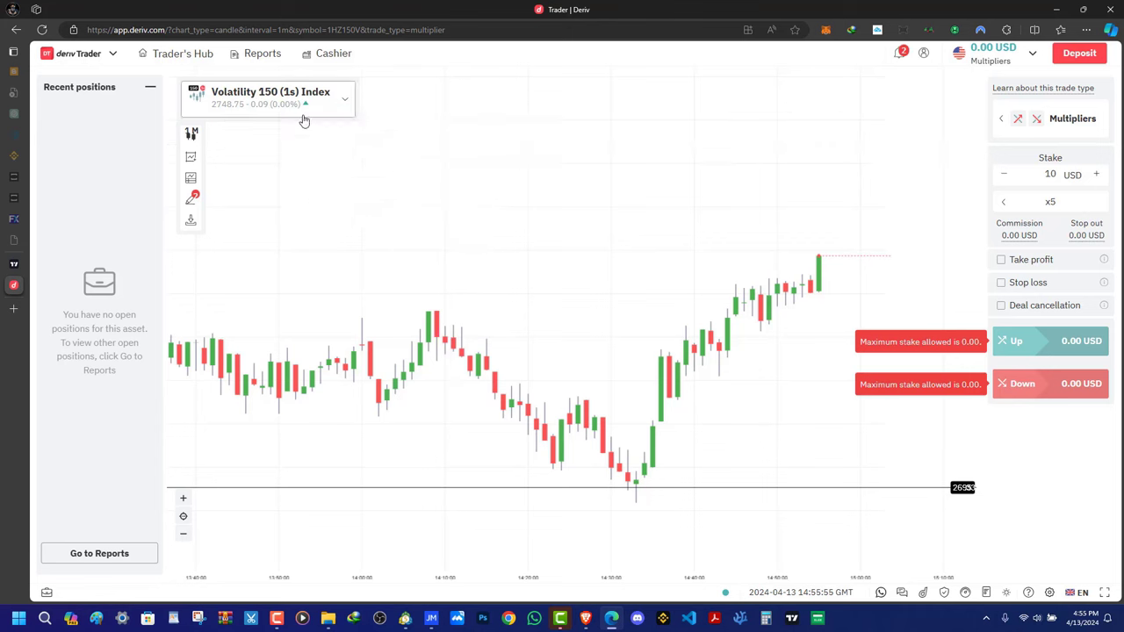
pyautogui.click(192, 203)
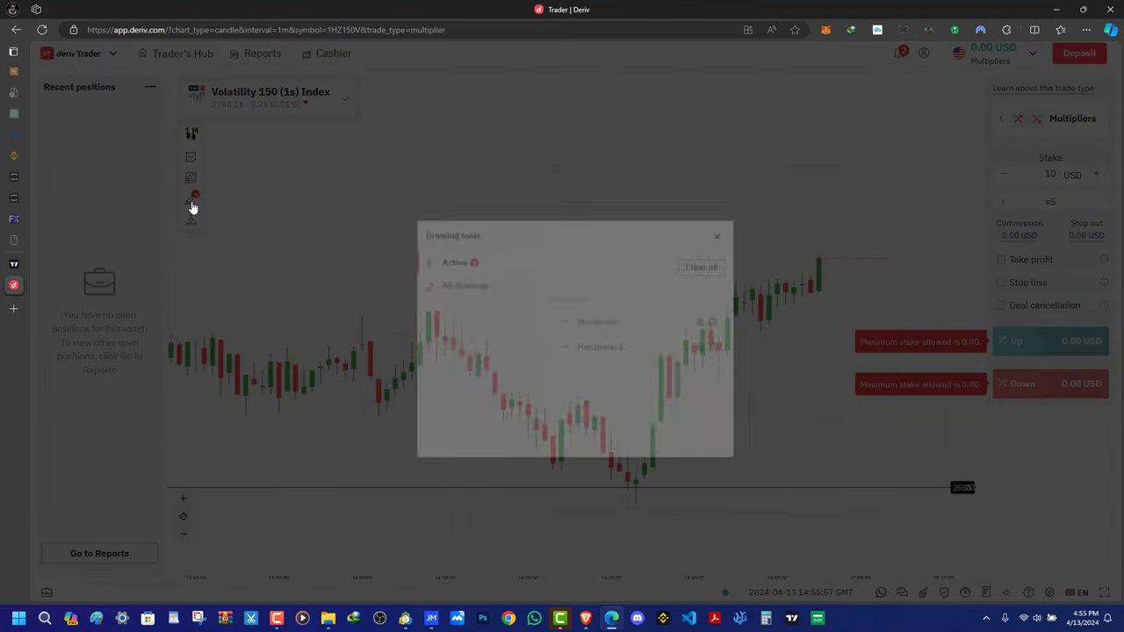
pyautogui.click(191, 203)
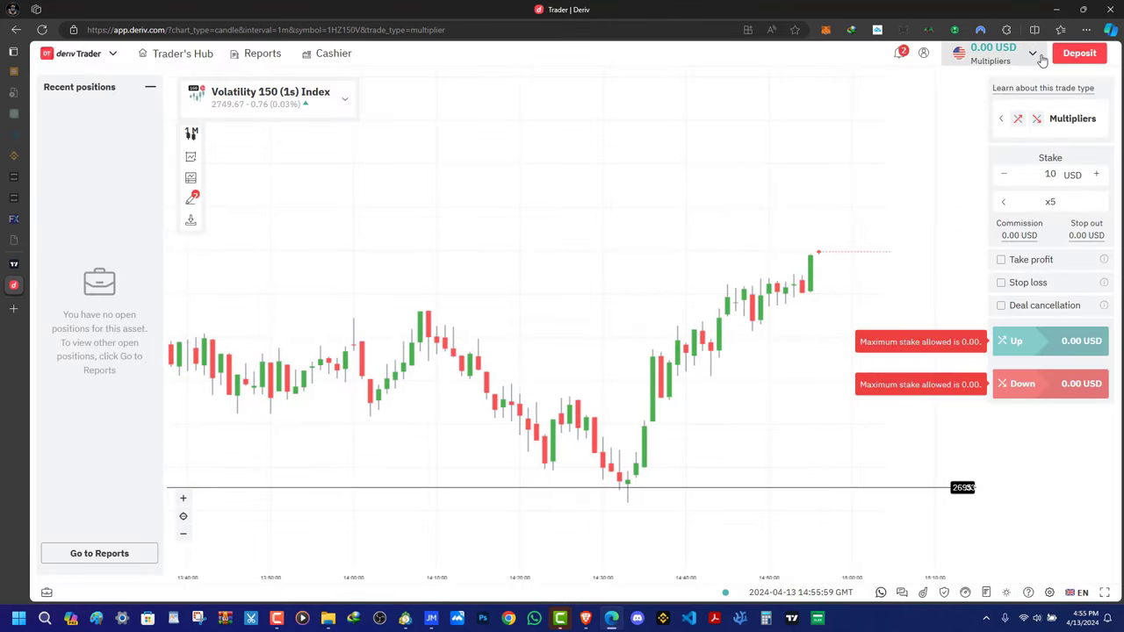
# Compare the Real and Demo accounts listed in the account switcher
pyautogui.click(1041, 60)
pyautogui.click(1005, 78)
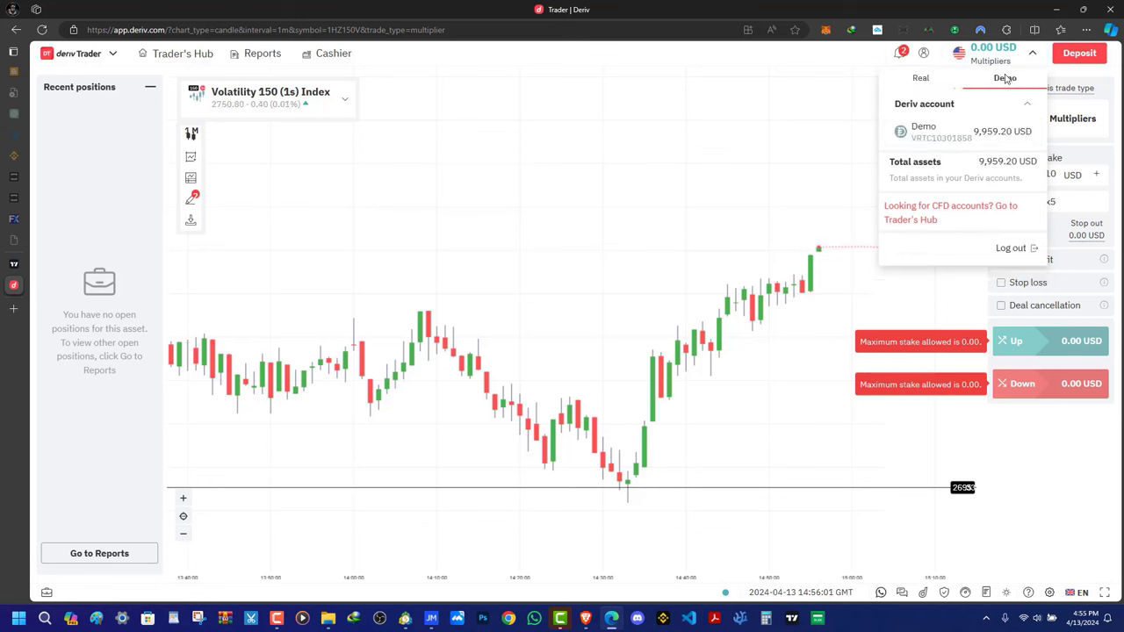
pyautogui.click(922, 80)
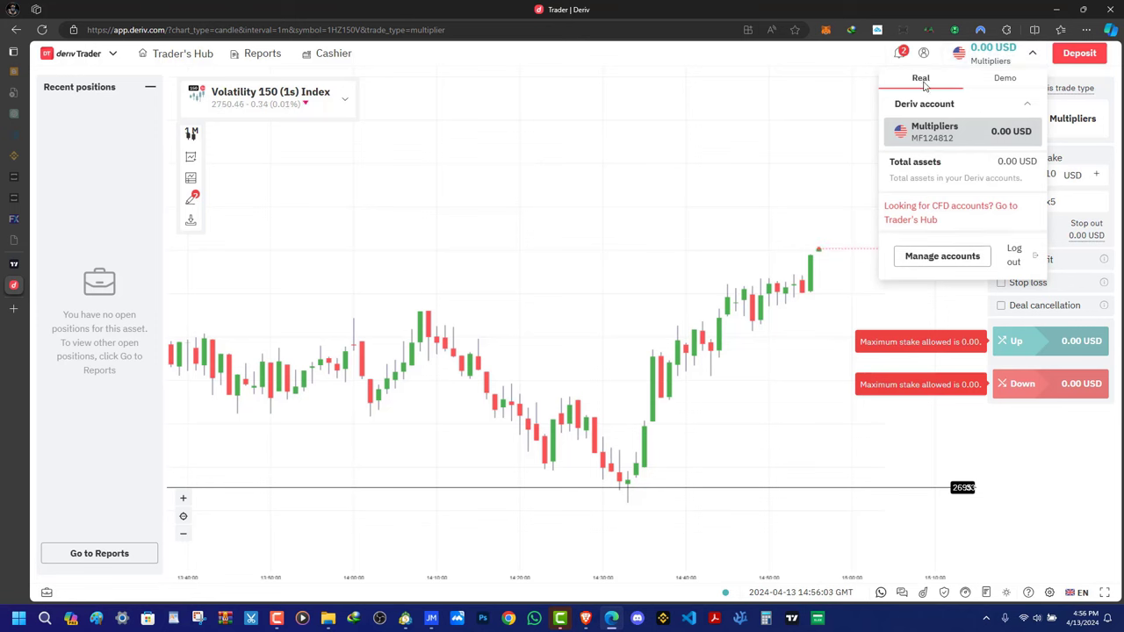
pyautogui.click(1004, 80)
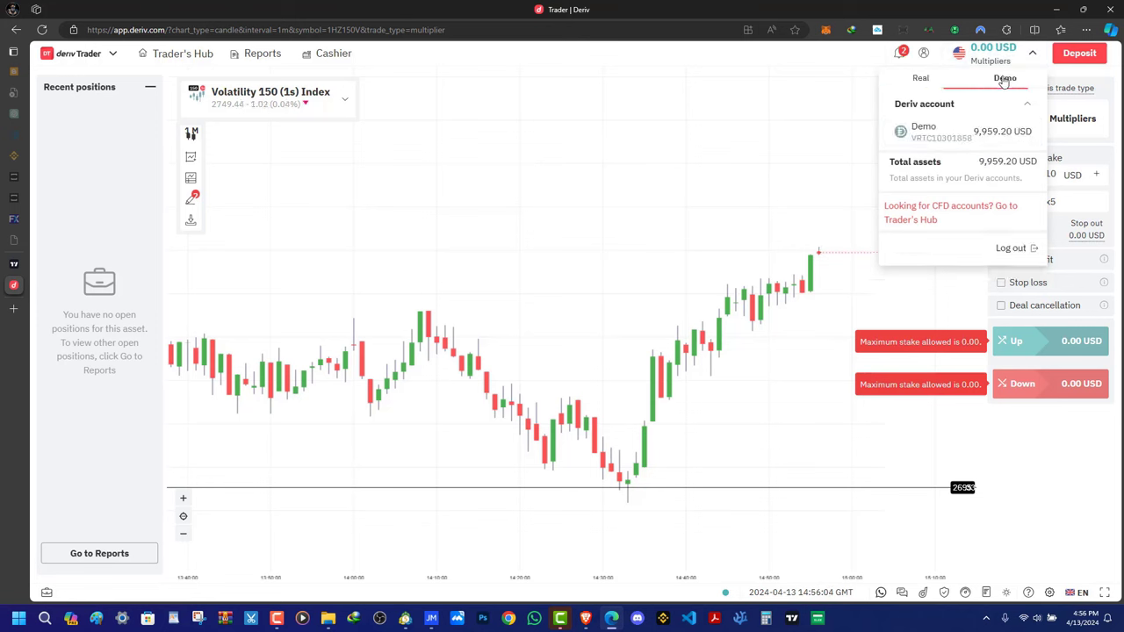
pyautogui.click(922, 80)
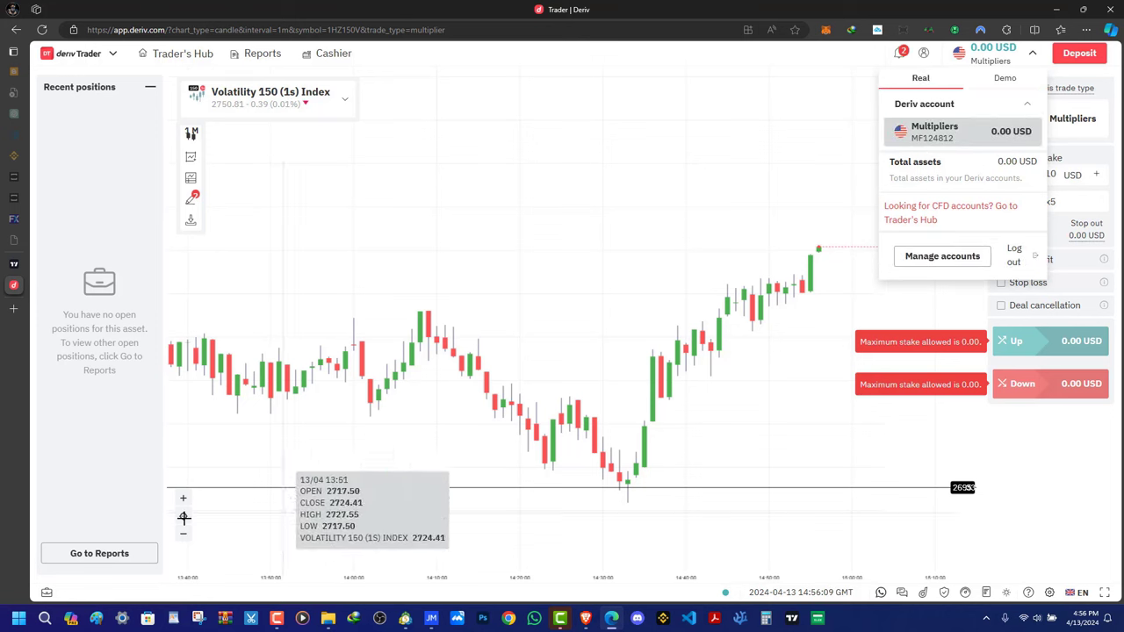
# Check the list of trading platforms and go to the Trader's Hub
pyautogui.click(107, 65)
pyautogui.click(112, 128)
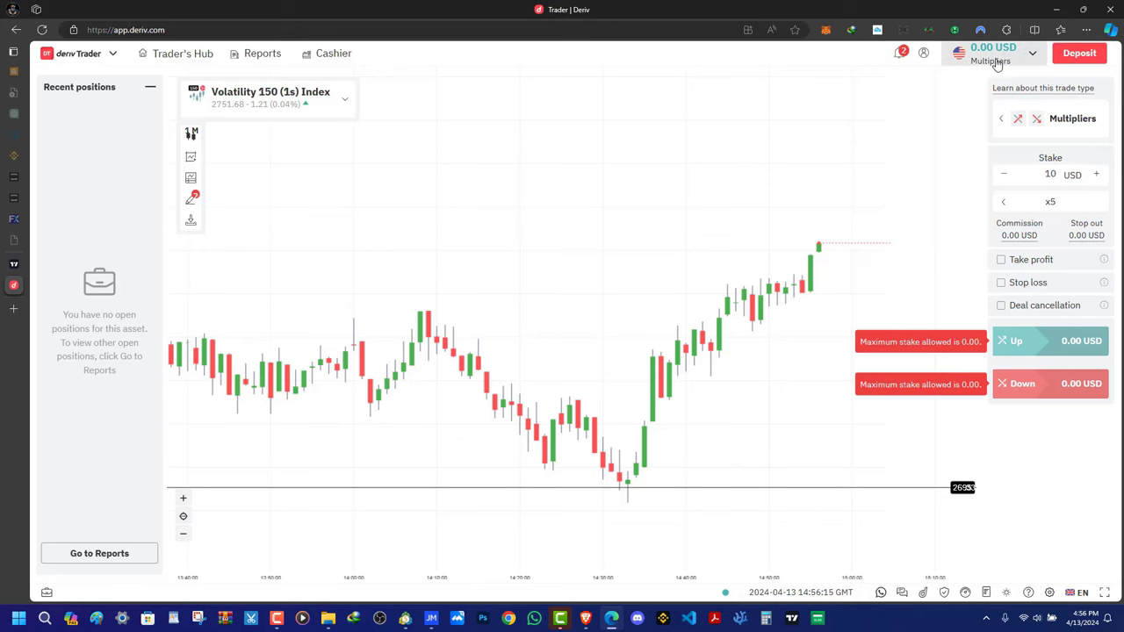
pyautogui.click(171, 54)
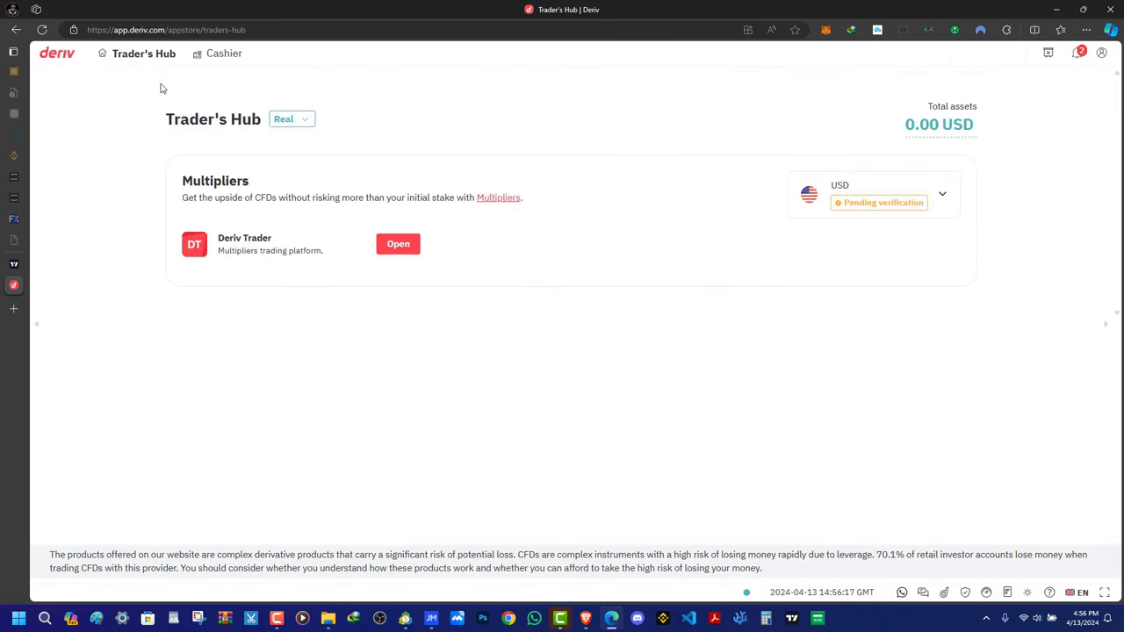
# Review the USD Multipliers account in the account selector and its currency-change options in account management, and close the dialog
pyautogui.click(942, 198)
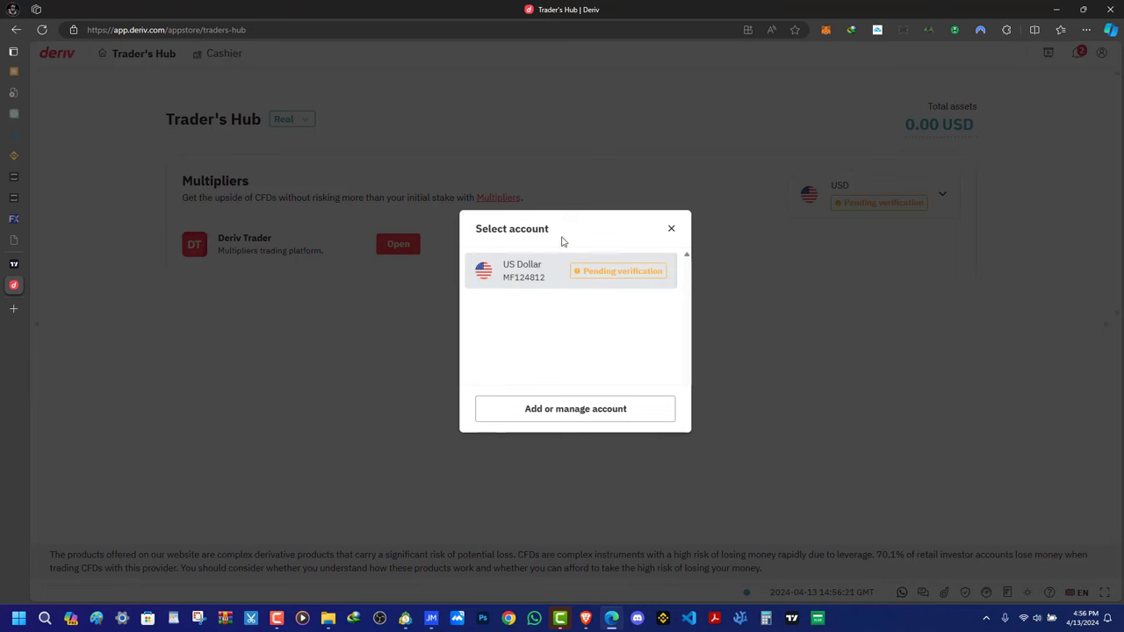
pyautogui.click(637, 278)
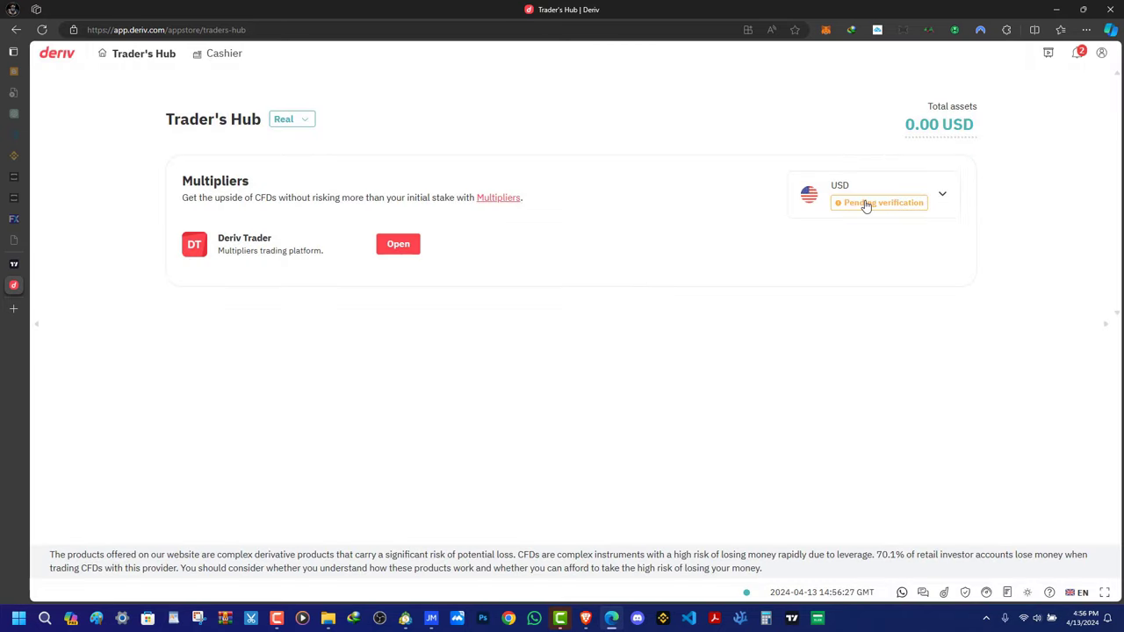
pyautogui.click(945, 195)
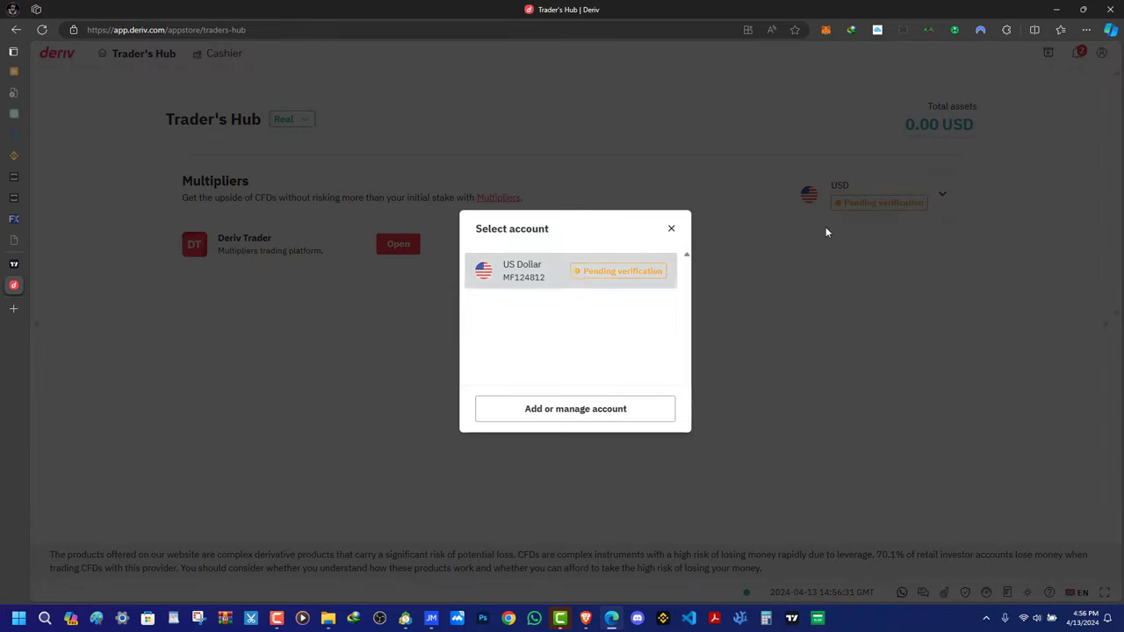
pyautogui.click(553, 409)
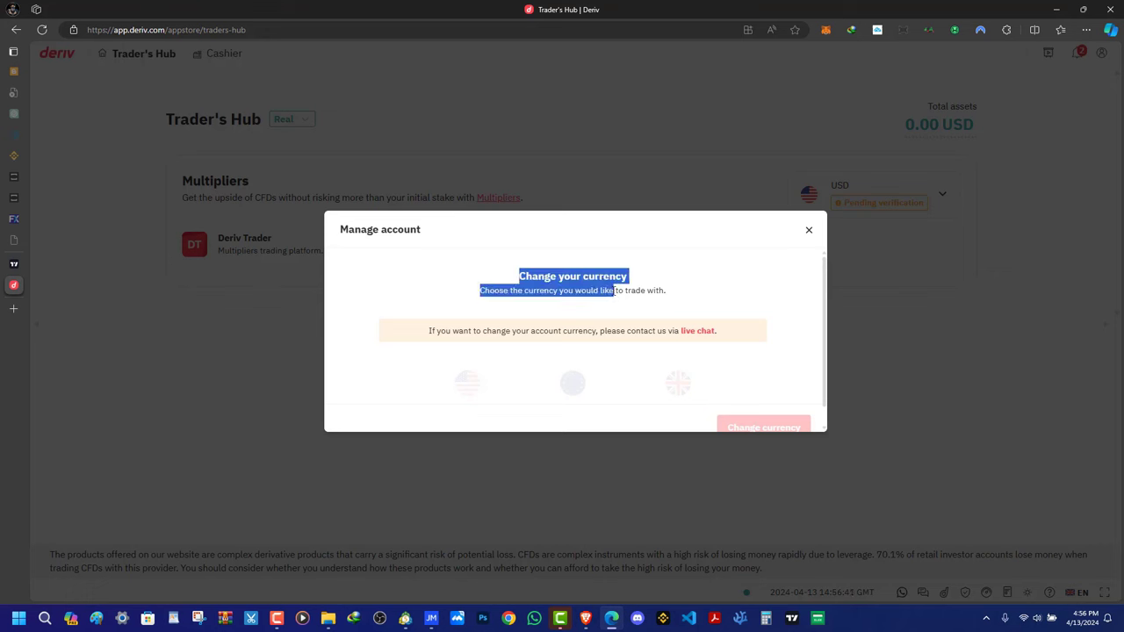
pyautogui.scroll(-1, 685, 393)
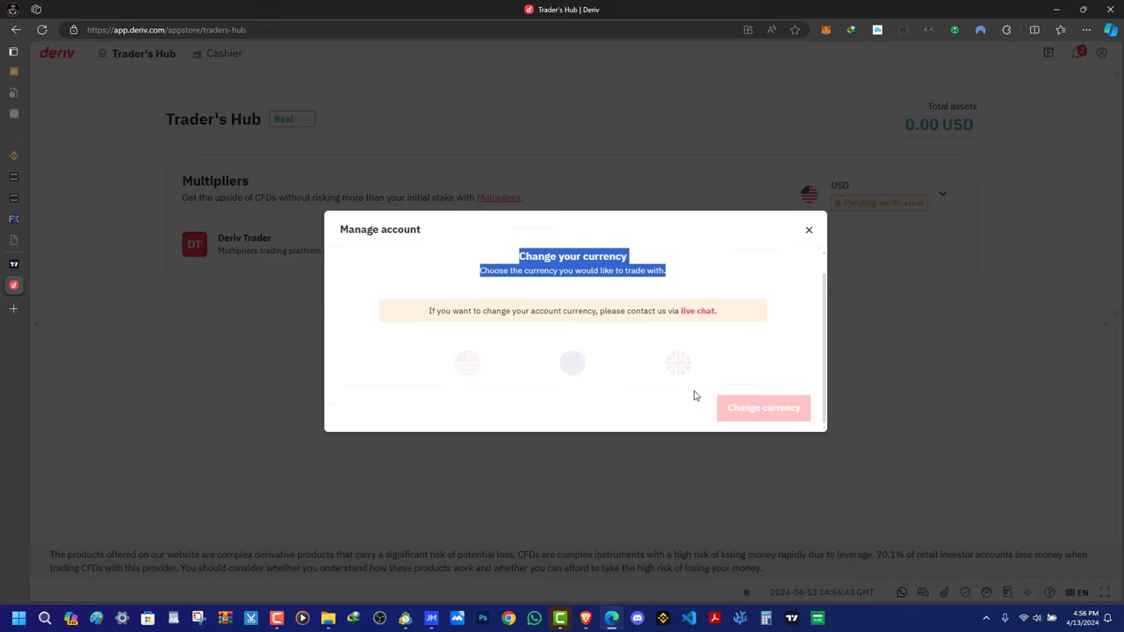
pyautogui.scroll(1, 711, 391)
pyautogui.scroll(-1, 732, 384)
pyautogui.click(808, 230)
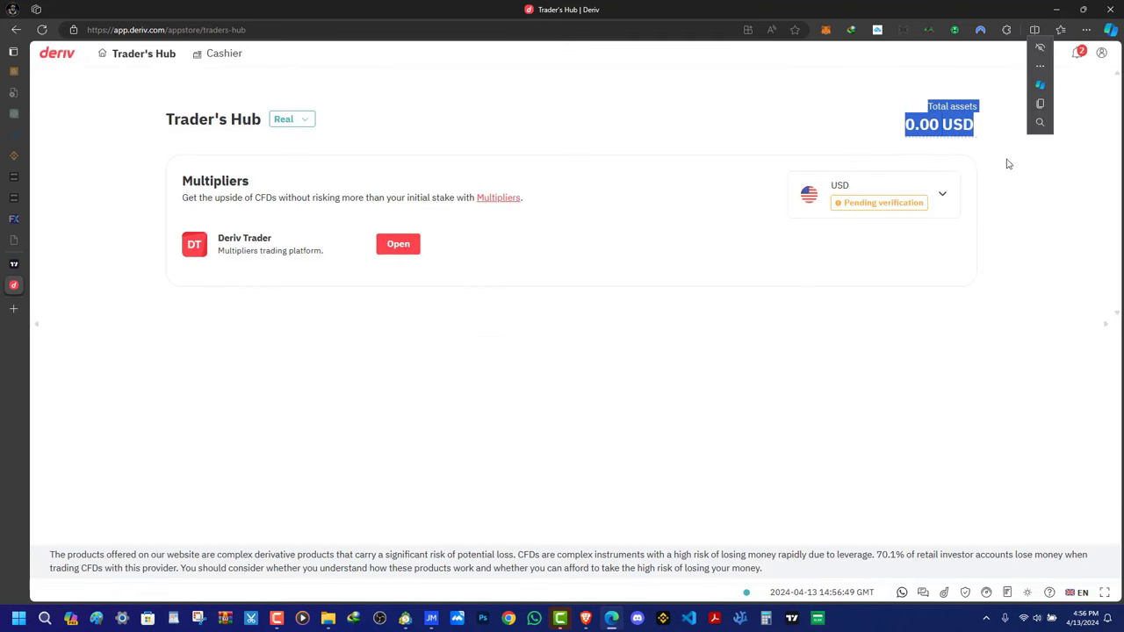
# Open Deriv Trader to inspect the Volatility 150 (1s) Index chart, and return to the Trader's Hub
pyautogui.click(400, 246)
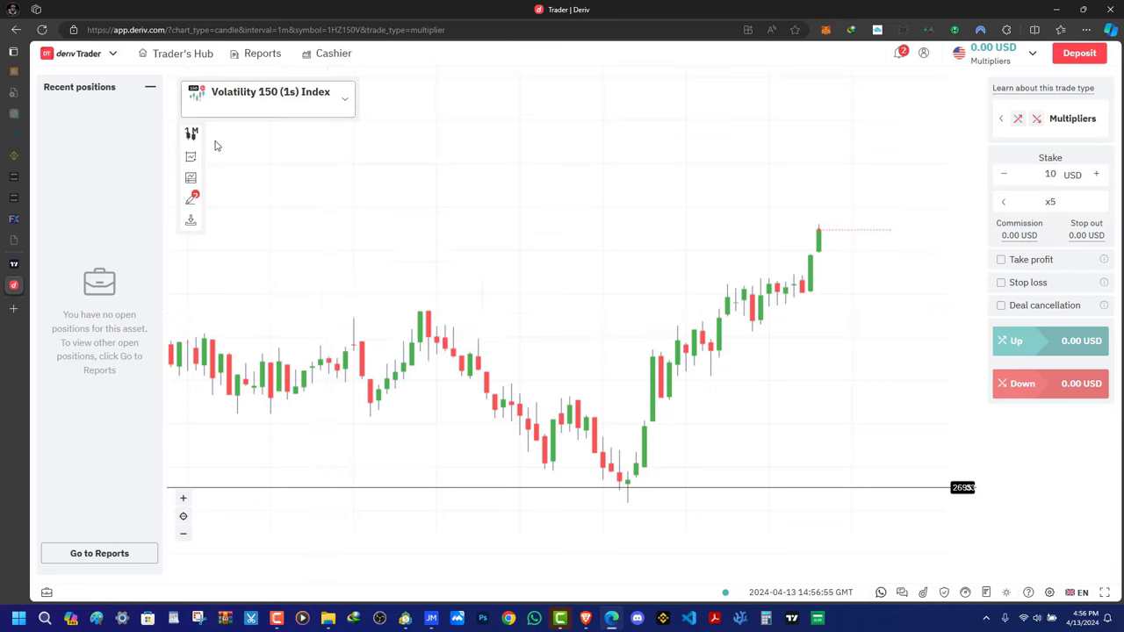
pyautogui.scroll(4, 746, 387)
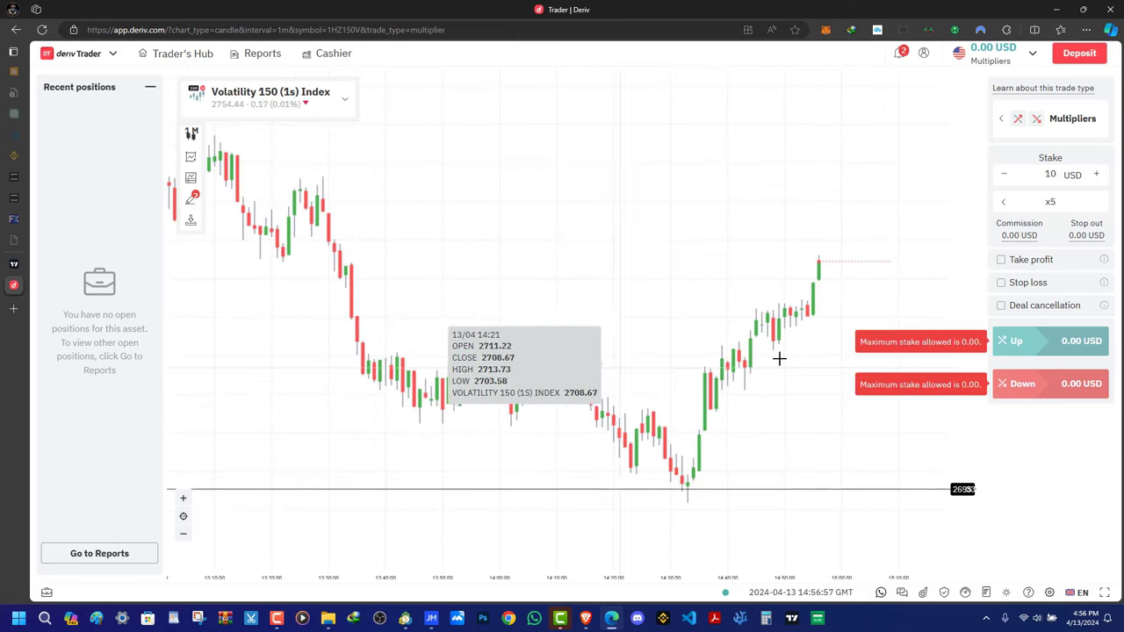
pyautogui.click(152, 54)
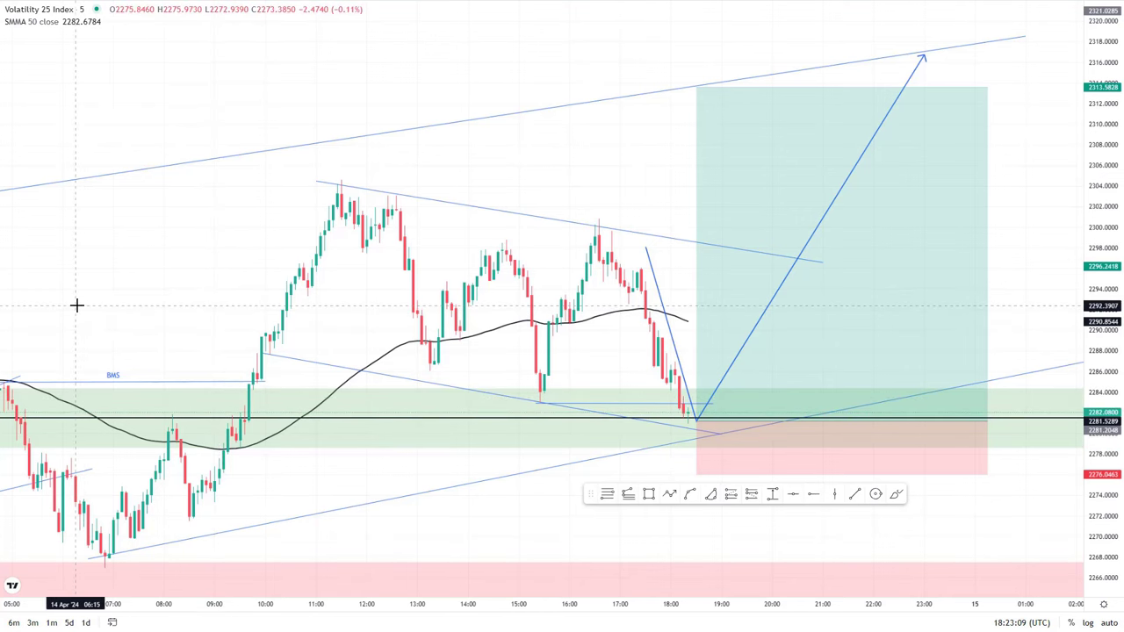
# On the Volatility 25 Index chart, move the start of the steep falling line to the latest swing high near 2300
pyautogui.scroll(1, 400, 173)
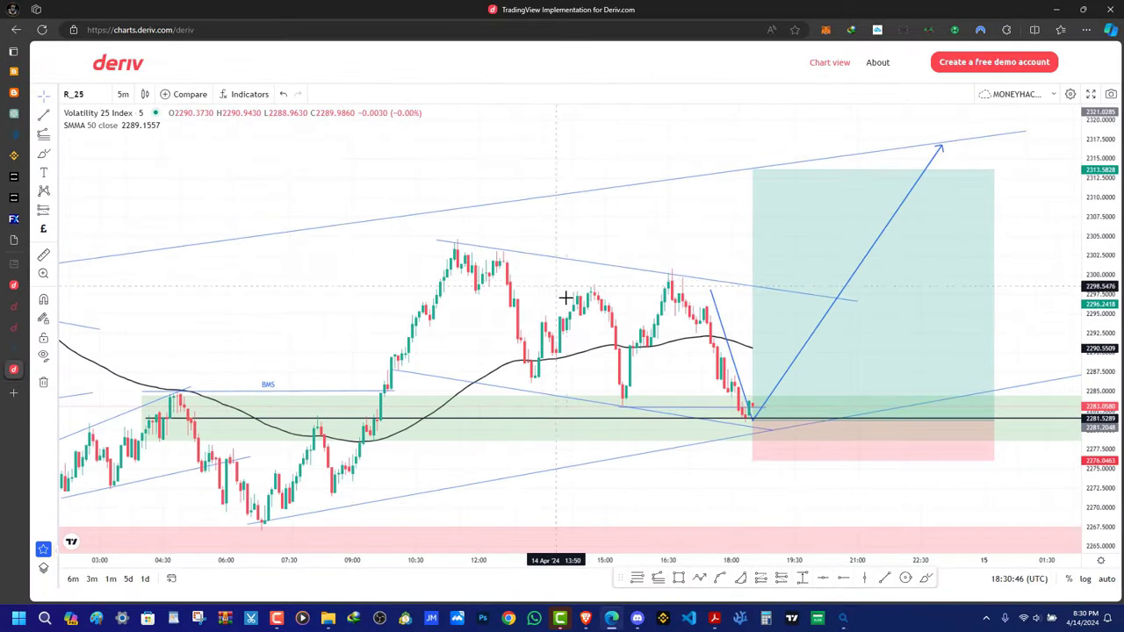
pyautogui.moveTo(566, 298); pyautogui.dragTo(444, 298)
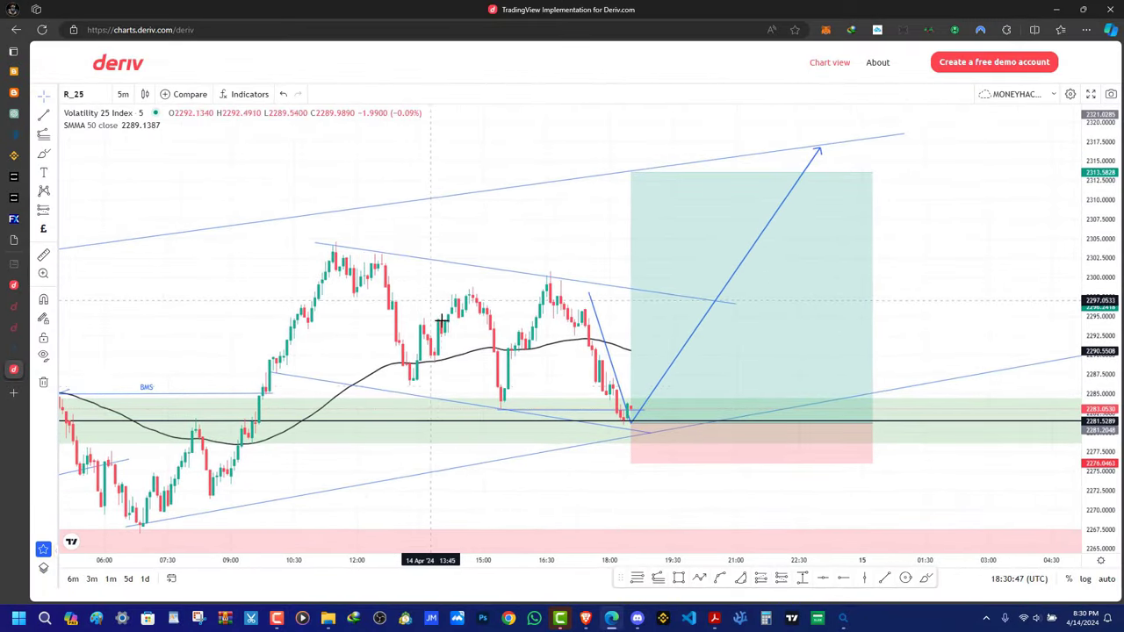
pyautogui.click(589, 295)
pyautogui.moveTo(589, 294); pyautogui.dragTo(554, 281)
pyautogui.scroll(-2, 589, 343)
pyautogui.moveTo(559, 329); pyautogui.dragTo(538, 281)
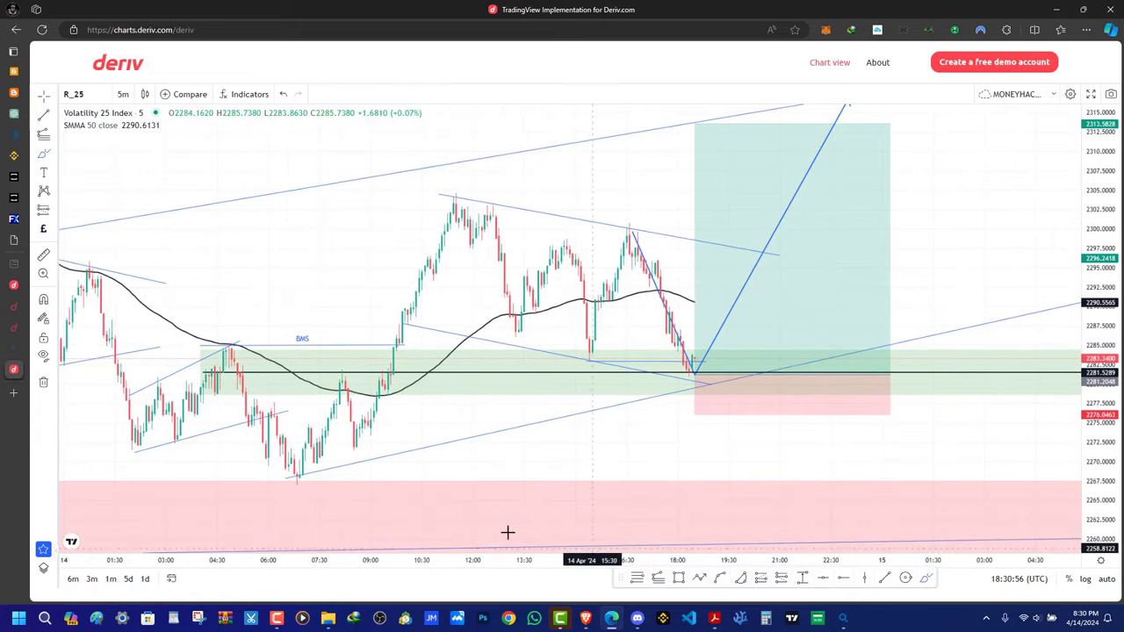
# Trace the price swings from the lowest low up through the channel with a brush stroke, and delete the stroke
pyautogui.moveTo(299, 477)
pyautogui.mouseDown()
pyautogui.moveTo(336, 399)
pyautogui.moveTo(378, 365)
pyautogui.moveTo(463, 213)
pyautogui.mouseUp()
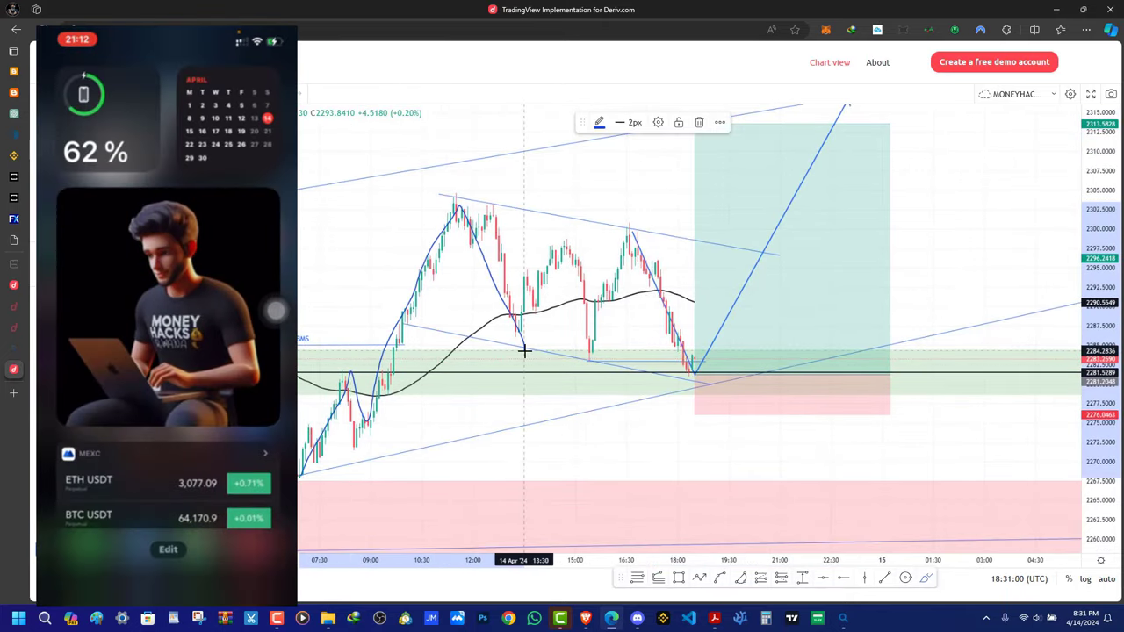
pyautogui.moveTo(524, 351)
pyautogui.mouseDown()
pyautogui.moveTo(614, 283)
pyautogui.moveTo(800, 108)
pyautogui.mouseUp()
pyautogui.click(699, 123)
# Circle with the brush the three swing highs and three lows where price meets the falling channel's two trendlines
pyautogui.scroll(4, 294, 278)
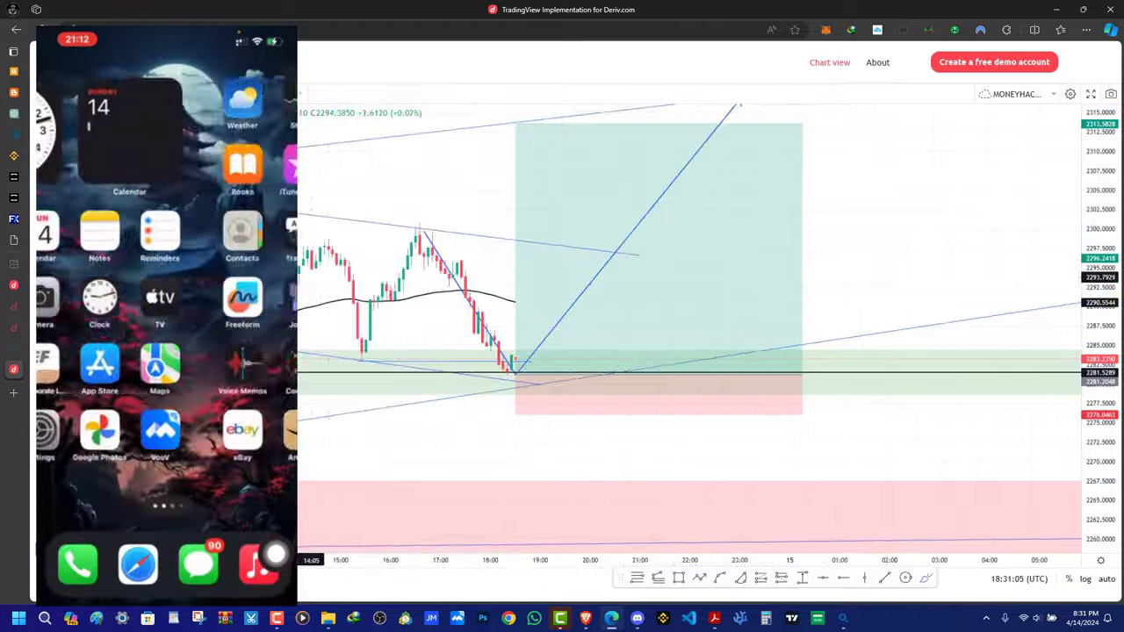
pyautogui.scroll(-5, 1009, 356)
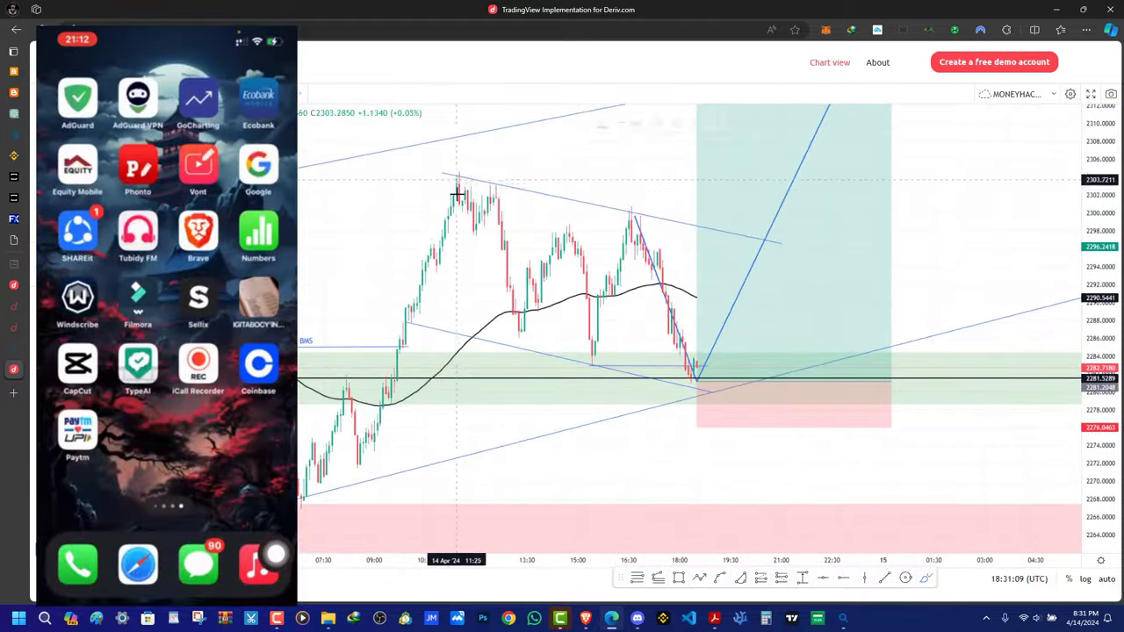
pyautogui.moveTo(456, 193)
pyautogui.mouseDown()
pyautogui.moveTo(458, 181)
pyautogui.moveTo(496, 181)
pyautogui.mouseUp()
pyautogui.moveTo(632, 219); pyautogui.dragTo(631, 202)
pyautogui.moveTo(588, 373); pyautogui.dragTo(590, 367)
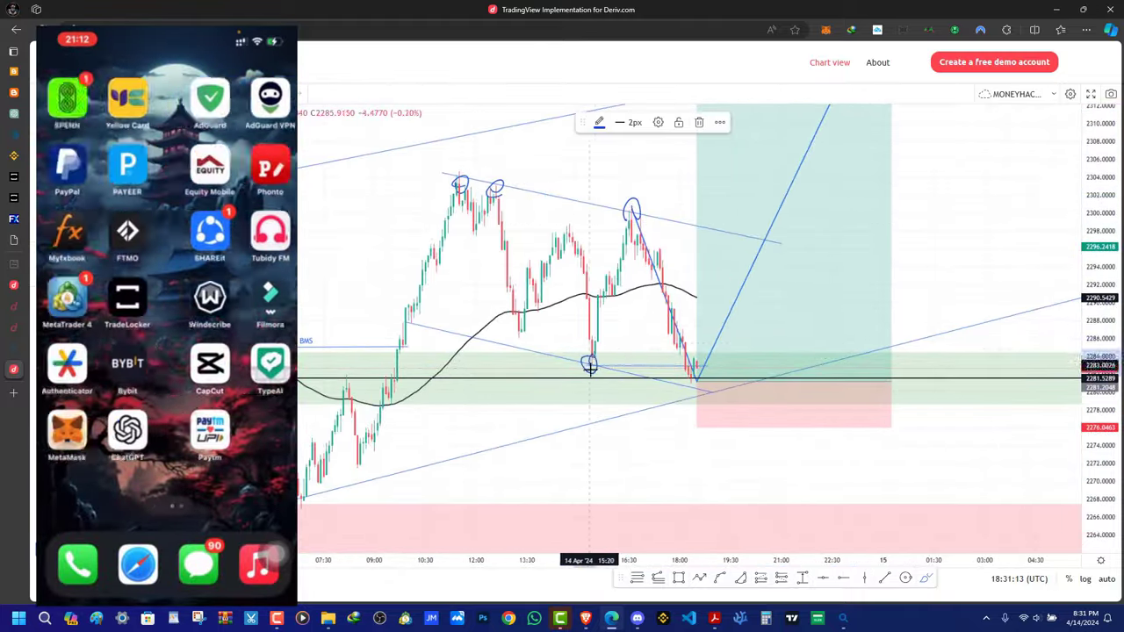
pyautogui.moveTo(415, 335); pyautogui.dragTo(421, 319)
pyautogui.moveTo(690, 376); pyautogui.dragTo(682, 381)
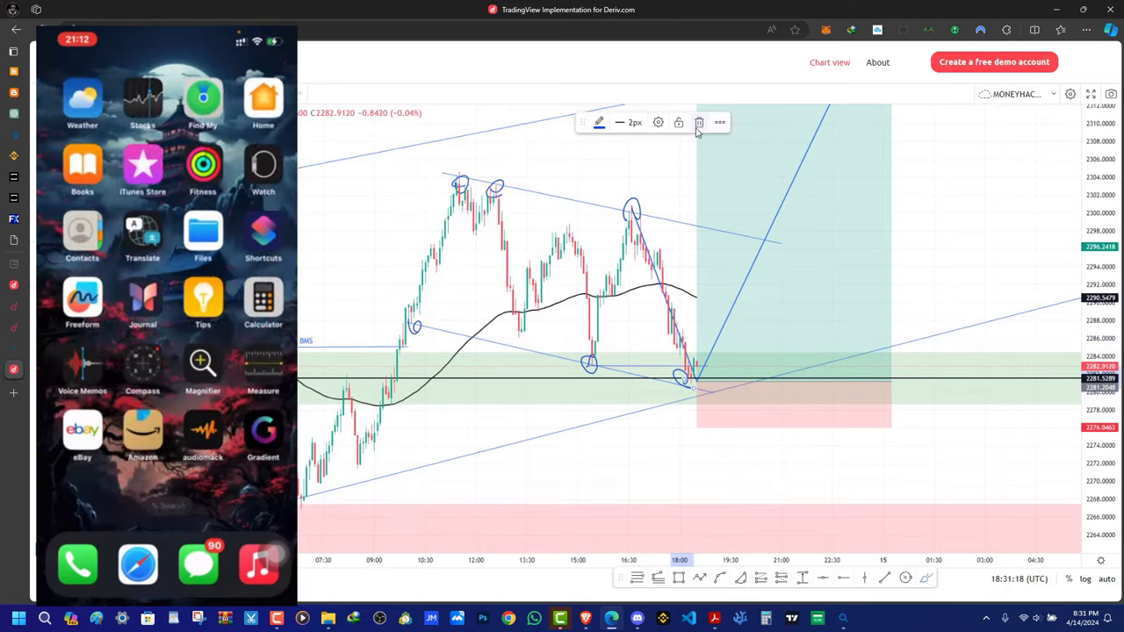
# Delete all the brush circles around the falling channel's highs and lows
pyautogui.scroll(-2, 456, 211)
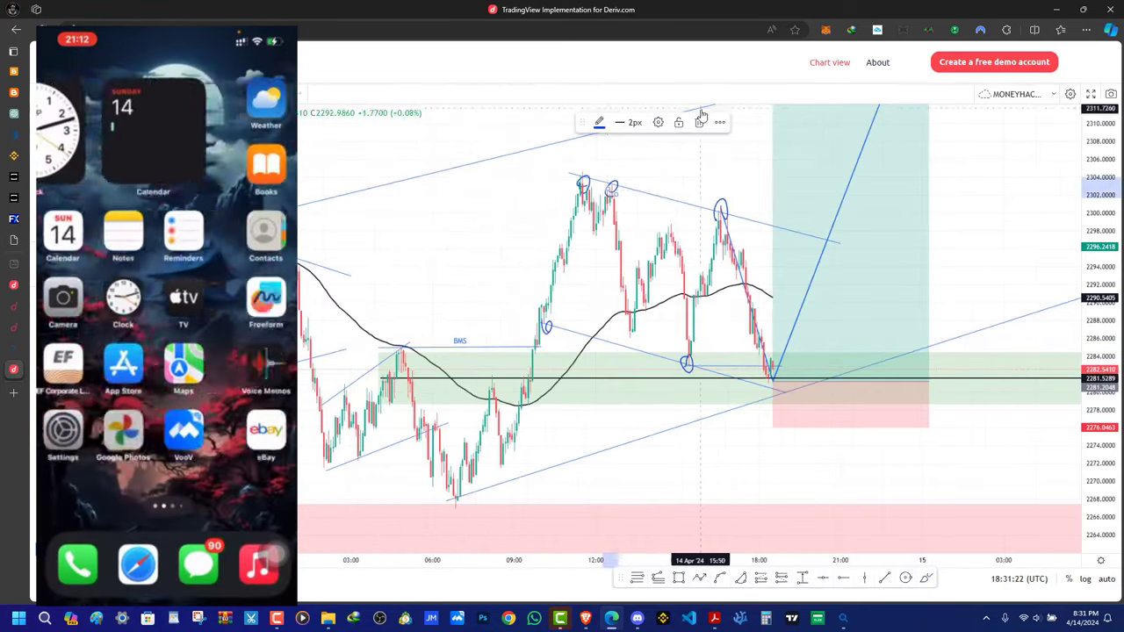
pyautogui.click(700, 121)
pyautogui.click(583, 182)
pyautogui.click(700, 122)
pyautogui.click(721, 206)
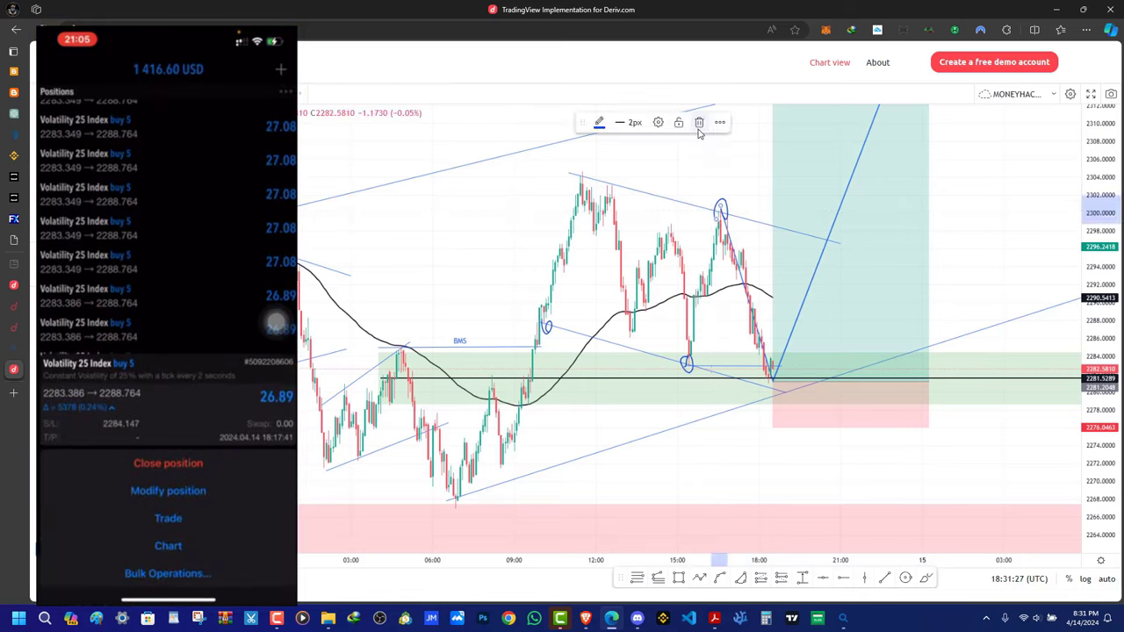
pyautogui.click(700, 123)
pyautogui.click(546, 327)
pyautogui.click(699, 122)
pyautogui.click(687, 362)
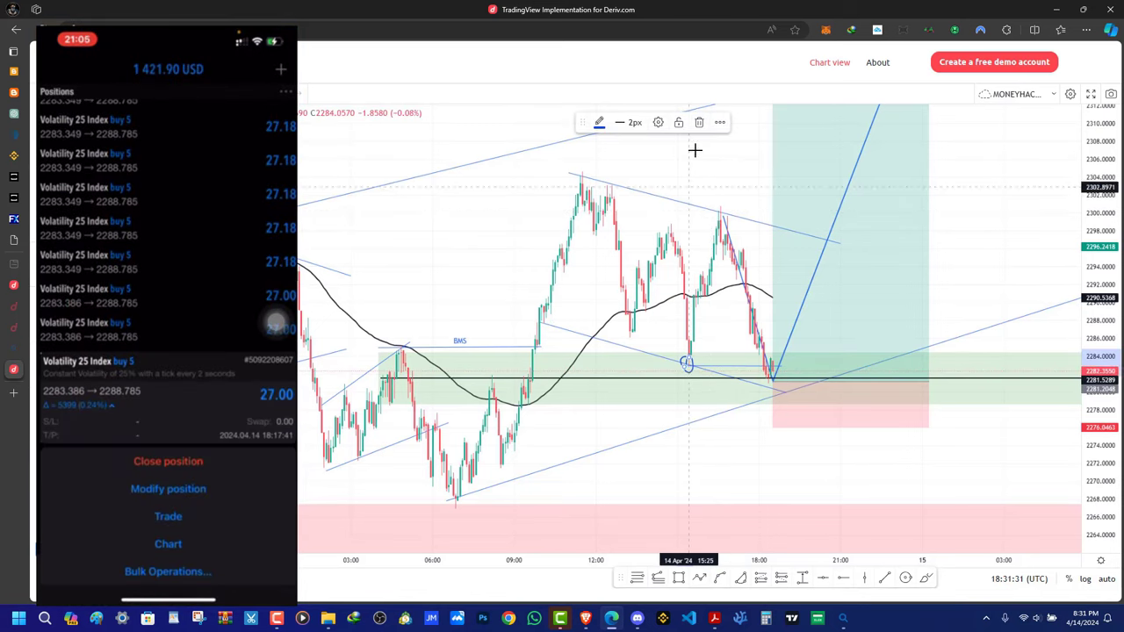
pyautogui.click(699, 122)
# Draw a trend-based Fibonacci extension from the major swing low to the highest high and back to the latest pullback low
pyautogui.scroll(3, 784, 389)
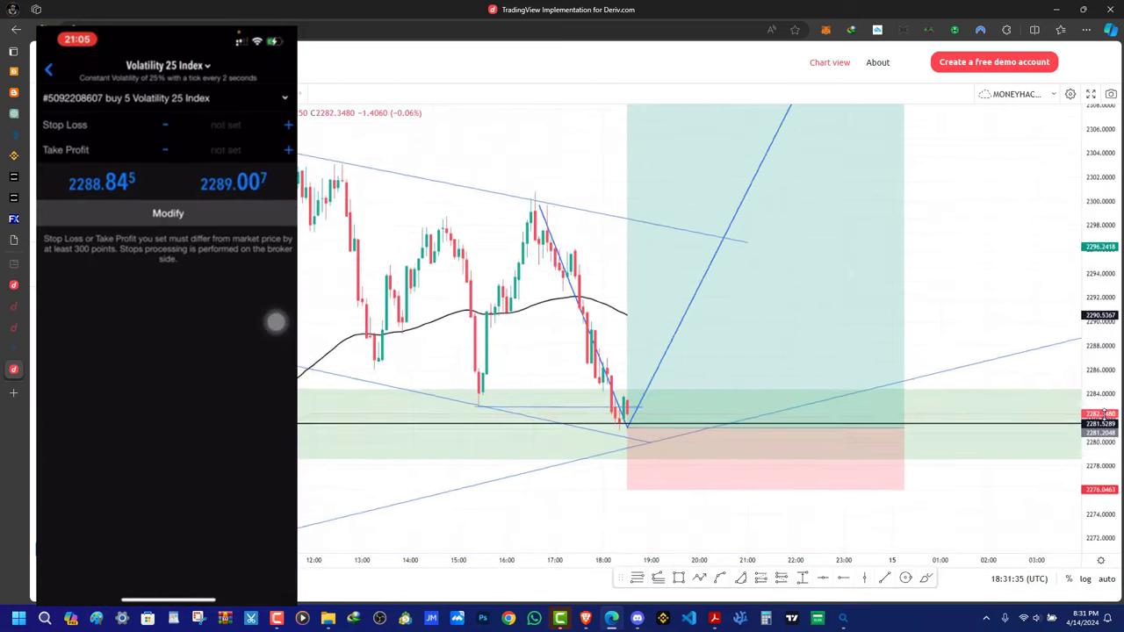
pyautogui.moveTo(1105, 414); pyautogui.dragTo(1104, 445)
pyautogui.moveTo(519, 283); pyautogui.dragTo(517, 377)
pyautogui.scroll(-5, 518, 377)
pyautogui.moveTo(327, 339); pyautogui.dragTo(243, 190)
pyautogui.moveTo(1099, 217); pyautogui.dragTo(1099, 331)
pyautogui.moveTo(655, 426); pyautogui.dragTo(627, 471)
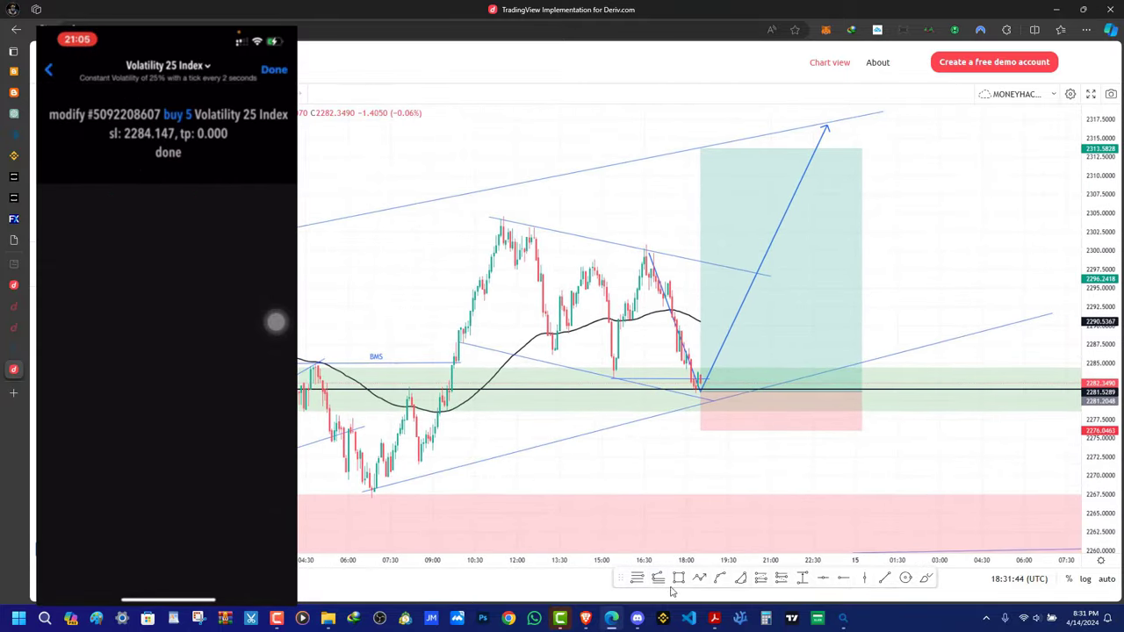
pyautogui.click(660, 578)
pyautogui.click(367, 500)
pyautogui.click(500, 220)
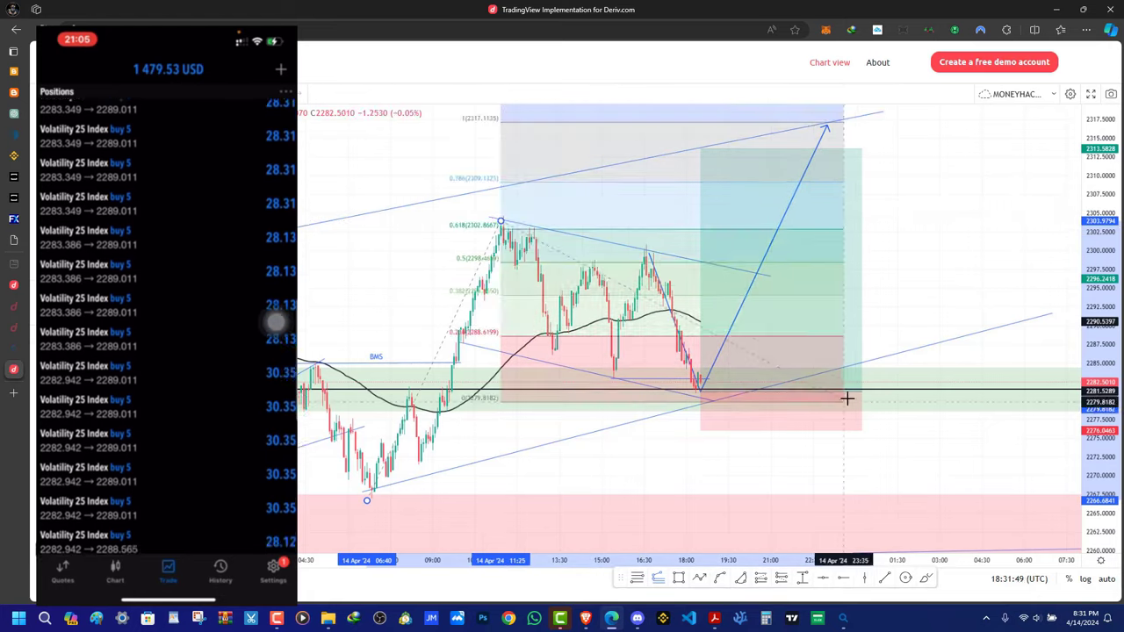
pyautogui.click(873, 391)
# Adjust the far end of the rising channel's upper trendline near the Fibonacci extension's 1 level
pyautogui.moveTo(381, 253); pyautogui.dragTo(384, 337)
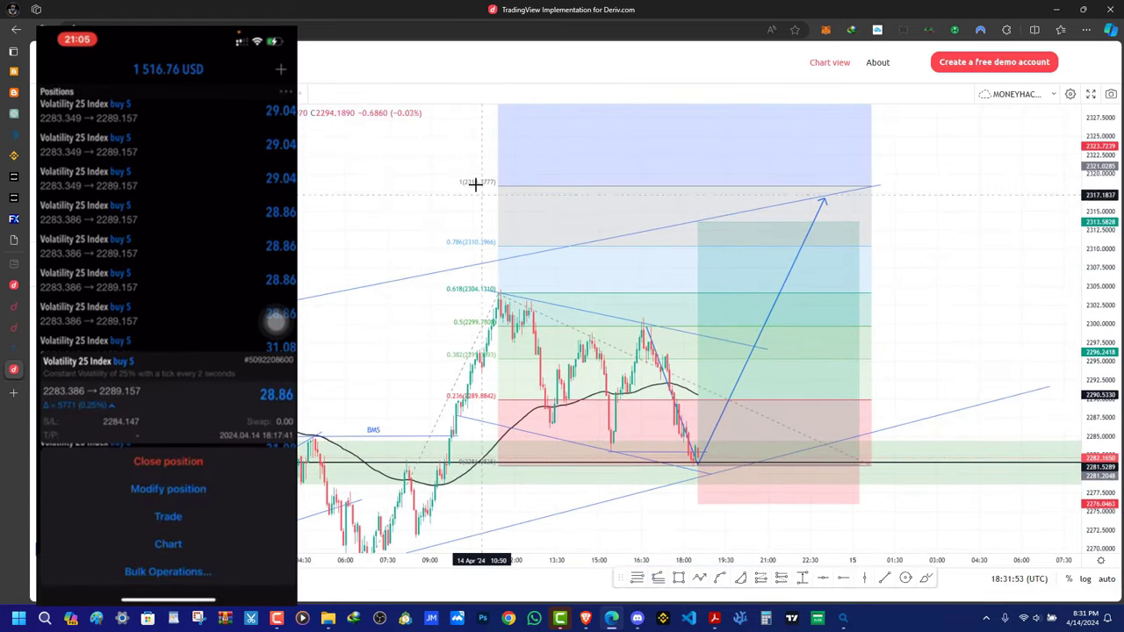
pyautogui.scroll(-3, 922, 166)
pyautogui.click(932, 184)
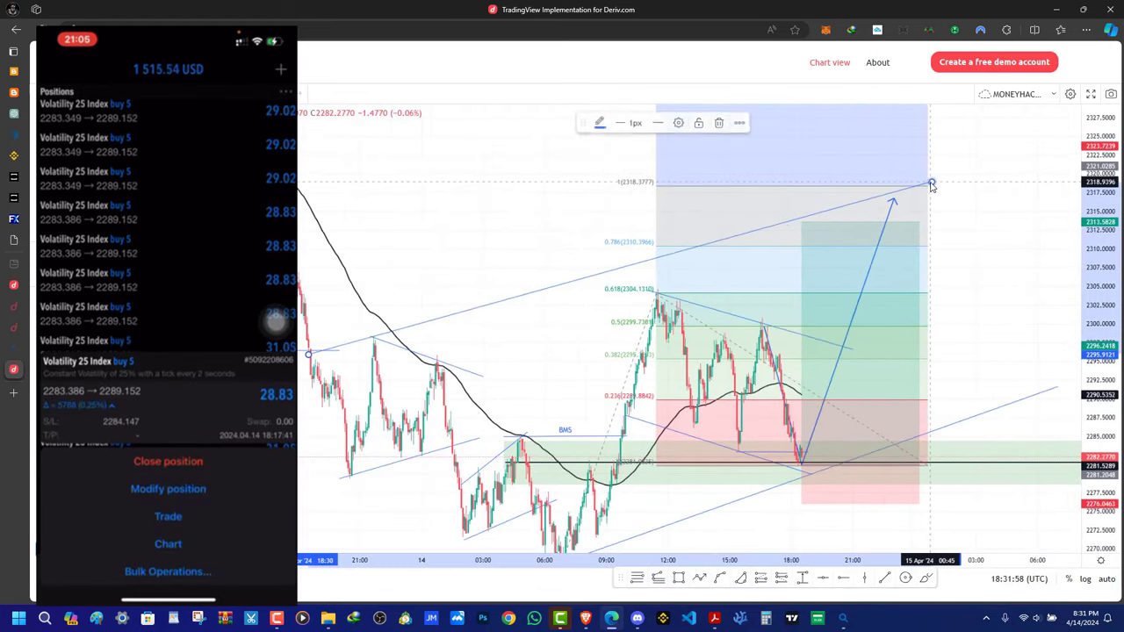
pyautogui.click(928, 182)
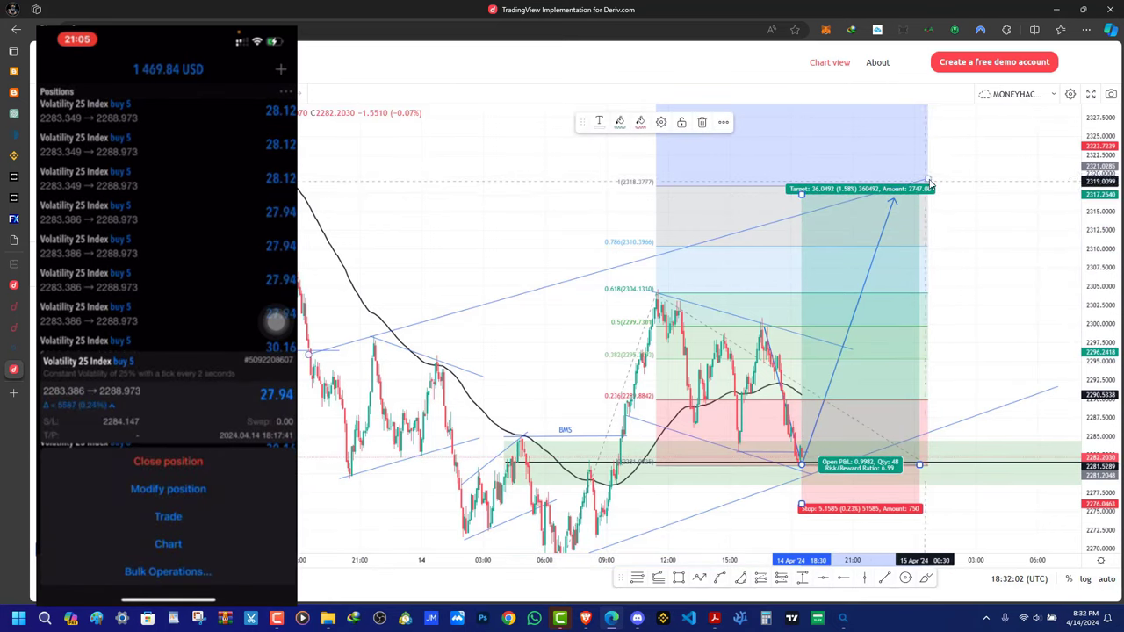
# Raise the projection arrow's tip and the long position's target to the Fibonacci 1 level, setting the target at about 2318.17
pyautogui.moveTo(927, 180); pyautogui.dragTo(894, 188)
pyautogui.click(803, 196)
pyautogui.moveTo(802, 195); pyautogui.dragTo(803, 187)
pyautogui.moveTo(719, 351); pyautogui.dragTo(611, 196)
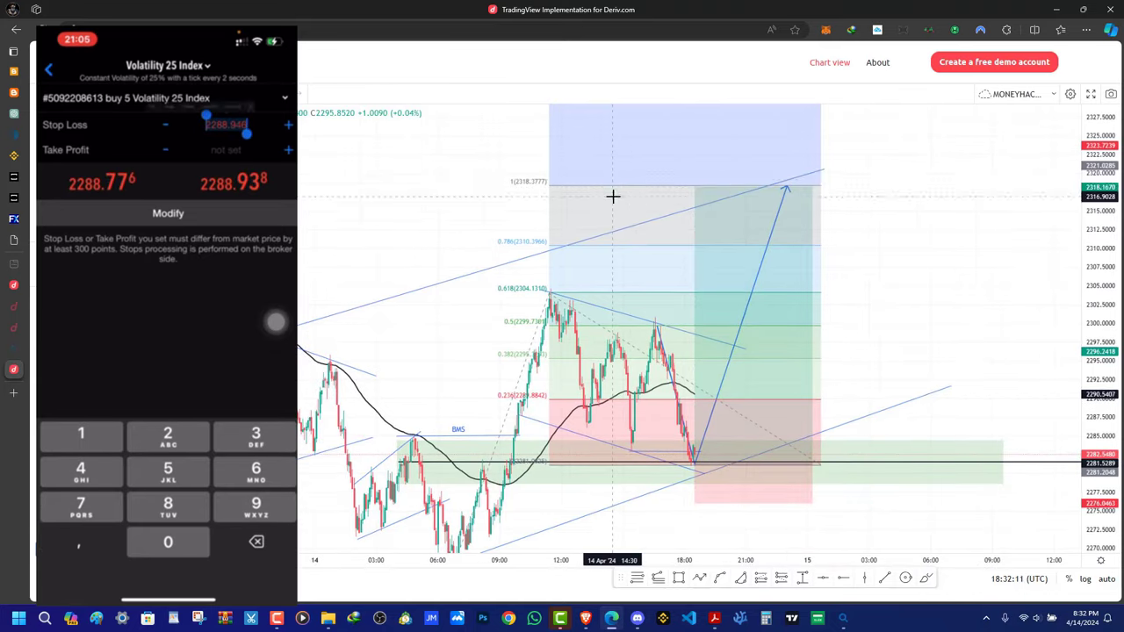
# Delete the trend-based Fibonacci extension from the chart
pyautogui.click(615, 186)
pyautogui.click(700, 124)
pyautogui.moveTo(936, 271); pyautogui.dragTo(936, 201)
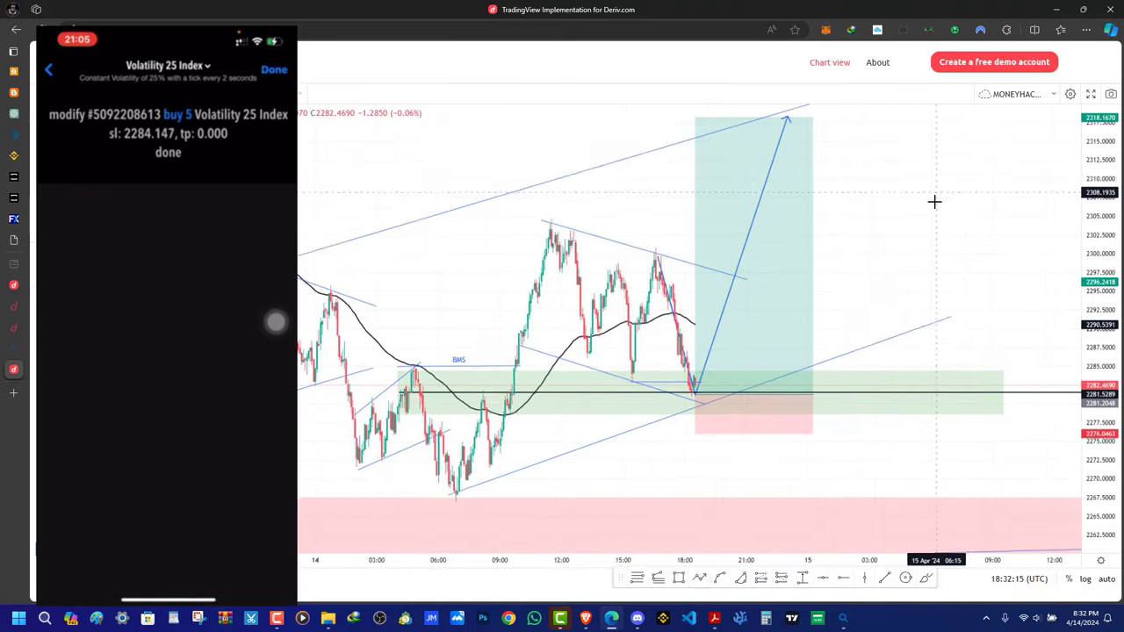
# Raise the current long position's stop level to about 2278.20
pyautogui.scroll(5, 806, 465)
pyautogui.moveTo(806, 465); pyautogui.dragTo(1009, 444)
pyautogui.click(700, 404)
pyautogui.moveTo(606, 412); pyautogui.dragTo(606, 396)
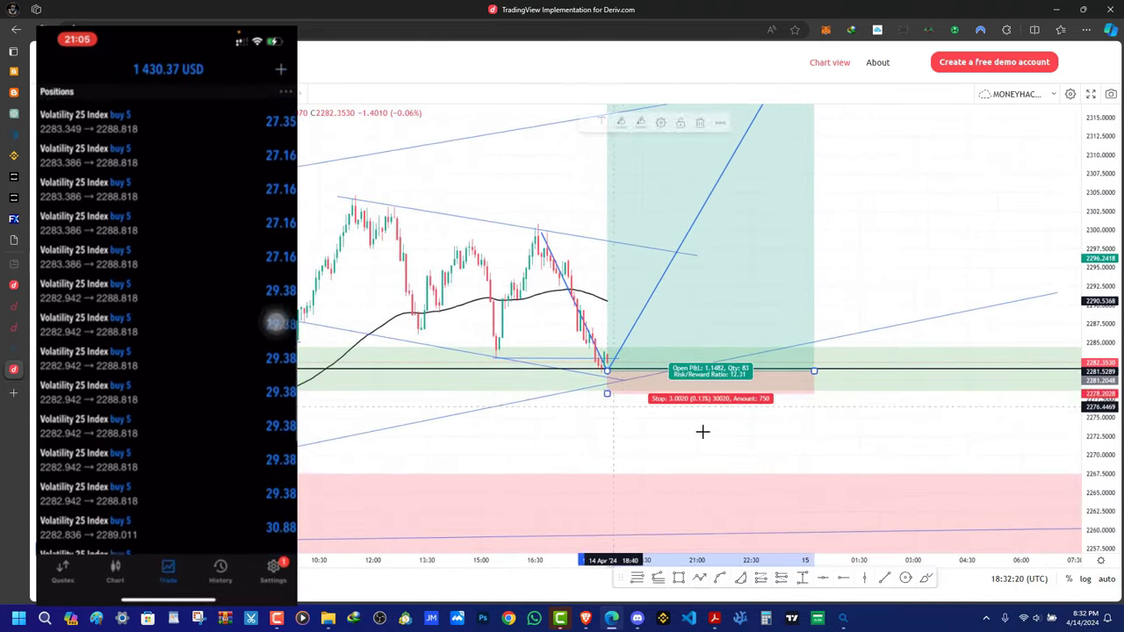
pyautogui.moveTo(702, 431); pyautogui.dragTo(829, 432)
# Examine the buy setup: the falling channel inside the rising channel, the green demand zone and the projected target
pyautogui.moveTo(1115, 455); pyautogui.dragTo(1115, 389)
pyautogui.scroll(-2, 492, 231)
pyautogui.moveTo(696, 296); pyautogui.dragTo(705, 308)
pyautogui.scroll(2, 705, 308)
pyautogui.moveTo(652, 268); pyautogui.dragTo(614, 342)
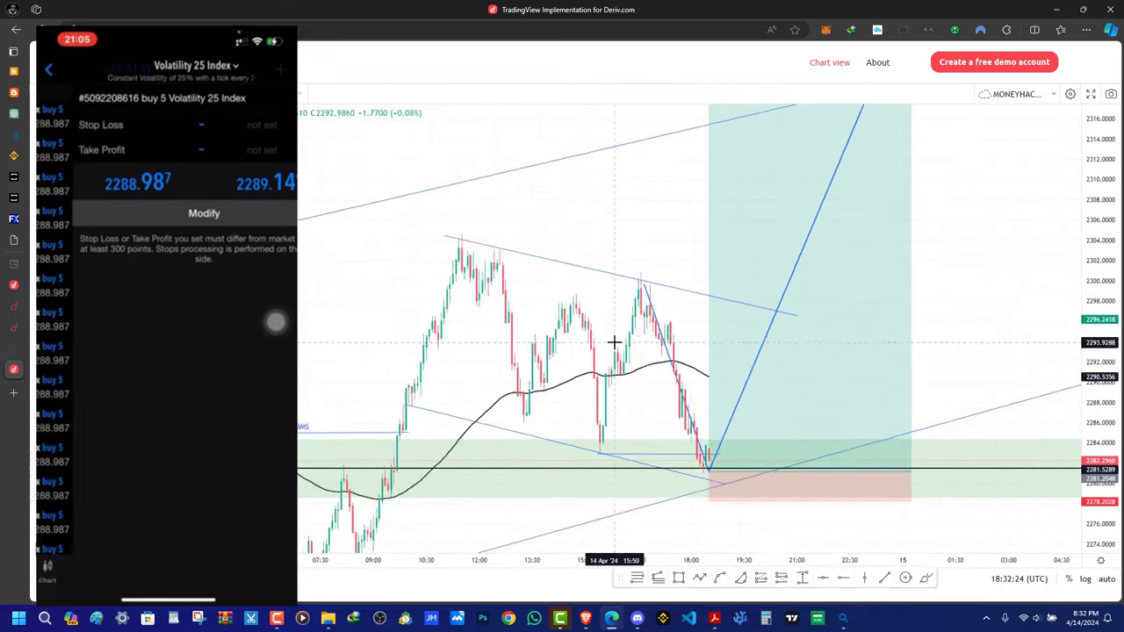
pyautogui.scroll(1, 615, 341)
pyautogui.moveTo(932, 269); pyautogui.dragTo(851, 284)
pyautogui.moveTo(1102, 351); pyautogui.dragTo(1103, 412)
pyautogui.scroll(-5, 444, 348)
pyautogui.scroll(5, 421, 352)
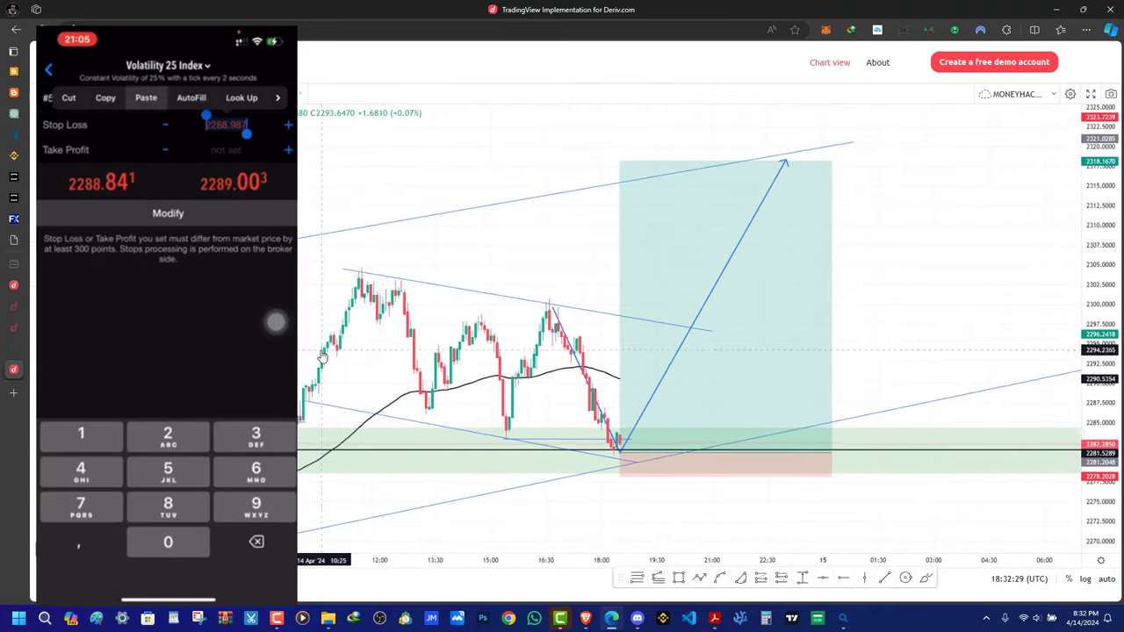
pyautogui.moveTo(402, 354); pyautogui.dragTo(446, 318)
pyautogui.scroll(-2, 462, 421)
pyautogui.scroll(3, 431, 421)
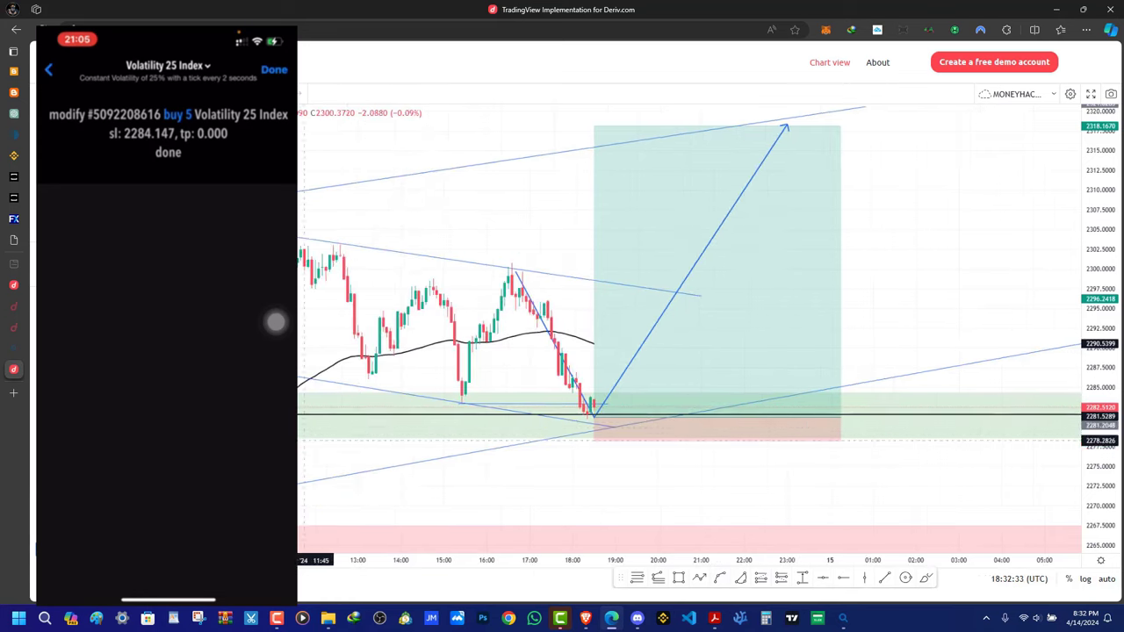
pyautogui.moveTo(353, 312); pyautogui.dragTo(423, 314)
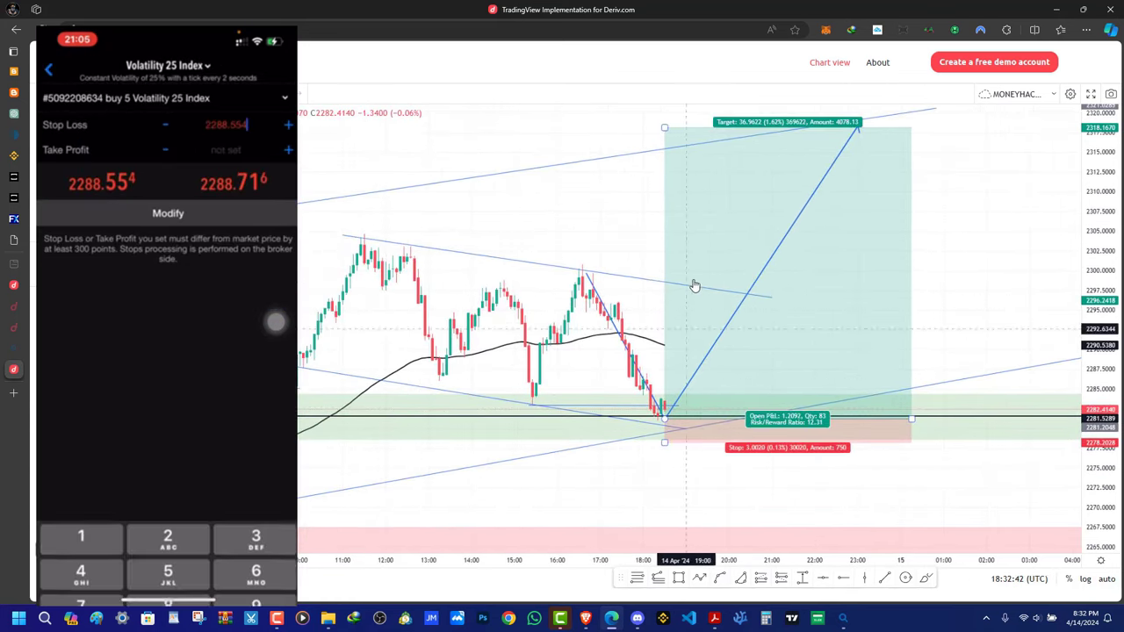
pyautogui.scroll(-2, 612, 425)
pyautogui.scroll(1, 787, 431)
pyautogui.click(793, 430)
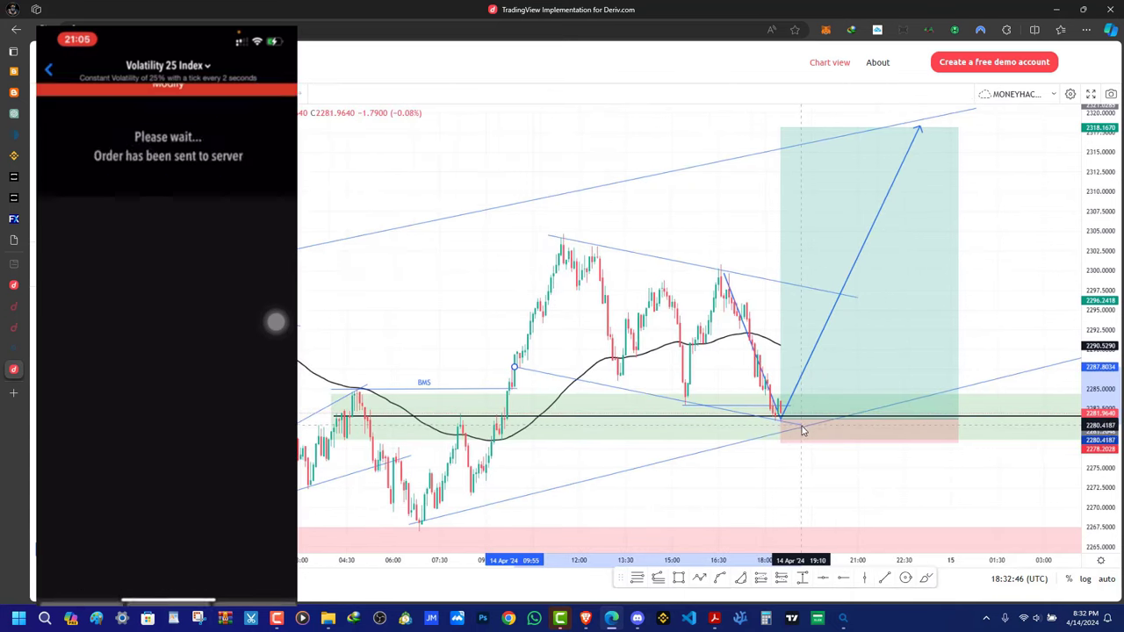
pyautogui.moveTo(485, 302); pyautogui.dragTo(495, 314)
pyautogui.scroll(3, 500, 316)
pyautogui.scroll(-4, 667, 264)
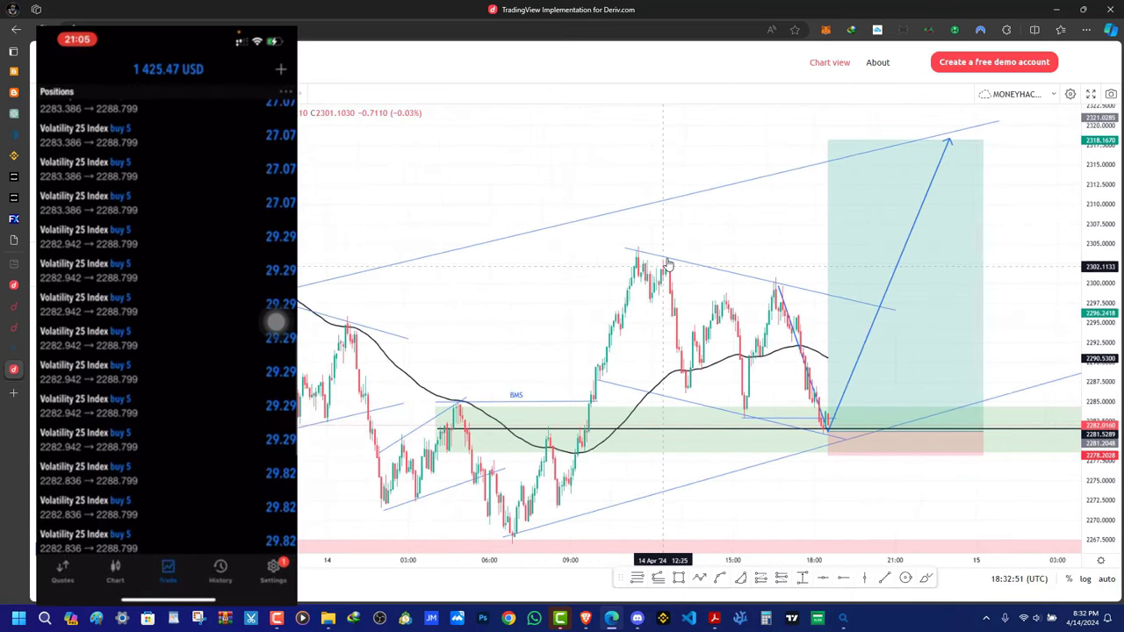
pyautogui.scroll(3, 668, 264)
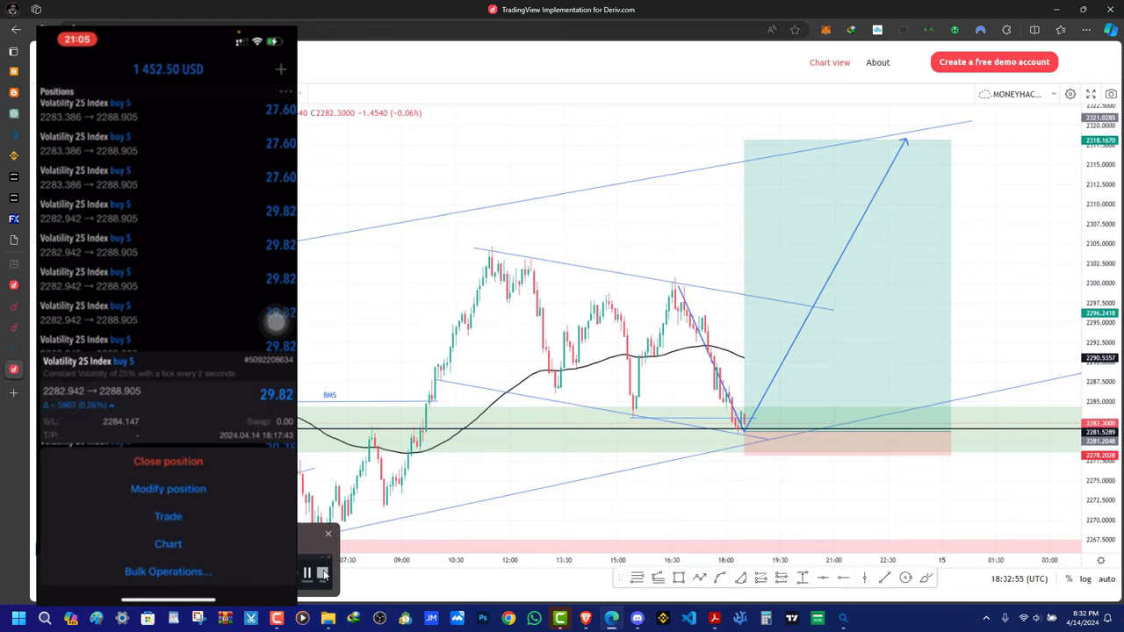
pyautogui.click(324, 573)
pyautogui.click(1097, 562)
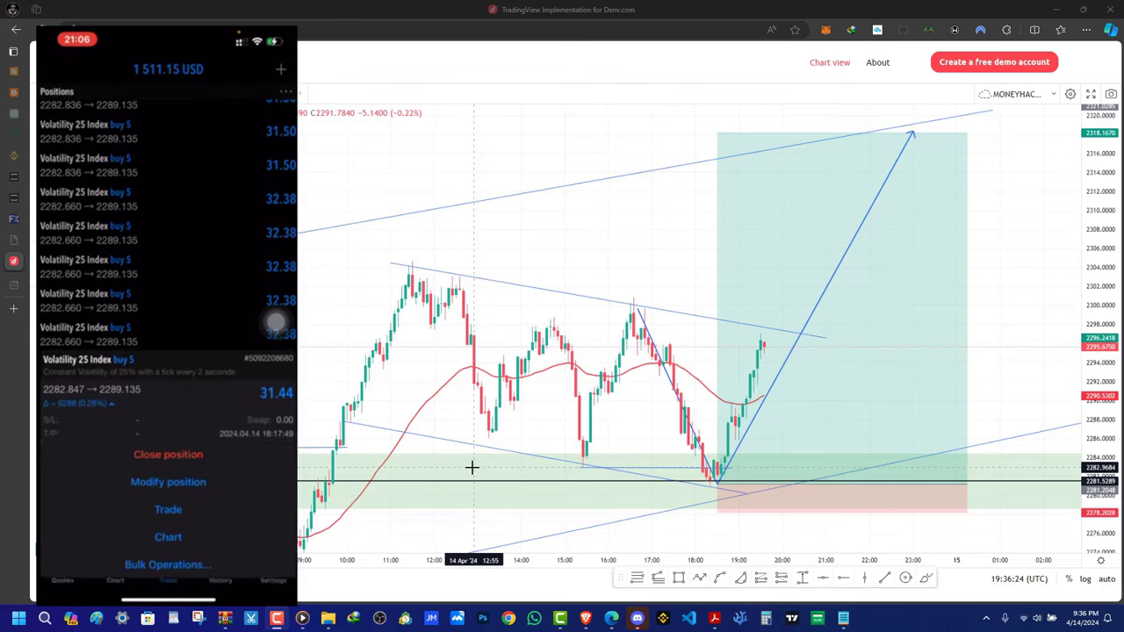
# Switch the Volatility 25 Index chart to a higher timeframe
pyautogui.scroll(-5, 942, 421)
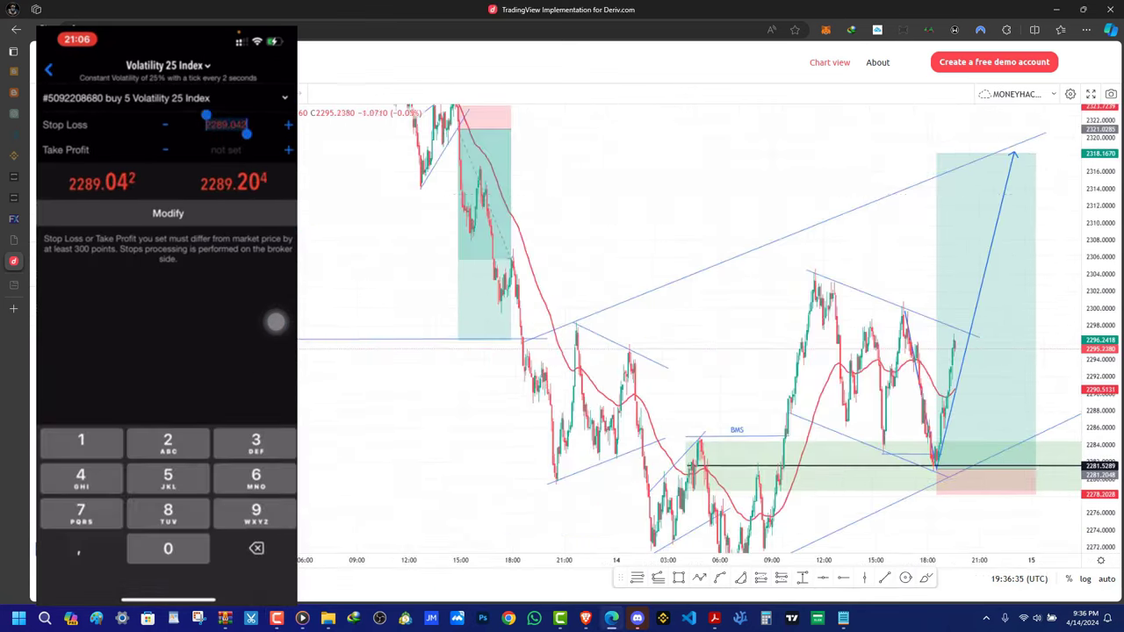
pyautogui.scroll(5, 877, 351)
pyautogui.click(162, 94)
pyautogui.scroll(5, 703, 298)
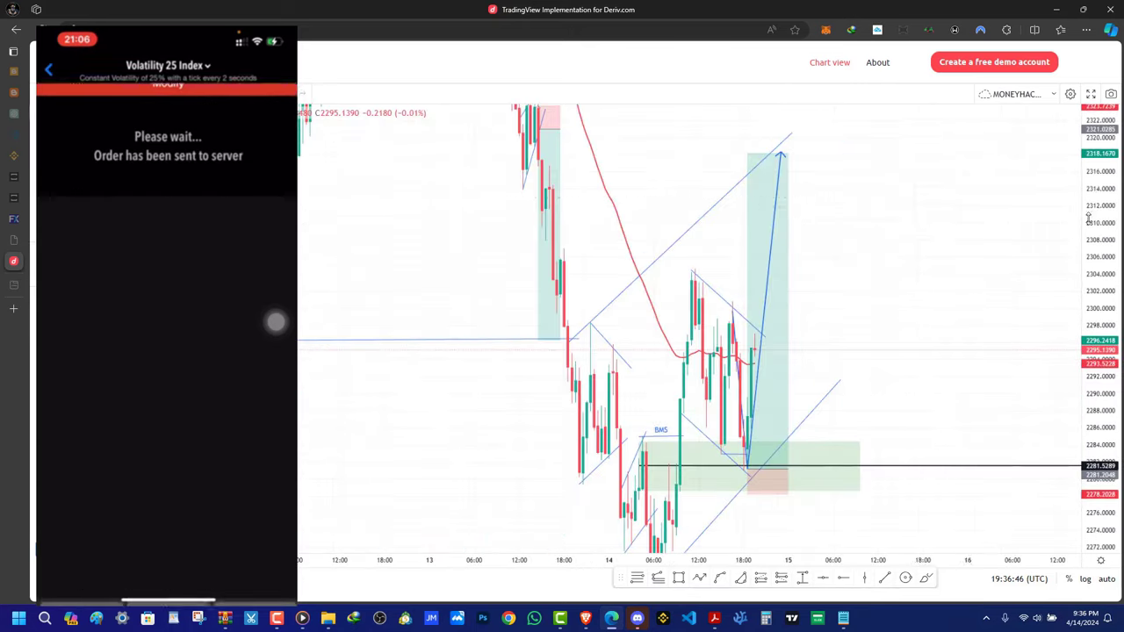
pyautogui.moveTo(1088, 218); pyautogui.dragTo(1088, 430)
pyautogui.moveTo(395, 411); pyautogui.dragTo(482, 424)
pyautogui.scroll(-2, 589, 419)
pyautogui.scroll(5, 482, 424)
# Draw a rectangle zone from the 13 April swing high to 15 April, about 2324.42 to 2318.53, and raise the projection arrow's tip into it
pyautogui.click(678, 577)
pyautogui.click(381, 238)
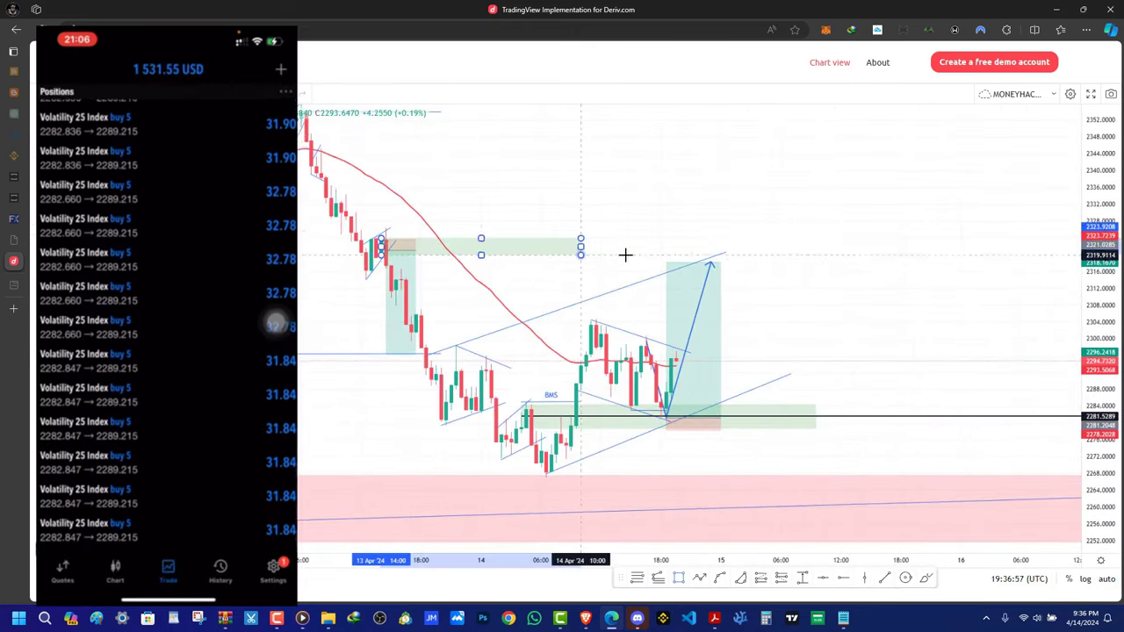
pyautogui.click(776, 262)
pyautogui.moveTo(833, 334); pyautogui.dragTo(869, 334)
pyautogui.moveTo(615, 238); pyautogui.dragTo(614, 236)
pyautogui.moveTo(614, 263); pyautogui.dragTo(637, 261)
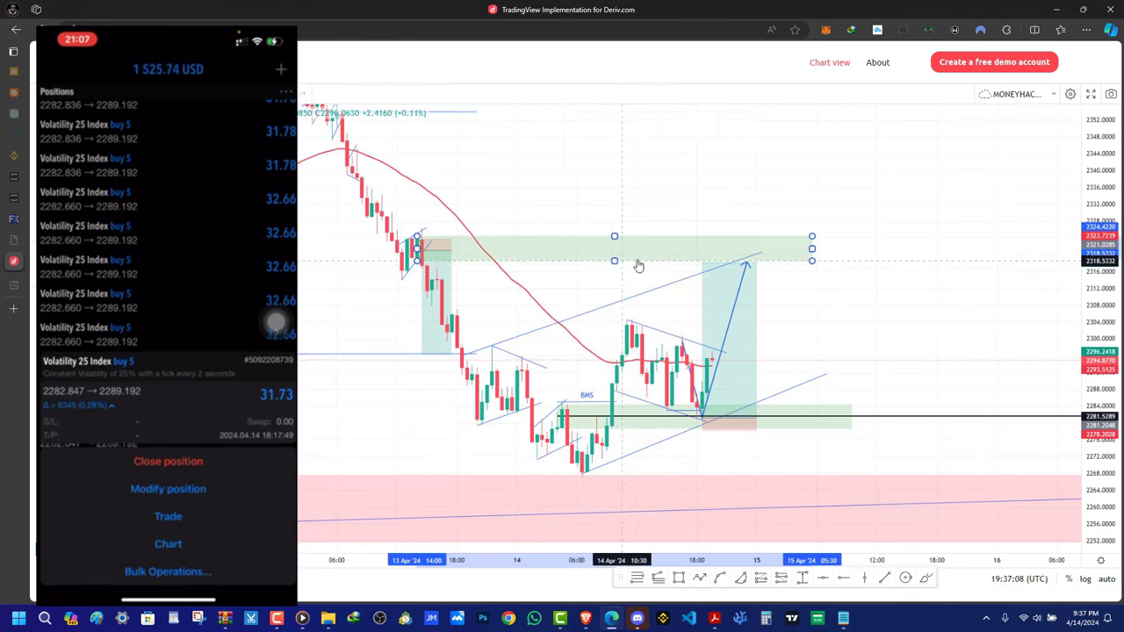
pyautogui.moveTo(761, 252)
pyautogui.mouseDown()
pyautogui.moveTo(771, 244)
pyautogui.moveTo(752, 251)
pyautogui.mouseUp()
# Draw a path from the projection arrow's tip down into the red demand zone to forecast a drop
pyautogui.moveTo(792, 457)
pyautogui.mouseDown()
pyautogui.moveTo(694, 424)
pyautogui.moveTo(561, 407)
pyautogui.moveTo(623, 521)
pyautogui.mouseUp()
pyautogui.click(698, 578)
pyautogui.click(654, 219)
pyautogui.doubleClick(733, 474)
pyautogui.click(788, 330)
pyautogui.scroll(-1, 693, 395)
# Try to project the earlier bearish leg from the upper zone by tracing it with a trendline and moving the copy across
pyautogui.click(720, 577)
pyautogui.click(255, 166)
pyautogui.click(449, 525)
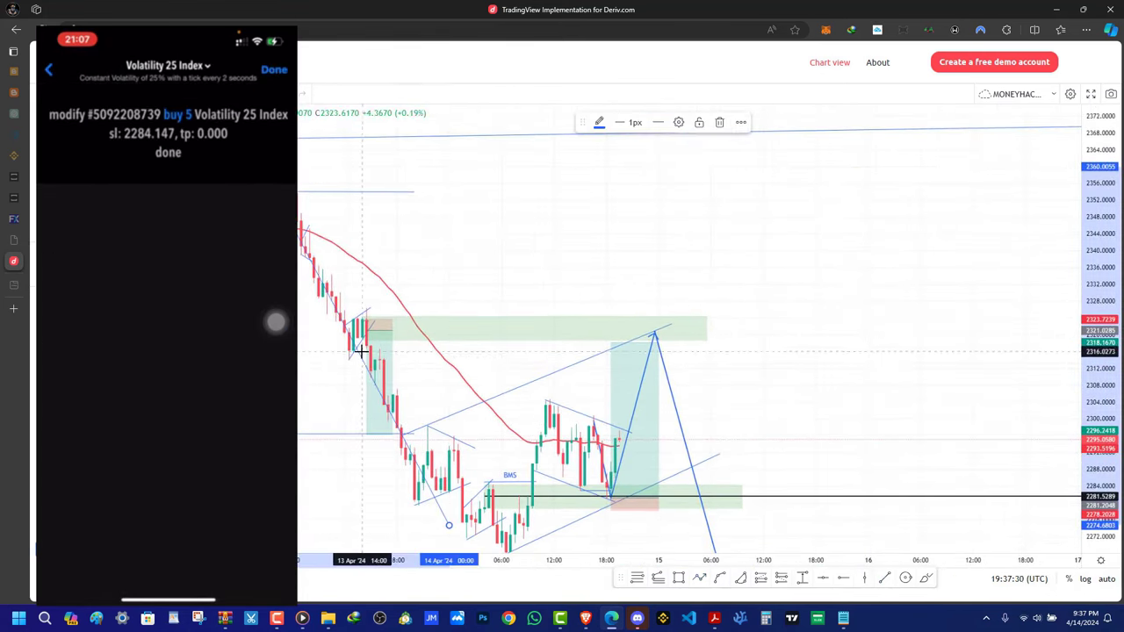
pyautogui.moveTo(357, 352); pyautogui.dragTo(747, 343)
pyautogui.click(719, 122)
# Delete the forecast path that runs from the upper green zone down to the red demand zone
pyautogui.scroll(3, 694, 395)
pyautogui.moveTo(658, 530); pyautogui.dragTo(569, 407)
pyautogui.click(614, 391)
pyautogui.click(667, 294)
pyautogui.moveTo(650, 294); pyautogui.dragTo(766, 347)
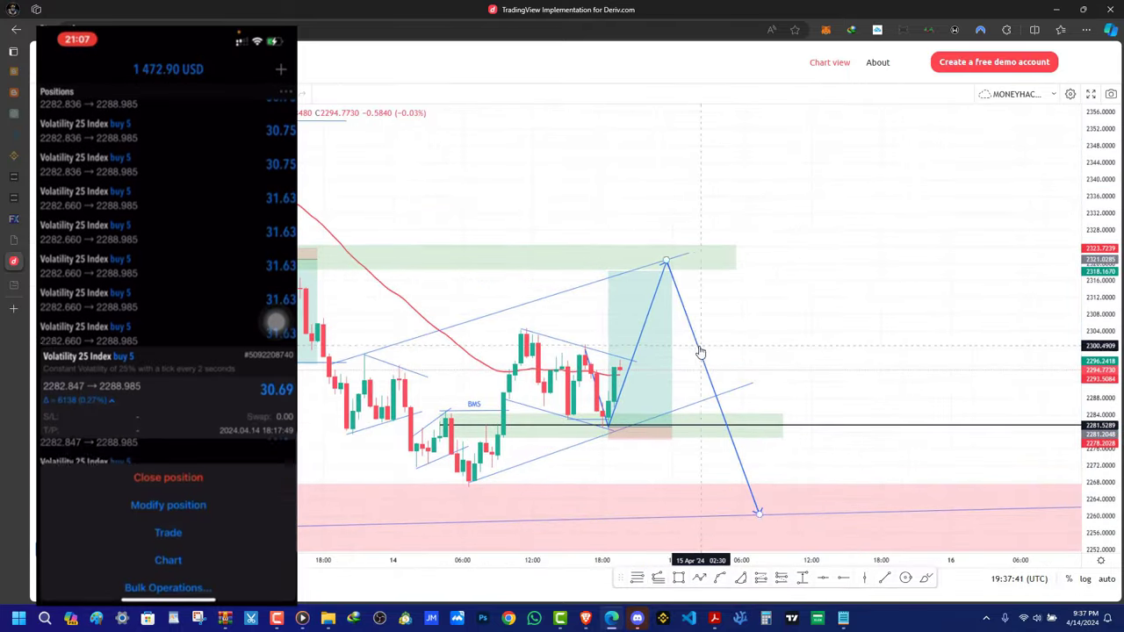
pyautogui.press('Delete')
# Place a long position at the 11 April channel breakout with entry about 2313.14, target about 2352.00 and stop about 2308.33
pyautogui.moveTo(783, 274); pyautogui.dragTo(831, 299)
pyautogui.moveTo(825, 351)
pyautogui.mouseDown()
pyautogui.moveTo(855, 374)
pyautogui.moveTo(826, 343)
pyautogui.mouseUp()
pyautogui.scroll(-2, 983, 427)
pyautogui.scroll(2, 983, 427)
pyautogui.moveTo(1099, 404); pyautogui.dragTo(1099, 428)
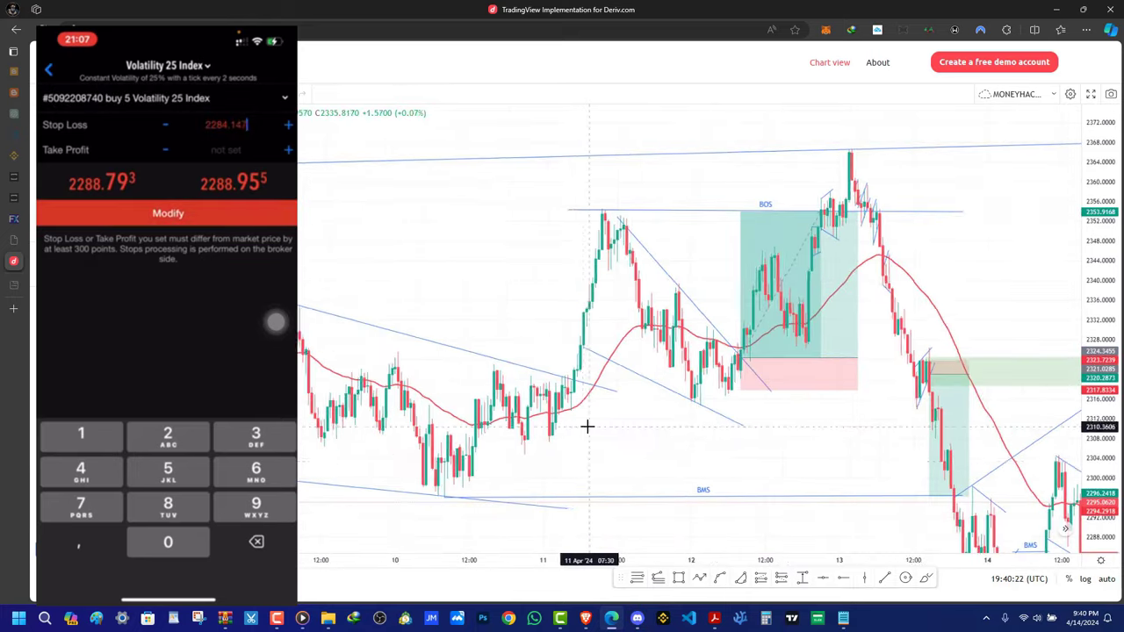
pyautogui.moveTo(585, 462); pyautogui.dragTo(743, 451)
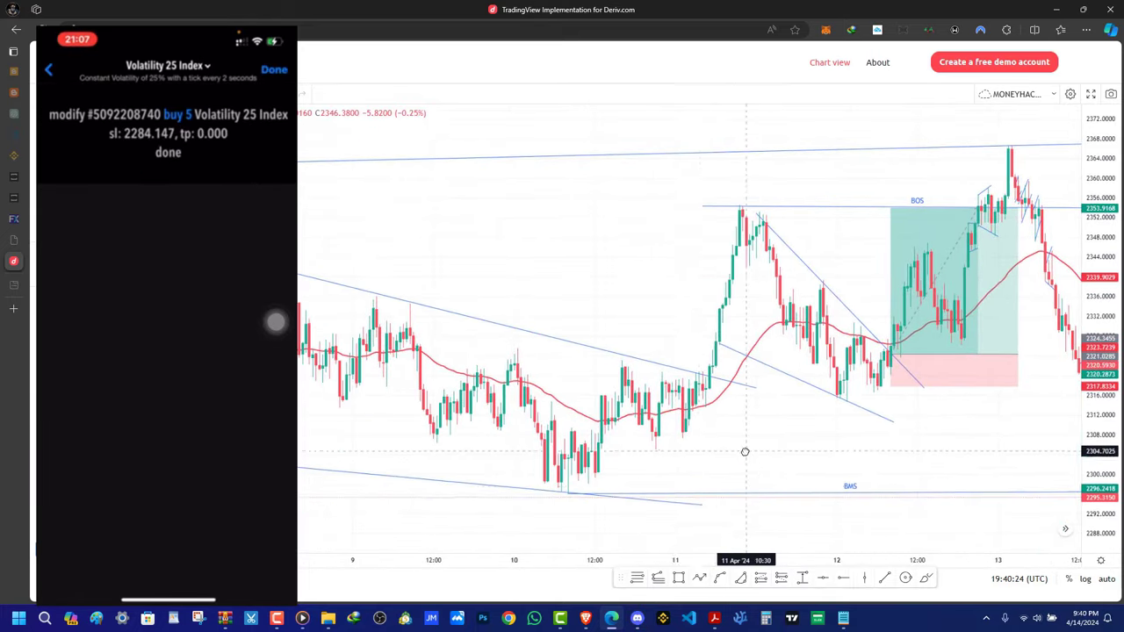
pyautogui.click(652, 410)
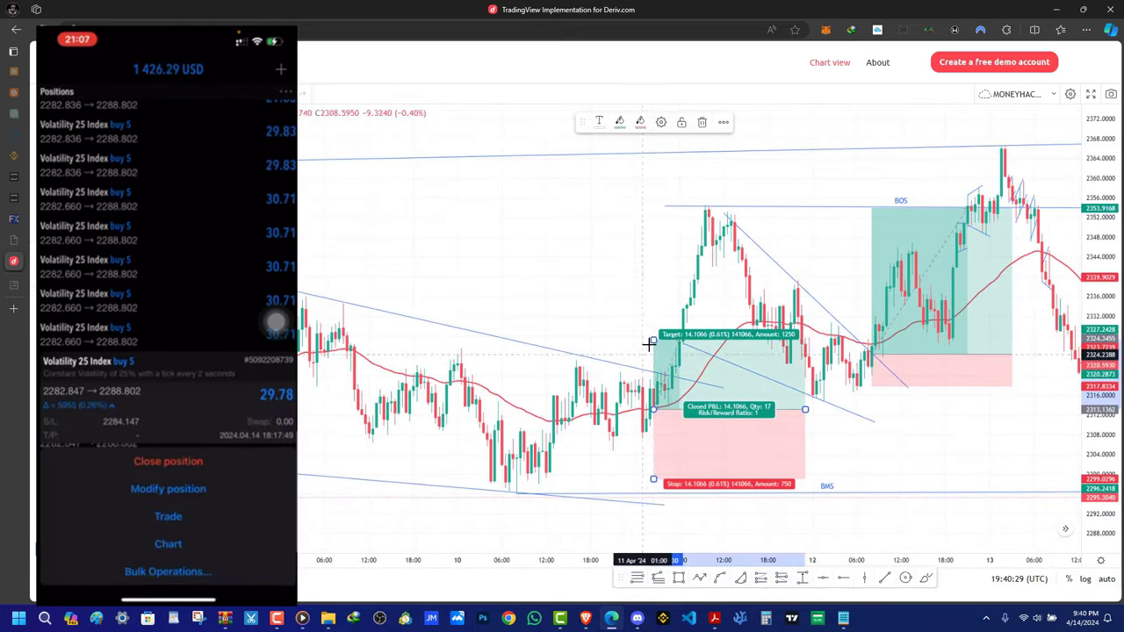
pyautogui.moveTo(653, 341); pyautogui.dragTo(652, 214)
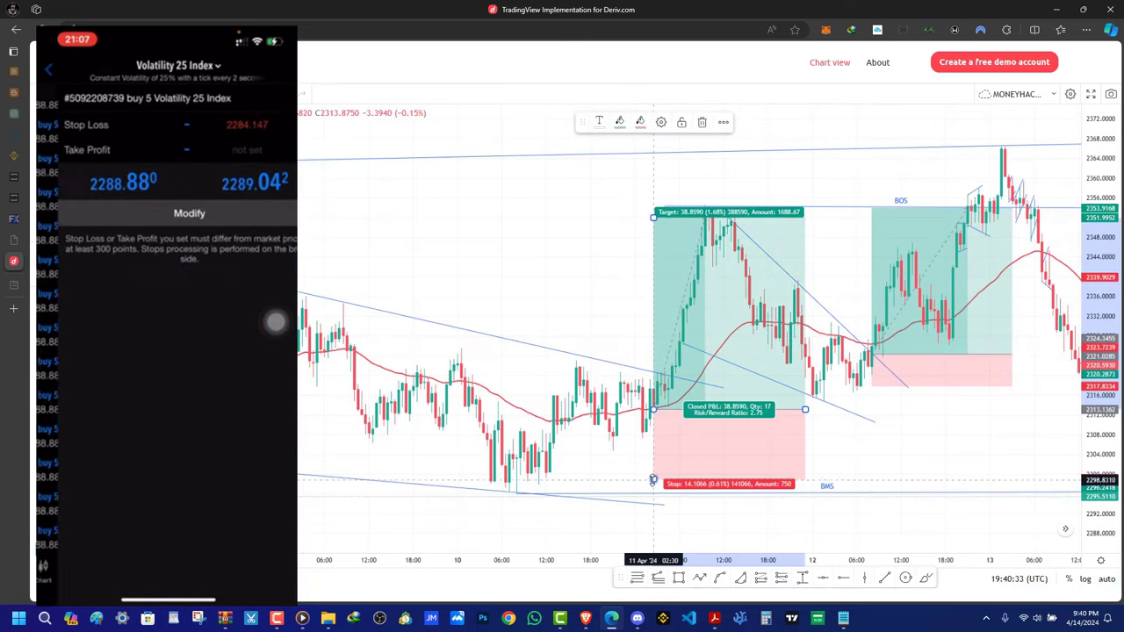
pyautogui.moveTo(652, 478); pyautogui.dragTo(652, 436)
pyautogui.click(626, 469)
pyautogui.scroll(-1, 627, 469)
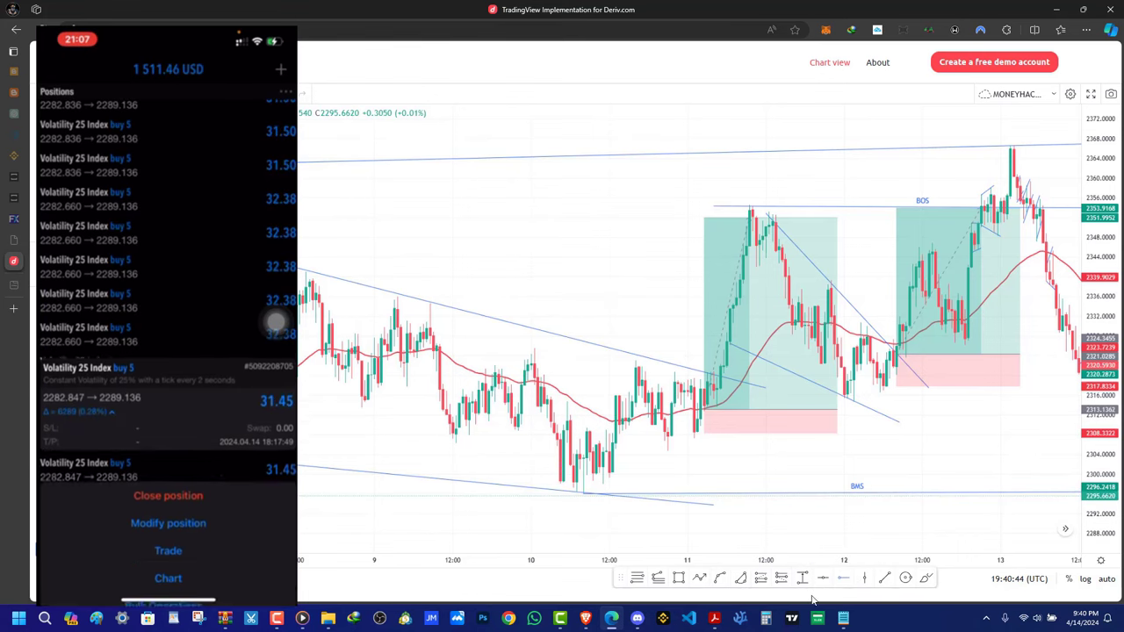
# Draw a nearly horizontal trendline from the 8 April swing high at about 2341.75 across to the 11 April rally at about 2340.89
pyautogui.click(306, 270)
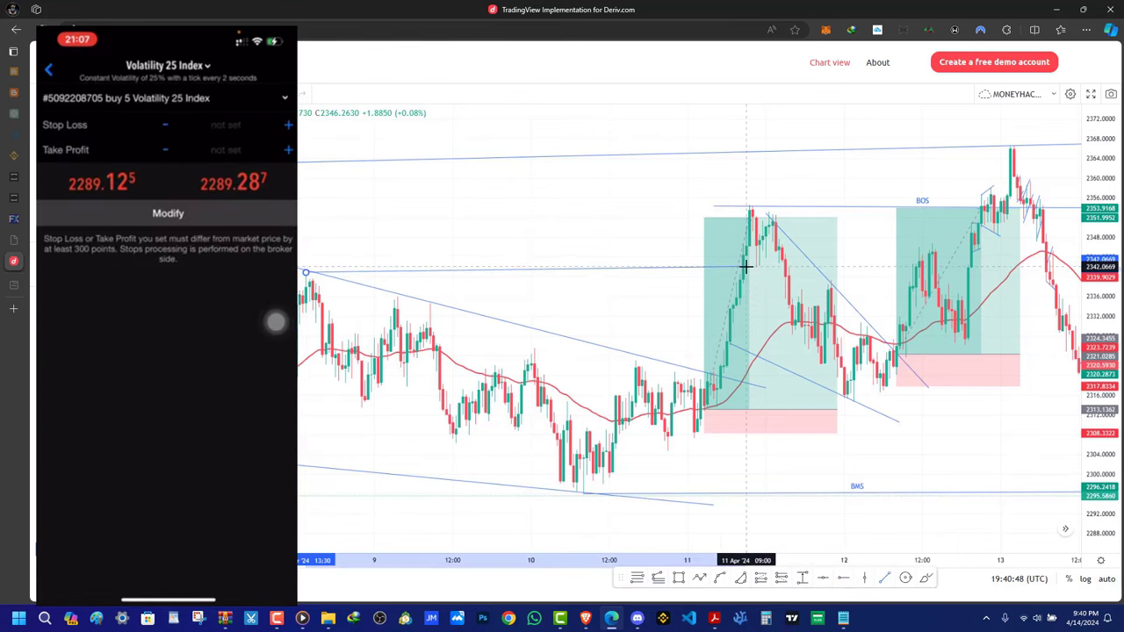
pyautogui.scroll(-2, 565, 284)
pyautogui.scroll(4, 585, 328)
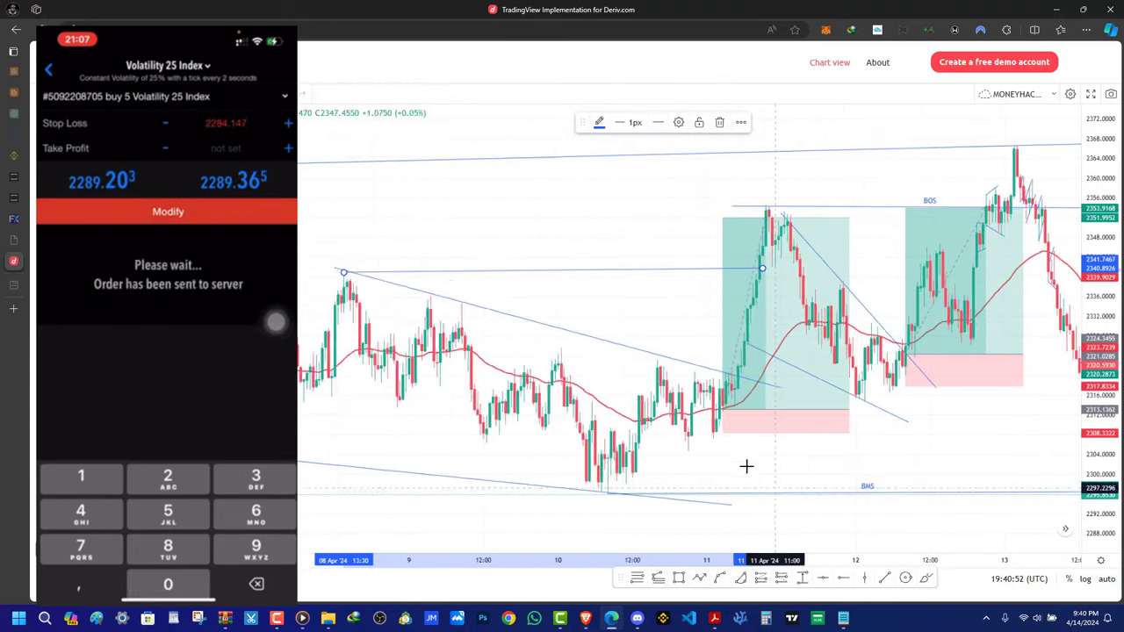
# Examine the past long setups, falling channels and structure breaks between 8 and 14 April
pyautogui.moveTo(669, 353); pyautogui.dragTo(532, 333)
pyautogui.scroll(-4, 608, 362)
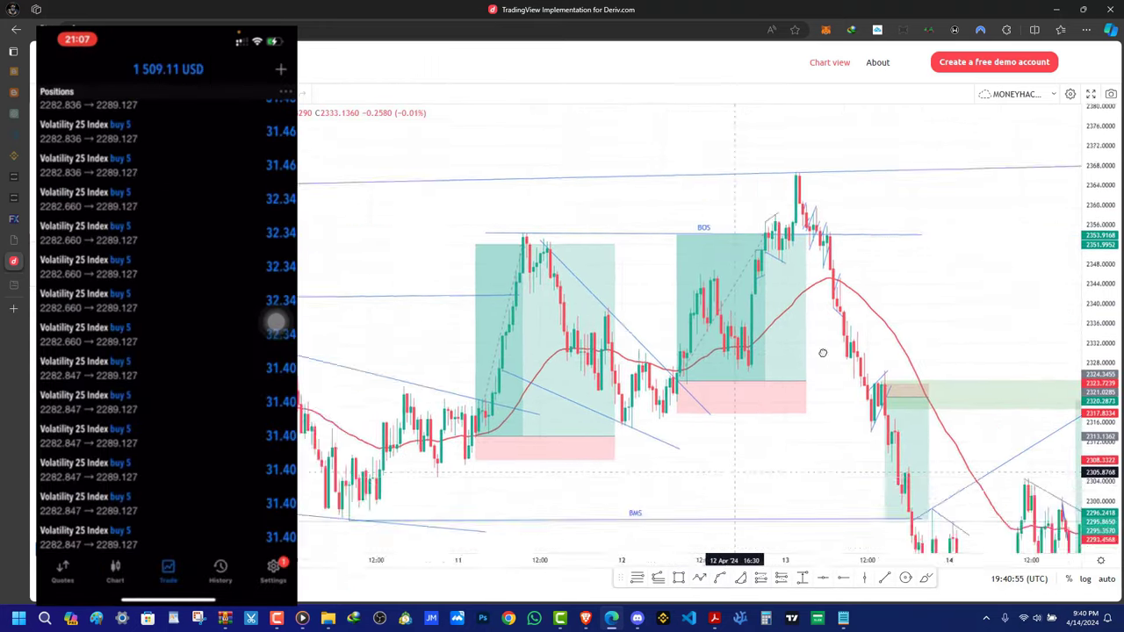
pyautogui.moveTo(1095, 409); pyautogui.dragTo(1094, 406)
pyautogui.scroll(7, 487, 331)
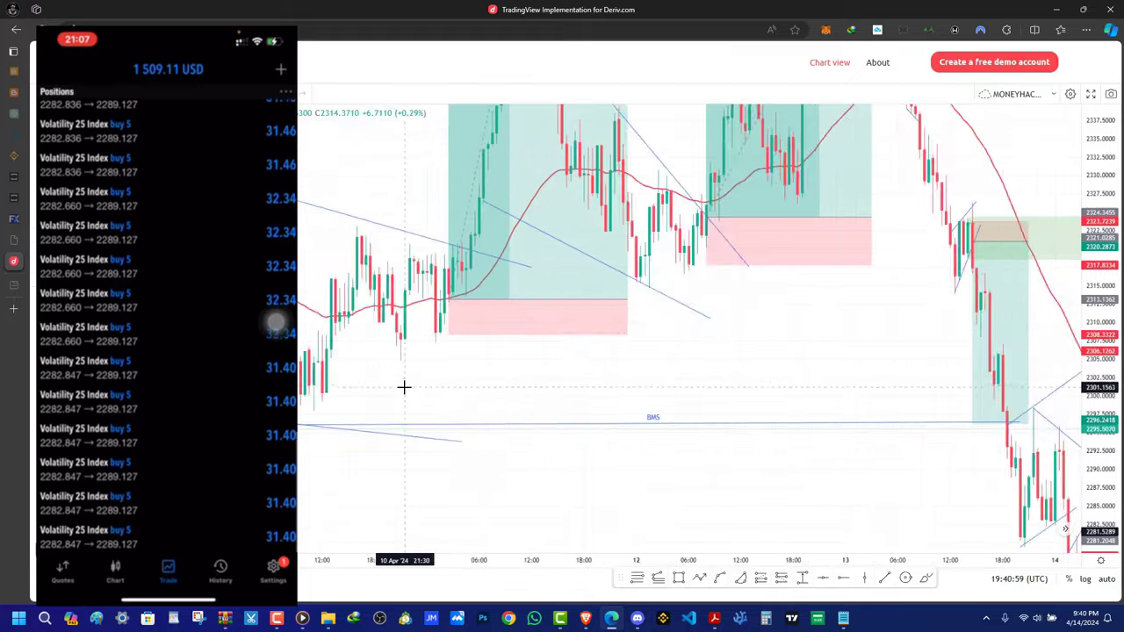
pyautogui.moveTo(404, 387); pyautogui.dragTo(799, 435)
pyautogui.scroll(-3, 705, 422)
pyautogui.scroll(3, 574, 387)
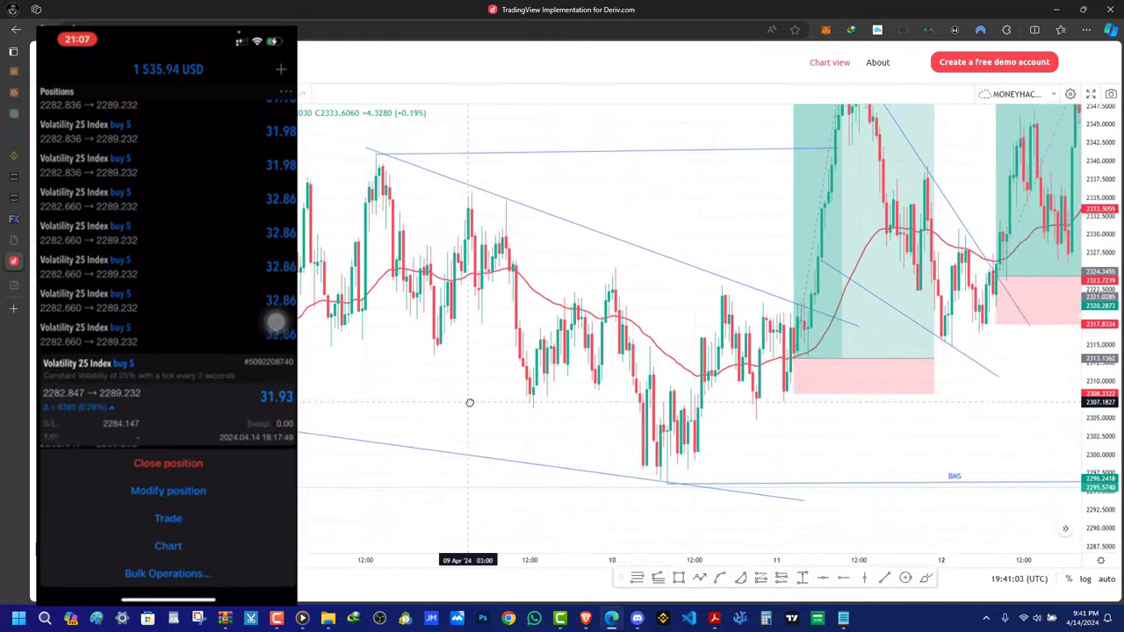
pyautogui.scroll(-2, 469, 401)
pyautogui.moveTo(568, 391); pyautogui.dragTo(495, 422)
pyautogui.click(309, 410)
pyautogui.scroll(-1, 557, 420)
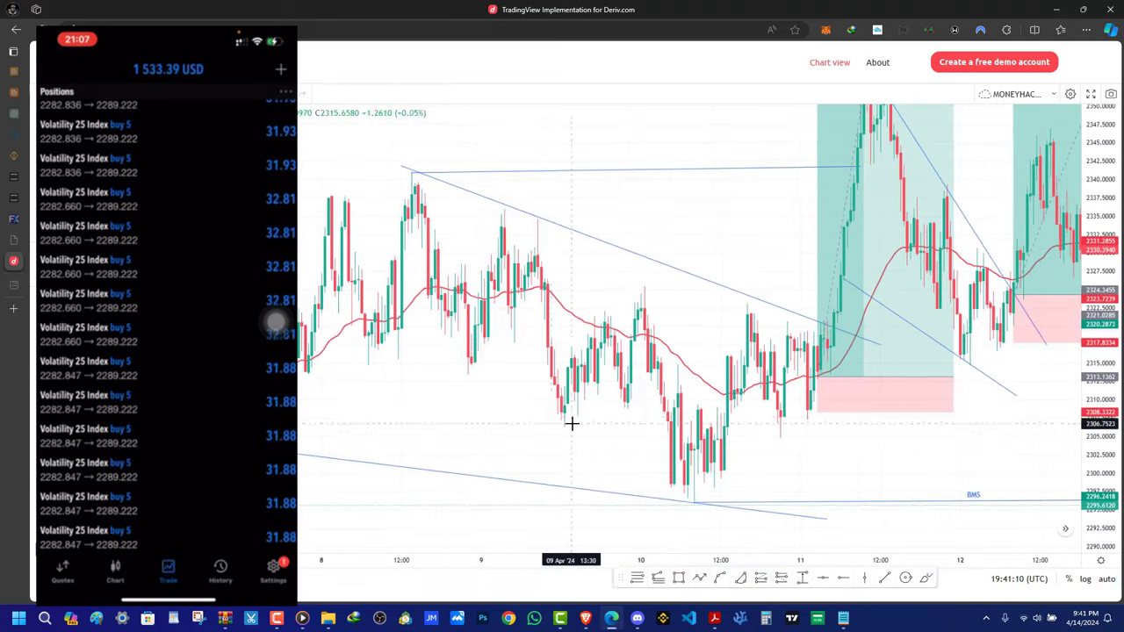
pyautogui.scroll(2, 597, 428)
pyautogui.moveTo(671, 439); pyautogui.dragTo(575, 516)
pyautogui.hscroll(5, 575, 517)
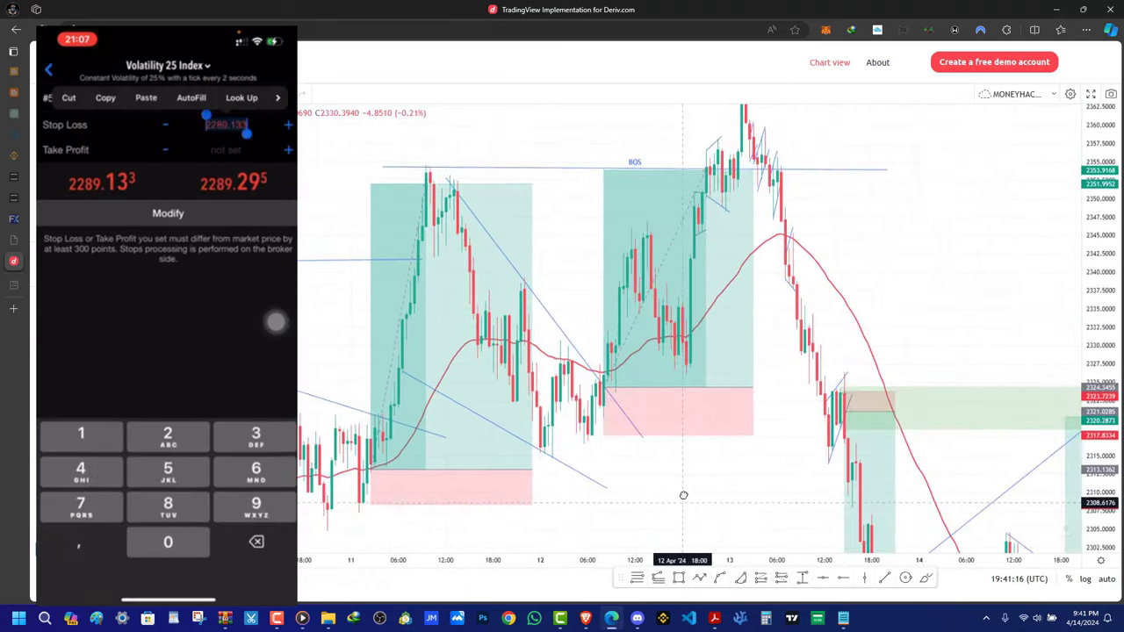
pyautogui.moveTo(683, 496); pyautogui.dragTo(595, 304)
pyautogui.moveTo(1099, 316); pyautogui.dragTo(1100, 405)
pyautogui.scroll(-4, 1075, 395)
# Try a long position at the 5 April breakout with entry about 2266.04, target about 2307.71 and stop about 4.72 below entry
pyautogui.hscroll(-10, 518, 467)
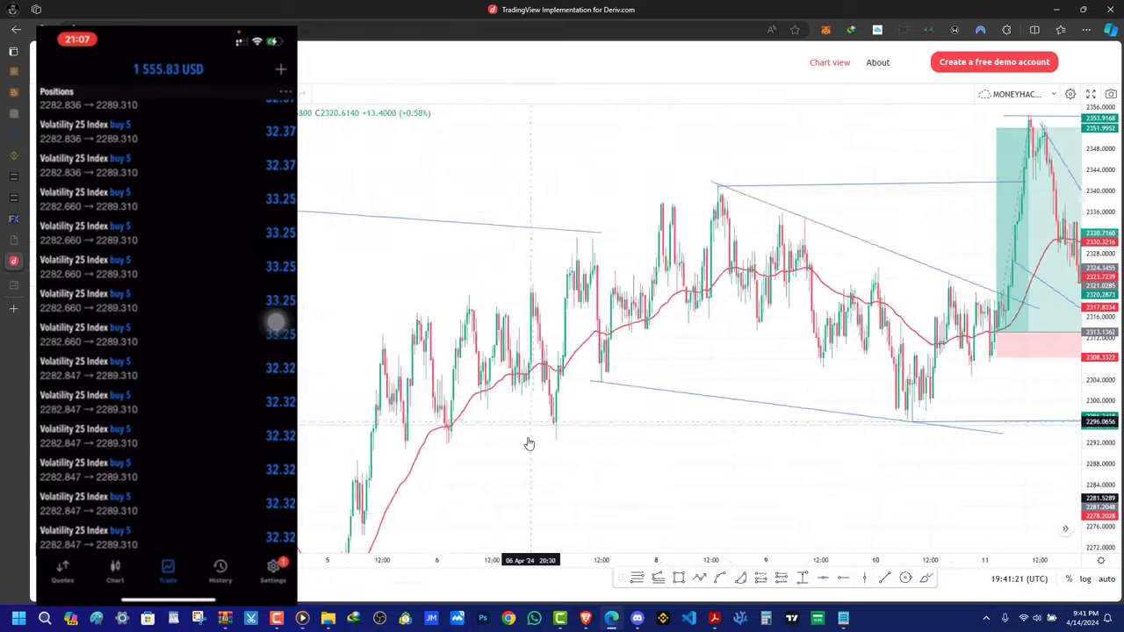
pyautogui.hscroll(-5, 631, 424)
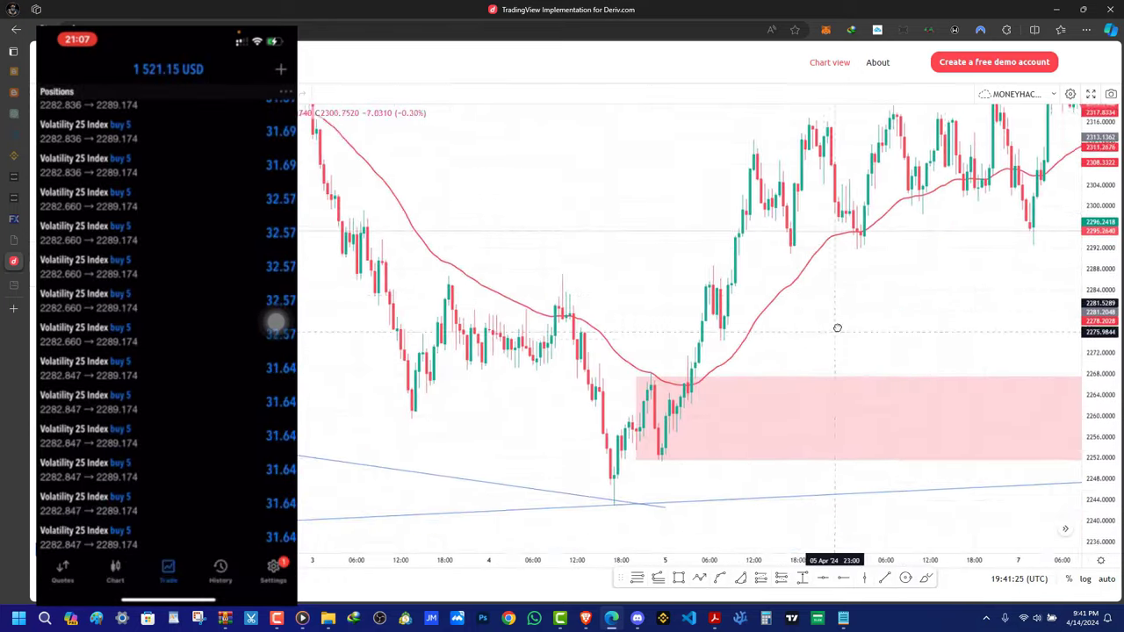
pyautogui.click(760, 577)
pyautogui.click(613, 380)
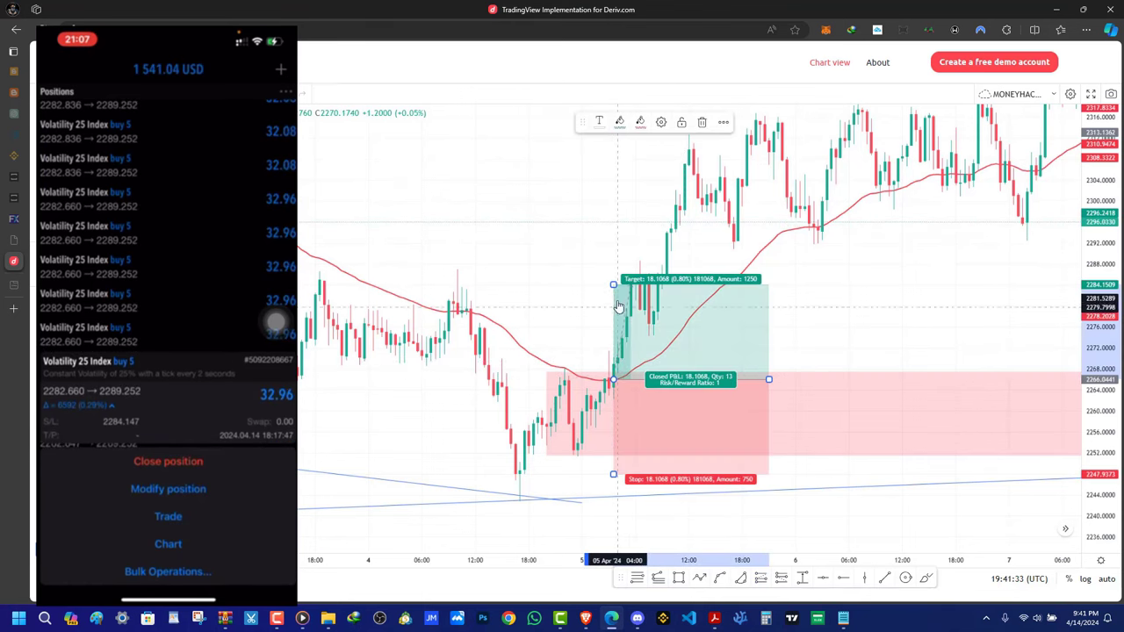
pyautogui.moveTo(614, 285); pyautogui.dragTo(624, 162)
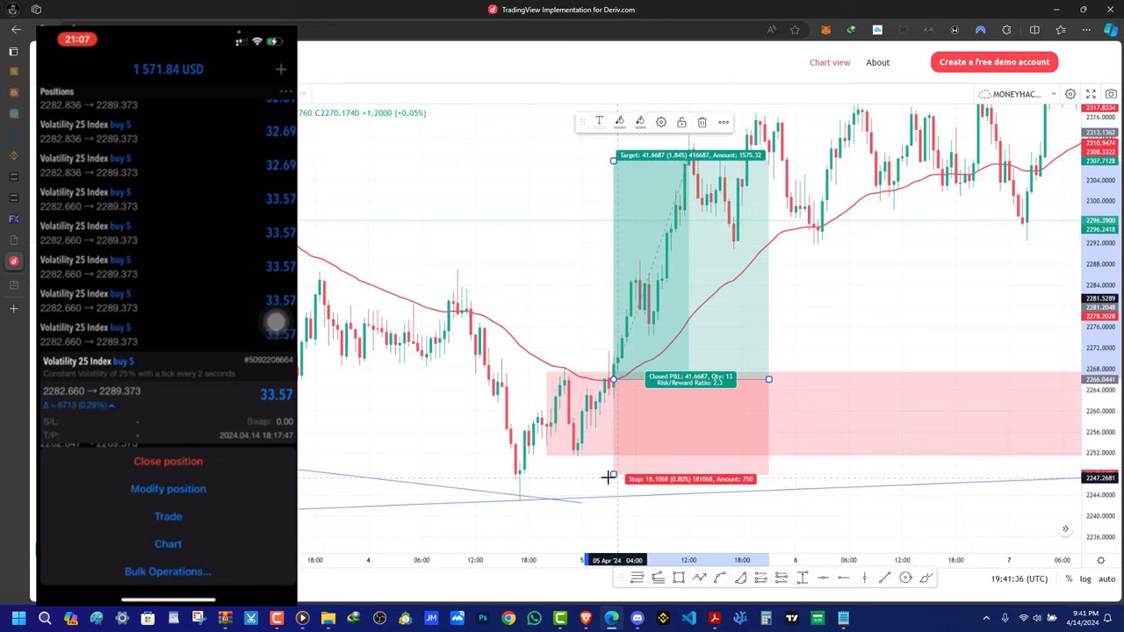
pyautogui.moveTo(608, 477); pyautogui.dragTo(623, 384)
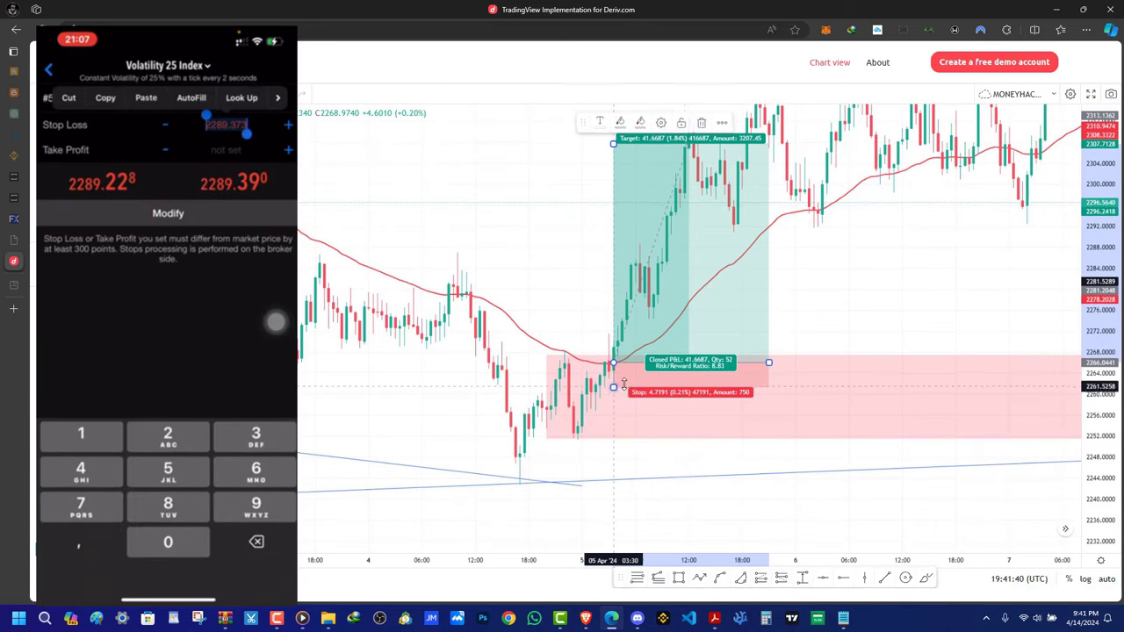
pyautogui.click(701, 123)
# Draw a rectangle support zone from 6 April 02:30 to 7 April 06:30 between about 2290.94 and 2297.07, and lock it
pyautogui.scroll(2, 781, 279)
pyautogui.moveTo(817, 249); pyautogui.dragTo(711, 389)
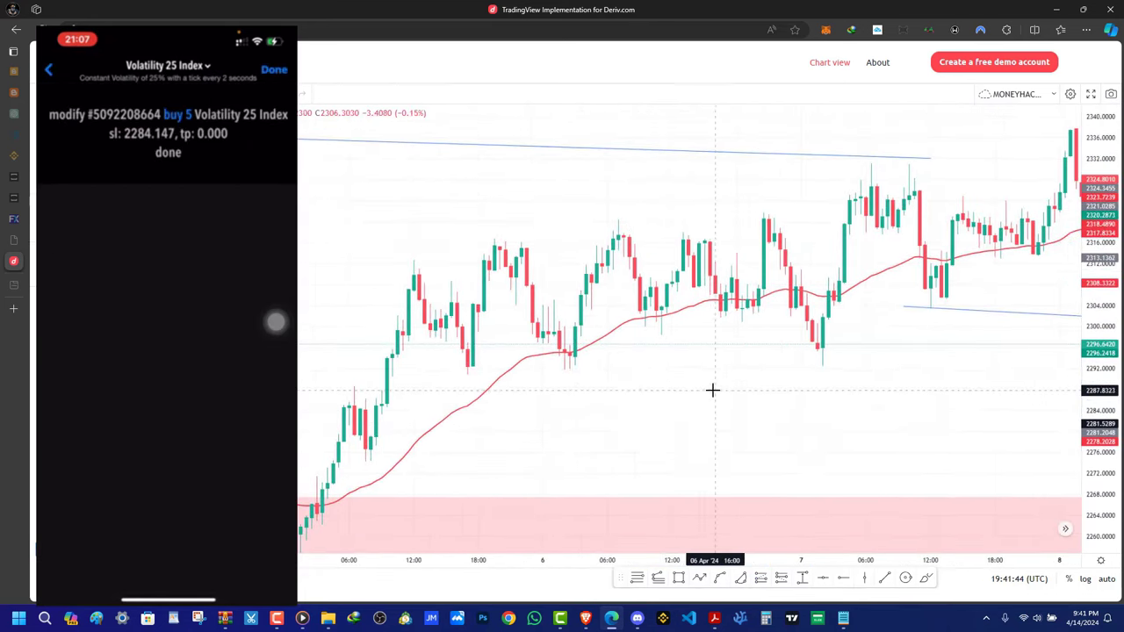
pyautogui.click(678, 578)
pyautogui.click(570, 349)
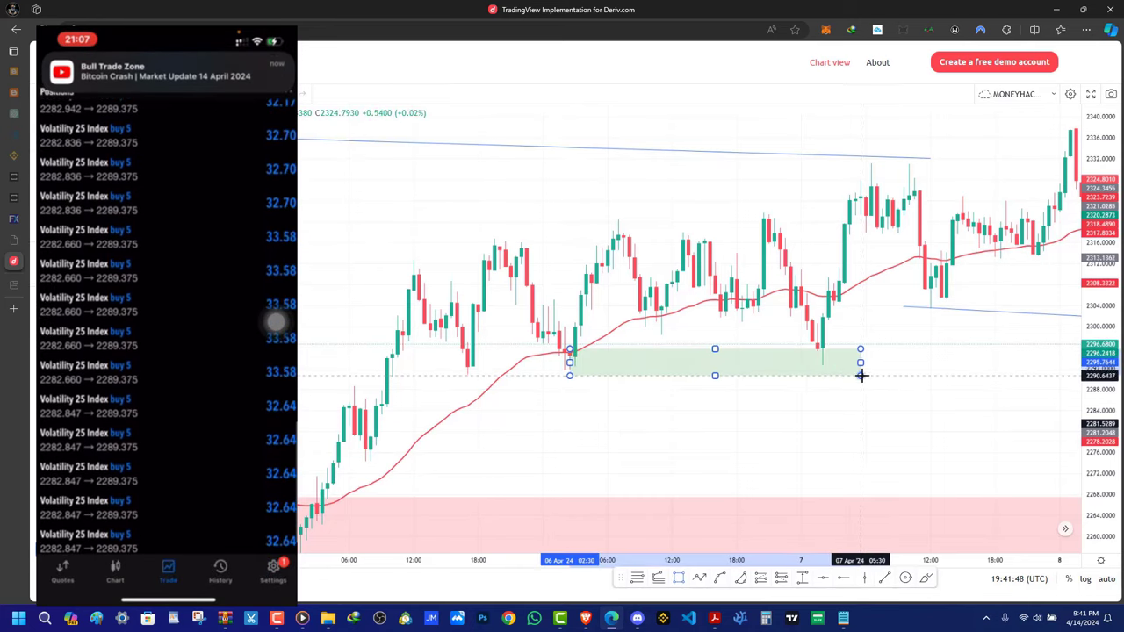
pyautogui.click(720, 353)
pyautogui.moveTo(720, 349); pyautogui.dragTo(723, 342)
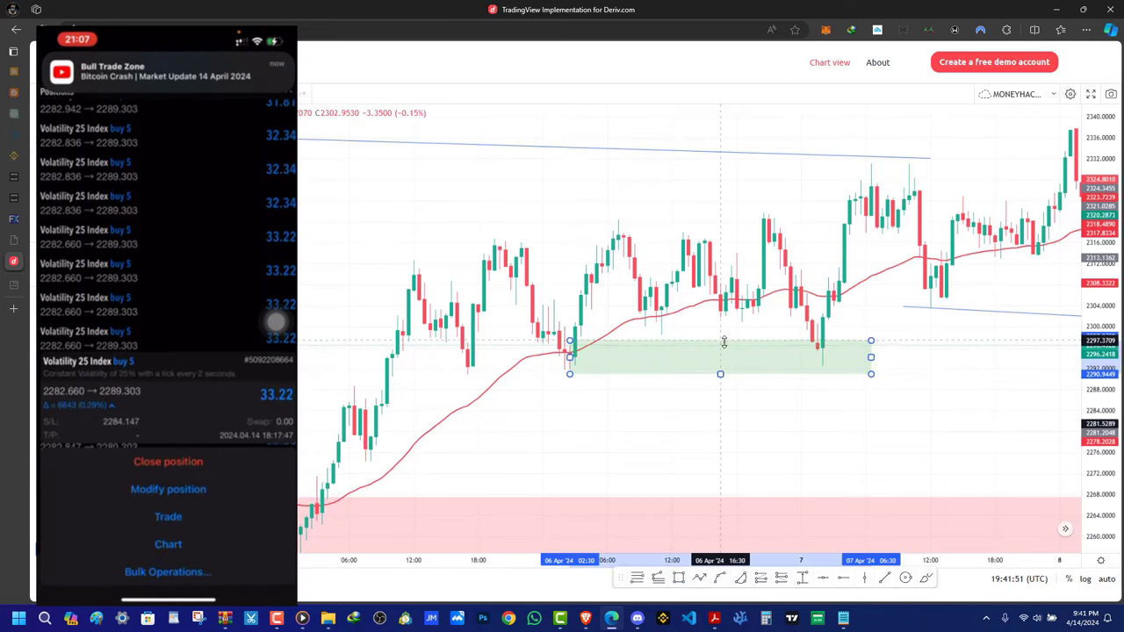
pyautogui.click(730, 389)
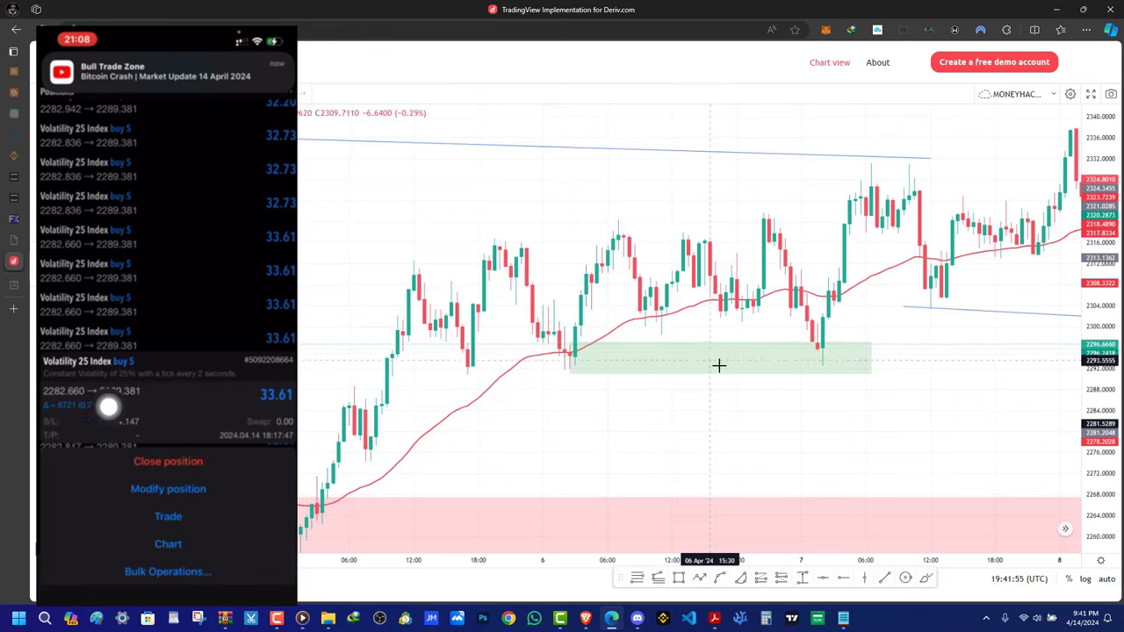
pyautogui.click(723, 338)
pyautogui.scroll(-2, 682, 389)
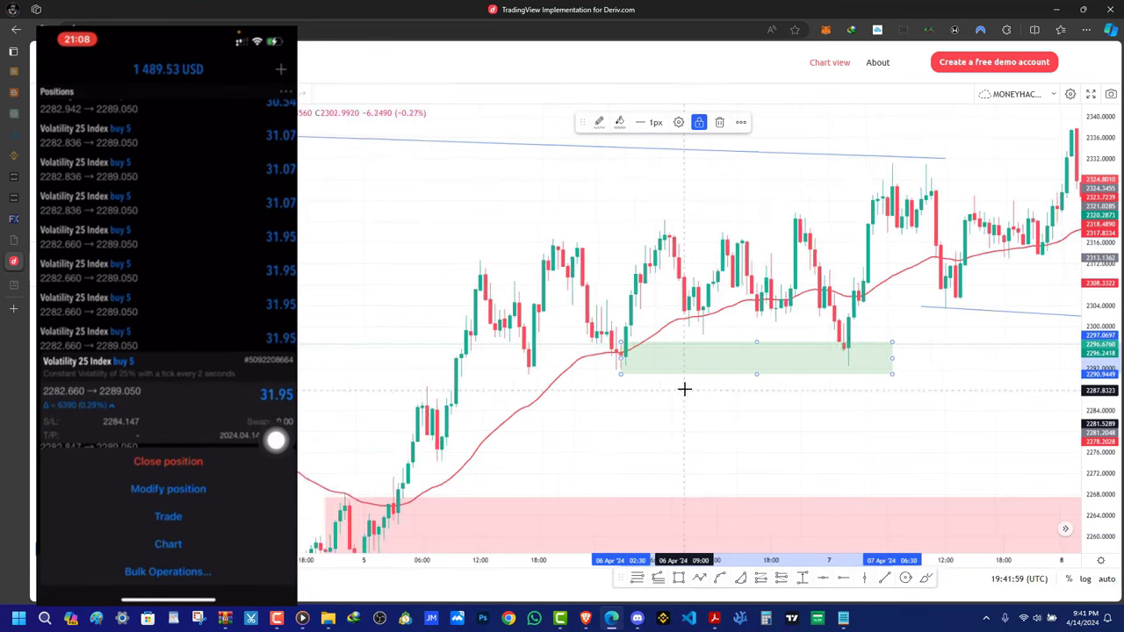
# Try a horizontal ray at the late 6 April swing high
pyautogui.moveTo(749, 433); pyautogui.dragTo(644, 463)
pyautogui.scroll(-2, 644, 462)
pyautogui.scroll(3, 644, 474)
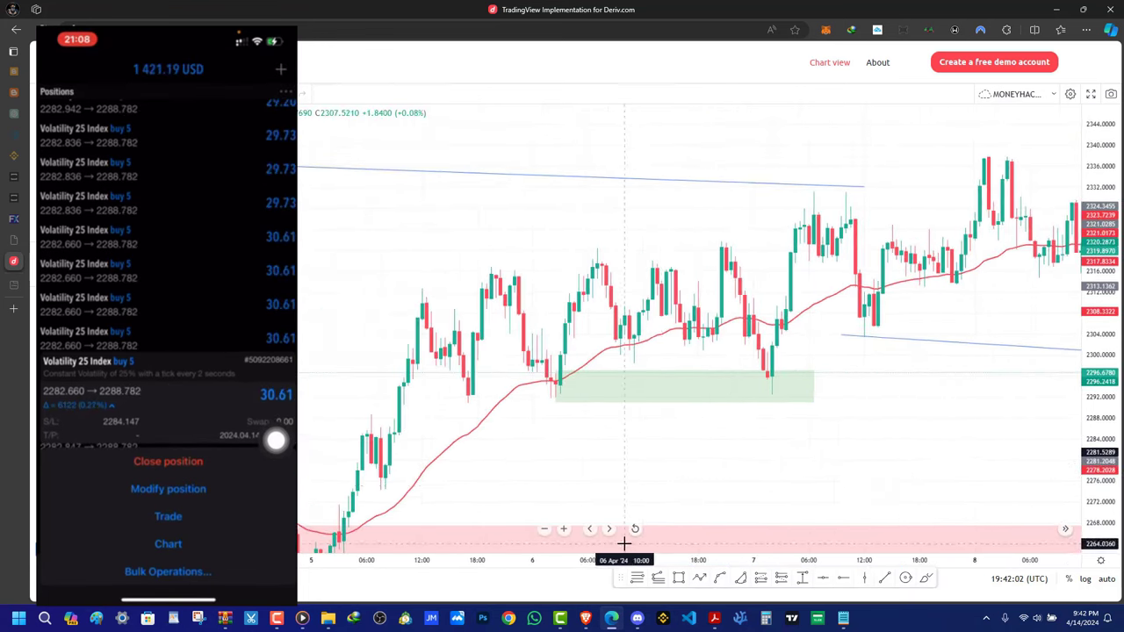
pyautogui.moveTo(1099, 467); pyautogui.dragTo(1099, 429)
pyautogui.scroll(-2, 897, 436)
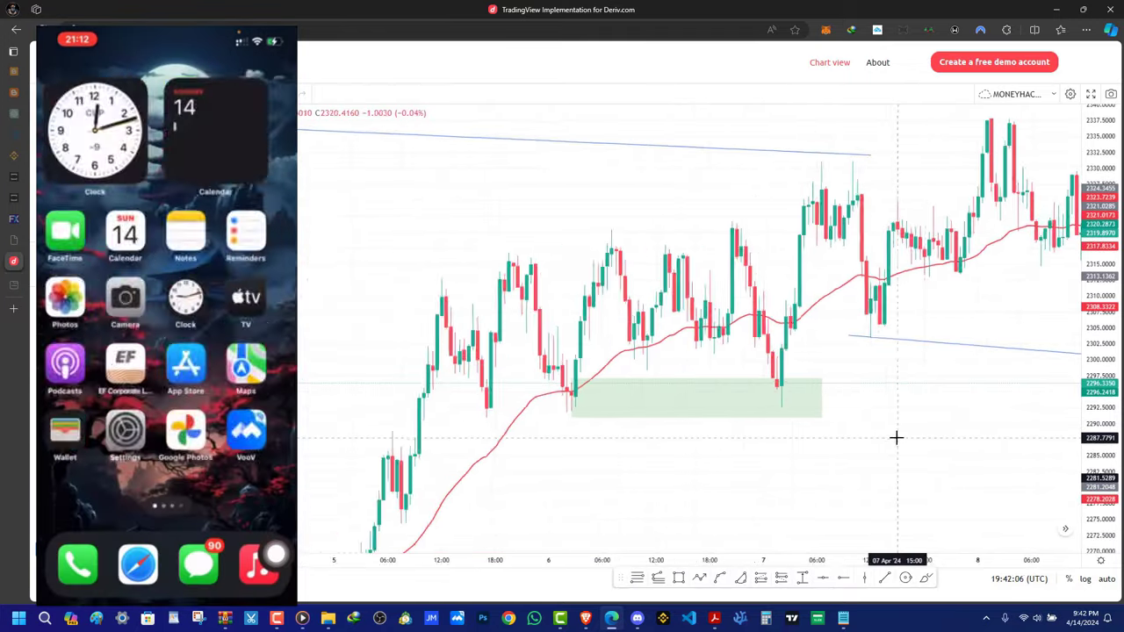
pyautogui.scroll(2, 895, 437)
pyautogui.moveTo(896, 442); pyautogui.dragTo(785, 466)
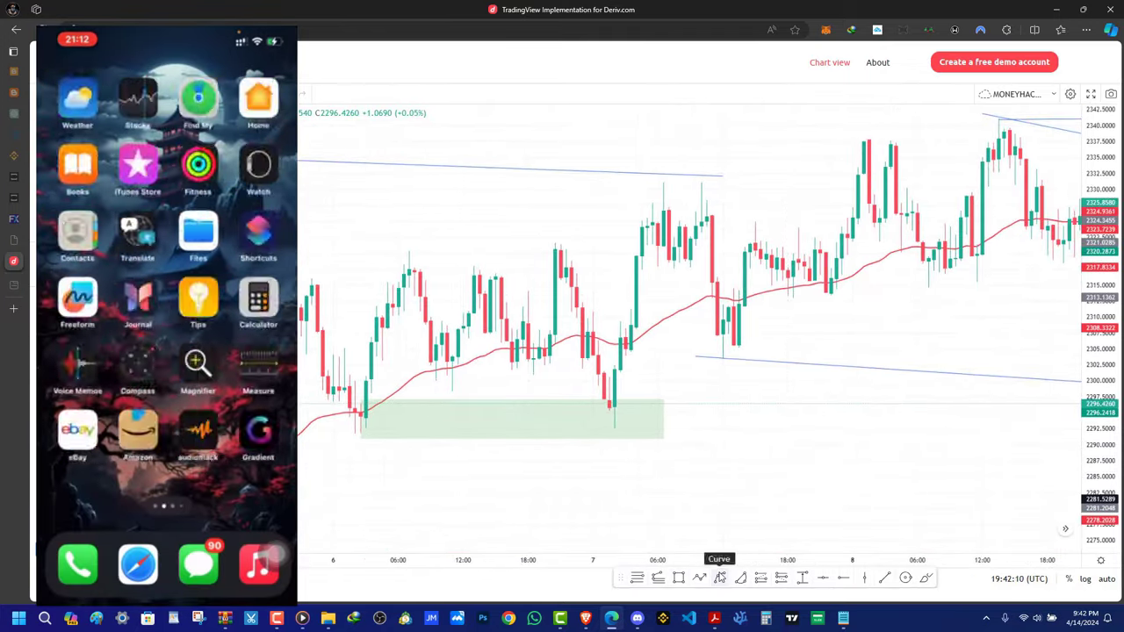
pyautogui.click(843, 579)
pyautogui.click(556, 250)
pyautogui.press('Delete')
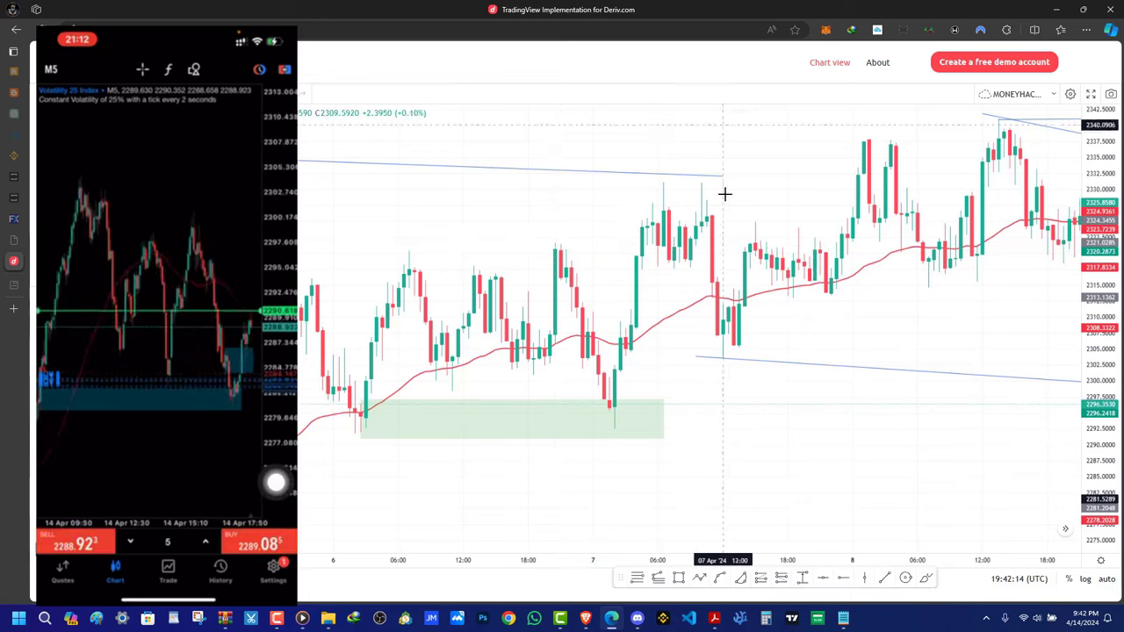
# Draw a rectangle zone from 7 April 03:00 to 19:00 between about 2303.87 and 2307.75, fill it blue and lock it
pyautogui.scroll(2, 746, 440)
pyautogui.click(678, 576)
pyautogui.click(529, 332)
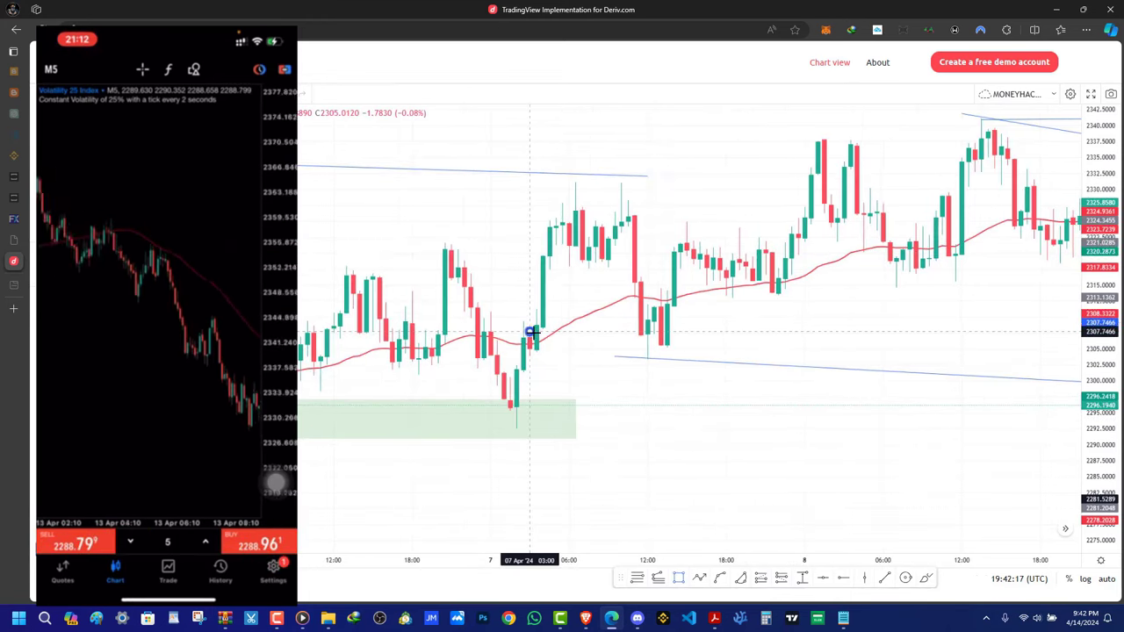
pyautogui.click(732, 353)
pyautogui.click(740, 356)
pyautogui.click(619, 122)
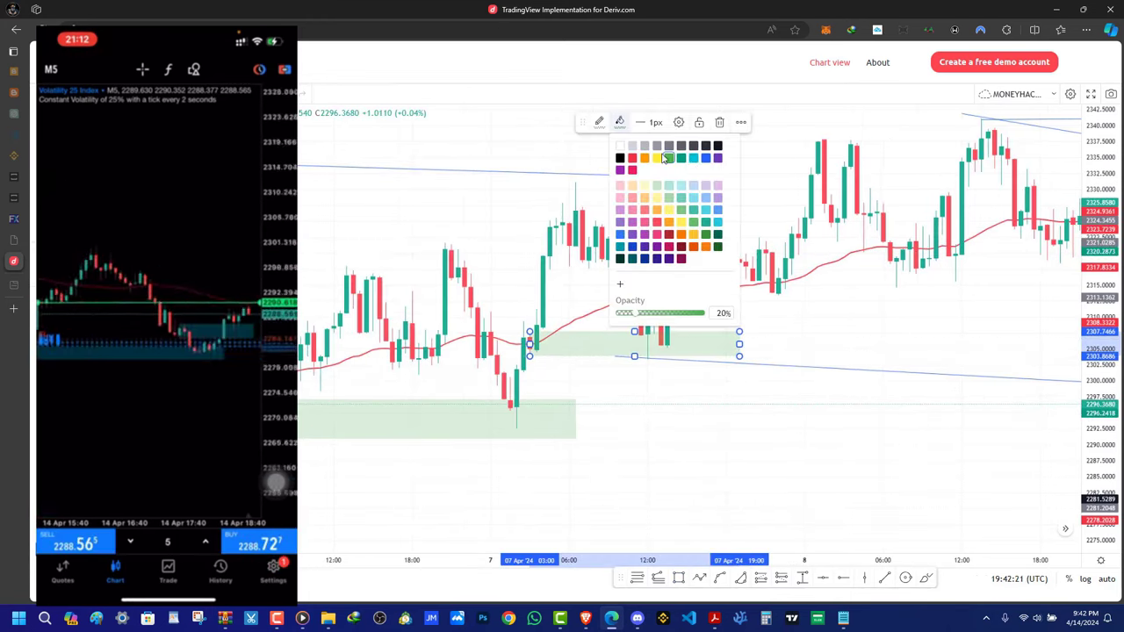
pyautogui.click(703, 160)
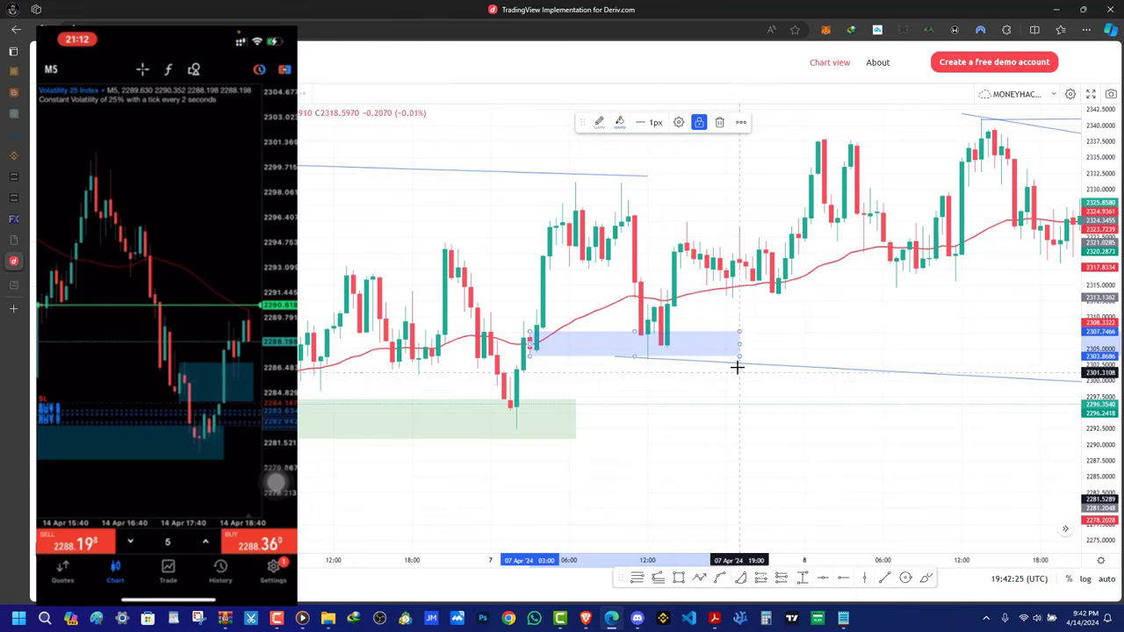
pyautogui.moveTo(739, 367); pyautogui.dragTo(691, 365)
pyautogui.scroll(-2, 746, 386)
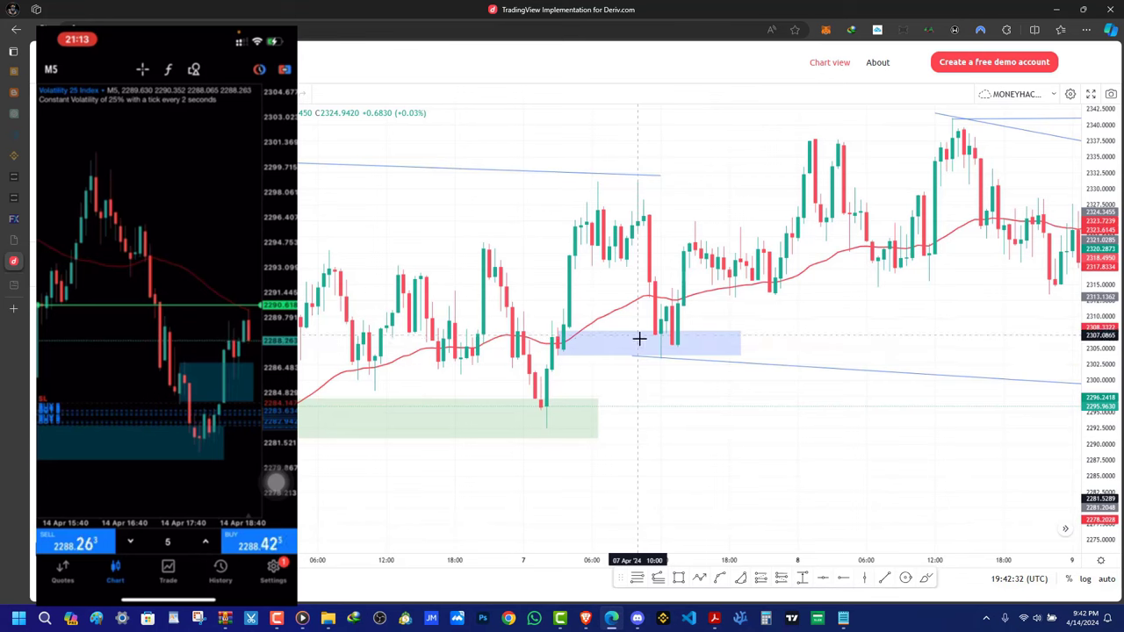
# Unlock the blue 7 April zone, resize it to about 2303.70–2308.24 ending at 7 April 17:30, and lock it again
pyautogui.click(740, 356)
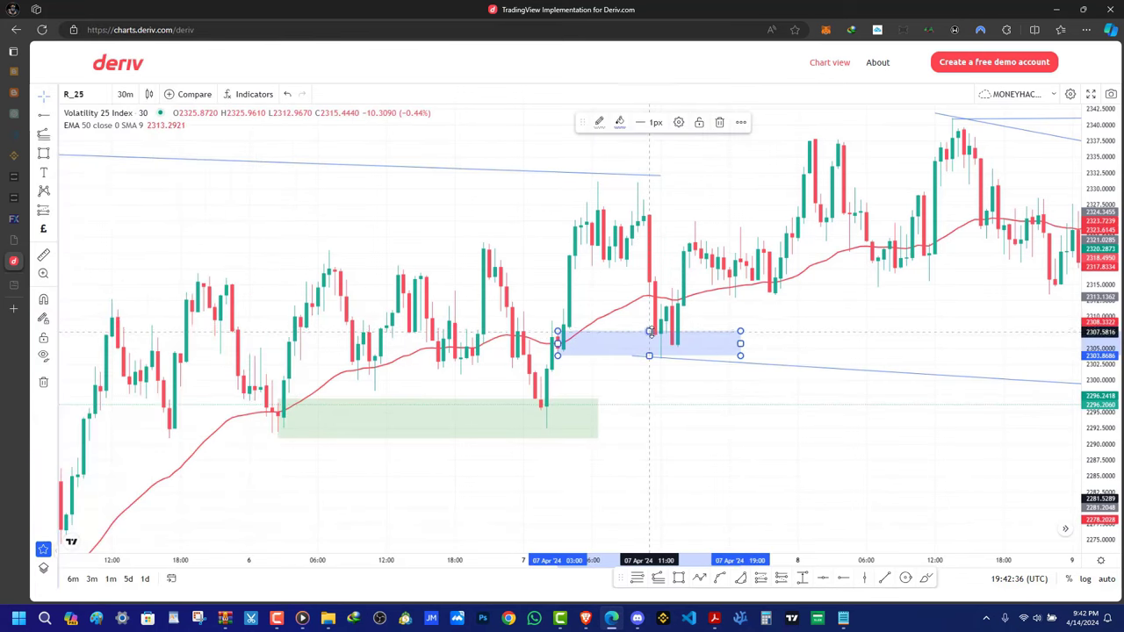
pyautogui.click(652, 363)
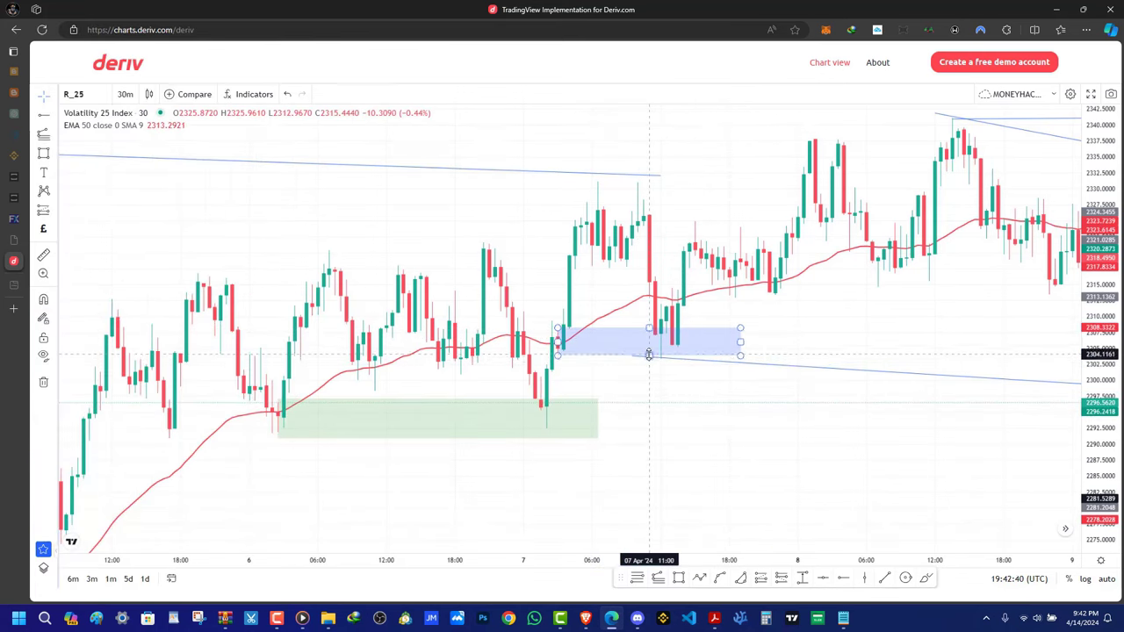
pyautogui.moveTo(649, 354); pyautogui.dragTo(652, 360)
pyautogui.moveTo(742, 344); pyautogui.dragTo(723, 345)
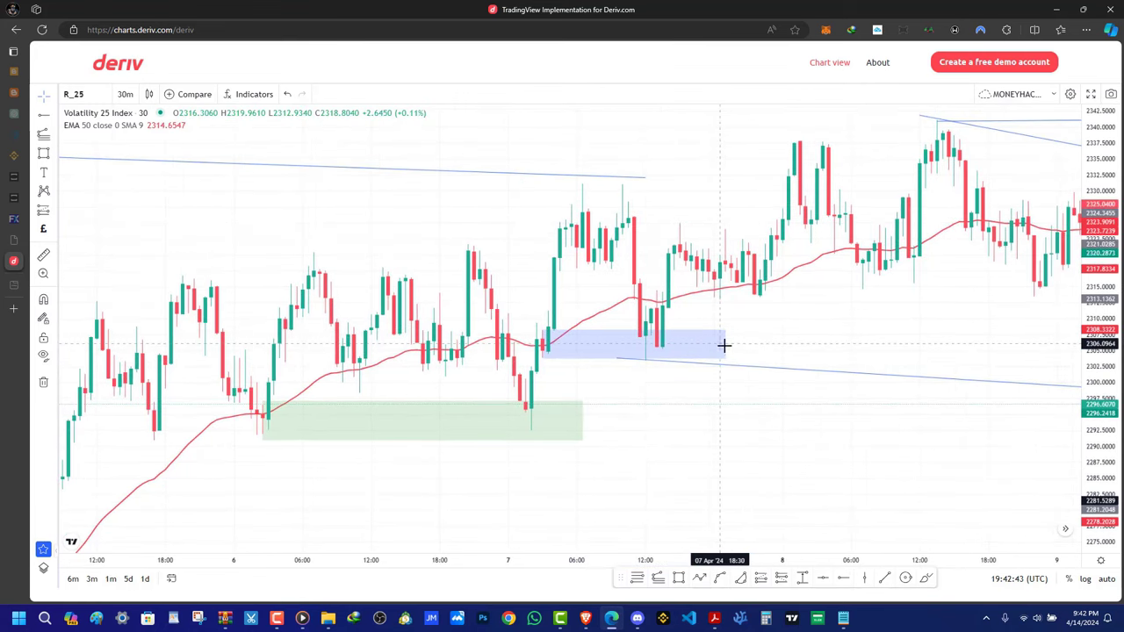
pyautogui.click(725, 345)
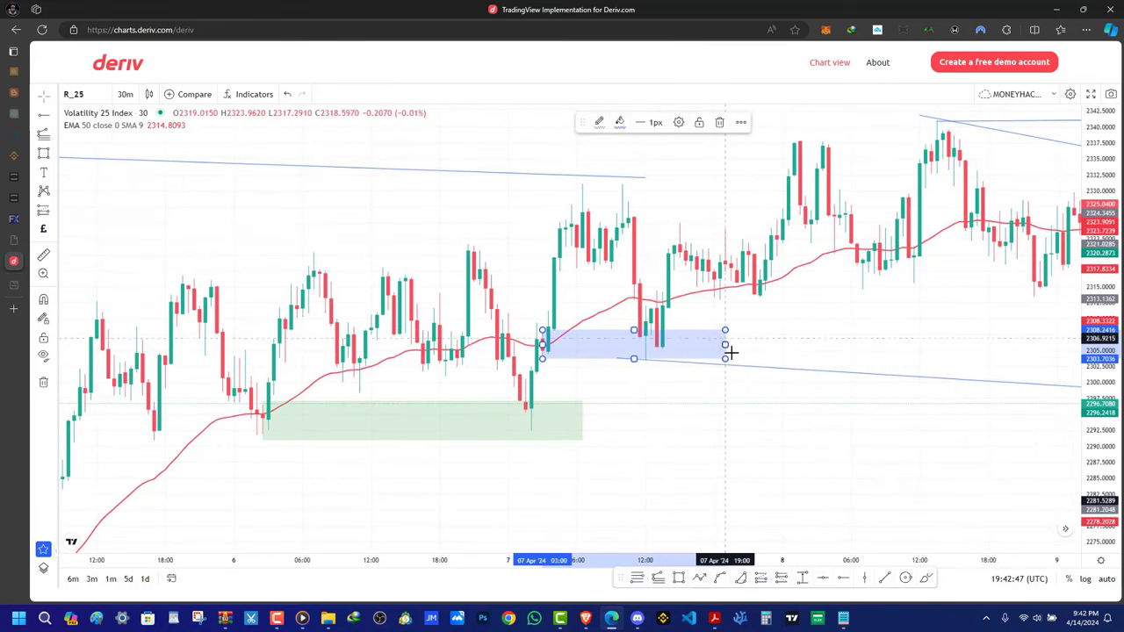
pyautogui.click(700, 122)
pyautogui.scroll(2, 778, 338)
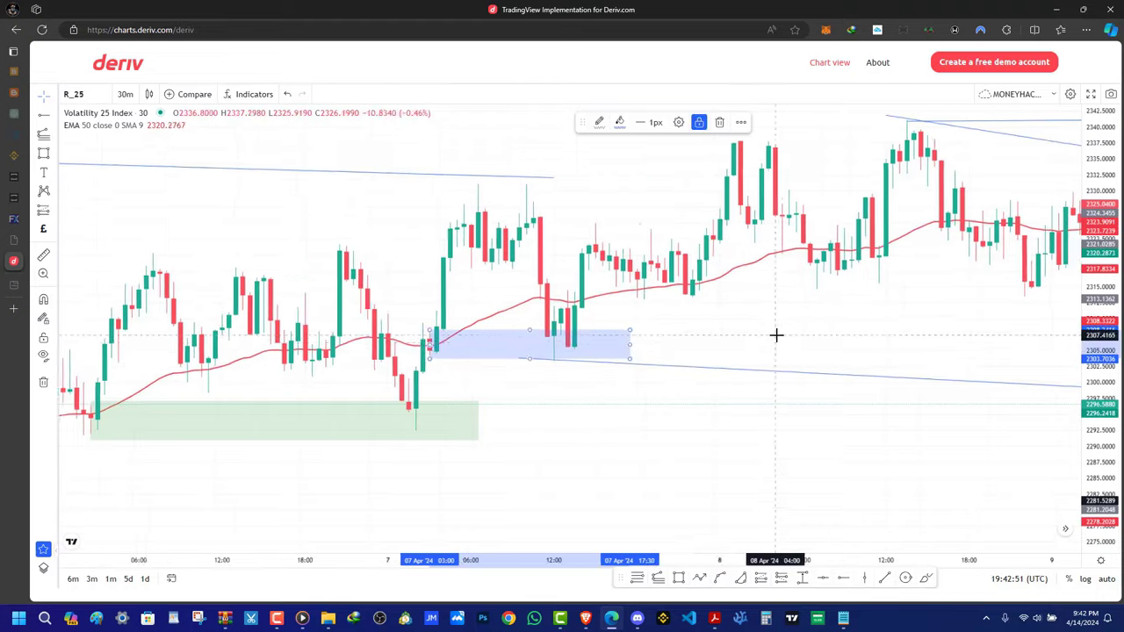
# Try a trend-based Fibonacci extension from the 7 April low at about 2291.82 to the high at about 2331.43
pyautogui.moveTo(777, 334); pyautogui.dragTo(727, 391)
pyautogui.scroll(-2, 694, 444)
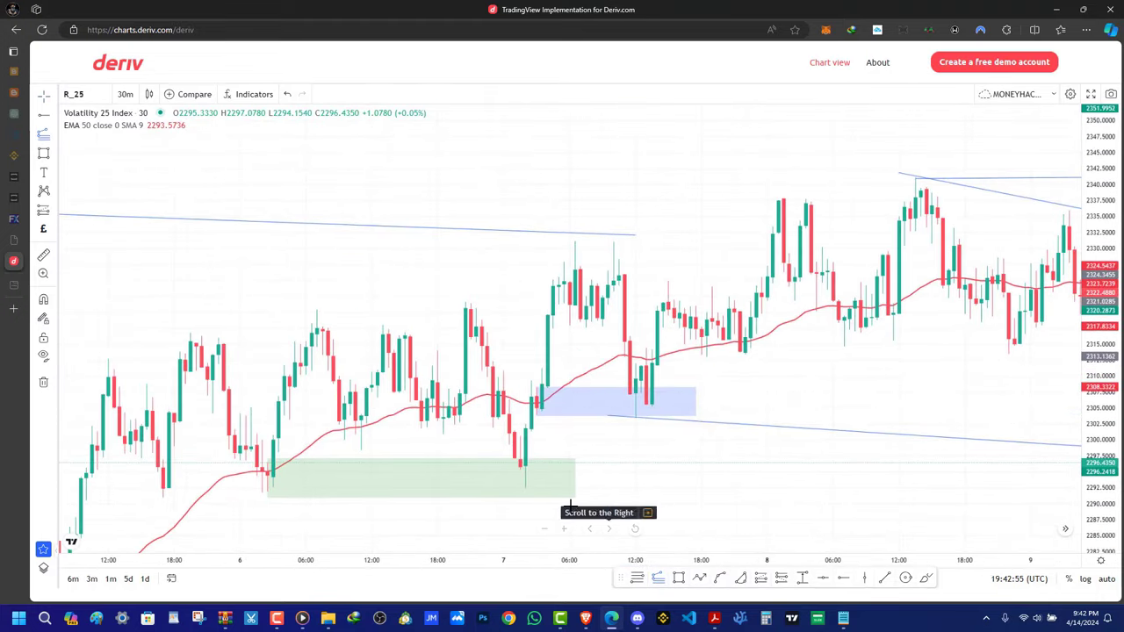
pyautogui.click(526, 492)
pyautogui.click(578, 234)
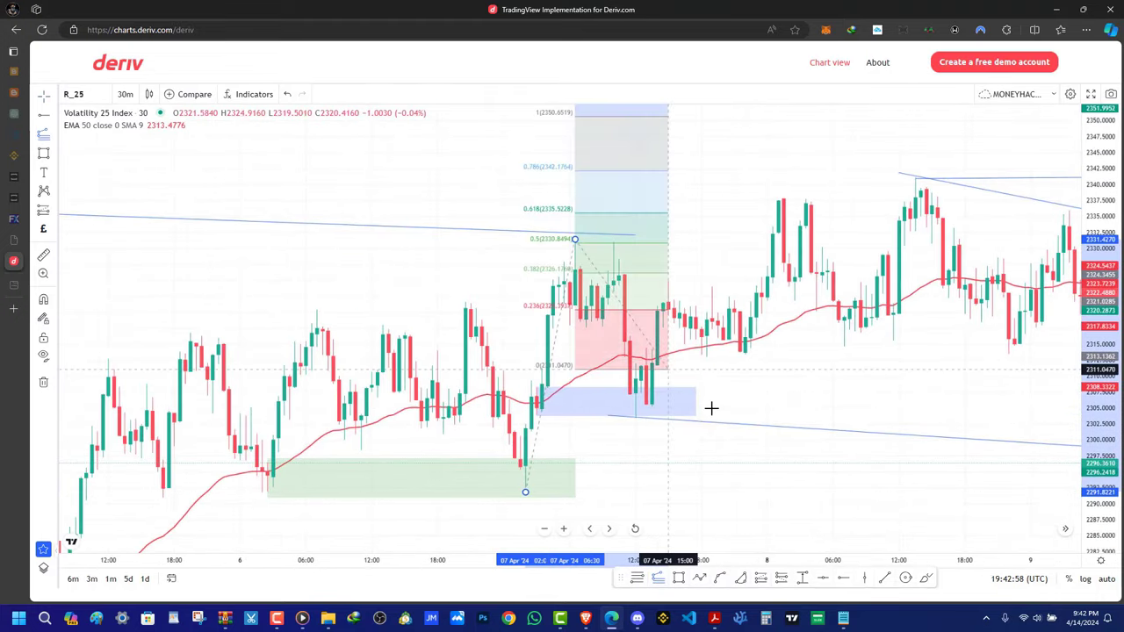
pyautogui.click(765, 413)
pyautogui.press('Delete')
# Try a price range measurement from the late 10 April low up past the falling channel's upper line
pyautogui.moveTo(839, 381); pyautogui.dragTo(678, 376)
pyautogui.scroll(-4, 702, 377)
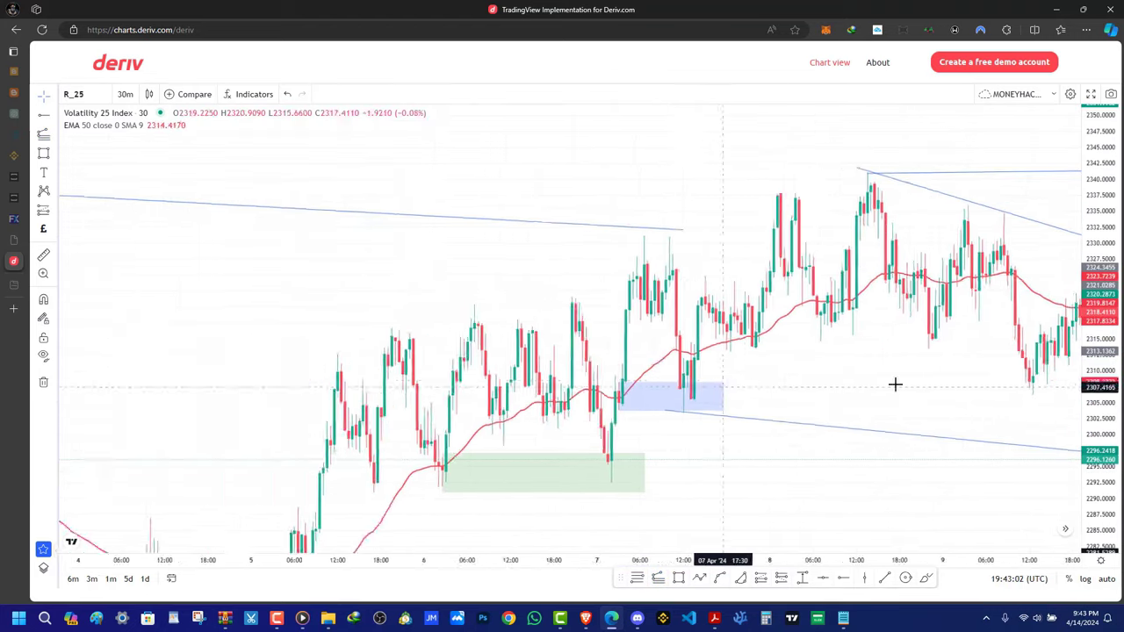
pyautogui.moveTo(915, 384); pyautogui.dragTo(585, 325)
pyautogui.scroll(-4, 650, 335)
pyautogui.moveTo(809, 355); pyautogui.dragTo(712, 456)
pyautogui.scroll(3, 672, 428)
pyautogui.moveTo(640, 401); pyautogui.dragTo(622, 478)
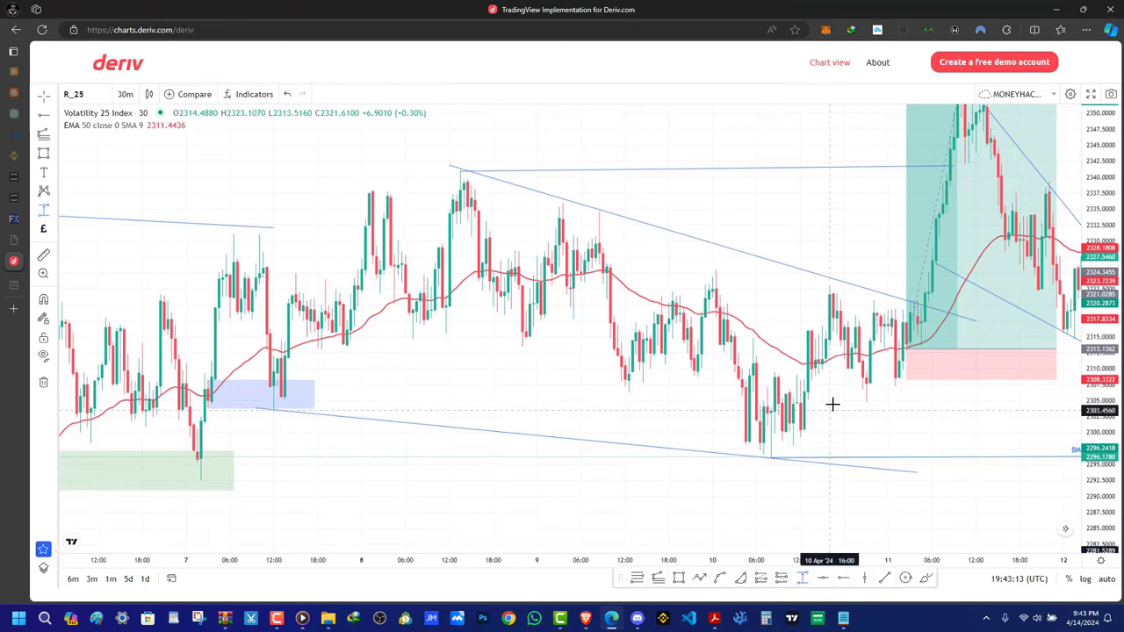
pyautogui.click(860, 401)
pyautogui.click(890, 187)
pyautogui.click(720, 121)
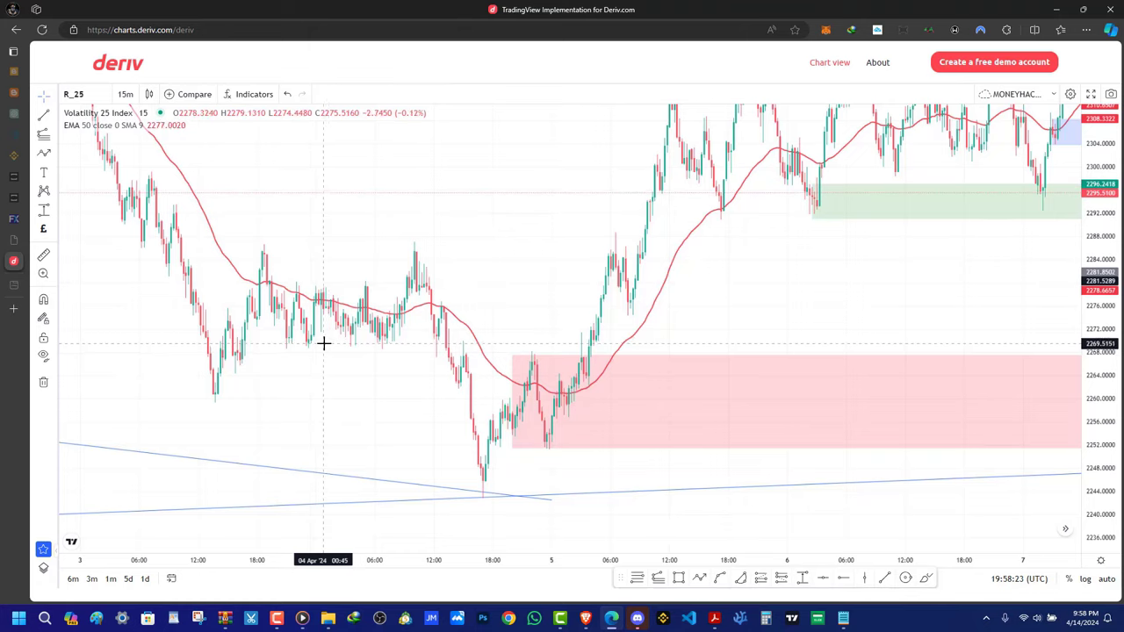
# Try a zigzag price path from the current 14 April price up to the green target zone at about 2322, ending down near 2269
pyautogui.moveTo(696, 307); pyautogui.dragTo(142, 303)
pyautogui.moveTo(655, 288); pyautogui.dragTo(220, 348)
pyautogui.moveTo(663, 327); pyautogui.dragTo(128, 382)
pyautogui.moveTo(677, 392); pyautogui.dragTo(106, 353)
pyautogui.scroll(5, 995, 287)
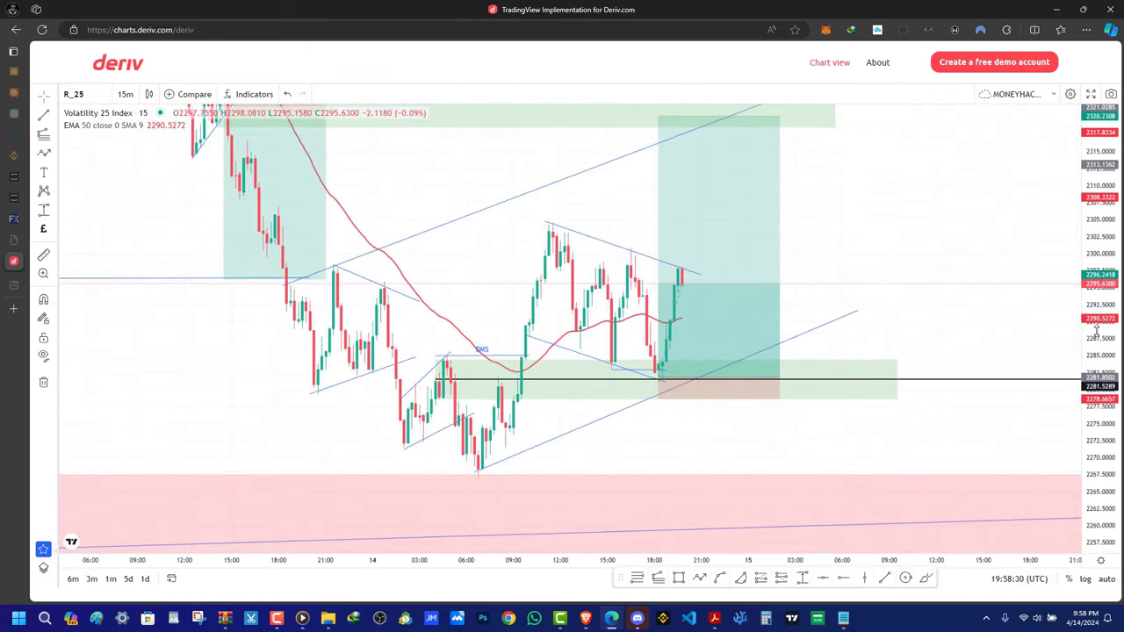
pyautogui.moveTo(894, 276); pyautogui.dragTo(932, 306)
pyautogui.click(699, 578)
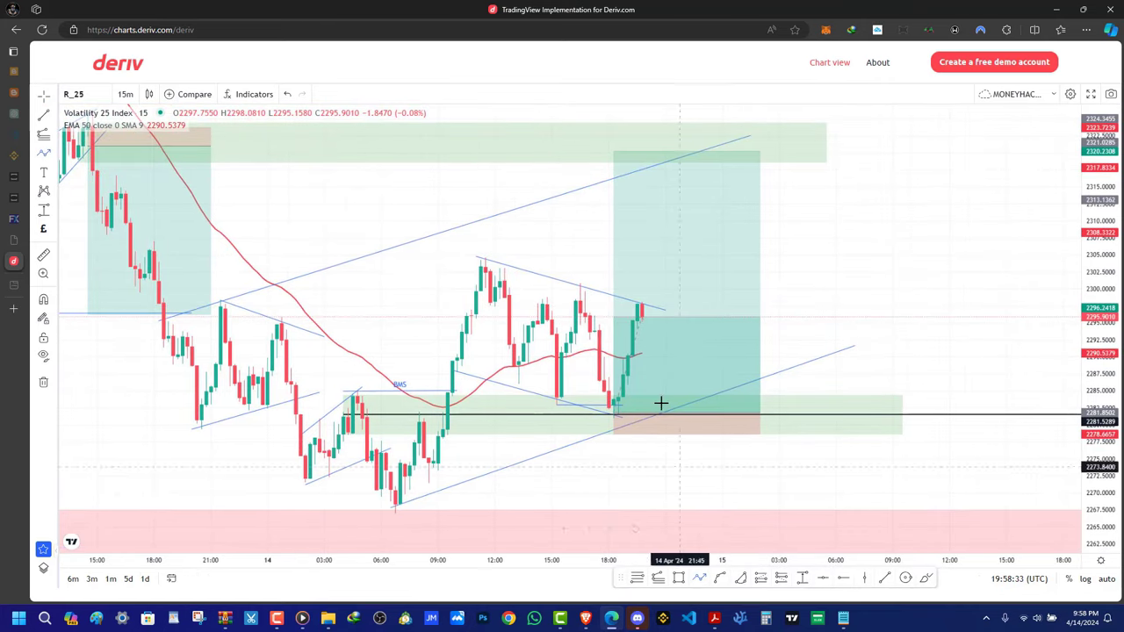
pyautogui.click(651, 351)
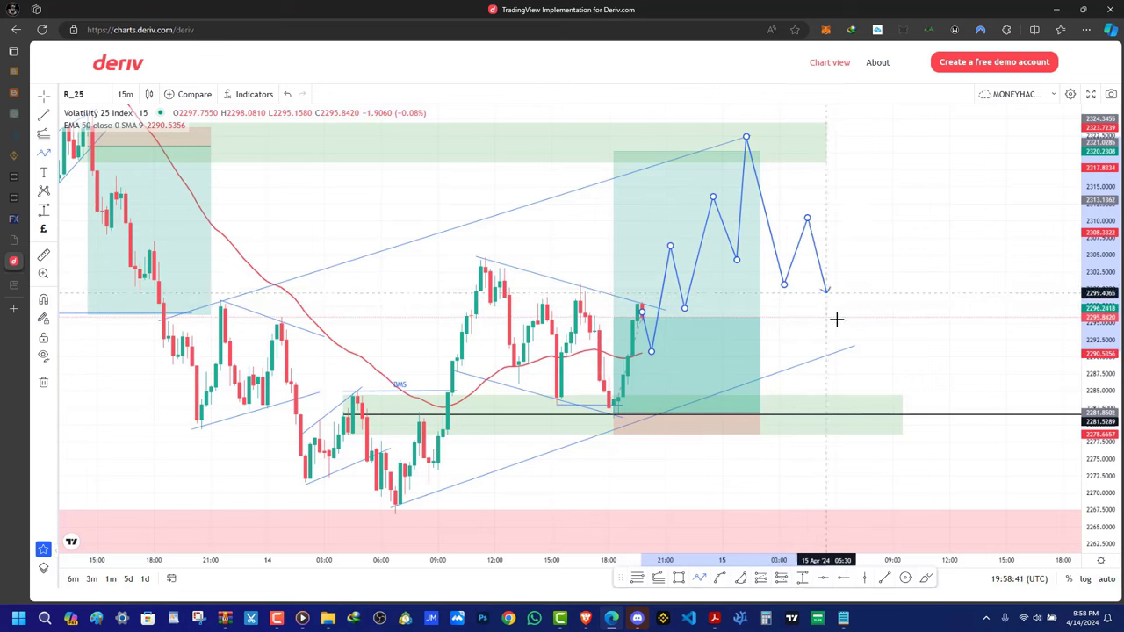
pyautogui.click(863, 276)
pyautogui.click(911, 319)
pyautogui.click(969, 476)
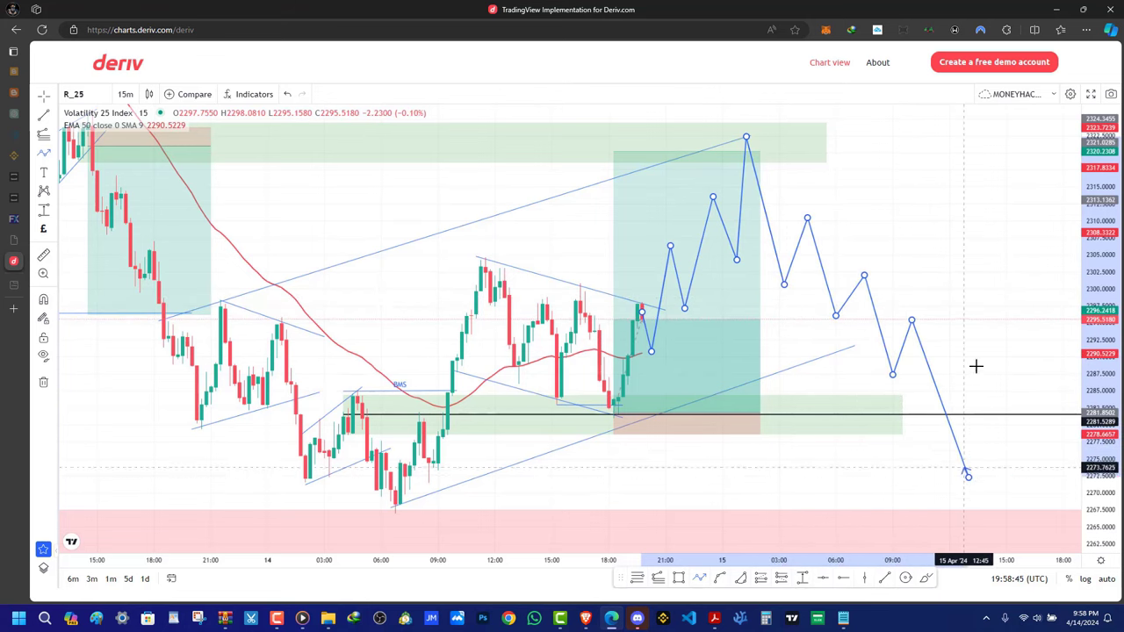
pyautogui.click(977, 370)
pyautogui.doubleClick(1032, 499)
# Delete the projected price path that starts at the current 14 April price
pyautogui.scroll(-4, 896, 444)
pyautogui.scroll(3, 919, 284)
pyautogui.scroll(2, 784, 259)
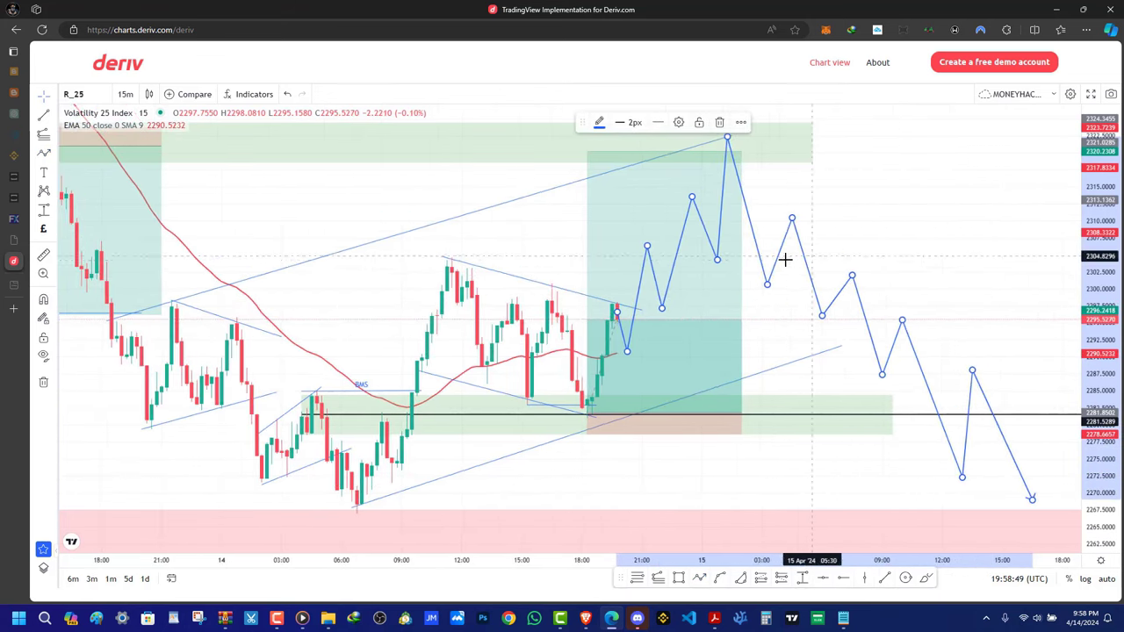
pyautogui.click(779, 251)
pyautogui.click(792, 219)
pyautogui.click(720, 123)
# Try a second zigzag path with more upward swings to the target zone at about 2322, ending inside the red zone near 2262.5
pyautogui.moveTo(860, 254); pyautogui.dragTo(938, 252)
pyautogui.scroll(-4, 935, 254)
pyautogui.scroll(2, 642, 376)
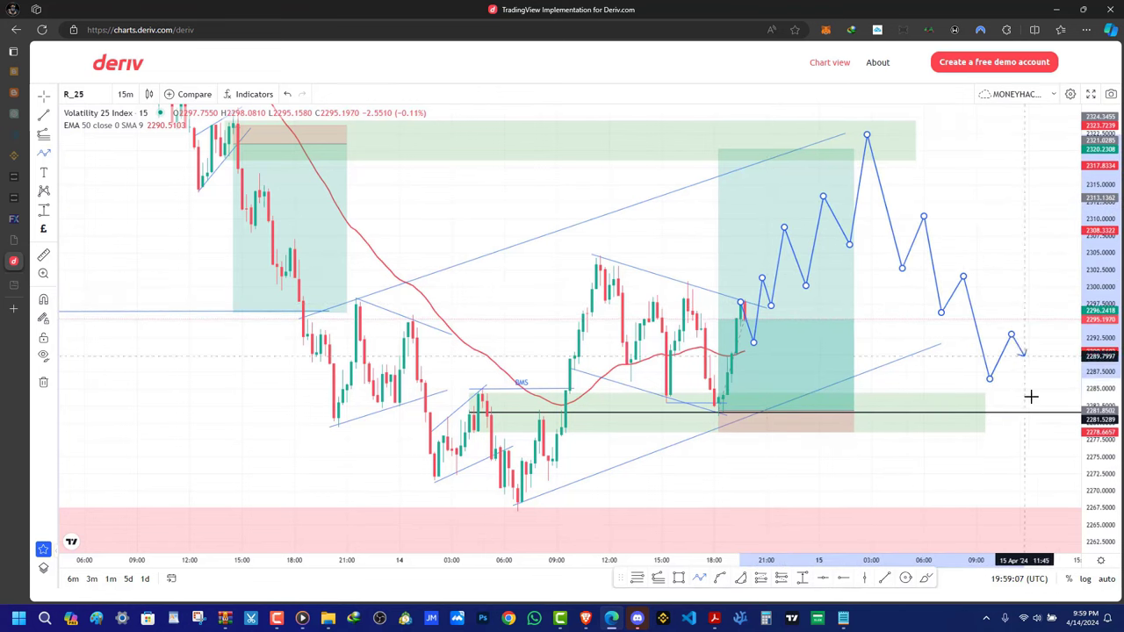
pyautogui.doubleClick(1050, 540)
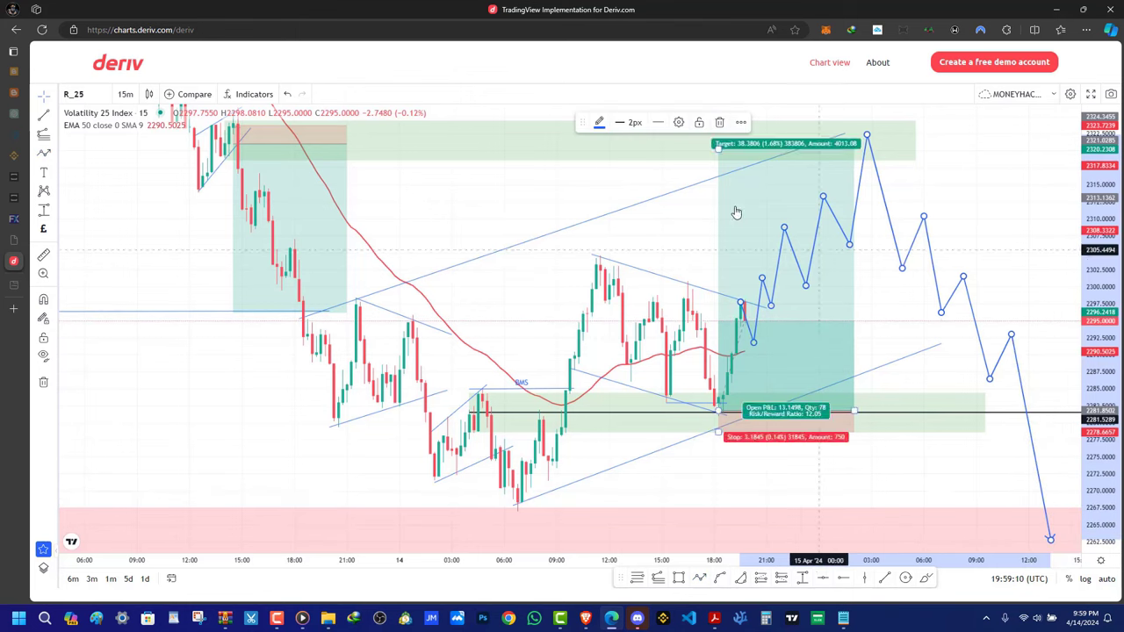
pyautogui.click(714, 122)
# Examine the 14 April rising channel, the falling correction inside it and the open long setup
pyautogui.moveTo(670, 256); pyautogui.dragTo(579, 225)
pyautogui.scroll(-3, 571, 250)
pyautogui.scroll(3, 559, 272)
pyautogui.moveTo(561, 279); pyautogui.dragTo(716, 282)
pyautogui.scroll(2, 672, 329)
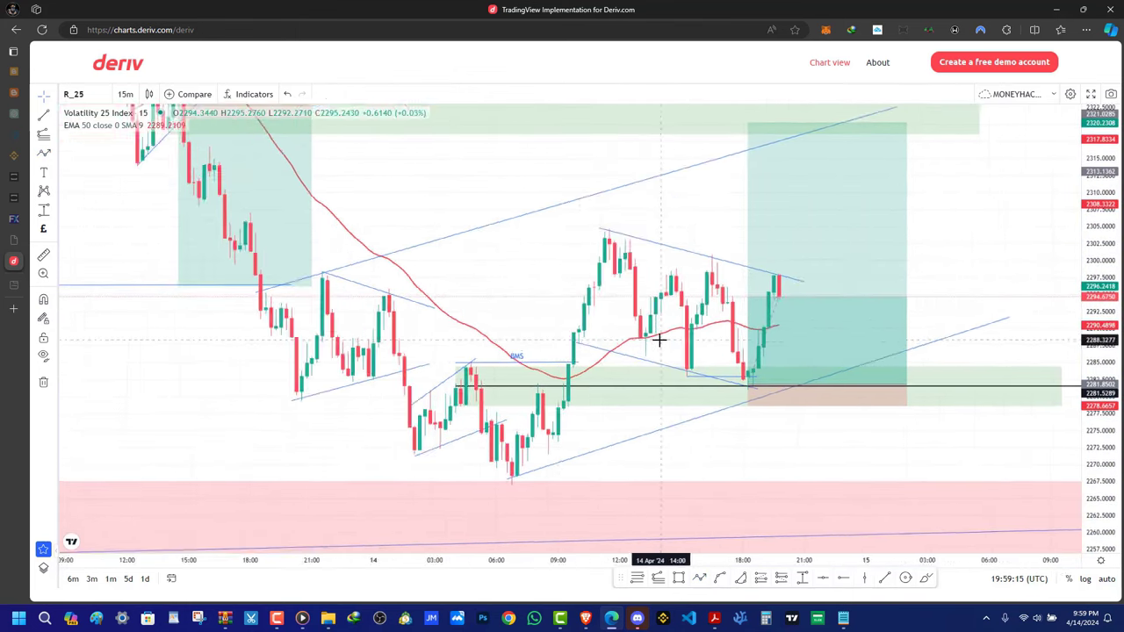
pyautogui.scroll(-3, 645, 316)
pyautogui.scroll(1, 597, 263)
pyautogui.scroll(-1, 740, 262)
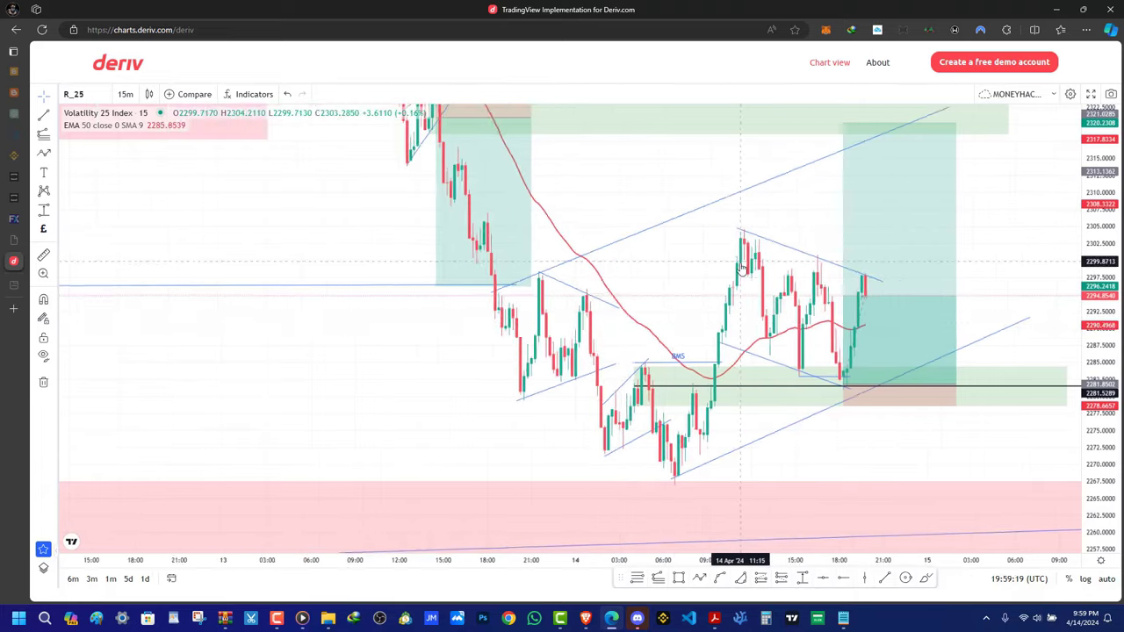
pyautogui.scroll(2, 658, 272)
pyautogui.moveTo(612, 253); pyautogui.dragTo(512, 299)
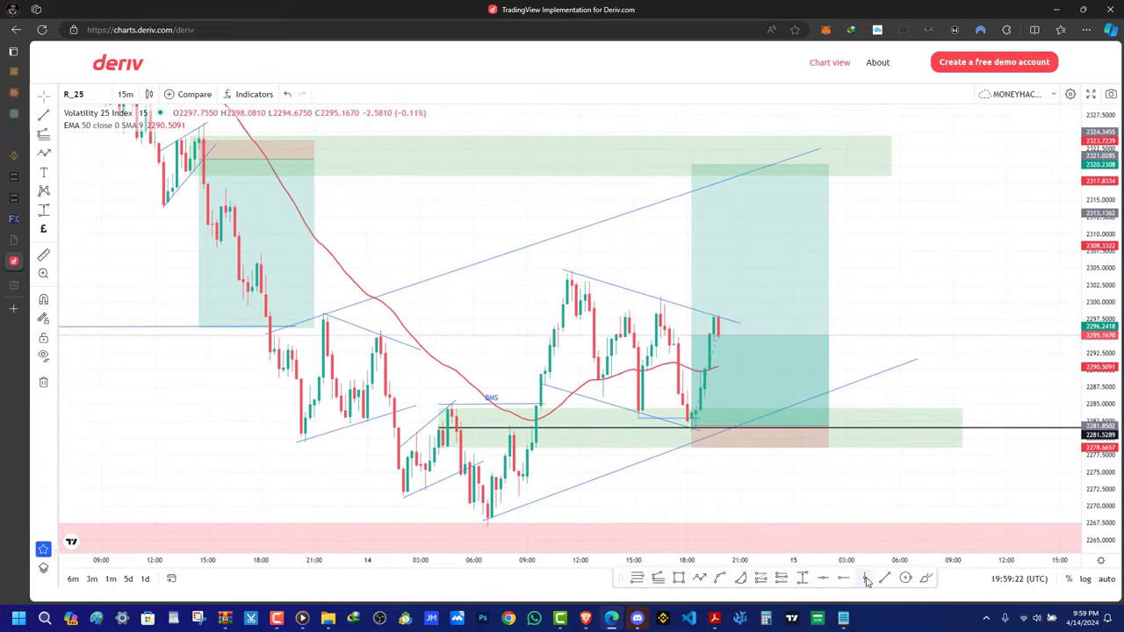
# Try a vertical line at the 14 April swing low
pyautogui.click(488, 508)
pyautogui.moveTo(515, 426); pyautogui.dragTo(529, 358)
pyautogui.click(720, 123)
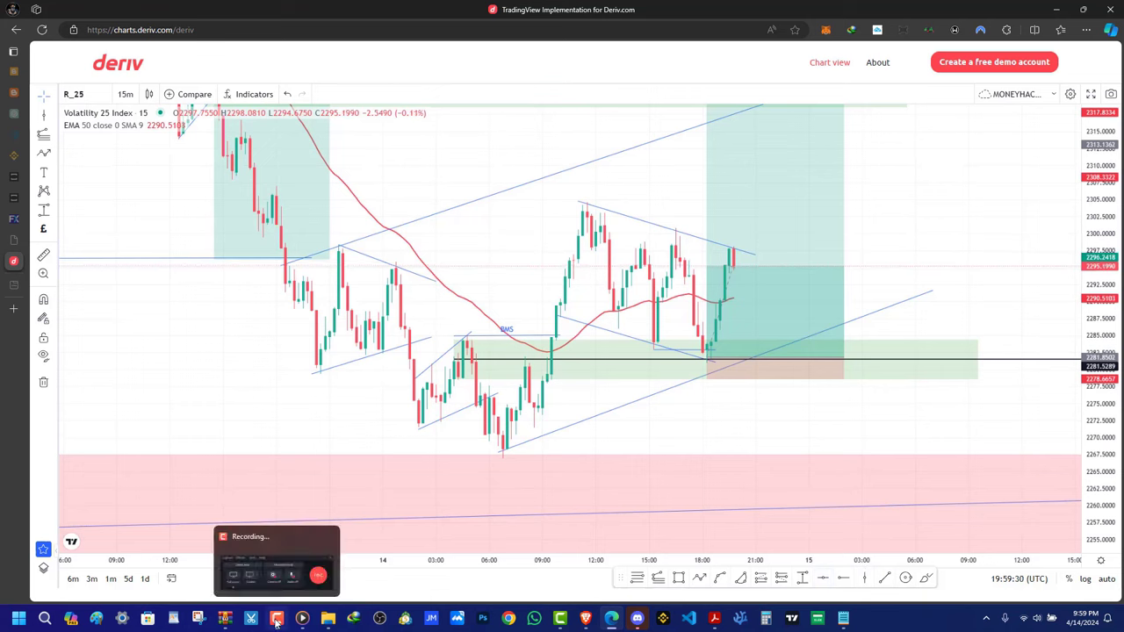
# Try a trend line over the 14 April upswing from 2268.1, move it to the 2284.1 swing low as a projection to 2320, and delete it
pyautogui.moveTo(505, 449); pyautogui.dragTo(572, 207)
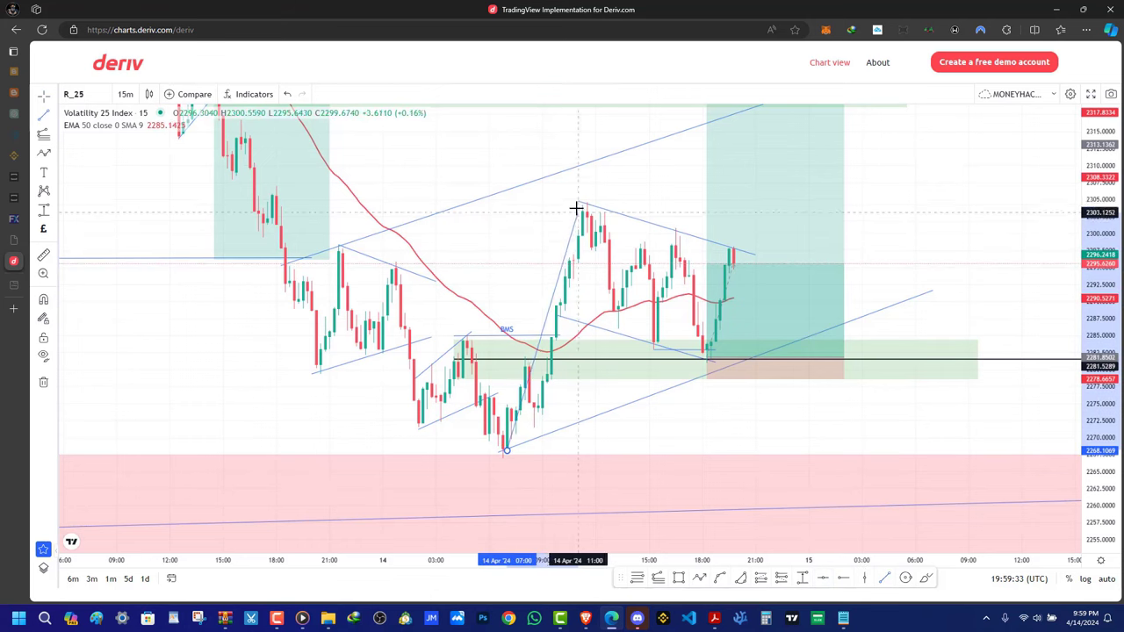
pyautogui.moveTo(560, 249); pyautogui.dragTo(800, 271)
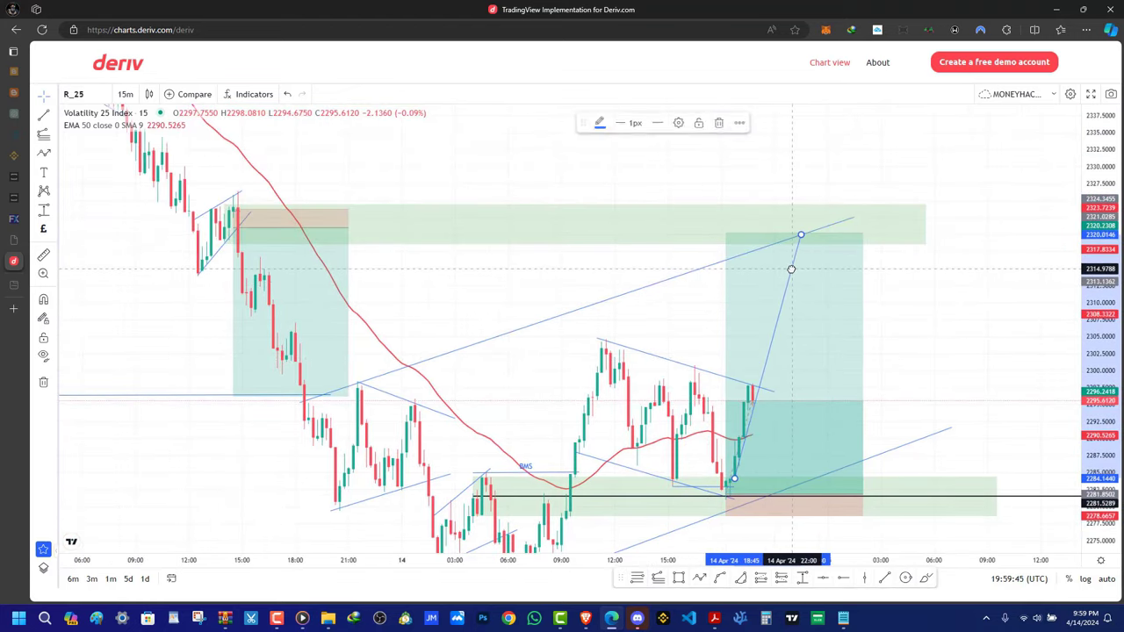
pyautogui.click(717, 126)
# Try a zigzag path from the current price up to about 2322 in the upper green zone and back down to the lower one, and delete it
pyautogui.moveTo(693, 316); pyautogui.dragTo(733, 295)
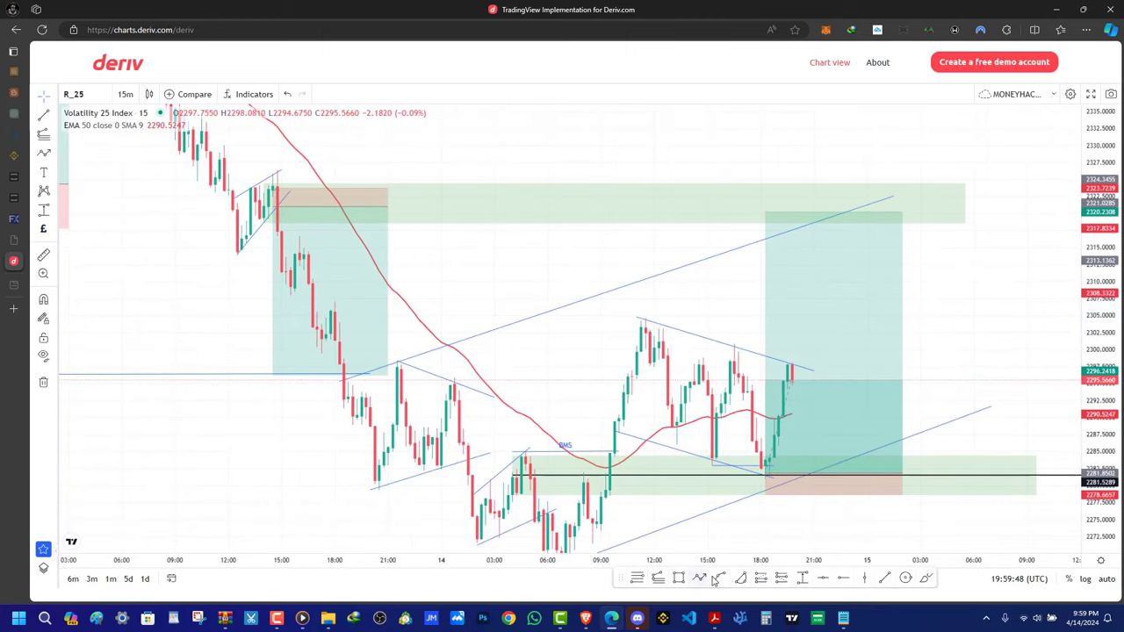
pyautogui.click(796, 408)
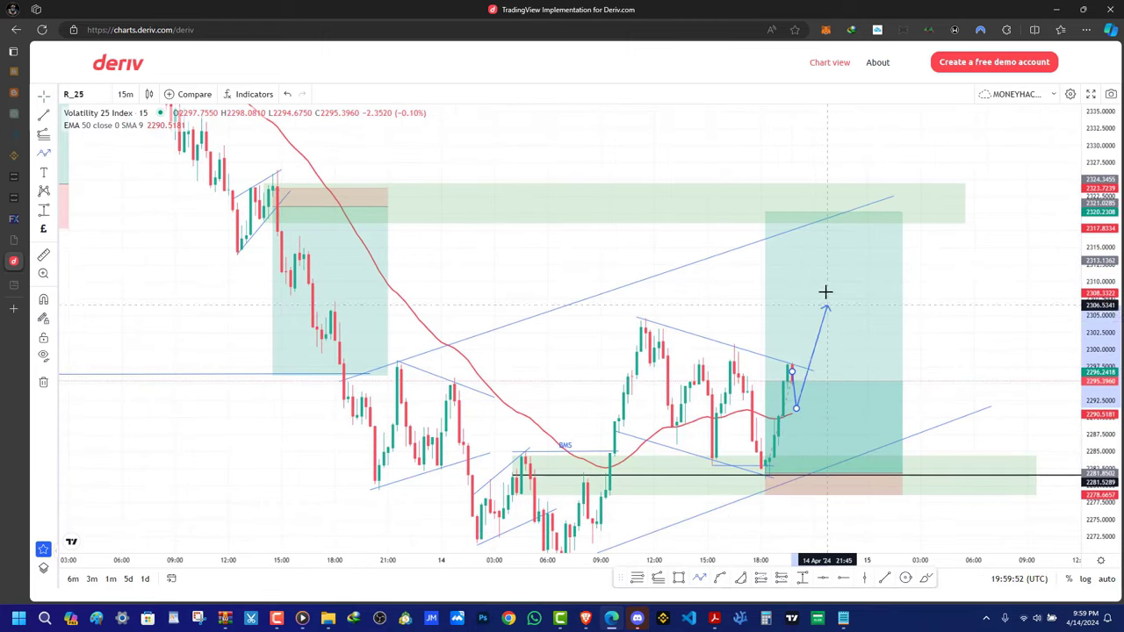
pyautogui.click(871, 319)
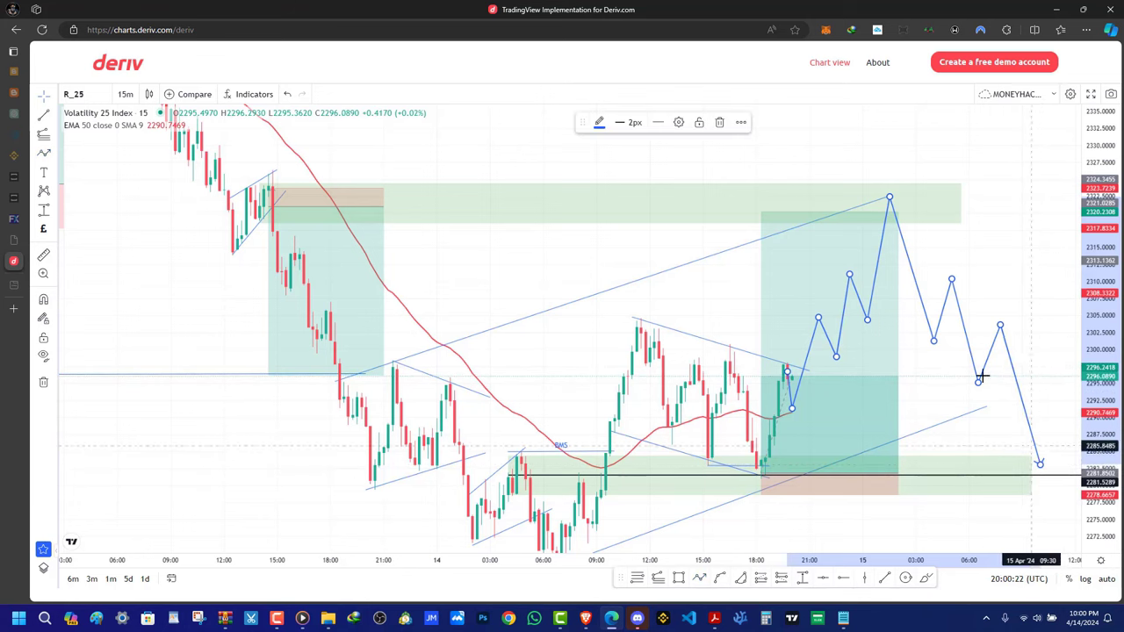
pyautogui.click(718, 125)
# Try another zigzag path peaking near 2322.3 at 02:45 on 15 April and falling below the lower green zone, and delete it
pyautogui.scroll(-3, 968, 326)
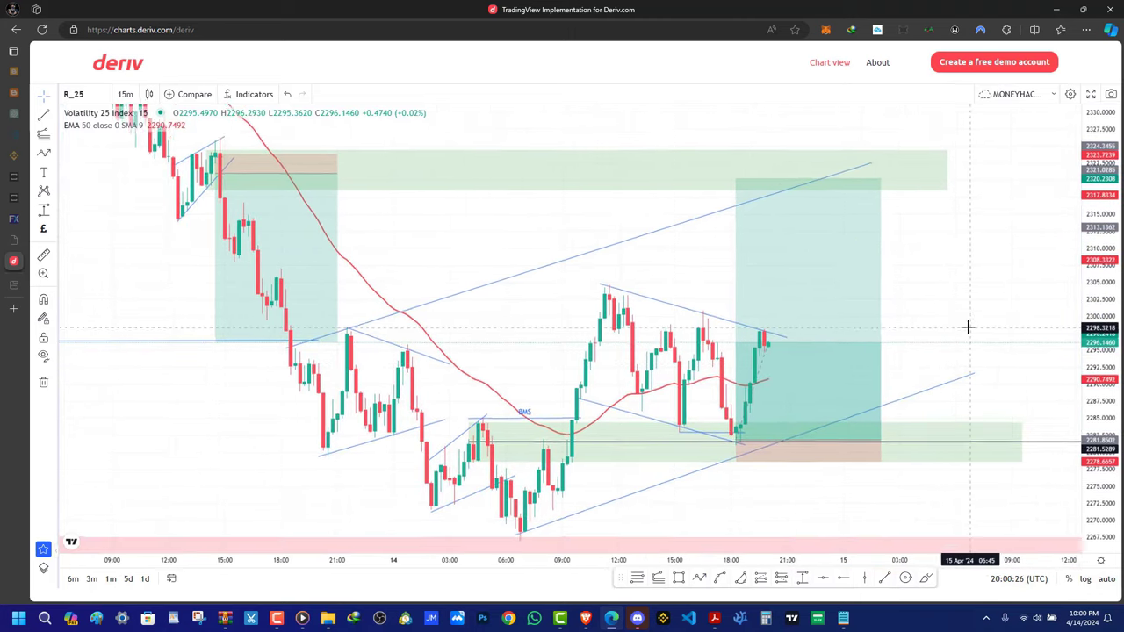
pyautogui.scroll(3, 602, 401)
pyautogui.moveTo(549, 348); pyautogui.dragTo(472, 359)
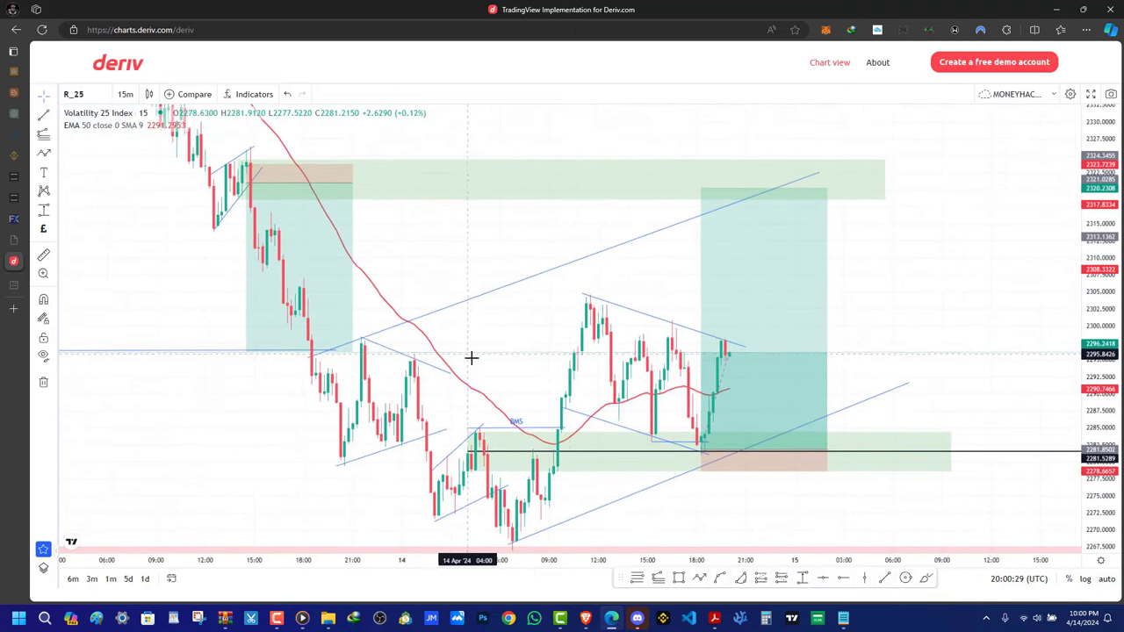
pyautogui.click(736, 376)
pyautogui.click(818, 269)
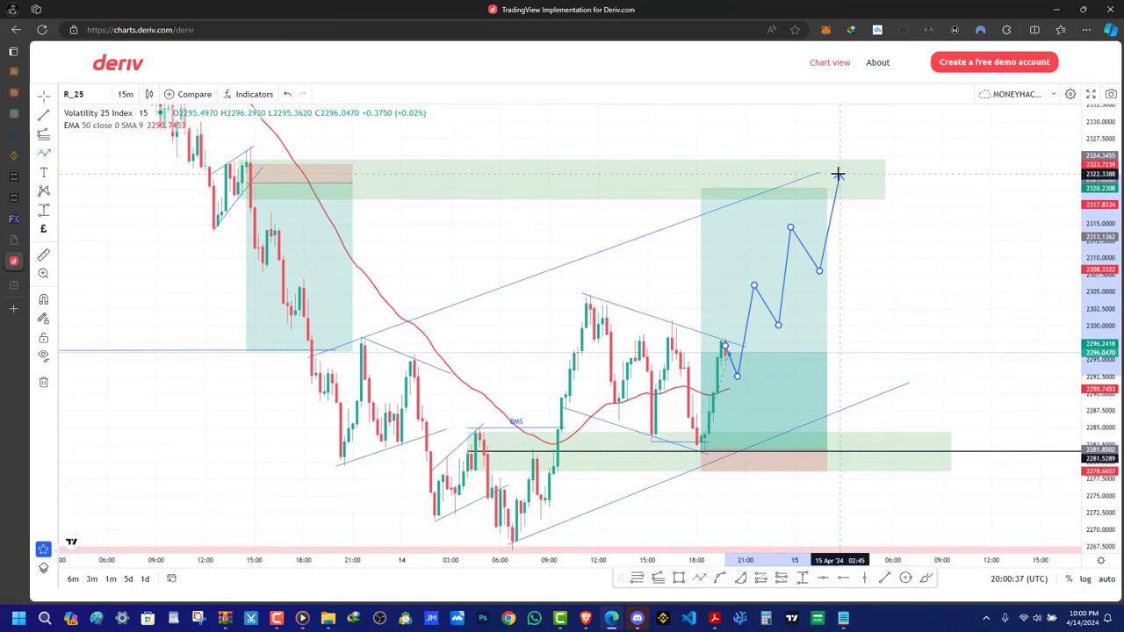
pyautogui.click(889, 244)
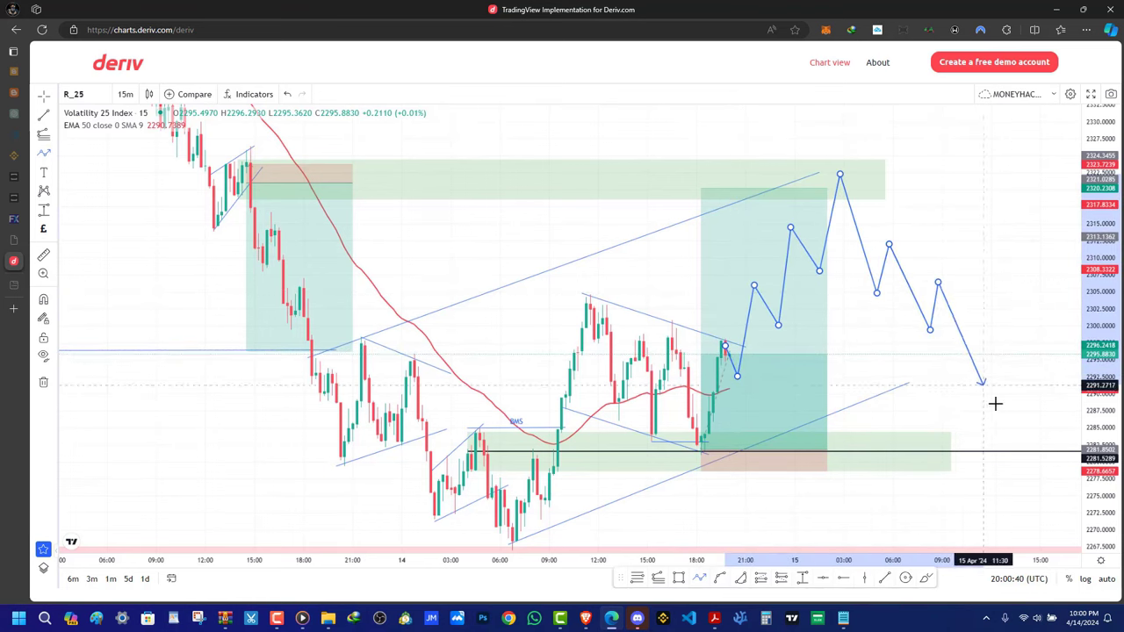
pyautogui.doubleClick(1033, 509)
pyautogui.click(721, 124)
# Examine the 14 April rising channel, its support zone and the earlier 12 and 13 April price action against the open buy setup
pyautogui.scroll(3, 965, 379)
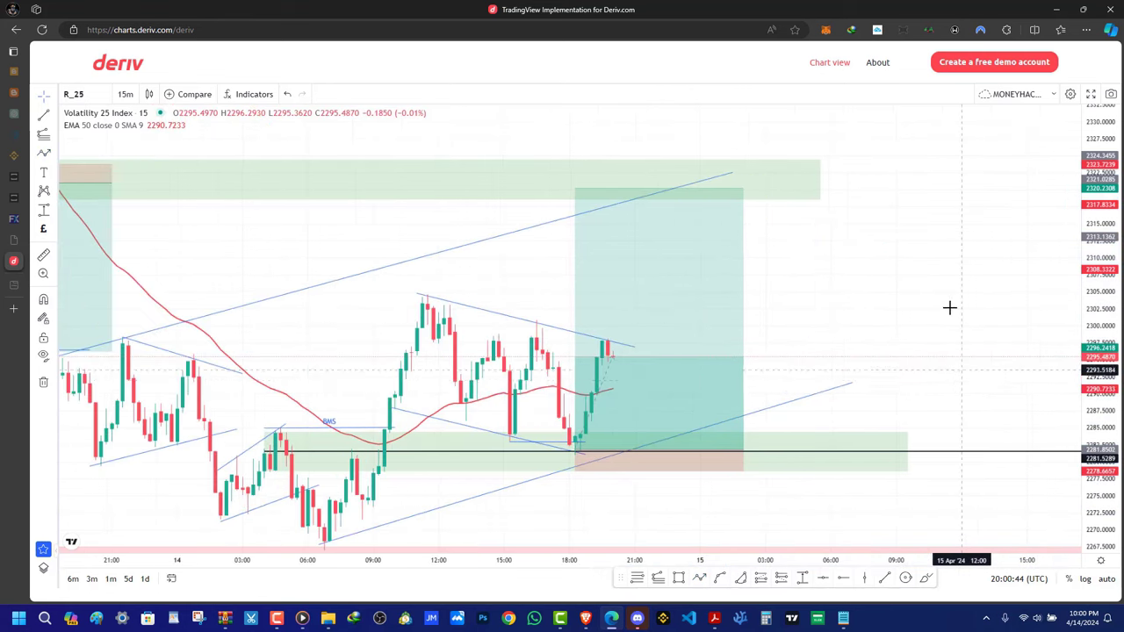
pyautogui.scroll(-5, 950, 307)
pyautogui.scroll(4, 817, 325)
pyautogui.moveTo(440, 358); pyautogui.dragTo(475, 312)
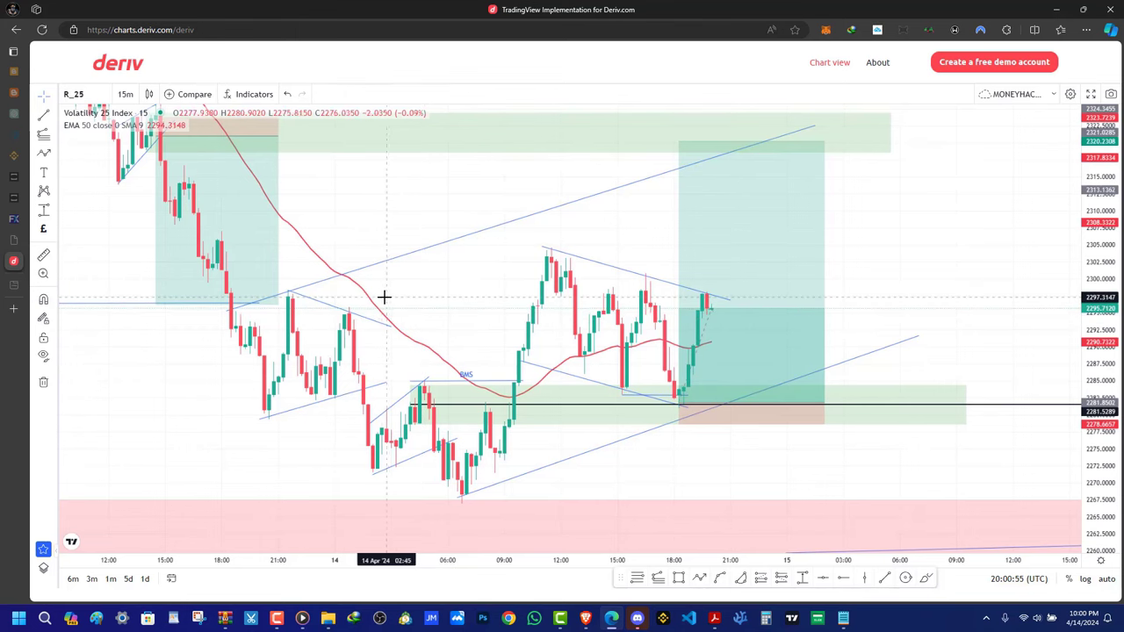
pyautogui.scroll(-3, 377, 300)
pyautogui.moveTo(207, 313); pyautogui.dragTo(456, 444)
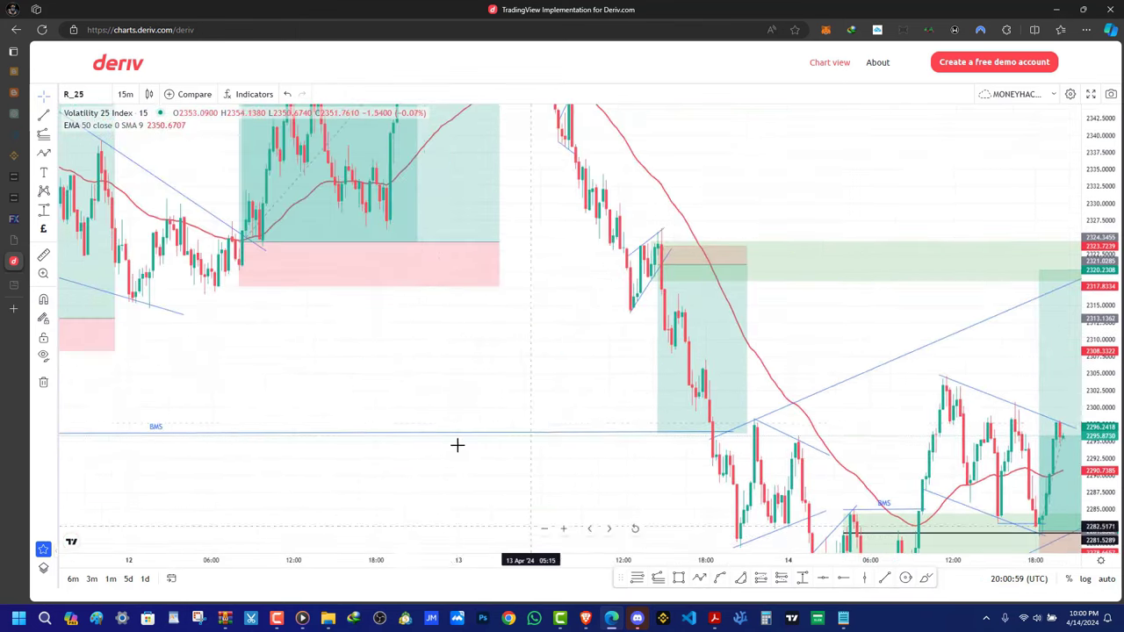
pyautogui.scroll(5, 420, 425)
pyautogui.moveTo(630, 351); pyautogui.dragTo(439, 315)
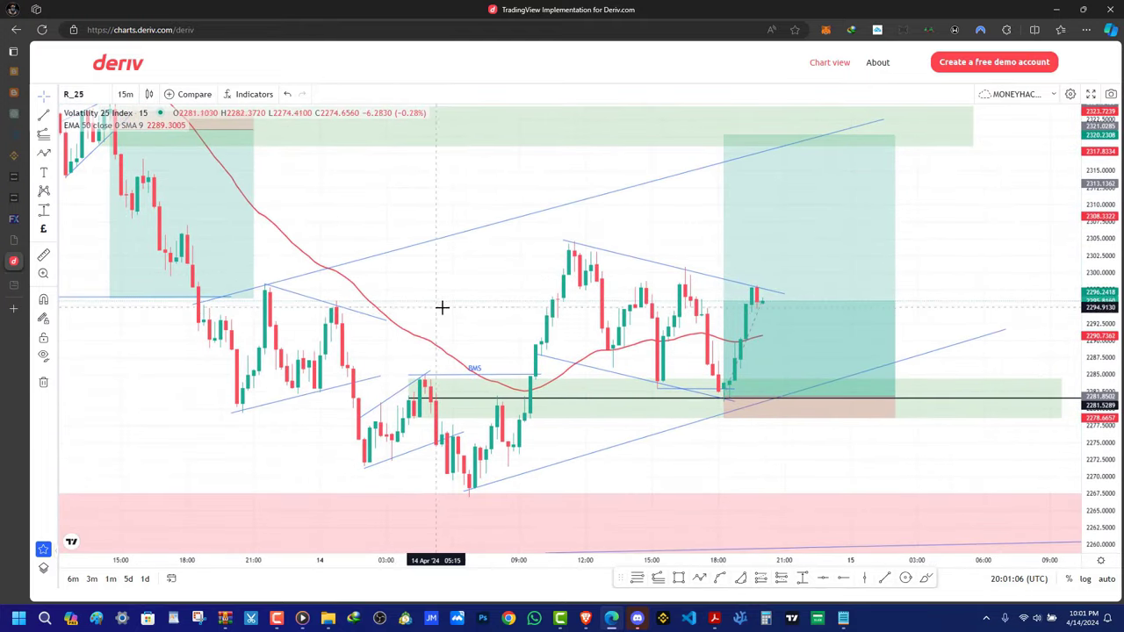
# Switch to the strategy channel in Discord and return to the price chart
pyautogui.click(638, 618)
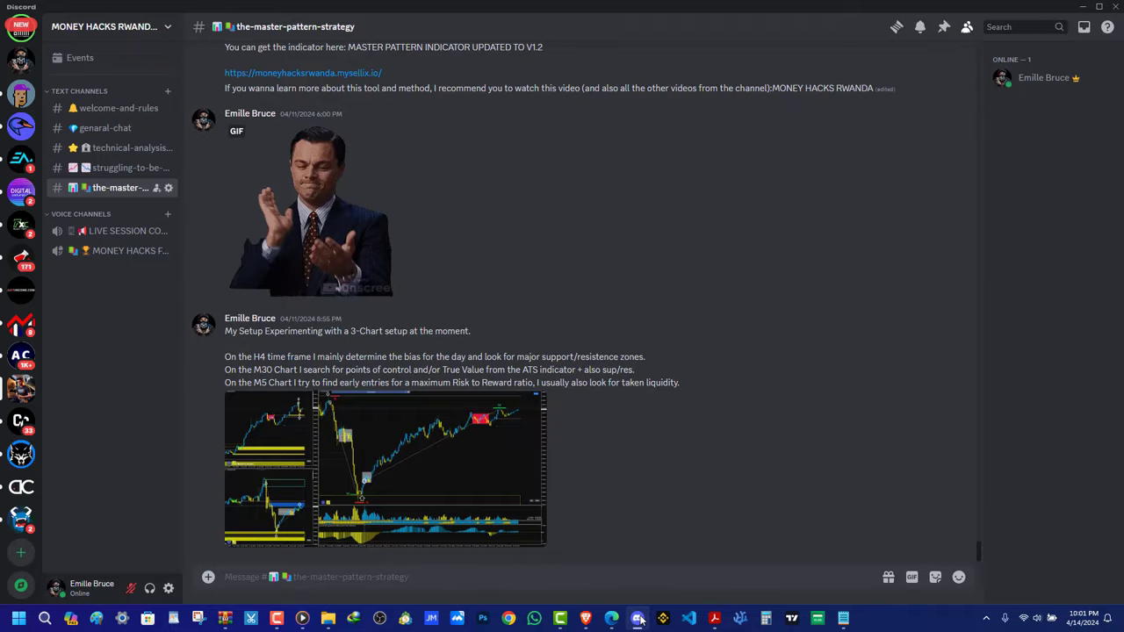
pyautogui.click(1083, 8)
pyautogui.scroll(-3, 577, 316)
pyautogui.scroll(3, 530, 326)
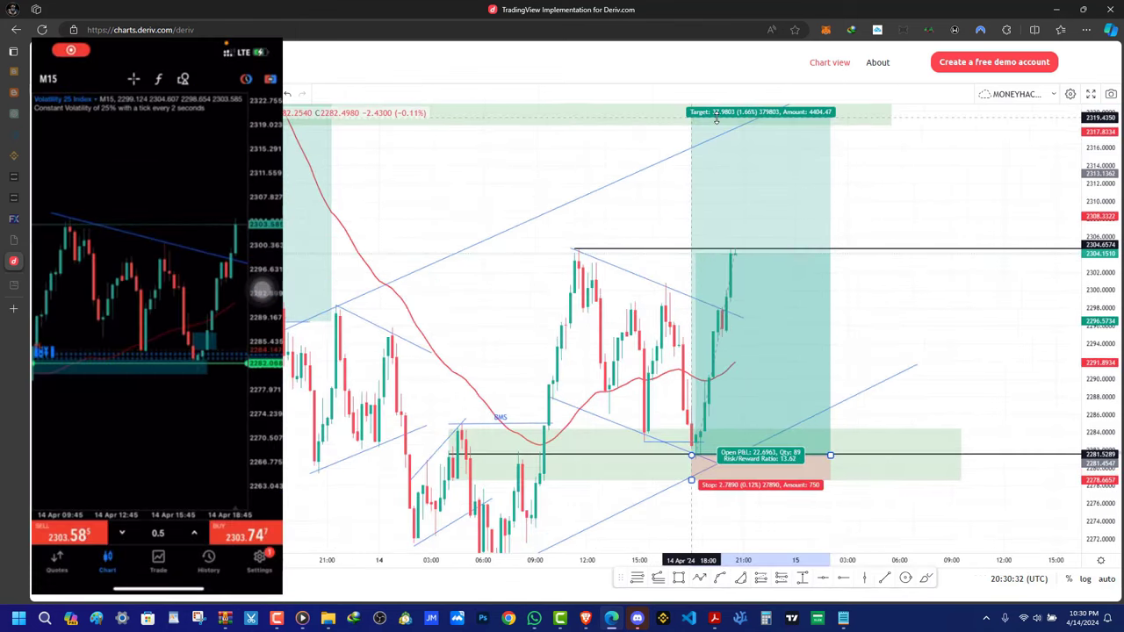
# Examine the 14 April long setup against the 2304.66 level and its target zone, and pause the screen recording
pyautogui.scroll(2, 813, 263)
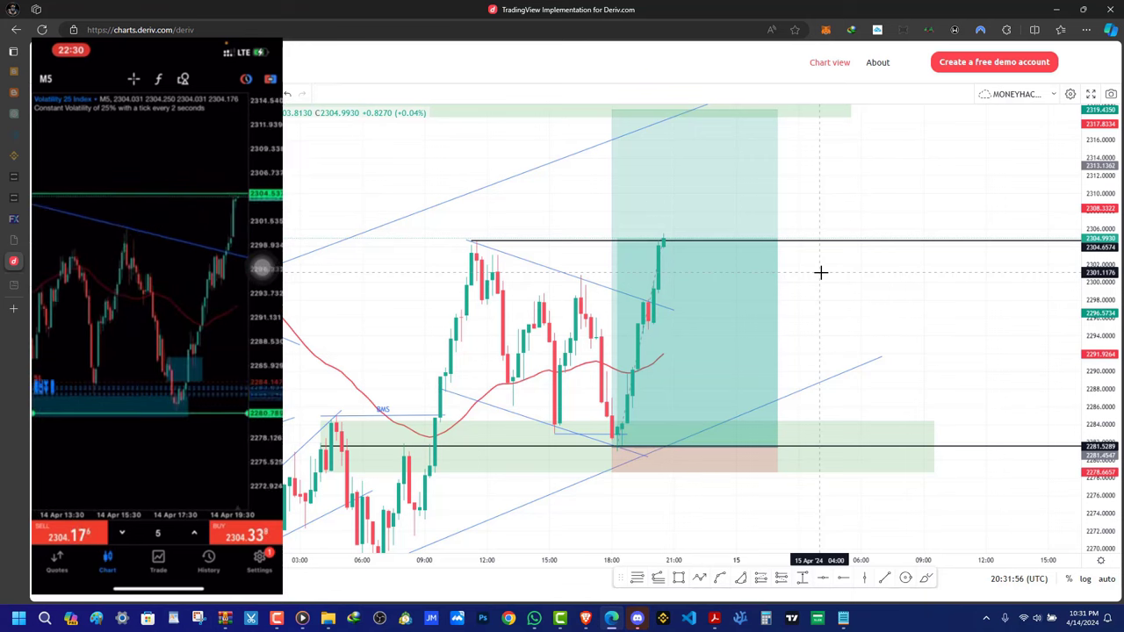
pyautogui.scroll(-2, 763, 146)
pyautogui.moveTo(1087, 217); pyautogui.dragTo(1102, 358)
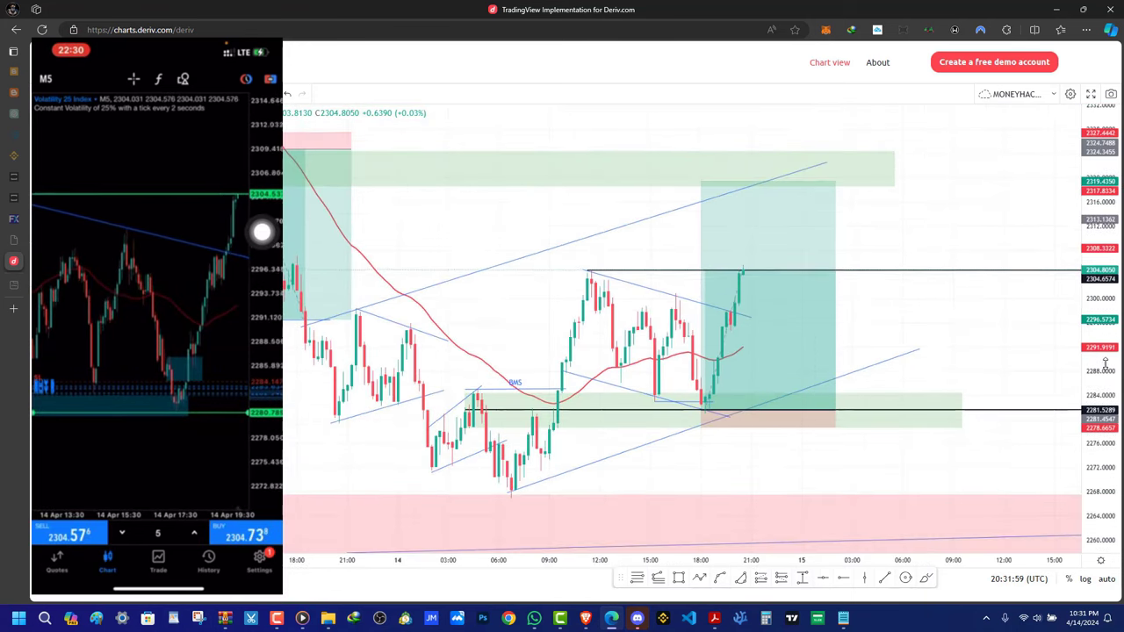
pyautogui.click(276, 618)
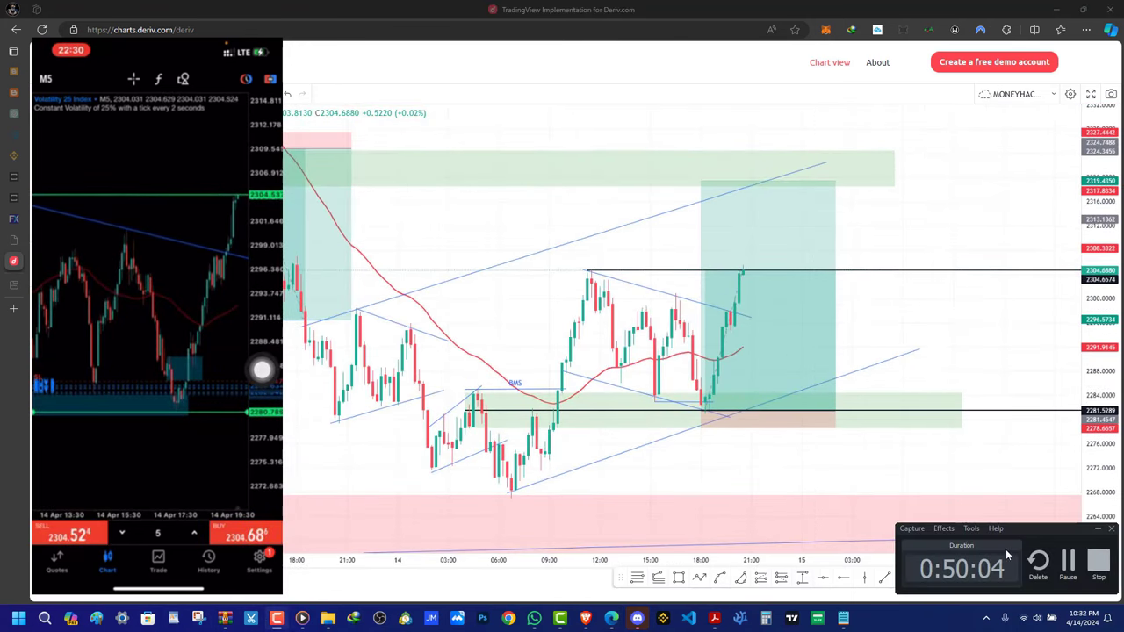
pyautogui.click(1068, 561)
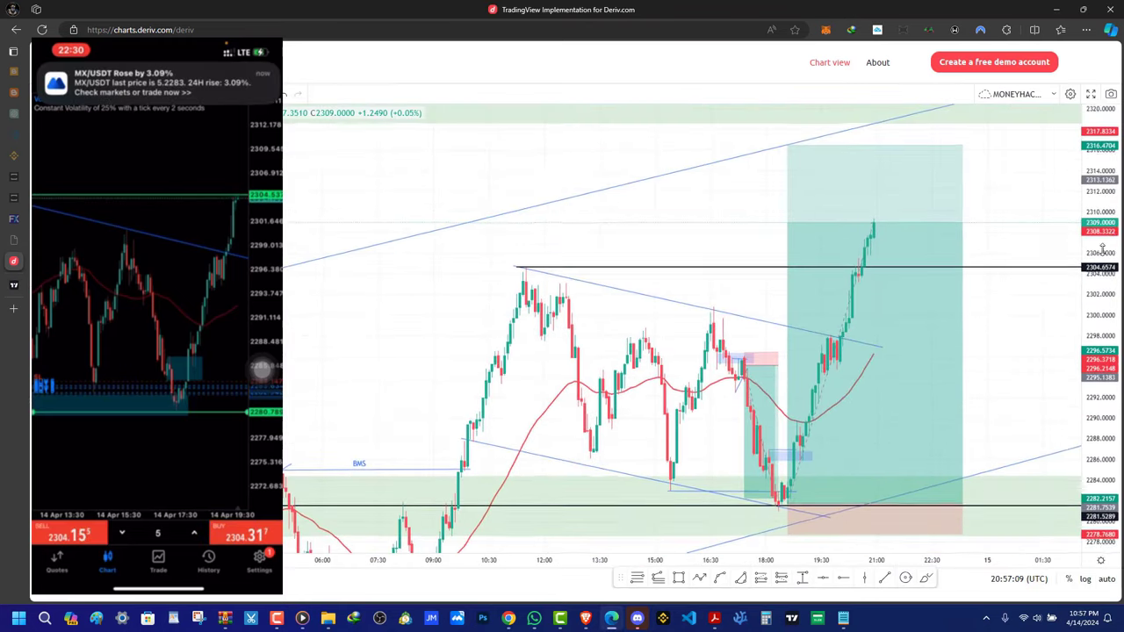
# Adjust the 14 April long position's target to 2316.6891, beneath the upper green zone
pyautogui.click(788, 143)
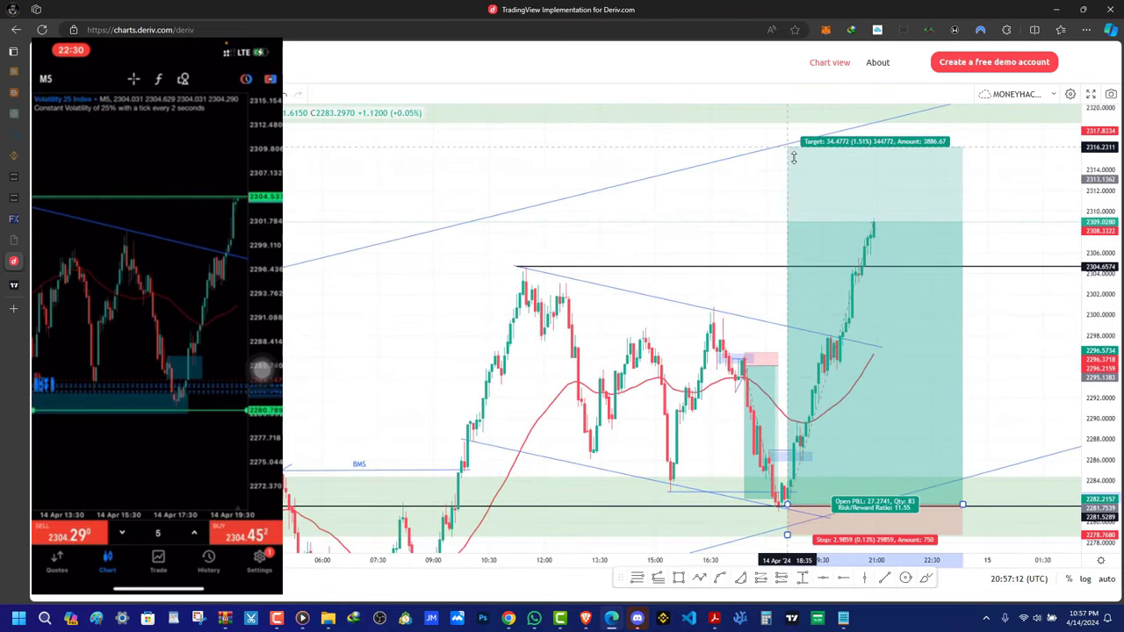
pyautogui.moveTo(705, 221)
pyautogui.mouseDown()
pyautogui.moveTo(722, 190)
pyautogui.moveTo(723, 220)
pyautogui.mouseUp()
pyautogui.scroll(-3, 606, 382)
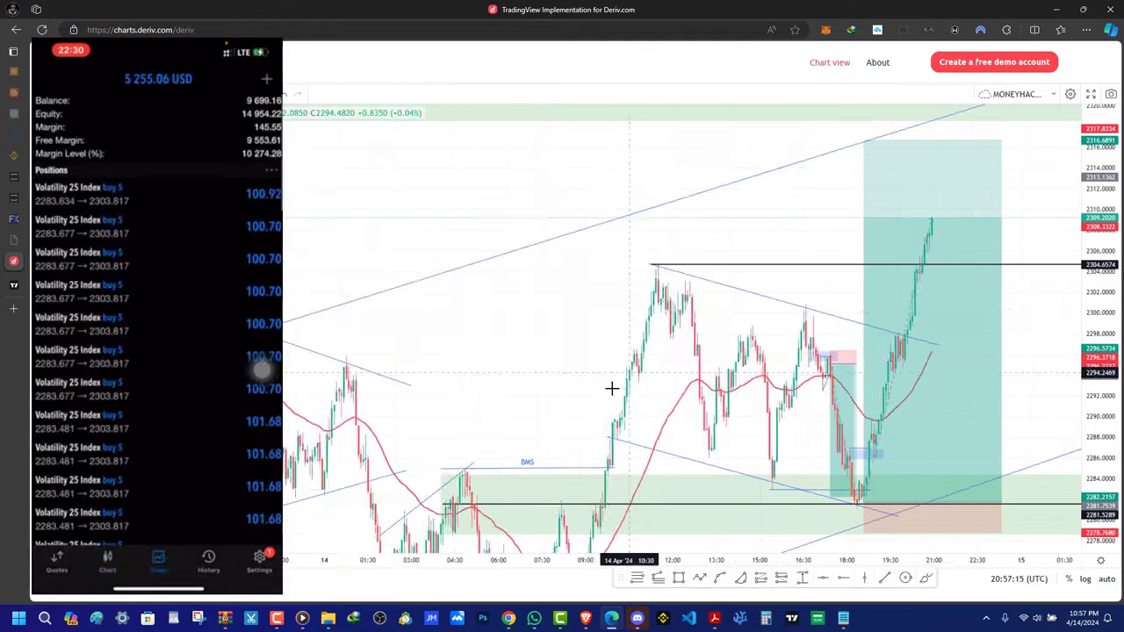
# Examine the 14 April break of structure, the 13 April short setup and the price action back to 12 April
pyautogui.scroll(4, 561, 399)
pyautogui.scroll(-3, 480, 410)
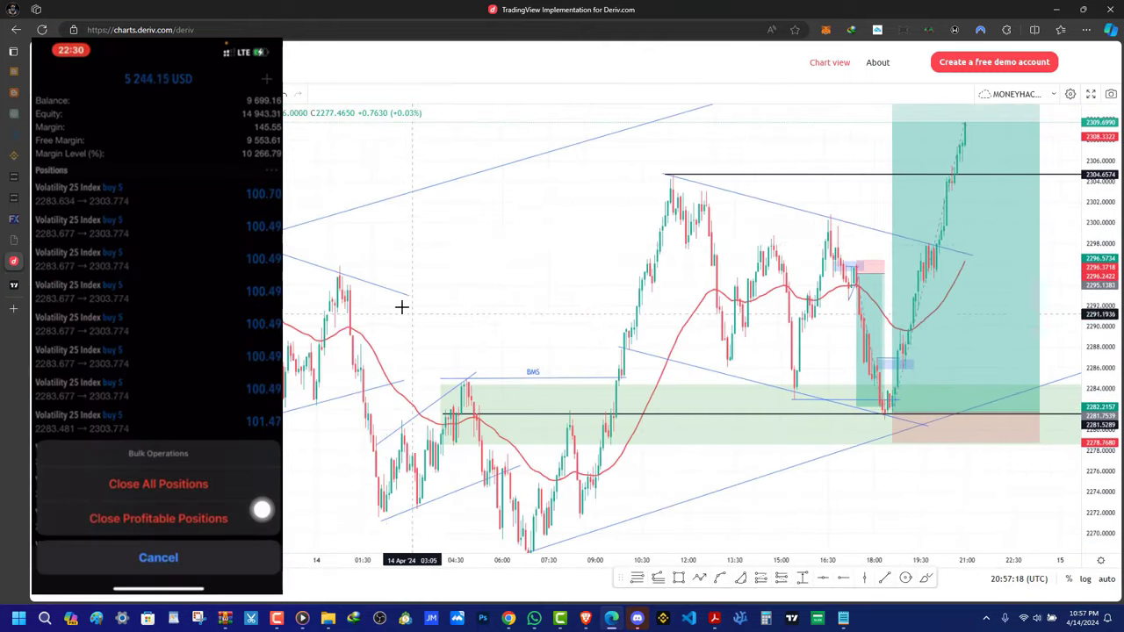
pyautogui.moveTo(746, 379); pyautogui.dragTo(745, 388)
pyautogui.moveTo(180, 283); pyautogui.dragTo(452, 456)
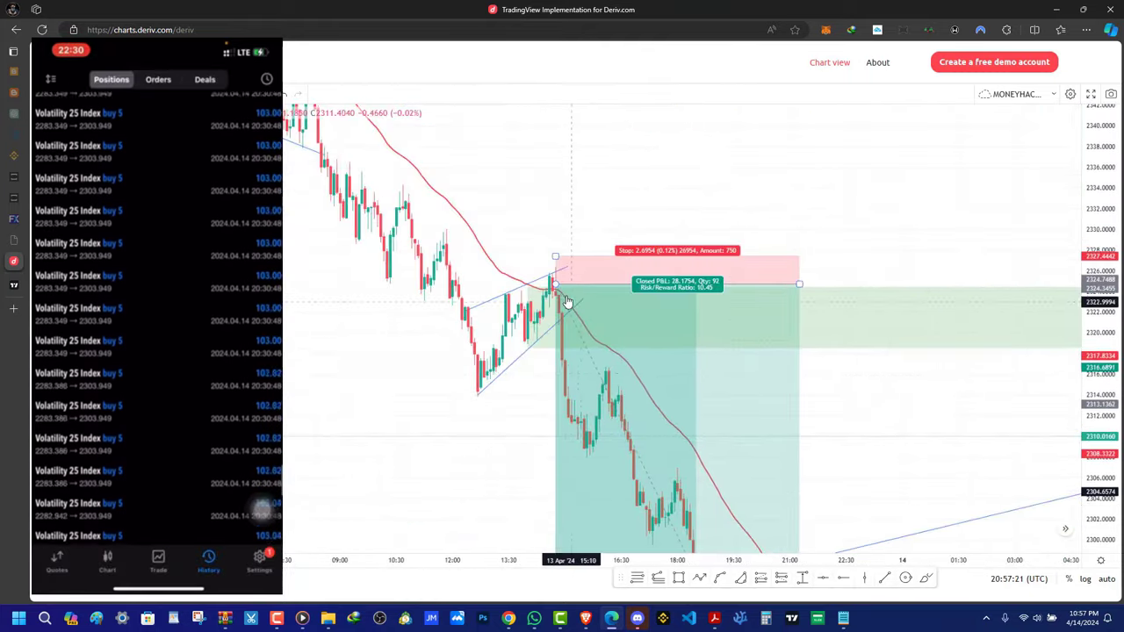
pyautogui.moveTo(298, 348); pyautogui.dragTo(636, 530)
pyautogui.scroll(2, 562, 395)
pyautogui.moveTo(439, 296); pyautogui.dragTo(867, 221)
pyautogui.hscroll(-10, 855, 221)
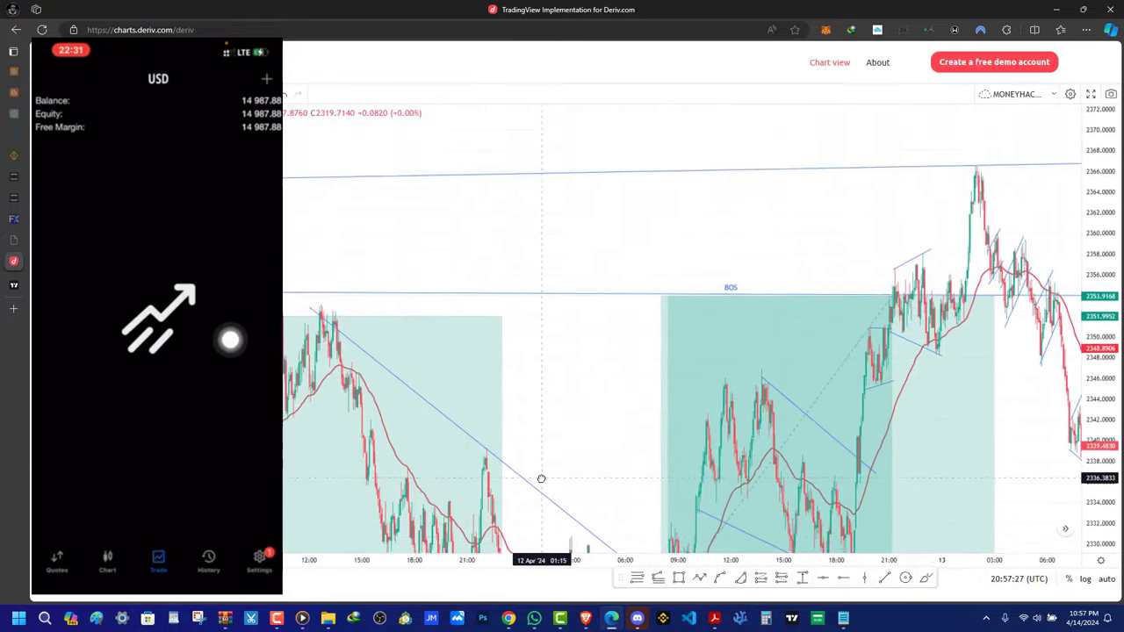
# Examine the 12 April long setup and the falling correction that precedes it from 11 April
pyautogui.scroll(2, 881, 209)
pyautogui.moveTo(1006, 462); pyautogui.dragTo(986, 290)
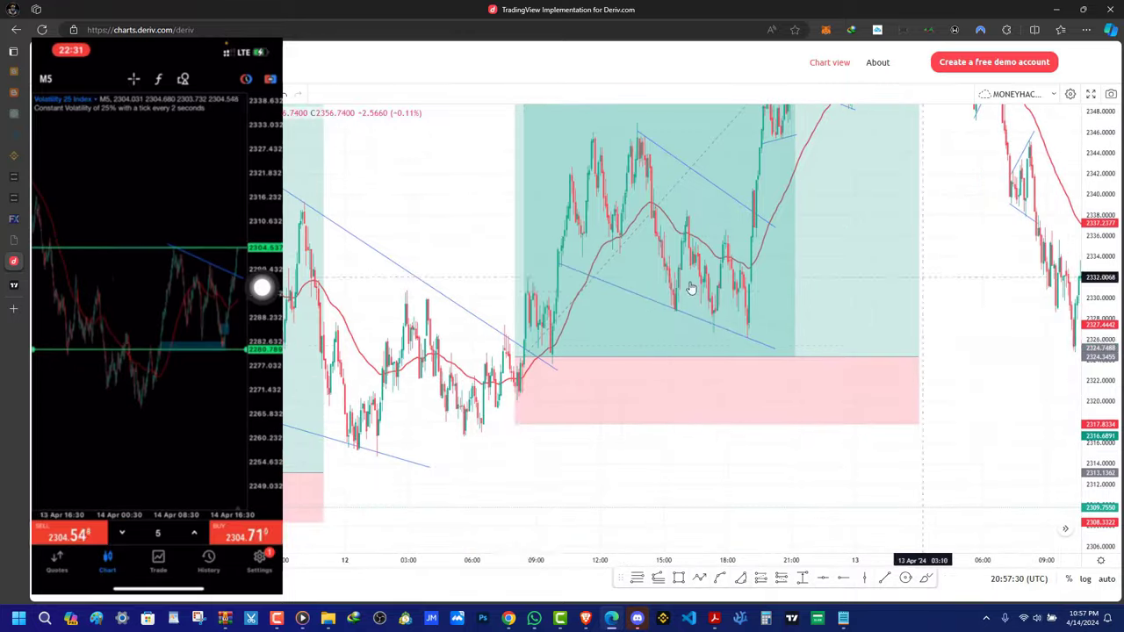
pyautogui.scroll(2, 524, 343)
pyautogui.moveTo(294, 205); pyautogui.dragTo(761, 220)
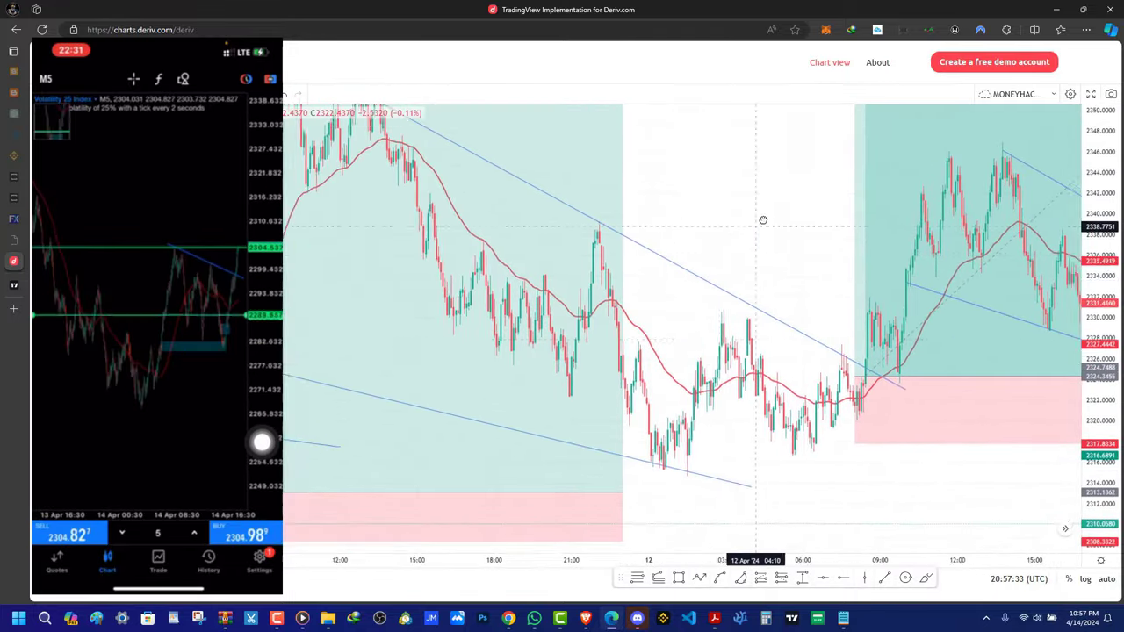
pyautogui.scroll(3, 703, 263)
pyautogui.moveTo(605, 323); pyautogui.dragTo(971, 450)
pyautogui.scroll(2, 532, 254)
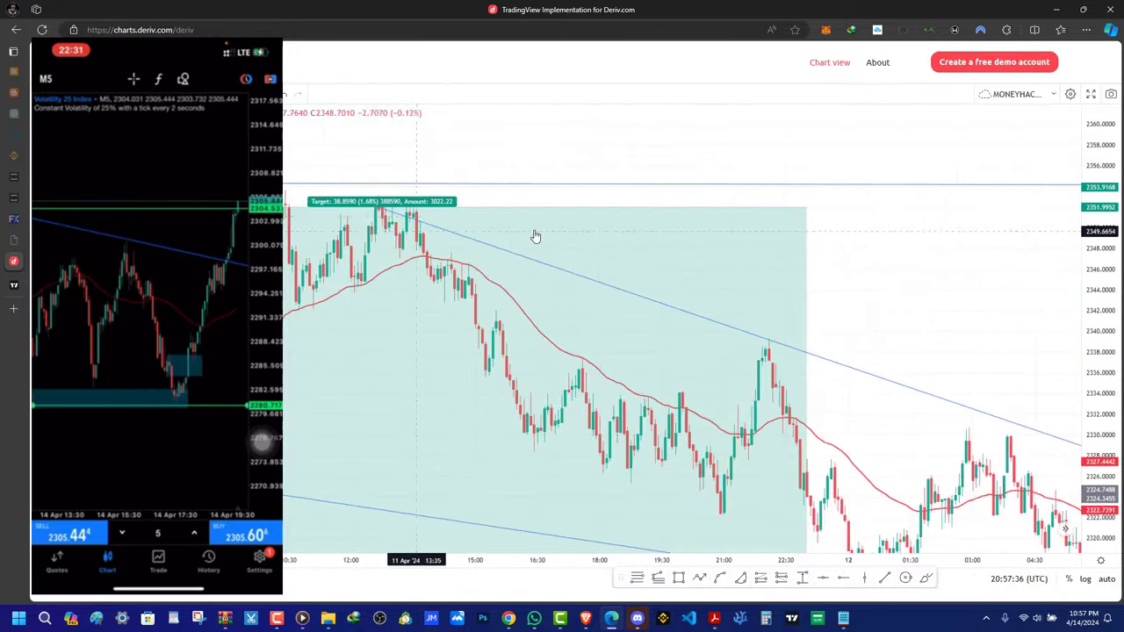
# Shorten the 11 April long position so that it ends at 11:30 on 11 April
pyautogui.scroll(-4, 747, 261)
pyautogui.moveTo(286, 371); pyautogui.dragTo(202, 131)
pyautogui.scroll(-3, 764, 270)
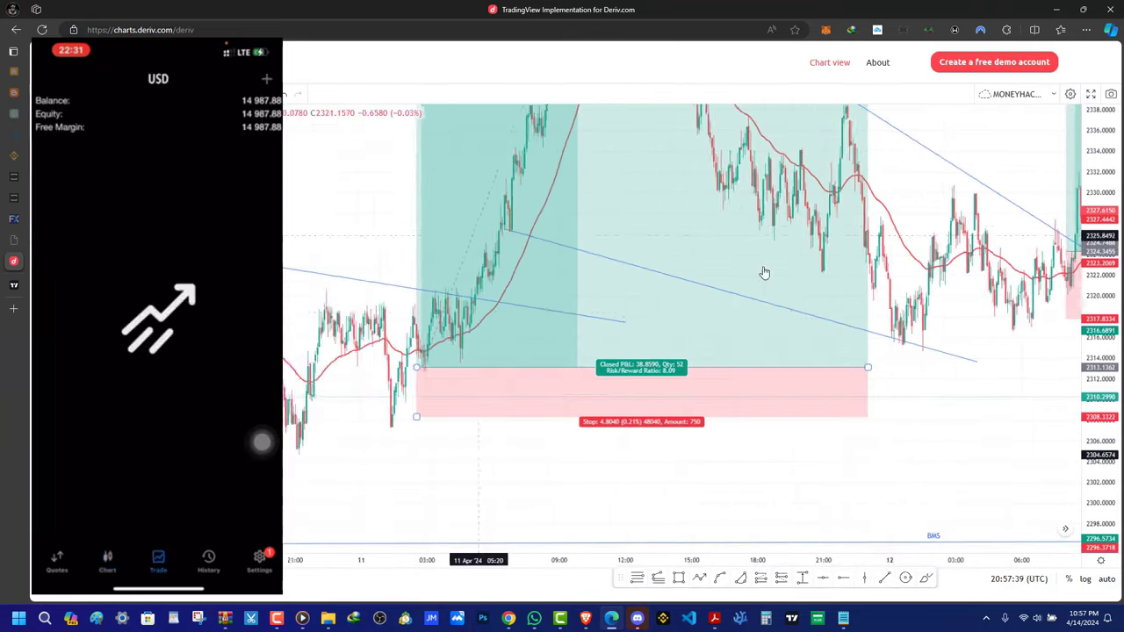
pyautogui.moveTo(889, 369); pyautogui.dragTo(662, 357)
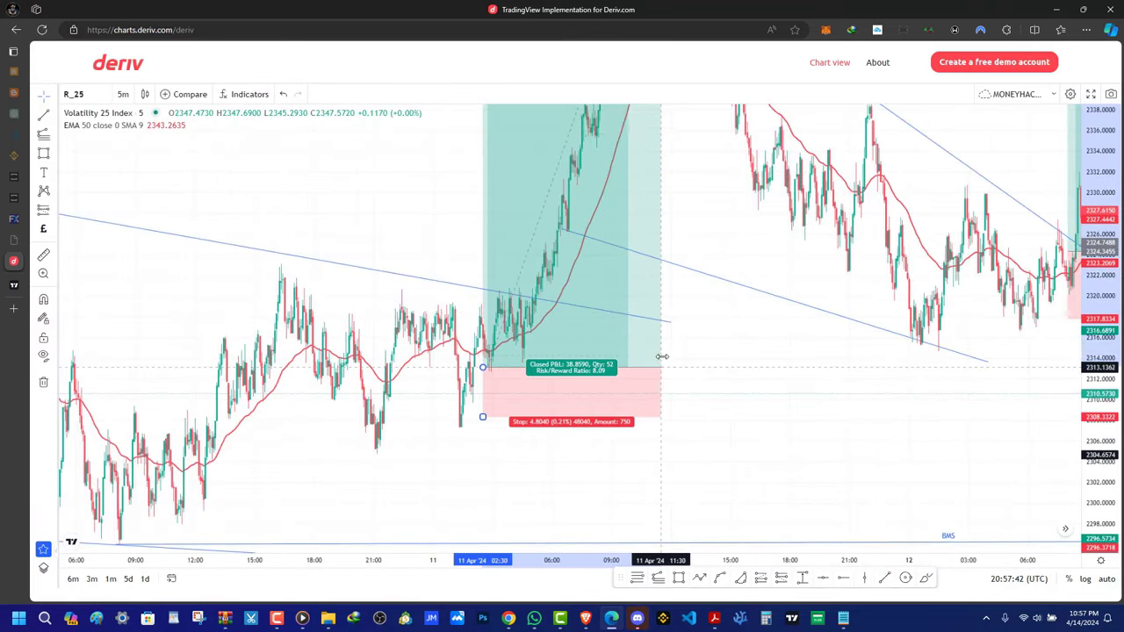
# Examine the falling correction between the 11 and 12 April long setups and the price action leading into it
pyautogui.moveTo(796, 378); pyautogui.dragTo(716, 394)
pyautogui.scroll(7, 644, 399)
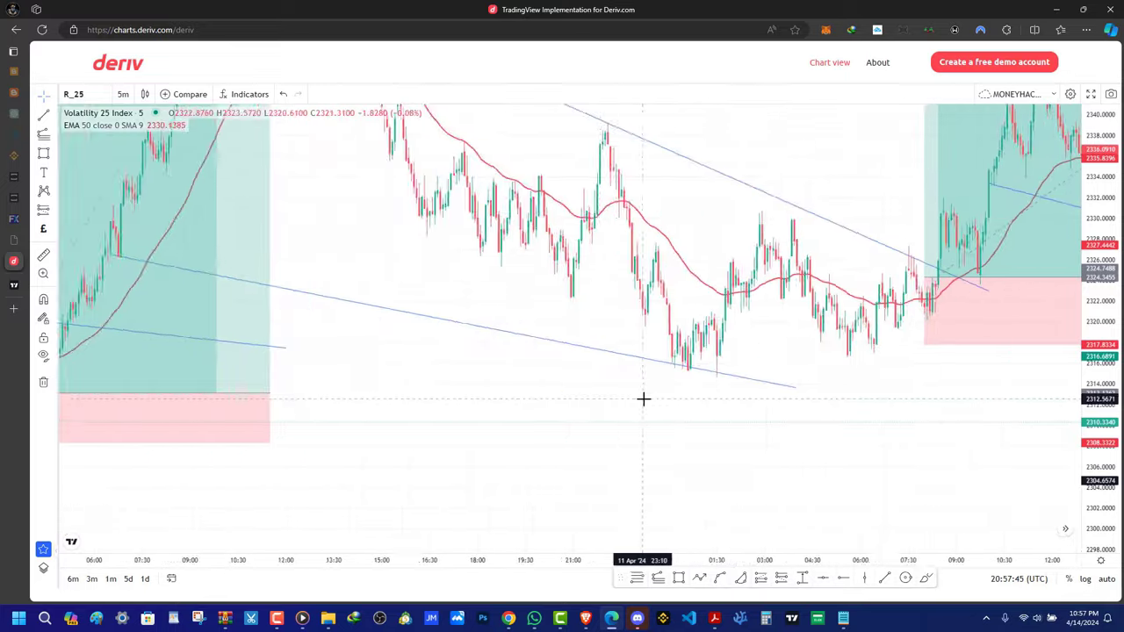
pyautogui.moveTo(794, 350); pyautogui.dragTo(699, 430)
pyautogui.scroll(-8, 697, 439)
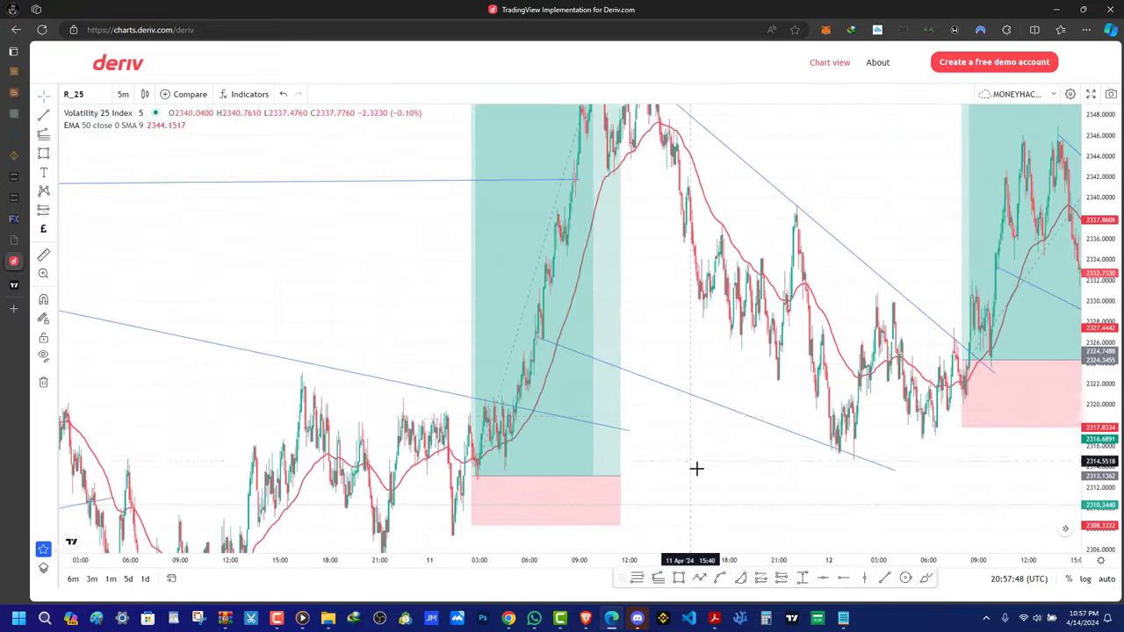
pyautogui.moveTo(722, 477); pyautogui.dragTo(965, 268)
pyautogui.scroll(2, 948, 294)
pyautogui.moveTo(1102, 252); pyautogui.dragTo(1095, 321)
pyautogui.scroll(-4, 527, 337)
# Examine the 9 April rising corrections, their trend lines and the blue supply zones above them
pyautogui.moveTo(489, 343); pyautogui.dragTo(887, 410)
pyautogui.scroll(7, 479, 269)
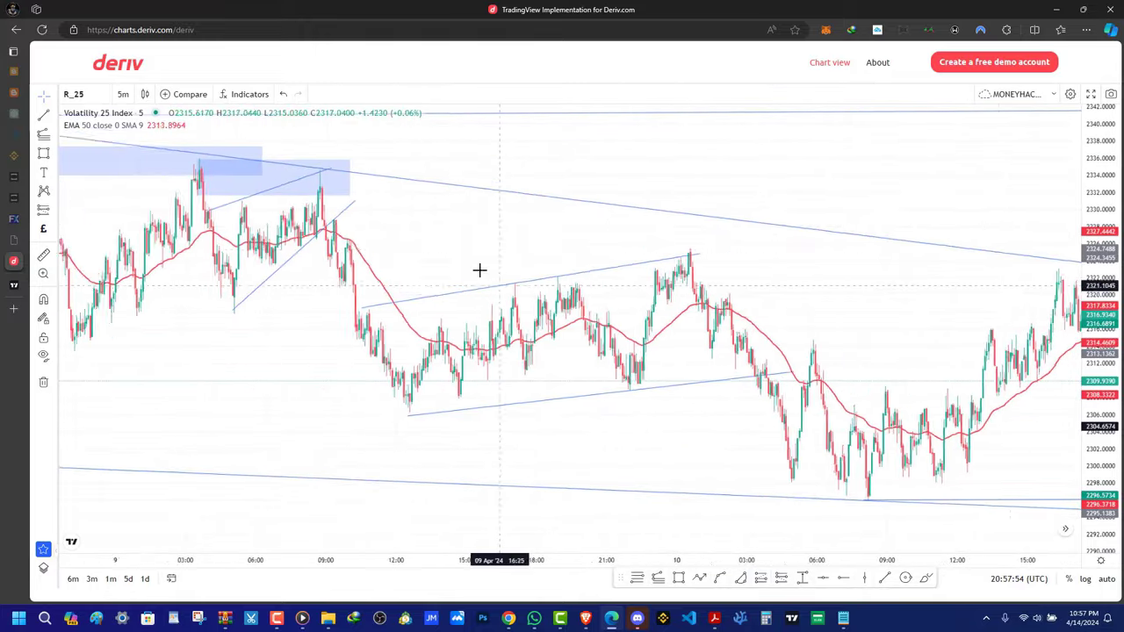
pyautogui.moveTo(1098, 418); pyautogui.dragTo(1098, 246)
pyautogui.moveTo(758, 301); pyautogui.dragTo(951, 261)
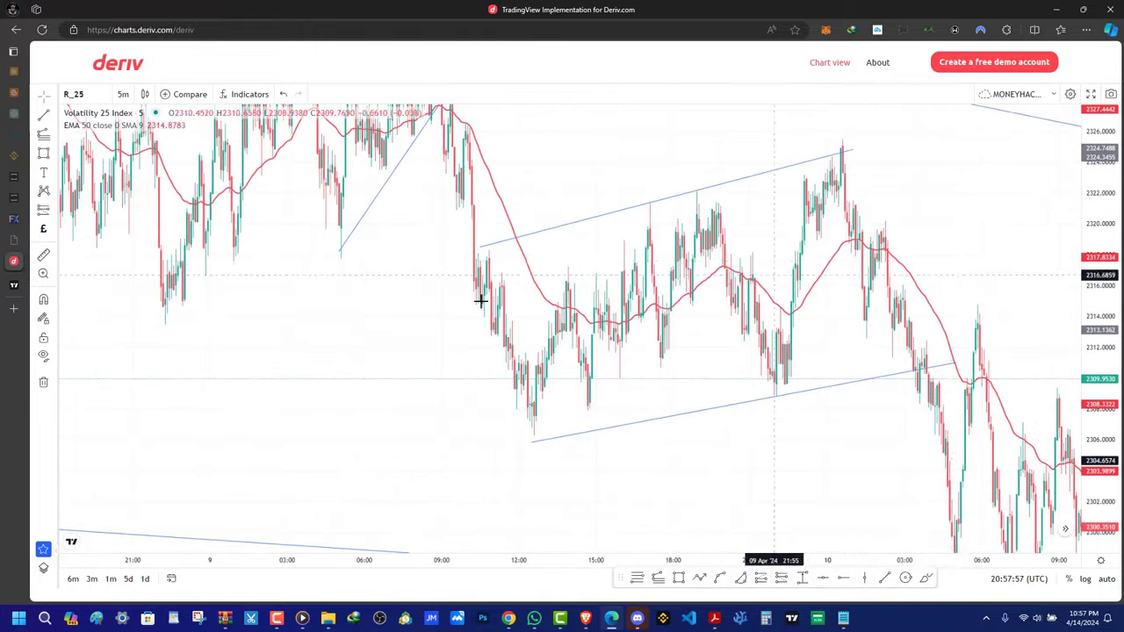
pyautogui.scroll(2, 404, 281)
pyautogui.click(357, 252)
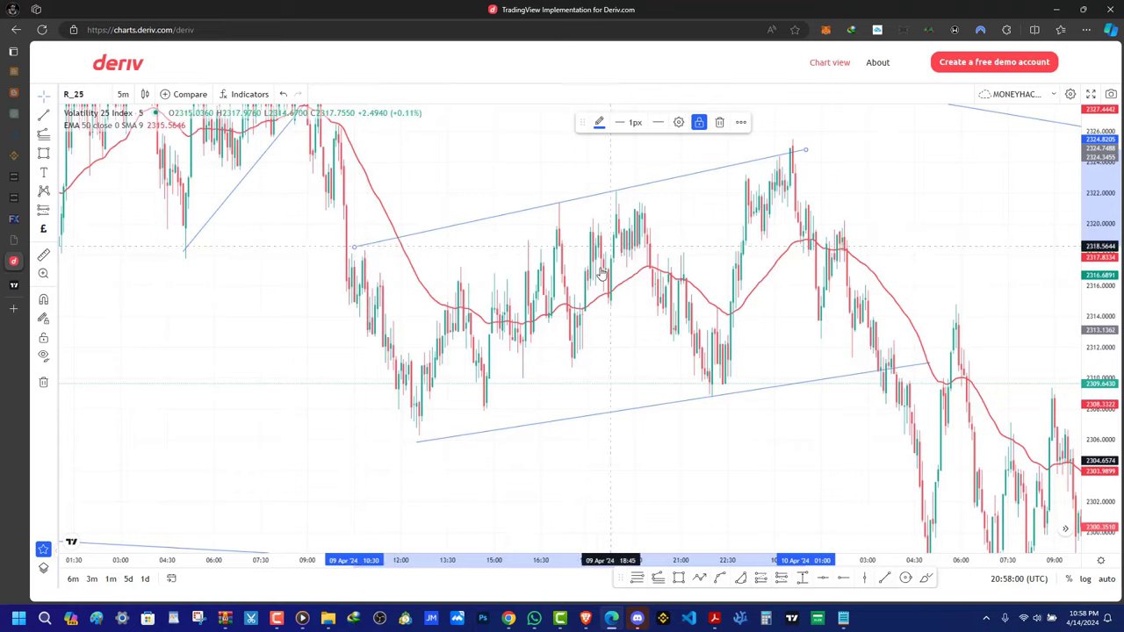
pyautogui.moveTo(602, 274); pyautogui.dragTo(934, 374)
pyautogui.scroll(-2, 486, 351)
pyautogui.scroll(5, 481, 308)
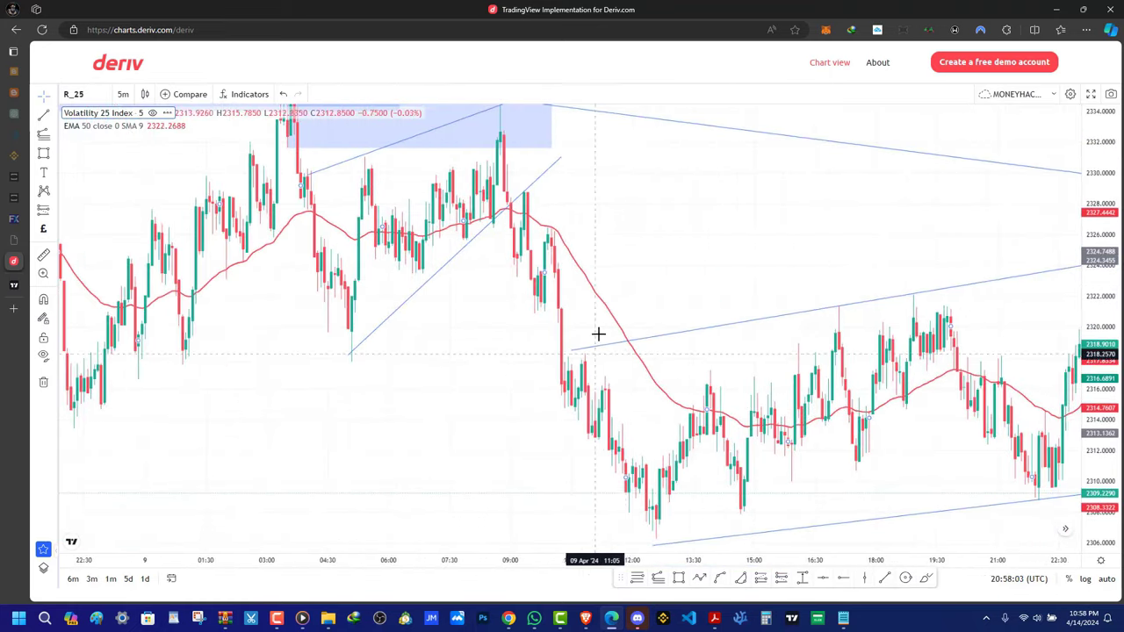
# Examine the drop after the 9 April rising correction, the rising channel that follows, and the move into the 11 April long setup
pyautogui.moveTo(598, 333); pyautogui.dragTo(613, 328)
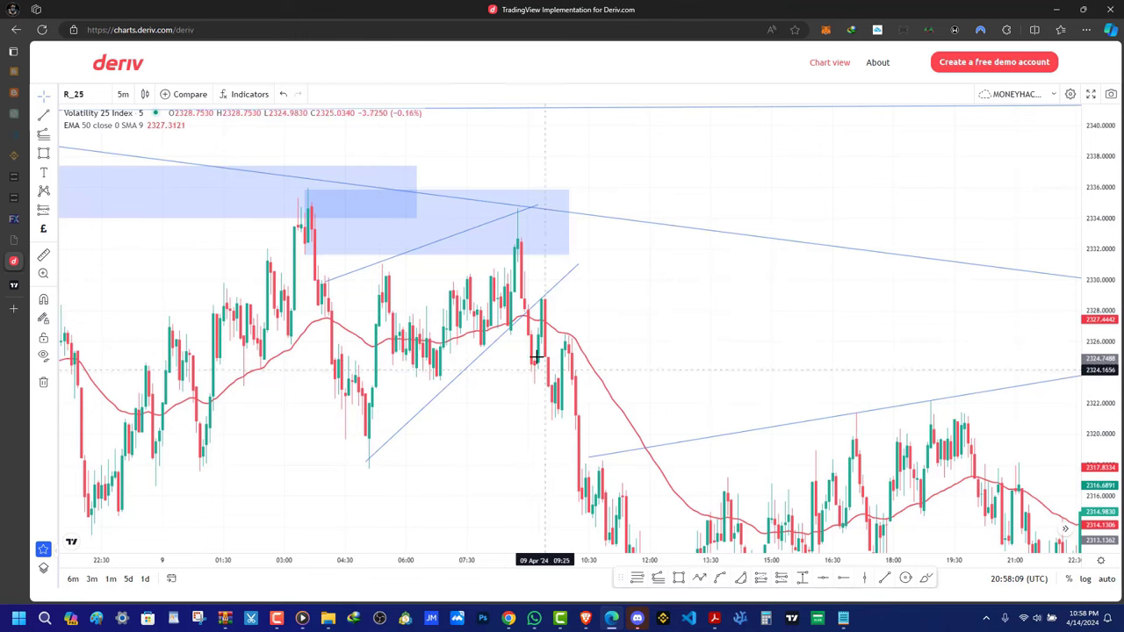
pyautogui.moveTo(309, 235); pyautogui.dragTo(735, 316)
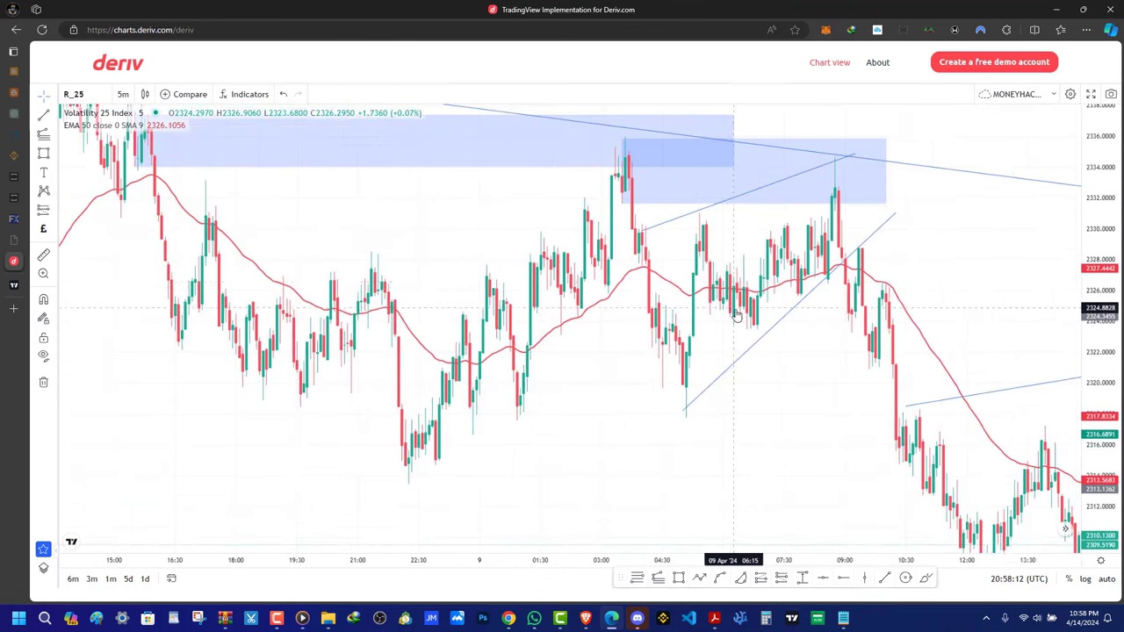
pyautogui.moveTo(1097, 212); pyautogui.dragTo(1093, 338)
pyautogui.moveTo(827, 431); pyautogui.dragTo(644, 334)
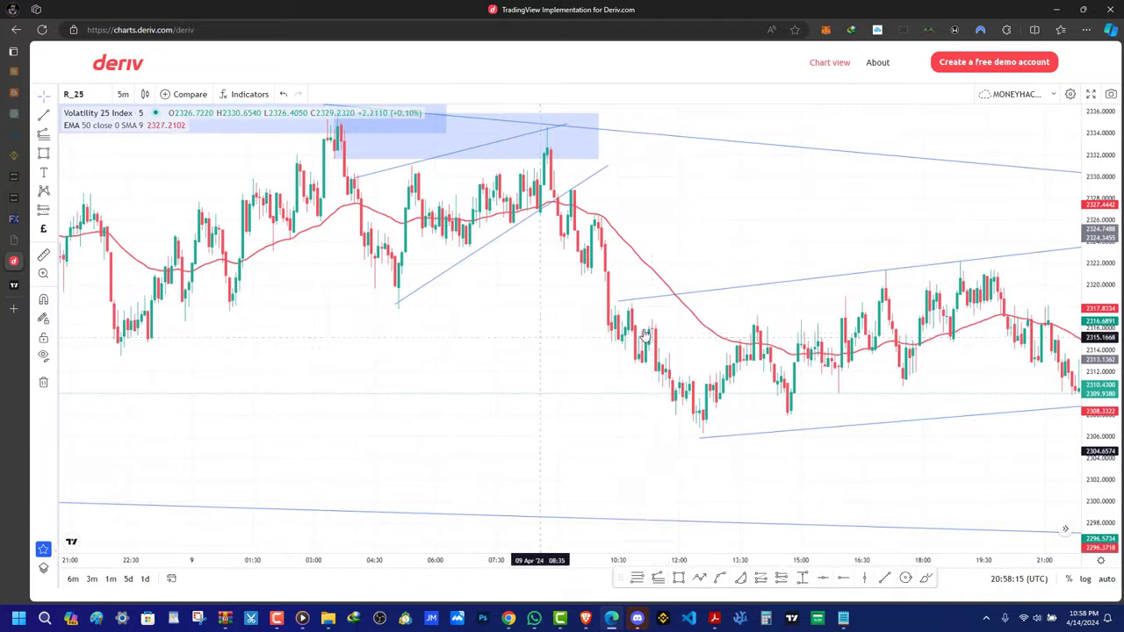
pyautogui.moveTo(607, 389); pyautogui.dragTo(476, 387)
pyautogui.scroll(-5, 801, 378)
pyautogui.moveTo(851, 376); pyautogui.dragTo(689, 373)
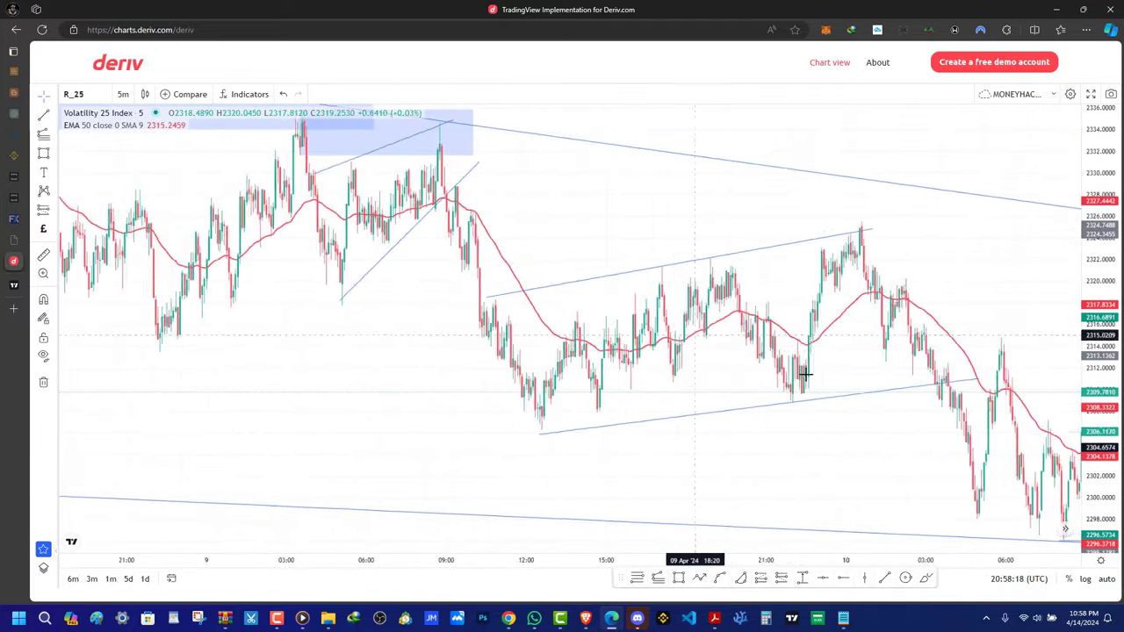
pyautogui.moveTo(821, 439); pyautogui.dragTo(551, 388)
pyautogui.scroll(3, 571, 395)
pyautogui.moveTo(827, 389); pyautogui.dragTo(392, 416)
pyautogui.moveTo(617, 351); pyautogui.dragTo(319, 400)
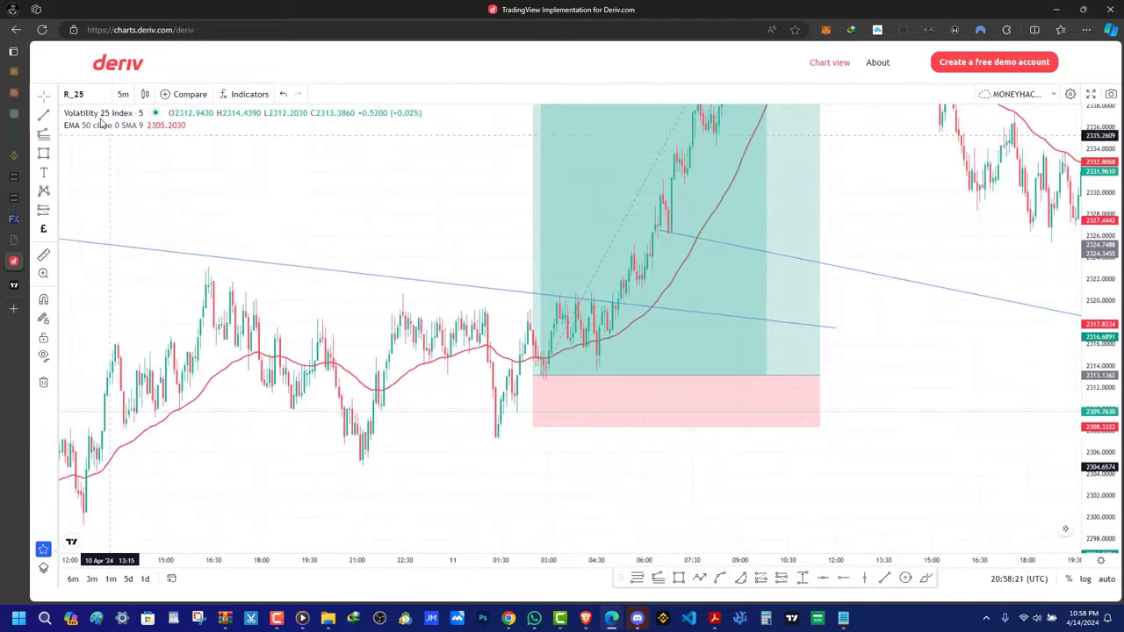
# Switch the chart to the 15-minute timeframe
pyautogui.click(123, 99)
pyautogui.click(149, 216)
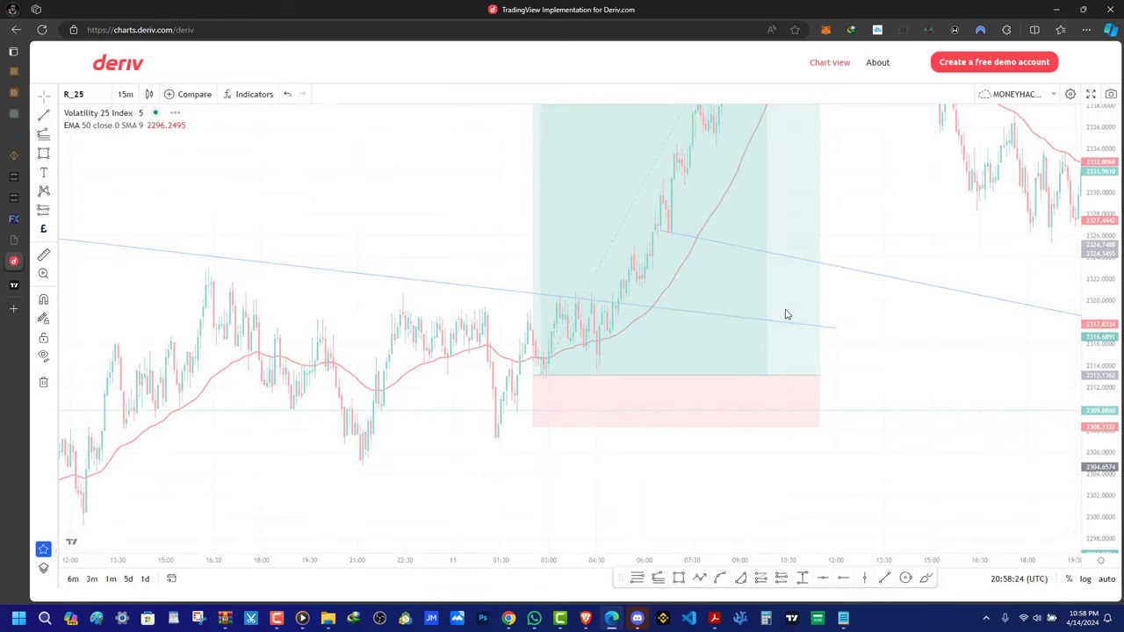
pyautogui.scroll(5, 725, 298)
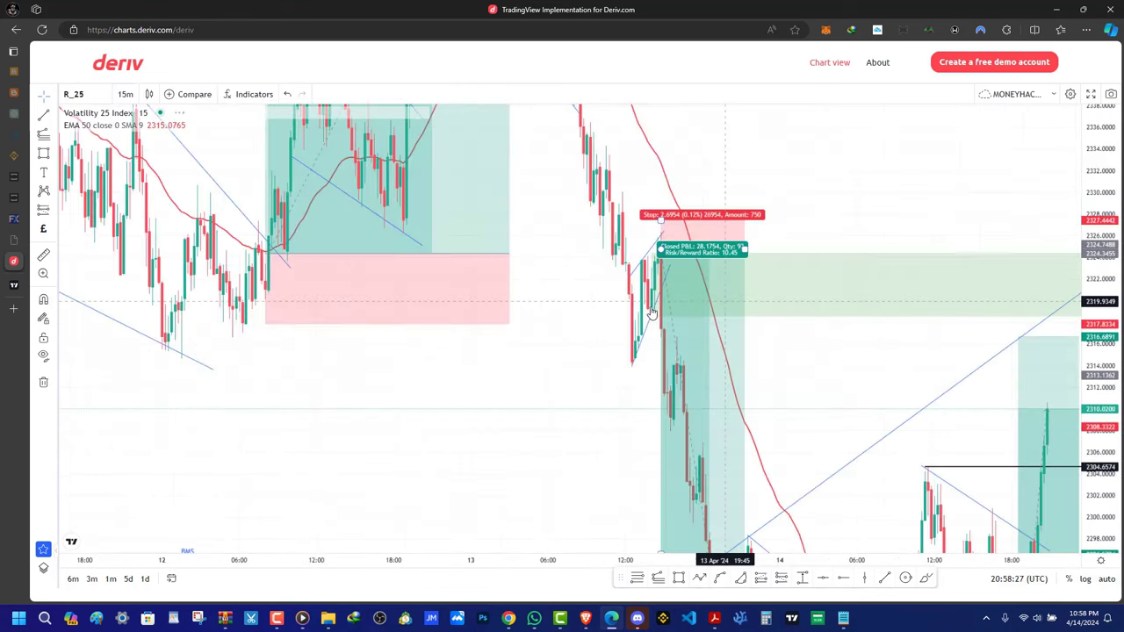
# Raise the target of the 14 April long position to 2320.2489, inside the upper green zone
pyautogui.moveTo(1099, 272); pyautogui.dragTo(1099, 448)
pyautogui.scroll(-4, 878, 338)
pyautogui.moveTo(597, 392); pyautogui.dragTo(409, 289)
pyautogui.moveTo(1100, 406); pyautogui.dragTo(1100, 340)
pyautogui.scroll(7, 504, 343)
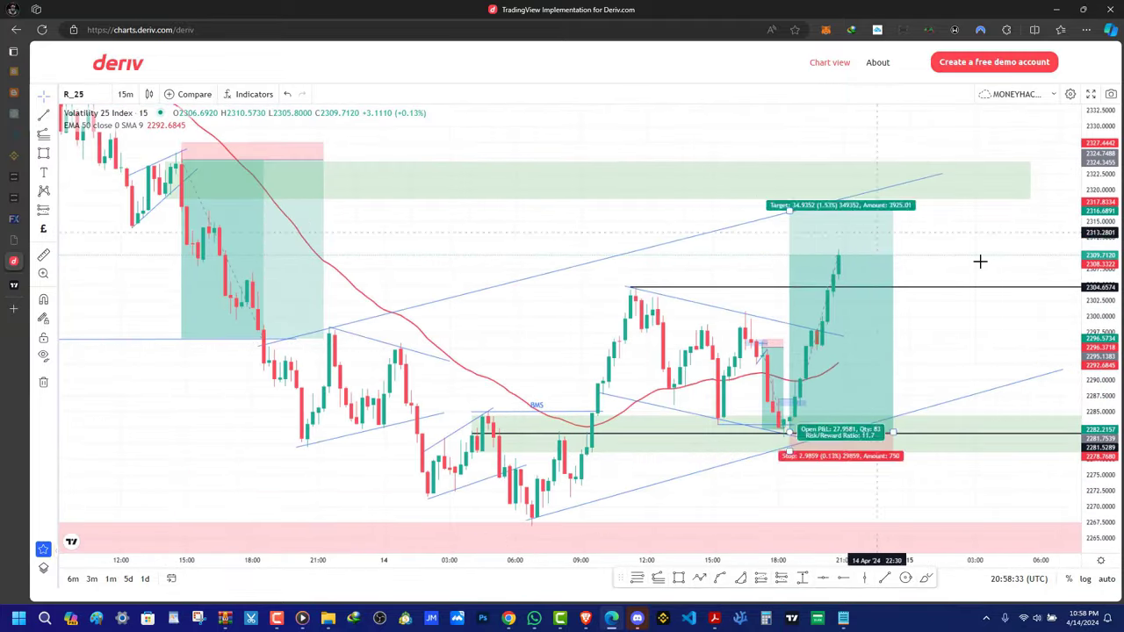
pyautogui.moveTo(1100, 263); pyautogui.dragTo(1100, 202)
pyautogui.scroll(-5, 664, 336)
pyautogui.scroll(2, 664, 316)
pyautogui.moveTo(664, 308); pyautogui.dragTo(673, 375)
pyautogui.moveTo(884, 258); pyautogui.dragTo(885, 234)
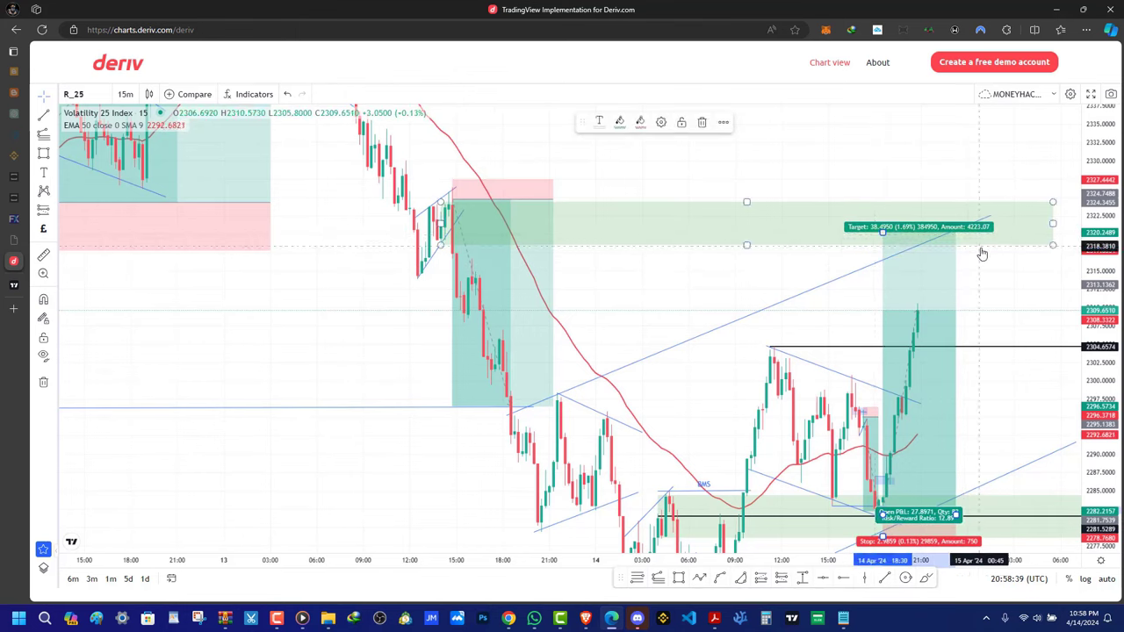
# Extend the 14 April long position in time so that it ends at about 01:00 on 15 April
pyautogui.scroll(2, 981, 259)
pyautogui.moveTo(980, 263); pyautogui.dragTo(893, 169)
pyautogui.moveTo(845, 420); pyautogui.dragTo(880, 419)
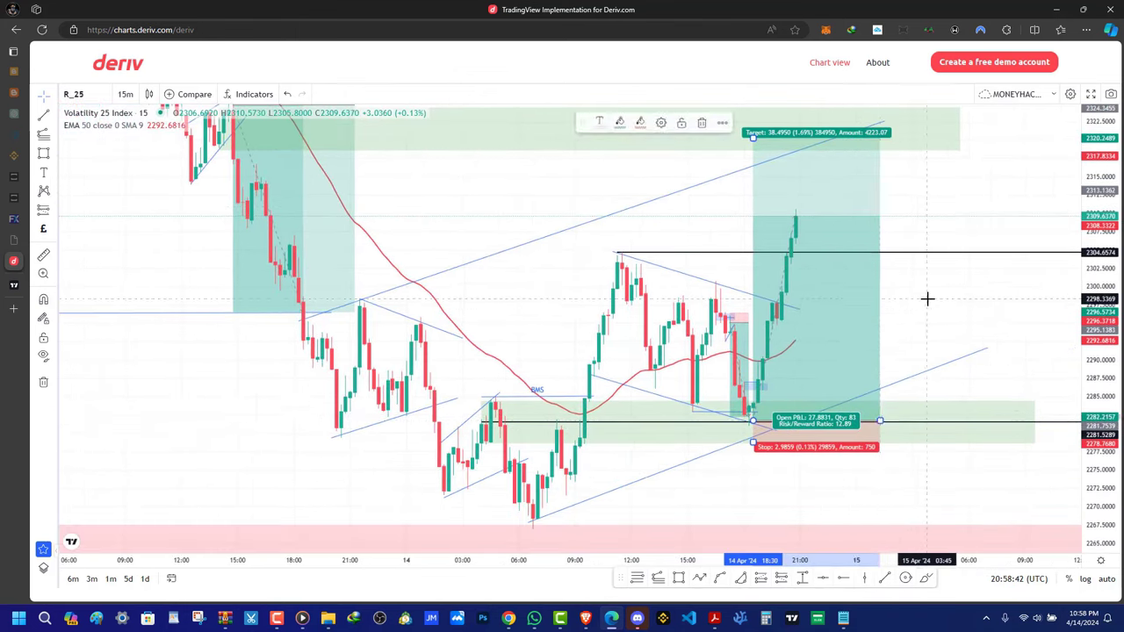
# On the 30-minute chart, shorten the 12 April long position to end at 23:00 on 12 April and set its stop to 2318.6684
pyautogui.moveTo(926, 299); pyautogui.dragTo(944, 346)
pyautogui.scroll(-3, 939, 338)
pyautogui.scroll(1, 319, 381)
pyautogui.moveTo(249, 429); pyautogui.dragTo(431, 462)
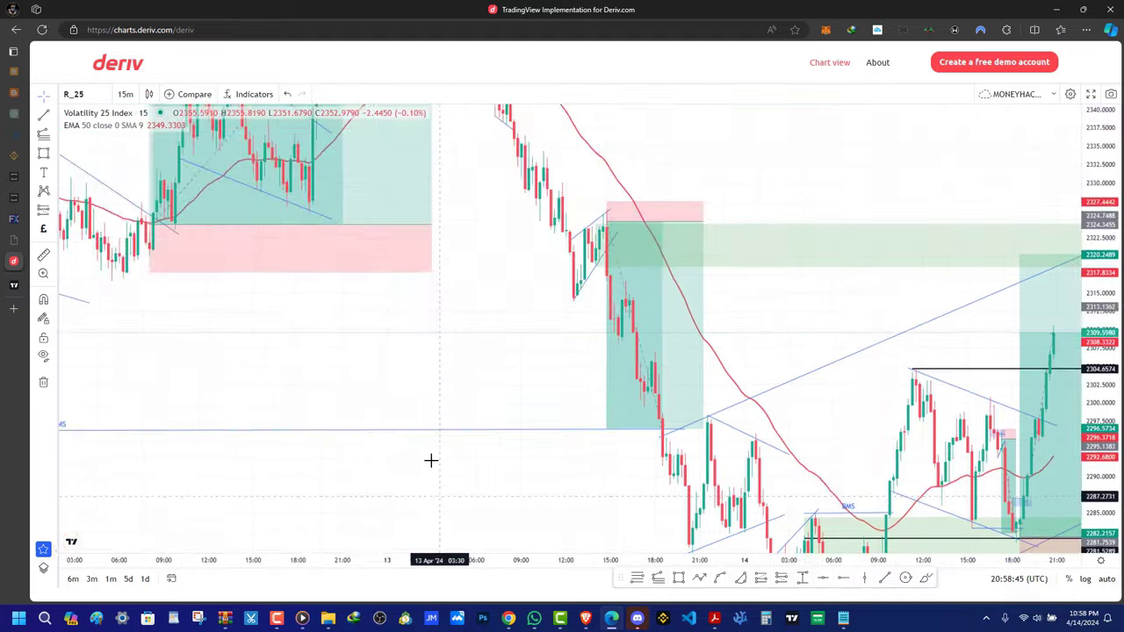
pyautogui.moveTo(752, 322); pyautogui.dragTo(823, 298)
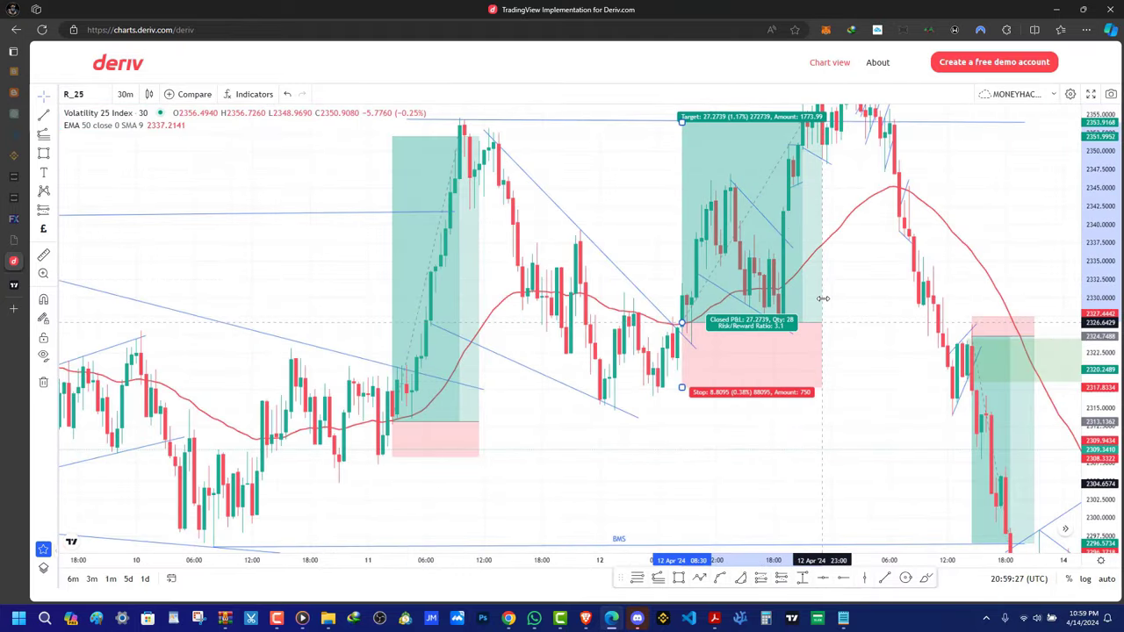
pyautogui.click(823, 298)
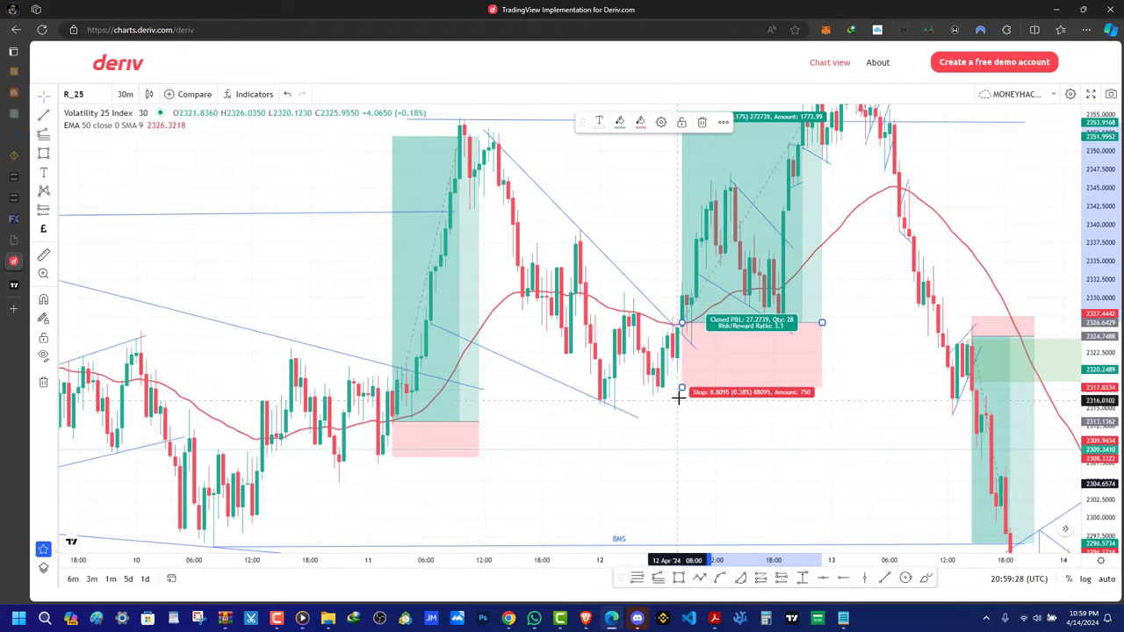
pyautogui.moveTo(681, 386); pyautogui.dragTo(681, 380)
# Raise the target of the 14 April long position to 2321.6858, near the rising upper trend line
pyautogui.moveTo(686, 438); pyautogui.dragTo(507, 482)
pyautogui.moveTo(620, 477)
pyautogui.mouseDown()
pyautogui.moveTo(416, 349)
pyautogui.moveTo(405, 270)
pyautogui.mouseUp()
pyautogui.scroll(1, 459, 299)
pyautogui.hscroll(-8, 458, 298)
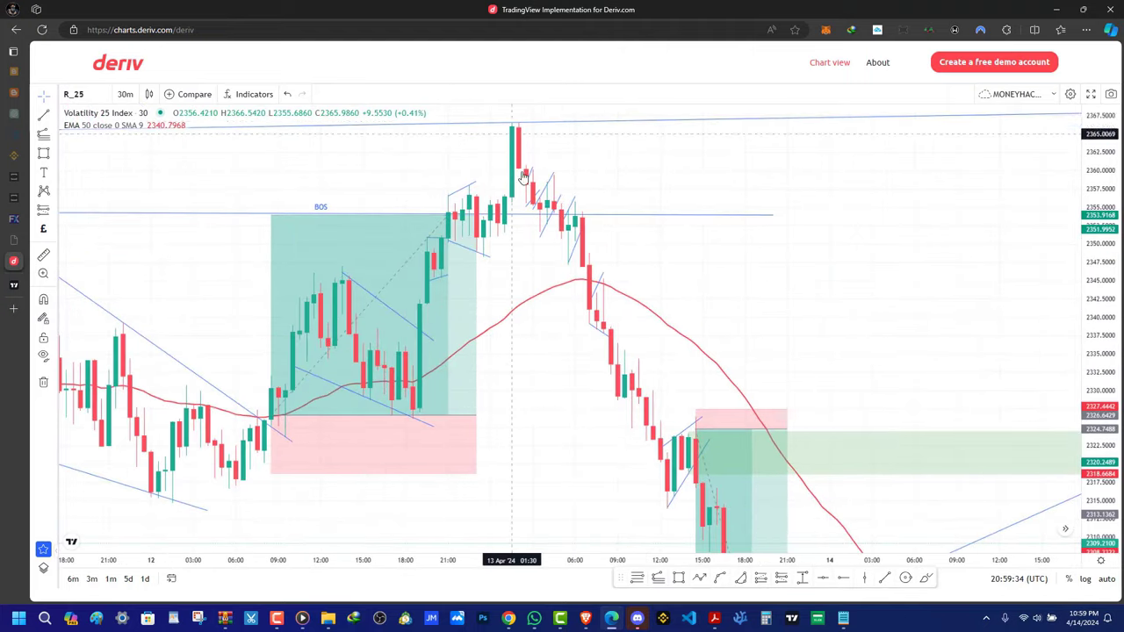
pyautogui.hscroll(5, 521, 297)
pyautogui.hscroll(5, 647, 333)
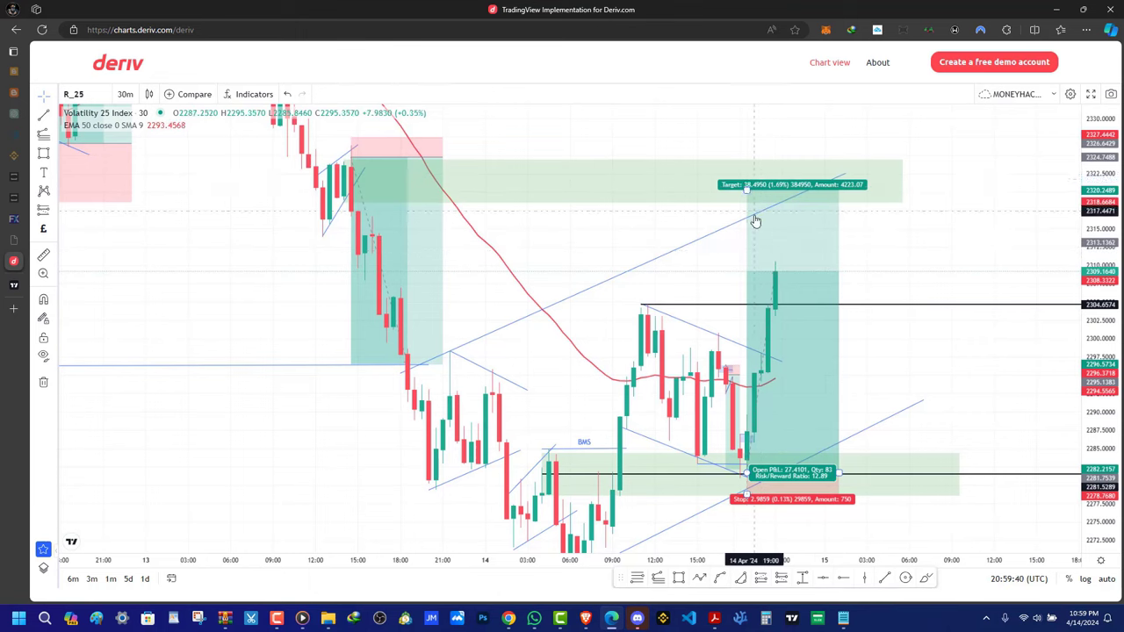
pyautogui.hscroll(2, 938, 281)
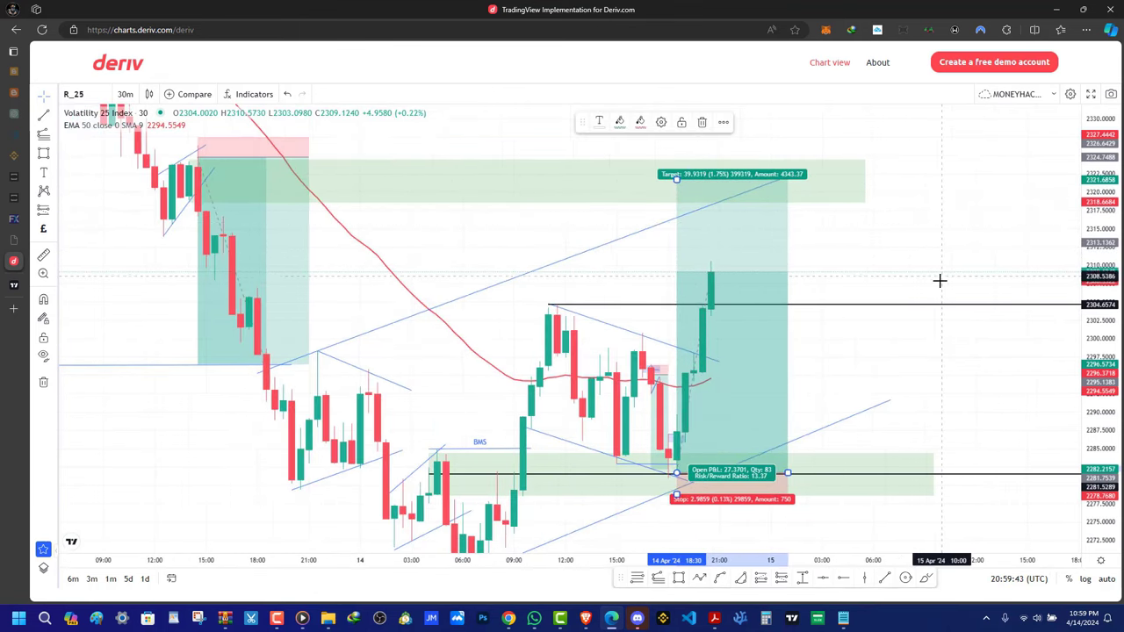
# Draw a path arrow from the latest 14 April candles up to about 2320.7 in the green zone and down to about 2261 in the red zone
pyautogui.moveTo(938, 280); pyautogui.dragTo(741, 146)
pyautogui.scroll(-4, 790, 184)
pyautogui.moveTo(1093, 206); pyautogui.dragTo(1095, 390)
pyautogui.moveTo(958, 375); pyautogui.dragTo(781, 344)
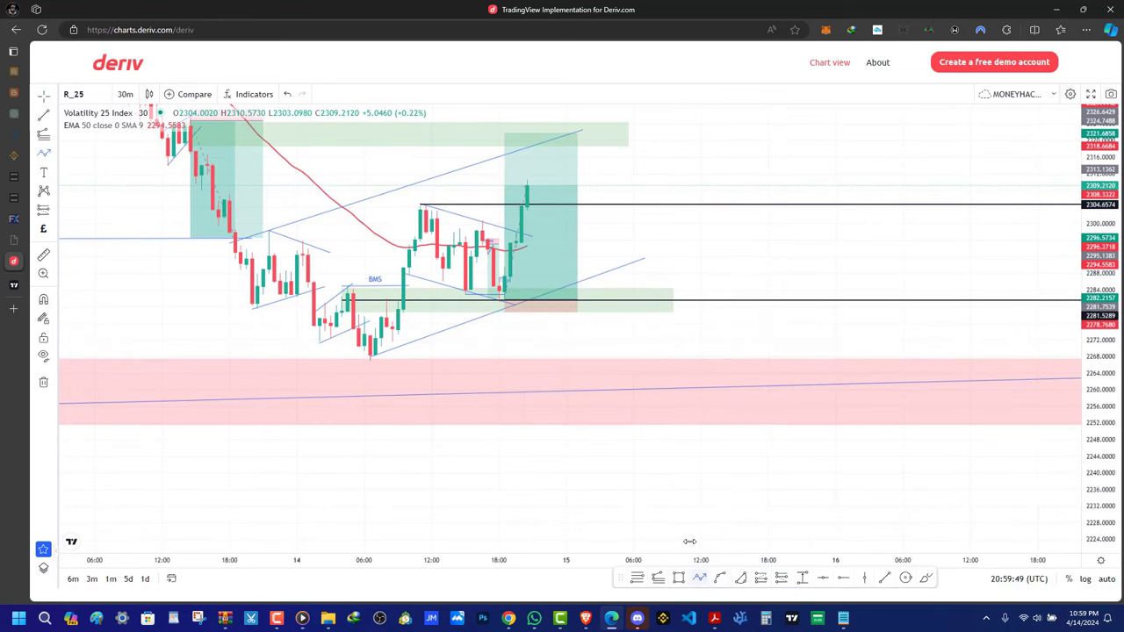
pyautogui.click(526, 211)
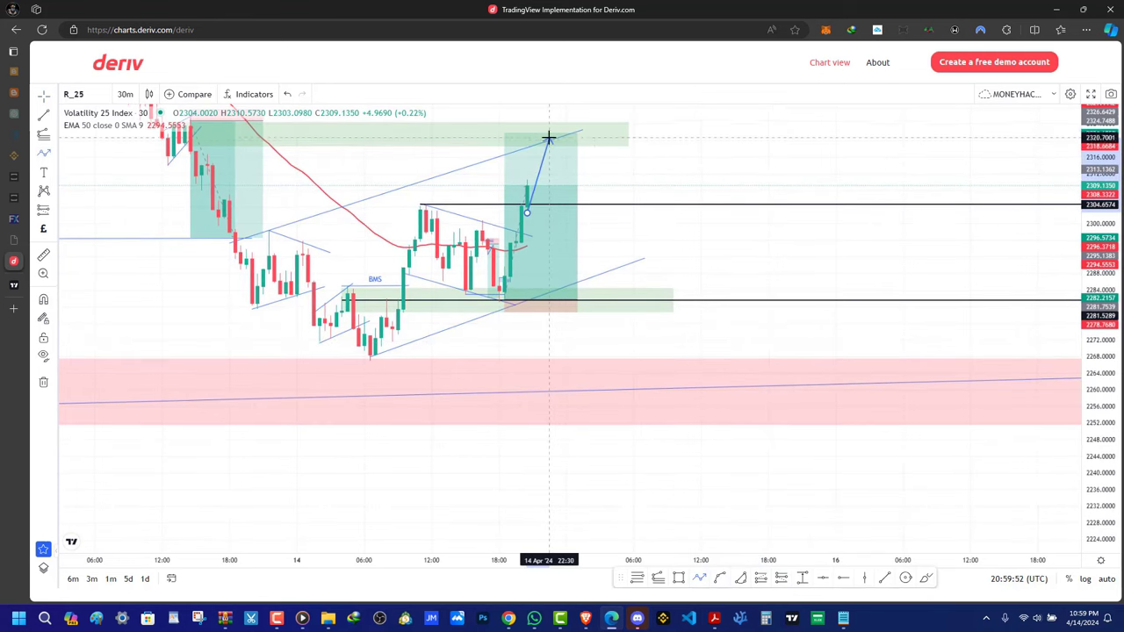
pyautogui.click(548, 138)
pyautogui.doubleClick(640, 384)
# Trace the swings from the 13 April short entry through the 14 April highs and lows into the red zone, and delete that path
pyautogui.scroll(-5, 381, 304)
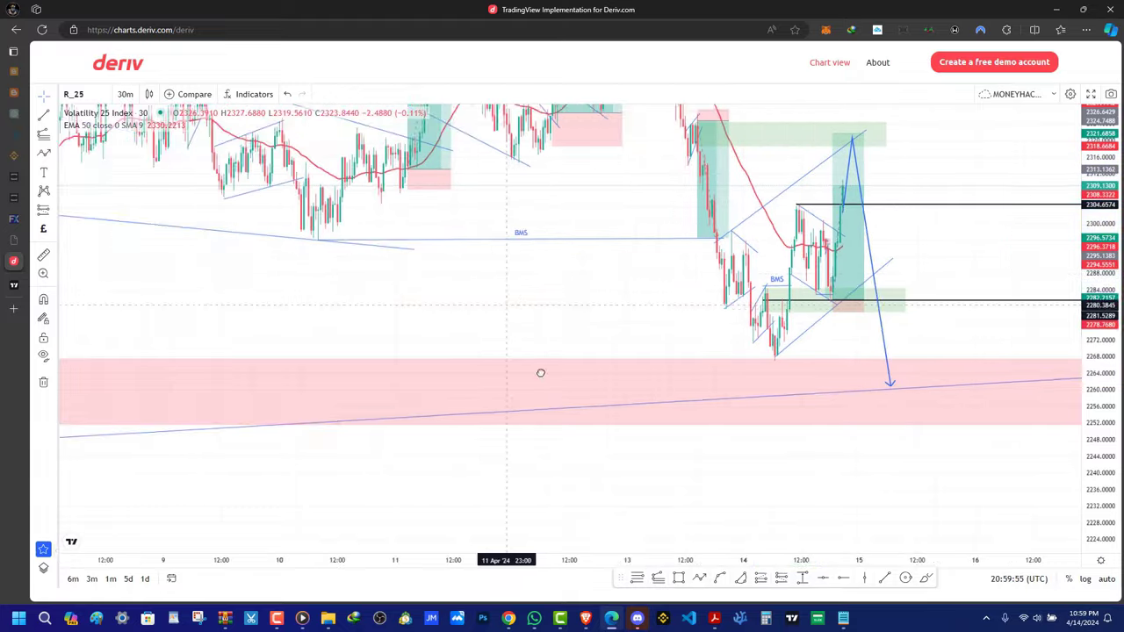
pyautogui.scroll(5, 418, 313)
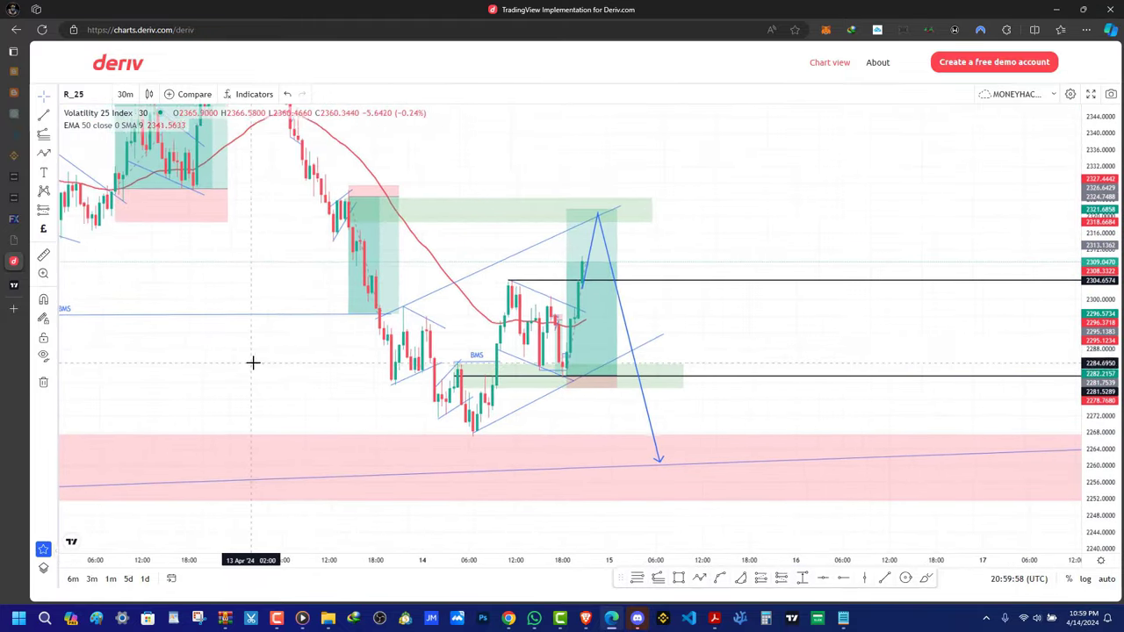
pyautogui.scroll(1, 263, 382)
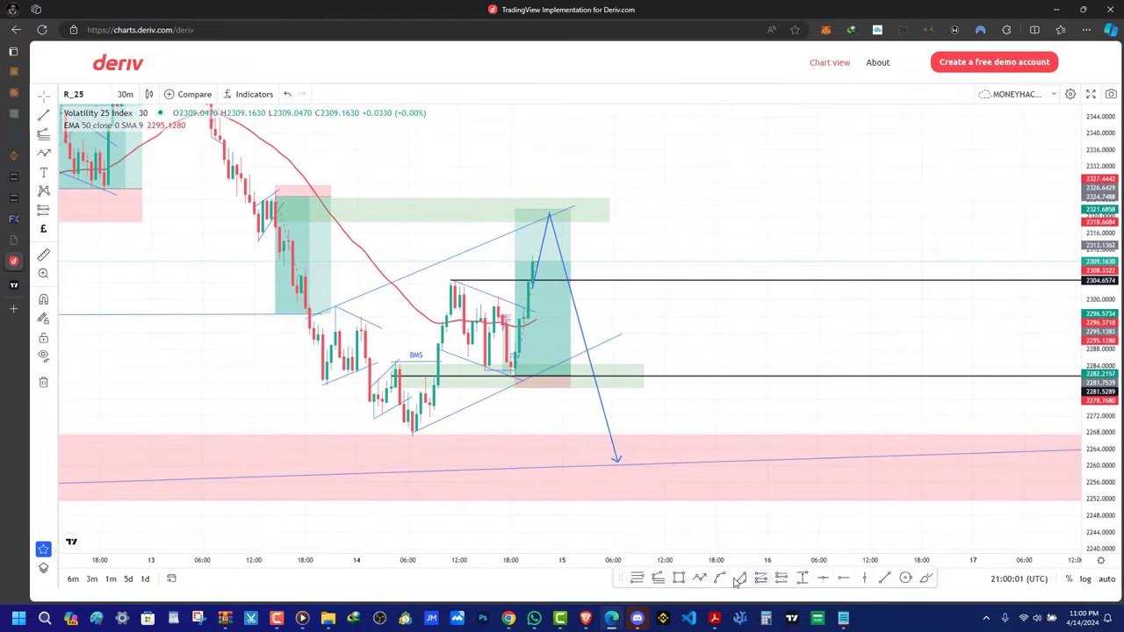
pyautogui.click(272, 207)
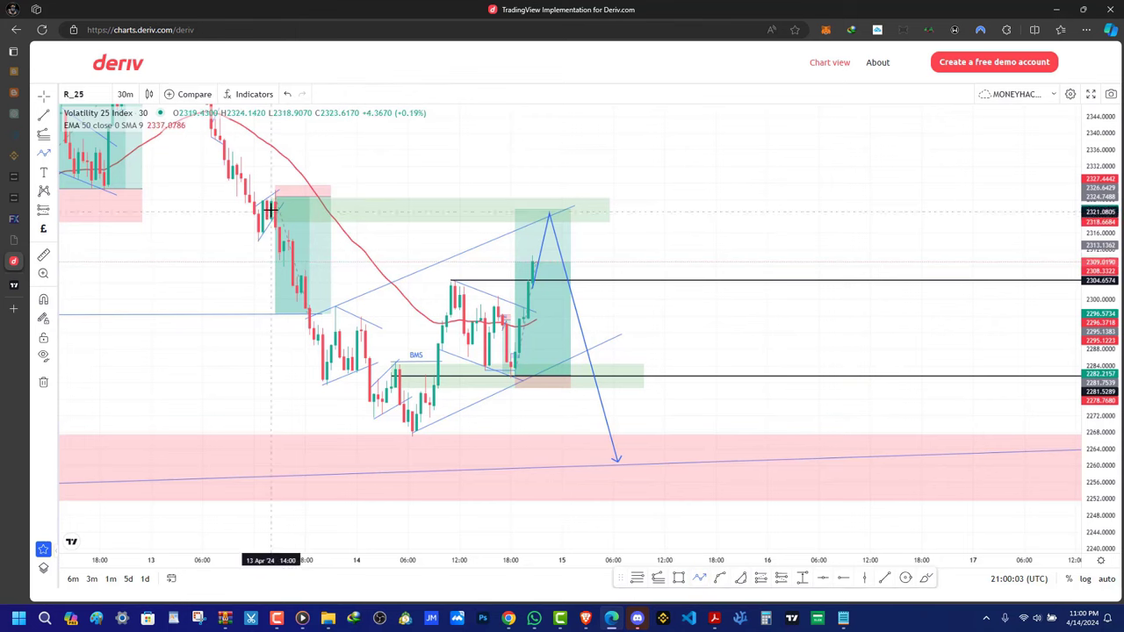
pyautogui.click(403, 428)
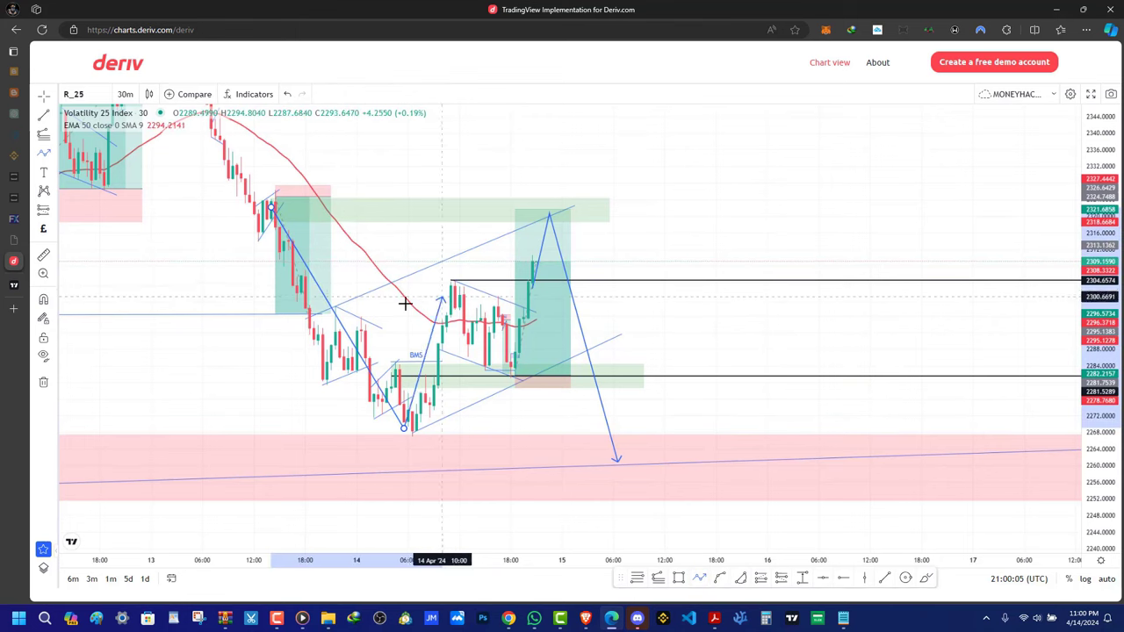
pyautogui.click(451, 282)
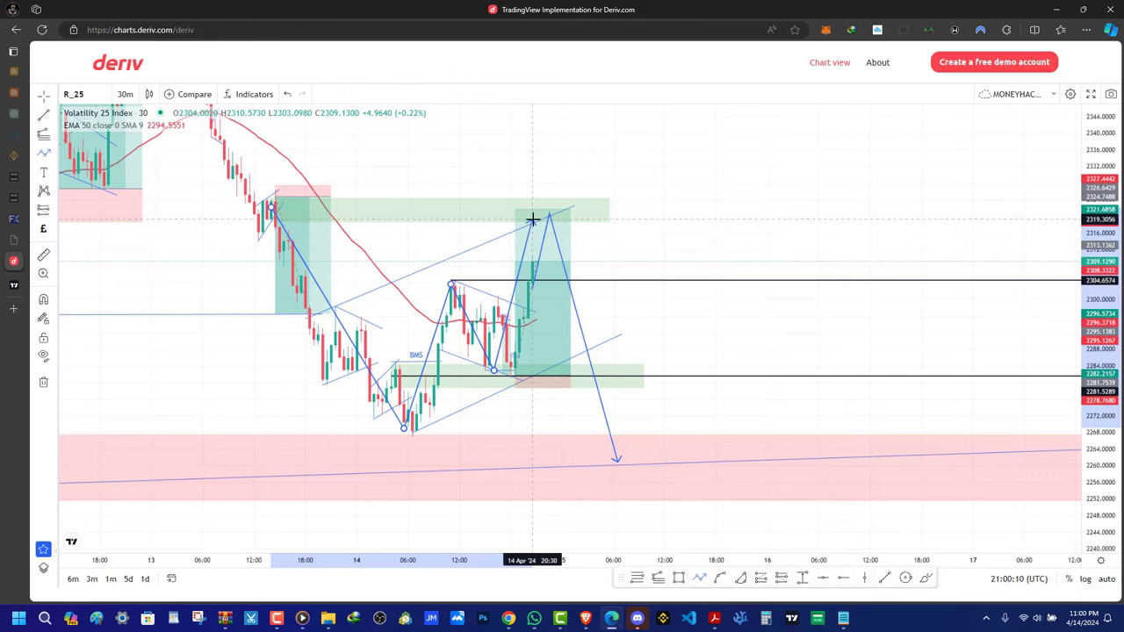
pyautogui.click(655, 462)
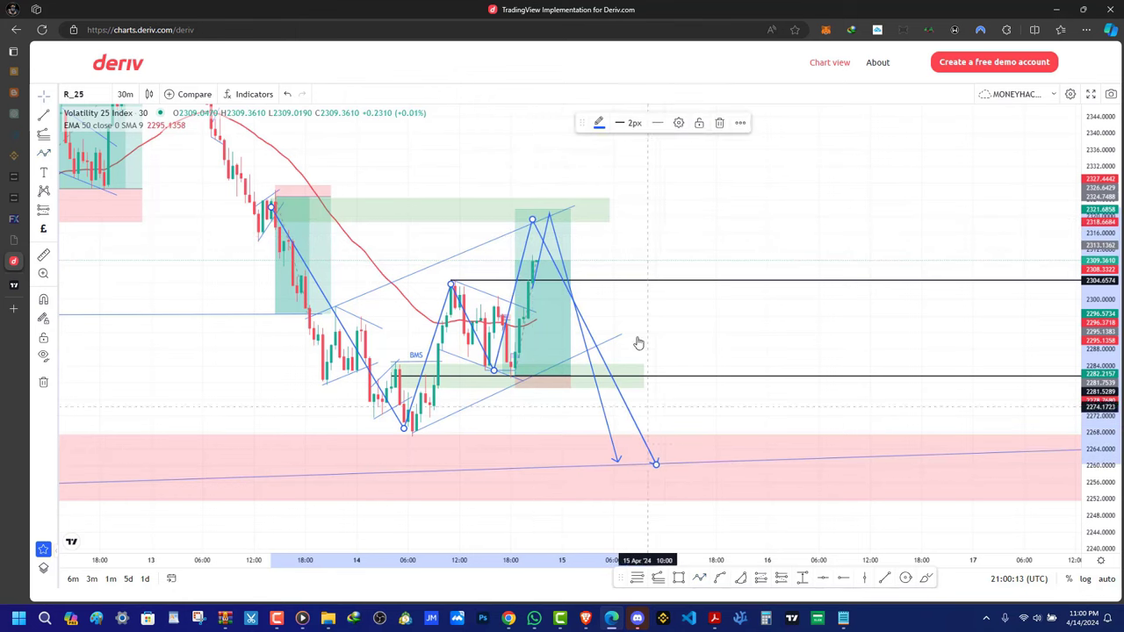
pyautogui.click(719, 123)
# Draw a nearly horizontal trend line at about 2315 from the 12 April 00:30 low to about 16:30 on 13 April
pyautogui.scroll(-3, 825, 225)
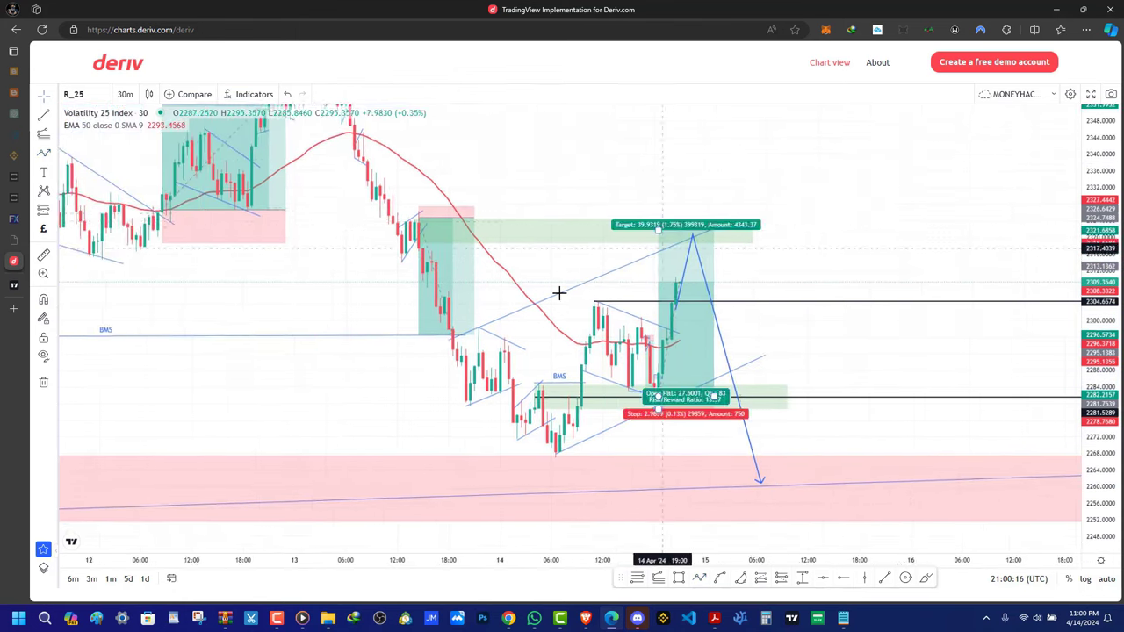
pyautogui.moveTo(428, 297); pyautogui.dragTo(493, 346)
pyautogui.scroll(-2, 602, 325)
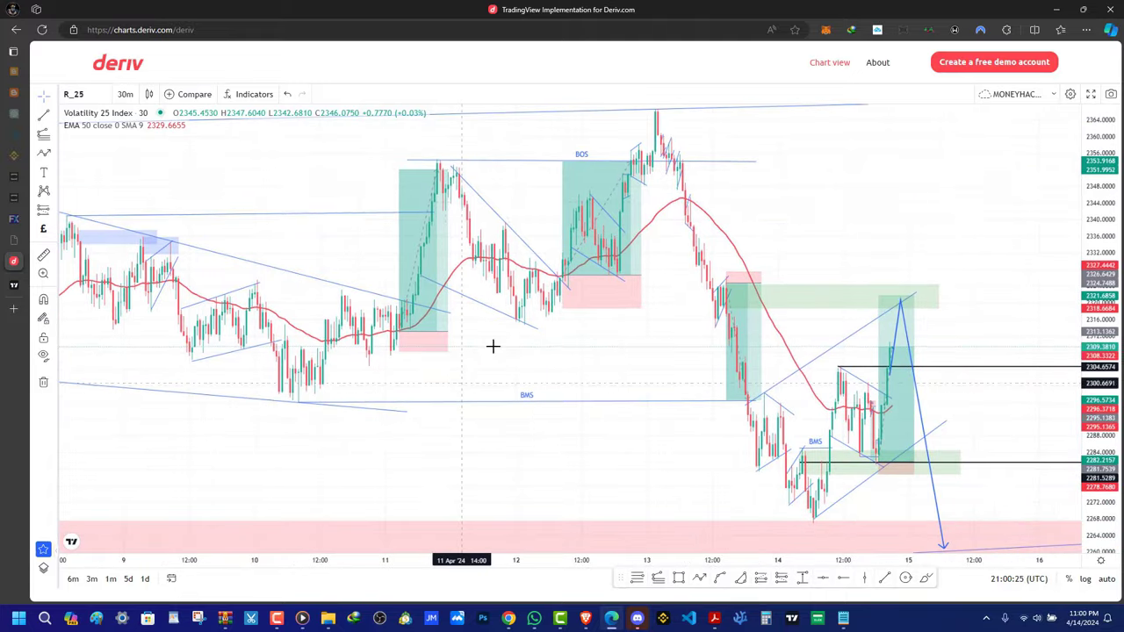
pyautogui.scroll(4, 556, 350)
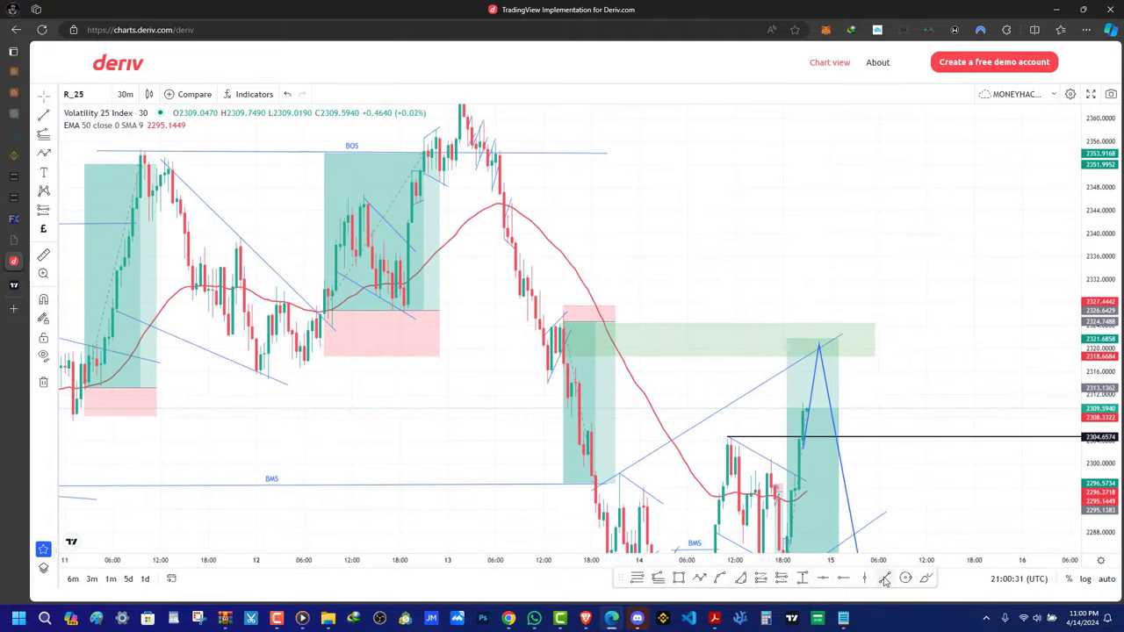
pyautogui.click(275, 375)
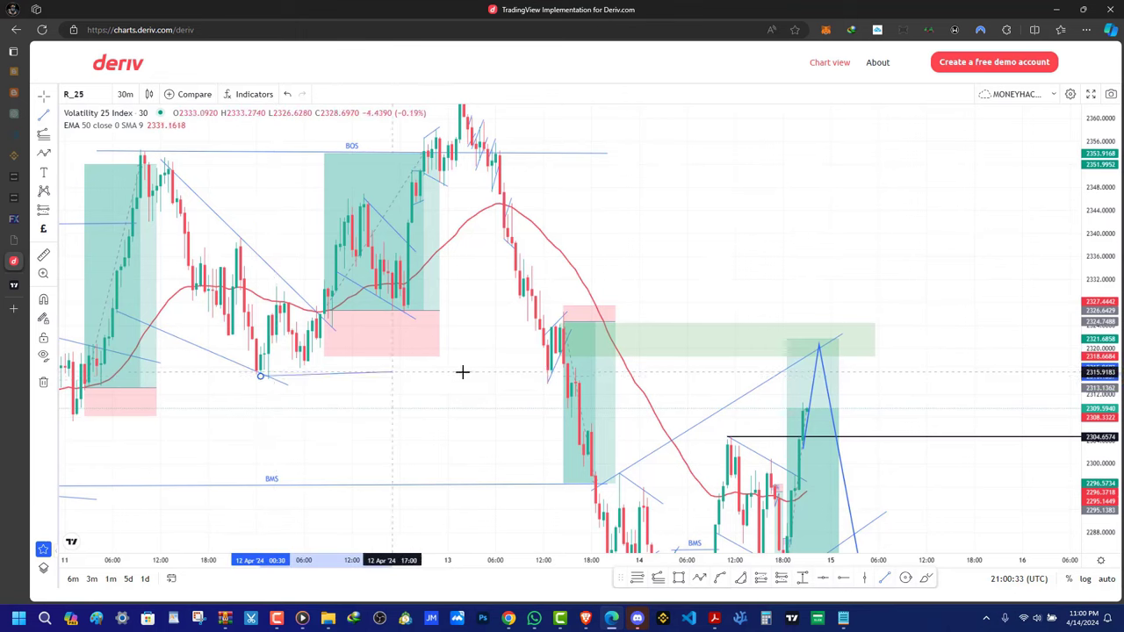
pyautogui.click(580, 378)
# Examine the 14 April setup and the earlier structure back to the 7 April zones, including the 10 April low and its BMS line
pyautogui.moveTo(452, 409); pyautogui.dragTo(226, 236)
pyautogui.scroll(3, 394, 336)
pyautogui.moveTo(599, 202); pyautogui.dragTo(799, 269)
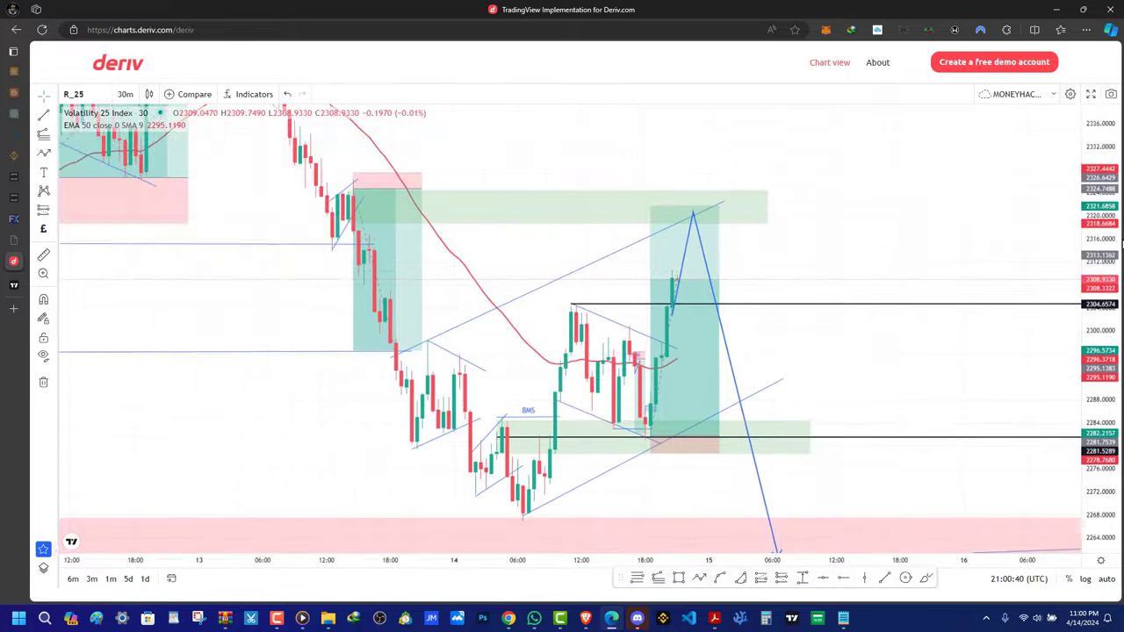
pyautogui.moveTo(1110, 241); pyautogui.dragTo(1104, 307)
pyautogui.scroll(-3, 376, 360)
pyautogui.moveTo(232, 313); pyautogui.dragTo(717, 449)
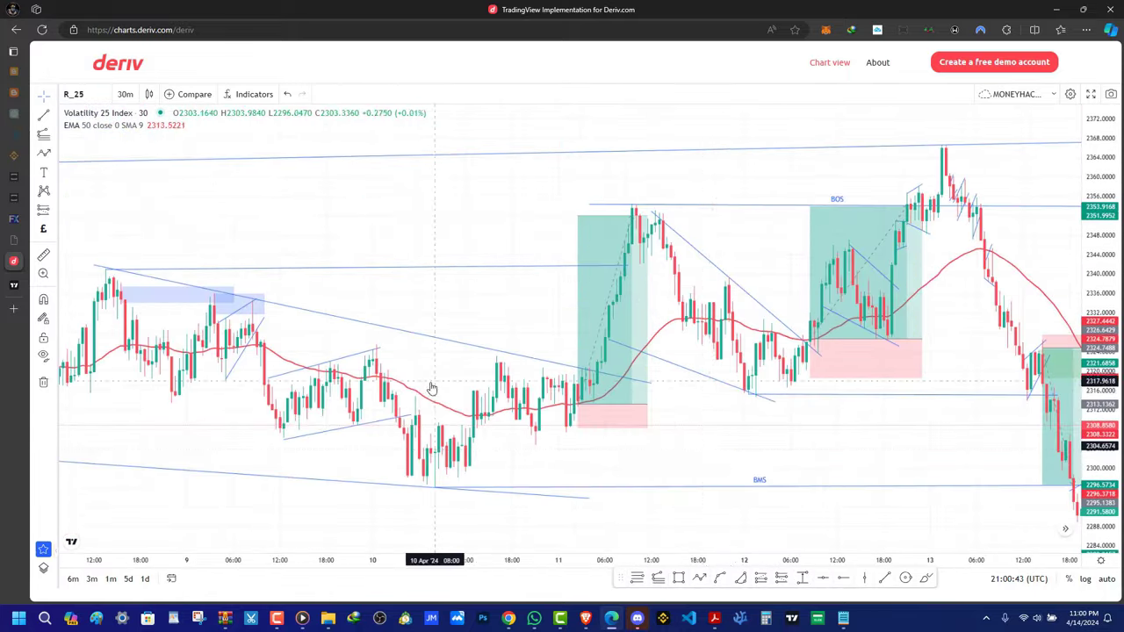
pyautogui.scroll(-4, 431, 388)
pyautogui.moveTo(1097, 461); pyautogui.dragTo(1097, 342)
pyautogui.moveTo(437, 477); pyautogui.dragTo(784, 387)
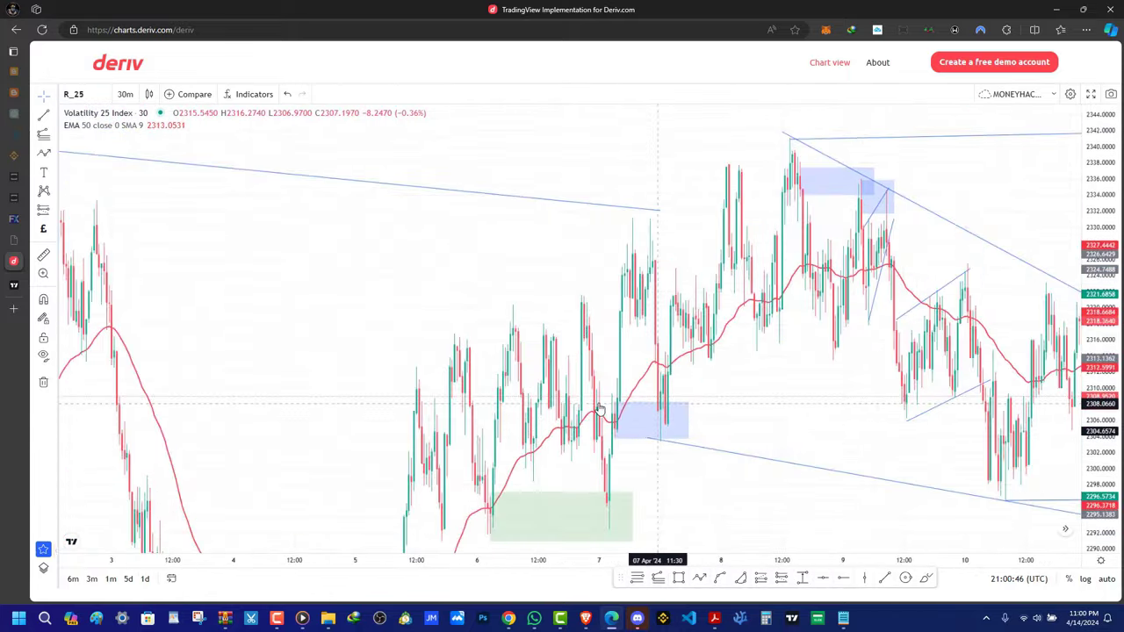
pyautogui.scroll(2, 600, 410)
pyautogui.moveTo(698, 367); pyautogui.dragTo(473, 376)
pyautogui.scroll(3, 503, 199)
pyautogui.hscroll(10, 559, 255)
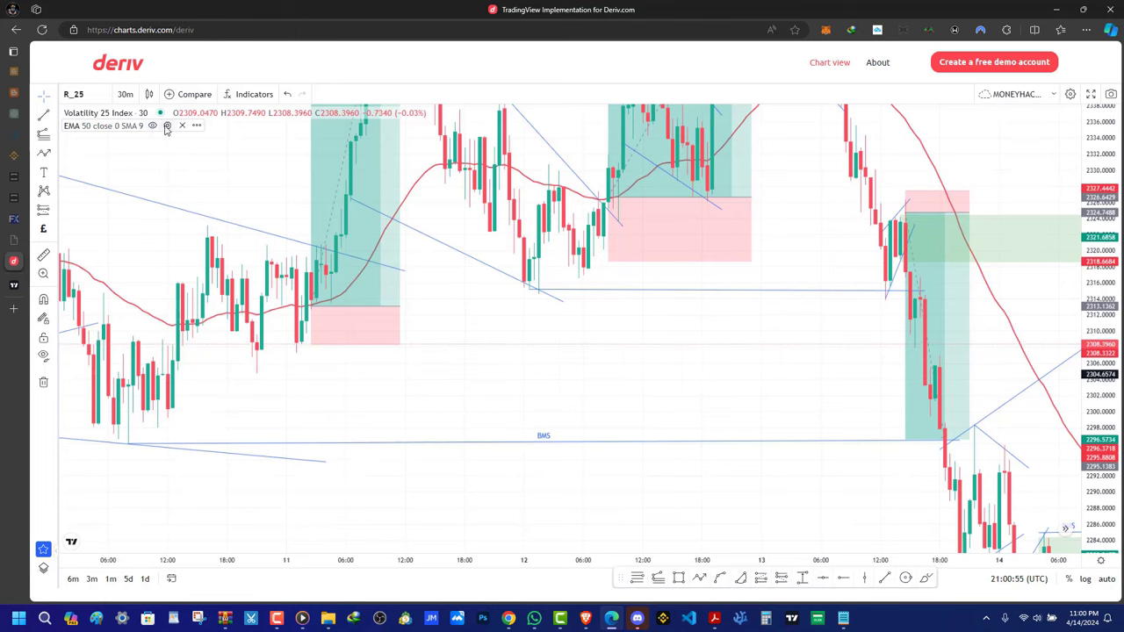
# Review the EMA indicator's input settings and close them
pyautogui.click(167, 126)
pyautogui.click(498, 255)
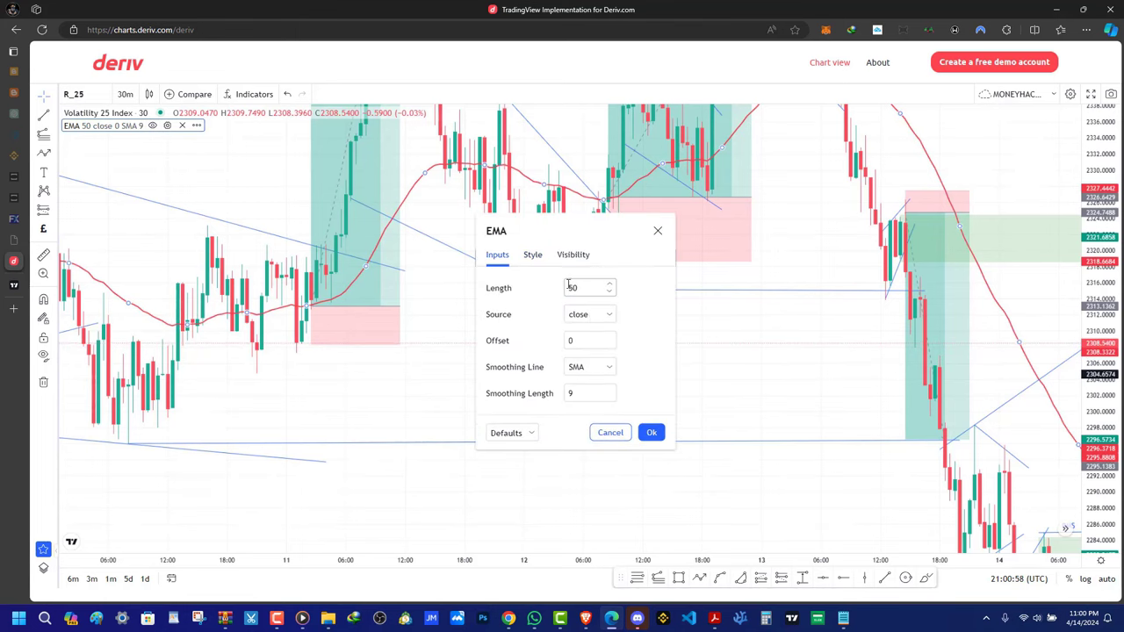
pyautogui.click(654, 431)
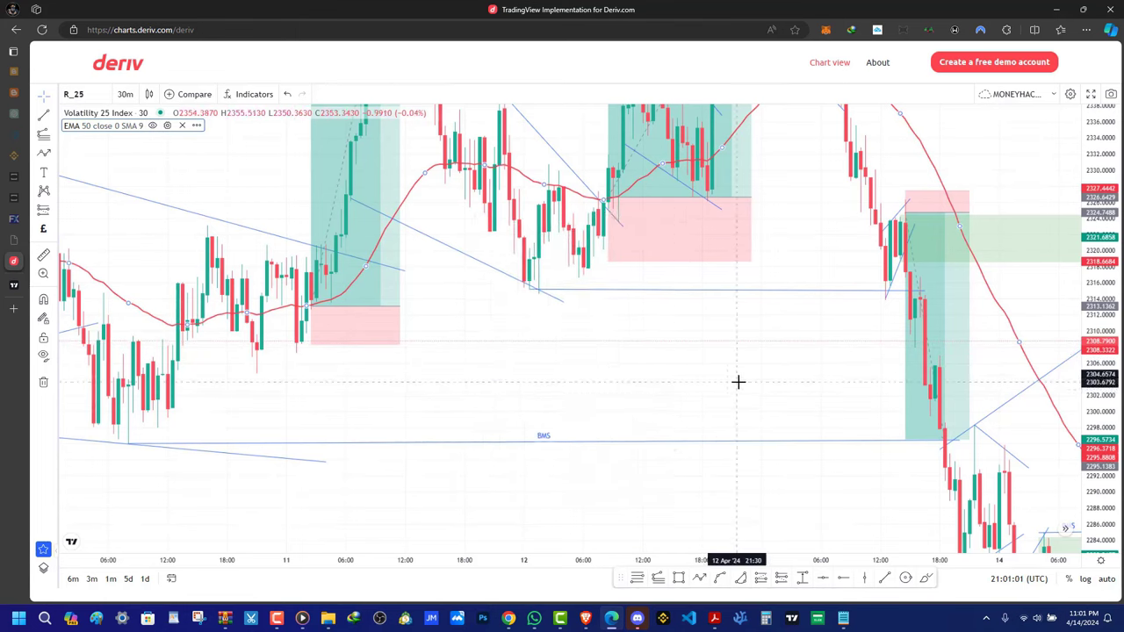
# Return to the 14 April buy setup and its projection, and examine the move from the range low on the 5-minute timeframe
pyautogui.hscroll(10, 737, 381)
pyautogui.moveTo(859, 312); pyautogui.dragTo(875, 343)
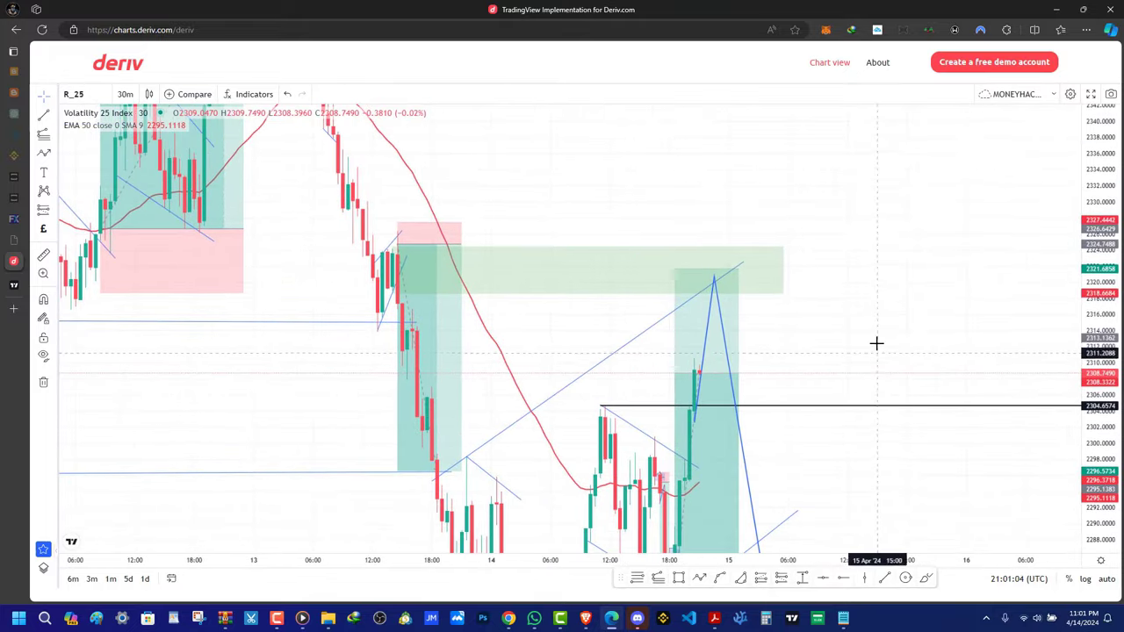
pyautogui.moveTo(1108, 322); pyautogui.dragTo(1102, 449)
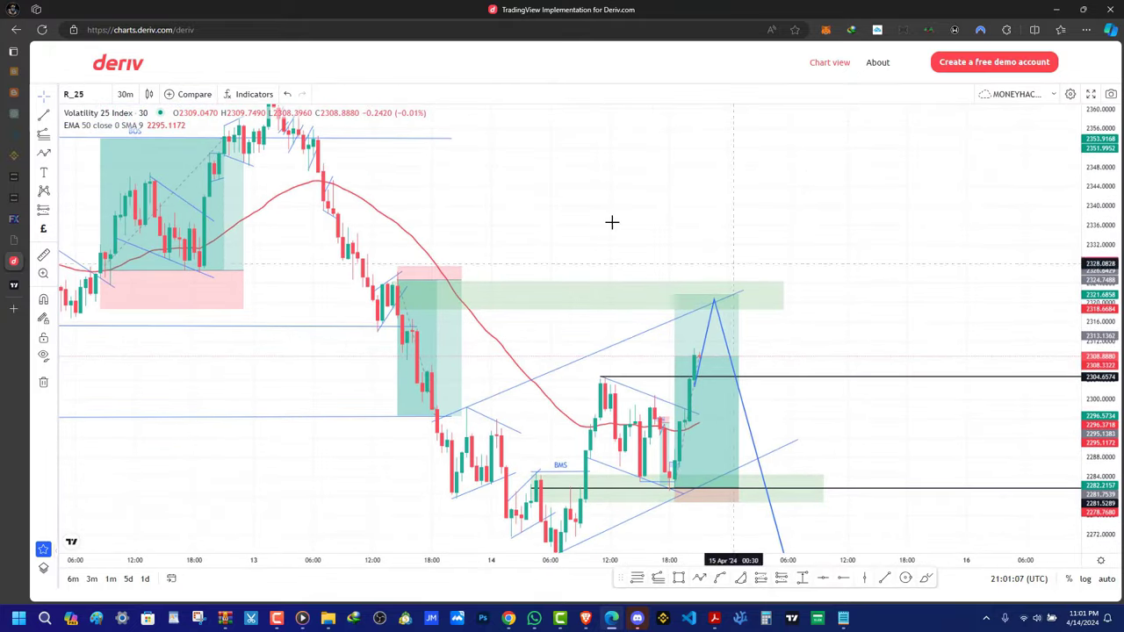
pyautogui.click(124, 94)
pyautogui.click(140, 186)
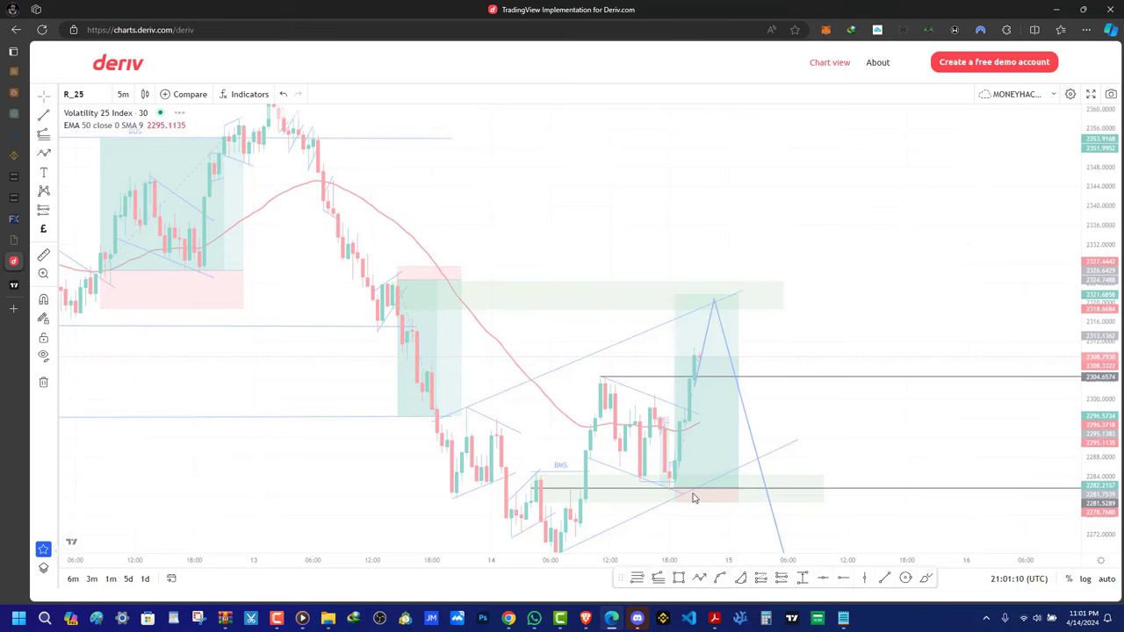
pyautogui.scroll(-8, 1032, 338)
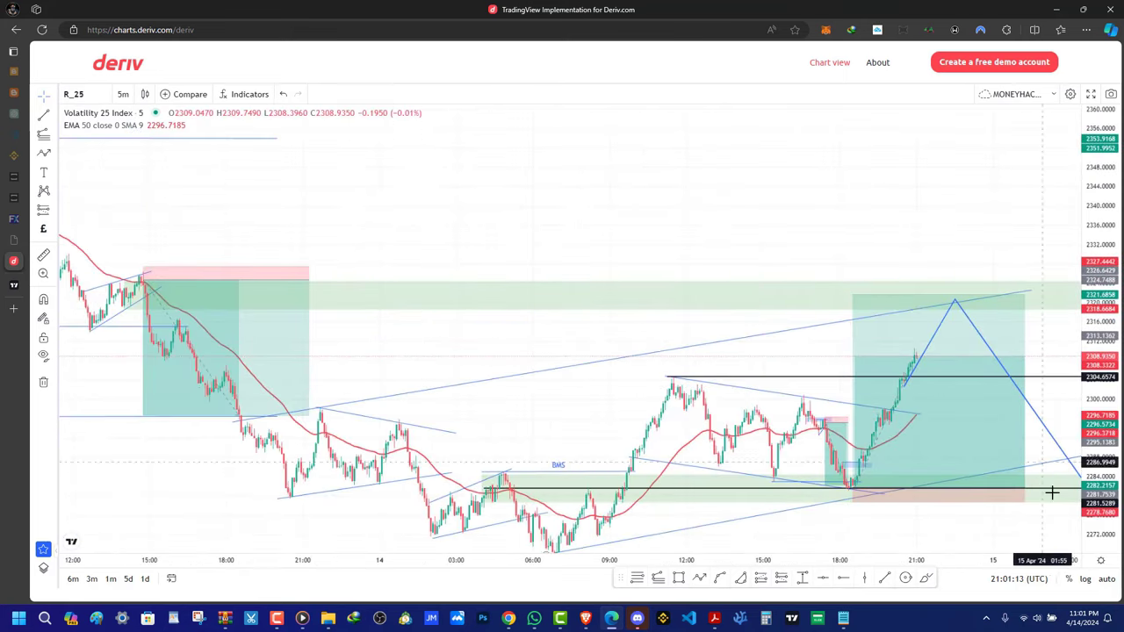
pyautogui.moveTo(1099, 492); pyautogui.dragTo(1098, 341)
pyautogui.scroll(4, 605, 440)
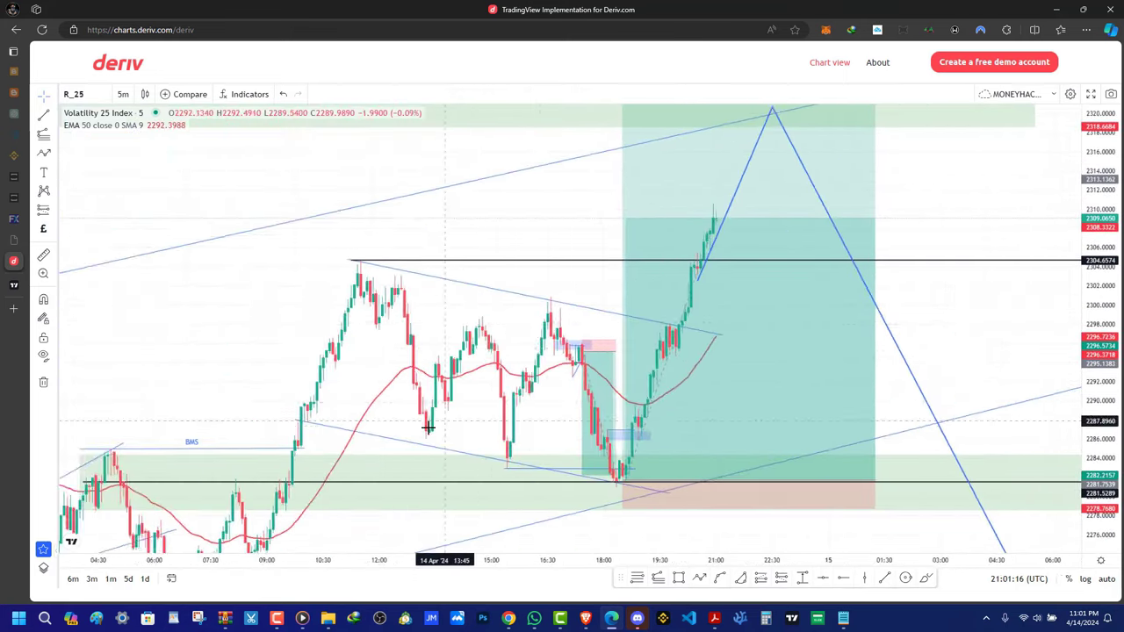
pyautogui.moveTo(350, 420); pyautogui.dragTo(482, 321)
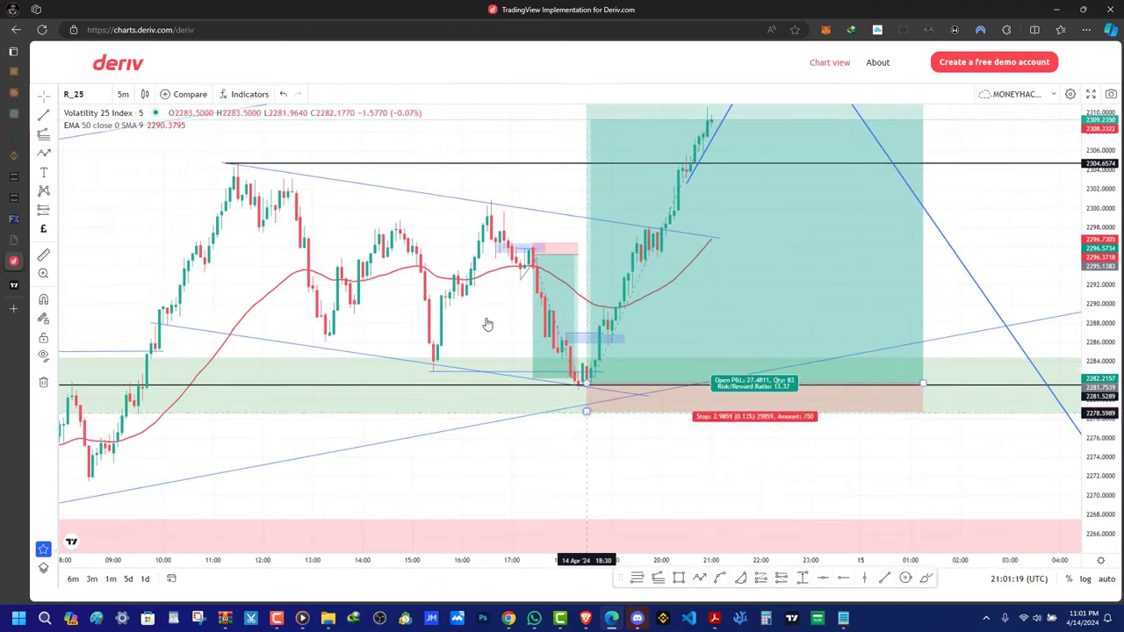
# Switch to the 1-minute timeframe and examine the 17:30 short and the 18:30 buy entry around the blue zone on 14 April
pyautogui.click(123, 94)
pyautogui.click(136, 132)
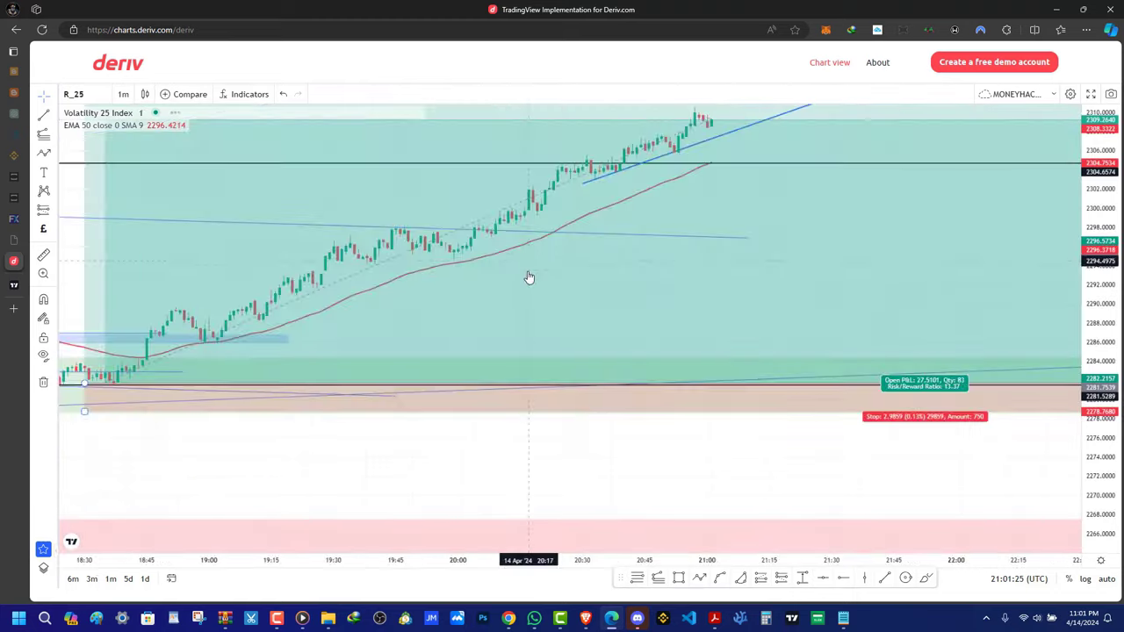
pyautogui.scroll(-5, 532, 279)
pyautogui.moveTo(1101, 532); pyautogui.dragTo(1100, 383)
pyautogui.scroll(6, 456, 396)
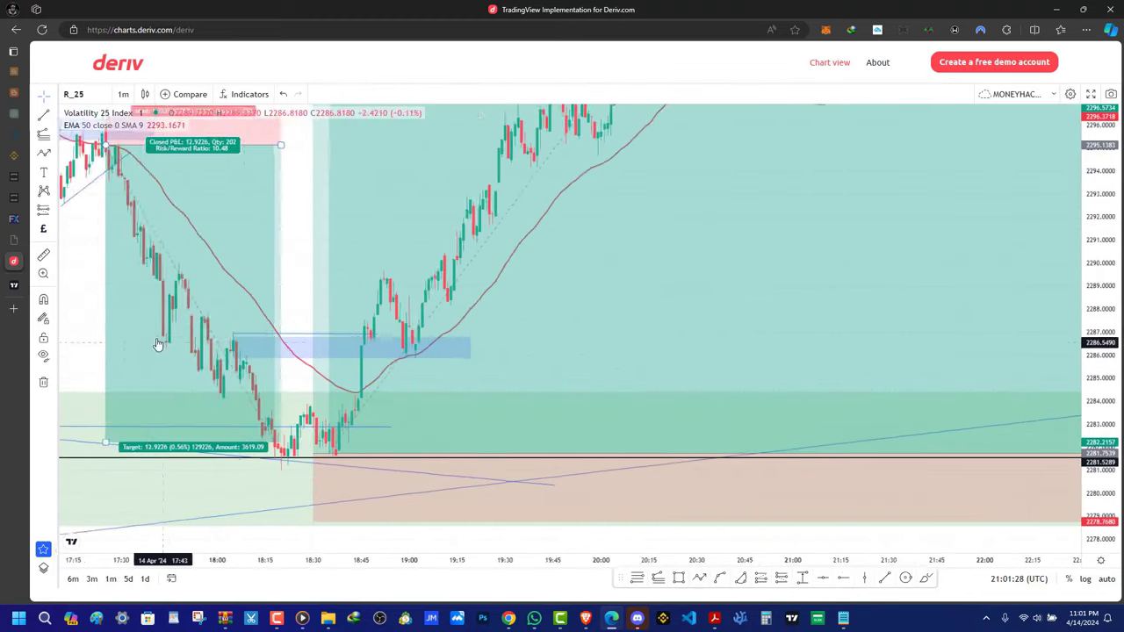
pyautogui.moveTo(225, 281); pyautogui.dragTo(678, 308)
pyautogui.scroll(1, 613, 392)
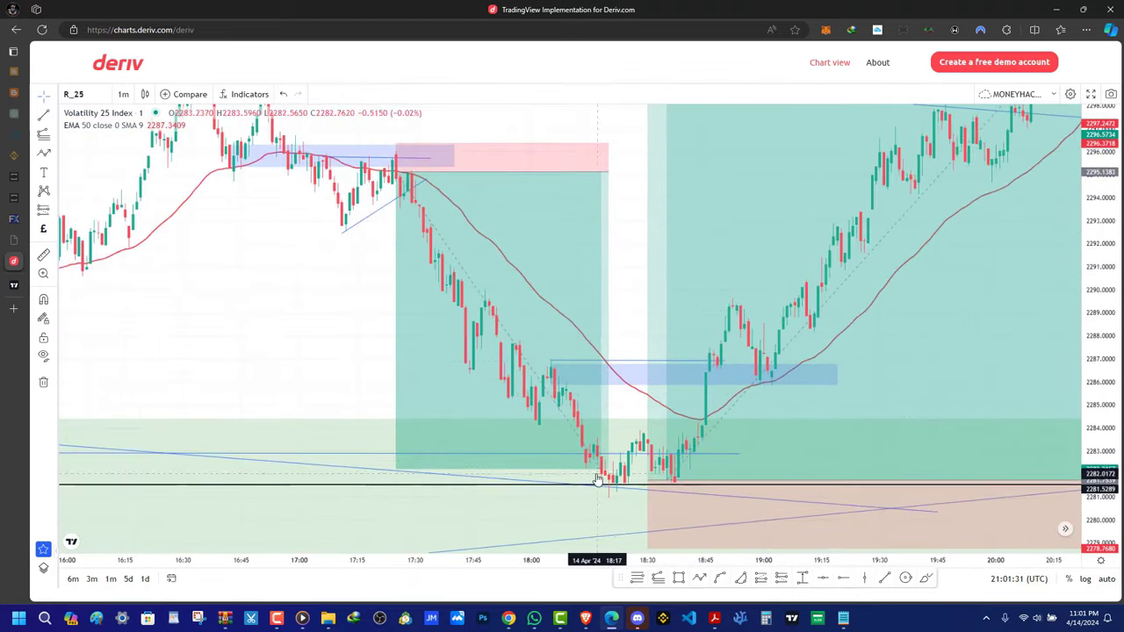
pyautogui.scroll(1, 609, 387)
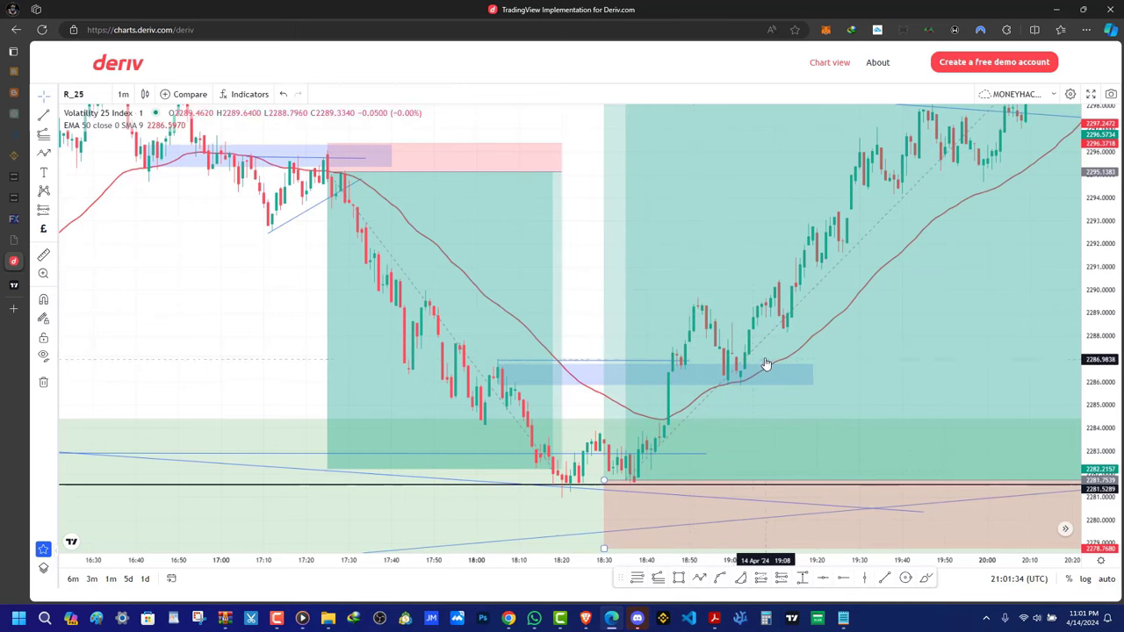
pyautogui.moveTo(591, 277); pyautogui.dragTo(314, 275)
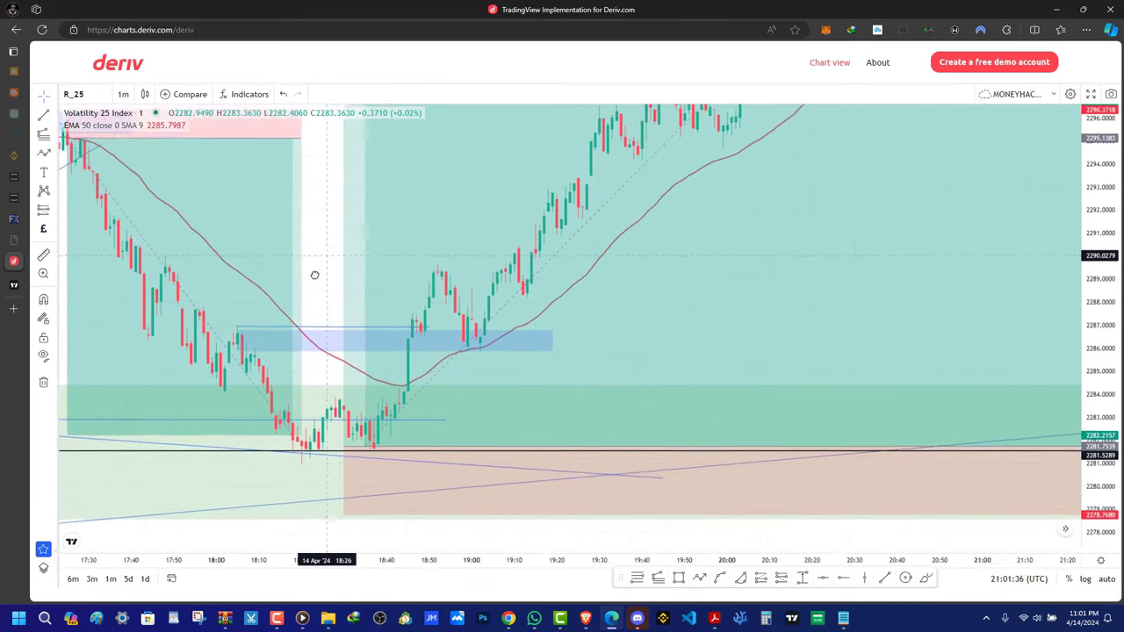
# Move the long position's entry to 2285.93 at about 19:00 with its stop at 2284.26, and shorten it to end at about 21:00
pyautogui.scroll(-3, 517, 313)
pyautogui.moveTo(532, 474)
pyautogui.mouseDown()
pyautogui.moveTo(647, 364)
pyautogui.moveTo(623, 369)
pyautogui.moveTo(604, 395)
pyautogui.moveTo(509, 314)
pyautogui.mouseUp()
pyautogui.moveTo(523, 446)
pyautogui.mouseDown()
pyautogui.moveTo(519, 318)
pyautogui.moveTo(435, 477)
pyautogui.mouseUp()
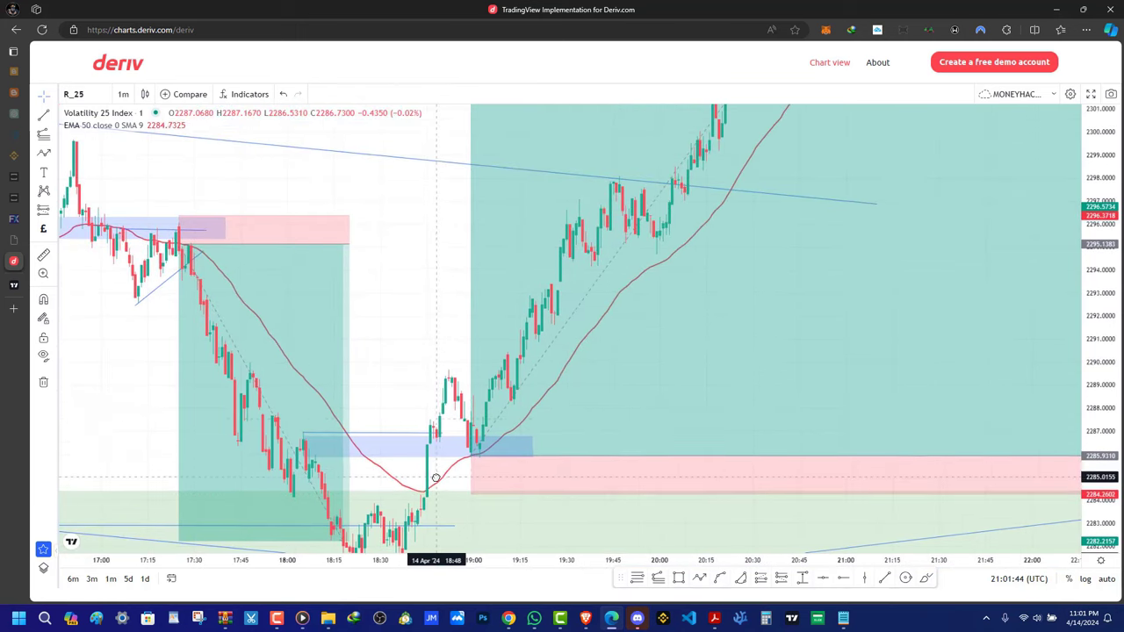
pyautogui.scroll(-4, 632, 357)
pyautogui.moveTo(640, 315); pyautogui.dragTo(29, 227)
pyautogui.scroll(1, 241, 247)
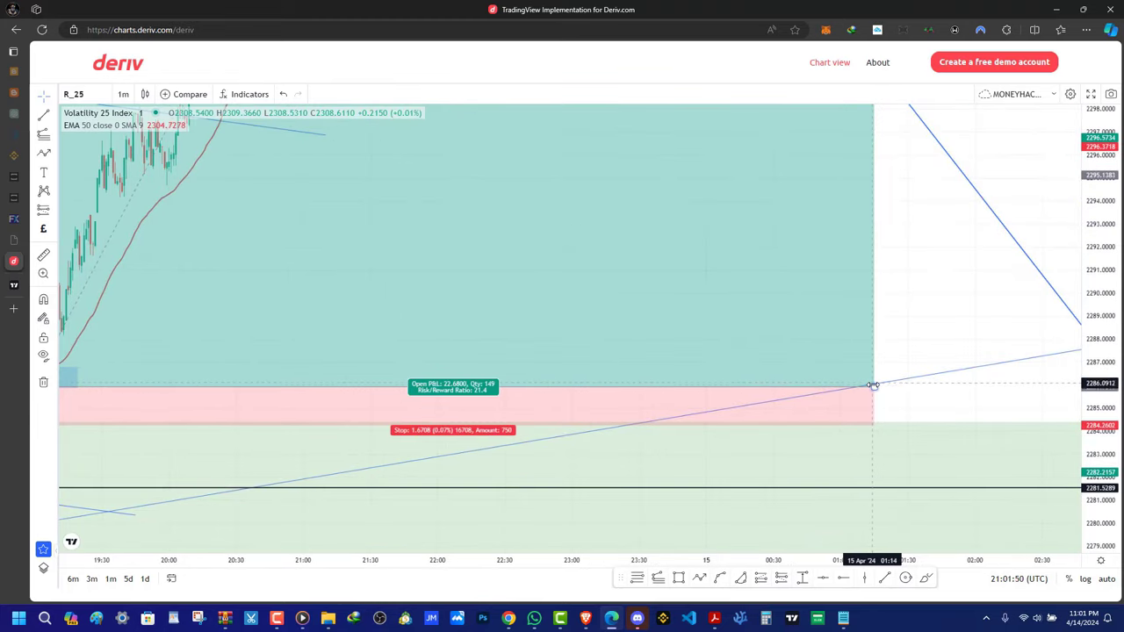
pyautogui.moveTo(872, 385); pyautogui.dragTo(307, 386)
# Label the short trend line above the blue zone, from 18:05 to 18:50 on 14 April, with the text "choch"
pyautogui.moveTo(465, 343); pyautogui.dragTo(937, 338)
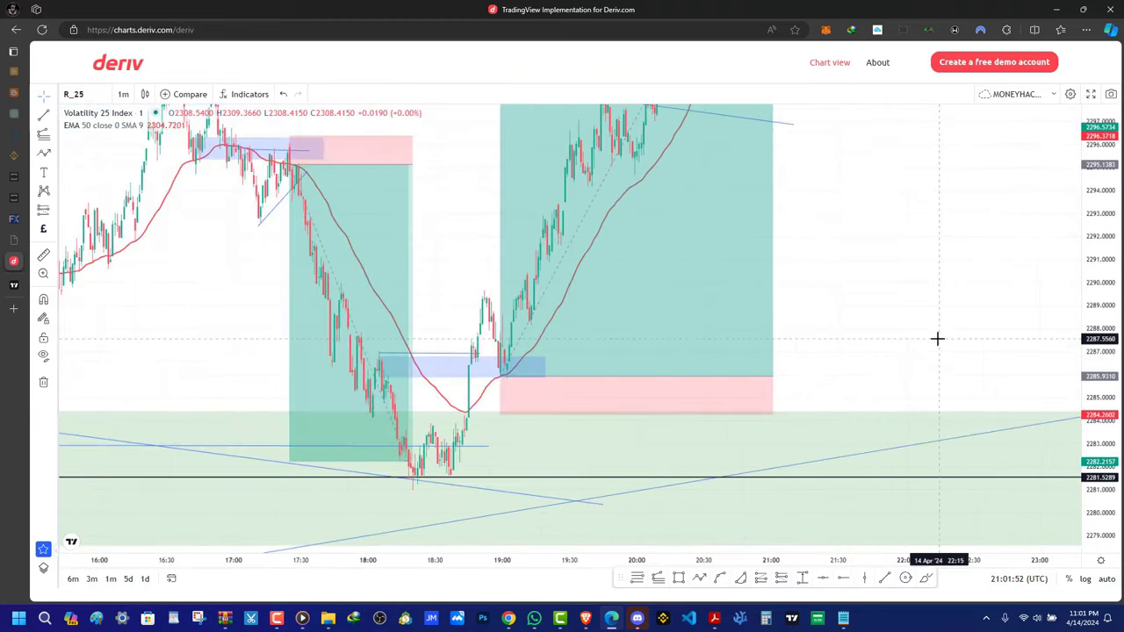
pyautogui.scroll(1, 400, 315)
pyautogui.moveTo(387, 304); pyautogui.dragTo(565, 288)
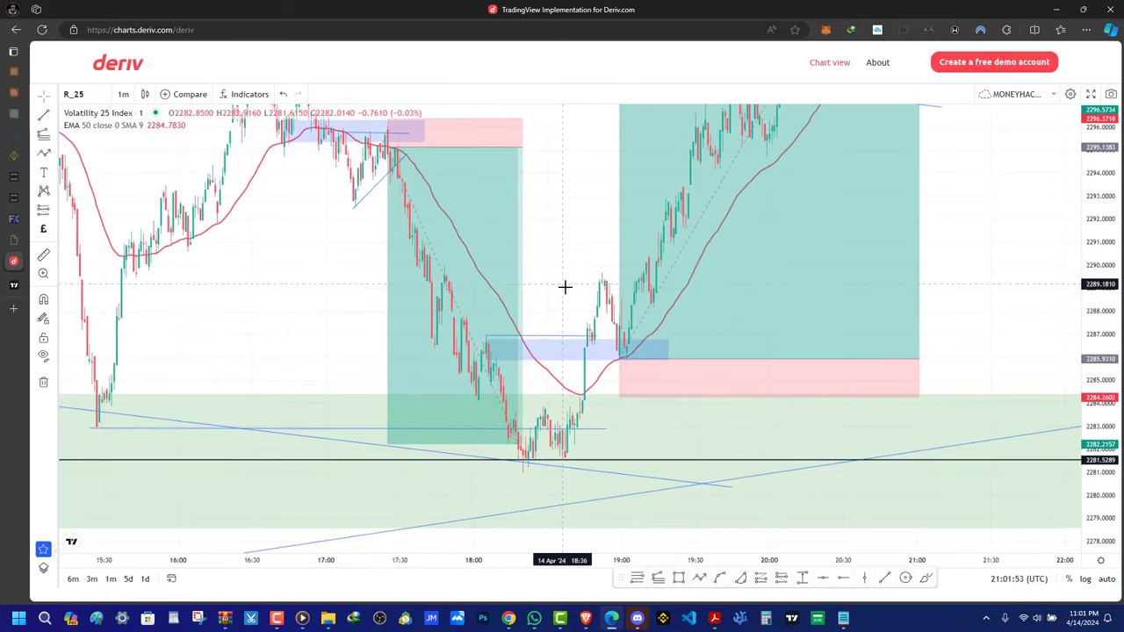
pyautogui.click(555, 342)
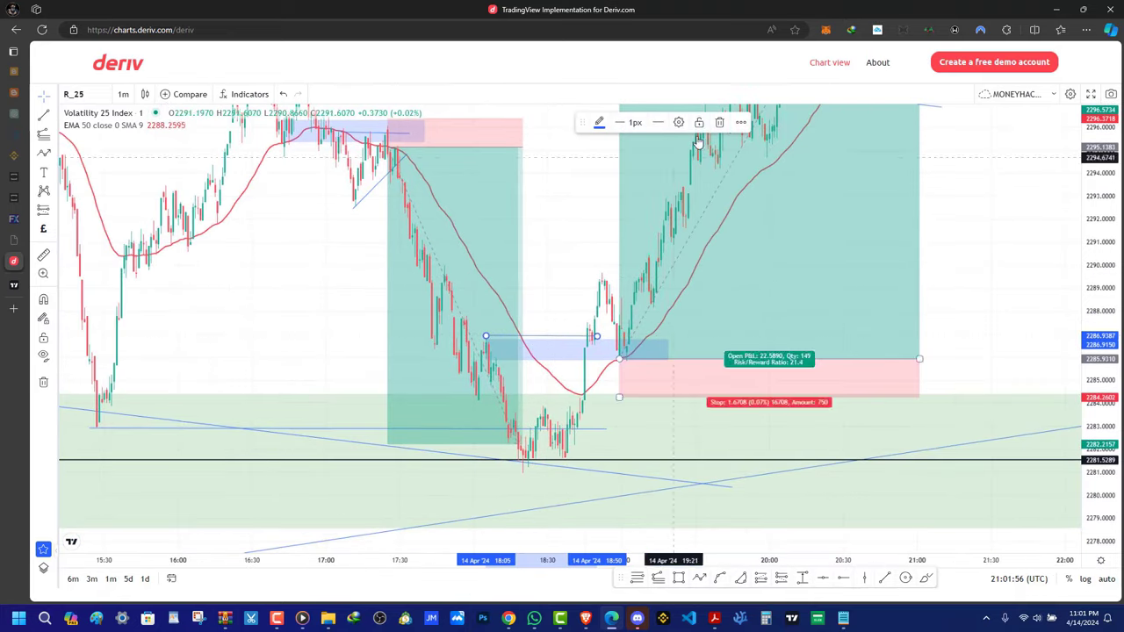
pyautogui.doubleClick(583, 341)
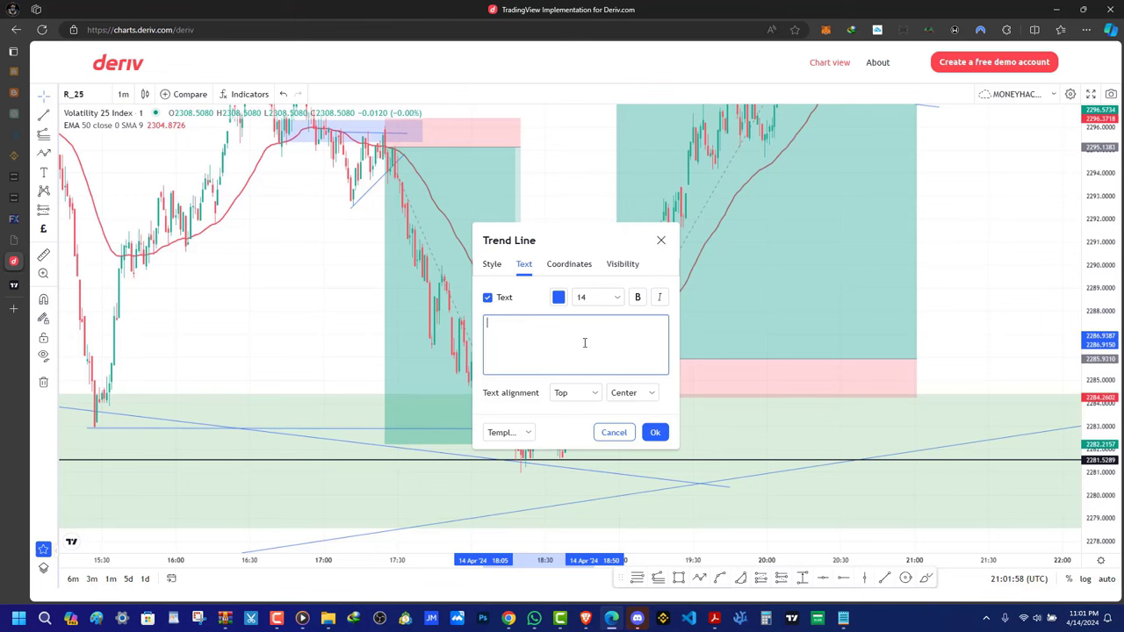
pyautogui.press('BackSpace')
pyautogui.write('cho')
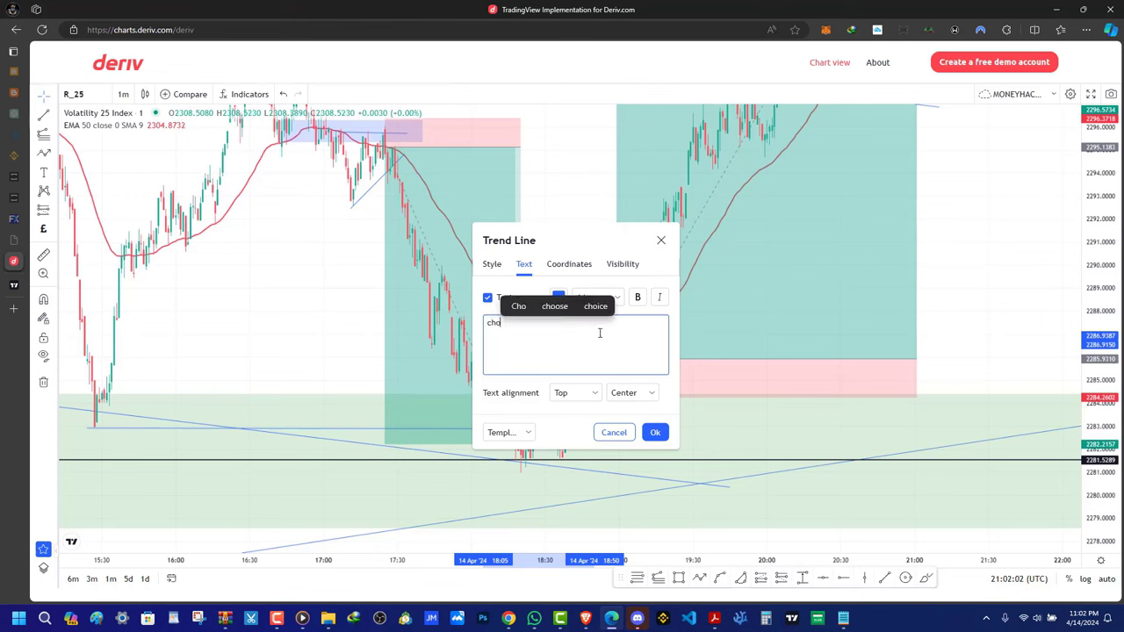
pyautogui.write('ch')
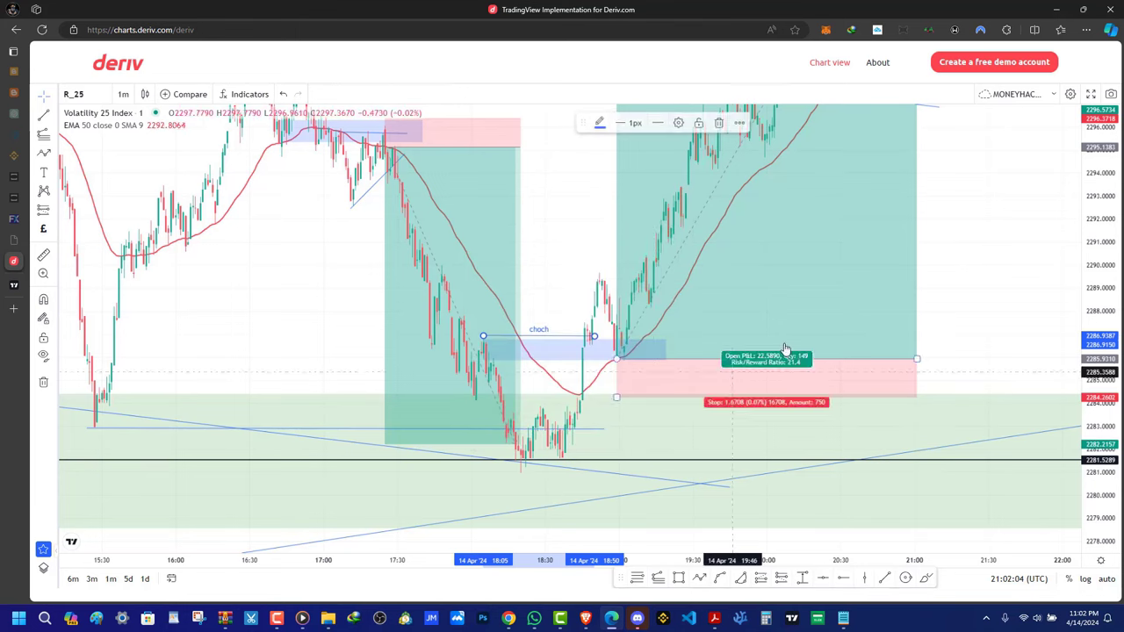
pyautogui.click(655, 432)
# Examine the 1-minute rise from the long entry towards the green target zone, and the earlier structure around the 17:30 short
pyautogui.scroll(2, 935, 256)
pyautogui.moveTo(942, 213); pyautogui.dragTo(869, 501)
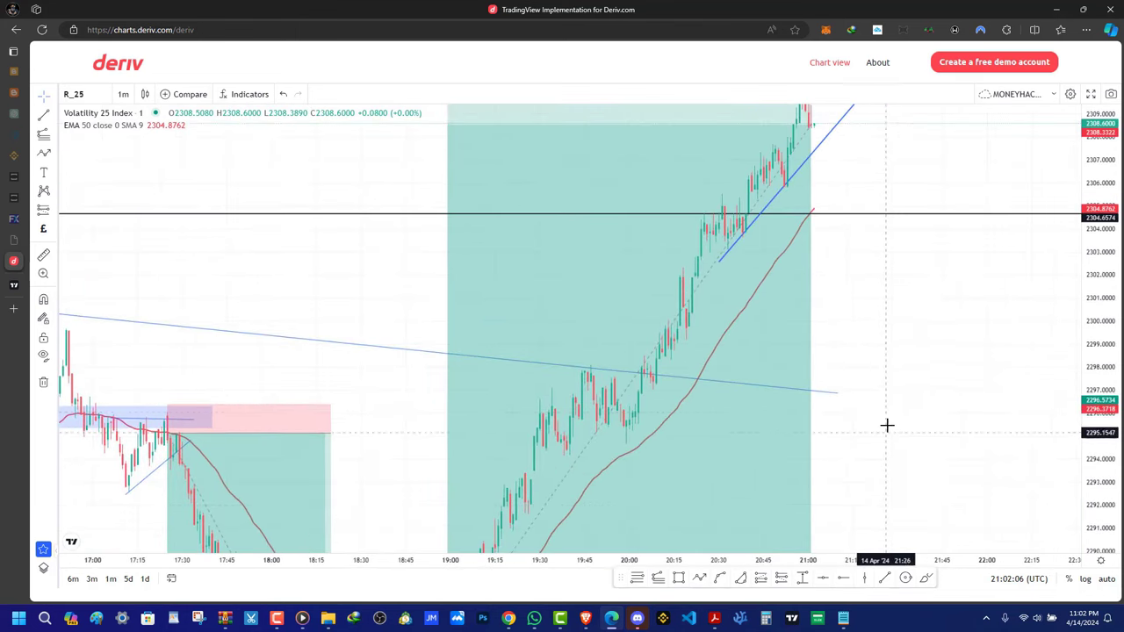
pyautogui.scroll(-4, 1072, 168)
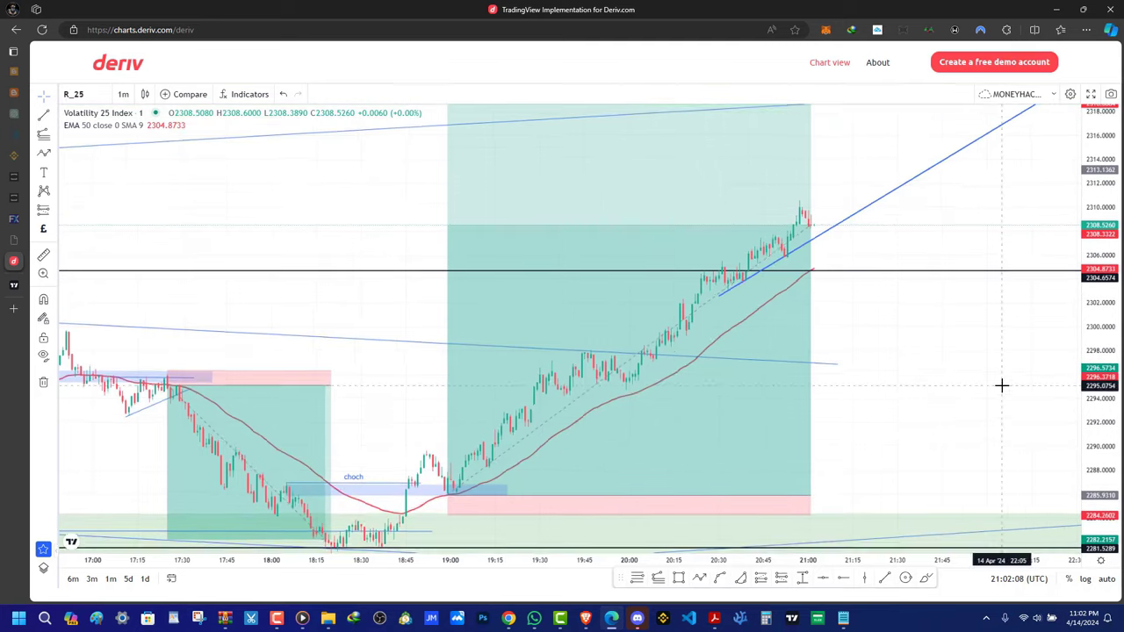
pyautogui.scroll(2, 982, 371)
pyautogui.scroll(3, 853, 324)
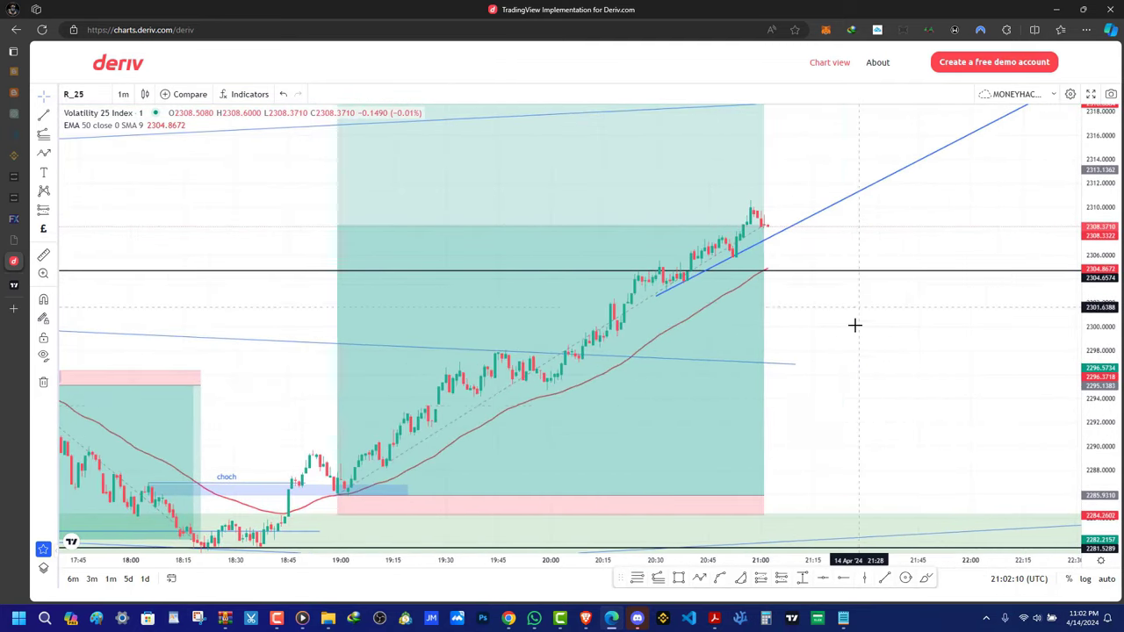
pyautogui.scroll(-2, 886, 451)
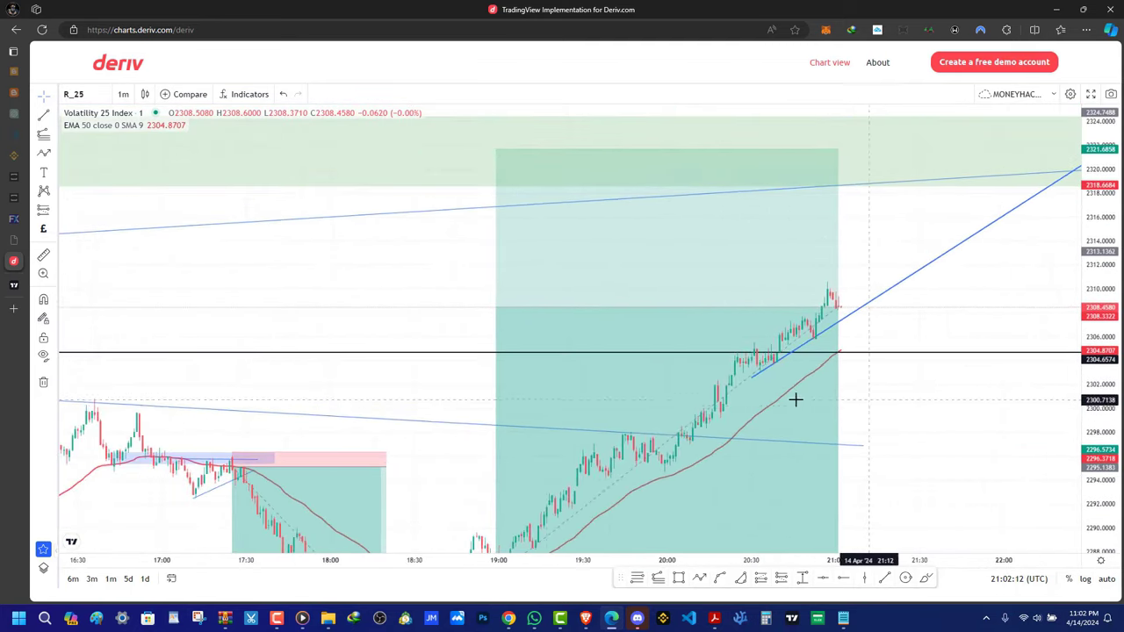
pyautogui.moveTo(399, 383); pyautogui.dragTo(804, 243)
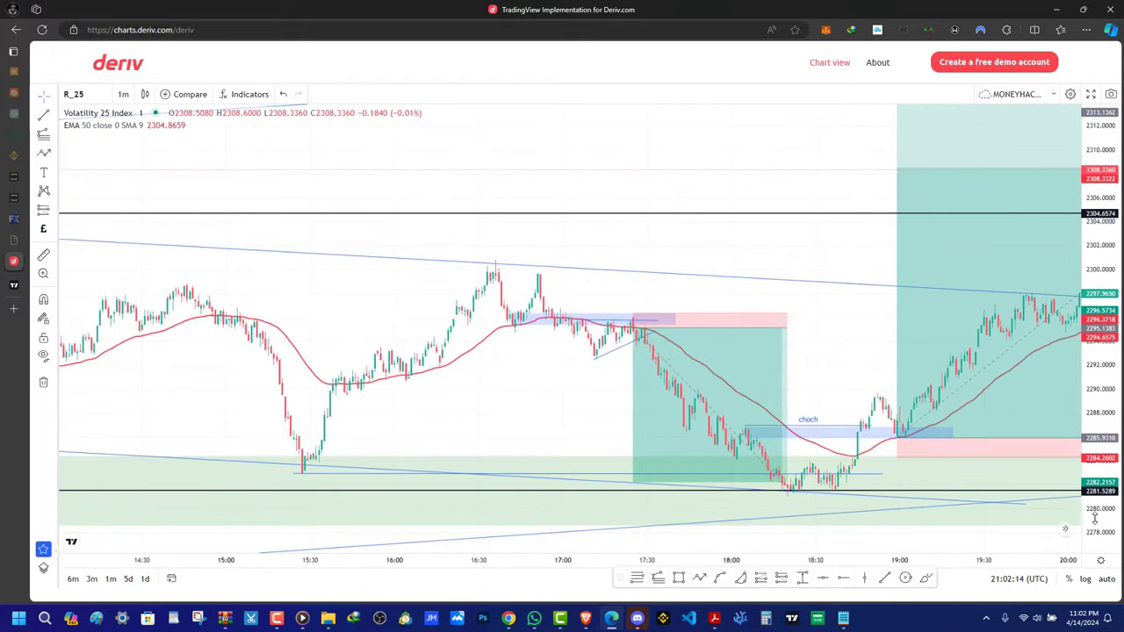
pyautogui.moveTo(1094, 519); pyautogui.dragTo(1080, 345)
pyautogui.scroll(1, 577, 376)
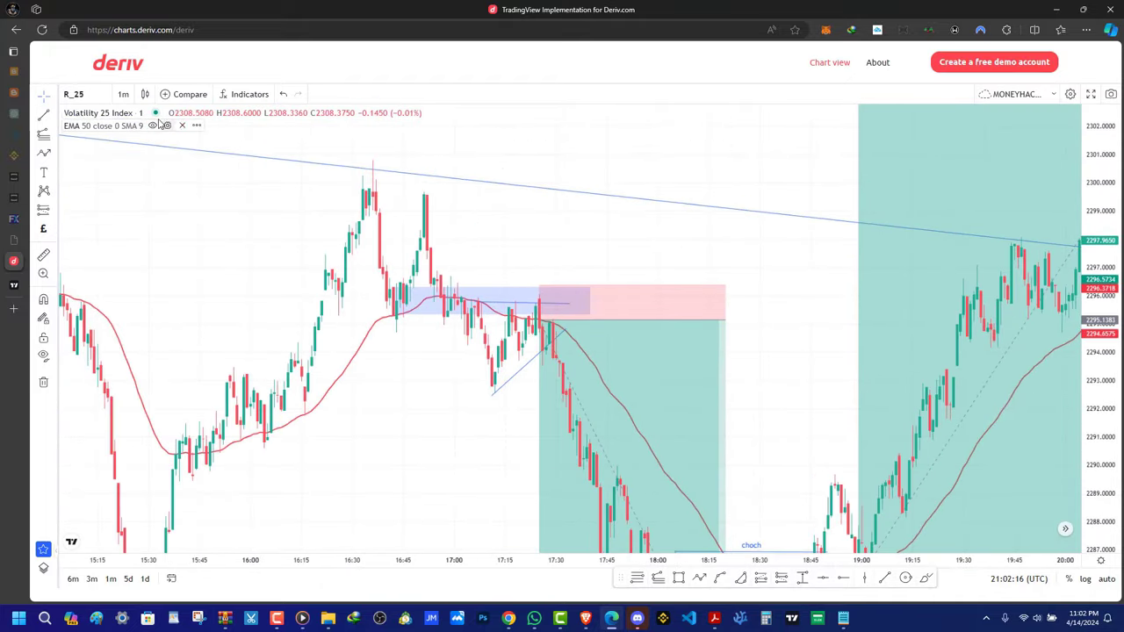
# Switch to the 1-hour timeframe, reset the price scale, and examine the wider structure from late March to the projected drop
pyautogui.click(124, 95)
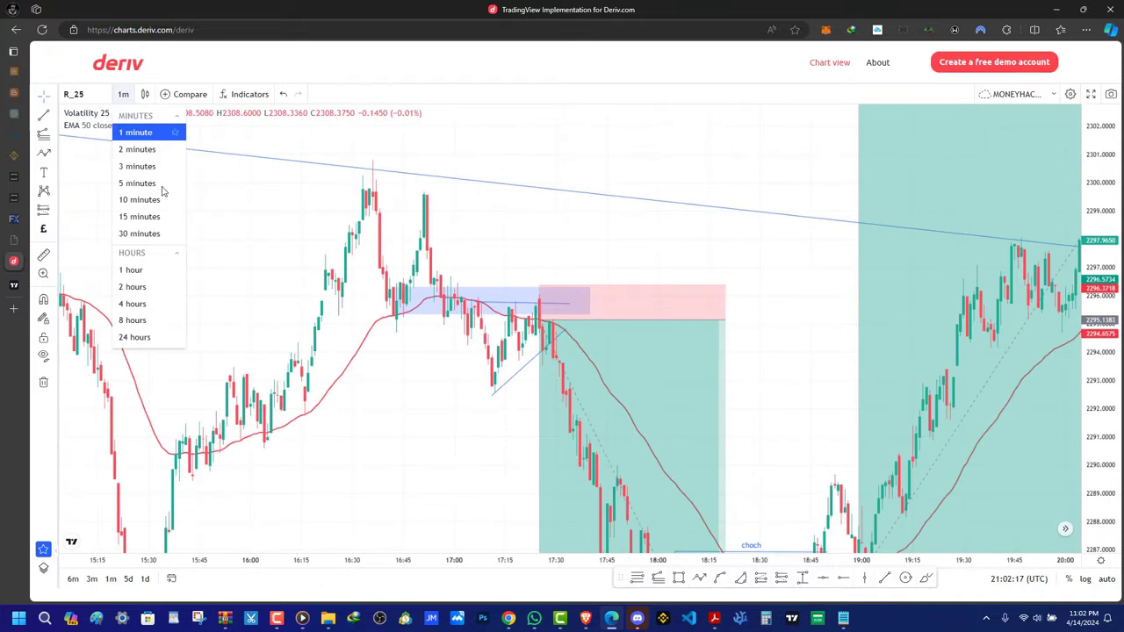
pyautogui.click(151, 272)
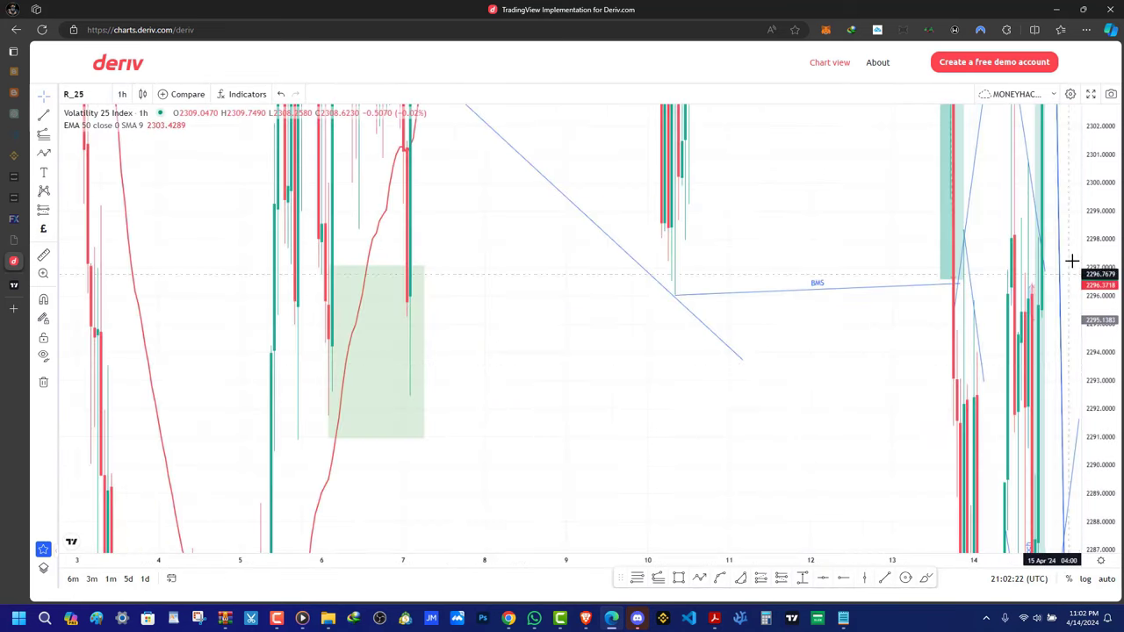
pyautogui.doubleClick(1097, 236)
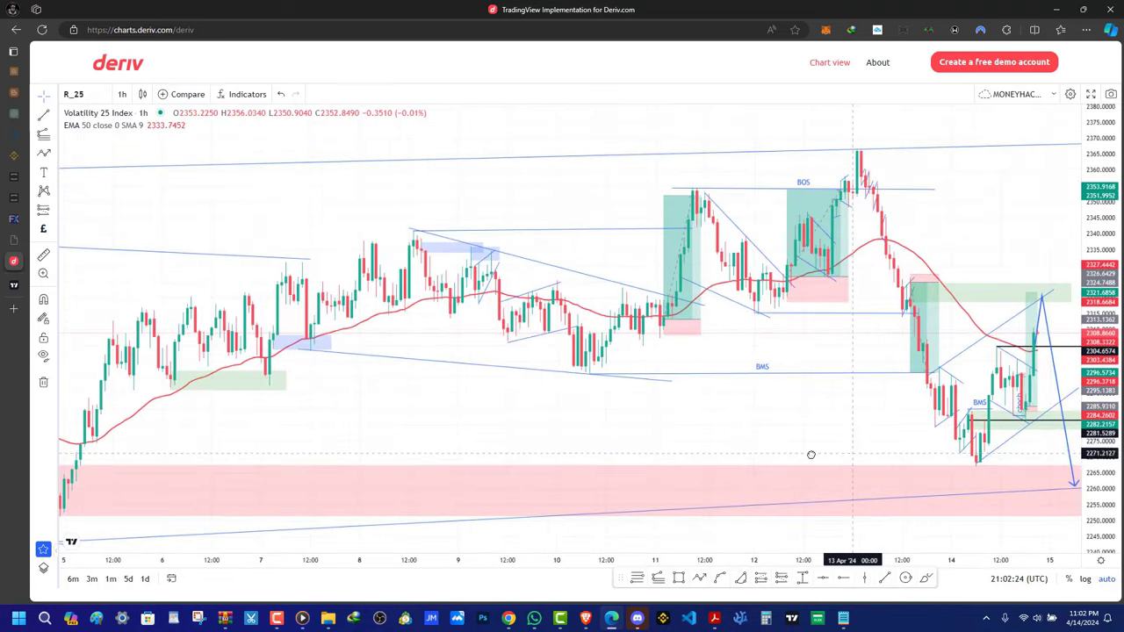
pyautogui.moveTo(812, 454); pyautogui.dragTo(610, 439)
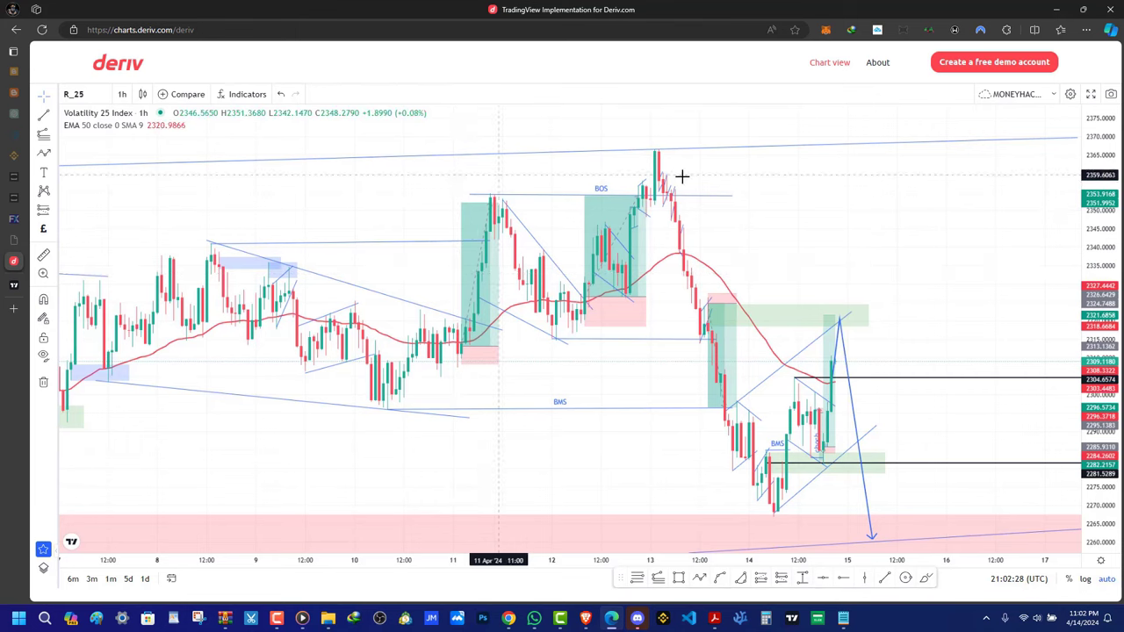
pyautogui.scroll(-6, 807, 226)
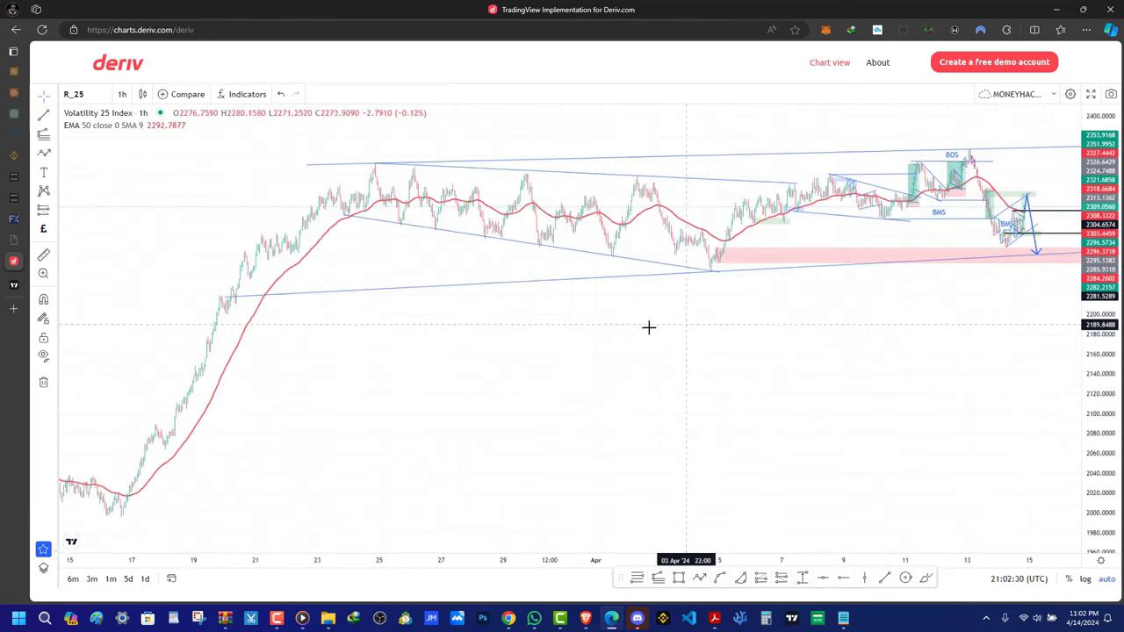
pyautogui.moveTo(647, 328); pyautogui.dragTo(894, 340)
pyautogui.moveTo(1111, 406); pyautogui.dragTo(1093, 182)
pyautogui.moveTo(1015, 307); pyautogui.dragTo(702, 529)
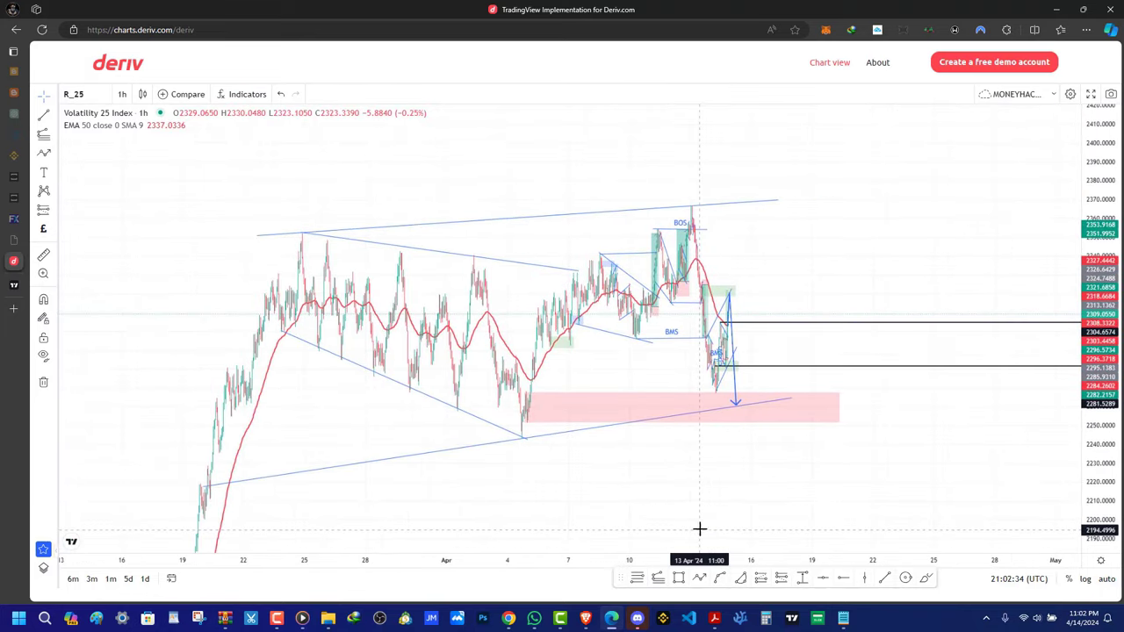
pyautogui.scroll(2, 764, 507)
pyautogui.hscroll(3, 747, 494)
pyautogui.scroll(5, 693, 429)
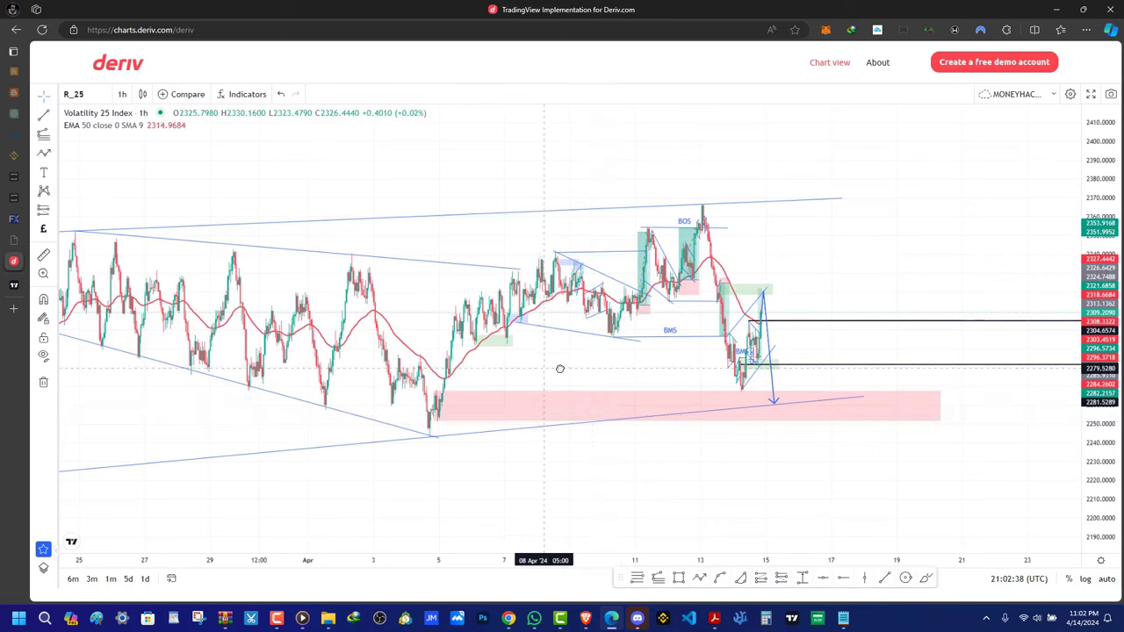
pyautogui.moveTo(559, 369); pyautogui.dragTo(621, 367)
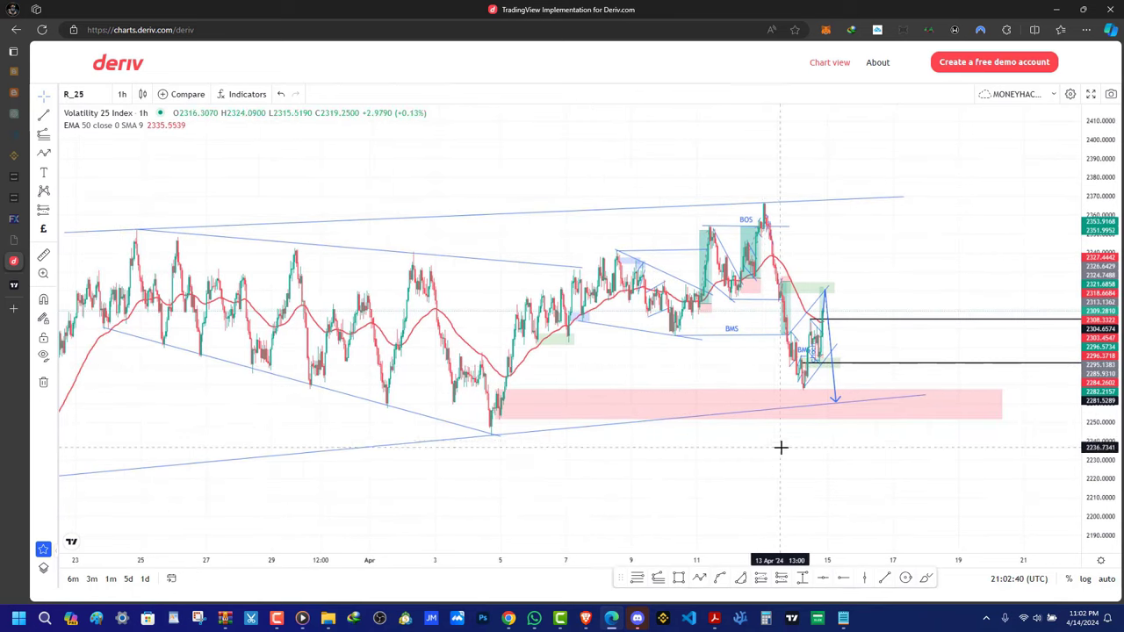
# Draw a rising zigzag path from the projected low in the red zone near 2260 up to about 2425
pyautogui.scroll(-2, 890, 464)
pyautogui.moveTo(891, 465); pyautogui.dragTo(775, 483)
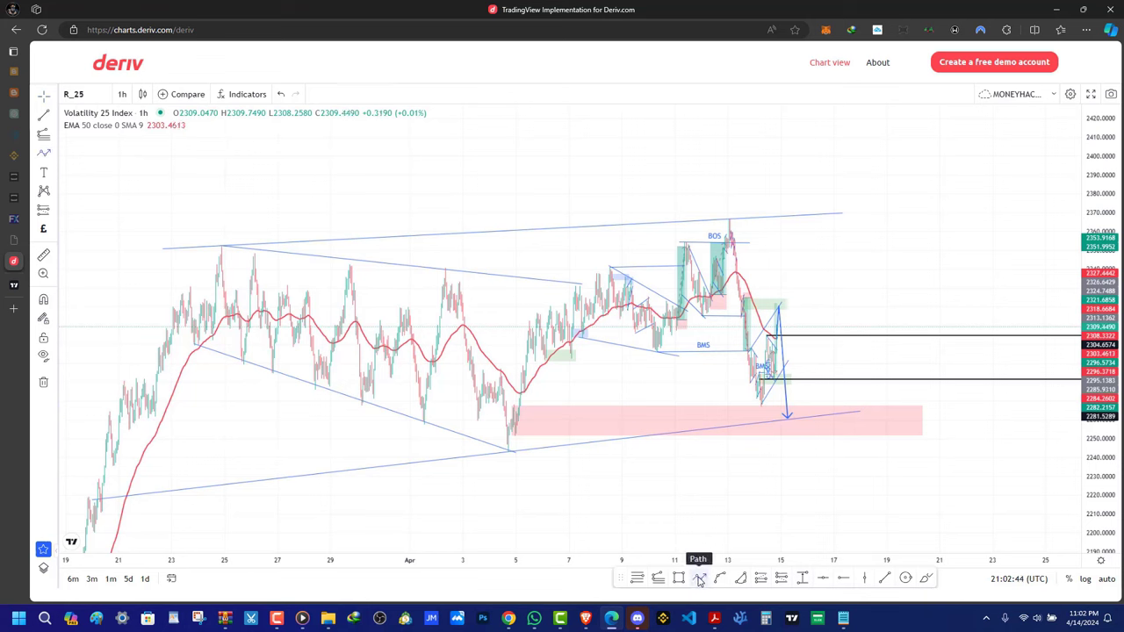
pyautogui.click(790, 419)
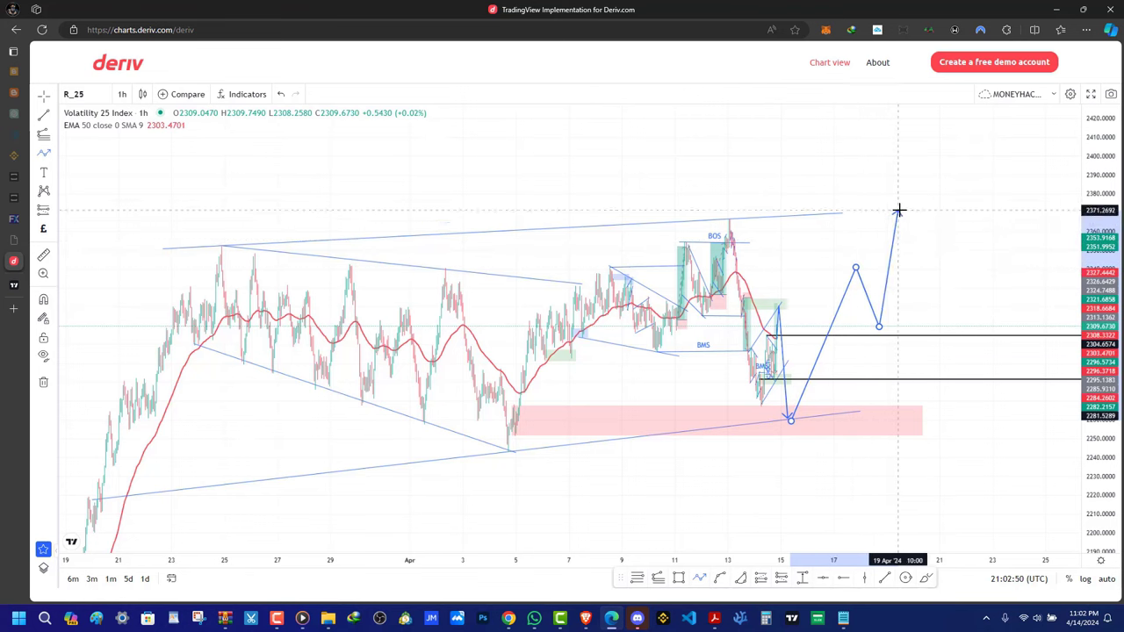
pyautogui.click(920, 281)
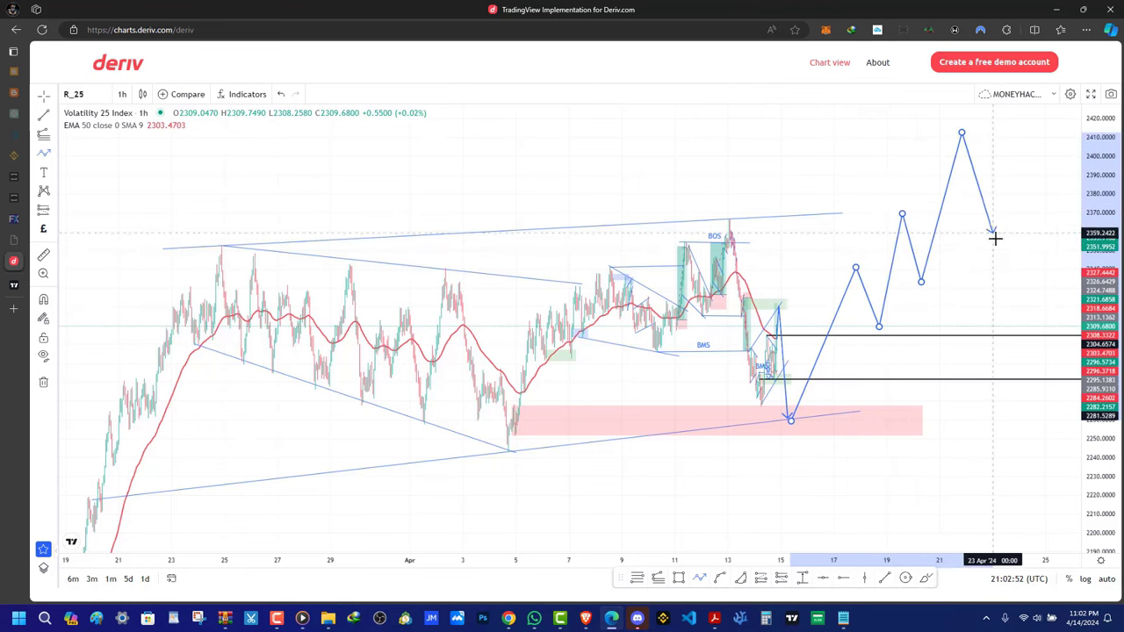
pyautogui.scroll(-2, 1002, 154)
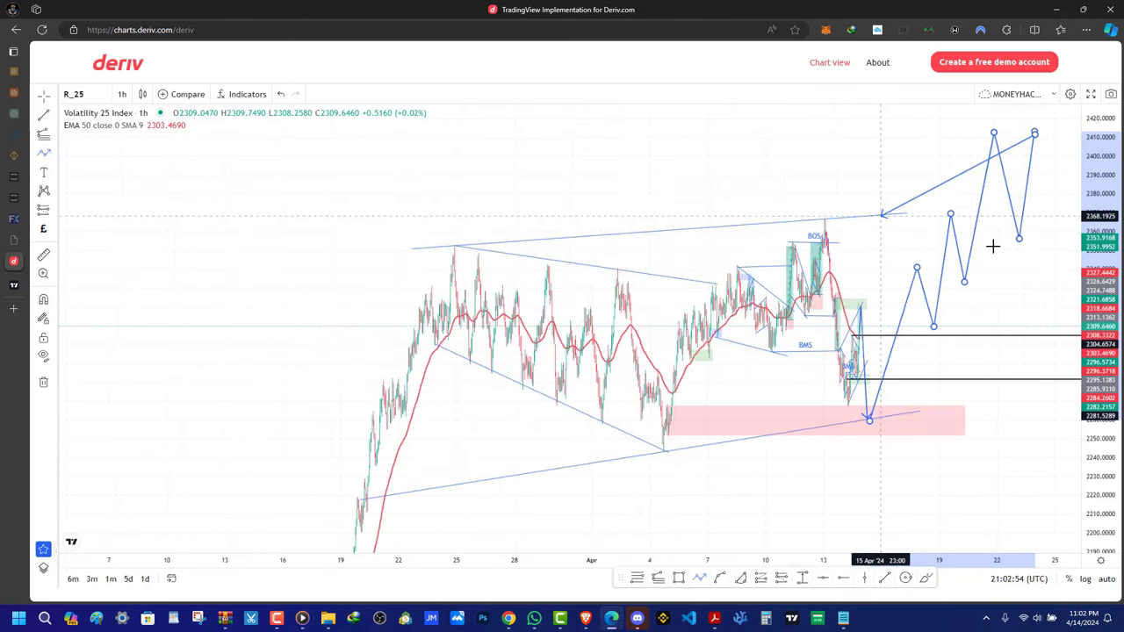
pyautogui.doubleClick(1061, 112)
pyautogui.moveTo(1010, 278)
pyautogui.mouseDown()
pyautogui.moveTo(880, 384)
pyautogui.moveTo(884, 240)
pyautogui.mouseUp()
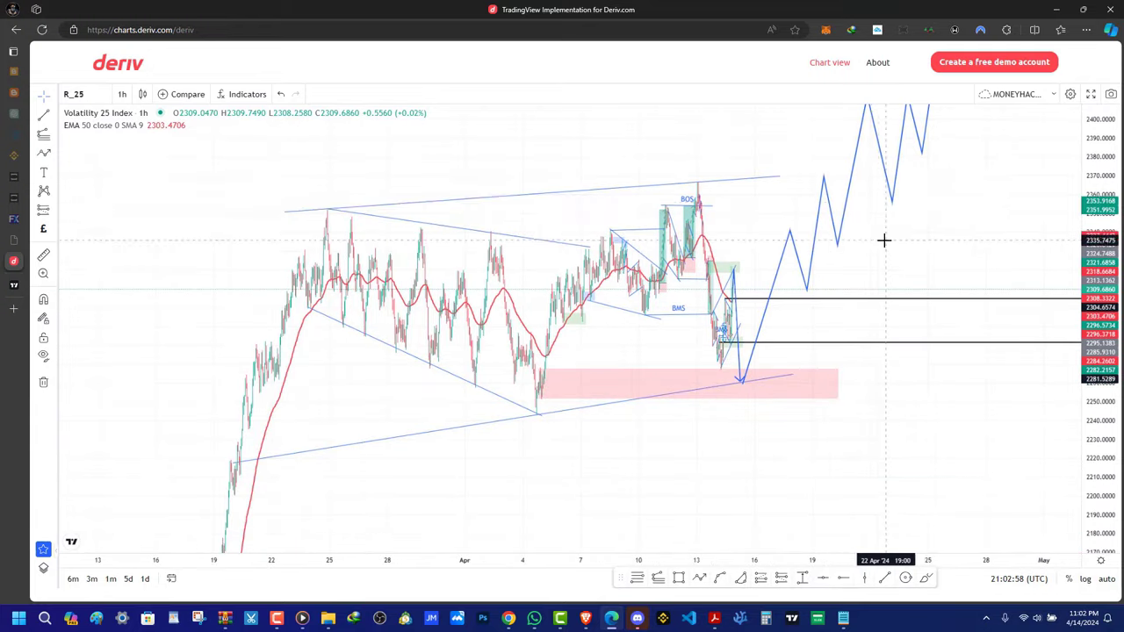
# Extend the zigzag path's end point up to the 2558.9772 line, and delete the path
pyautogui.click(892, 201)
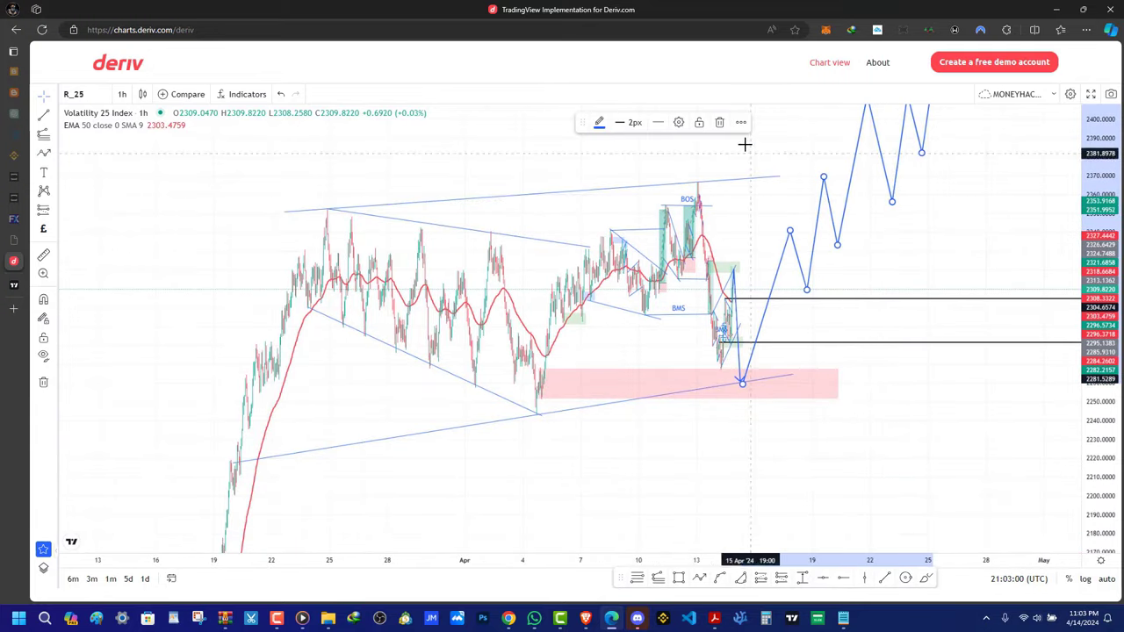
pyautogui.scroll(-6, 765, 457)
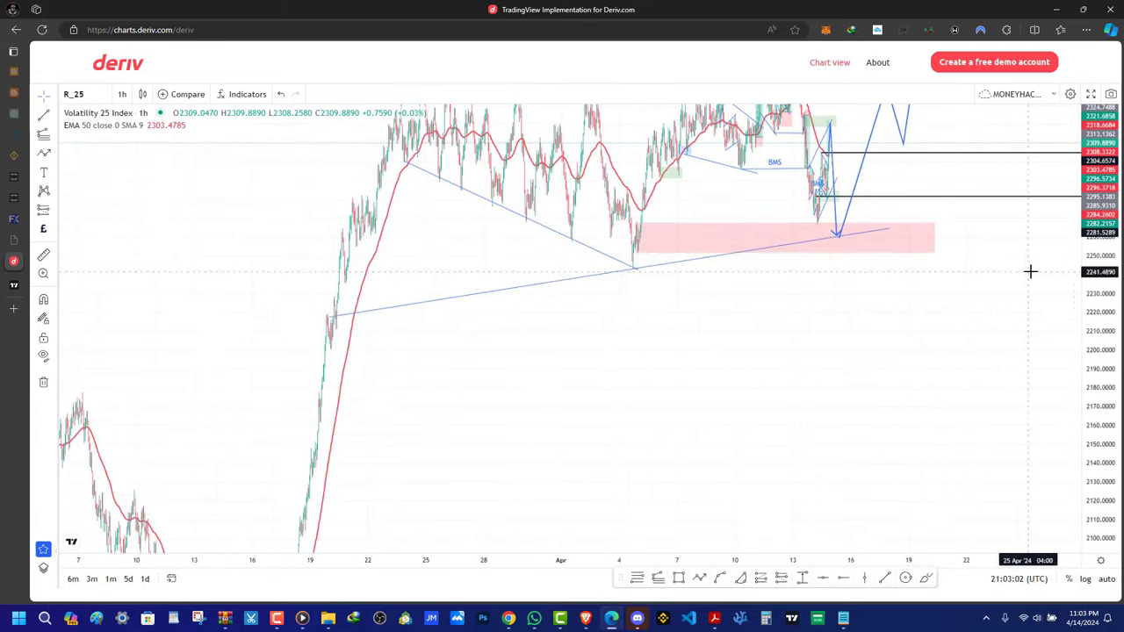
pyautogui.moveTo(1090, 480); pyautogui.dragTo(1089, 369)
pyautogui.moveTo(993, 369); pyautogui.dragTo(797, 544)
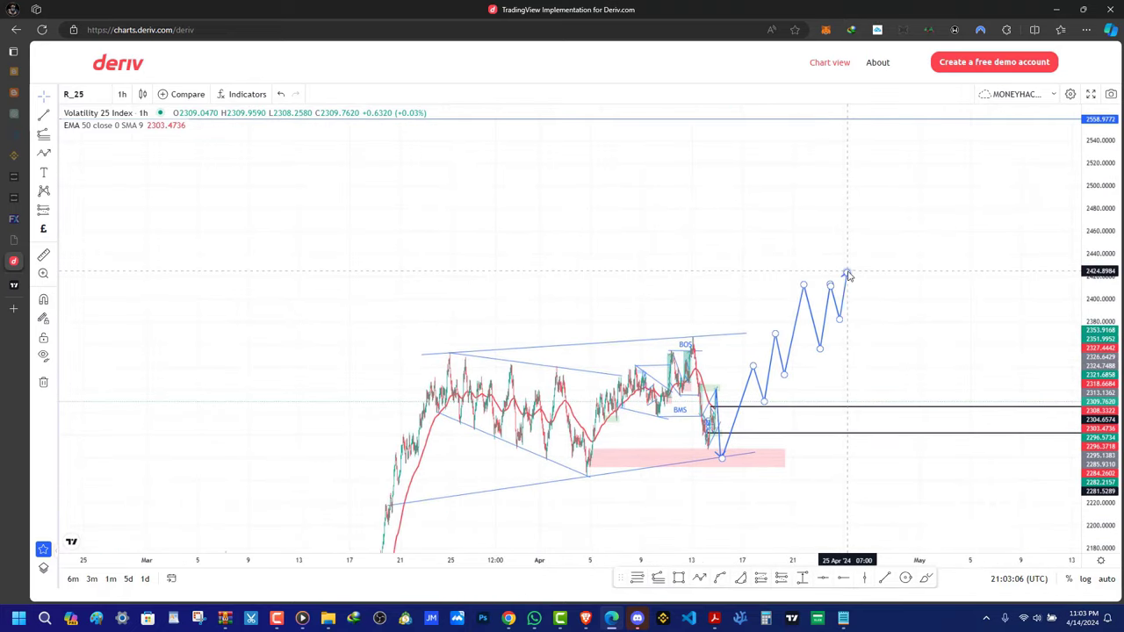
pyautogui.moveTo(846, 272); pyautogui.dragTo(878, 119)
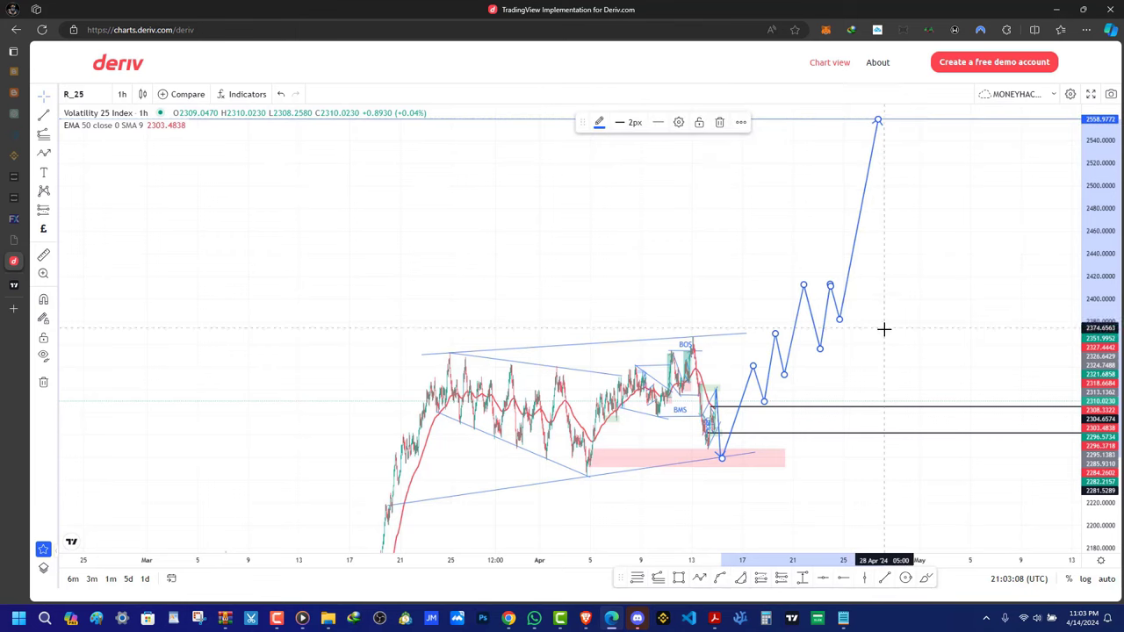
pyautogui.click(721, 124)
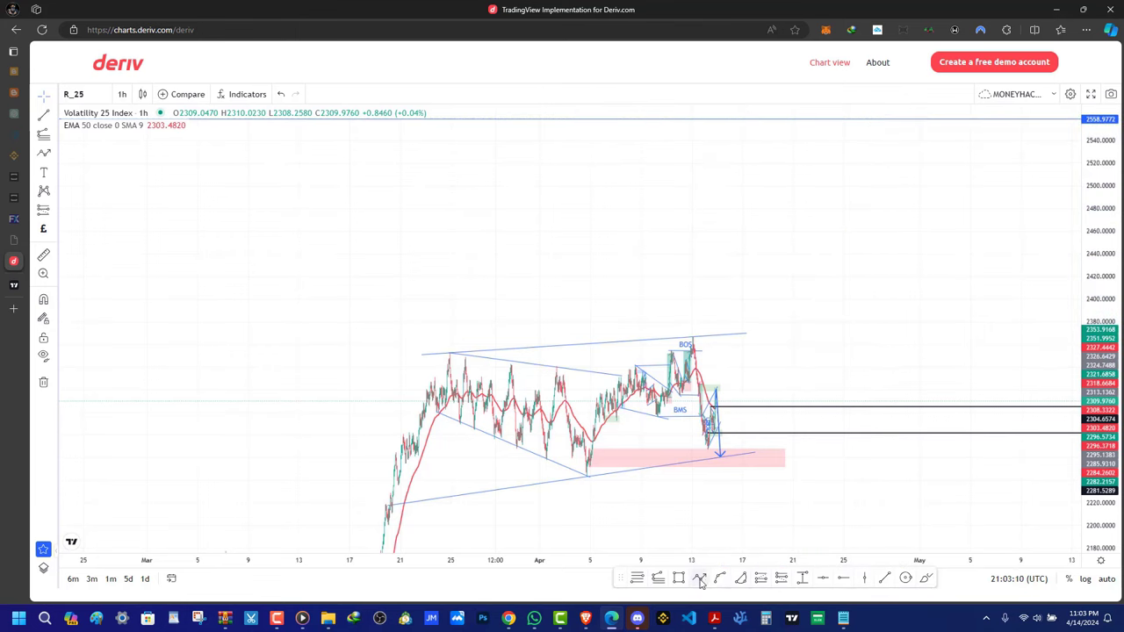
# Draw a straight arrow path from the projected low up to the 2558.9772 line, and delete it
pyautogui.click(725, 454)
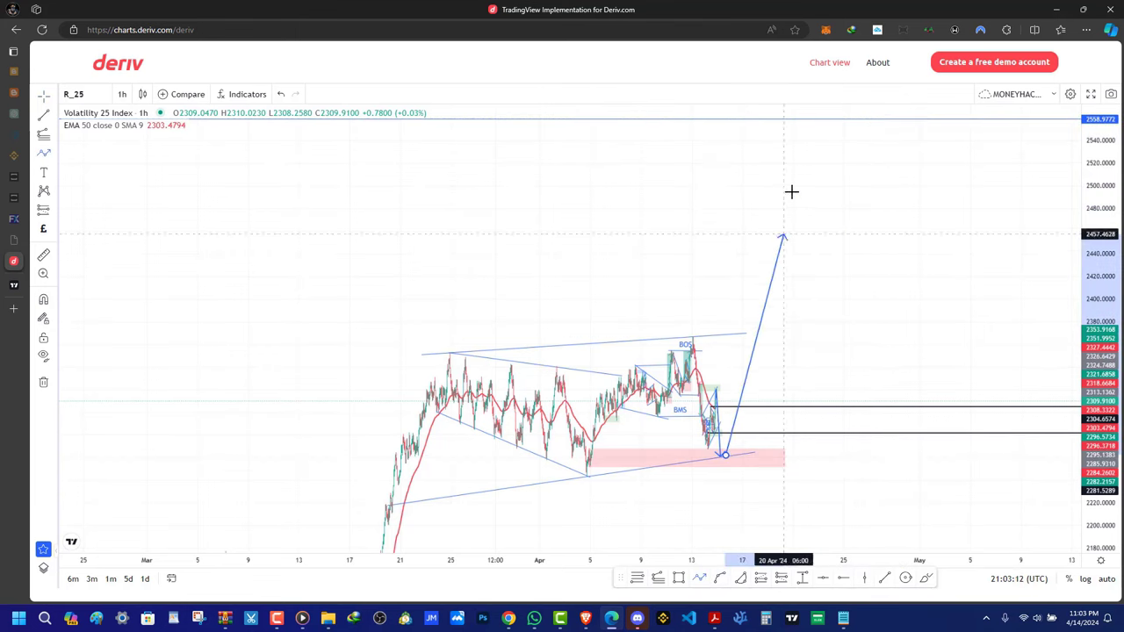
pyautogui.moveTo(884, 253); pyautogui.dragTo(921, 264)
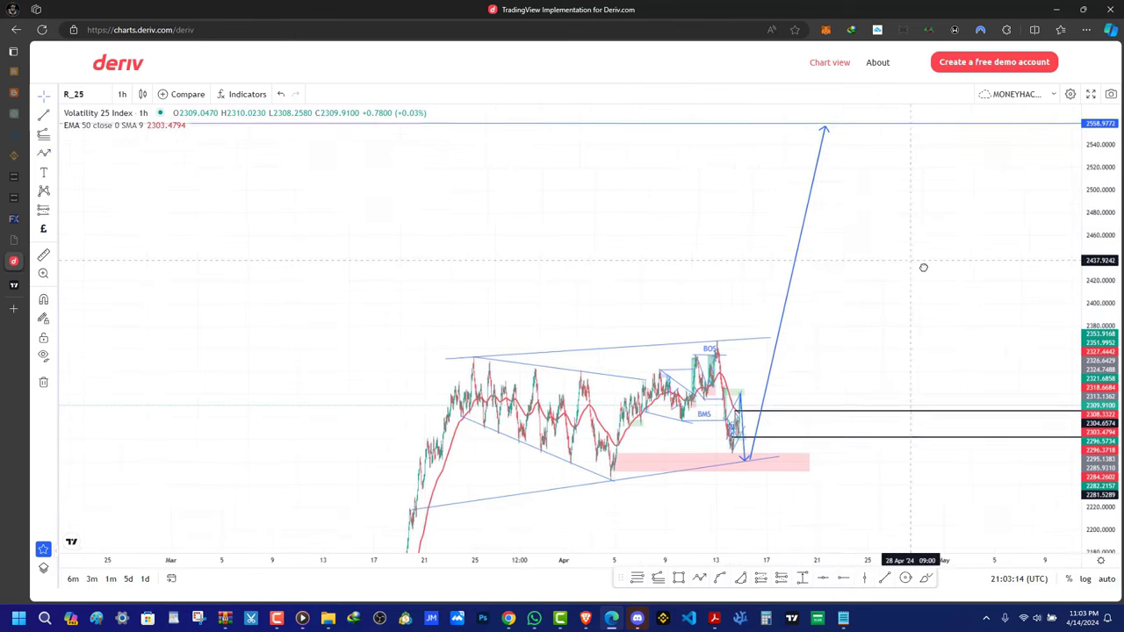
pyautogui.click(824, 207)
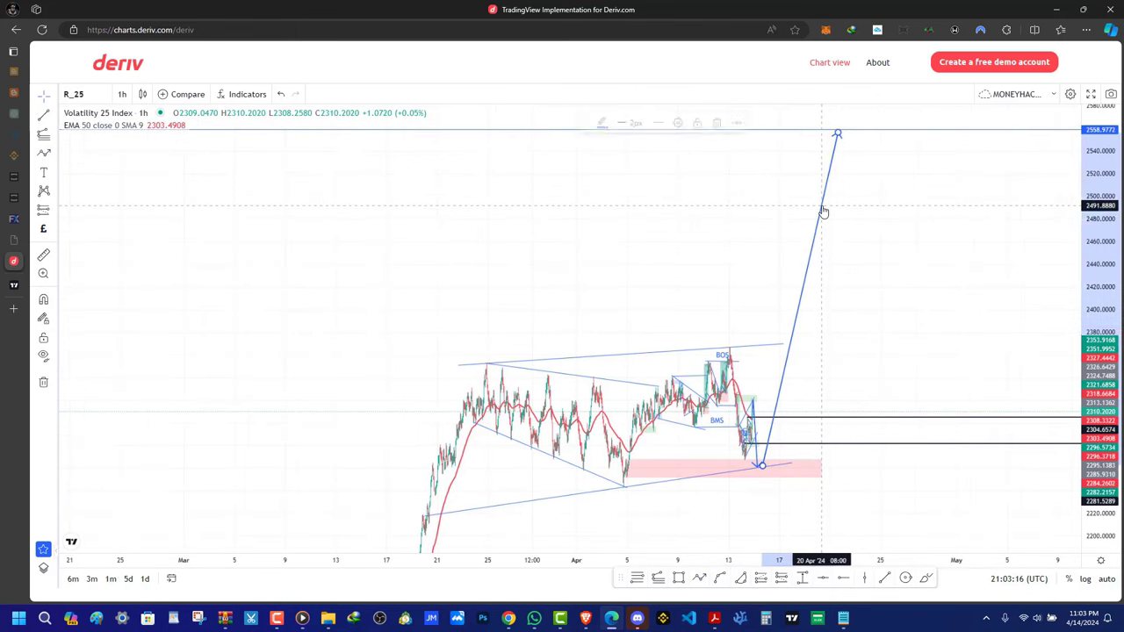
pyautogui.click(720, 124)
# Examine the 1-hour structure from the red support zone through the 13 April drop to the projected fall
pyautogui.moveTo(836, 248); pyautogui.dragTo(877, 226)
pyautogui.scroll(2, 876, 226)
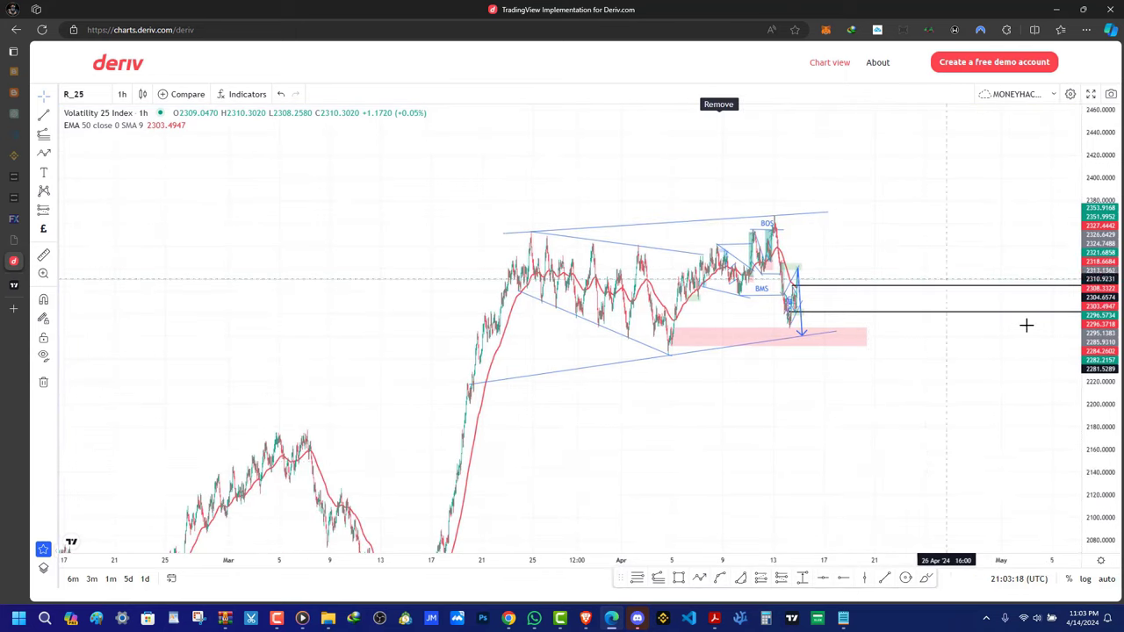
pyautogui.scroll(3, 712, 379)
pyautogui.scroll(4, 699, 385)
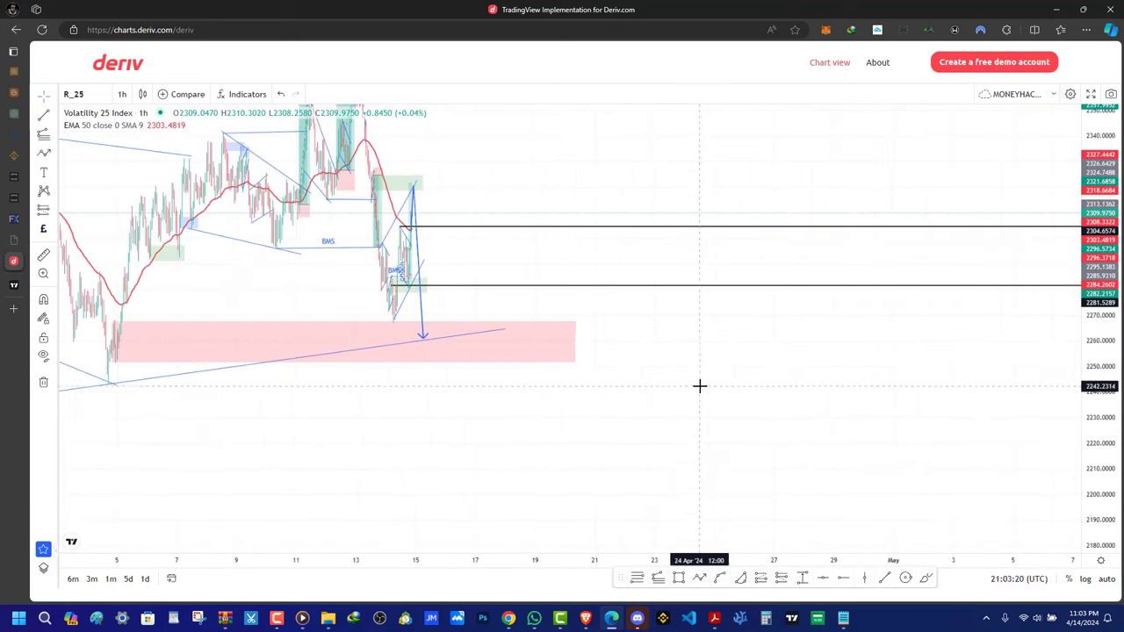
pyautogui.moveTo(717, 431); pyautogui.dragTo(1018, 534)
pyautogui.scroll(3, 930, 471)
pyautogui.moveTo(761, 318); pyautogui.dragTo(973, 331)
pyautogui.scroll(7, 878, 360)
pyautogui.scroll(3, 602, 318)
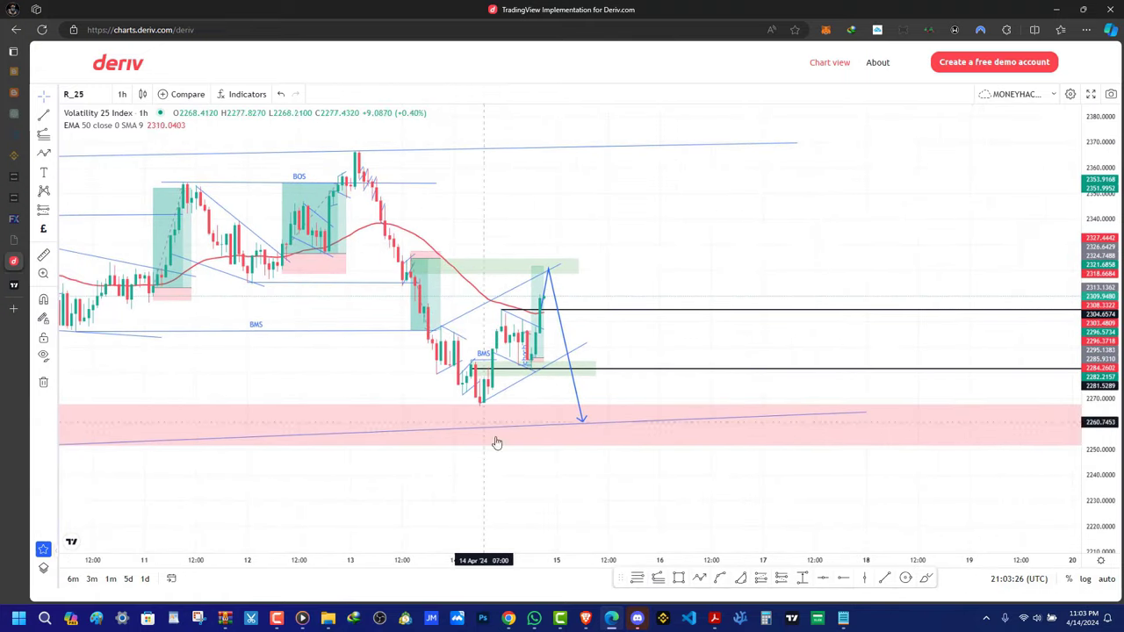
# Draw a trend line along the drop from 13 April 14:00 to 14 April 05:00, and move it to the projected high at the green zone
pyautogui.hscroll(2, 320, 347)
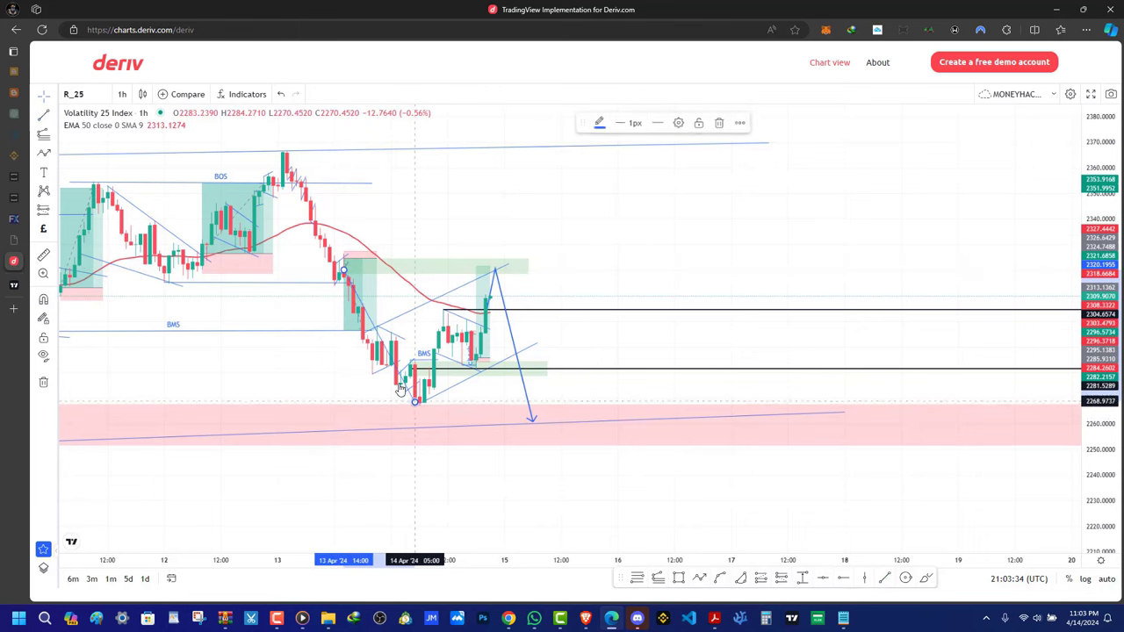
pyautogui.moveTo(369, 320)
pyautogui.mouseDown()
pyautogui.moveTo(392, 354)
pyautogui.moveTo(621, 358)
pyautogui.moveTo(544, 360)
pyautogui.mouseUp()
pyautogui.scroll(-3, 603, 390)
pyautogui.scroll(1, 654, 392)
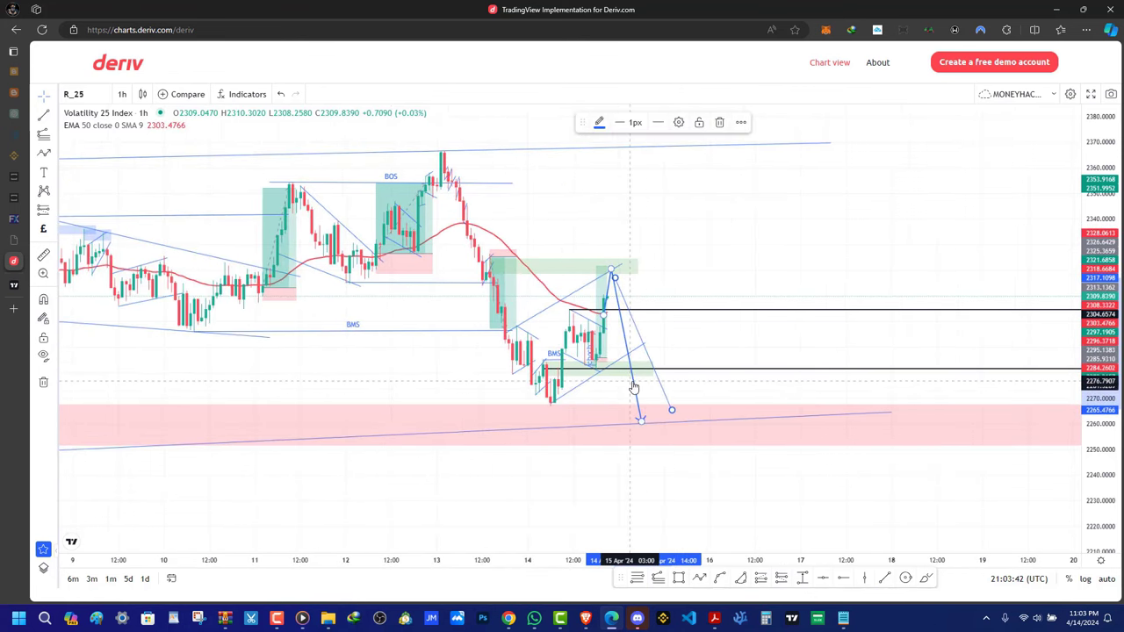
# Delete the thick projected drop path, and shift the thin trend line to start at 2319.3726 and end at 2267.7394
pyautogui.click(682, 241)
pyautogui.scroll(2, 531, 331)
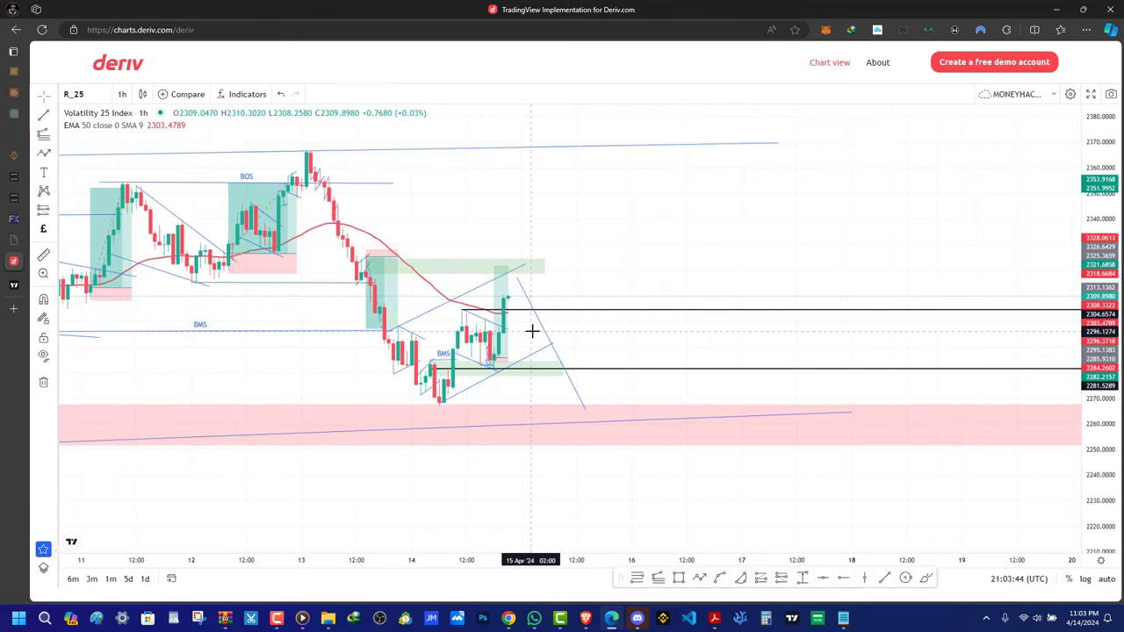
pyautogui.moveTo(523, 291); pyautogui.dragTo(529, 279)
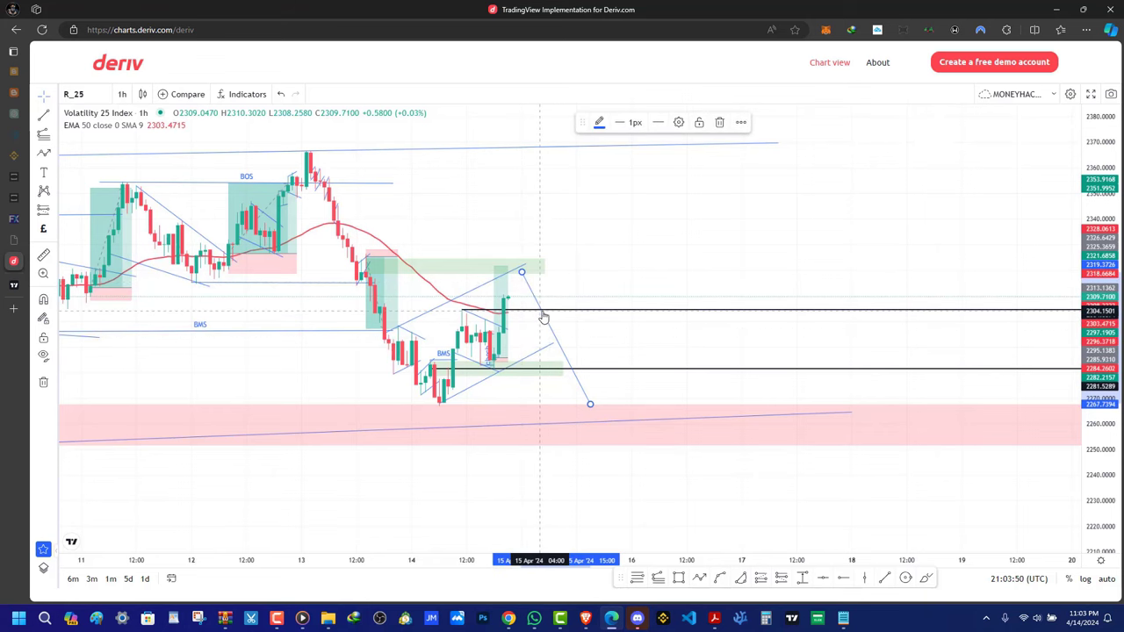
# Match the trend line to the full 13–14 April drop, and place it as the projected fall from 2319.9898 to about 2261 on 15 April 10:00
pyautogui.moveTo(544, 318); pyautogui.dragTo(406, 367)
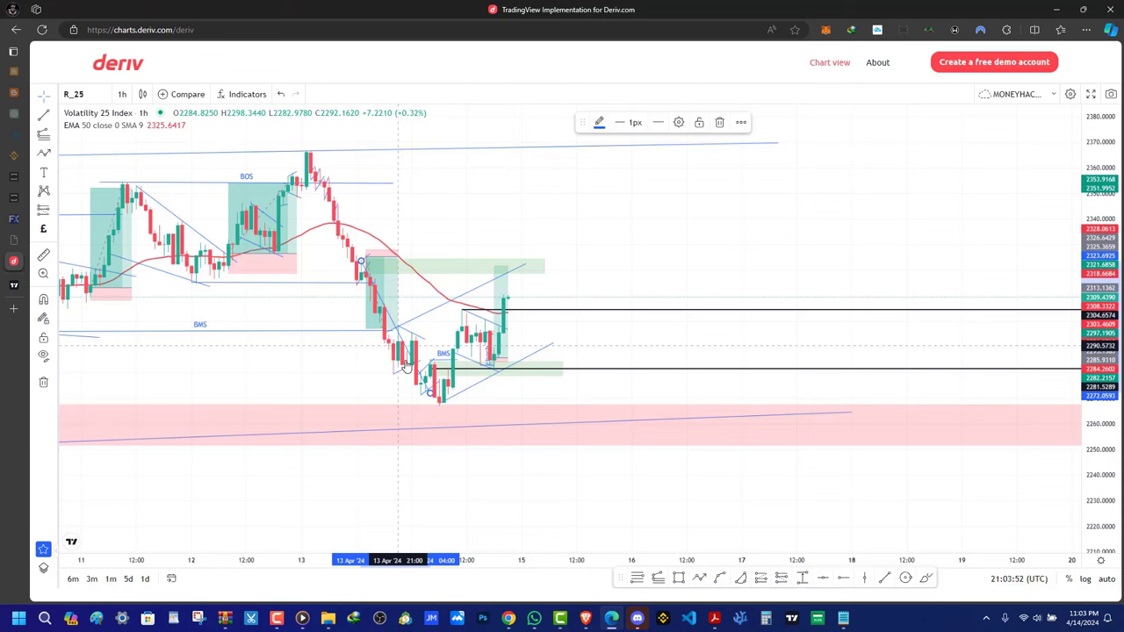
pyautogui.click(438, 409)
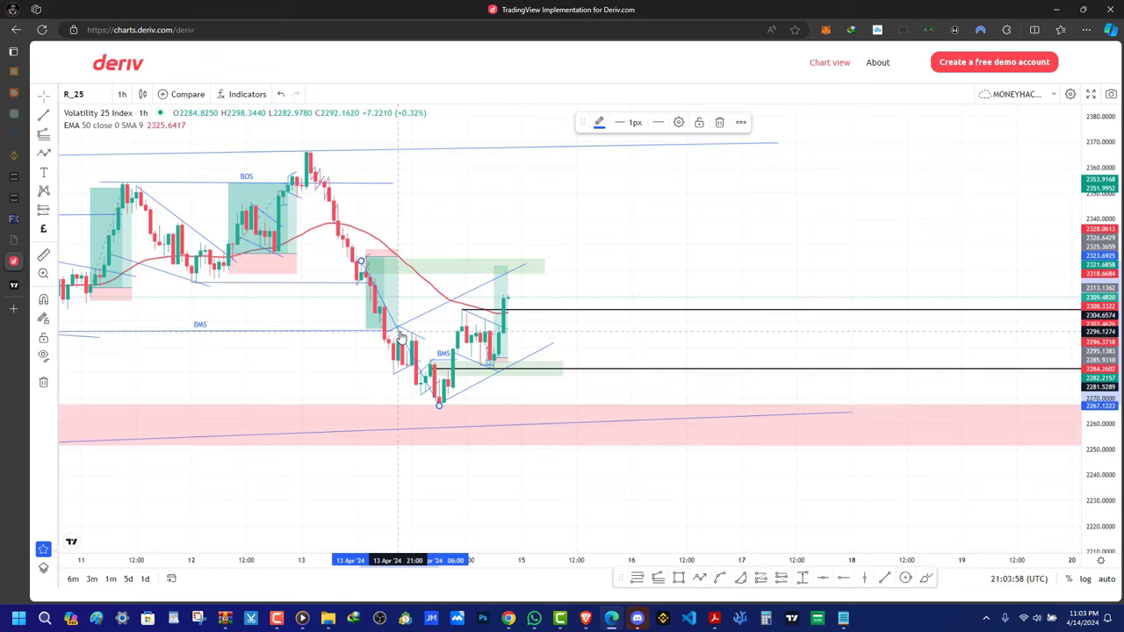
pyautogui.moveTo(399, 336)
pyautogui.mouseDown()
pyautogui.moveTo(553, 338)
pyautogui.moveTo(556, 349)
pyautogui.moveTo(554, 339)
pyautogui.mouseUp()
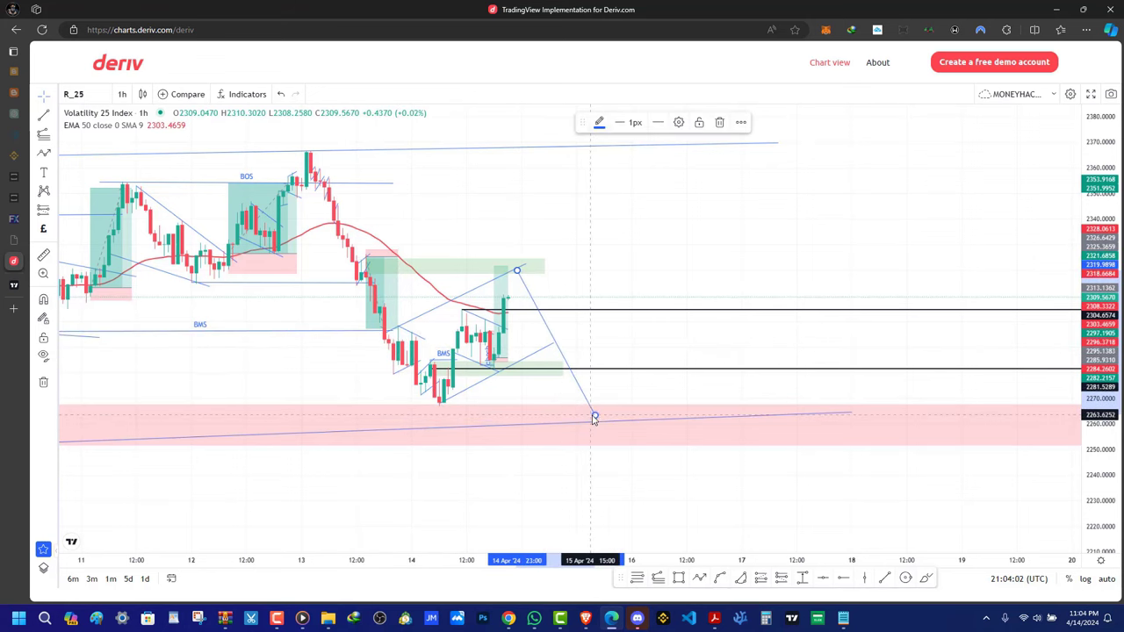
pyautogui.moveTo(595, 417); pyautogui.dragTo(567, 423)
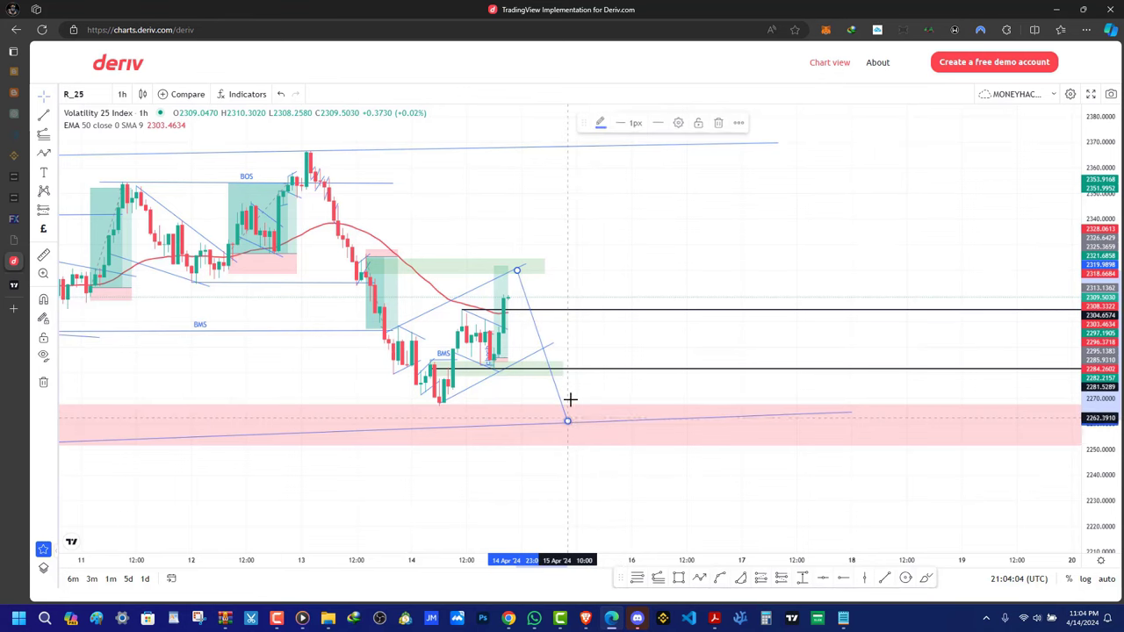
# Draw a trend line from 2260.1282 on 15 April 10:00 up to 2387.0512 on 16 April 06:00, and delete both projection lines
pyautogui.scroll(-3, 706, 316)
pyautogui.scroll(2, 443, 394)
pyautogui.moveTo(418, 405); pyautogui.dragTo(412, 436)
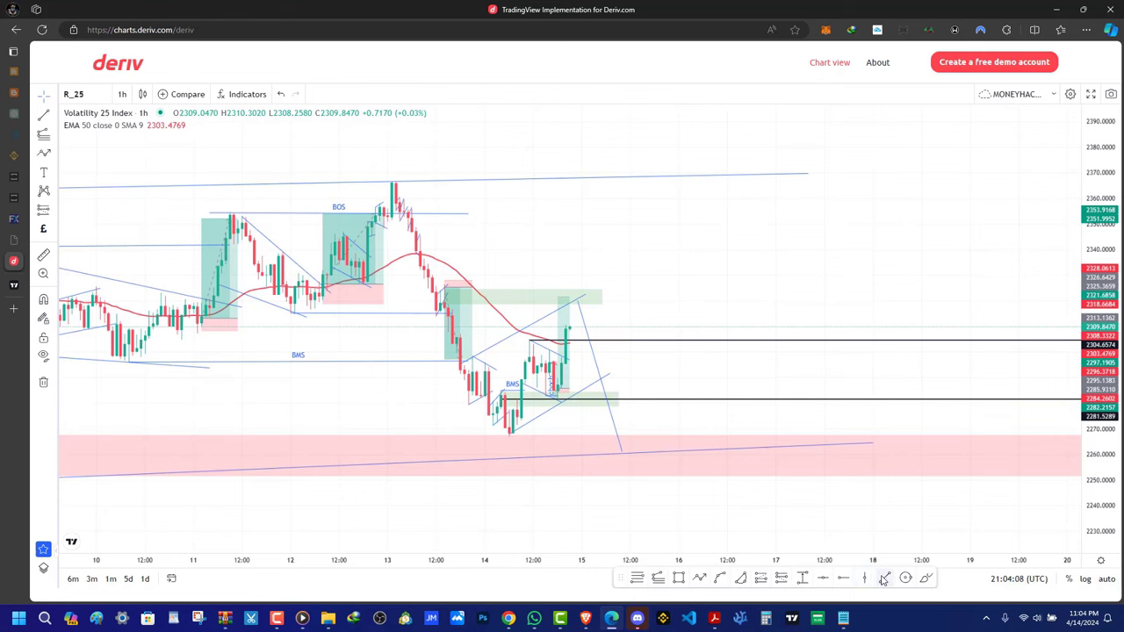
pyautogui.click(702, 129)
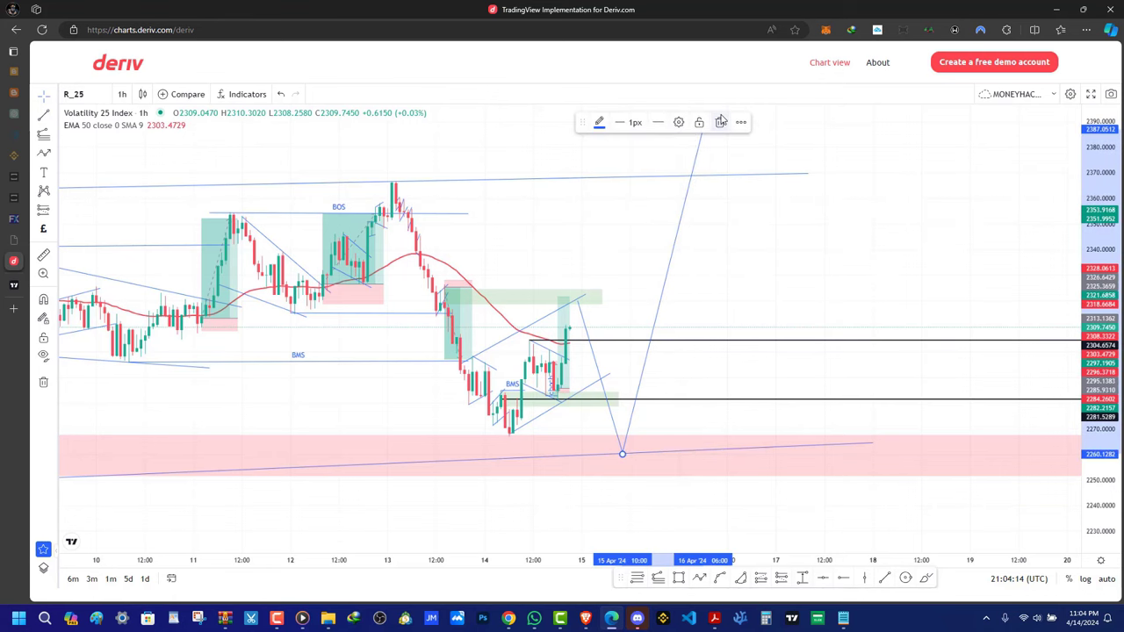
pyautogui.moveTo(707, 123)
pyautogui.mouseDown()
pyautogui.moveTo(644, 313)
pyautogui.moveTo(592, 356)
pyautogui.mouseUp()
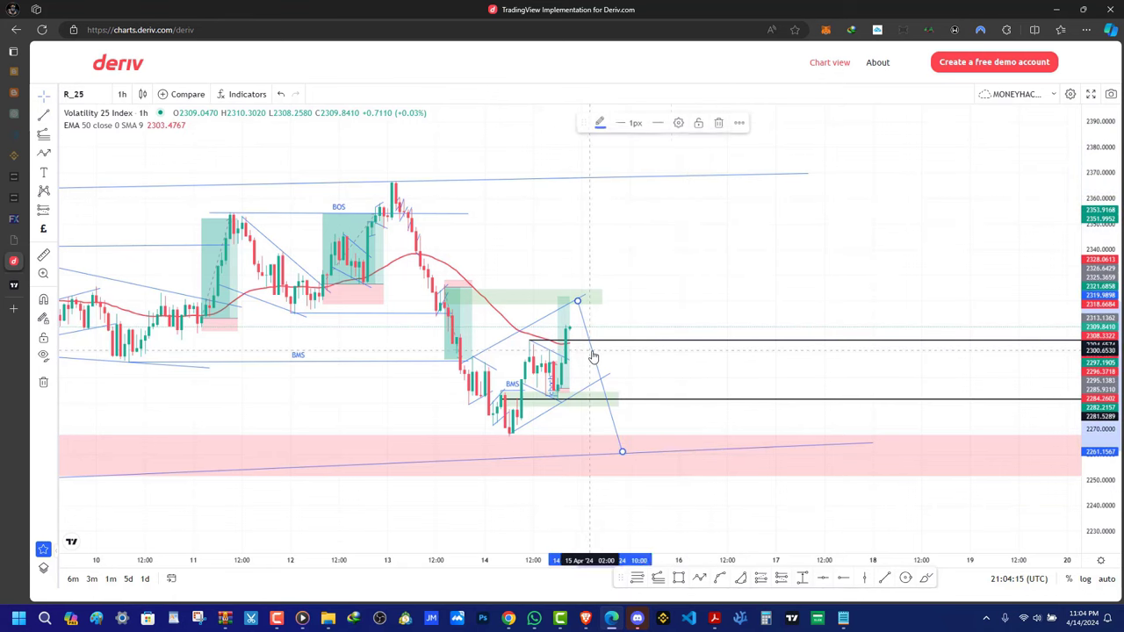
pyautogui.click(718, 123)
# Examine the 1-hour structure from about 6 April through the BOS and BMS levels to the current price, with the price scale stretched
pyautogui.moveTo(744, 175); pyautogui.dragTo(813, 263)
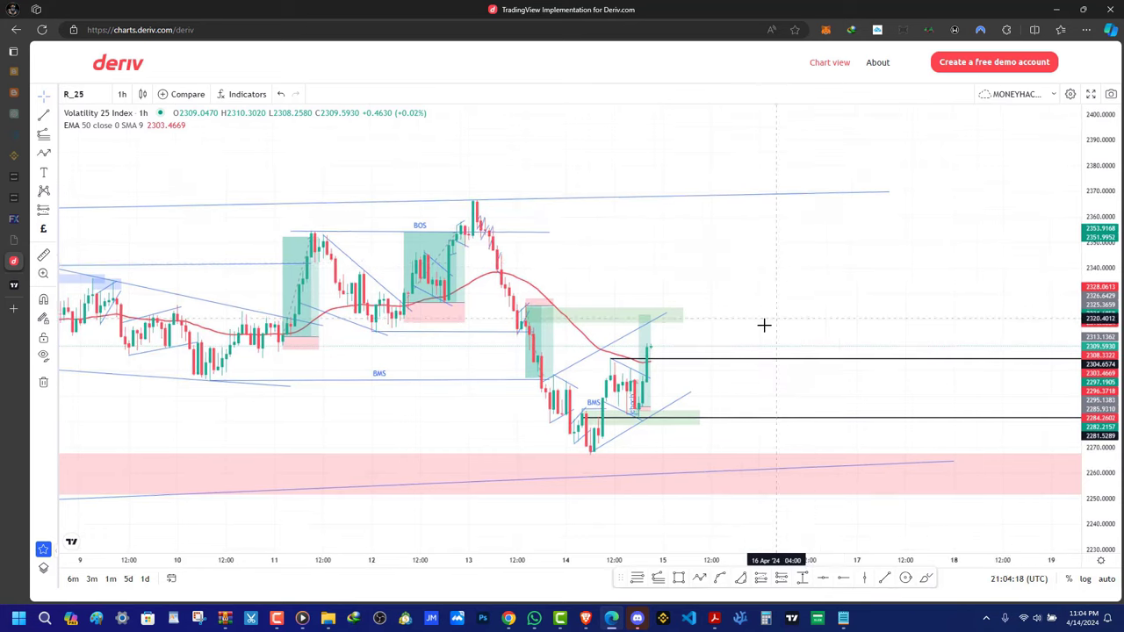
pyautogui.scroll(2, 734, 347)
pyautogui.moveTo(645, 294); pyautogui.dragTo(911, 291)
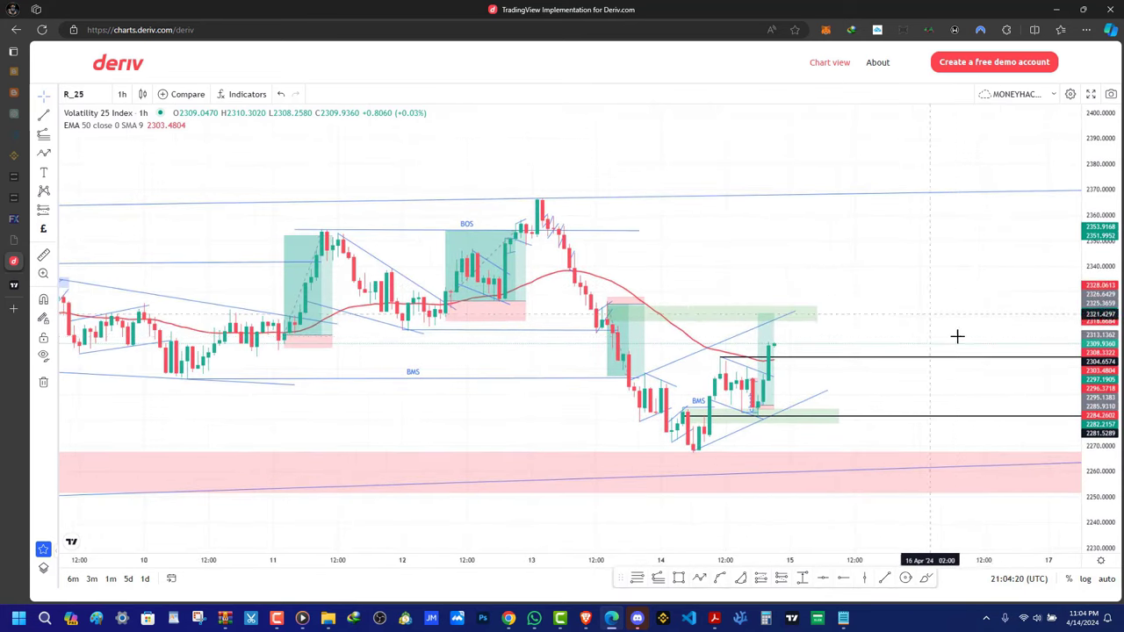
pyautogui.moveTo(1104, 475); pyautogui.dragTo(1099, 402)
pyautogui.scroll(-2, 491, 427)
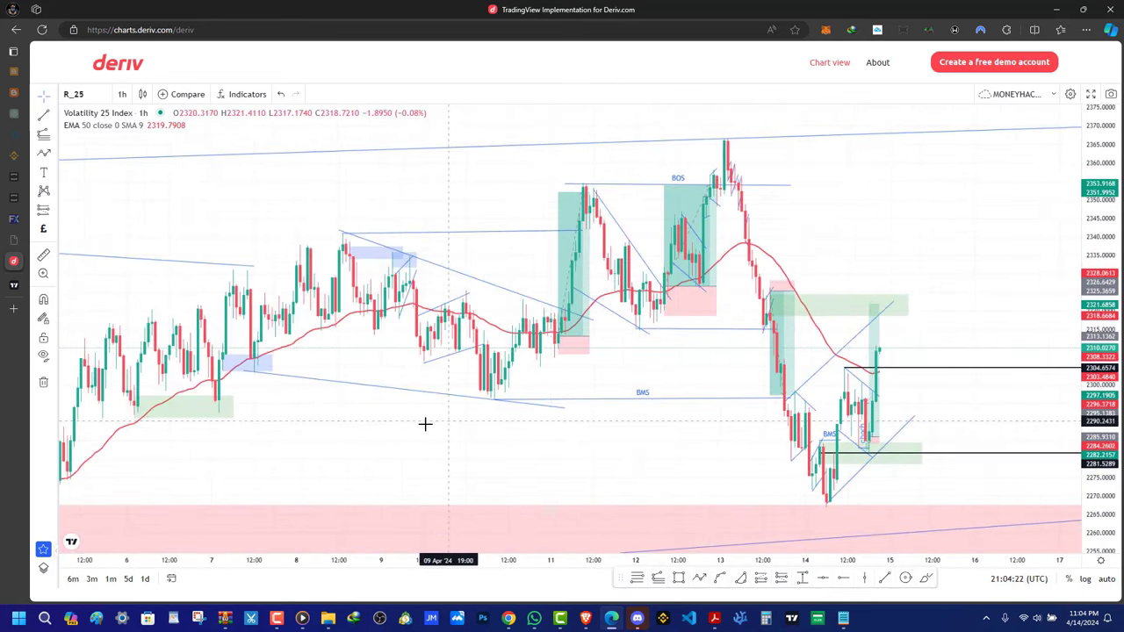
pyautogui.scroll(3, 428, 427)
pyautogui.scroll(-1, 452, 459)
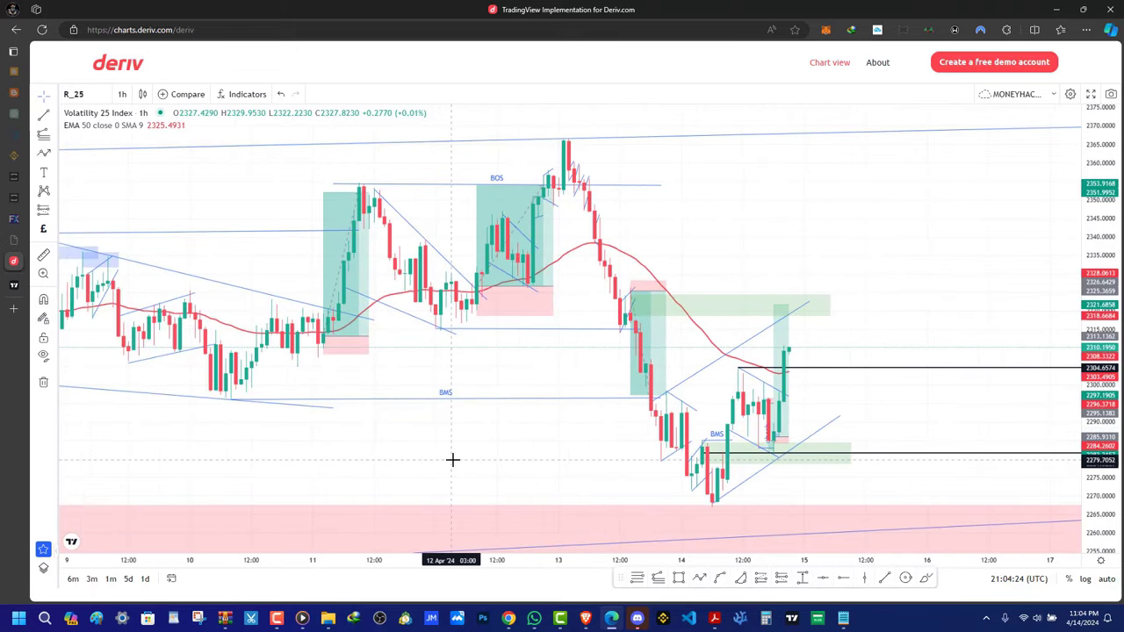
pyautogui.click(276, 620)
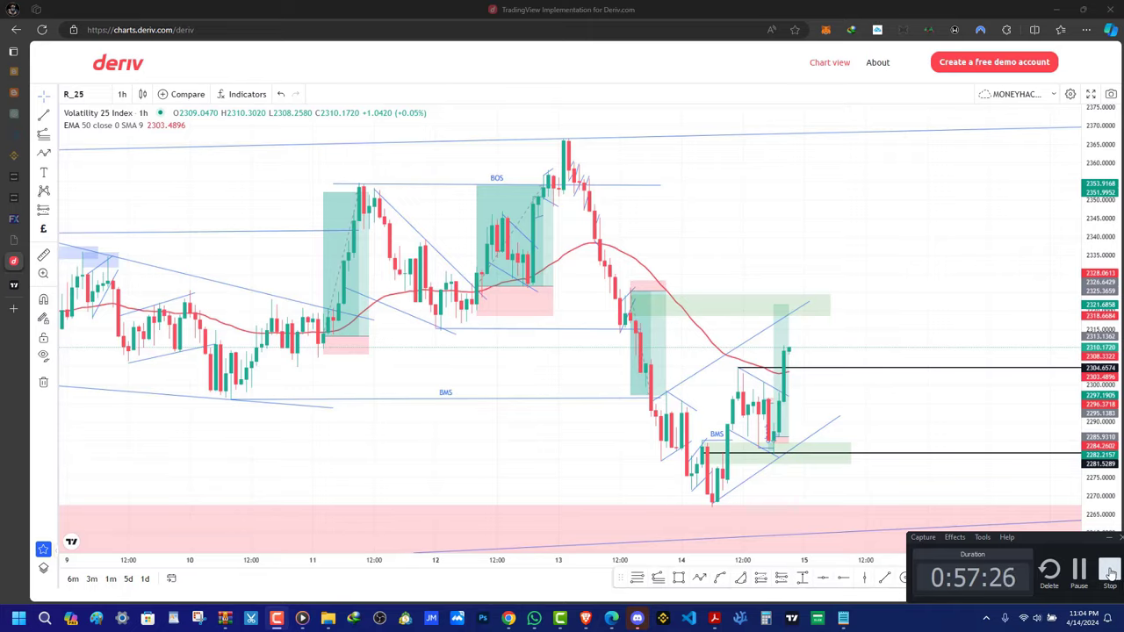
pyautogui.click(1109, 572)
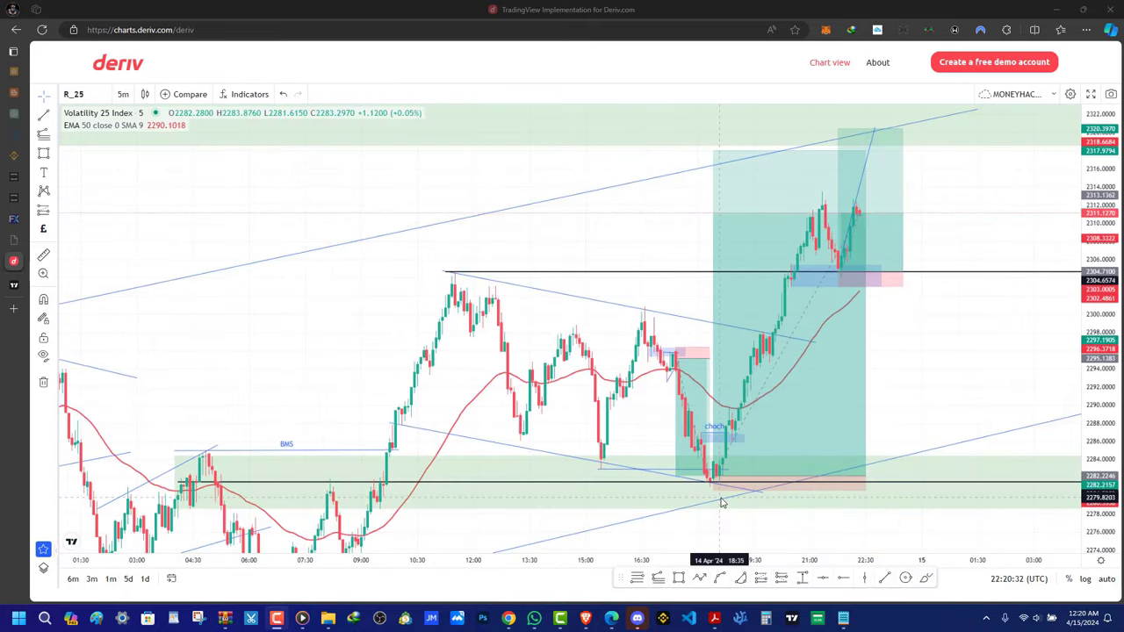
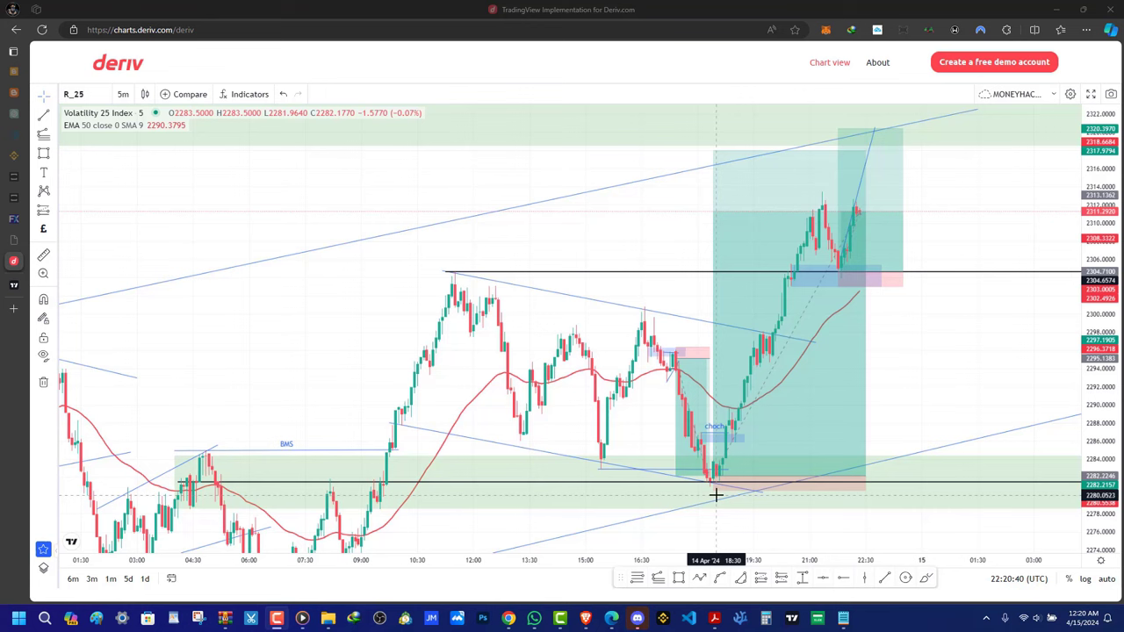
pyautogui.click(714, 494)
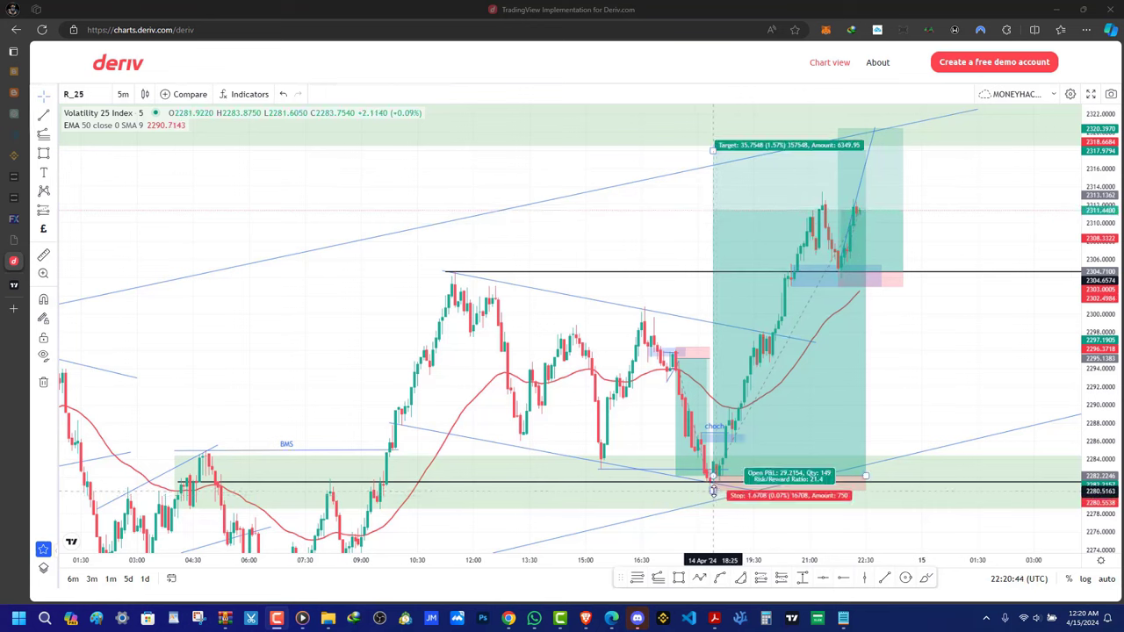
pyautogui.click(694, 479)
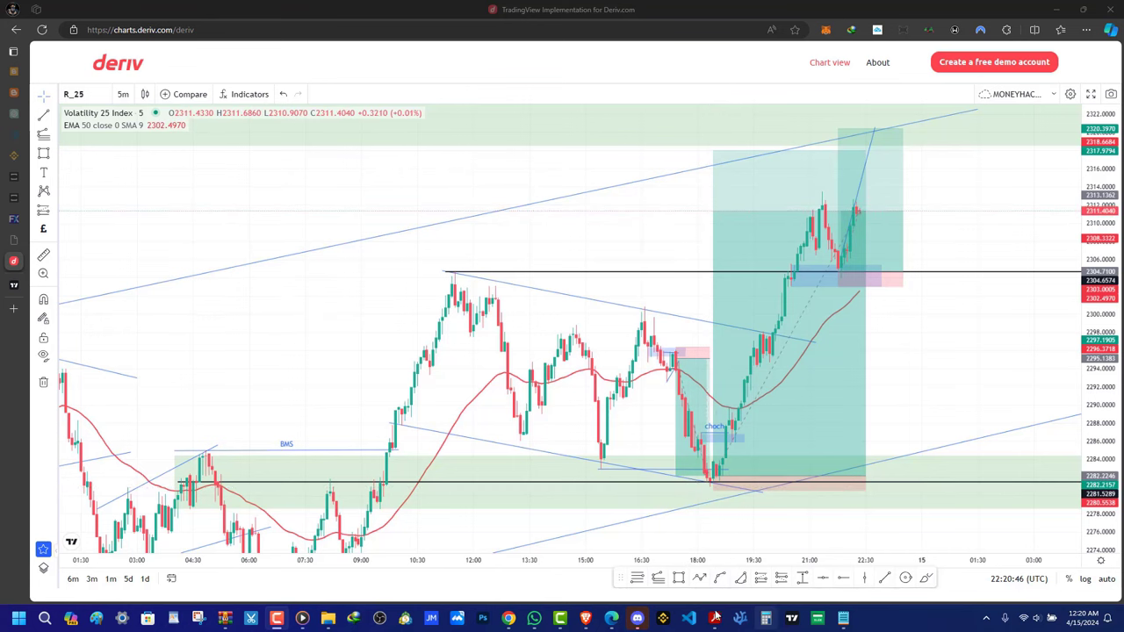
pyautogui.click(277, 618)
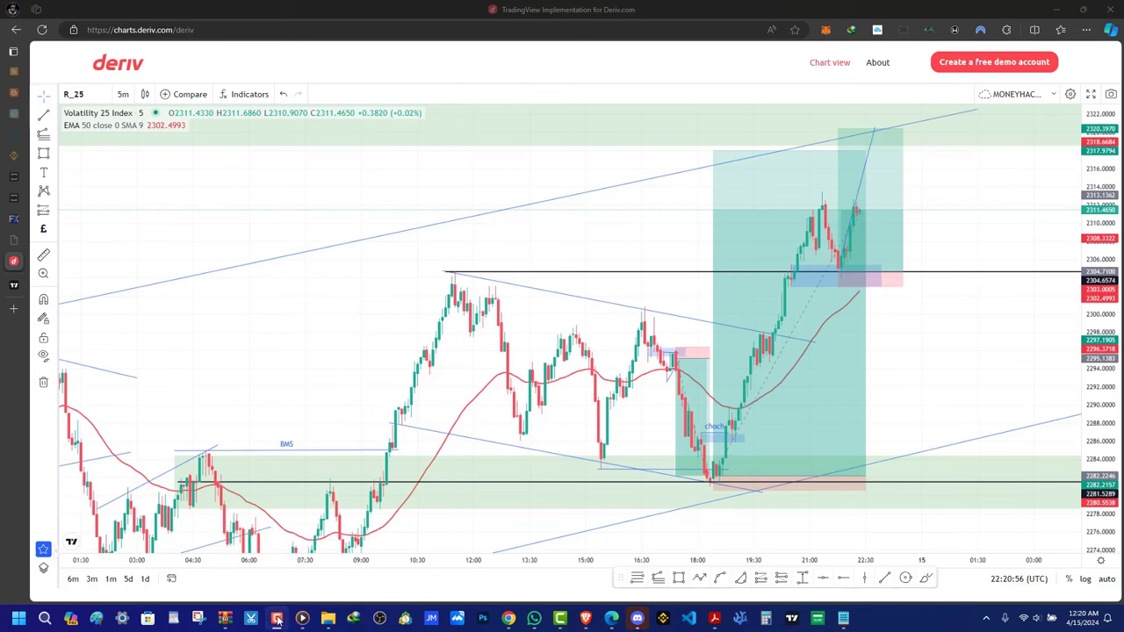
pyautogui.rightClick(277, 620)
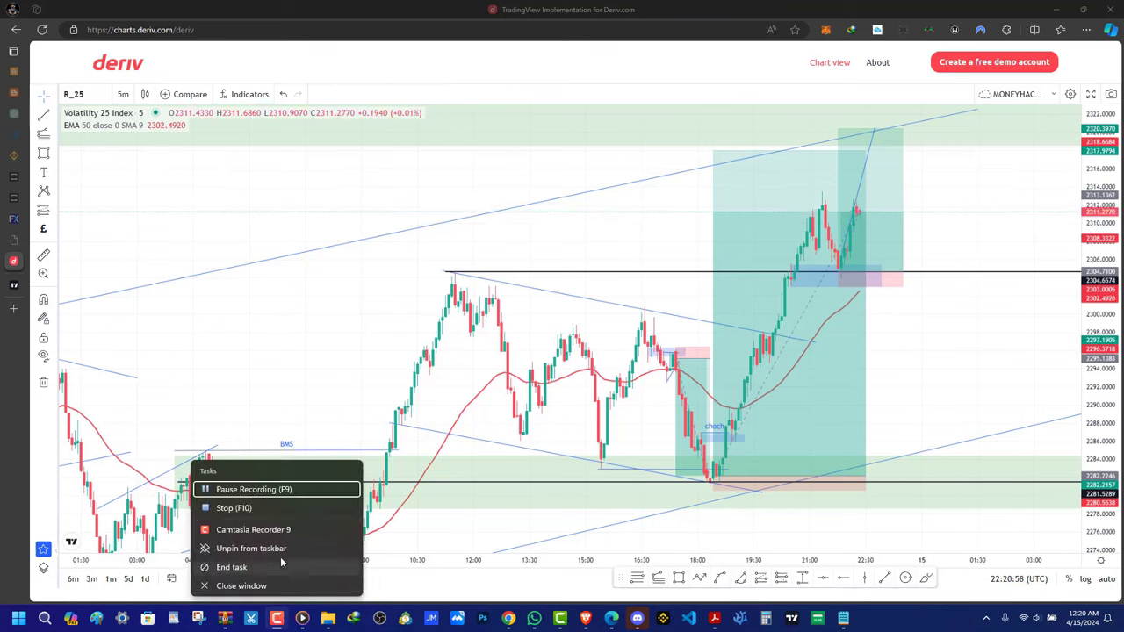
pyautogui.click(254, 513)
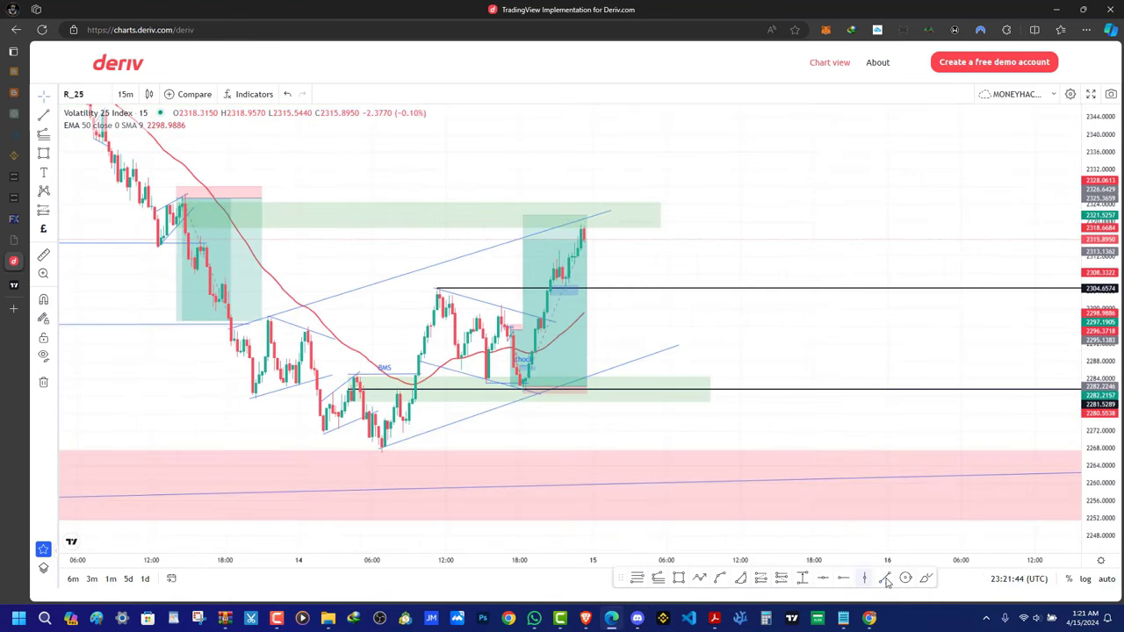
# Draw a trend line along the first 14 April rise from 2266.1581 to 2304.4678, shift it toward the latest high, and delete it
pyautogui.click(885, 580)
pyautogui.click(375, 456)
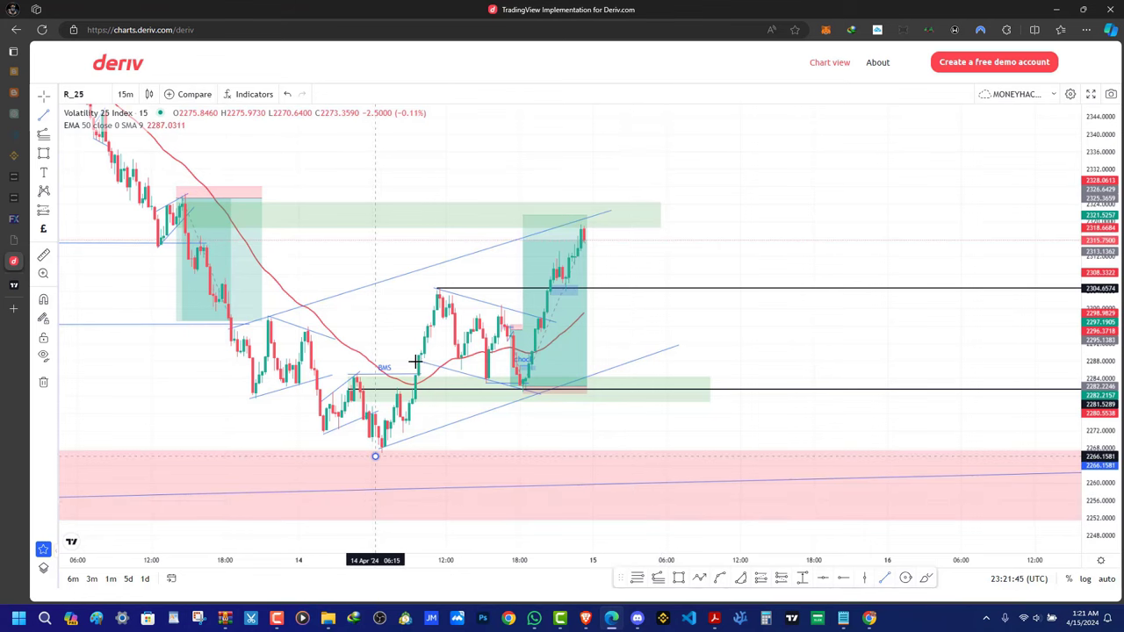
pyautogui.click(430, 289)
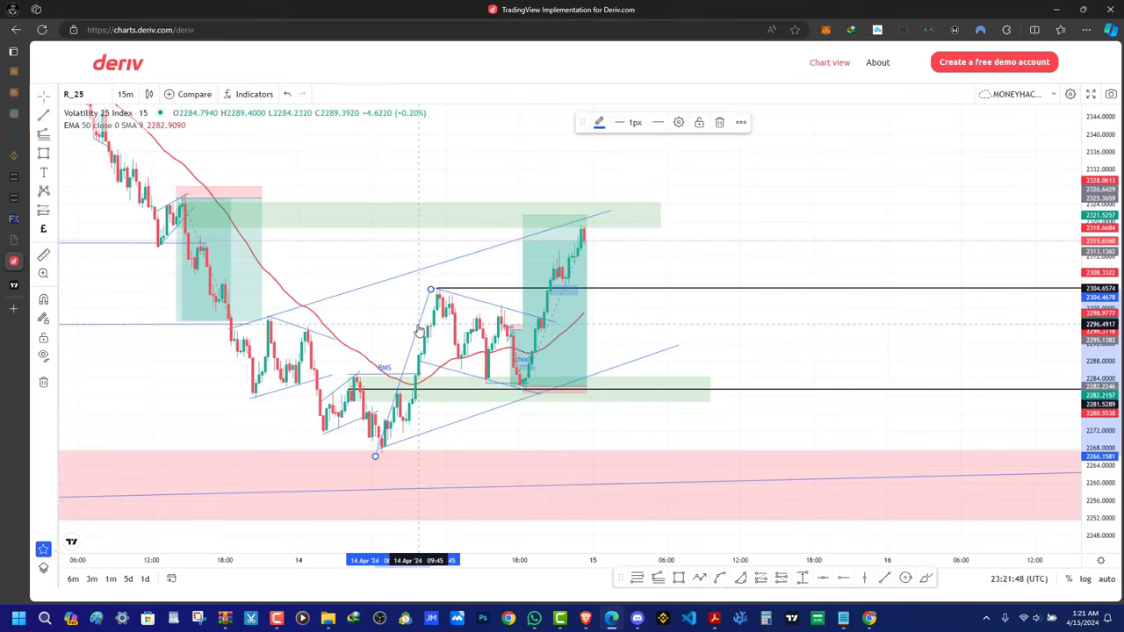
pyautogui.moveTo(420, 330); pyautogui.dragTo(586, 220)
pyautogui.click(719, 123)
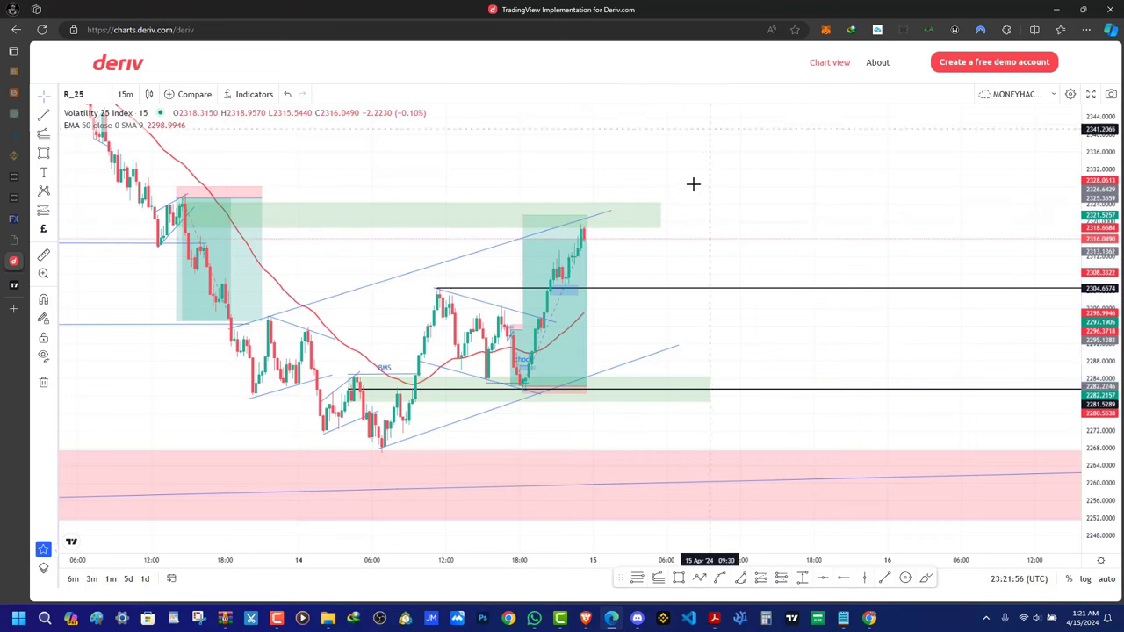
# Place a short position at 2320.5410 on 14 April 23:30 with target 2259.0279 and stop 2324.6499, and end the buy position just before it
pyautogui.click(777, 577)
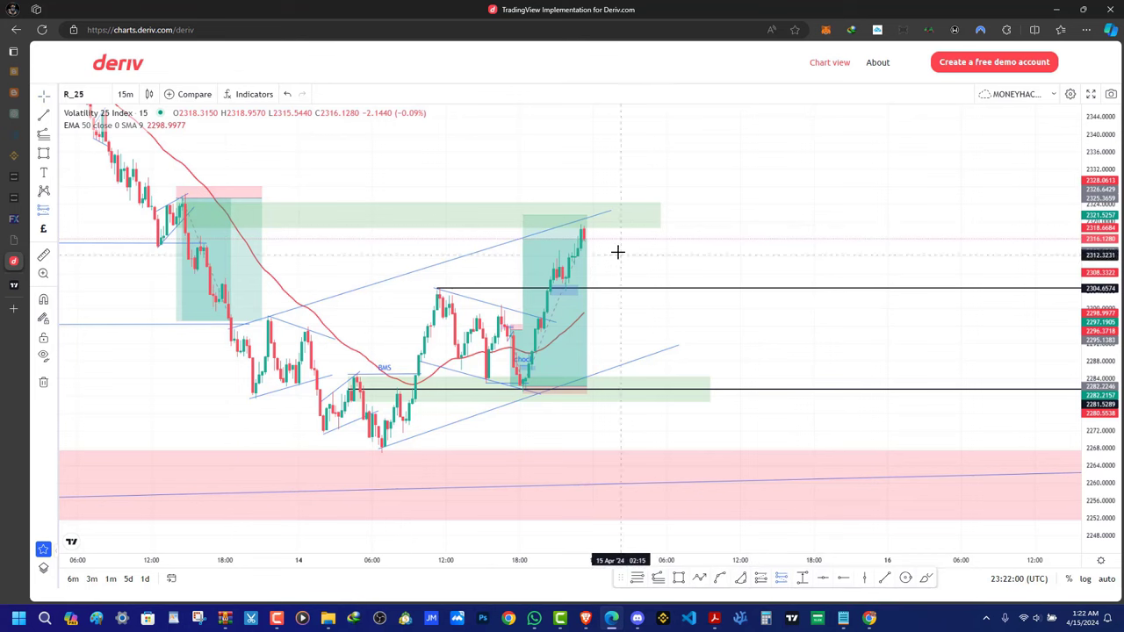
pyautogui.click(586, 220)
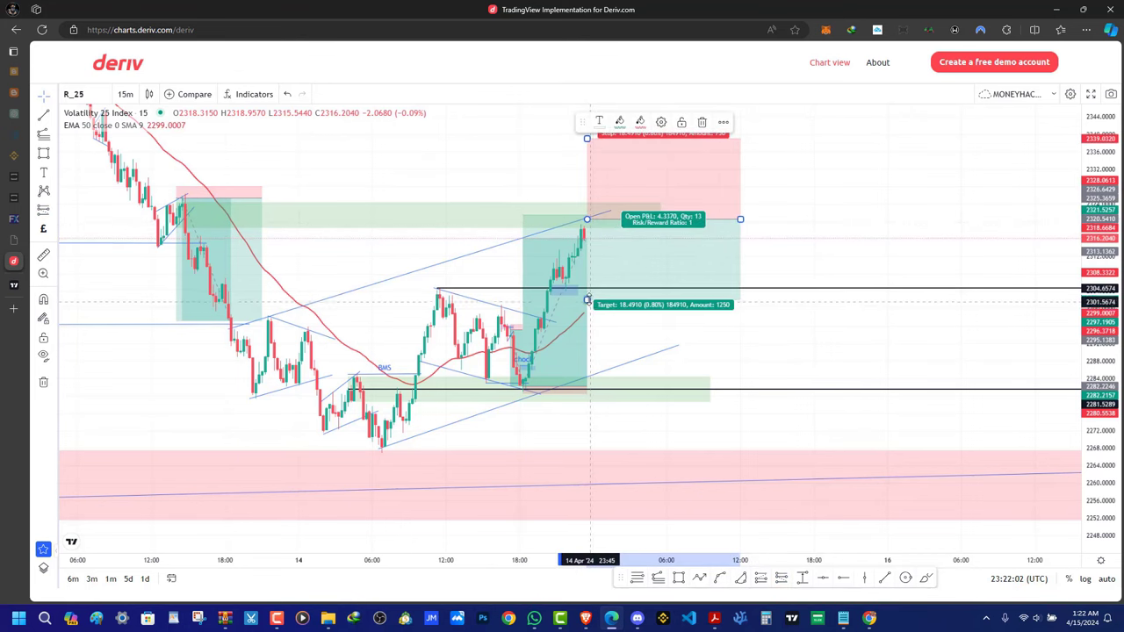
pyautogui.moveTo(586, 299); pyautogui.dragTo(626, 486)
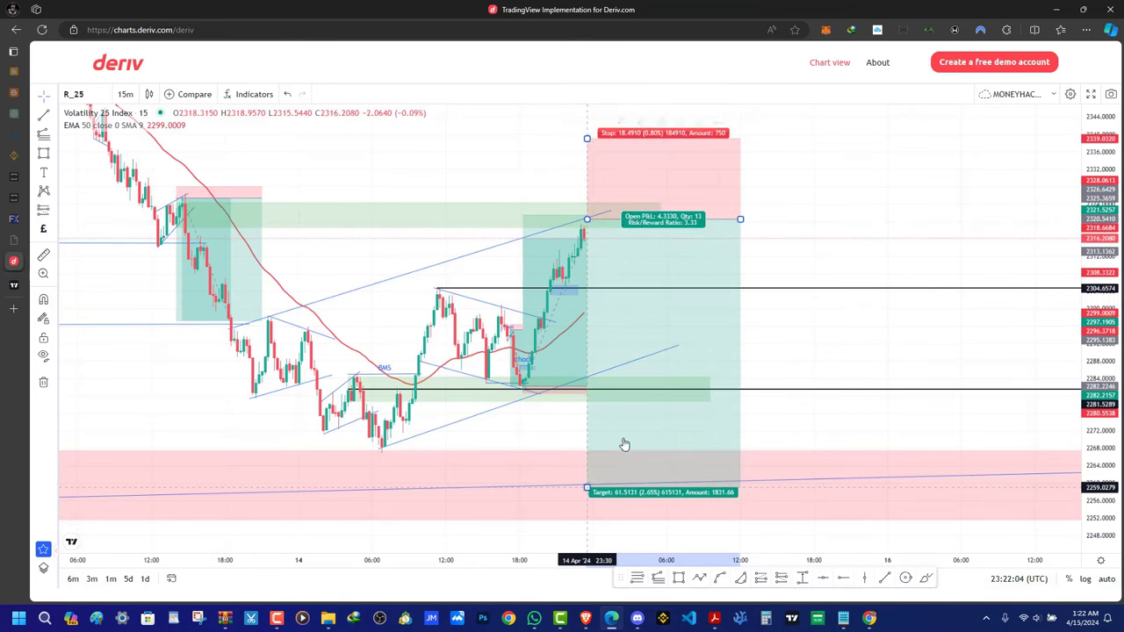
pyautogui.moveTo(587, 138); pyautogui.dragTo(607, 205)
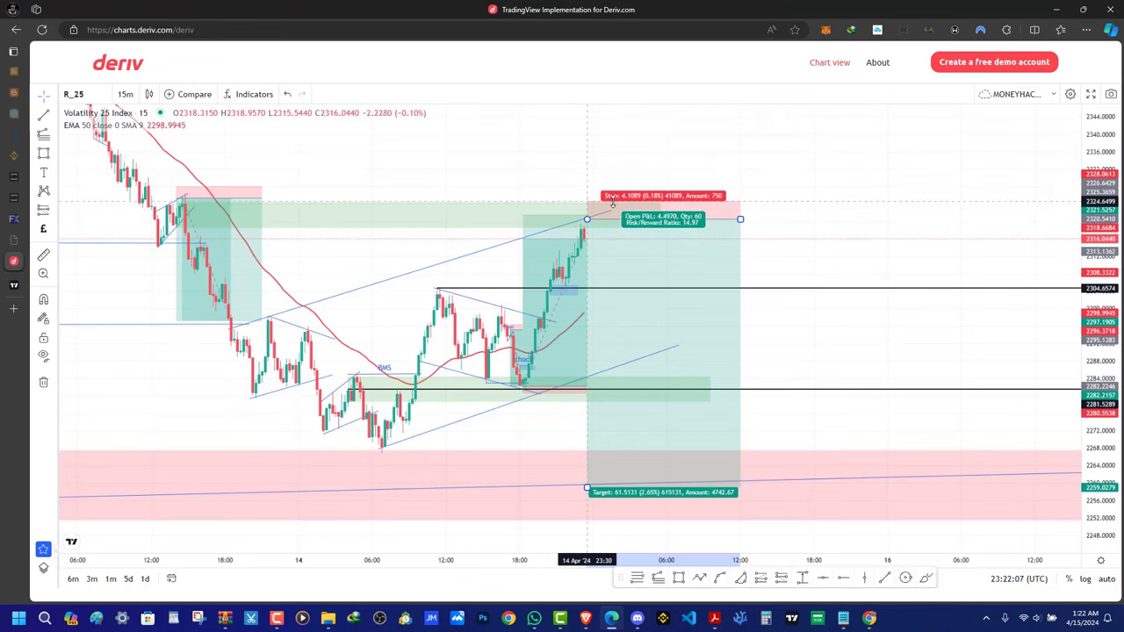
pyautogui.click(577, 386)
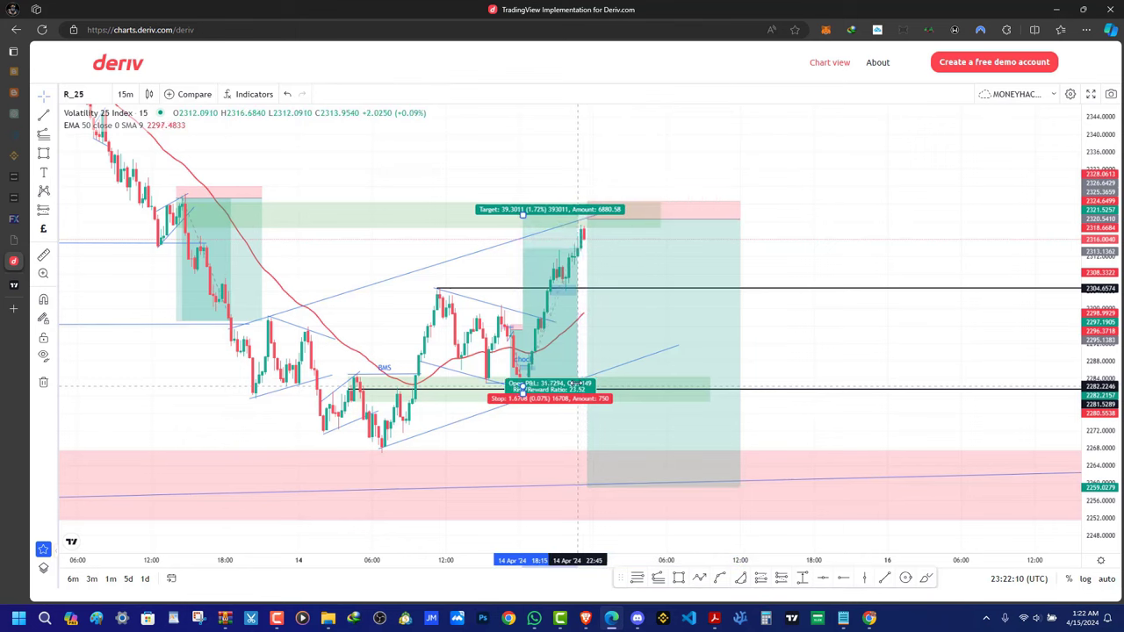
pyautogui.moveTo(577, 384); pyautogui.dragTo(581, 385)
# Draw a path from 2324.6499 on 13 April 15:15 through the swings to 2318.7282 on 14 April 22:45, ending near the short target
pyautogui.moveTo(829, 245); pyautogui.dragTo(883, 237)
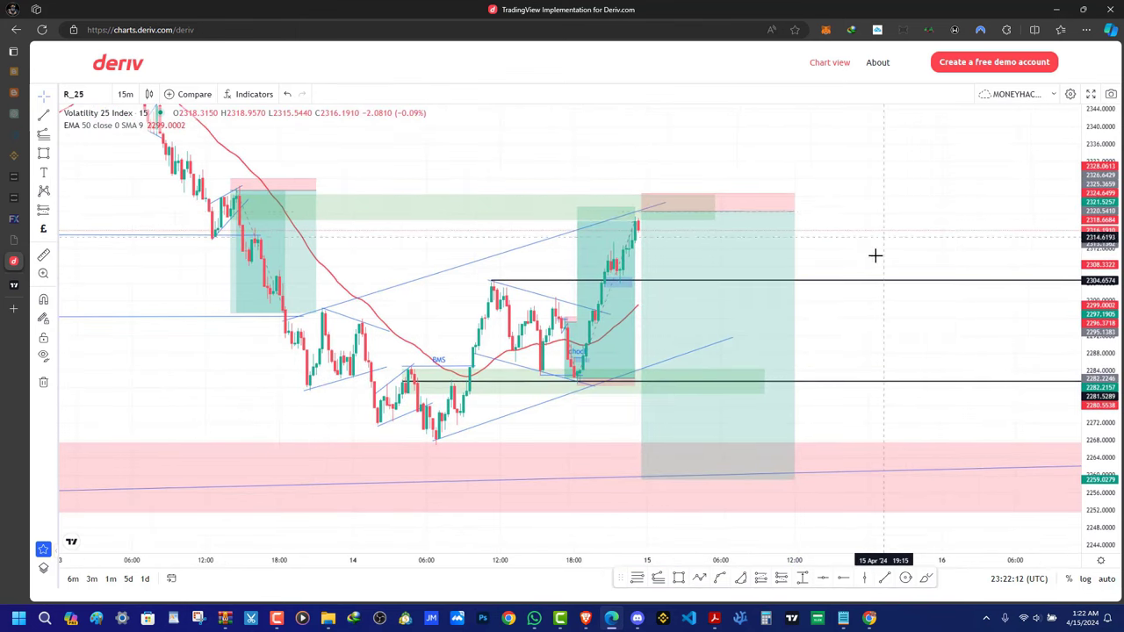
pyautogui.scroll(-3, 876, 255)
pyautogui.scroll(2, 351, 362)
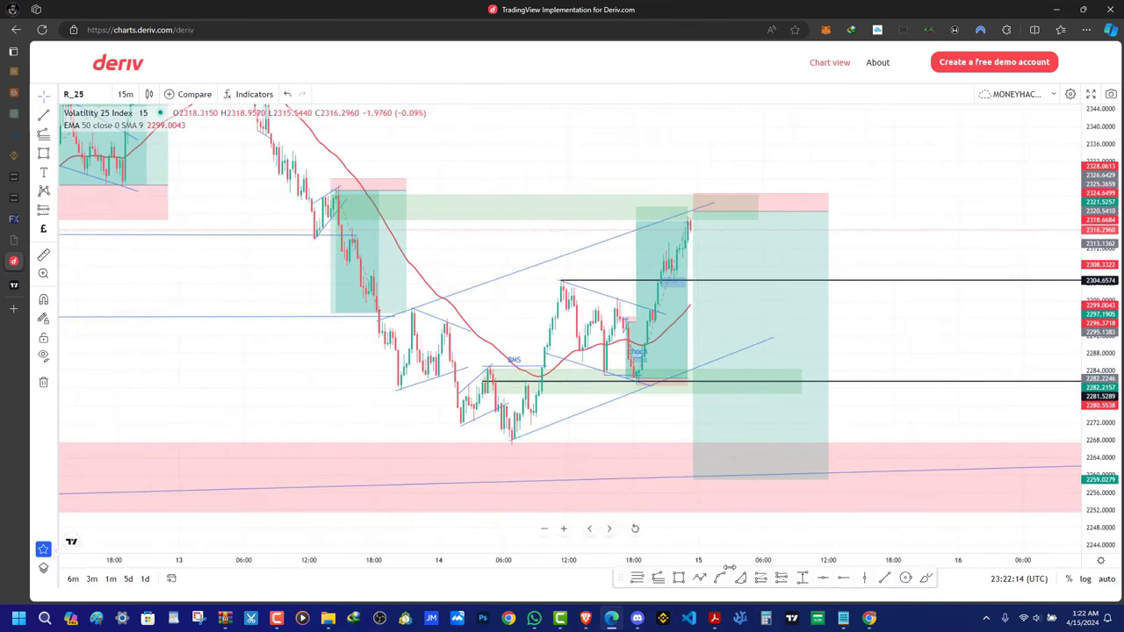
pyautogui.click(699, 577)
pyautogui.click(344, 195)
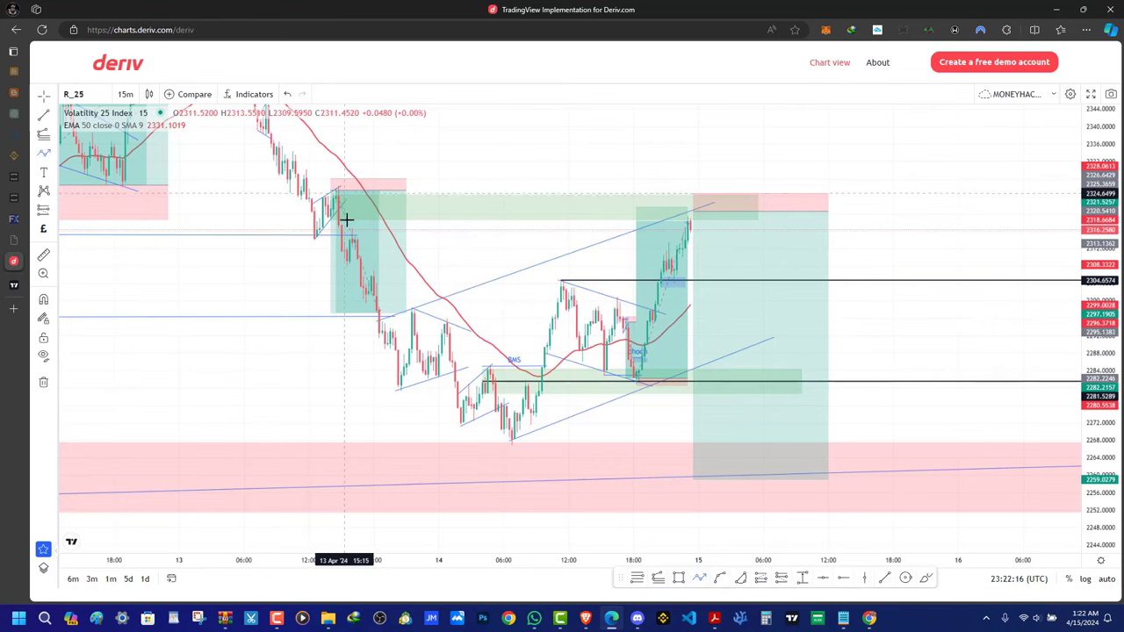
pyautogui.click(500, 452)
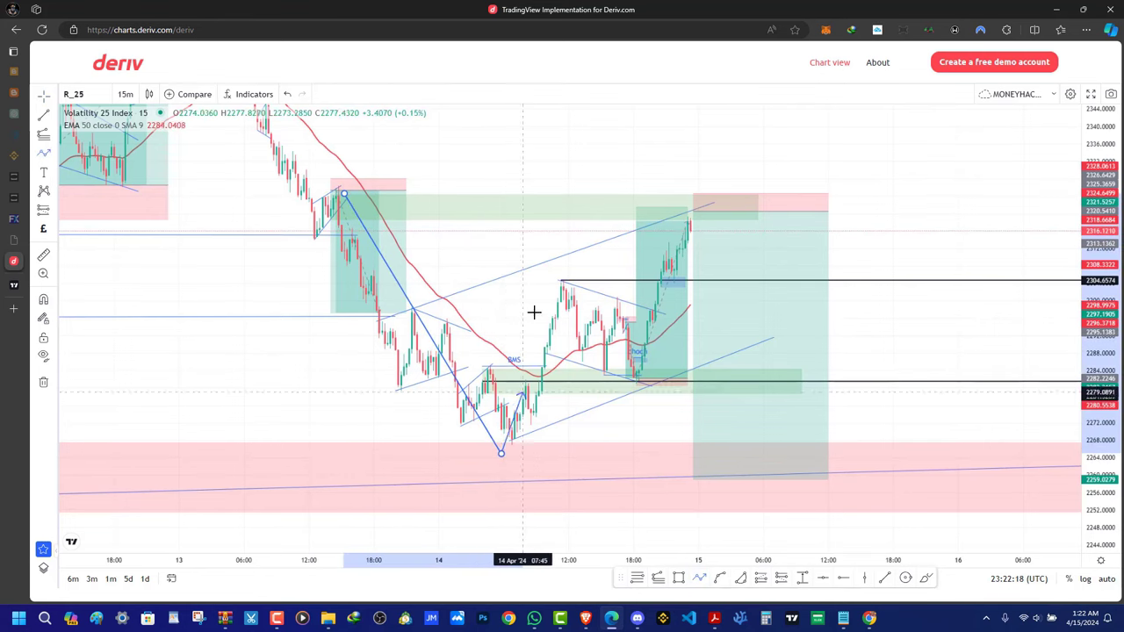
pyautogui.click(559, 283)
pyautogui.click(573, 364)
pyautogui.click(603, 316)
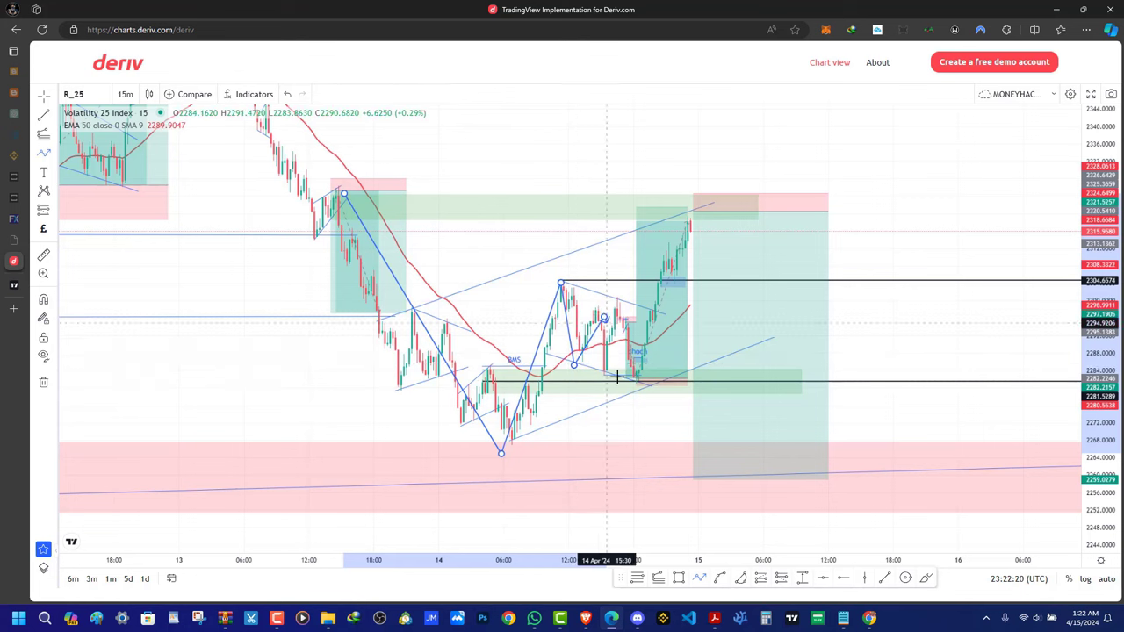
pyautogui.click(620, 380)
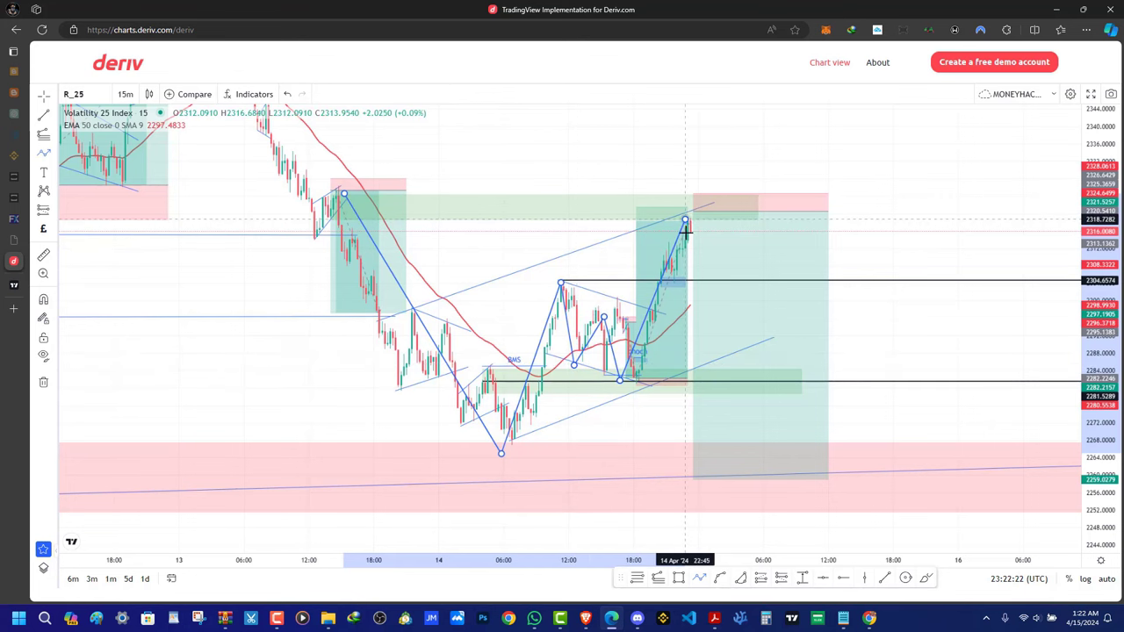
pyautogui.click(747, 482)
# Sketch a freehand rising wave from the path's end to about 2347 on 17 April 01:15, and delete both the wave and the path
pyautogui.moveTo(910, 201)
pyautogui.mouseDown()
pyautogui.moveTo(732, 191)
pyautogui.moveTo(695, 366)
pyautogui.mouseUp()
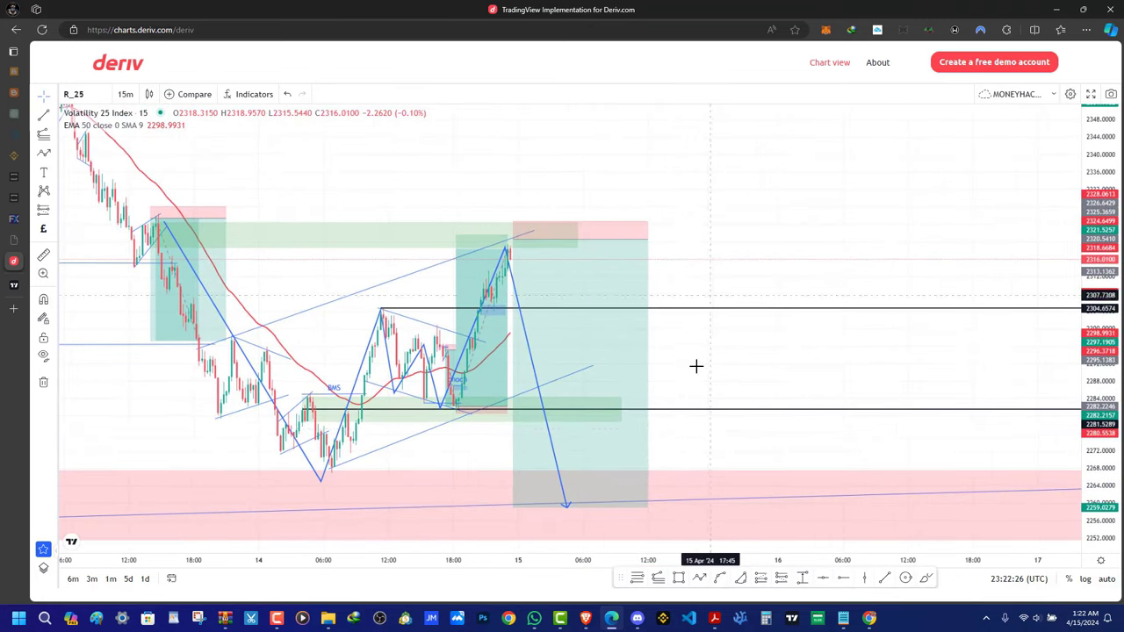
pyautogui.click(923, 579)
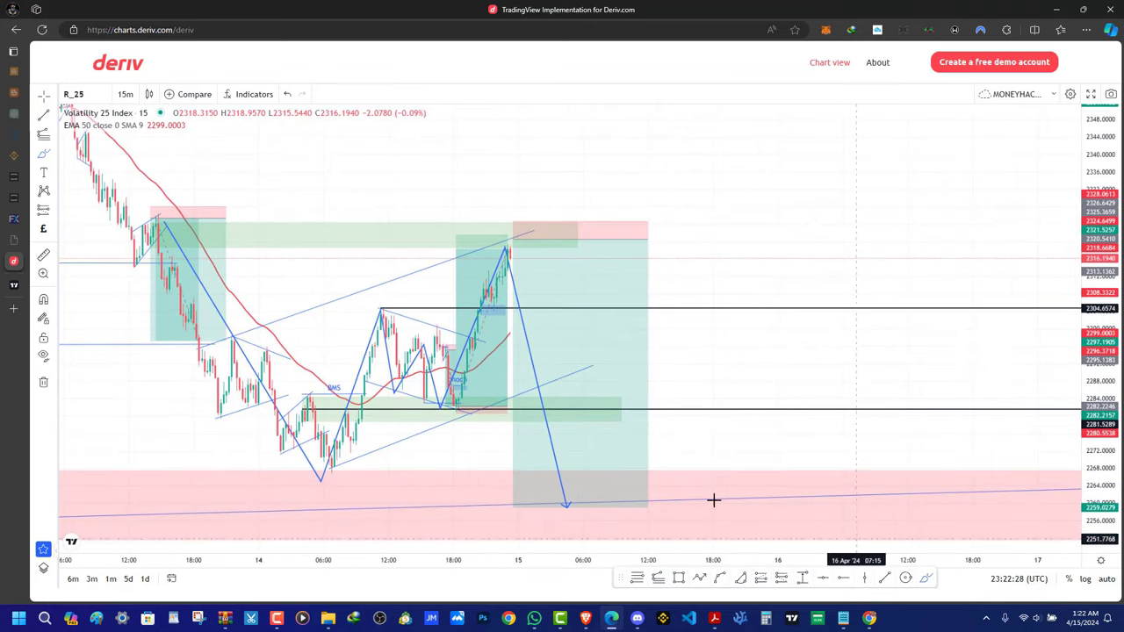
pyautogui.moveTo(574, 509)
pyautogui.mouseDown()
pyautogui.moveTo(652, 303)
pyautogui.moveTo(720, 373)
pyautogui.moveTo(905, 220)
pyautogui.moveTo(1011, 201)
pyautogui.moveTo(1052, 127)
pyautogui.mouseUp()
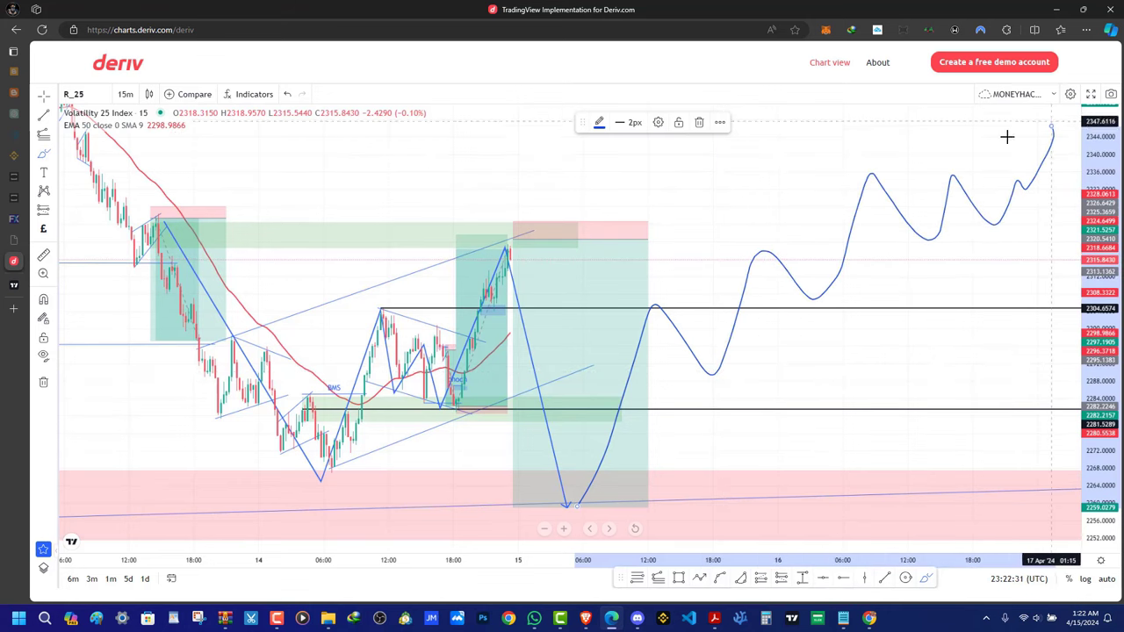
pyautogui.click(698, 123)
pyautogui.scroll(-3, 466, 323)
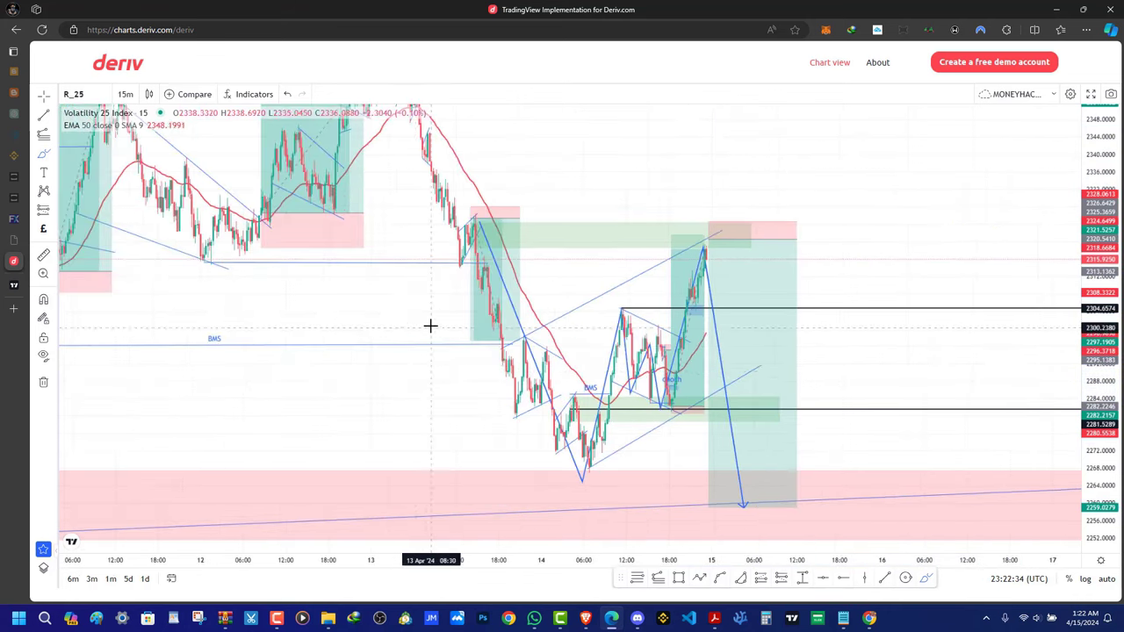
pyautogui.scroll(3, 431, 324)
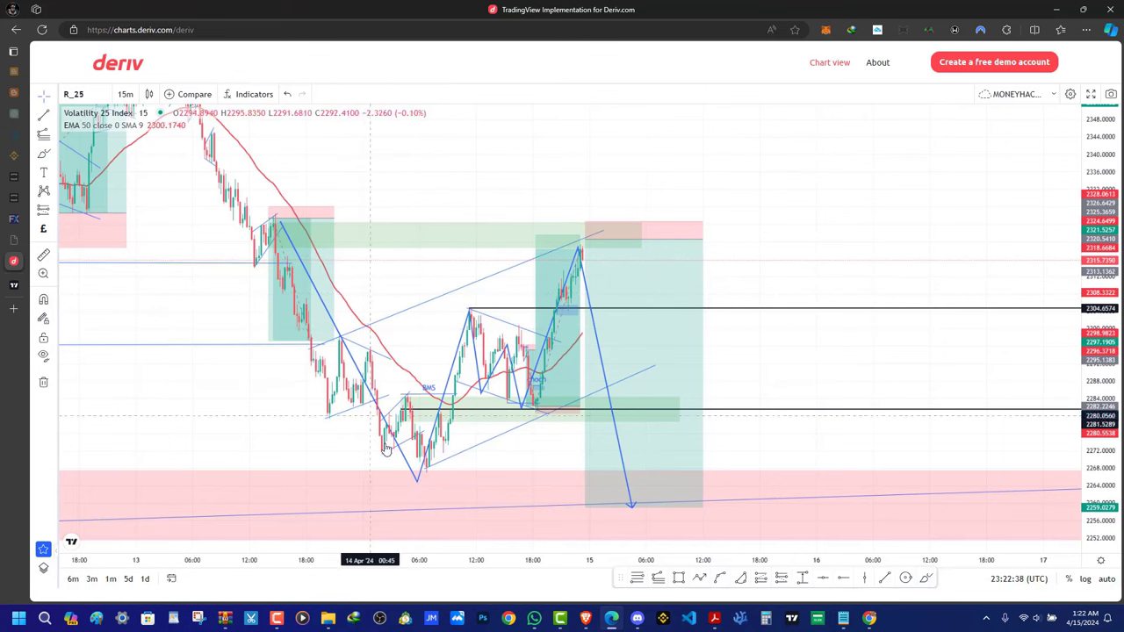
pyautogui.click(420, 478)
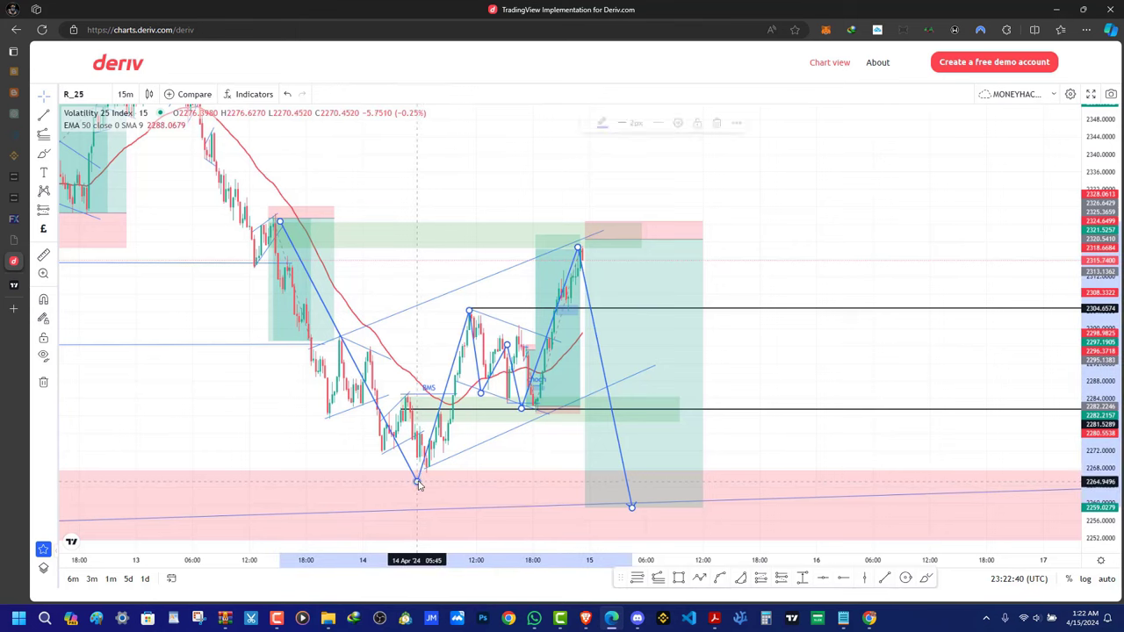
pyautogui.click(720, 115)
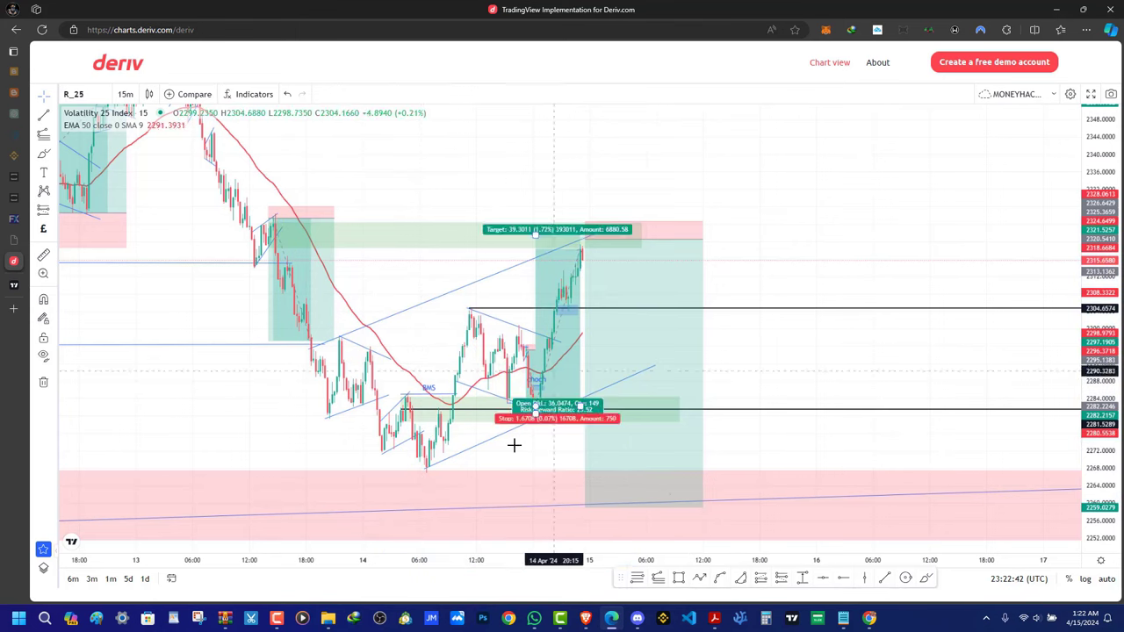
# Shift the short position's entry to 2320.2993 on 14 April 23:15, keeping its target and stop levels
pyautogui.scroll(2, 715, 329)
pyautogui.moveTo(752, 260); pyautogui.dragTo(897, 251)
pyautogui.click(627, 243)
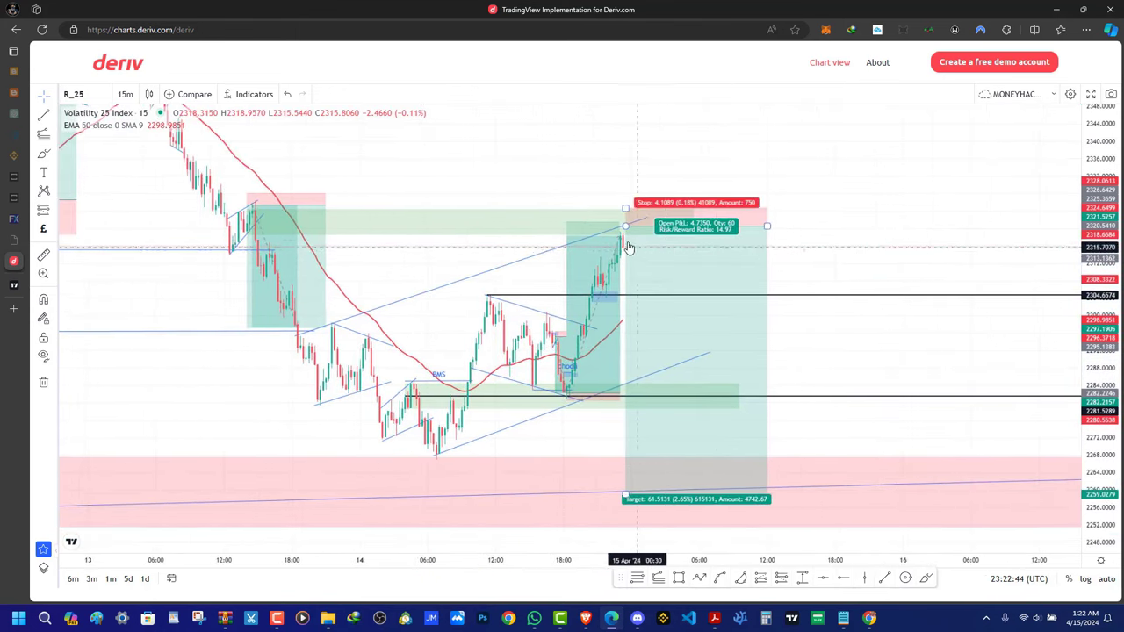
pyautogui.scroll(1, 597, 231)
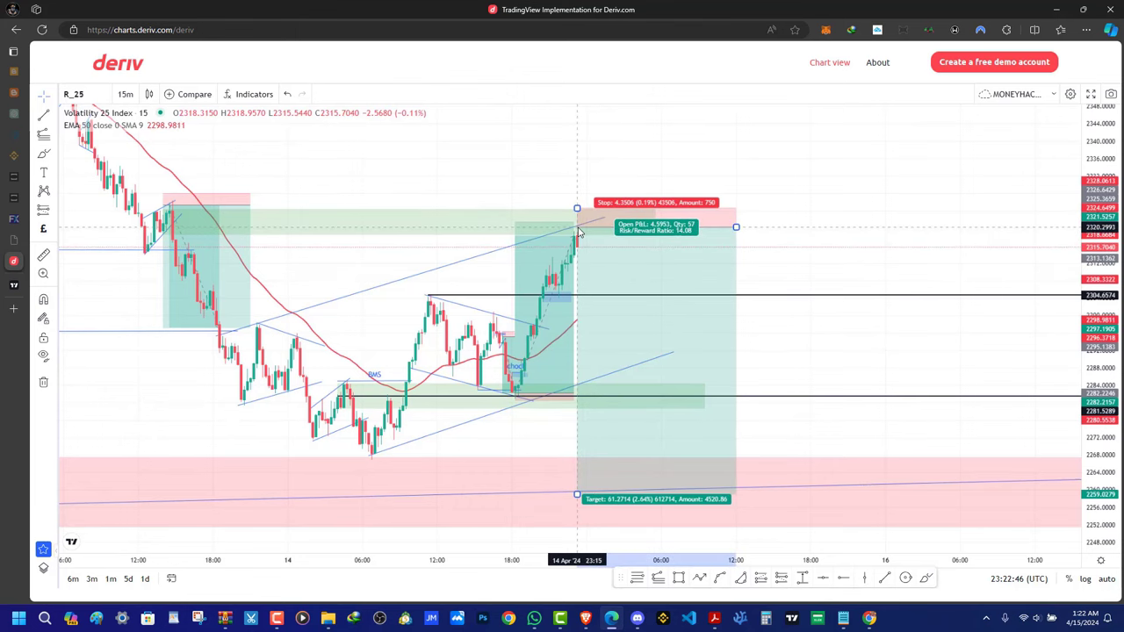
pyautogui.moveTo(852, 242); pyautogui.dragTo(907, 246)
pyautogui.scroll(-3, 789, 377)
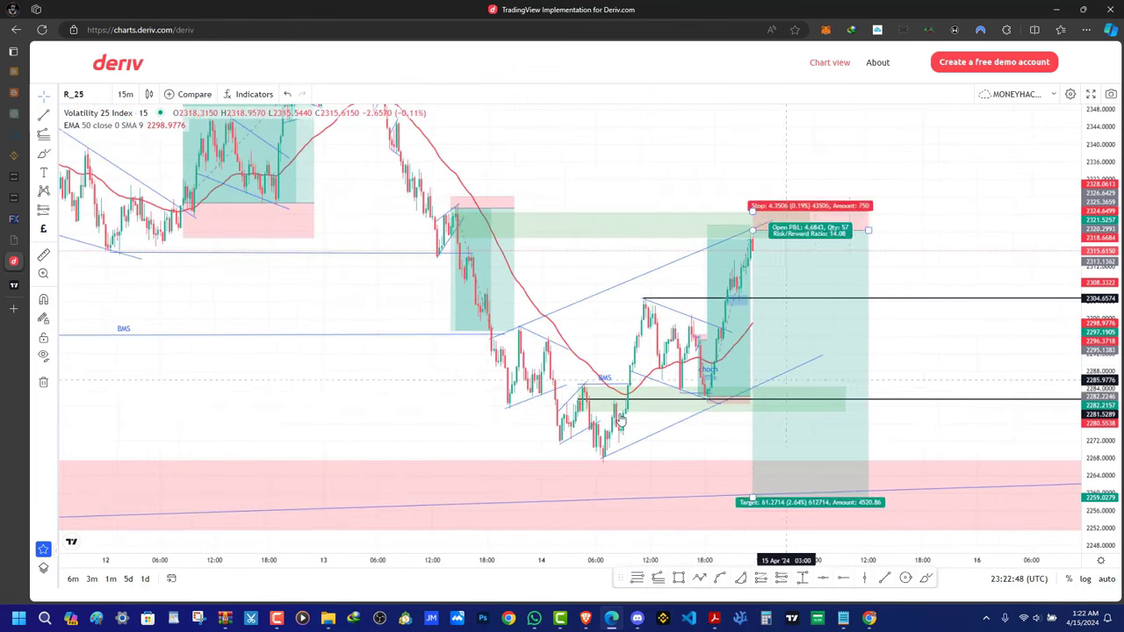
pyautogui.scroll(3, 575, 433)
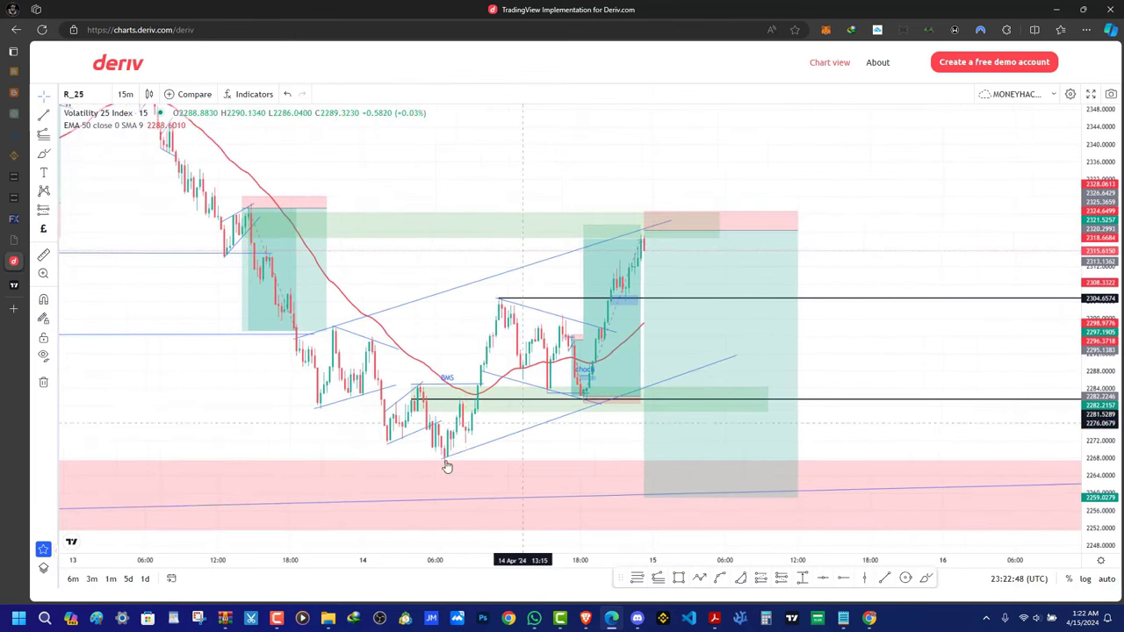
pyautogui.click(277, 621)
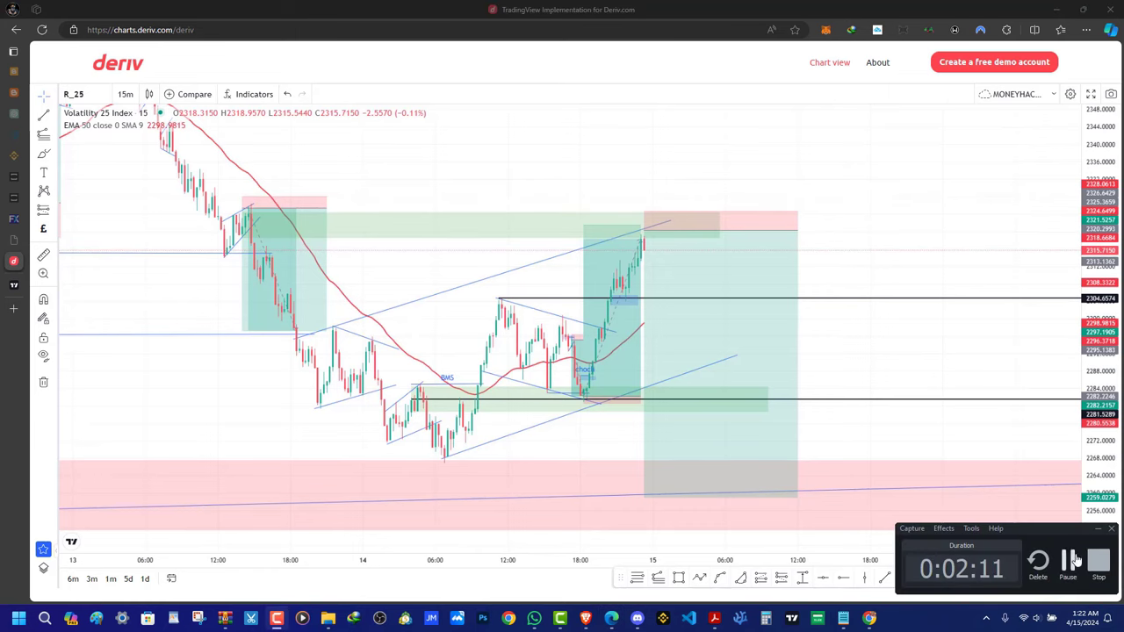
pyautogui.click(1097, 563)
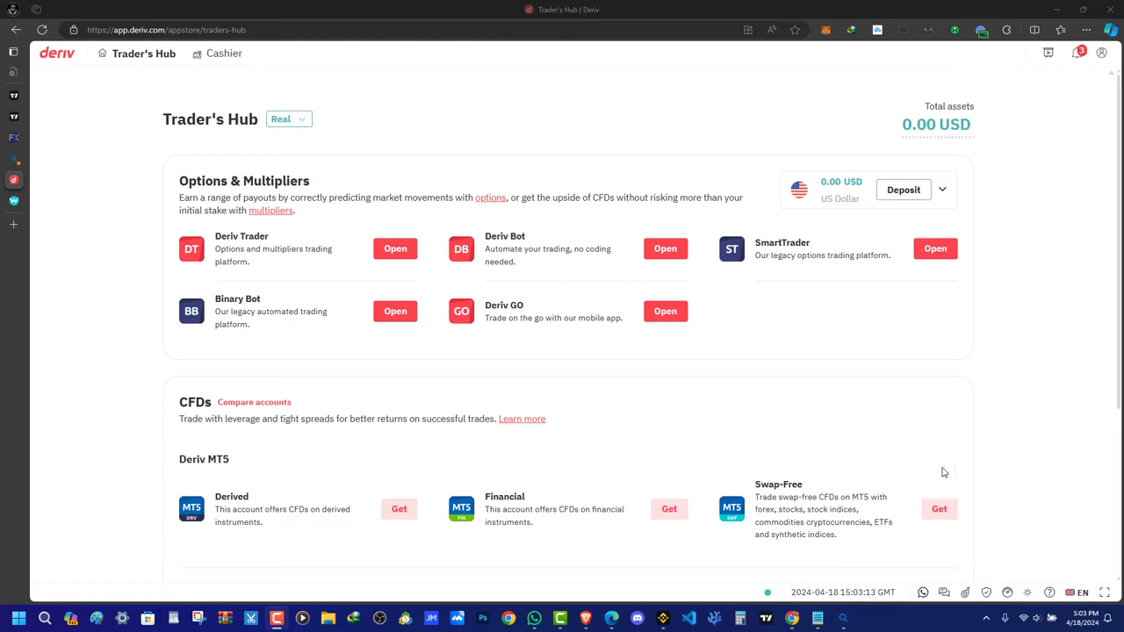
pyautogui.scroll(-3, 527, 371)
pyautogui.scroll(3, 508, 364)
pyautogui.click(154, 66)
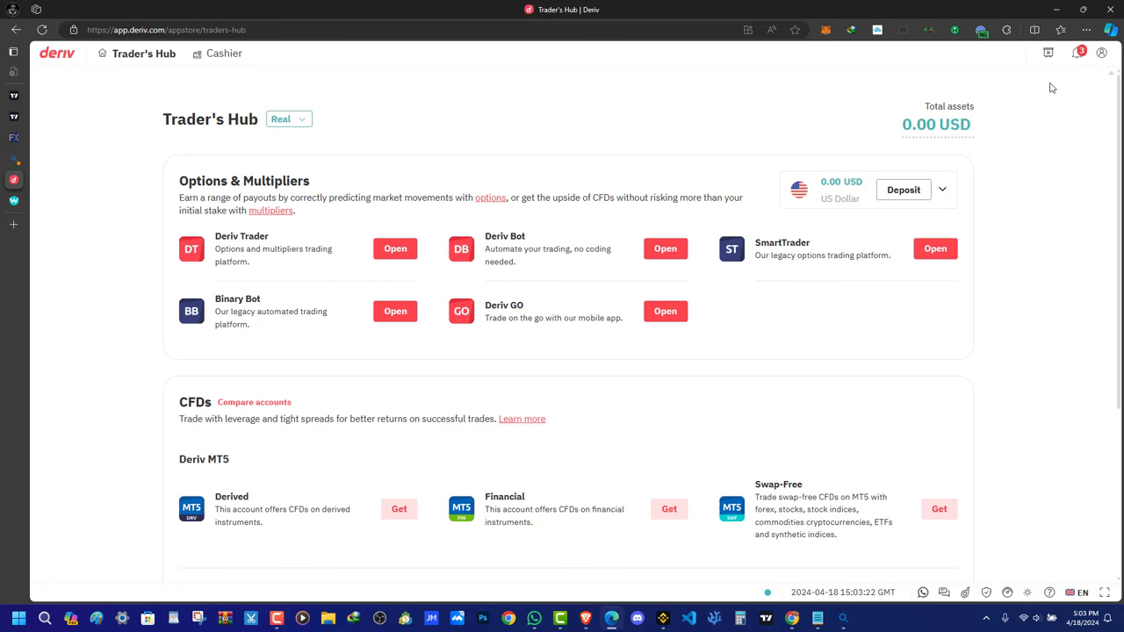
# Open the account notifications and examine the proof of identity and proof of address entries
pyautogui.click(1078, 53)
pyautogui.moveTo(972, 230); pyautogui.dragTo(1033, 288)
pyautogui.click(1022, 286)
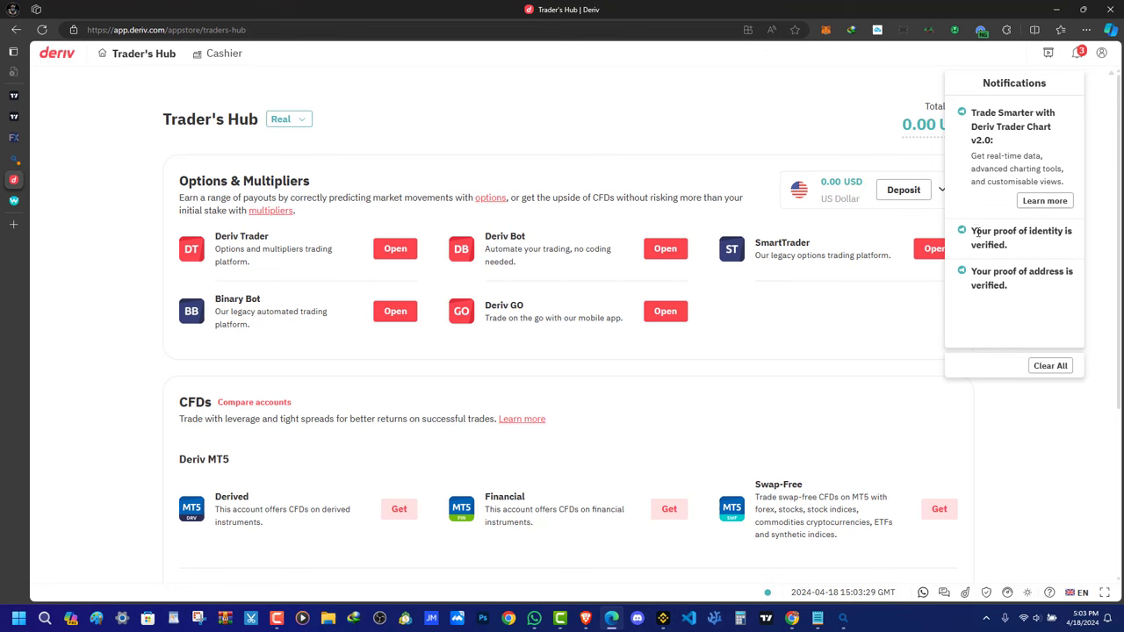
pyautogui.moveTo(976, 230); pyautogui.dragTo(1016, 297)
pyautogui.click(990, 247)
pyautogui.moveTo(970, 231); pyautogui.dragTo(1022, 294)
pyautogui.click(1002, 286)
pyautogui.moveTo(971, 232); pyautogui.dragTo(1032, 292)
pyautogui.click(1001, 279)
pyautogui.moveTo(971, 230); pyautogui.dragTo(1022, 305)
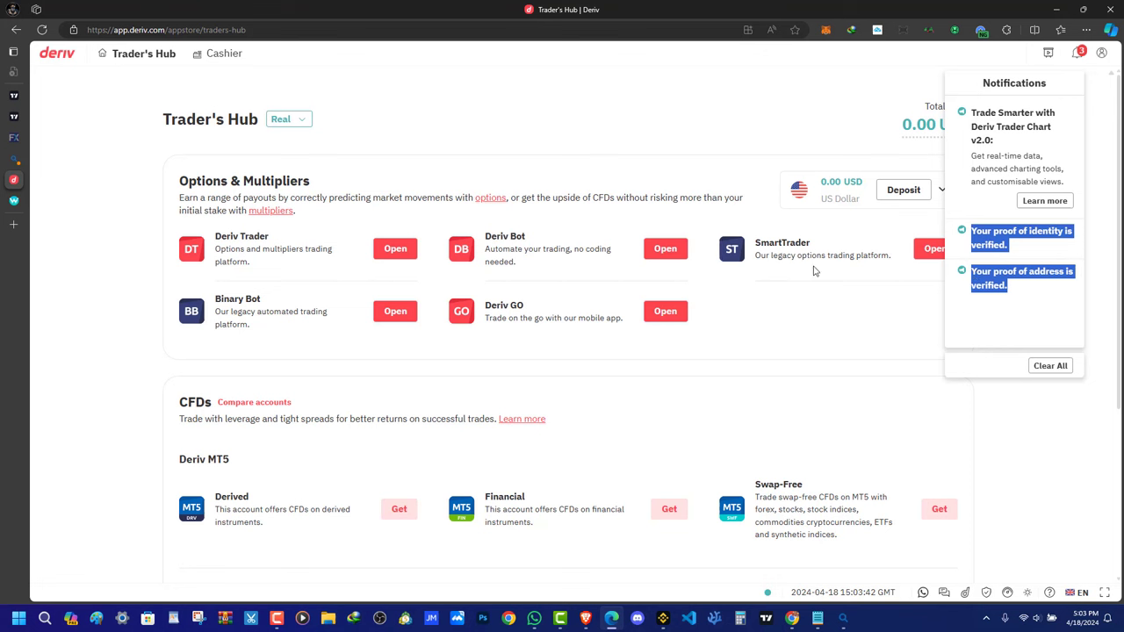
# Reopen the account notifications and highlight the proof of identity and proof of address entries
pyautogui.click(1076, 53)
pyautogui.click(1076, 54)
pyautogui.moveTo(971, 230); pyautogui.dragTo(1022, 294)
pyautogui.click(1020, 289)
pyautogui.moveTo(971, 230); pyautogui.dragTo(1018, 294)
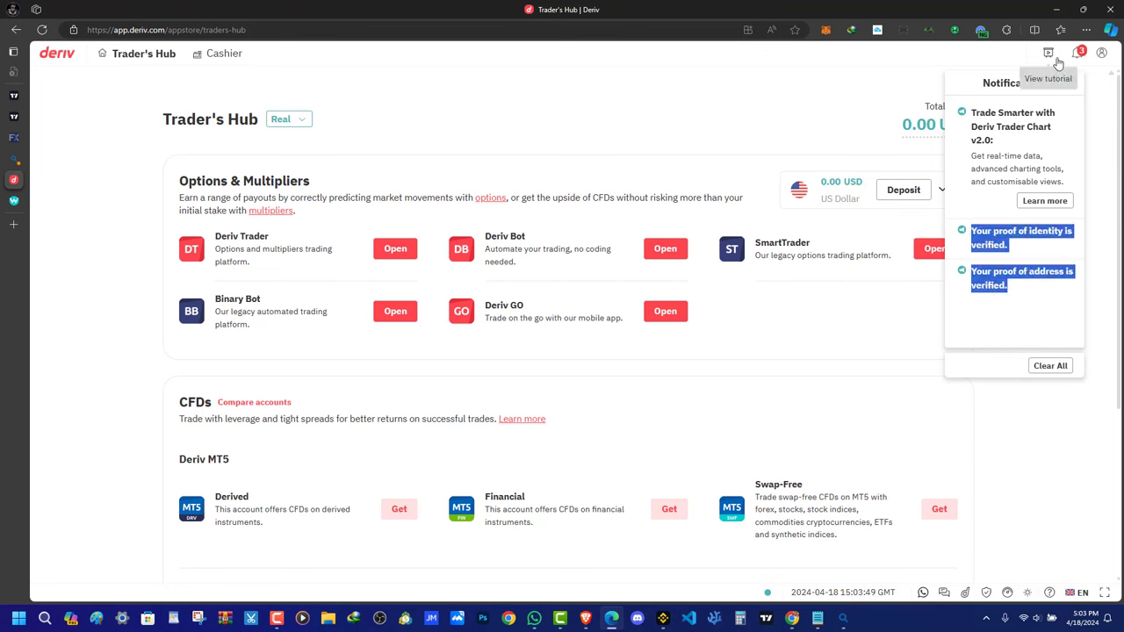
# Open the account settings and look through the personal details, including the tax information, address and email preference
pyautogui.click(1101, 53)
pyautogui.scroll(-4, 478, 333)
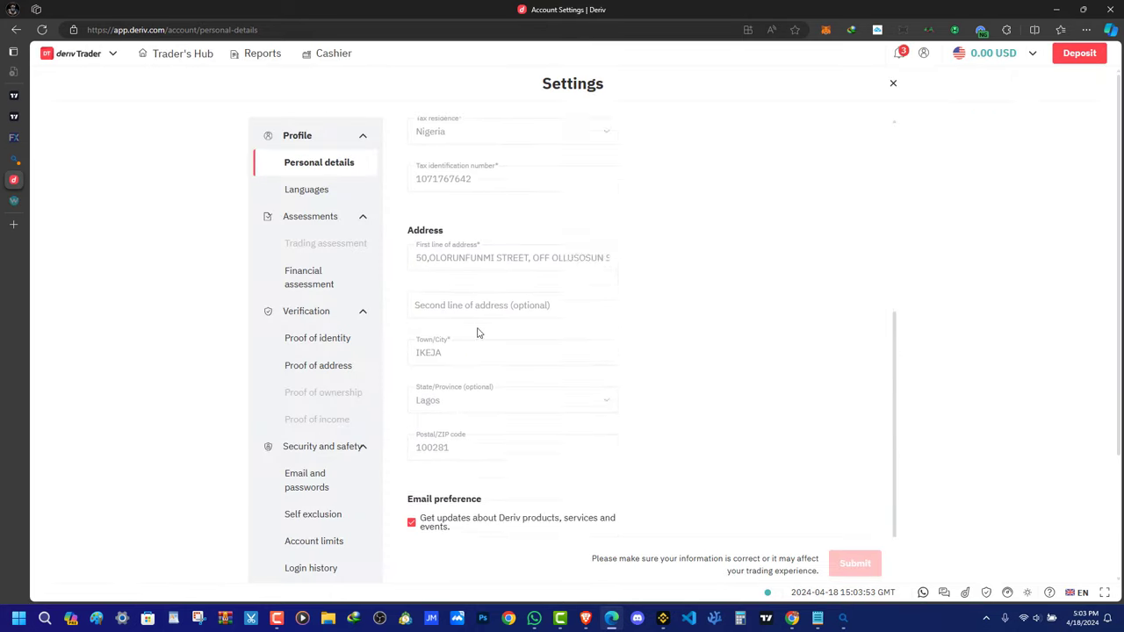
pyautogui.scroll(-2, 507, 361)
pyautogui.scroll(2, 515, 251)
pyautogui.scroll(-2, 519, 231)
pyautogui.scroll(4, 562, 150)
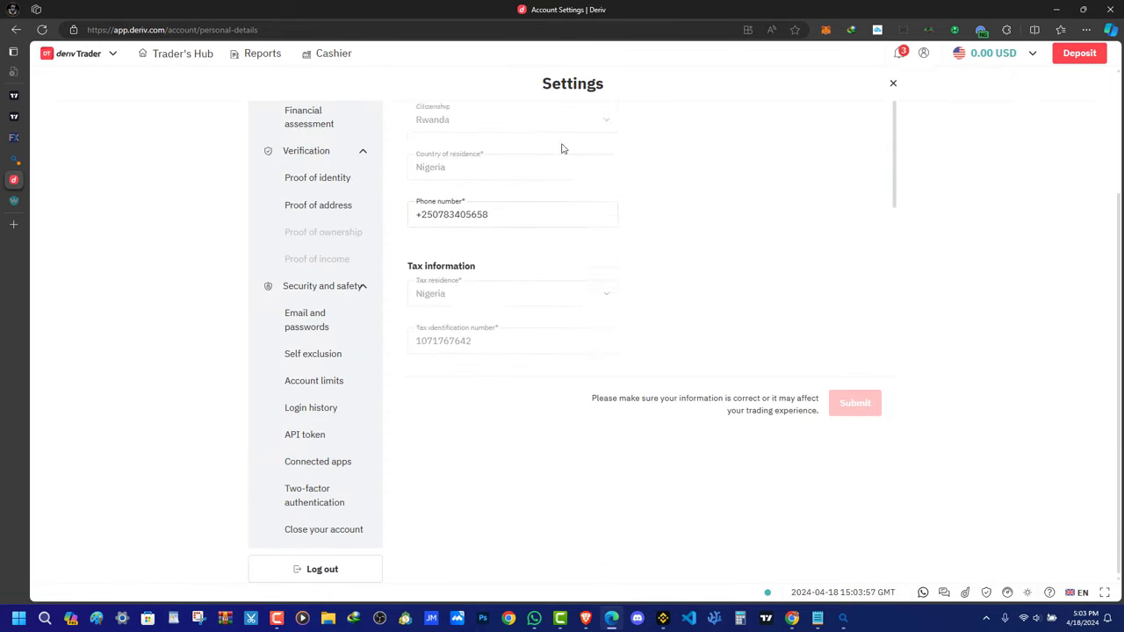
pyautogui.scroll(-4, 563, 149)
pyautogui.scroll(2, 547, 250)
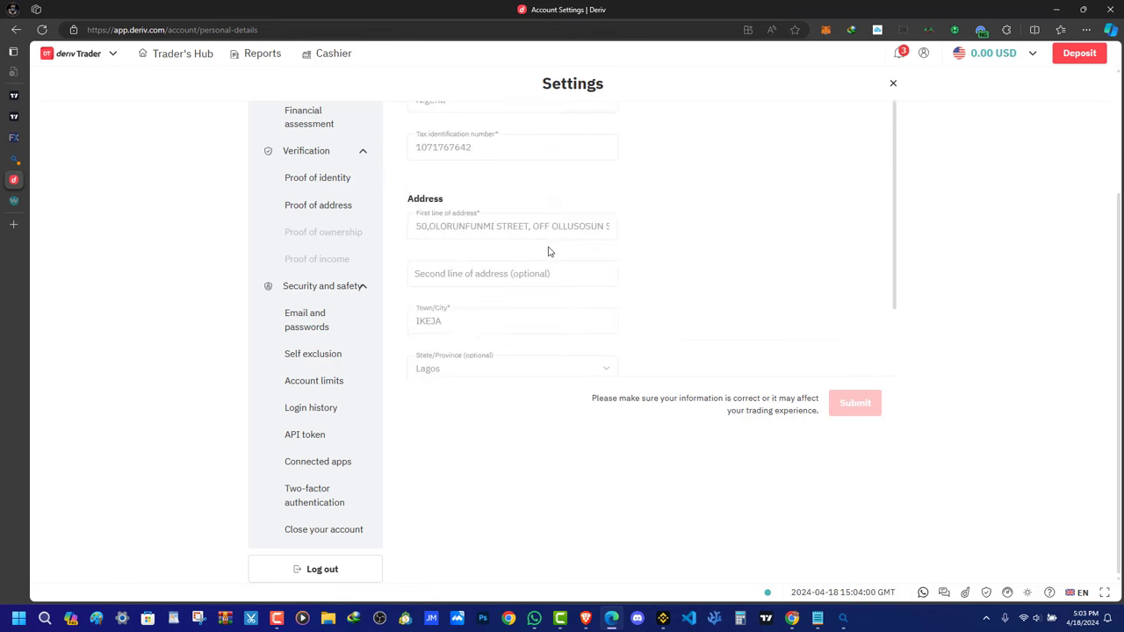
pyautogui.scroll(-2, 551, 258)
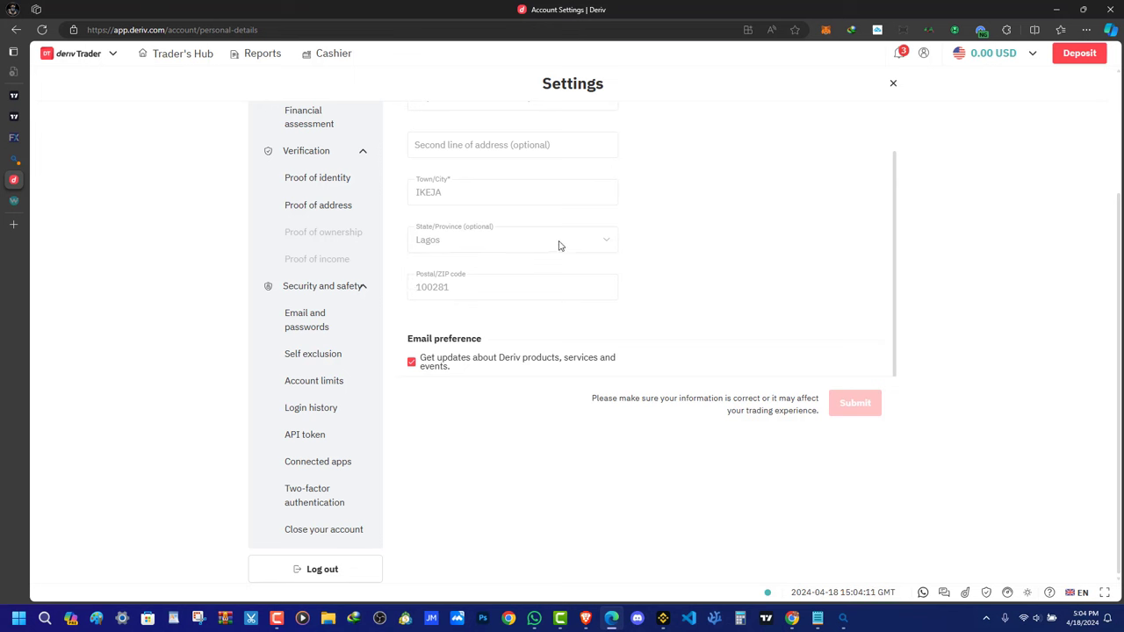
# Open the proof of identity verification page and highlight its status message
pyautogui.click(329, 186)
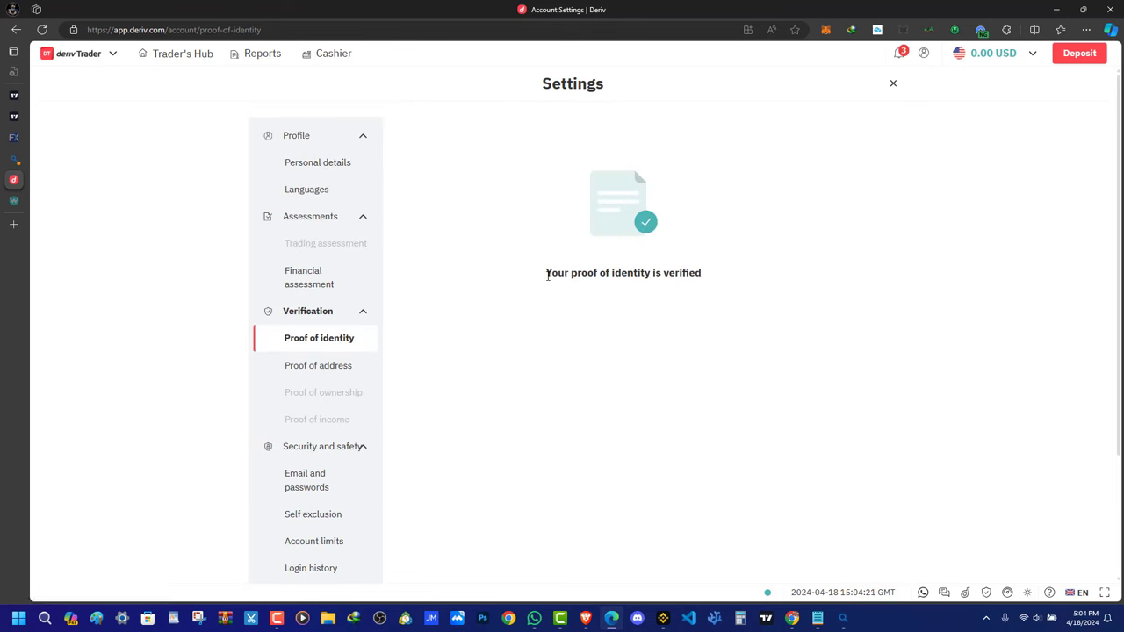
pyautogui.moveTo(546, 272); pyautogui.dragTo(633, 286)
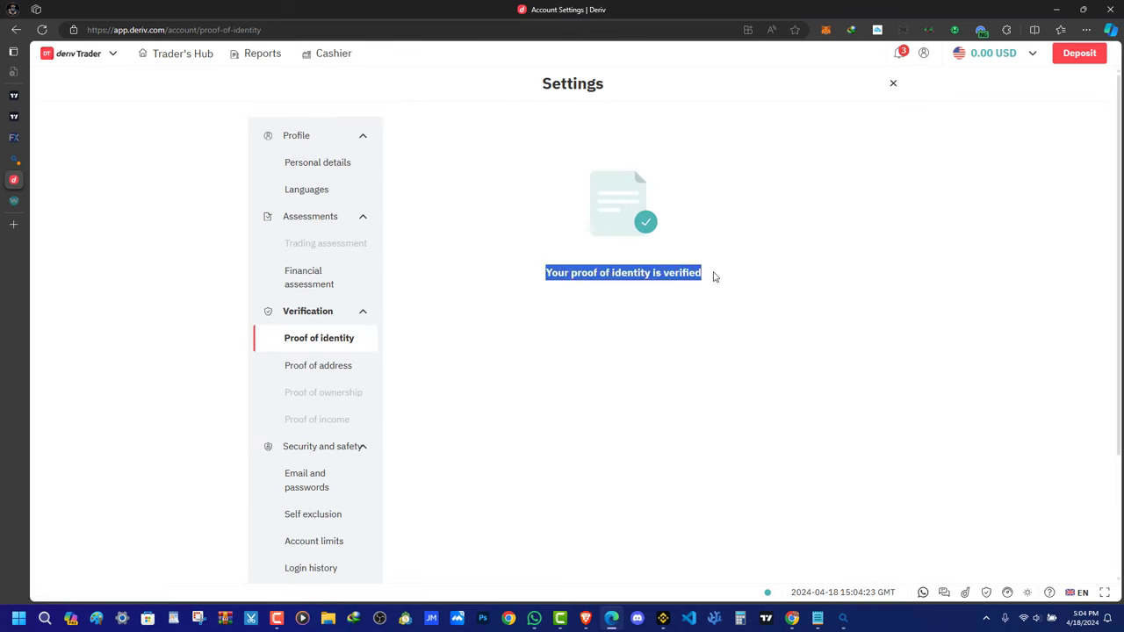
pyautogui.click(641, 273)
pyautogui.moveTo(547, 275); pyautogui.dragTo(732, 278)
pyautogui.click(616, 305)
# Open the proof of address verification page and highlight its status message
pyautogui.click(338, 365)
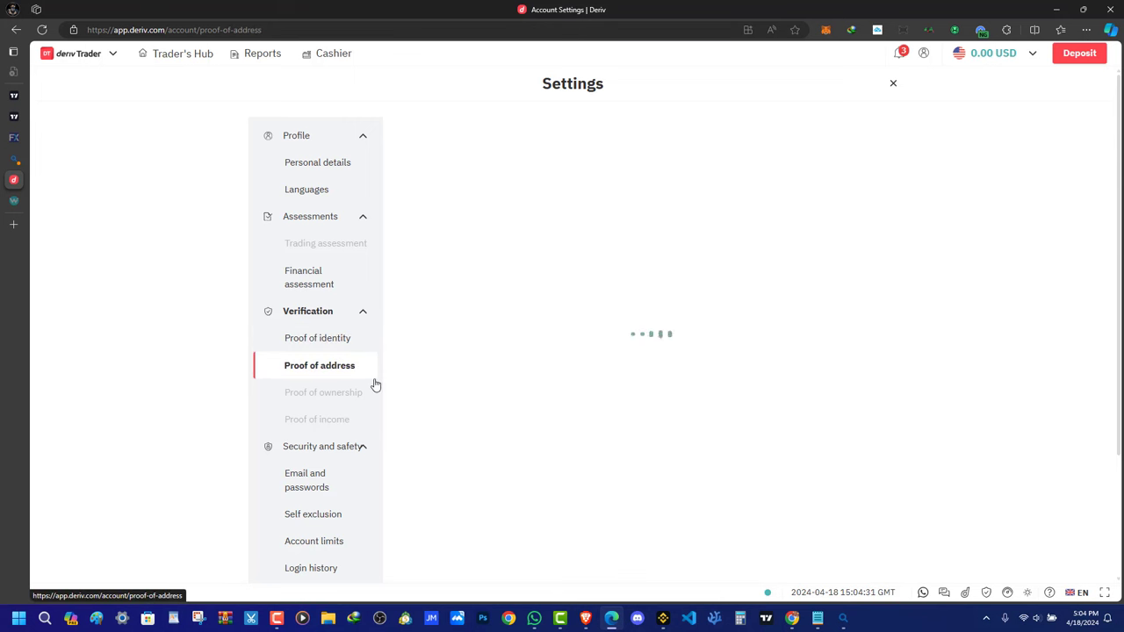
pyautogui.moveTo(545, 275); pyautogui.dragTo(702, 274)
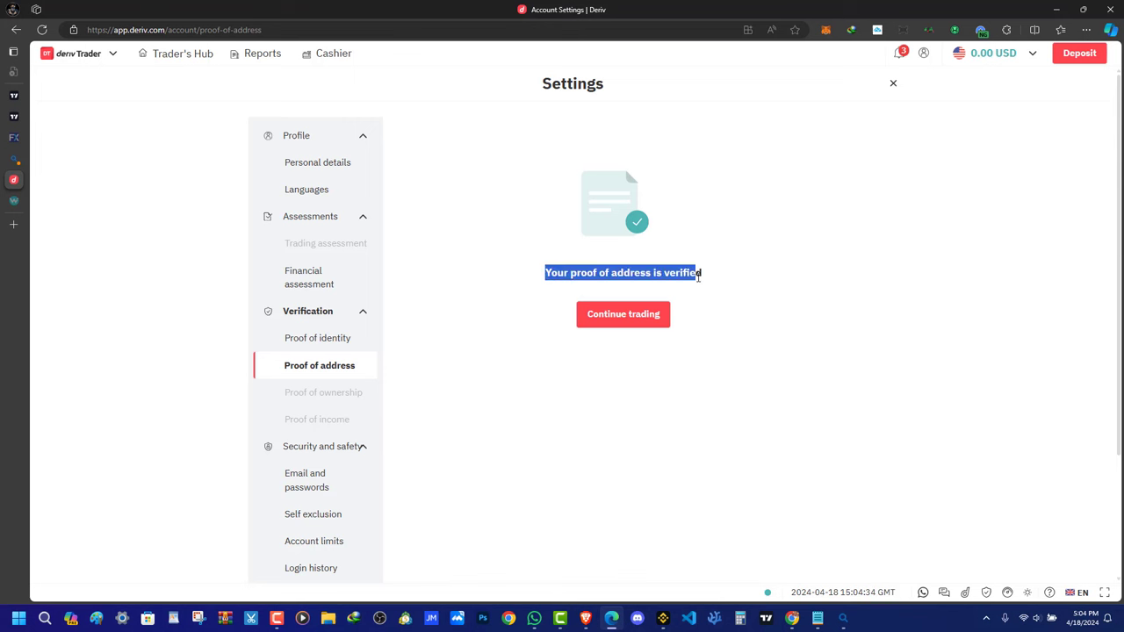
pyautogui.click(657, 273)
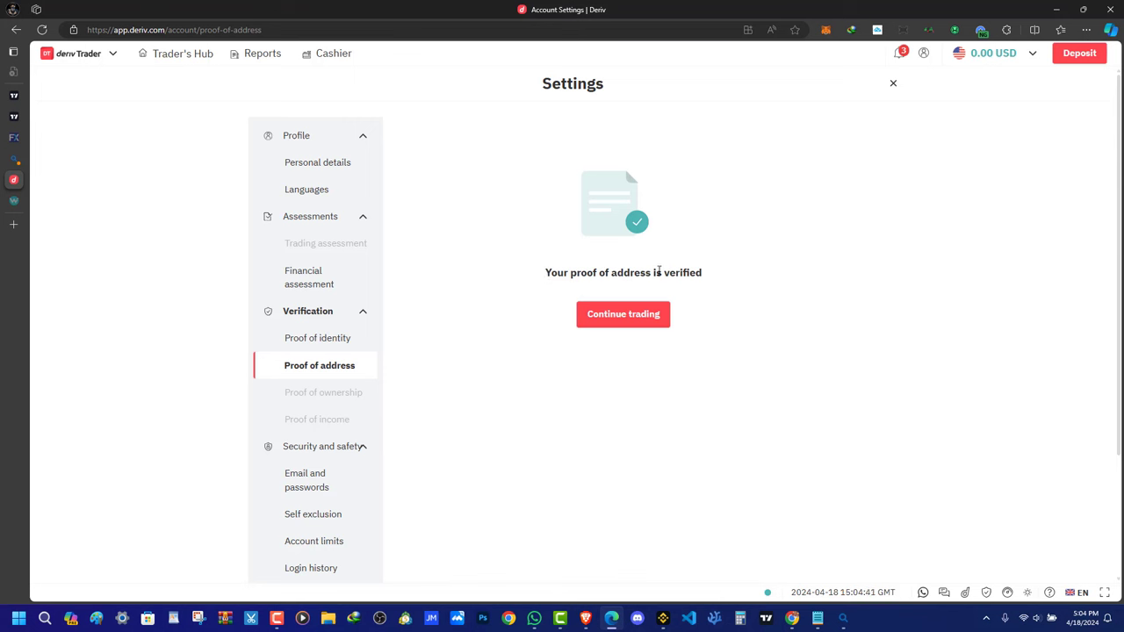
# Recheck the proof of identity status, highlighting its message, and return to the proof of address page
pyautogui.click(313, 339)
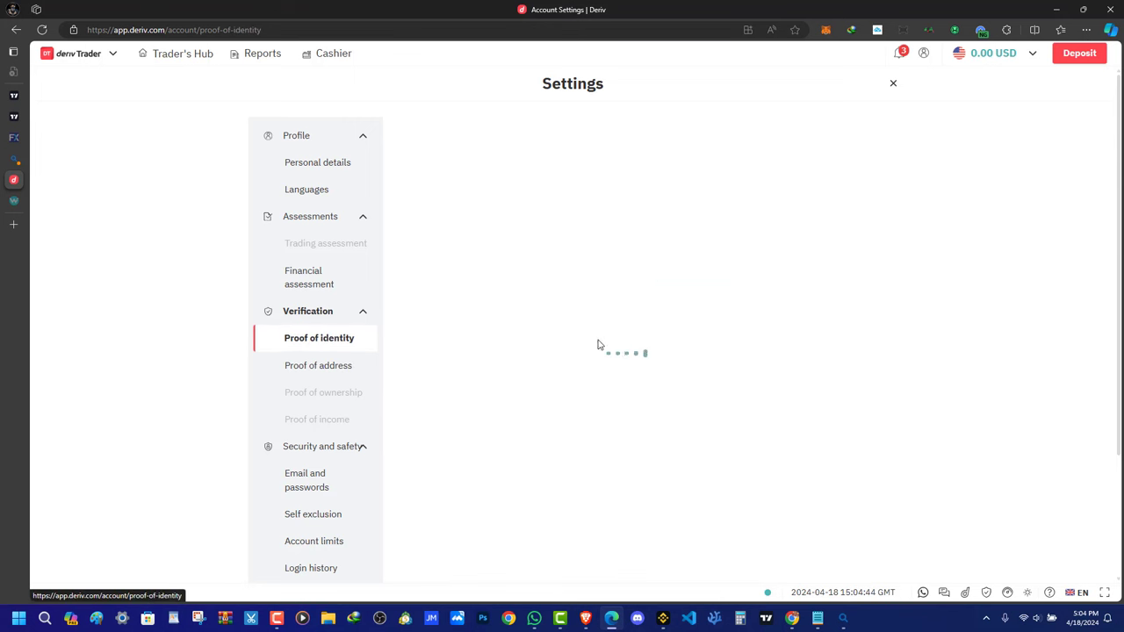
pyautogui.moveTo(545, 273); pyautogui.dragTo(647, 274)
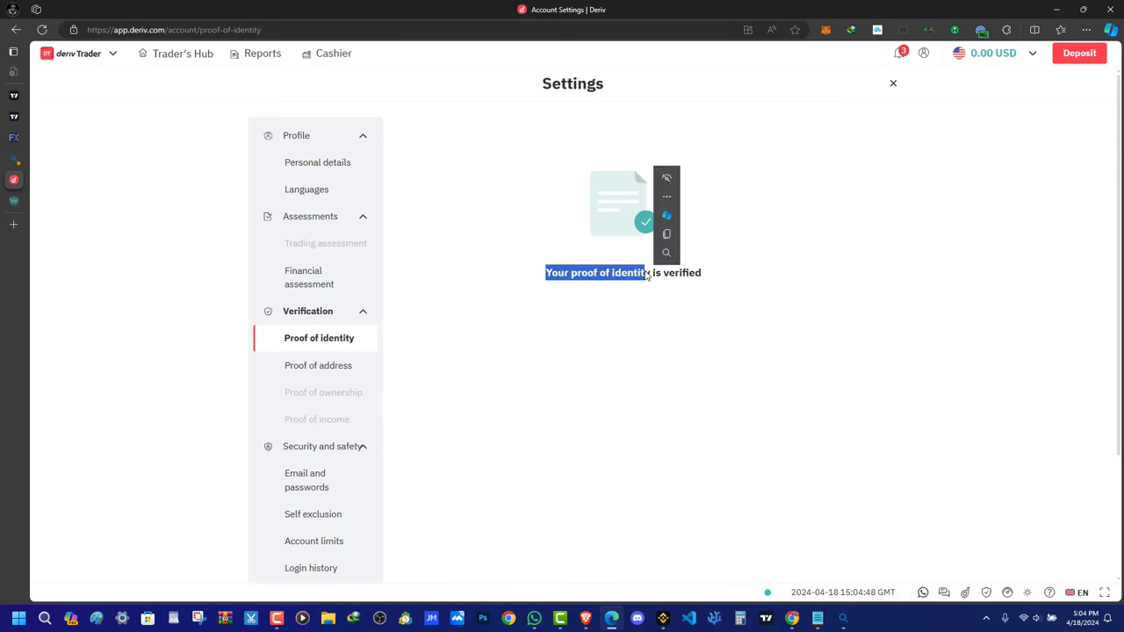
pyautogui.click(591, 289)
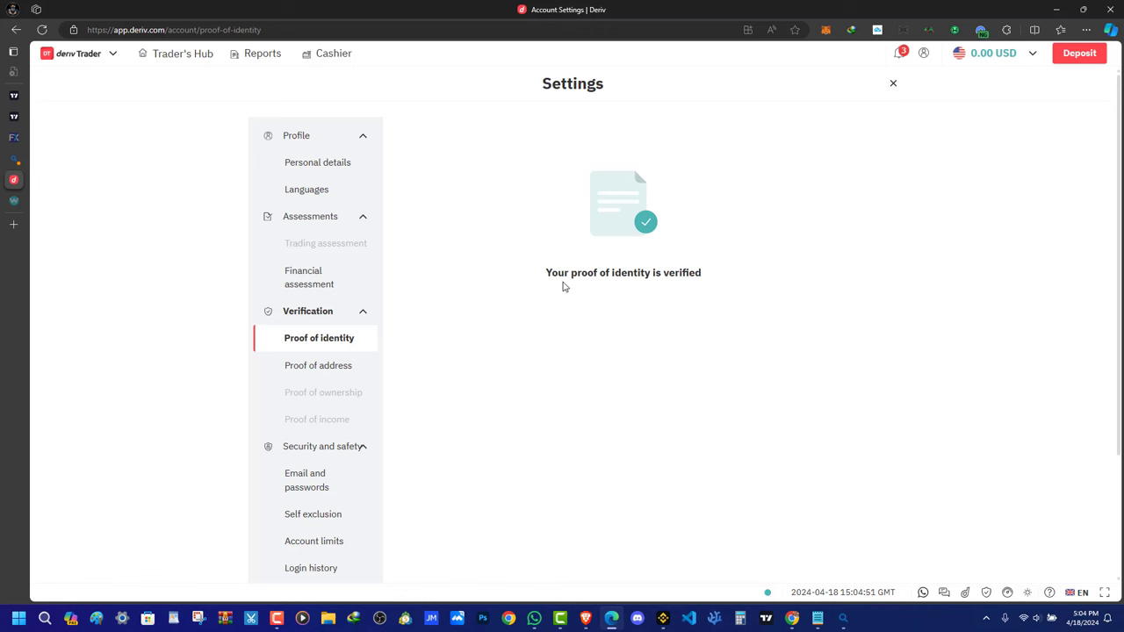
pyautogui.click(316, 367)
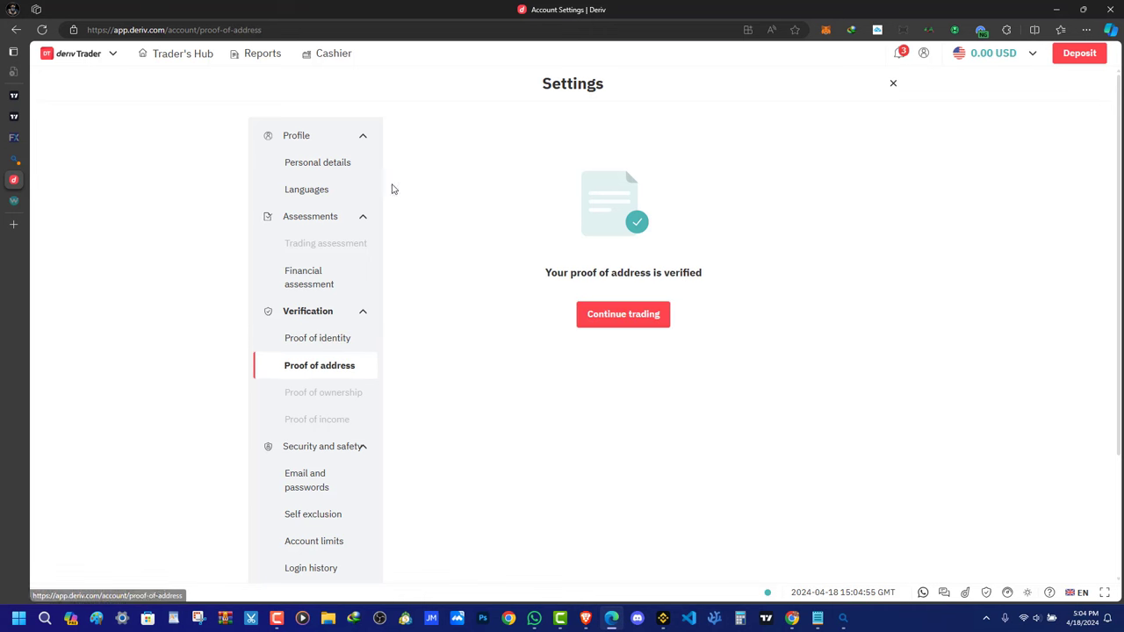
# Search the web for "DERIV REGISTED COUNTRY BANED" in a new browser tab
pyautogui.click(14, 223)
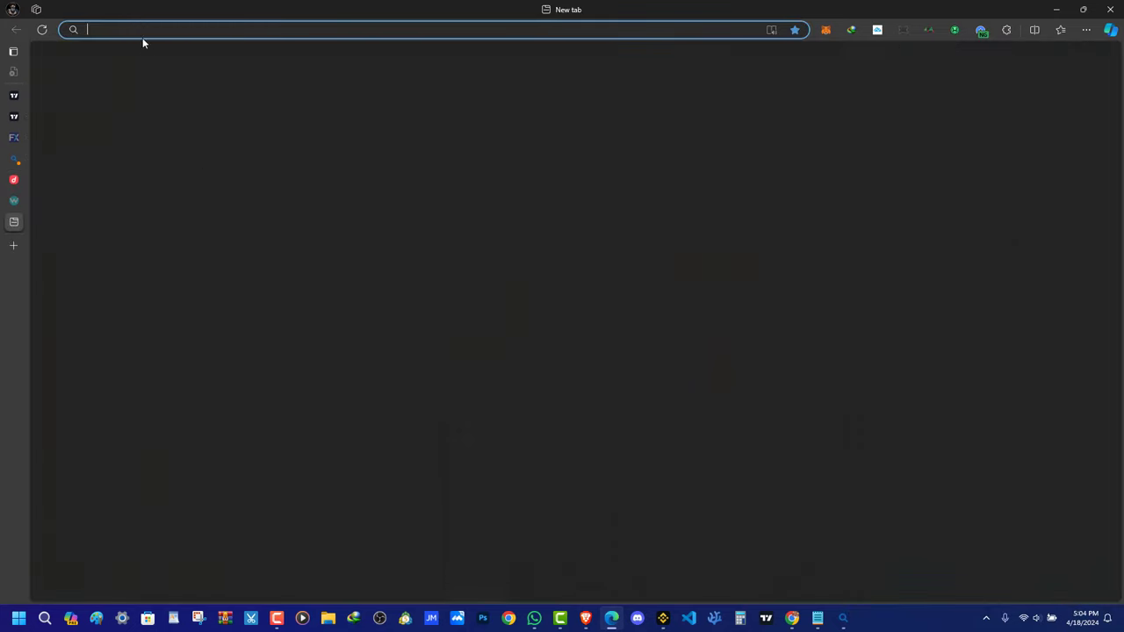
pyautogui.write('DERIV')
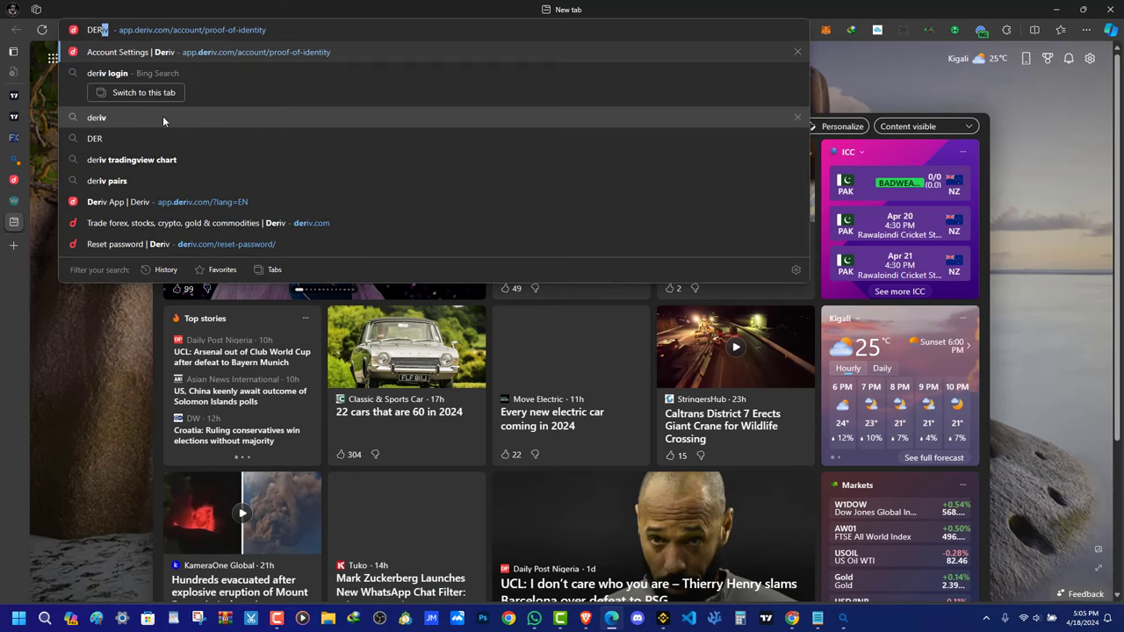
pyautogui.write('G')
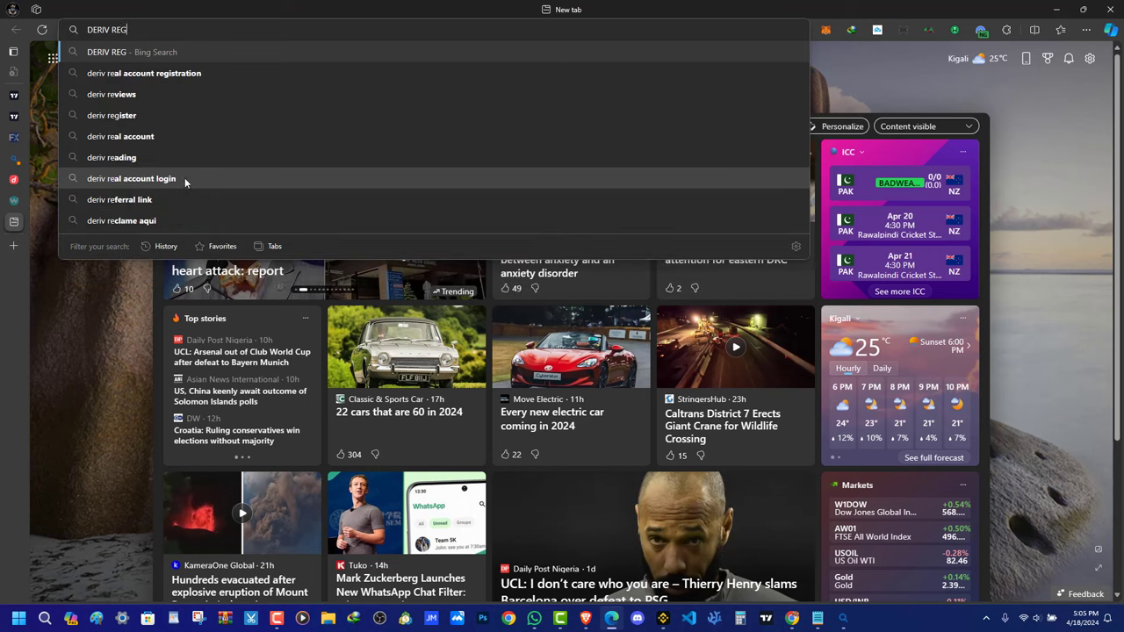
pyautogui.write('ISTED CO')
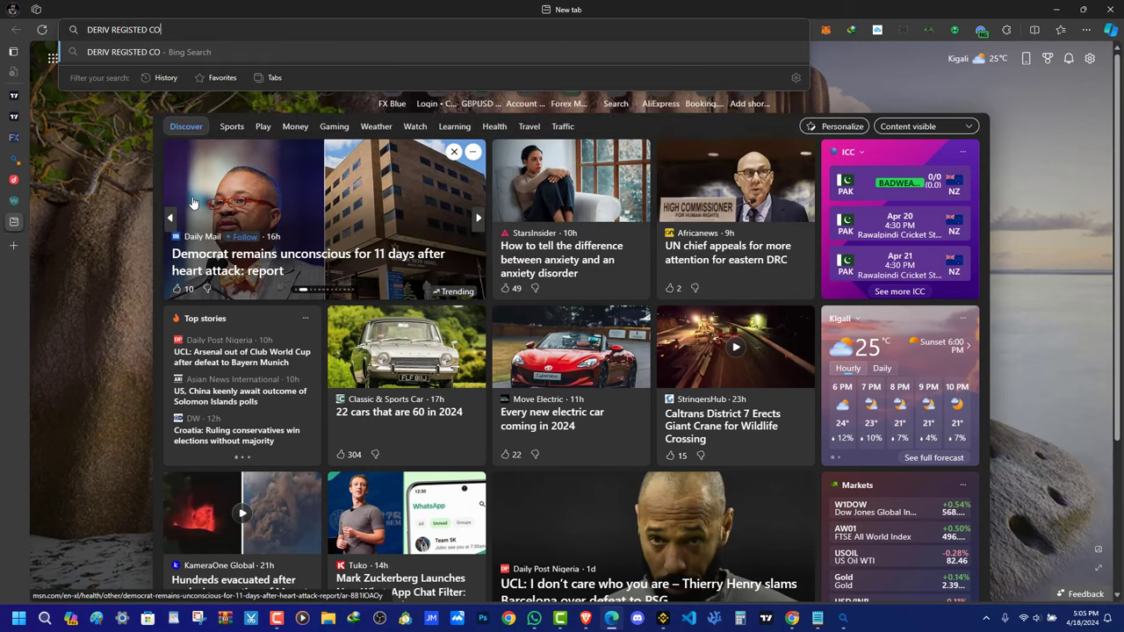
pyautogui.write('UNTRY BAN')
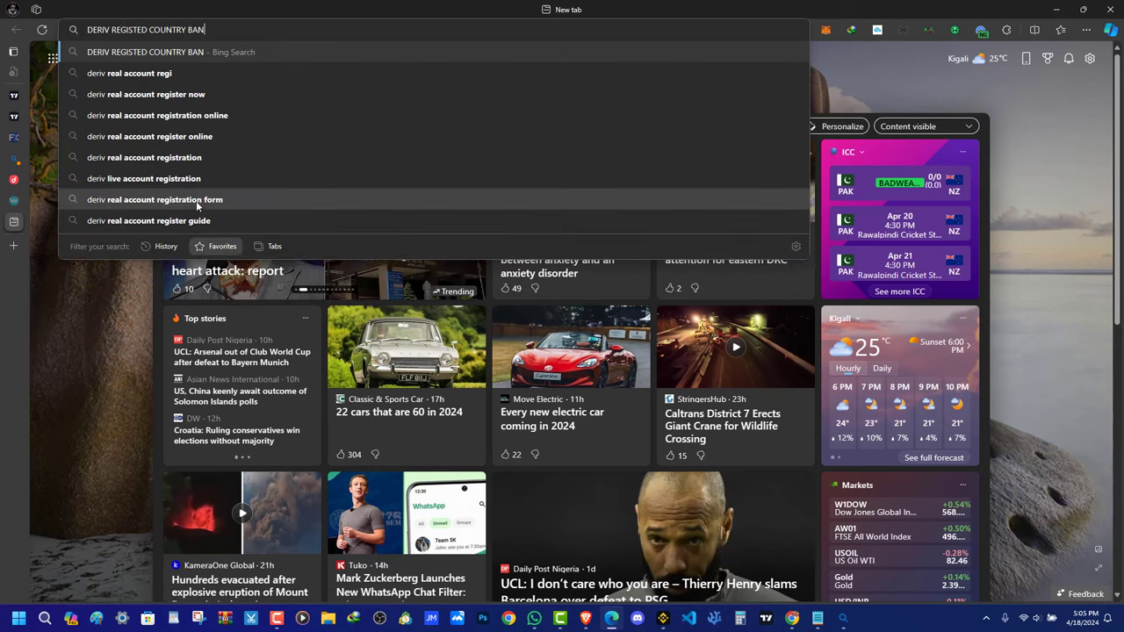
pyautogui.write('ED')
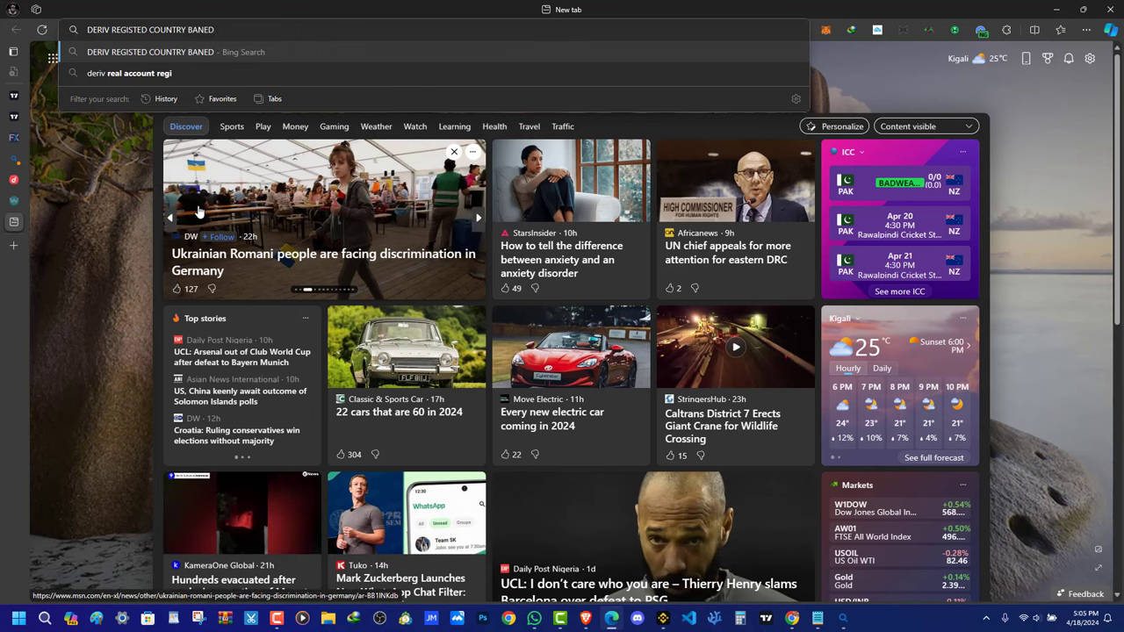
pyautogui.press('Return')
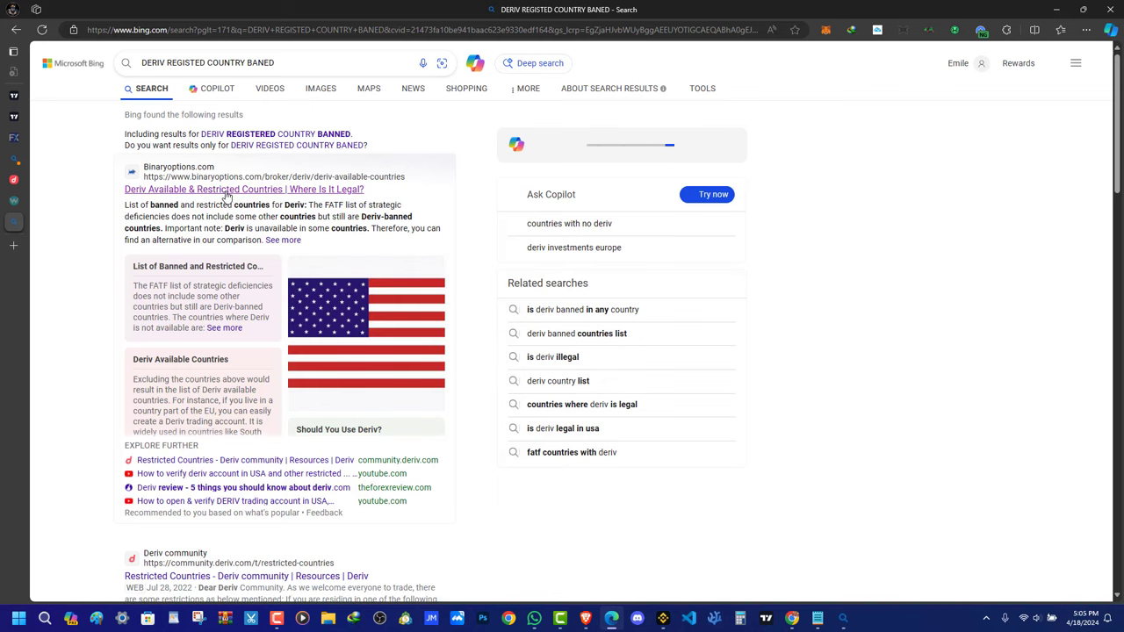
# Open the Binaryoptions.com article on Deriv's available and restricted countries and accept its website consent notice
pyautogui.click(220, 189)
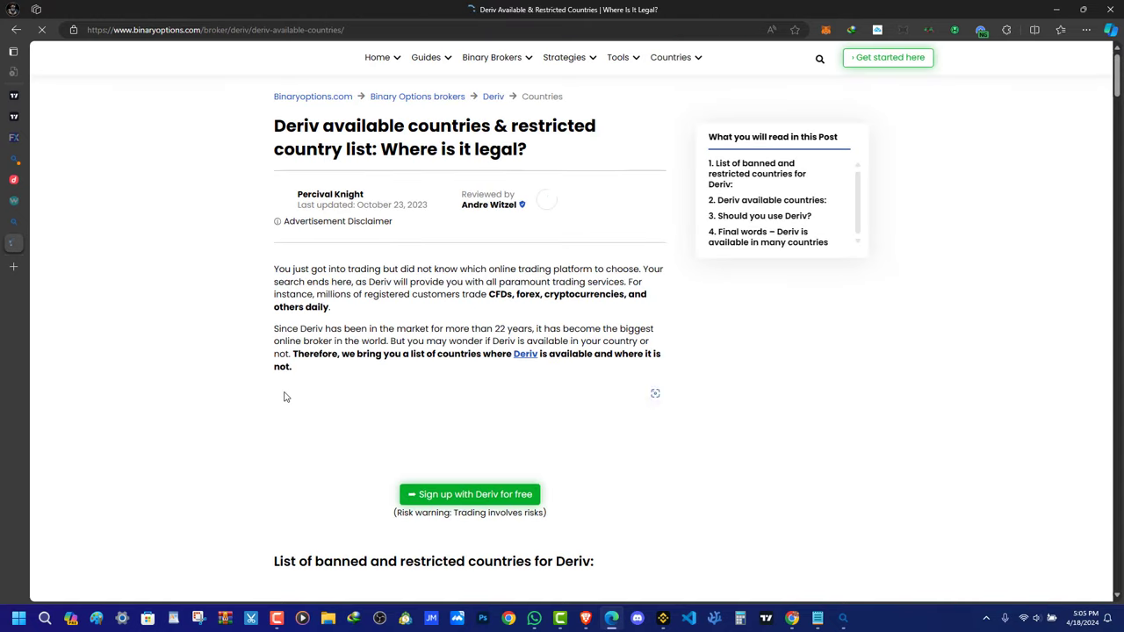
pyautogui.scroll(-3, 538, 269)
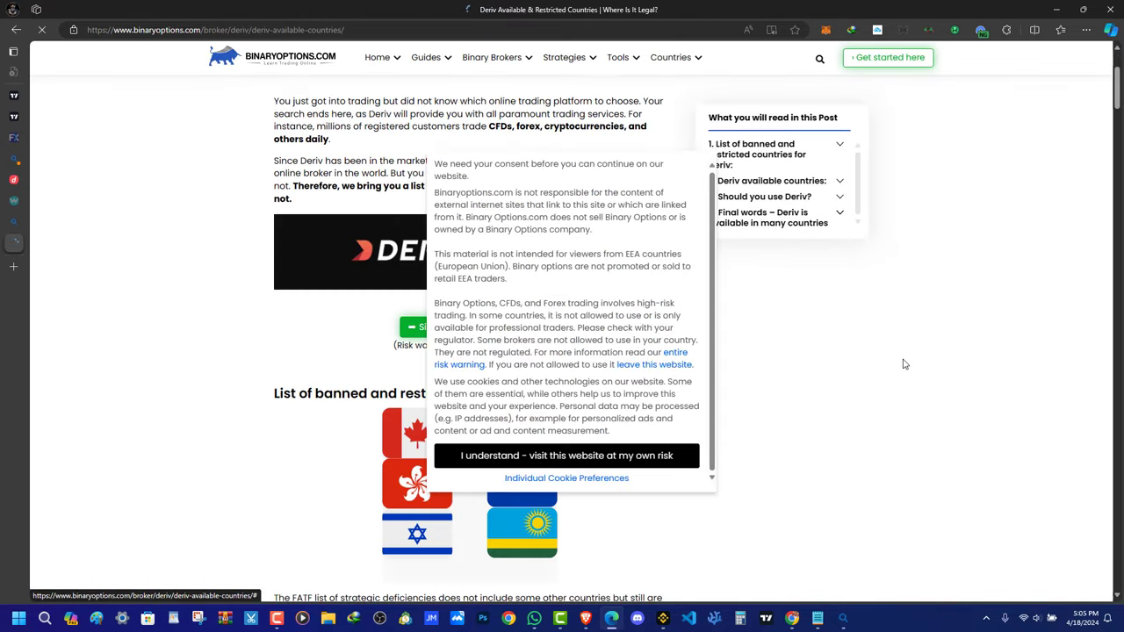
pyautogui.scroll(-3, 900, 367)
pyautogui.click(559, 457)
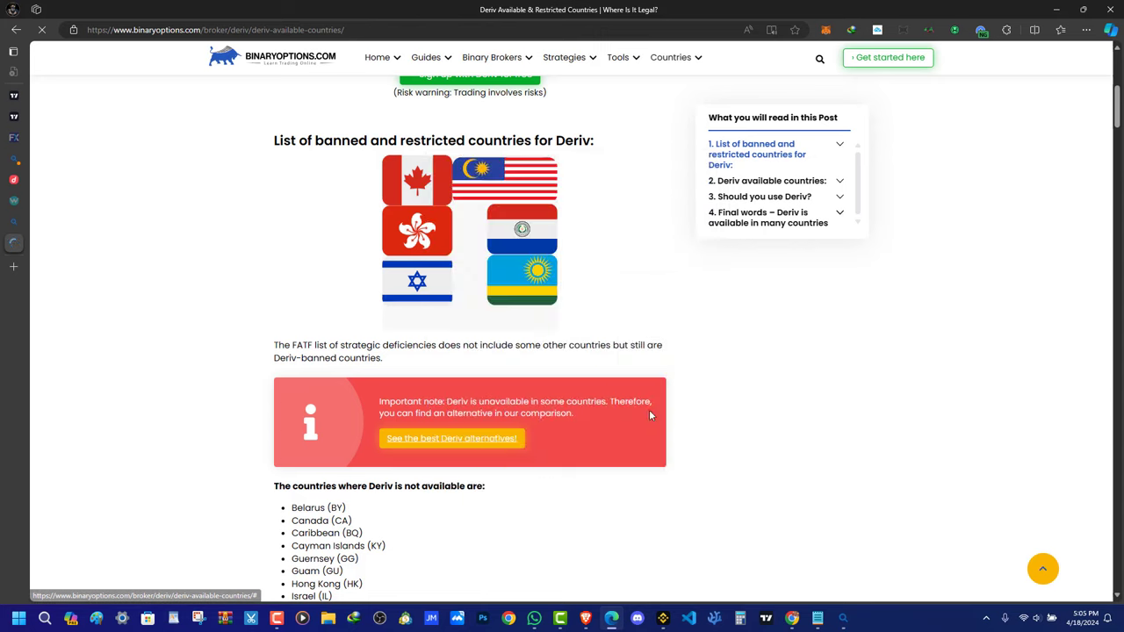
# Highlight the article's heading "List of banned and restricted countries for Deriv" and examine the flags beneath it
pyautogui.scroll(2, 648, 409)
pyautogui.moveTo(273, 309); pyautogui.dragTo(596, 310)
pyautogui.scroll(-2, 642, 345)
pyautogui.scroll(2, 641, 345)
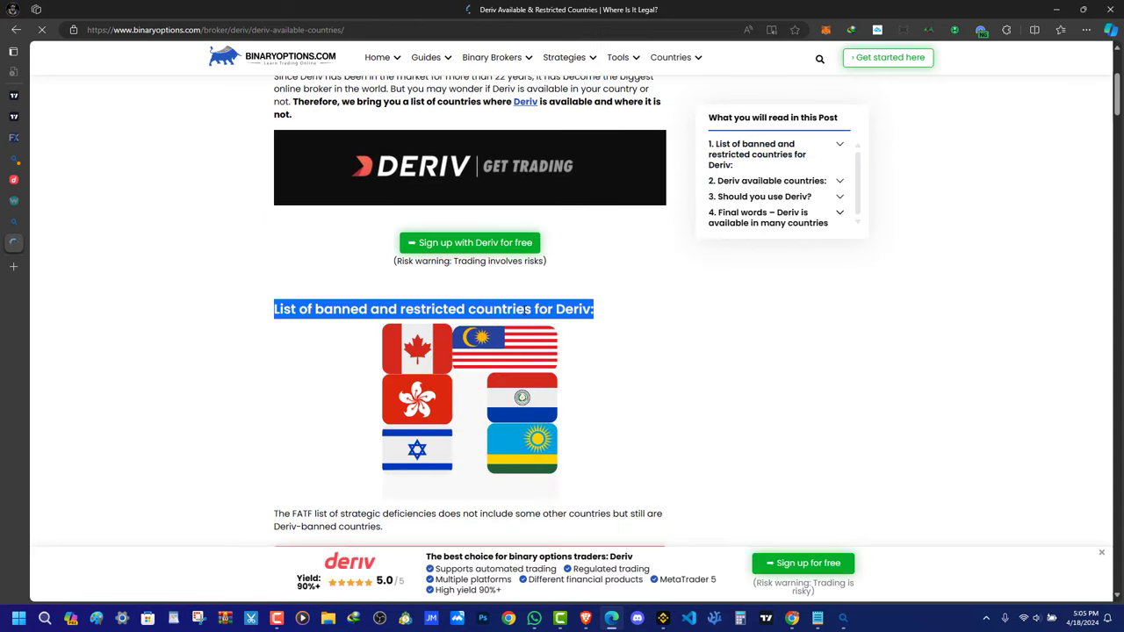
pyautogui.click(612, 338)
pyautogui.scroll(-1, 612, 338)
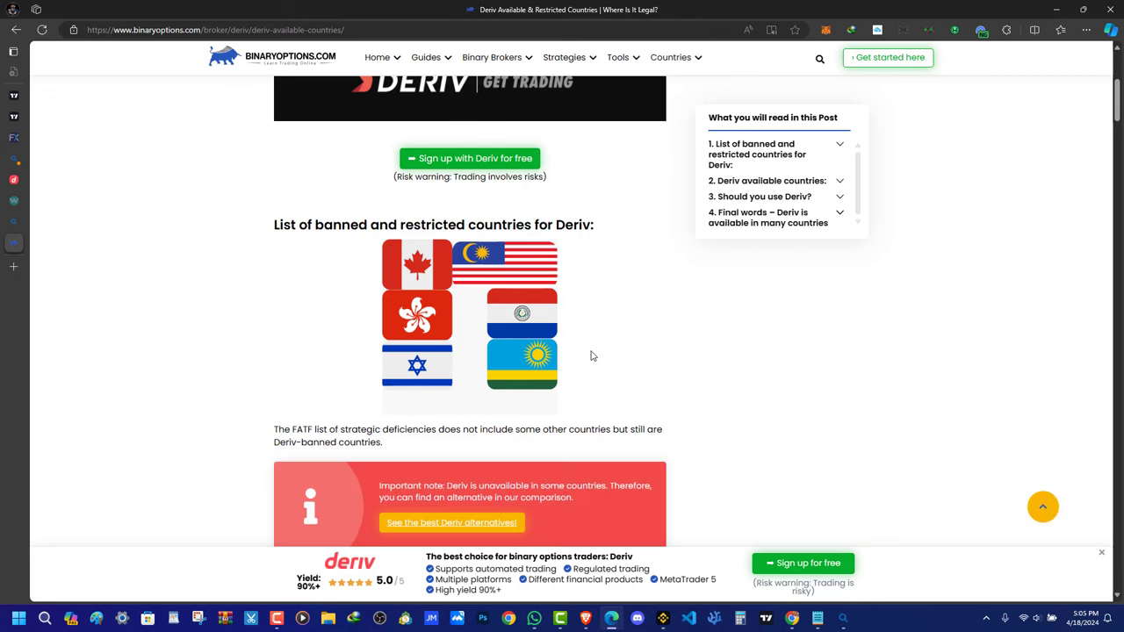
# Highlight the line introducing the countries where Deriv is not available and read down the list
pyautogui.scroll(-4, 421, 426)
pyautogui.moveTo(271, 239); pyautogui.dragTo(350, 256)
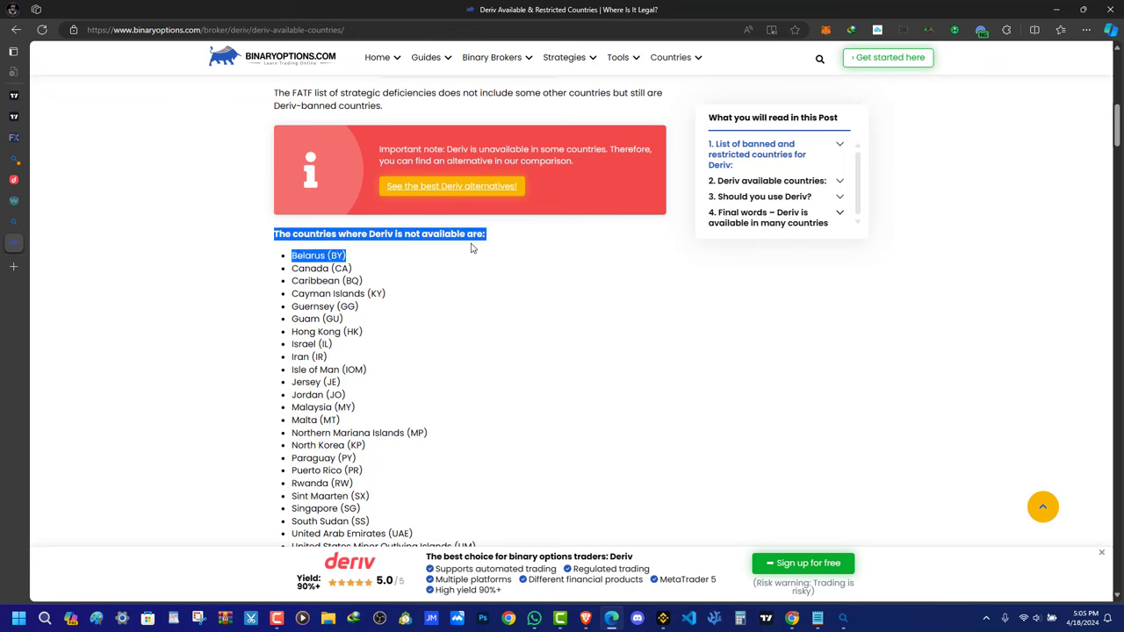
pyautogui.click(450, 331)
pyautogui.scroll(-2, 448, 327)
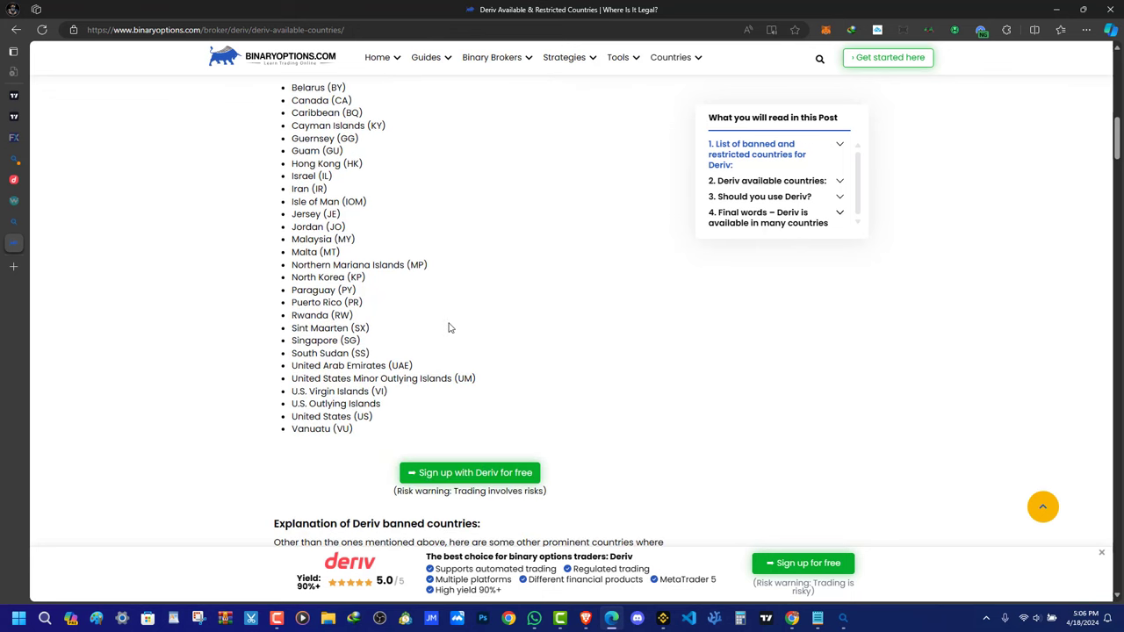
# Go through the unavailable countries by highlighting entries from Belarus to the United States, including Rwanda
pyautogui.scroll(1, 449, 327)
pyautogui.moveTo(292, 171); pyautogui.dragTo(348, 173)
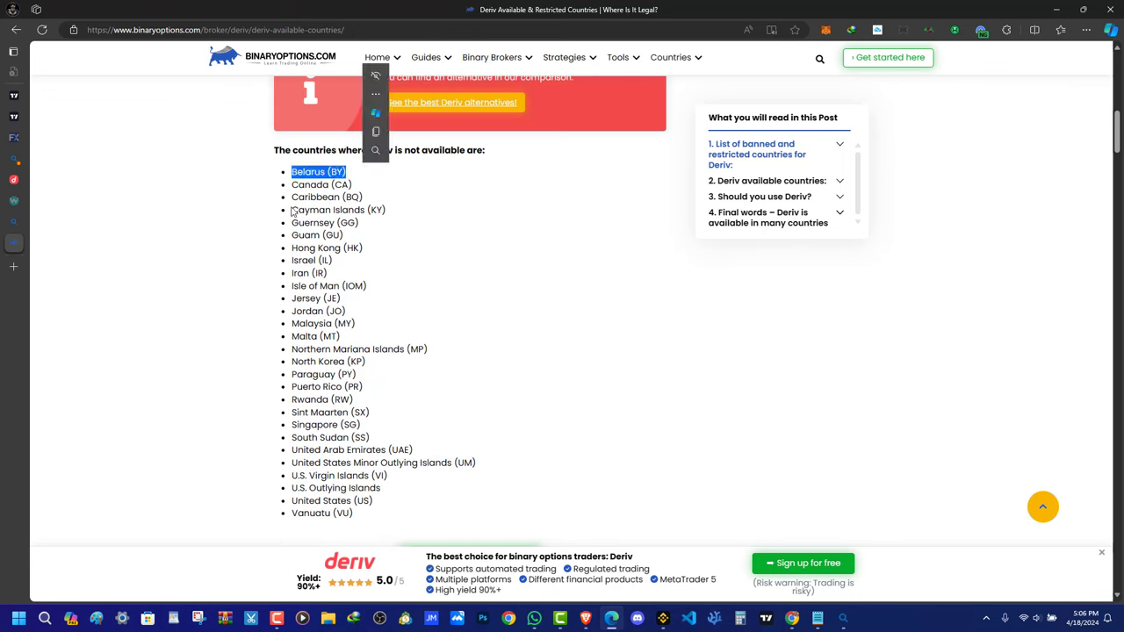
pyautogui.moveTo(292, 197); pyautogui.dragTo(386, 211)
pyautogui.moveTo(298, 222); pyautogui.dragTo(395, 303)
pyautogui.moveTo(318, 332); pyautogui.dragTo(373, 428)
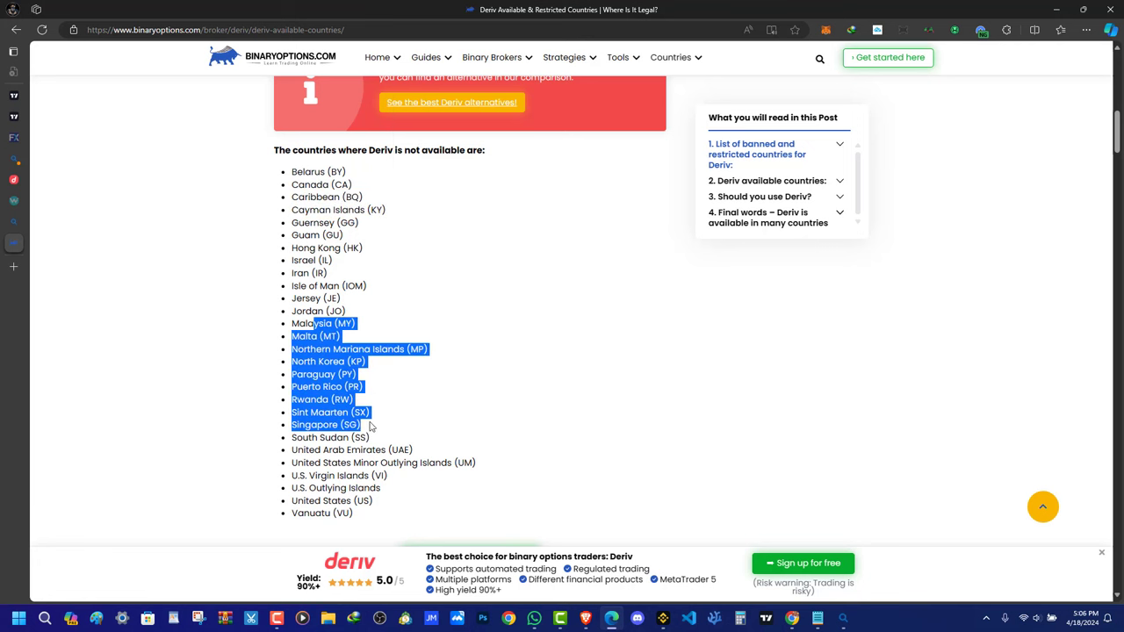
pyautogui.click(309, 336)
pyautogui.moveTo(294, 399); pyautogui.dragTo(391, 399)
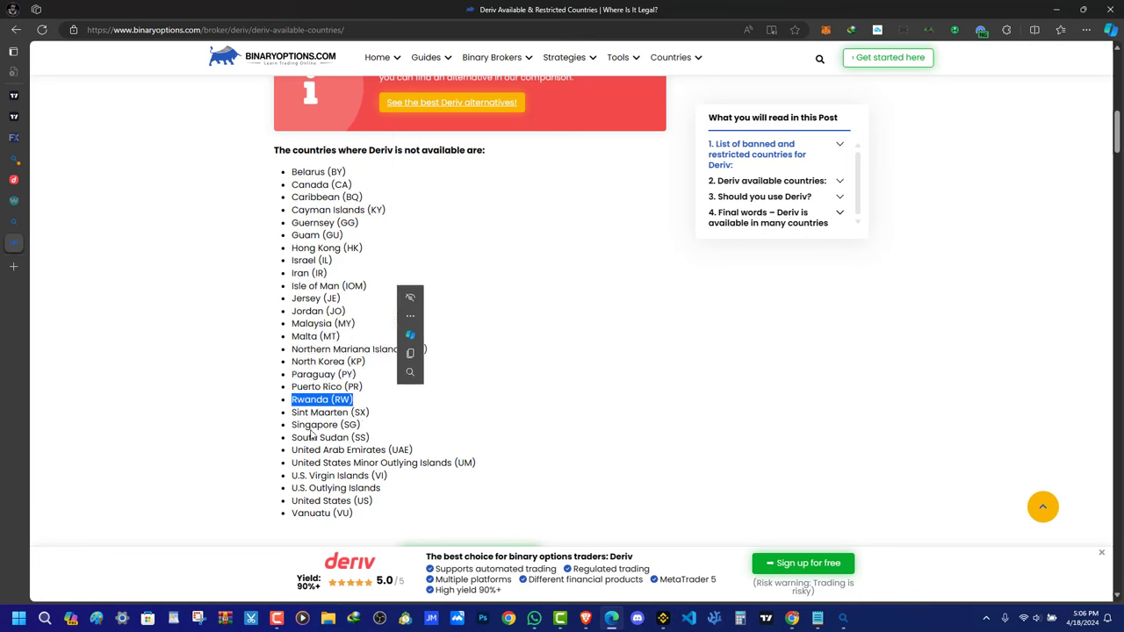
pyautogui.moveTo(297, 425); pyautogui.dragTo(444, 450)
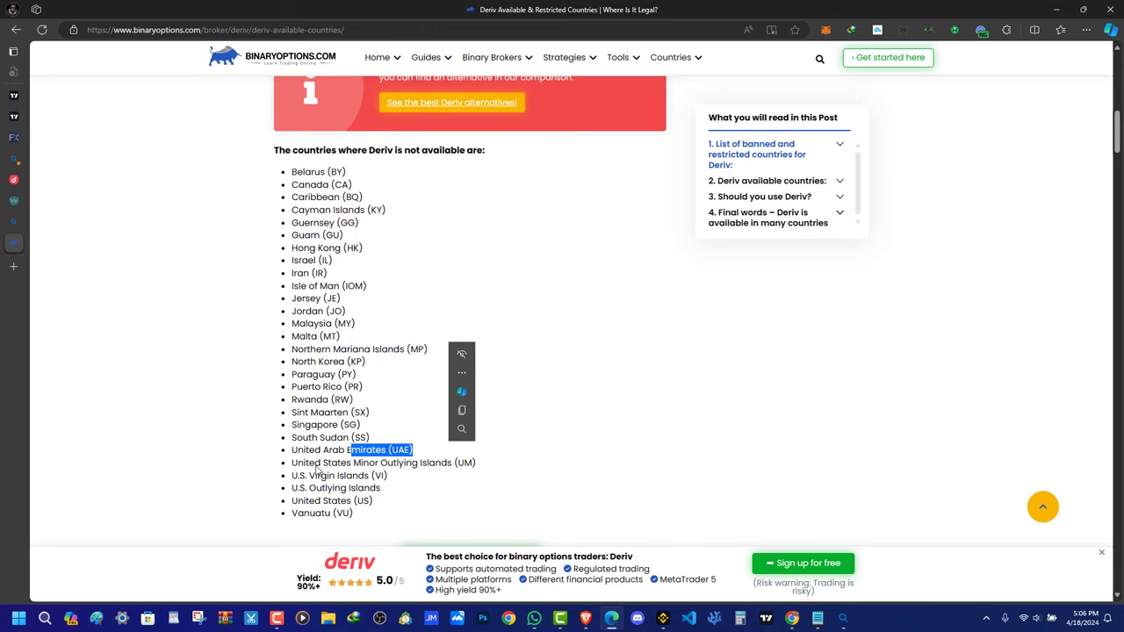
pyautogui.moveTo(302, 463); pyautogui.dragTo(363, 503)
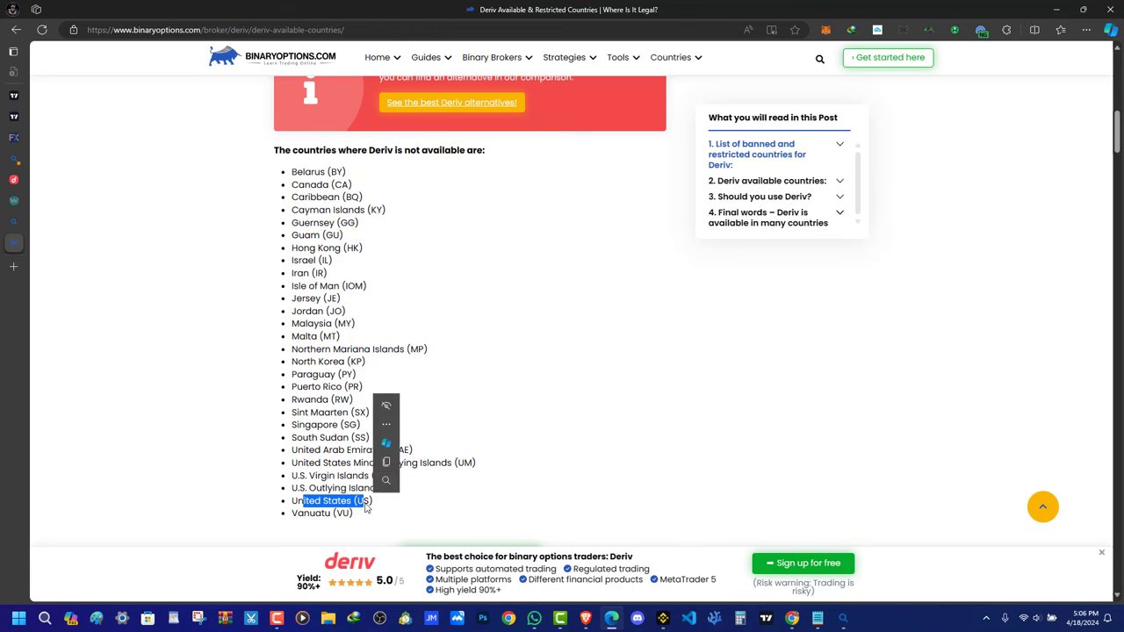
# Find the "Deriv available countries" section further down the article and highlight its heading
pyautogui.scroll(-4, 498, 455)
pyautogui.scroll(-11, 502, 400)
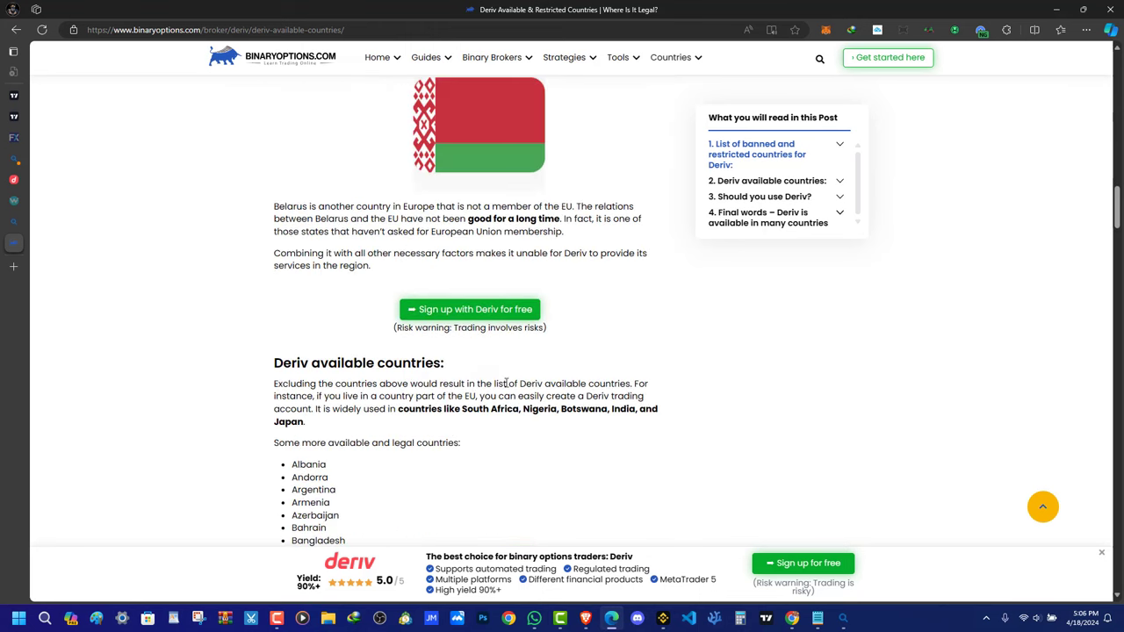
pyautogui.scroll(4, 427, 351)
pyautogui.scroll(-1, 461, 430)
pyautogui.moveTo(276, 277); pyautogui.dragTo(454, 285)
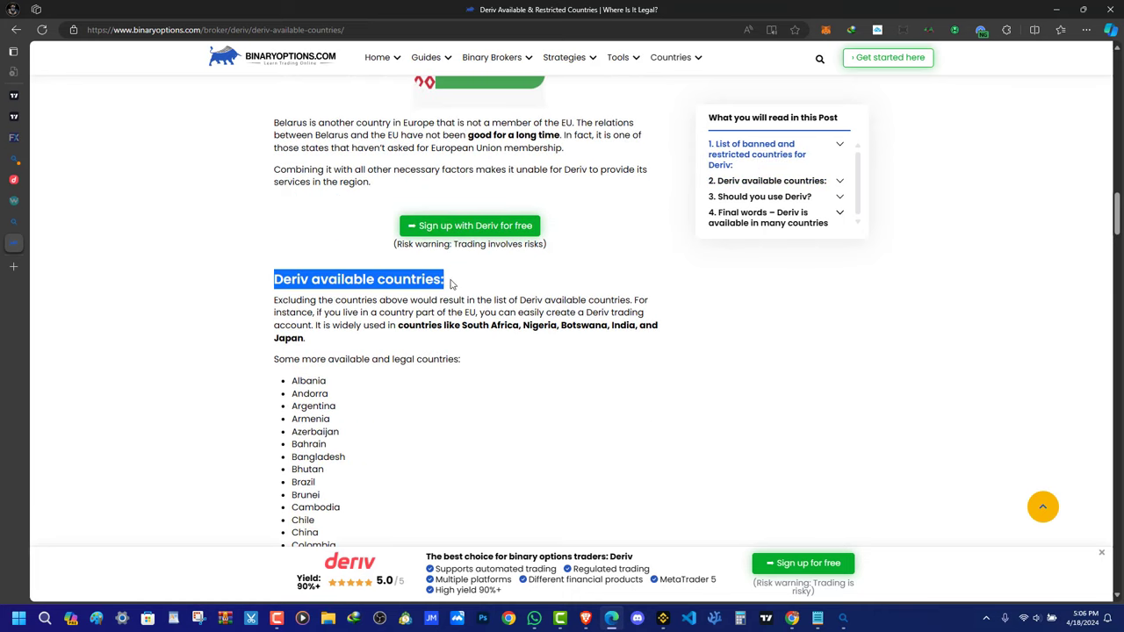
# Read down the list of available and legal countries in the "Deriv available countries" section, starting from Albania
pyautogui.moveTo(405, 325); pyautogui.dragTo(327, 346)
pyautogui.click(362, 389)
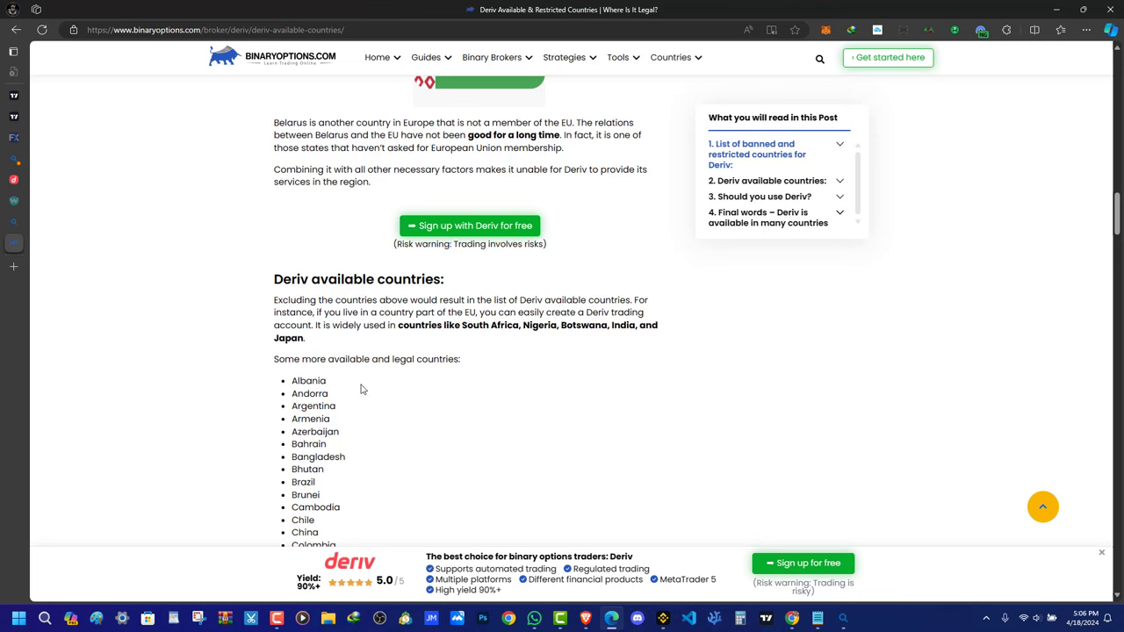
pyautogui.scroll(-2, 425, 343)
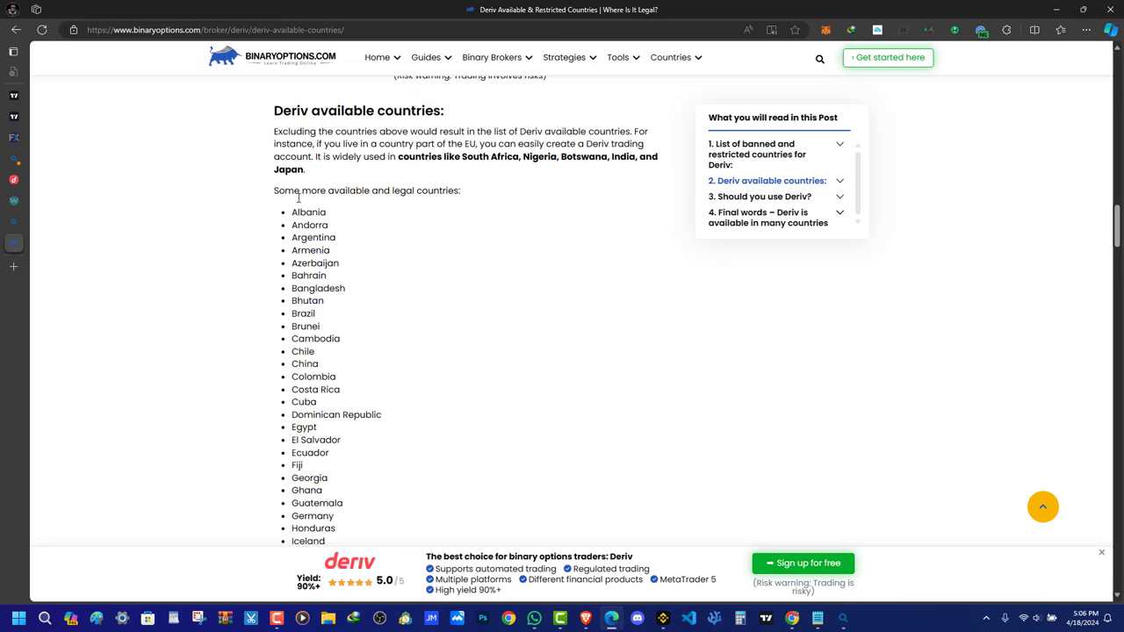
pyautogui.moveTo(298, 197); pyautogui.dragTo(509, 413)
pyautogui.click(485, 404)
pyautogui.scroll(-3, 337, 400)
pyautogui.scroll(-10, 337, 400)
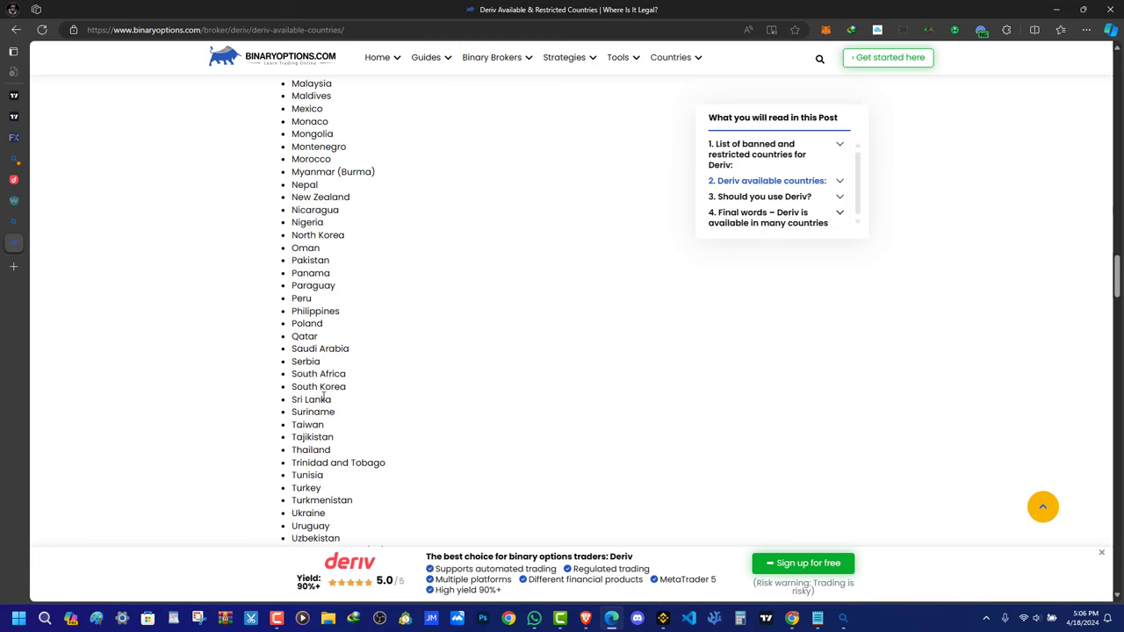
# Highlight entries near the end of the available countries list, including Greece, Hungary, Italy and Ireland
pyautogui.moveTo(369, 326); pyautogui.dragTo(265, 147)
pyautogui.scroll(4, 265, 147)
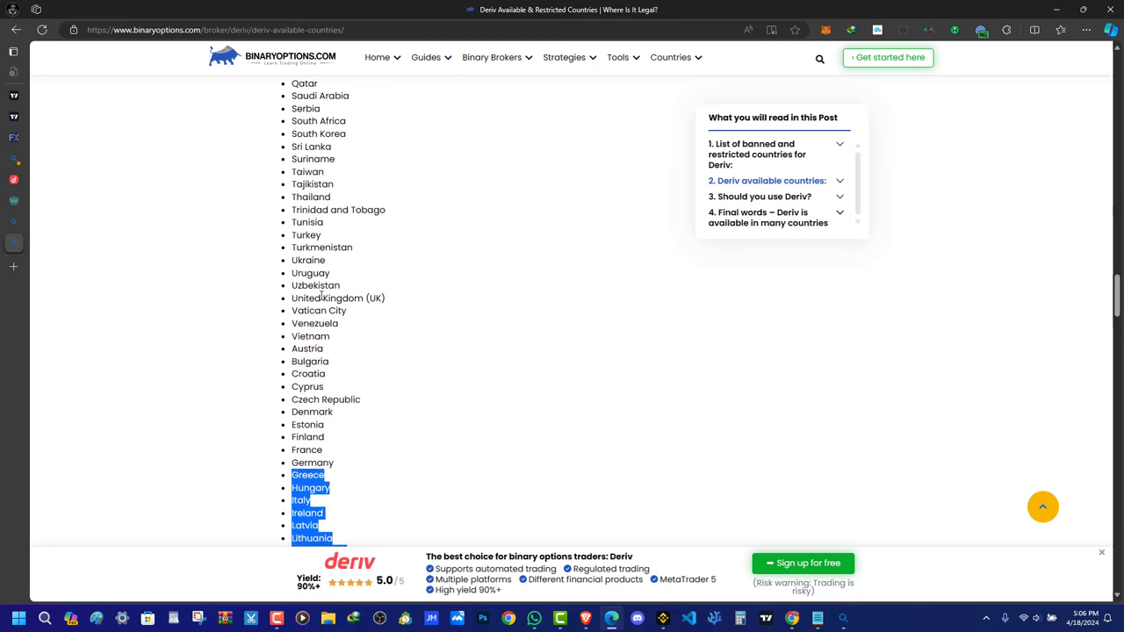
pyautogui.moveTo(292, 345); pyautogui.dragTo(547, 387)
pyautogui.click(299, 452)
pyautogui.click(547, 387)
# Switch back to the Deriv account, open the Trader's Hub and highlight the Options & Multipliers introduction
pyautogui.click(14, 180)
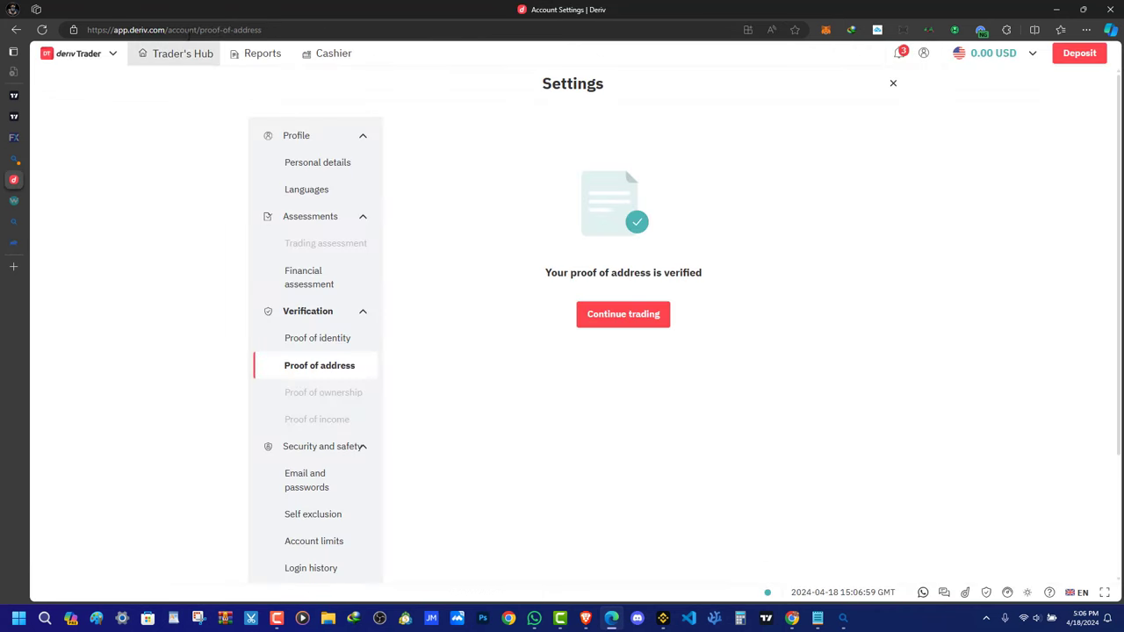
pyautogui.click(182, 52)
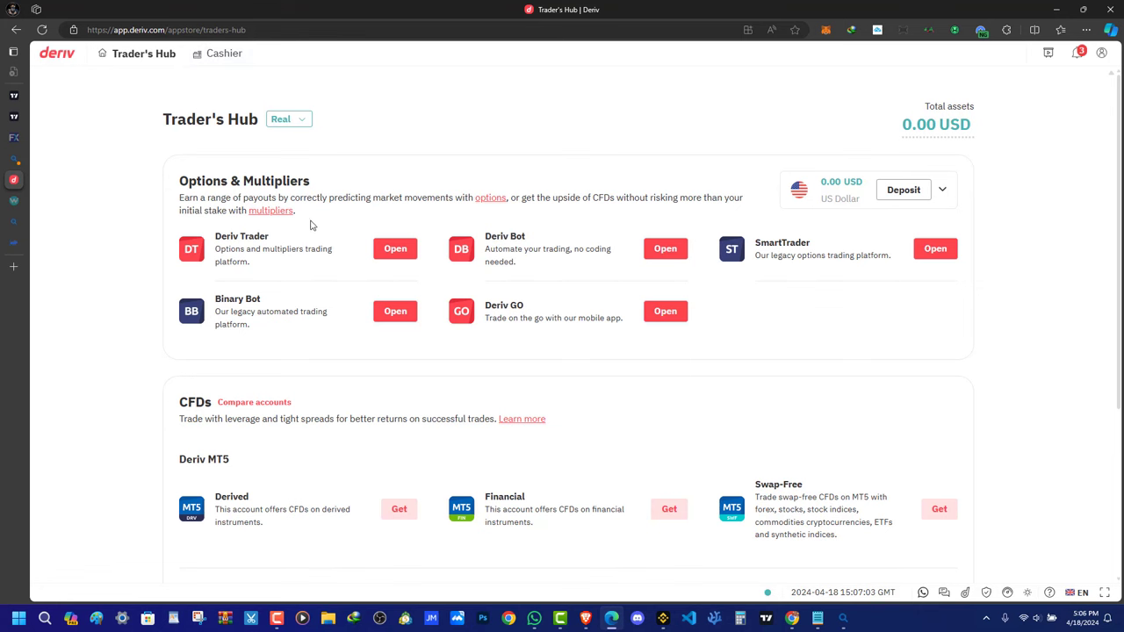
pyautogui.moveTo(309, 225); pyautogui.dragTo(174, 194)
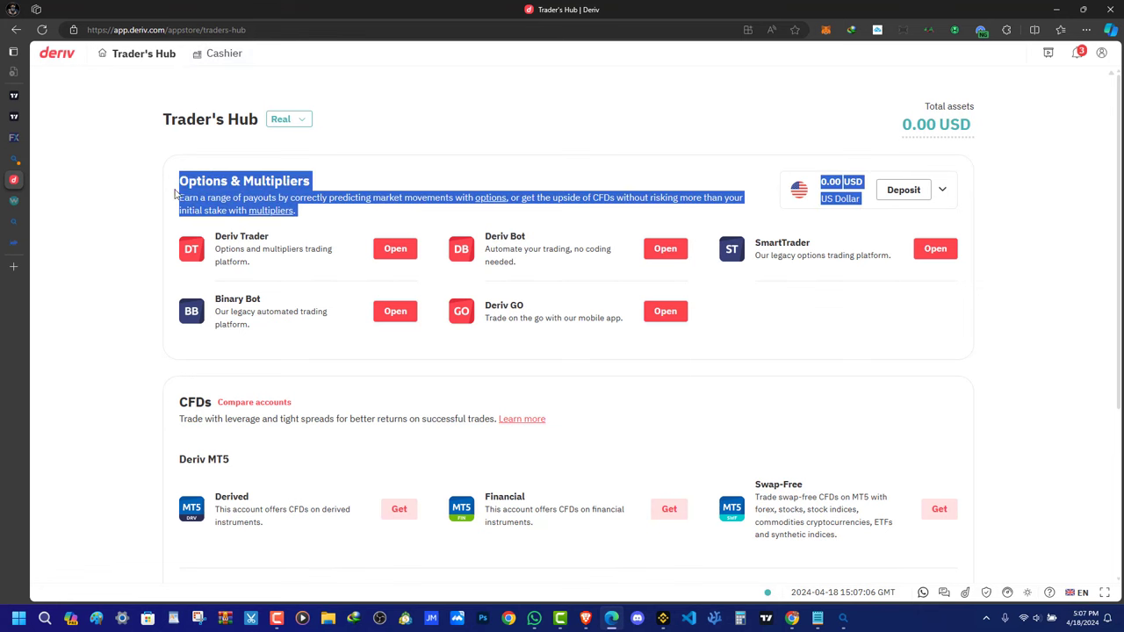
# Try to open the Deriv Trader page from its listing, diagnose the connection issue and return to the Trader's Hub
pyautogui.click(201, 247)
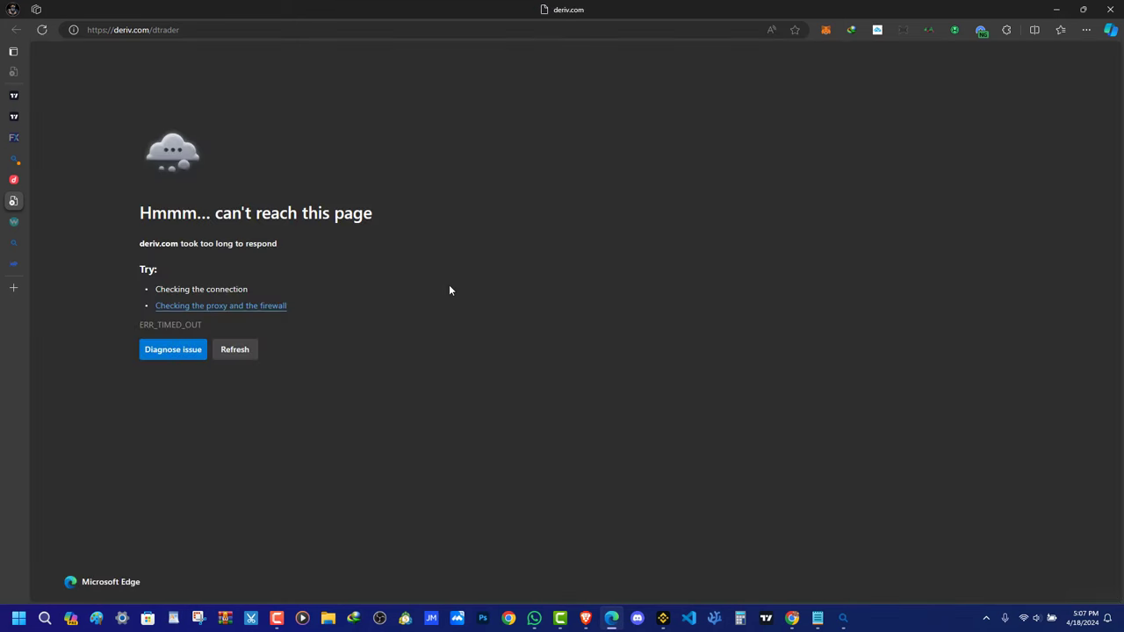
pyautogui.click(154, 350)
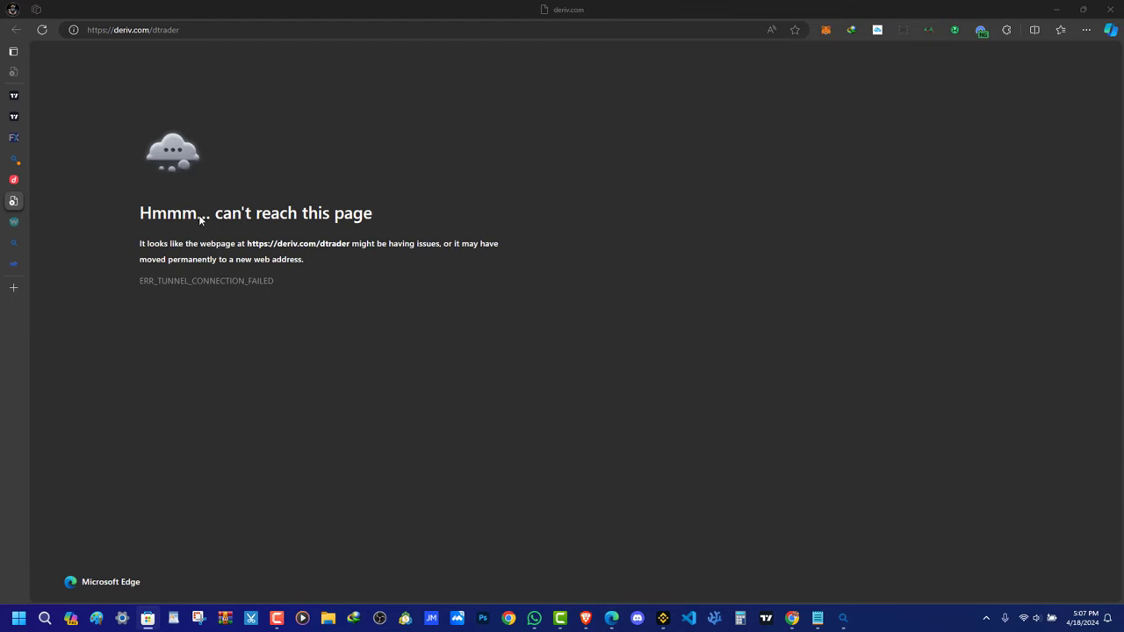
pyautogui.click(13, 179)
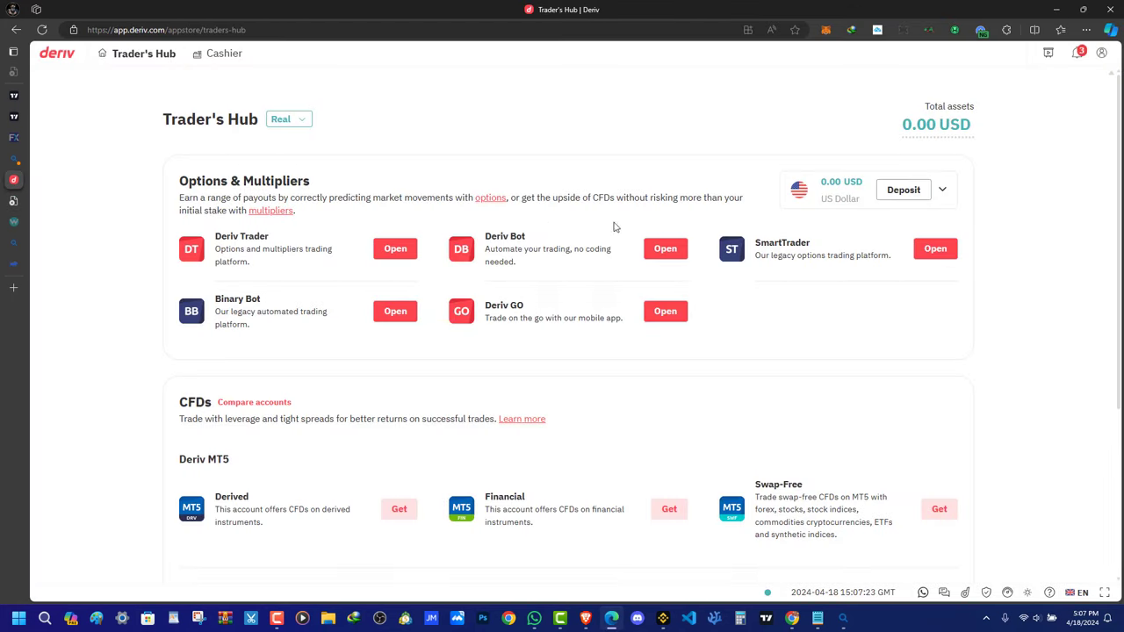
# Turn off the Windscribe VPN connection in the browser extension and close its popup
pyautogui.click(954, 30)
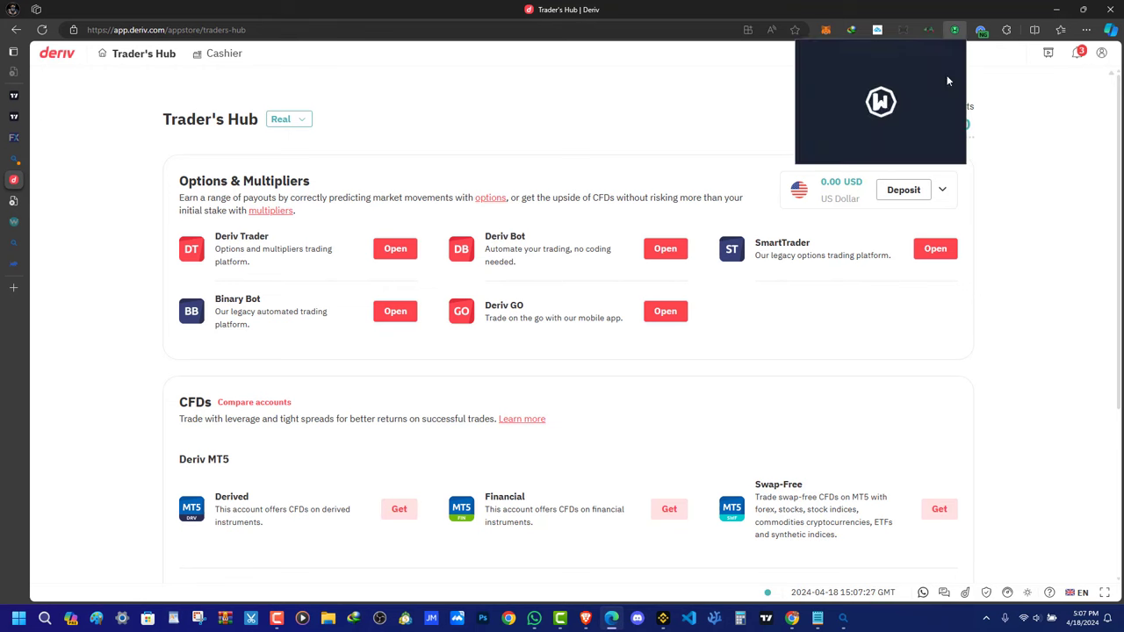
pyautogui.click(940, 98)
pyautogui.click(704, 182)
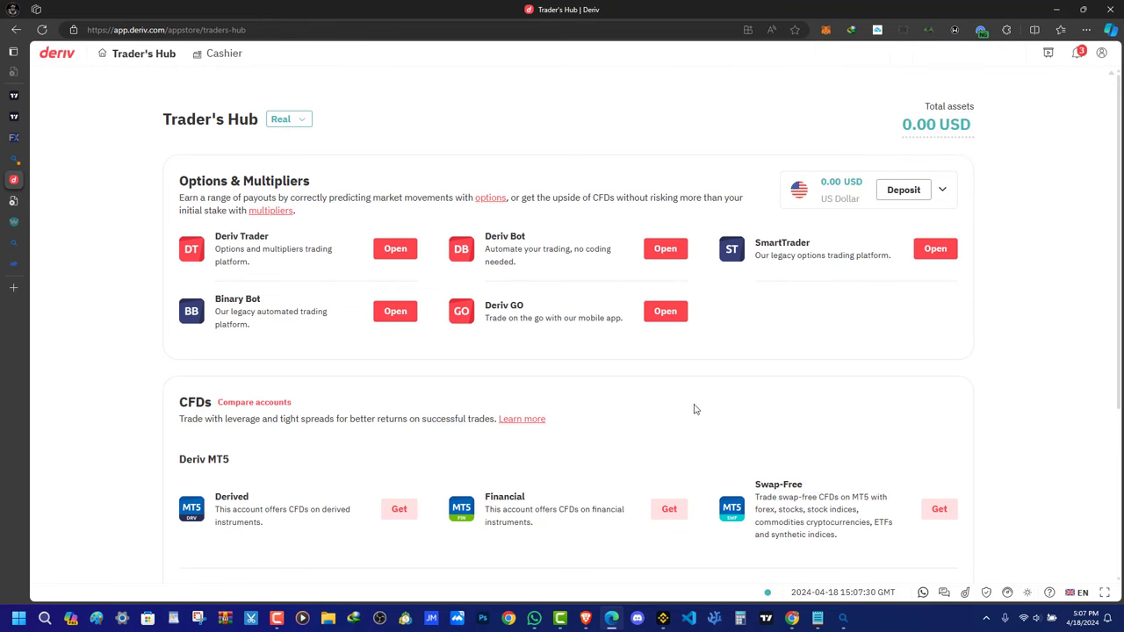
# Open the Deriv account settings and view the proof of identity and proof of address pages
pyautogui.scroll(-3, 694, 409)
pyautogui.scroll(3, 611, 429)
pyautogui.click(1101, 53)
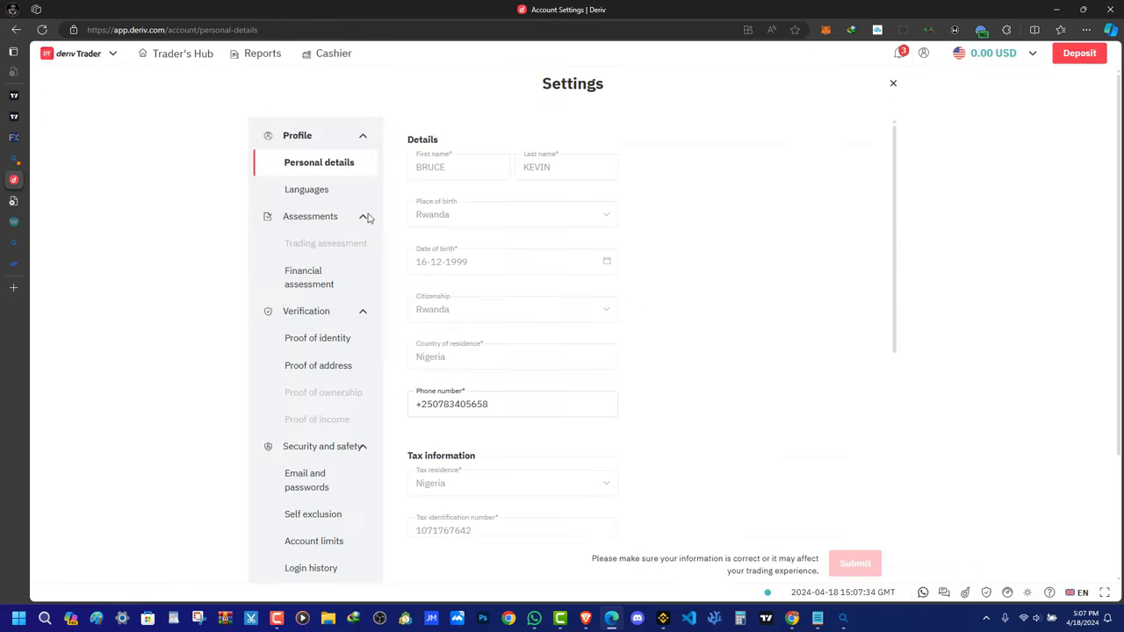
pyautogui.click(307, 341)
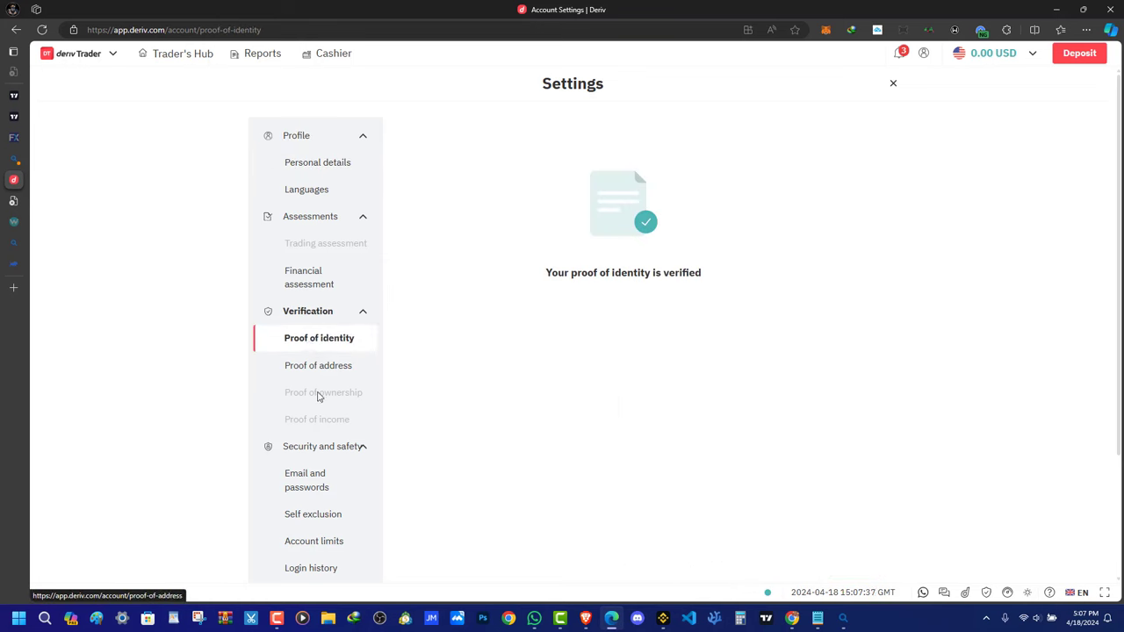
pyautogui.click(321, 367)
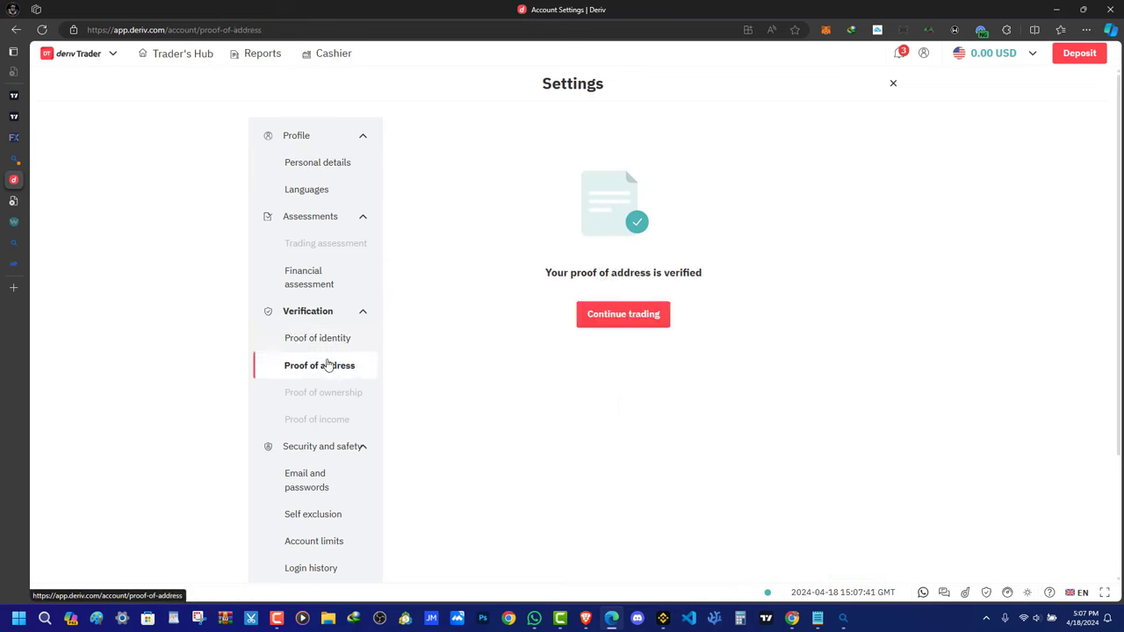
# Highlight the verification status message on the proof of identity page and on the proof of address page
pyautogui.click(316, 339)
pyautogui.tripleClick(548, 273)
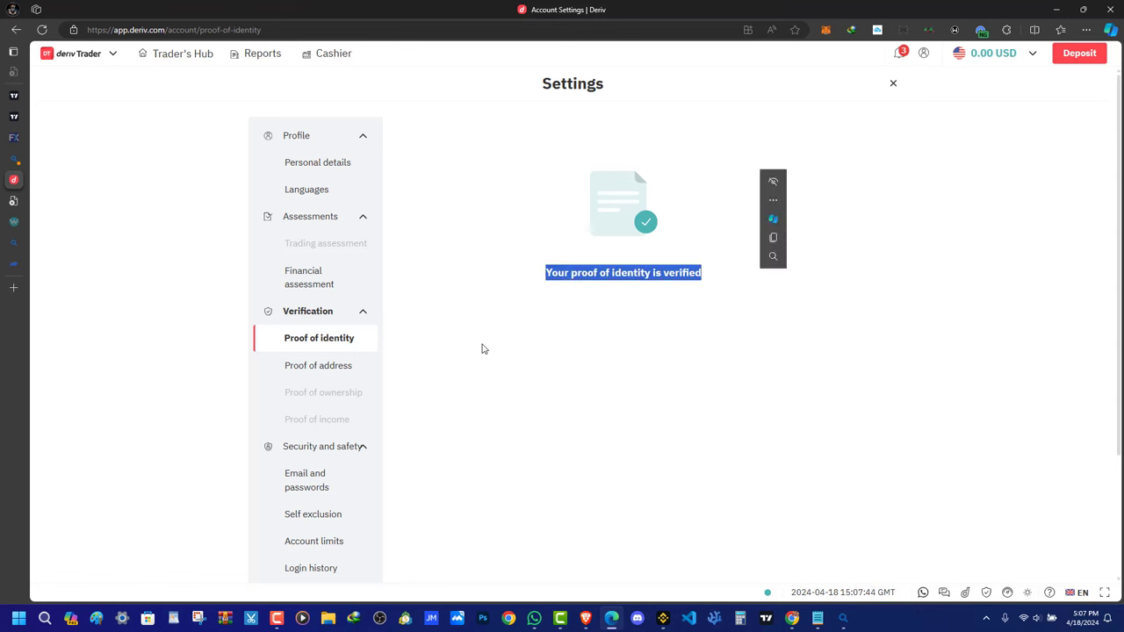
pyautogui.click(318, 365)
pyautogui.tripleClick(841, 284)
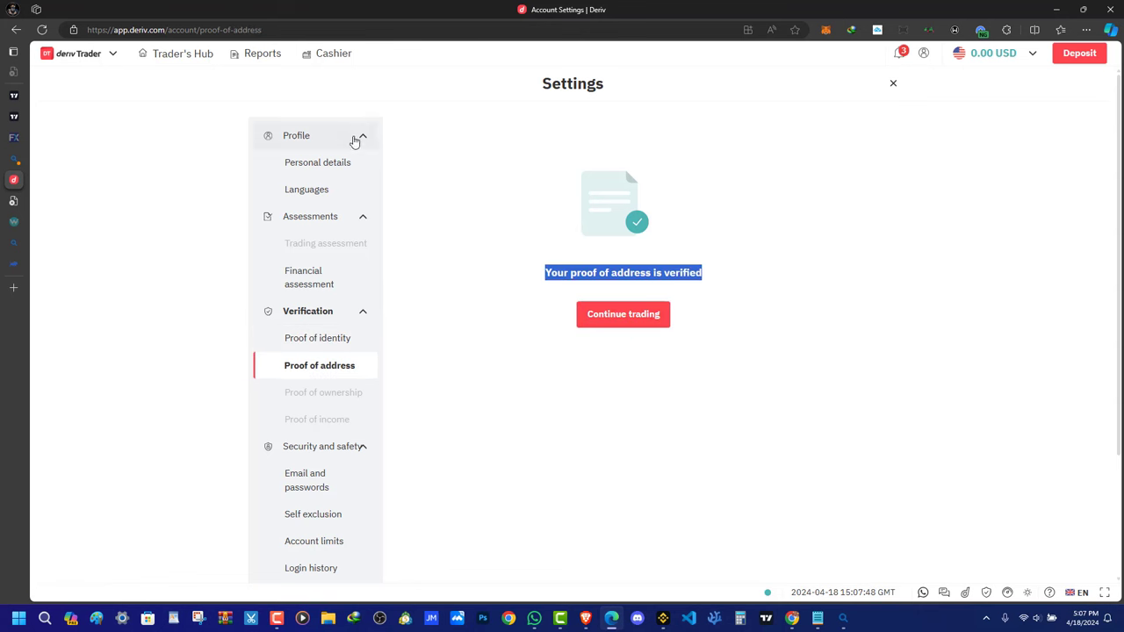
# Check the NordVPN extension's connected country and highlight the proof of address status message again
pyautogui.click(981, 31)
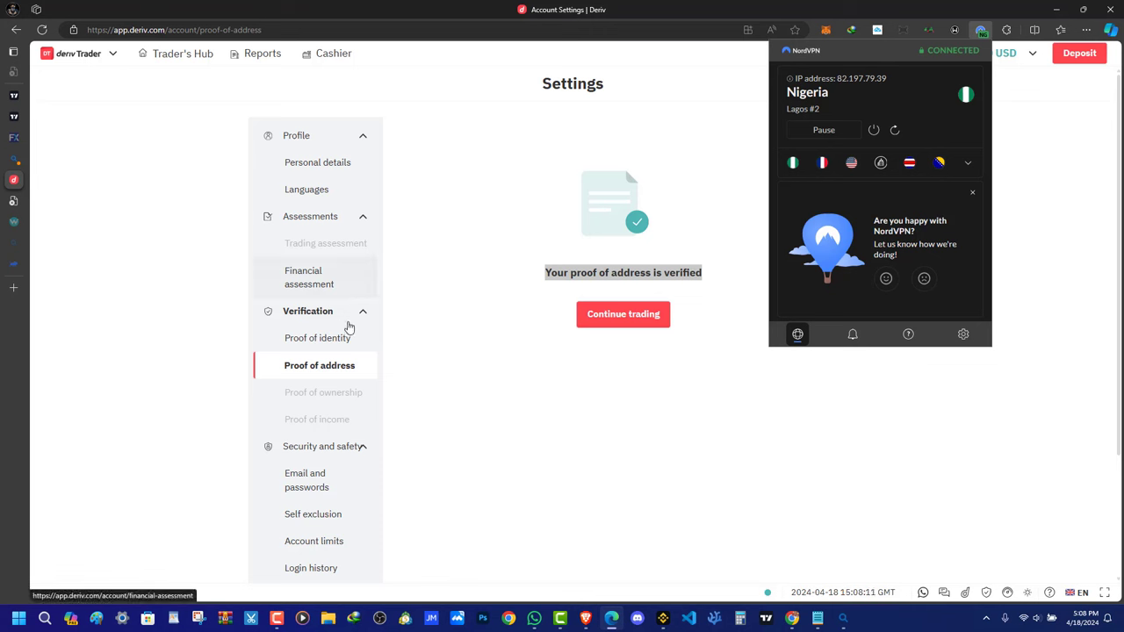
pyautogui.click(754, 442)
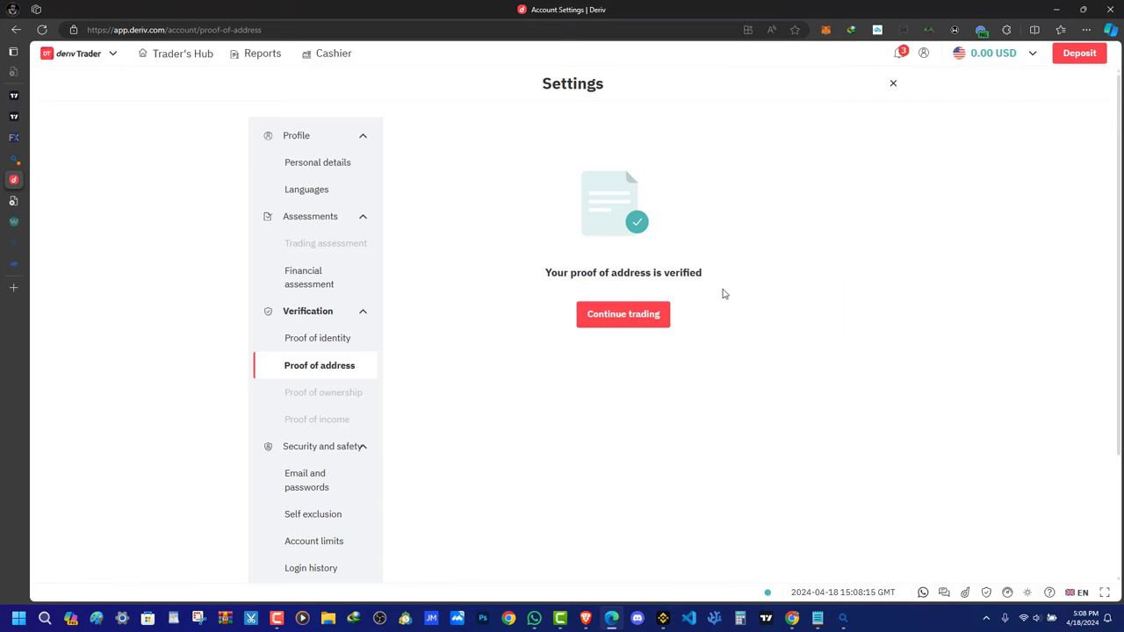
pyautogui.moveTo(572, 287); pyautogui.dragTo(709, 276)
pyautogui.click(852, 138)
pyautogui.click(899, 53)
pyautogui.moveTo(796, 235); pyautogui.dragTo(844, 286)
pyautogui.click(303, 139)
# Open the Cashier, view the cryptocurrency choices behind its crypto deposit option and dismiss the account creation dialog
pyautogui.click(321, 58)
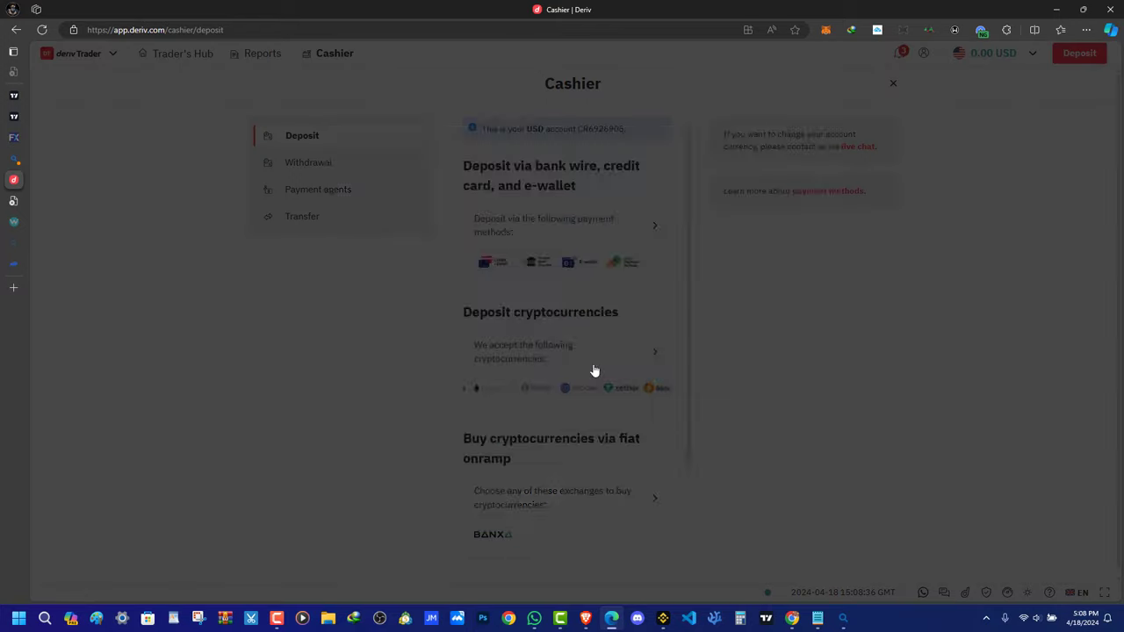
pyautogui.click(595, 371)
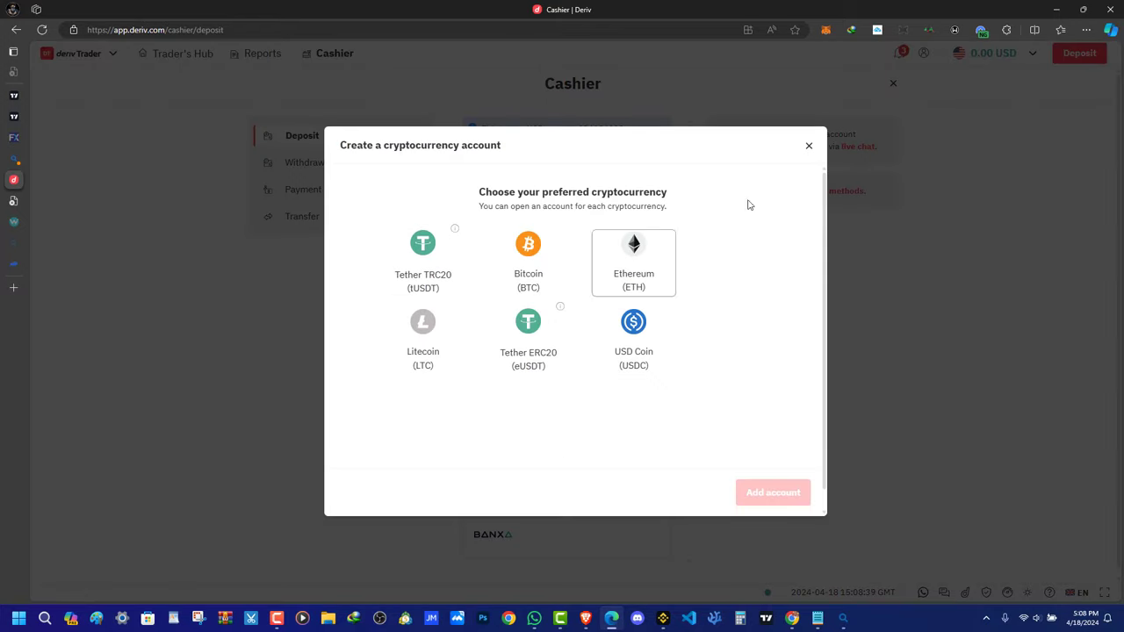
pyautogui.click(809, 145)
# Examine the Cashier's withdrawal page, its list of payment agents and the transfer page
pyautogui.click(328, 166)
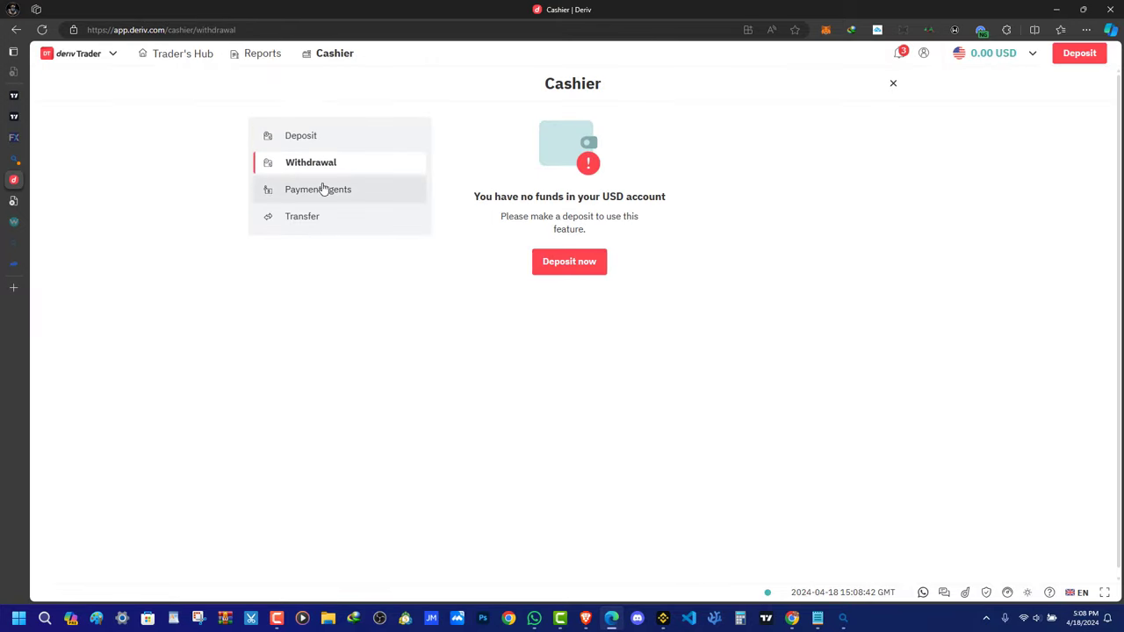
pyautogui.click(321, 189)
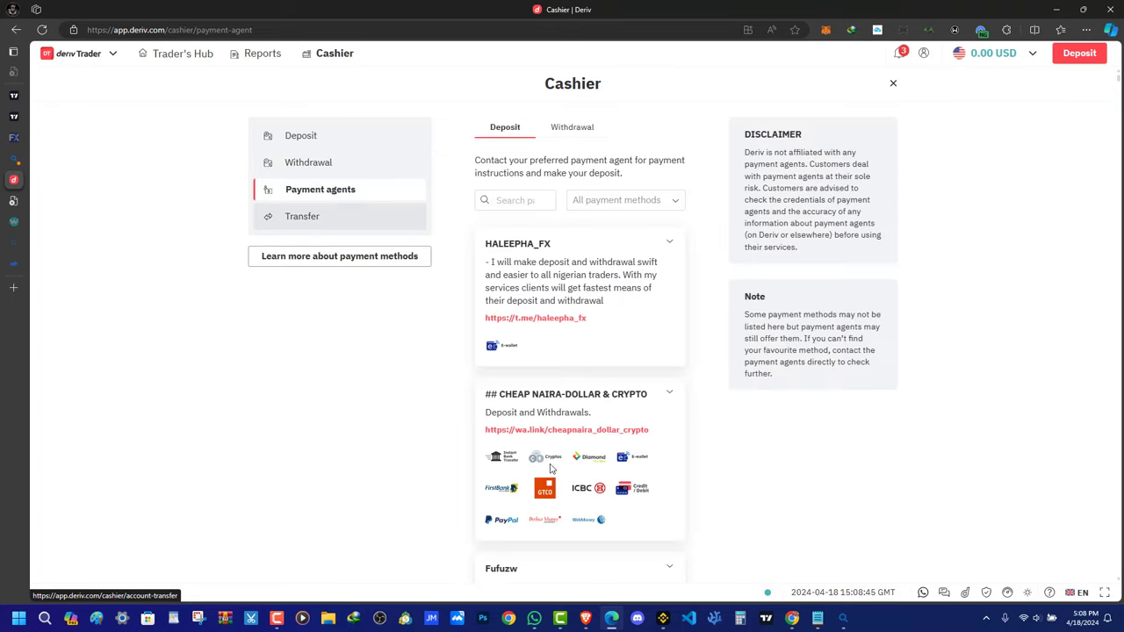
pyautogui.scroll(-10, 559, 436)
pyautogui.scroll(-5, 559, 436)
pyautogui.scroll(15, 560, 436)
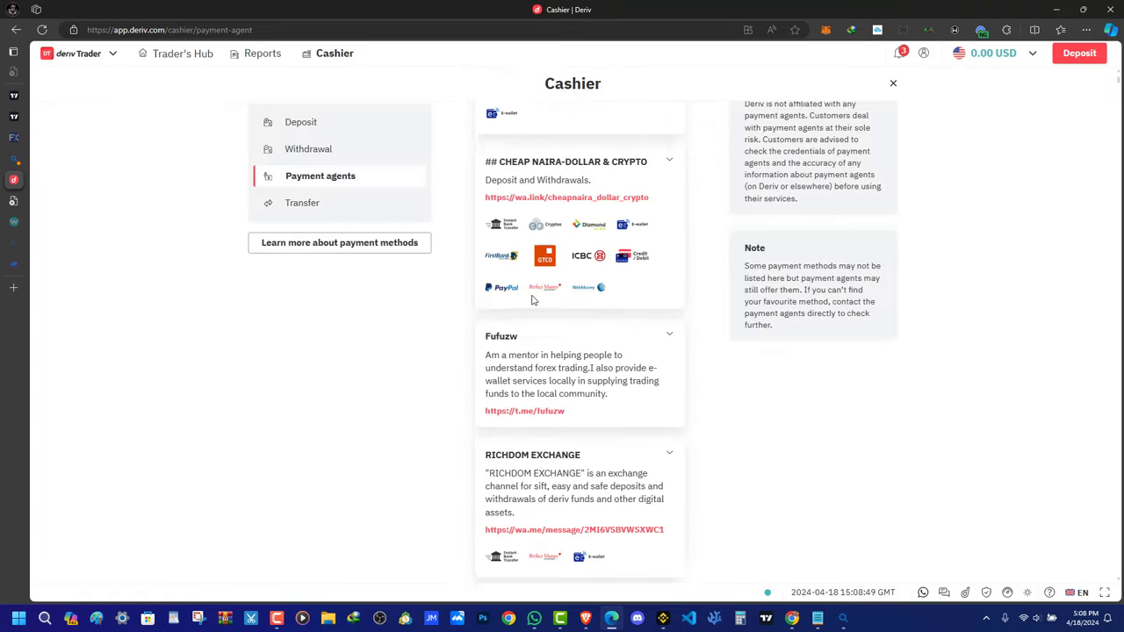
pyautogui.click(306, 216)
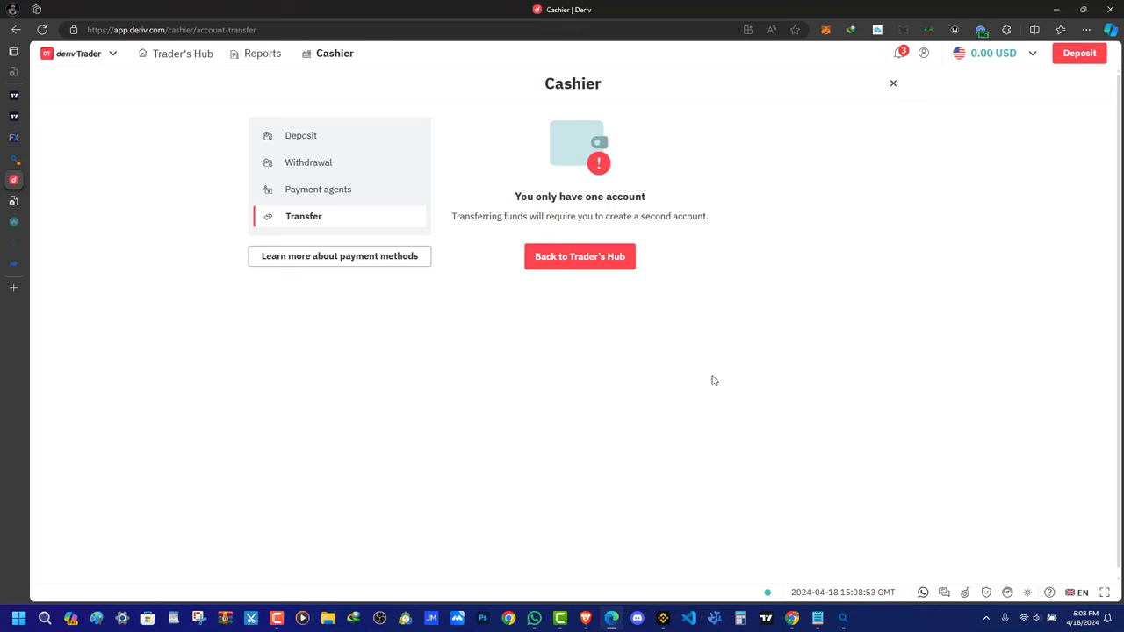
# Check the open positions and trade table reports, and return to the Trader's Hub
pyautogui.click(256, 55)
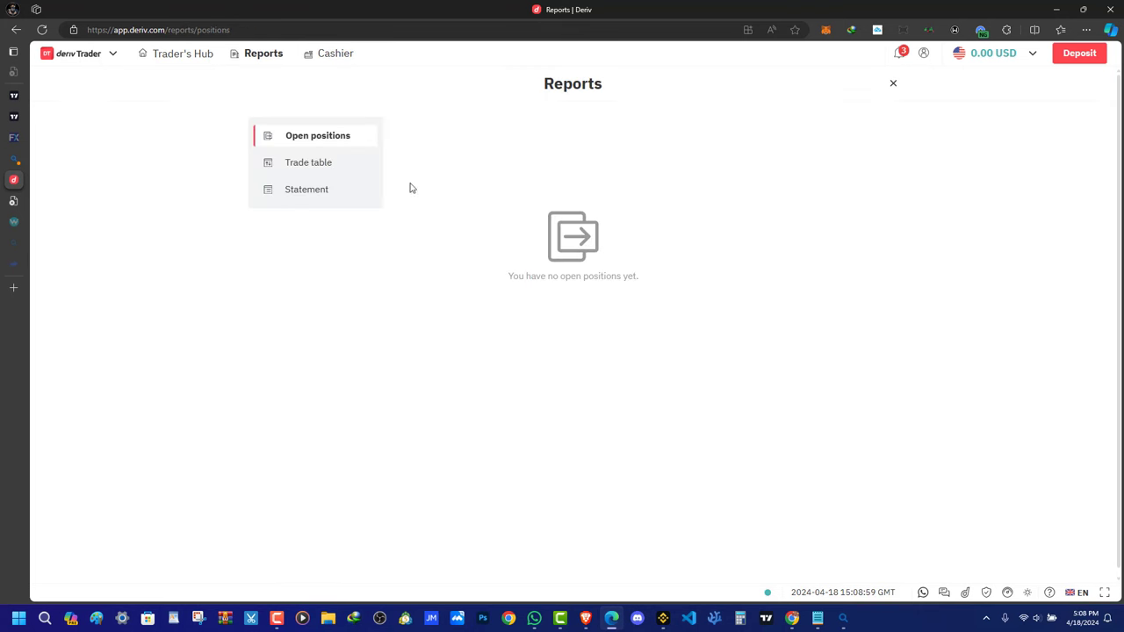
pyautogui.click(311, 168)
pyautogui.click(185, 56)
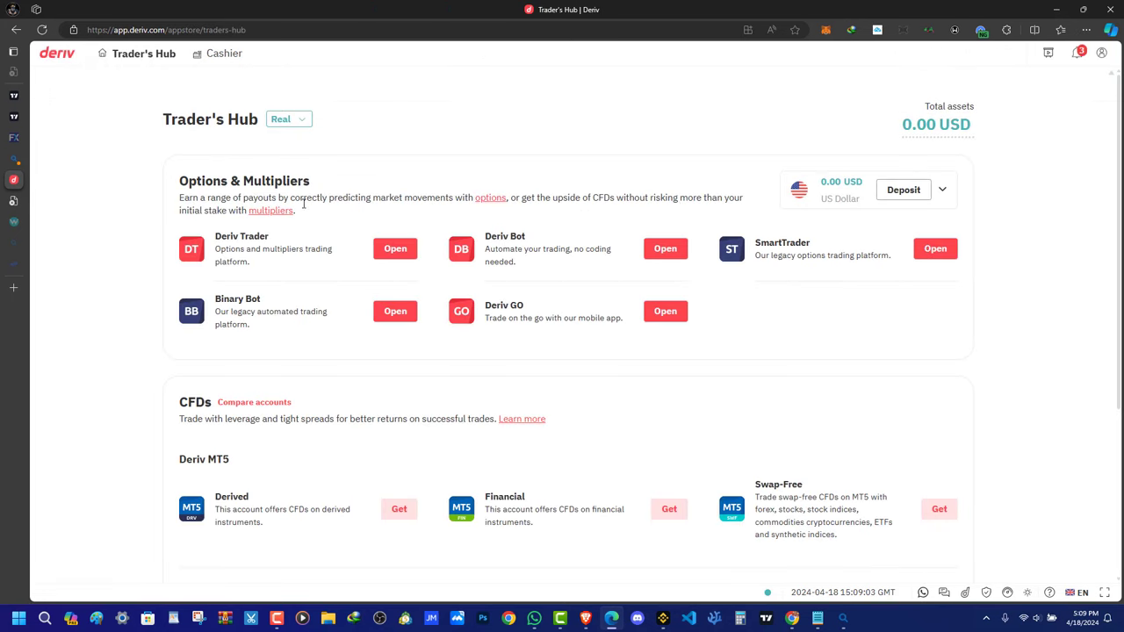
# Open the deposit page for the US Dollar account and browse its payment methods, trying the E-wallet filter before showing all
pyautogui.click(888, 202)
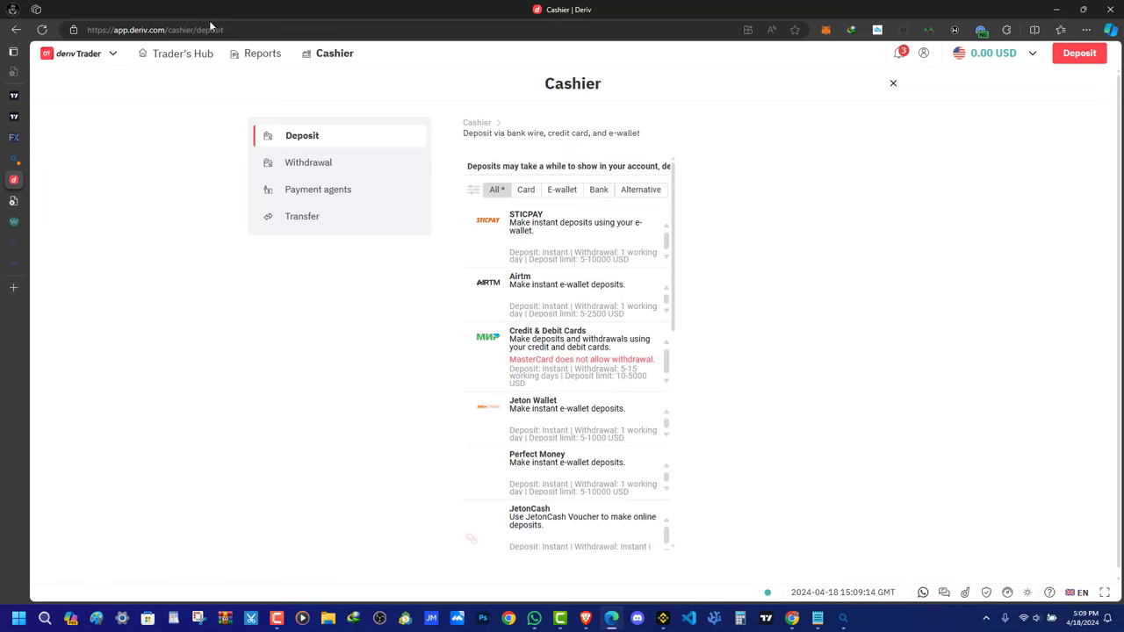
pyautogui.scroll(-5, 561, 351)
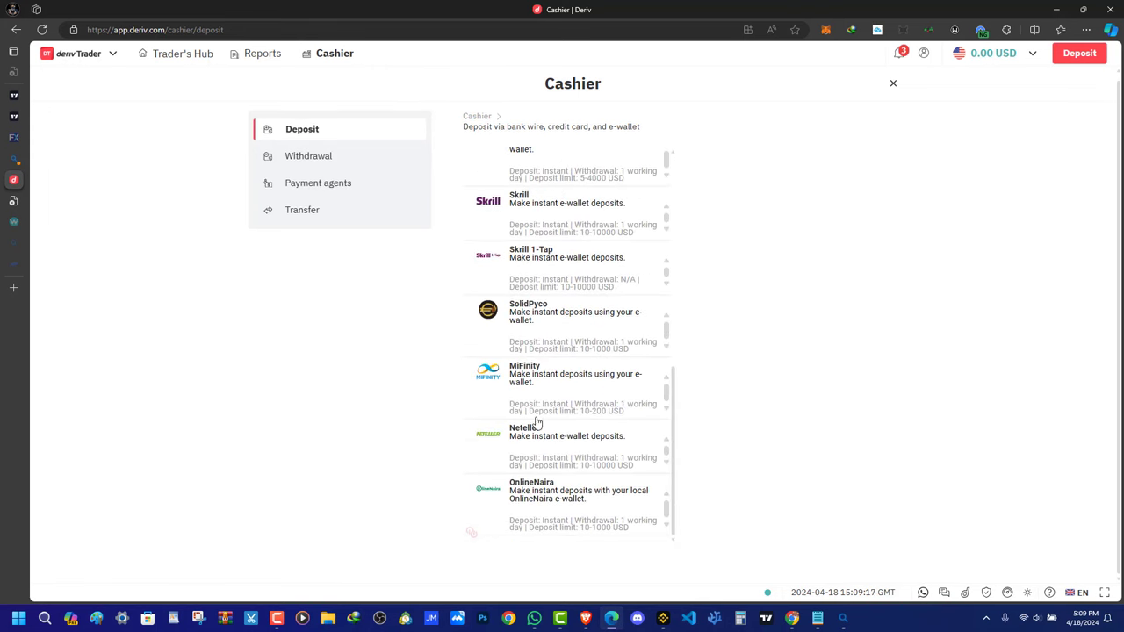
pyautogui.scroll(8, 571, 406)
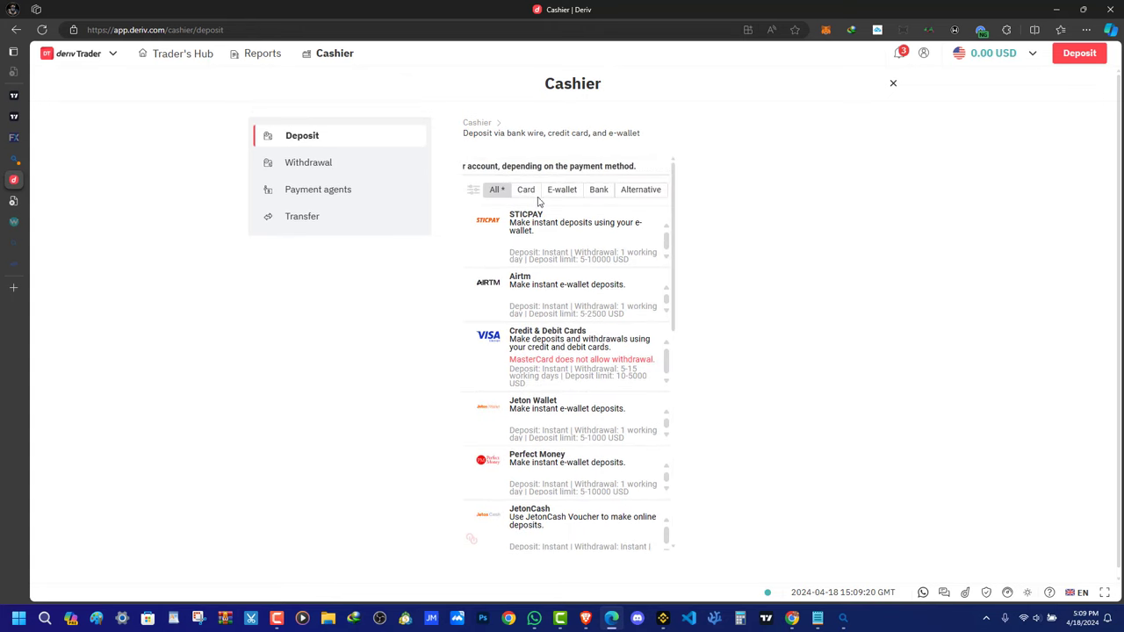
pyautogui.click(562, 197)
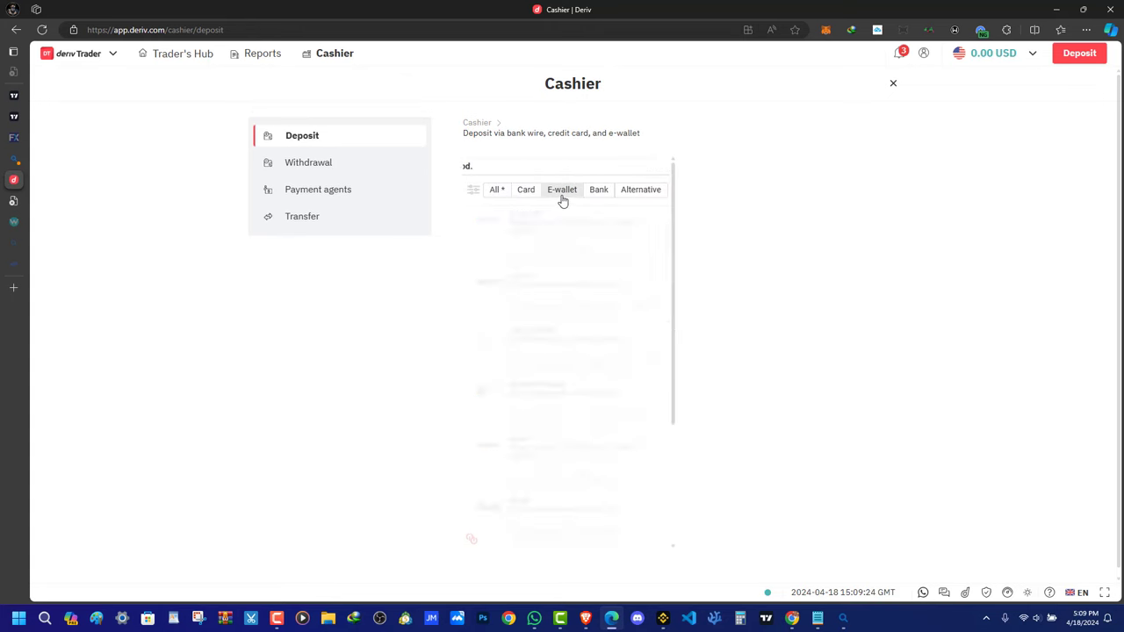
pyautogui.click(496, 189)
pyautogui.scroll(-10, 579, 386)
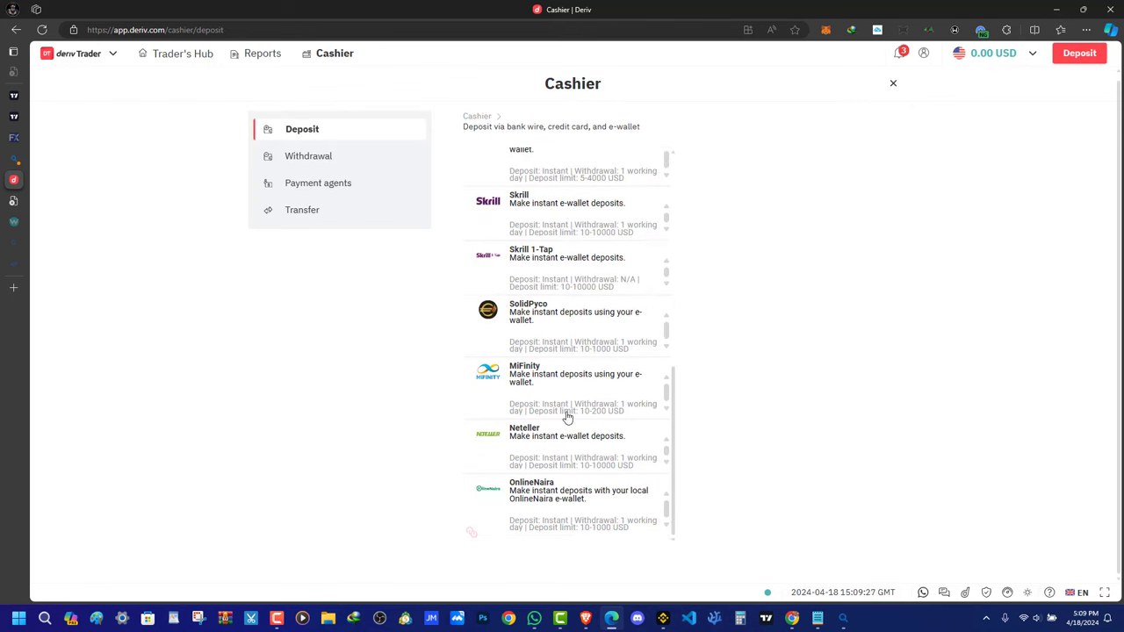
# Return to the Trader's Hub and look over the CFD accounts for Deriv MT5, Deriv cTrader and Deriv X
pyautogui.click(187, 59)
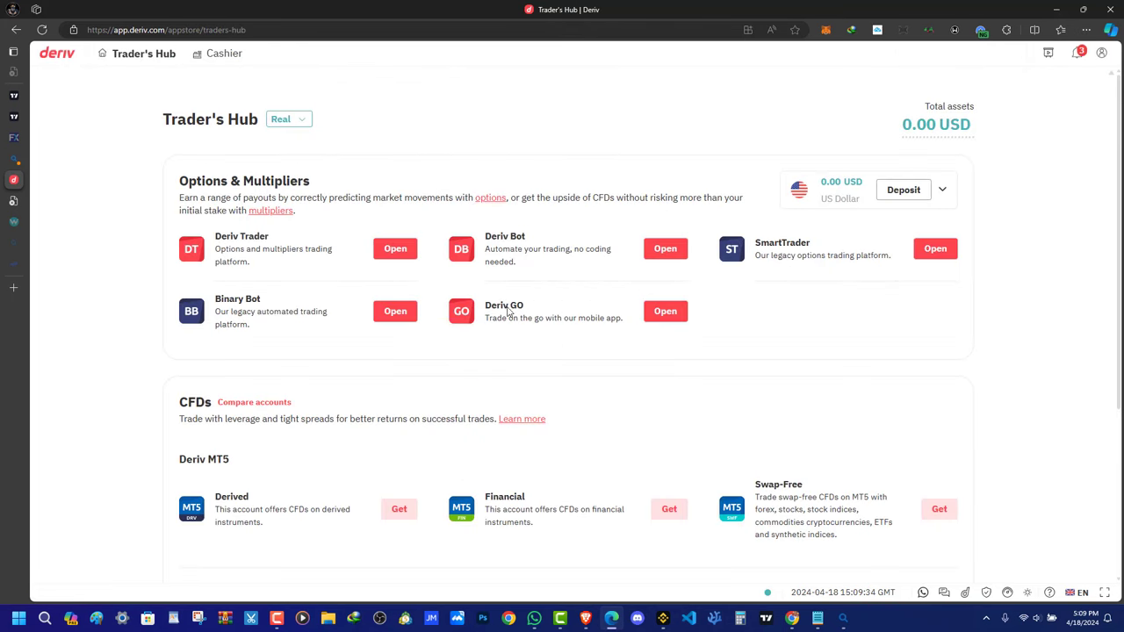
pyautogui.scroll(-3, 425, 409)
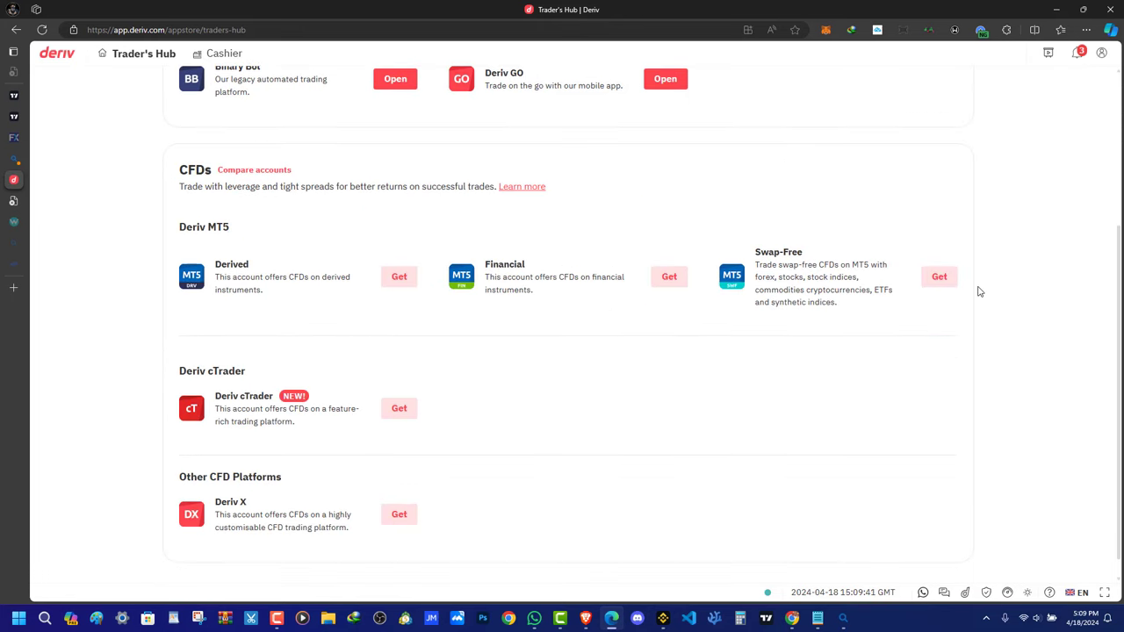
pyautogui.scroll(-1, 519, 388)
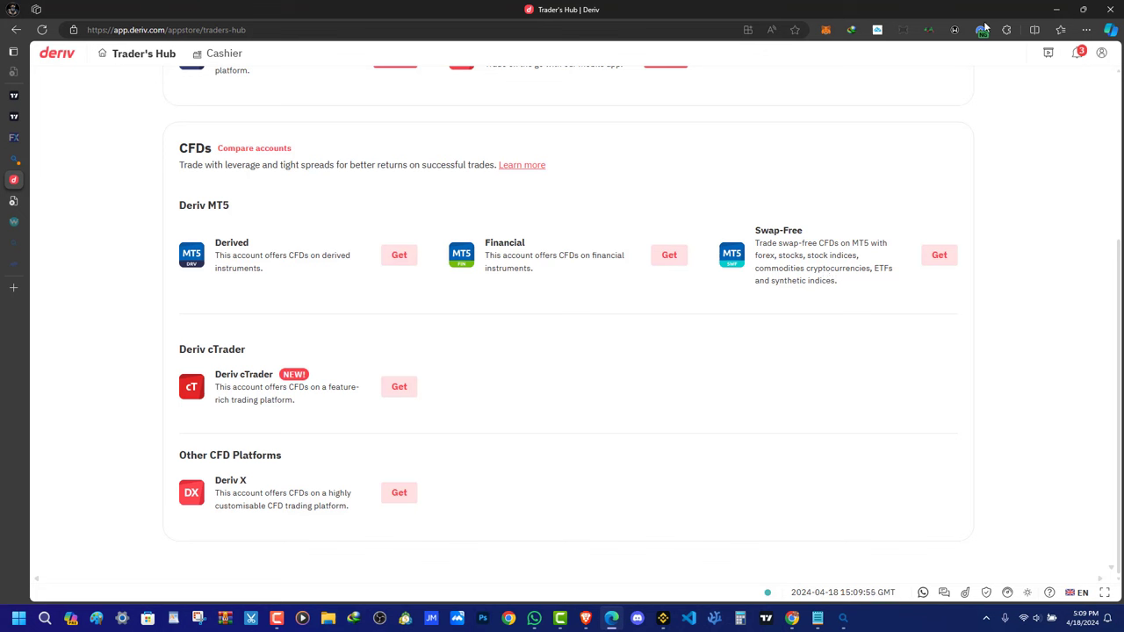
# Try to get a Deriv MT5 Swap-Free account under the St. Vincent & Grenadines jurisdiction, closing the password dialog without creating a password
pyautogui.click(41, 30)
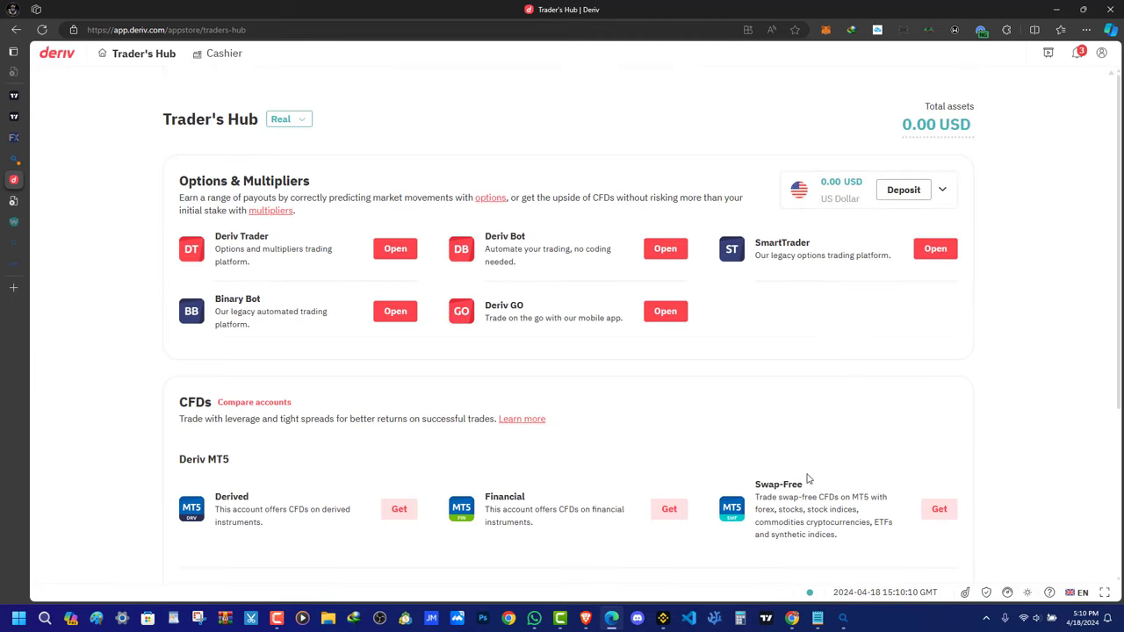
pyautogui.scroll(-3, 808, 478)
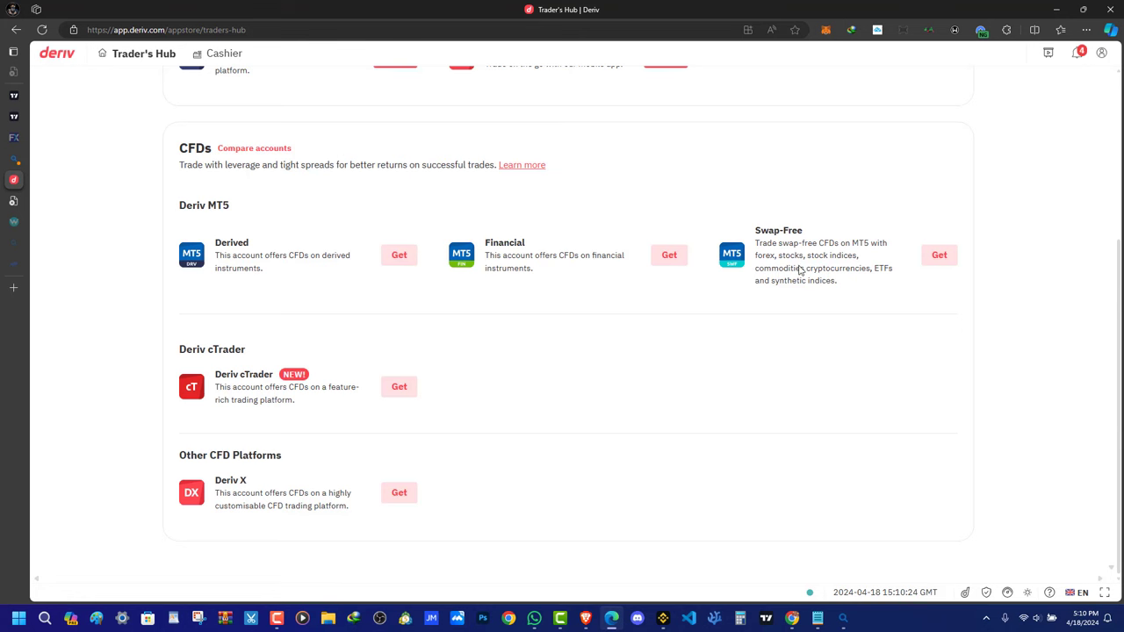
pyautogui.click(936, 257)
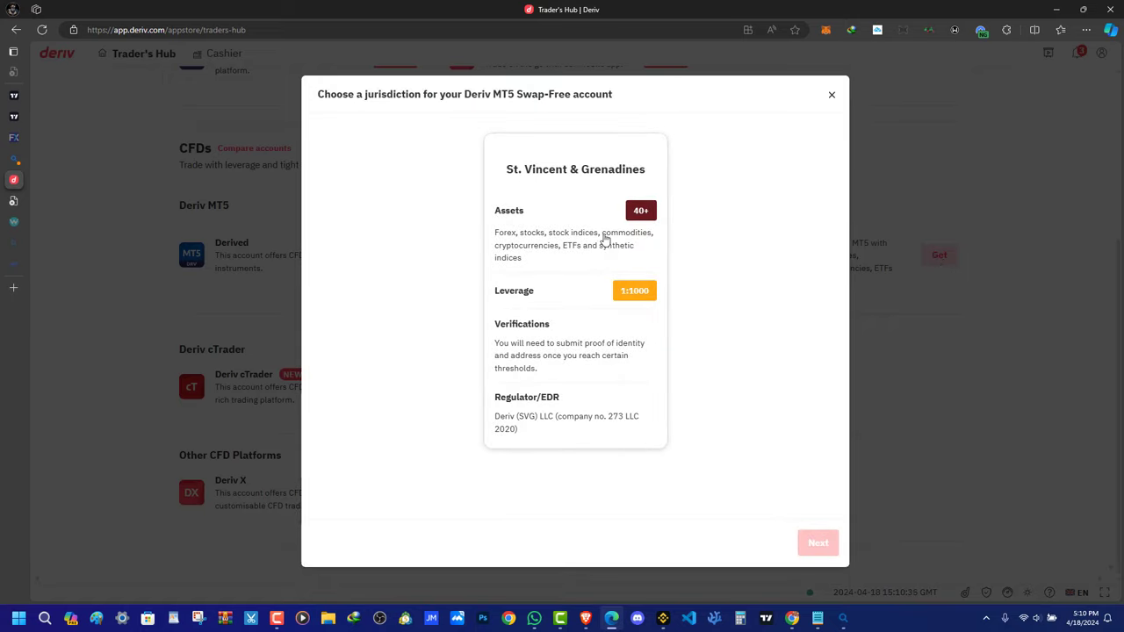
pyautogui.click(559, 360)
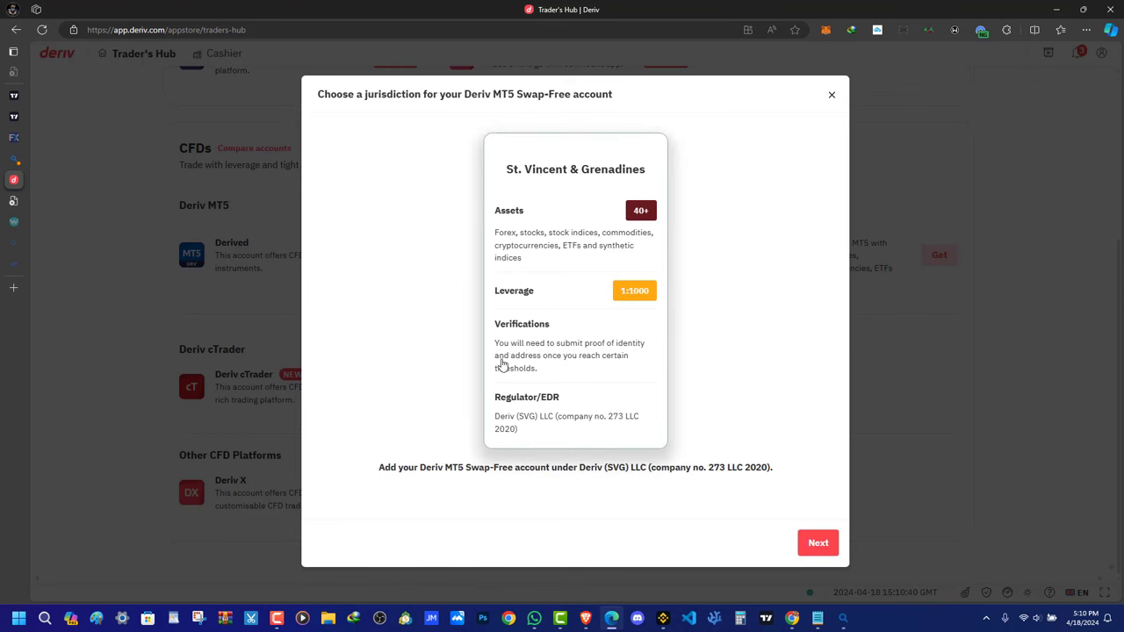
pyautogui.click(811, 544)
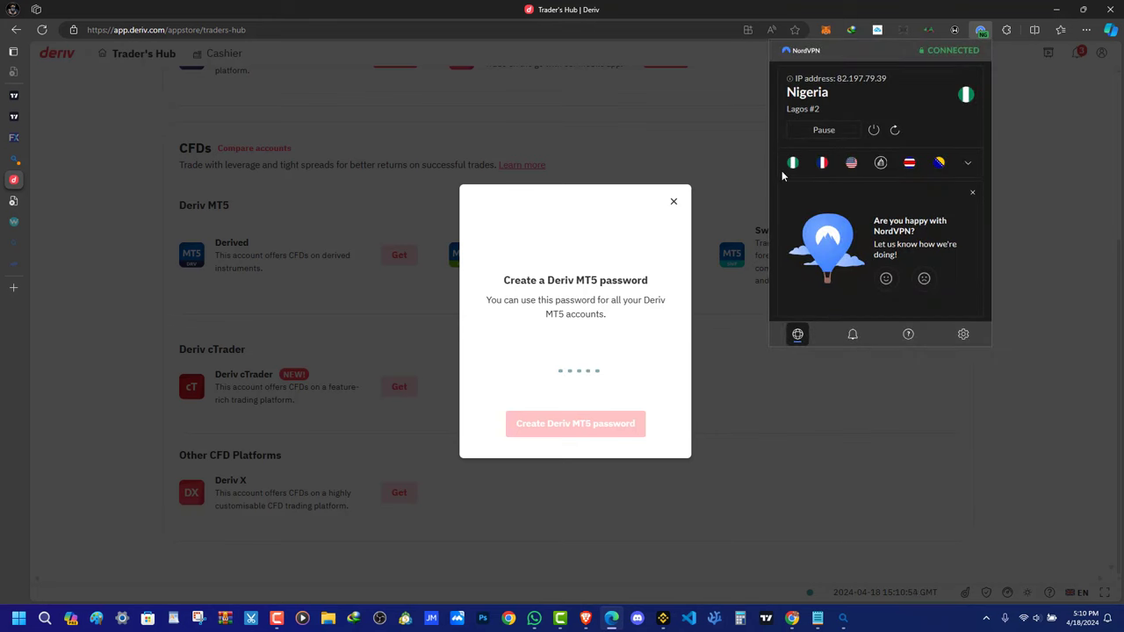
pyautogui.click(542, 358)
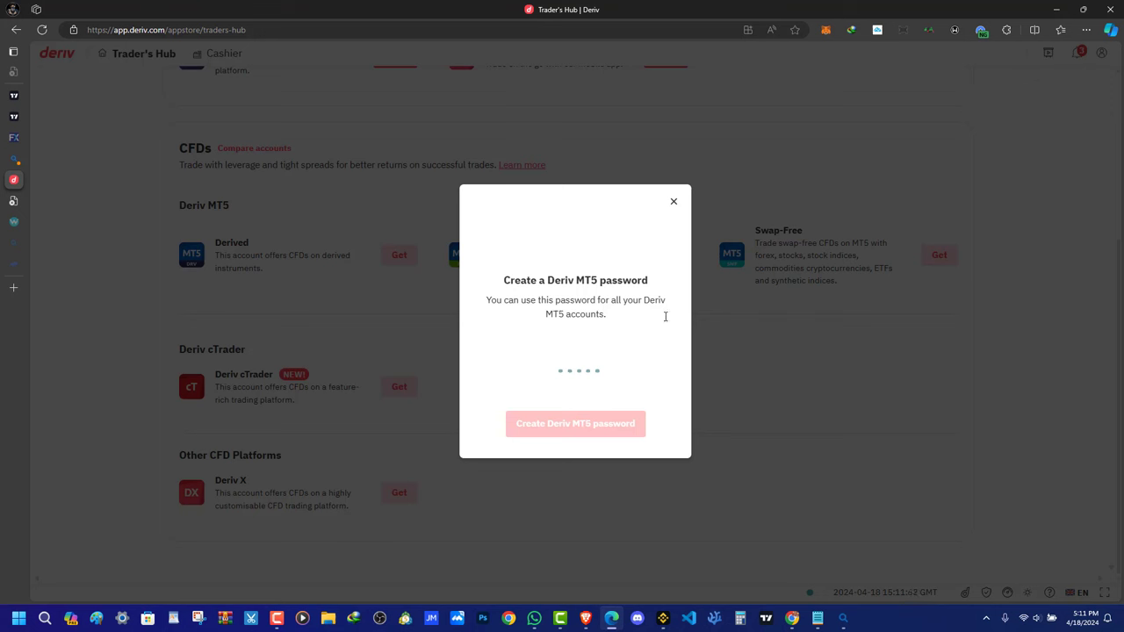
pyautogui.click(672, 202)
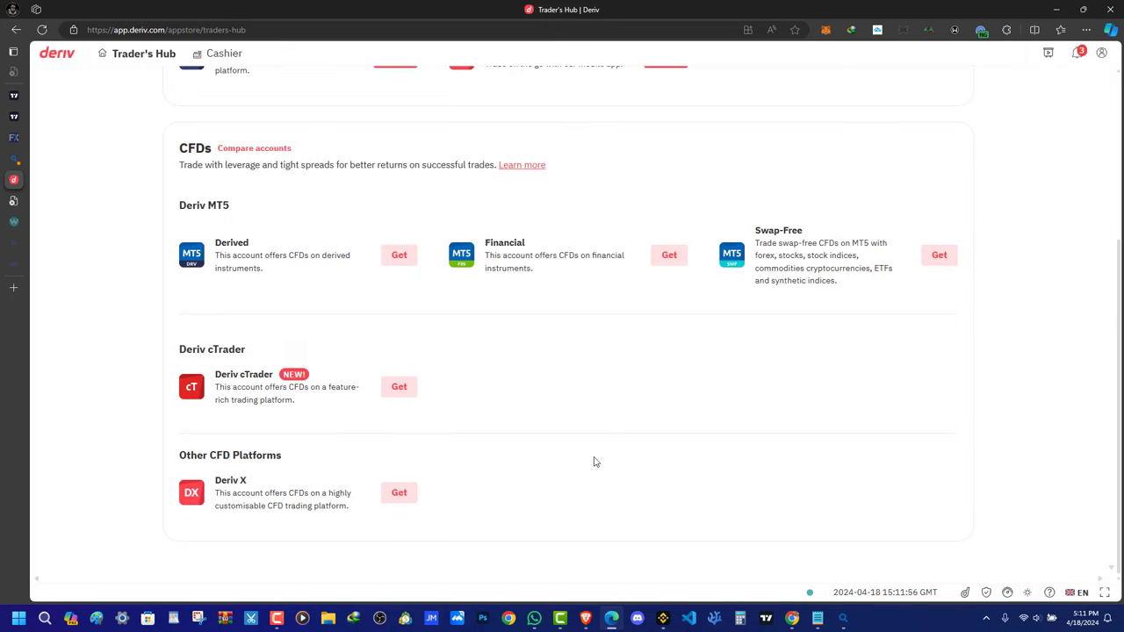
pyautogui.click(287, 620)
pyautogui.click(1052, 551)
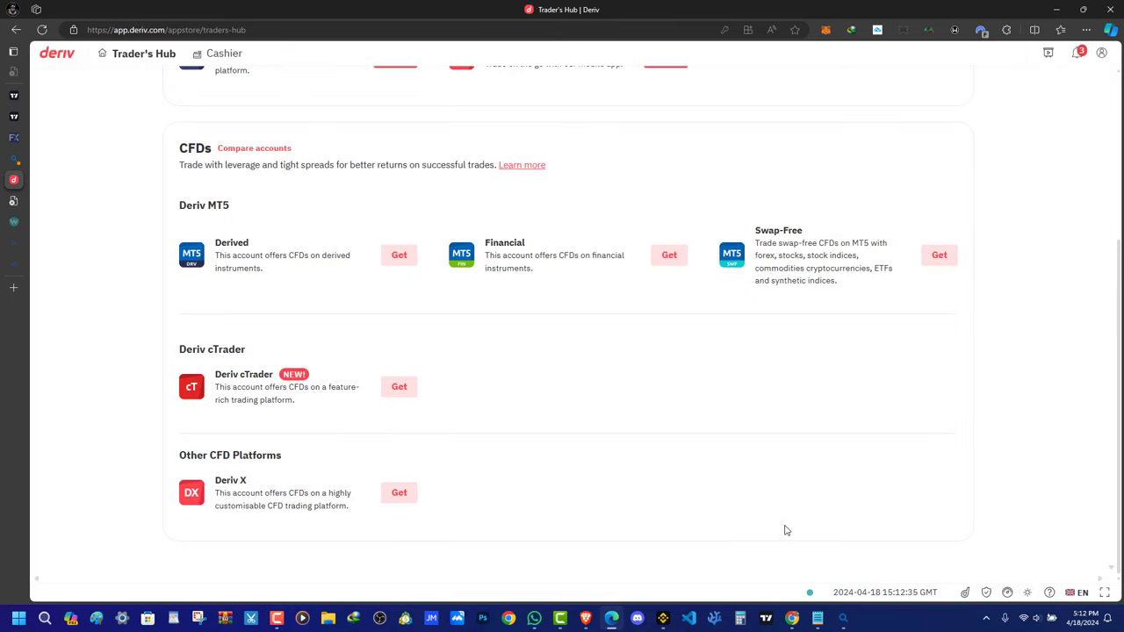
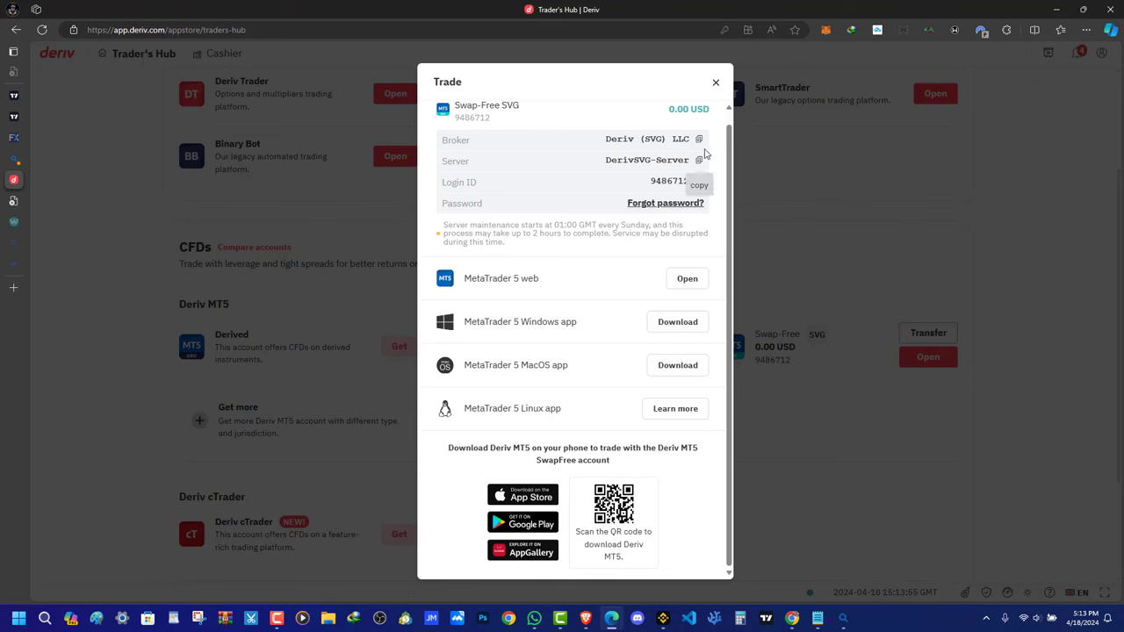
# Review the Swap-Free SVG account's MT5 connection details and its funds transfer dialog, closing both
pyautogui.scroll(1, 583, 219)
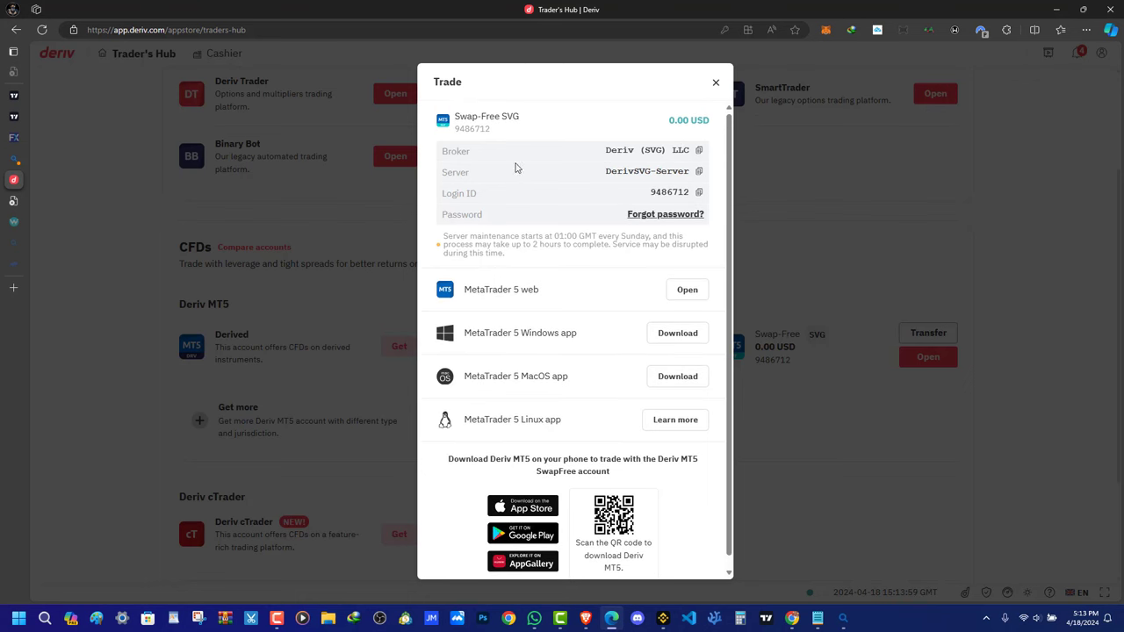
pyautogui.moveTo(498, 116); pyautogui.dragTo(547, 118)
pyautogui.click(481, 141)
pyautogui.click(804, 245)
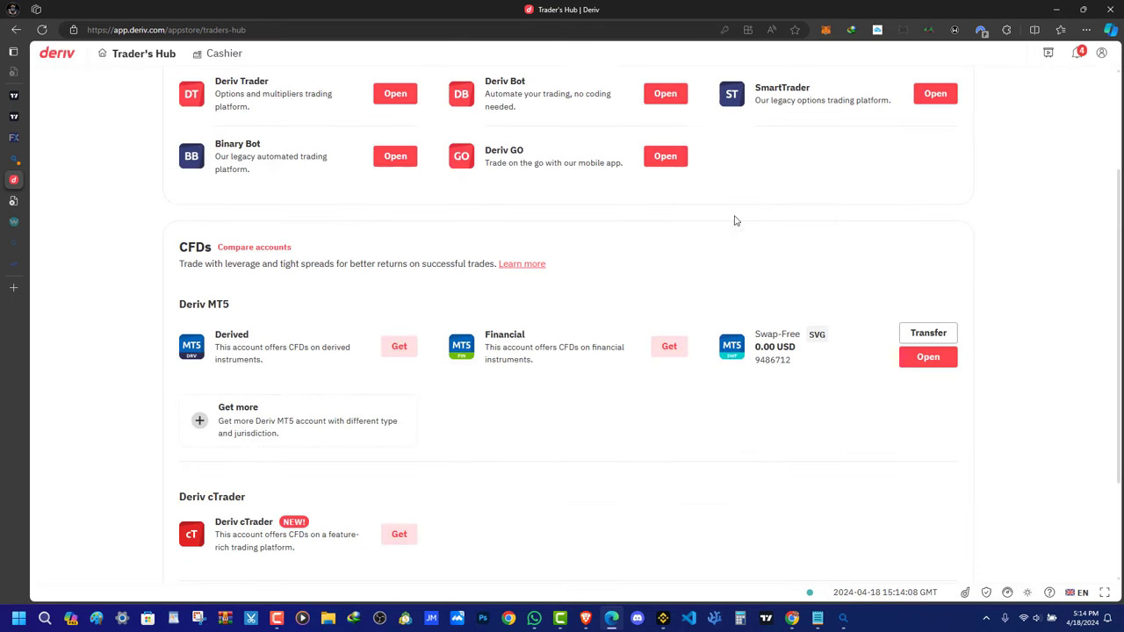
pyautogui.click(914, 336)
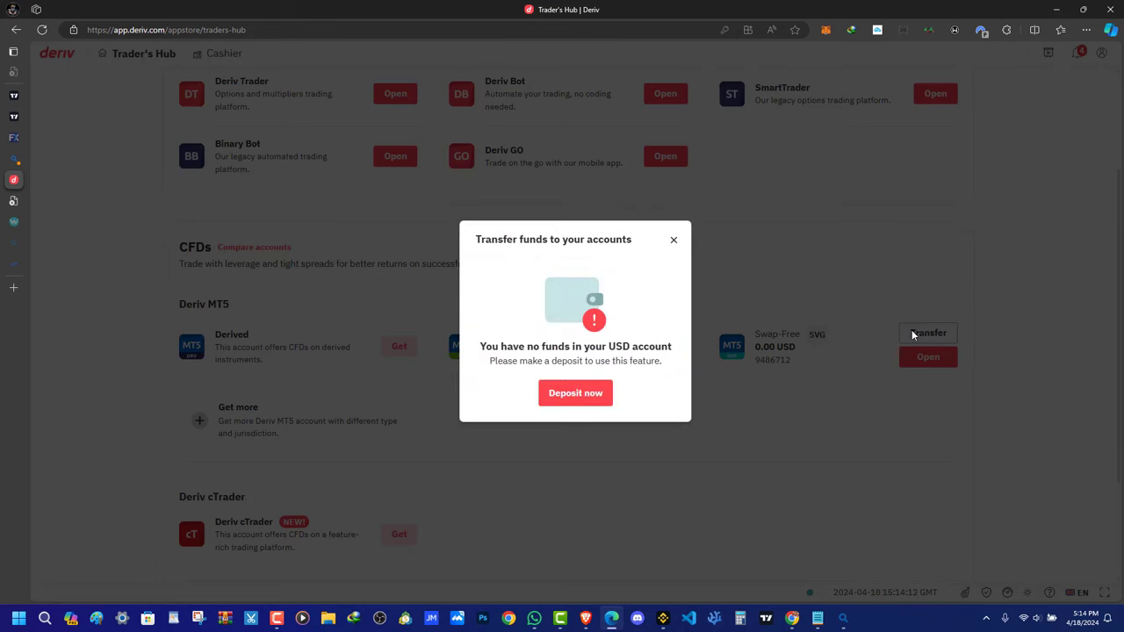
pyautogui.click(677, 239)
# Open the Swap-Free SVG account's trade details again and copy the broker name
pyautogui.click(928, 355)
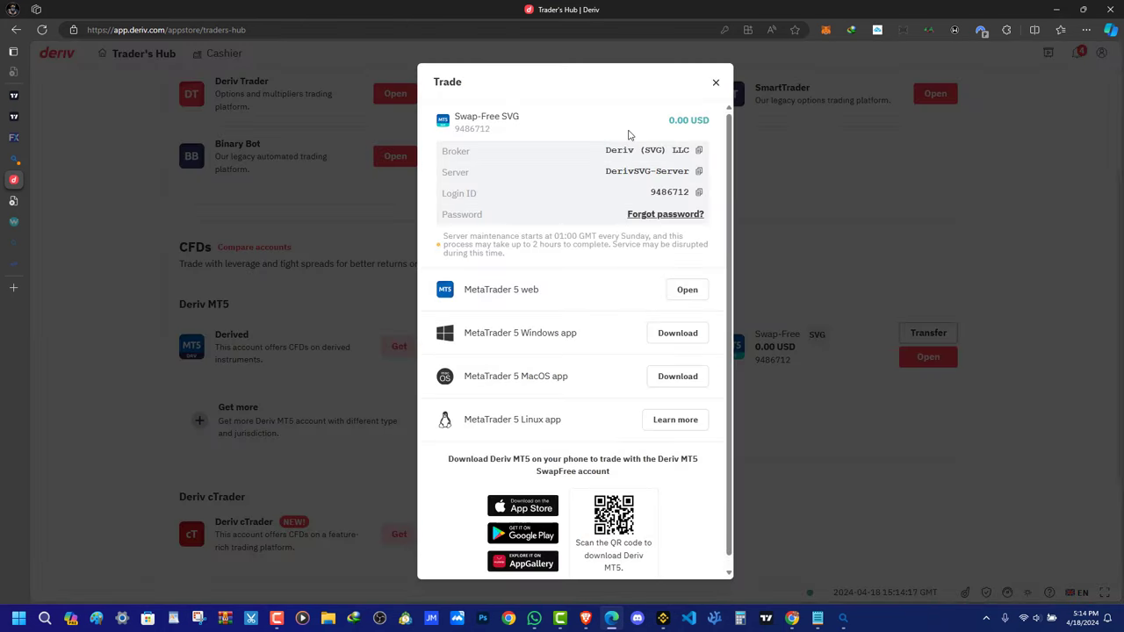
pyautogui.click(699, 151)
pyautogui.click(698, 171)
# Switch to MetaTrader 5, start opening an account and search for the company Deriv (SVG) LLC
pyautogui.click(404, 619)
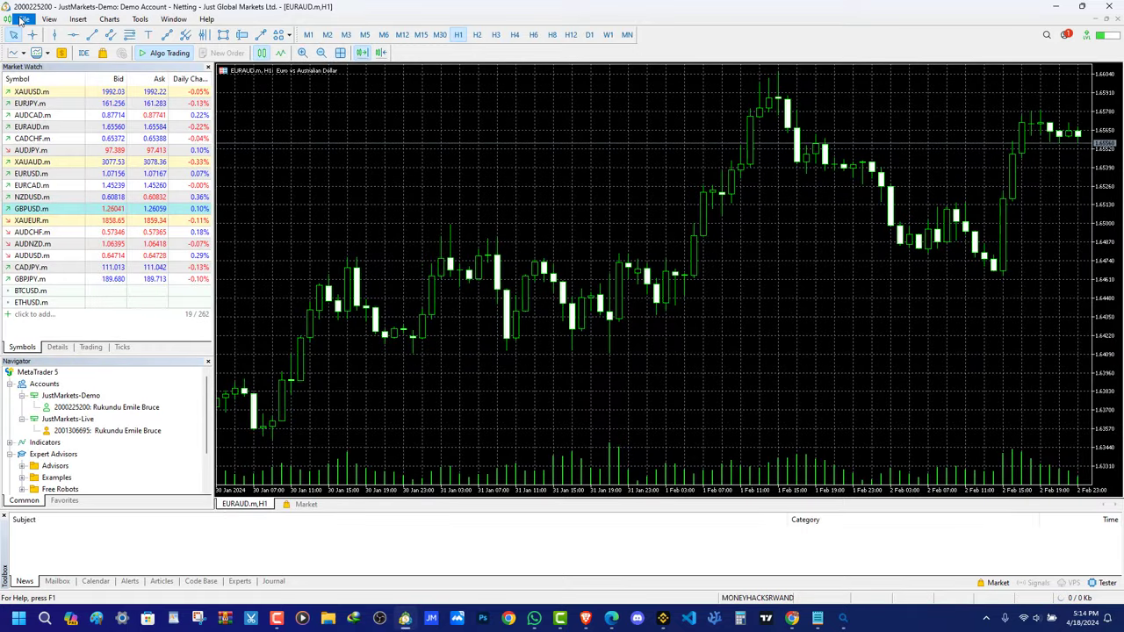
pyautogui.click(21, 20)
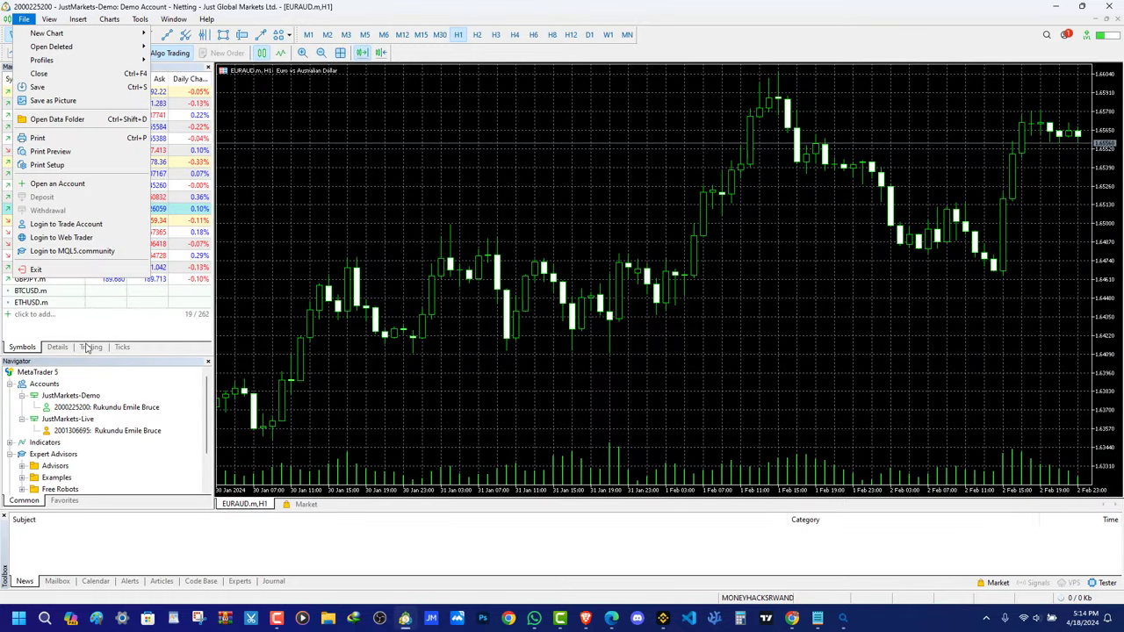
pyautogui.click(39, 386)
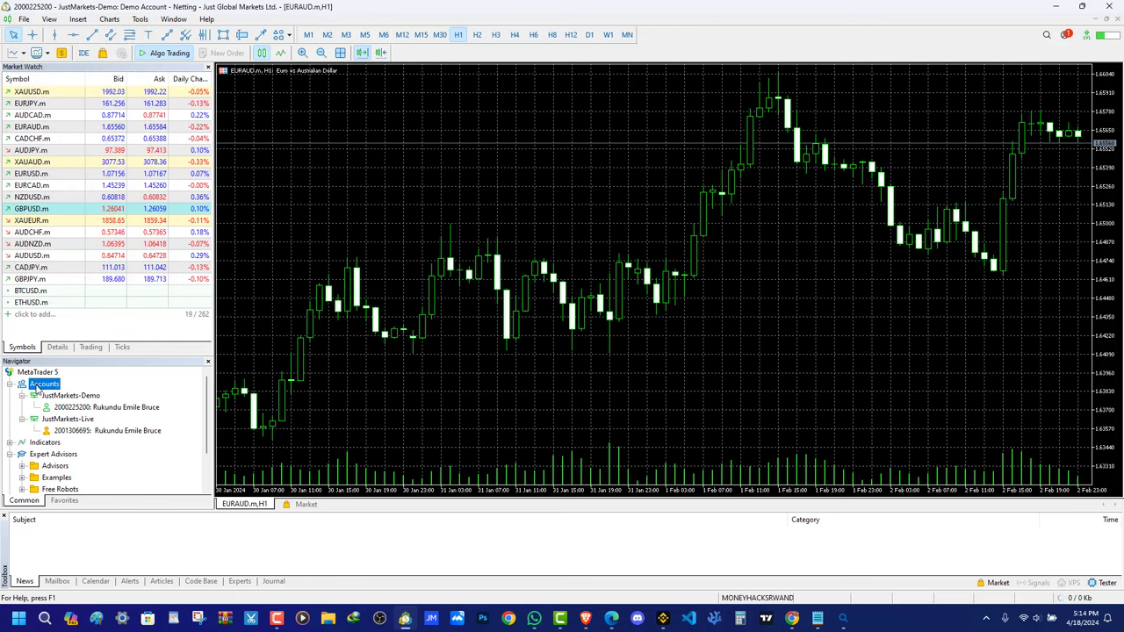
pyautogui.rightClick(37, 387)
pyautogui.click(78, 393)
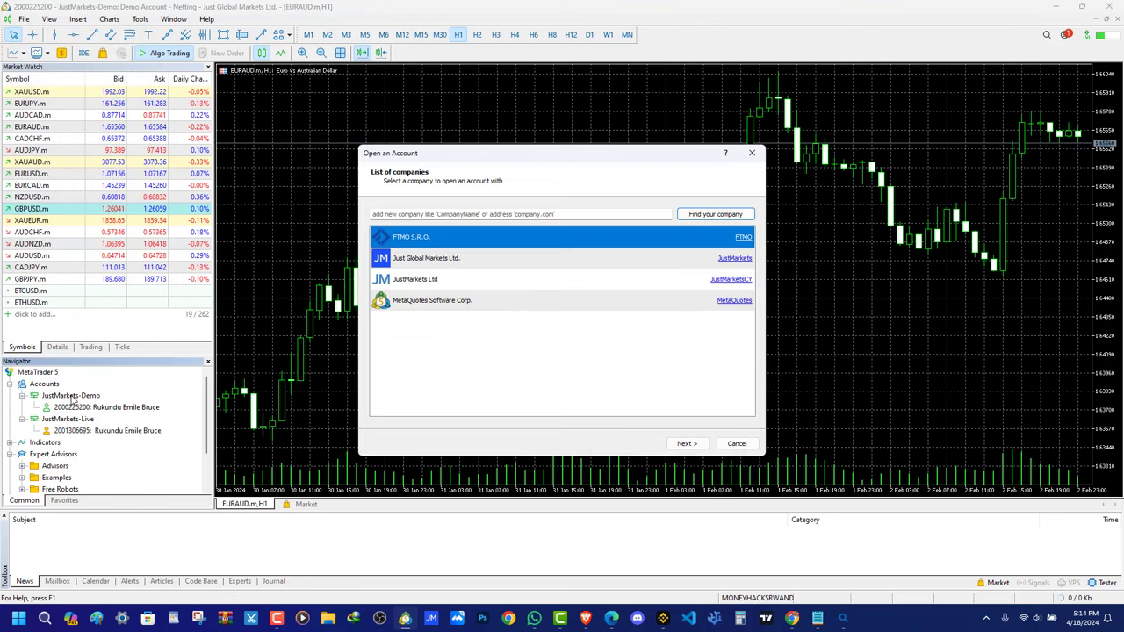
pyautogui.click(441, 214)
pyautogui.rightClick(442, 215)
pyautogui.click(404, 266)
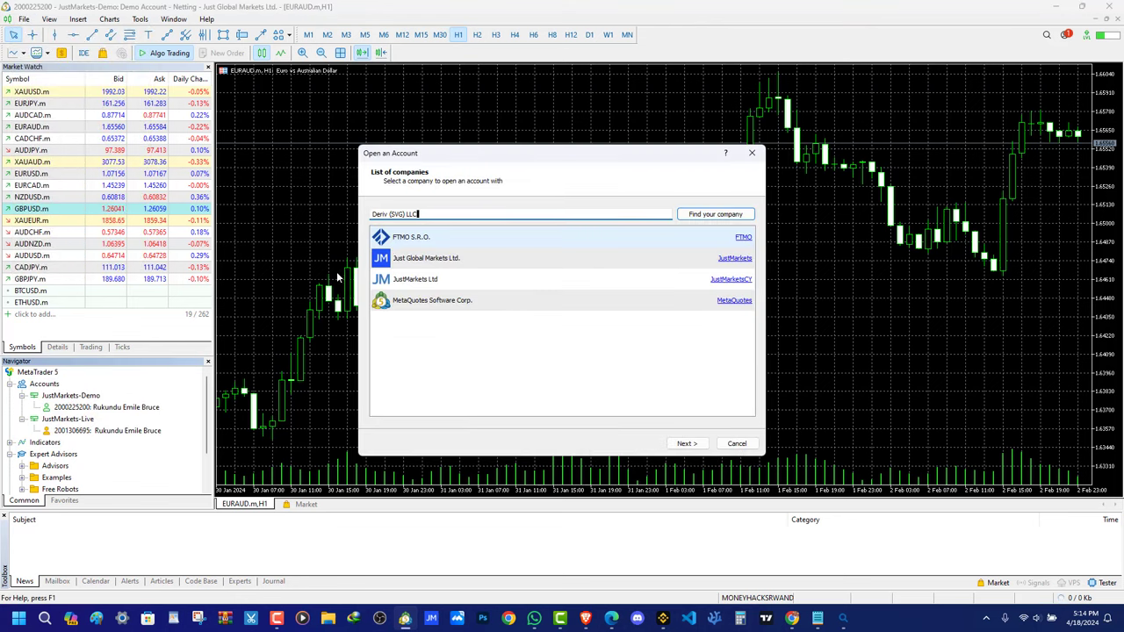
pyautogui.click(708, 219)
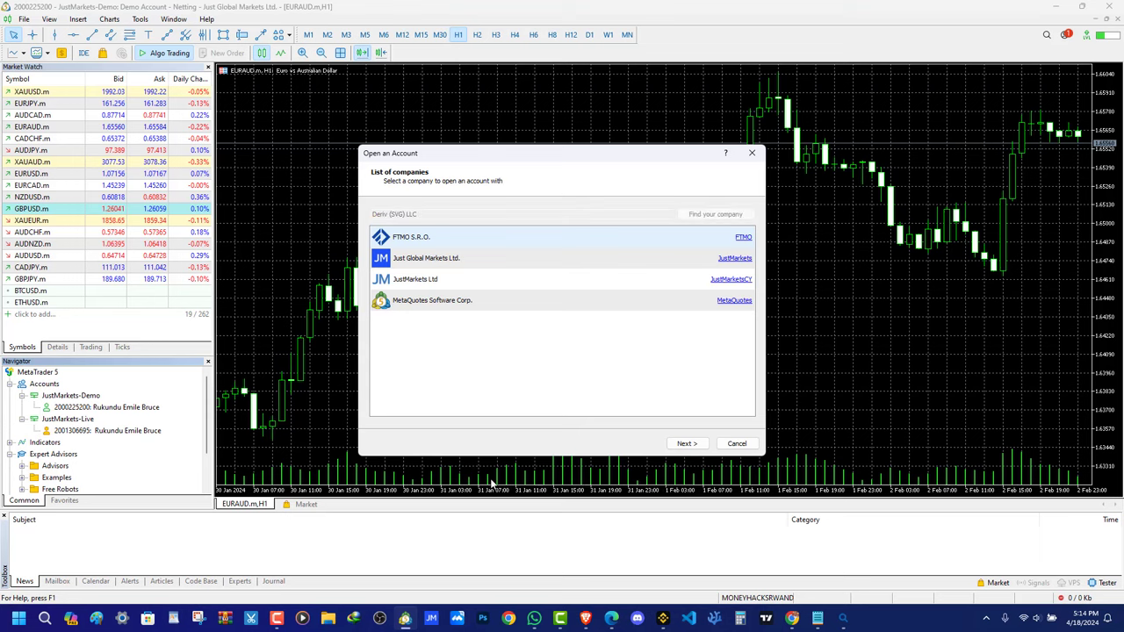
# Copy the server name DerivSVG-Server from the Deriv page in the browser and try it in MetaTrader 5's company search
pyautogui.click(611, 618)
pyautogui.click(698, 172)
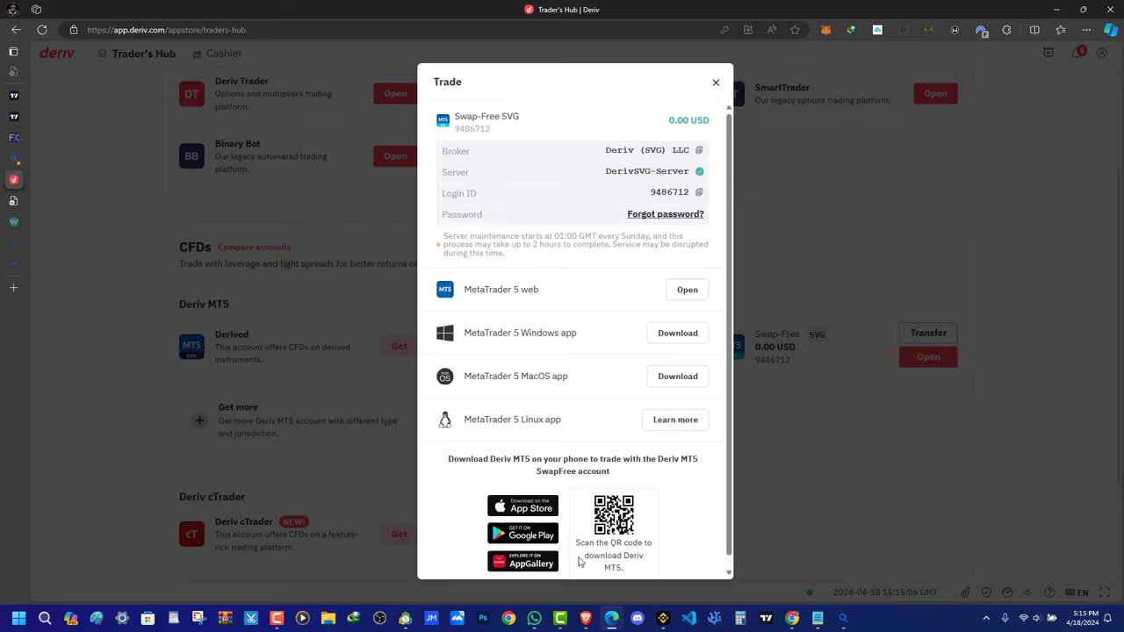
pyautogui.click(405, 618)
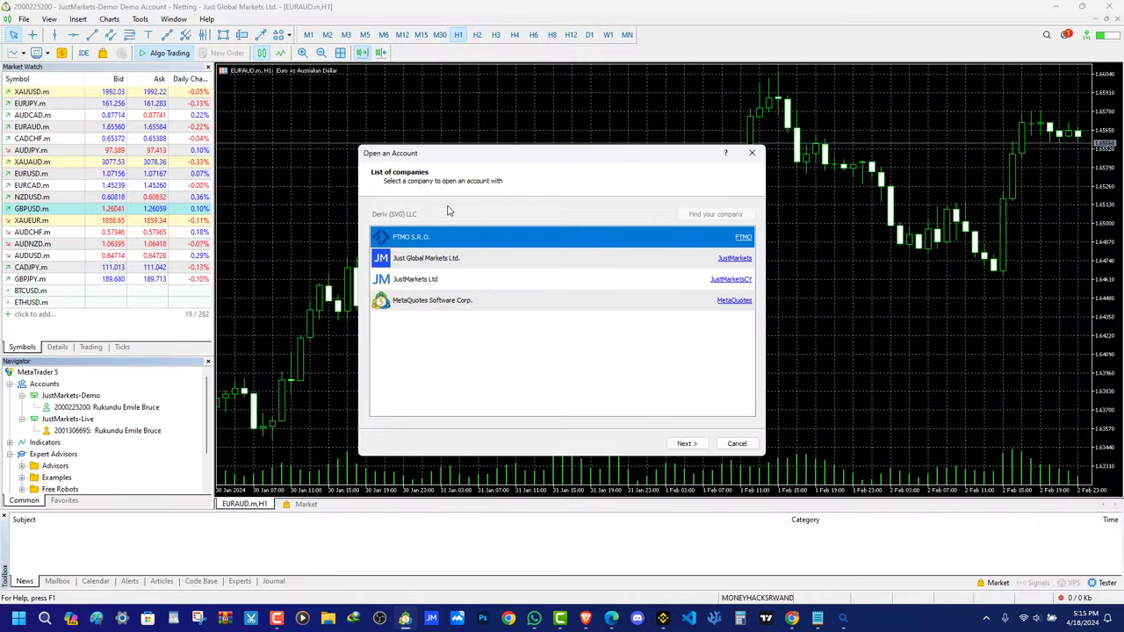
pyautogui.rightClick(526, 217)
pyautogui.click(438, 268)
pyautogui.click(730, 215)
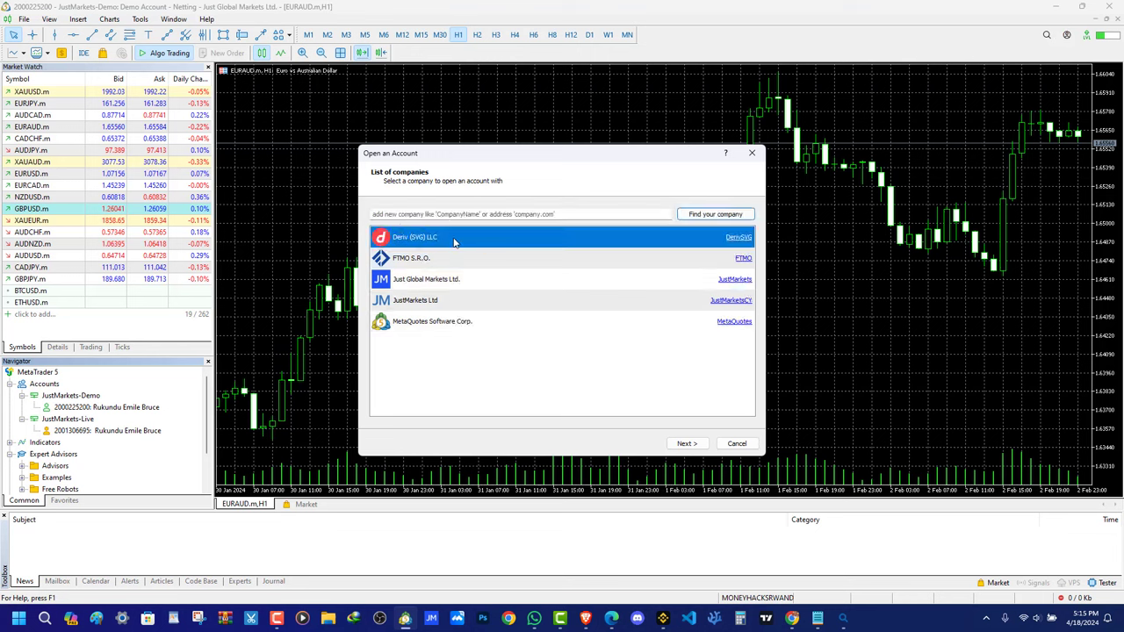
# Continue with Deriv (SVG) LLC, choose to connect with an existing trade account, and set the server to DerivSVG-Server after checking it on Deriv
pyautogui.click(685, 444)
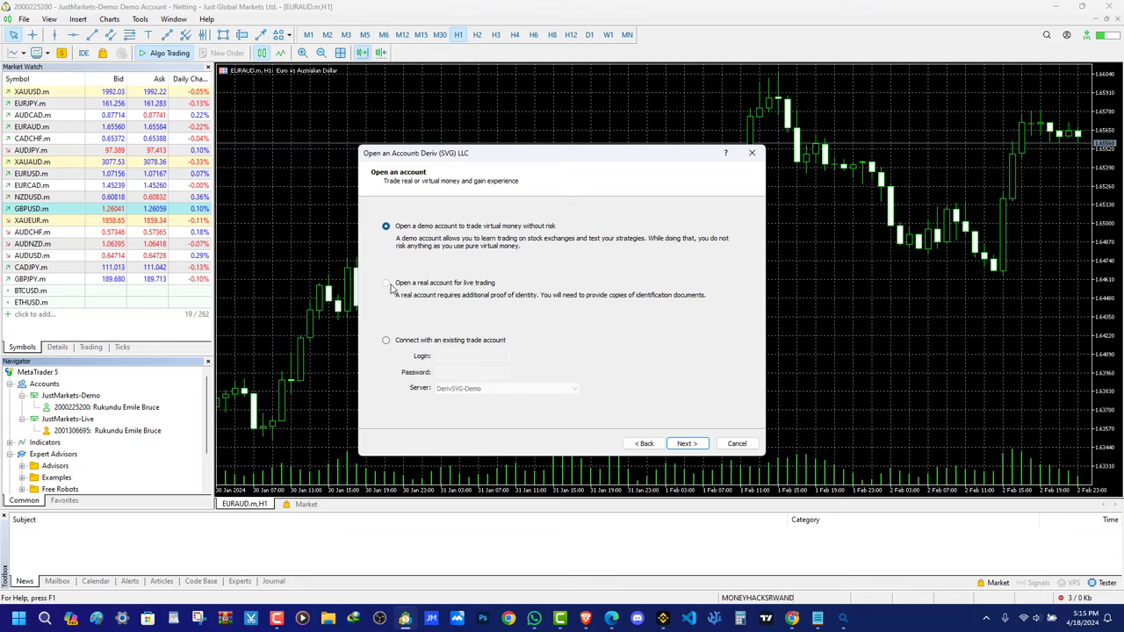
pyautogui.click(387, 341)
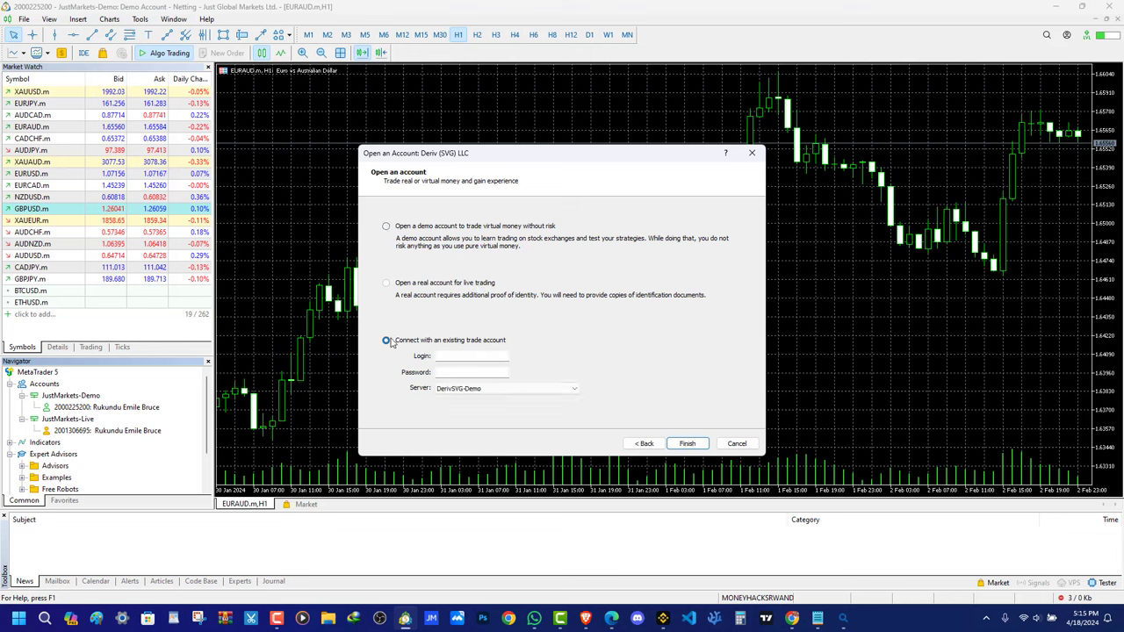
pyautogui.click(519, 388)
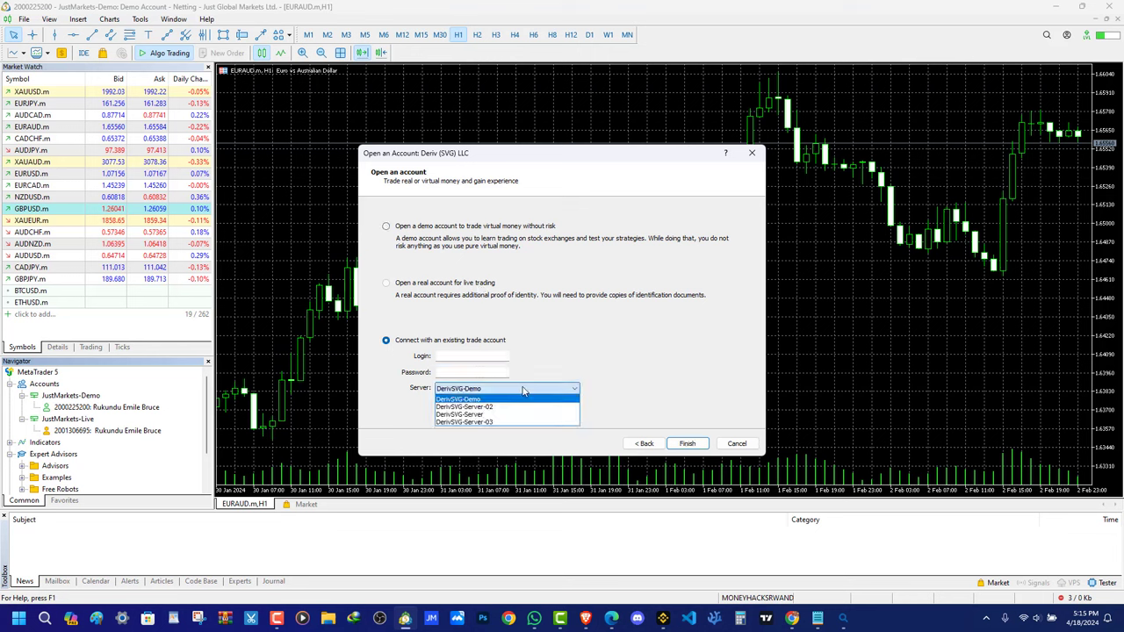
pyautogui.moveTo(612, 618)
pyautogui.click(626, 582)
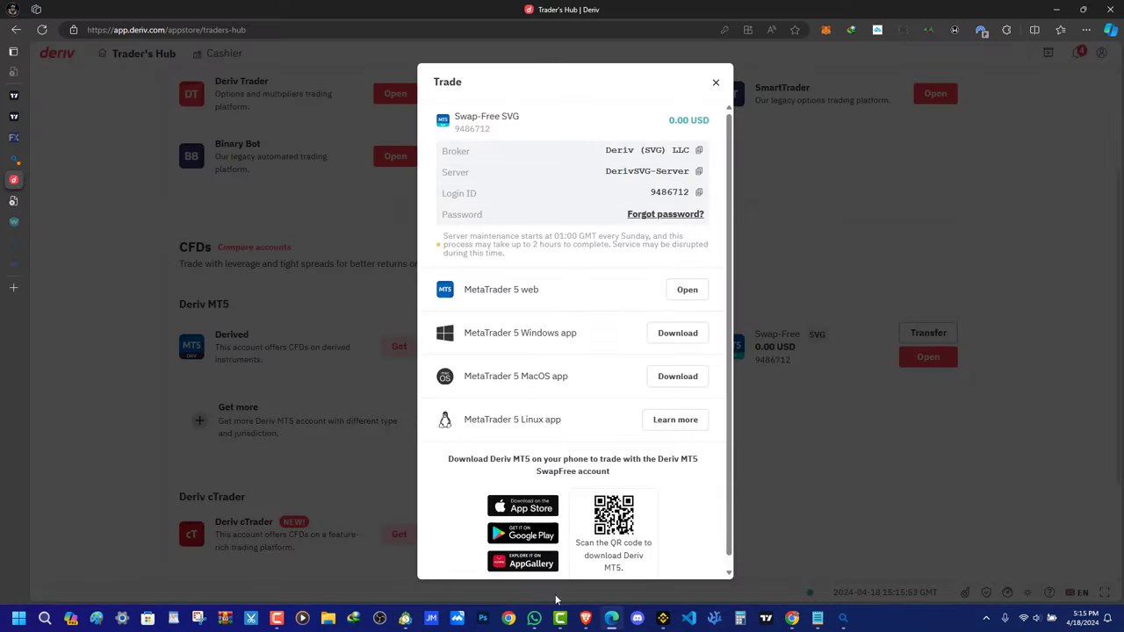
pyautogui.click(404, 618)
pyautogui.click(496, 389)
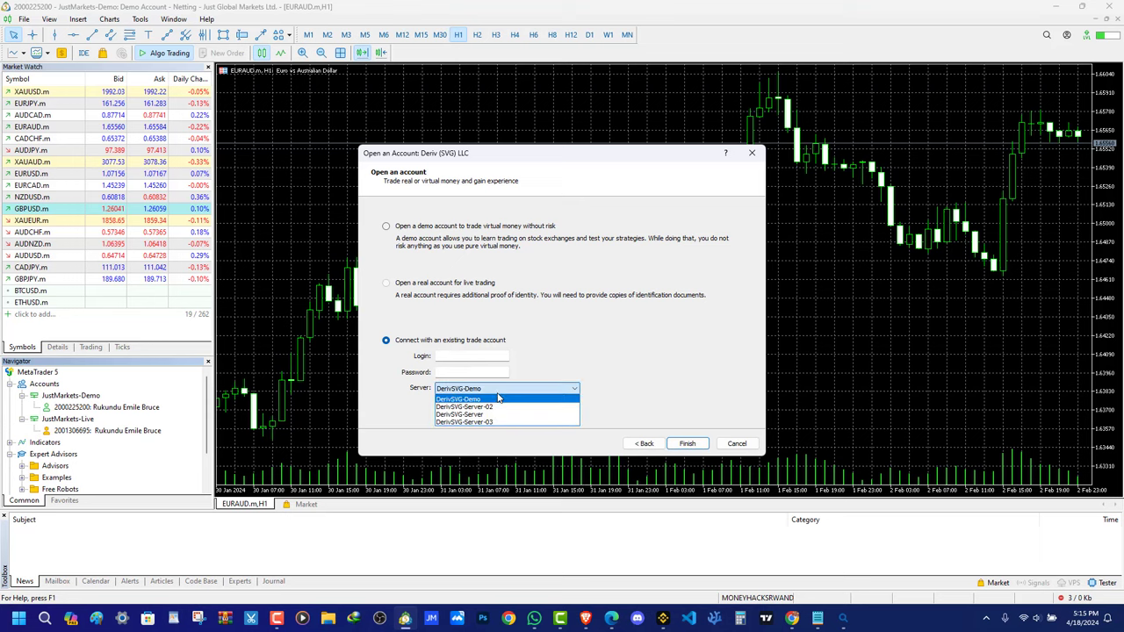
pyautogui.click(502, 413)
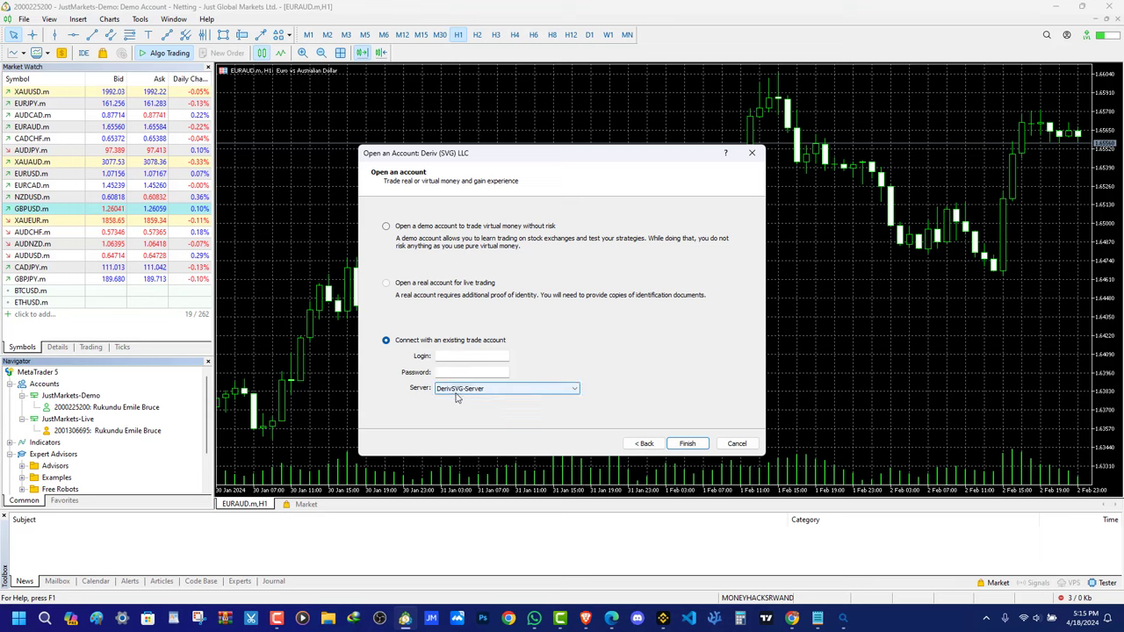
# Copy the login ID from Deriv into MetaTrader 5's login field, enter the account password and finish connecting the account
pyautogui.click(612, 618)
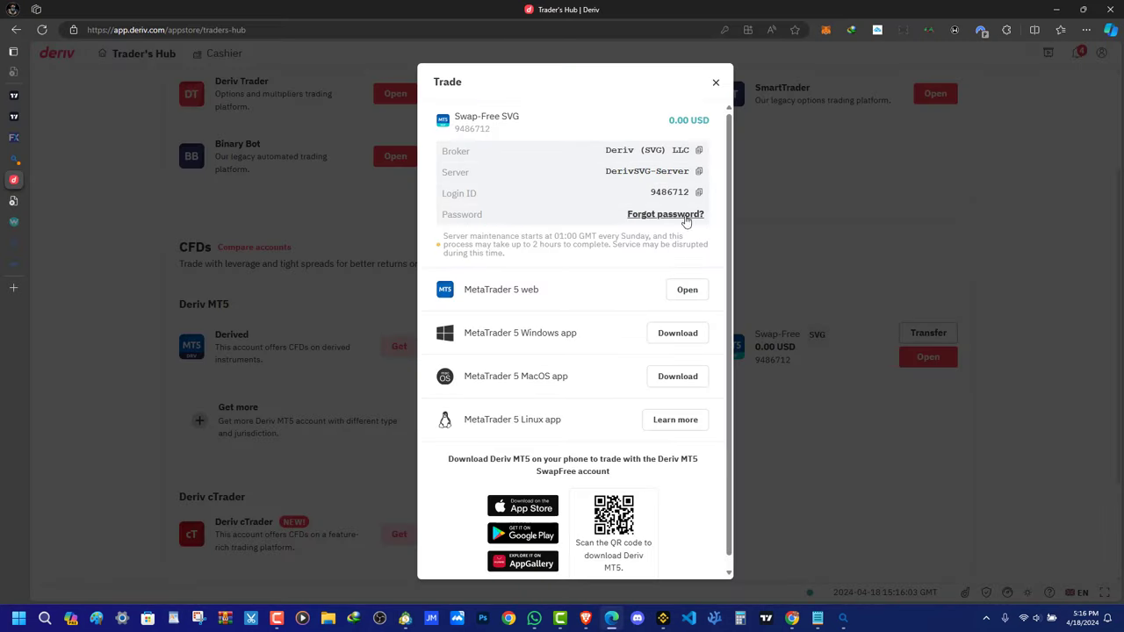
pyautogui.click(699, 191)
pyautogui.click(405, 618)
pyautogui.rightClick(460, 354)
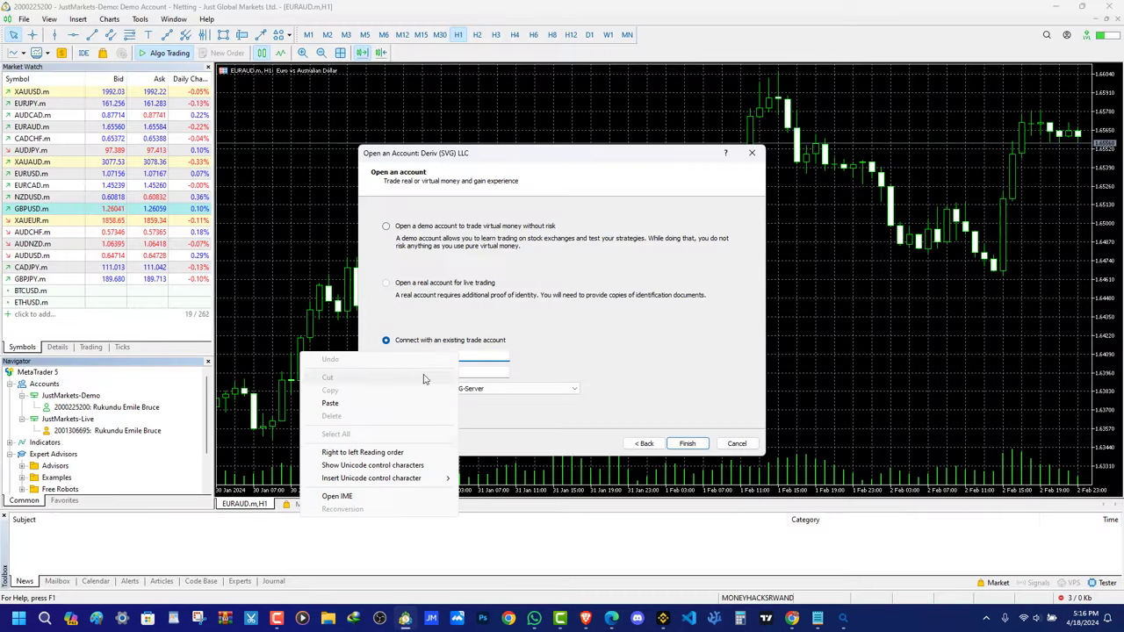
pyautogui.click(351, 405)
pyautogui.click(447, 372)
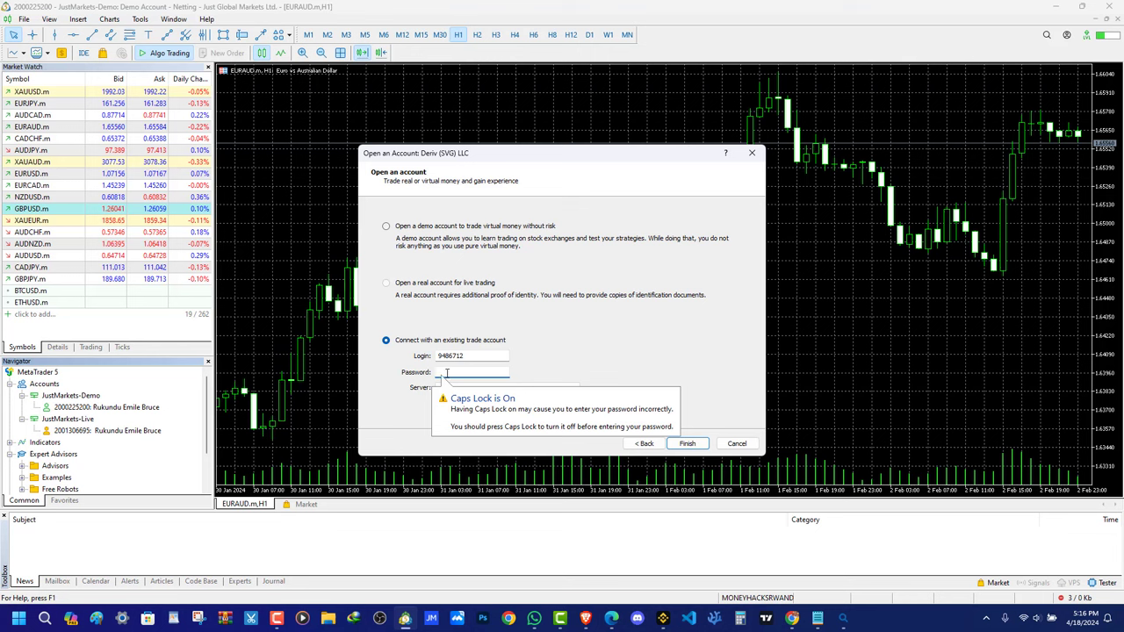
pyautogui.write('•')
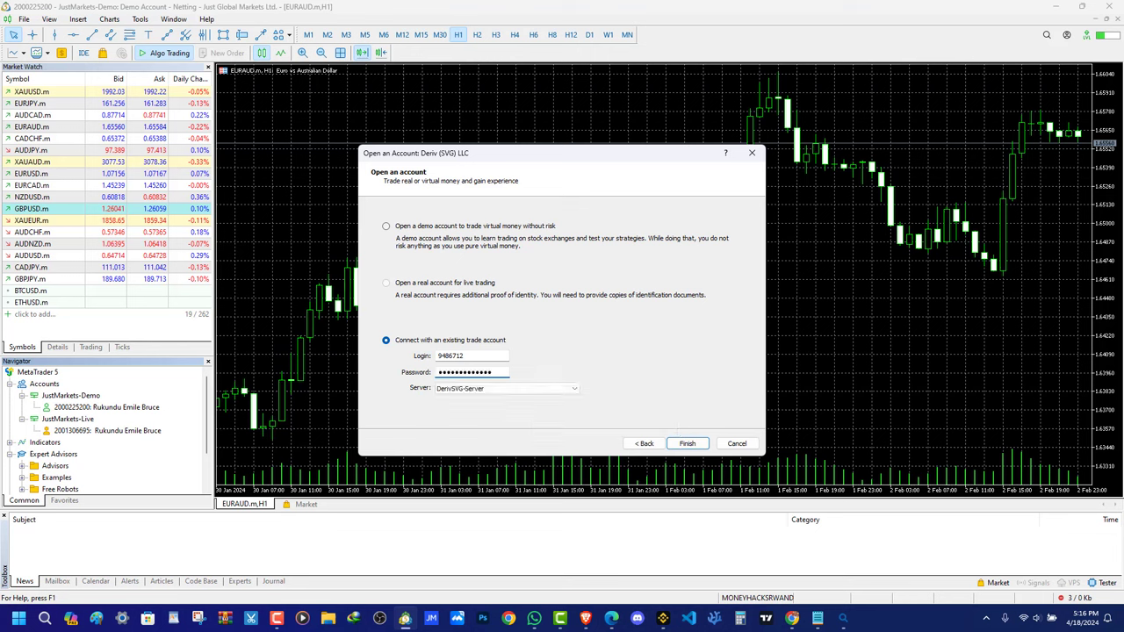
pyautogui.click(687, 443)
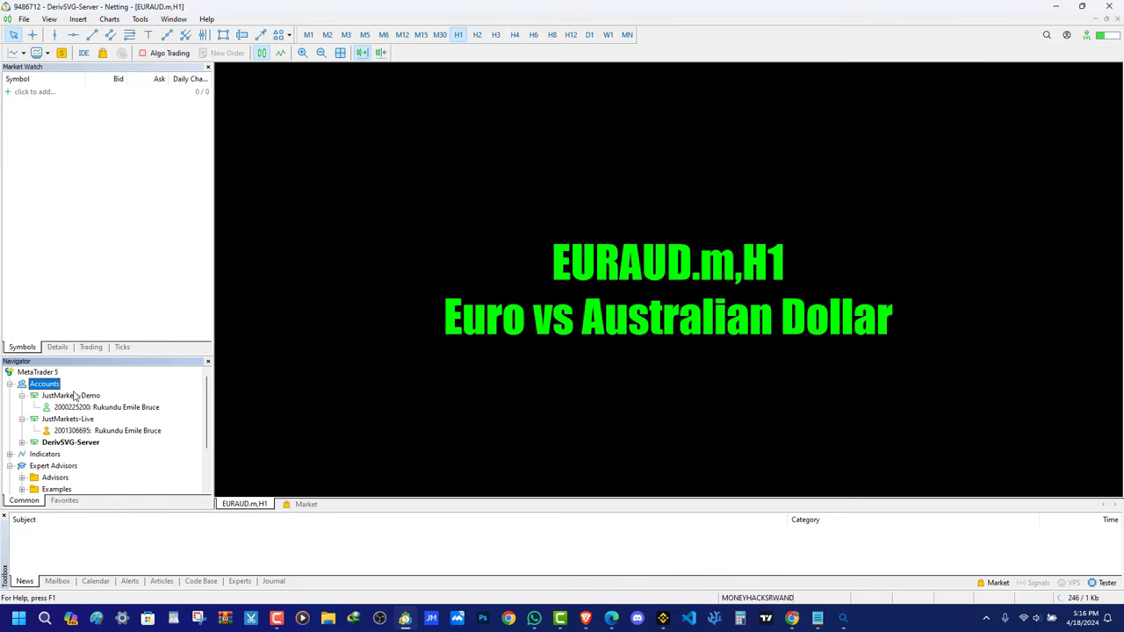
pyautogui.click(36, 420)
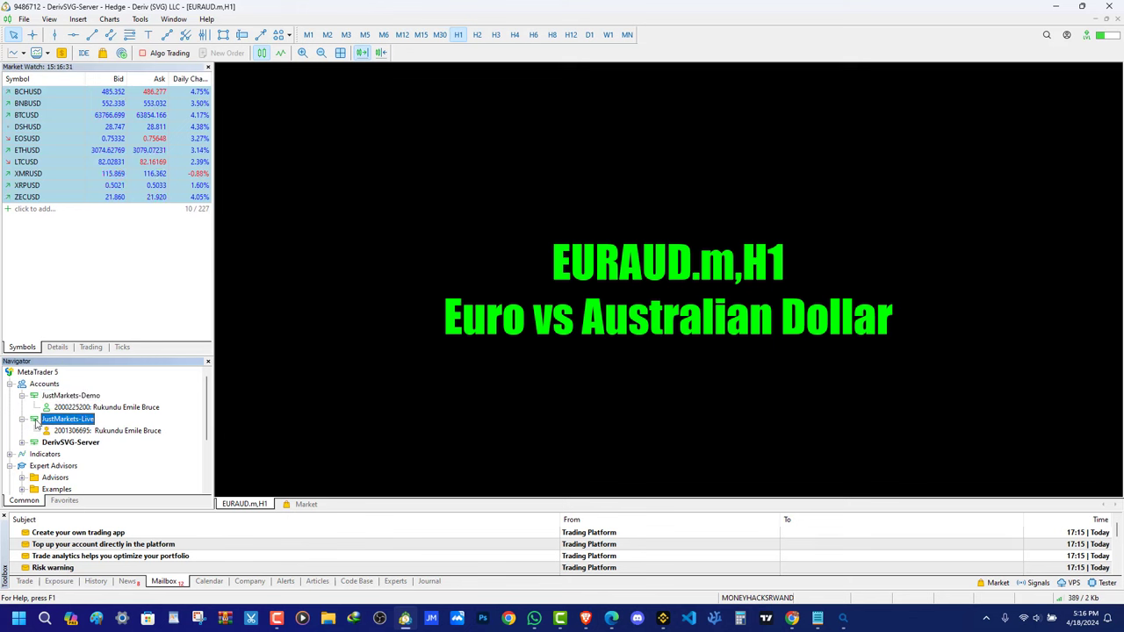
pyautogui.click(21, 396)
pyautogui.click(21, 407)
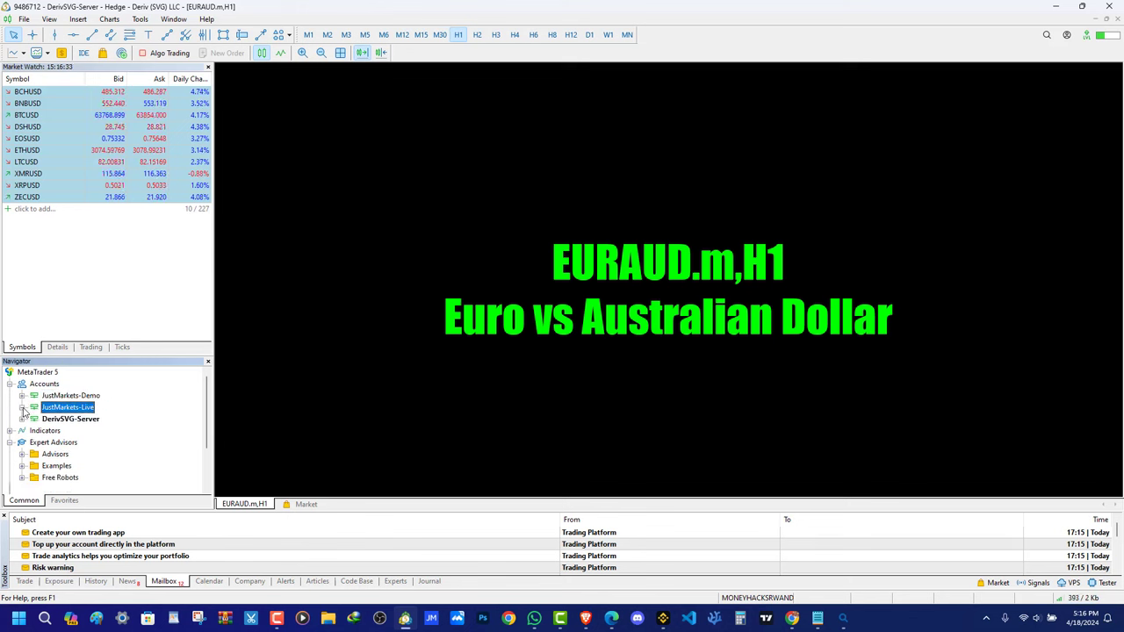
# Add the Volatility 75 Index symbol to the Market Watch list
pyautogui.click(67, 419)
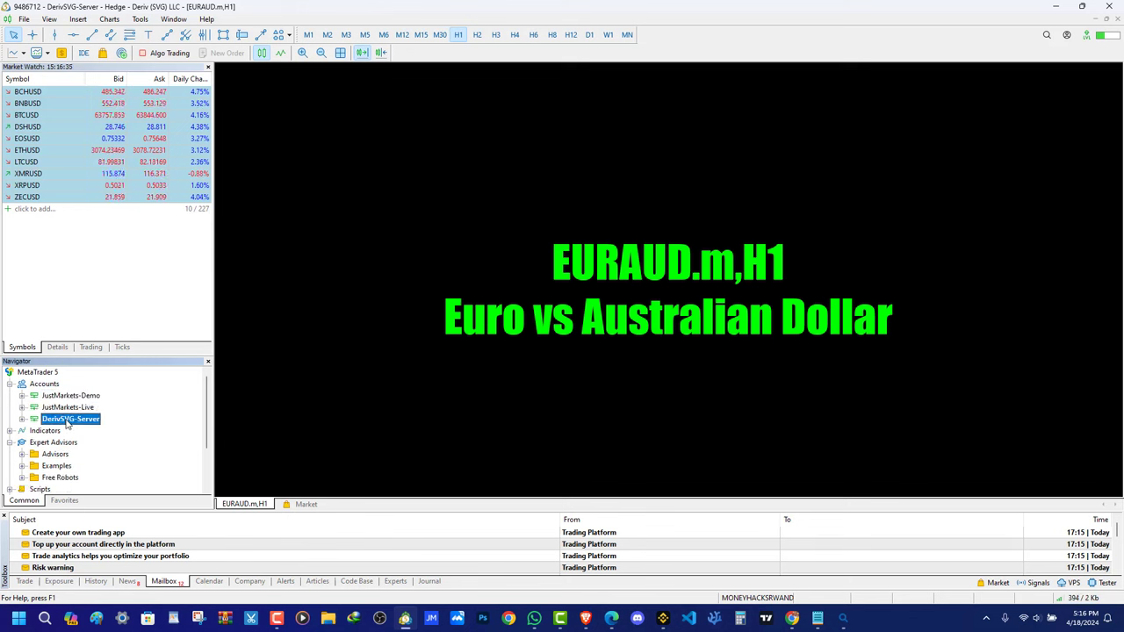
pyautogui.click(35, 209)
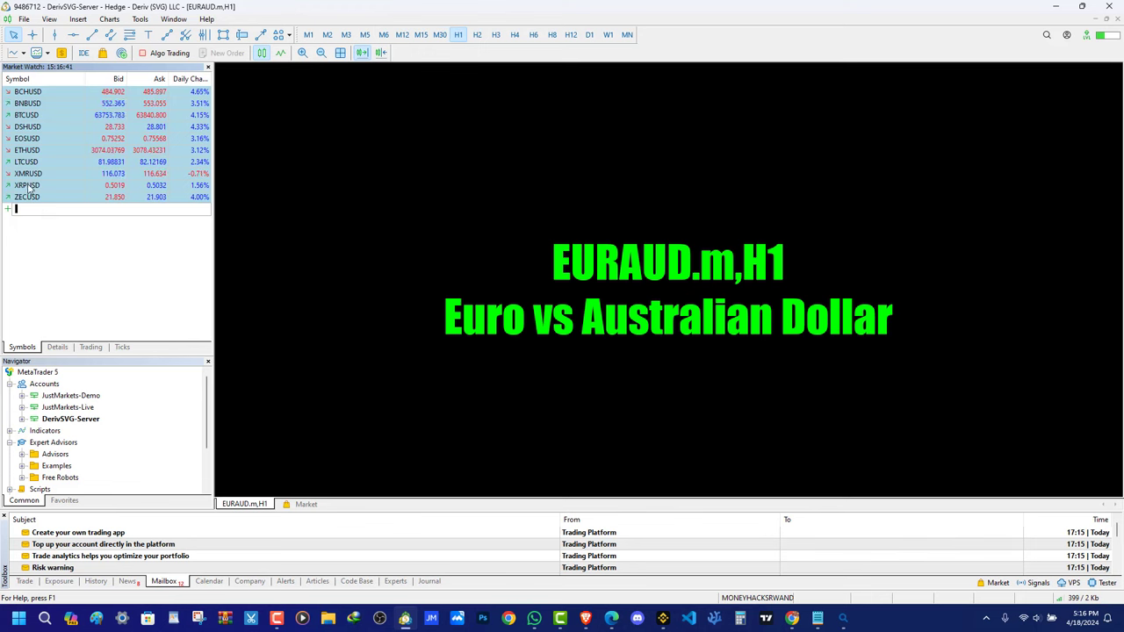
pyautogui.write('Volatility 10 (1s) Index')
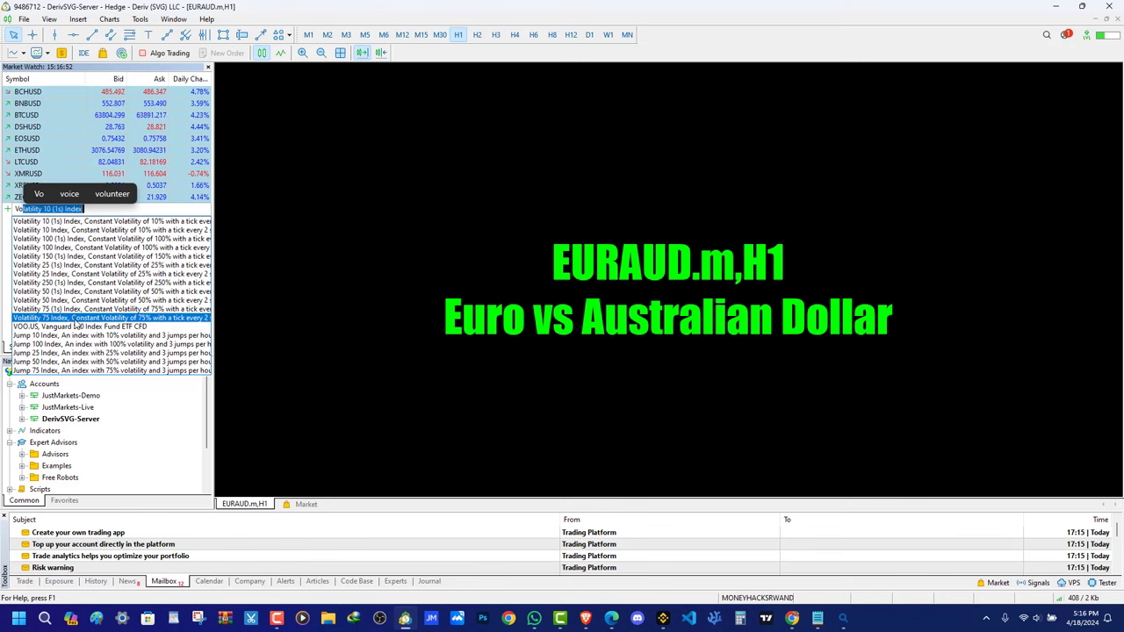
pyautogui.click(72, 318)
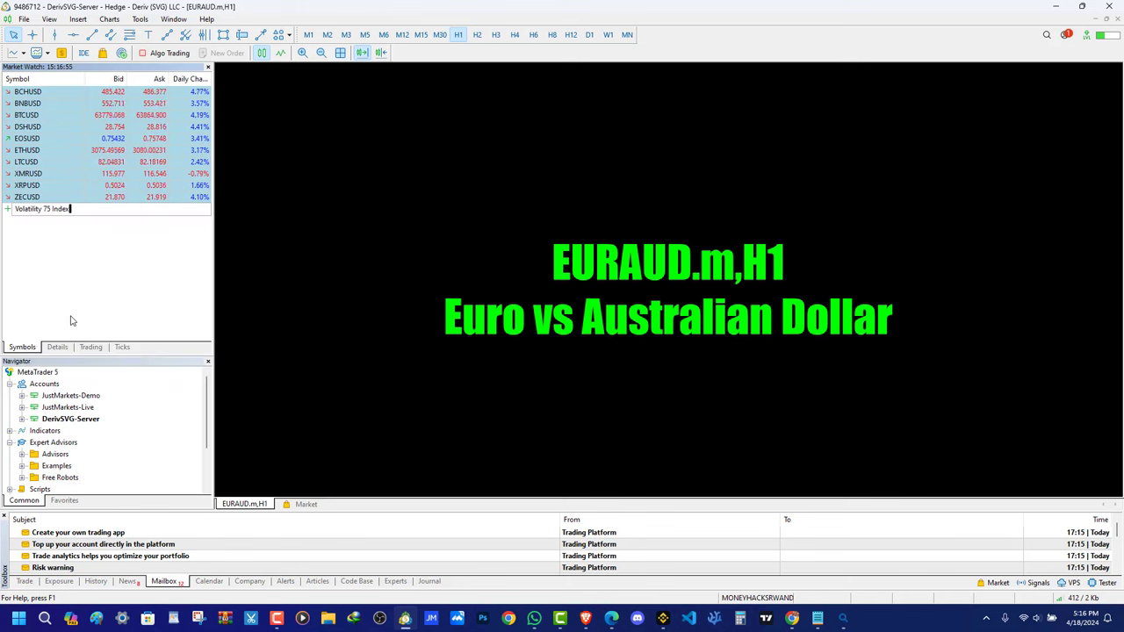
pyautogui.click(97, 209)
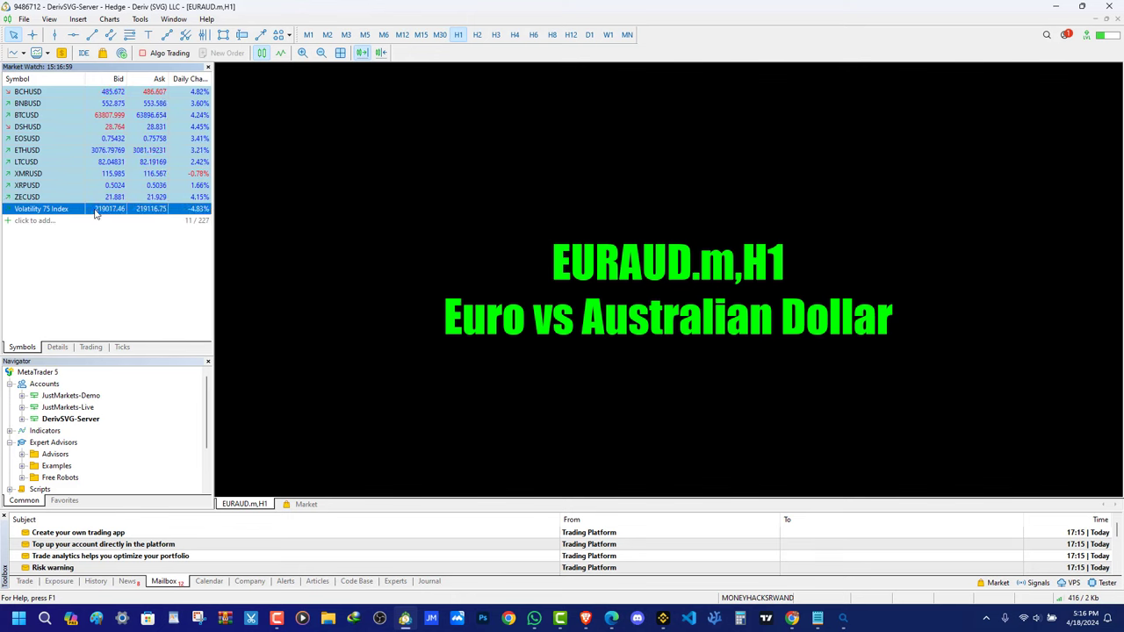
# Open a new chart for the Volatility 75 Index from the Market Watch list
pyautogui.rightClick(95, 210)
pyautogui.click(123, 218)
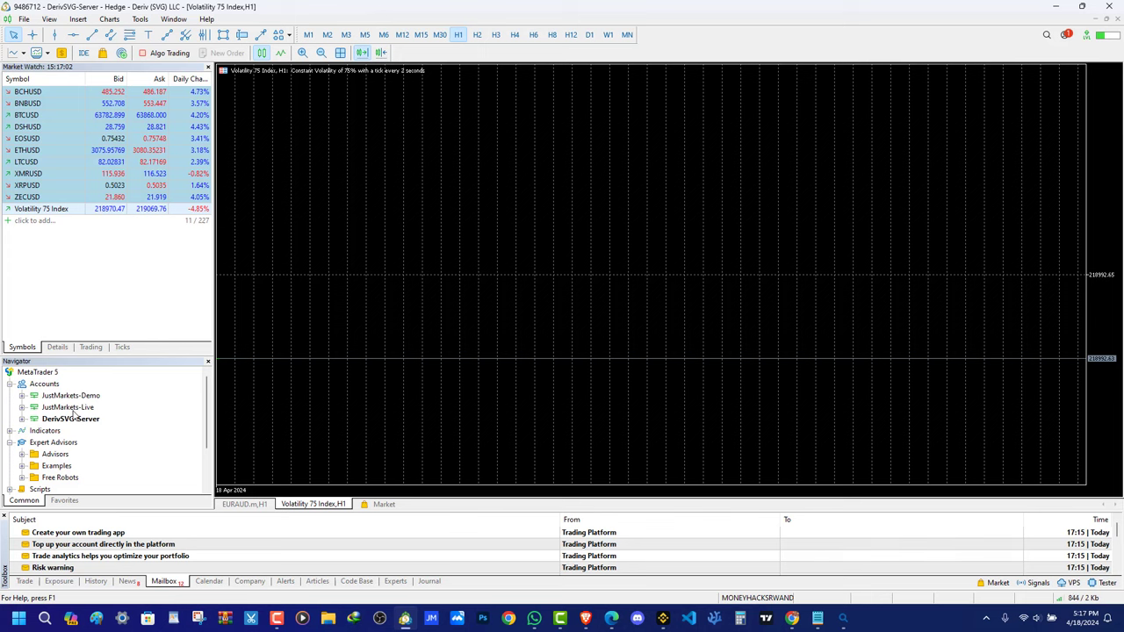
pyautogui.scroll(-1, 72, 417)
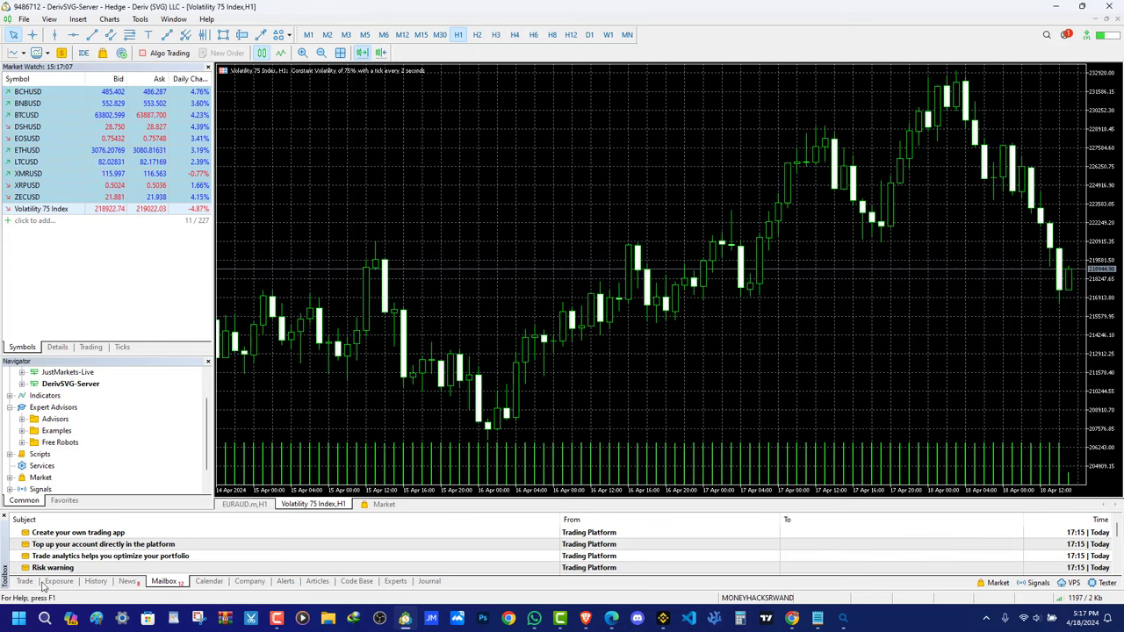
# Display the account's trades in the Toolbox and try to show all available symbols in the Market Watch
pyautogui.click(25, 581)
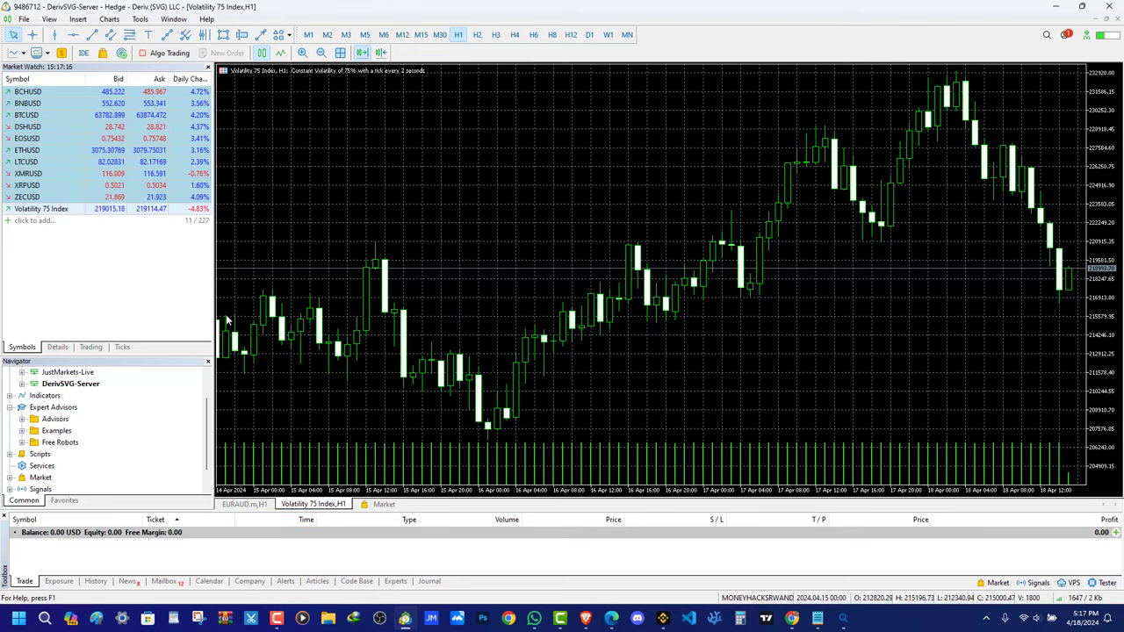
pyautogui.rightClick(26, 199)
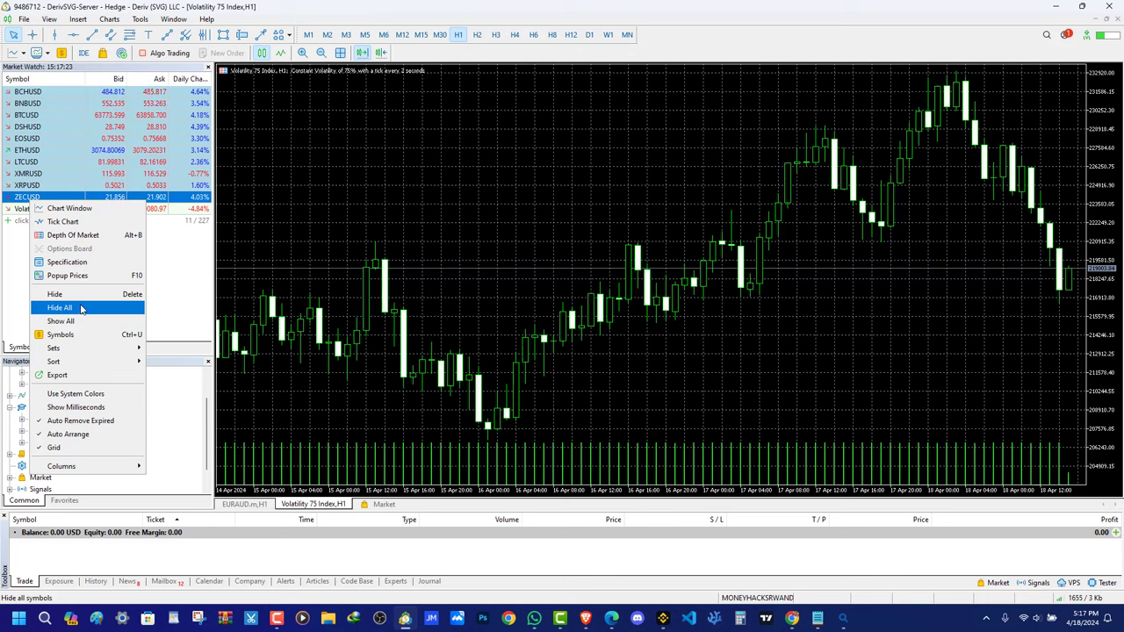
pyautogui.click(83, 321)
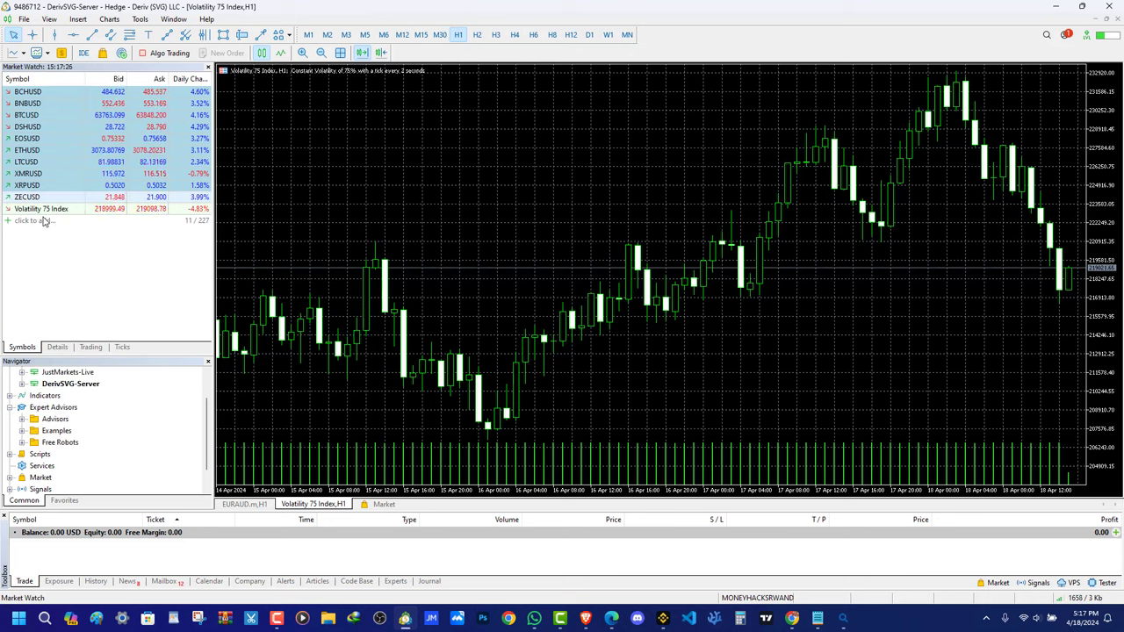
# Add the Volatility 10 Index to the Market Watch and load it into the open chart
pyautogui.click(44, 220)
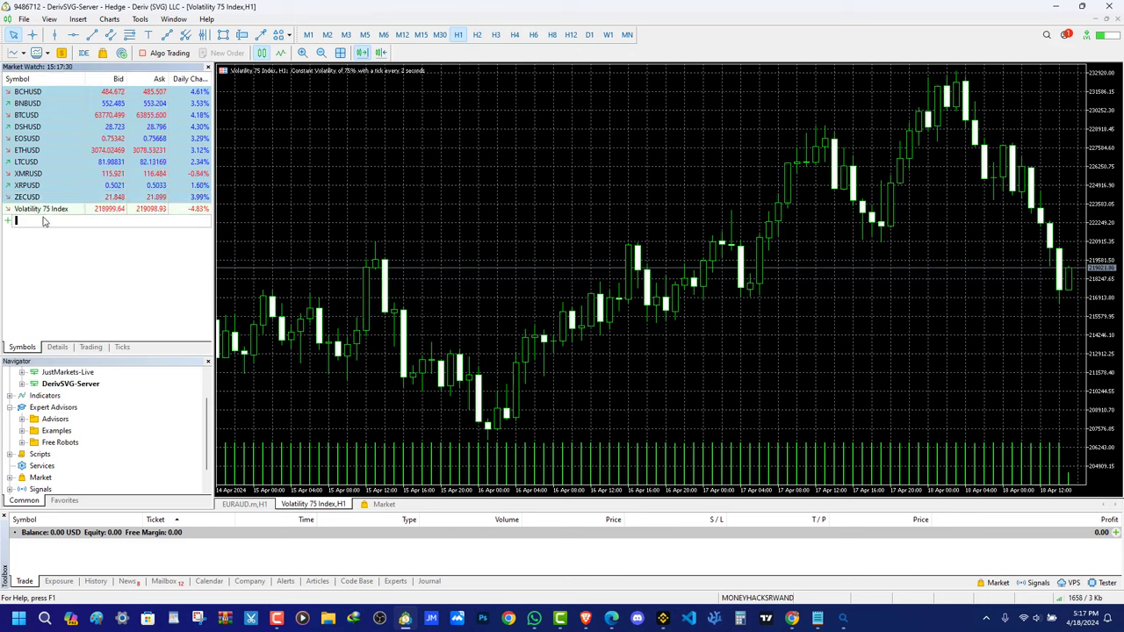
pyautogui.write('bo')
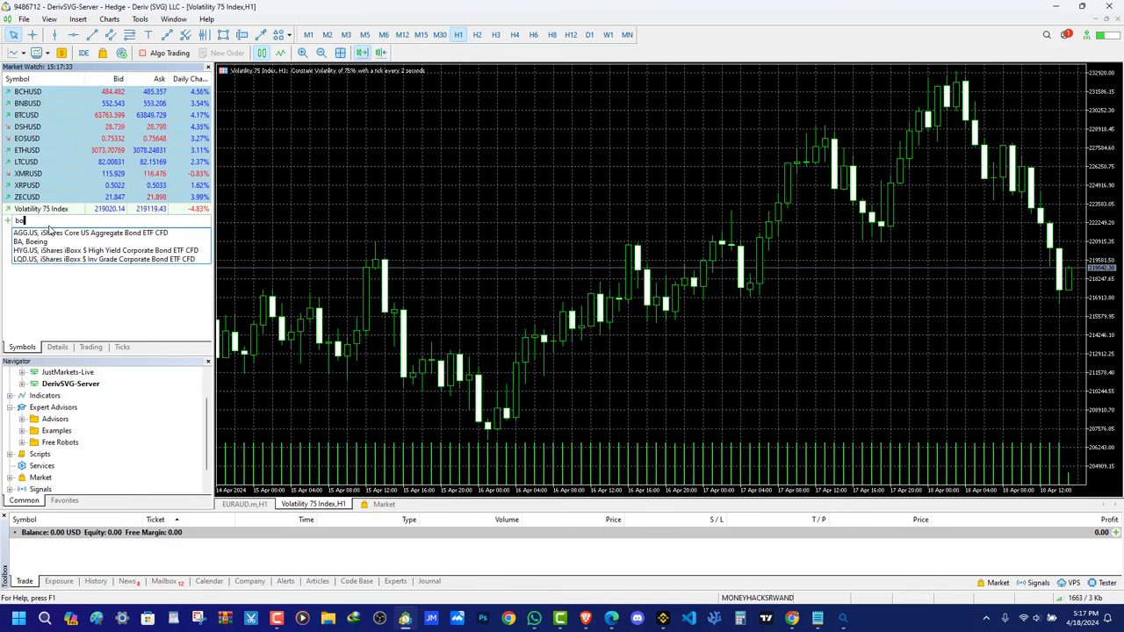
pyautogui.press('BackSpace')
pyautogui.press('BackSpace')
pyautogui.write('v')
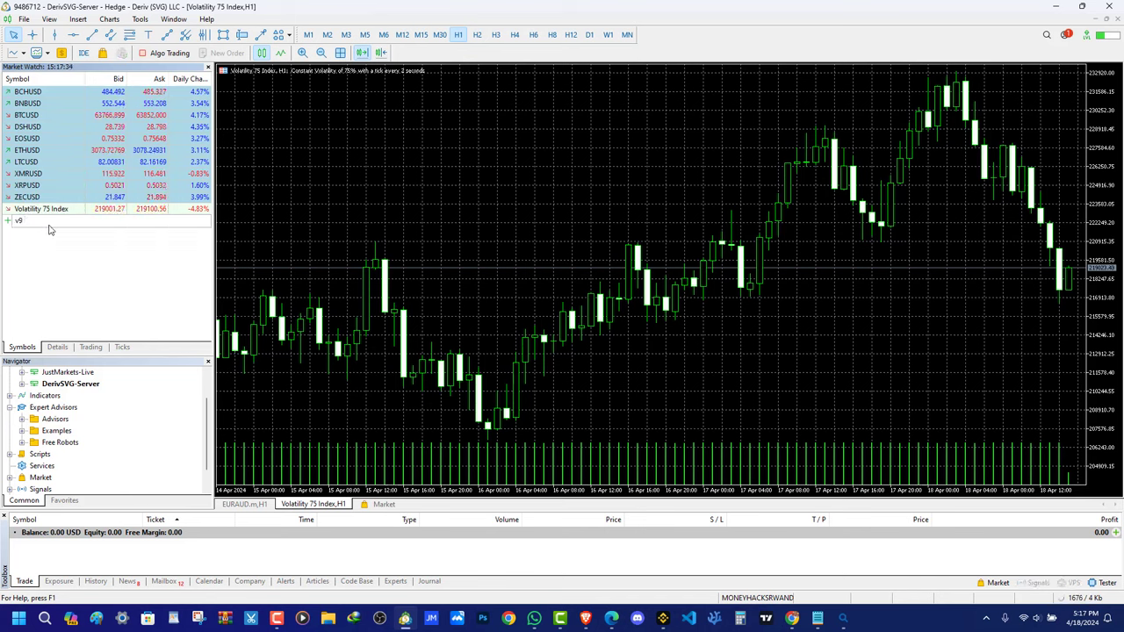
pyautogui.write('olatility 10 (1s) Index')
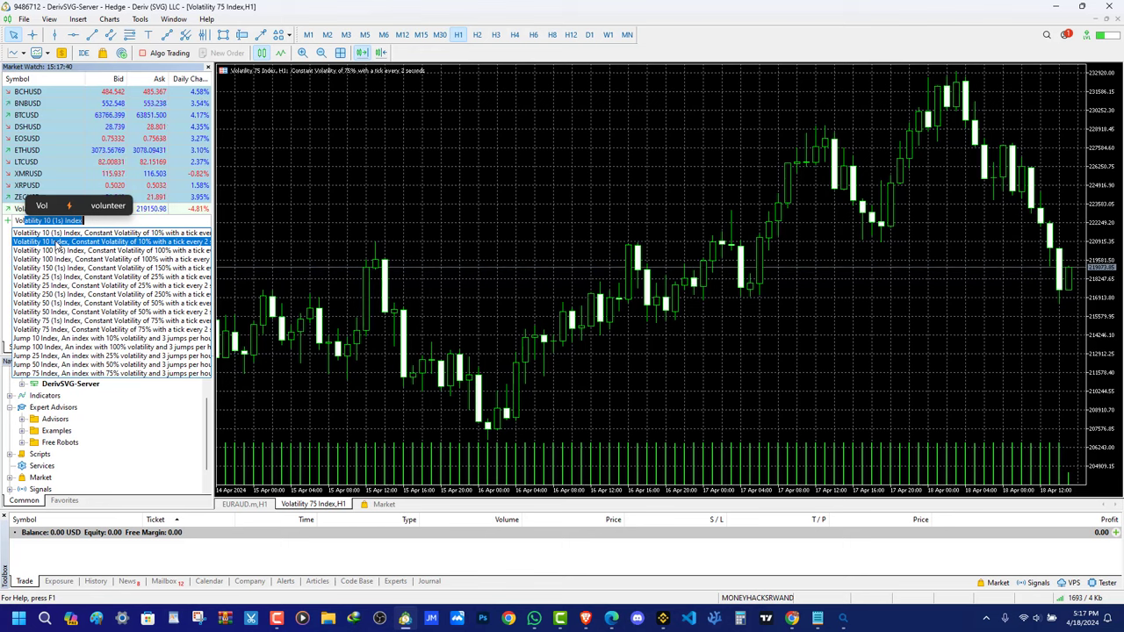
pyautogui.click(56, 243)
pyautogui.moveTo(66, 222); pyautogui.dragTo(452, 195)
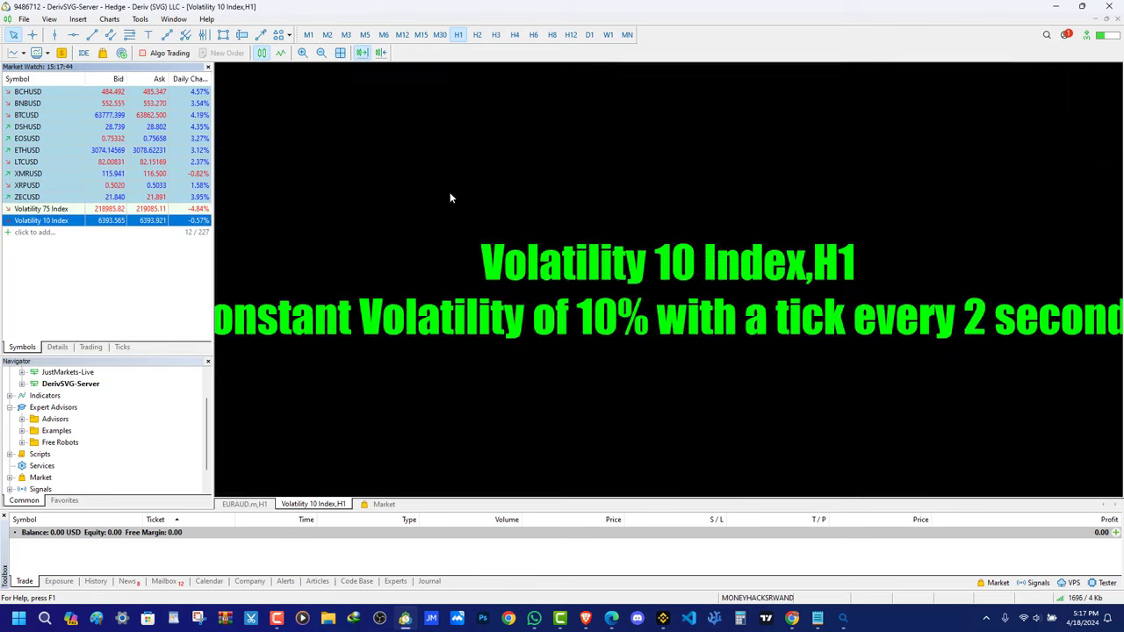
# Hide the XRPUSD, ZECUSD and XMRUSD symbols from the Market Watch
pyautogui.rightClick(22, 199)
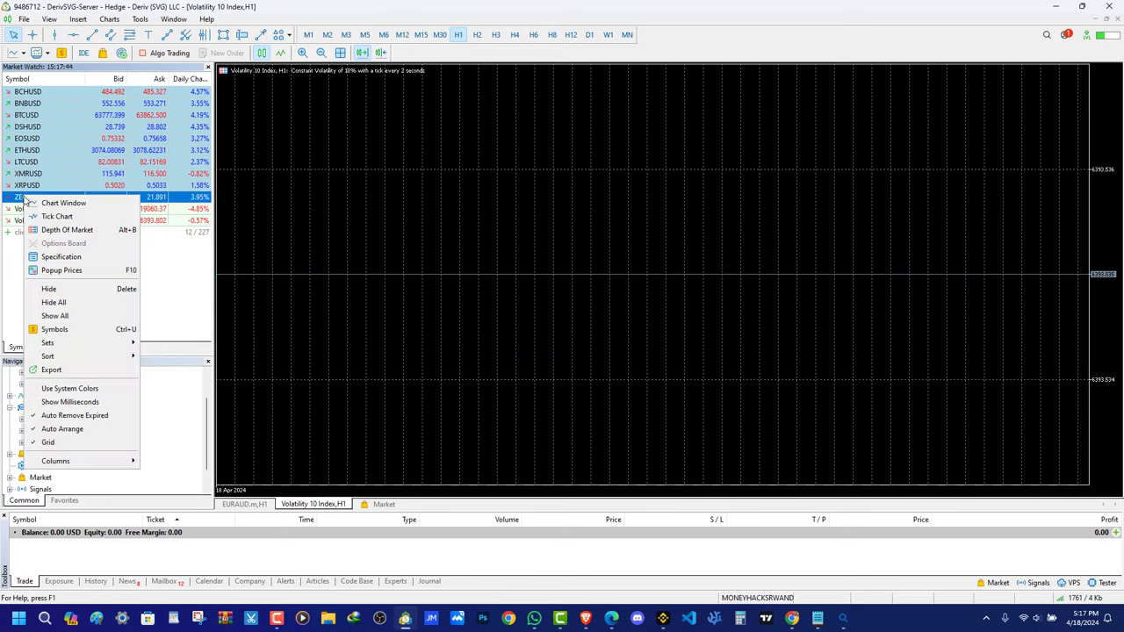
pyautogui.click(128, 186)
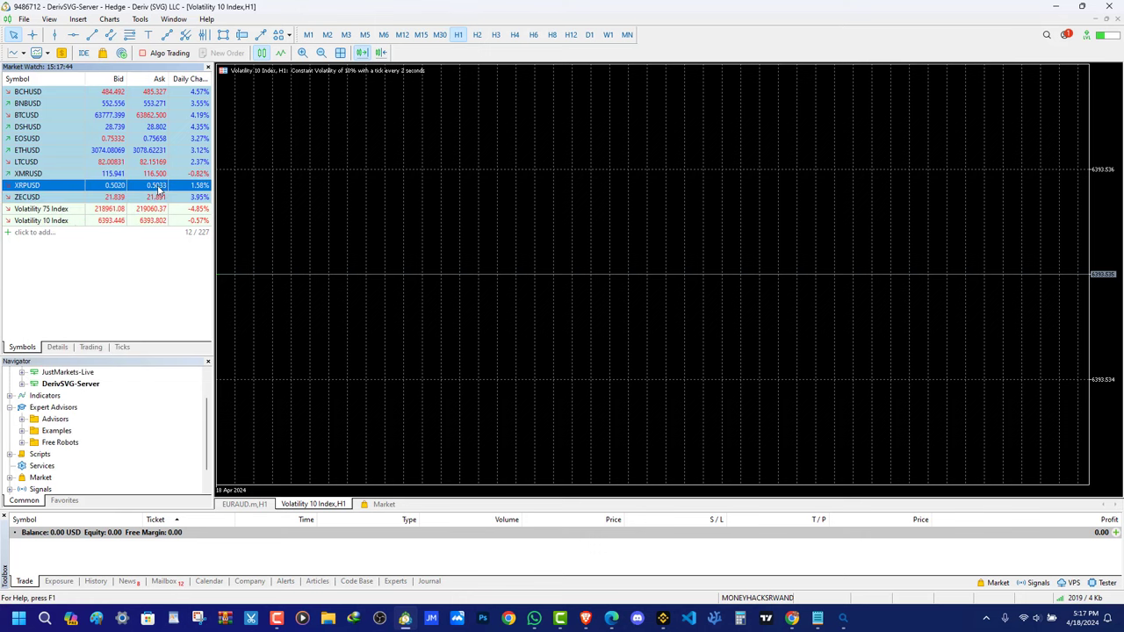
pyautogui.rightClick(158, 189)
pyautogui.click(183, 281)
pyautogui.rightClick(58, 187)
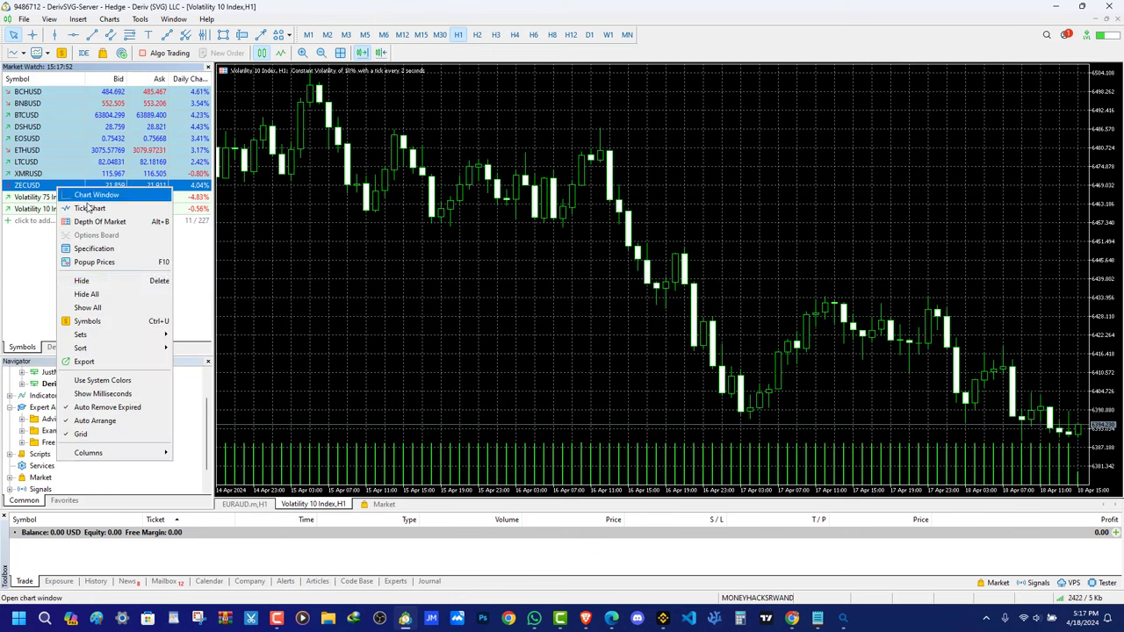
pyautogui.click(101, 281)
pyautogui.rightClick(66, 174)
pyautogui.click(88, 268)
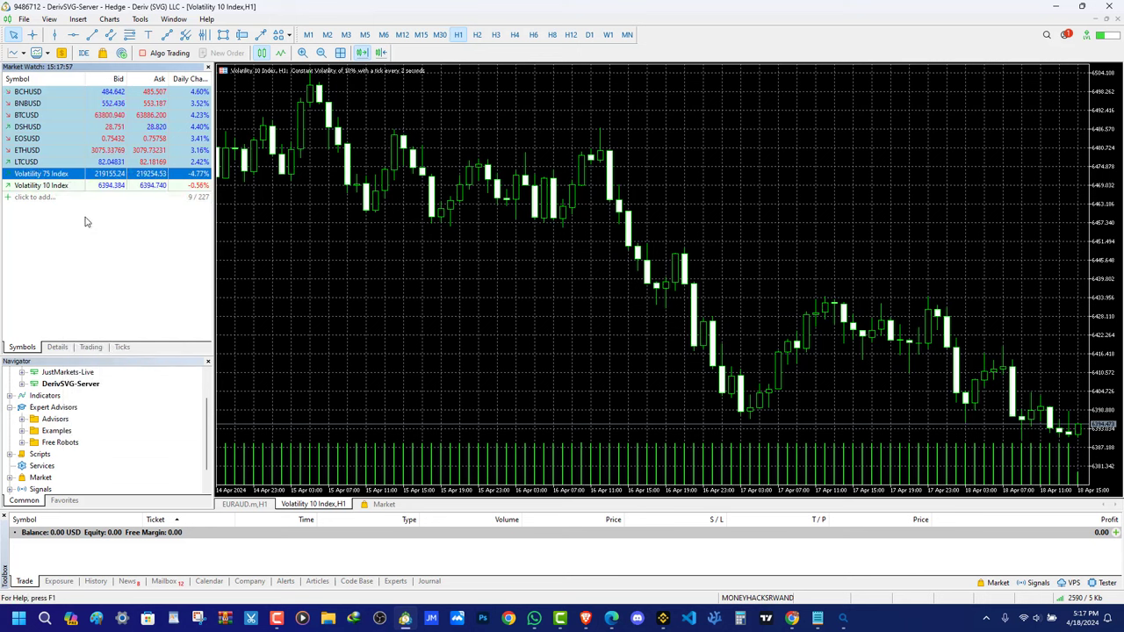
# Remove LTCUSD, ETHUSD, EOSUSD and DSHUSD from the Market Watch
pyautogui.rightClick(55, 162)
pyautogui.click(88, 255)
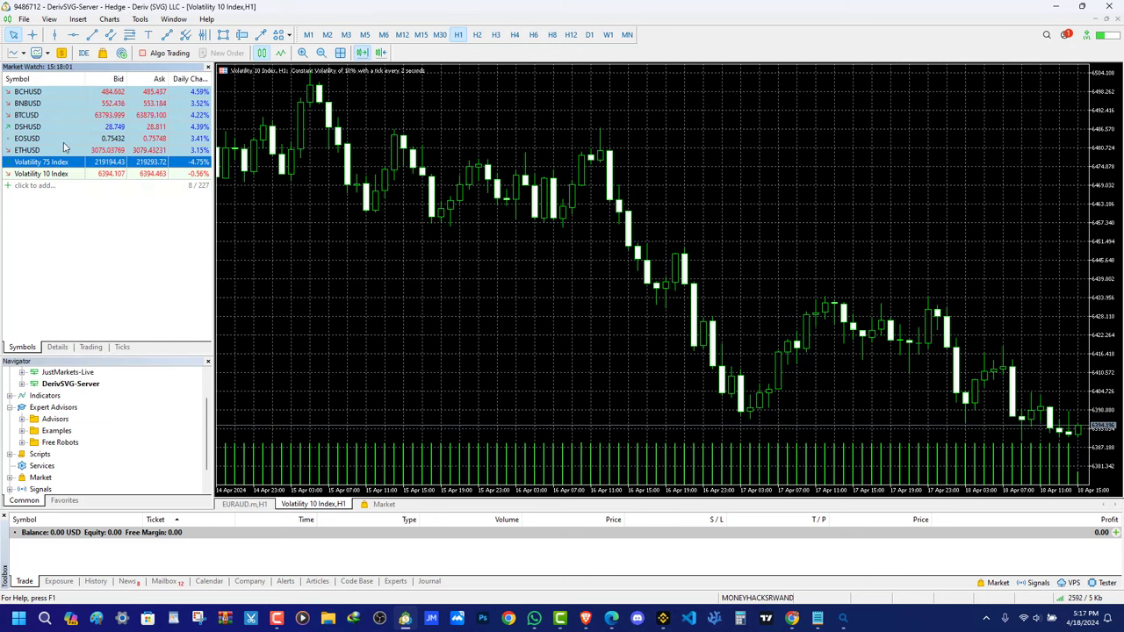
pyautogui.rightClick(64, 149)
pyautogui.click(104, 247)
pyautogui.rightClick(37, 140)
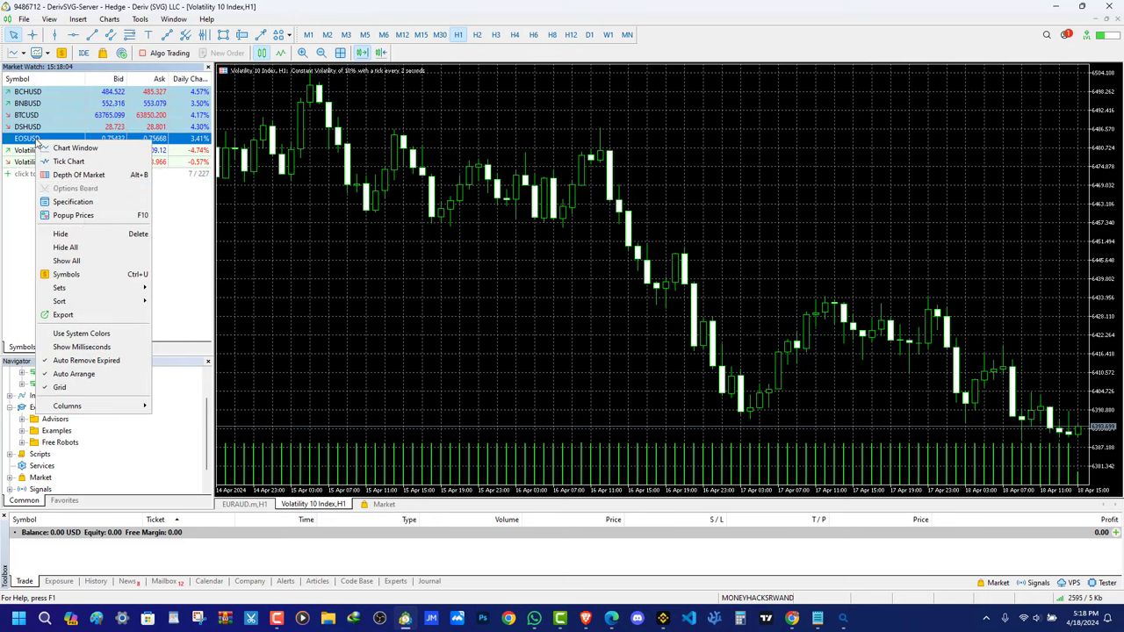
pyautogui.click(75, 234)
pyautogui.rightClick(44, 126)
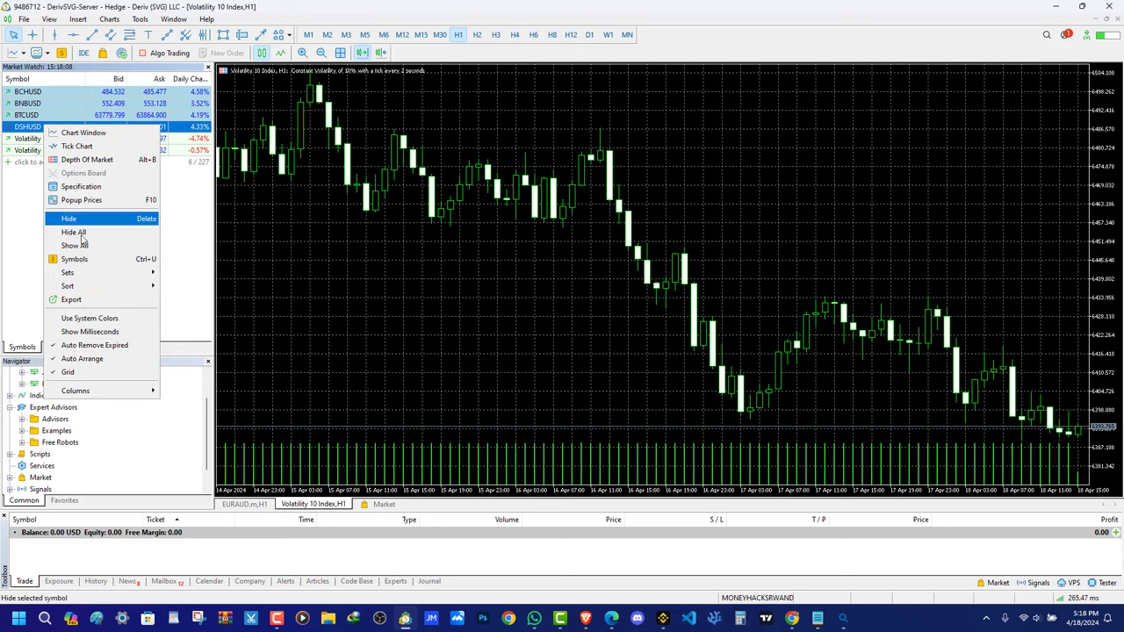
pyautogui.click(75, 219)
# Hide the remaining crypto symbols BTCUSD, BNBUSD and BCHUSD, leaving only the volatility indices in the Market Watch
pyautogui.rightClick(32, 114)
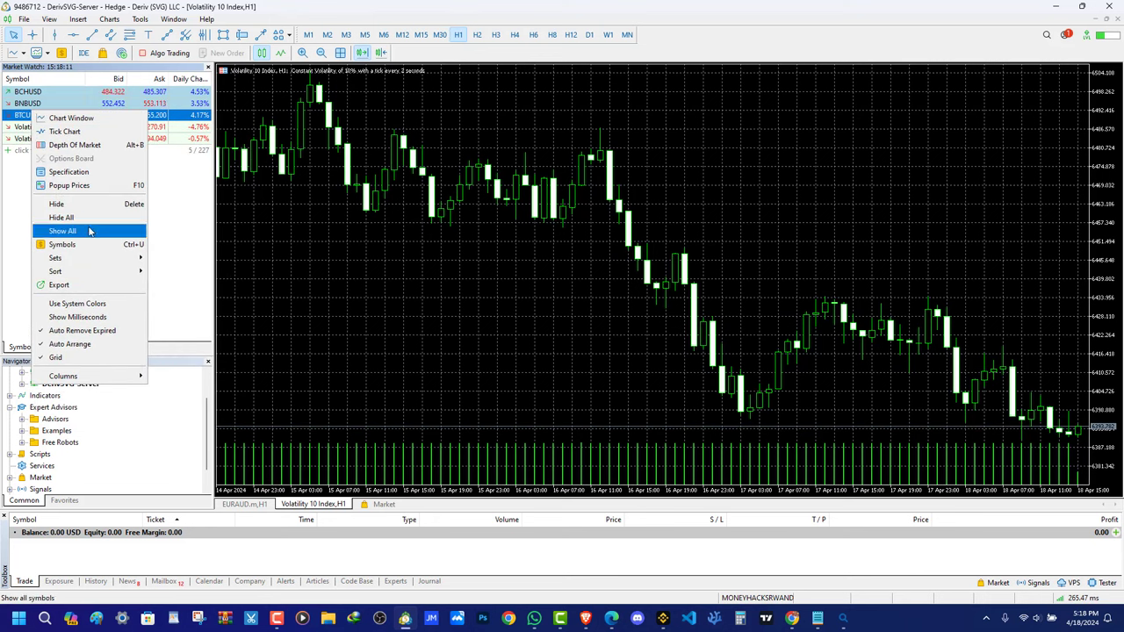
pyautogui.click(58, 204)
pyautogui.rightClick(44, 103)
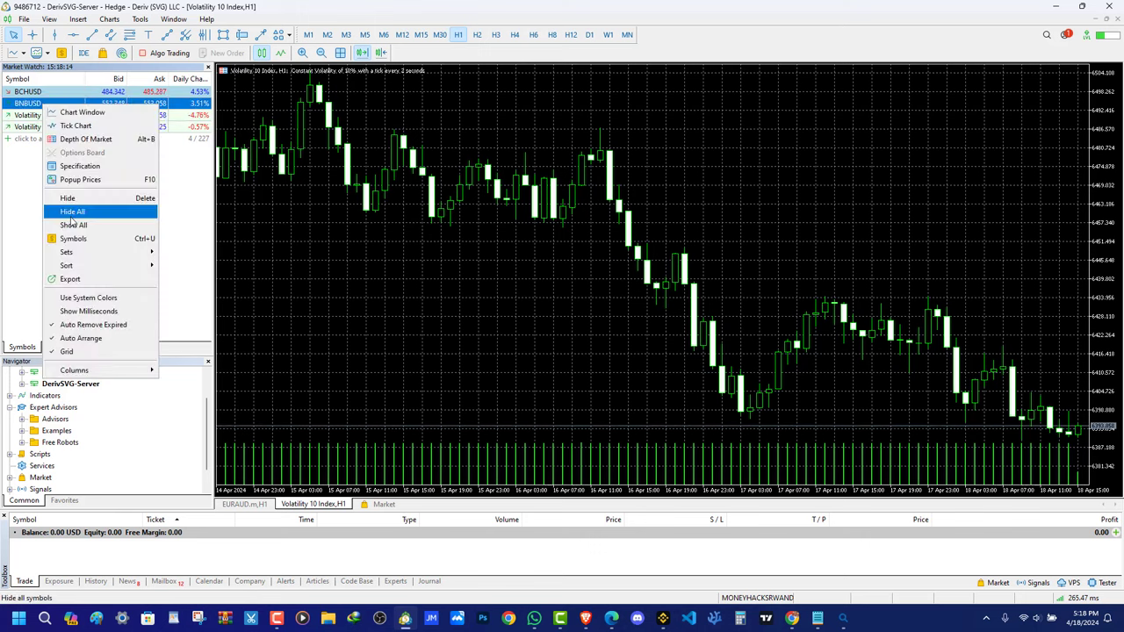
pyautogui.click(71, 213)
pyautogui.rightClick(39, 93)
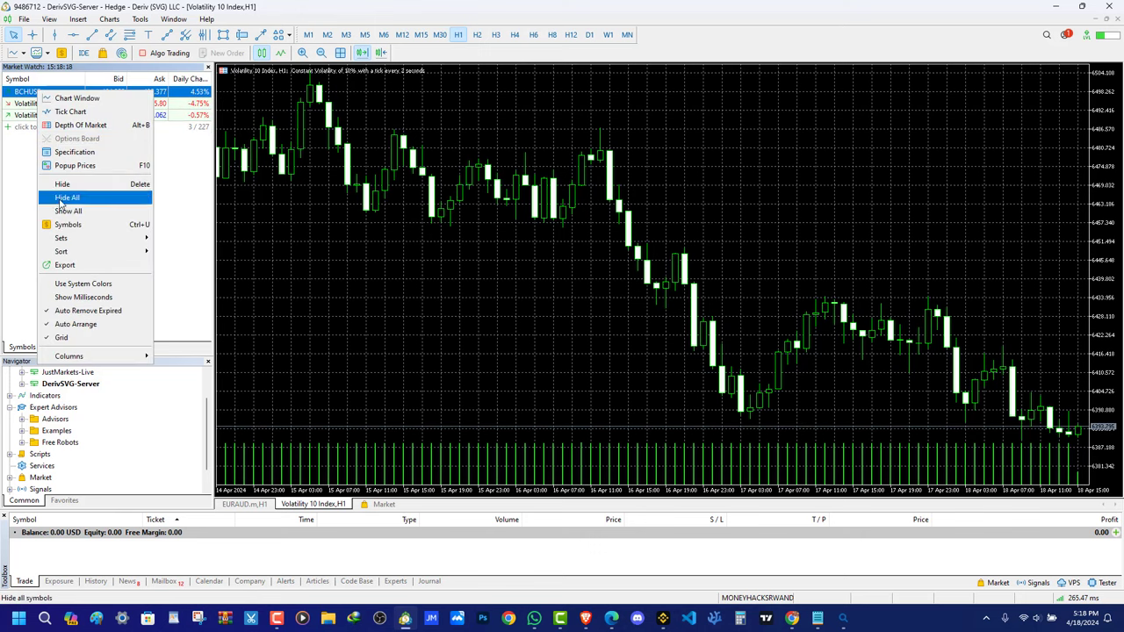
pyautogui.click(55, 191)
# Load the Volatility 75 Index from the Market Watch into the open chart
pyautogui.moveTo(70, 93); pyautogui.dragTo(325, 111)
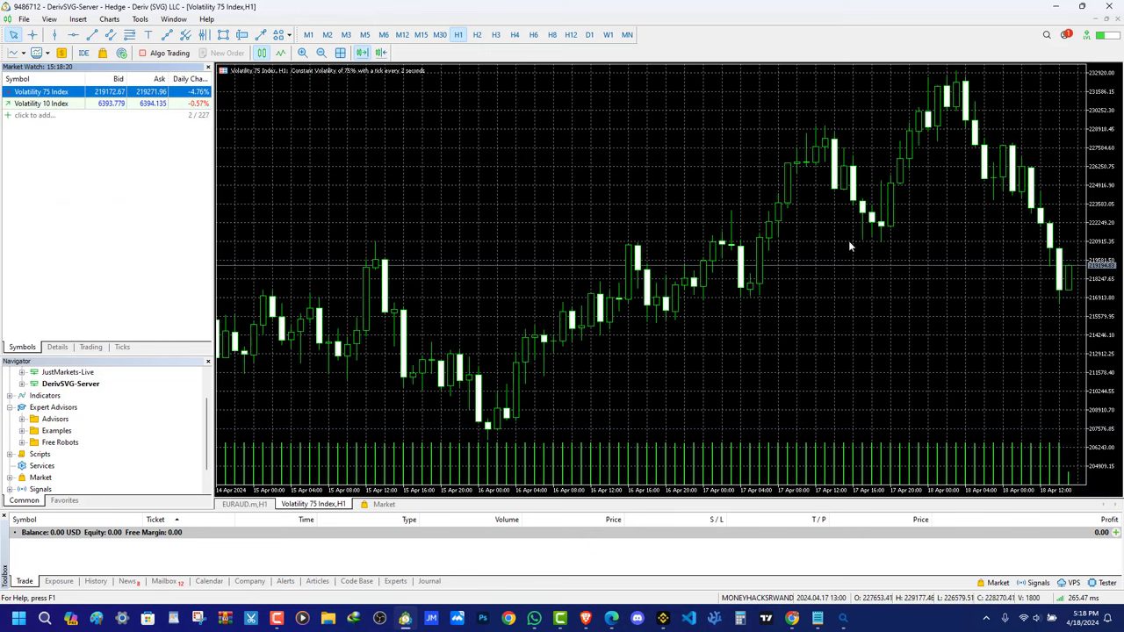
pyautogui.rightClick(492, 138)
pyautogui.click(764, 294)
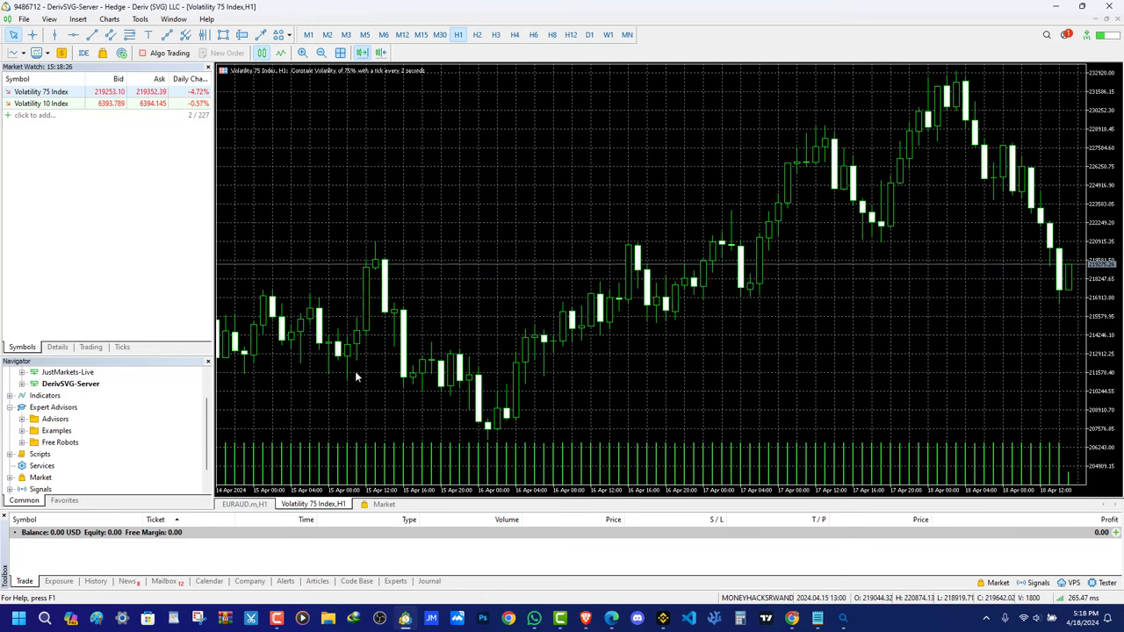
pyautogui.scroll(1, 76, 423)
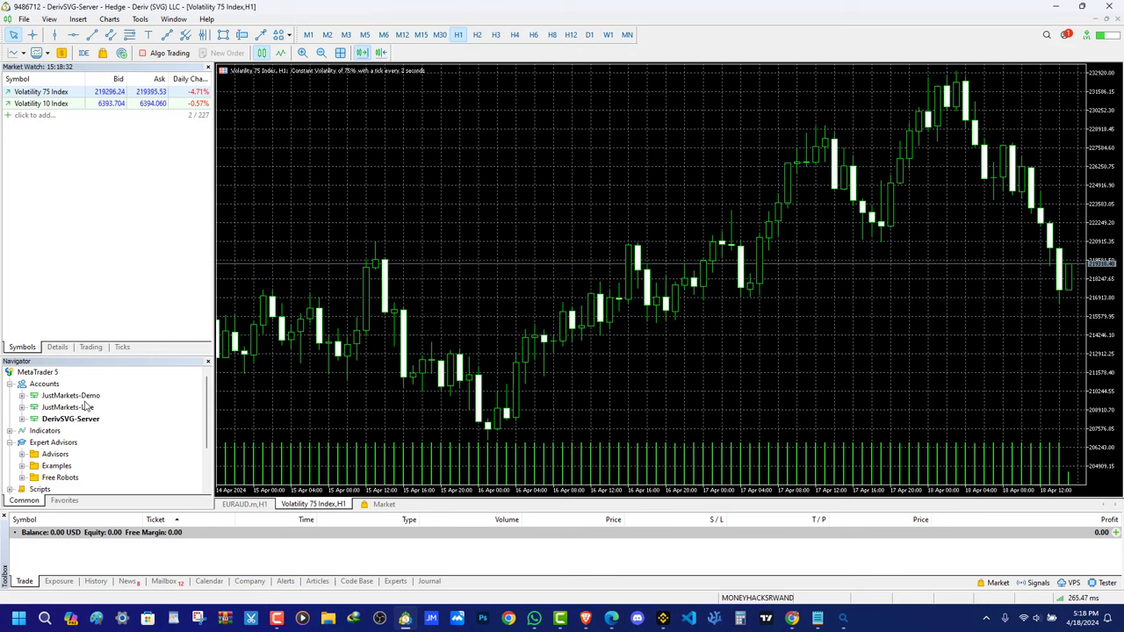
pyautogui.scroll(-2, 101, 413)
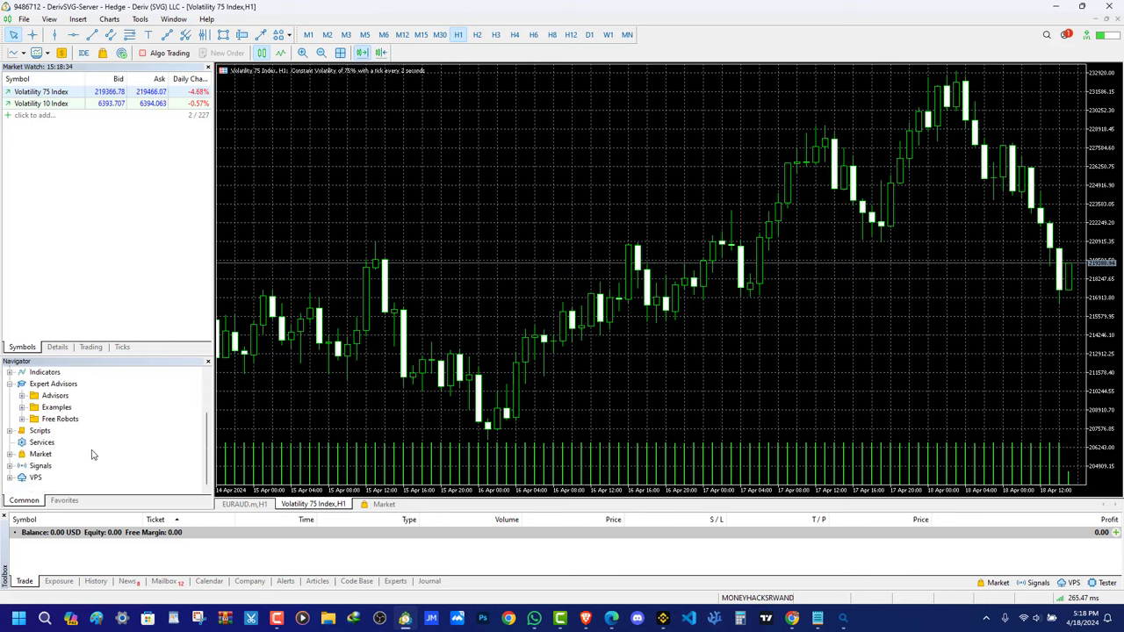
pyautogui.scroll(2, 91, 454)
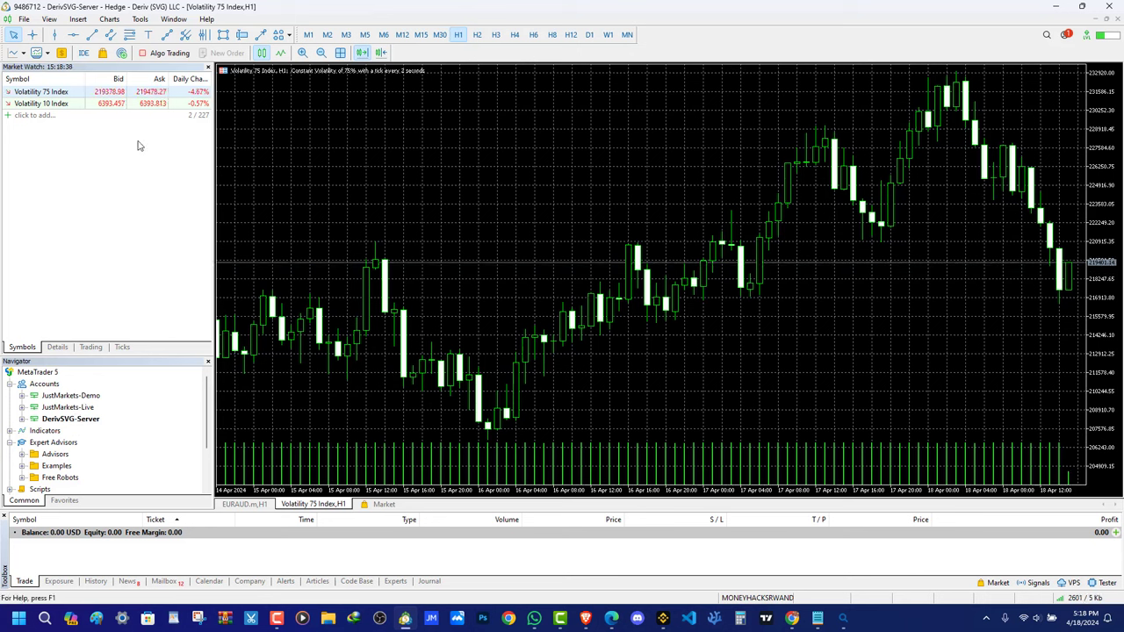
# Switch to the Deriv Trader's Hub in the browser, close the Trade dialog and look over the available trading platforms and accounts
pyautogui.click(611, 618)
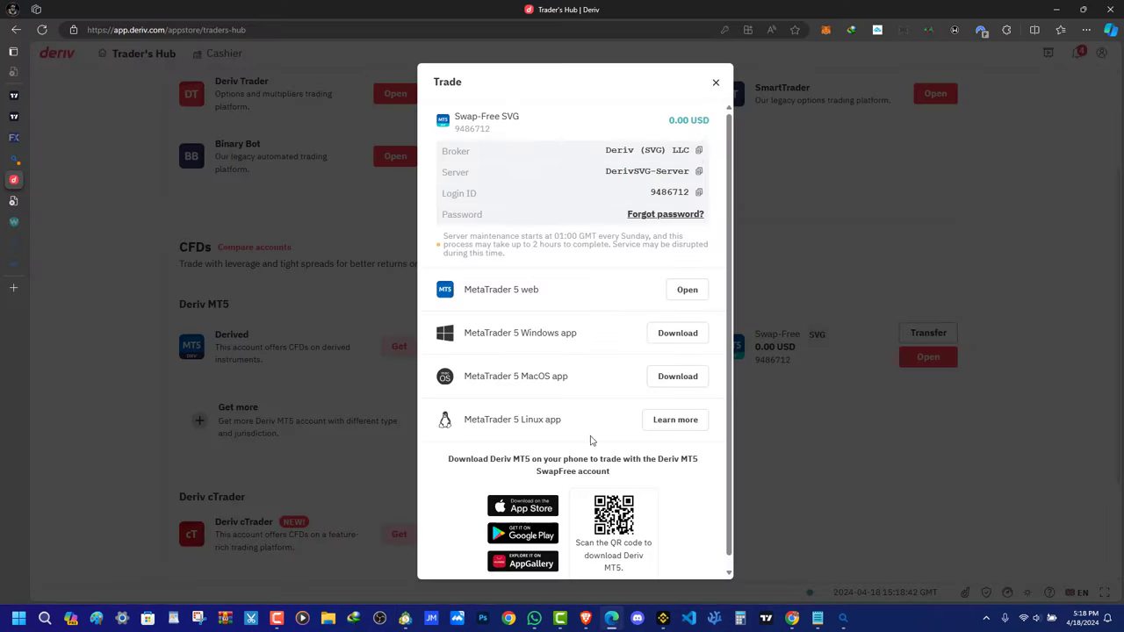
pyautogui.click(711, 82)
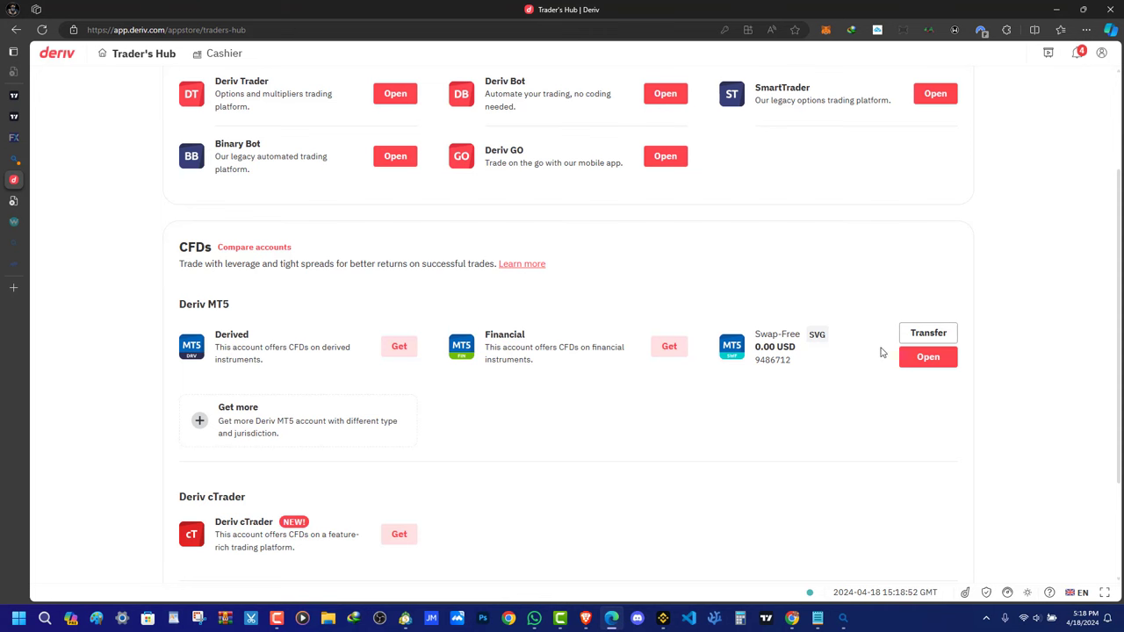
pyautogui.scroll(-2, 235, 446)
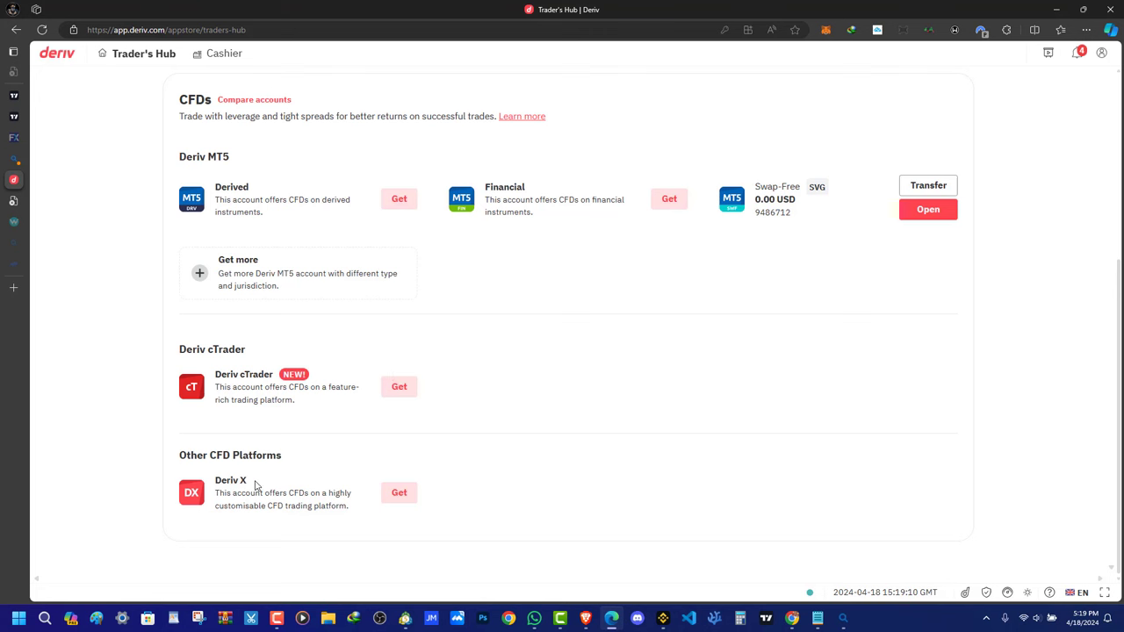
pyautogui.scroll(2, 280, 457)
pyautogui.scroll(-2, 232, 492)
pyautogui.scroll(2, 248, 542)
pyautogui.scroll(1, 390, 529)
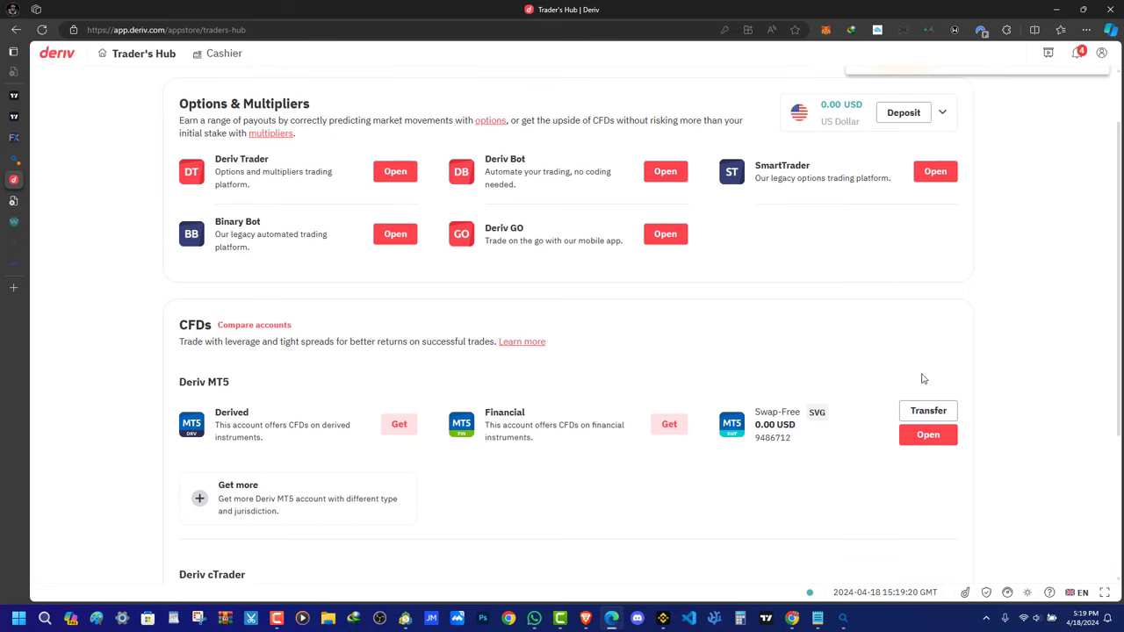
pyautogui.scroll(1, 970, 204)
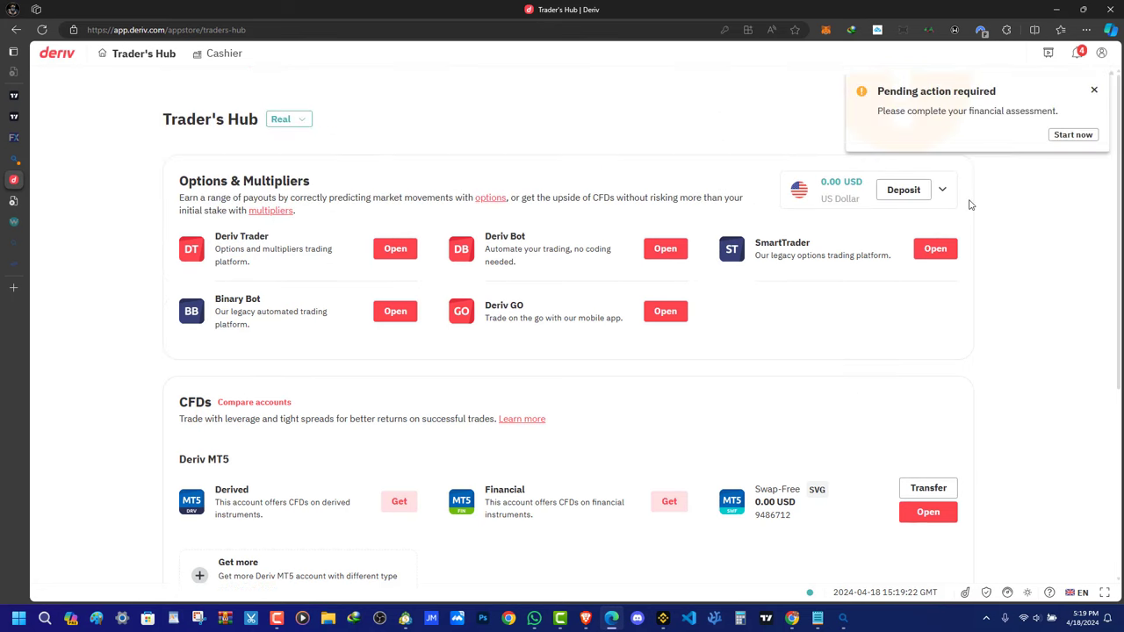
# Check the Trader's Hub notifications for the pending action on the account
pyautogui.click(1078, 53)
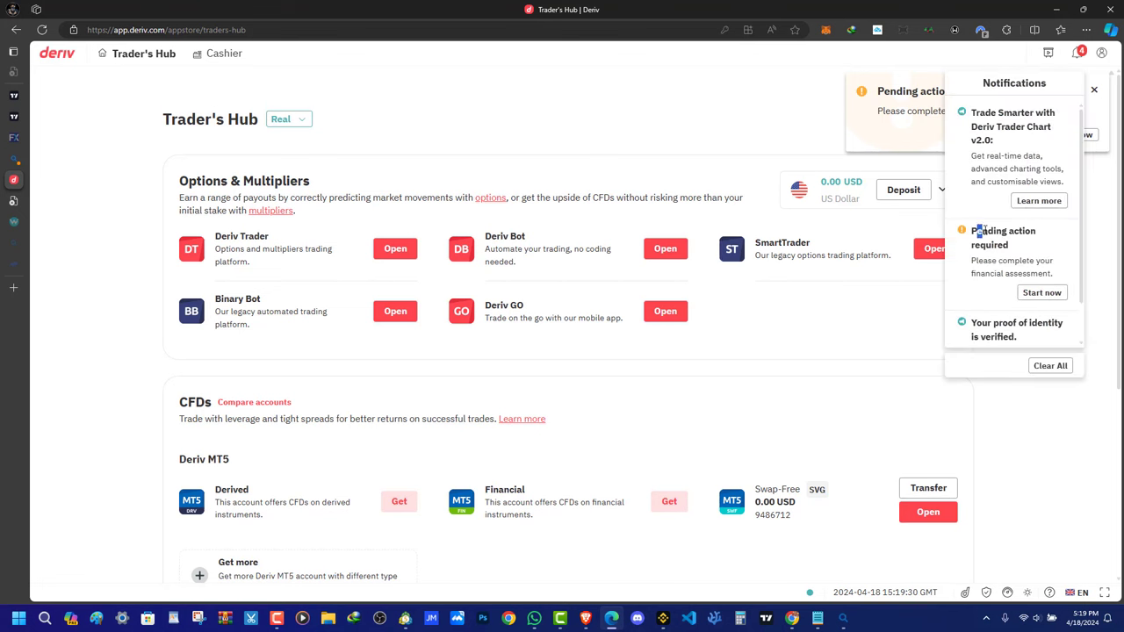
pyautogui.moveTo(977, 231); pyautogui.dragTo(1020, 246)
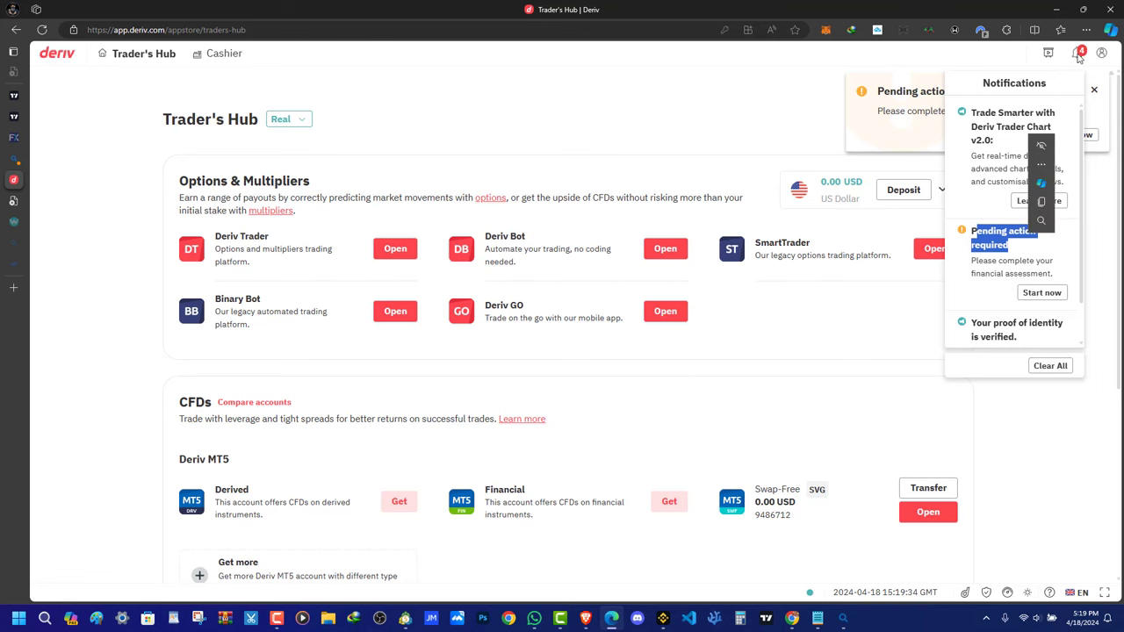
# Open the account settings and look at the Financial assessment and Proof of identity pages
pyautogui.click(1100, 53)
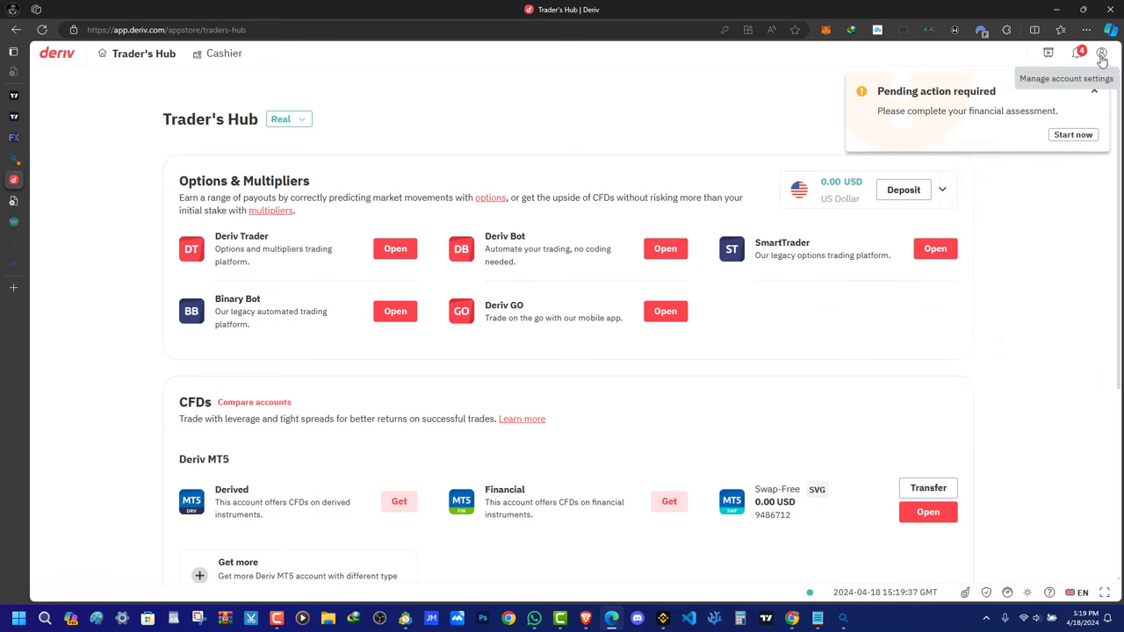
pyautogui.scroll(-1, 322, 434)
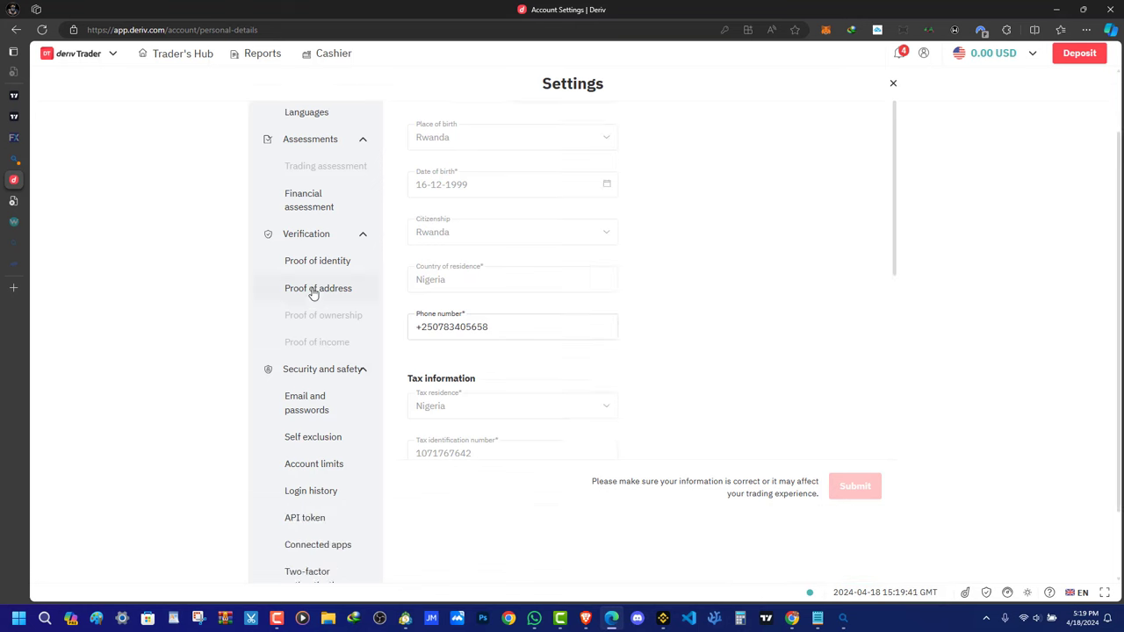
pyautogui.click(311, 290)
pyautogui.click(319, 281)
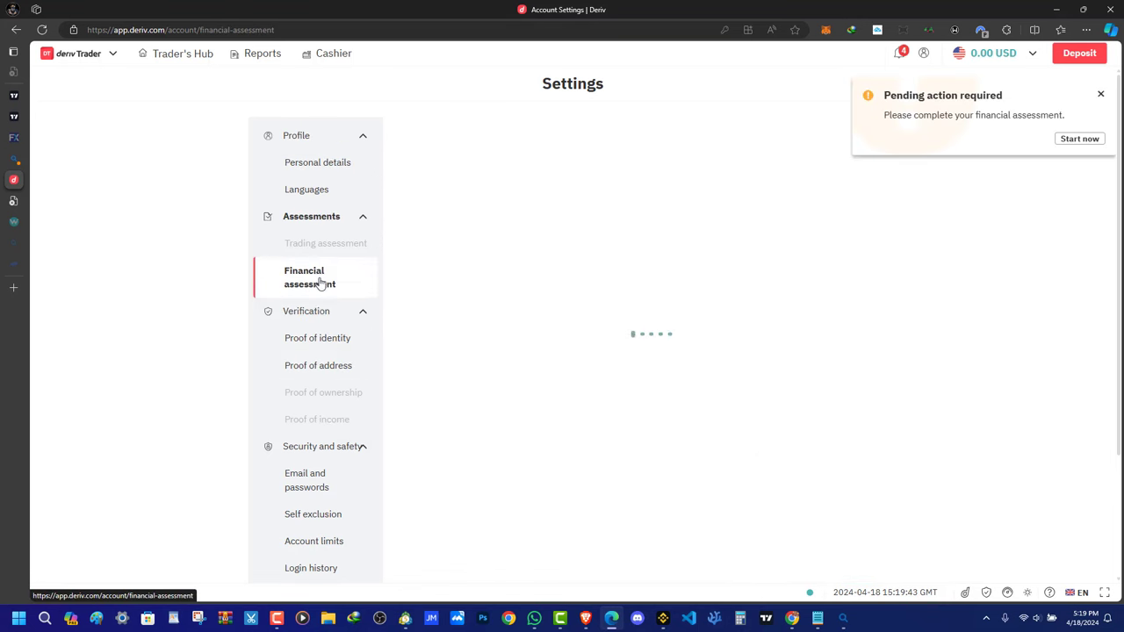
pyautogui.click(321, 337)
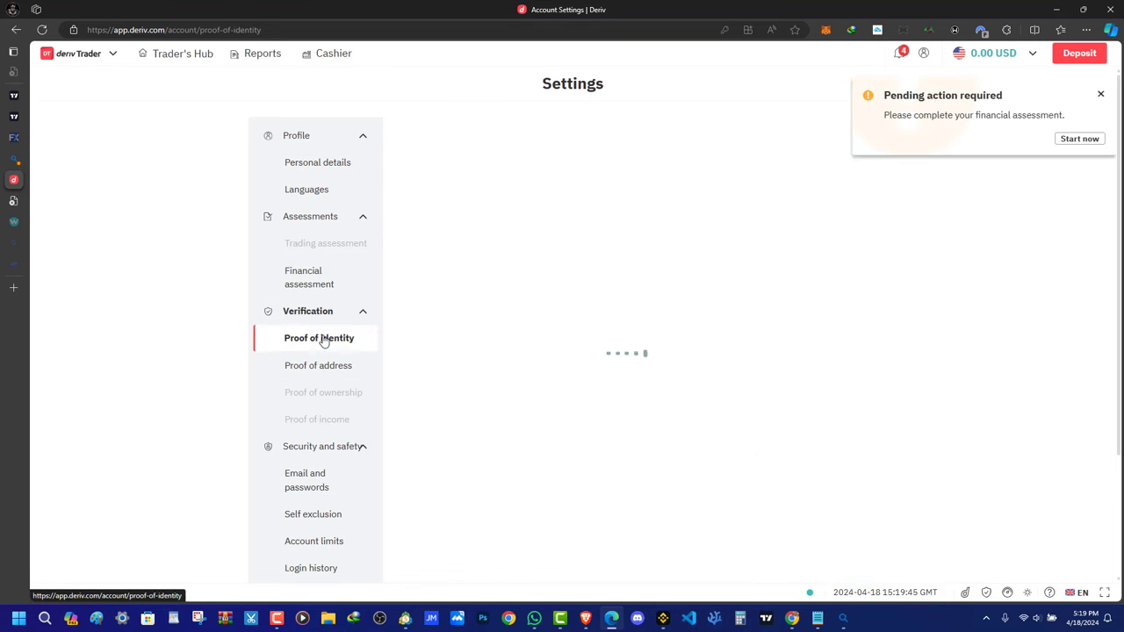
# Start the pending financial assessment and set both the source of income and the employment status to Self-Employed
pyautogui.click(1079, 139)
pyautogui.click(479, 172)
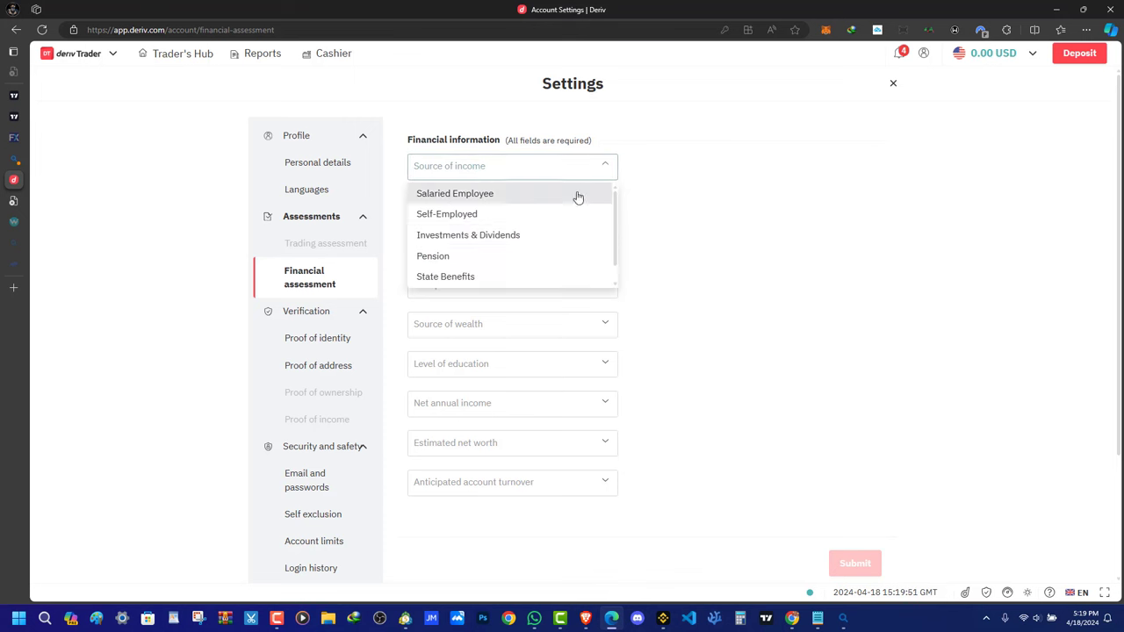
pyautogui.click(453, 217)
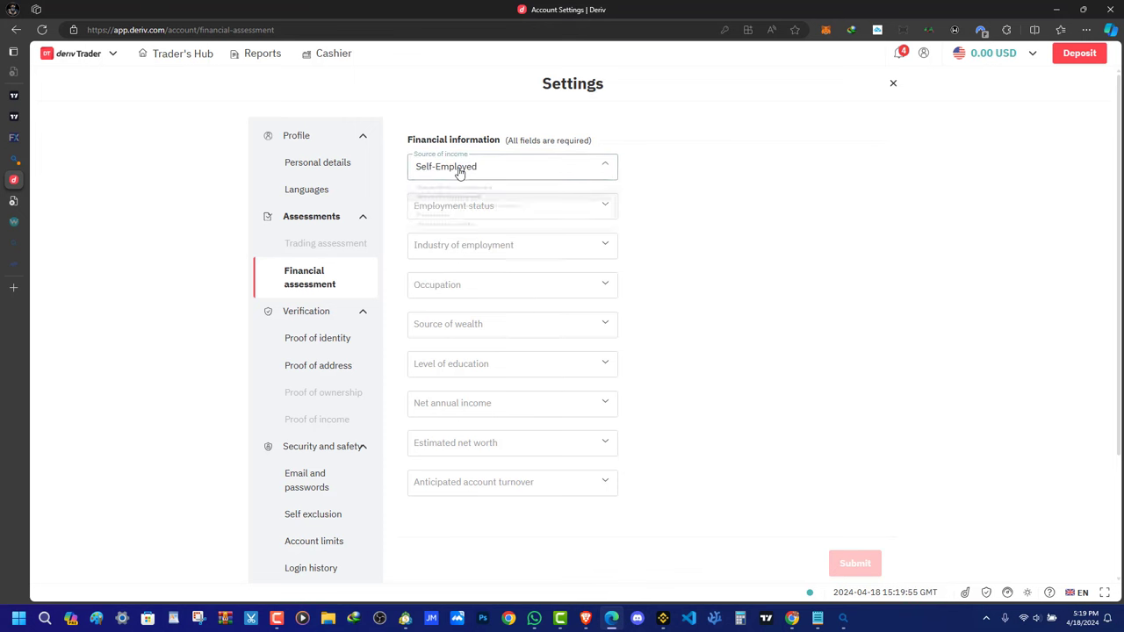
pyautogui.click(459, 171)
pyautogui.click(450, 217)
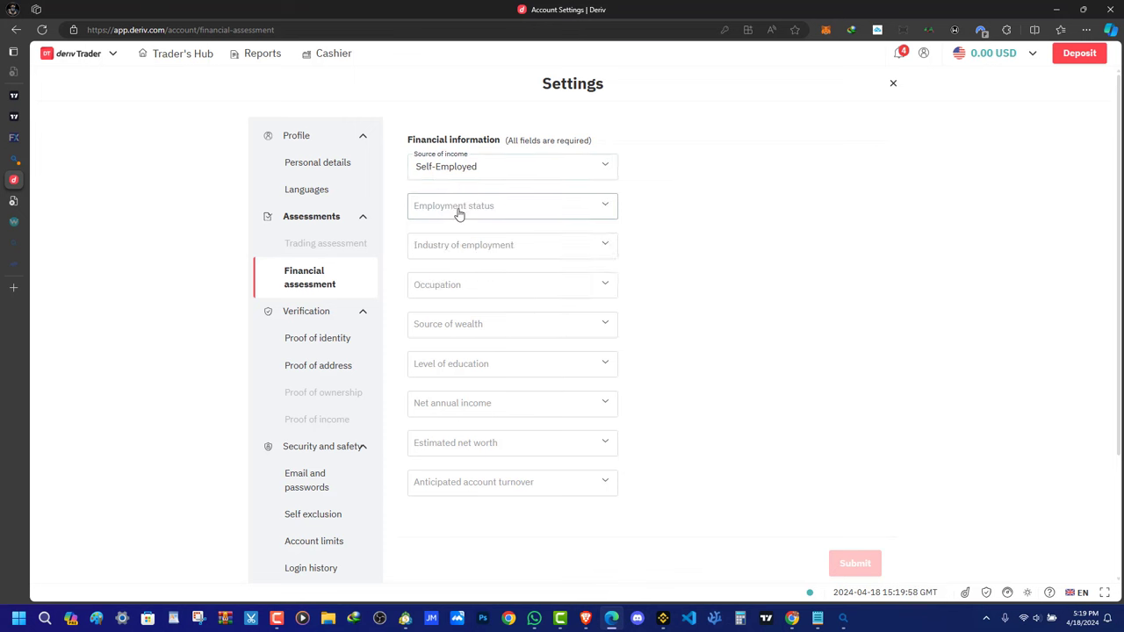
pyautogui.click(459, 211)
pyautogui.click(479, 274)
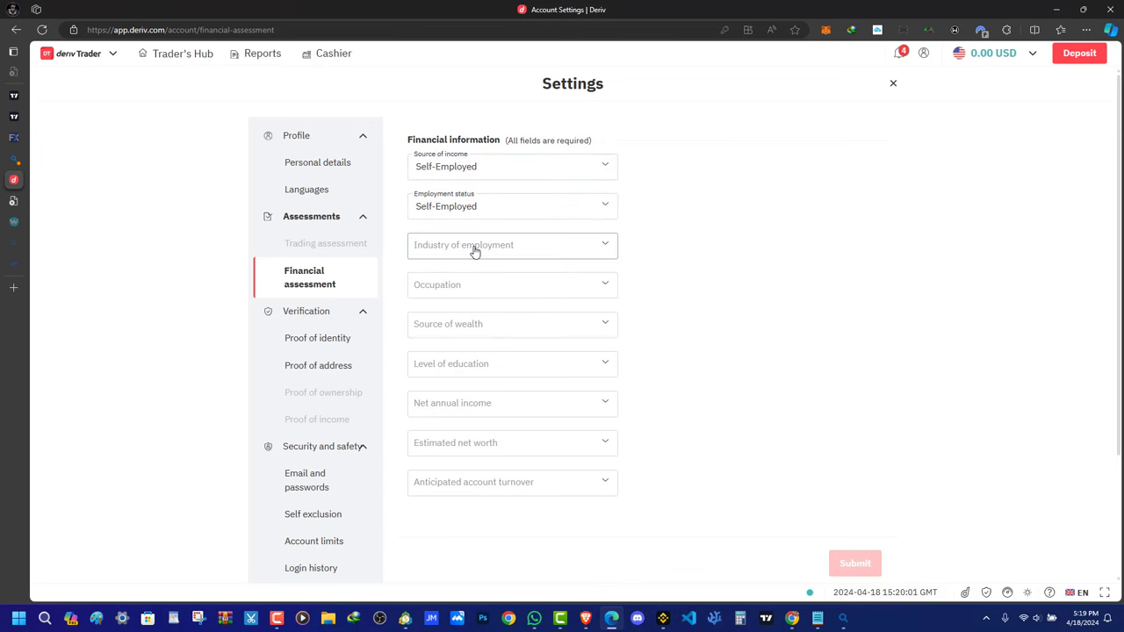
# Set the industry of employment to Finance, the occupation to Professionals and the source of wealth to Cash Business
pyautogui.click(477, 250)
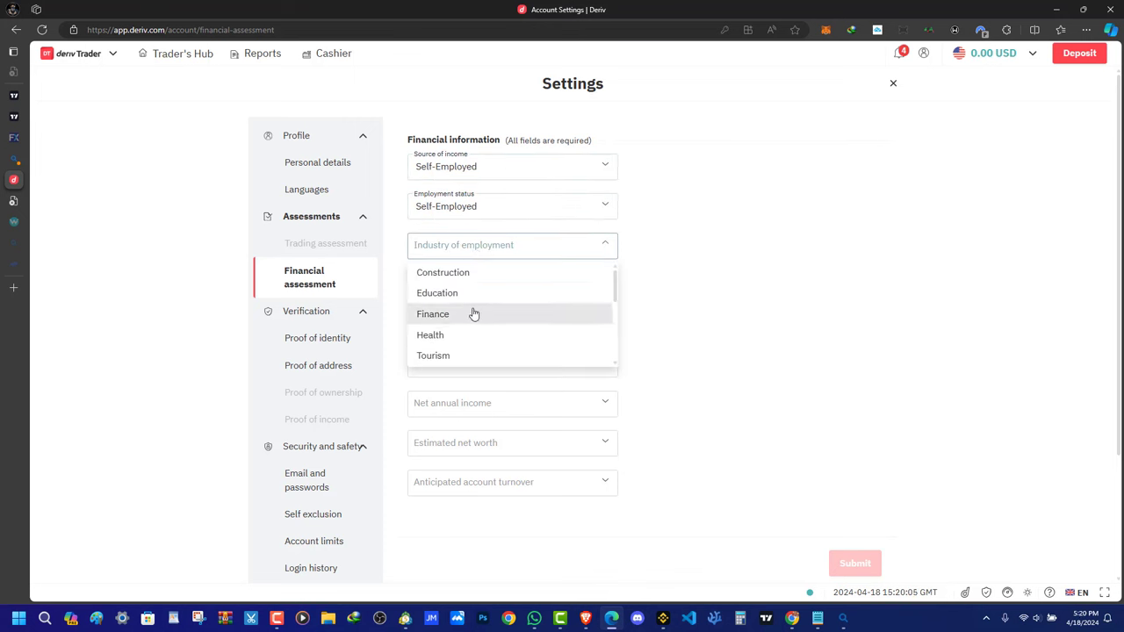
pyautogui.click(473, 313)
pyautogui.click(468, 286)
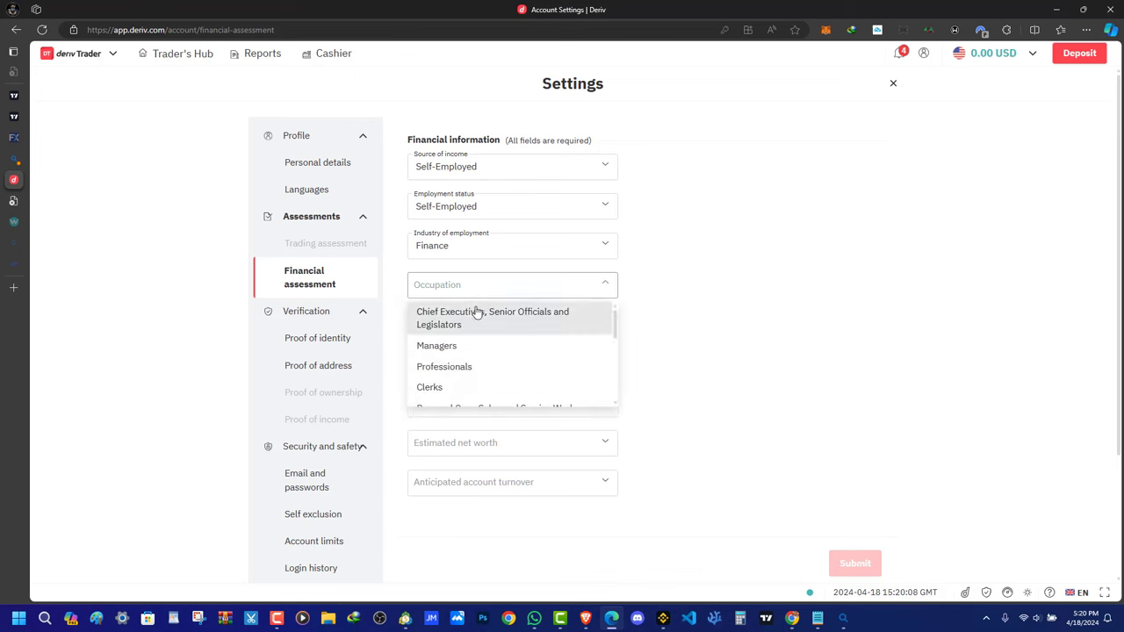
pyautogui.click(486, 369)
pyautogui.click(507, 329)
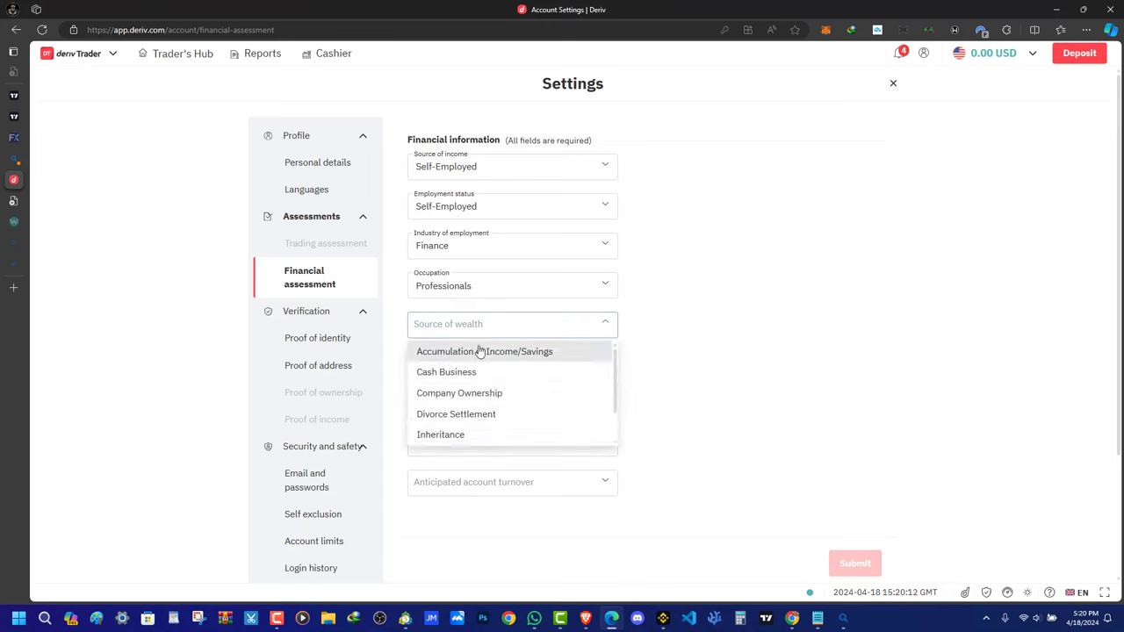
pyautogui.click(483, 374)
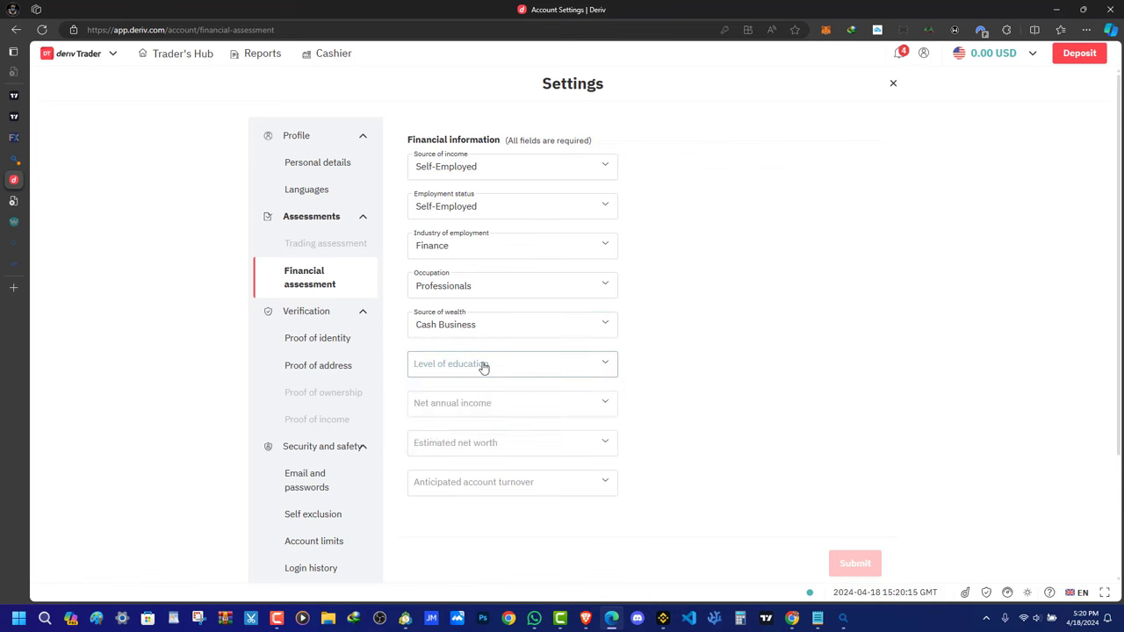
# Set the level of education to Tertiary, net annual income to Less than $25,000 and estimated net worth to Less than $100,000
pyautogui.click(484, 365)
pyautogui.click(492, 434)
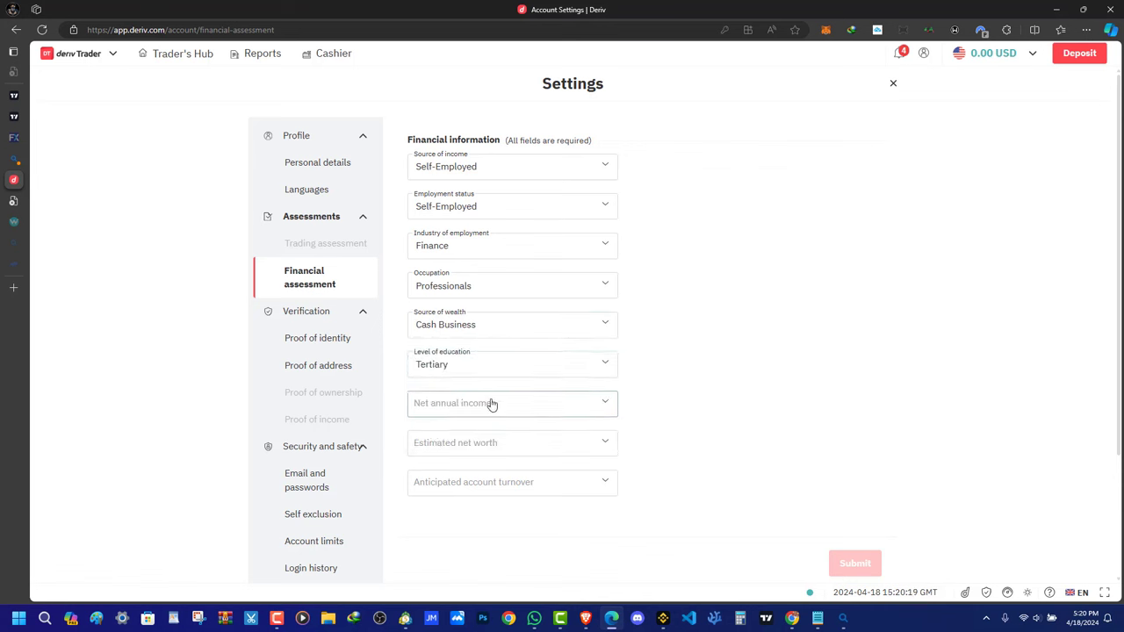
pyautogui.click(492, 404)
pyautogui.click(495, 430)
pyautogui.click(514, 444)
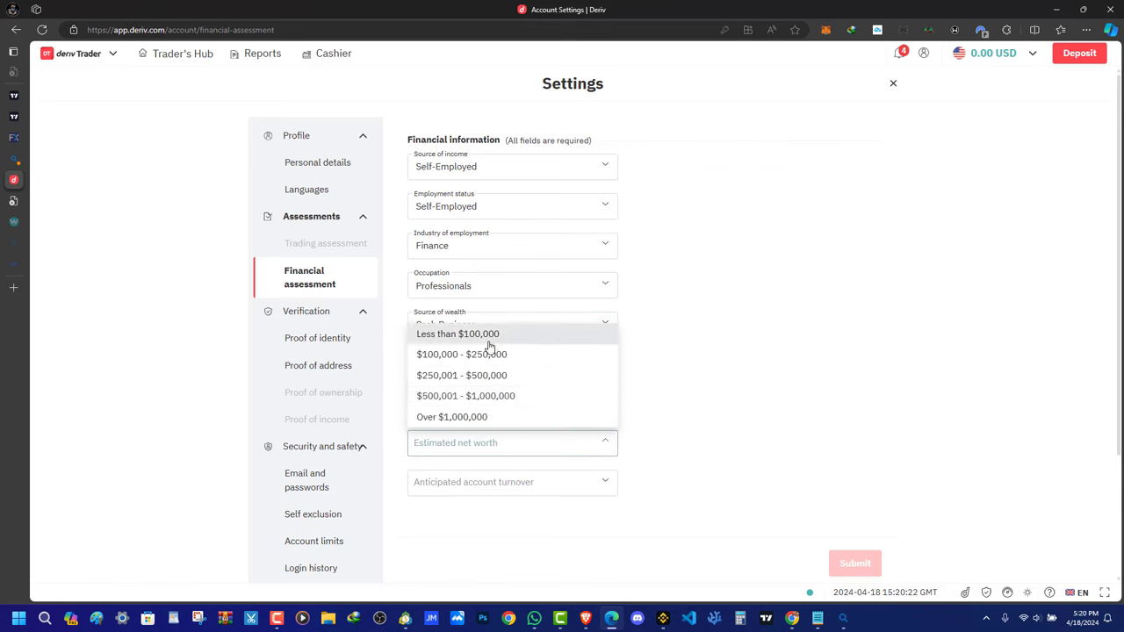
pyautogui.click(490, 345)
# Set the anticipated account turnover to Less than $25,000 and submit the financial assessment
pyautogui.click(514, 481)
pyautogui.click(492, 462)
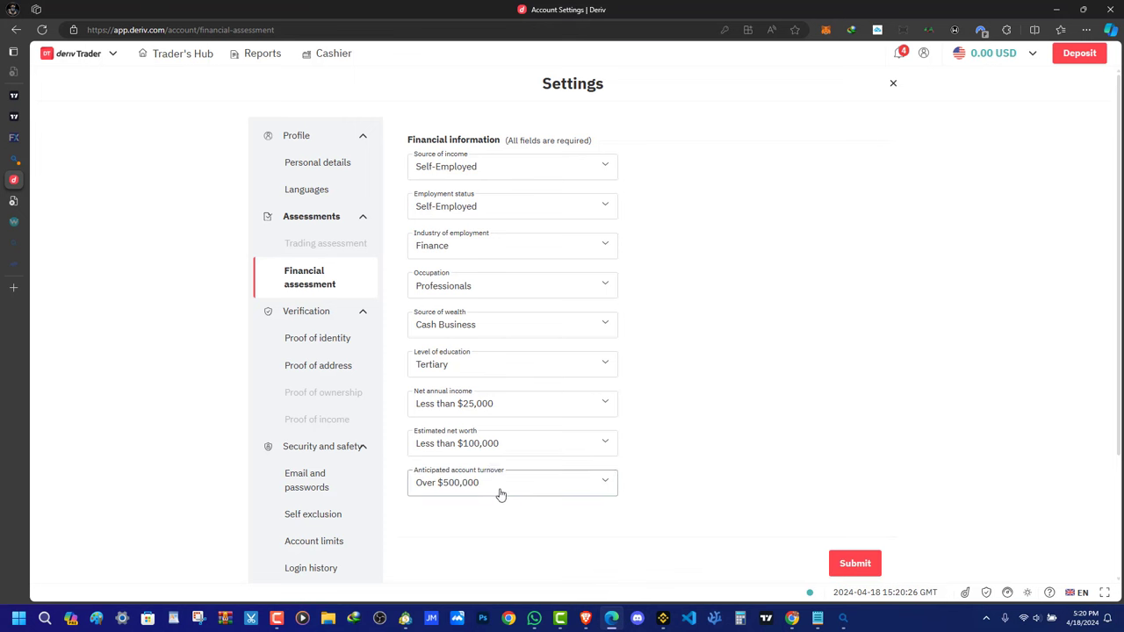
pyautogui.click(501, 494)
pyautogui.click(480, 379)
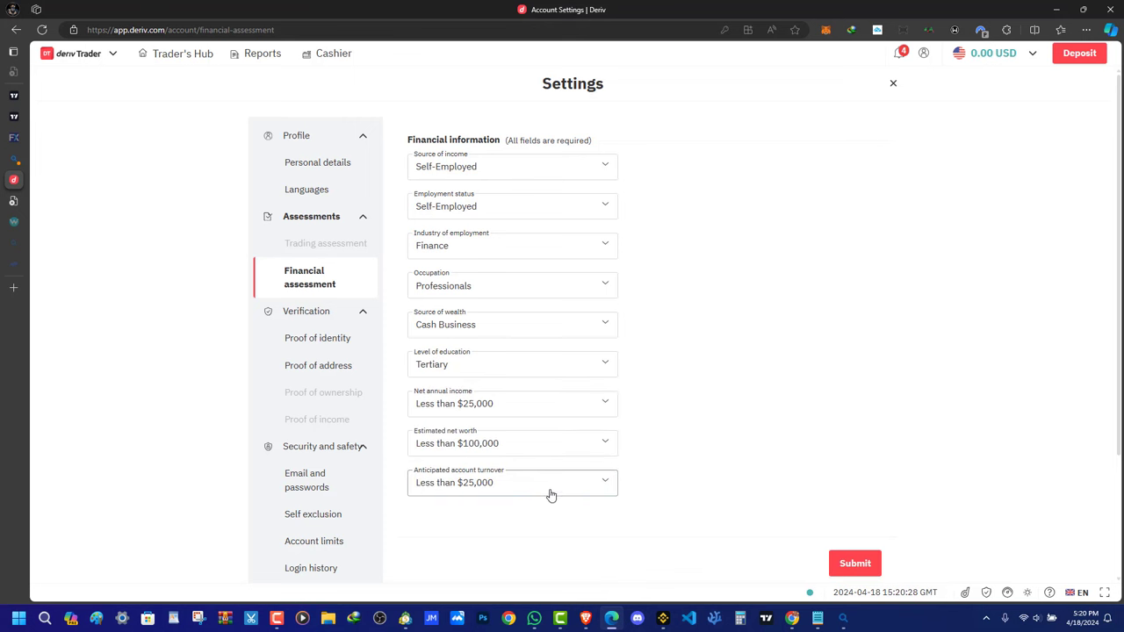
pyautogui.click(854, 565)
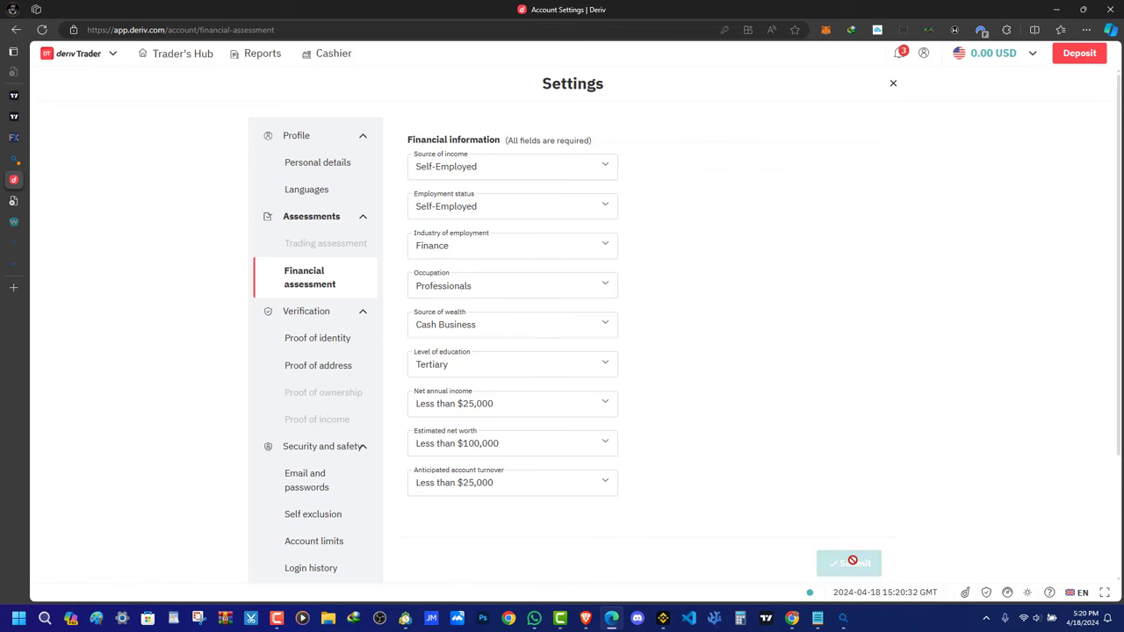
# Check the Proof of identity, Proof of address and Financial assessment pages in the account settings
pyautogui.click(318, 342)
pyautogui.click(327, 369)
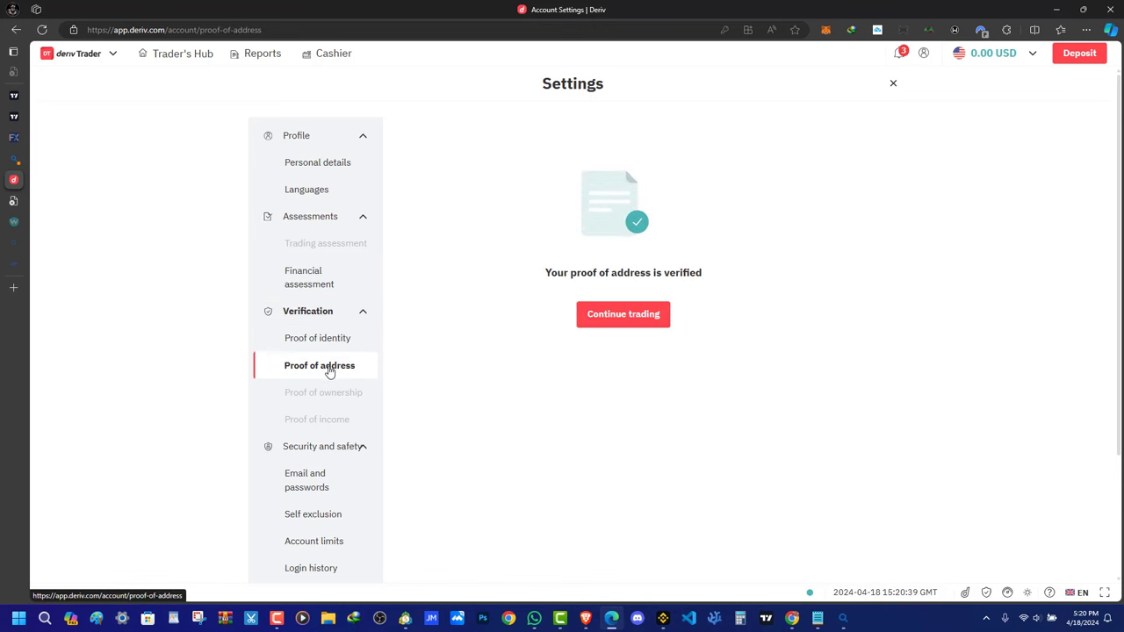
pyautogui.click(330, 341)
pyautogui.click(313, 141)
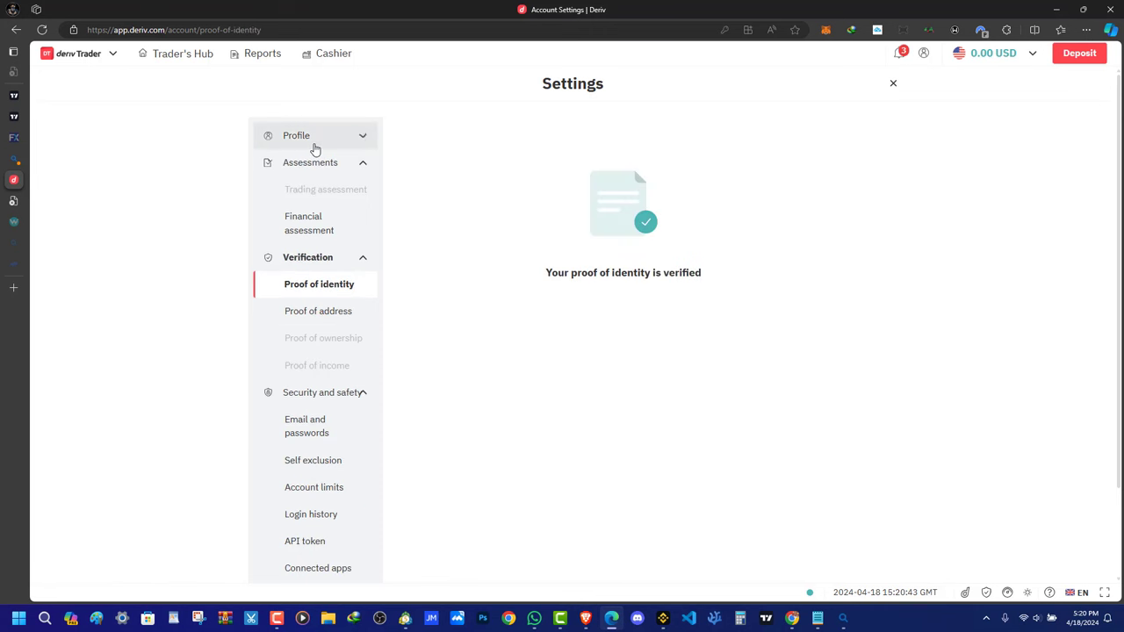
pyautogui.click(322, 235)
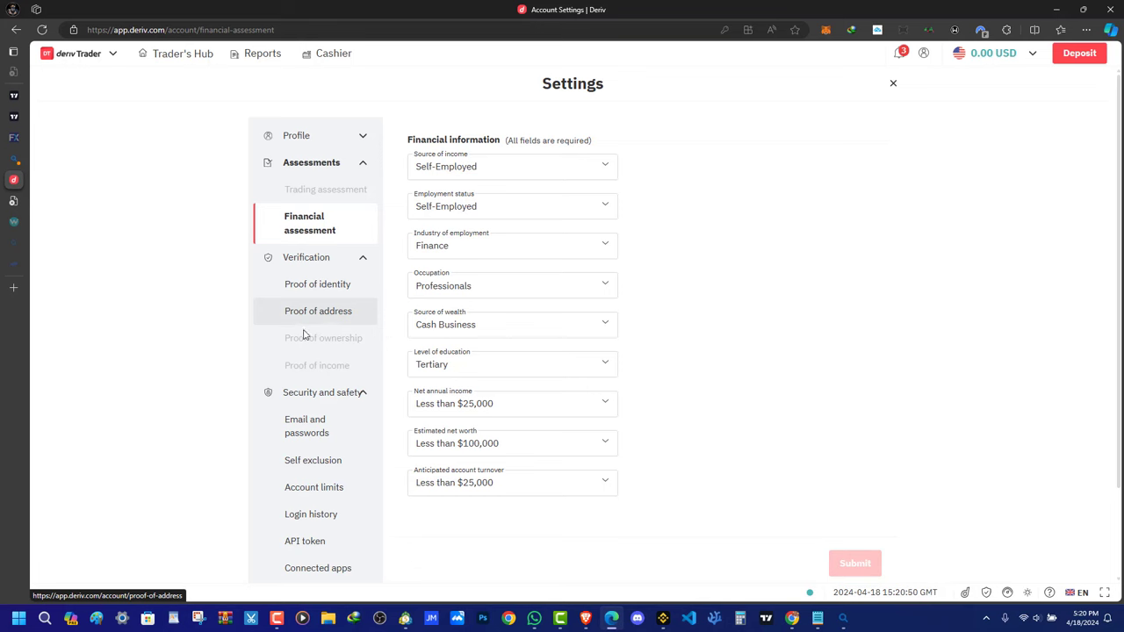
# Check the account notifications for remaining pending actions and close them
pyautogui.click(898, 53)
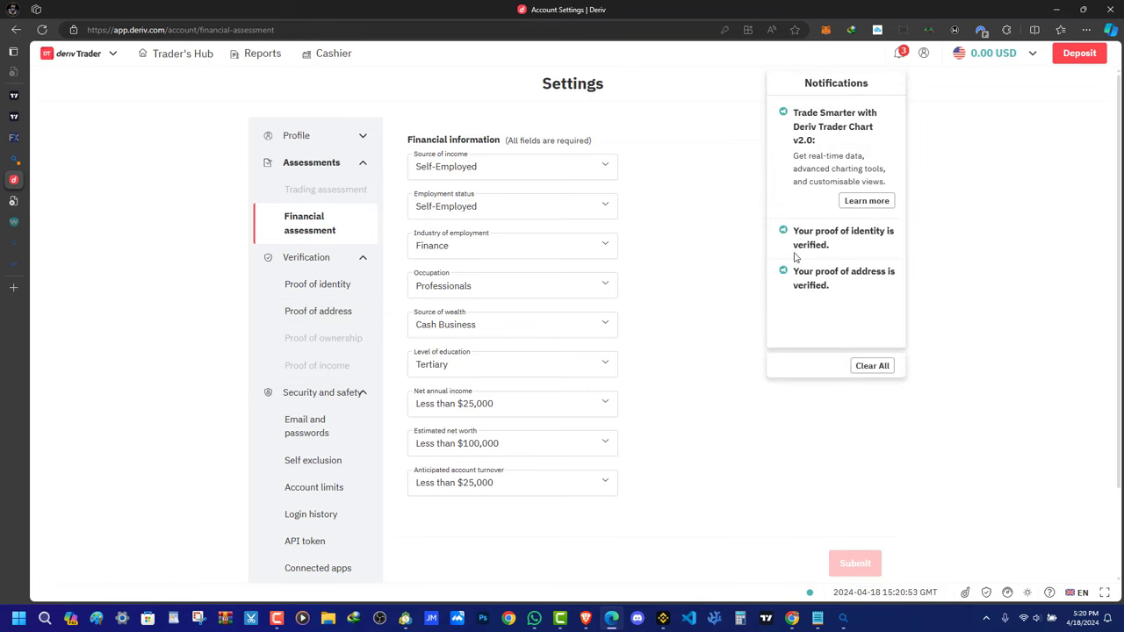
pyautogui.moveTo(793, 231); pyautogui.dragTo(878, 290)
pyautogui.click(494, 566)
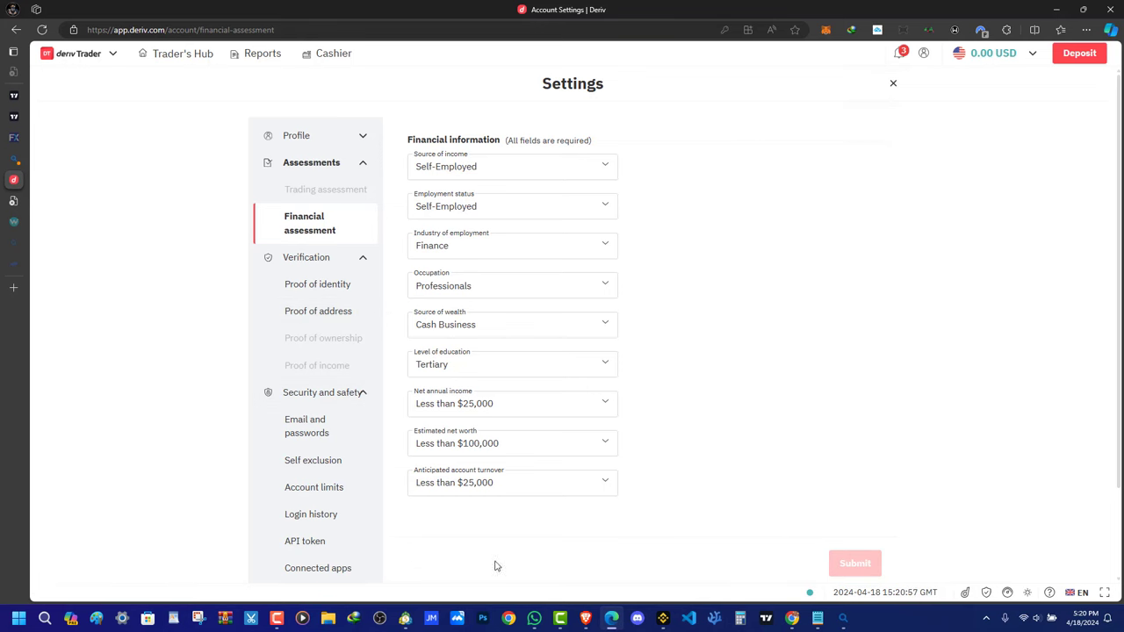
# Switch to MetaTrader 5 to look at the Market Watch symbols, then return to the Deriv page in the browser
pyautogui.click(276, 618)
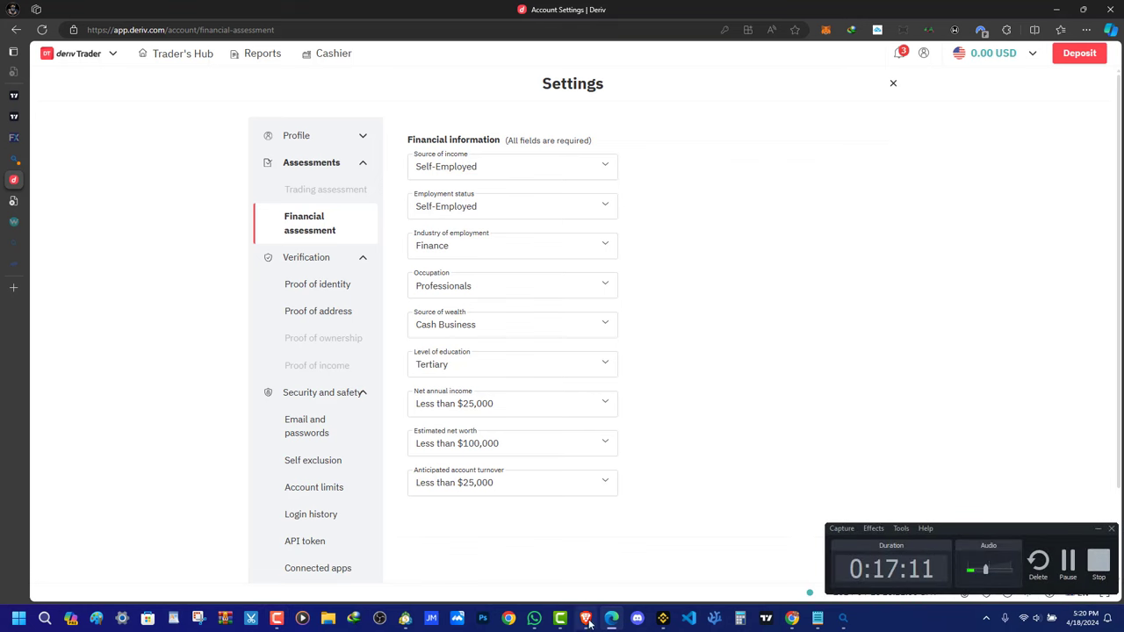
pyautogui.click(404, 618)
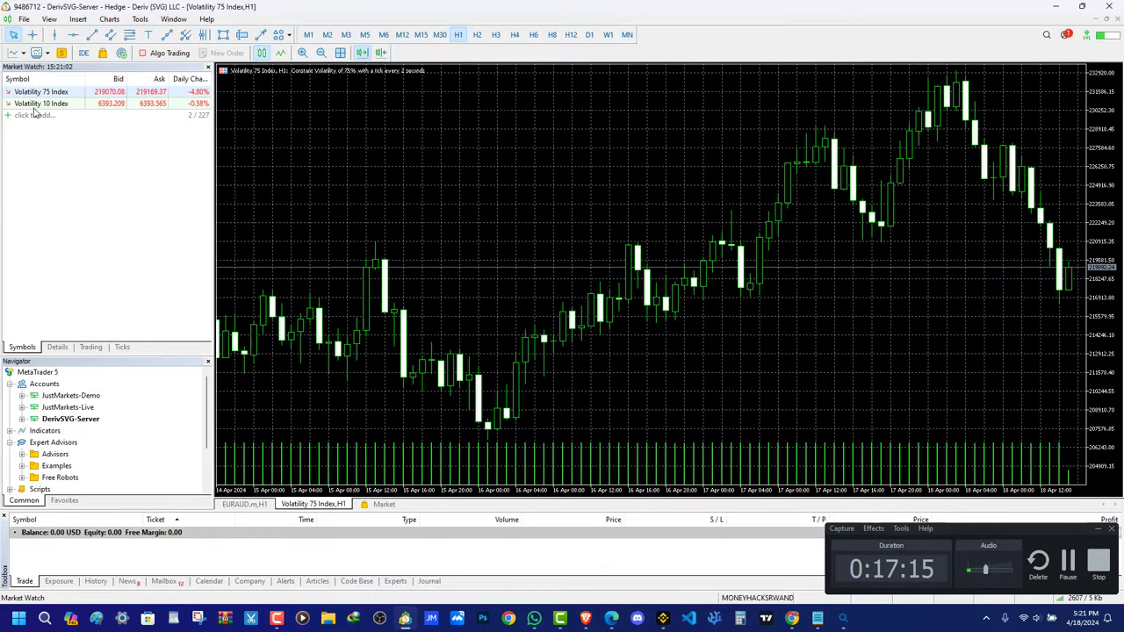
pyautogui.click(611, 618)
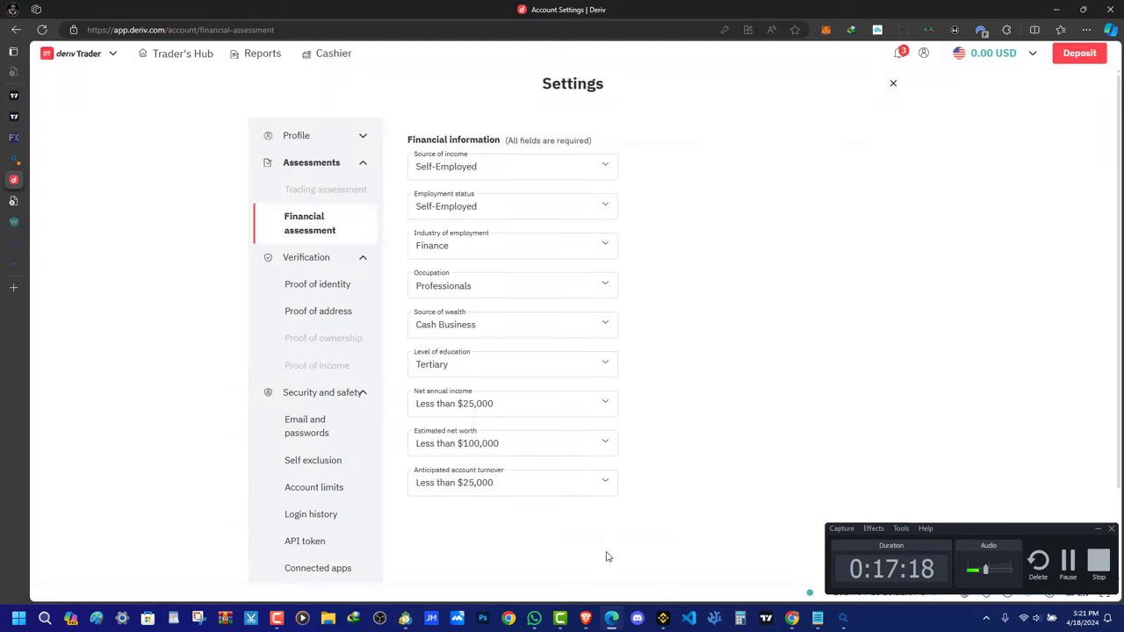
# Return to the Trader's Hub and look over the real account's trading platforms and CFD accounts
pyautogui.click(175, 54)
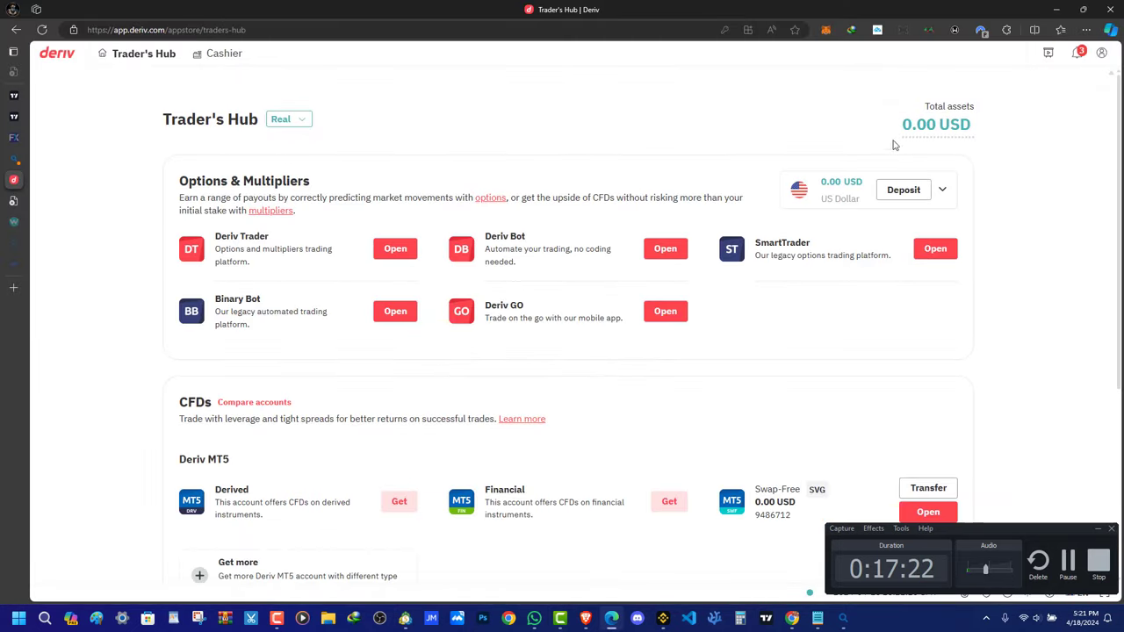
pyautogui.scroll(-3, 960, 253)
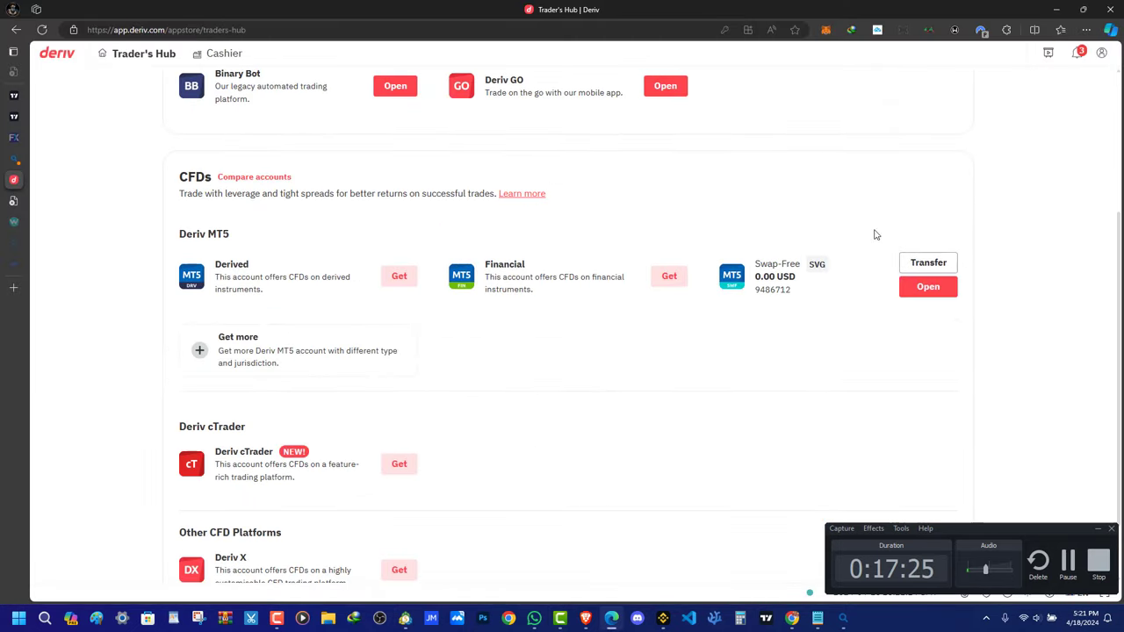
pyautogui.scroll(3, 872, 234)
pyautogui.click(1096, 528)
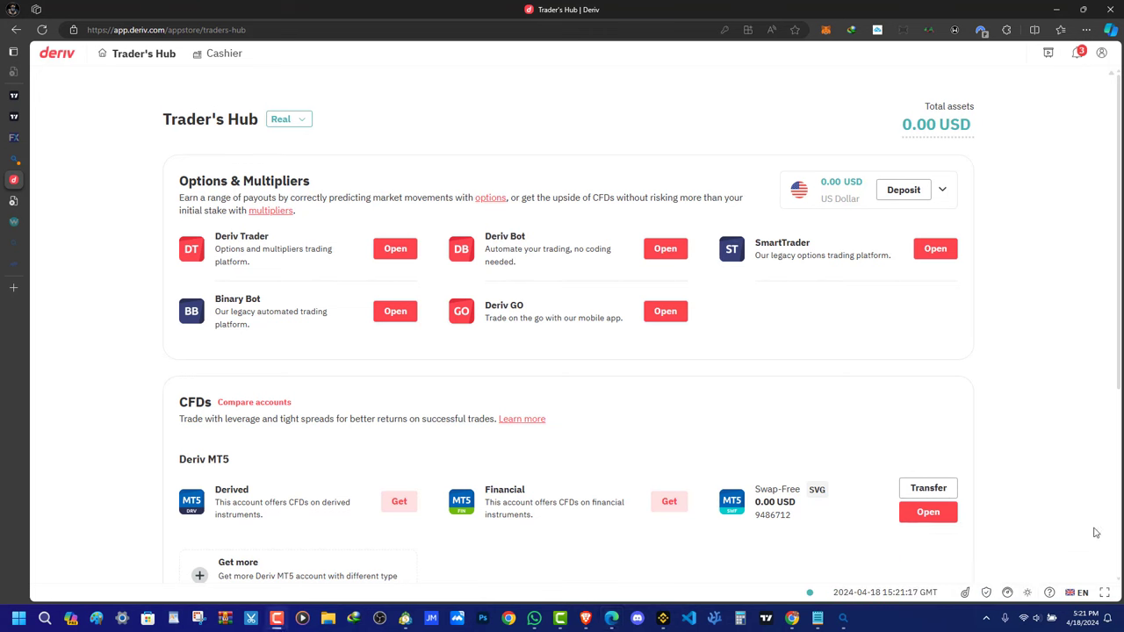
# Switch the Trader's Hub from the Real to the Demo accounts
pyautogui.click(281, 120)
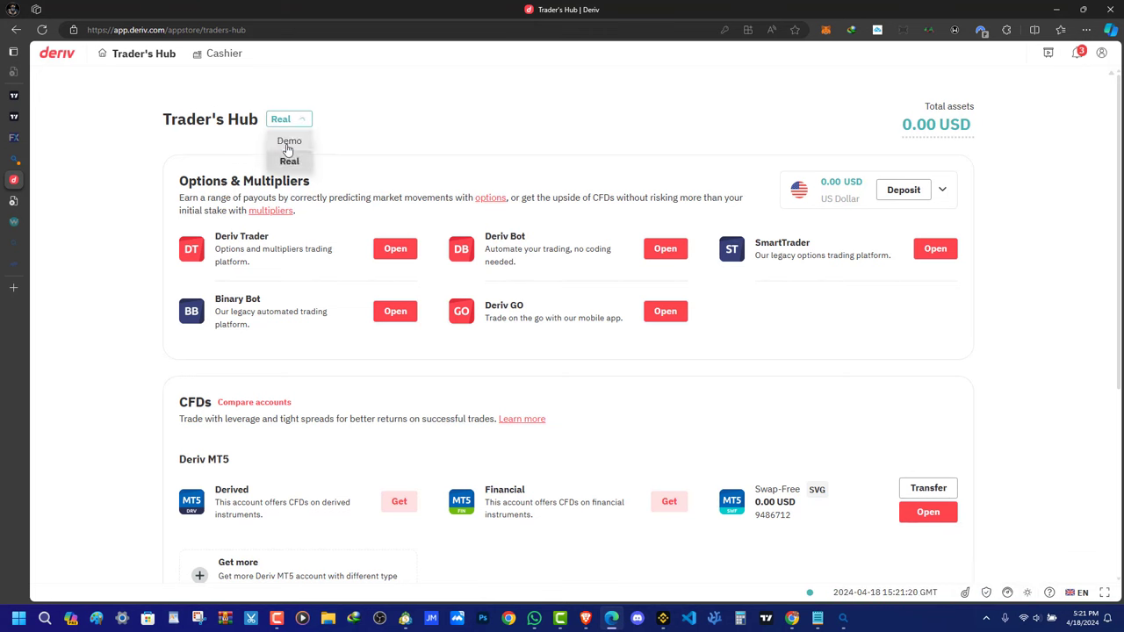
pyautogui.click(295, 155)
pyautogui.click(281, 120)
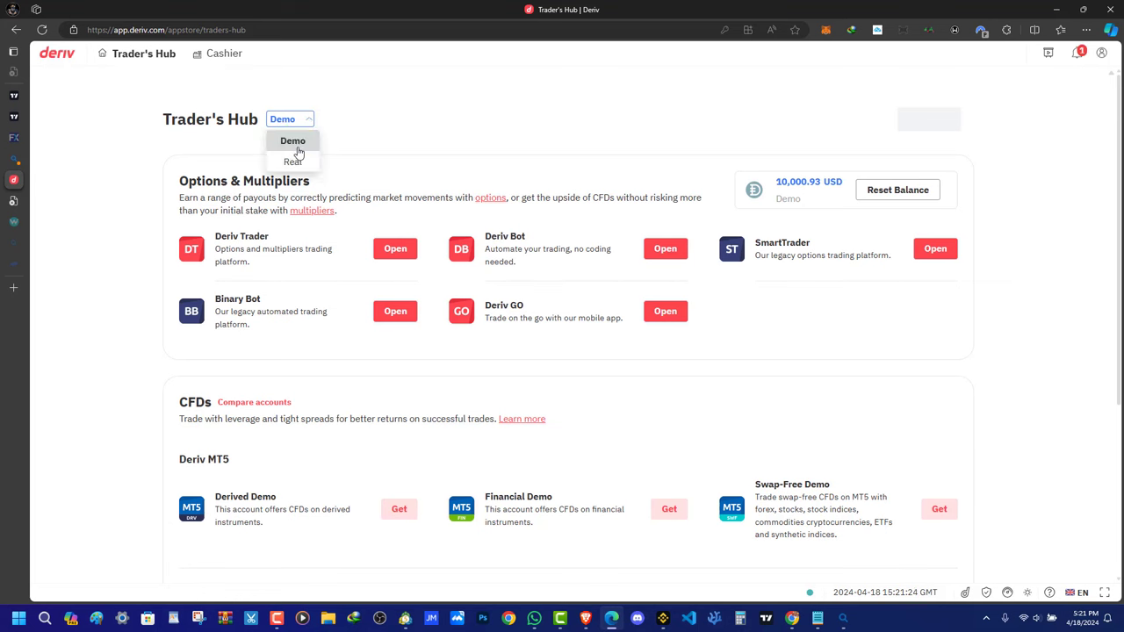
pyautogui.click(296, 145)
# Add a Swap-Free Demo account under Deriv MT5, entering the Deriv MT5 password, and dismiss the completion dialog
pyautogui.scroll(-2, 522, 397)
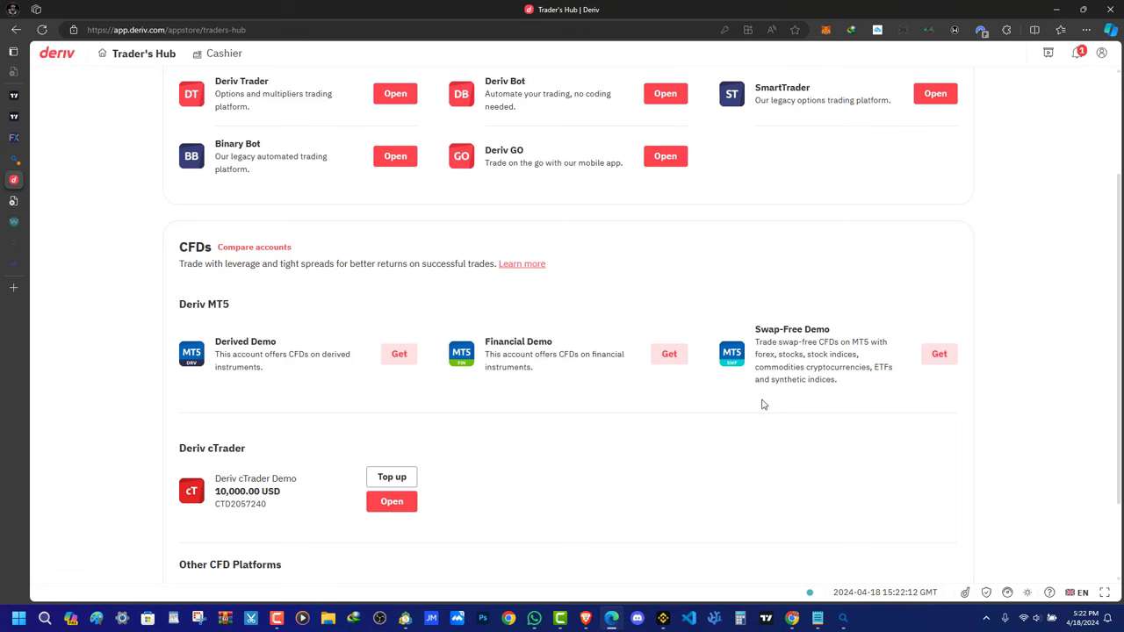
pyautogui.click(943, 355)
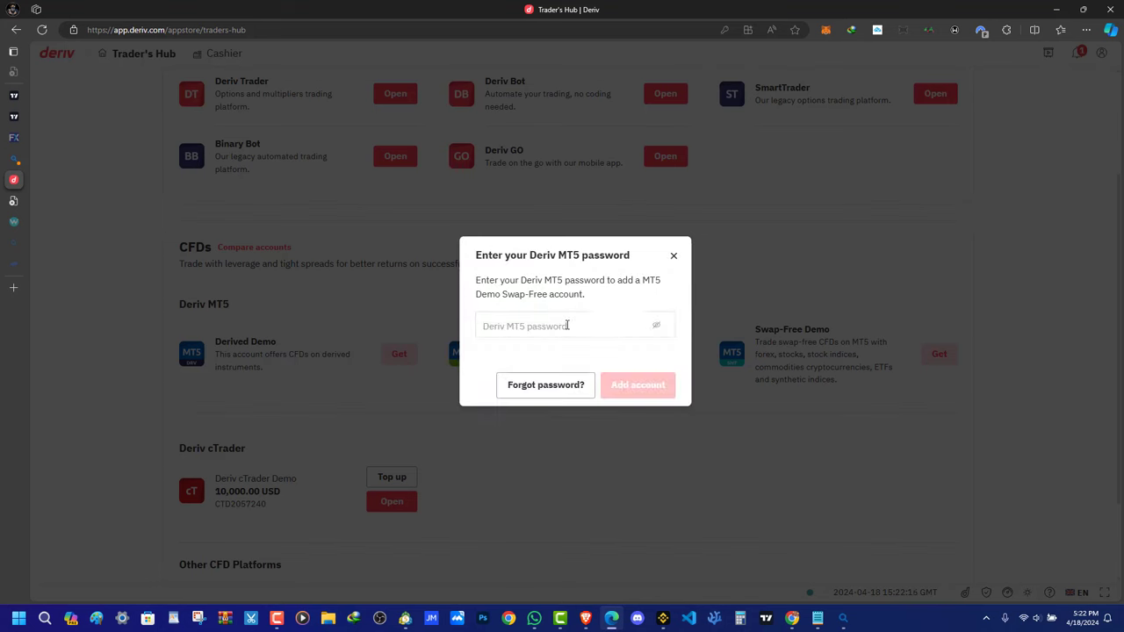
pyautogui.click(568, 326)
pyautogui.click(575, 365)
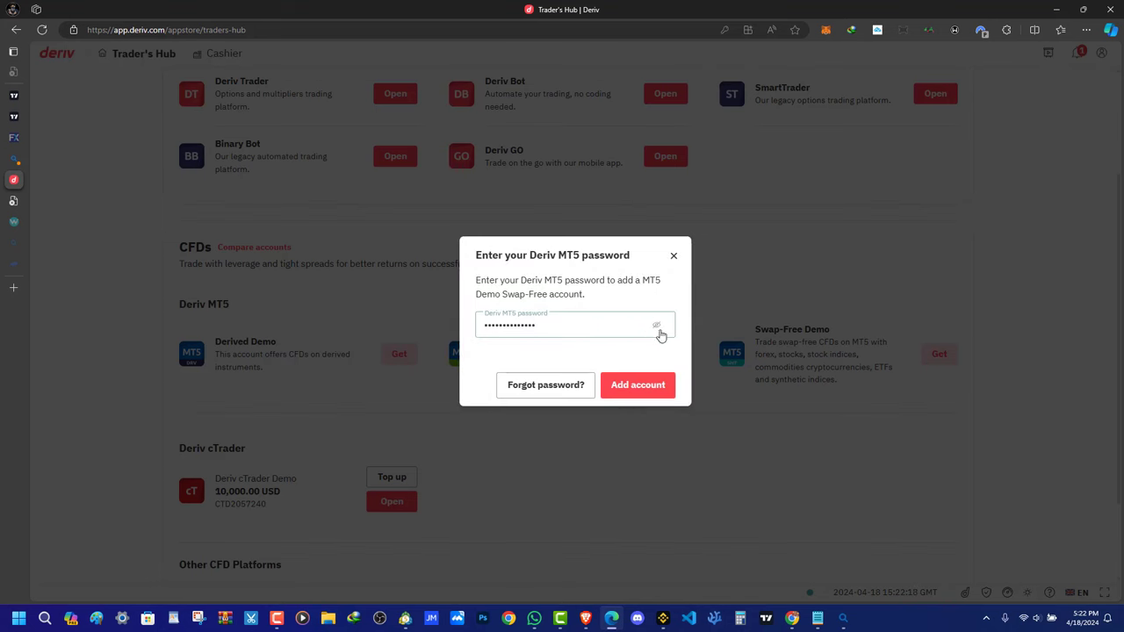
pyautogui.click(589, 329)
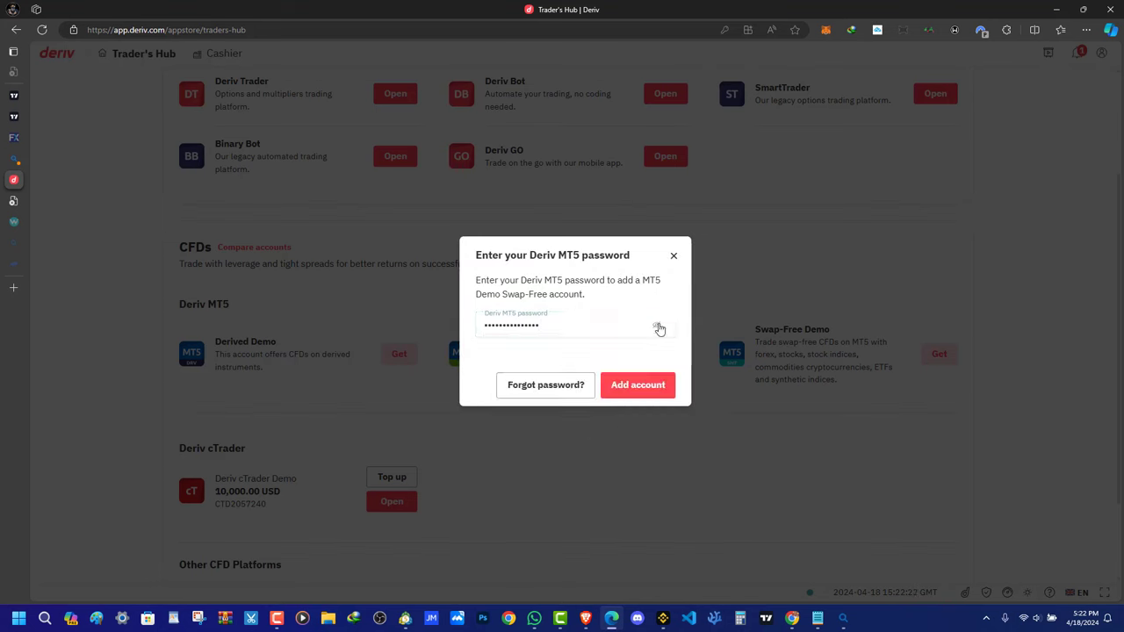
pyautogui.click(658, 325)
pyautogui.click(657, 326)
pyautogui.click(618, 323)
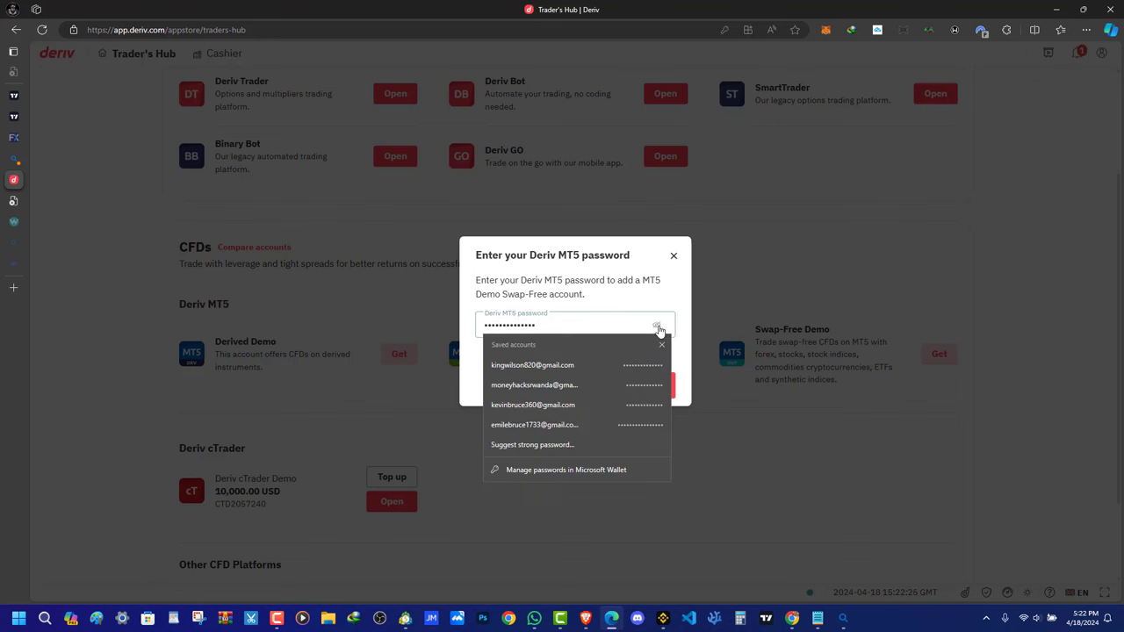
pyautogui.click(657, 325)
pyautogui.click(658, 326)
pyautogui.click(627, 387)
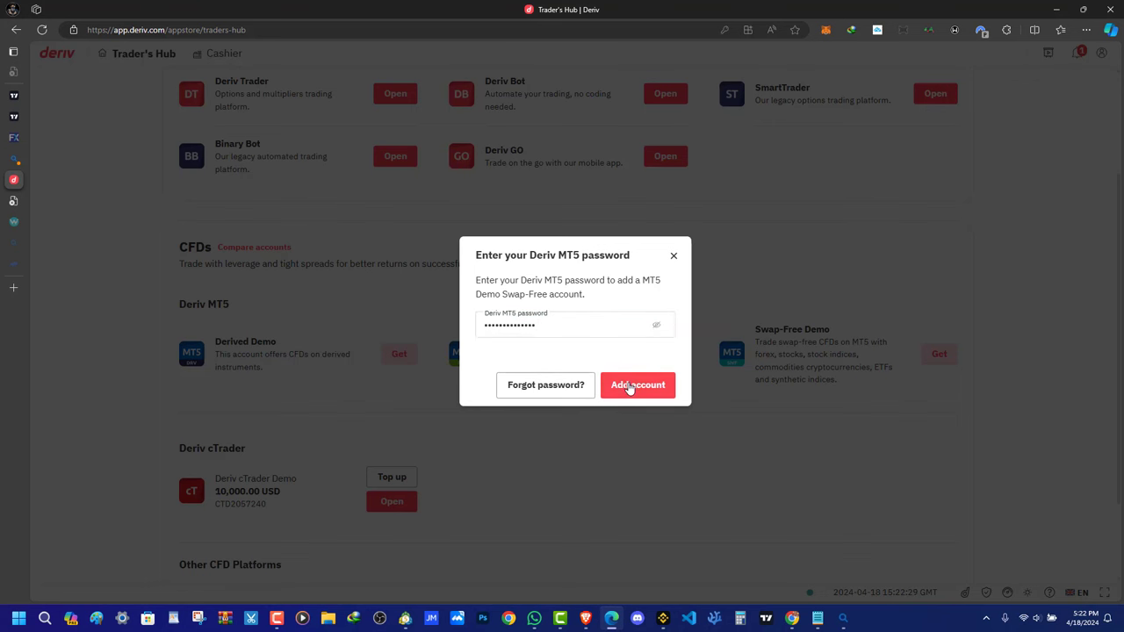
pyautogui.click(573, 404)
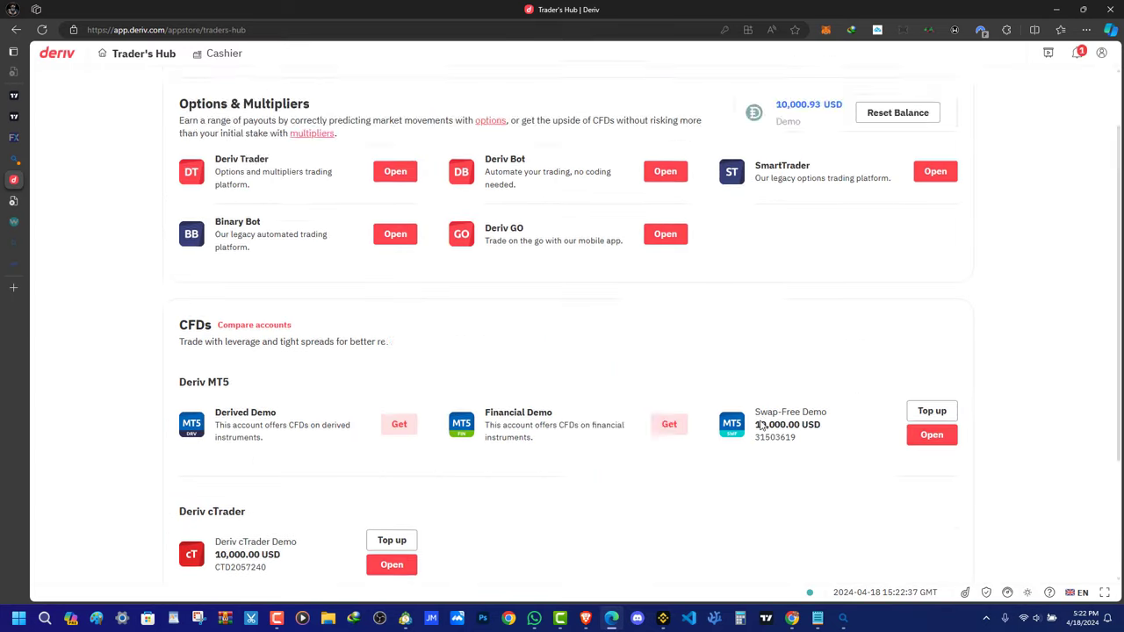
# Open the Swap-Free Demo account's trade details and examine its balance, broker, server and login information
pyautogui.scroll(-2, 762, 351)
pyautogui.click(929, 262)
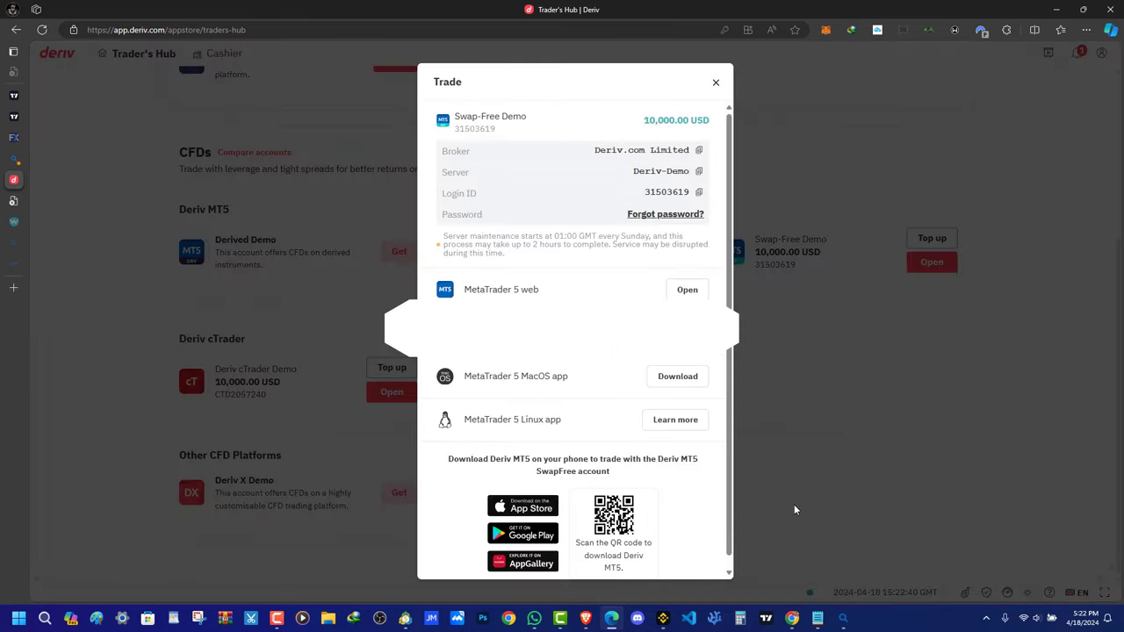
pyautogui.moveTo(654, 121); pyautogui.dragTo(662, 132)
pyautogui.click(650, 121)
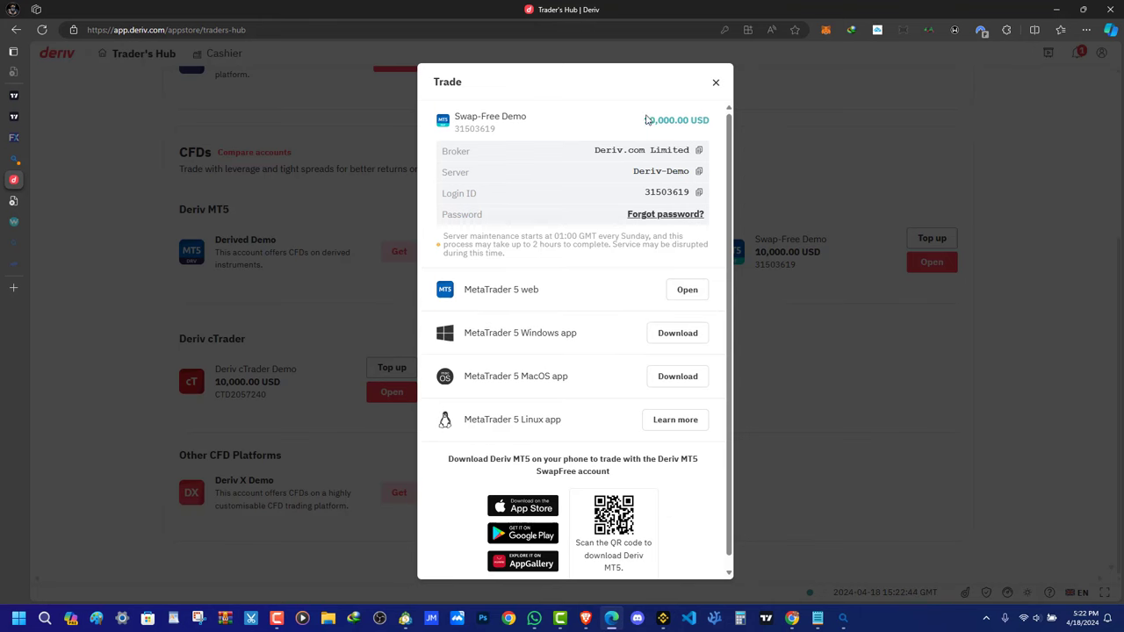
# Copy the demo account's server name, switch to MetaTrader 5, and search for the company "Deriv-Demo" to open an account
pyautogui.click(698, 171)
pyautogui.click(405, 618)
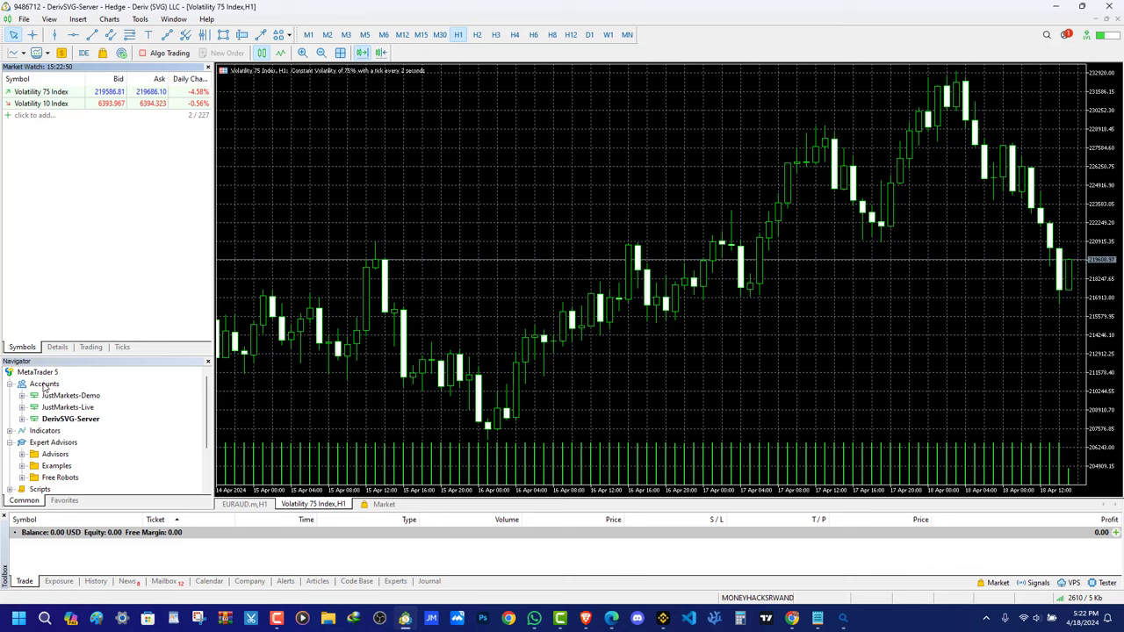
pyautogui.rightClick(48, 391)
pyautogui.click(88, 397)
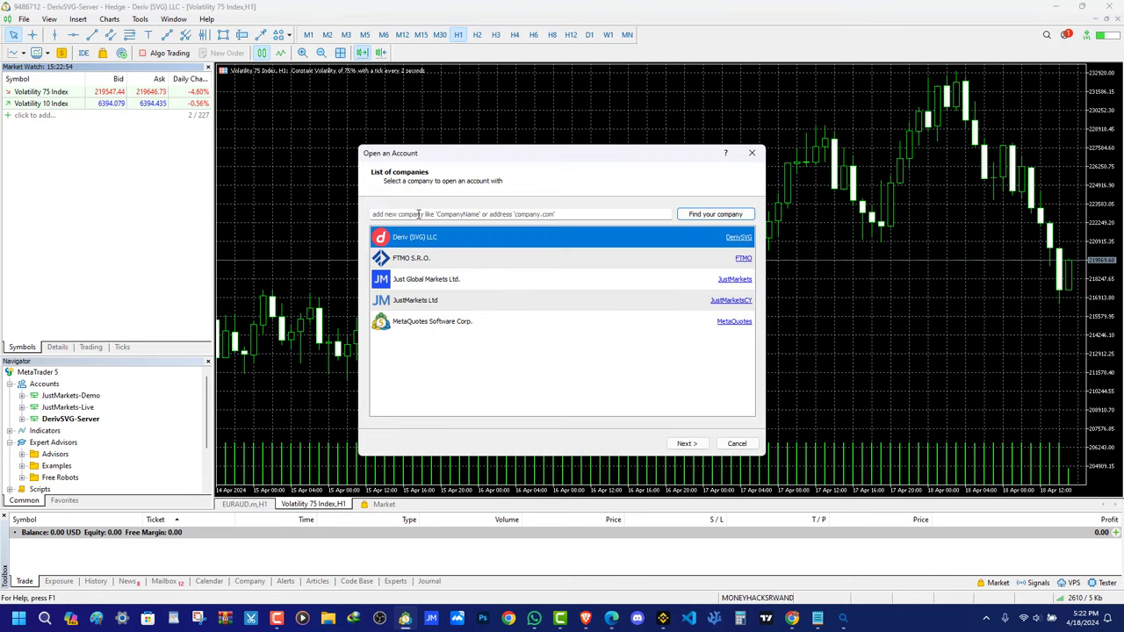
pyautogui.rightClick(419, 213)
pyautogui.click(303, 267)
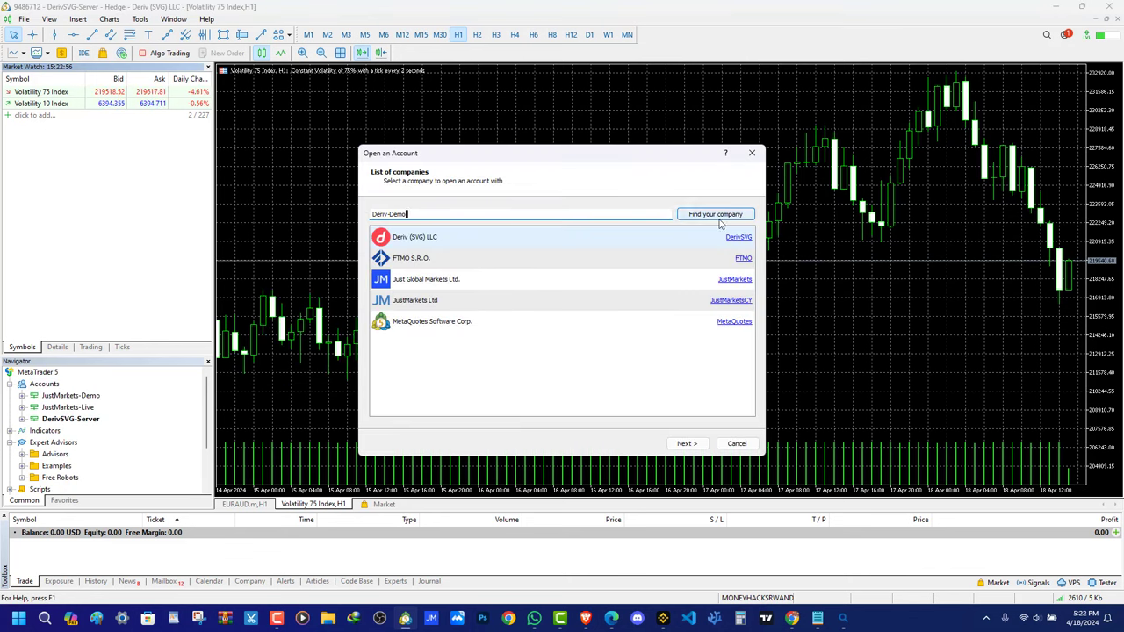
pyautogui.click(710, 216)
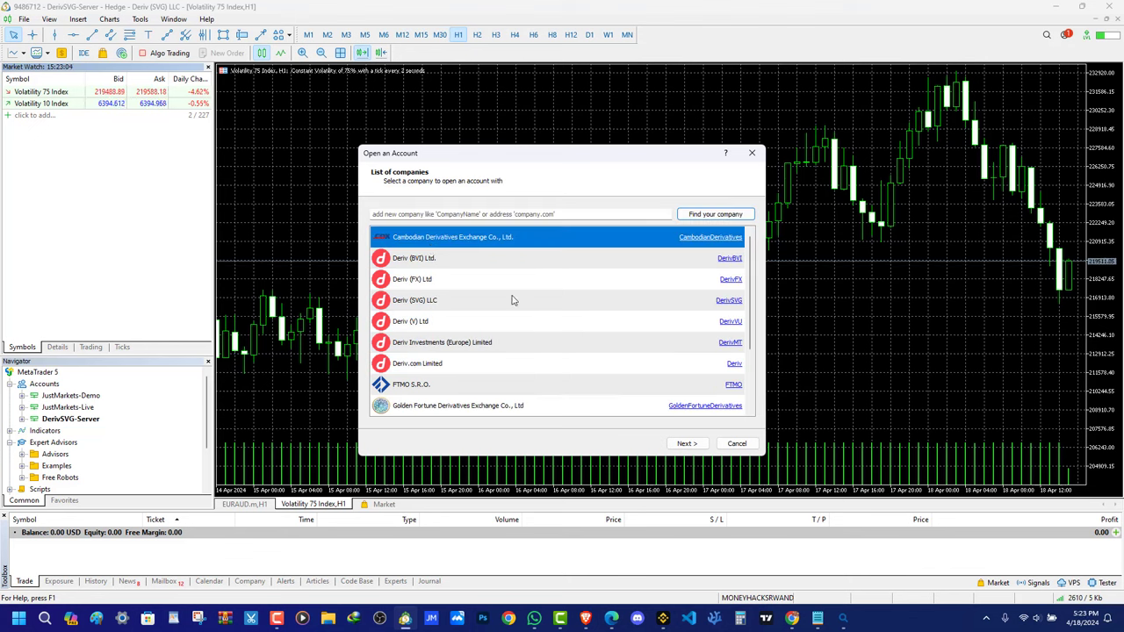
# Check the broker name in the Trader's Hub and select Deriv.com Limited in MetaTrader 5's list of companies
pyautogui.moveTo(611, 618)
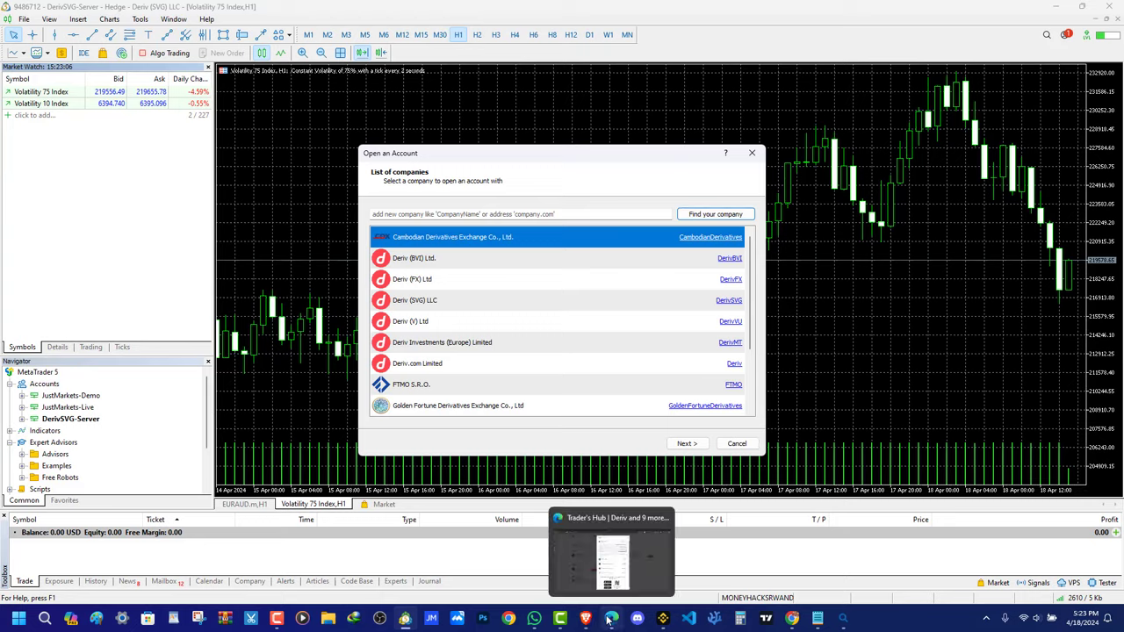
pyautogui.click(596, 545)
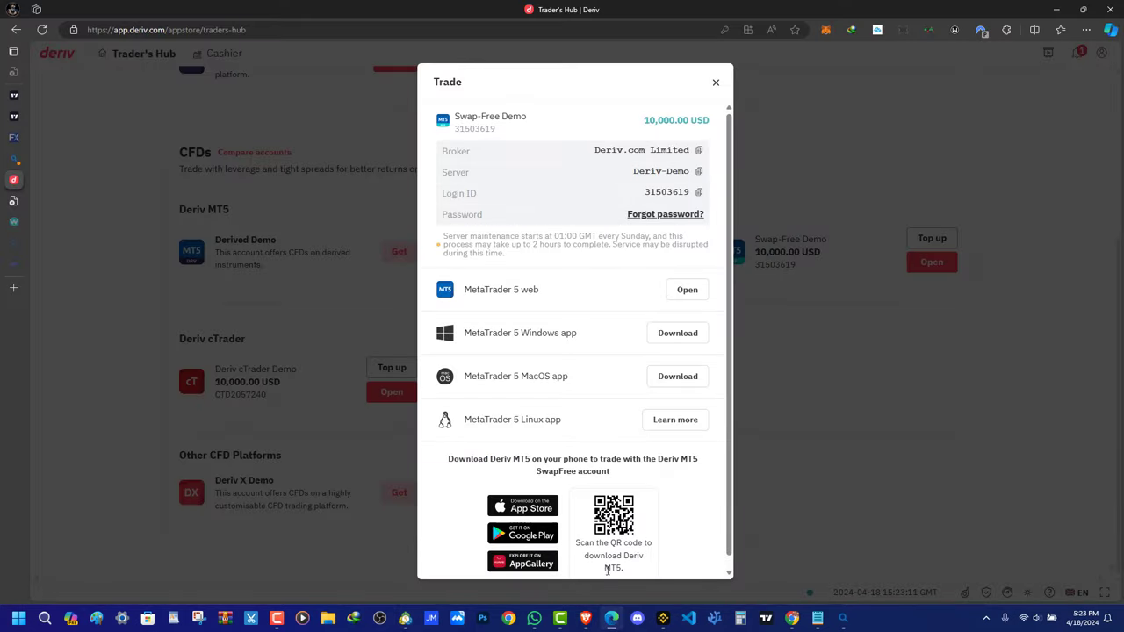
pyautogui.click(404, 619)
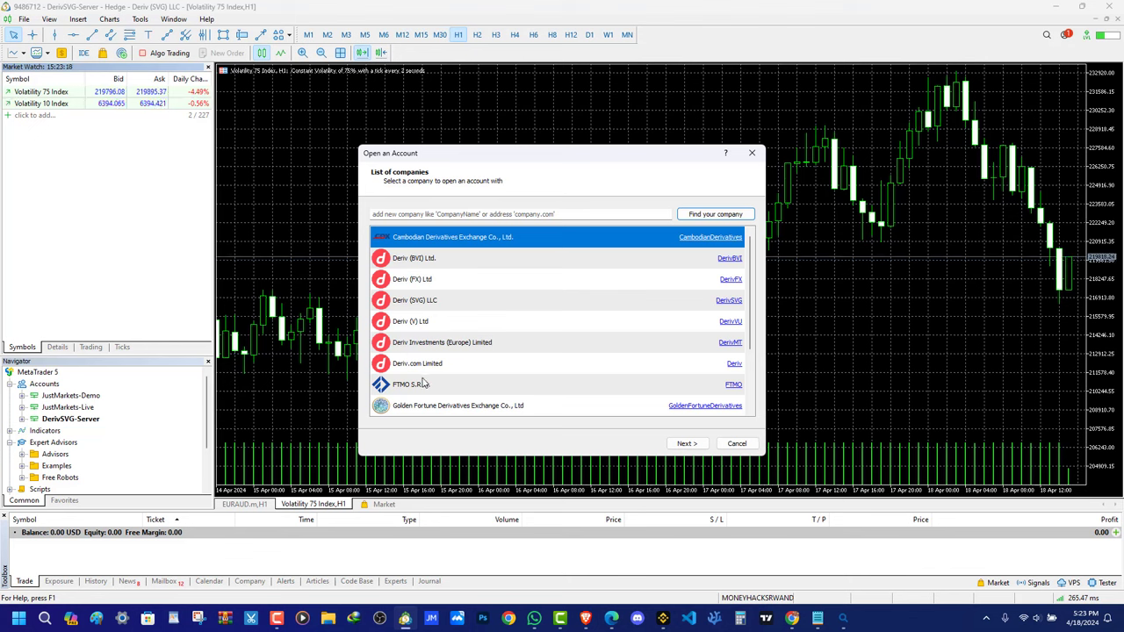
pyautogui.scroll(-2, 428, 373)
pyautogui.scroll(2, 418, 355)
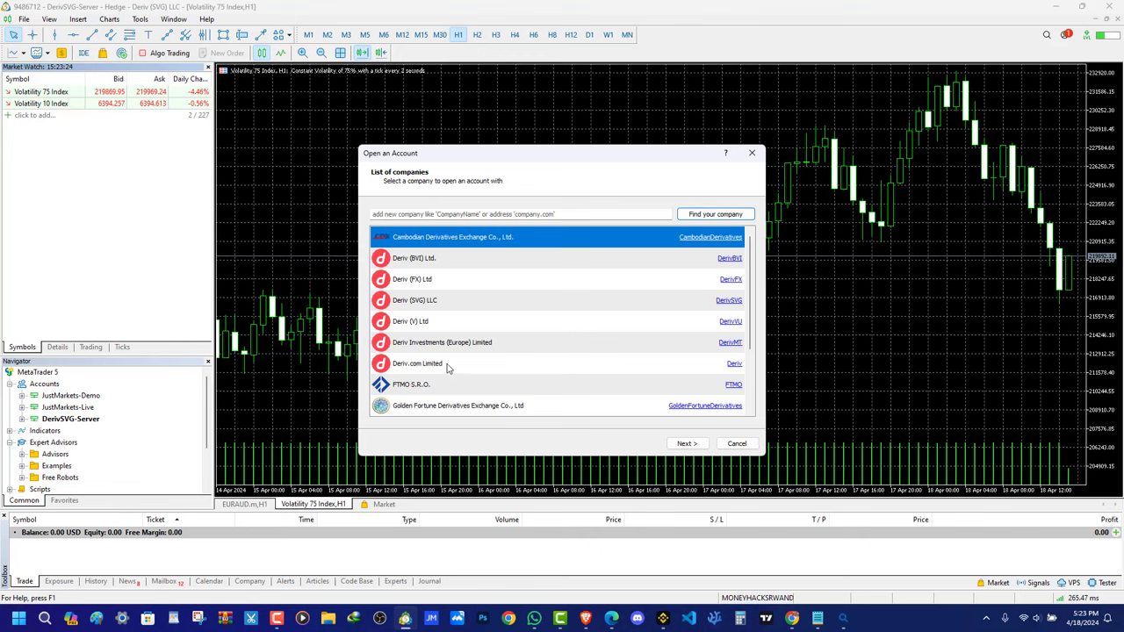
pyautogui.click(447, 365)
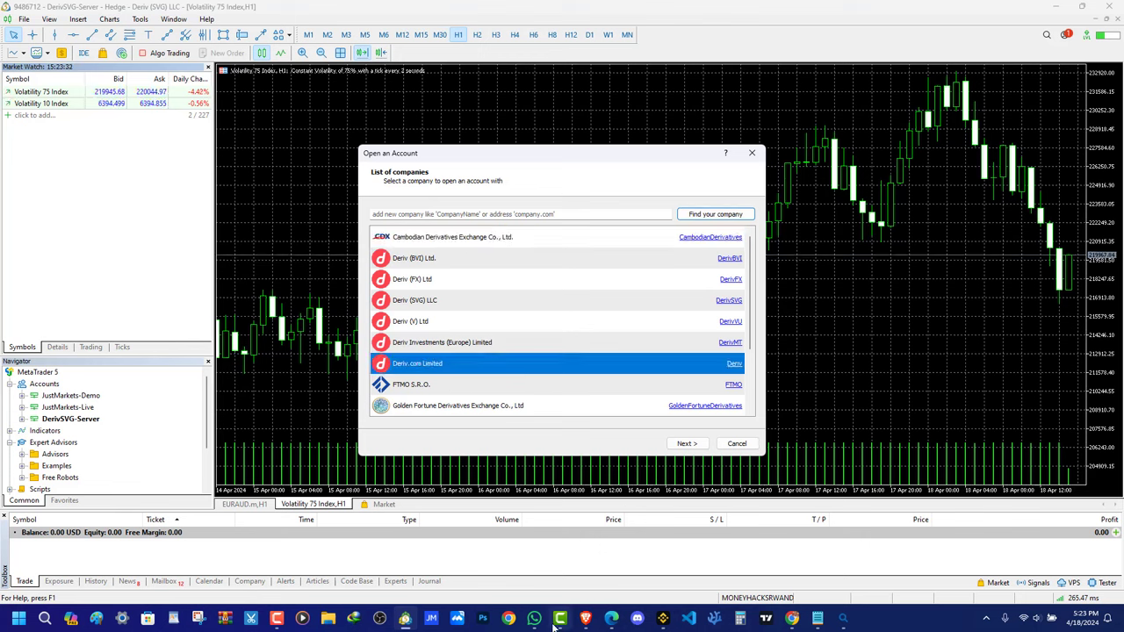
# Check the server name in the Trader's Hub, and continue MetaTrader 5's account setup with Deriv.com Limited
pyautogui.click(611, 618)
pyautogui.moveTo(640, 172); pyautogui.dragTo(677, 172)
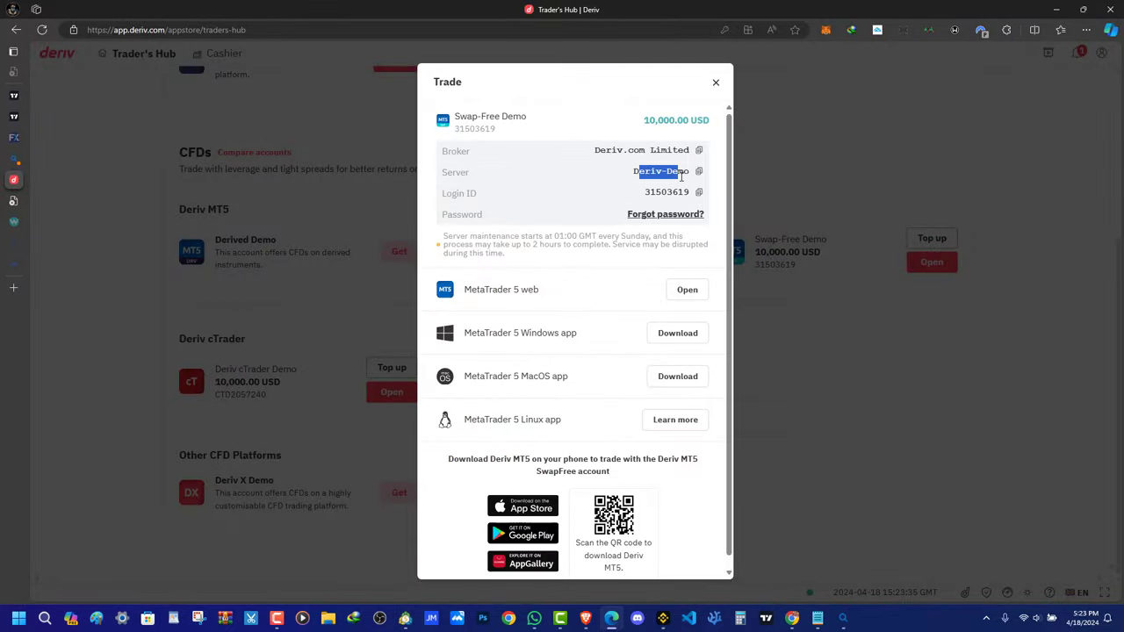
pyautogui.click(400, 619)
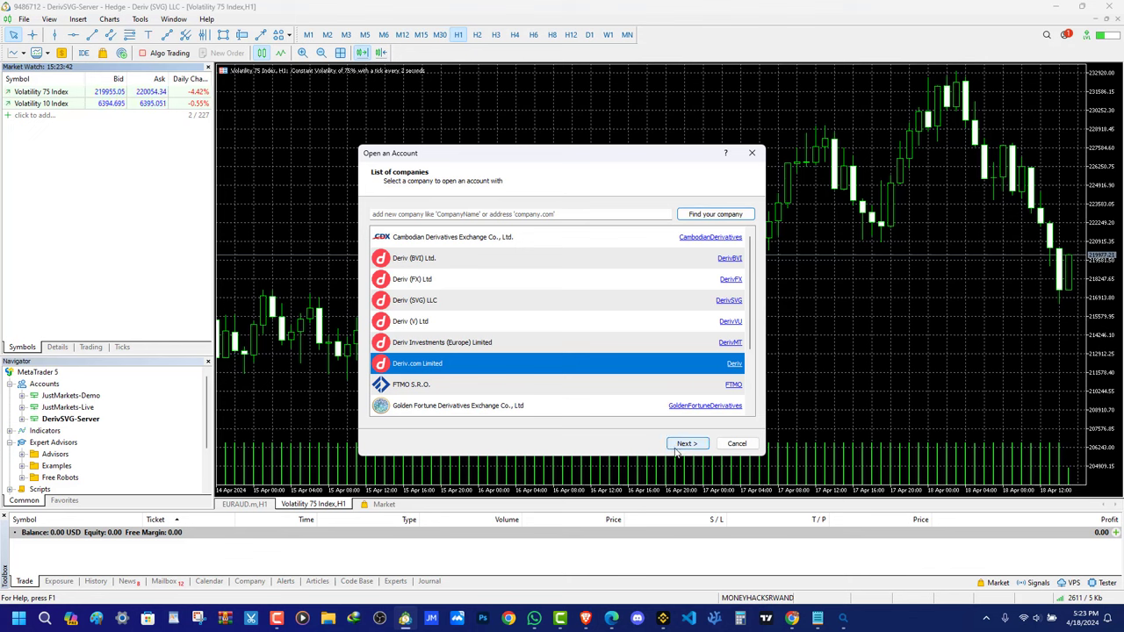
pyautogui.click(685, 444)
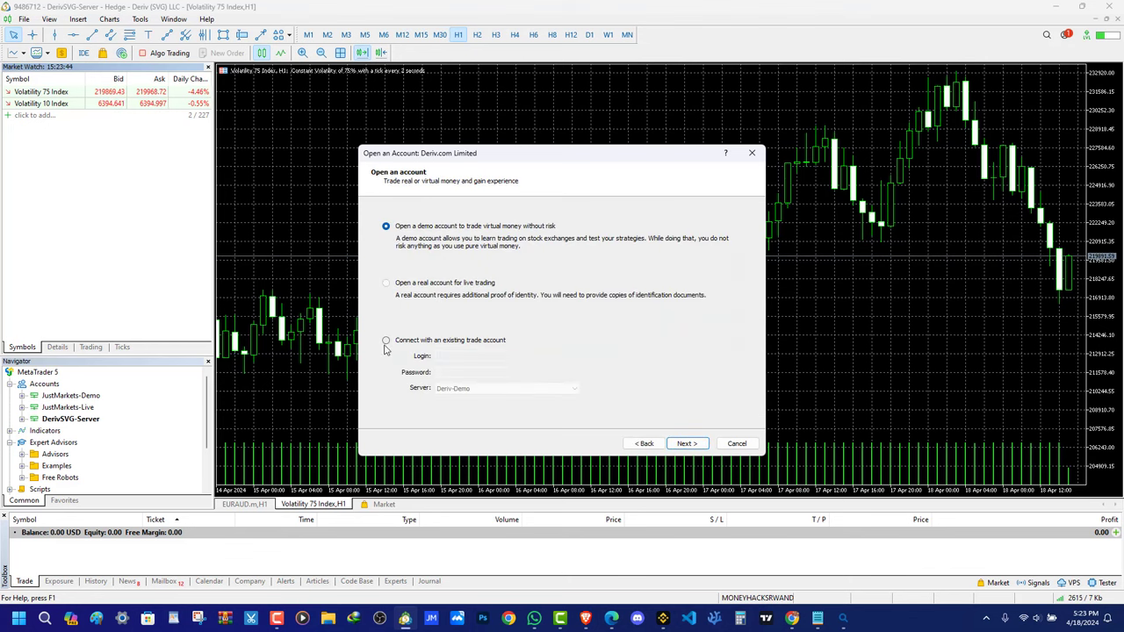
# Choose to connect with an existing trade account, using the Deriv-Demo server
pyautogui.click(386, 340)
pyautogui.click(450, 394)
pyautogui.click(462, 404)
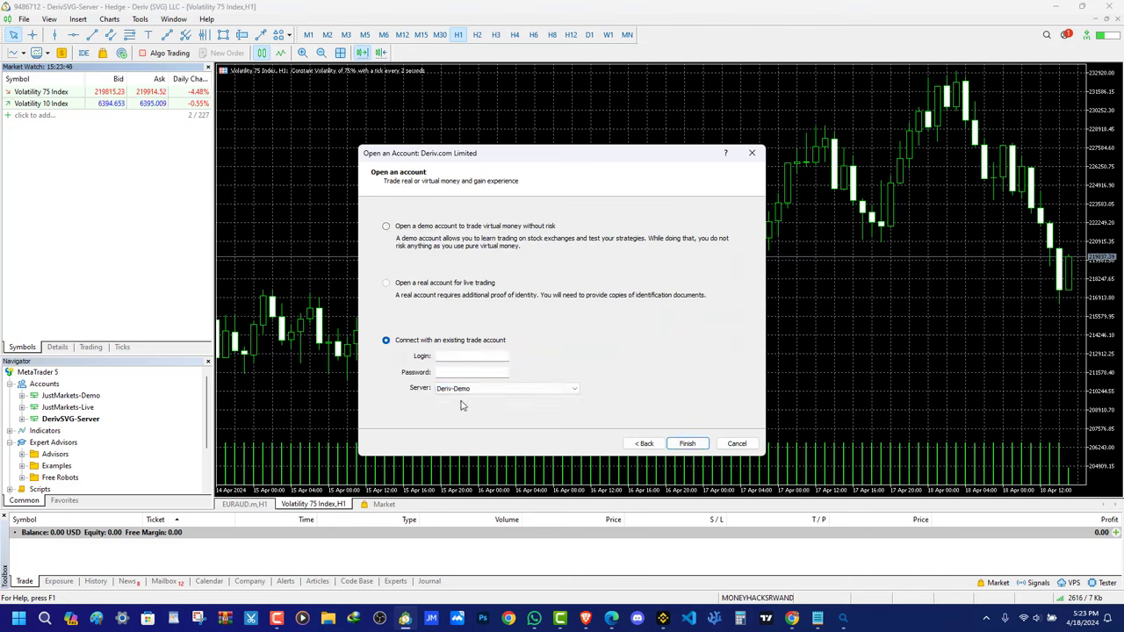
pyautogui.click(451, 356)
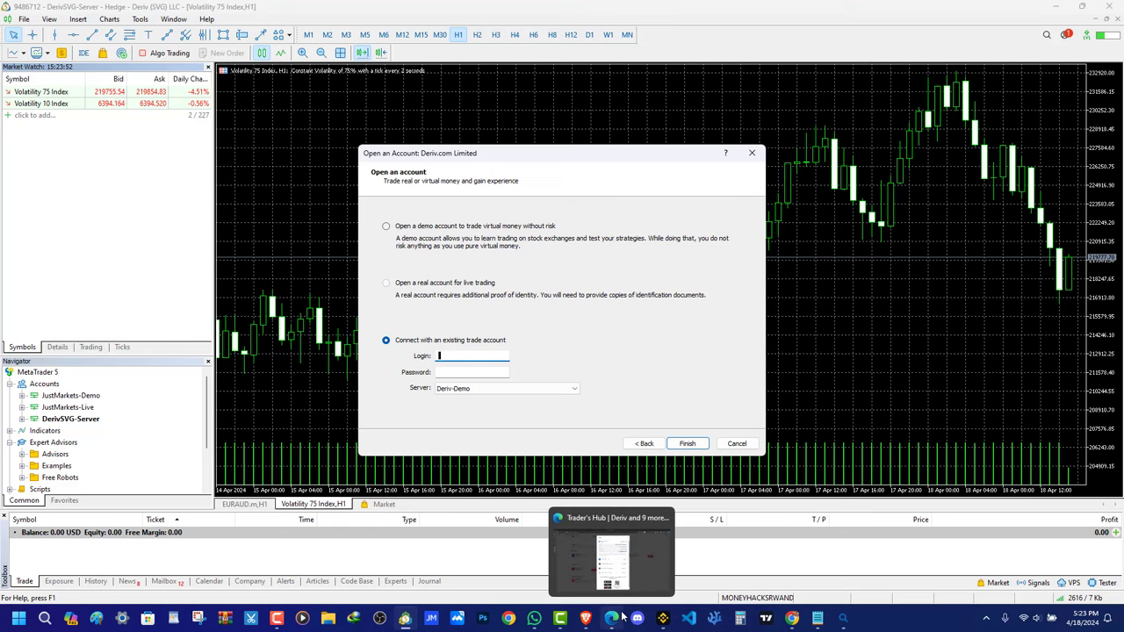
pyautogui.click(466, 390)
pyautogui.click(466, 399)
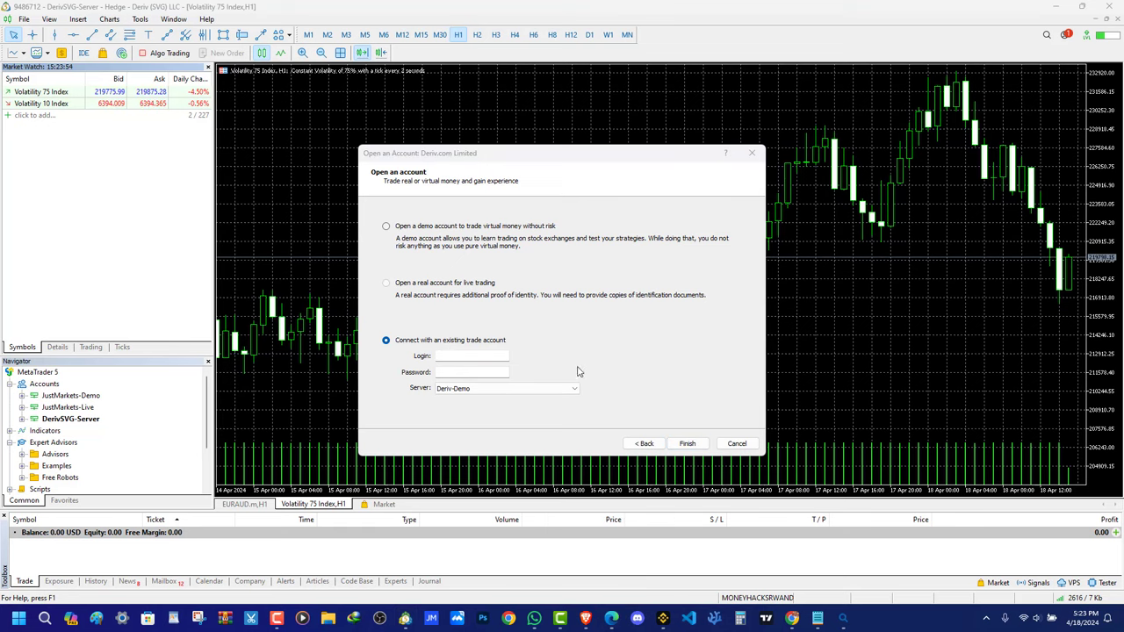
# Copy the Swap-Free Demo login ID from the Trader's Hub and paste it as the login in MetaTrader 5
pyautogui.click(611, 618)
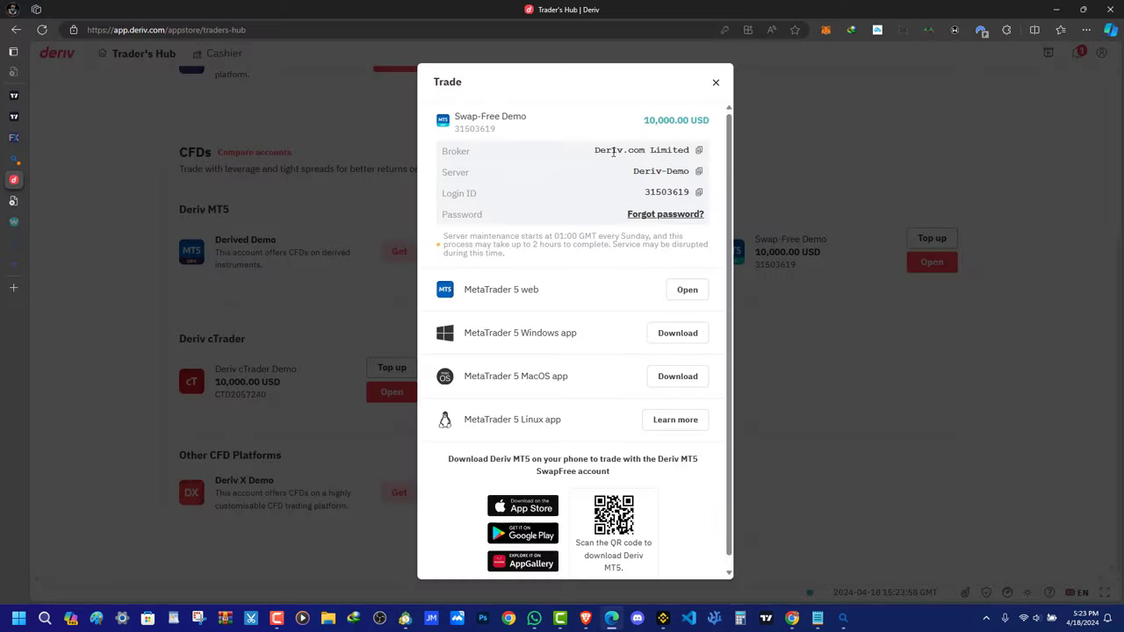
pyautogui.click(700, 192)
pyautogui.click(404, 618)
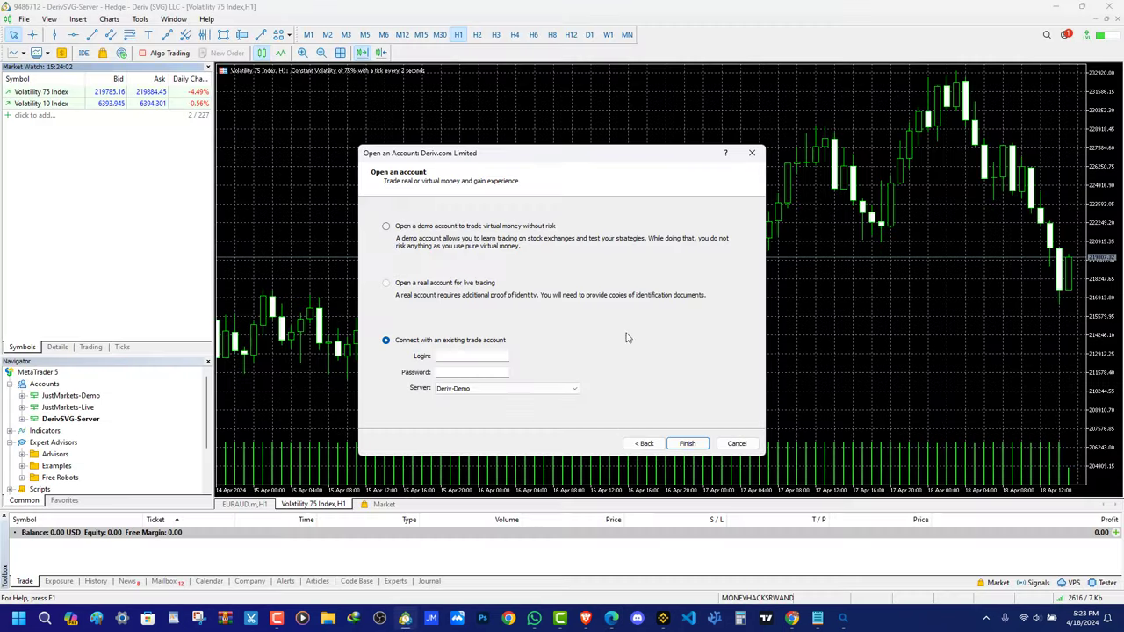
pyautogui.rightClick(439, 355)
pyautogui.click(351, 422)
# Enter the Deriv MT5 account password and finish connecting the demo account
pyautogui.click(452, 372)
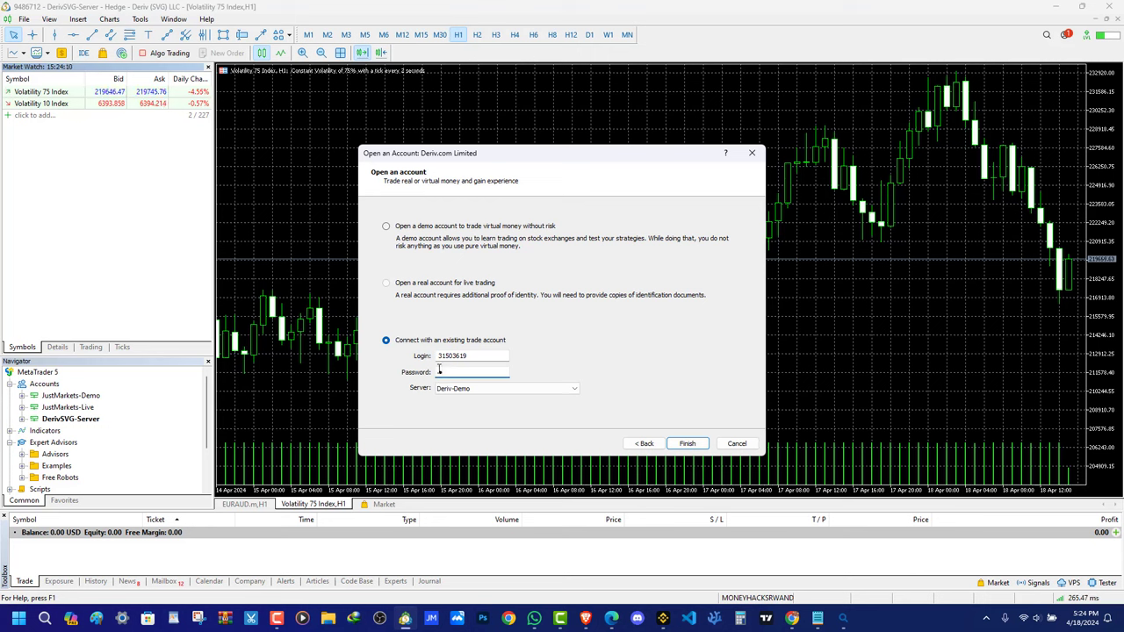
pyautogui.write('•••••••••••')
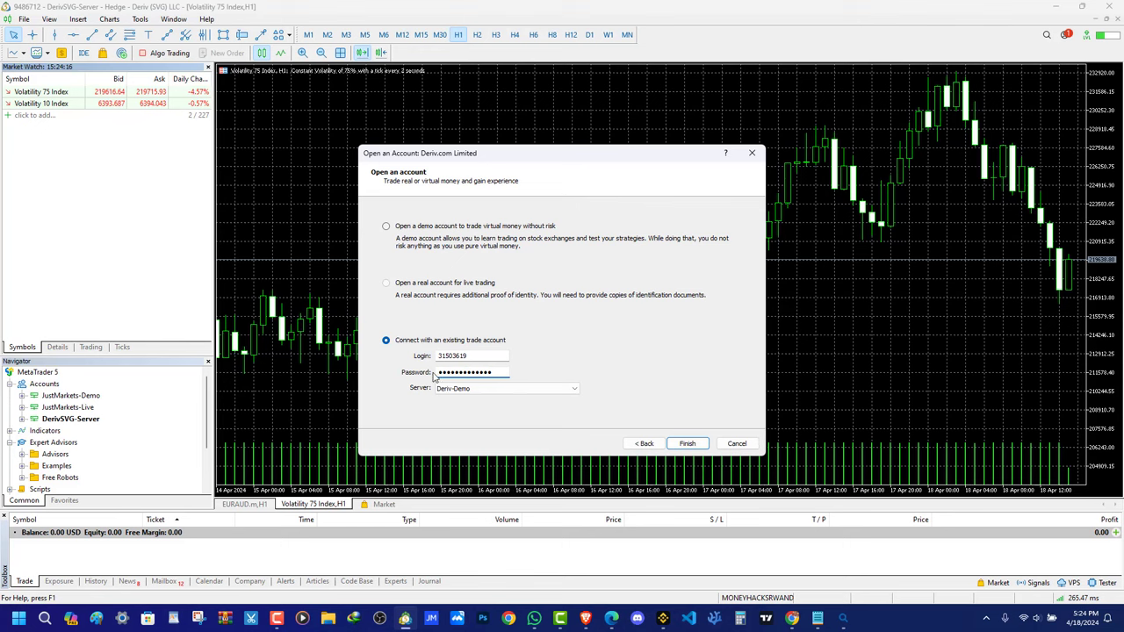
pyautogui.click(687, 443)
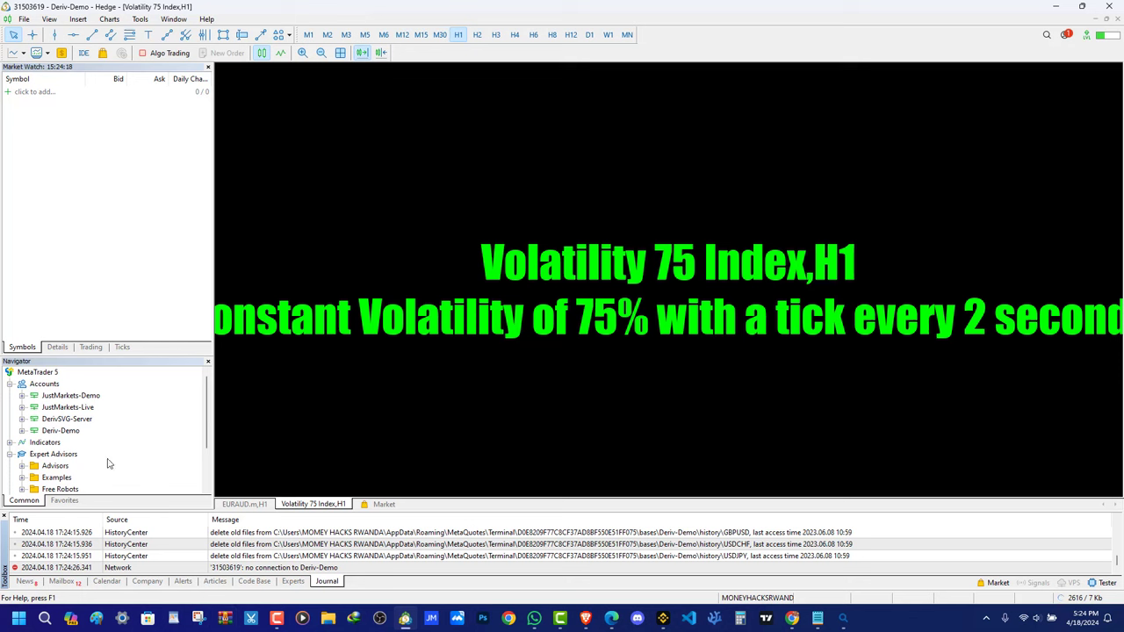
# Examine the connected Deriv-Demo account's symbols, Volatility 75 Index chart, trade balance and Navigator entries
pyautogui.click(57, 95)
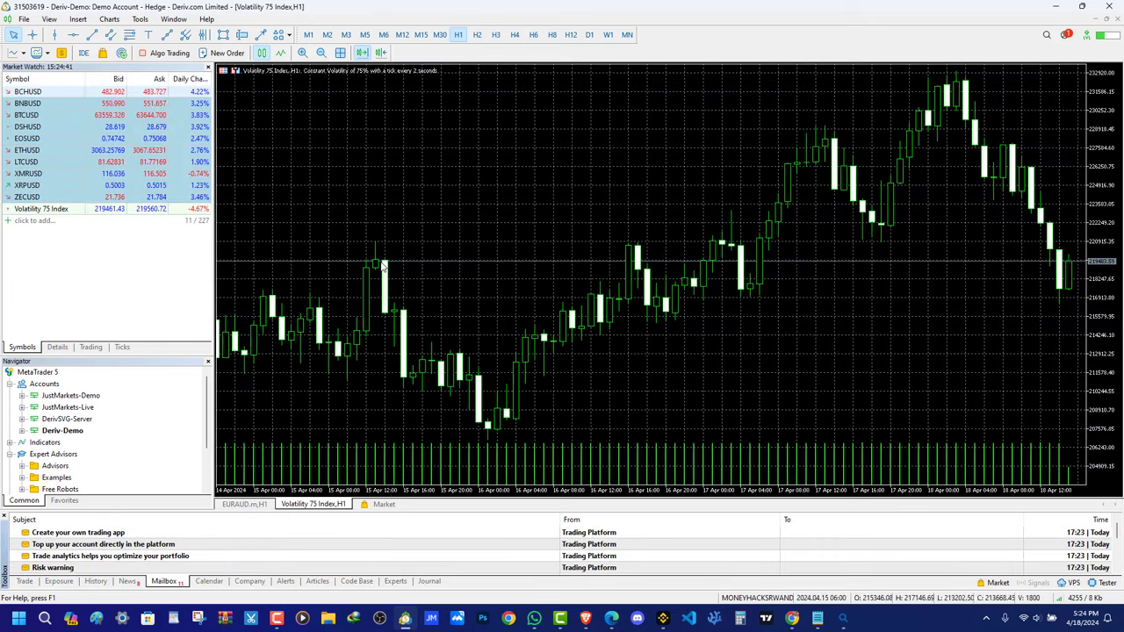
pyautogui.click(47, 210)
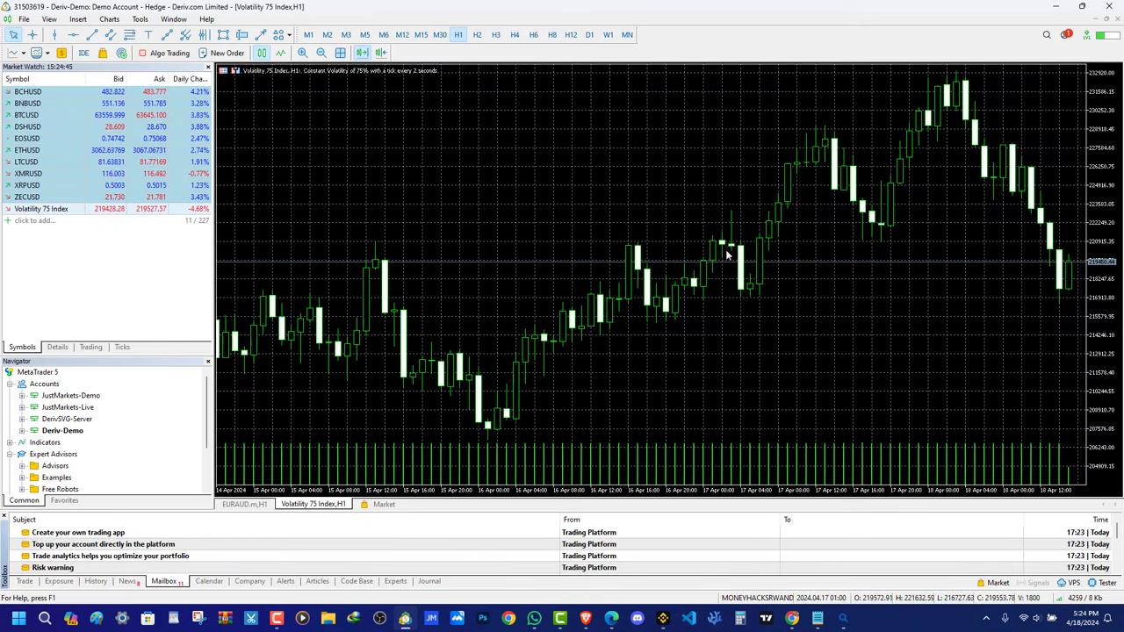
pyautogui.moveTo(425, 230); pyautogui.dragTo(728, 251)
pyautogui.click(26, 582)
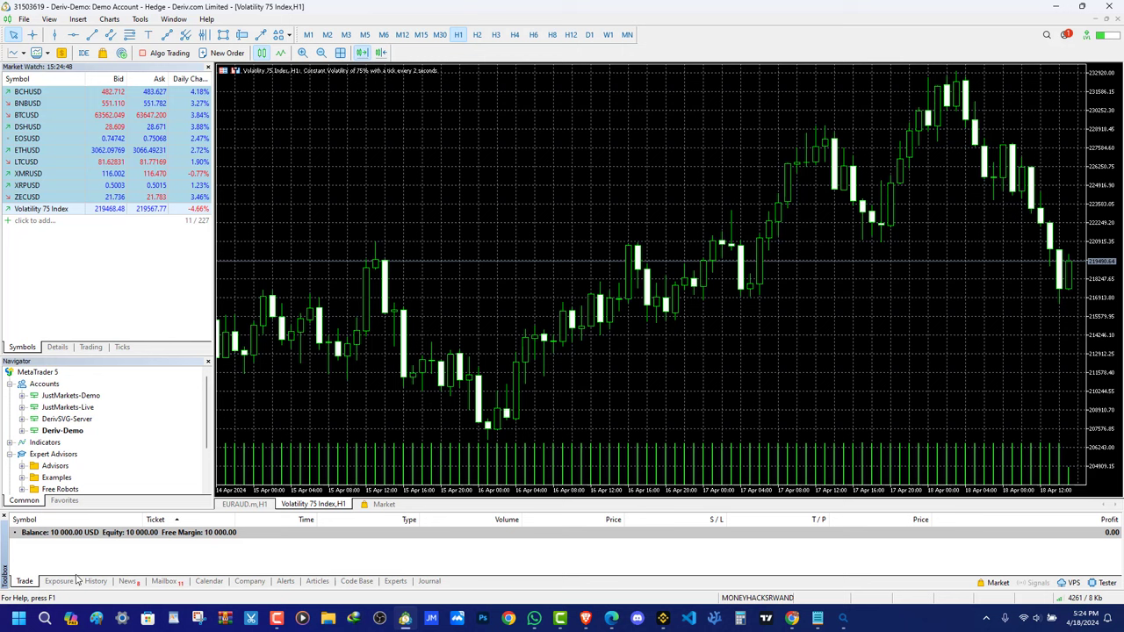
pyautogui.click(159, 535)
pyautogui.click(314, 505)
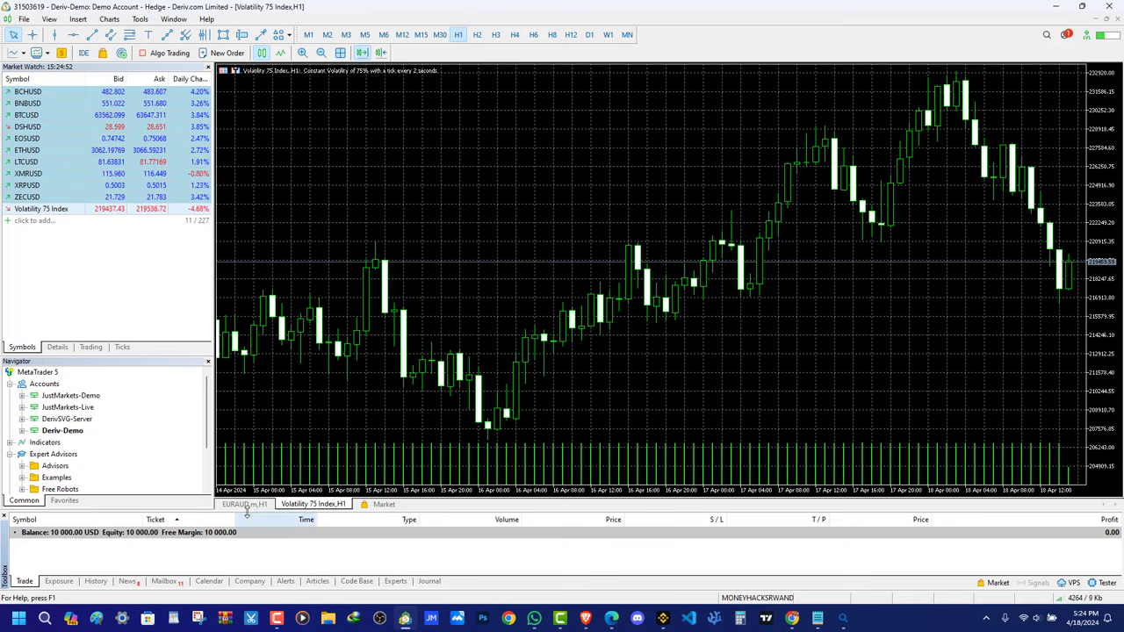
pyautogui.click(198, 536)
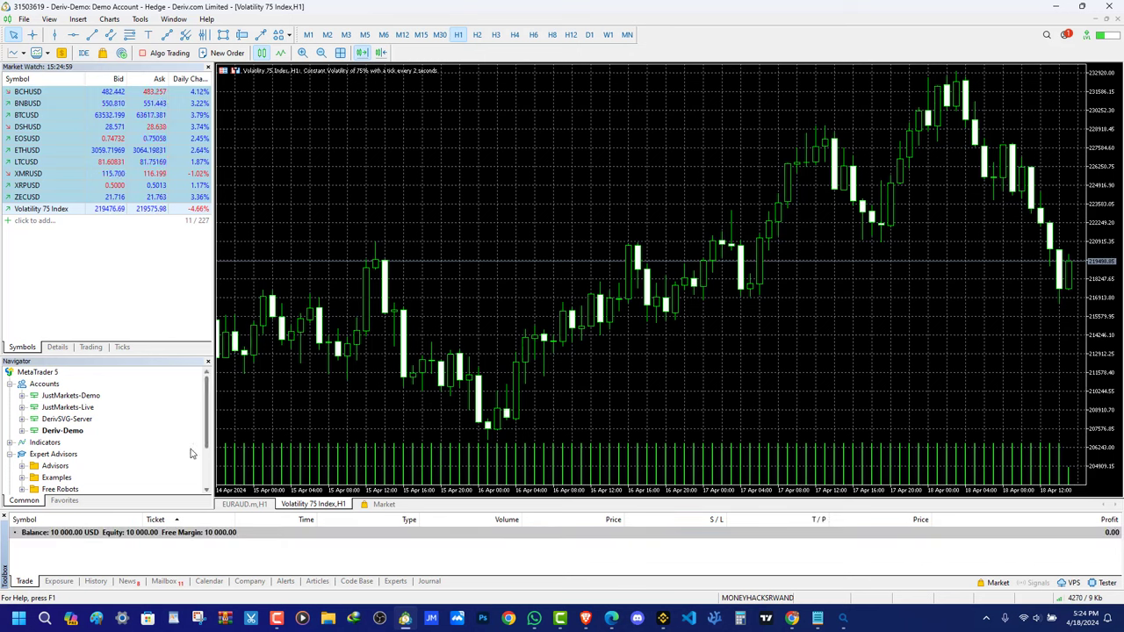
pyautogui.scroll(-2, 88, 425)
pyautogui.scroll(2, 79, 406)
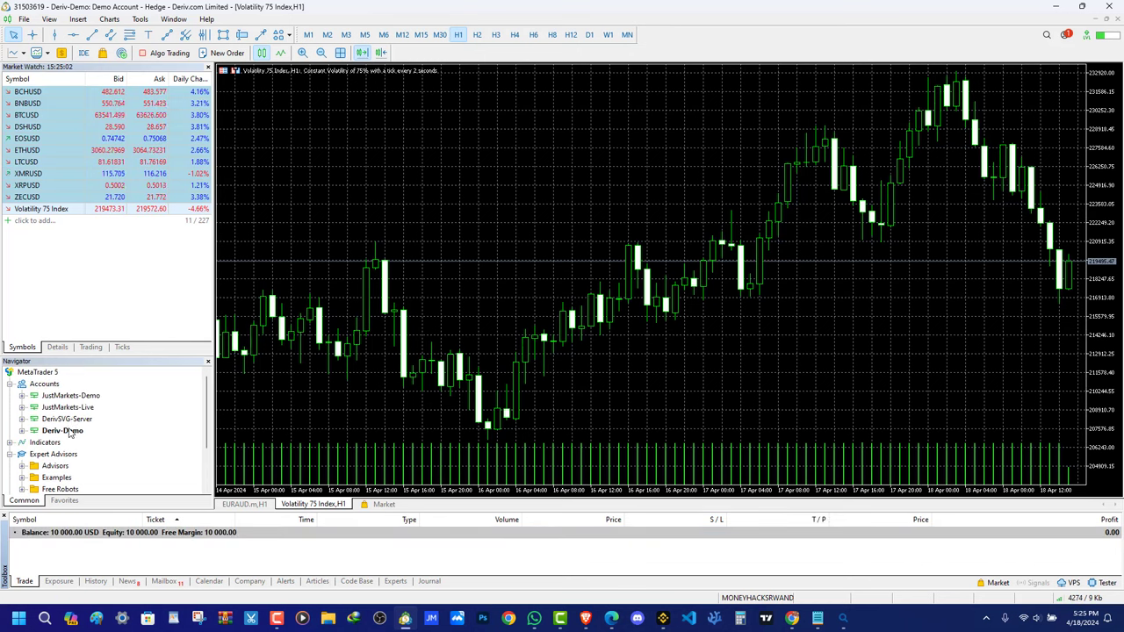
pyautogui.scroll(-2, 69, 431)
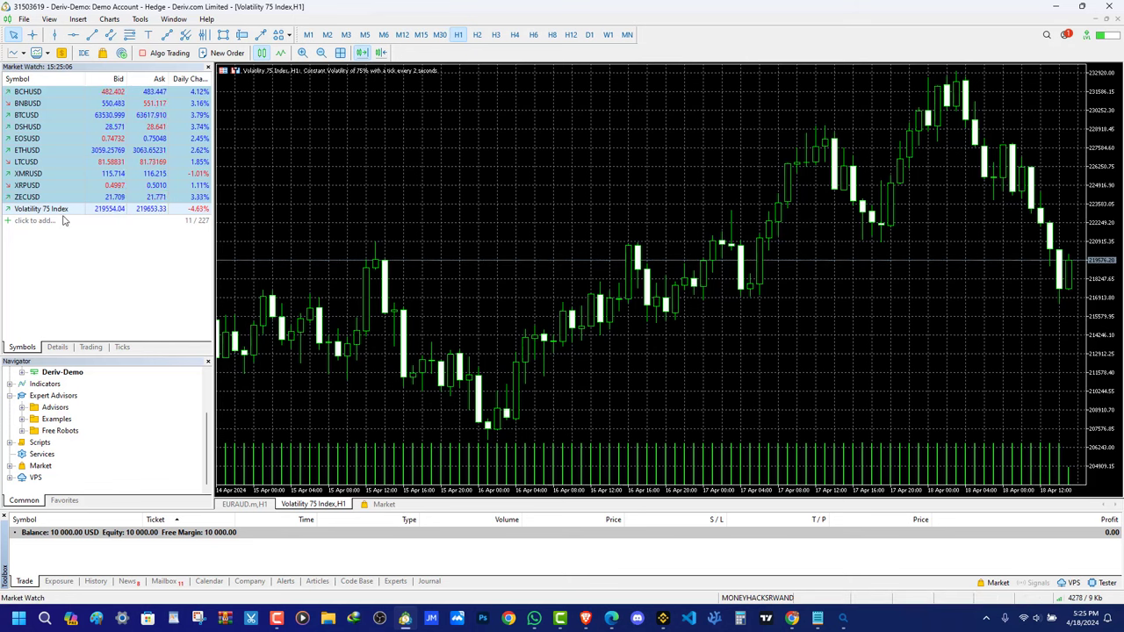
# Hide the cryptocurrency symbols from the Market Watch and add Volatility 10 (1s) Index
pyautogui.rightClick(42, 197)
pyautogui.click(83, 309)
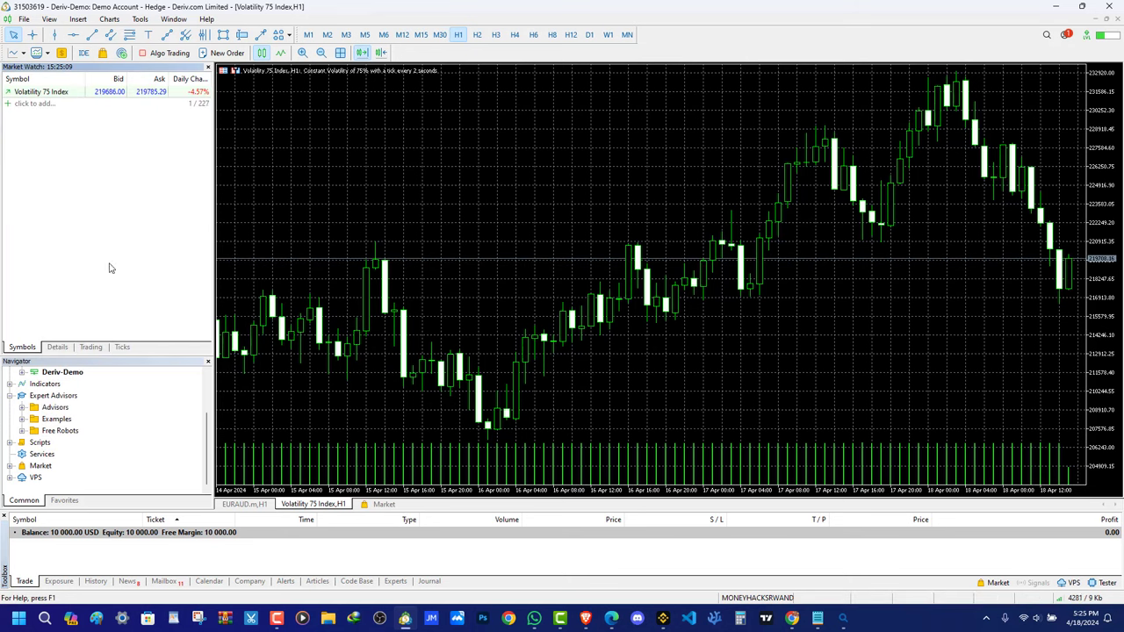
pyautogui.click(35, 104)
pyautogui.write('v')
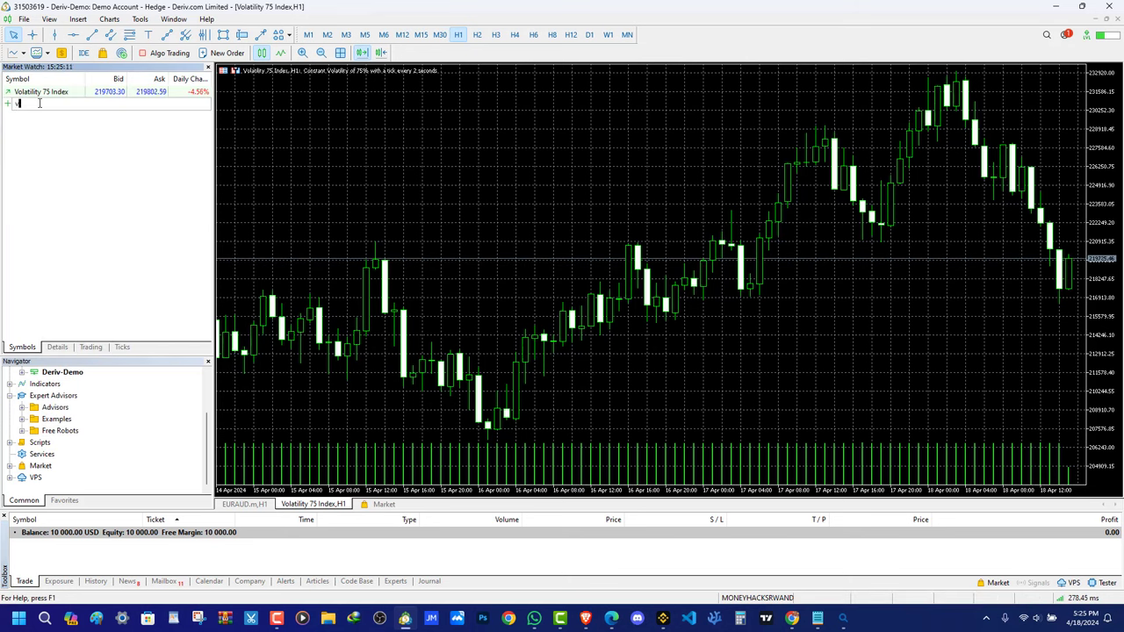
pyautogui.write('olatility 10 (1s) Index')
pyautogui.click(45, 116)
pyautogui.press('Return')
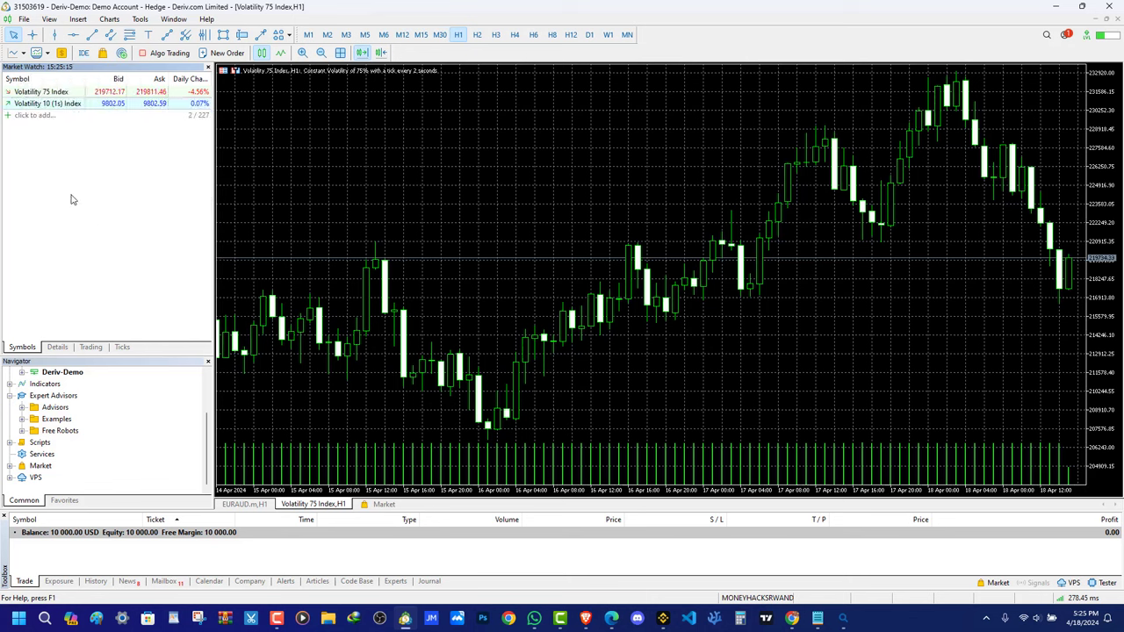
# Try to find another symbol for the Market Watch by searching for "boo"
pyautogui.click(28, 115)
pyautogui.write('bo')
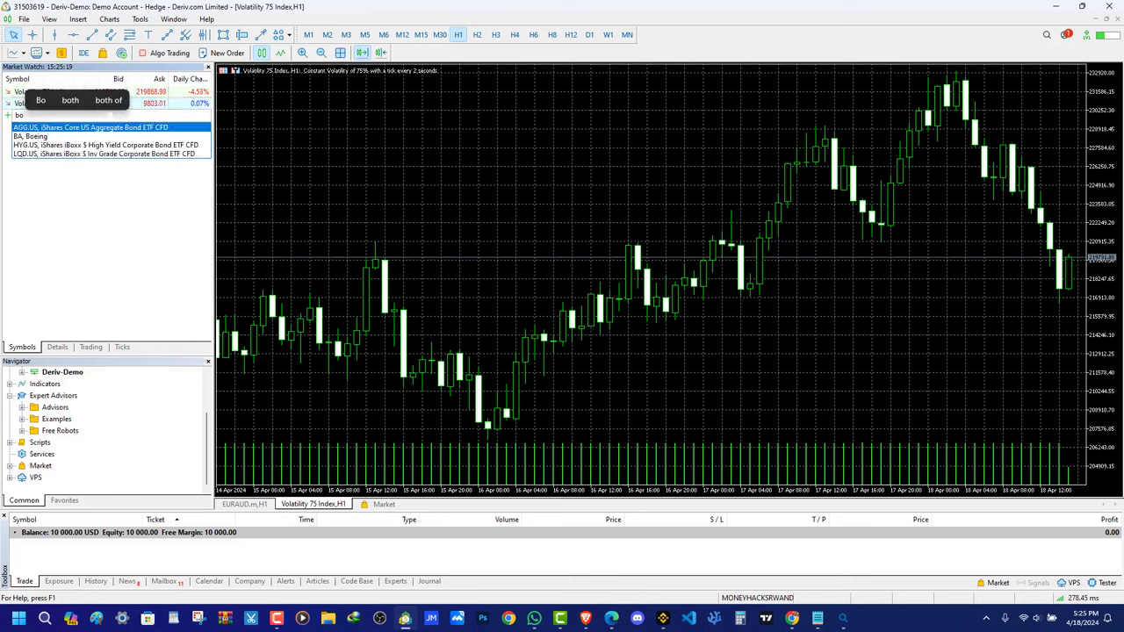
pyautogui.write('o')
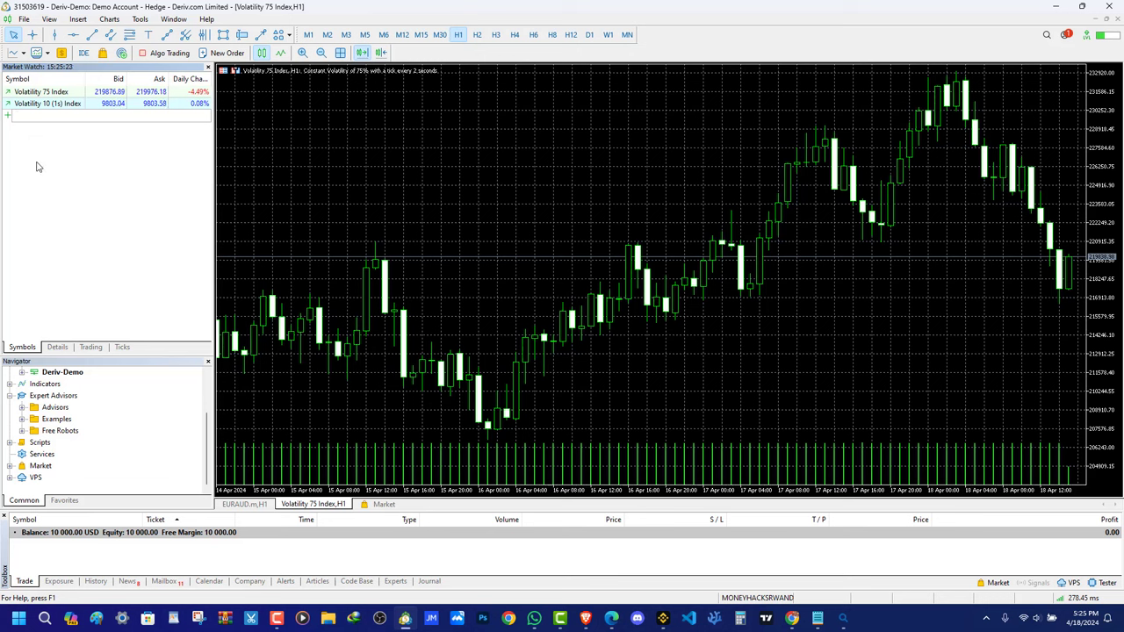
# Find Step Index among the available symbols and add it to the Market Watch
pyautogui.write('s')
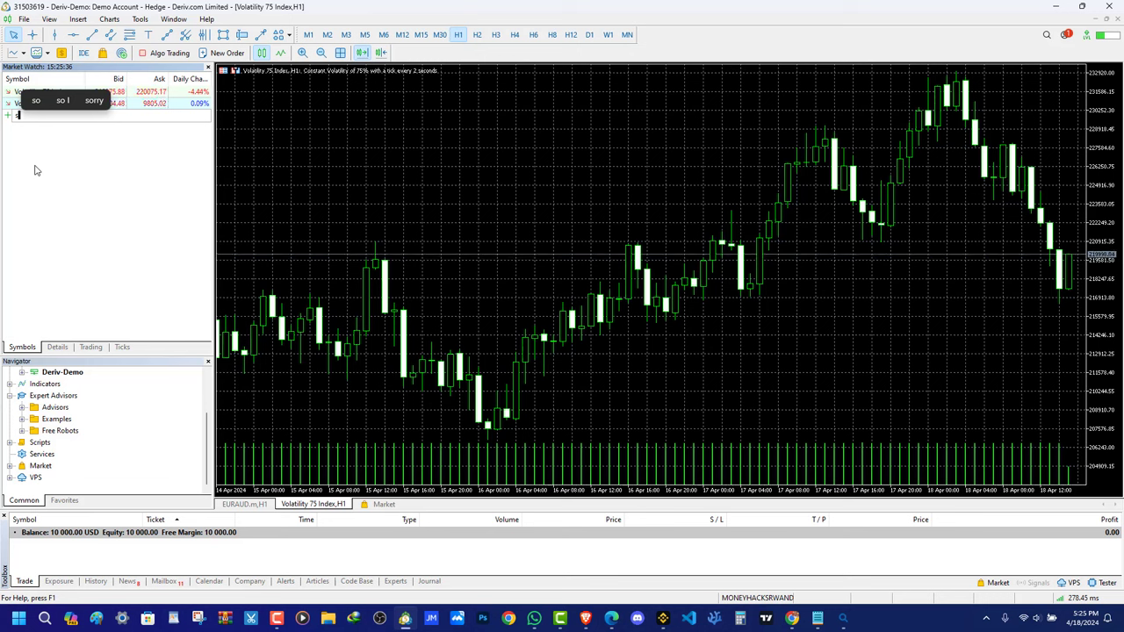
pyautogui.write('tep Index')
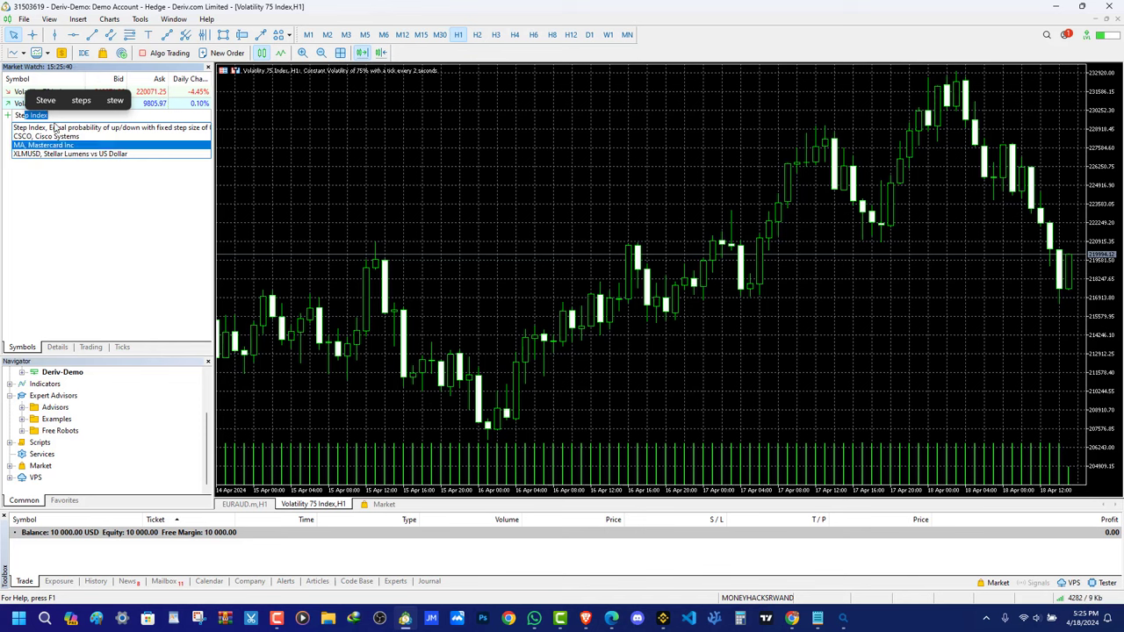
pyautogui.click(67, 129)
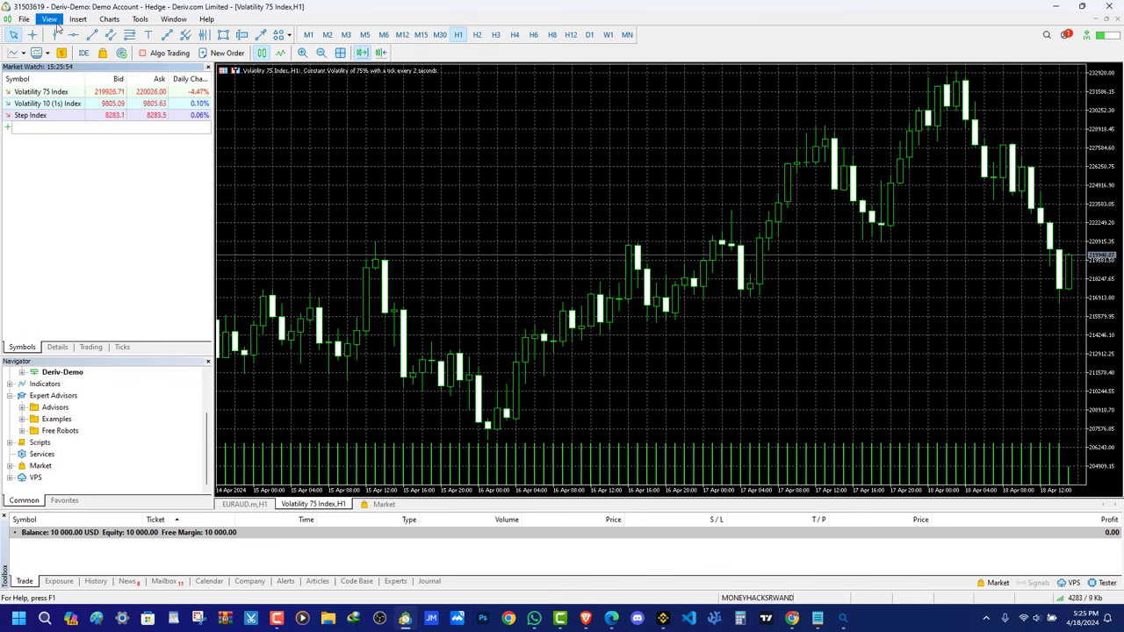
# Find Jump 10 Index by searching for "jum" and add it to the Market Watch
pyautogui.write('jum')
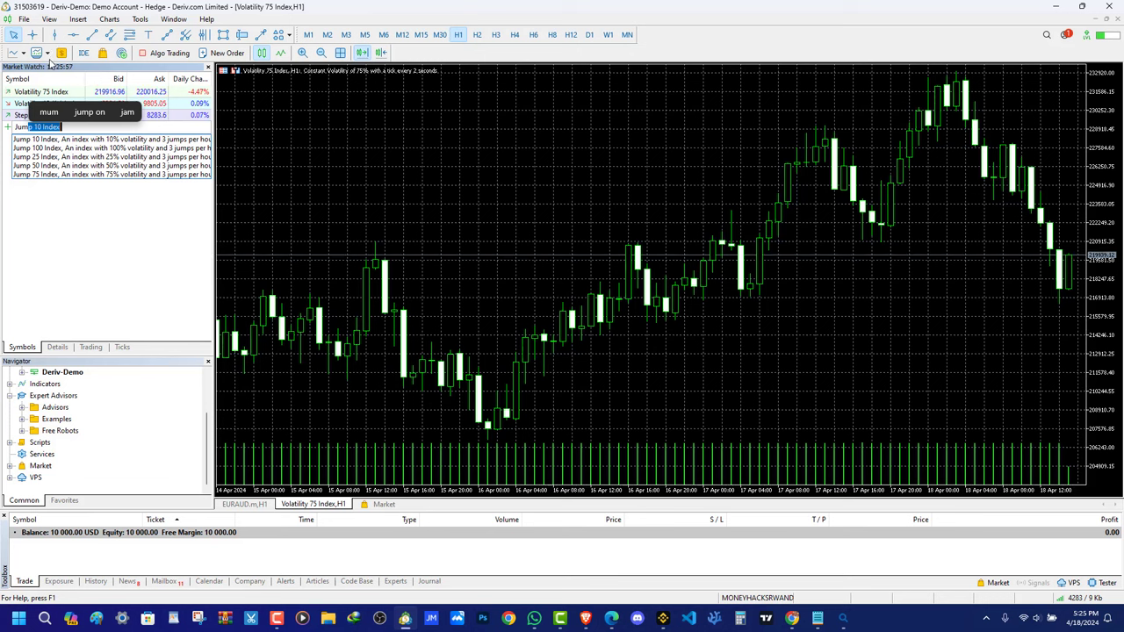
pyautogui.press('Return')
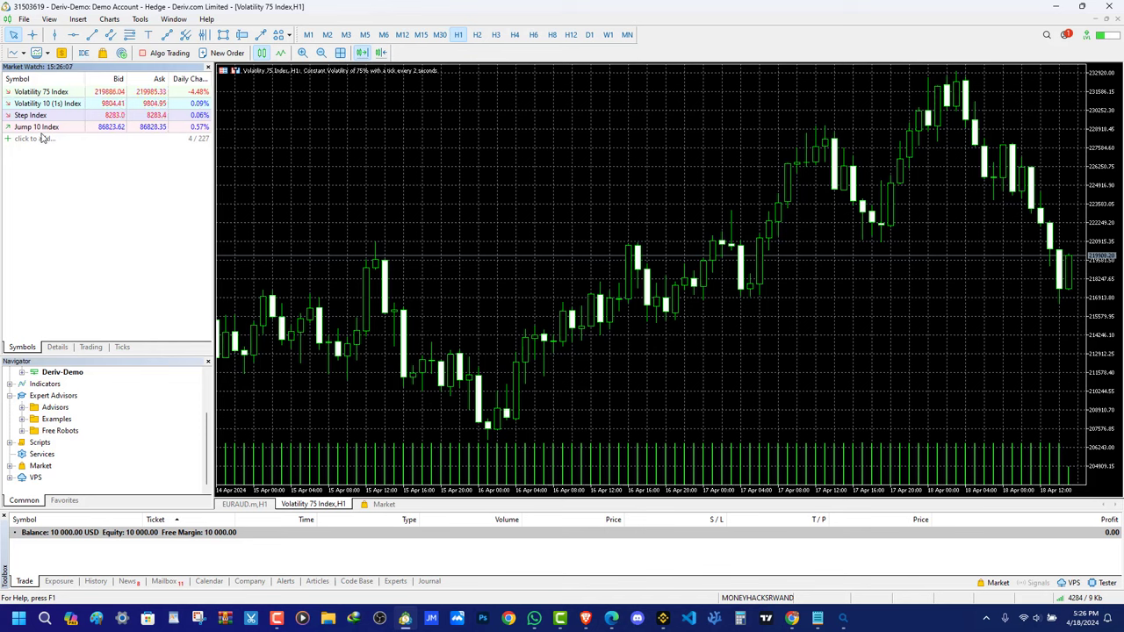
# Try to find further symbols for the Market Watch by searching for "CAs" and "boom"
pyautogui.write('CAs')
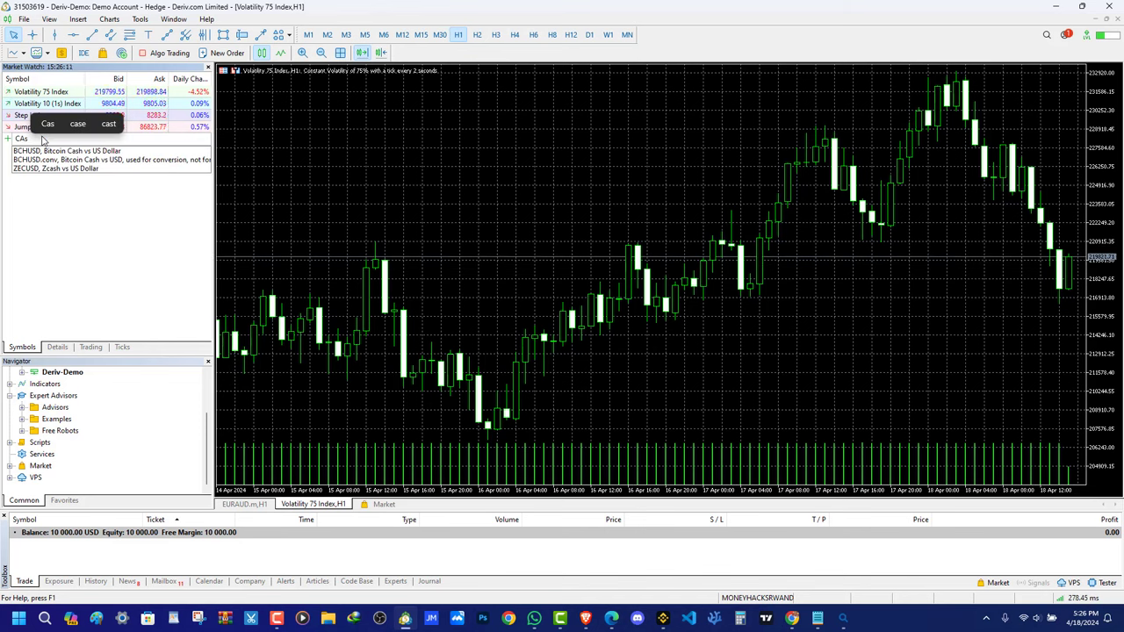
pyautogui.press('BackSpace')
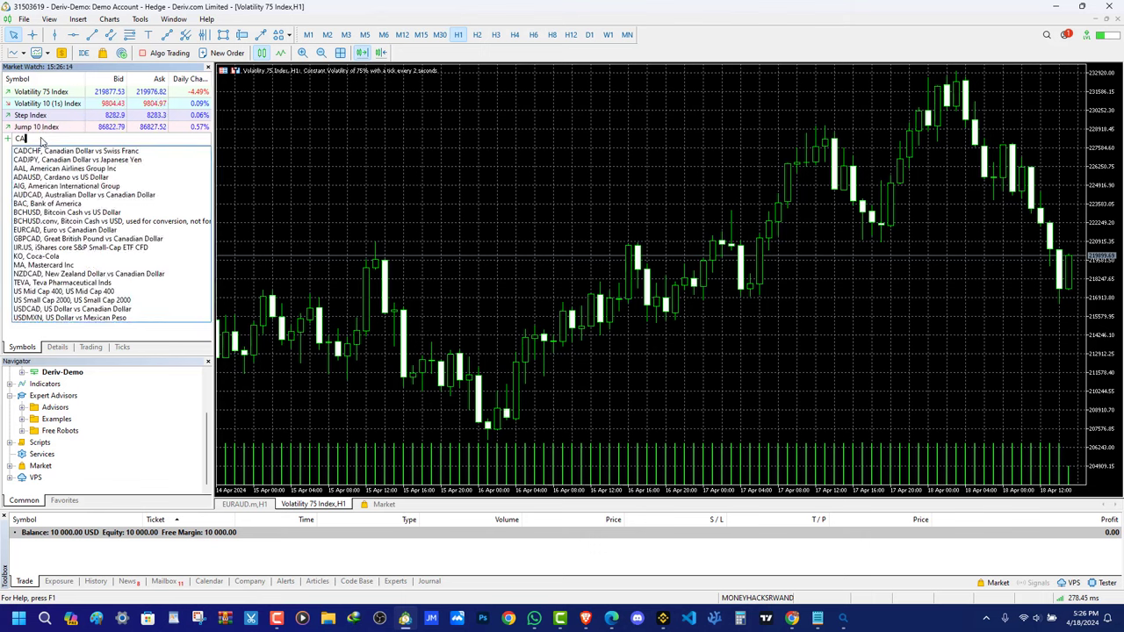
pyautogui.press('BackSpace')
pyautogui.press('BackSpace')
pyautogui.write('CAs')
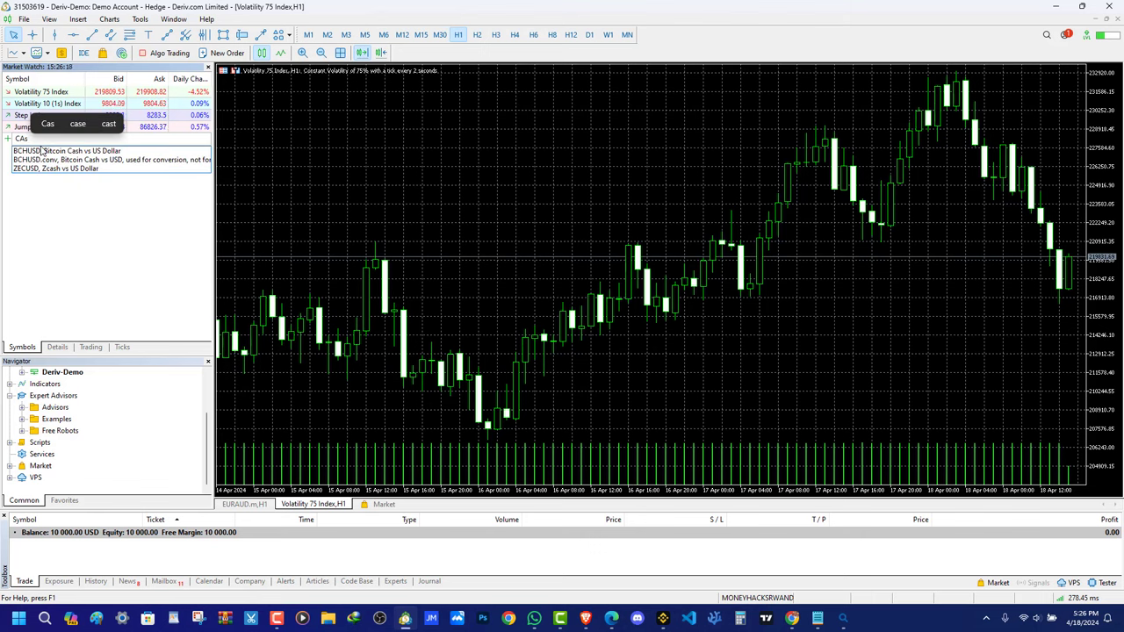
pyautogui.press('BackSpace')
pyautogui.press('BackSpace')
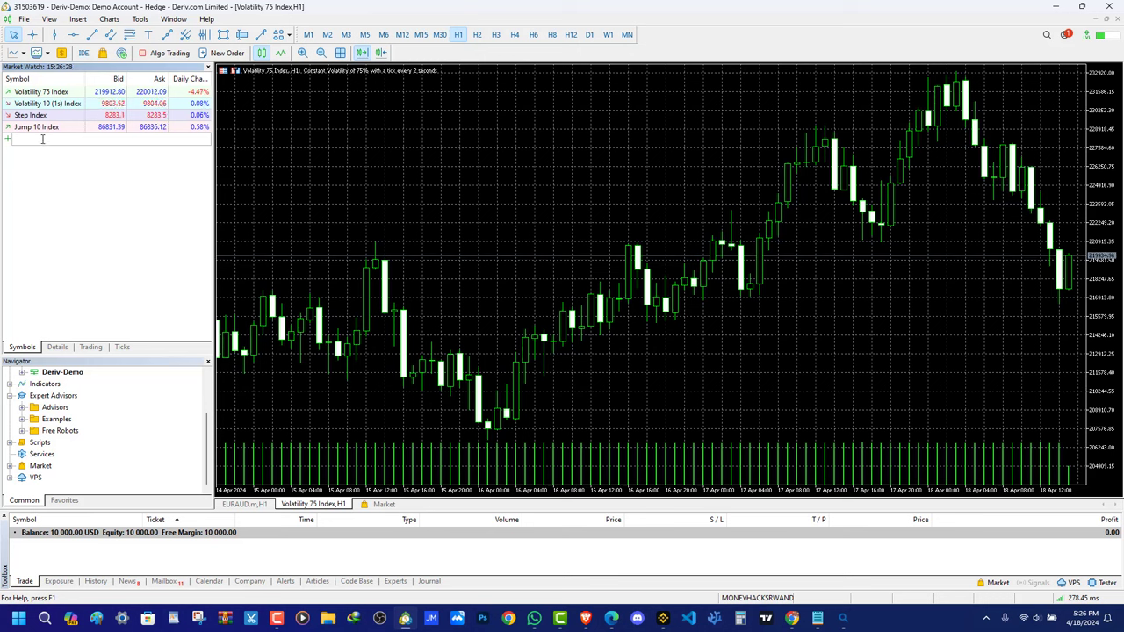
pyautogui.write('boom')
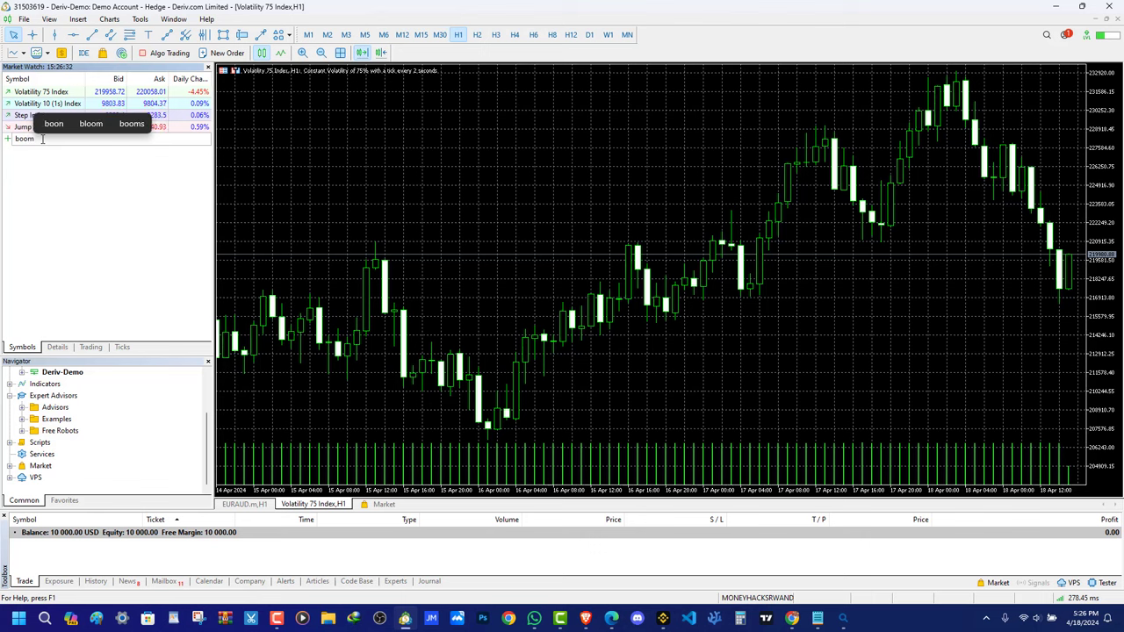
pyautogui.press('BackSpace')
pyautogui.press('Escape')
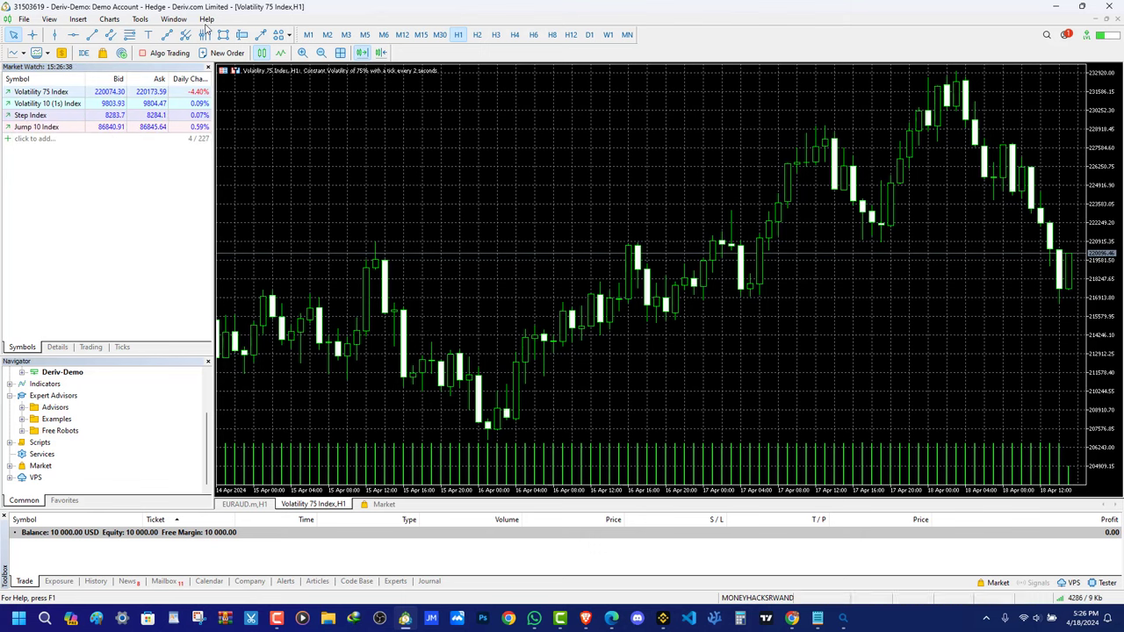
# Look over the Volatility 75 Index chart and the Navigator entries, and enable Algo Trading
pyautogui.rightClick(546, 150)
pyautogui.click(445, 133)
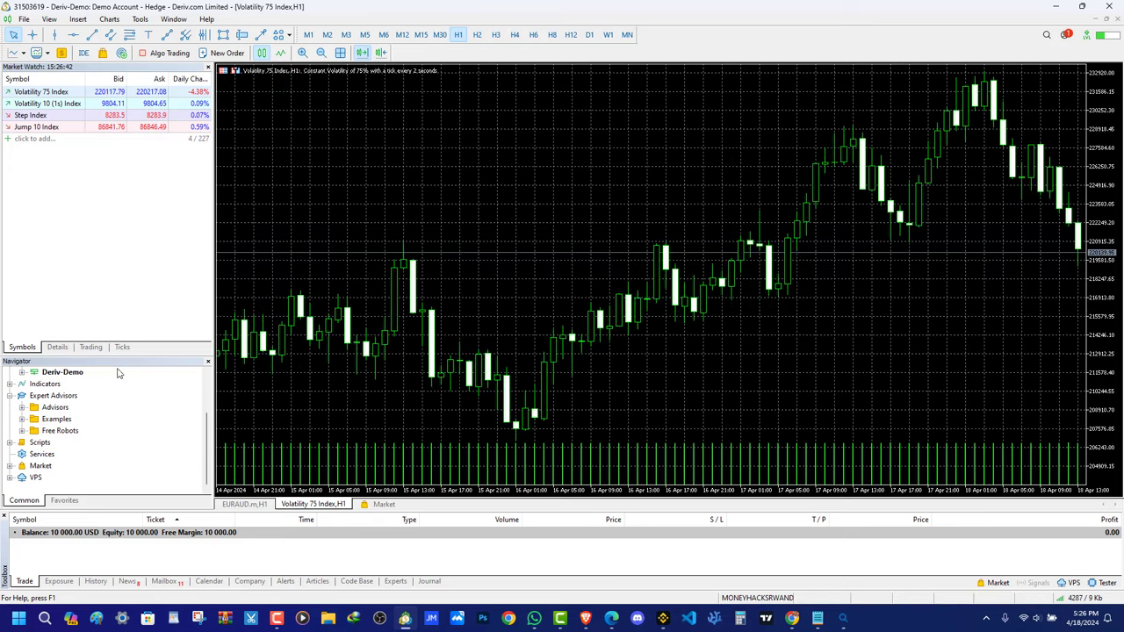
pyautogui.scroll(2, 95, 397)
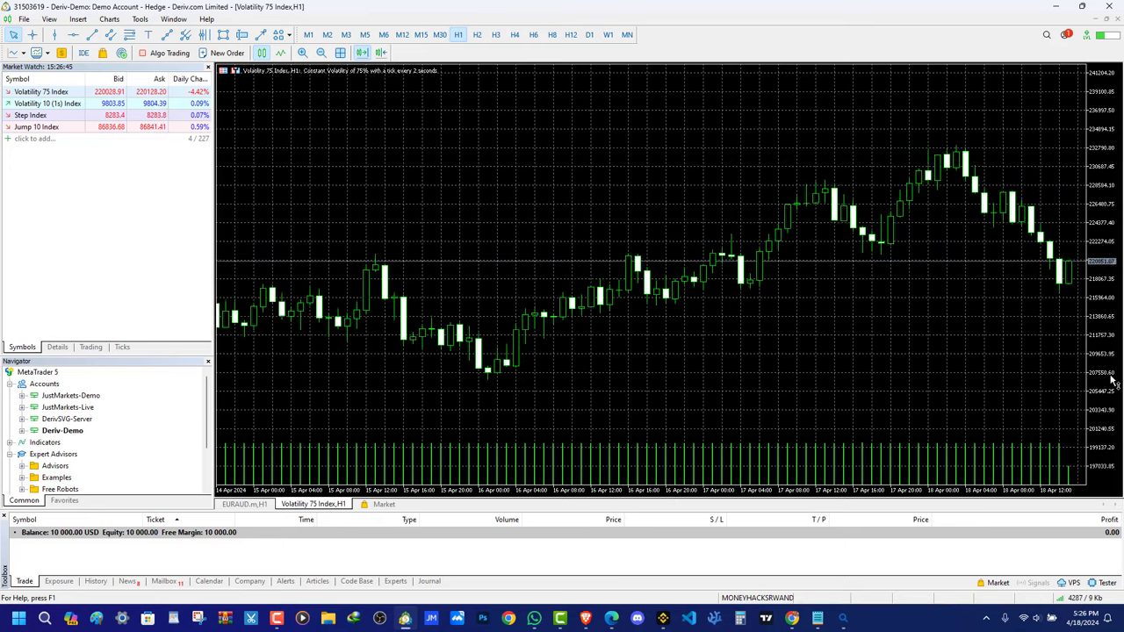
pyautogui.scroll(-3, 335, 305)
pyautogui.scroll(5, 923, 281)
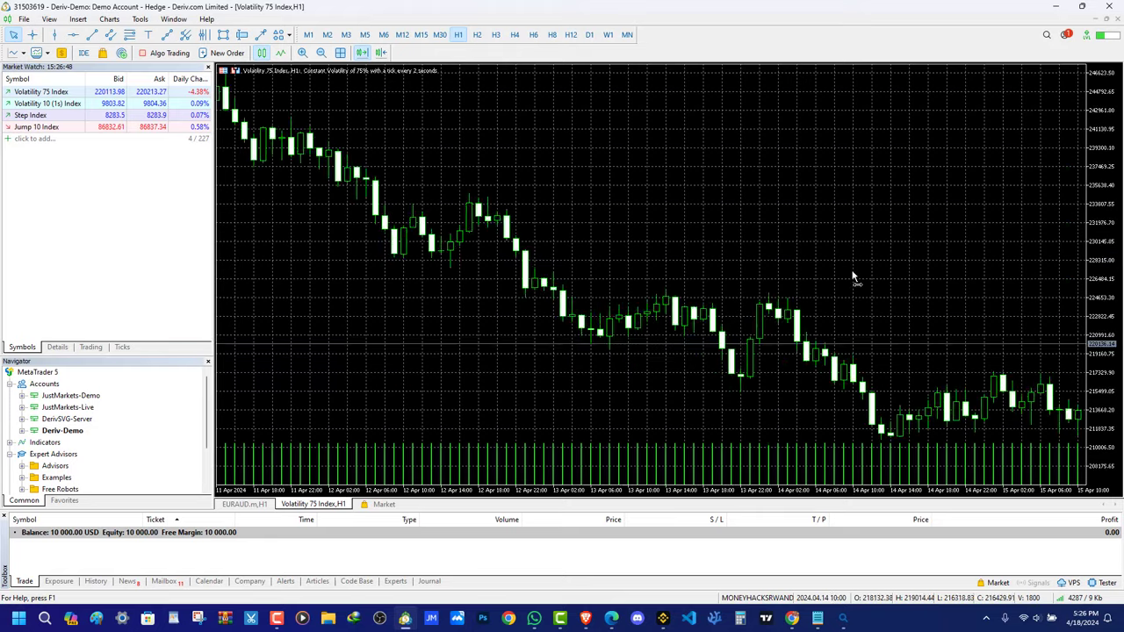
pyautogui.scroll(-2, 101, 408)
pyautogui.scroll(2, 98, 406)
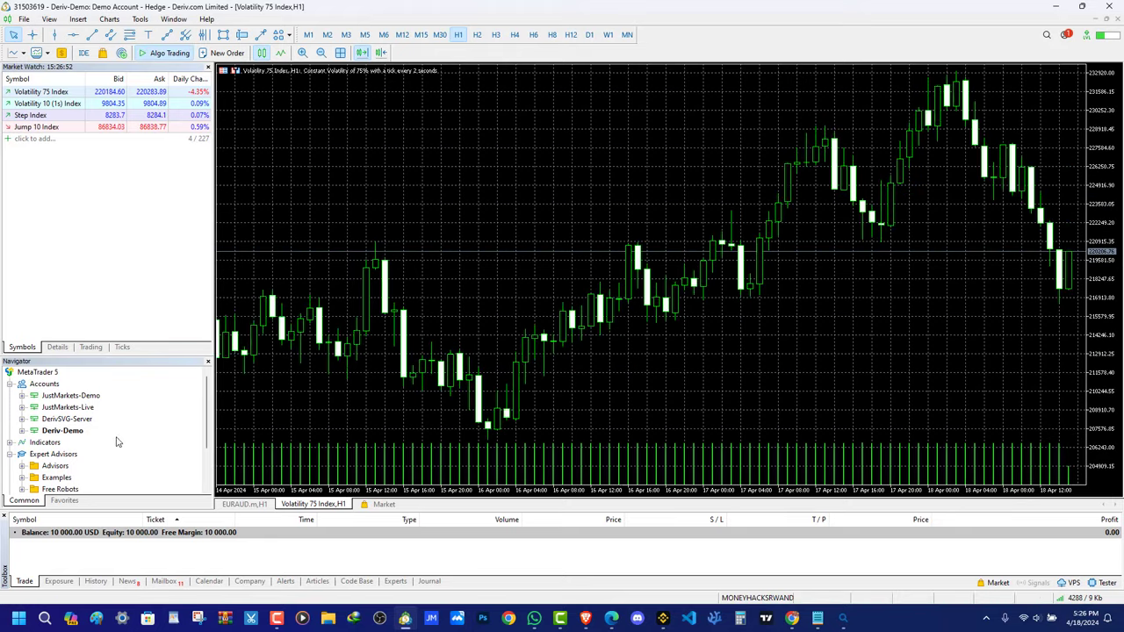
pyautogui.scroll(-2, 83, 406)
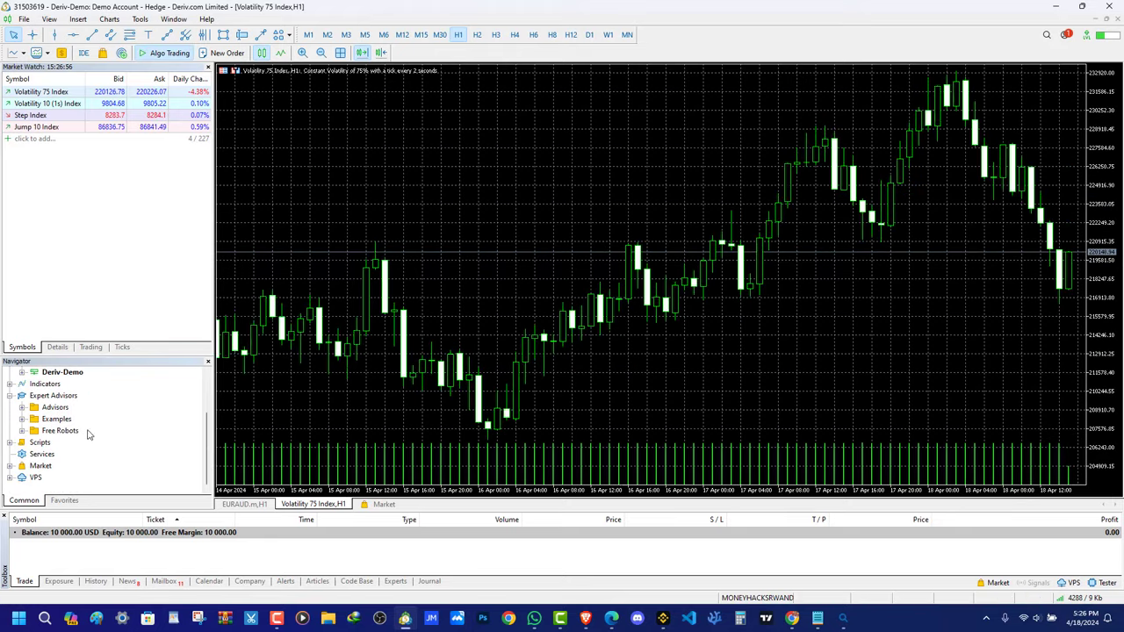
# Switch to Deriv Trader's Hub in the browser and compare the Demo and Real account listings, ending on Real
pyautogui.click(611, 618)
pyautogui.click(716, 83)
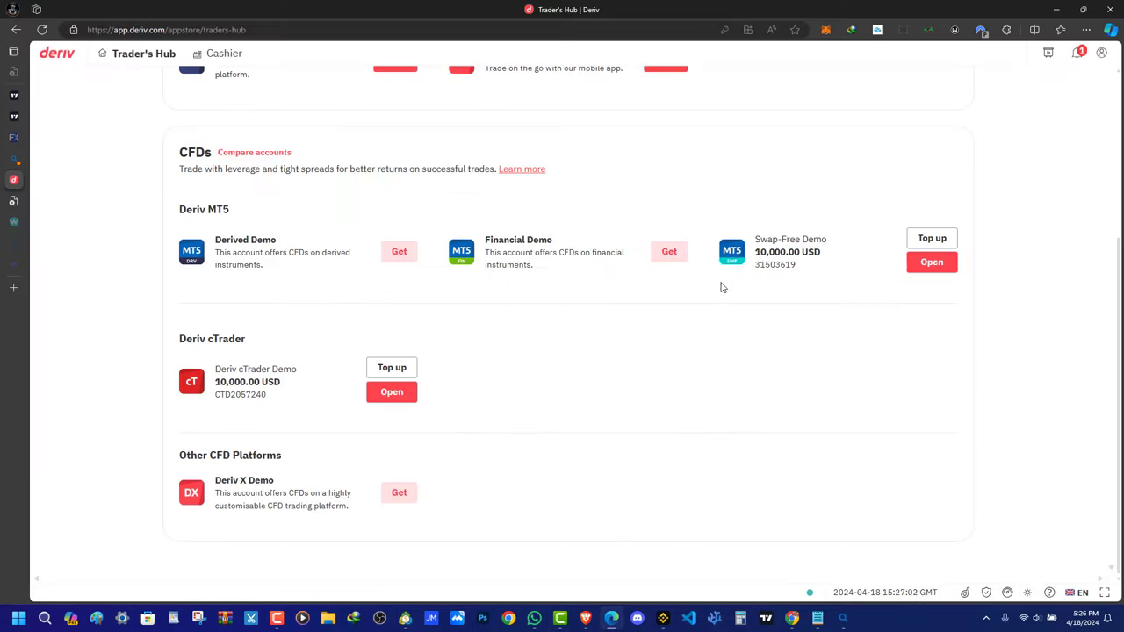
pyautogui.scroll(3, 746, 290)
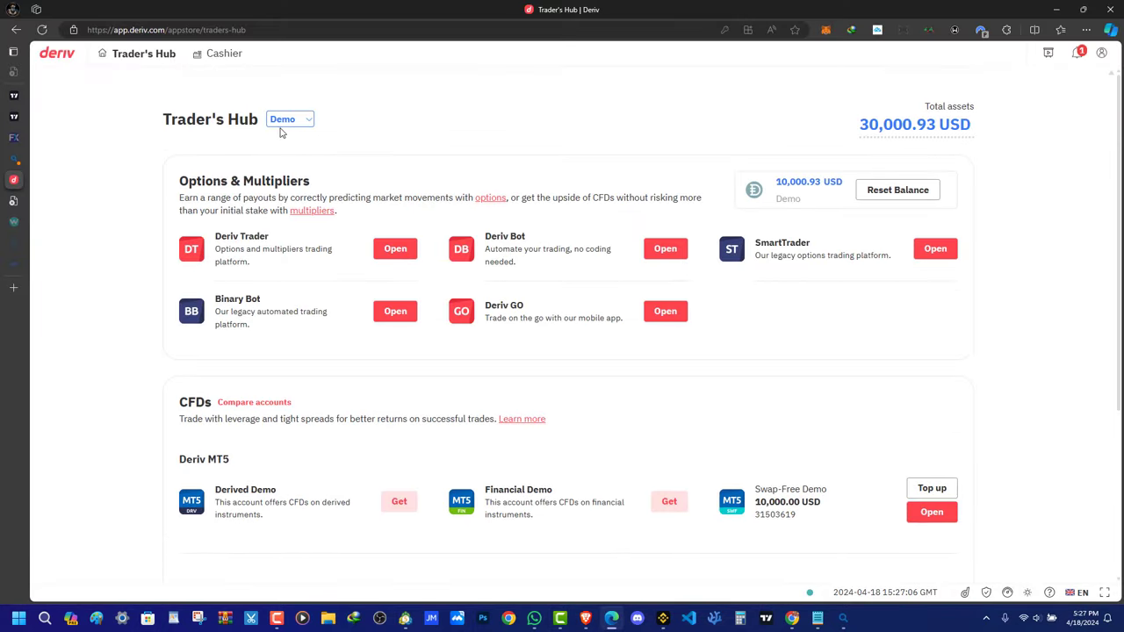
pyautogui.click(282, 121)
pyautogui.click(284, 161)
pyautogui.scroll(-2, 832, 446)
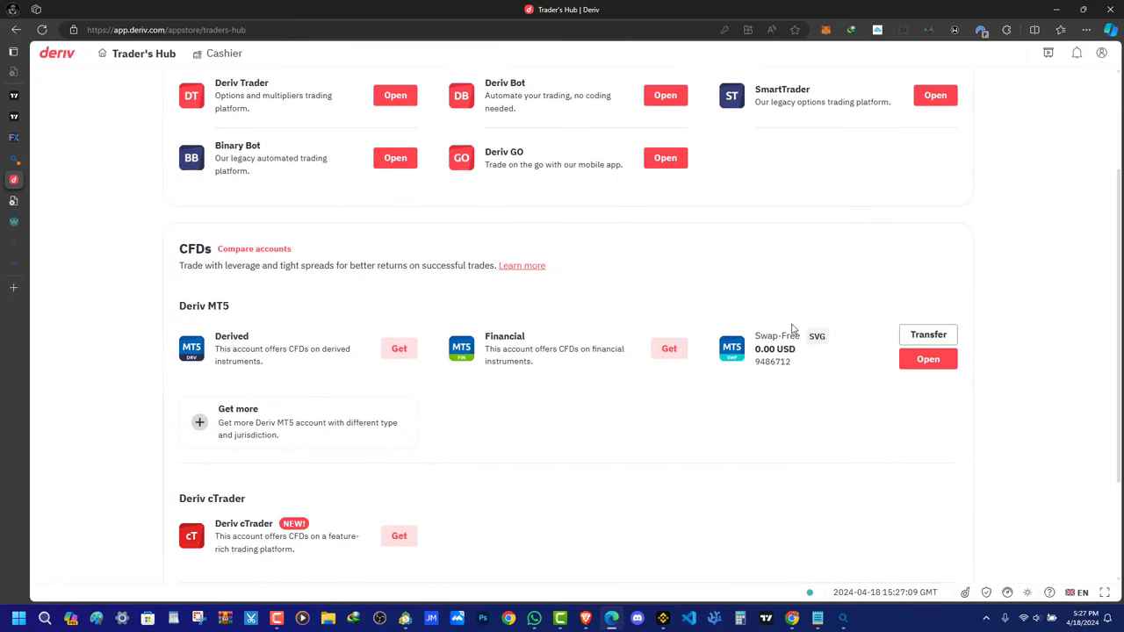
pyautogui.scroll(2, 790, 329)
pyautogui.click(279, 120)
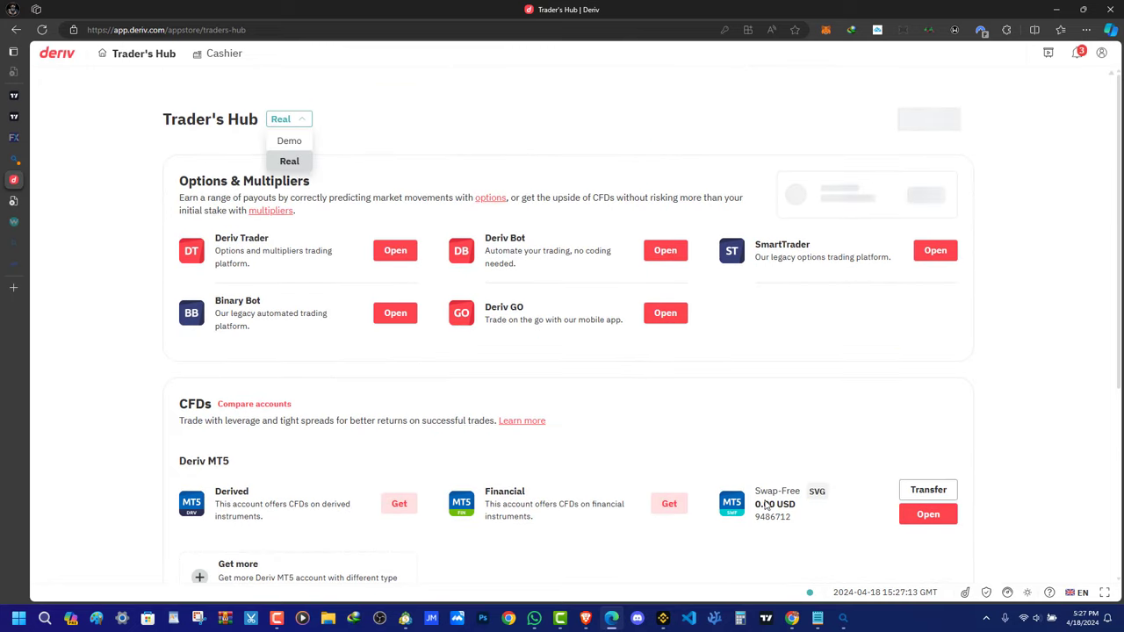
pyautogui.click(289, 140)
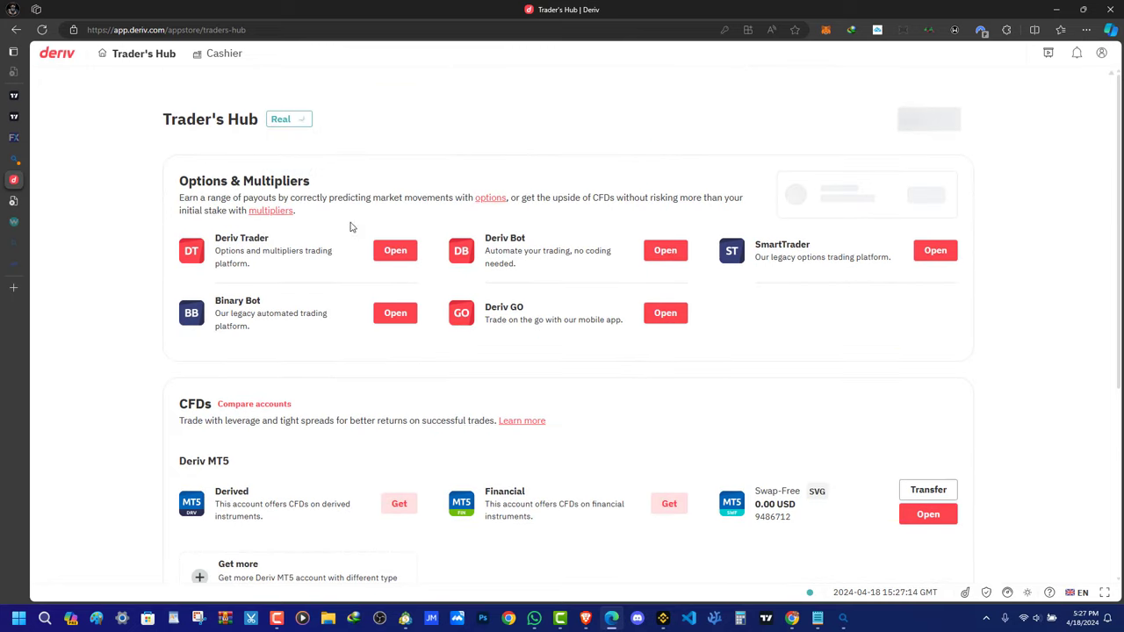
pyautogui.click(281, 121)
pyautogui.click(289, 159)
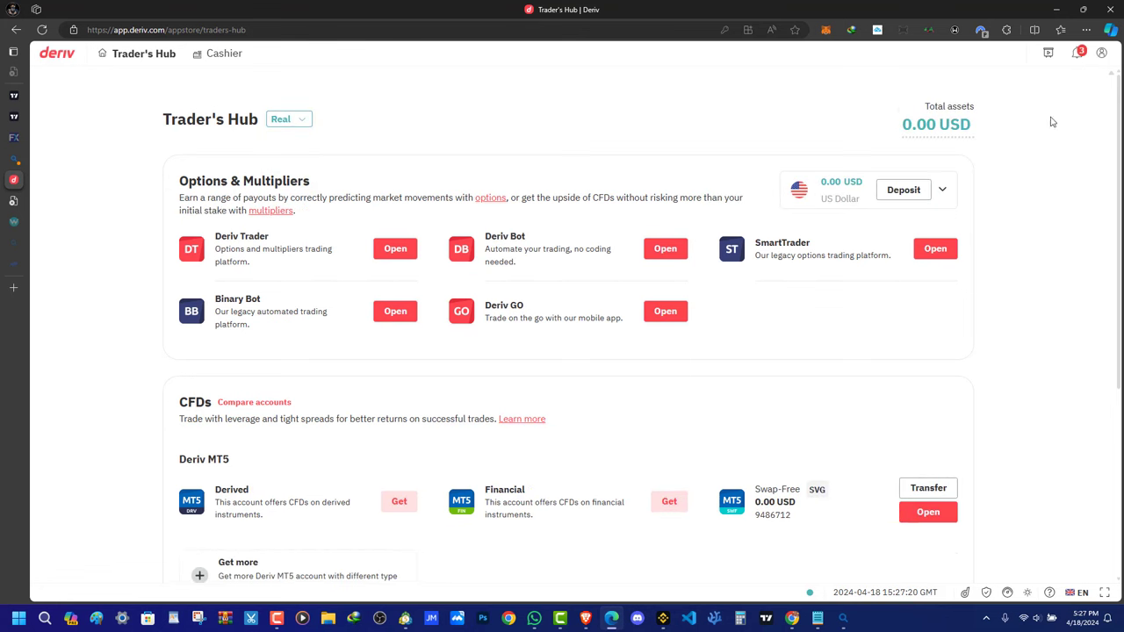
# Read the proof of identity and proof of address notifications for the Real account, then close them
pyautogui.click(1078, 53)
pyautogui.moveTo(973, 231); pyautogui.dragTo(1006, 286)
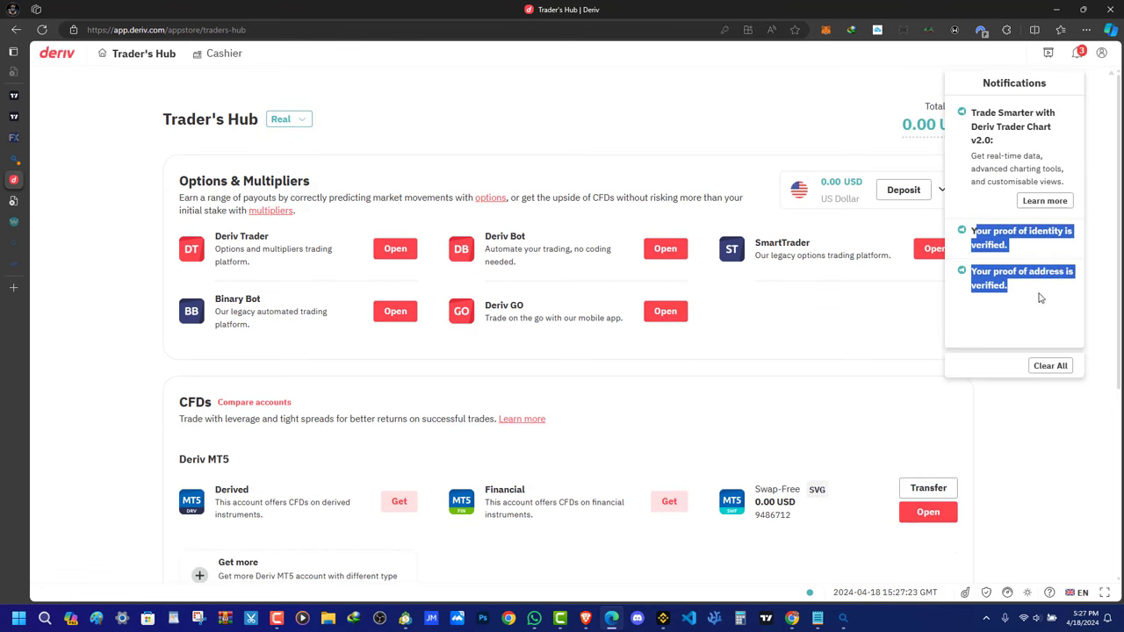
pyautogui.click(994, 274)
pyautogui.moveTo(972, 232); pyautogui.dragTo(1007, 286)
pyautogui.click(994, 275)
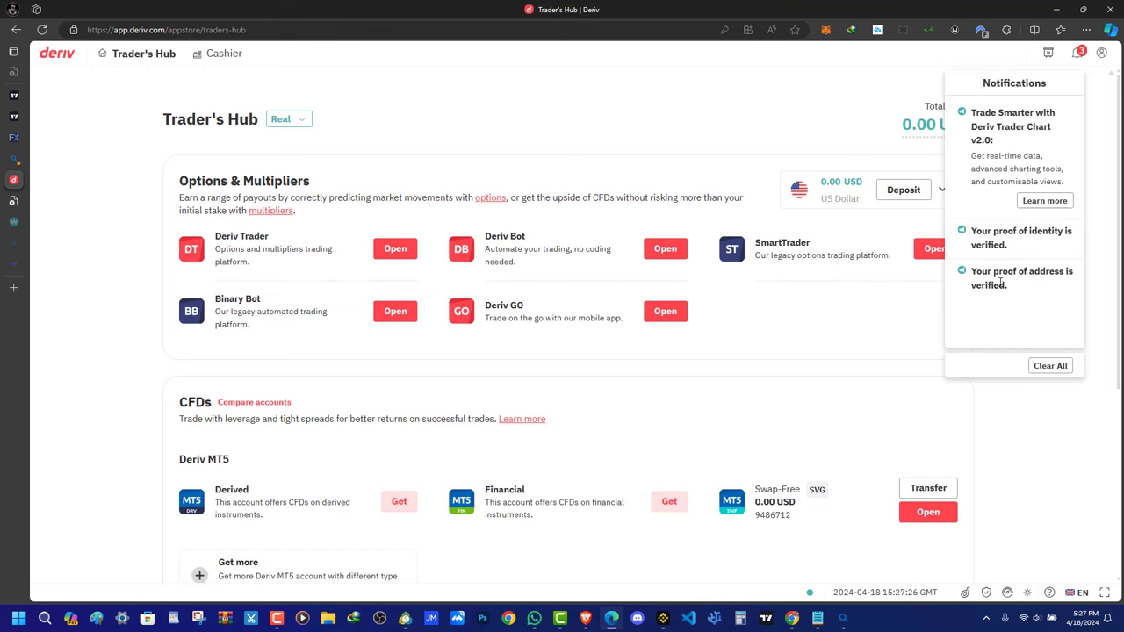
pyautogui.click(296, 123)
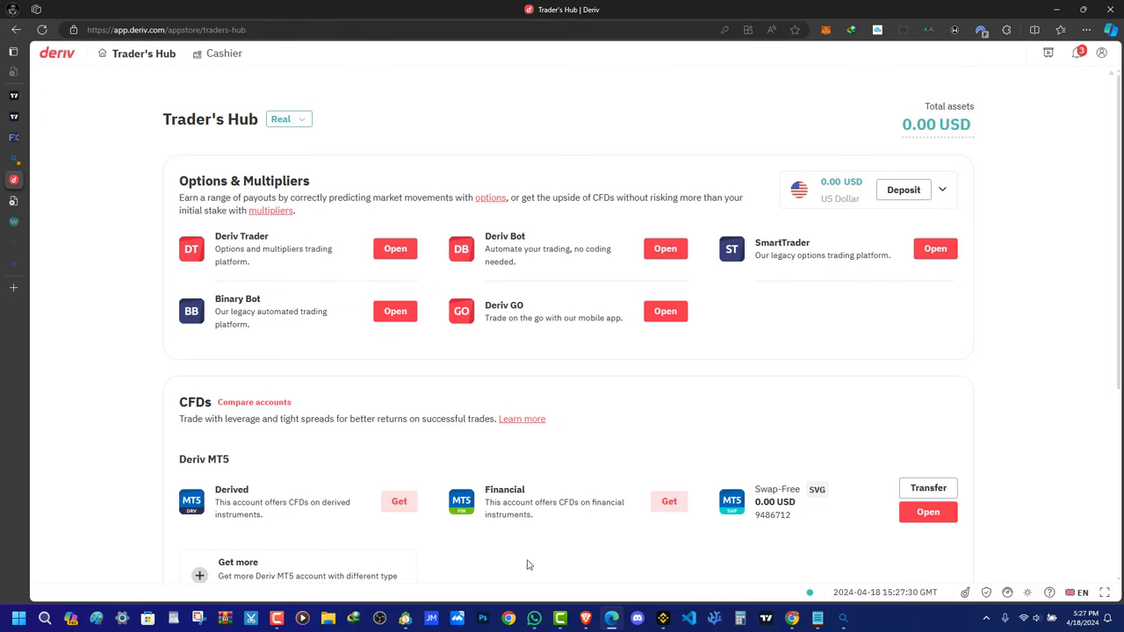
# Switch back to MetaTrader 5 and examine the Volatility 75 Index chart and its available chart options
pyautogui.click(409, 619)
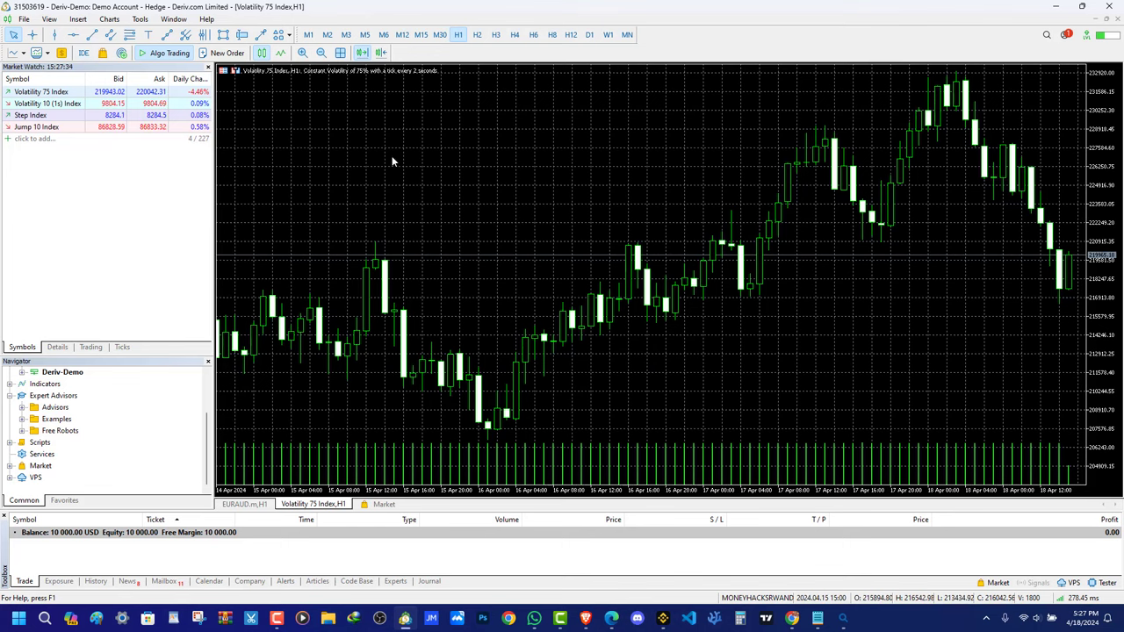
pyautogui.scroll(5, 382, 236)
pyautogui.scroll(-5, 382, 236)
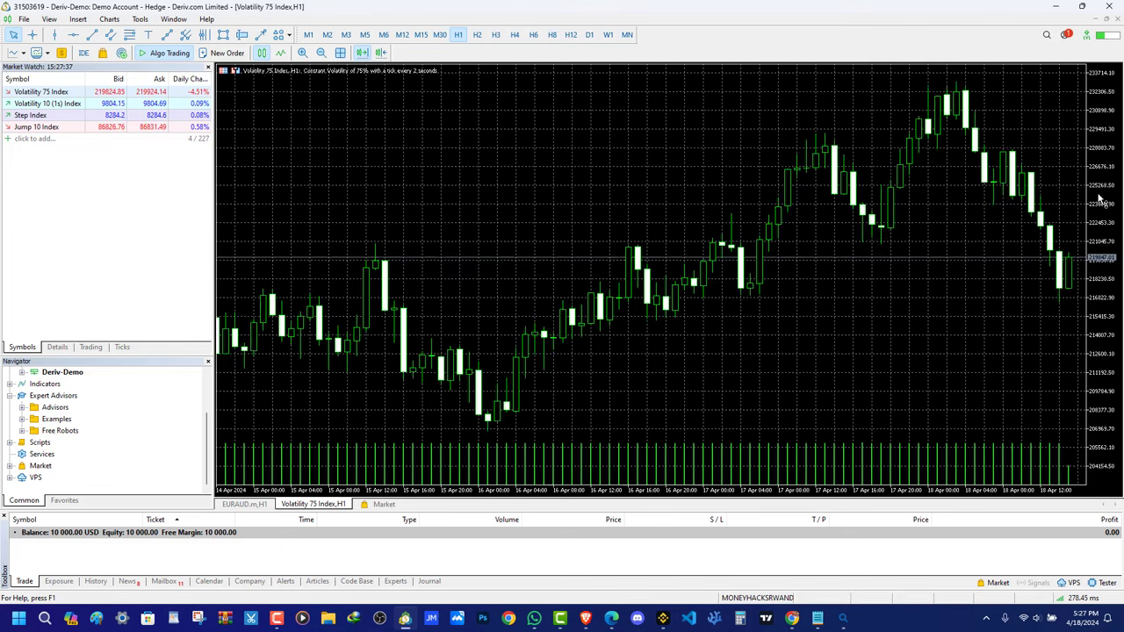
pyautogui.rightClick(542, 152)
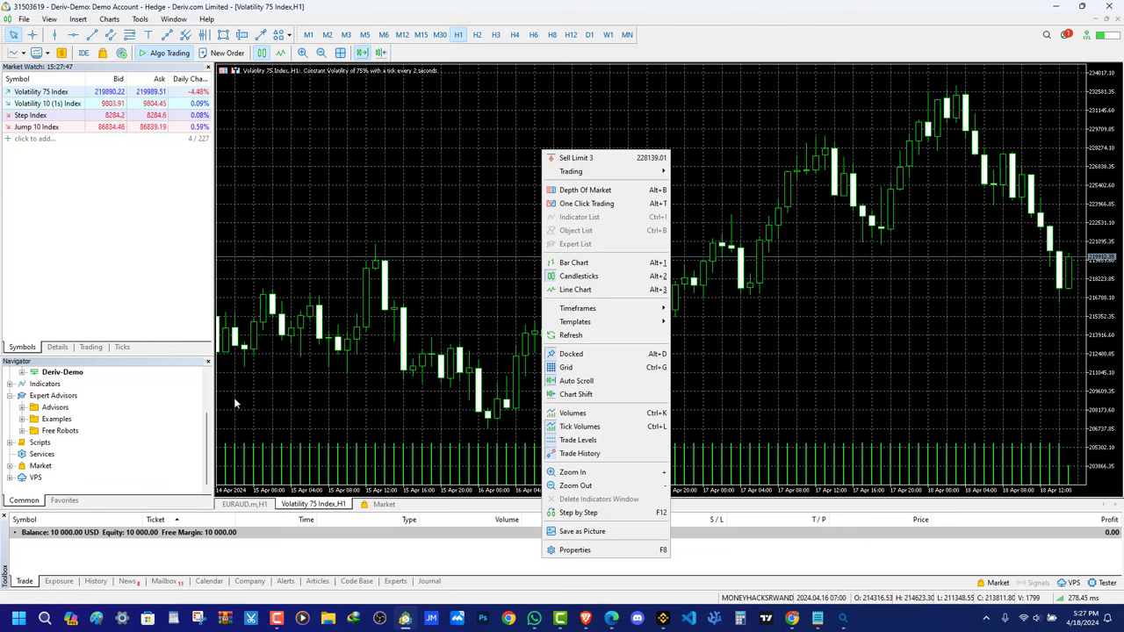
pyautogui.click(205, 243)
# Narrow the Market Watch and Navigator, shrink the Toolbox slightly, and make the Navigator taller to fit all its entries
pyautogui.moveTo(214, 226); pyautogui.dragTo(159, 215)
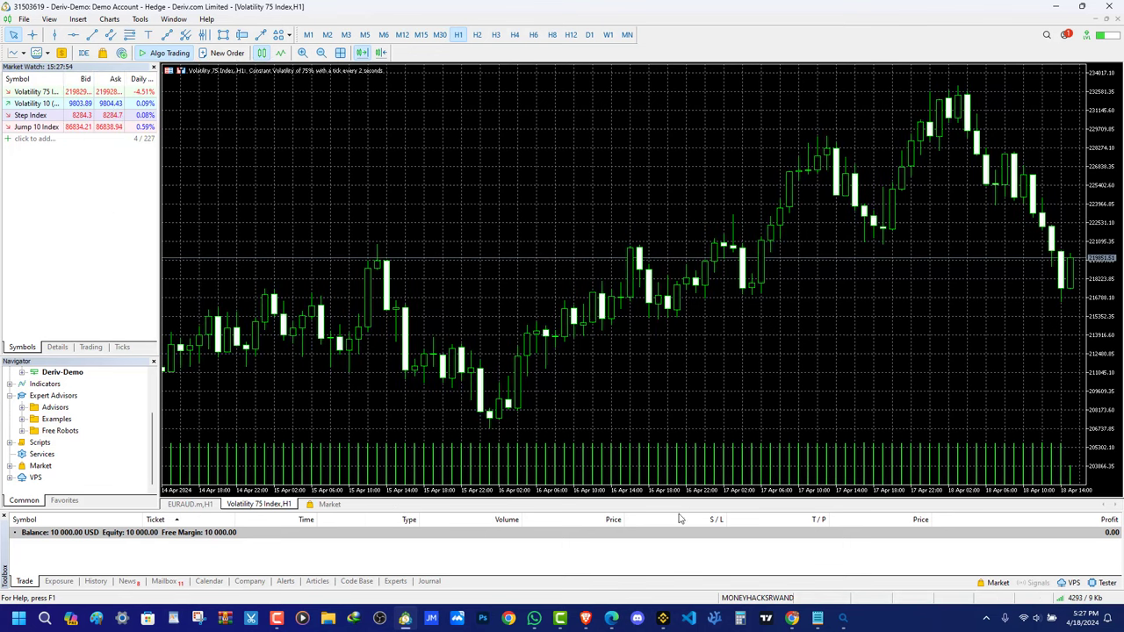
pyautogui.moveTo(678, 518)
pyautogui.mouseDown()
pyautogui.moveTo(675, 558)
pyautogui.moveTo(665, 524)
pyautogui.mouseUp()
pyautogui.moveTo(568, 393); pyautogui.dragTo(753, 339)
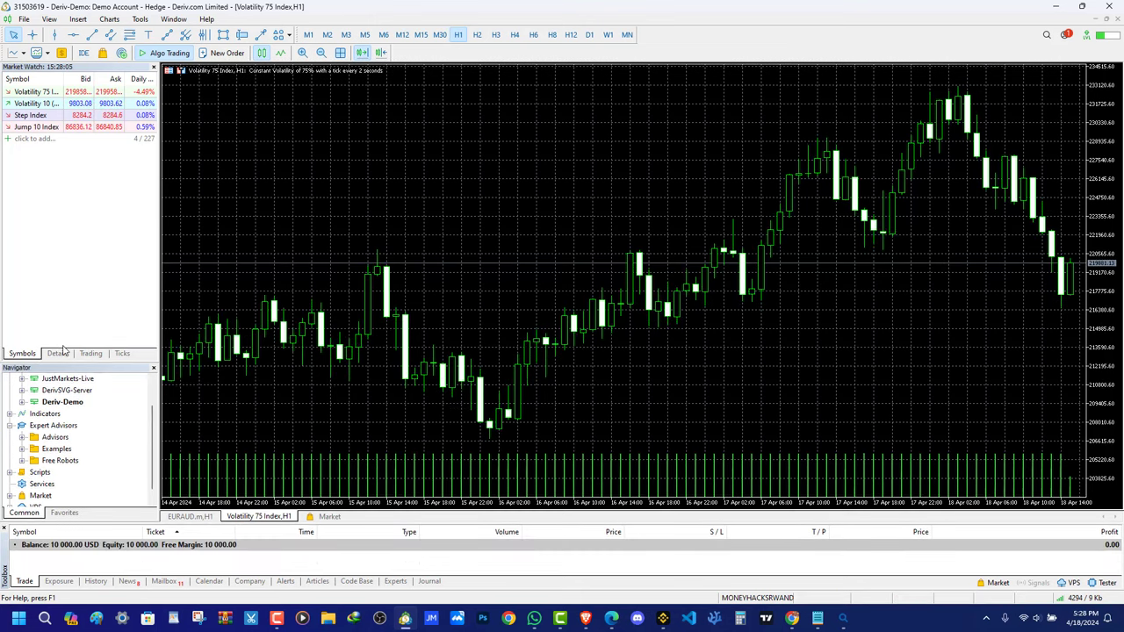
pyautogui.moveTo(58, 362); pyautogui.dragTo(67, 266)
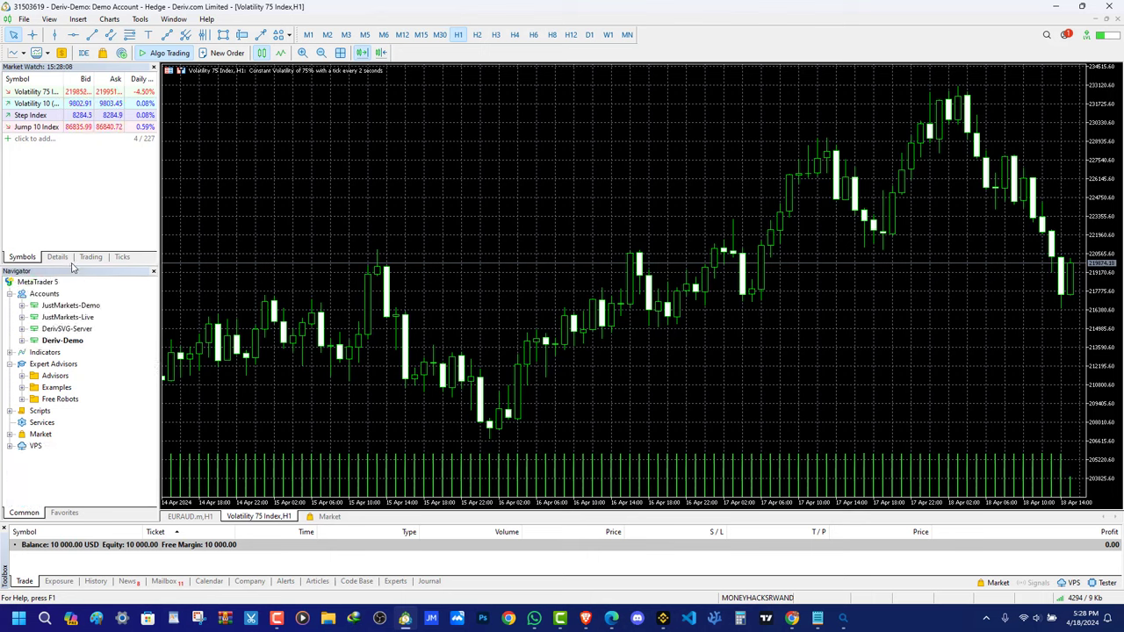
# View the community messages, then browse the most rated trading products and their prices in the Market
pyautogui.click(1065, 35)
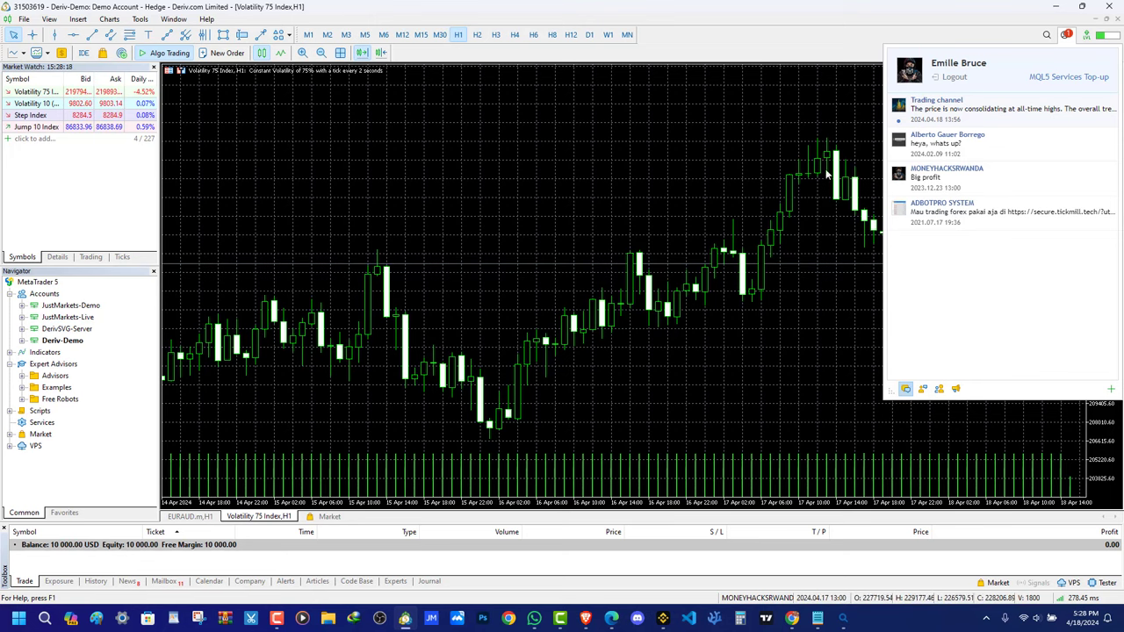
pyautogui.click(329, 517)
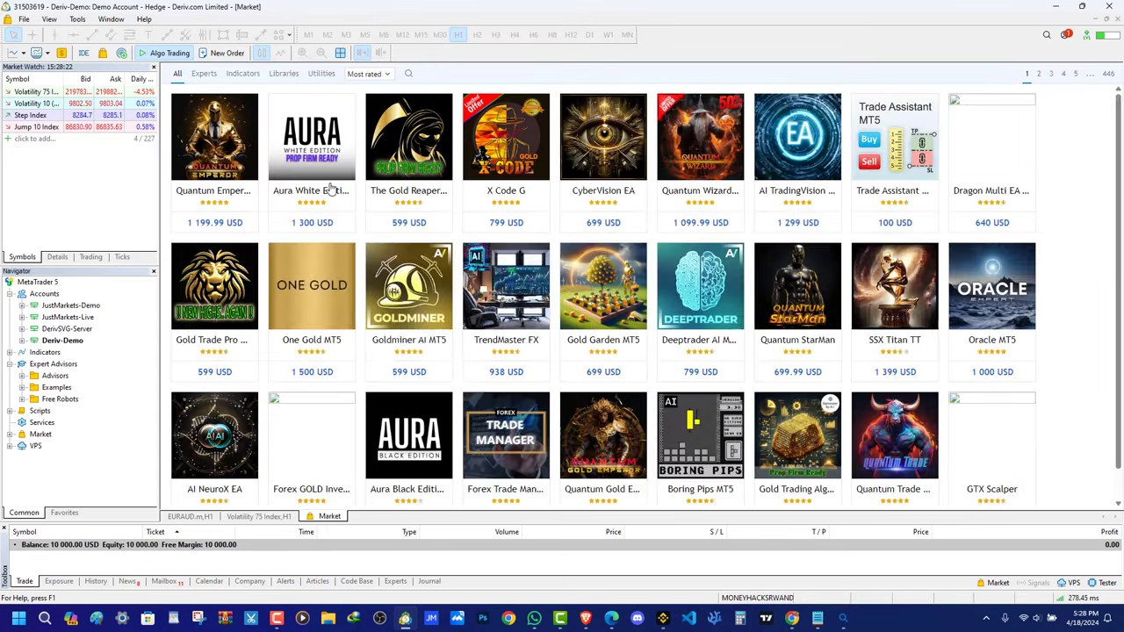
pyautogui.scroll(-1, 570, 323)
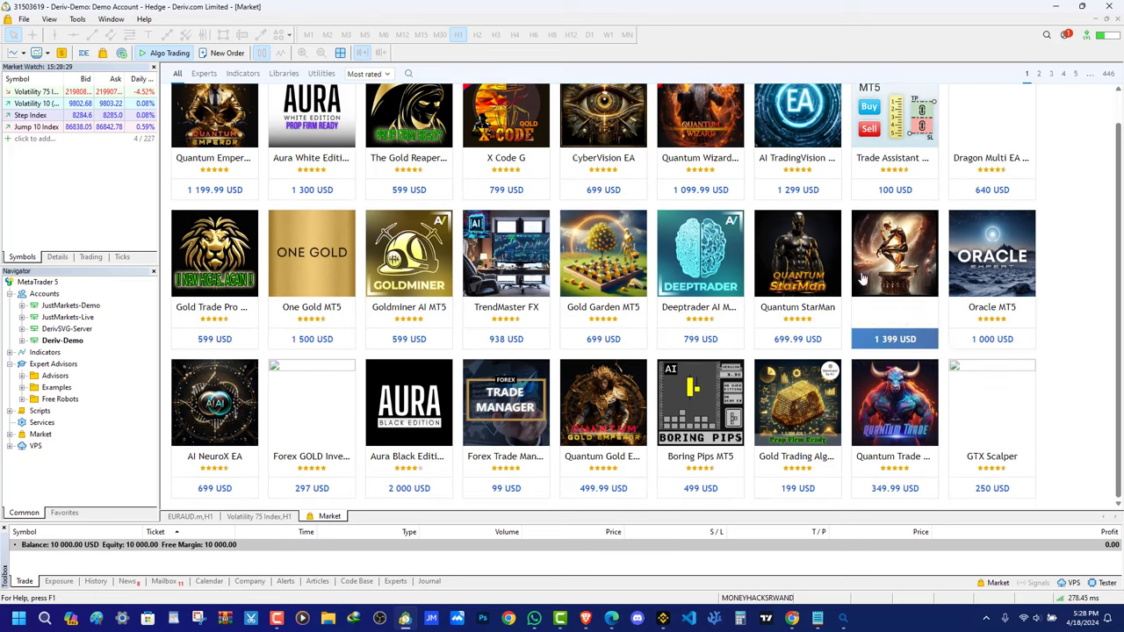
pyautogui.moveTo(825, 275)
pyautogui.scroll(1, 506, 175)
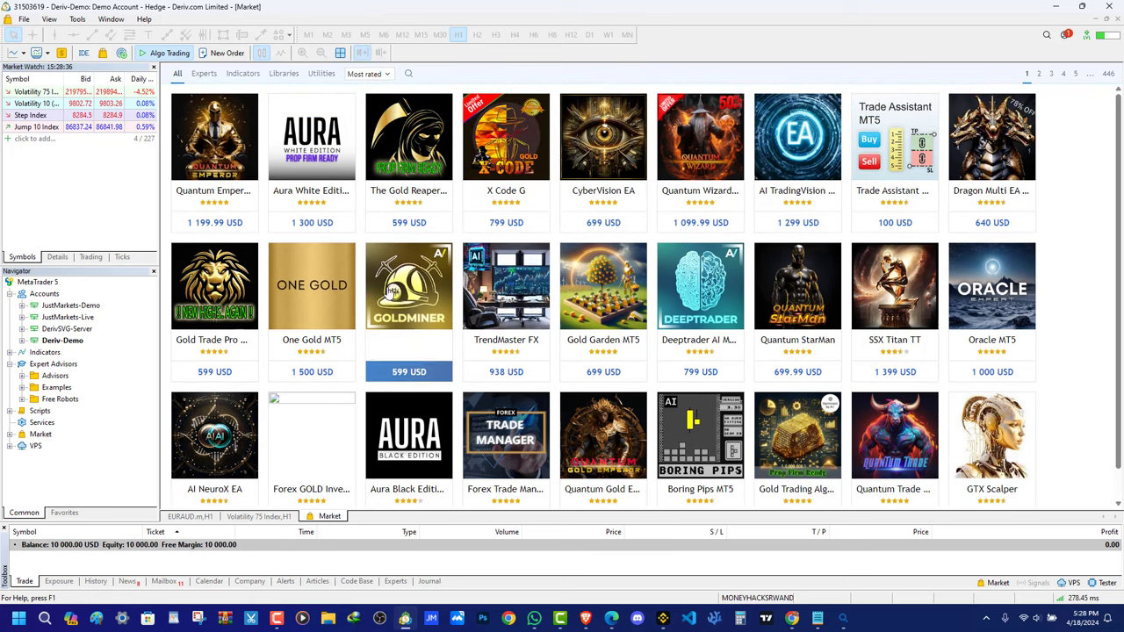
pyautogui.scroll(-1, 506, 422)
pyautogui.moveTo(1002, 275)
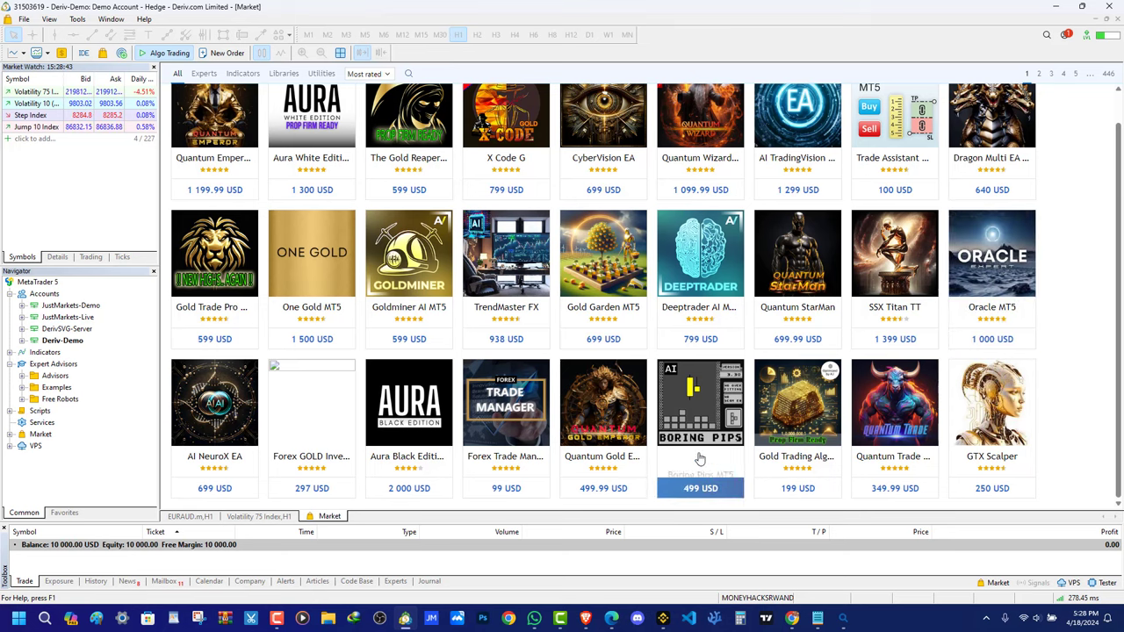
pyautogui.scroll(1, 383, 437)
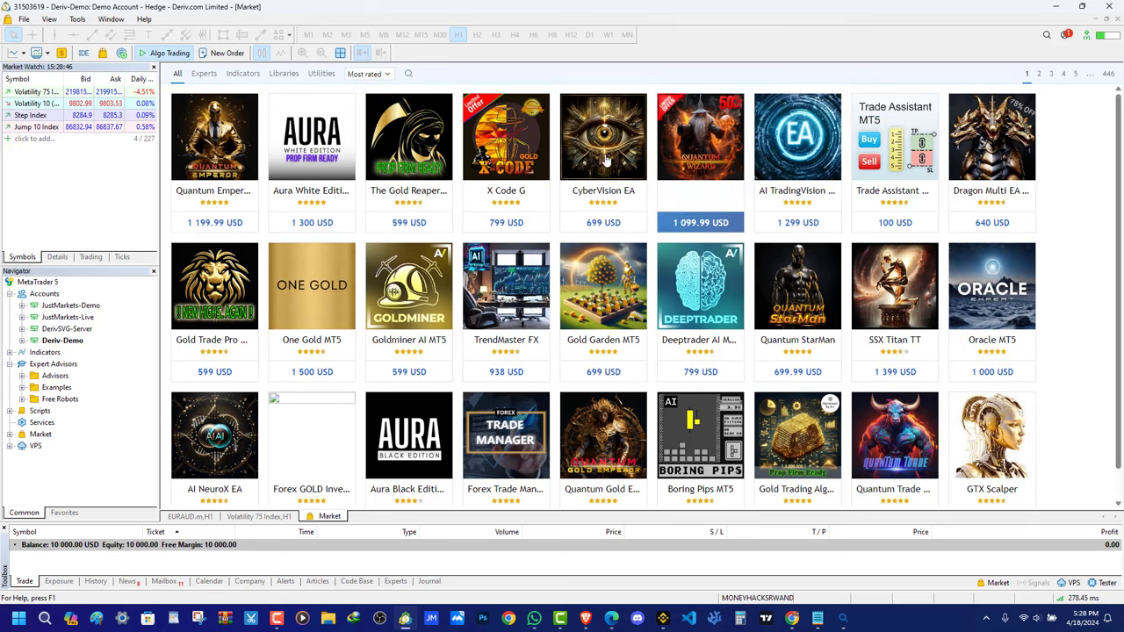
pyautogui.moveTo(200, 191)
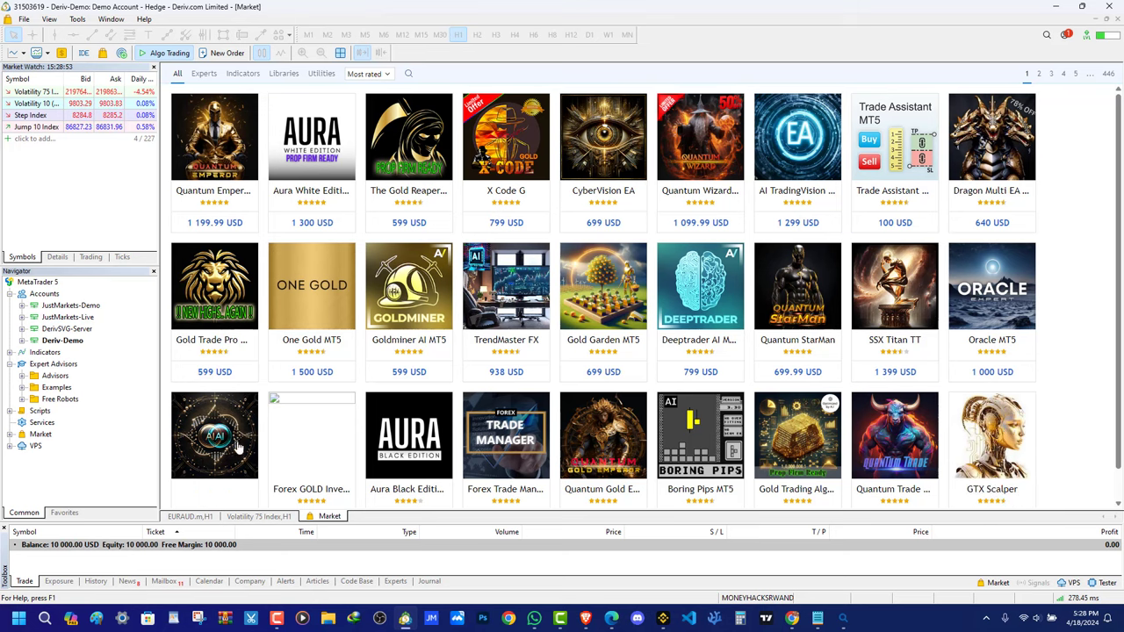
# Finish browsing the Market products and return to the Volatility 75 Index chart to view its price history
pyautogui.scroll(-1, 998, 357)
pyautogui.scroll(1, 561, 198)
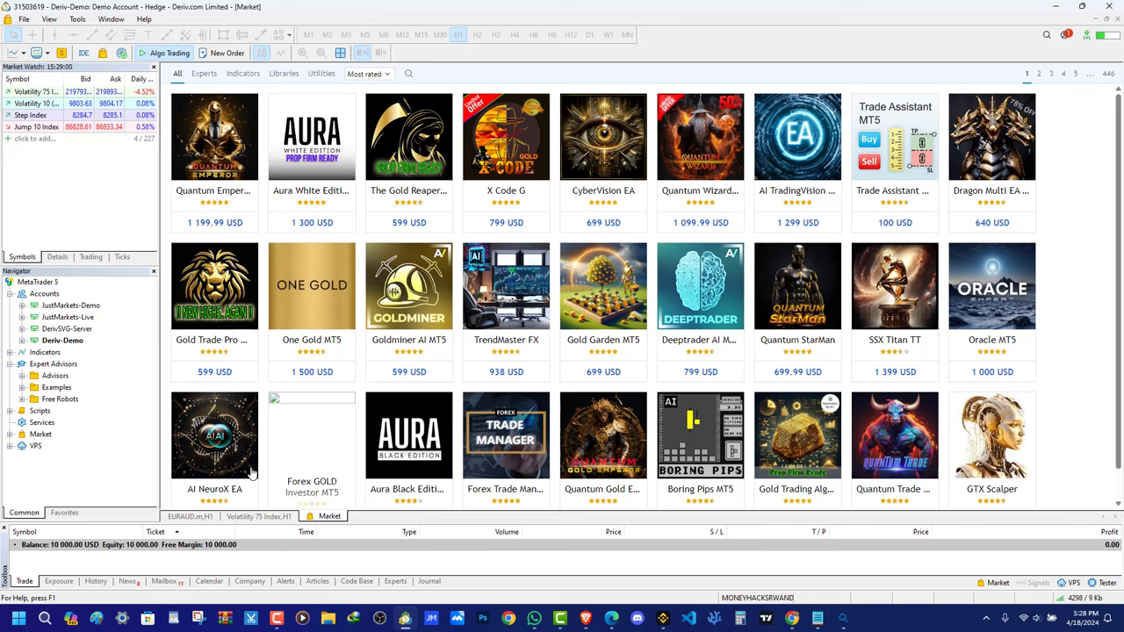
pyautogui.click(260, 516)
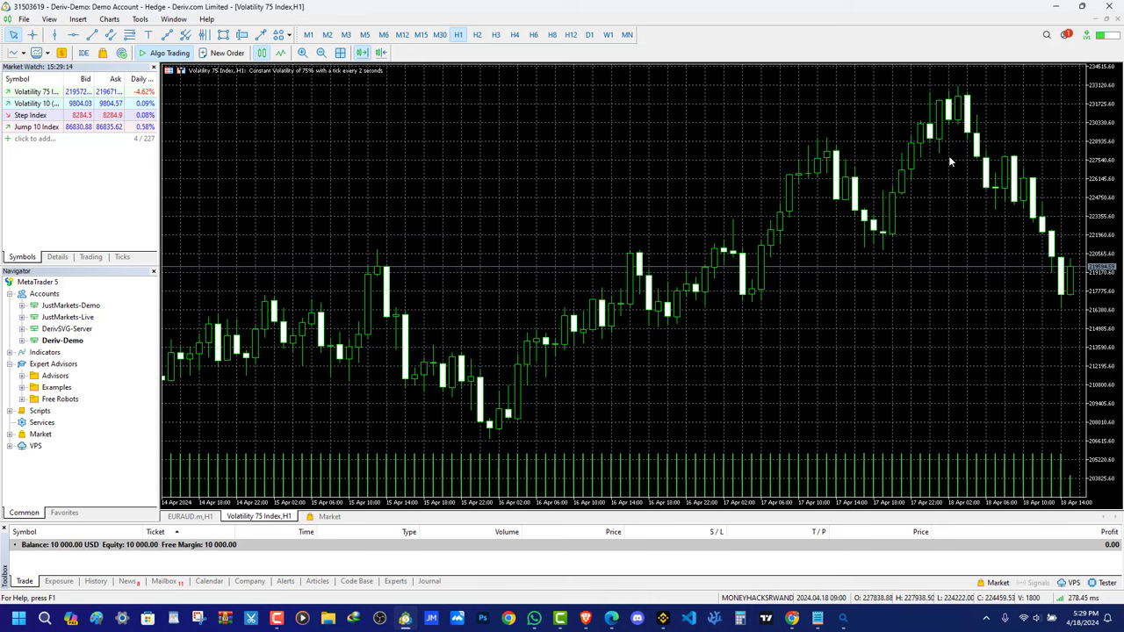
pyautogui.rightClick(662, 91)
pyautogui.moveTo(415, 230); pyautogui.dragTo(555, 241)
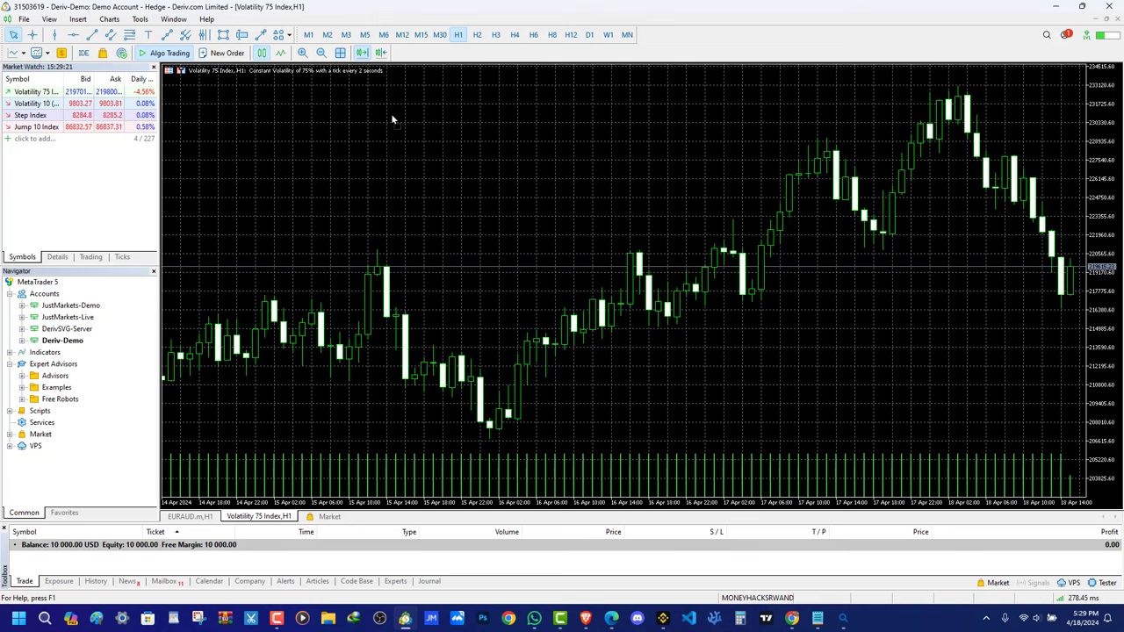
# Load Volatility 10 (1s) Index, Step Index and finally Jump 10 Index from the Market Watch into the open chart
pyautogui.moveTo(391, 113); pyautogui.dragTo(390, 114)
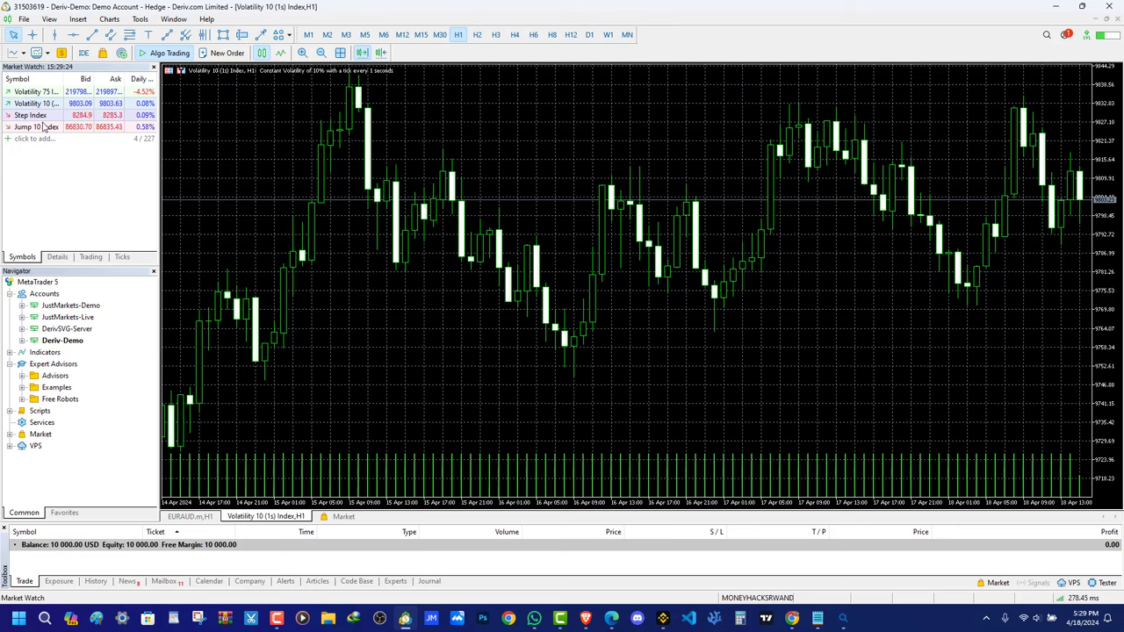
pyautogui.moveTo(492, 149); pyautogui.dragTo(492, 150)
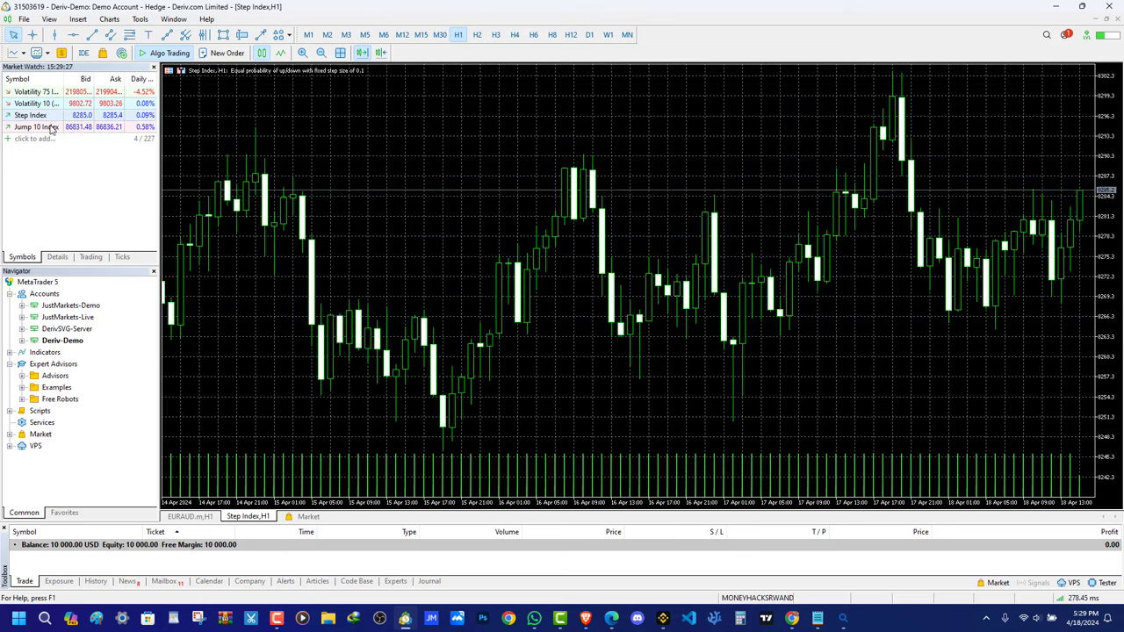
pyautogui.moveTo(36, 127); pyautogui.dragTo(373, 223)
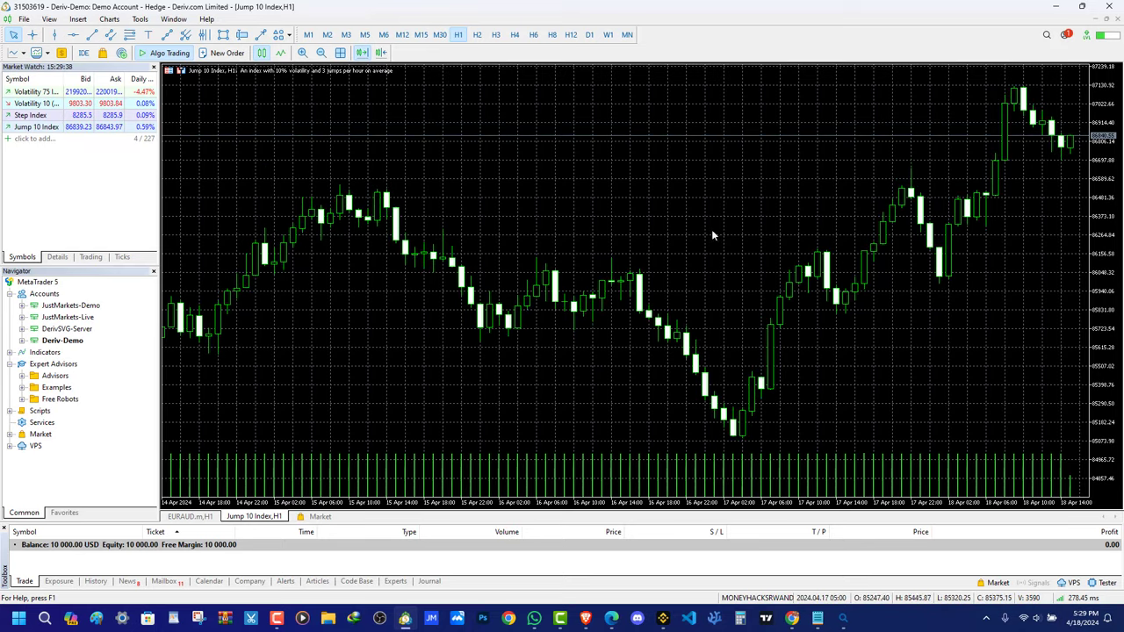
# Close the EURAUD.m,H1 chart
pyautogui.click(190, 516)
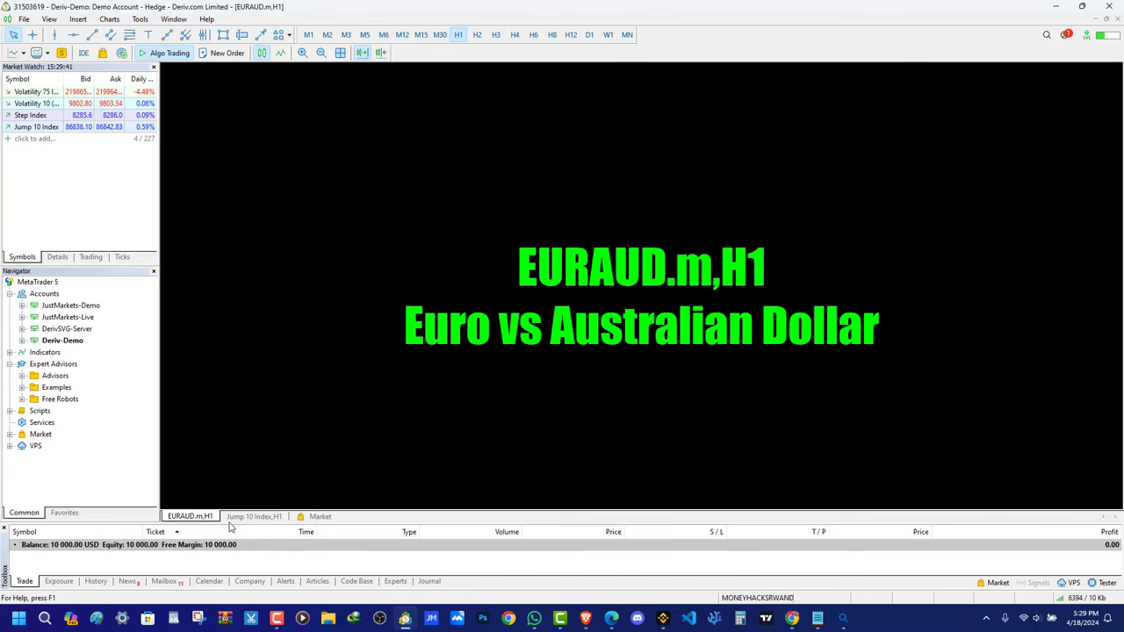
pyautogui.rightClick(195, 517)
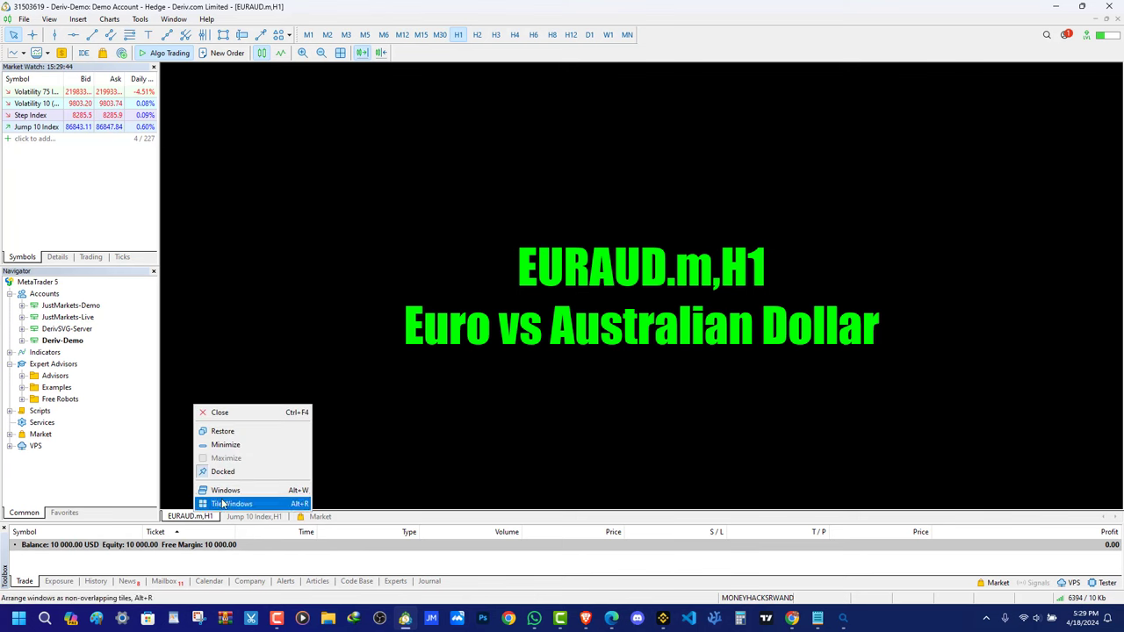
pyautogui.click(210, 409)
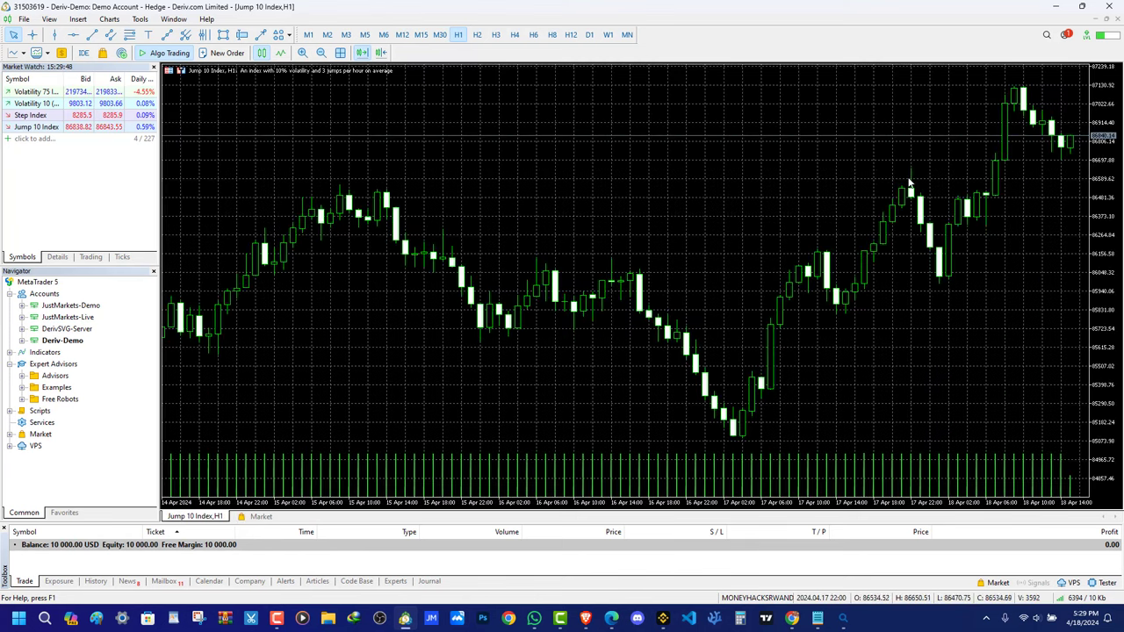
# Review the Jump 10 Index chart's properties and apply the Scale fix option
pyautogui.rightClick(543, 151)
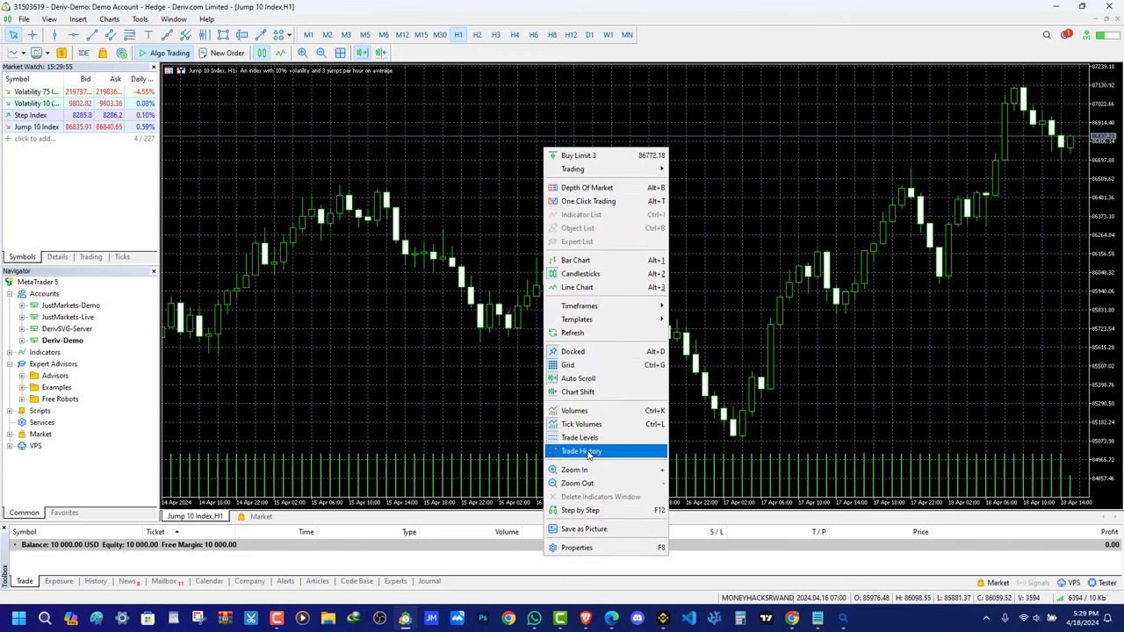
pyautogui.click(597, 549)
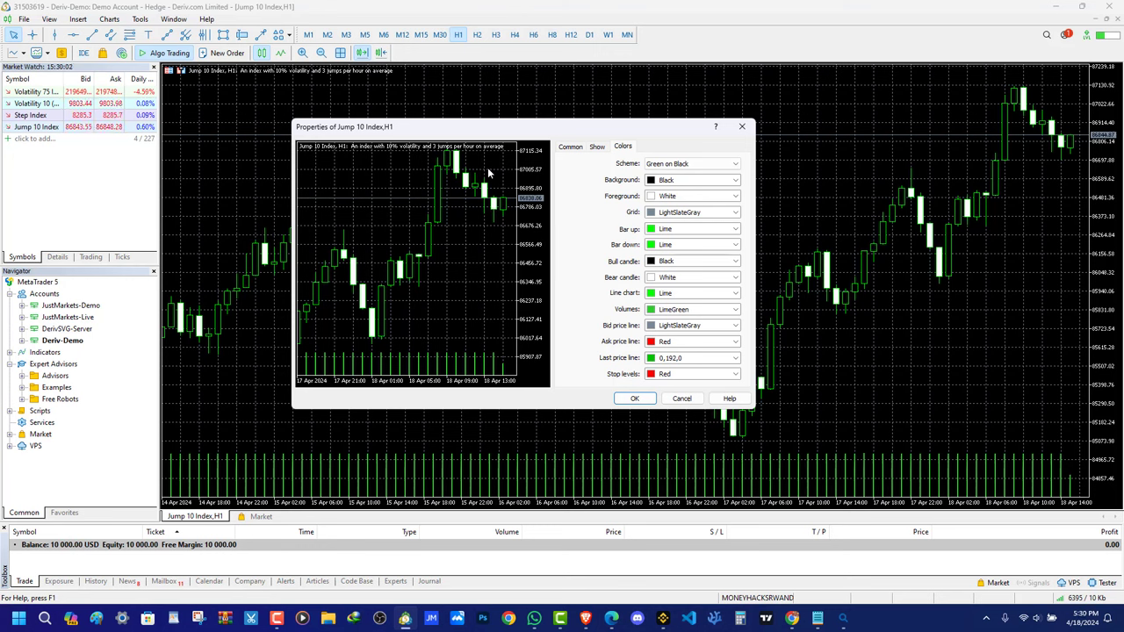
pyautogui.click(597, 148)
pyautogui.click(572, 147)
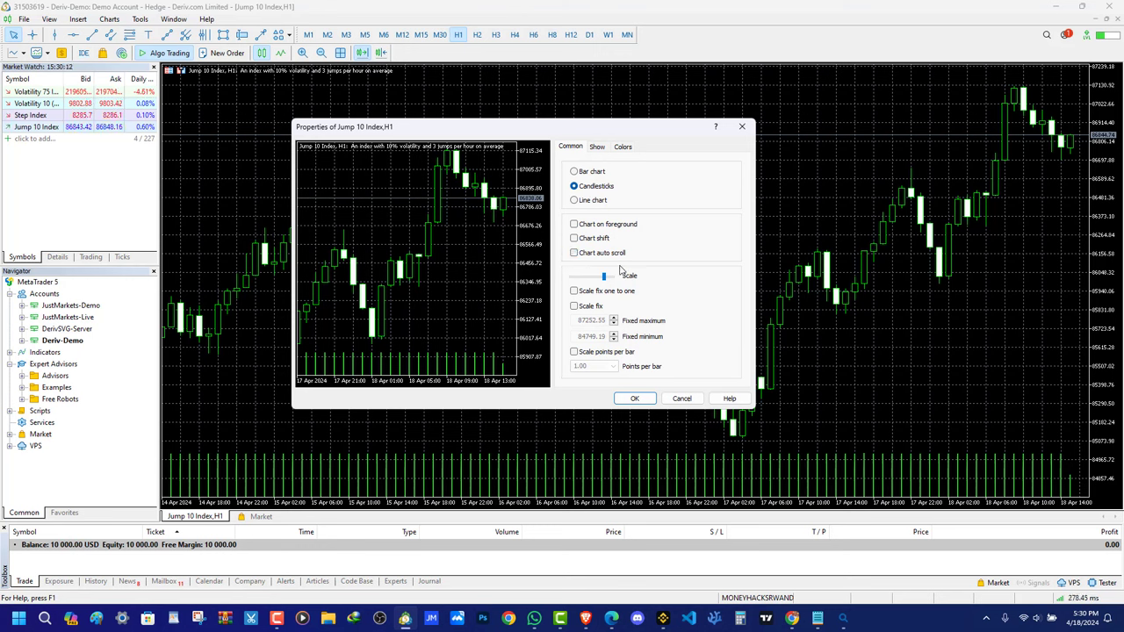
pyautogui.moveTo(608, 280)
pyautogui.mouseDown()
pyautogui.moveTo(575, 276)
pyautogui.moveTo(606, 283)
pyautogui.mouseUp()
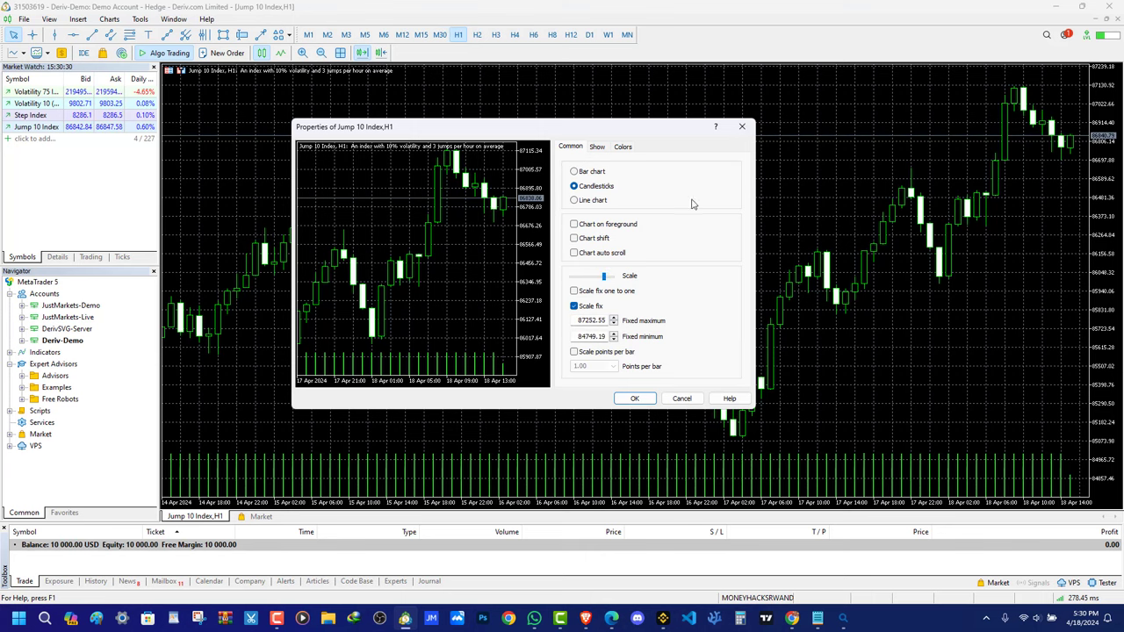
pyautogui.click(634, 398)
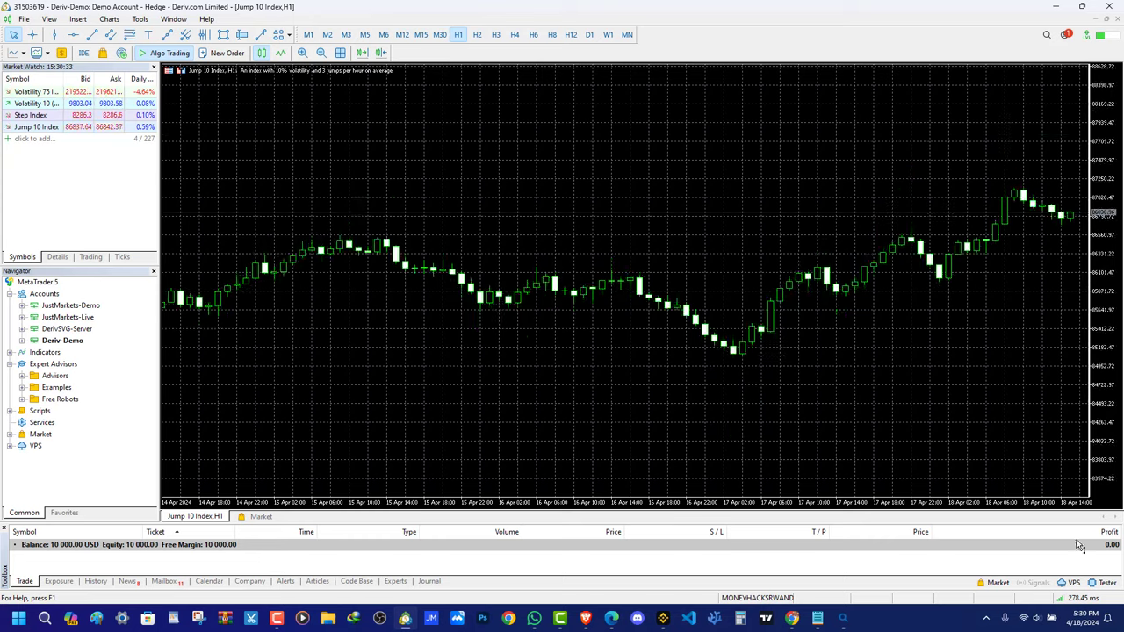
# Enable chart shift on the Jump 10 Index chart, and adjust its price scale and position to frame the recent candles
pyautogui.moveTo(1104, 469); pyautogui.dragTo(1106, 113)
pyautogui.click(381, 53)
pyautogui.moveTo(1104, 254); pyautogui.dragTo(1097, 159)
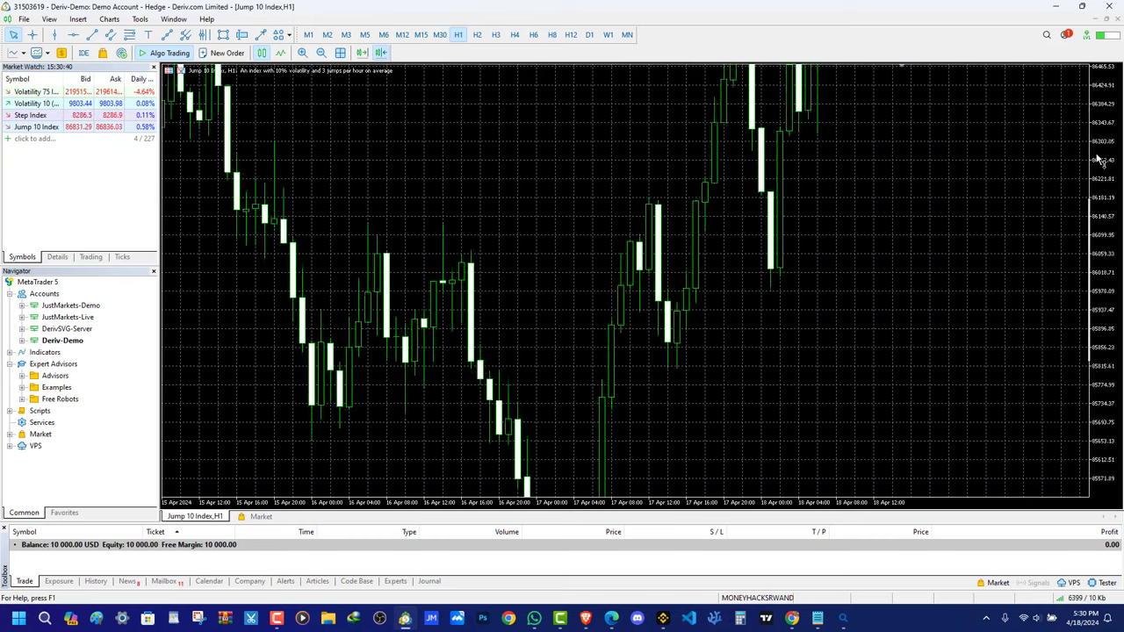
pyautogui.moveTo(987, 132); pyautogui.dragTo(1009, 386)
pyautogui.moveTo(1113, 199); pyautogui.dragTo(1106, 127)
pyautogui.moveTo(970, 123); pyautogui.dragTo(980, 290)
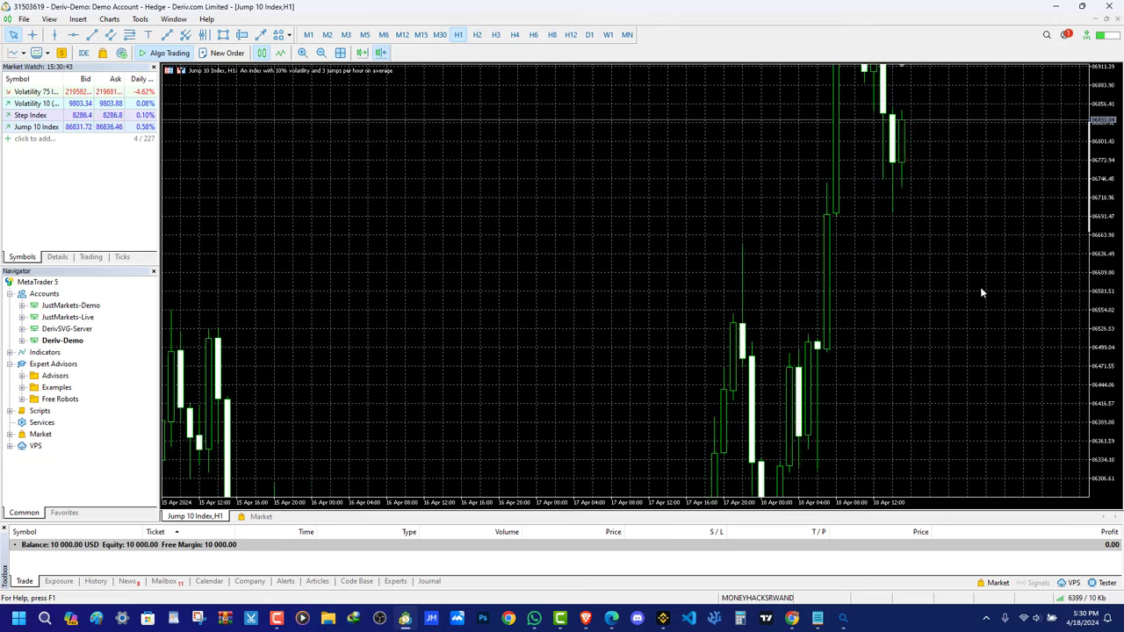
pyautogui.moveTo(848, 132); pyautogui.dragTo(936, 358)
pyautogui.moveTo(1104, 110); pyautogui.dragTo(1111, 524)
pyautogui.moveTo(969, 349); pyautogui.dragTo(1096, 364)
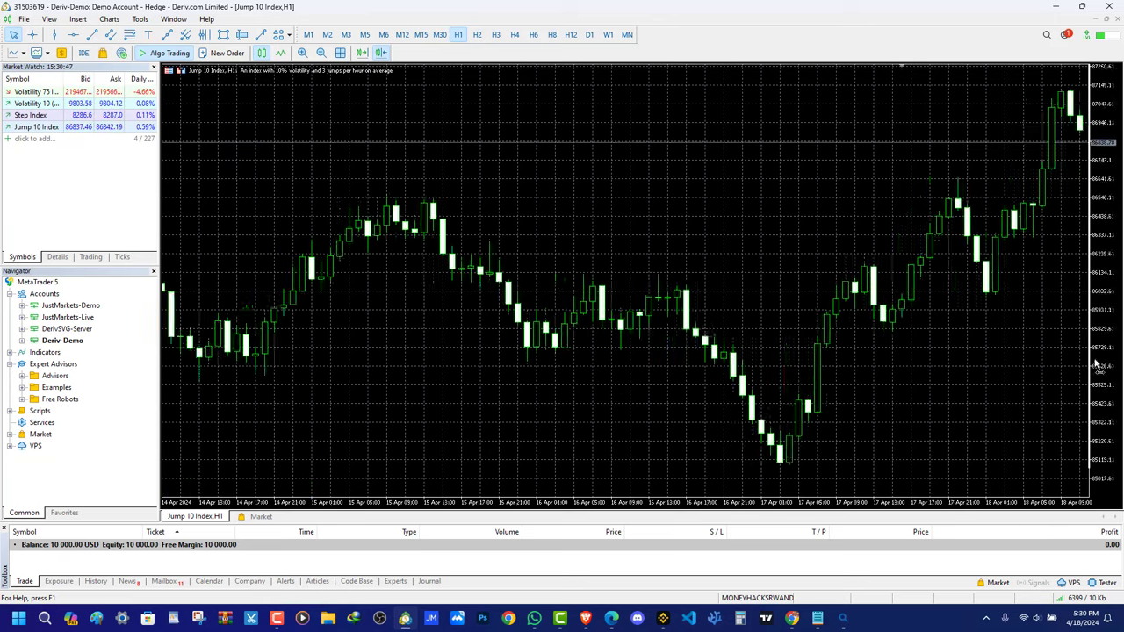
pyautogui.moveTo(497, 298); pyautogui.dragTo(1094, 258)
pyautogui.moveTo(542, 274); pyautogui.dragTo(1051, 304)
pyautogui.moveTo(1109, 422); pyautogui.dragTo(1106, 303)
pyautogui.moveTo(836, 269); pyautogui.dragTo(180, 456)
pyautogui.moveTo(864, 210); pyautogui.dragTo(269, 119)
pyautogui.moveTo(571, 281); pyautogui.dragTo(505, 426)
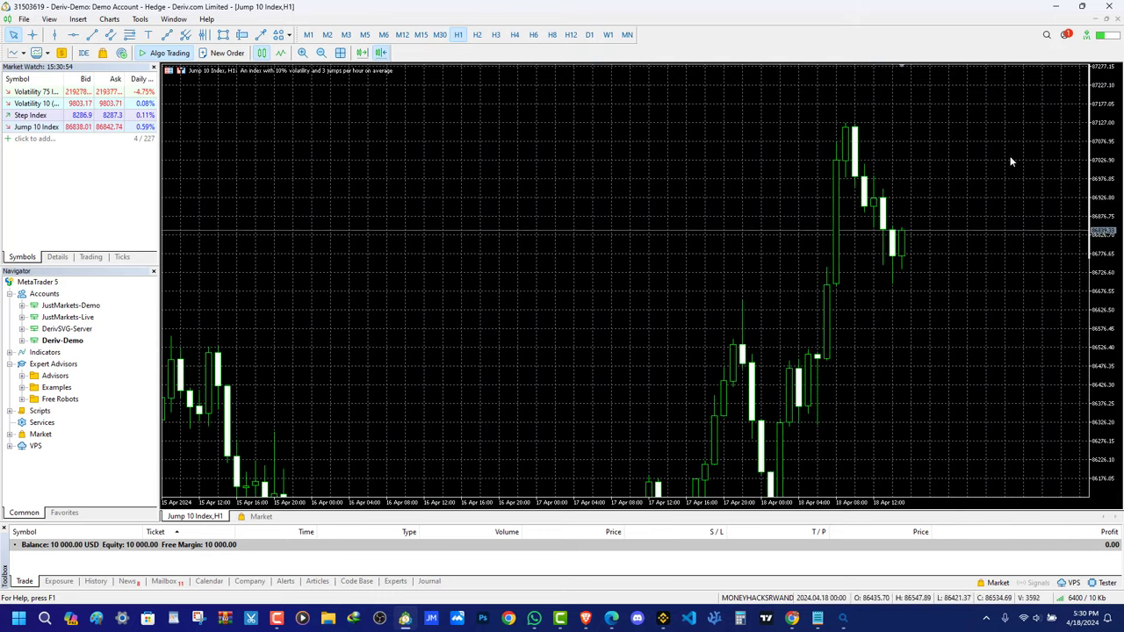
pyautogui.moveTo(1101, 127); pyautogui.dragTo(1096, 332)
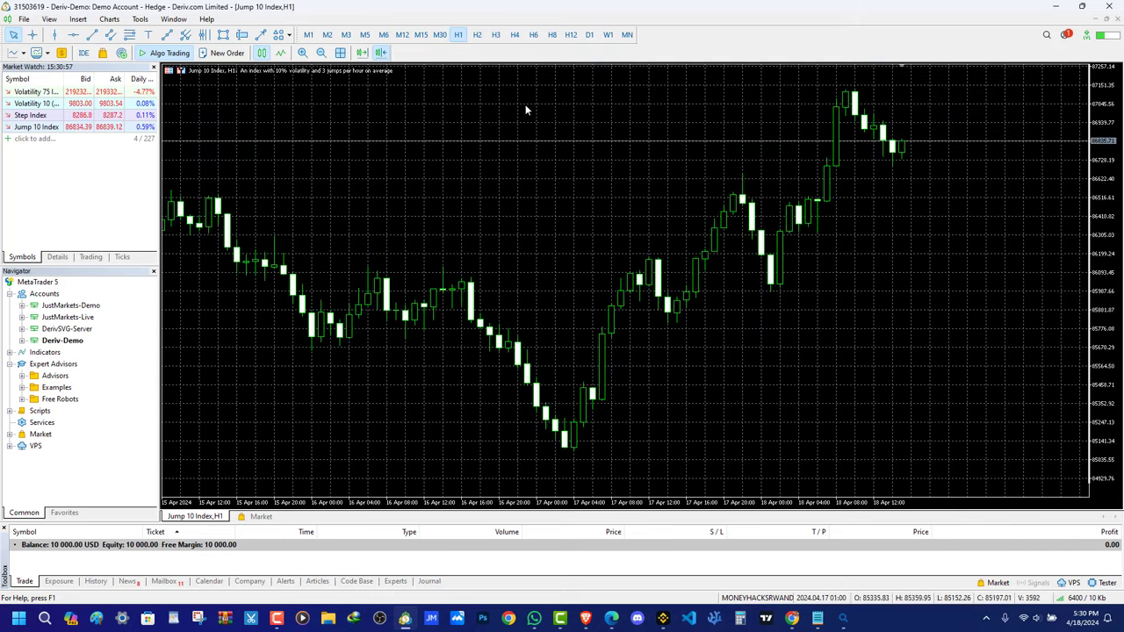
# Switch the Jump 10 Index chart to the H2 timeframe and review its common and display properties
pyautogui.click(477, 35)
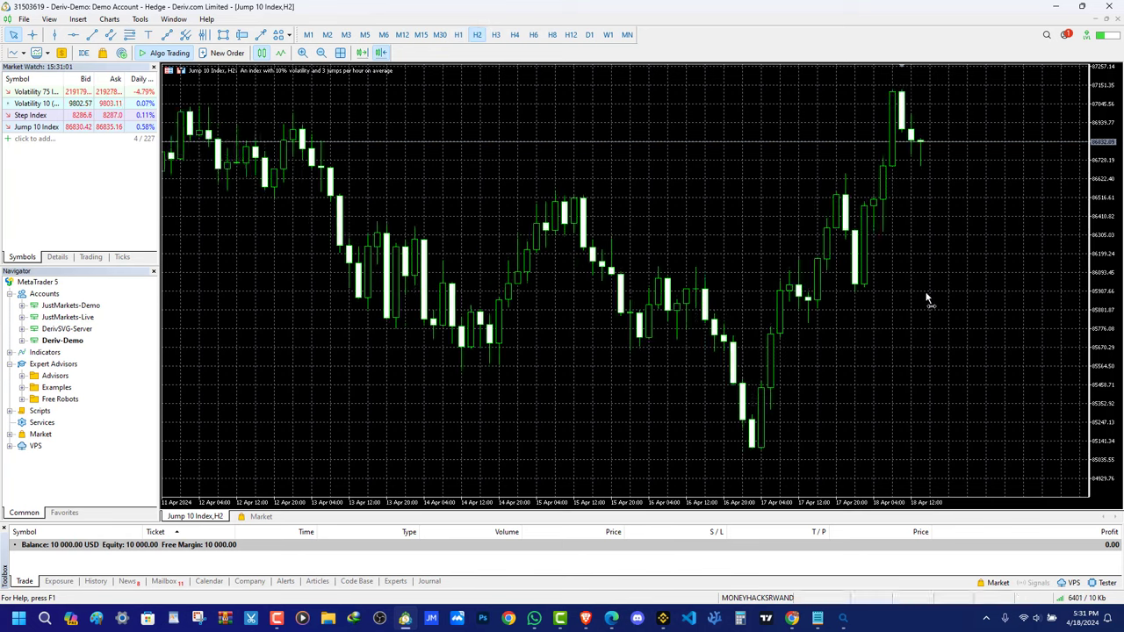
pyautogui.rightClick(700, 541)
pyautogui.click(762, 533)
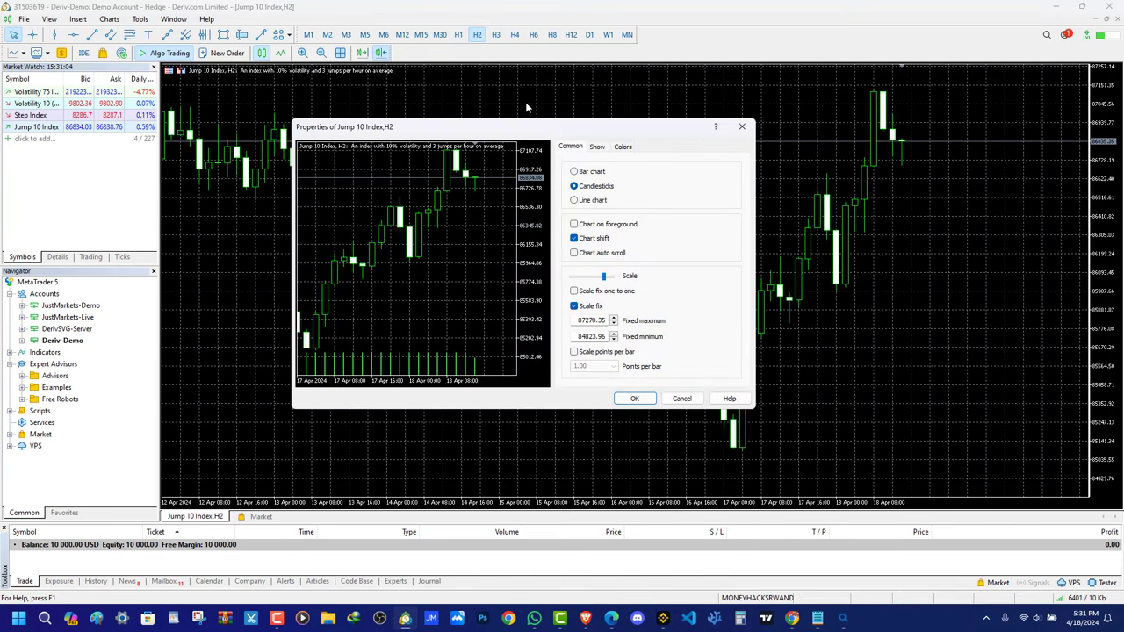
pyautogui.click(597, 147)
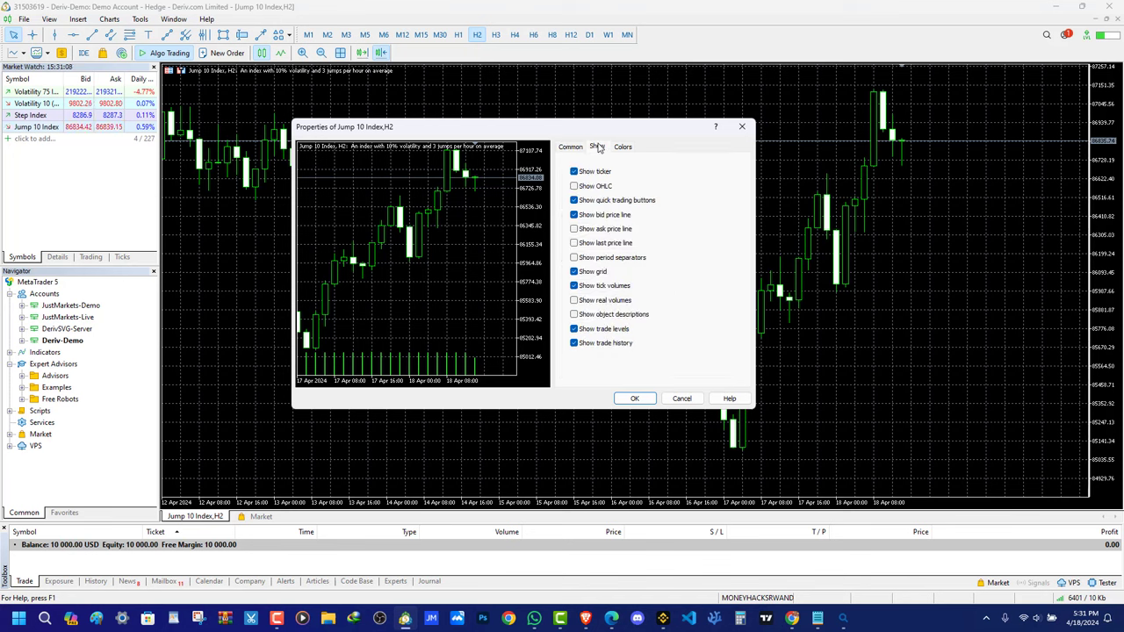
# Apply the Color on White scheme to the Jump 10 Index chart after trying Black on White and Yellow on Black
pyautogui.click(623, 147)
pyautogui.click(660, 164)
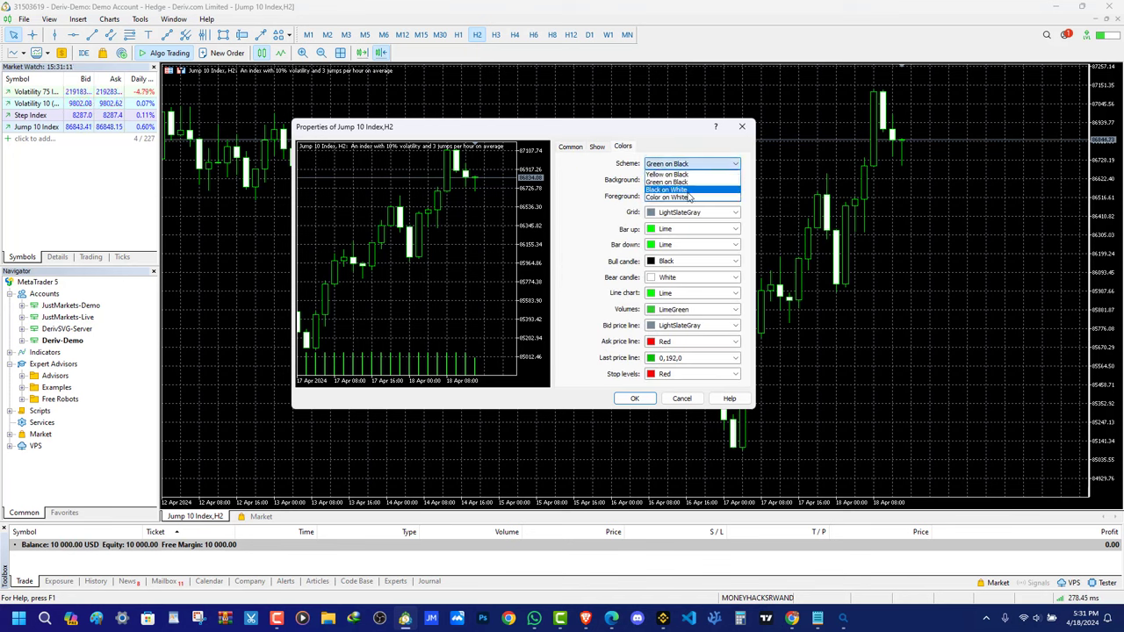
pyautogui.click(667, 190)
pyautogui.click(678, 165)
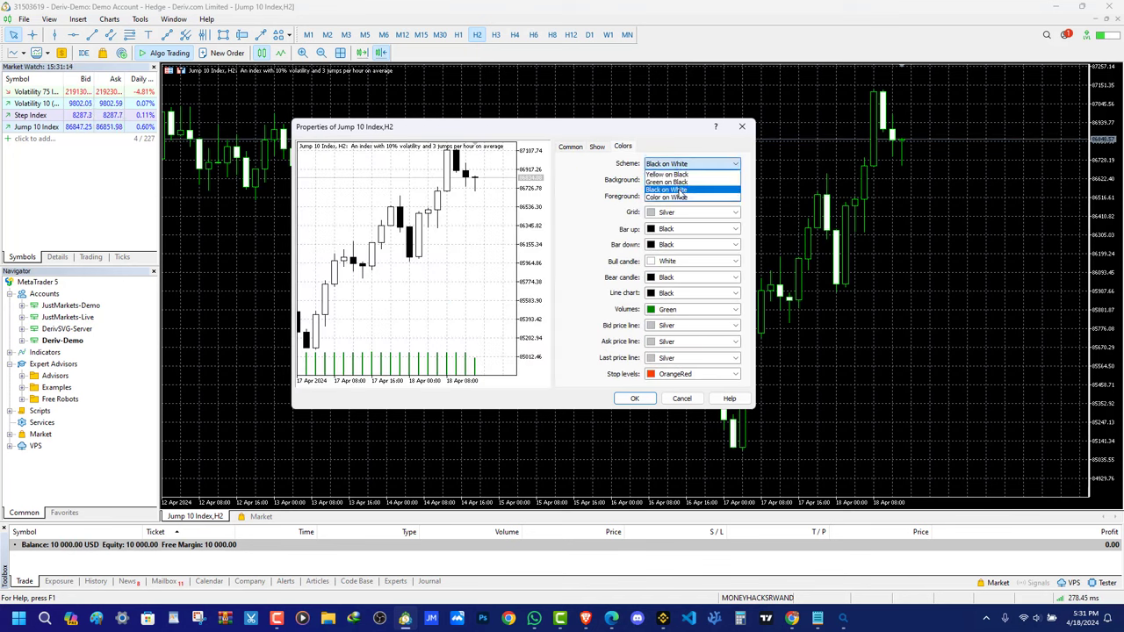
pyautogui.click(683, 200)
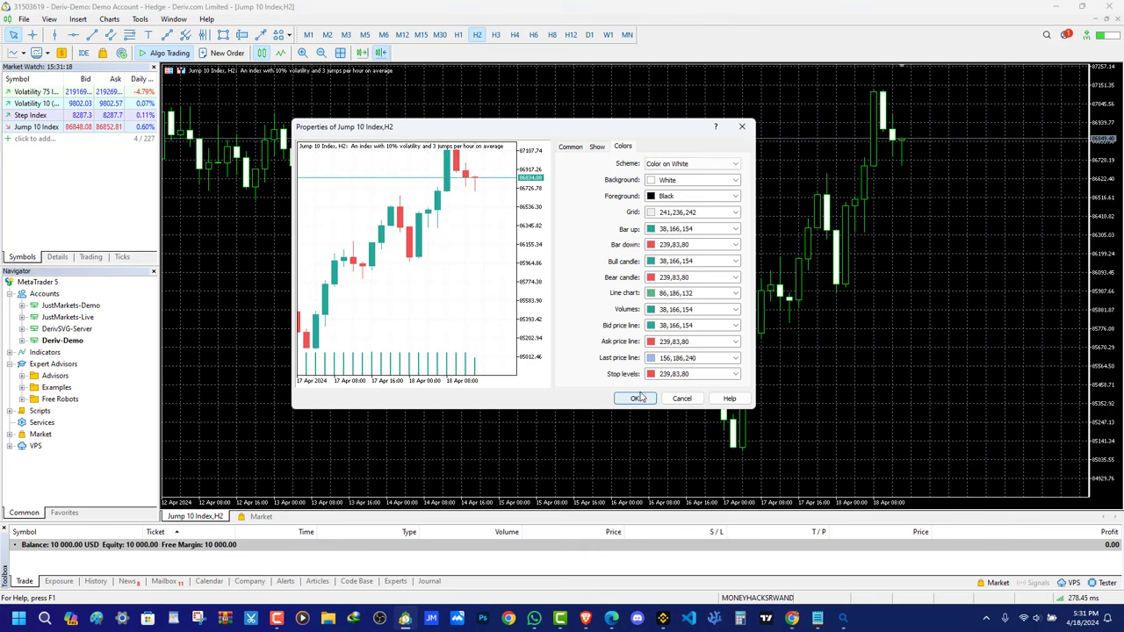
pyautogui.click(699, 166)
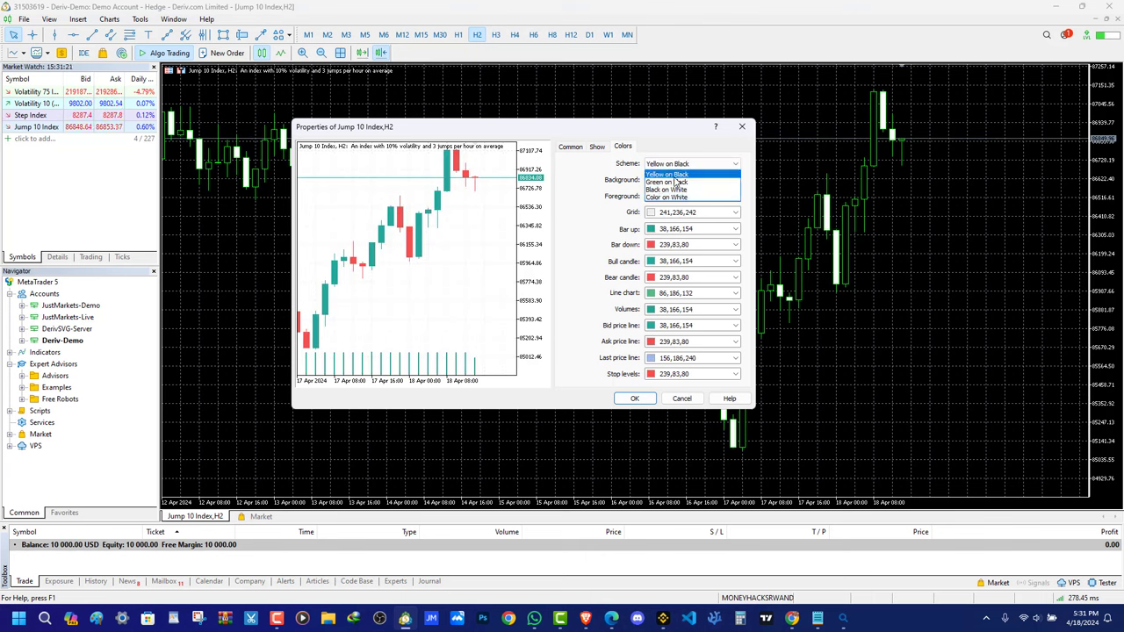
pyautogui.click(676, 173)
pyautogui.click(677, 164)
pyautogui.click(677, 197)
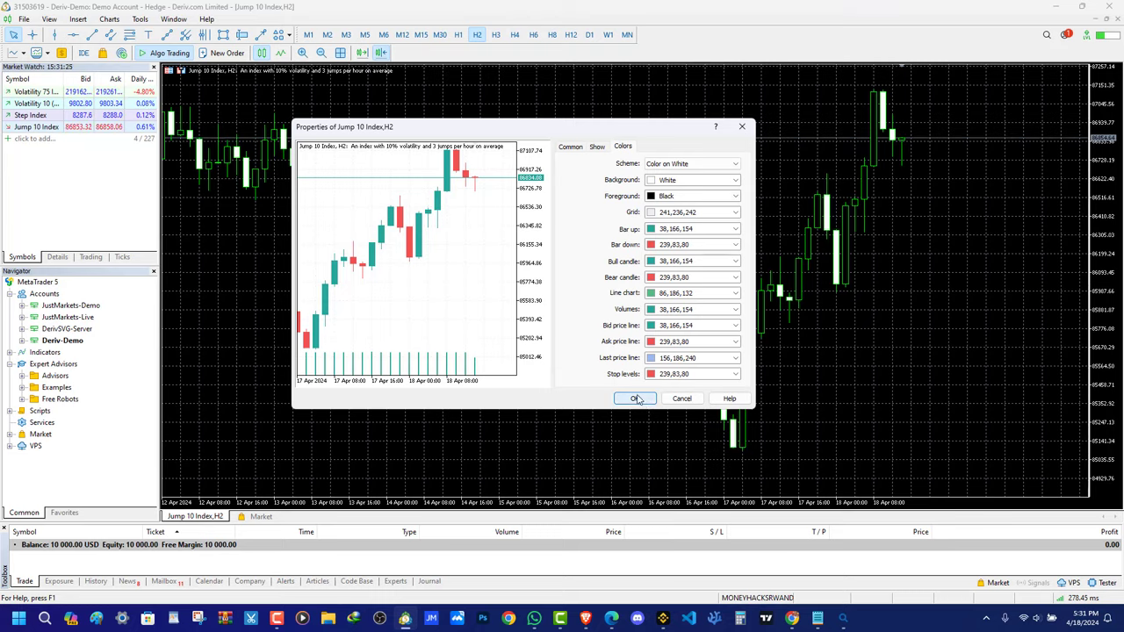
pyautogui.click(634, 398)
# Compress the H2 chart's time scale, toggle chart shift off and on again, and adjust the price scale to fit the candles
pyautogui.scroll(15, 511, 256)
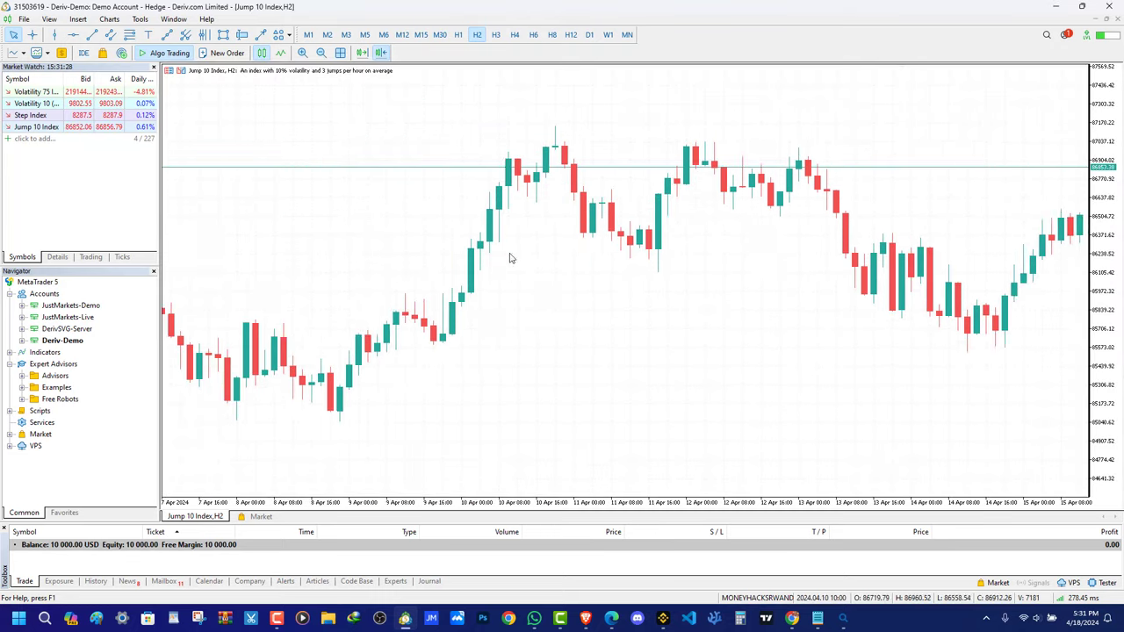
pyautogui.click(381, 53)
pyautogui.moveTo(1115, 400); pyautogui.dragTo(1111, 347)
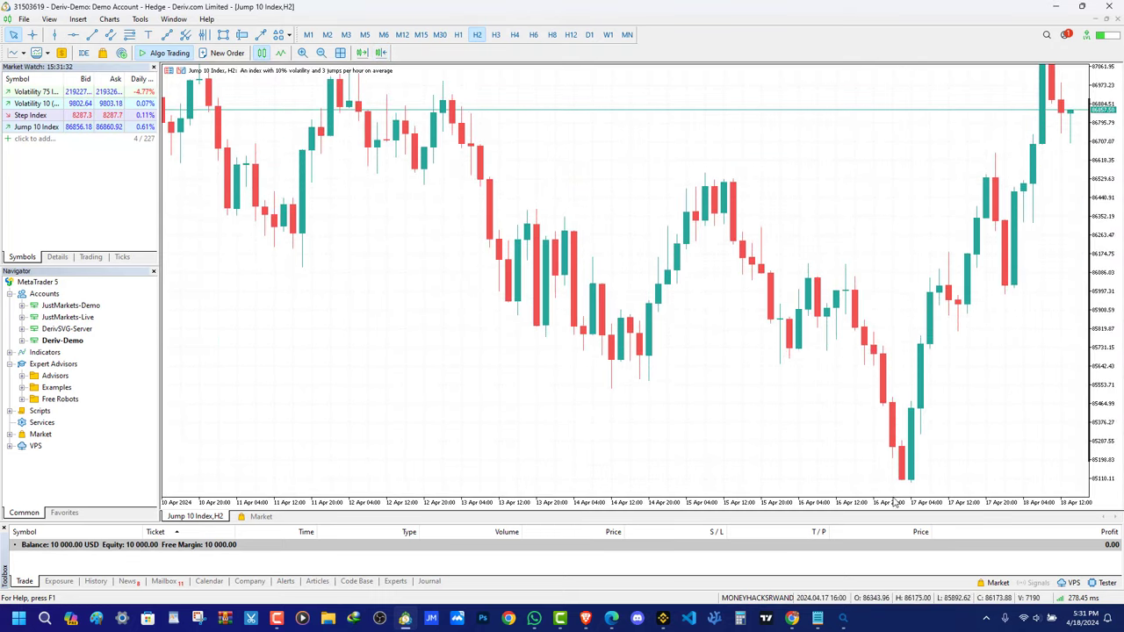
pyautogui.moveTo(760, 507); pyautogui.dragTo(772, 507)
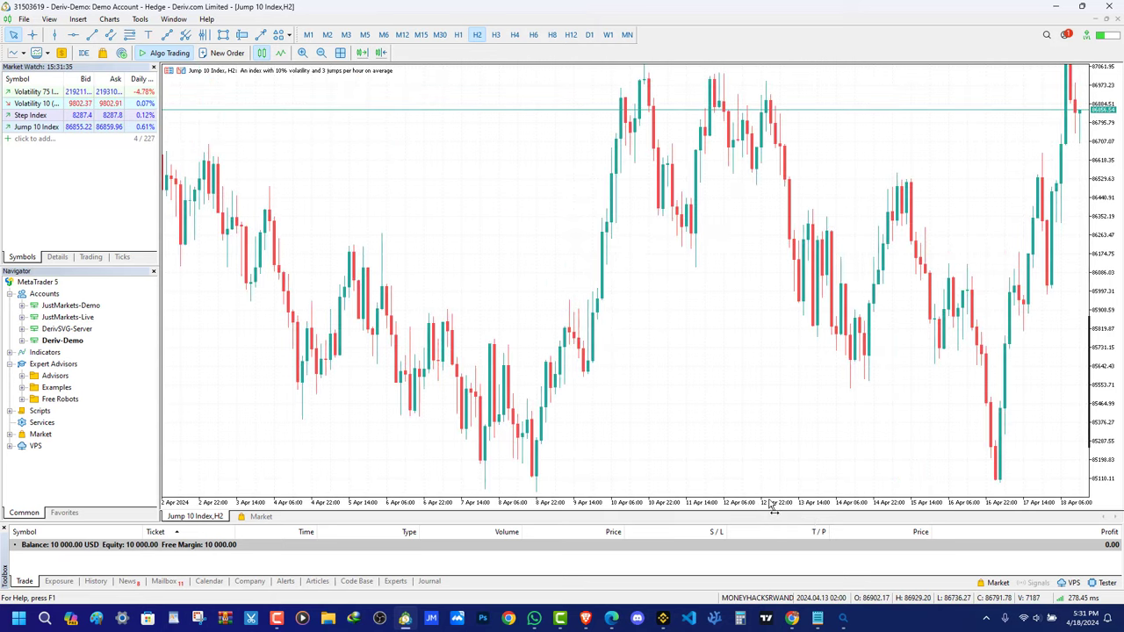
pyautogui.moveTo(901, 364); pyautogui.dragTo(809, 409)
pyautogui.click(381, 53)
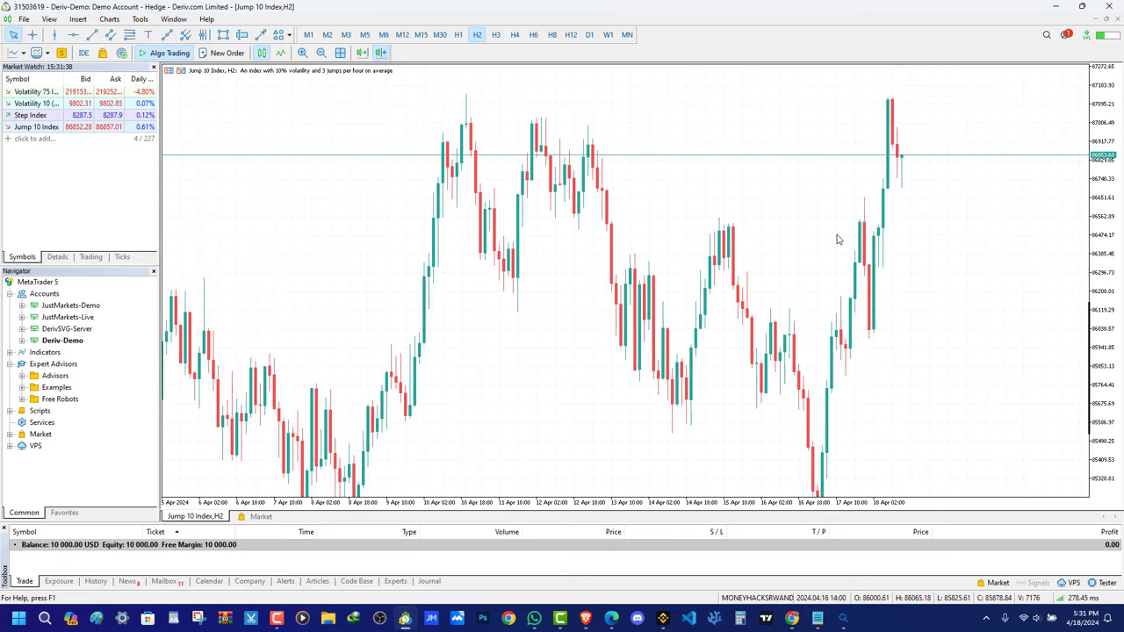
pyautogui.moveTo(1108, 185); pyautogui.dragTo(1110, 210)
pyautogui.moveTo(342, 200); pyautogui.dragTo(361, 210)
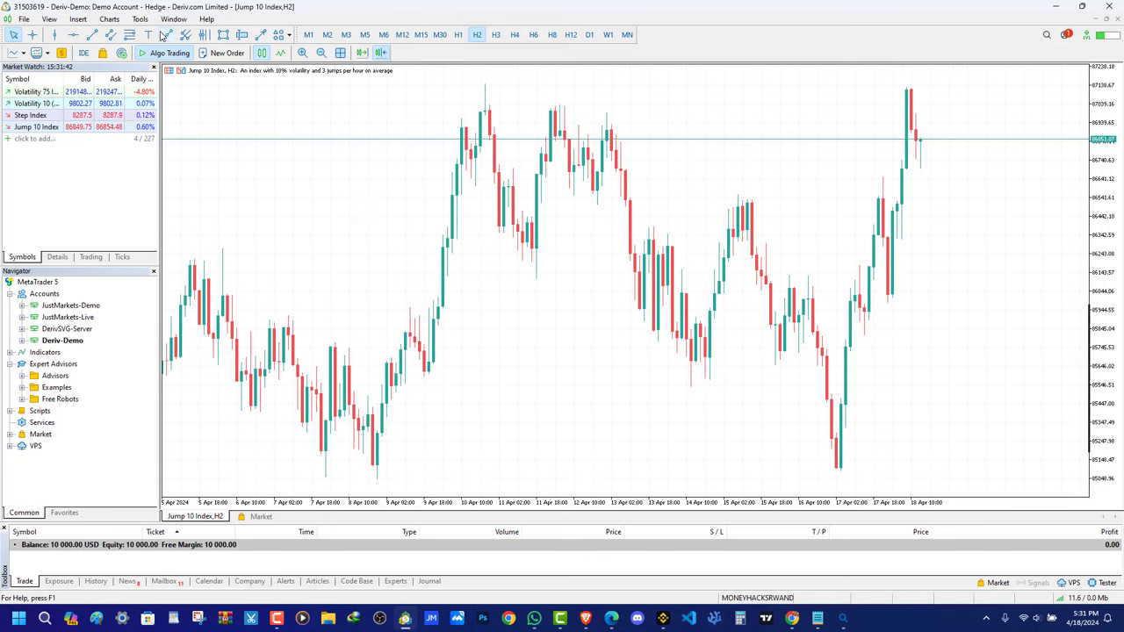
# Draw two descending trend lines on the Jump 10 Index chart, one below the 11–17 April lows and one along the highs
pyautogui.moveTo(537, 278); pyautogui.dragTo(843, 483)
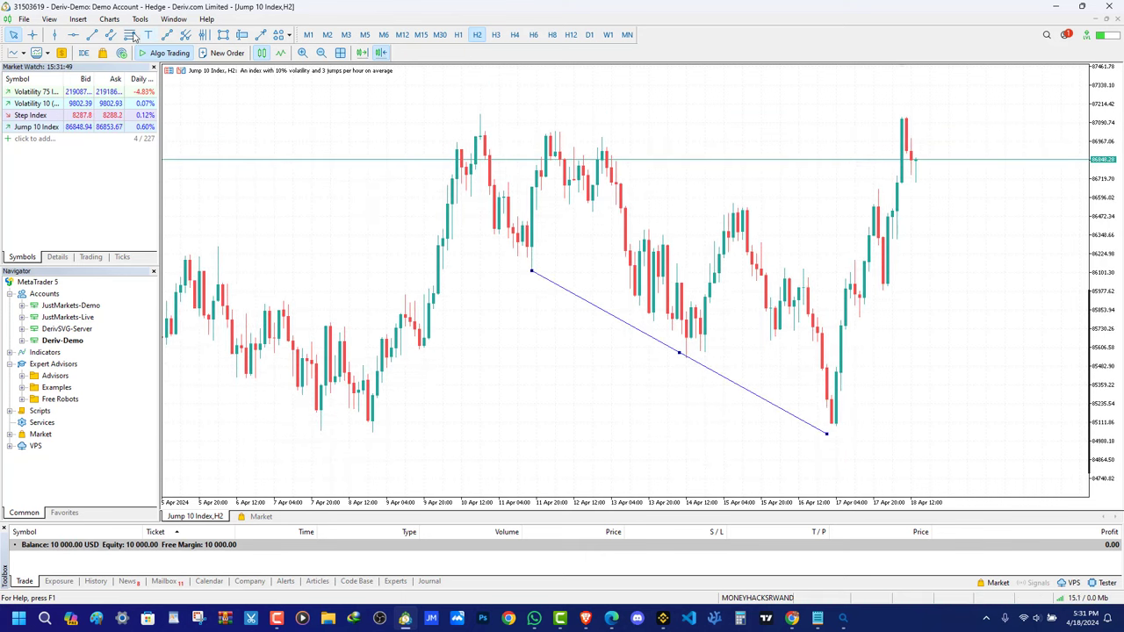
pyautogui.click(91, 34)
pyautogui.moveTo(718, 225); pyautogui.dragTo(910, 279)
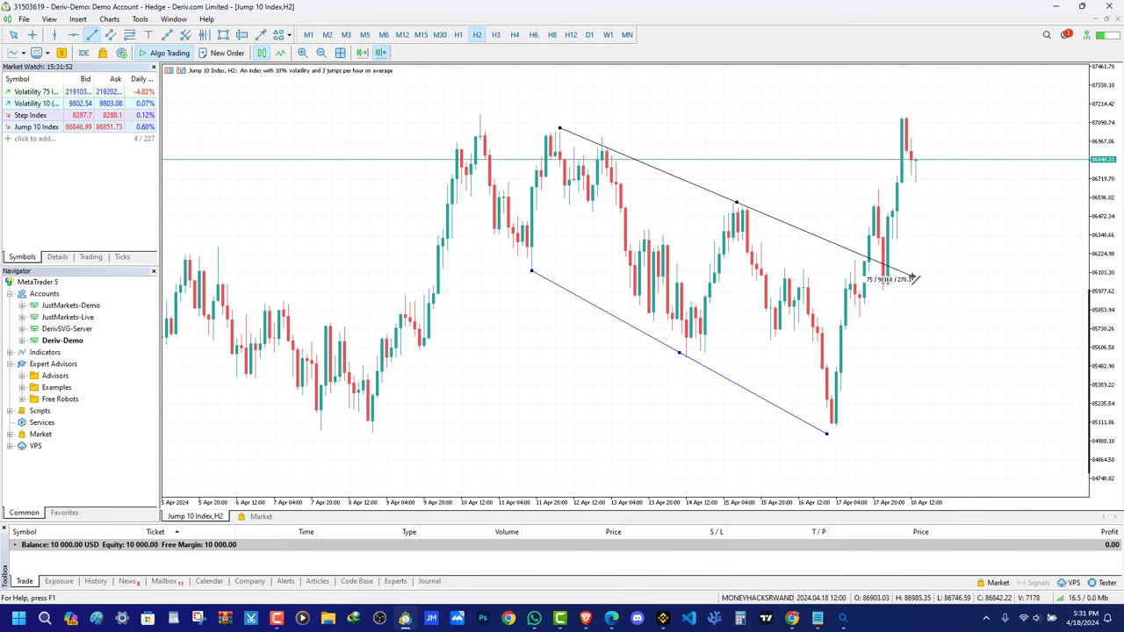
pyautogui.scroll(-15, 679, 204)
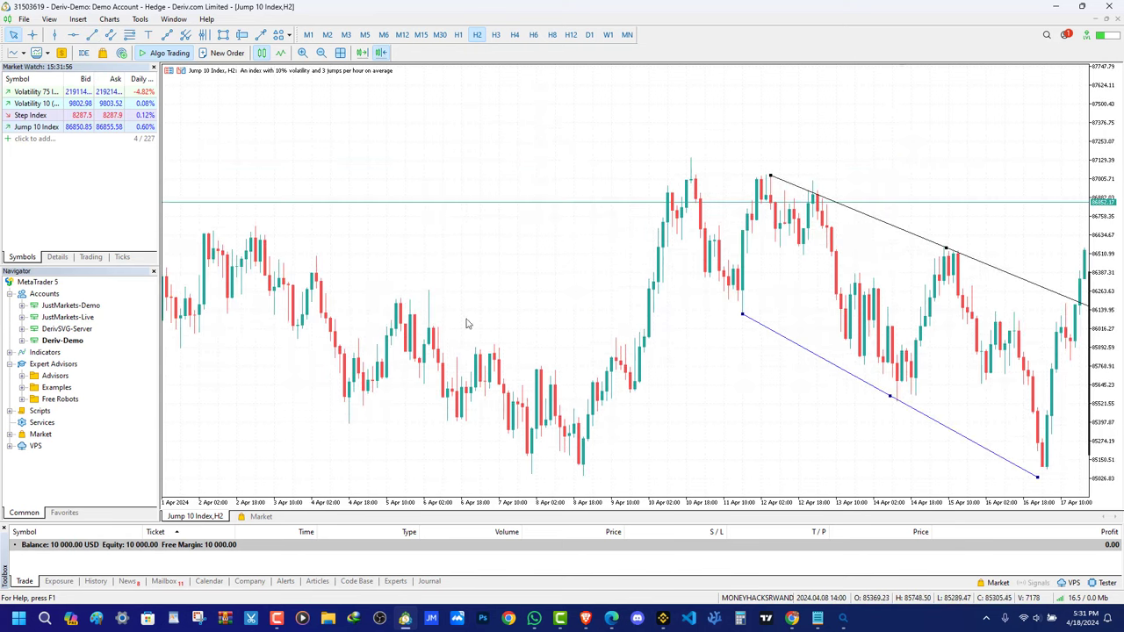
# Examine the Jump 10 Index H2 price history from the April trend lines back to February 2024
pyautogui.scroll(14, 448, 315)
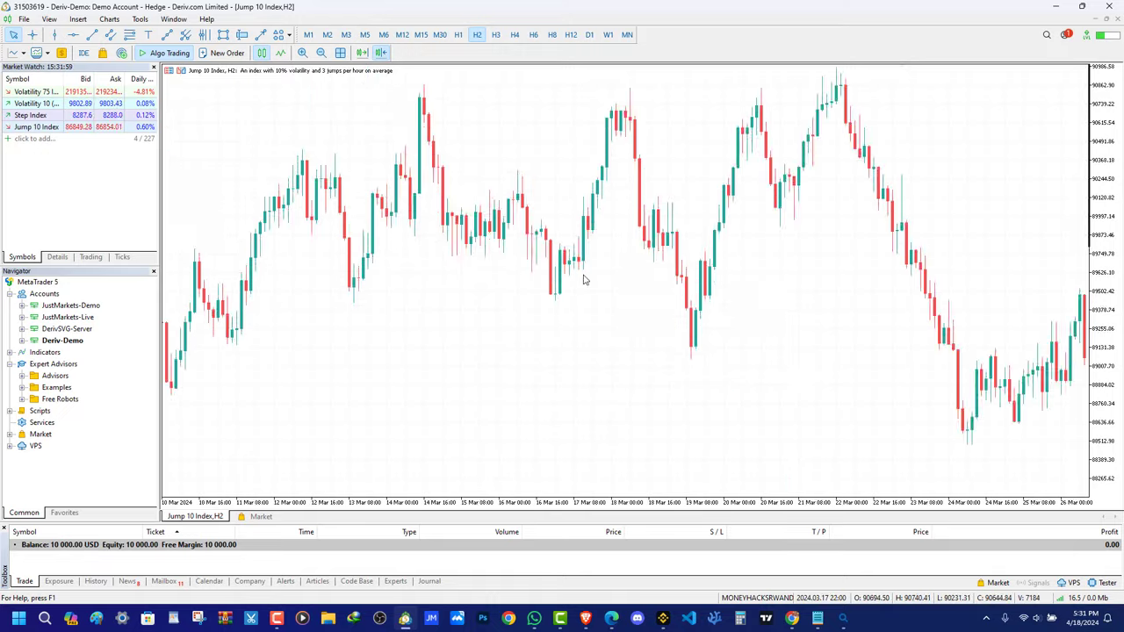
pyautogui.moveTo(1112, 385); pyautogui.dragTo(1072, 370)
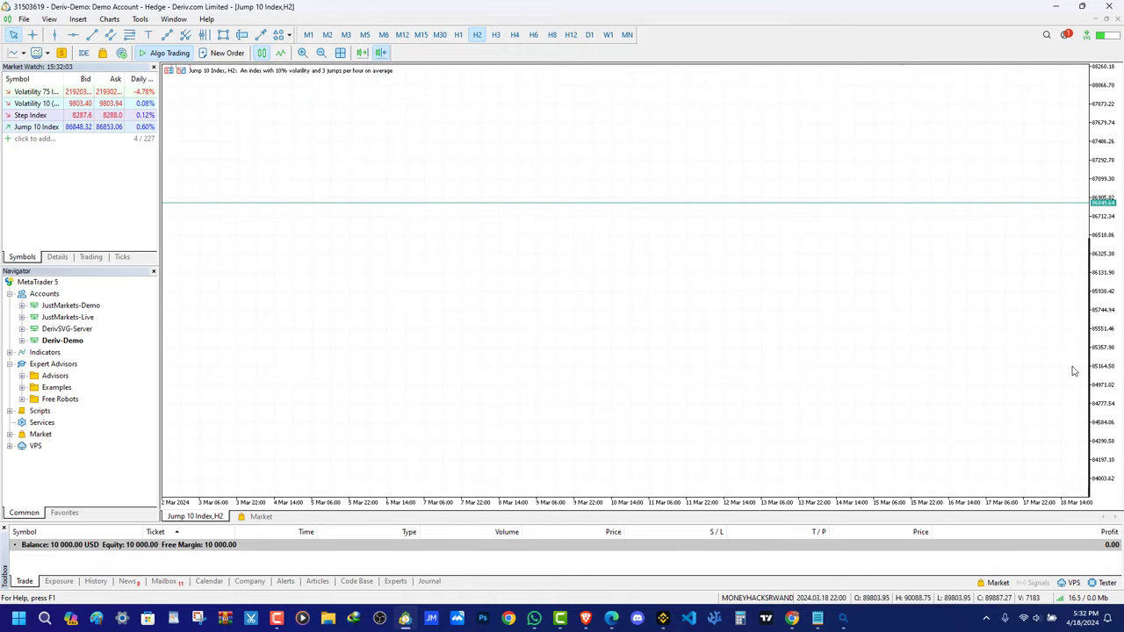
pyautogui.rightClick(1100, 246)
pyautogui.click(1100, 166)
pyautogui.doubleClick(1101, 166)
pyautogui.moveTo(992, 377); pyautogui.dragTo(395, 211)
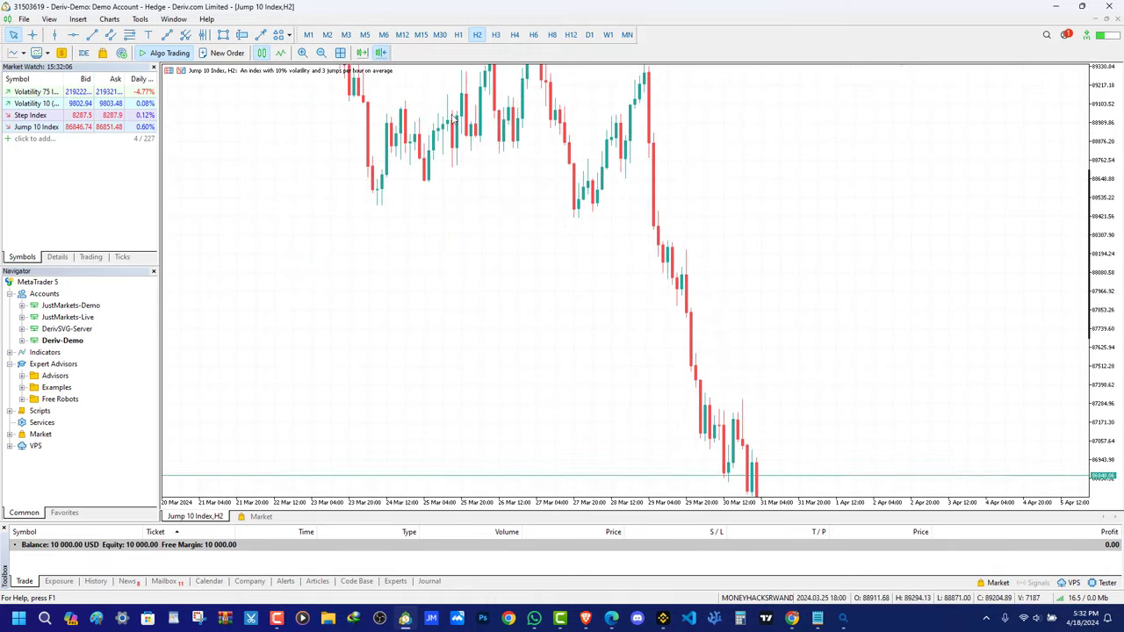
pyautogui.moveTo(1027, 474); pyautogui.dragTo(833, 309)
pyautogui.scroll(8, 834, 311)
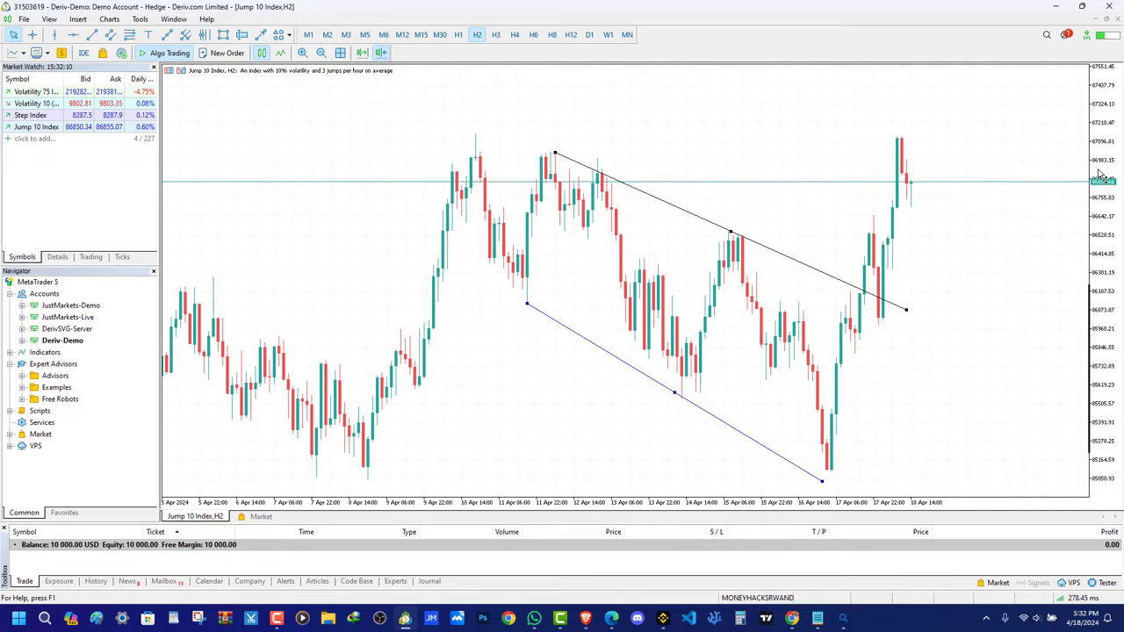
pyautogui.scroll(-10, 316, 255)
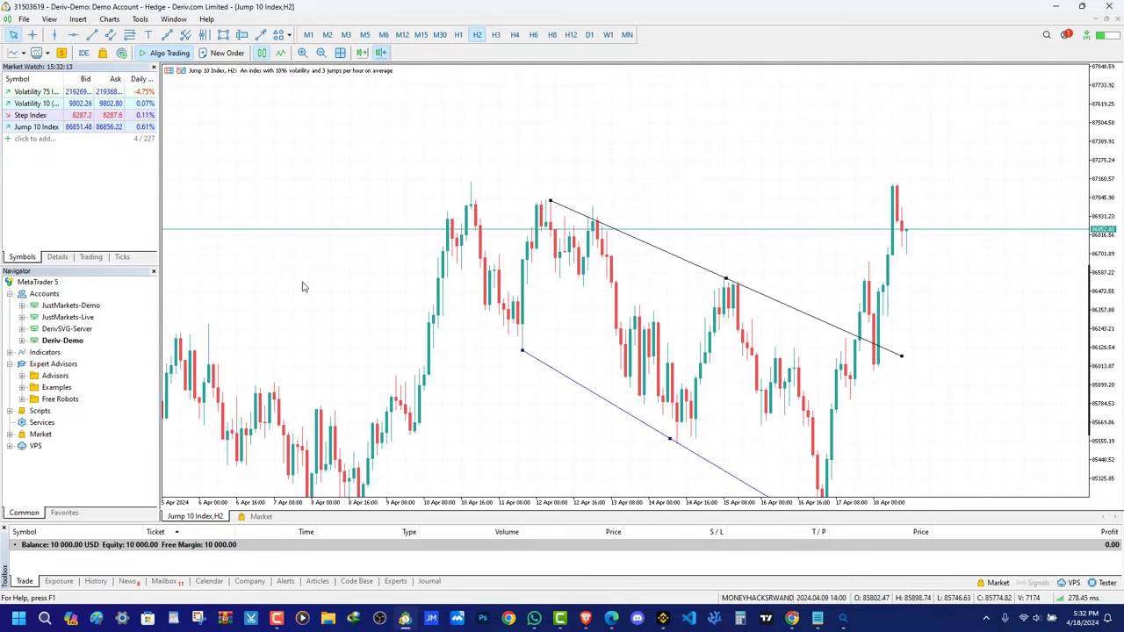
pyautogui.scroll(-15, 636, 318)
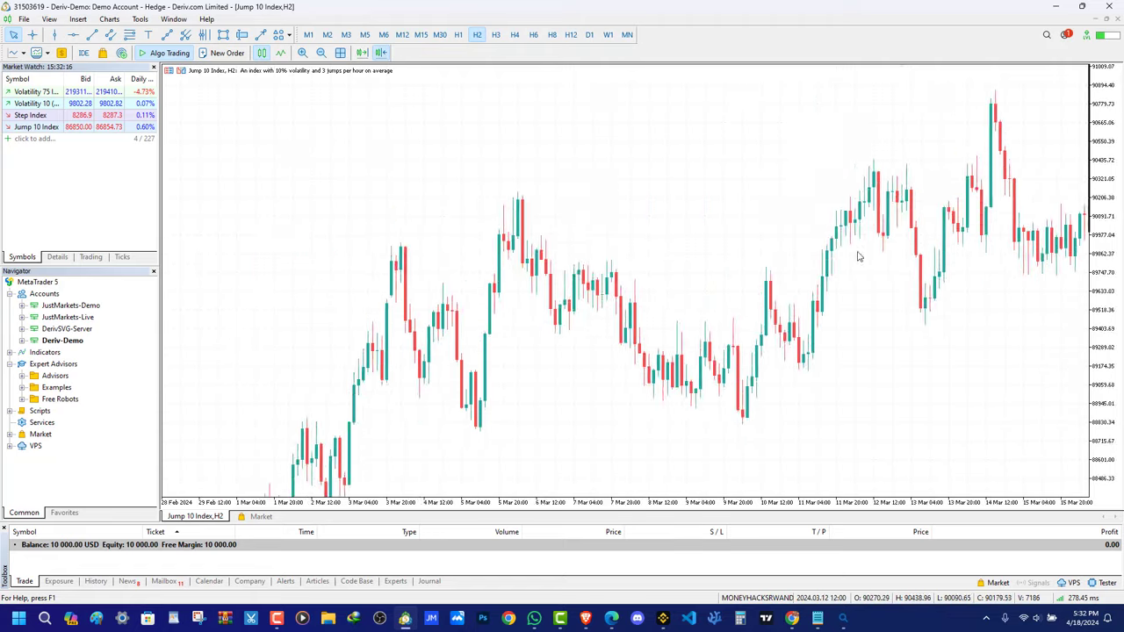
pyautogui.scroll(-2, 616, 385)
# Turn off chart shift in the Jump 10 Index chart's common properties after toggling it to compare the preview
pyautogui.rightClick(614, 385)
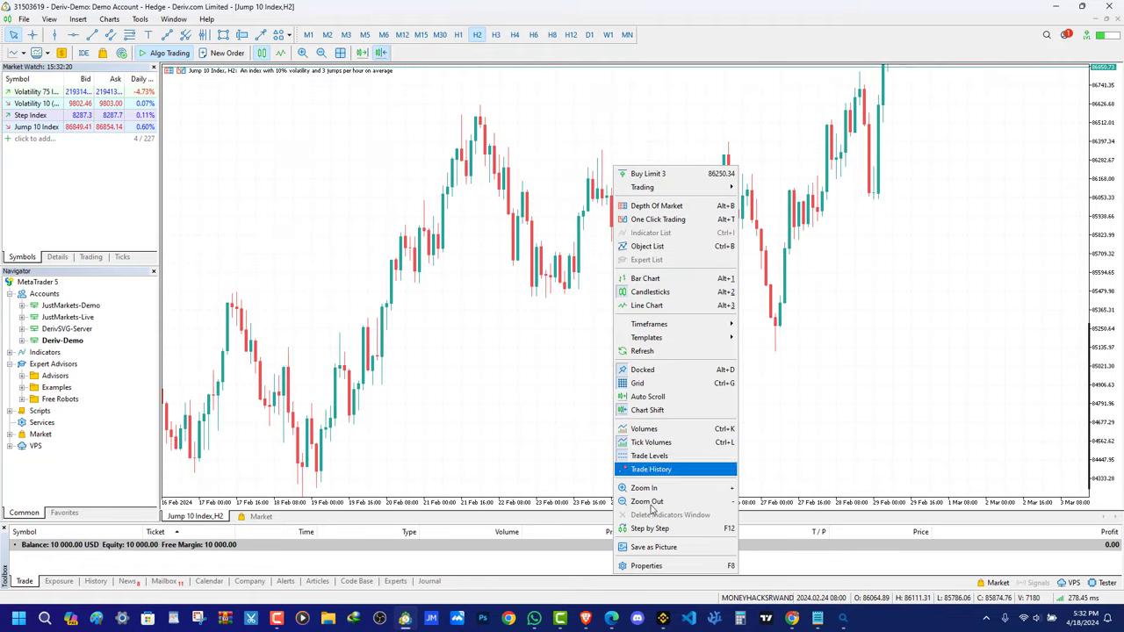
pyautogui.click(659, 567)
pyautogui.click(573, 148)
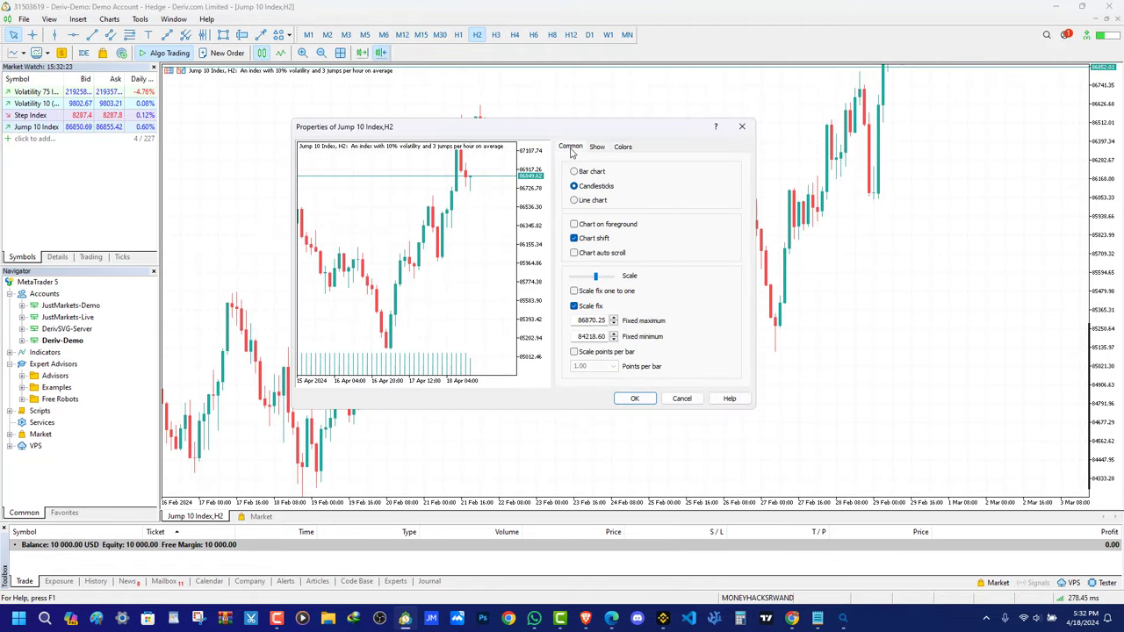
pyautogui.click(575, 239)
pyautogui.click(575, 238)
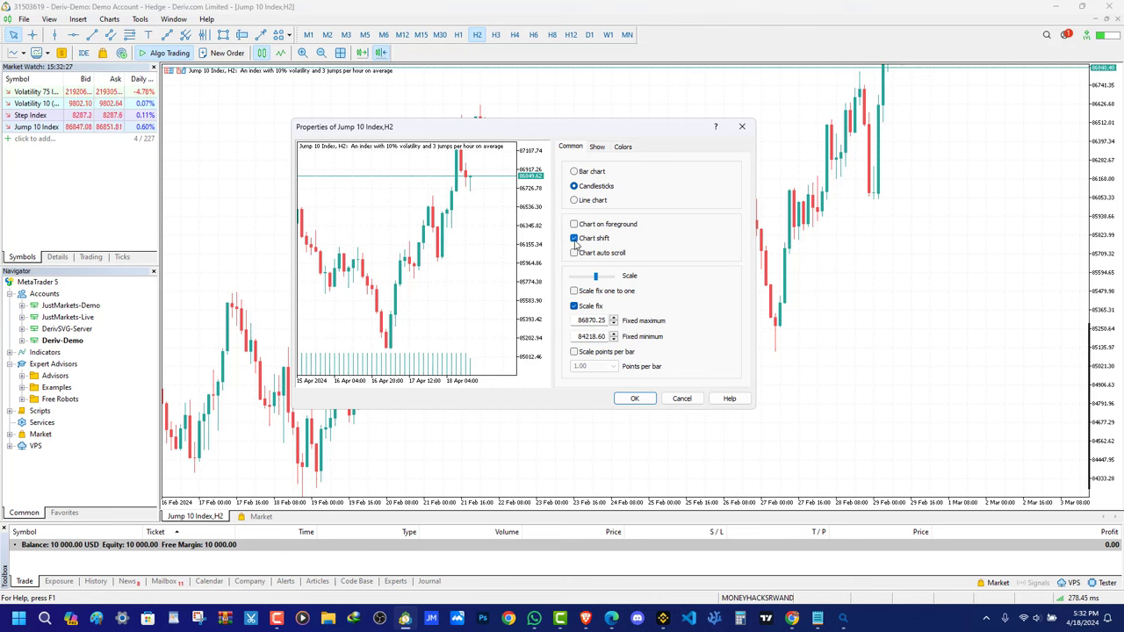
pyautogui.click(575, 239)
pyautogui.click(575, 238)
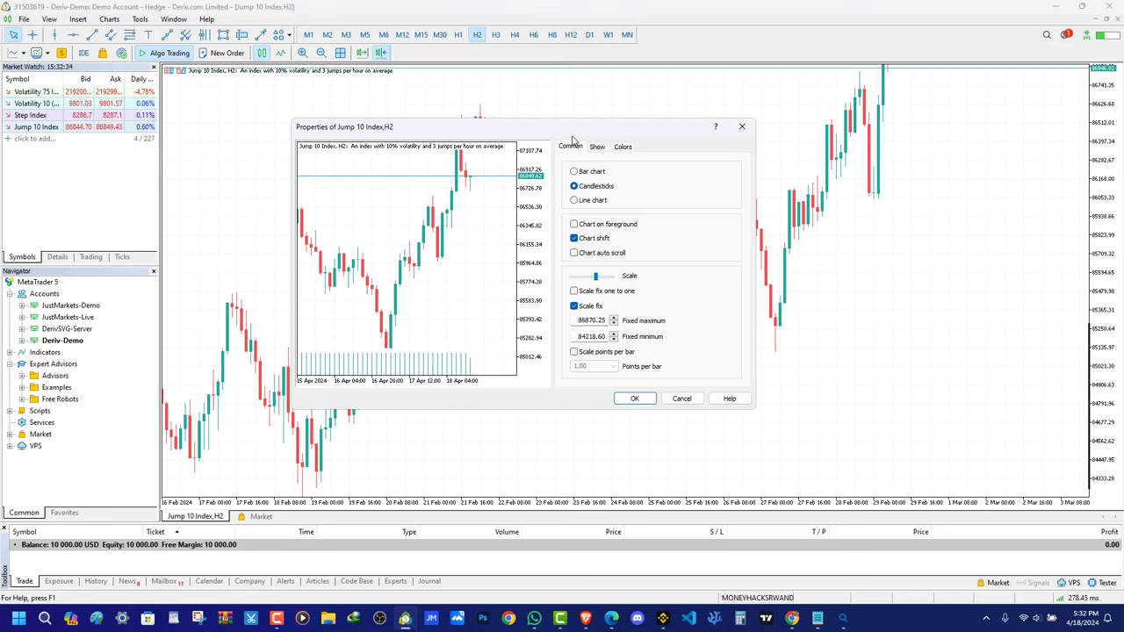
pyautogui.click(575, 238)
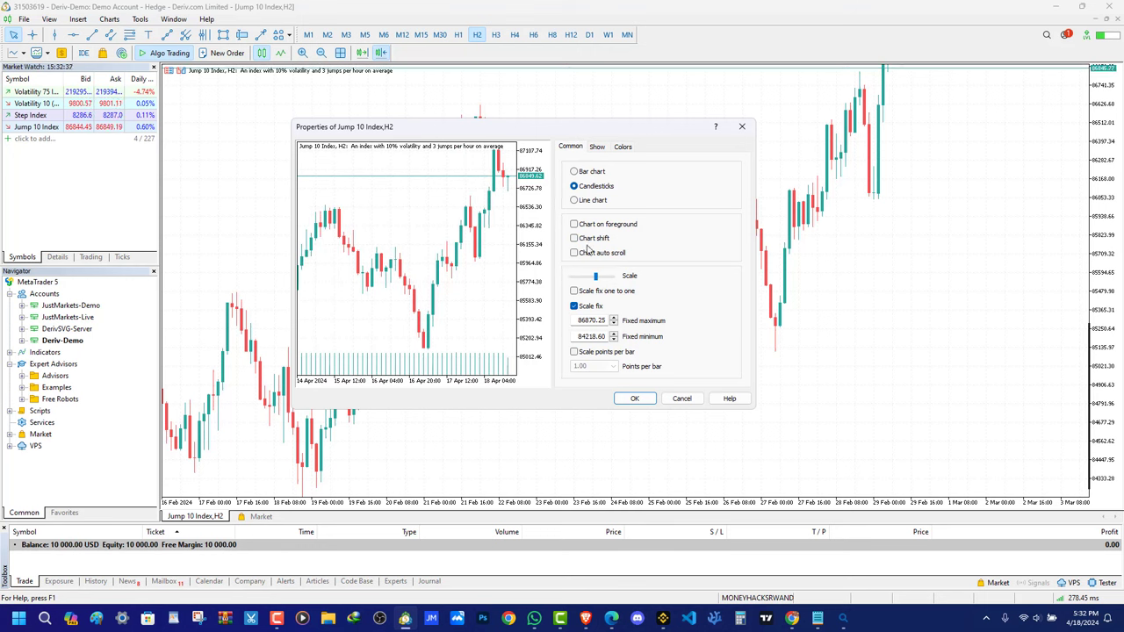
# Choose the Black on White color scheme for the chart and set its grid color to White
pyautogui.click(620, 148)
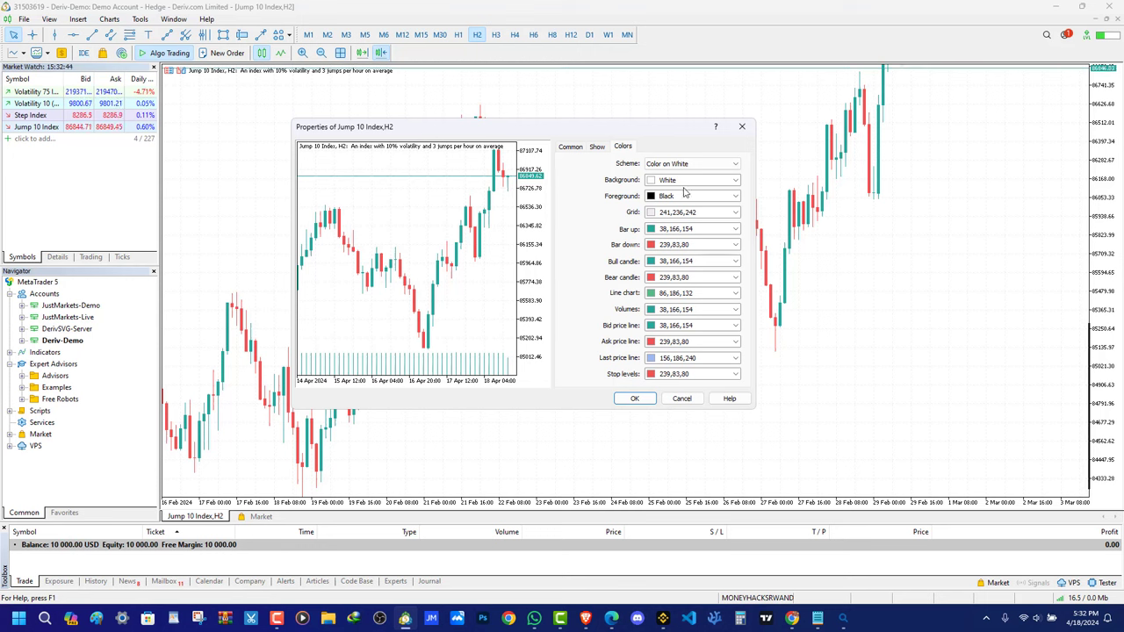
pyautogui.click(685, 164)
pyautogui.click(682, 192)
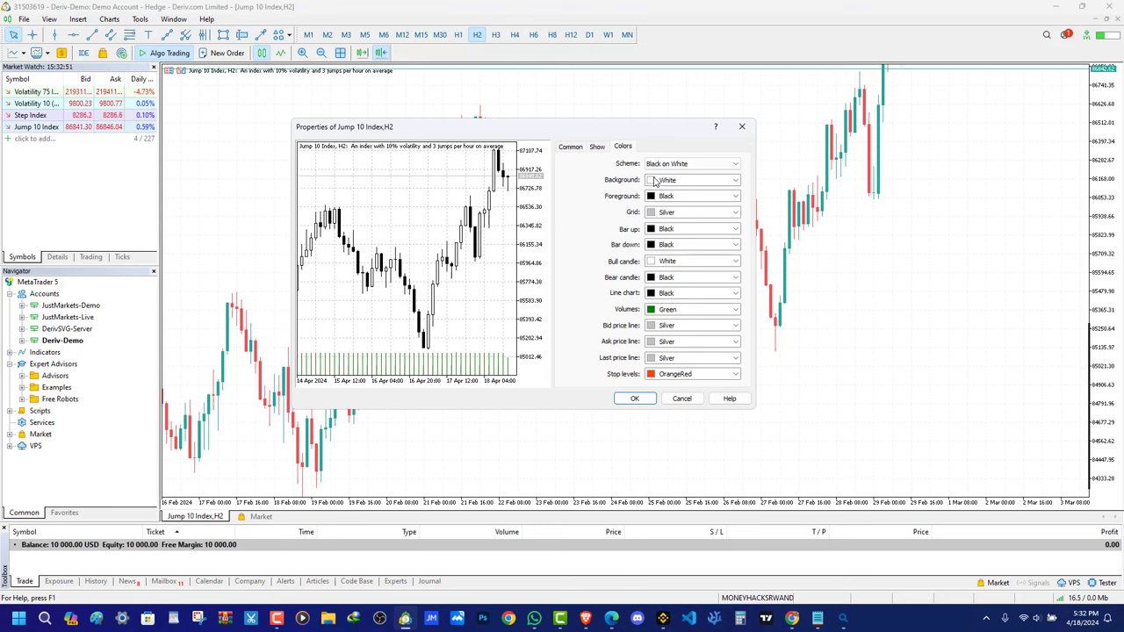
pyautogui.click(654, 213)
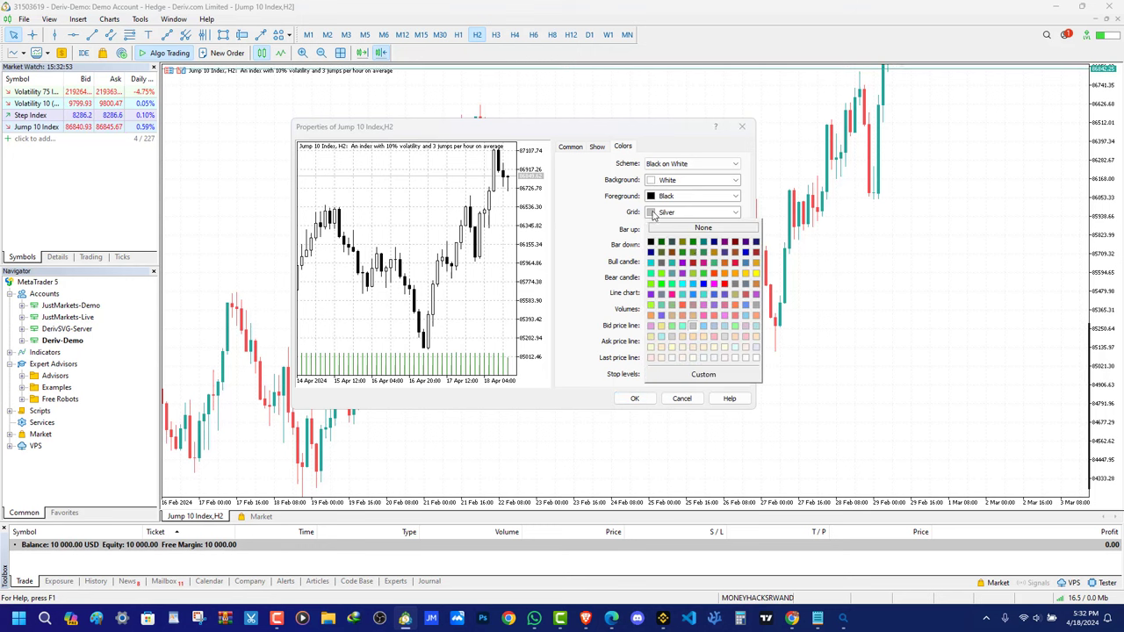
pyautogui.click(755, 358)
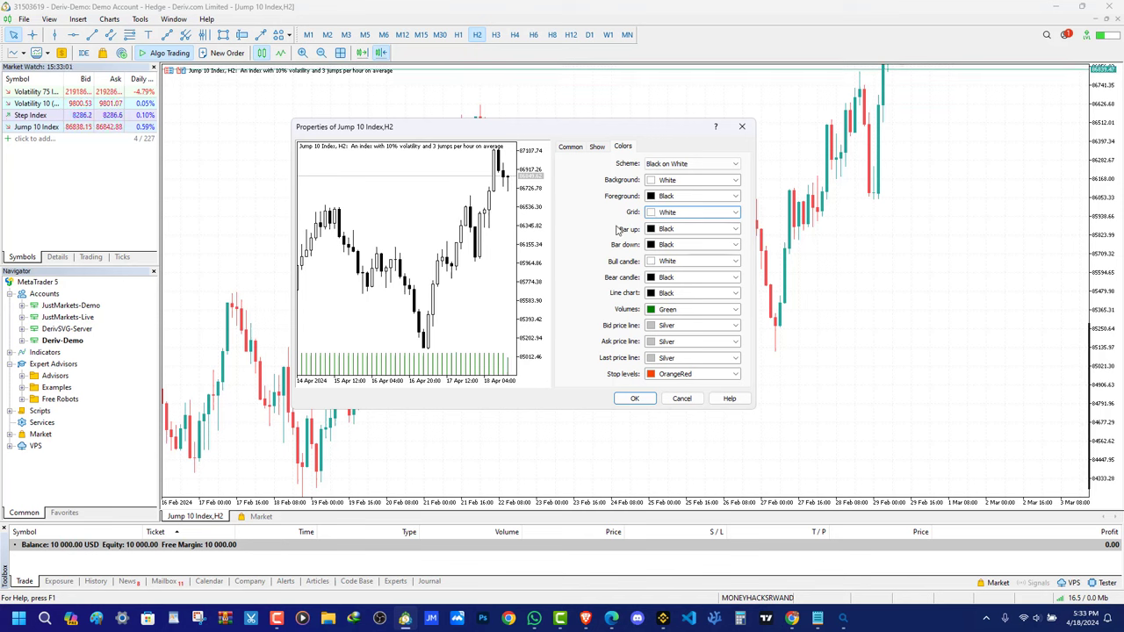
# Set the chart's bar up color to LimeGreen and its bar down color to OrangeRed
pyautogui.click(658, 230)
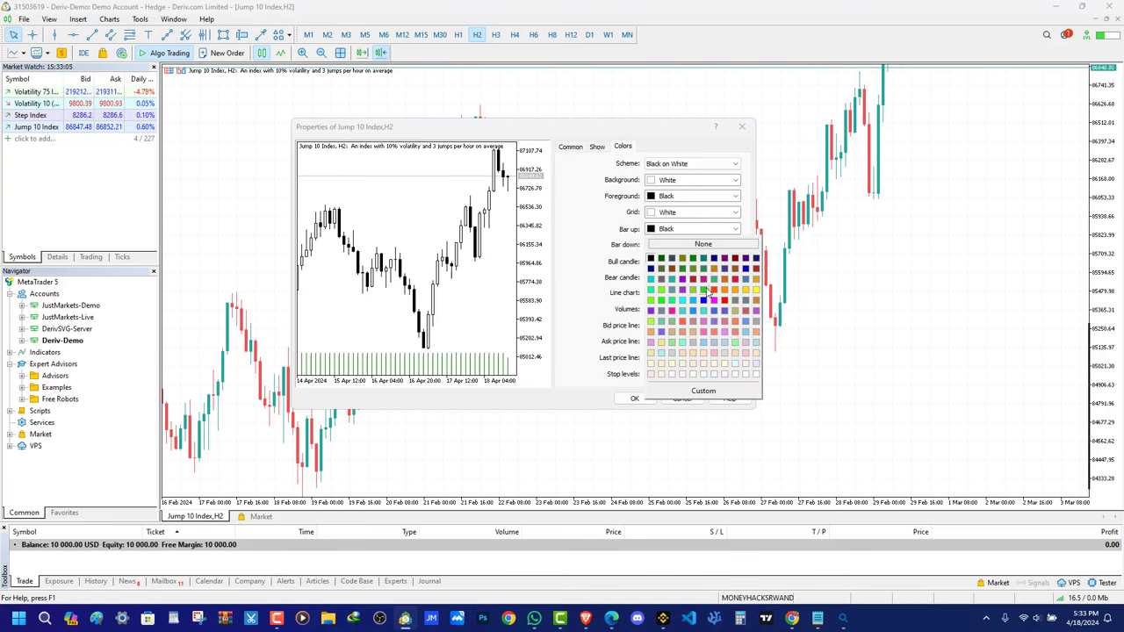
pyautogui.click(704, 290)
pyautogui.click(654, 260)
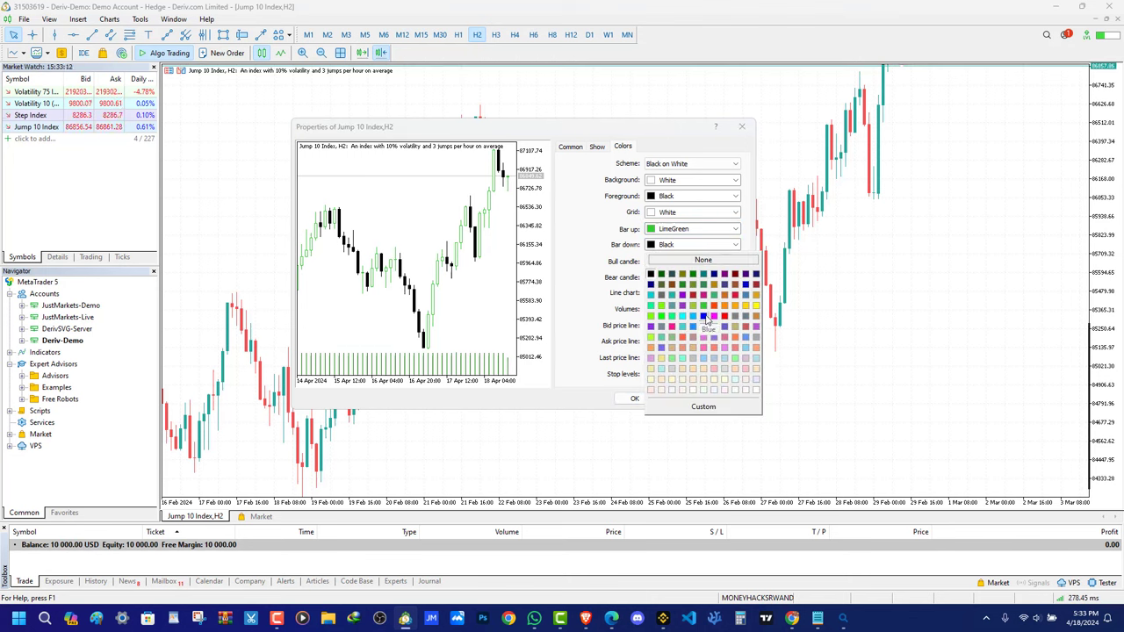
pyautogui.click(714, 306)
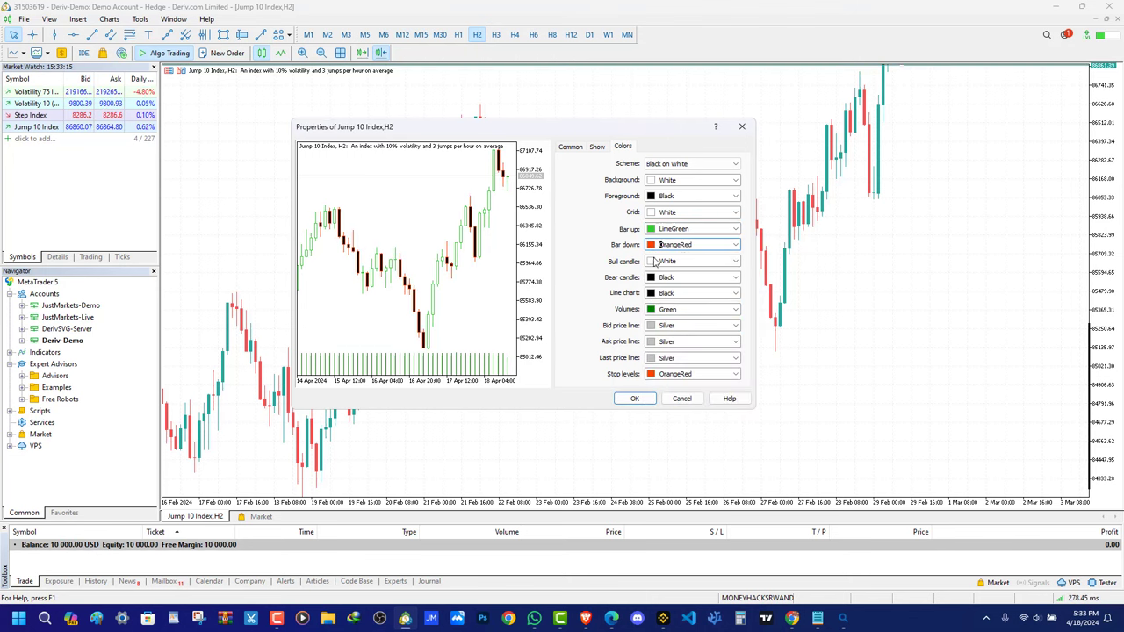
# Set the bull candle color to MediumSeaGreen and the bear candle color to OrangeRed
pyautogui.click(654, 261)
pyautogui.click(708, 306)
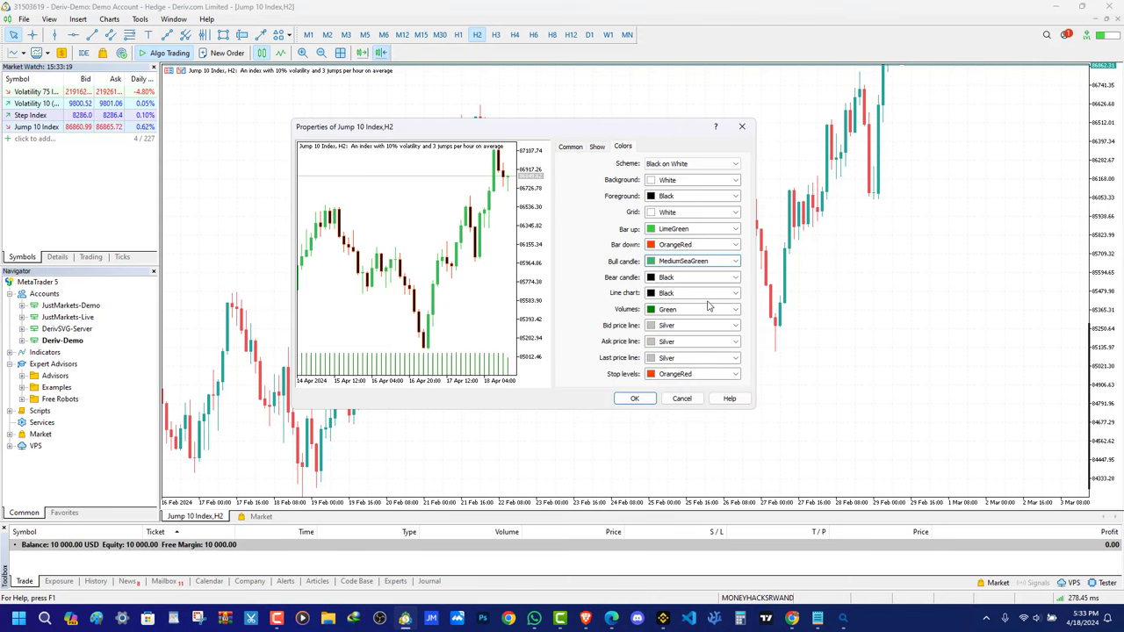
pyautogui.click(654, 277)
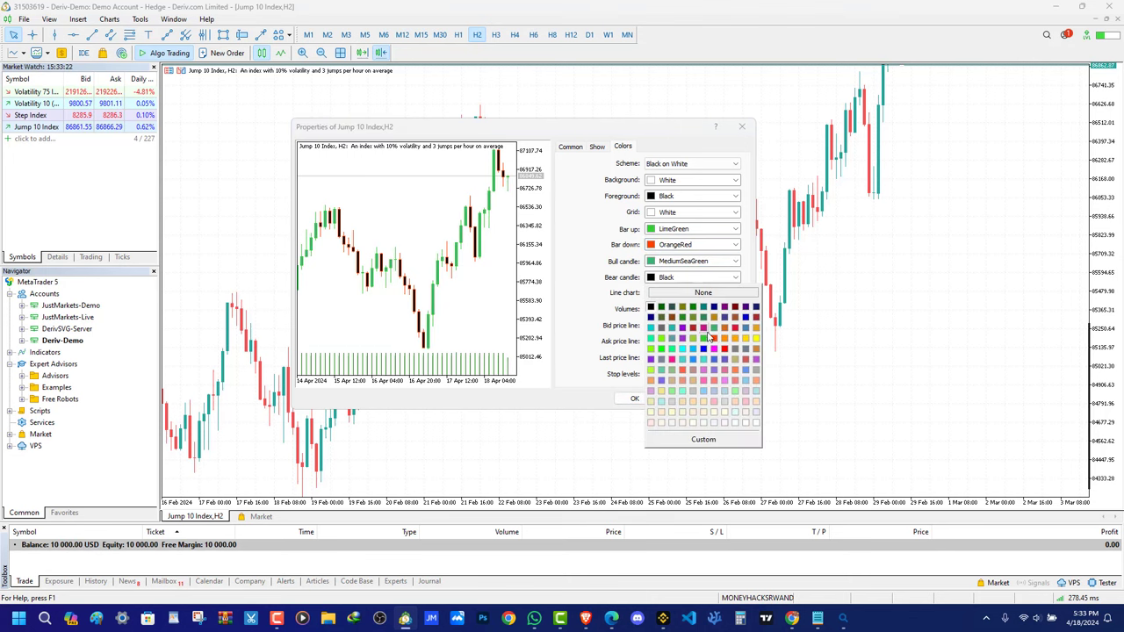
pyautogui.click(714, 340)
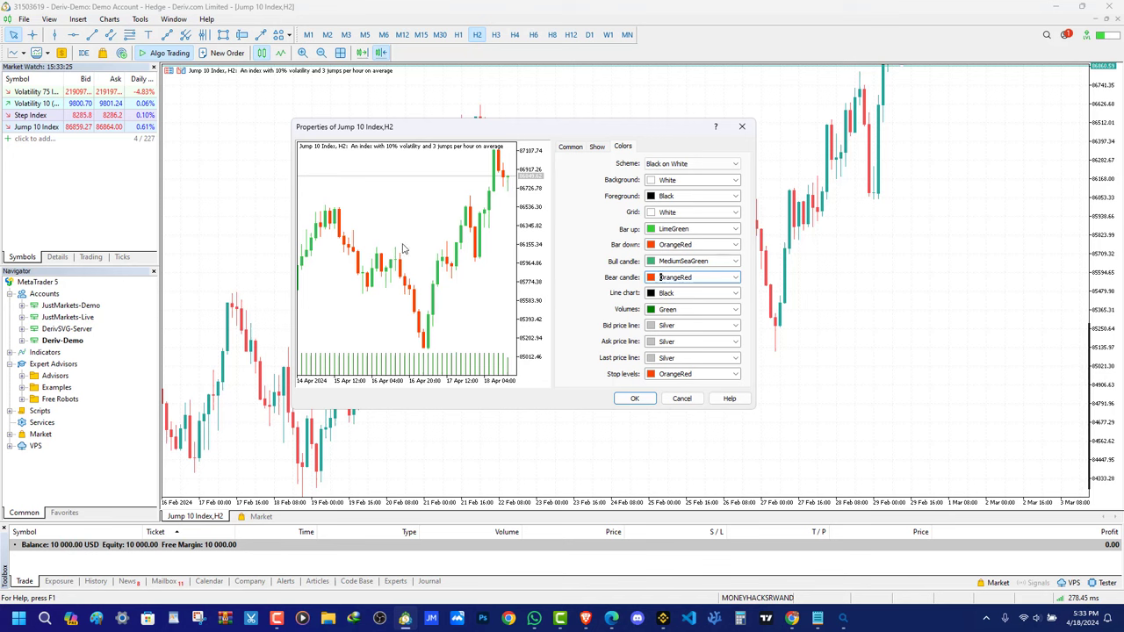
# Change the chart's bar up color to Teal
pyautogui.click(647, 229)
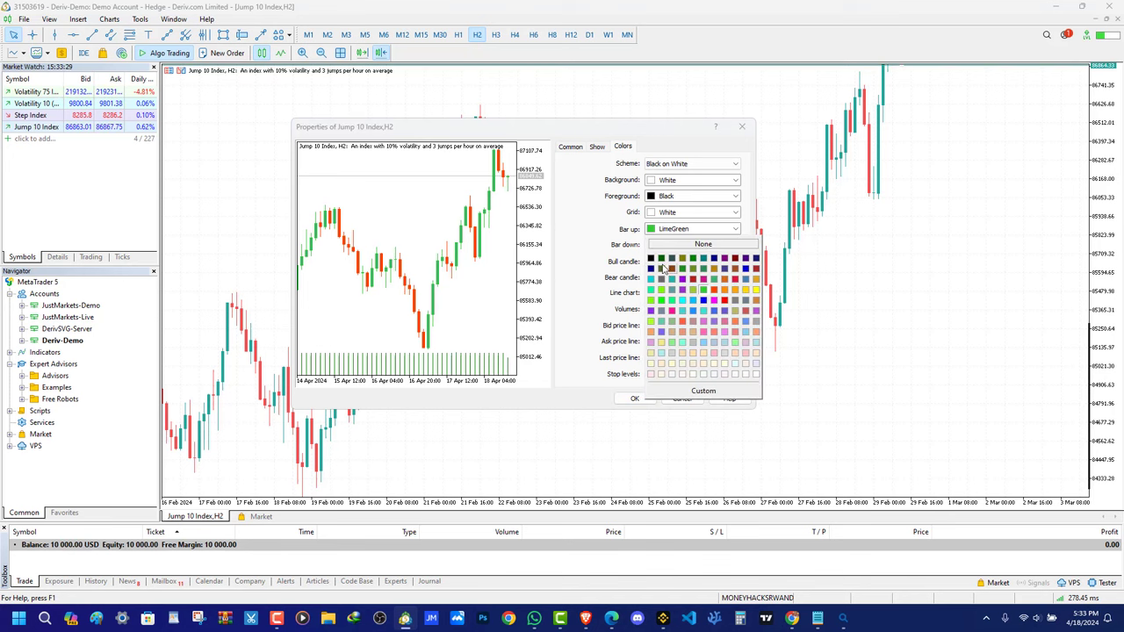
pyautogui.click(653, 245)
pyautogui.click(649, 230)
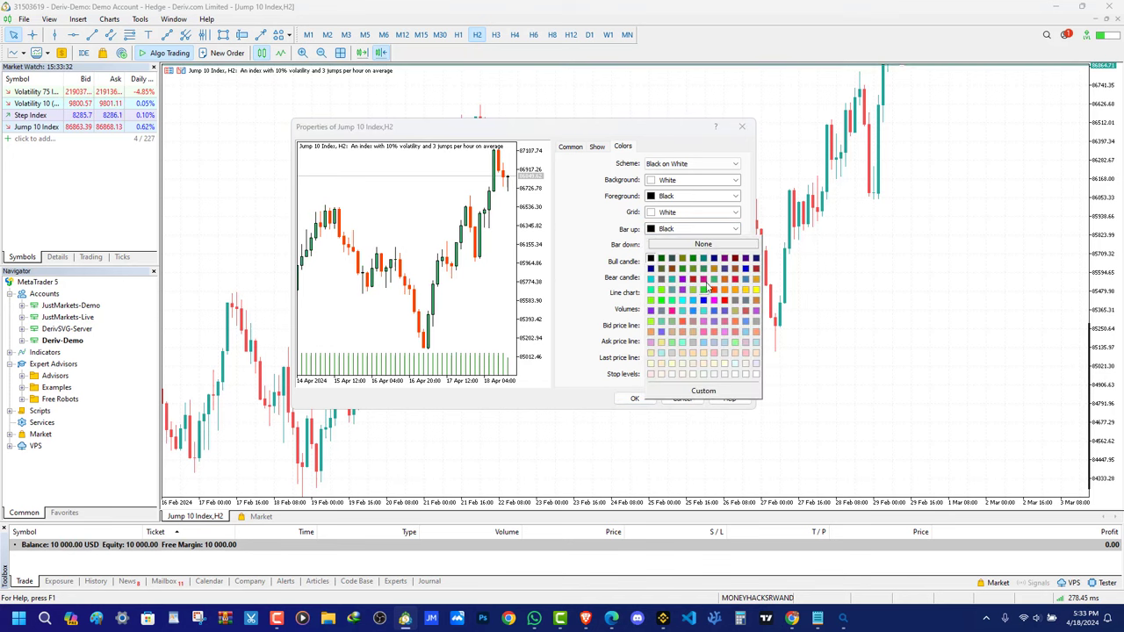
pyautogui.click(708, 260)
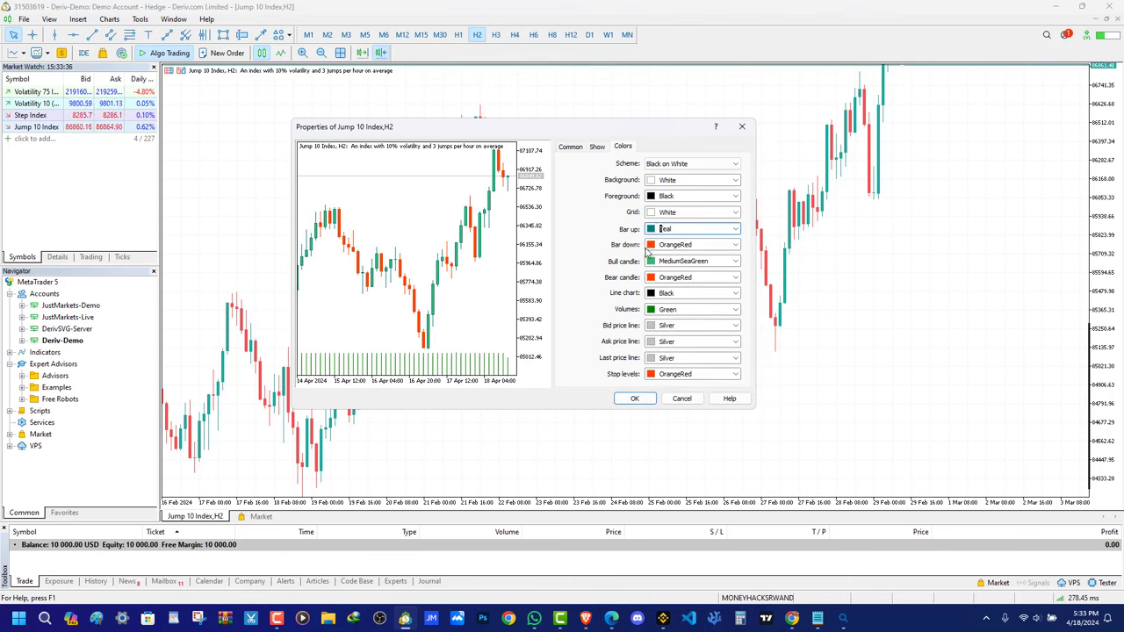
# Try Red and MediumVioletRed for the bear candle, return it to OrangeRed, and apply the chart properties
pyautogui.click(651, 277)
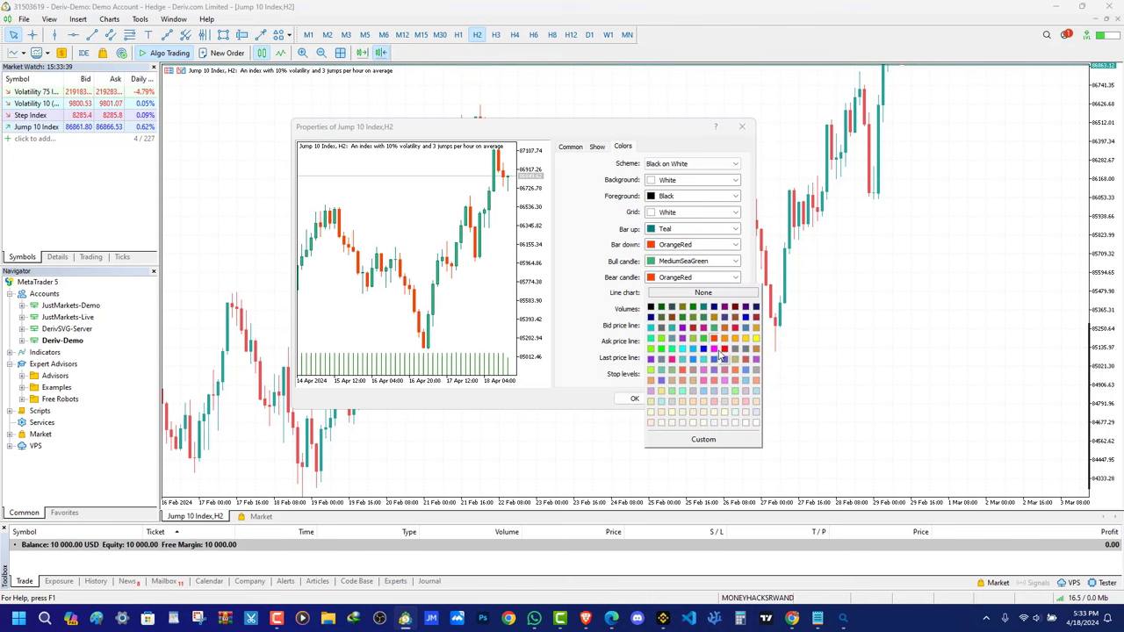
pyautogui.click(725, 354)
pyautogui.click(651, 277)
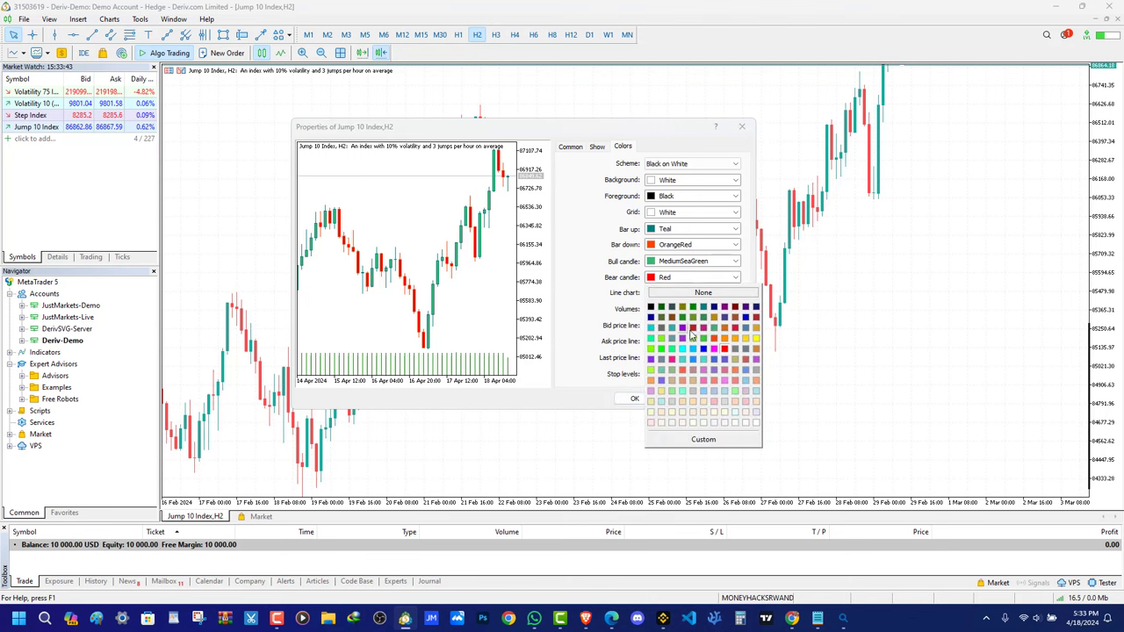
pyautogui.click(704, 328)
pyautogui.click(664, 273)
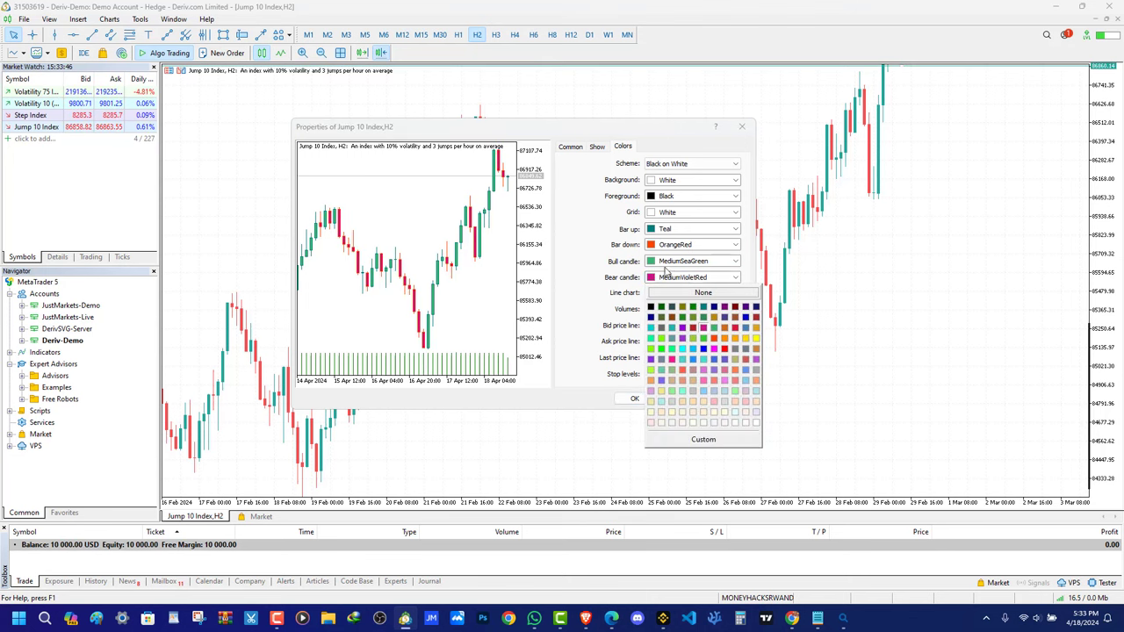
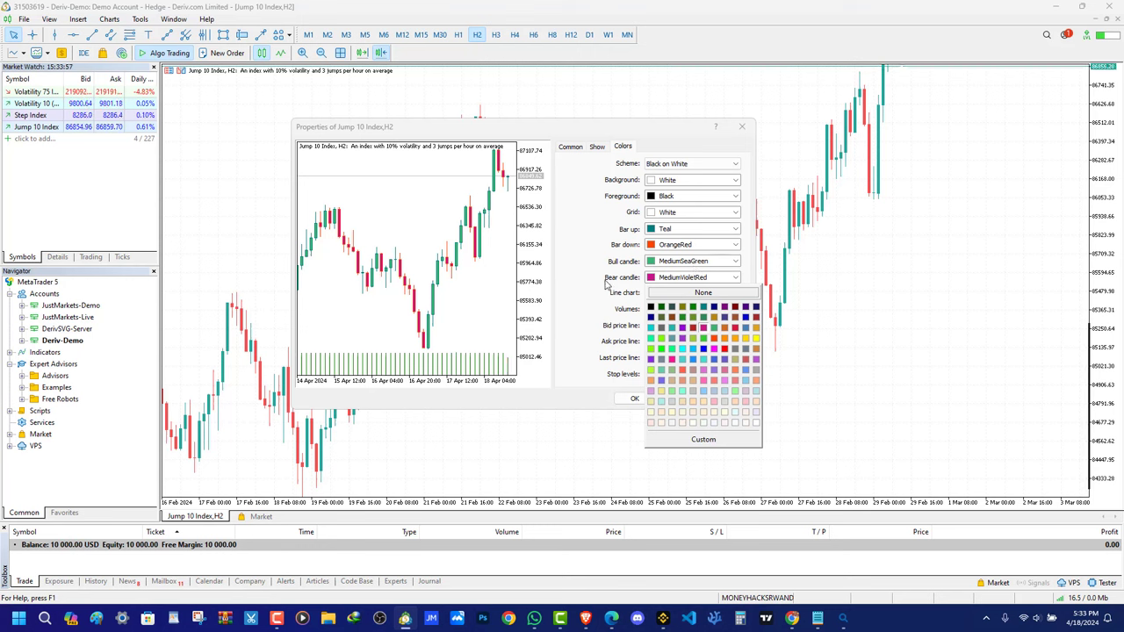
pyautogui.click(704, 336)
pyautogui.click(634, 398)
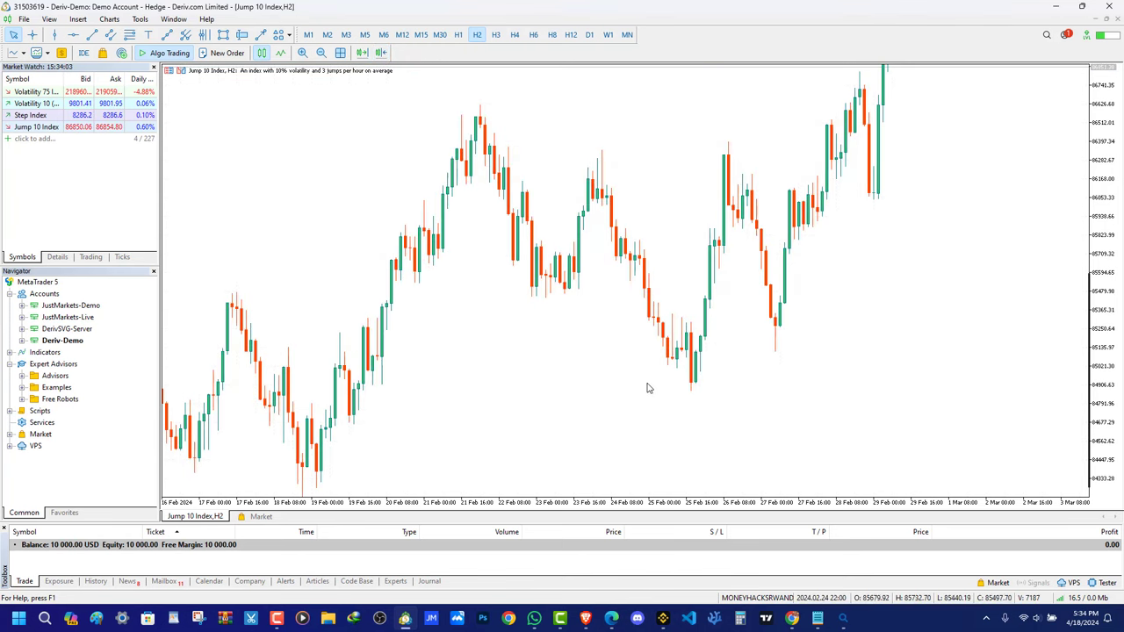
# Examine the recolored Jump 10 Index candles back through January 2024 to late December 2023
pyautogui.moveTo(441, 321); pyautogui.dragTo(890, 311)
pyautogui.moveTo(334, 356); pyautogui.dragTo(913, 517)
pyautogui.moveTo(386, 351); pyautogui.dragTo(904, 344)
pyautogui.moveTo(554, 286); pyautogui.dragTo(689, 427)
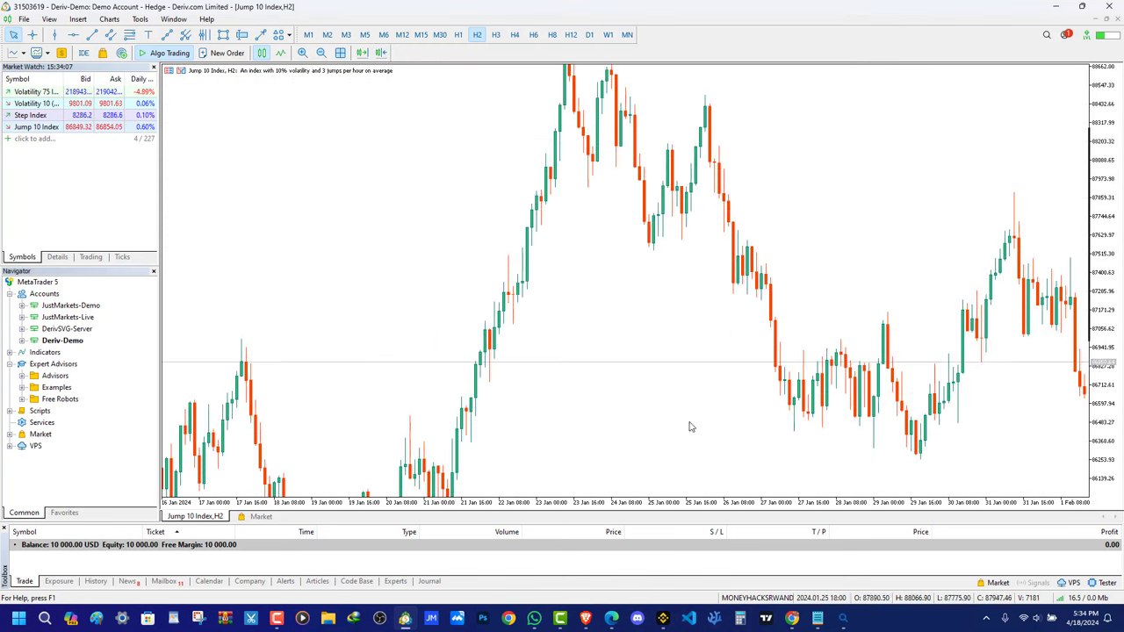
pyautogui.hscroll(-15, 689, 427)
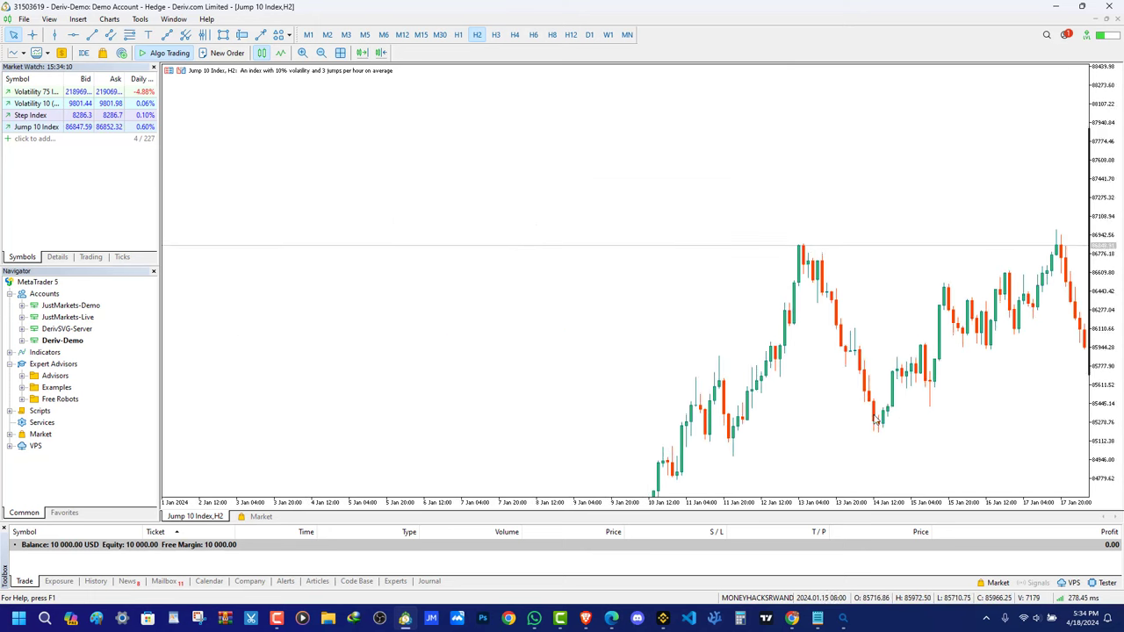
pyautogui.hscroll(-5, 875, 421)
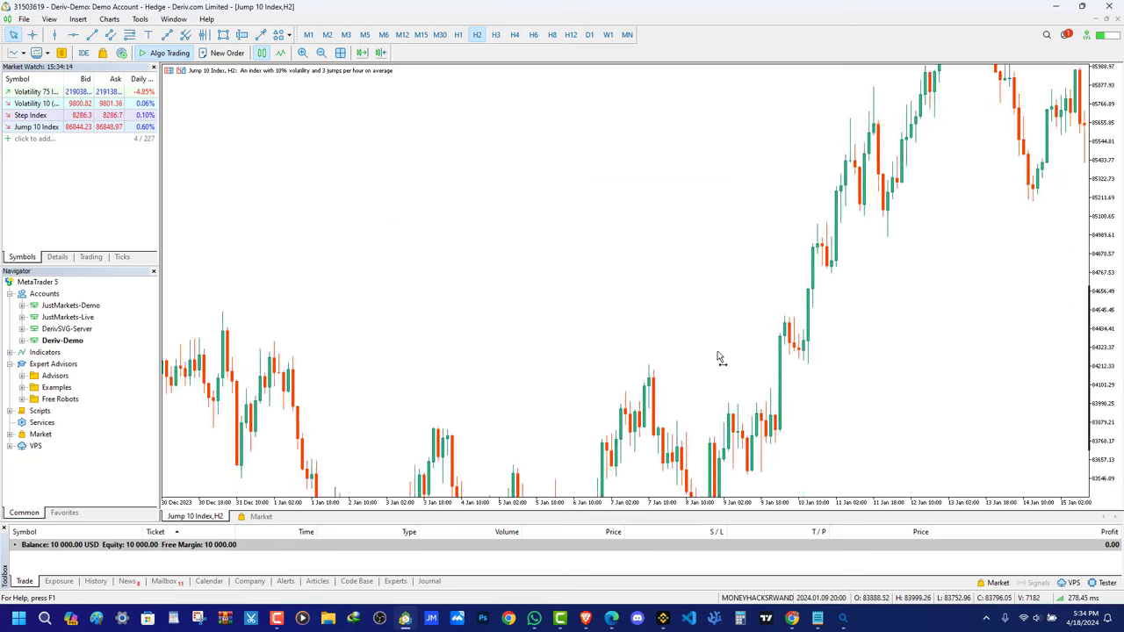
pyautogui.hscroll(-5, 717, 357)
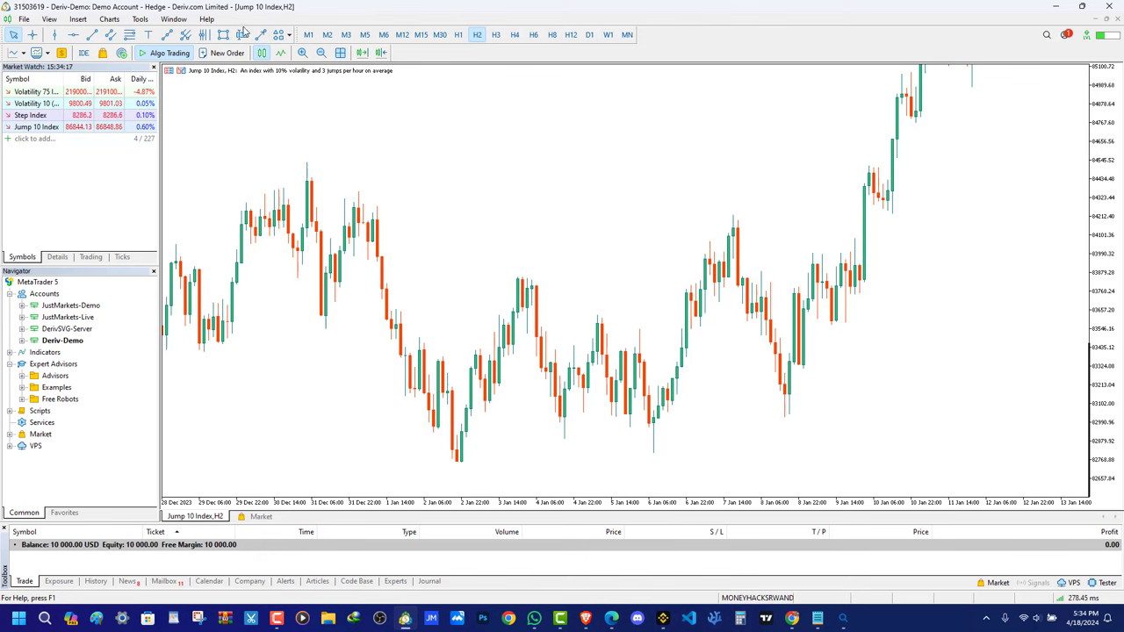
# Draw a rectangle from about 29 December to 11 January between roughly 83,550 and 83,680, and delete it
pyautogui.moveTo(226, 306)
pyautogui.mouseDown()
pyautogui.moveTo(941, 340)
pyautogui.moveTo(943, 329)
pyautogui.mouseUp()
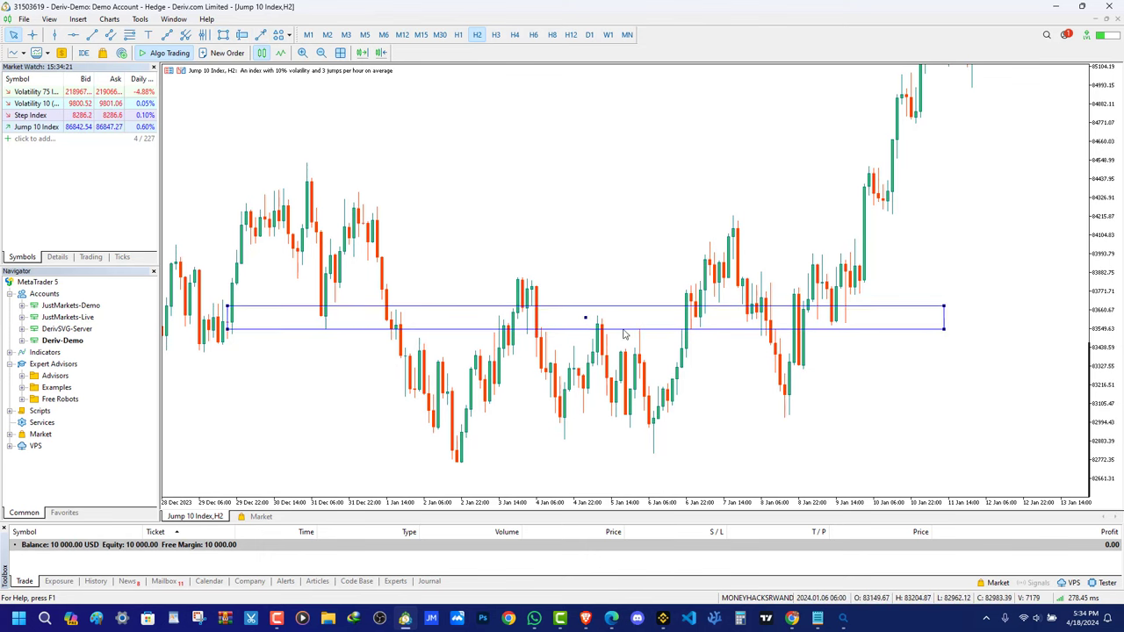
pyautogui.rightClick(585, 319)
pyautogui.click(611, 357)
pyautogui.hscroll(20, 877, 245)
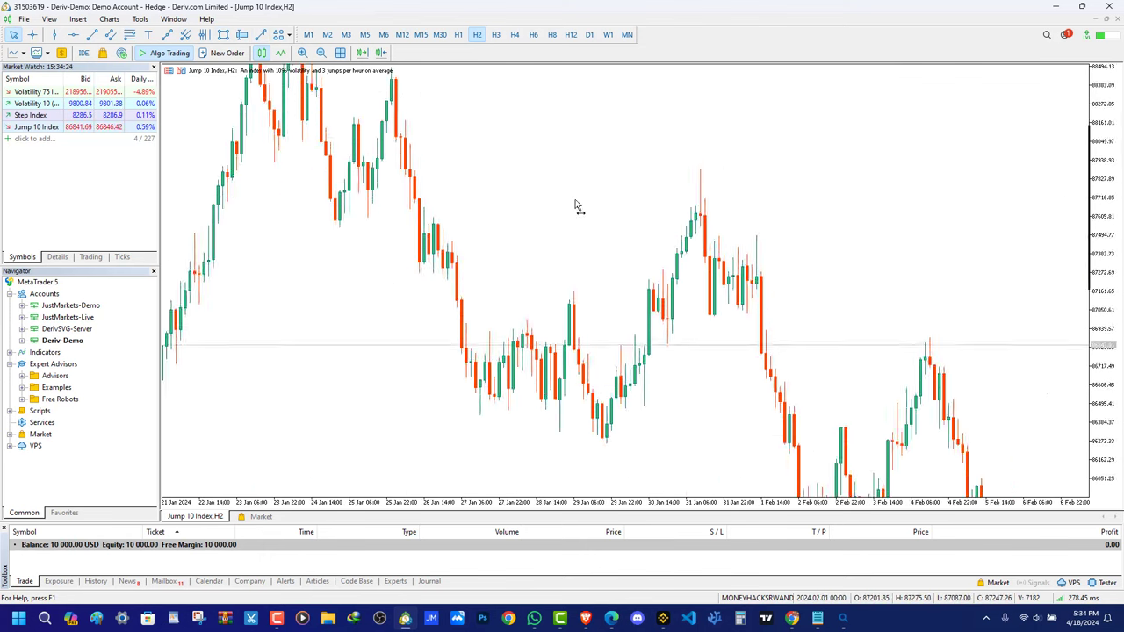
# Return to the latest April candles and set the chart's bar up color to MediumSeaGreen in the chart properties
pyautogui.hscroll(20, 663, 329)
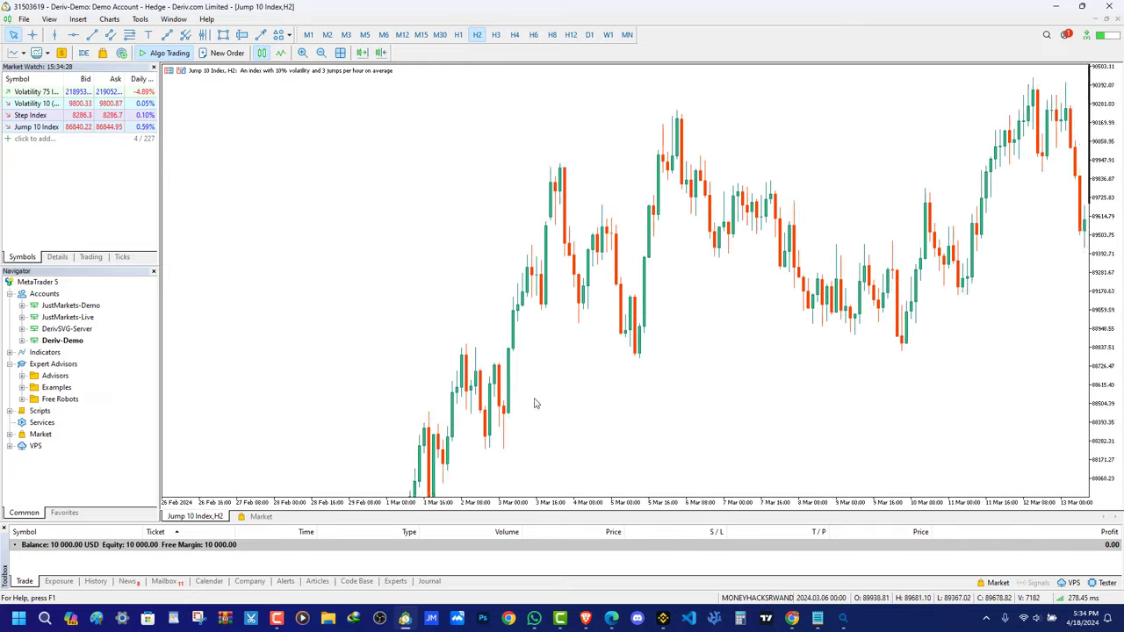
pyautogui.hscroll(20, 799, 319)
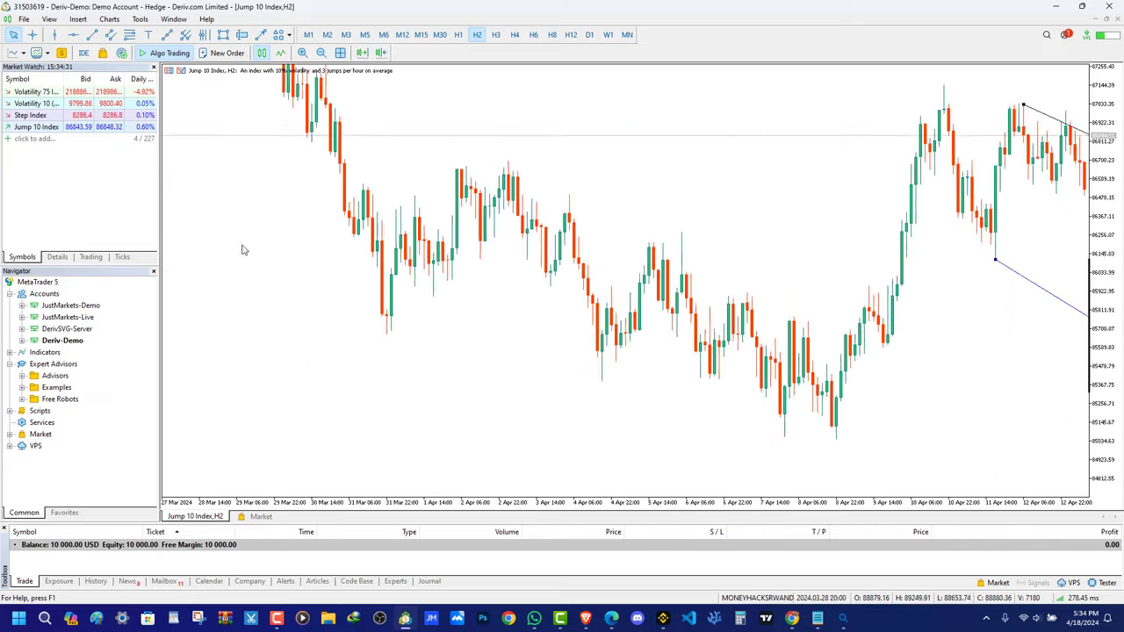
pyautogui.moveTo(325, 341); pyautogui.dragTo(326, 442)
pyautogui.moveTo(680, 302); pyautogui.dragTo(609, 295)
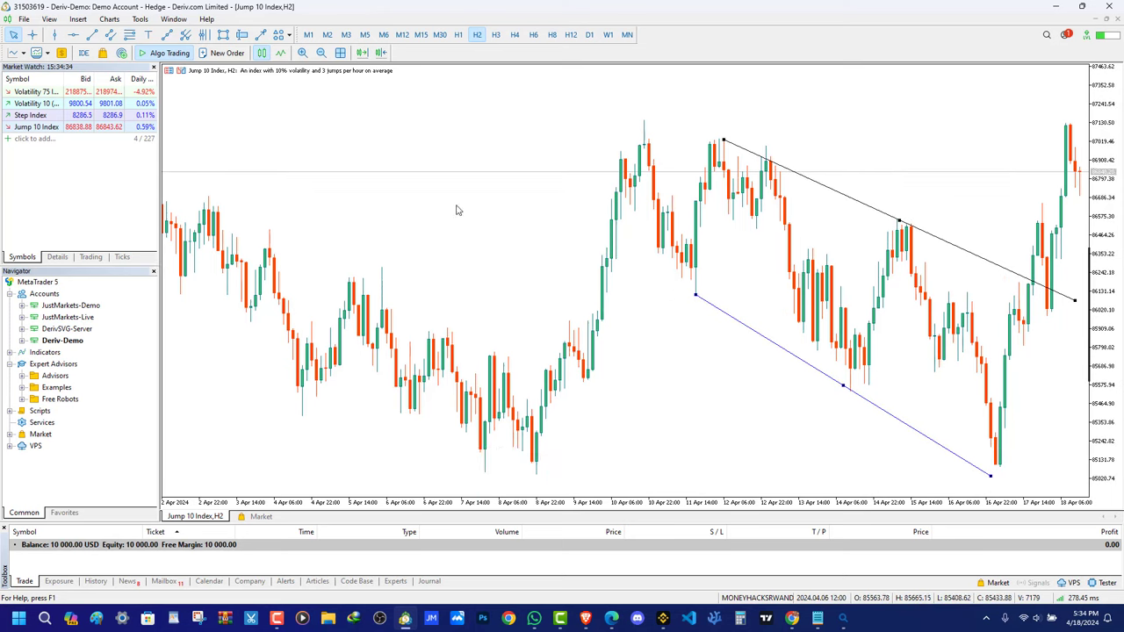
pyautogui.rightClick(480, 160)
pyautogui.click(537, 560)
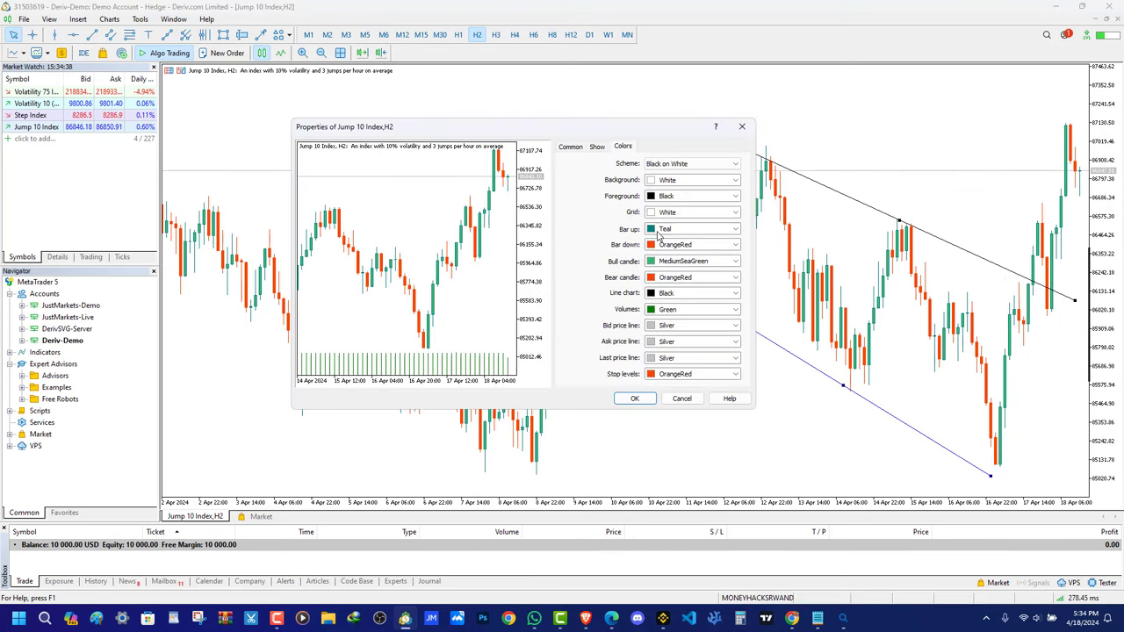
pyautogui.click(659, 229)
pyautogui.click(714, 290)
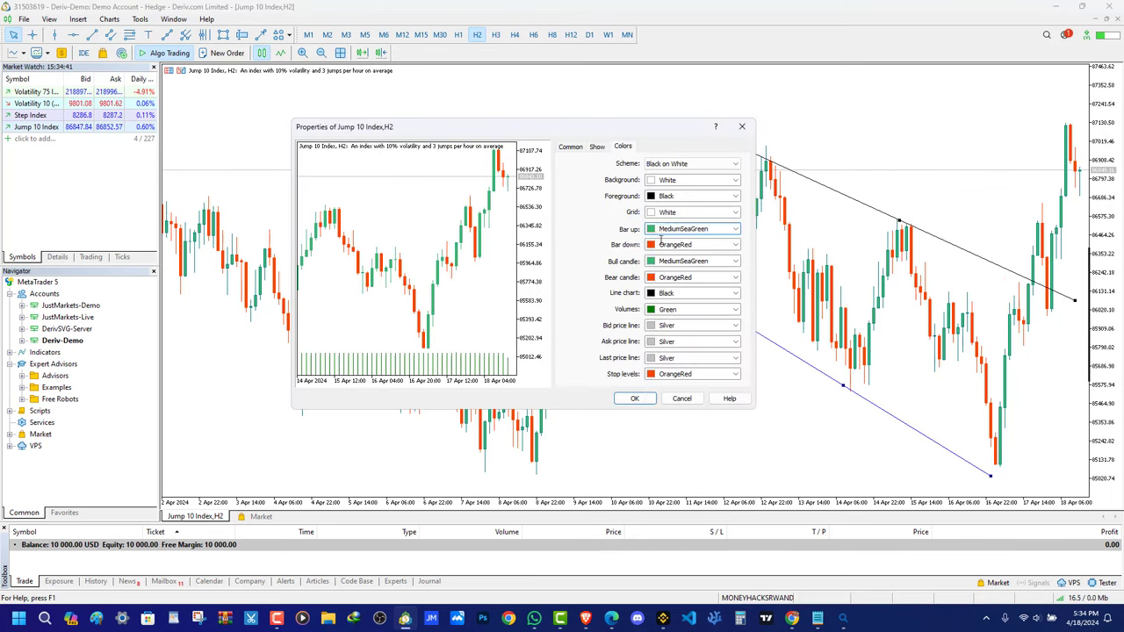
# Set both the bar up and bull candle colors to Blue
pyautogui.click(651, 230)
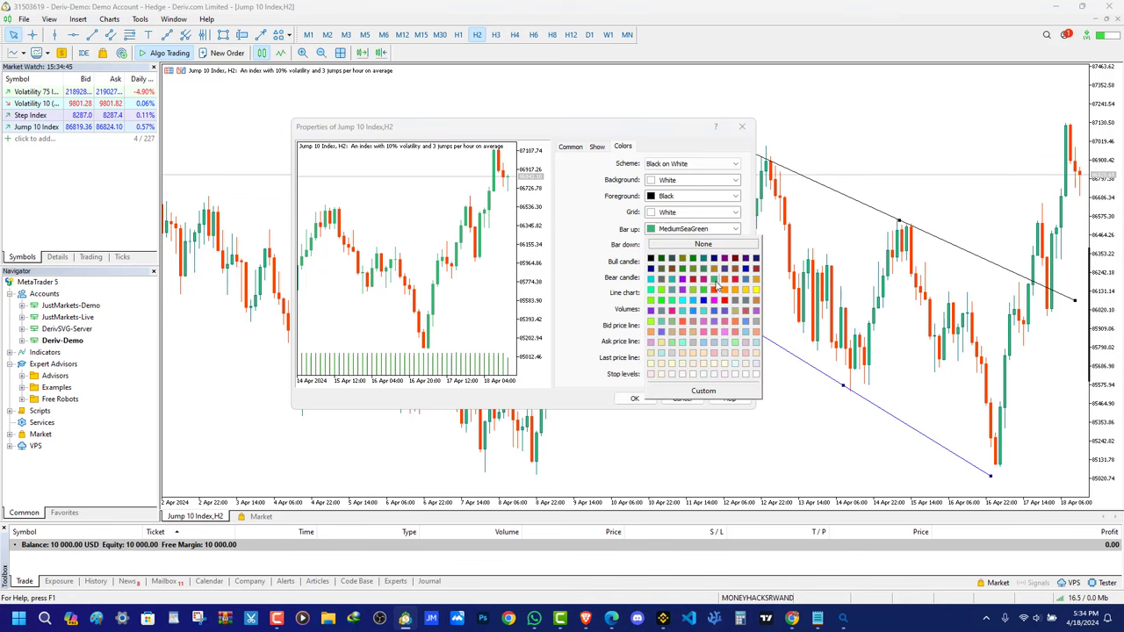
pyautogui.click(705, 304)
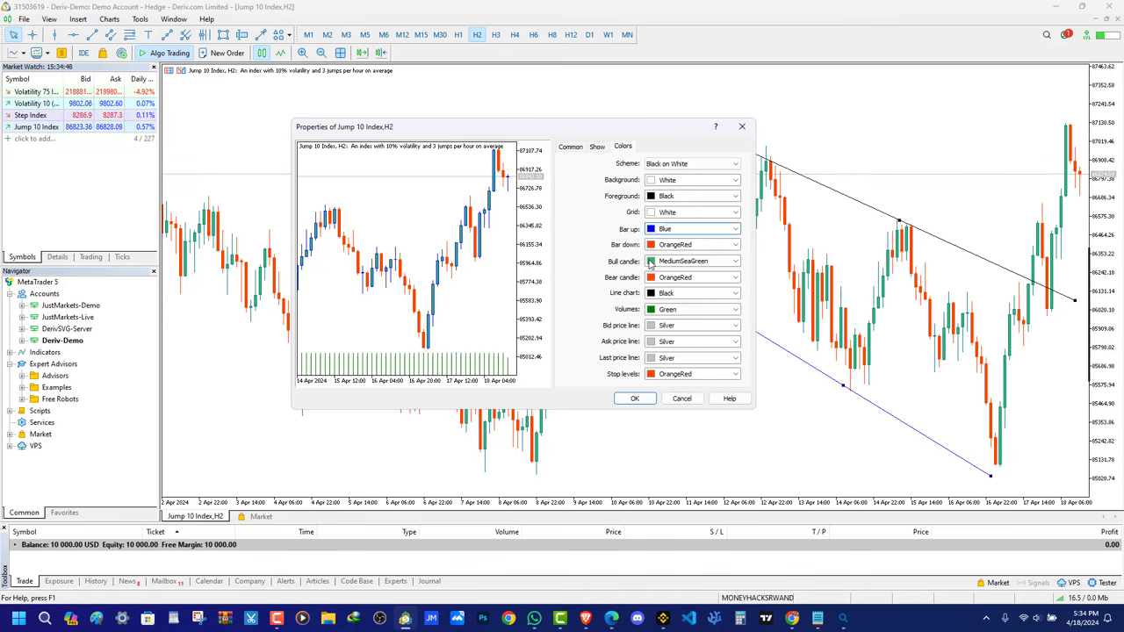
pyautogui.click(650, 261)
pyautogui.click(705, 332)
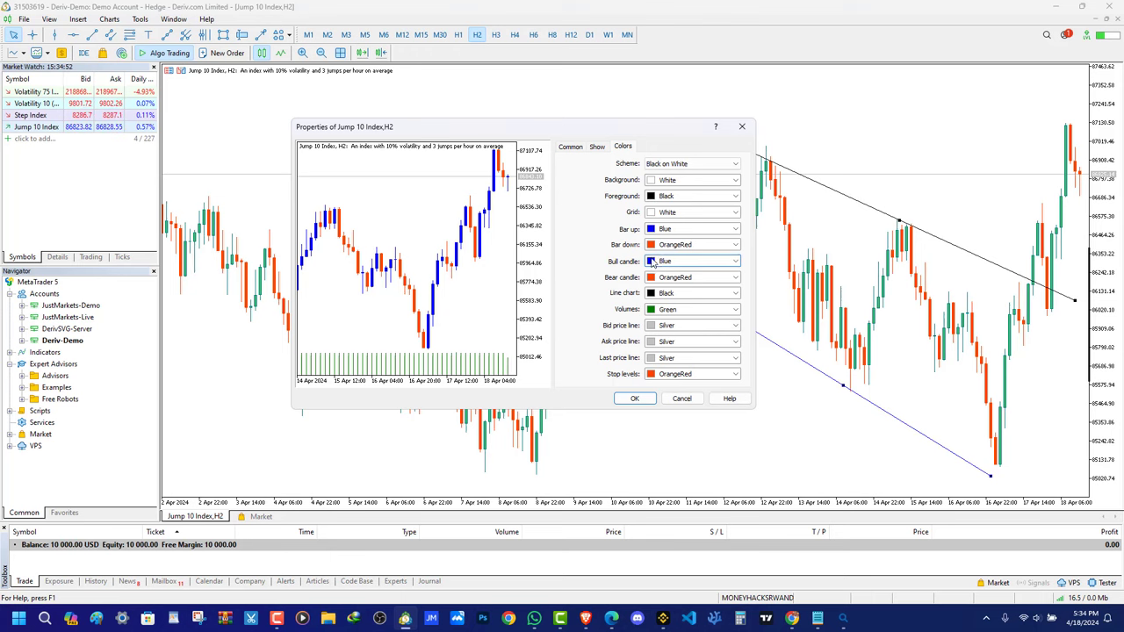
# Change the bull candle to RoyalBlue and the bar up color to MediumBlue, and apply the chart properties
pyautogui.click(652, 263)
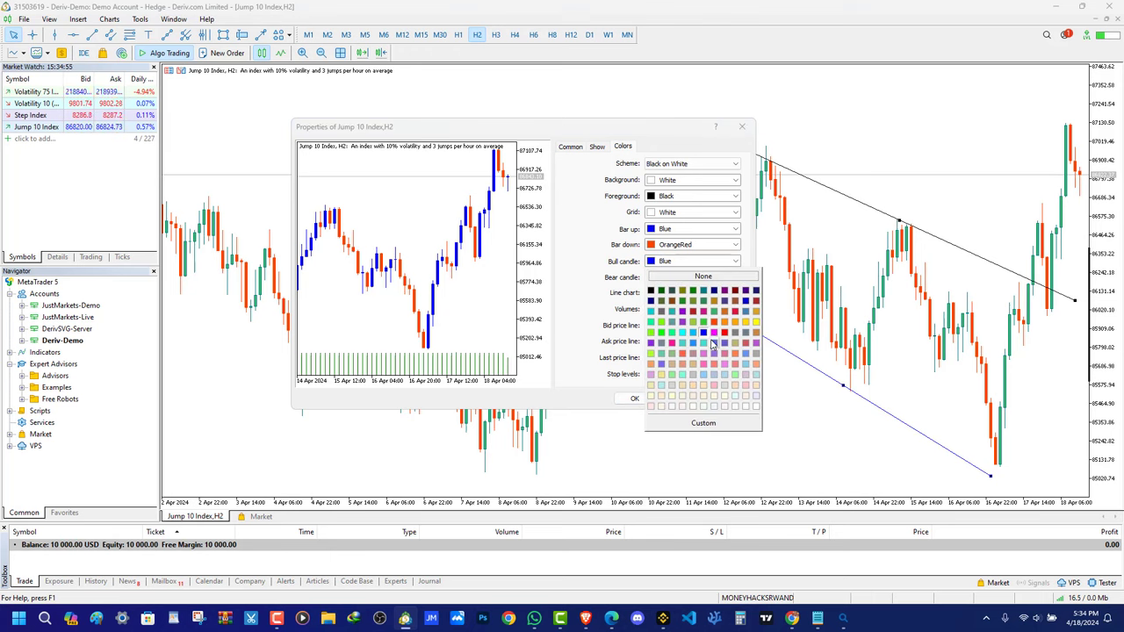
pyautogui.click(713, 344)
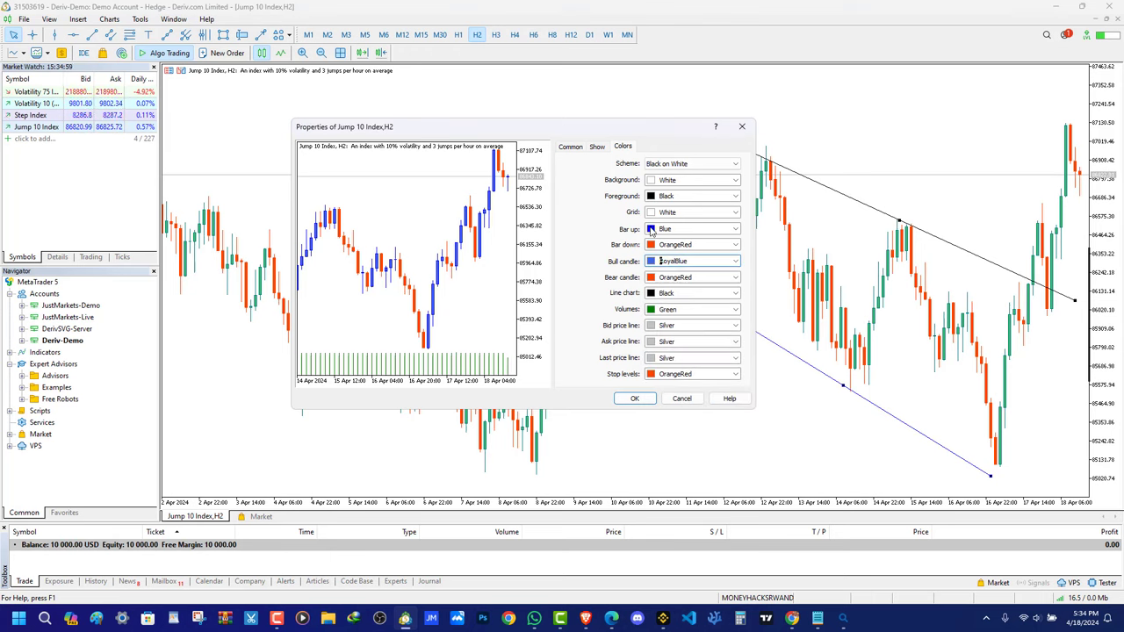
pyautogui.click(652, 232)
pyautogui.click(722, 269)
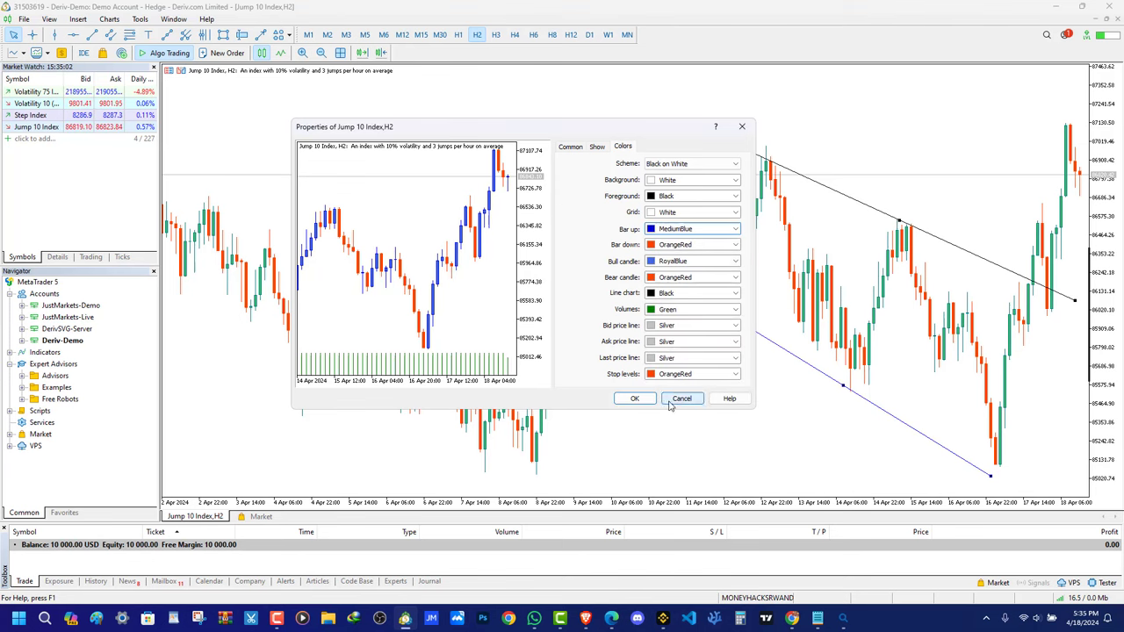
pyautogui.click(634, 397)
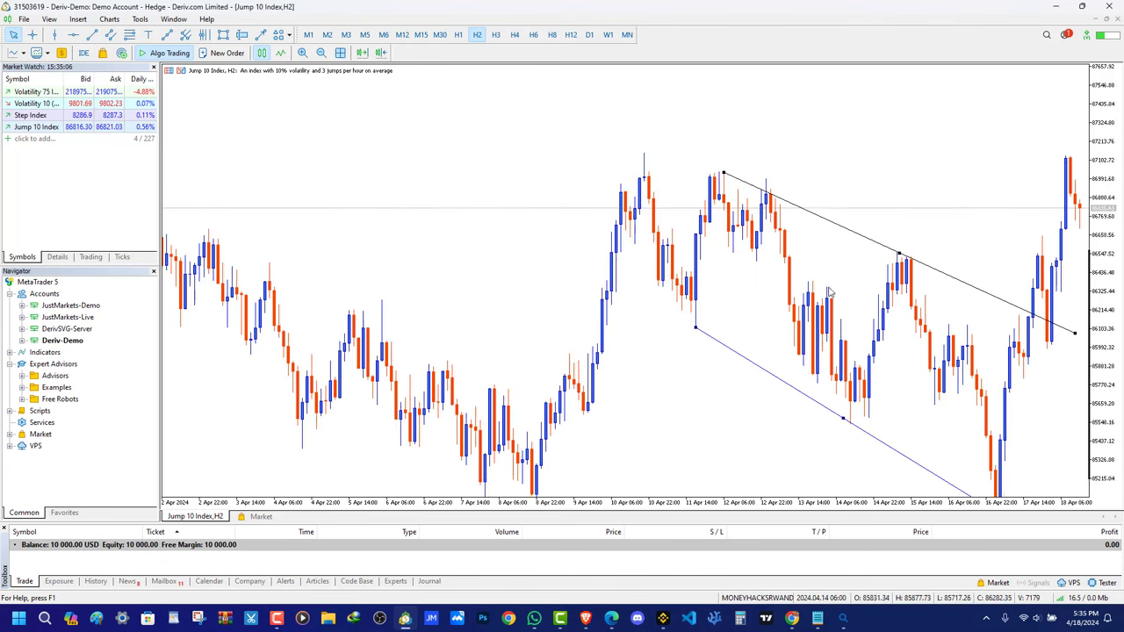
# Examine the blue and orange-red Jump 10 Index candles back through mid to late March 2024
pyautogui.moveTo(828, 291); pyautogui.dragTo(835, 325)
pyautogui.moveTo(1107, 264); pyautogui.dragTo(1111, 306)
pyautogui.moveTo(527, 302); pyautogui.dragTo(901, 303)
pyautogui.moveTo(304, 308); pyautogui.dragTo(781, 481)
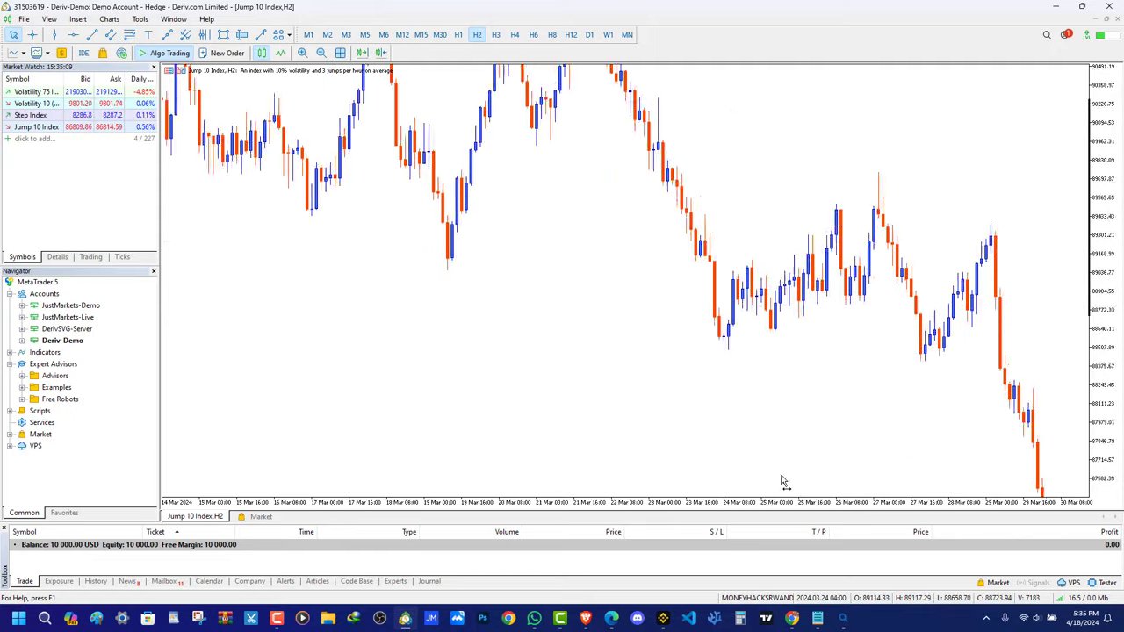
pyautogui.moveTo(464, 242); pyautogui.dragTo(749, 315)
pyautogui.moveTo(878, 101); pyautogui.dragTo(702, 96)
pyautogui.moveTo(816, 345); pyautogui.dragTo(639, 367)
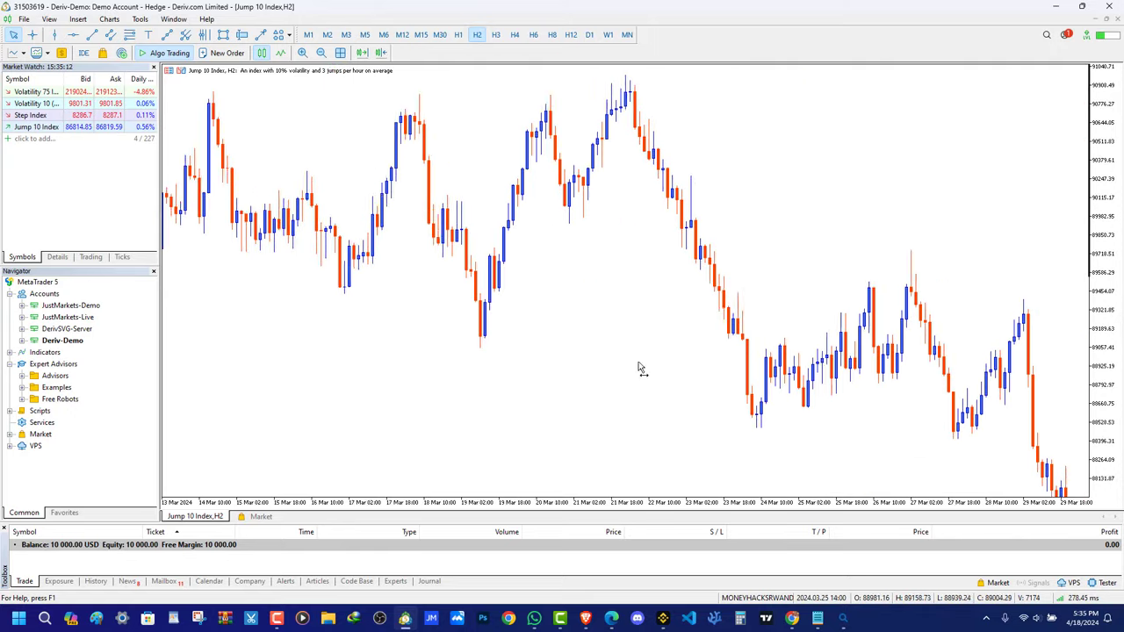
# Draw trendlines above and below the 24–29 March consolidation, from about 89,460 to 89,950 and from about 88,490 to 88,340
pyautogui.scroll(4, 641, 369)
pyautogui.click(91, 35)
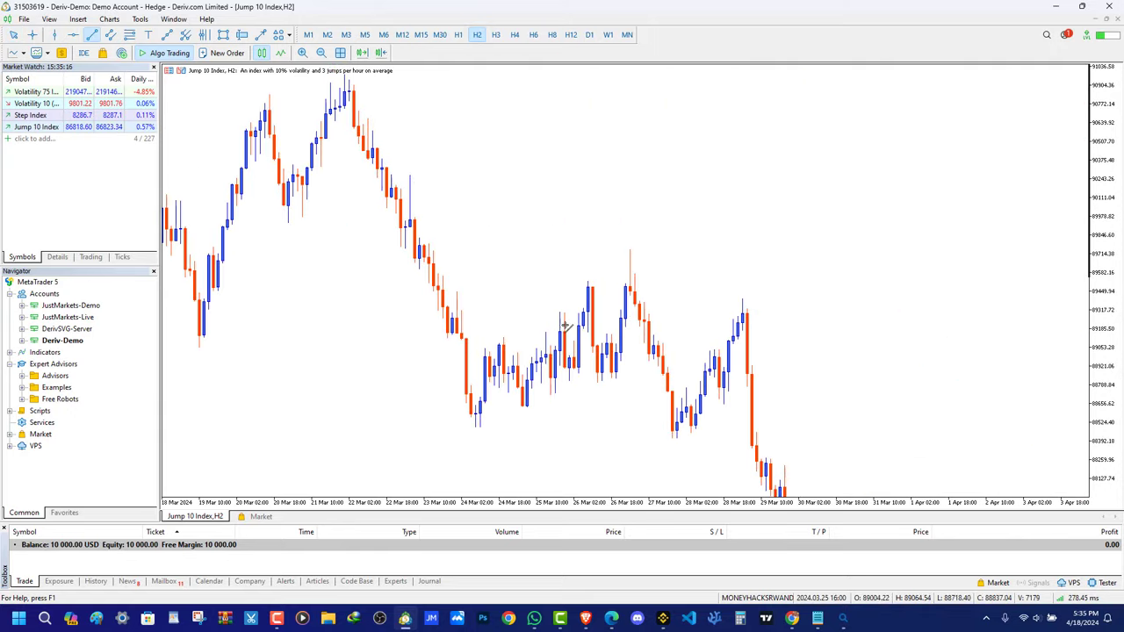
pyautogui.moveTo(461, 290)
pyautogui.mouseDown()
pyautogui.moveTo(520, 290)
pyautogui.moveTo(752, 242)
pyautogui.moveTo(760, 221)
pyautogui.mouseUp()
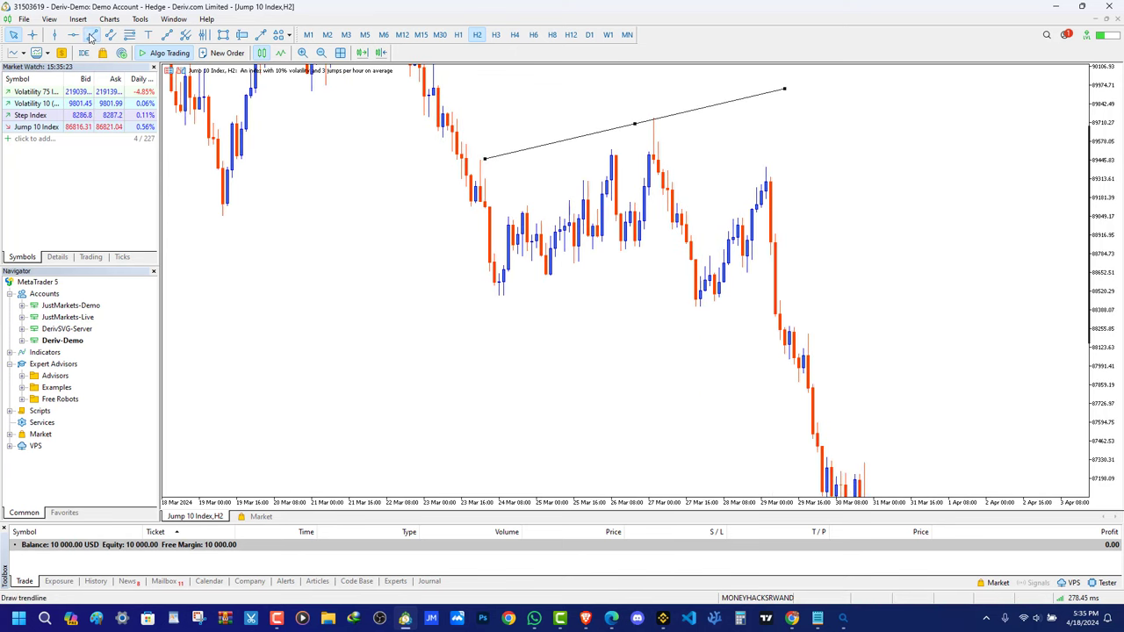
pyautogui.moveTo(503, 293); pyautogui.dragTo(840, 317)
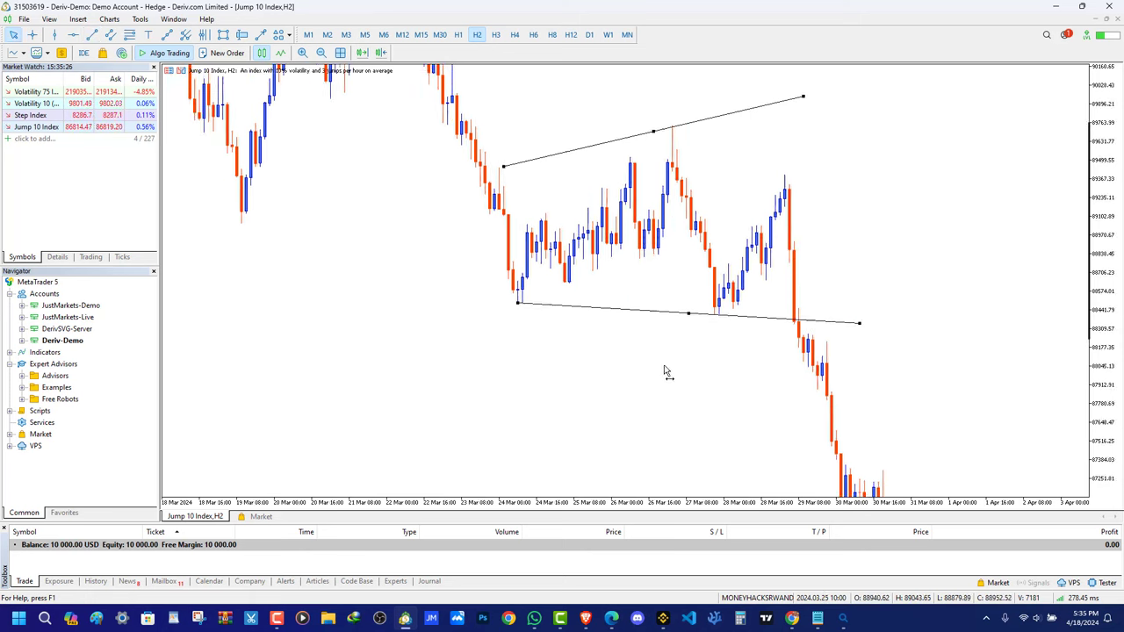
# Examine the H2 chart's recolored candles and drawn trendlines from early March through 18 April 2024
pyautogui.scroll(-10, 690, 267)
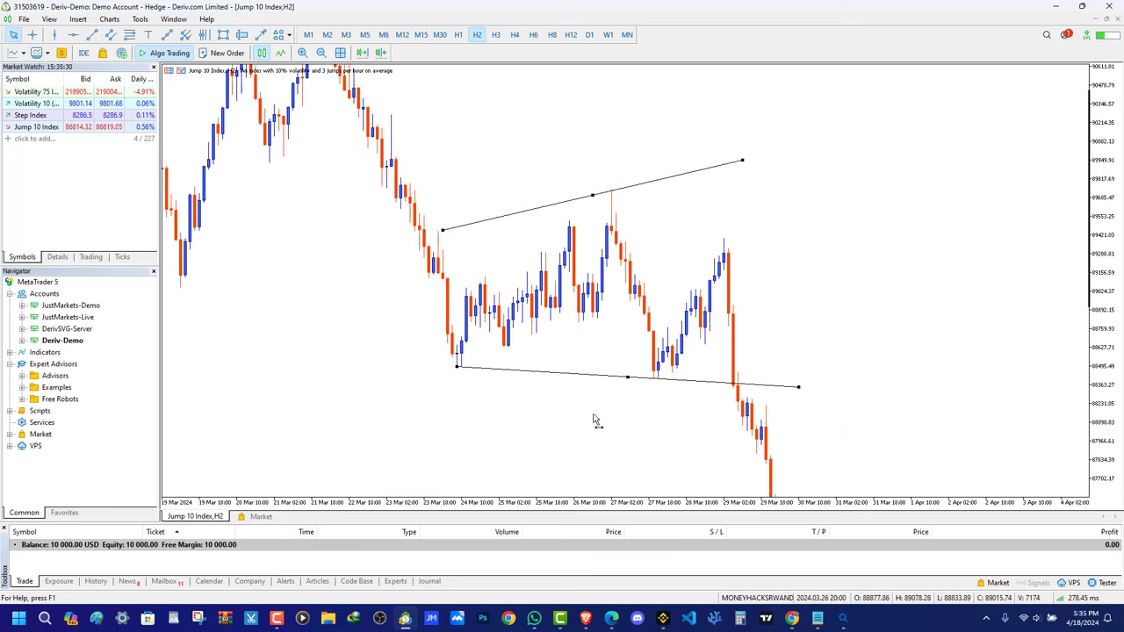
pyautogui.scroll(-10, 805, 399)
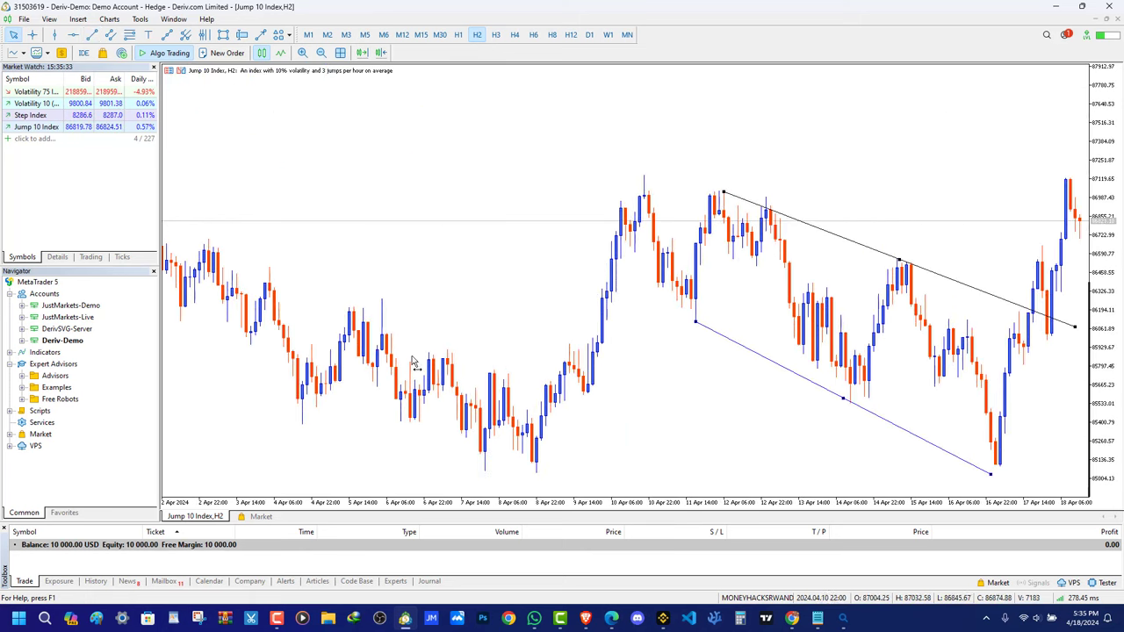
pyautogui.scroll(10, 699, 279)
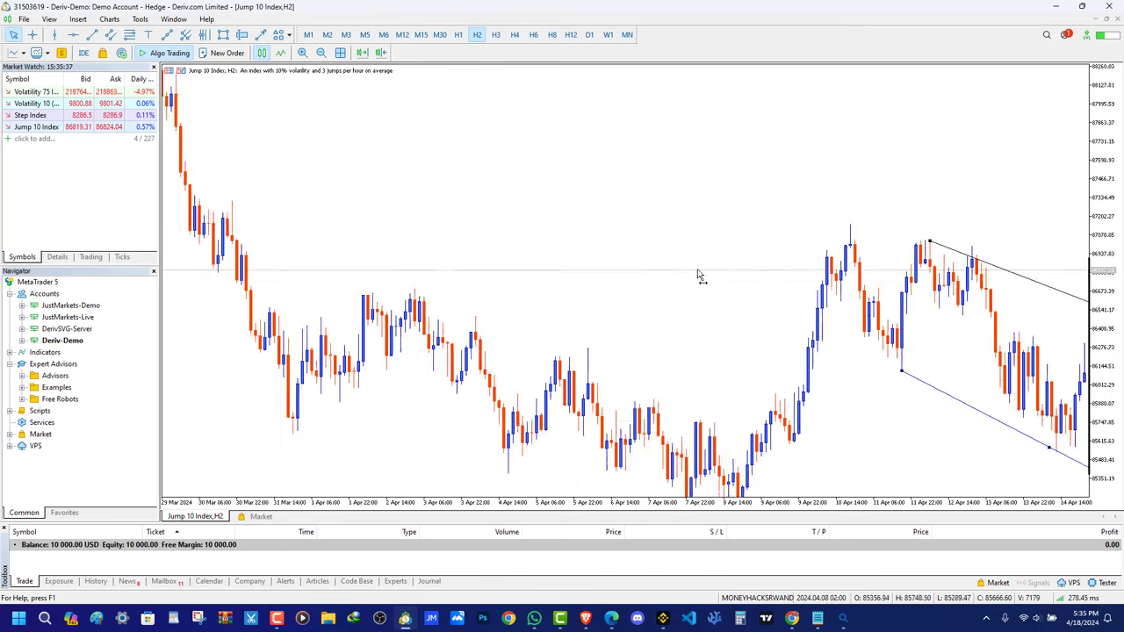
pyautogui.scroll(10, 676, 288)
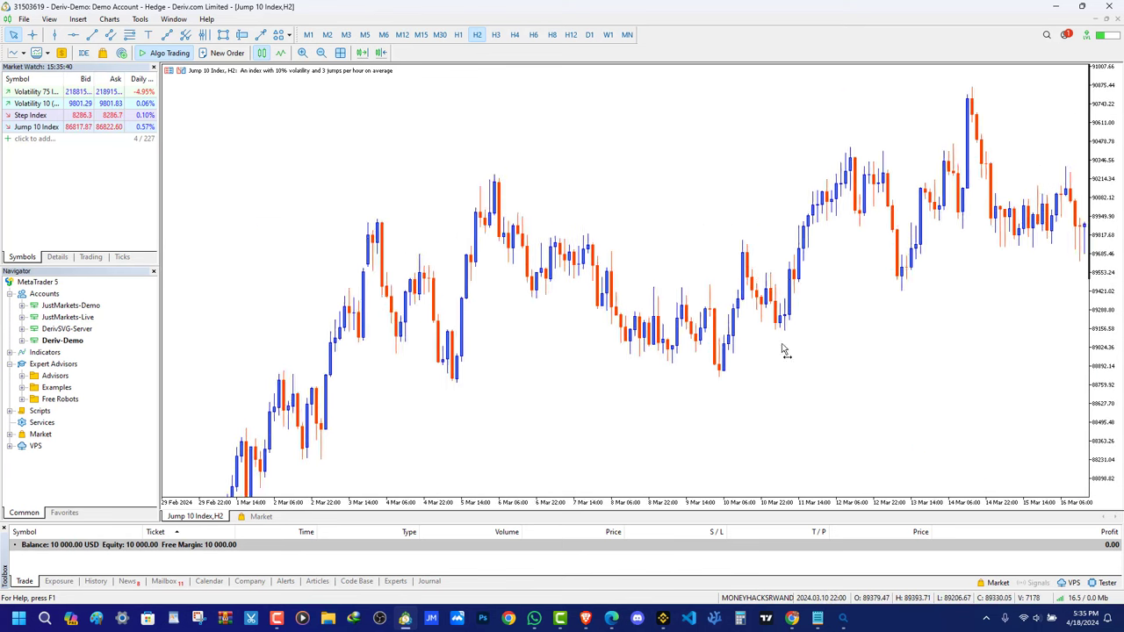
pyautogui.scroll(-15, 776, 216)
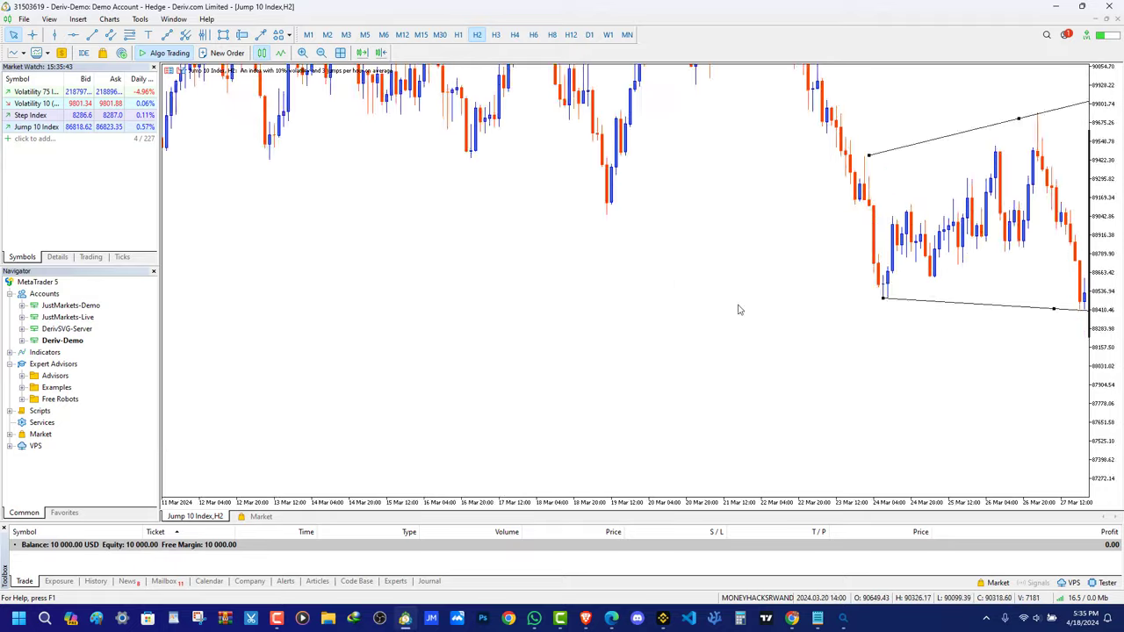
pyautogui.scroll(-3, 451, 194)
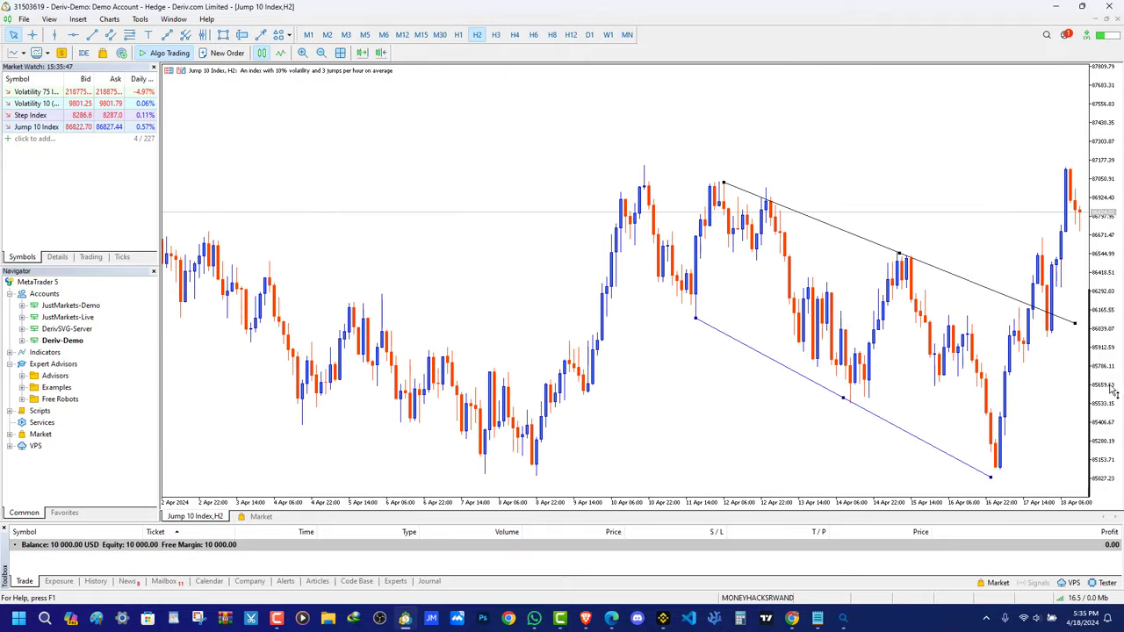
pyautogui.moveTo(1113, 392); pyautogui.dragTo(1112, 371)
pyautogui.moveTo(545, 347); pyautogui.dragTo(311, 312)
pyautogui.moveTo(309, 259); pyautogui.dragTo(183, 253)
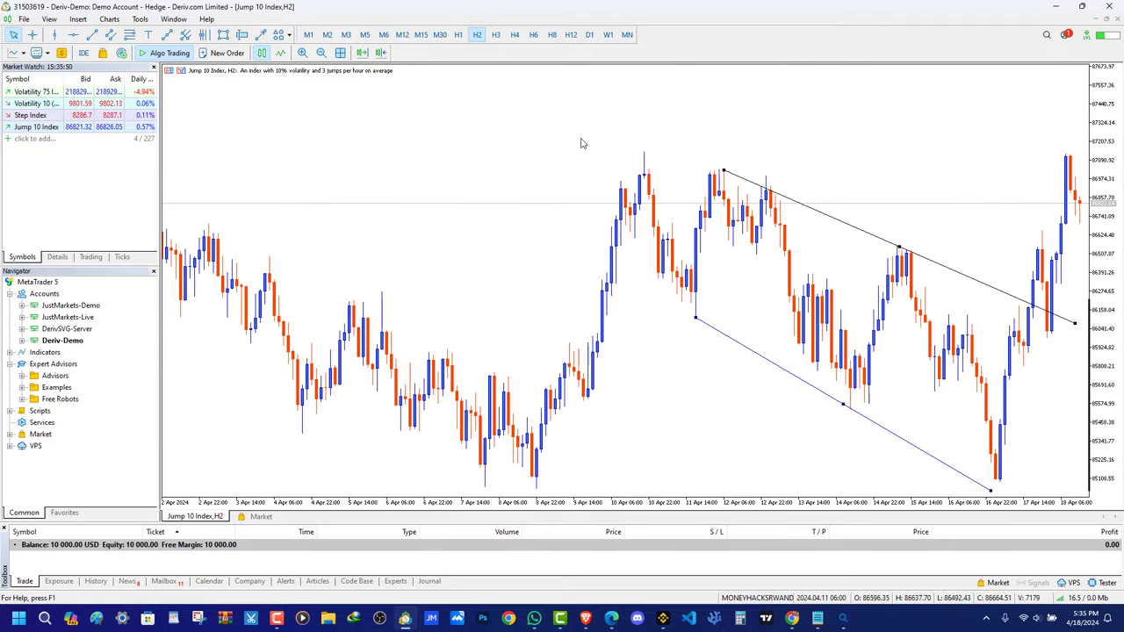
pyautogui.moveTo(994, 335); pyautogui.dragTo(966, 315)
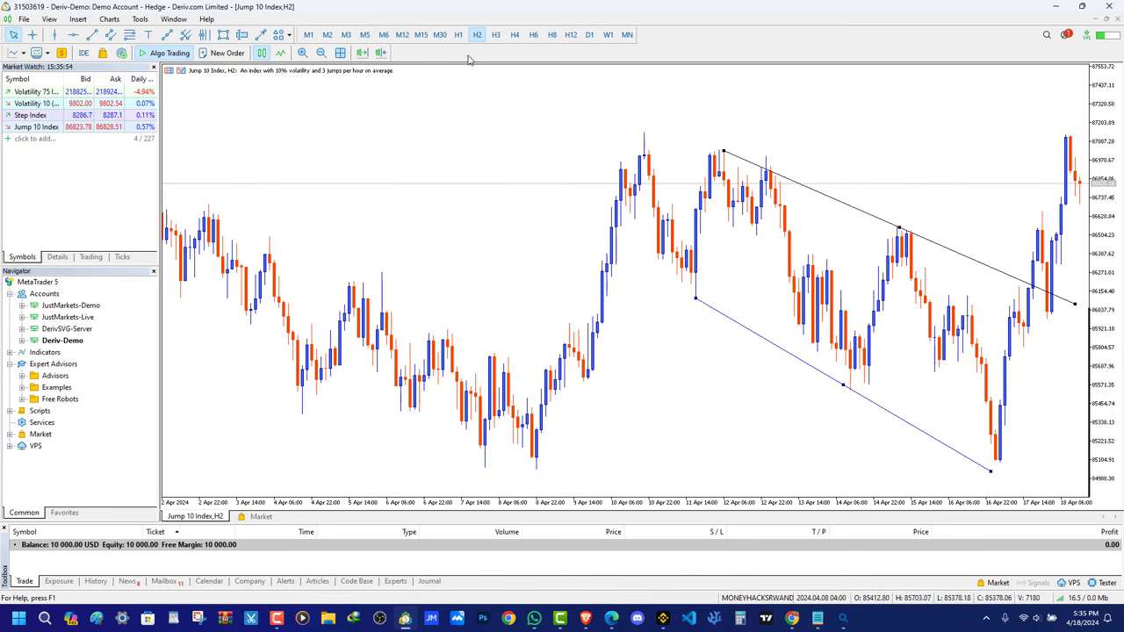
# Switch the chart to M15 and shift its end away from the edge, with the 18 April candles in view
pyautogui.click(425, 37)
pyautogui.moveTo(1104, 335); pyautogui.dragTo(1071, 151)
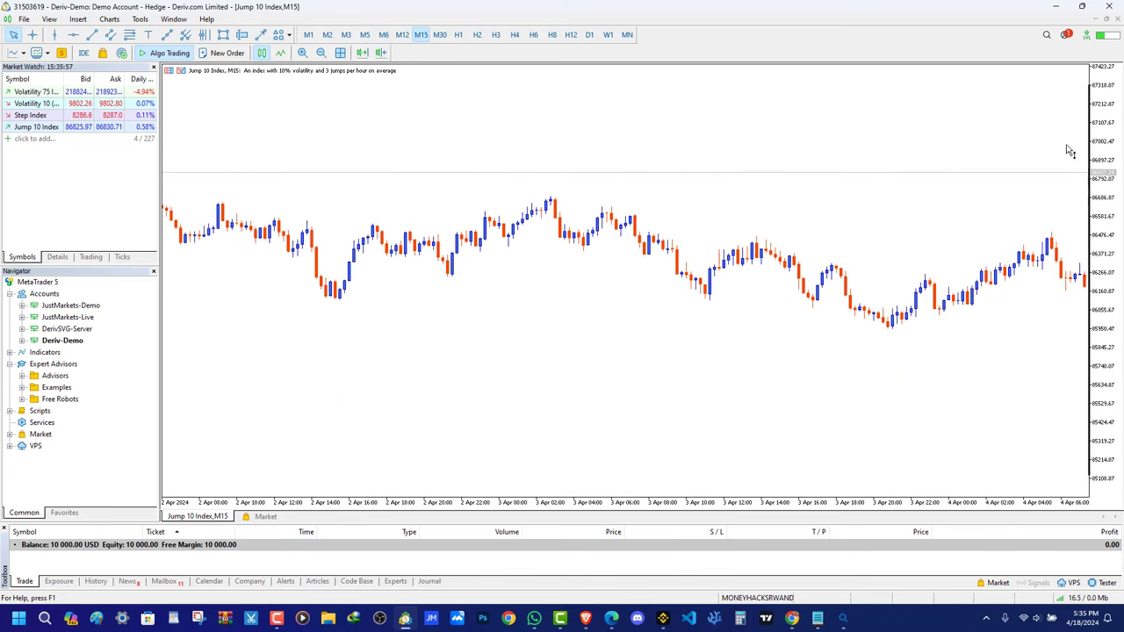
pyautogui.moveTo(1096, 376); pyautogui.dragTo(1079, 149)
pyautogui.click(381, 54)
pyautogui.moveTo(839, 159); pyautogui.dragTo(789, 391)
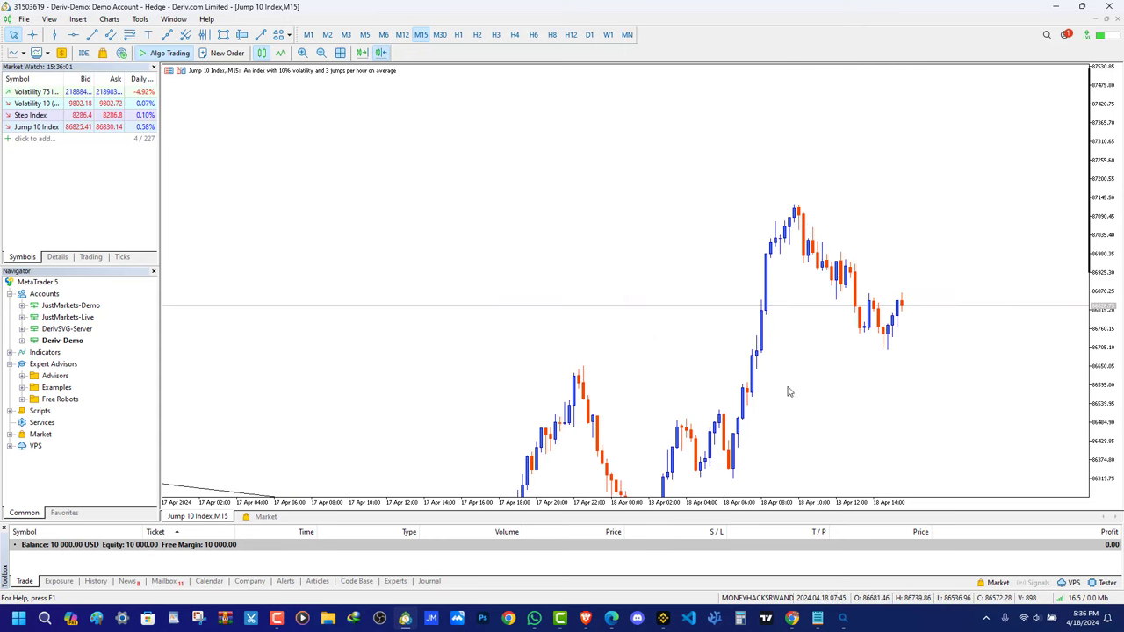
pyautogui.moveTo(1115, 293)
pyautogui.mouseDown()
pyautogui.moveTo(1111, 334)
pyautogui.moveTo(1108, 307)
pyautogui.mouseUp()
pyautogui.moveTo(935, 271); pyautogui.dragTo(829, 442)
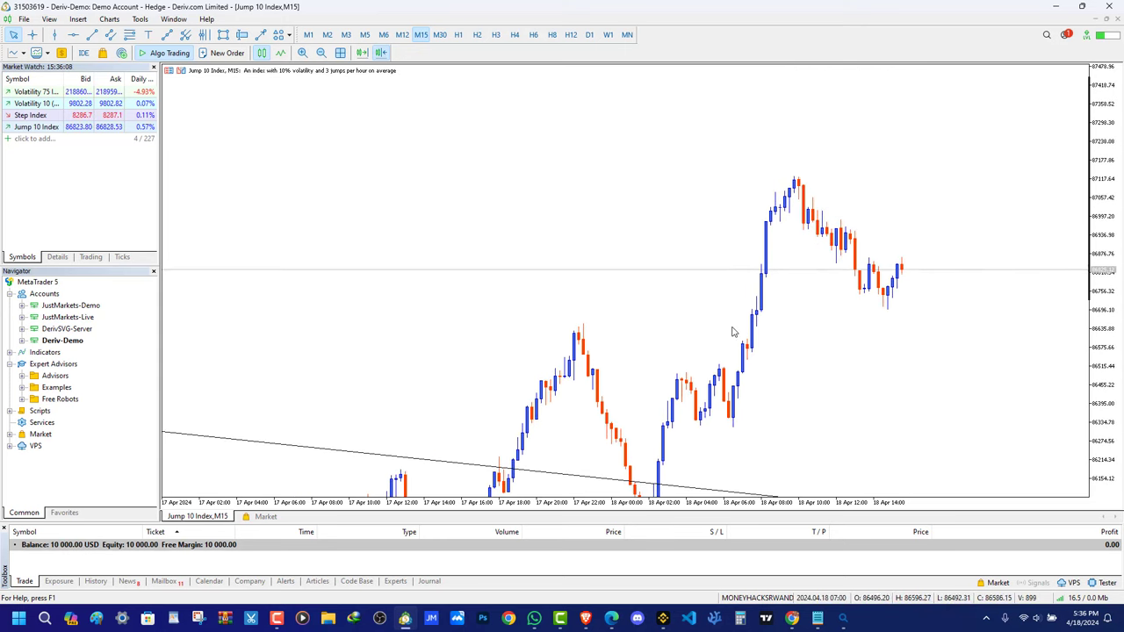
# Draw short rising trendlines along the highs near 86,500 and the lows near 86,320 of the early 18 April consolidation
pyautogui.moveTo(683, 313)
pyautogui.mouseDown()
pyautogui.moveTo(898, 396)
pyautogui.moveTo(650, 378)
pyautogui.moveTo(761, 336)
pyautogui.mouseUp()
pyautogui.click(166, 35)
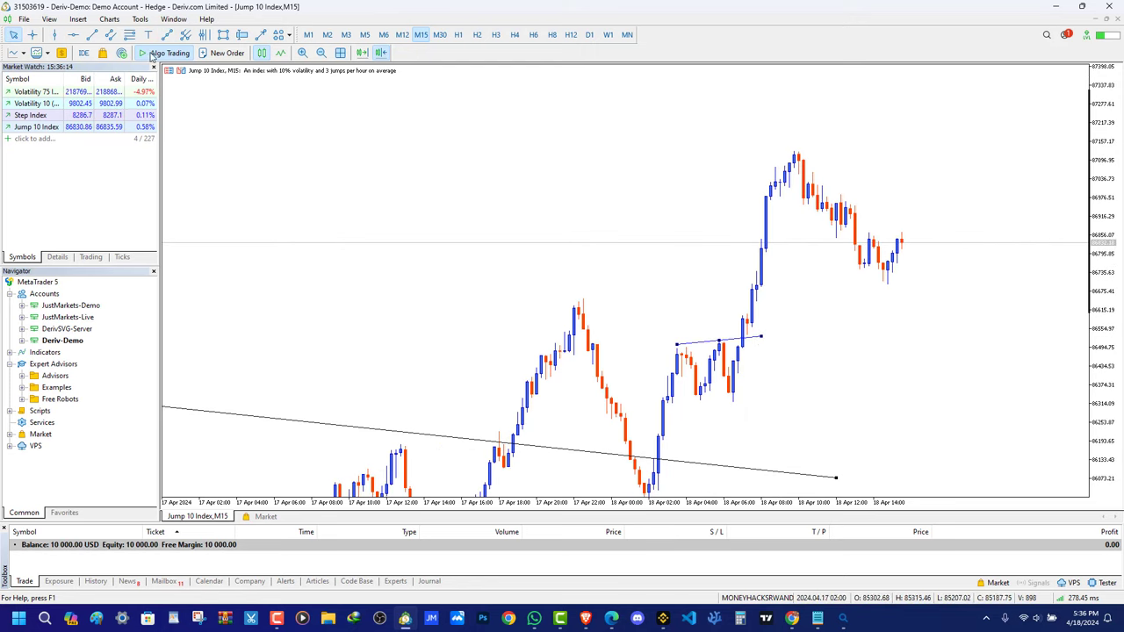
pyautogui.moveTo(750, 396); pyautogui.dragTo(752, 396)
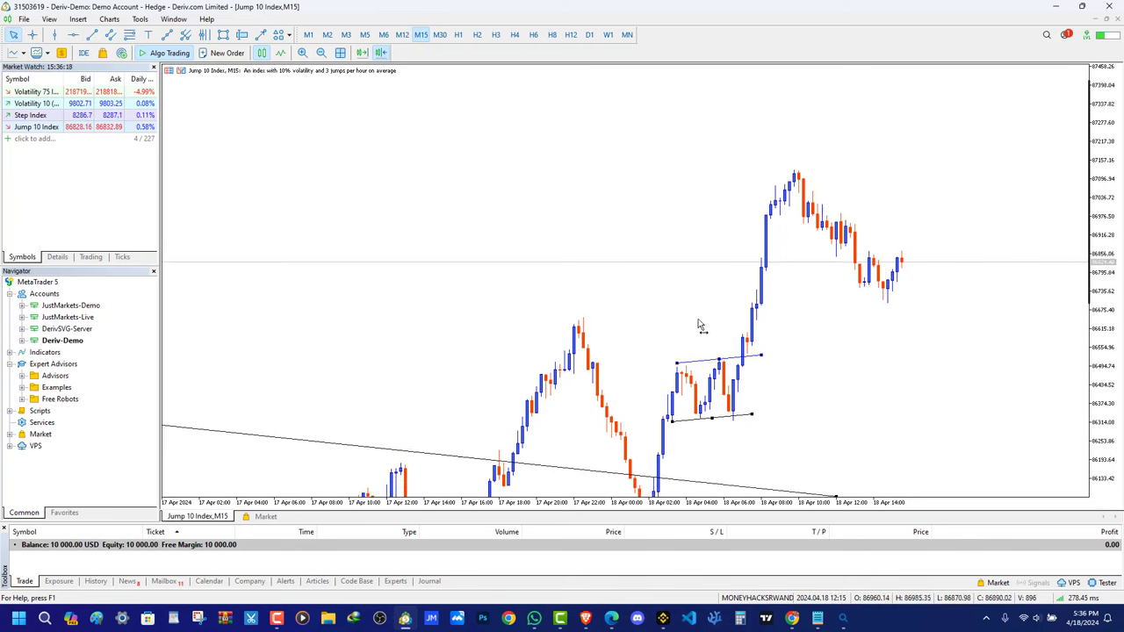
# Draw a rectangle zone from the 18 April breakout candles past the current price, between about 86,540 and 86,600
pyautogui.moveTo(1110, 413); pyautogui.dragTo(832, 445)
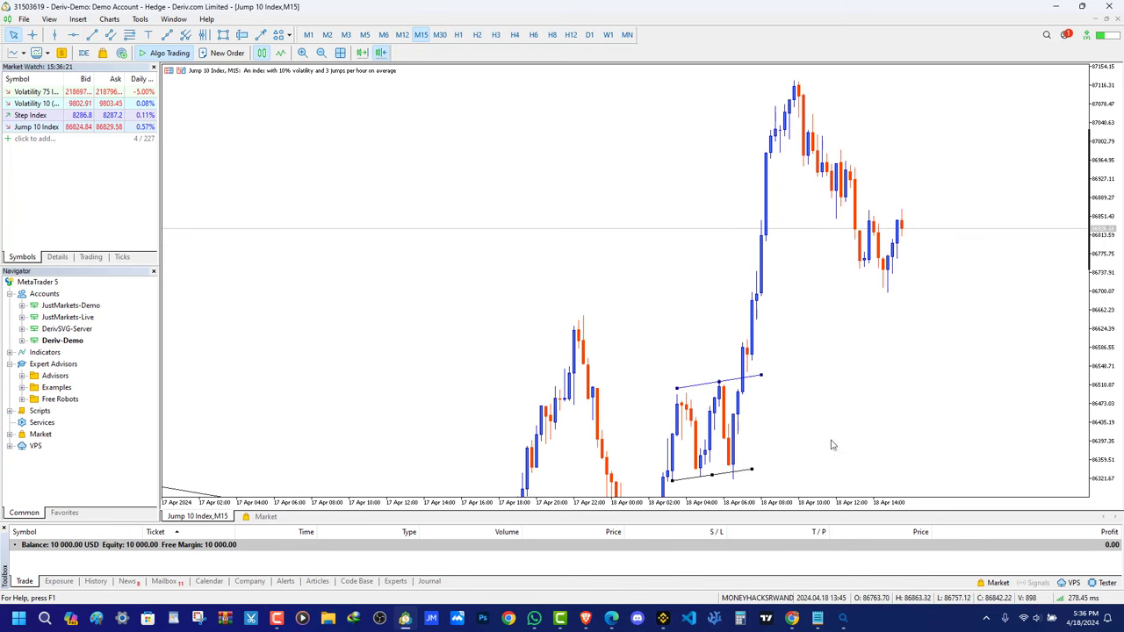
pyautogui.click(222, 34)
pyautogui.moveTo(746, 345); pyautogui.dragTo(994, 377)
# Draw an arrow from the current price down into the rectangle zone and another from there up to about 87,080
pyautogui.moveTo(938, 278); pyautogui.dragTo(931, 301)
pyautogui.moveTo(823, 296); pyautogui.dragTo(797, 260)
pyautogui.moveTo(895, 210); pyautogui.dragTo(933, 354)
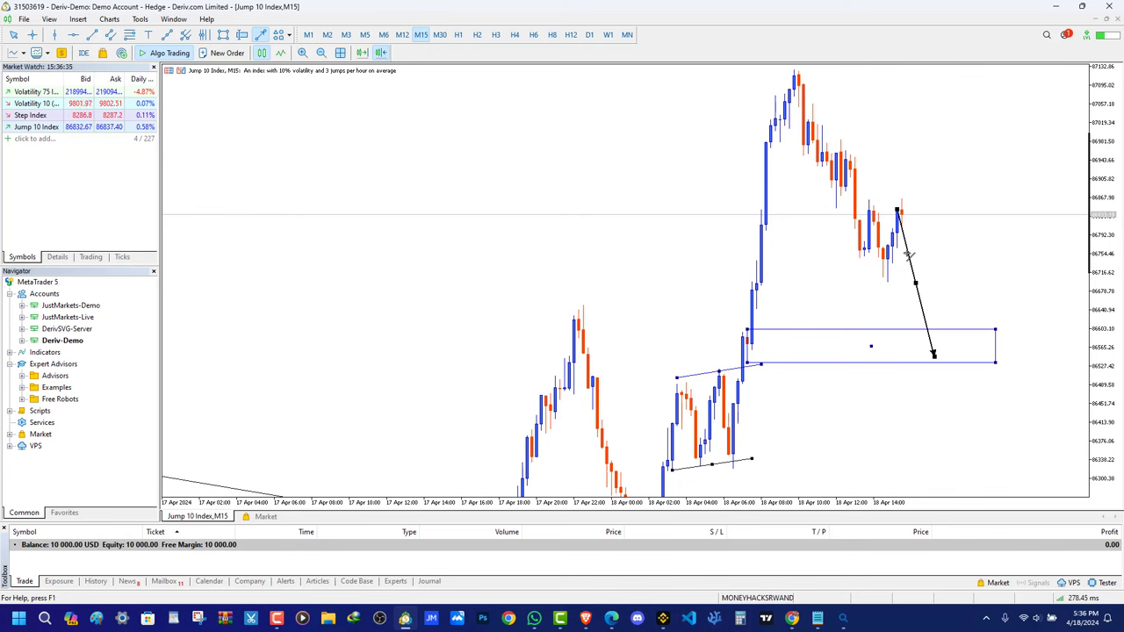
pyautogui.moveTo(934, 354); pyautogui.dragTo(968, 93)
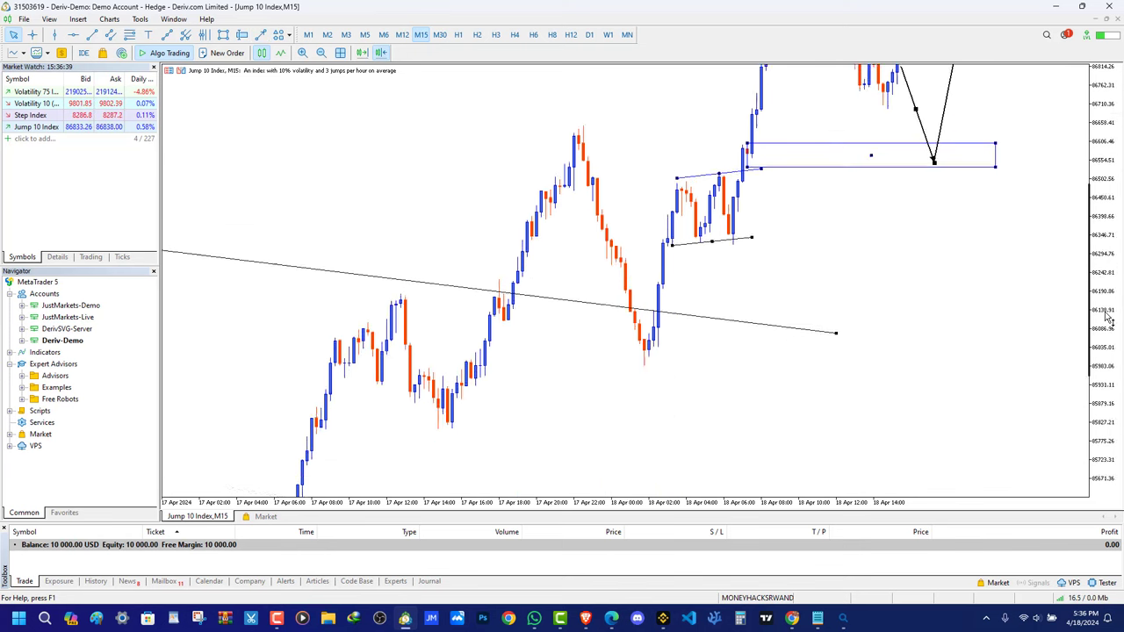
# Rescale the view around the projected arrows and switch the chart to the M5 timeframe
pyautogui.moveTo(939, 459); pyautogui.dragTo(965, 455)
pyautogui.moveTo(1115, 409); pyautogui.dragTo(1110, 264)
pyautogui.moveTo(1019, 202); pyautogui.dragTo(992, 421)
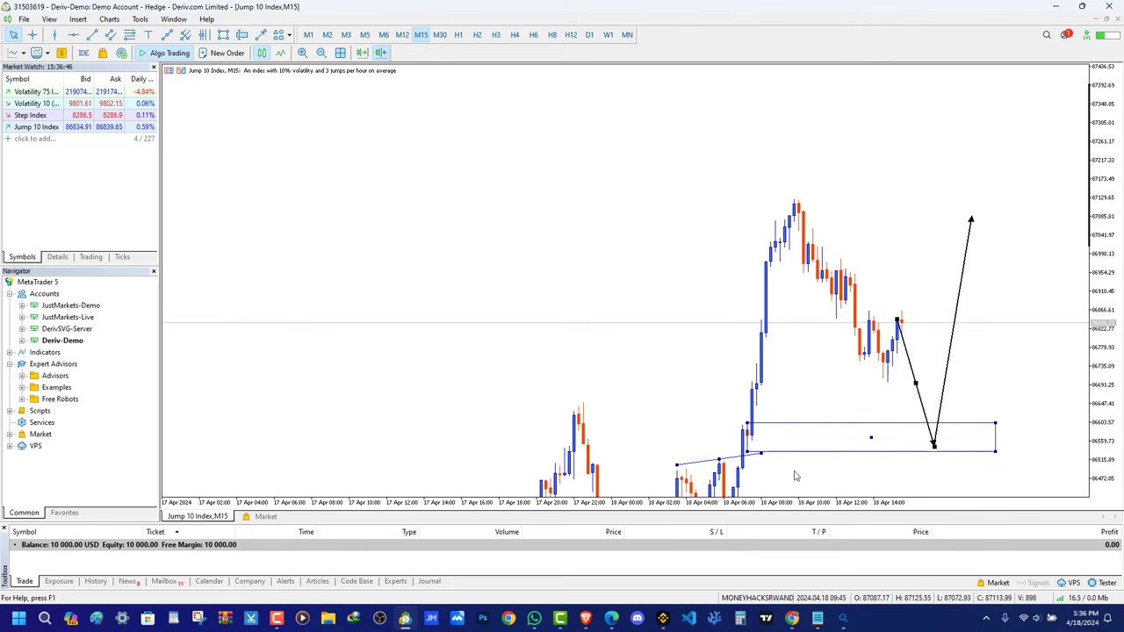
pyautogui.moveTo(847, 292); pyautogui.dragTo(948, 313)
pyautogui.click(364, 34)
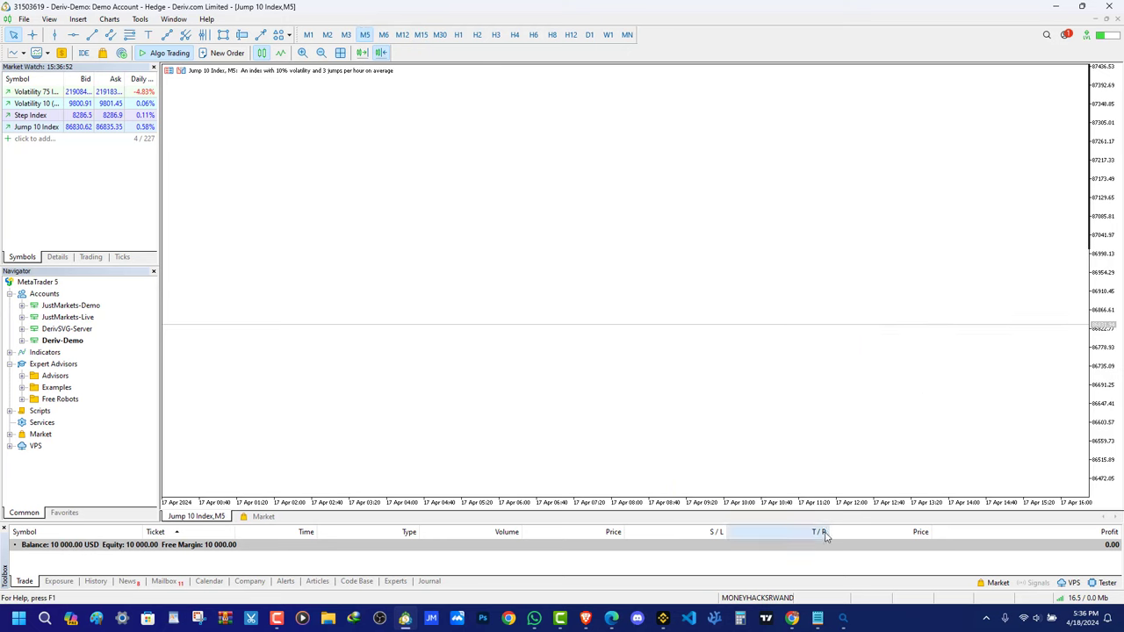
# Fit the M5 chart around the current price and mark a rectangle zone at the last highs before the drop, about 86,910 to 86,945
pyautogui.moveTo(991, 228); pyautogui.dragTo(278, 401)
pyautogui.moveTo(1044, 149); pyautogui.dragTo(684, 273)
pyautogui.moveTo(1107, 367); pyautogui.dragTo(1095, 230)
pyautogui.moveTo(940, 265); pyautogui.dragTo(939, 340)
pyautogui.moveTo(742, 189)
pyautogui.mouseDown()
pyautogui.moveTo(702, 220)
pyautogui.moveTo(762, 168)
pyautogui.moveTo(752, 188)
pyautogui.mouseUp()
pyautogui.moveTo(675, 221); pyautogui.dragTo(680, 249)
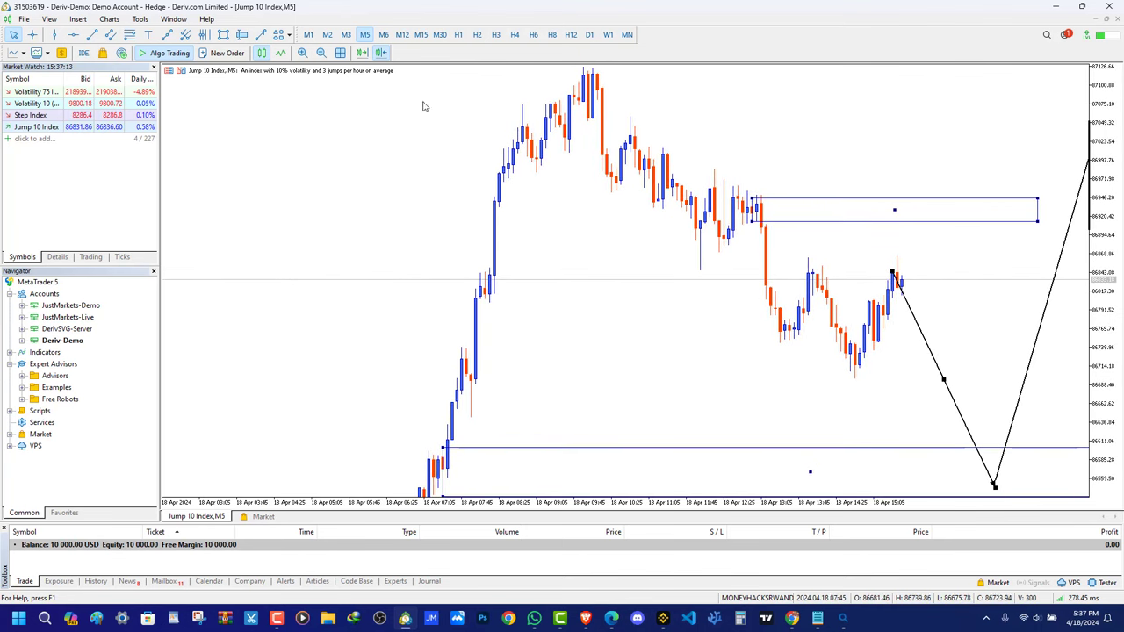
# Switch the chart to the M3 timeframe and examine the recent price action below the upper rectangle zone
pyautogui.click(345, 34)
pyautogui.moveTo(1113, 381); pyautogui.dragTo(1096, 334)
pyautogui.moveTo(923, 332); pyautogui.dragTo(925, 357)
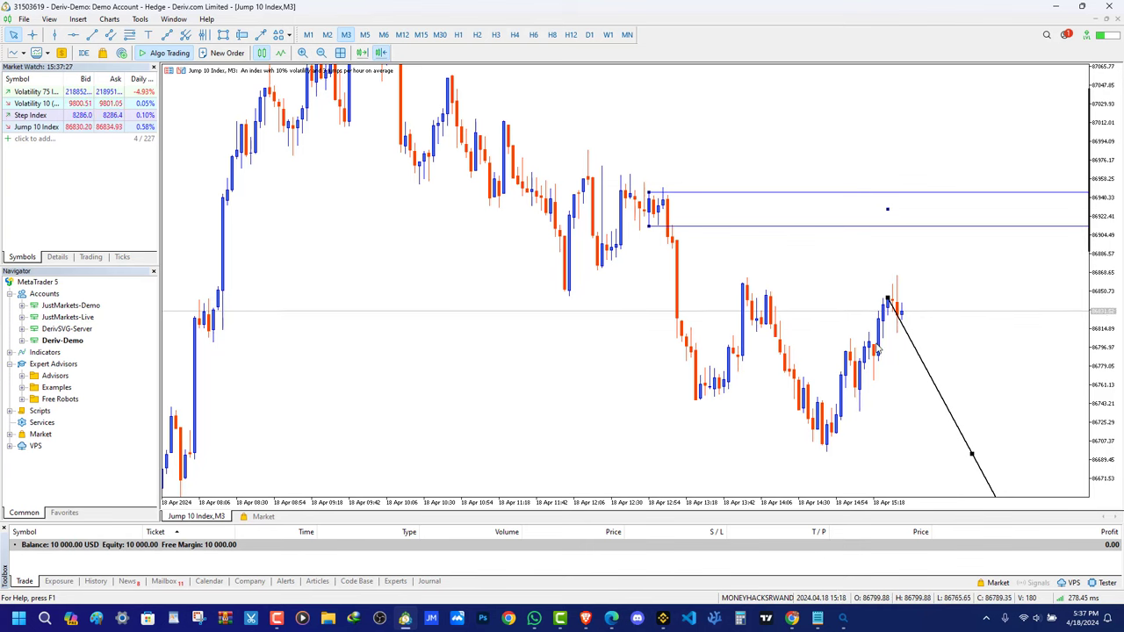
# Switch the chart to the M1 timeframe and draw a rectangle zone from the 14:51 candles between about 86,728 and 86,742
pyautogui.click(308, 34)
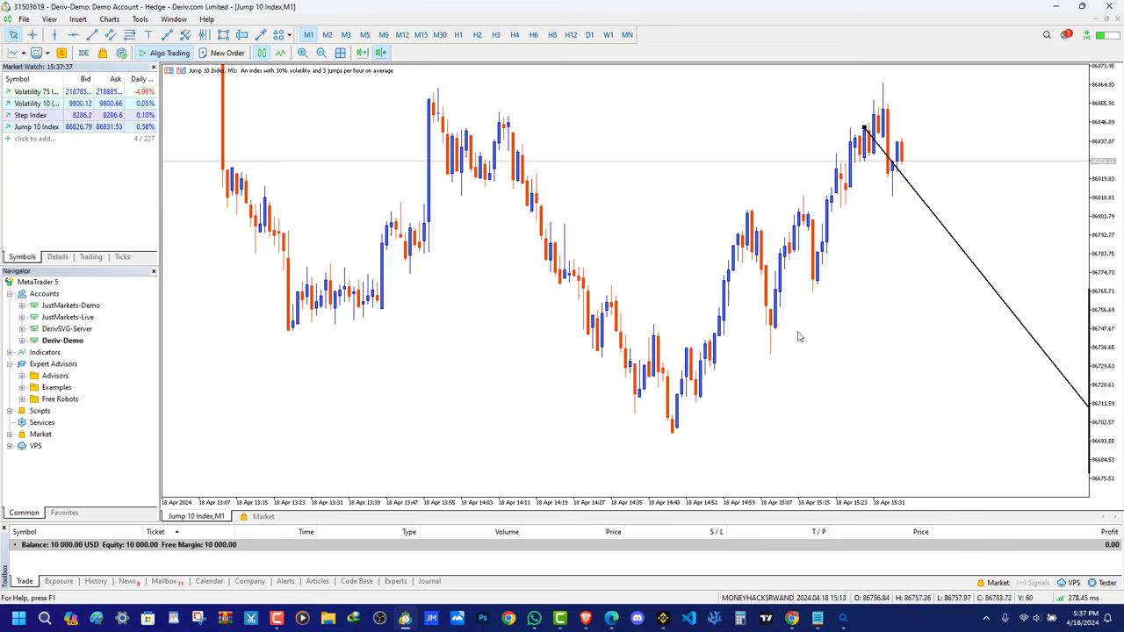
pyautogui.click(225, 37)
pyautogui.moveTo(708, 339); pyautogui.dragTo(849, 370)
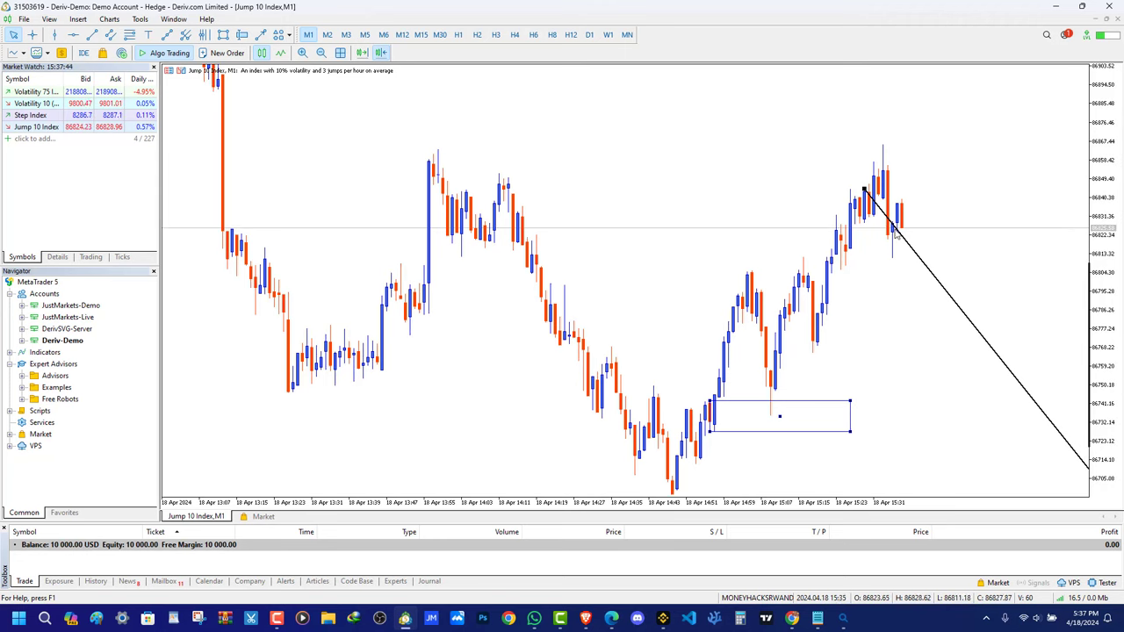
# Draw a rectangle zone from the 15:23 candles past the current price, adjusting its corner to span about 86,807 to 86,827
pyautogui.moveTo(869, 296); pyautogui.dragTo(860, 363)
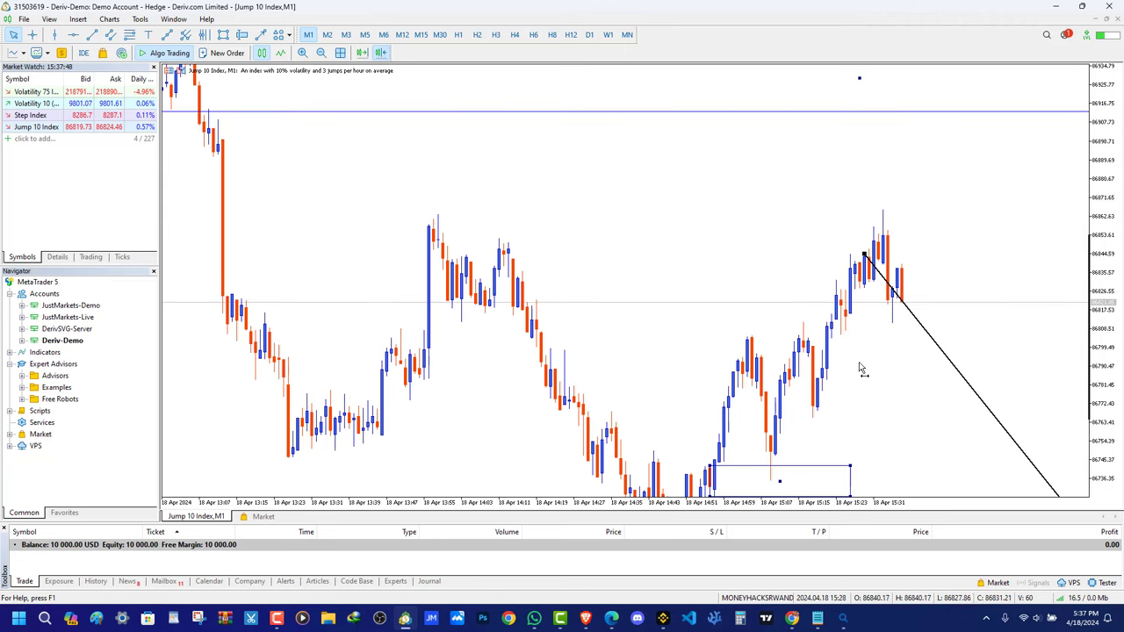
pyautogui.click(222, 35)
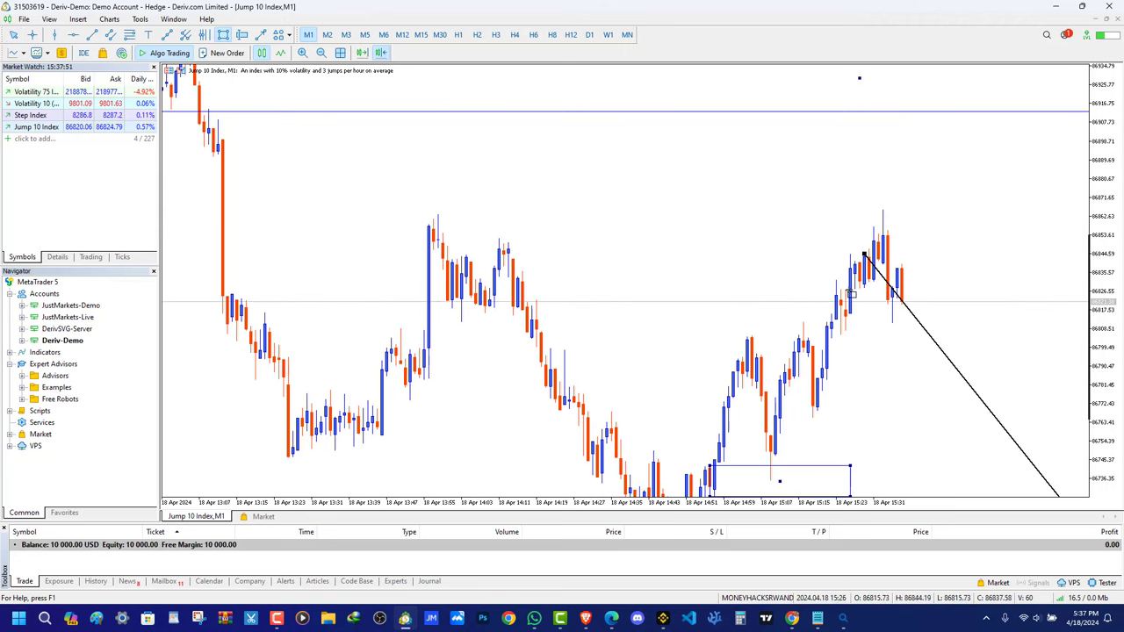
pyautogui.moveTo(986, 345); pyautogui.dragTo(976, 329)
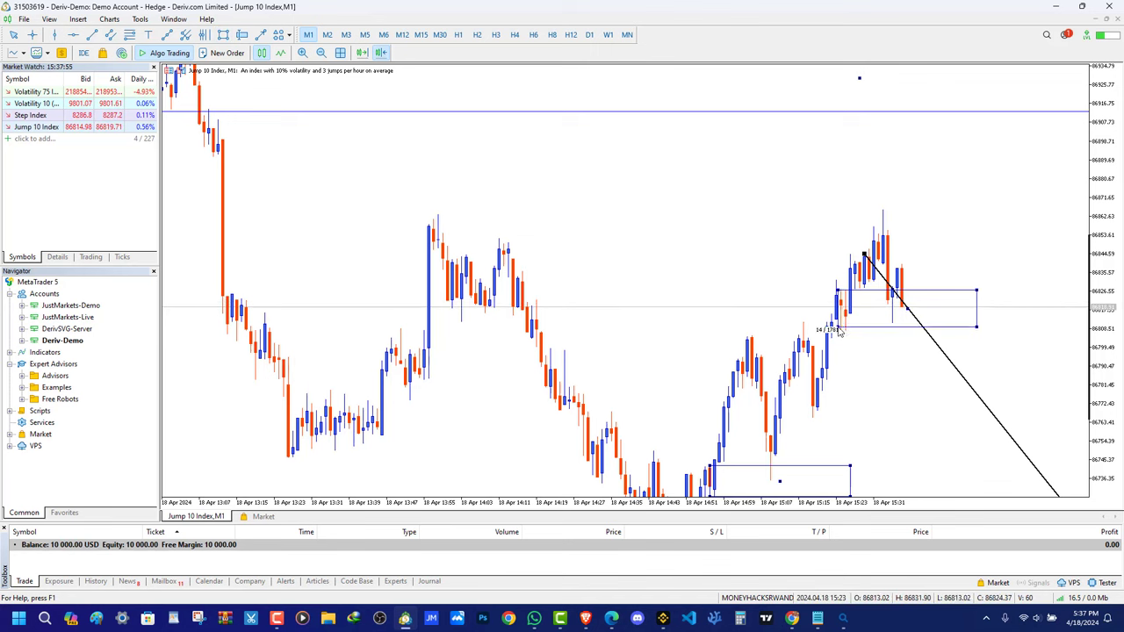
pyautogui.moveTo(838, 328); pyautogui.dragTo(846, 332)
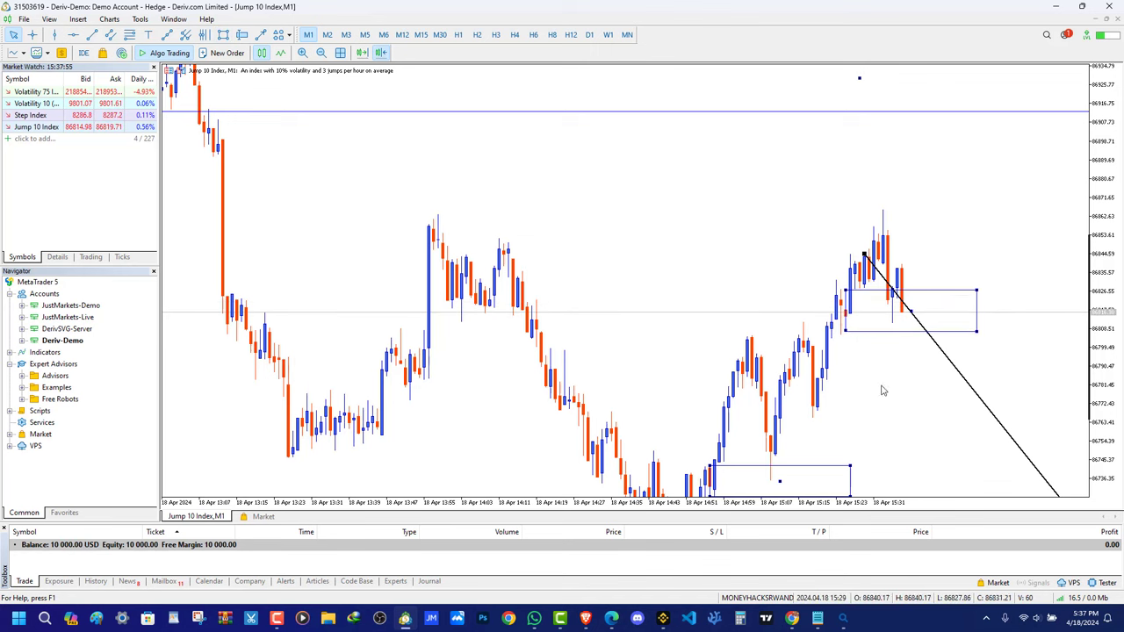
# Draw a horizontal trendline from the 13:56 high across to beyond the latest high, at about 86,863
pyautogui.click(91, 33)
pyautogui.moveTo(436, 218)
pyautogui.mouseDown()
pyautogui.moveTo(967, 230)
pyautogui.moveTo(965, 219)
pyautogui.mouseUp()
pyautogui.moveTo(702, 290); pyautogui.dragTo(487, 250)
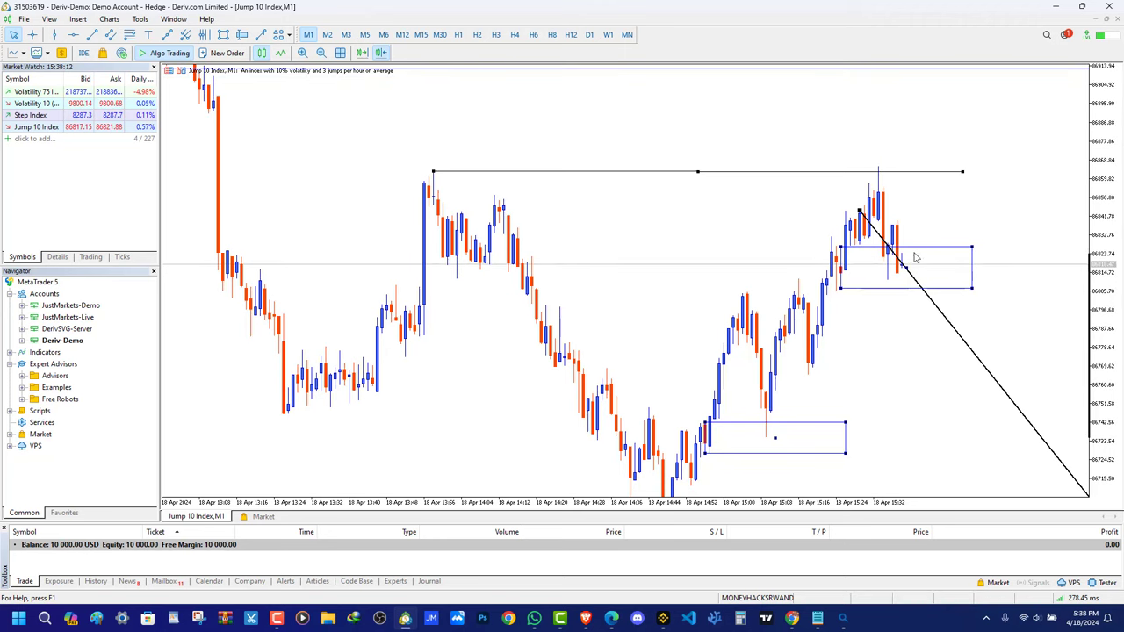
pyautogui.moveTo(679, 267); pyautogui.dragTo(542, 246)
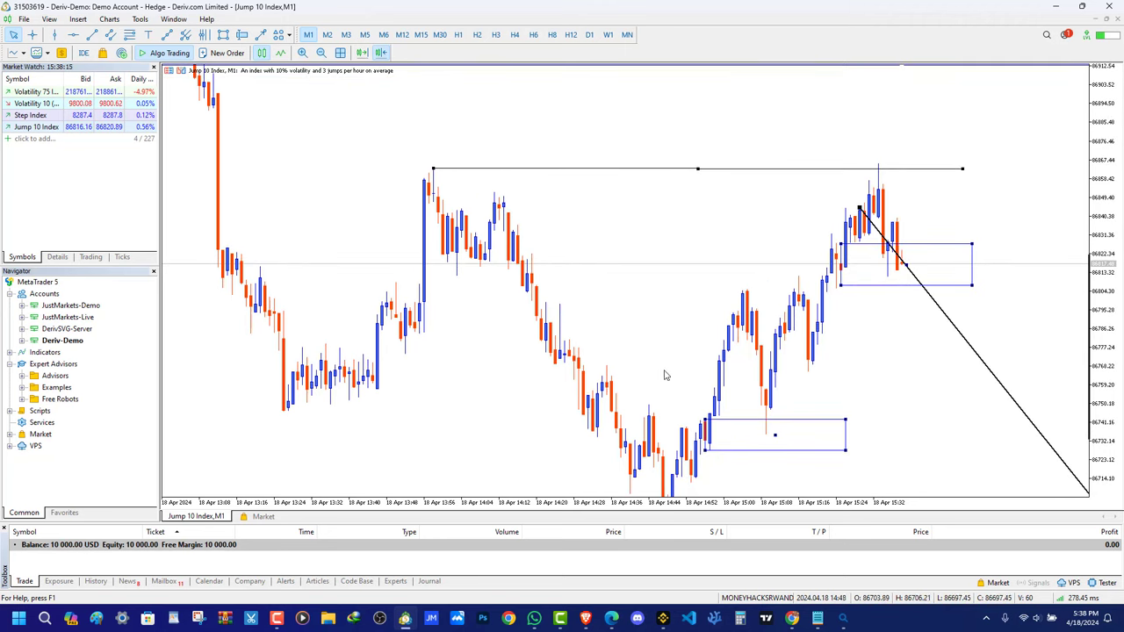
pyautogui.moveTo(665, 375); pyautogui.dragTo(603, 386)
pyautogui.moveTo(1019, 482); pyautogui.dragTo(709, 253)
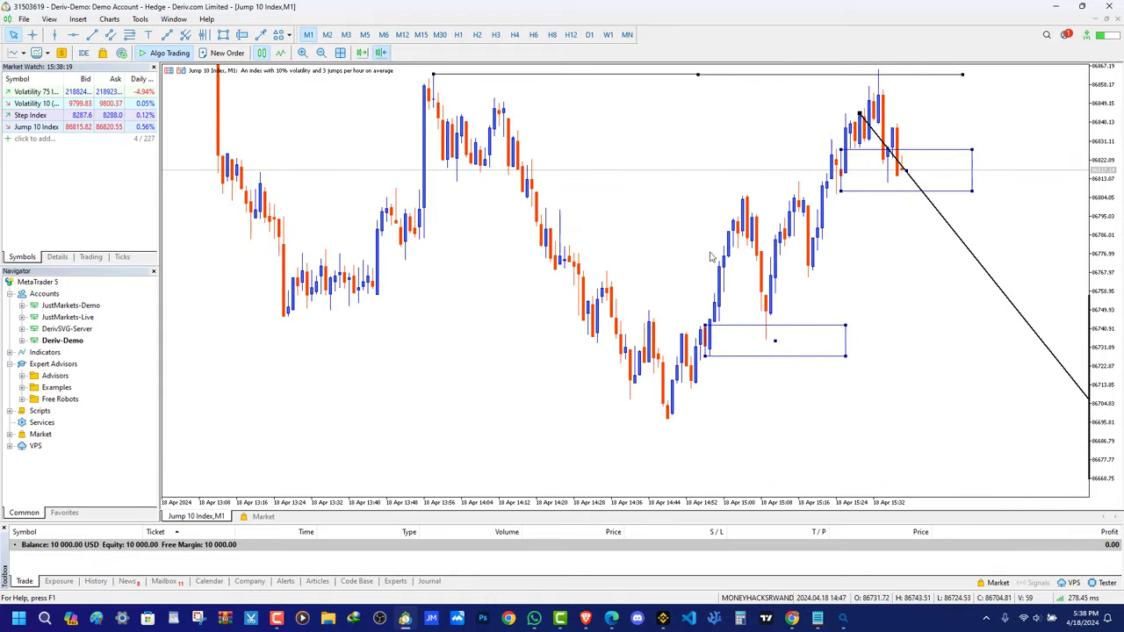
pyautogui.moveTo(821, 291); pyautogui.dragTo(825, 321)
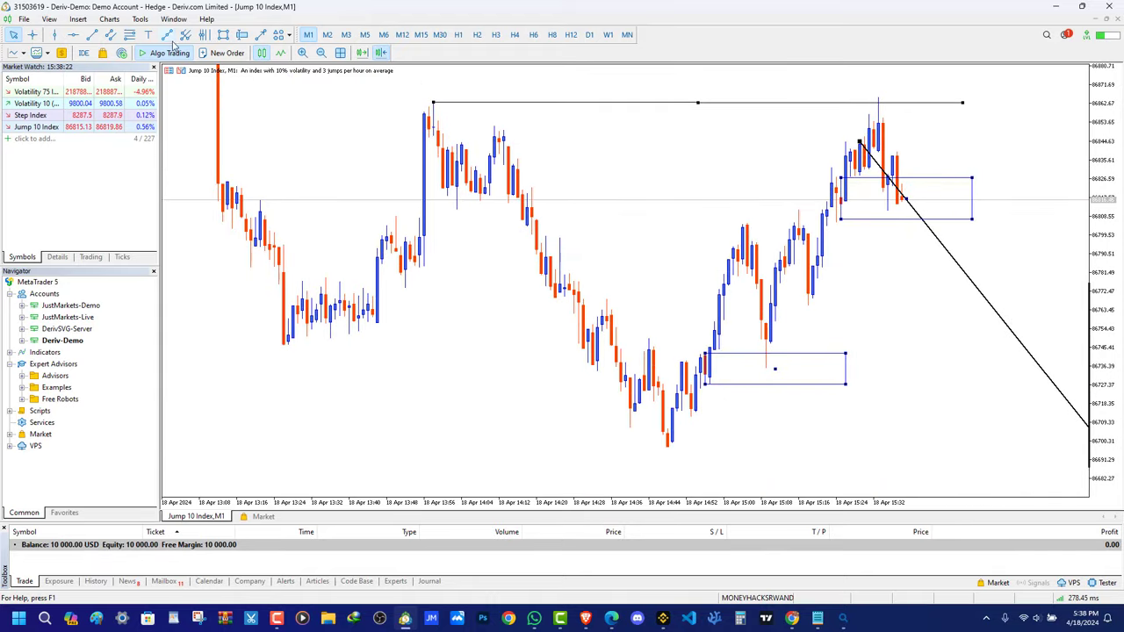
# Delete the rectangle zone beside the current price
pyautogui.moveTo(840, 219); pyautogui.dragTo(999, 222)
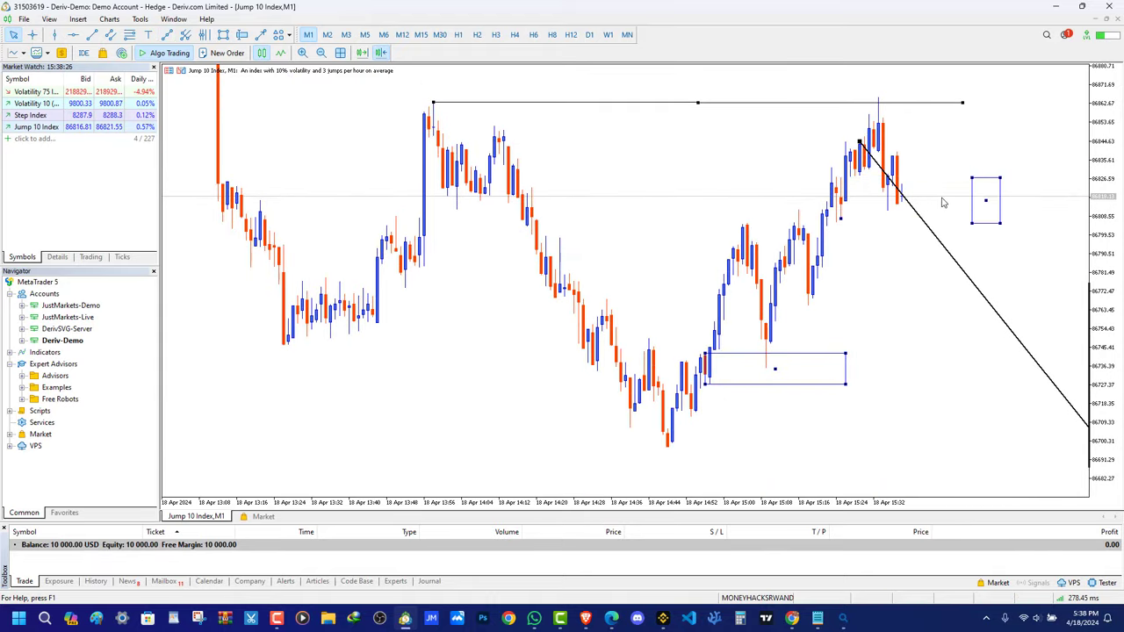
pyautogui.rightClick(985, 201)
pyautogui.click(1018, 219)
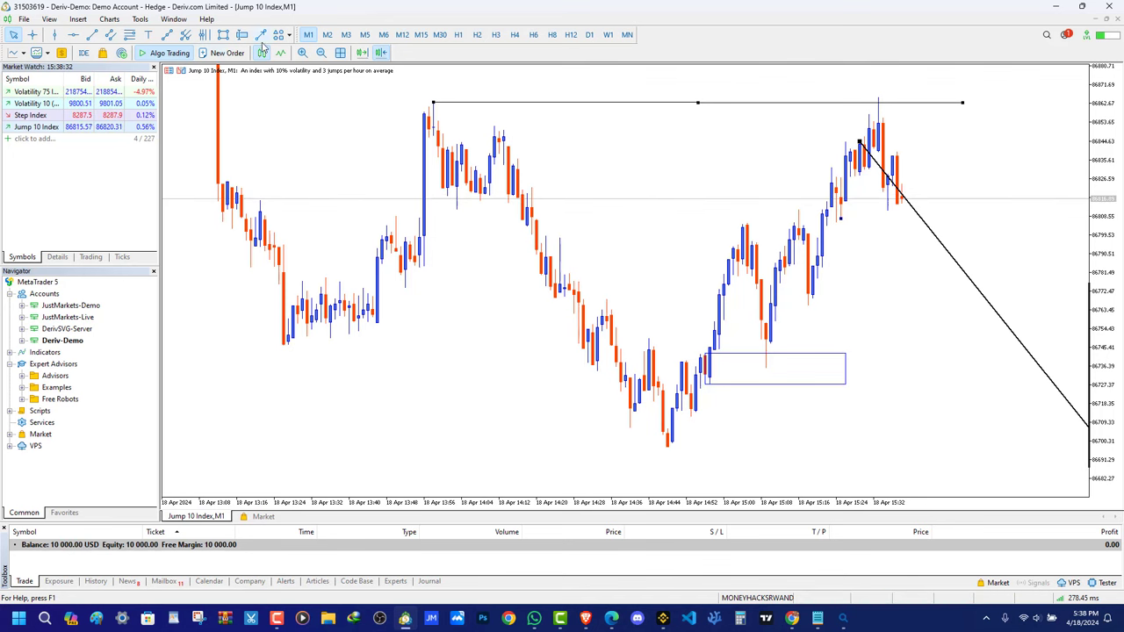
# Draw a short horizontal trendline from the 15:25 low past the current price at about 86,807
pyautogui.moveTo(848, 218); pyautogui.dragTo(984, 220)
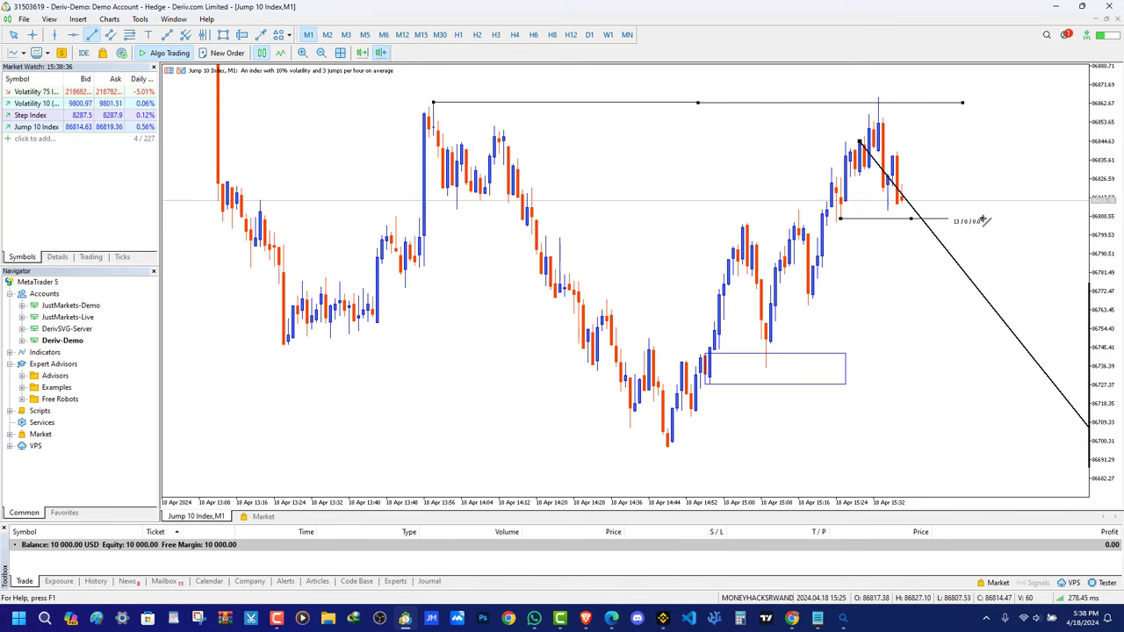
pyautogui.moveTo(865, 293); pyautogui.dragTo(844, 330)
# Delete the old M15 projection arrow that slopes down from the current price
pyautogui.moveTo(859, 179); pyautogui.dragTo(968, 198)
pyautogui.rightClick(970, 202)
pyautogui.press('Escape')
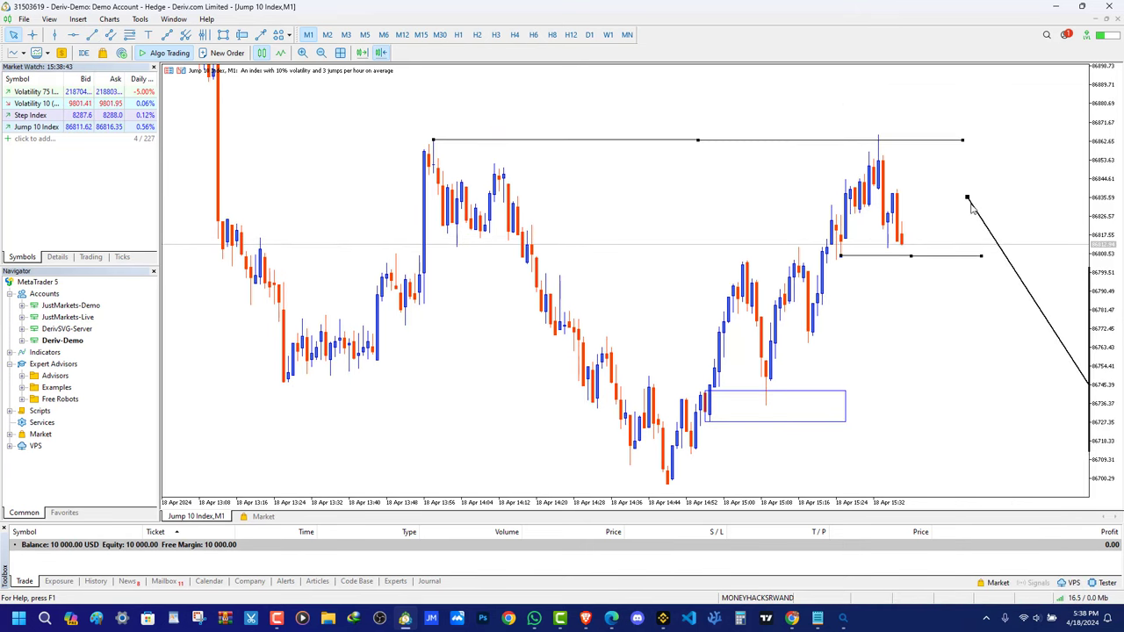
pyautogui.rightClick(970, 203)
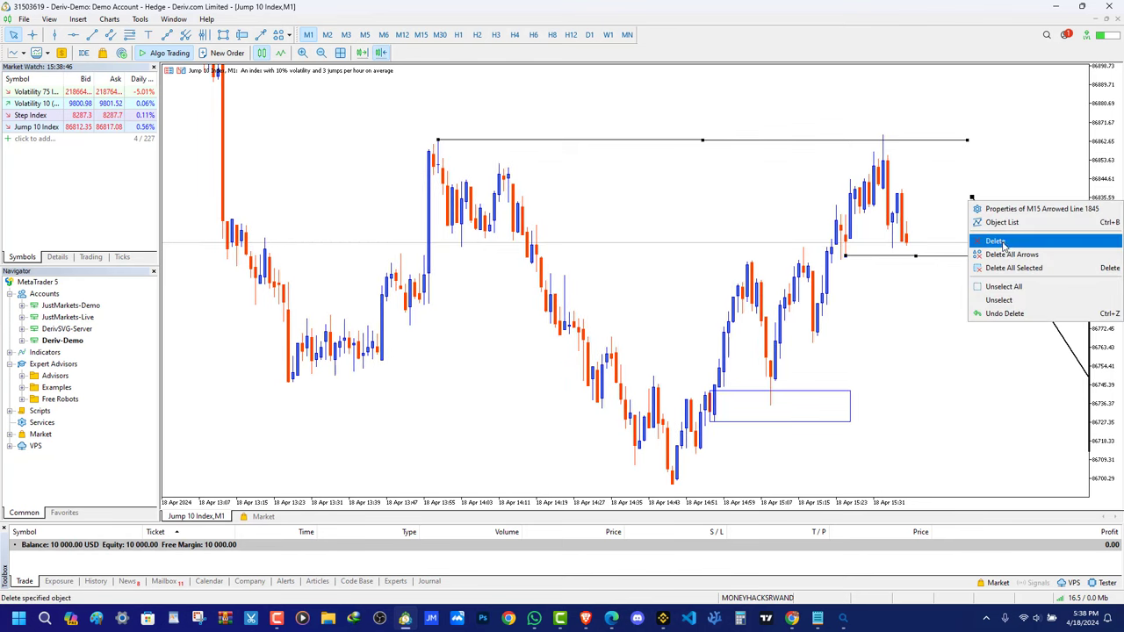
pyautogui.click(983, 238)
# Draw a short arrow from the latest candles down to about 86,794 and another from there up to about 86,844
pyautogui.moveTo(1104, 326)
pyautogui.mouseDown()
pyautogui.moveTo(1103, 364)
pyautogui.moveTo(1103, 346)
pyautogui.mouseUp()
pyautogui.moveTo(944, 376); pyautogui.dragTo(683, 263)
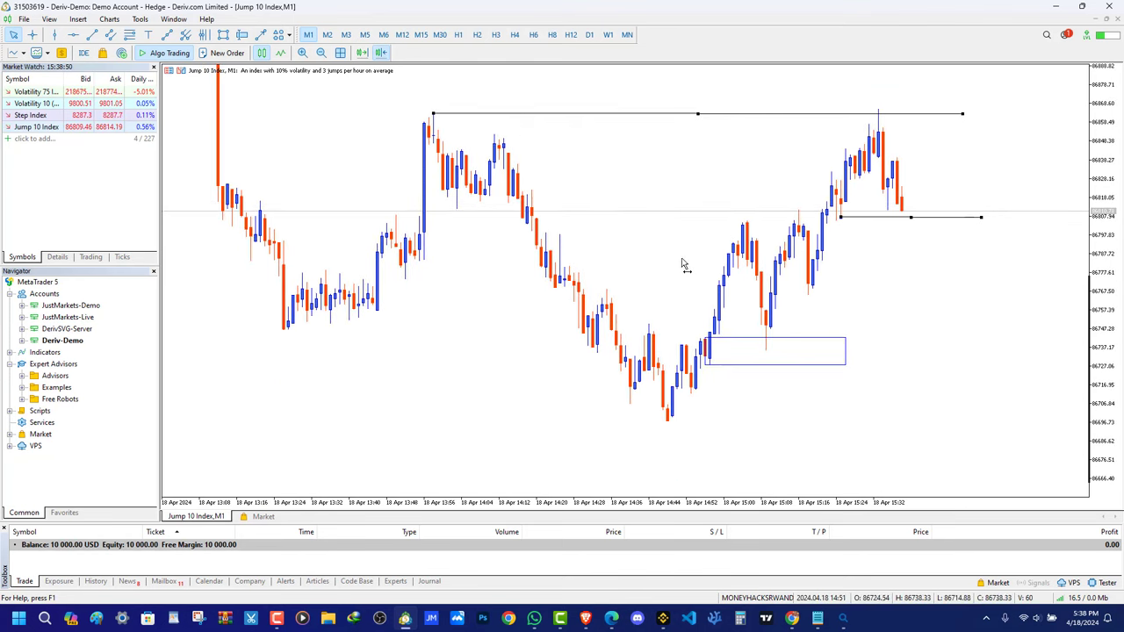
pyautogui.click(261, 34)
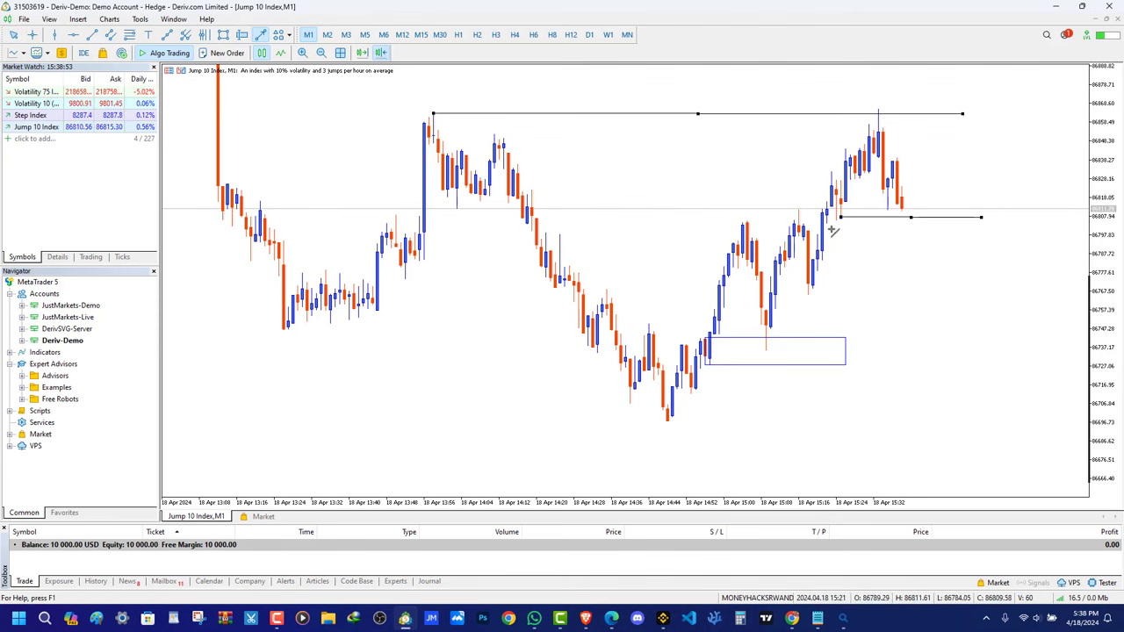
pyautogui.moveTo(897, 174)
pyautogui.mouseDown()
pyautogui.moveTo(910, 240)
pyautogui.moveTo(938, 151)
pyautogui.mouseUp()
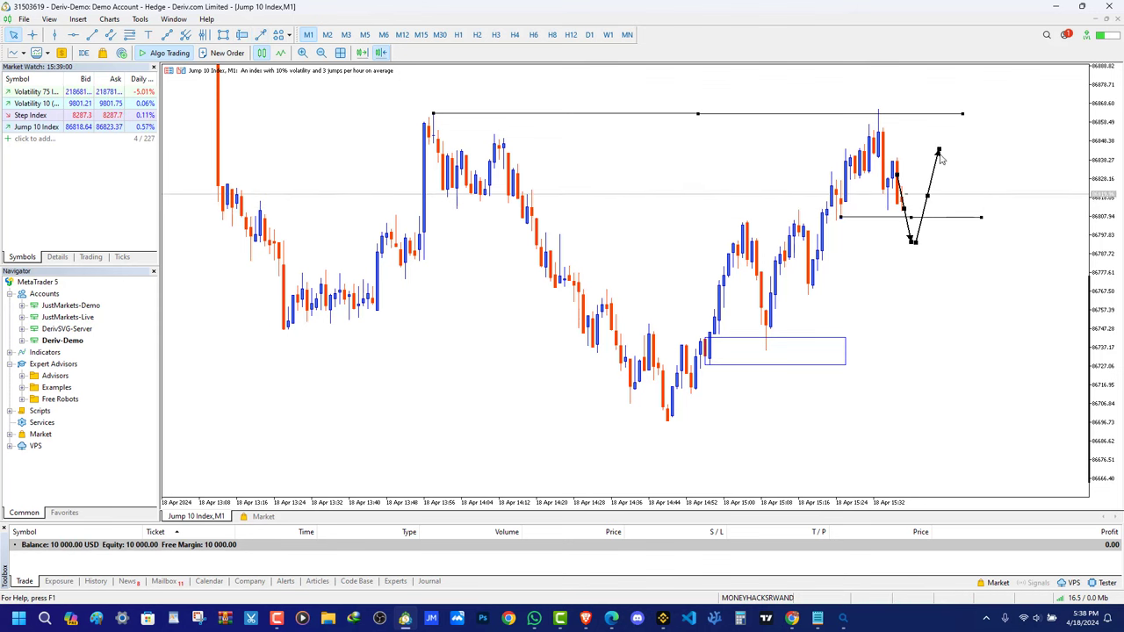
# Draw a rectangle zone at the latest high between about 86,839 and 86,865, plus an arrow from it down to about 86,677
pyautogui.click(223, 35)
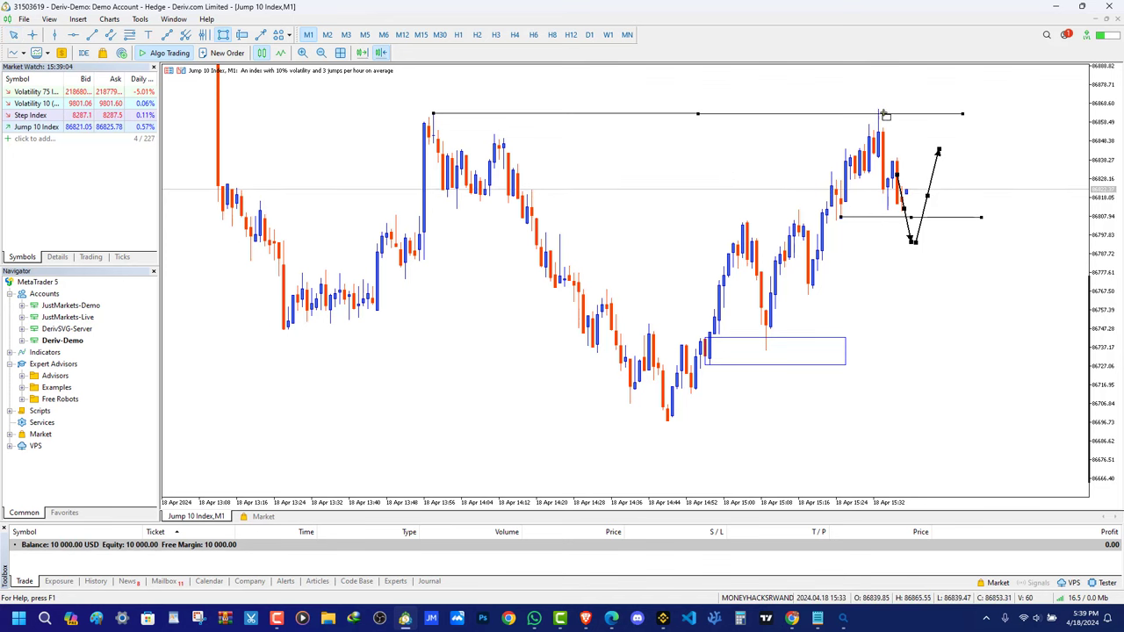
pyautogui.moveTo(999, 143); pyautogui.dragTo(1024, 158)
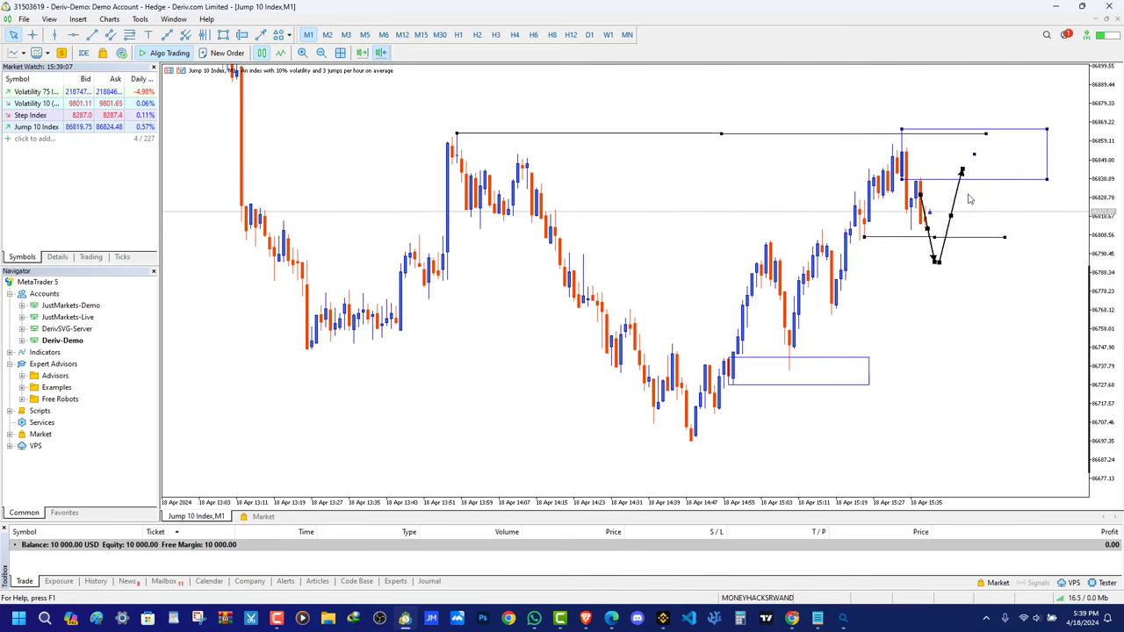
pyautogui.click(262, 34)
pyautogui.moveTo(1017, 383); pyautogui.dragTo(1028, 482)
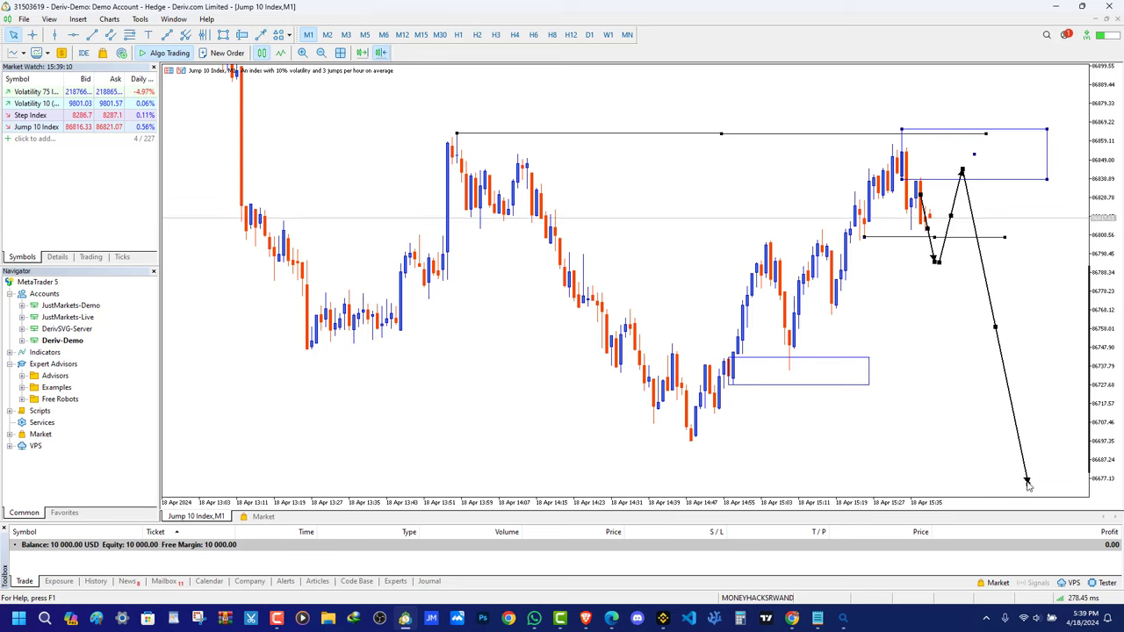
# Delete the two short projection arrows that meet below the lower horizontal trendline
pyautogui.moveTo(914, 404); pyautogui.dragTo(819, 454)
pyautogui.rightClick(913, 318)
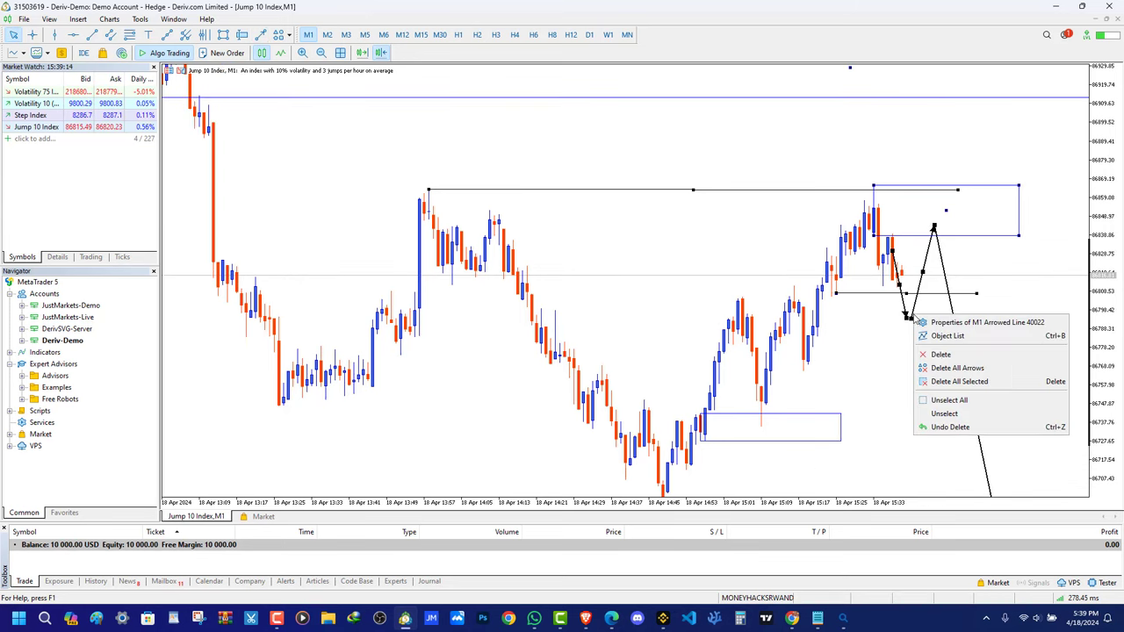
pyautogui.click(939, 357)
pyautogui.rightClick(909, 316)
pyautogui.click(951, 357)
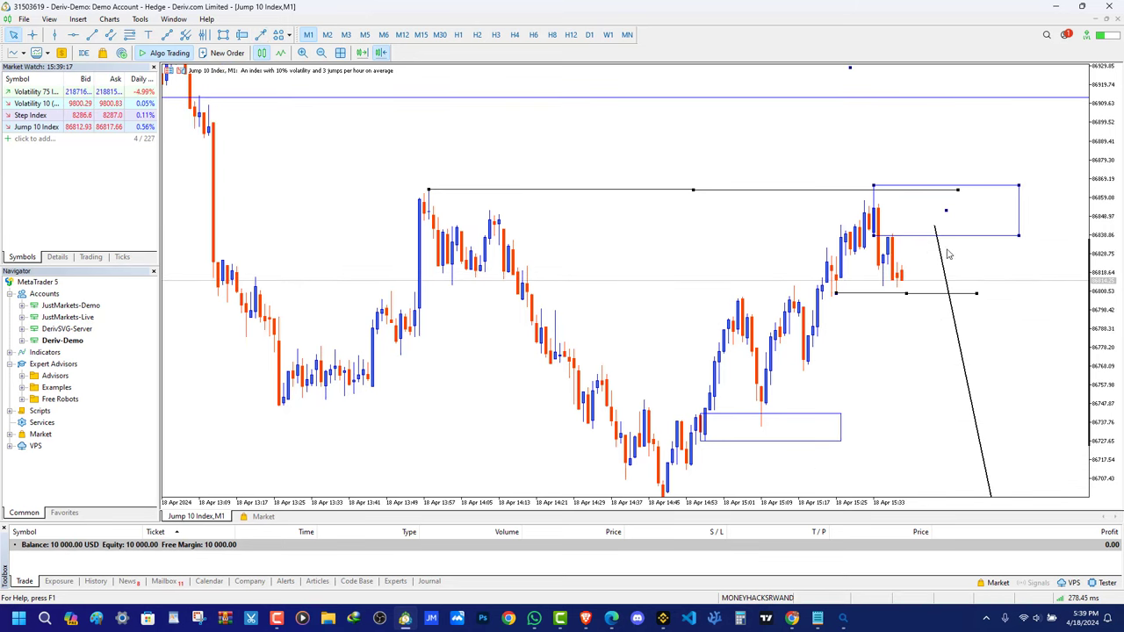
# Delete the long downward projection arrow and deselect the rectangle zone at the latest high
pyautogui.rightClick(939, 256)
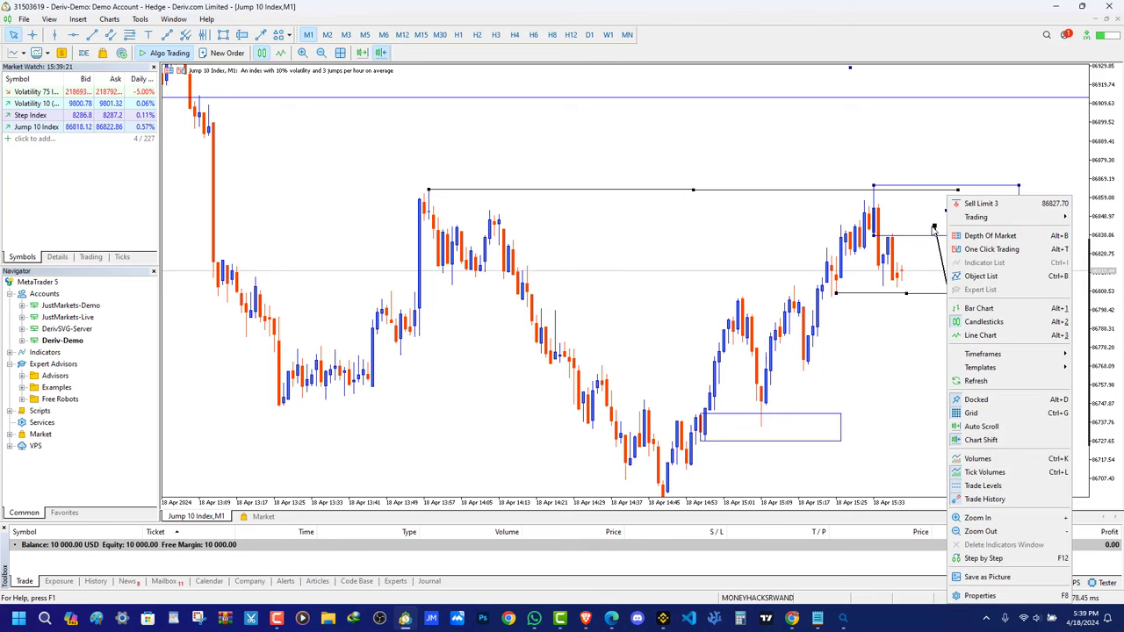
pyautogui.click(932, 235)
pyautogui.rightClick(922, 226)
pyautogui.click(909, 214)
pyautogui.rightClick(928, 227)
pyautogui.click(930, 226)
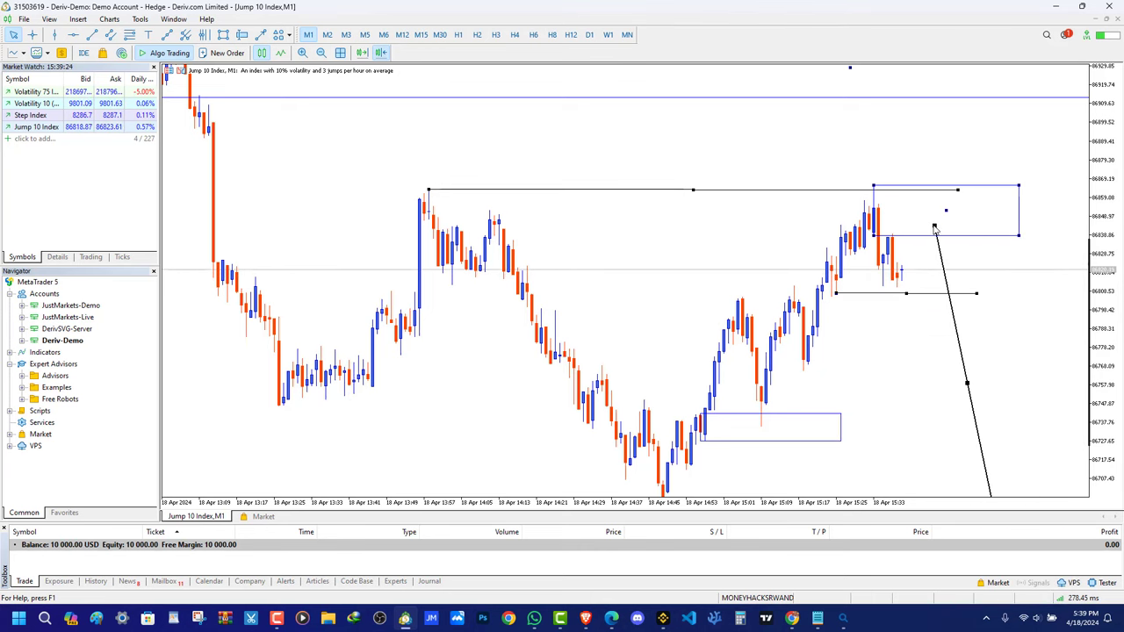
pyautogui.rightClick(927, 227)
pyautogui.click(950, 266)
pyautogui.click(947, 214)
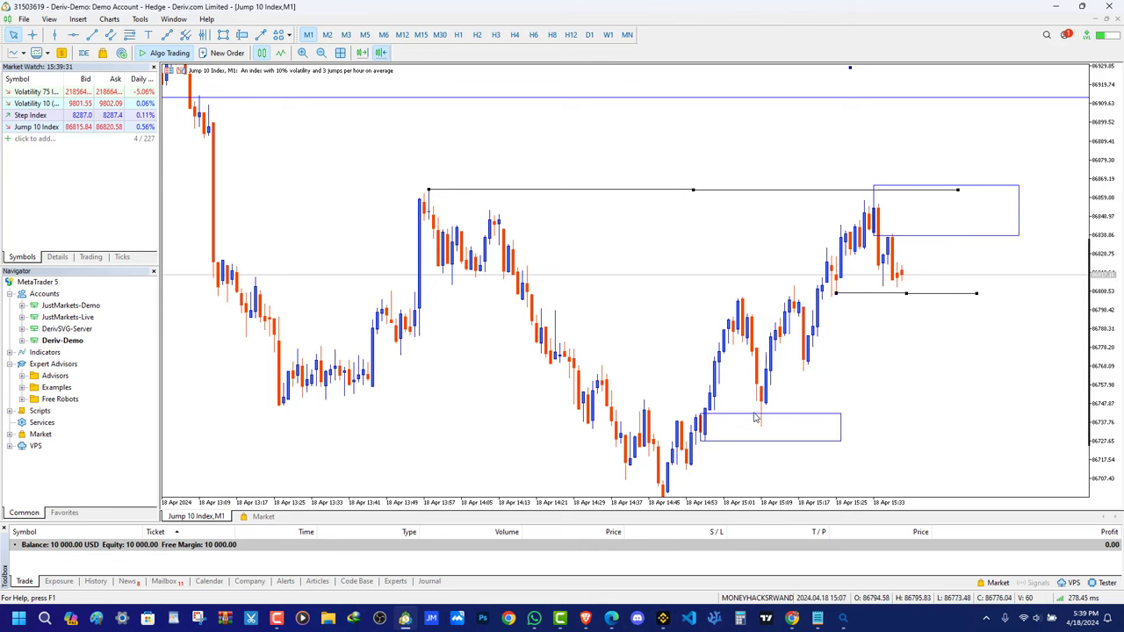
# Draw a descending trendline from the latest high at about 86,865 through the rectangle zone to about 86,824
pyautogui.click(91, 34)
pyautogui.moveTo(869, 187); pyautogui.dragTo(949, 238)
pyautogui.moveTo(874, 362); pyautogui.dragTo(860, 379)
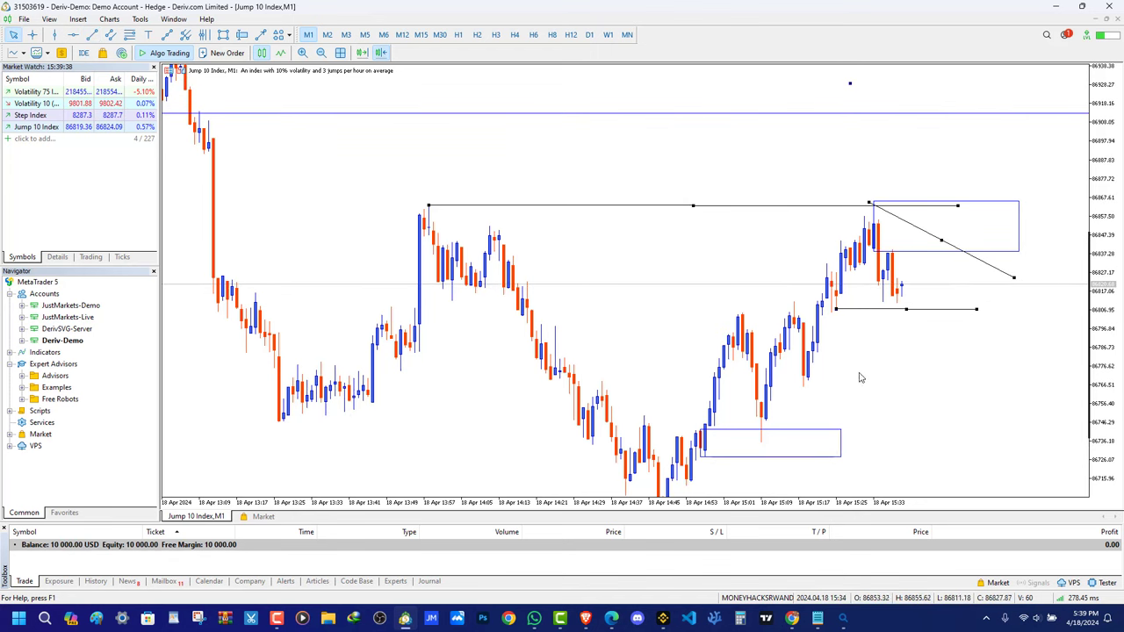
# Draw an arrow from the current lows up to the descending trendline at about 86,848 and another back down to about 86,810
pyautogui.click(261, 35)
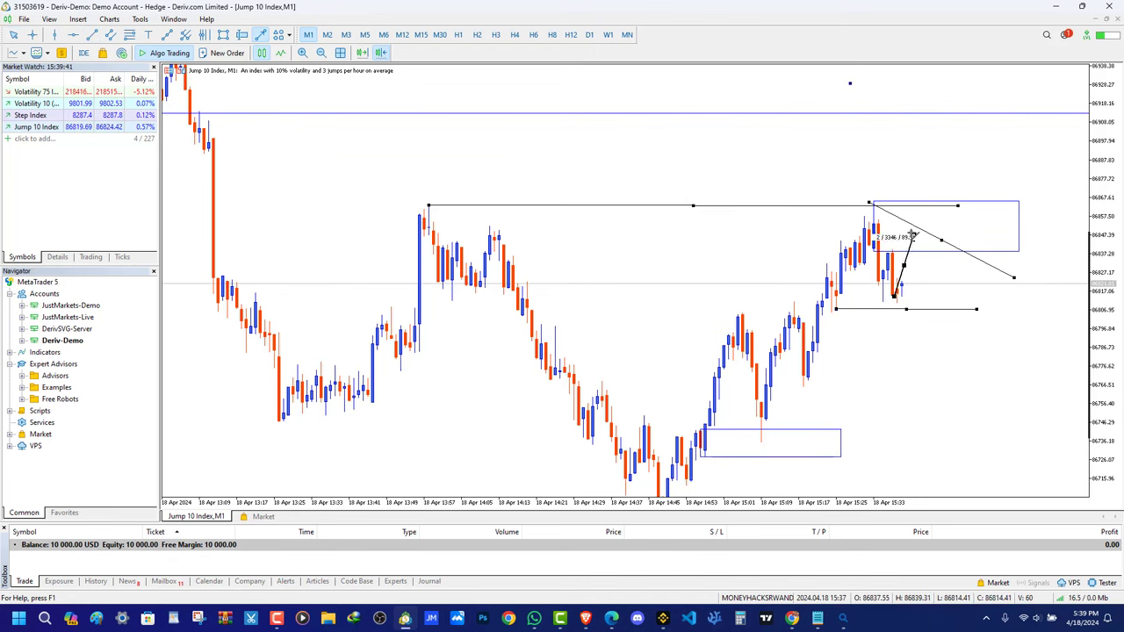
pyautogui.moveTo(913, 235); pyautogui.dragTo(929, 236)
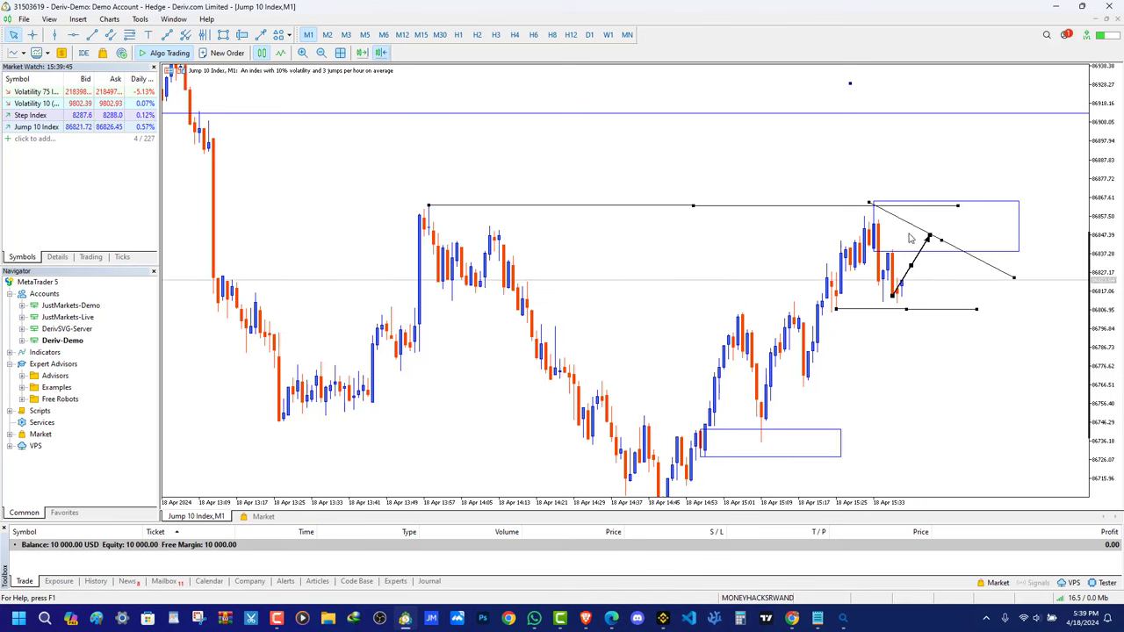
pyautogui.click(261, 36)
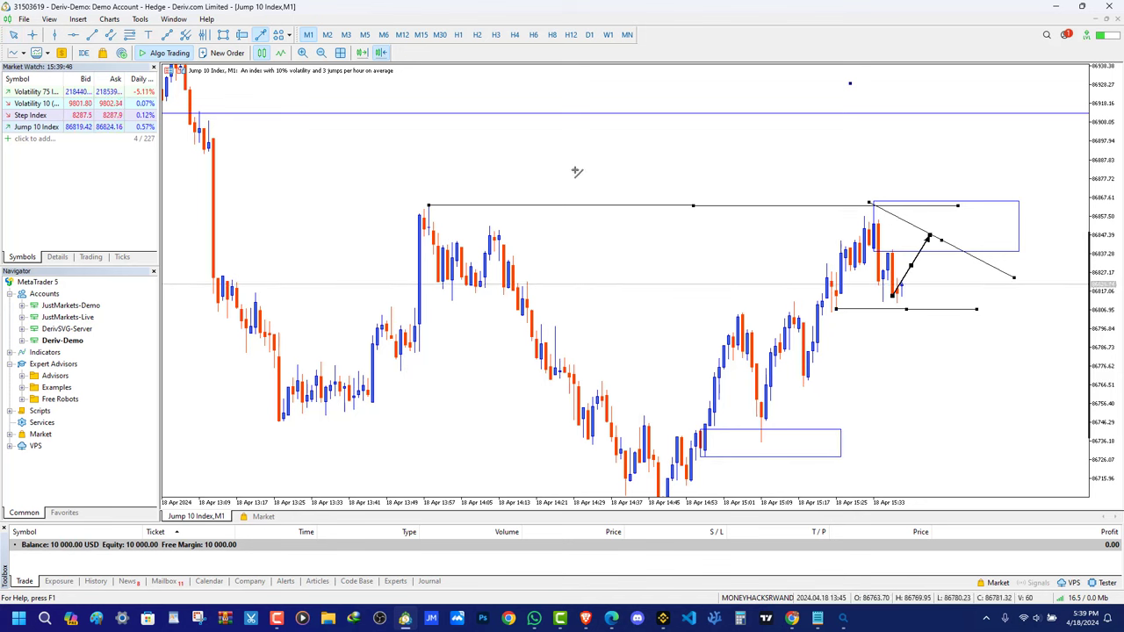
pyautogui.moveTo(929, 235); pyautogui.dragTo(953, 304)
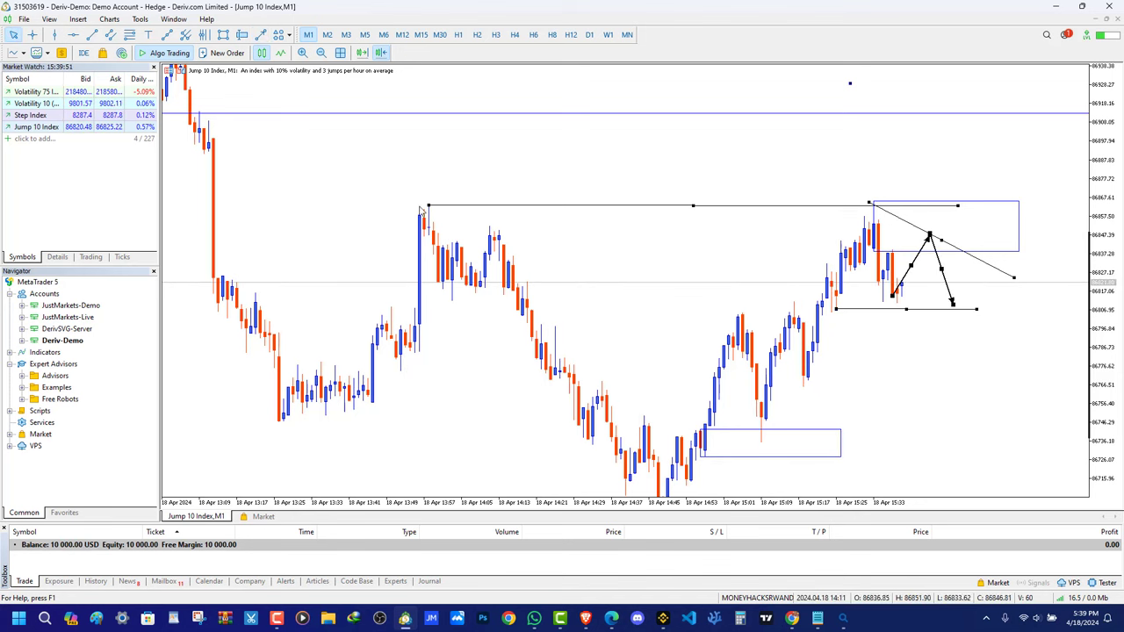
# Draw an arrow from the projected low near the lower trendline up into the upper rectangle zone at about 86,931
pyautogui.click(260, 34)
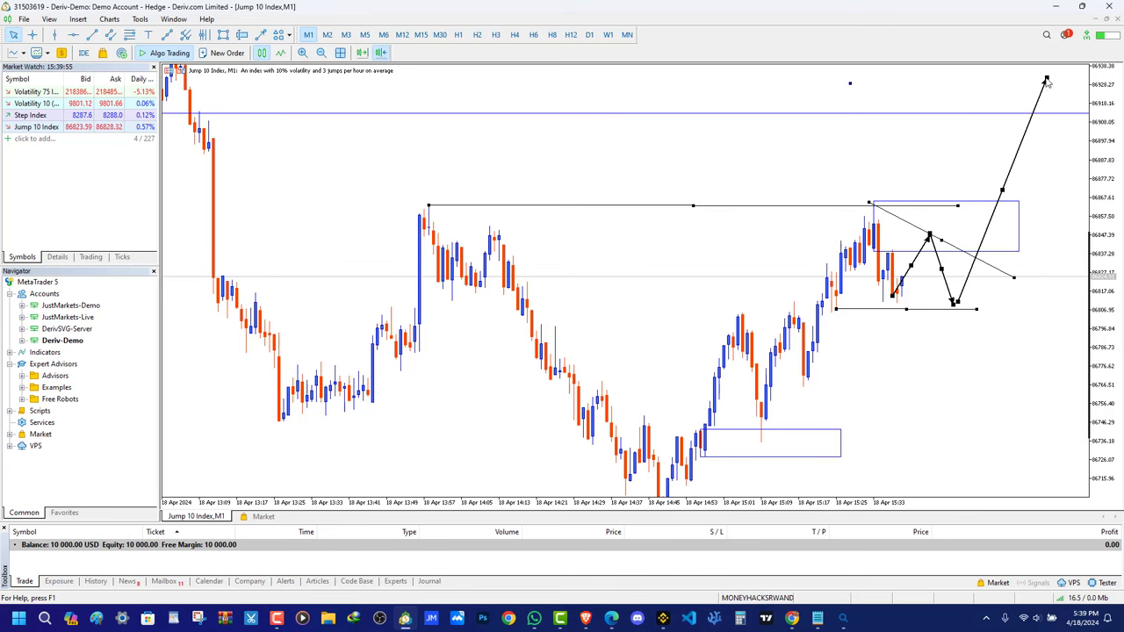
pyautogui.moveTo(813, 402); pyautogui.dragTo(819, 443)
pyautogui.moveTo(1114, 185); pyautogui.dragTo(1114, 245)
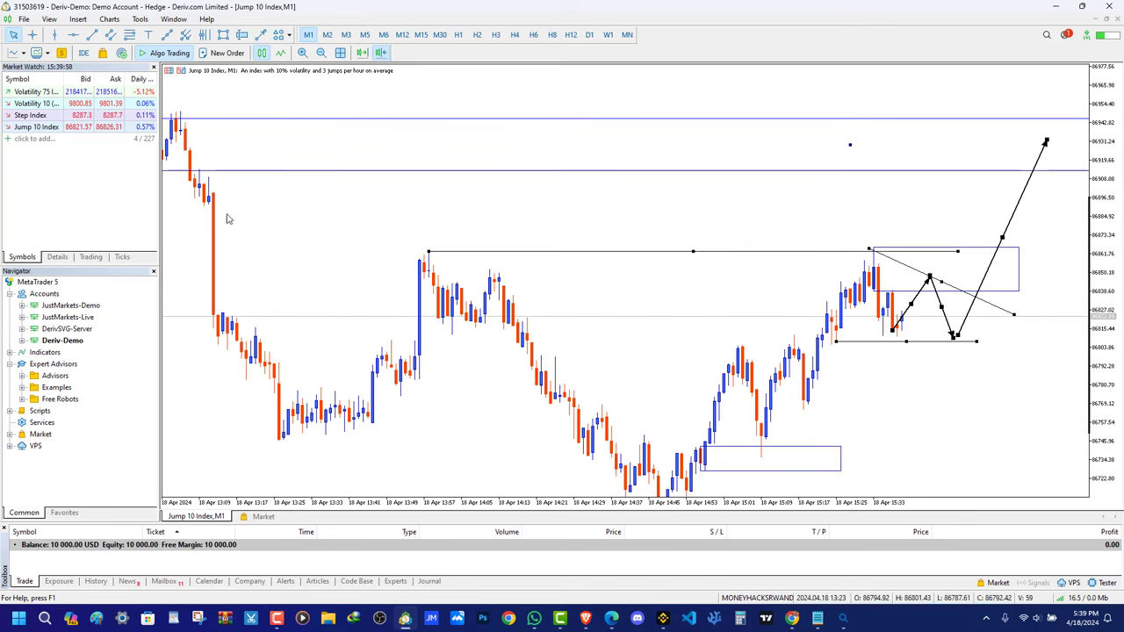
# Draw an arrow along the rally from the lower rectangle zone toward the latest high, and delete it after moving it aside
pyautogui.click(260, 35)
pyautogui.moveTo(819, 305); pyautogui.dragTo(853, 259)
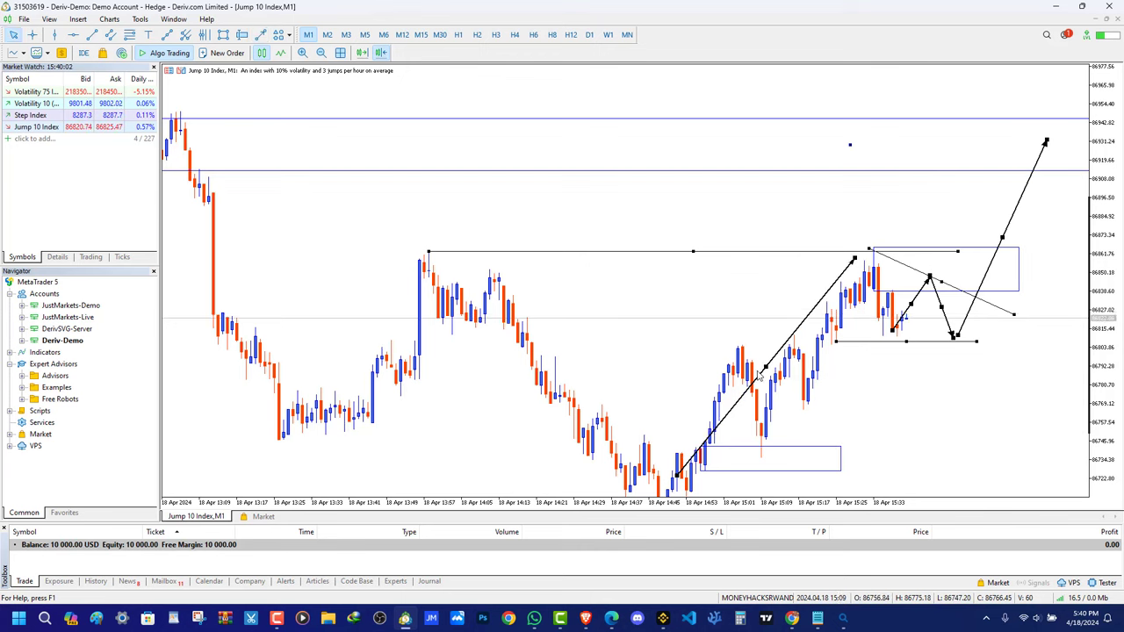
pyautogui.moveTo(841, 332); pyautogui.dragTo(633, 239)
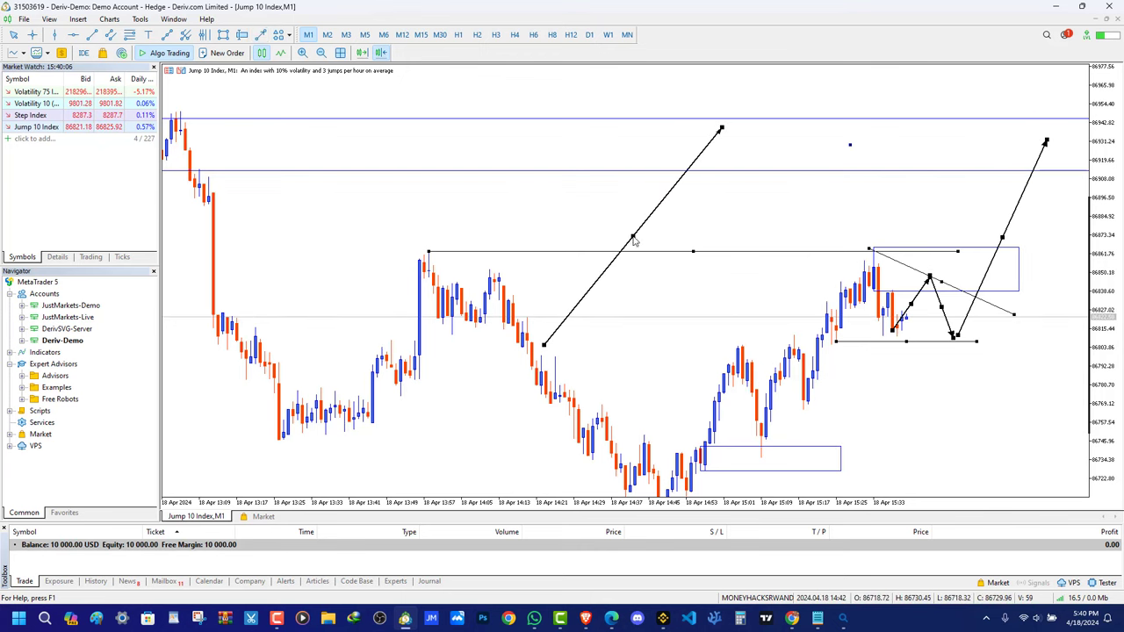
pyautogui.rightClick(635, 239)
pyautogui.click(660, 275)
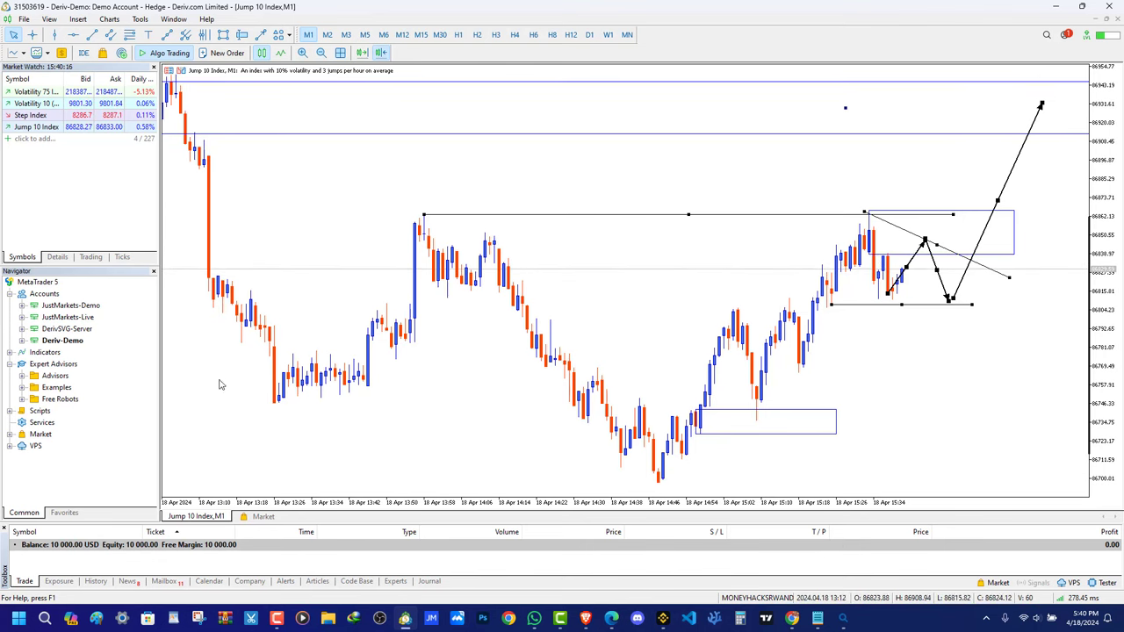
# Enable one-click trading on the Jump 10 Index chart and accept its terms and conditions
pyautogui.rightClick(333, 176)
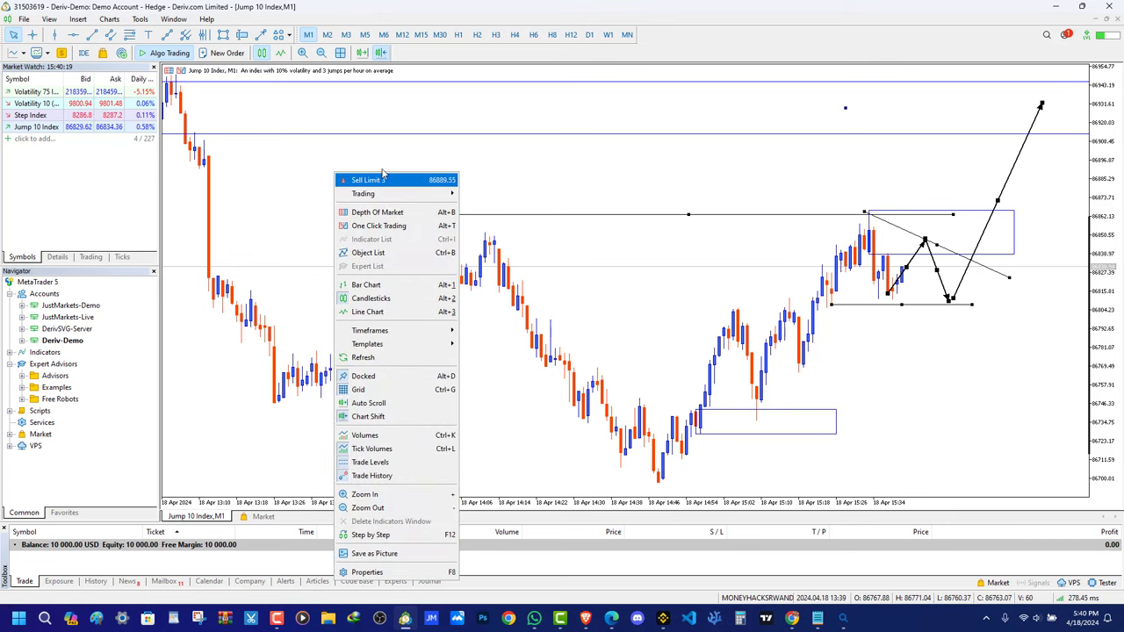
pyautogui.click(408, 225)
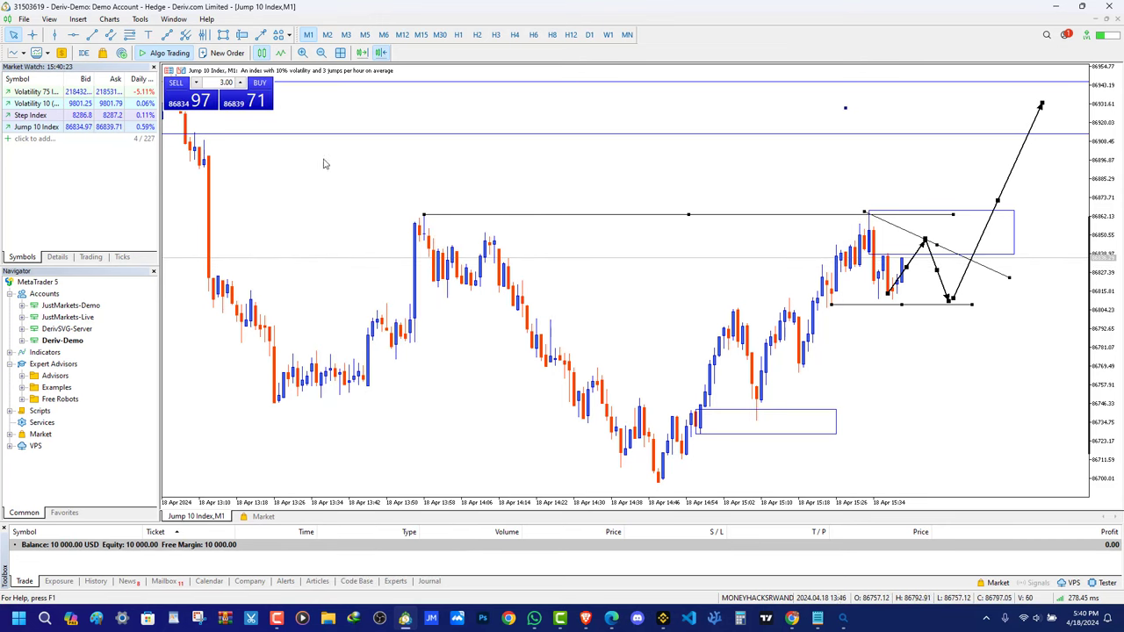
pyautogui.click(254, 87)
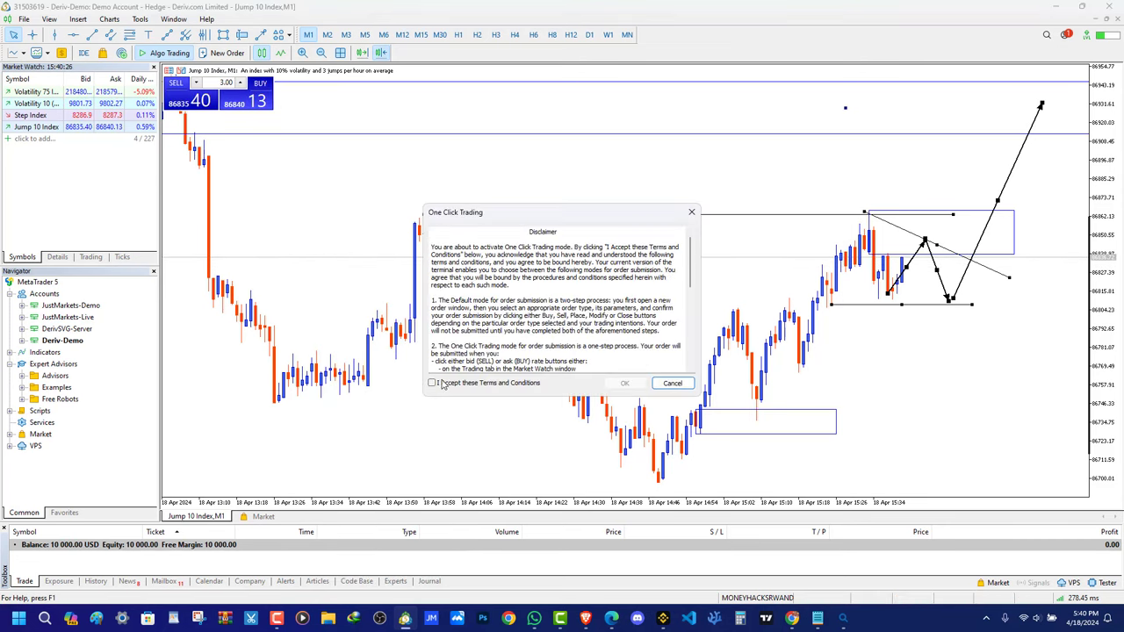
pyautogui.scroll(-5, 557, 307)
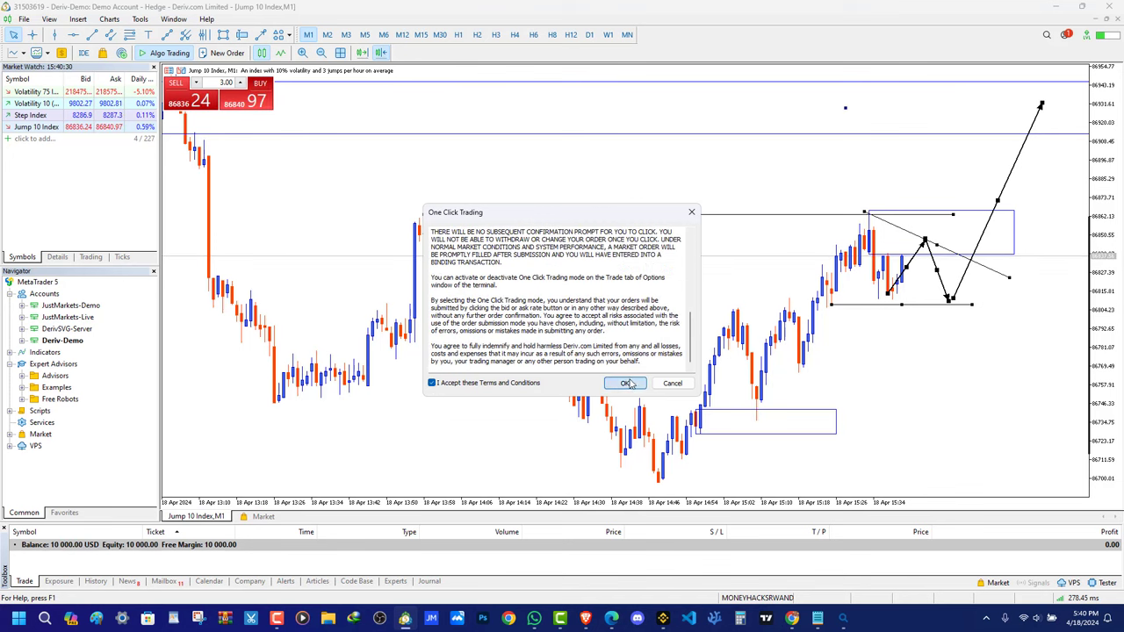
pyautogui.click(624, 382)
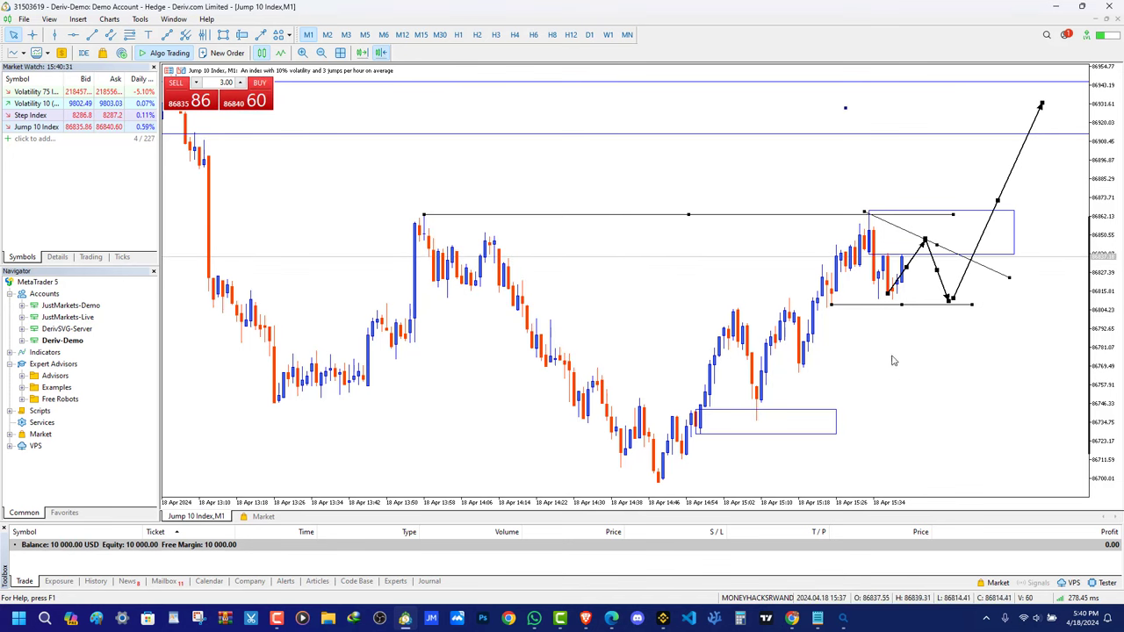
# Place five market buy orders on Jump 10 Index with a volume of 3.00 each
pyautogui.click(259, 83)
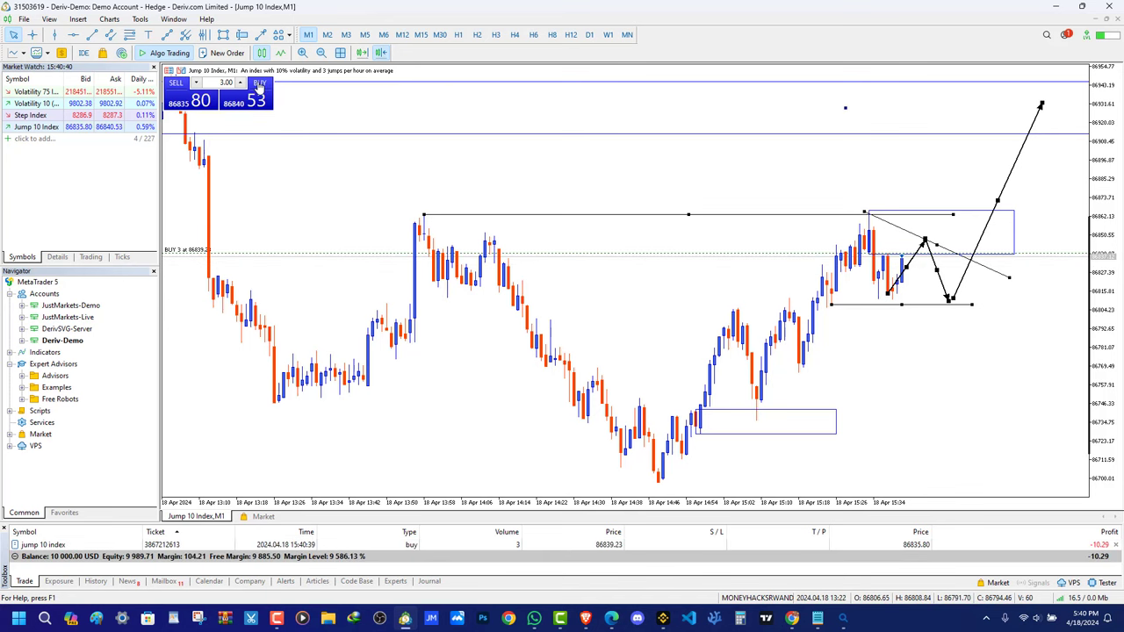
pyautogui.click(259, 82)
pyautogui.click(259, 82)
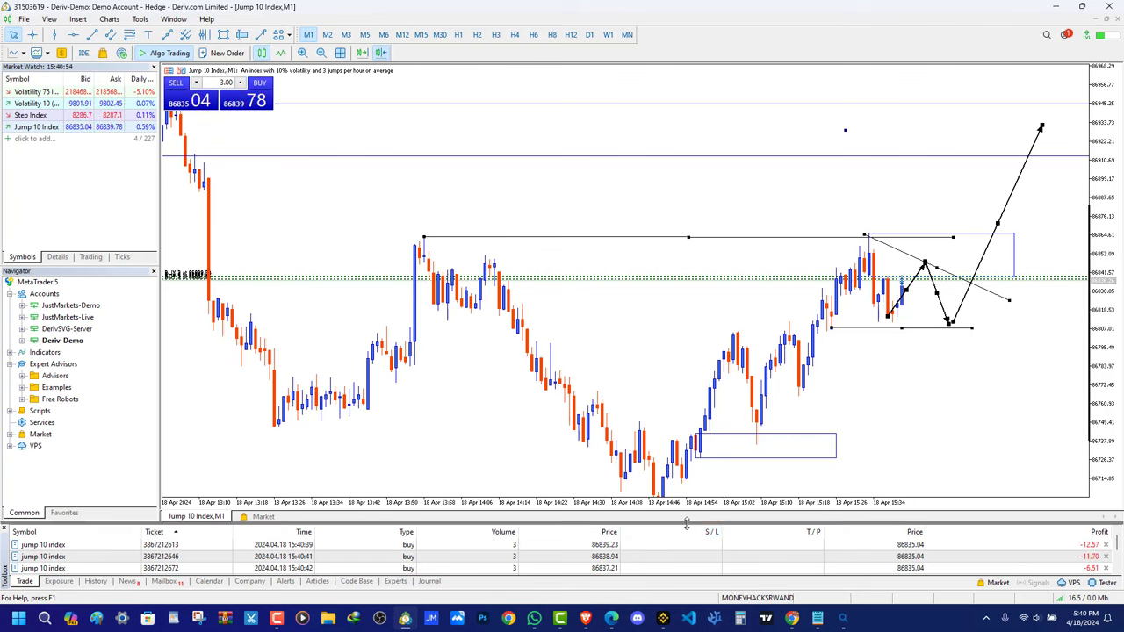
# Enlarge the list of open trades to examine all Jump 10 Index buy positions, and shrink it again
pyautogui.moveTo(686, 524); pyautogui.dragTo(682, 320)
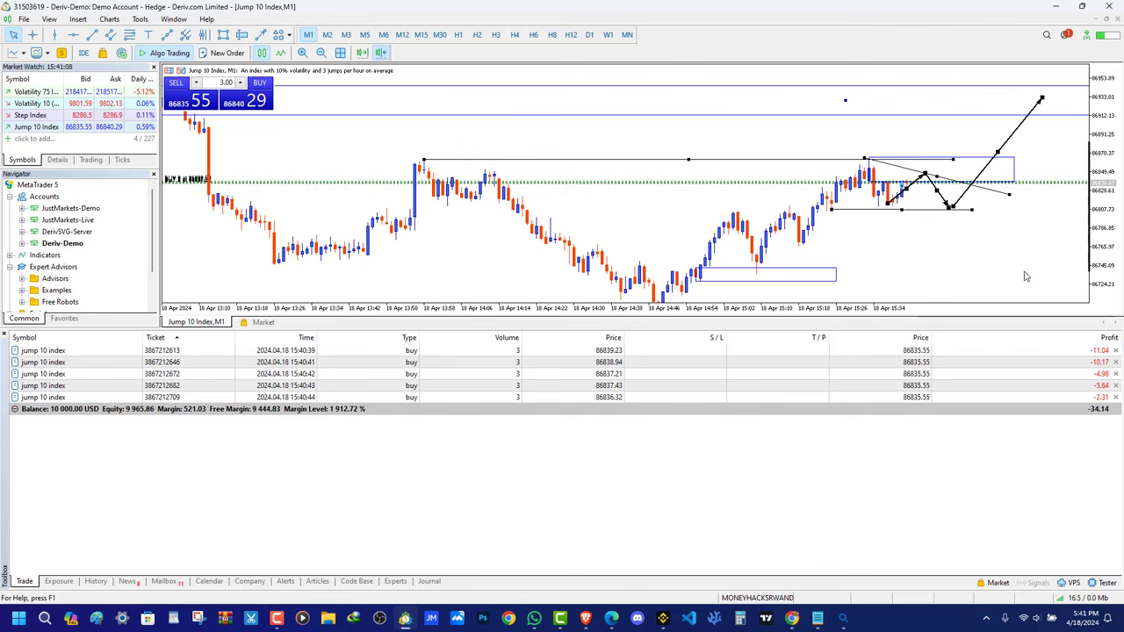
pyautogui.moveTo(655, 230)
pyautogui.mouseDown()
pyautogui.moveTo(878, 231)
pyautogui.moveTo(659, 225)
pyautogui.mouseUp()
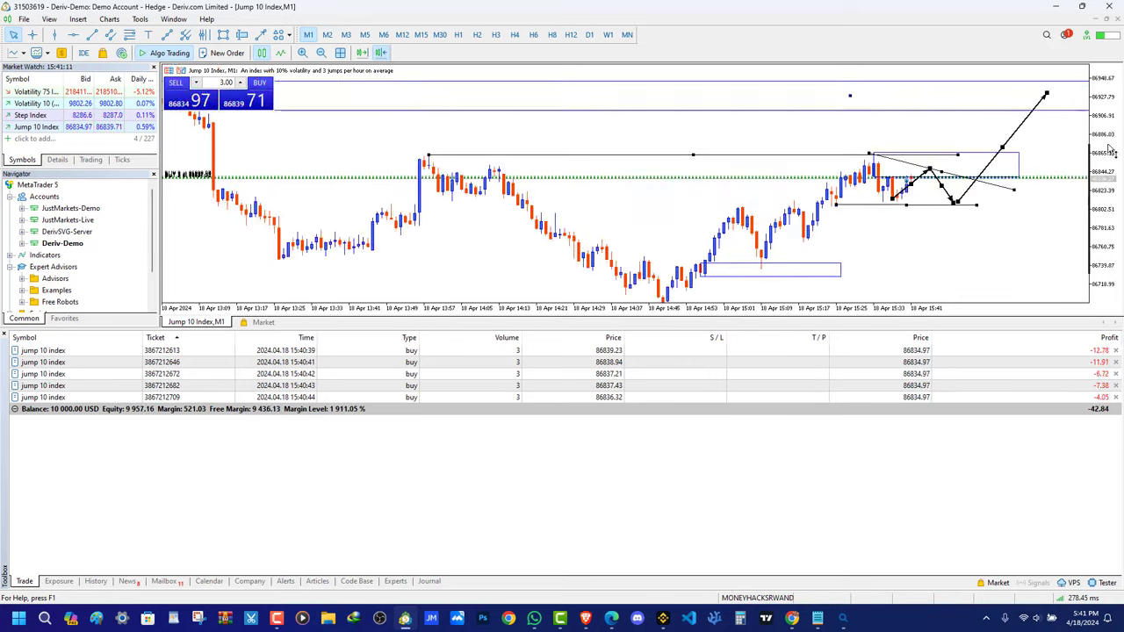
pyautogui.moveTo(1103, 149); pyautogui.dragTo(1099, 120)
pyautogui.moveTo(686, 236); pyautogui.dragTo(677, 167)
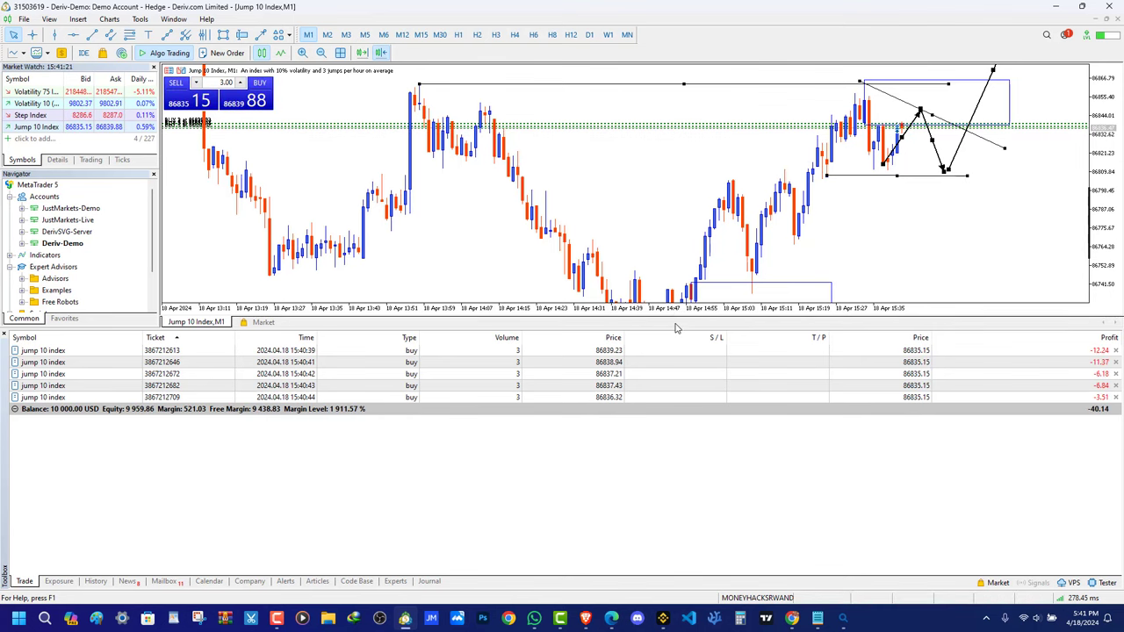
pyautogui.moveTo(676, 329); pyautogui.dragTo(691, 512)
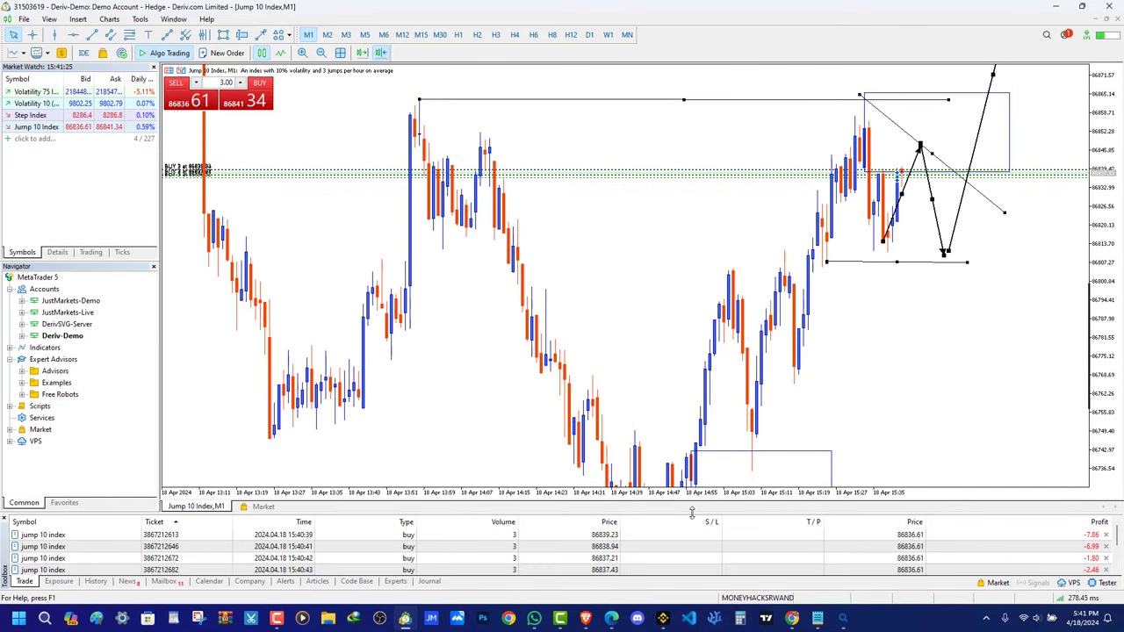
# Examine the Jump 10 Index M1 chart around the open buy positions and back through its earlier price history
pyautogui.moveTo(903, 304); pyautogui.dragTo(905, 455)
pyautogui.moveTo(1111, 182); pyautogui.dragTo(1111, 386)
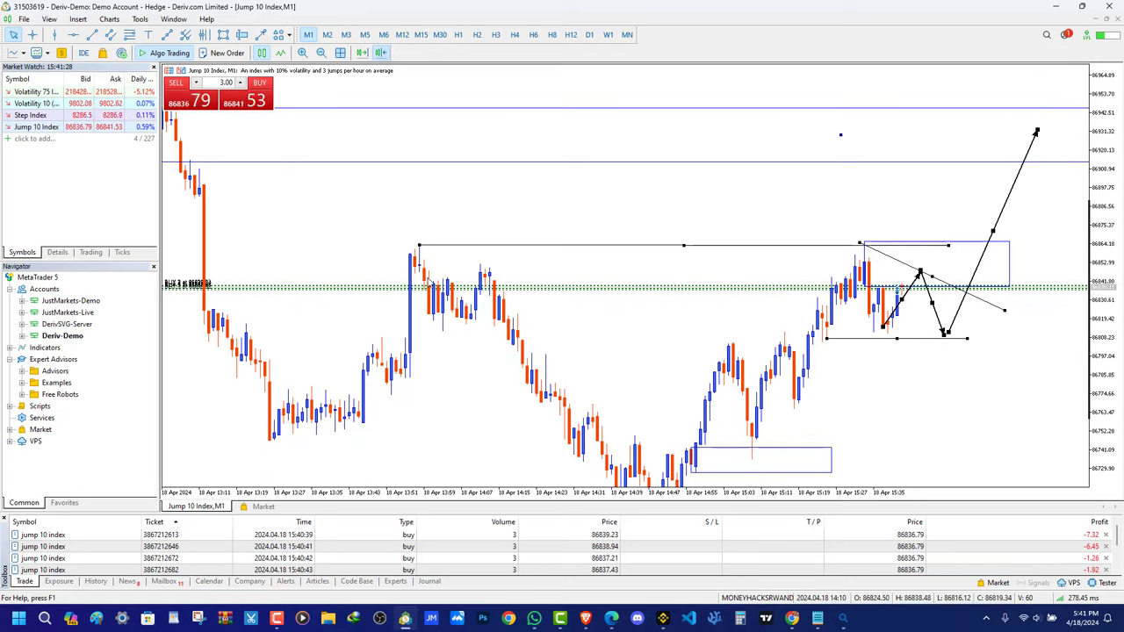
pyautogui.moveTo(313, 193); pyautogui.dragTo(337, 206)
pyautogui.moveTo(564, 369); pyautogui.dragTo(479, 424)
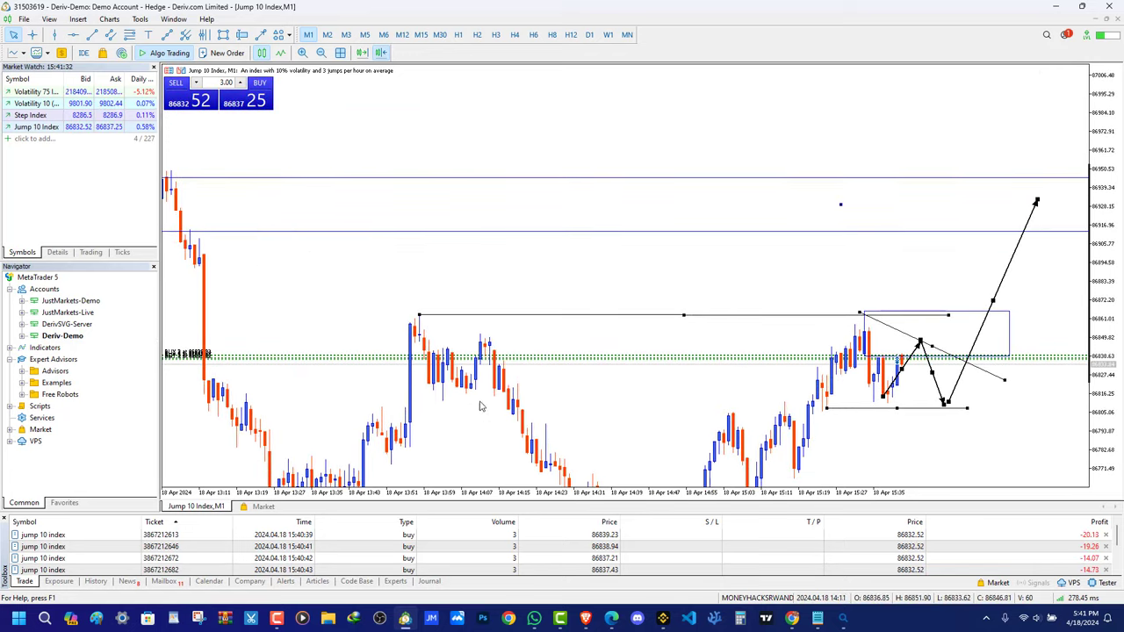
pyautogui.moveTo(307, 257); pyautogui.dragTo(273, 192)
pyautogui.moveTo(682, 406); pyautogui.dragTo(573, 315)
pyautogui.moveTo(845, 347); pyautogui.dragTo(915, 346)
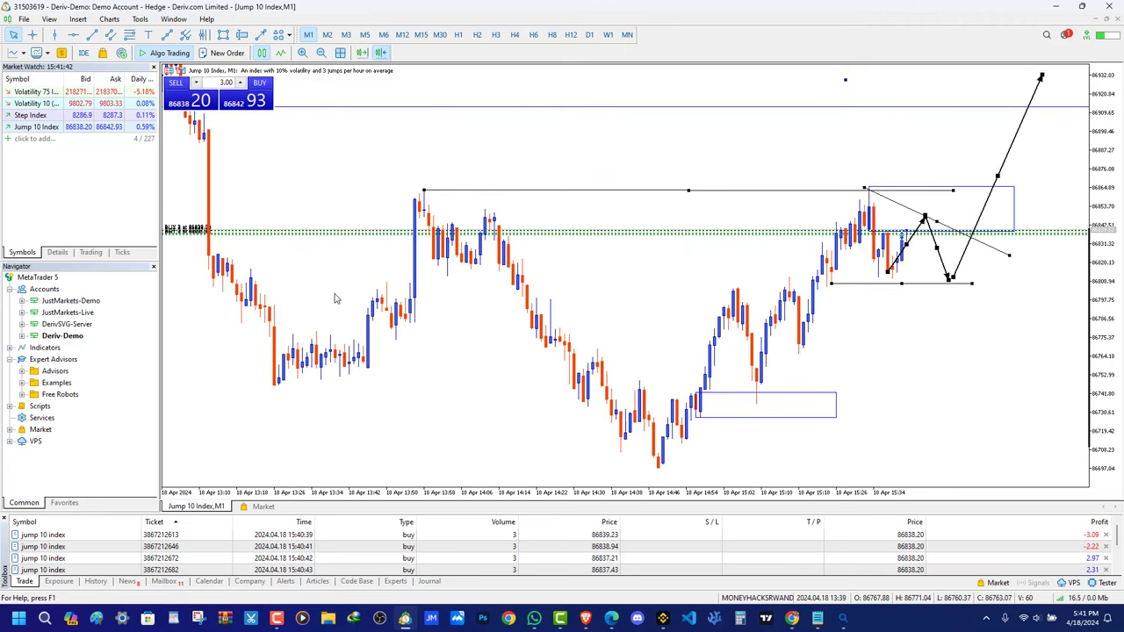
pyautogui.moveTo(420, 295); pyautogui.dragTo(414, 309)
pyautogui.moveTo(293, 148); pyautogui.dragTo(845, 366)
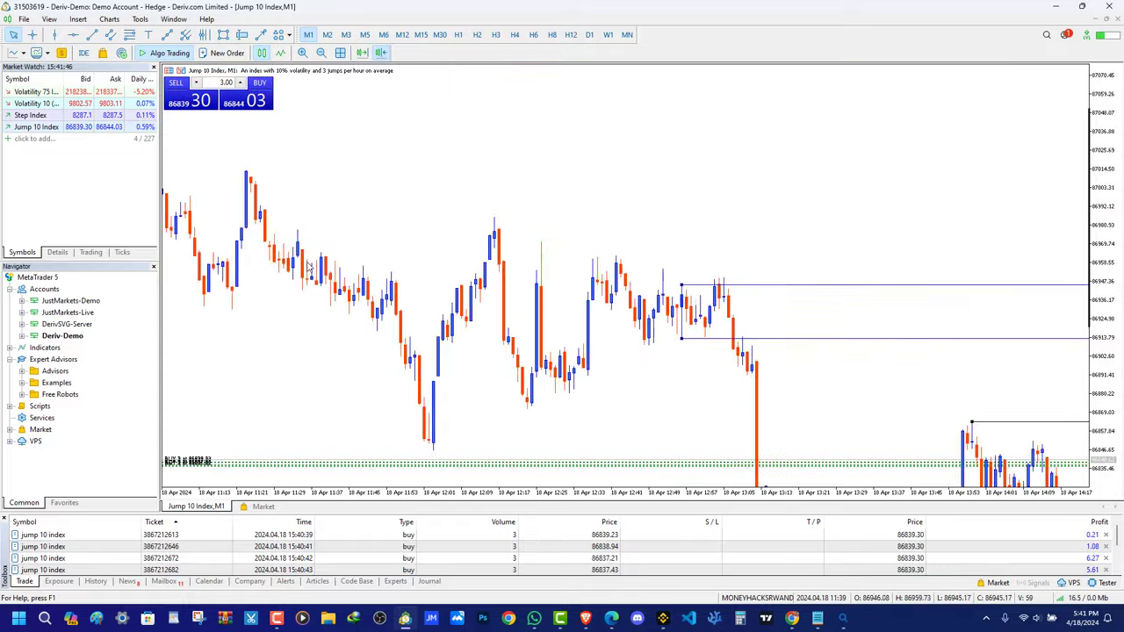
pyautogui.scroll(10, 307, 266)
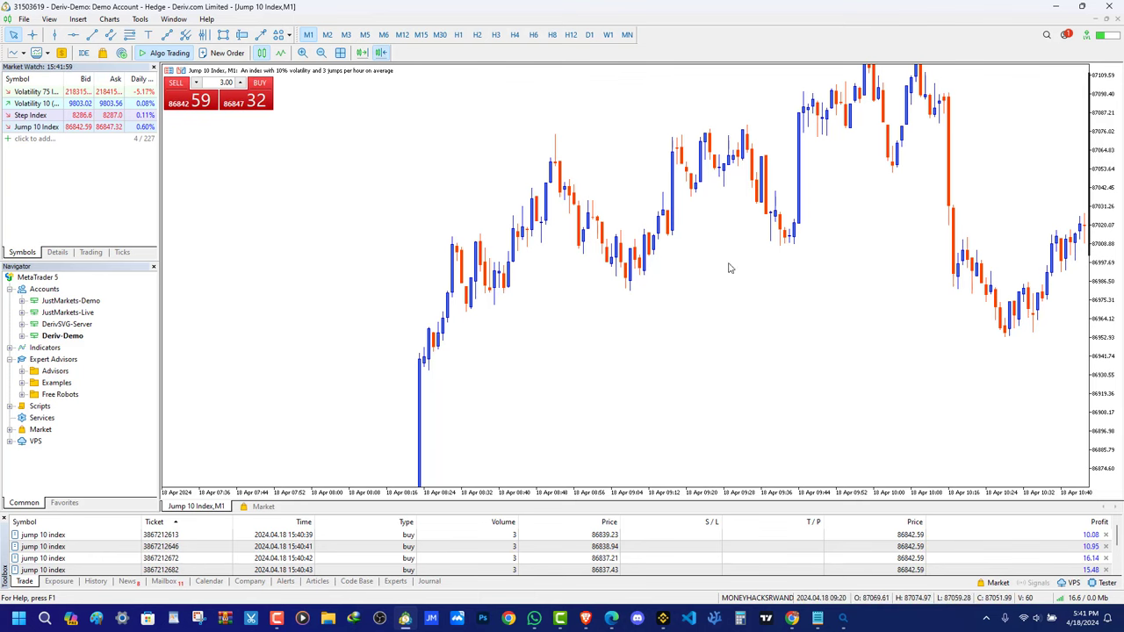
pyautogui.scroll(-10, 728, 269)
pyautogui.scroll(5, 471, 261)
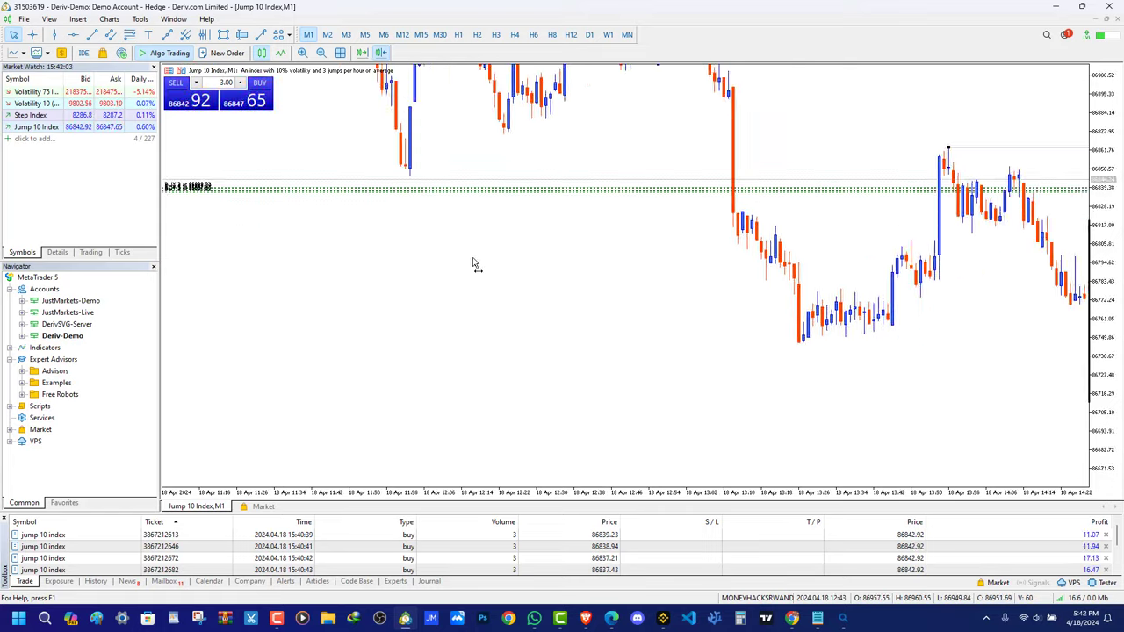
pyautogui.click(24, 19)
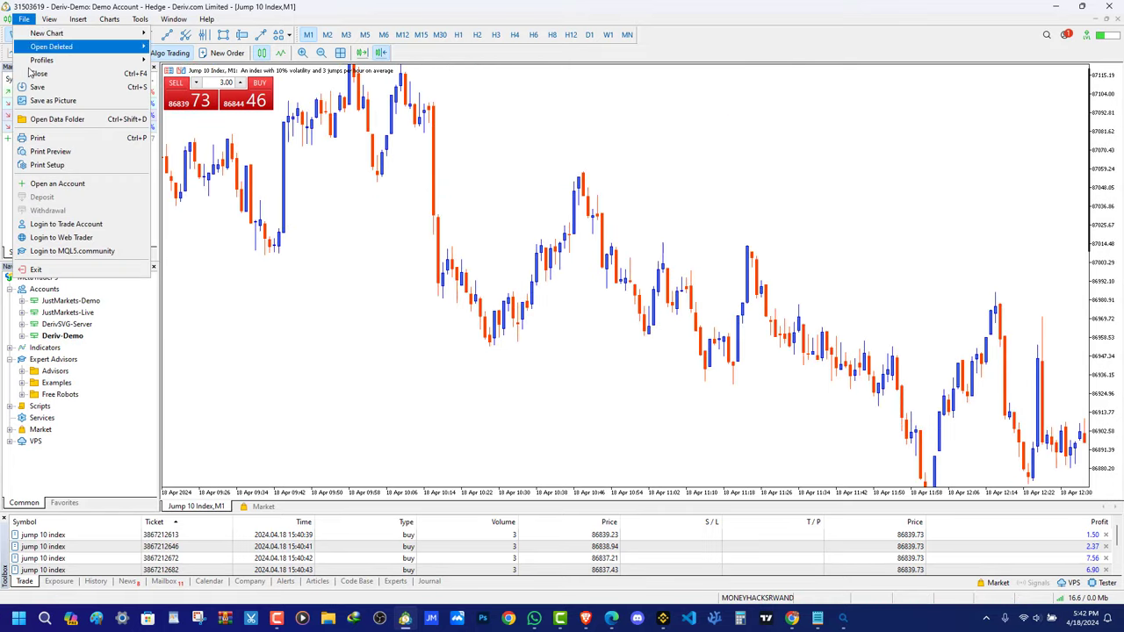
pyautogui.click(24, 20)
pyautogui.click(24, 20)
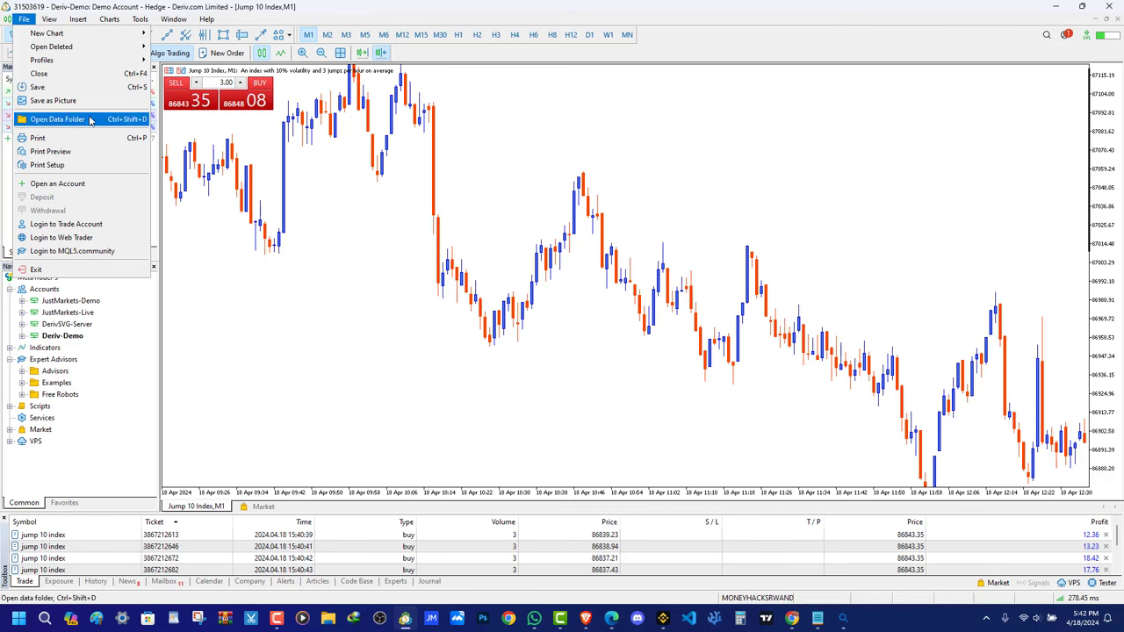
pyautogui.moveTo(707, 353); pyautogui.dragTo(572, 290)
pyautogui.scroll(-1, 572, 292)
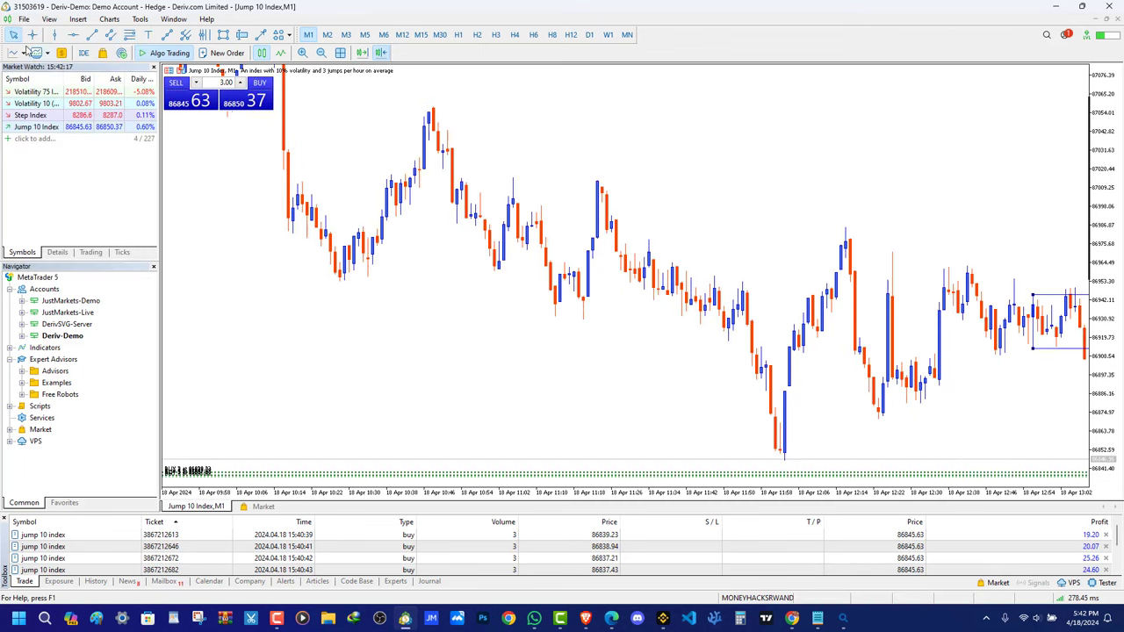
# Open the terminal's data folder and go into the Indicators folder inside MQL5
pyautogui.click(24, 19)
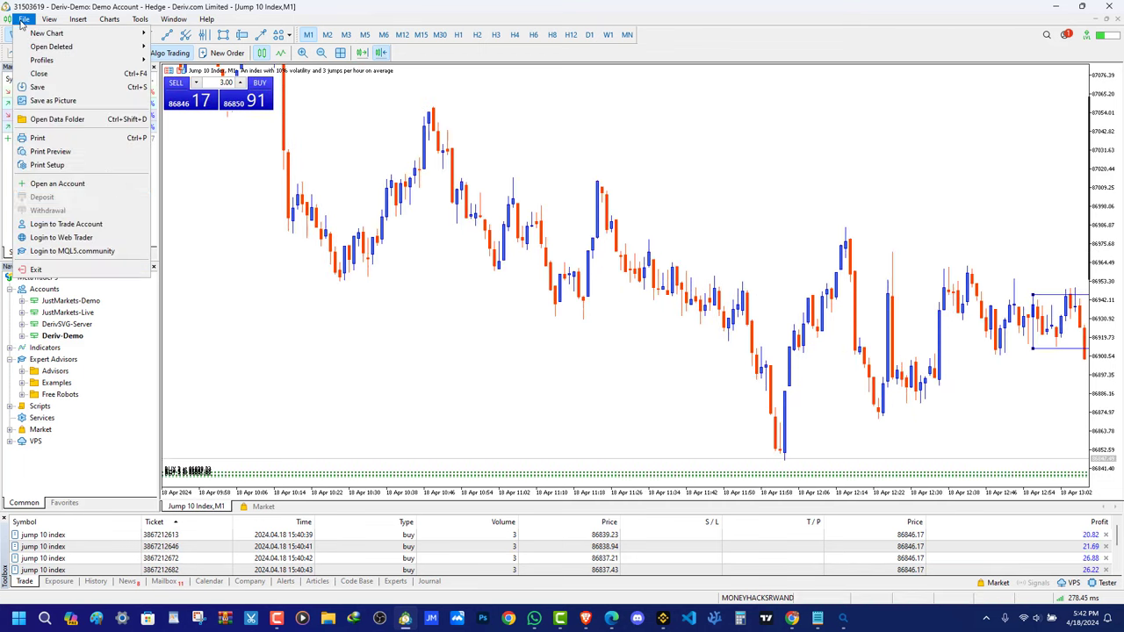
pyautogui.click(79, 121)
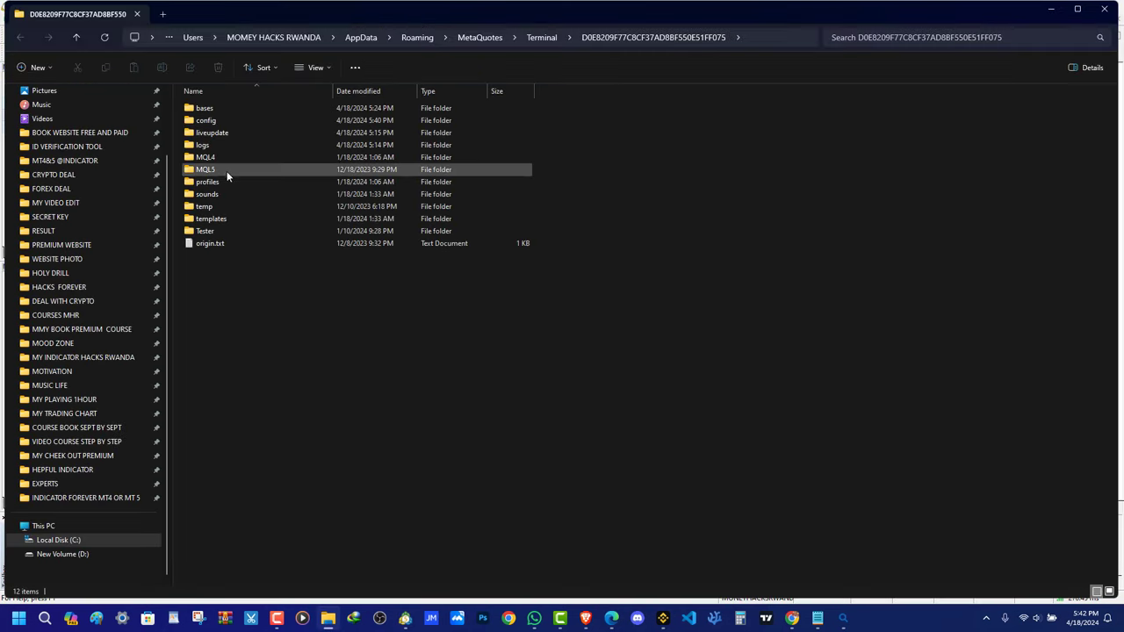
pyautogui.click(190, 172)
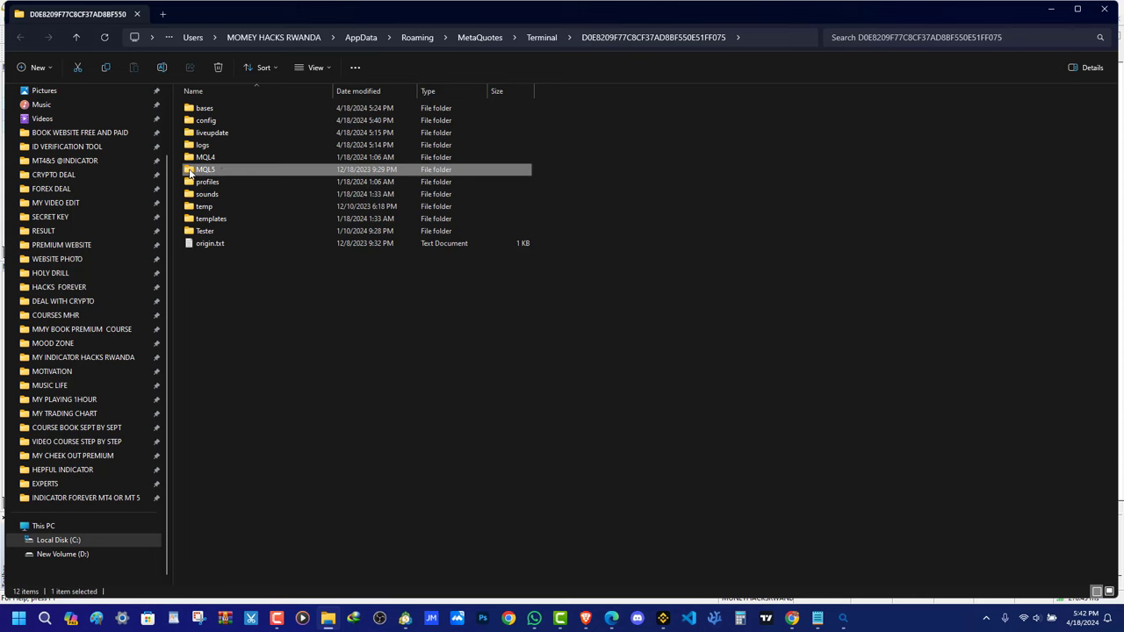
pyautogui.doubleClick(222, 172)
pyautogui.rightClick(224, 296)
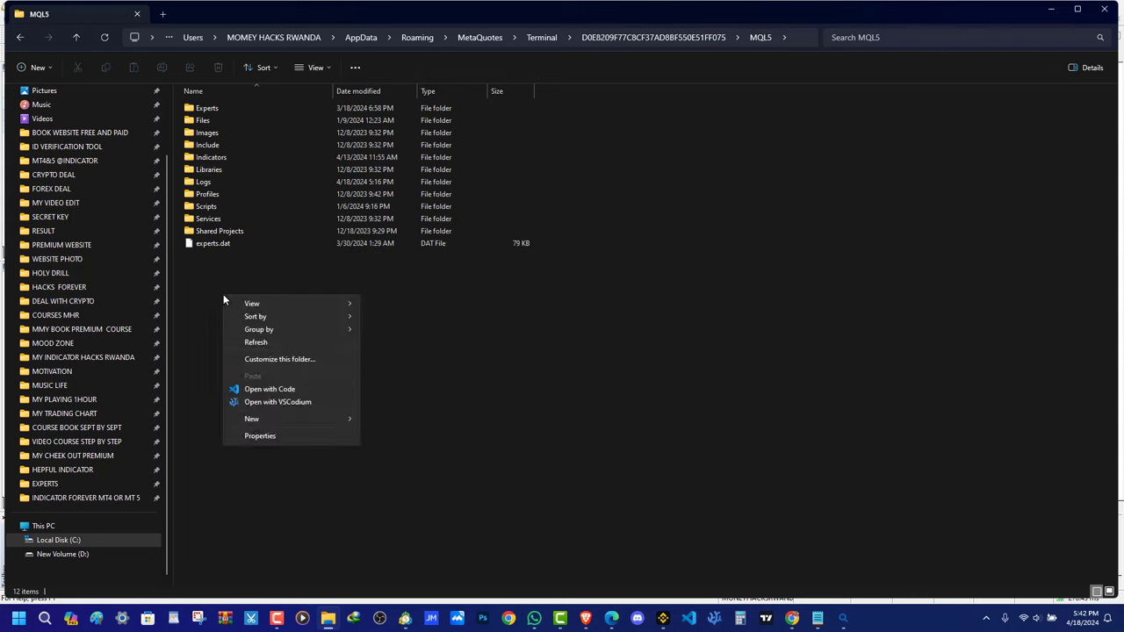
pyautogui.click(208, 159)
# Look through the indicator files stored in the Indicators folder, and minimize the file window to return to the trading terminal
pyautogui.scroll(-12, 278, 385)
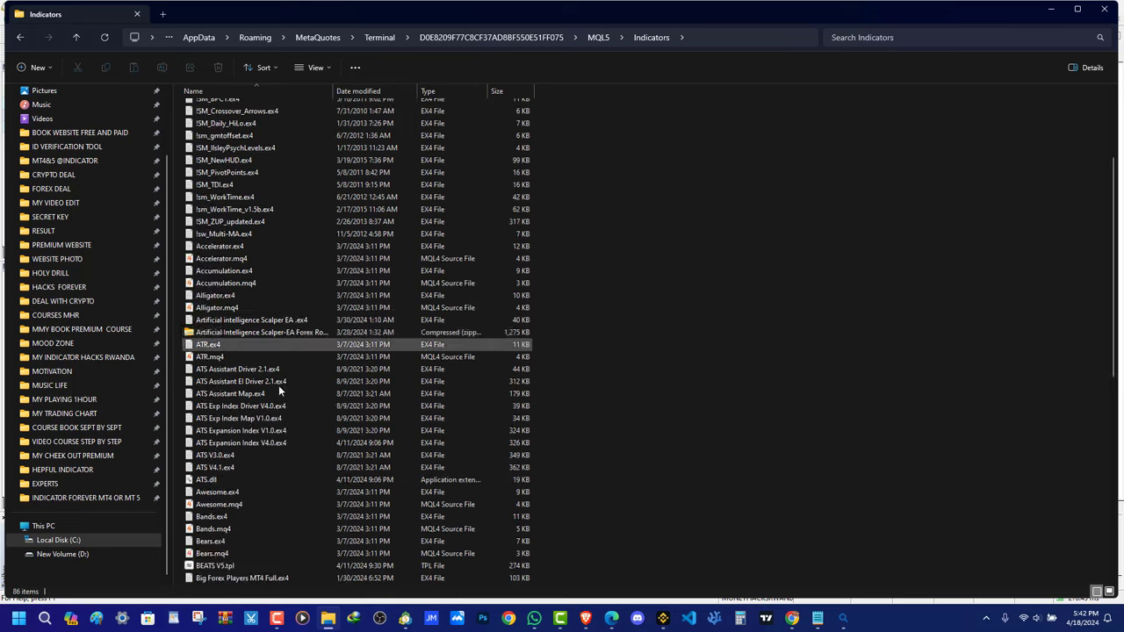
pyautogui.rightClick(752, 319)
pyautogui.click(599, 301)
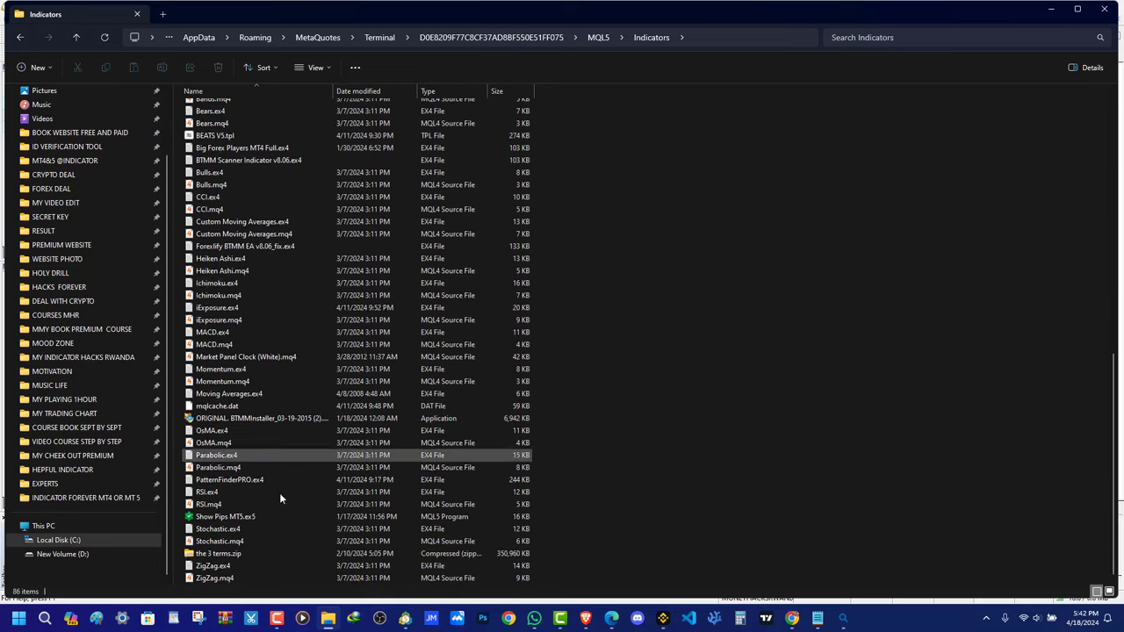
pyautogui.scroll(5, 324, 401)
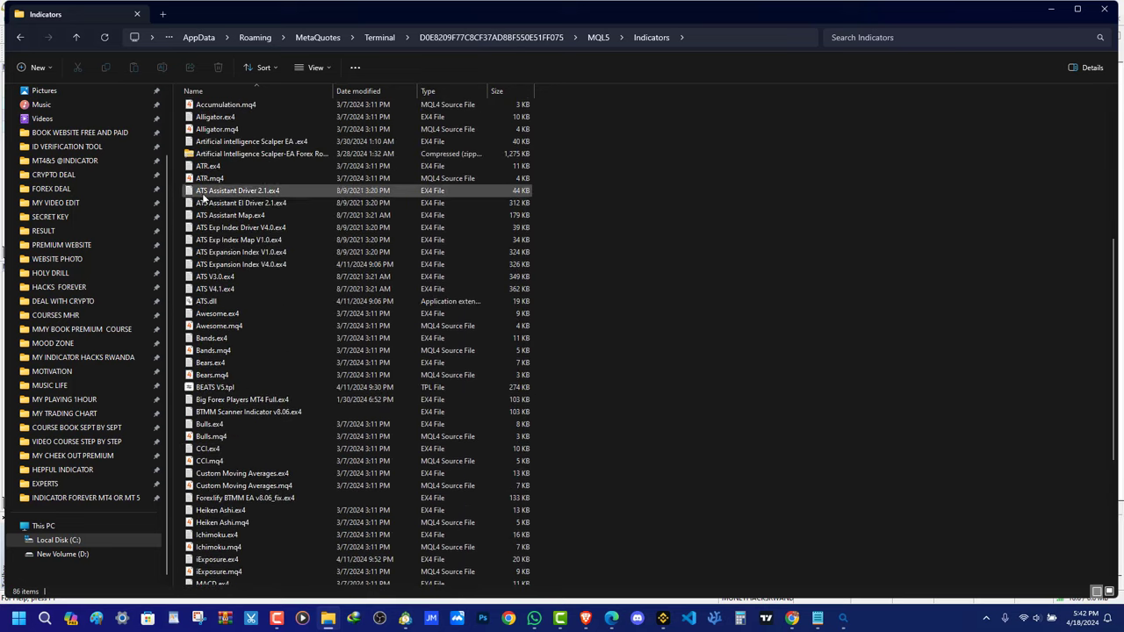
pyautogui.scroll(-7, 716, 296)
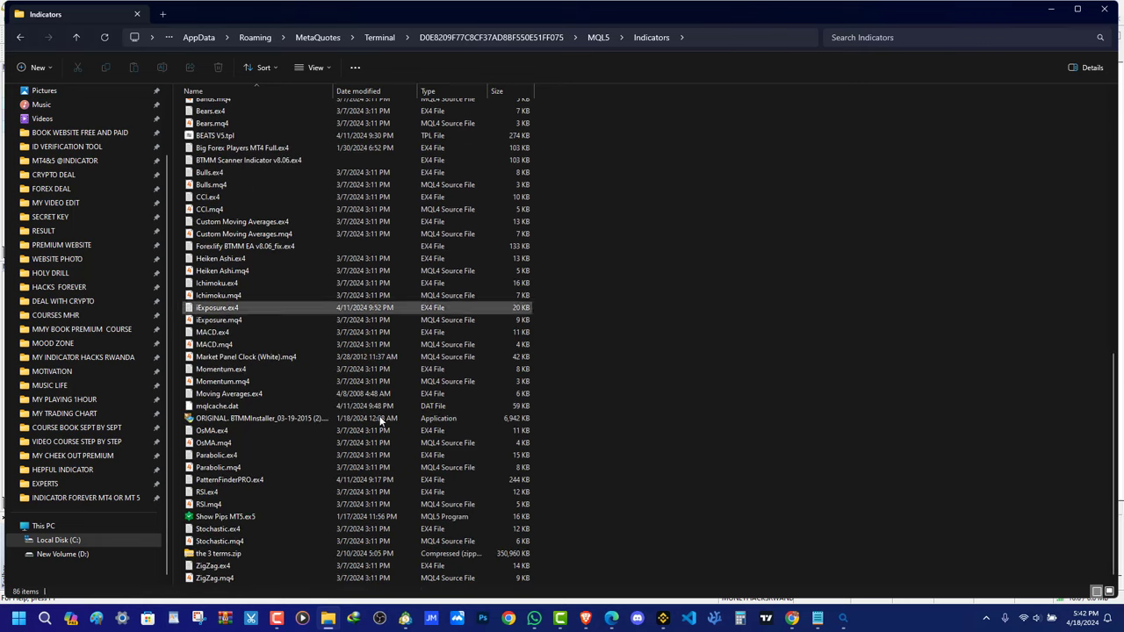
pyautogui.click(1051, 9)
pyautogui.click(24, 19)
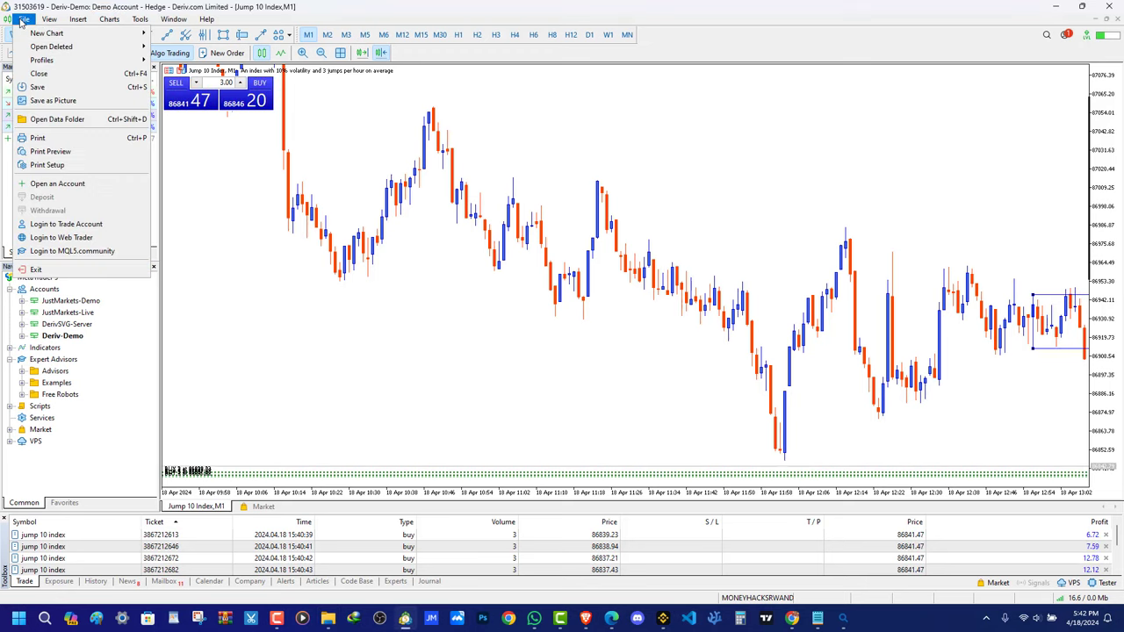
pyautogui.click(7, 20)
pyautogui.click(23, 19)
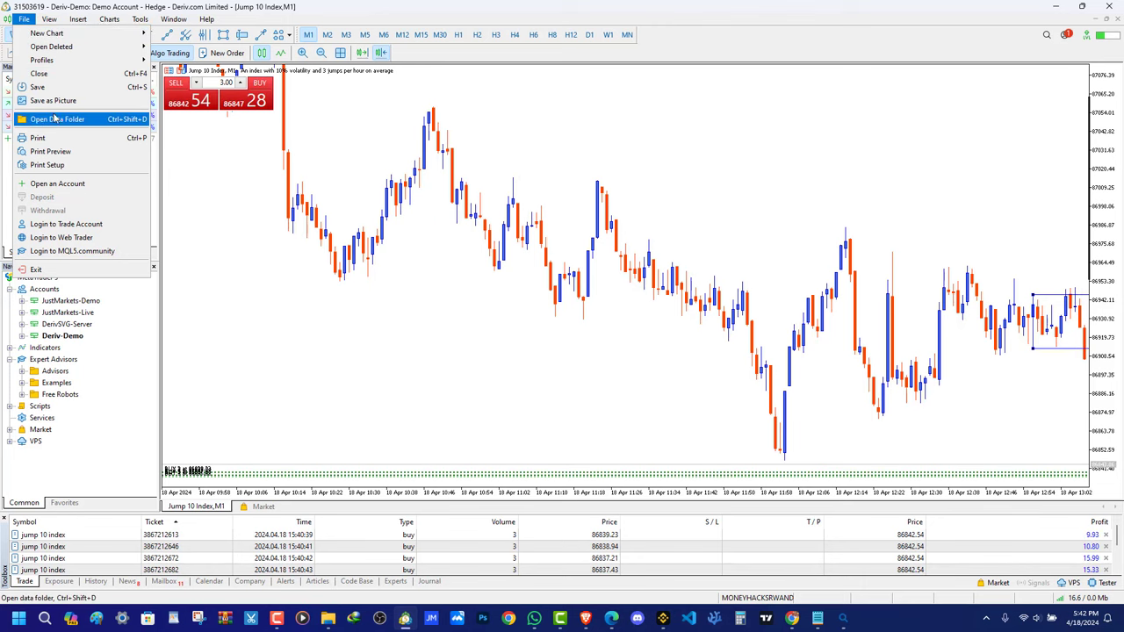
pyautogui.moveTo(618, 266); pyautogui.dragTo(268, 168)
pyautogui.moveTo(792, 348); pyautogui.dragTo(275, 173)
pyautogui.moveTo(847, 331); pyautogui.dragTo(781, 370)
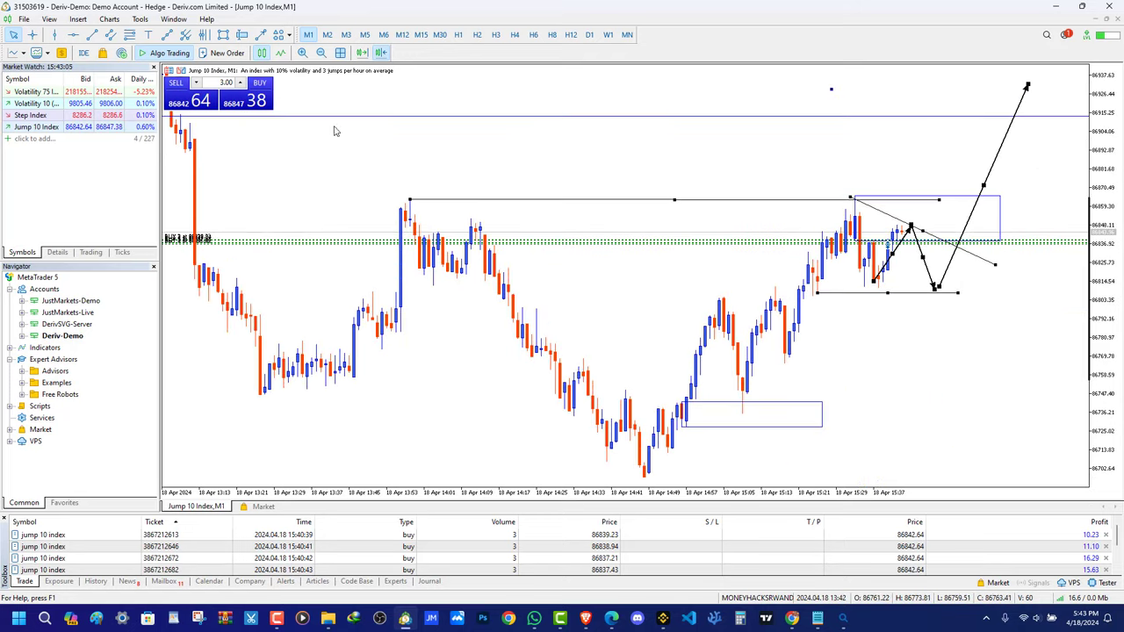
# Hide the Navigator window and show it again
pyautogui.click(49, 18)
pyautogui.moveTo(46, 51)
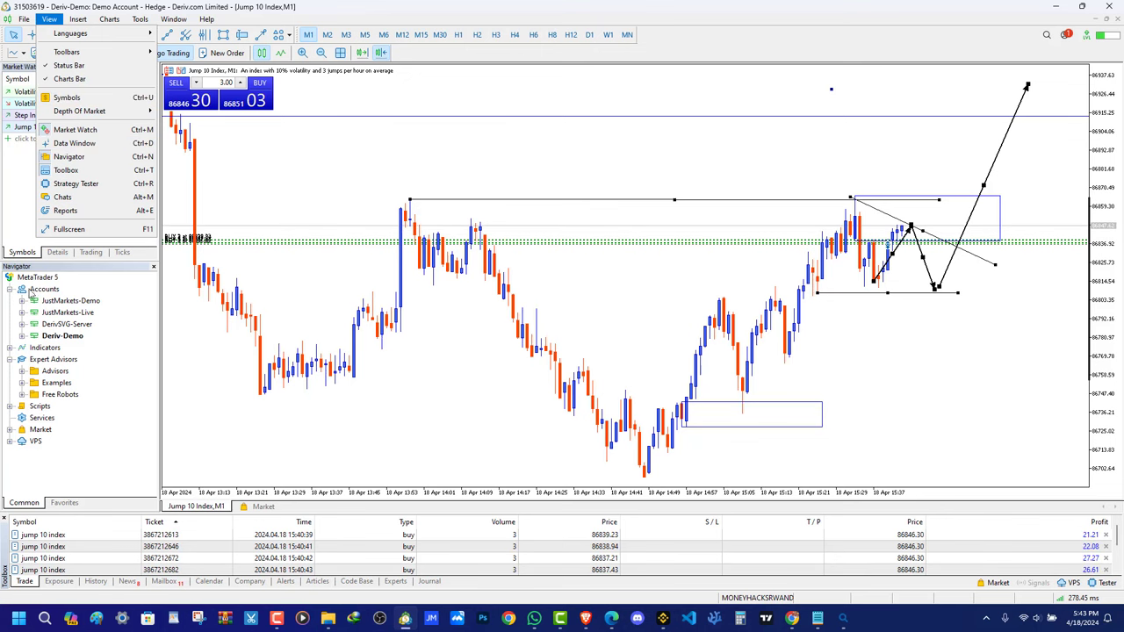
pyautogui.click(68, 156)
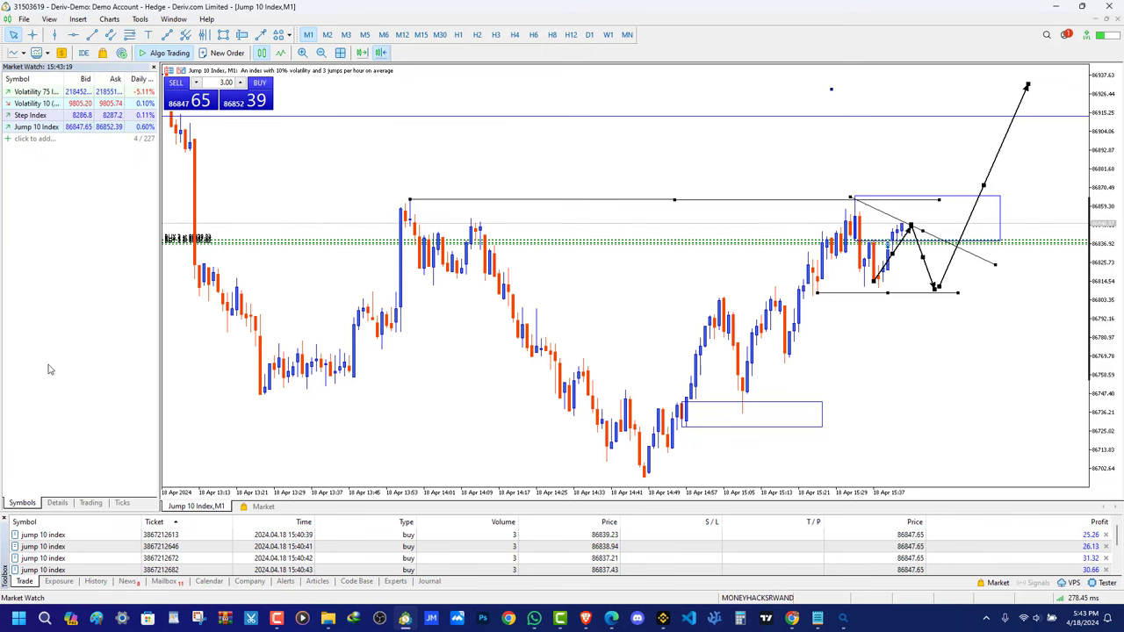
pyautogui.click(50, 17)
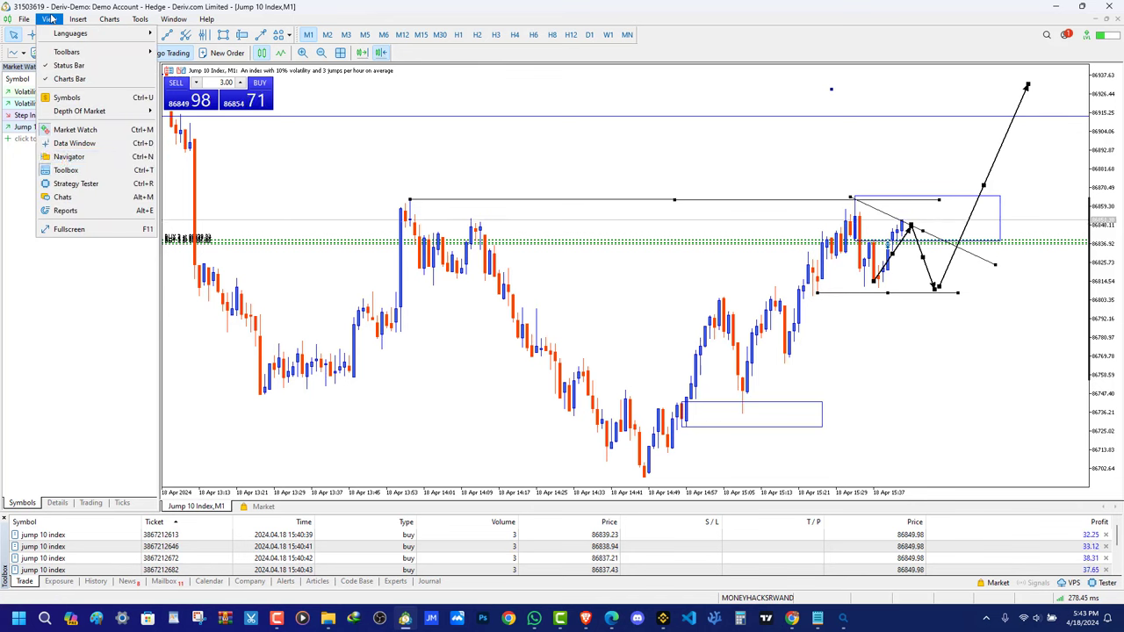
pyautogui.click(68, 156)
# Hide the Toolbox window with the open trades and show it again
pyautogui.click(50, 18)
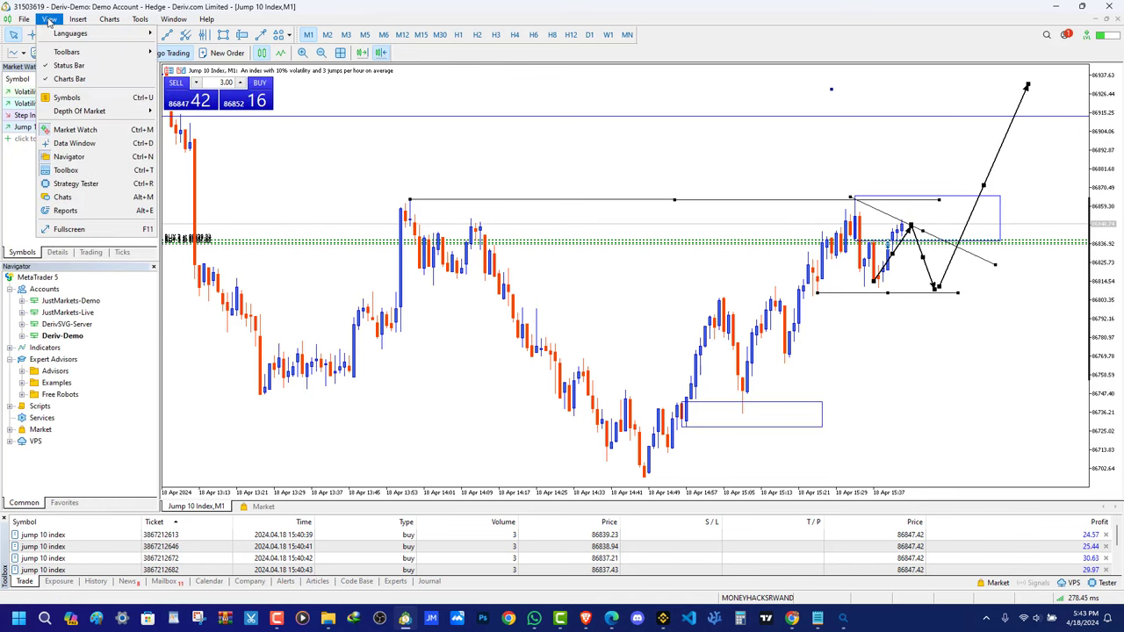
pyautogui.click(97, 171)
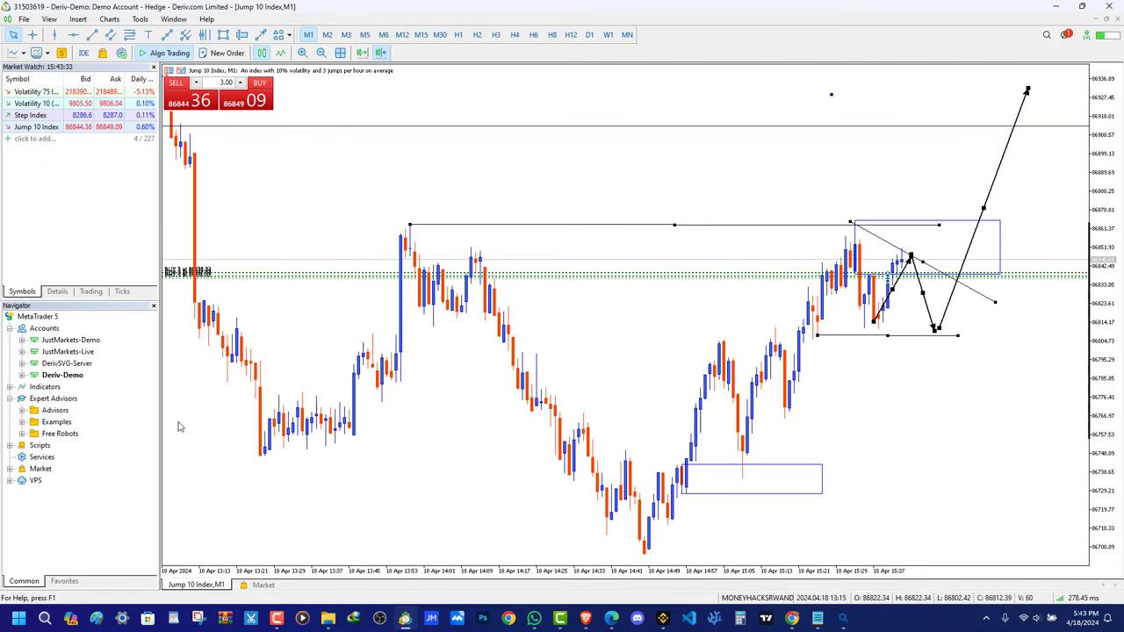
pyautogui.click(50, 19)
pyautogui.click(52, 174)
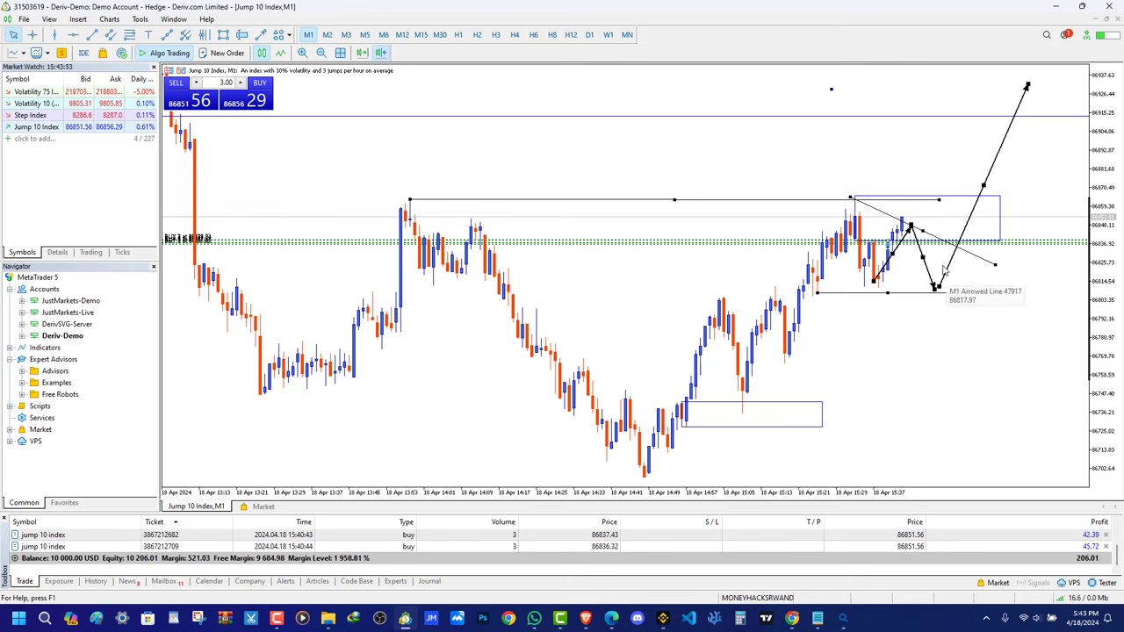
# Shorten the descending trendline and close every Jump 10 Index buy position except the one entered at 86838.94
pyautogui.moveTo(996, 266); pyautogui.dragTo(924, 235)
pyautogui.click(1105, 547)
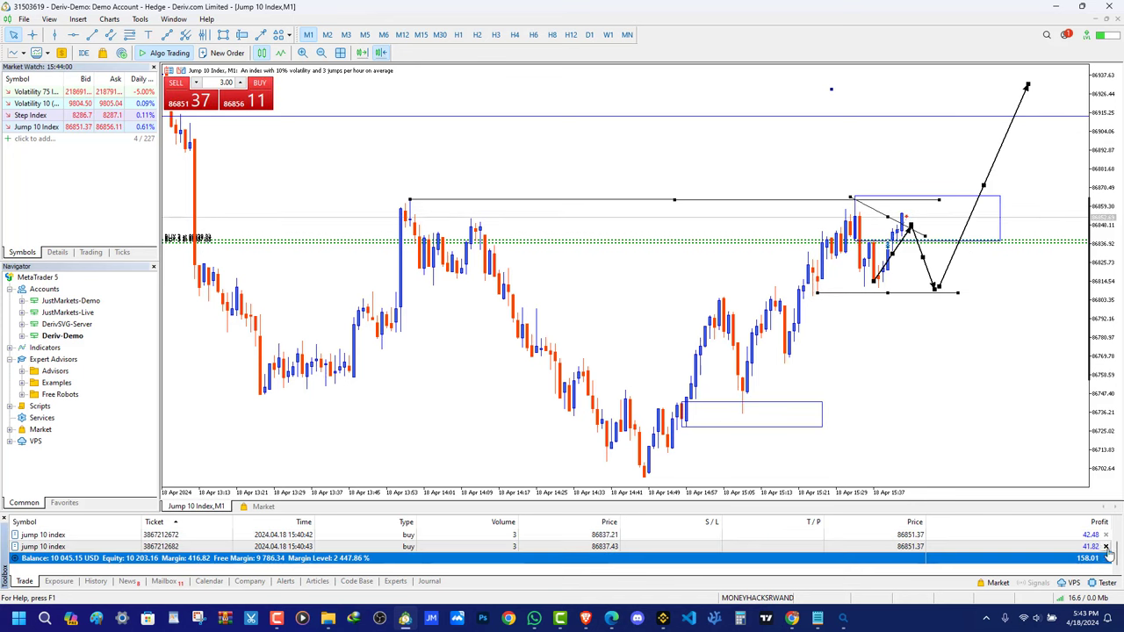
pyautogui.click(1105, 547)
pyautogui.click(1105, 546)
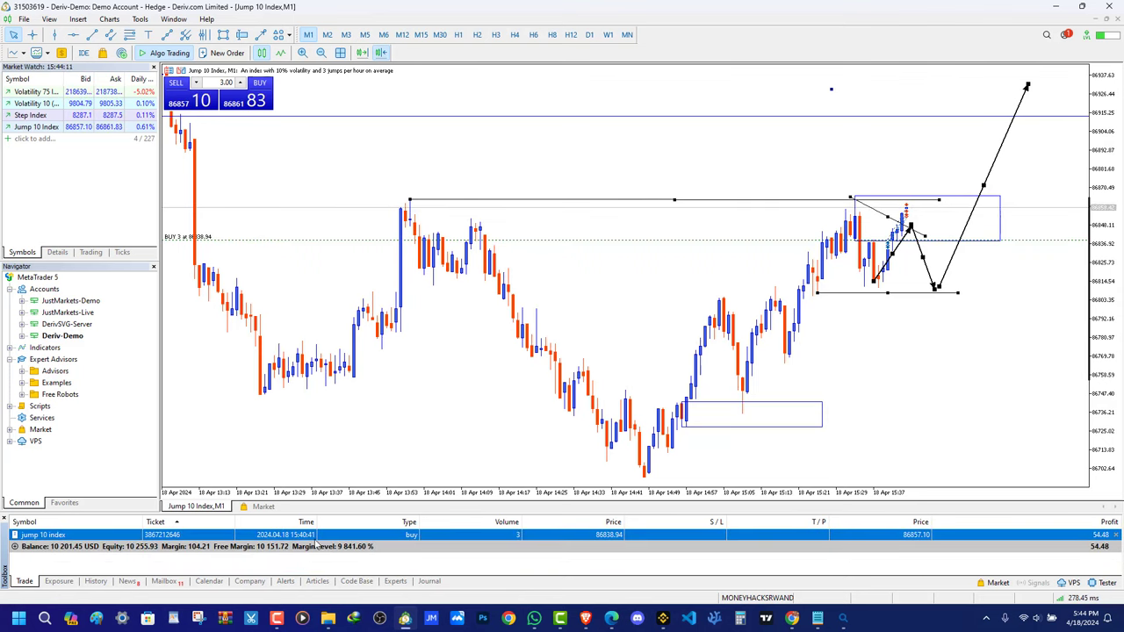
# Set the remaining buy position's stop loss to 86803.29 and its take profit to 86918.98 directly on the chart
pyautogui.moveTo(946, 389); pyautogui.dragTo(939, 342)
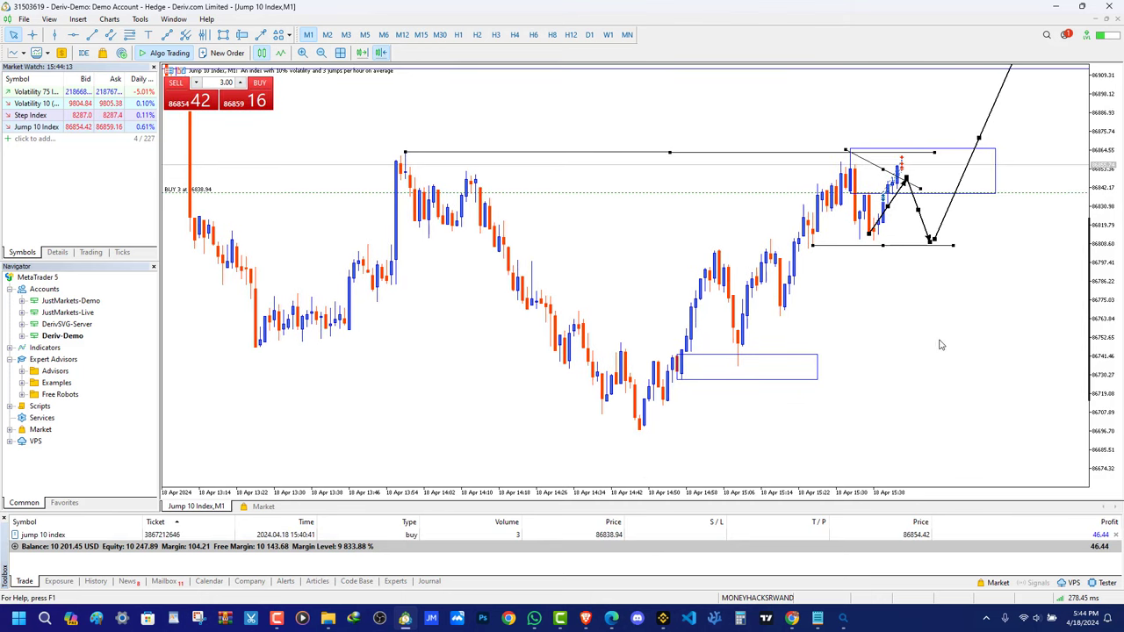
pyautogui.doubleClick(603, 192)
pyautogui.click(738, 165)
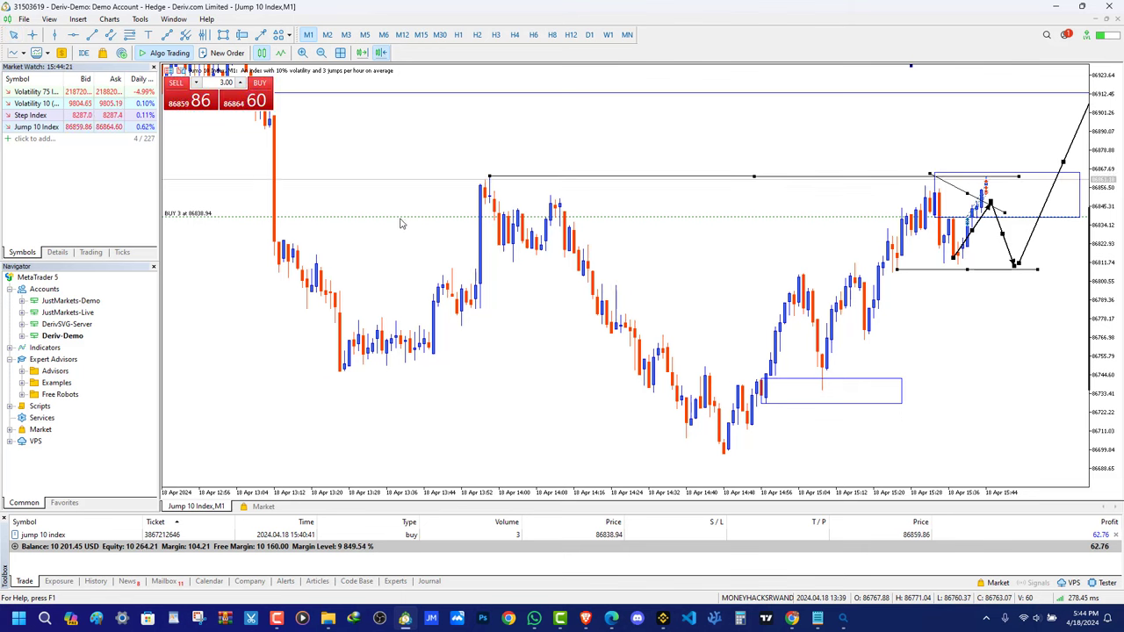
pyautogui.moveTo(401, 218); pyautogui.dragTo(406, 320)
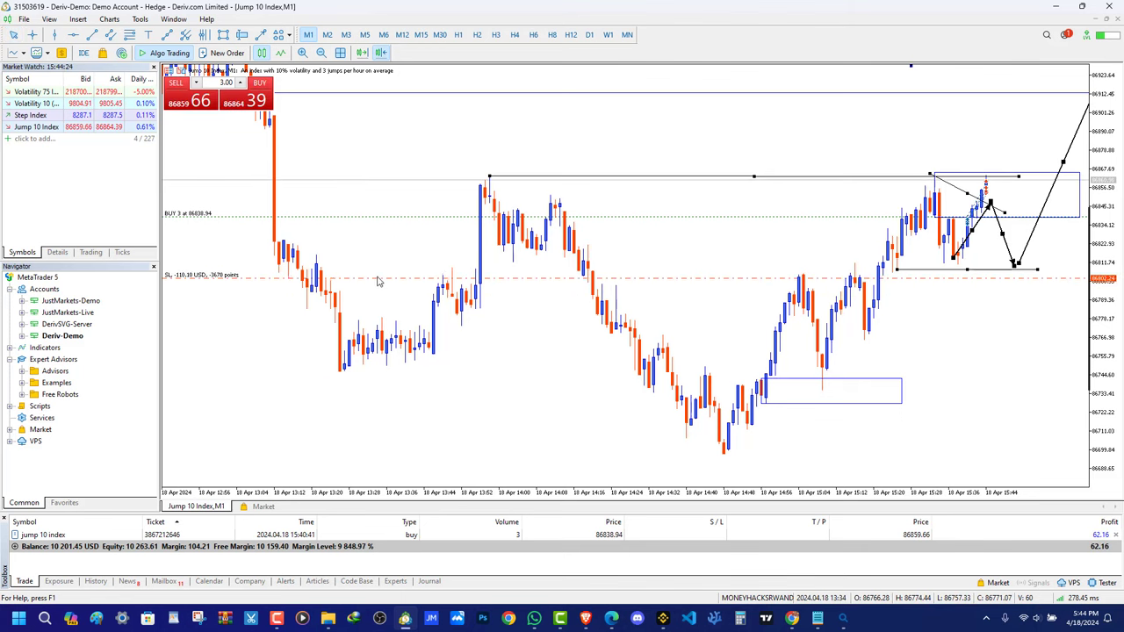
pyautogui.moveTo(378, 281); pyautogui.dragTo(401, 279)
pyautogui.moveTo(563, 414); pyautogui.dragTo(478, 465)
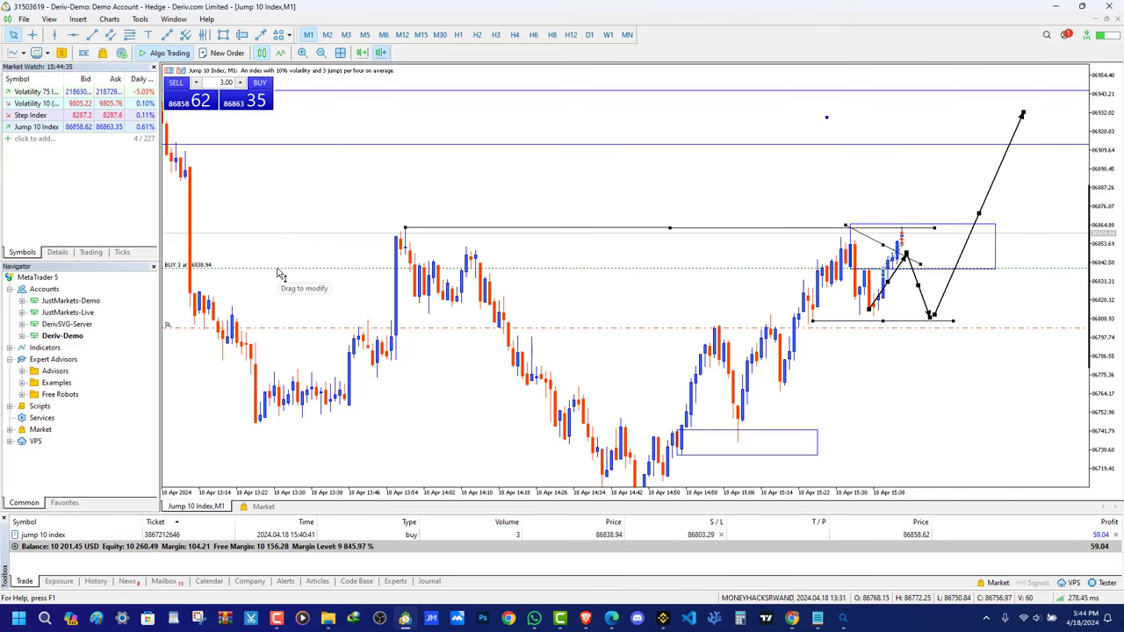
pyautogui.moveTo(278, 271); pyautogui.dragTo(298, 137)
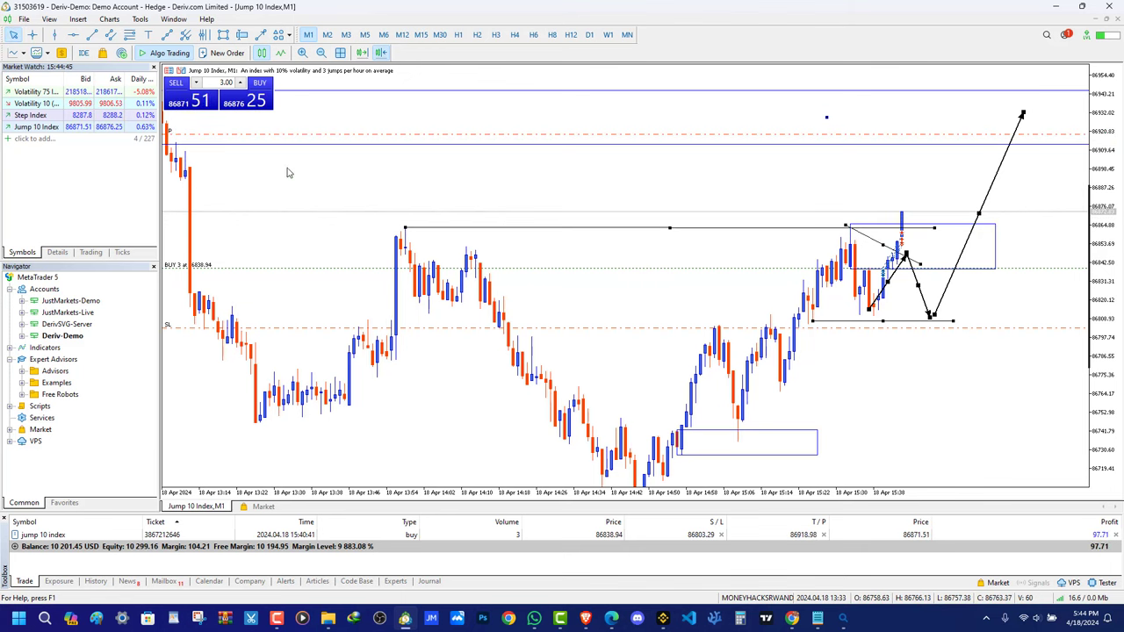
# Delete the three price-projection arrows and tilt the support line under the latest swing lows upward
pyautogui.rightClick(977, 216)
pyautogui.click(996, 253)
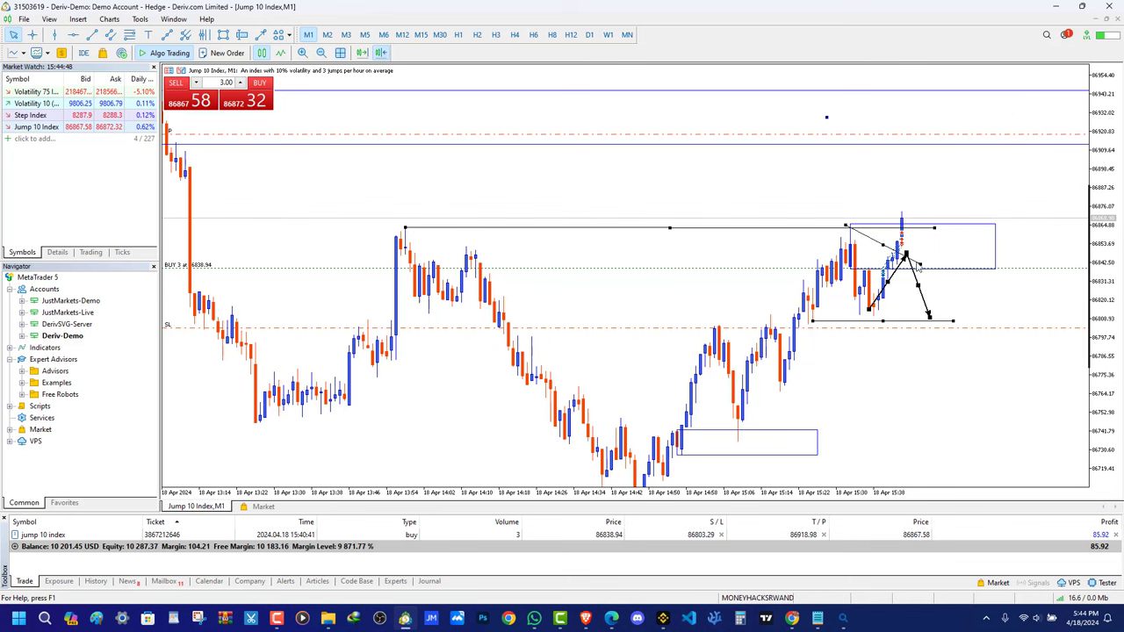
pyautogui.rightClick(919, 288)
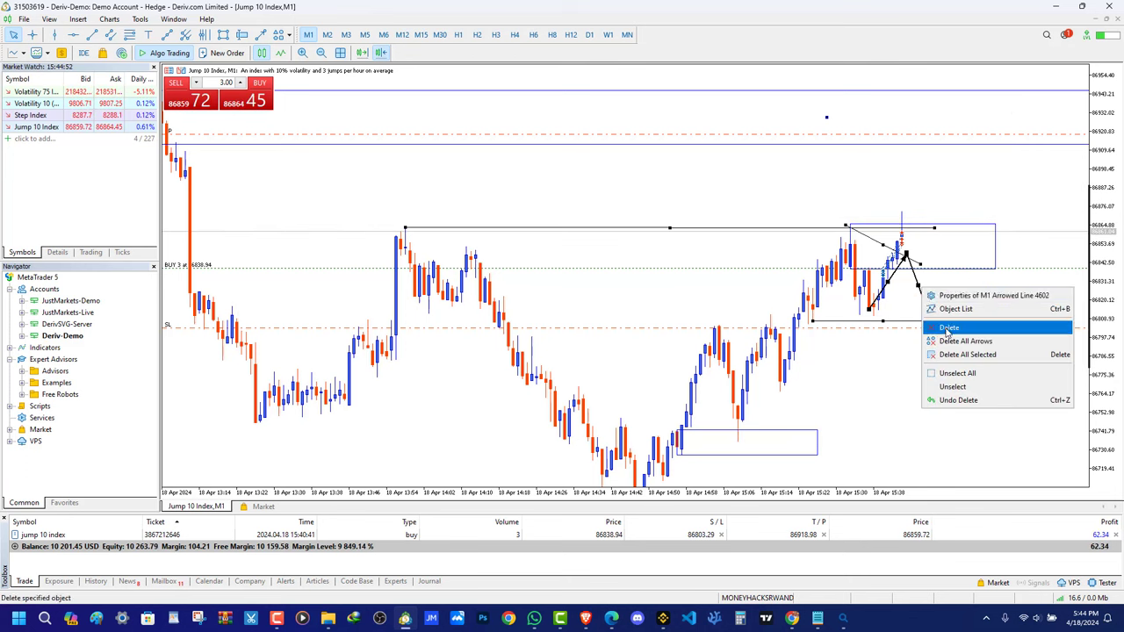
pyautogui.click(948, 329)
pyautogui.rightClick(893, 280)
pyautogui.click(918, 319)
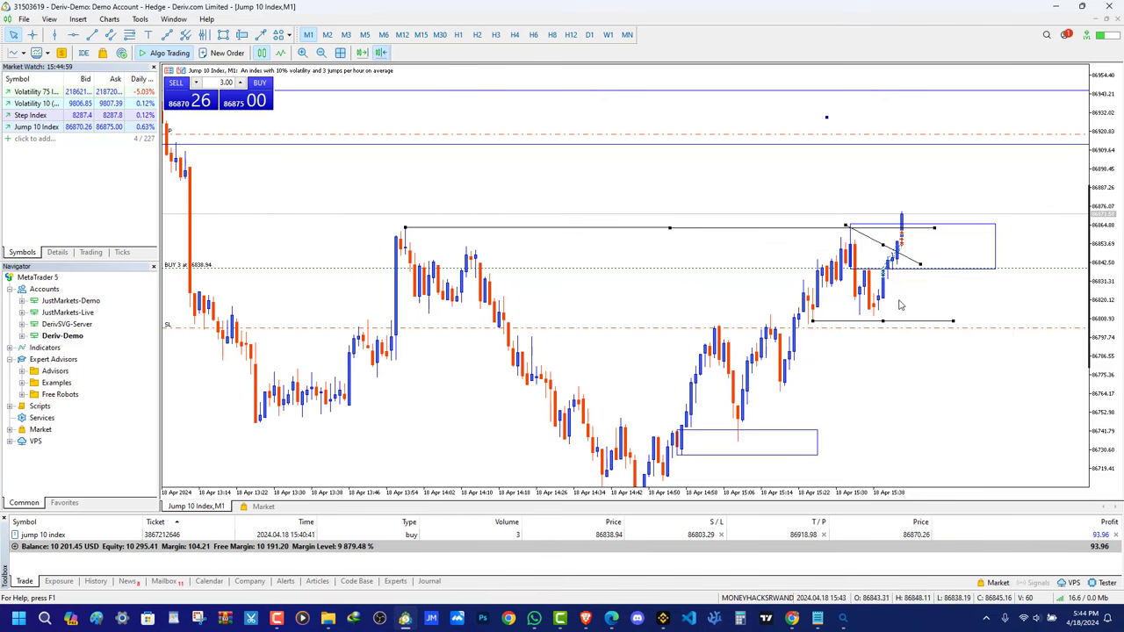
pyautogui.moveTo(953, 321); pyautogui.dragTo(919, 310)
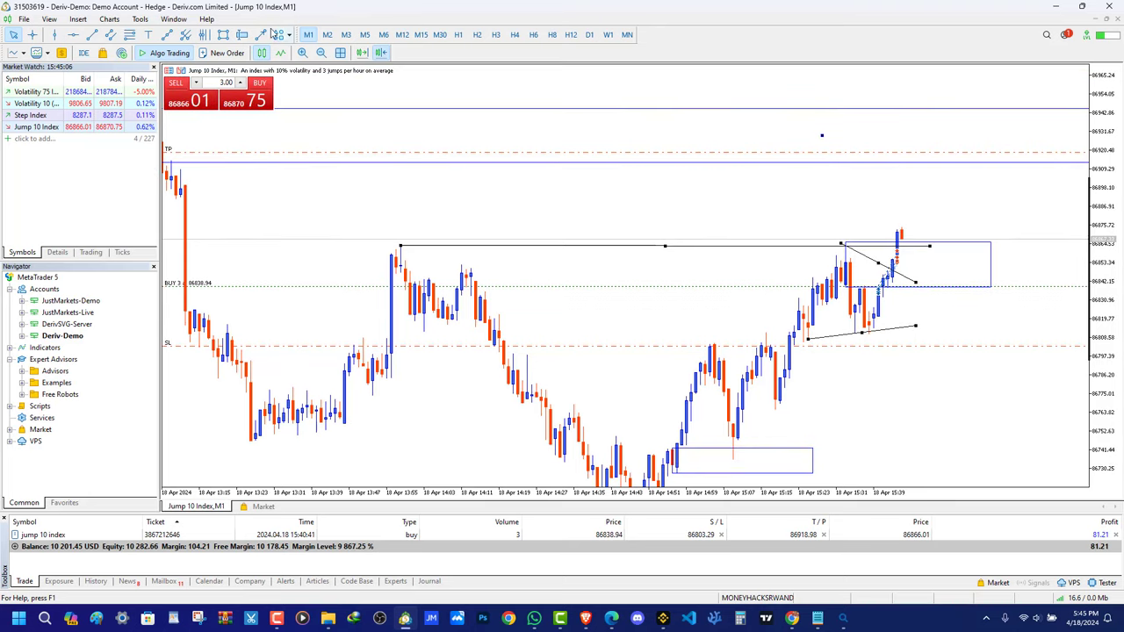
# Draw an arrowed line from the breakout candles up to just below the take-profit level and adjust its position
pyautogui.click(261, 34)
pyautogui.moveTo(897, 265); pyautogui.dragTo(924, 154)
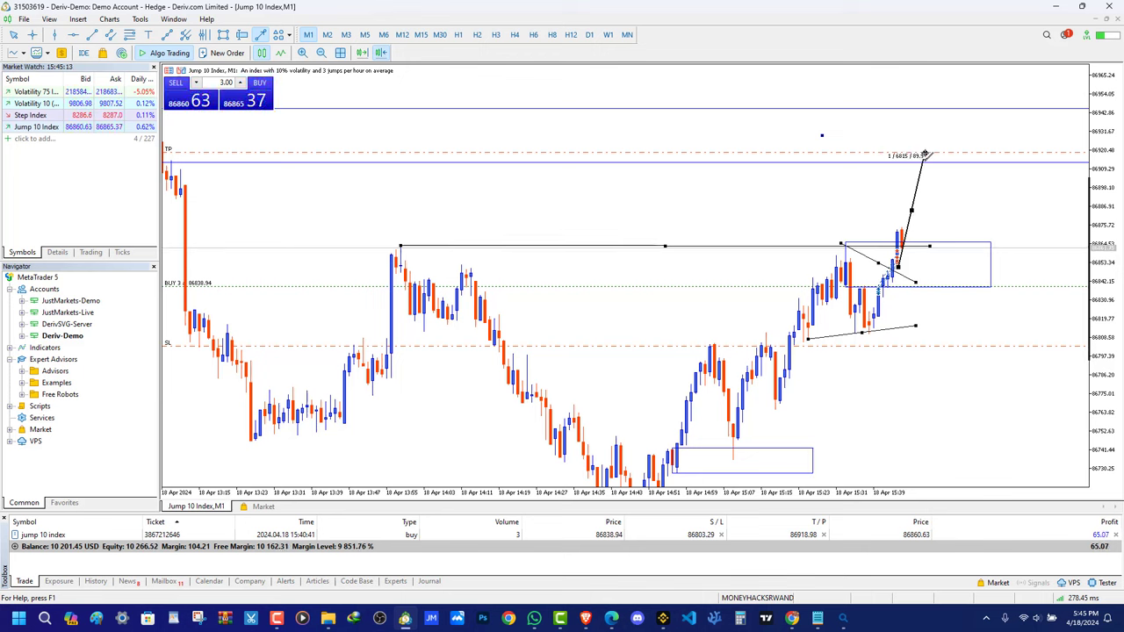
pyautogui.moveTo(911, 209); pyautogui.dragTo(906, 213)
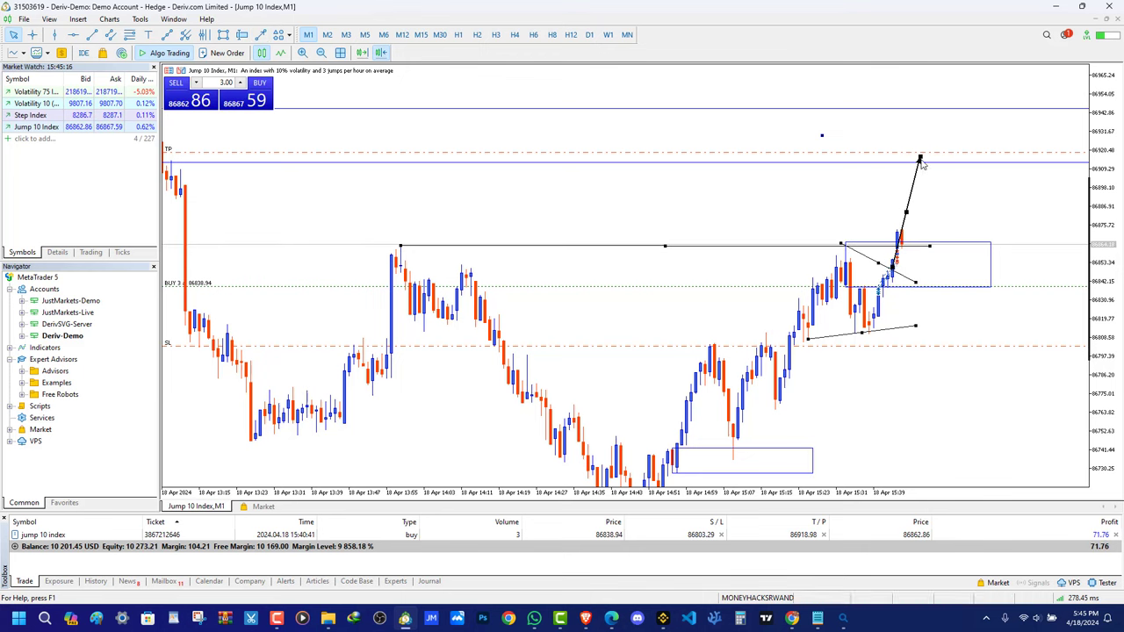
pyautogui.moveTo(921, 159); pyautogui.dragTo(918, 158)
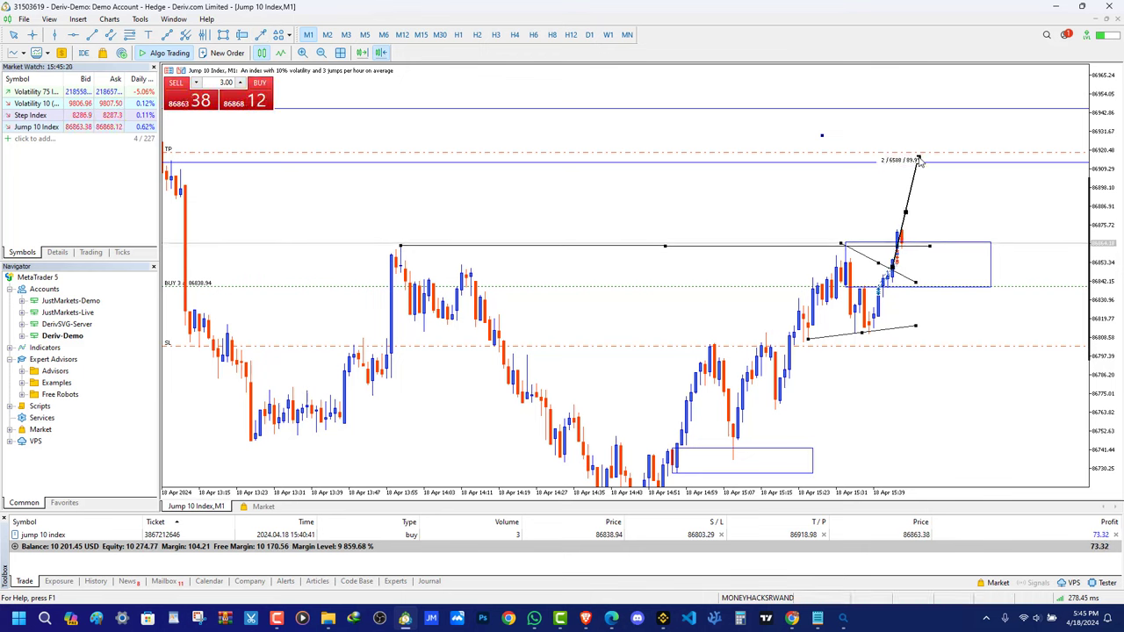
# Draw a short downward arrowed line towards the support line, and delete both new arrows
pyautogui.click(260, 36)
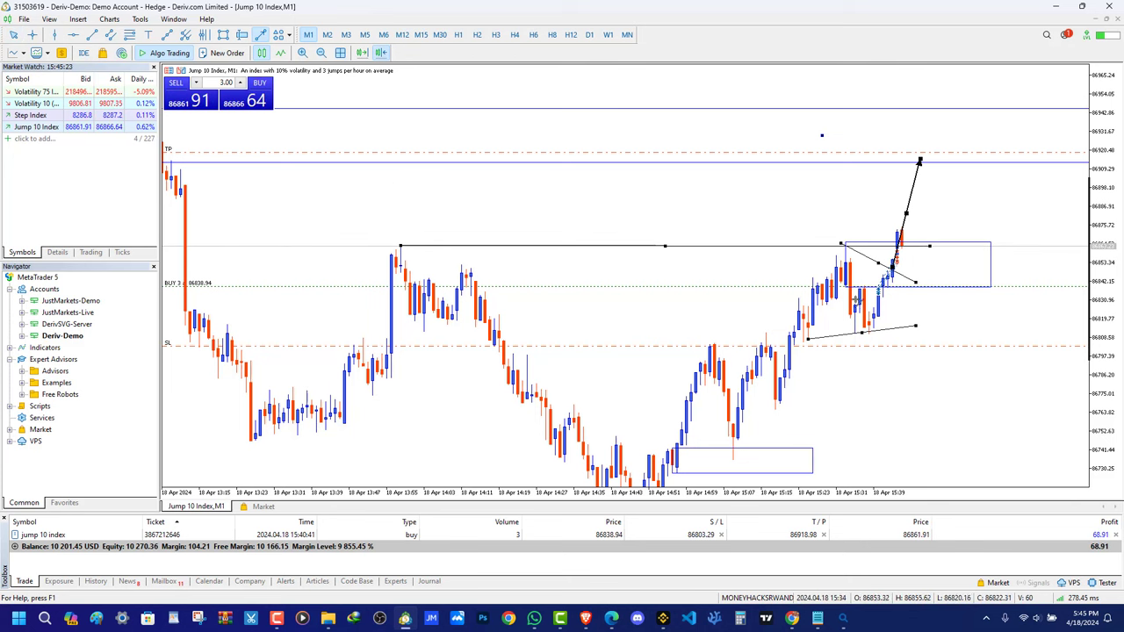
pyautogui.moveTo(879, 290)
pyautogui.mouseDown()
pyautogui.moveTo(904, 346)
pyautogui.moveTo(885, 339)
pyautogui.mouseUp()
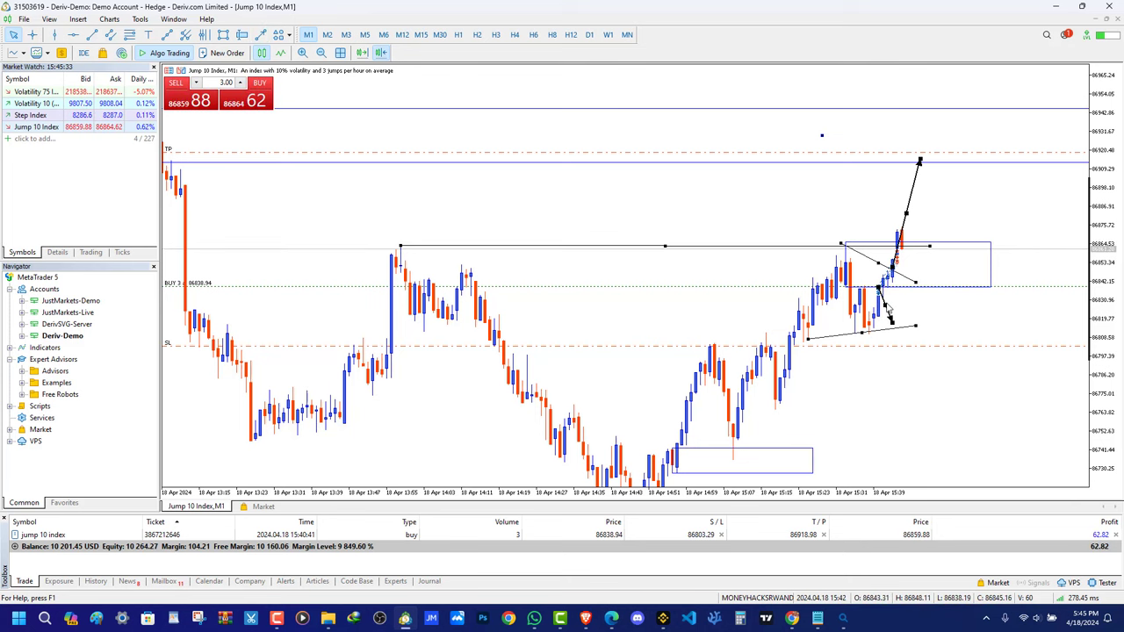
pyautogui.rightClick(886, 302)
pyautogui.click(909, 342)
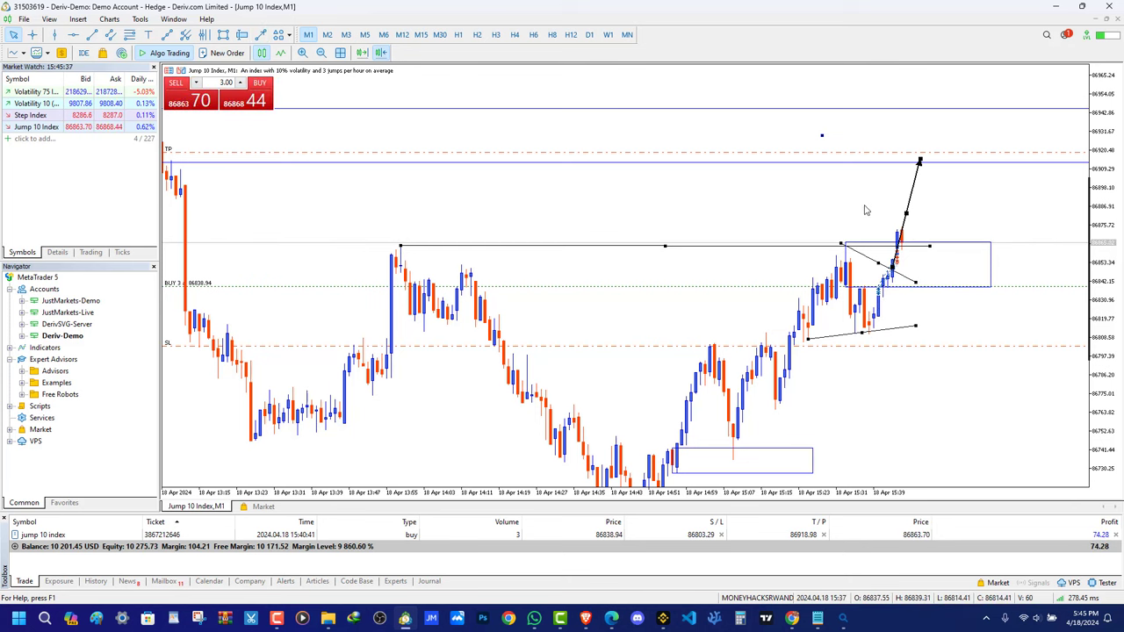
pyautogui.rightClick(908, 217)
pyautogui.click(944, 235)
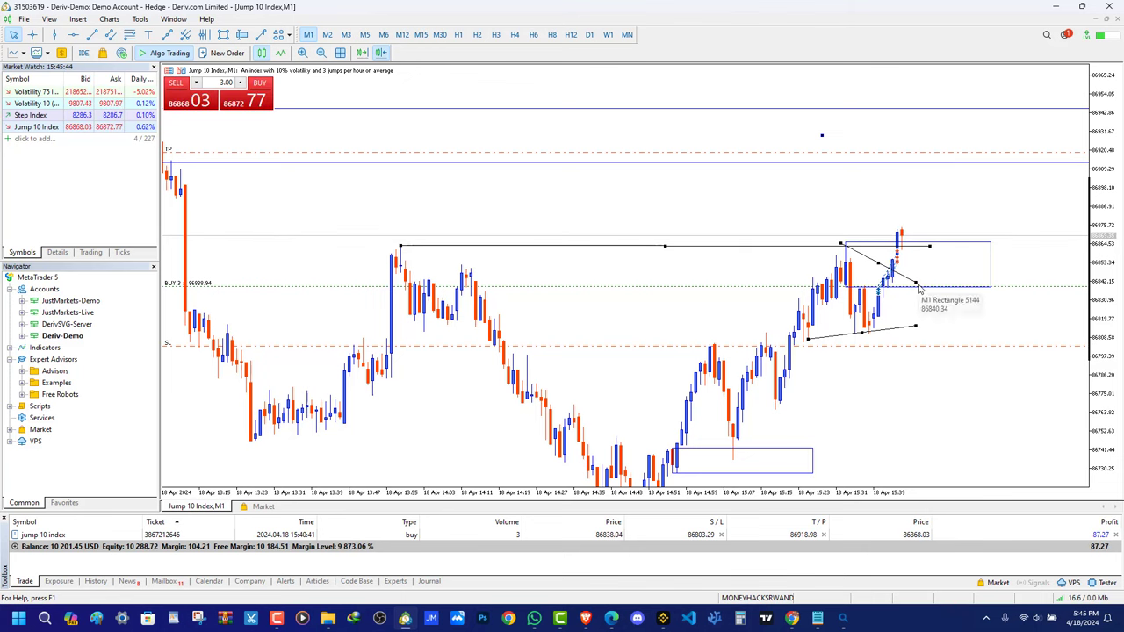
# Extend the descending trendline's end beyond the latest candles and review the earlier price history
pyautogui.moveTo(915, 283)
pyautogui.mouseDown()
pyautogui.moveTo(948, 290)
pyautogui.moveTo(923, 294)
pyautogui.mouseUp()
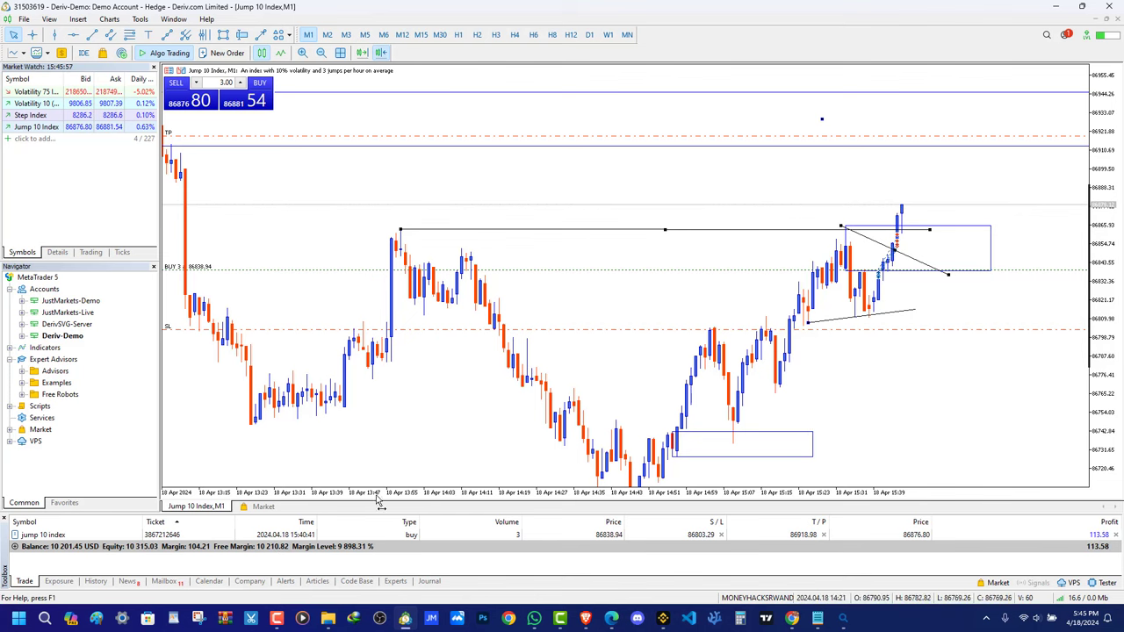
pyautogui.scroll(5, 645, 221)
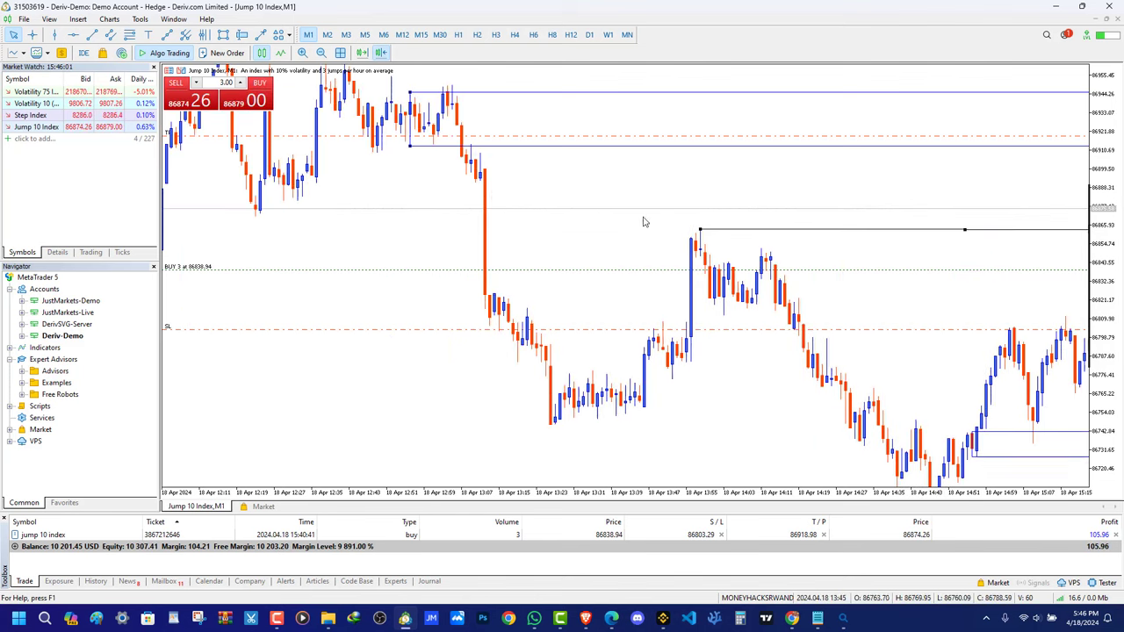
pyautogui.scroll(-5, 439, 221)
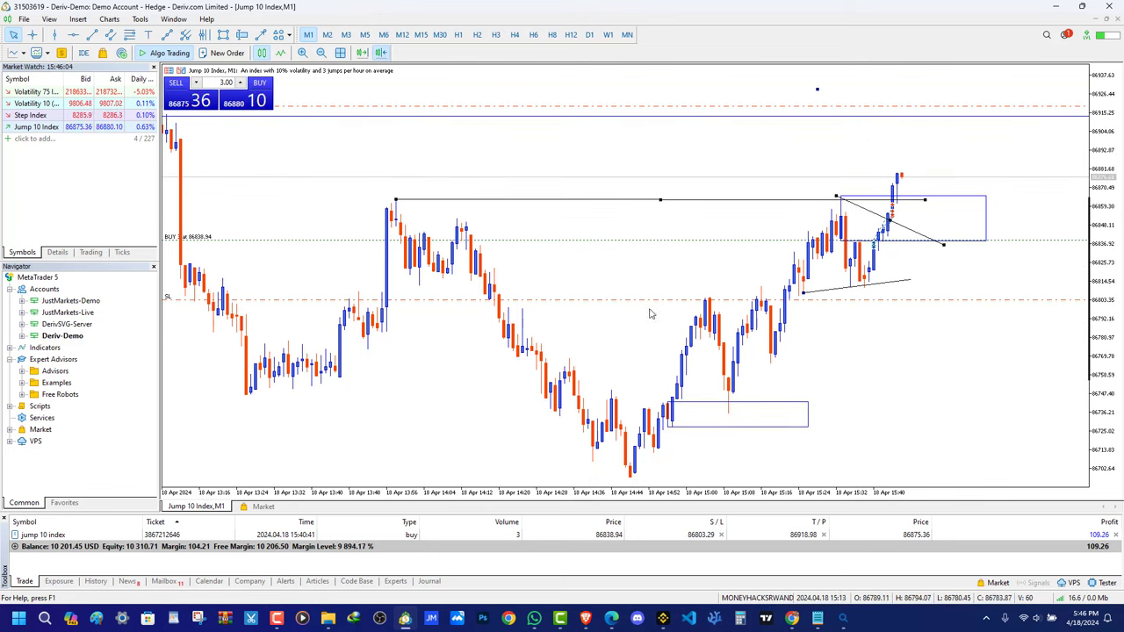
# Trail the buy position's stop loss up to 86830.90 and further to 86840.34, just above the entry price
pyautogui.moveTo(639, 303); pyautogui.dragTo(587, 436)
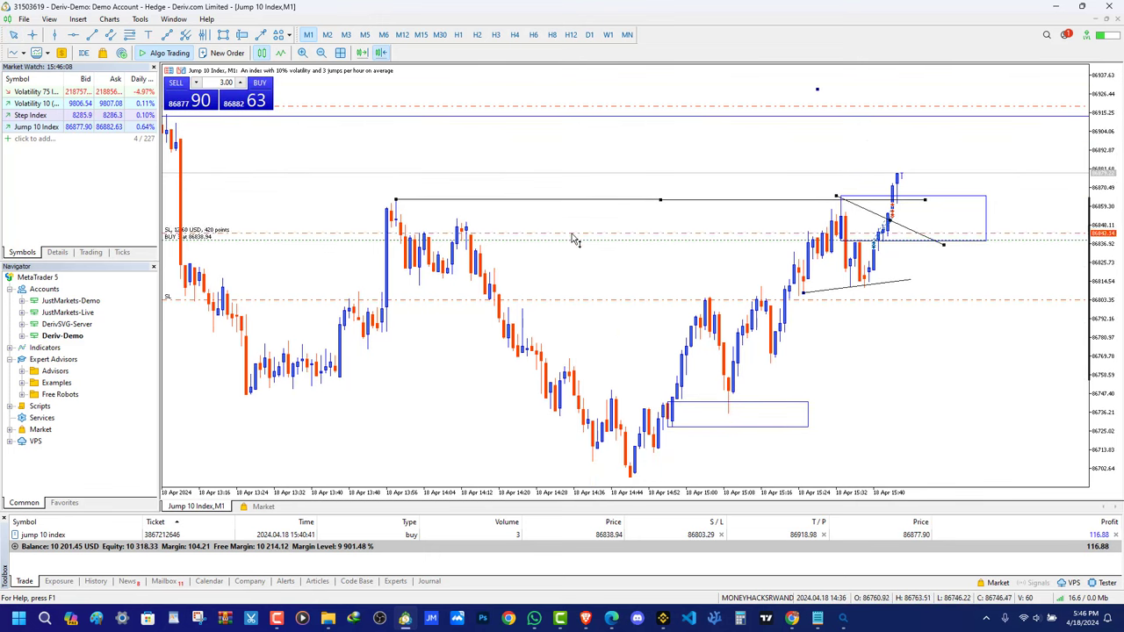
pyautogui.moveTo(572, 234); pyautogui.dragTo(570, 243)
pyautogui.moveTo(555, 188); pyautogui.dragTo(555, 188)
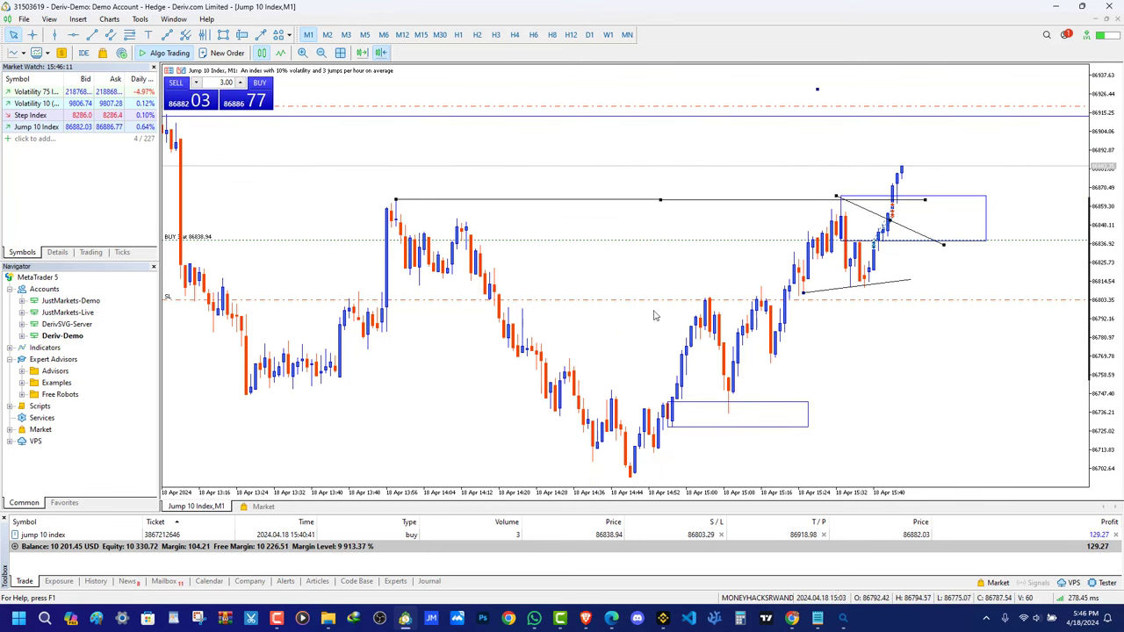
pyautogui.moveTo(641, 305); pyautogui.dragTo(635, 246)
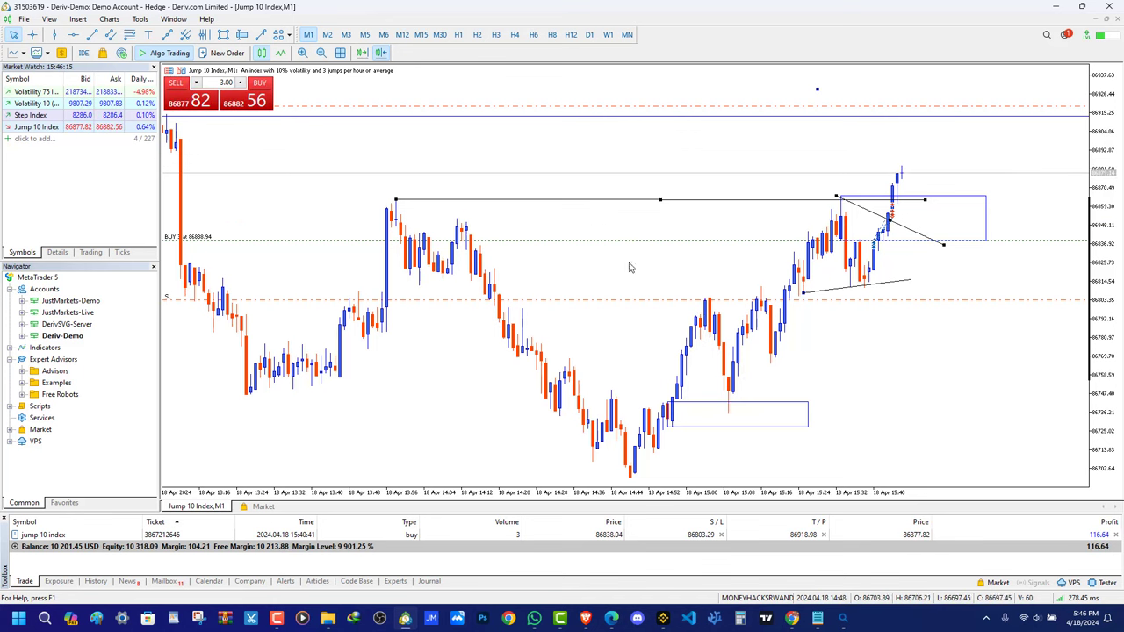
pyautogui.moveTo(708, 224)
pyautogui.mouseDown()
pyautogui.moveTo(695, 206)
pyautogui.moveTo(642, 232)
pyautogui.moveTo(751, 235)
pyautogui.moveTo(714, 234)
pyautogui.mouseUp()
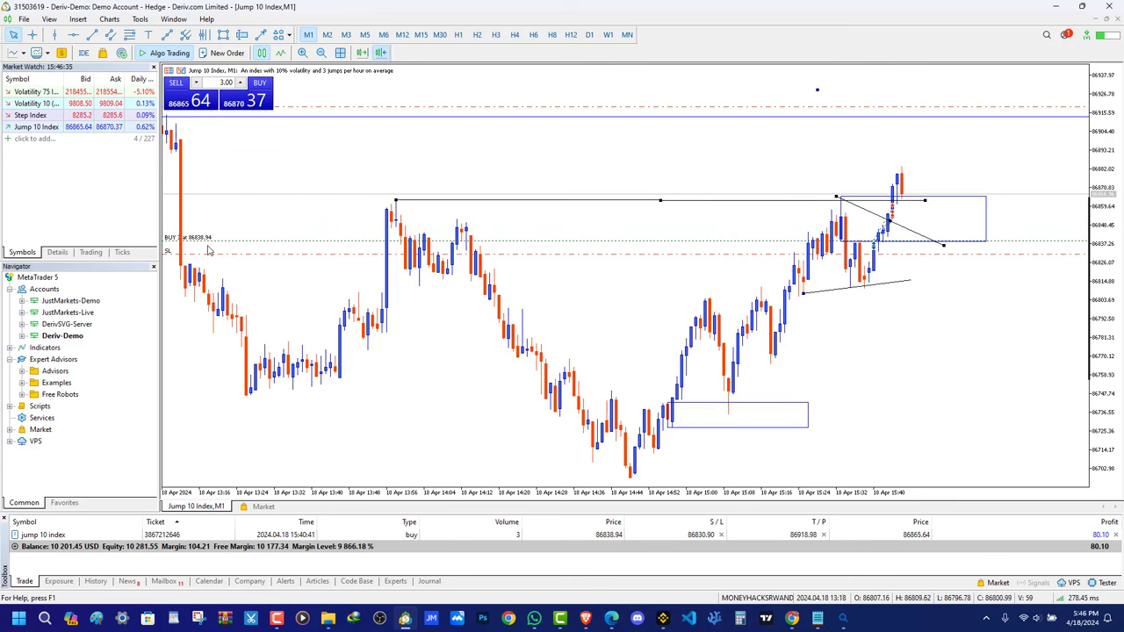
pyautogui.doubleClick(209, 251)
pyautogui.click(742, 167)
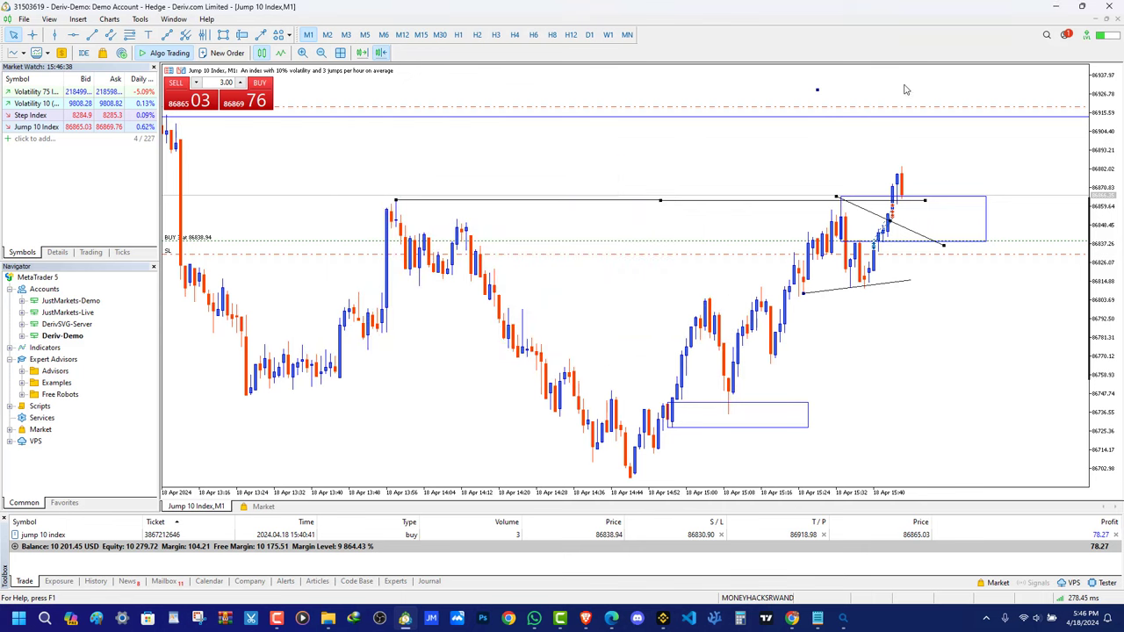
pyautogui.moveTo(654, 172); pyautogui.dragTo(606, 212)
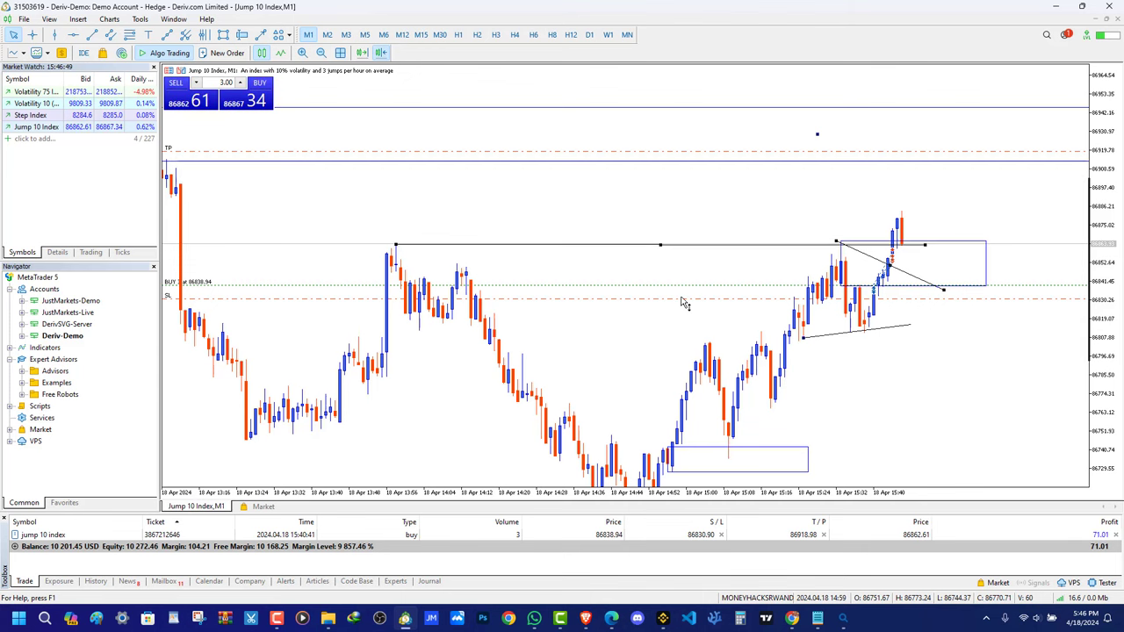
pyautogui.moveTo(682, 296); pyautogui.dragTo(678, 277)
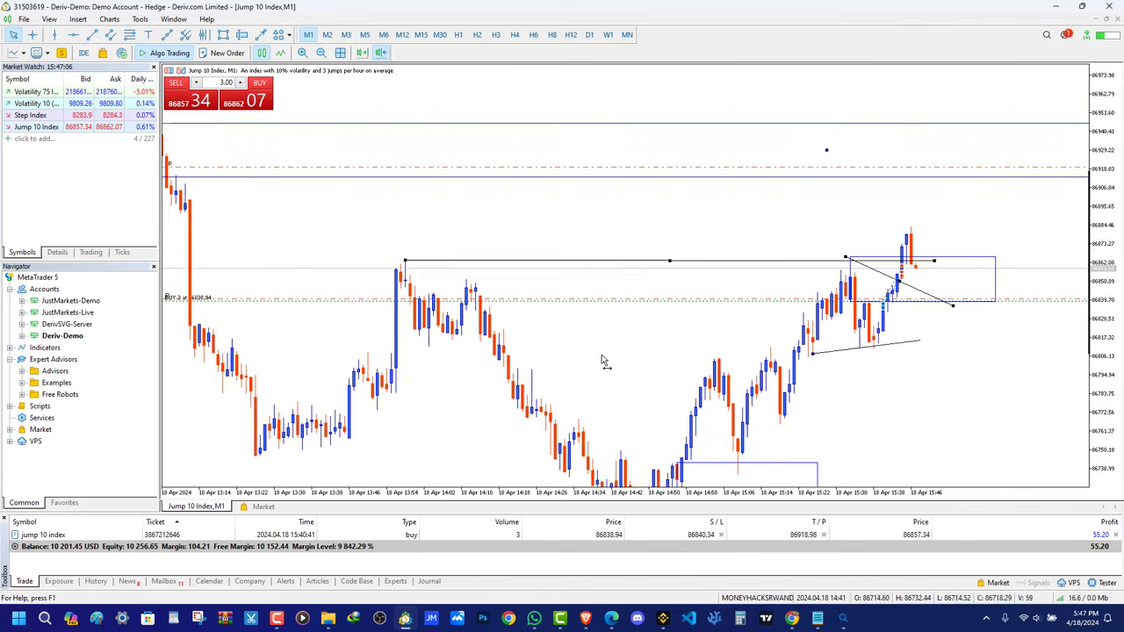
# Switch the terminal to full-screen view
pyautogui.scroll(10, 336, 351)
pyautogui.click(49, 19)
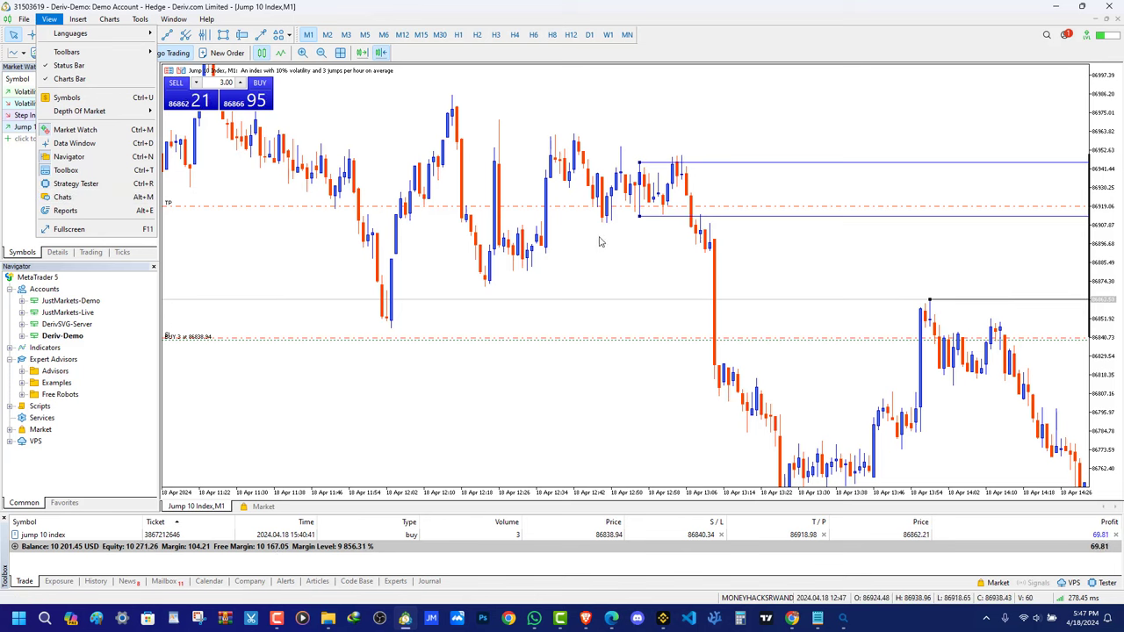
pyautogui.click(1019, 4)
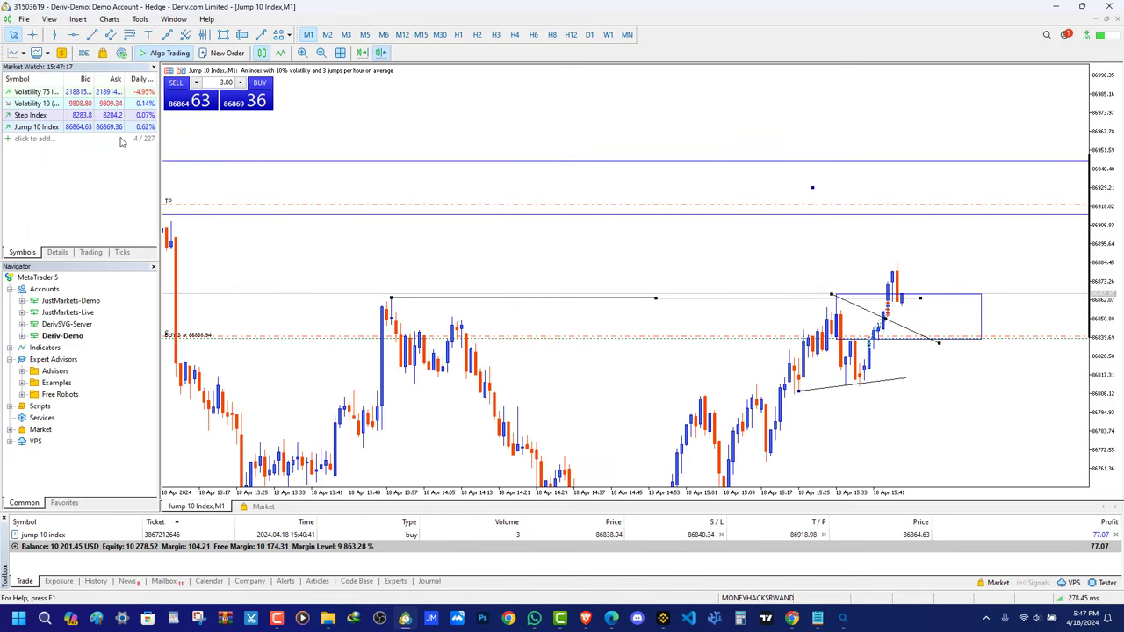
pyautogui.click(50, 21)
pyautogui.click(82, 233)
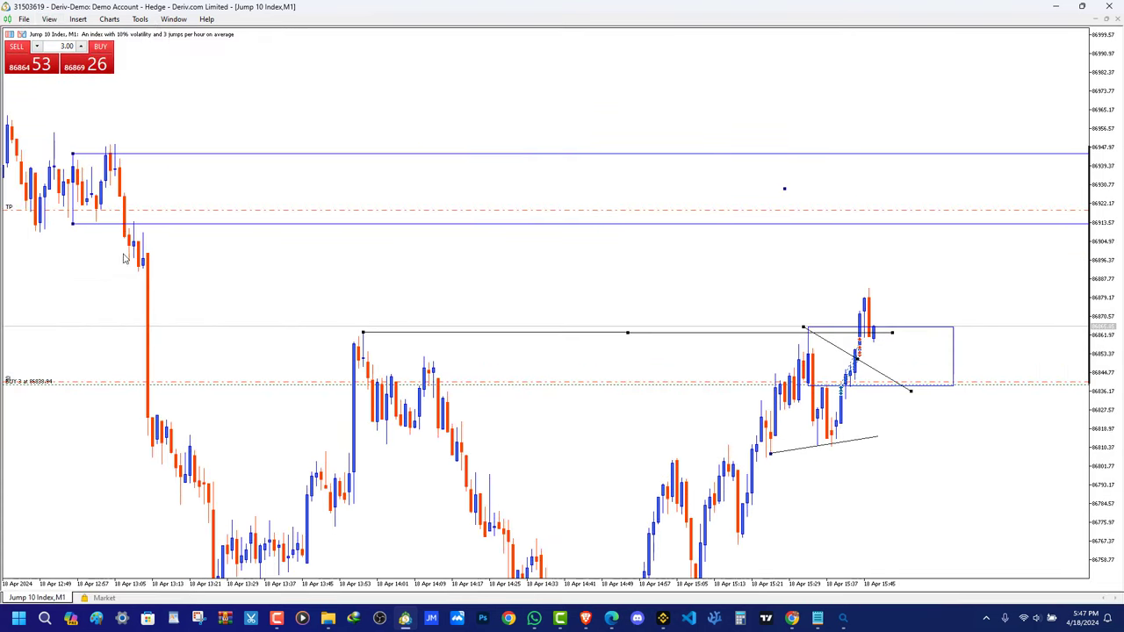
# Examine the Jump 10 Index price history in full screen, from the early morning candles up to the latest ones
pyautogui.moveTo(474, 272); pyautogui.dragTo(476, 109)
pyautogui.moveTo(1109, 122); pyautogui.dragTo(1108, 180)
pyautogui.moveTo(385, 251); pyautogui.dragTo(656, 302)
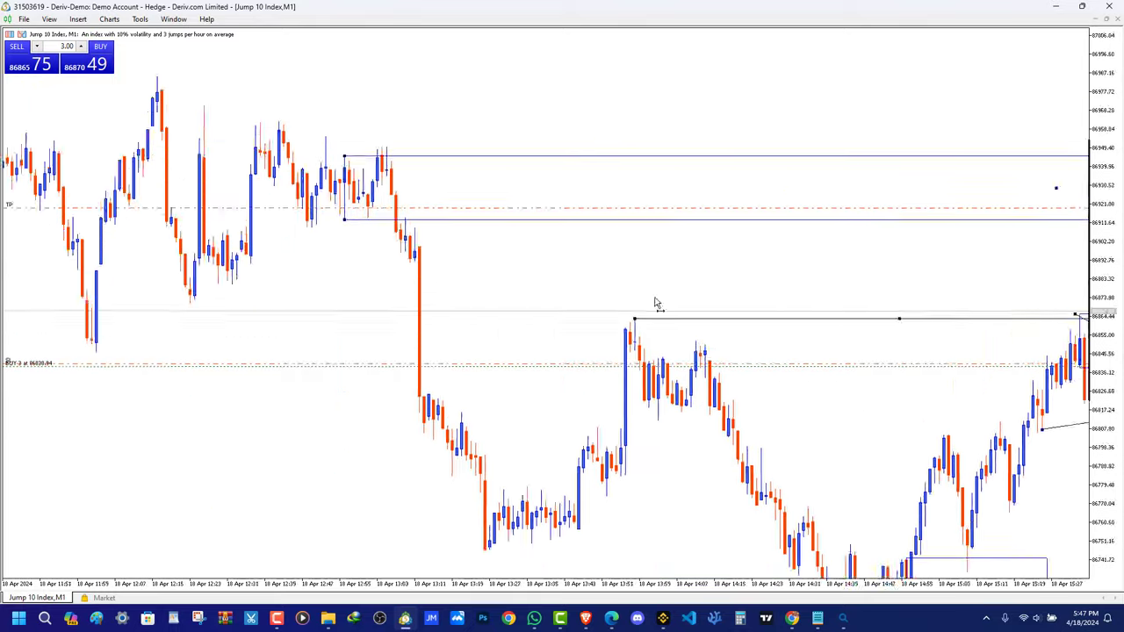
pyautogui.scroll(15, 654, 303)
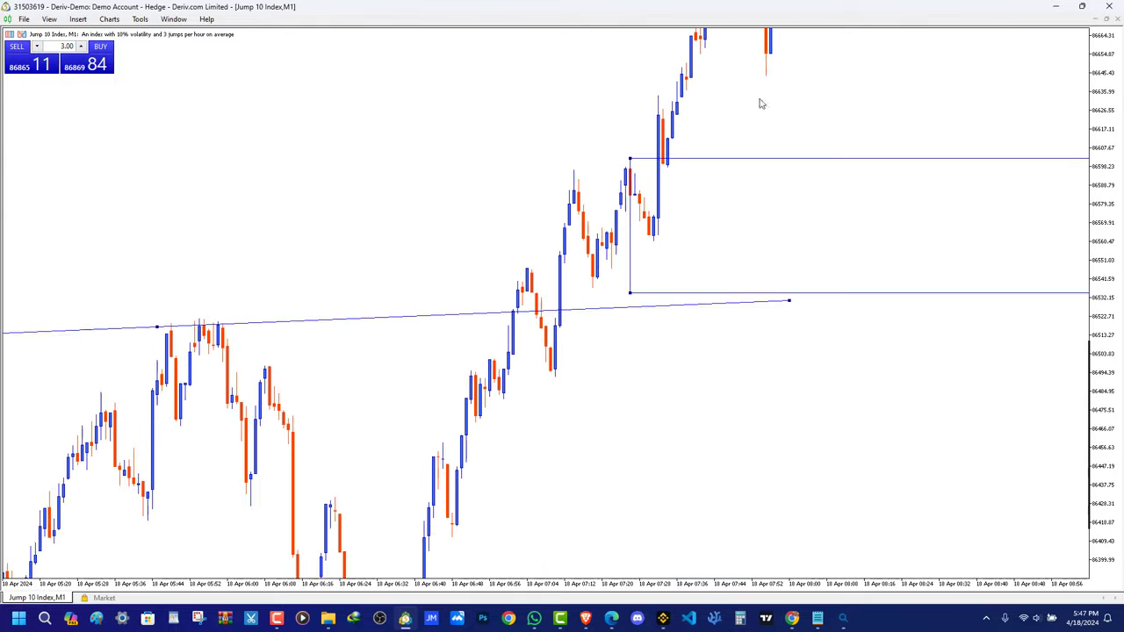
pyautogui.scroll(-15, 761, 103)
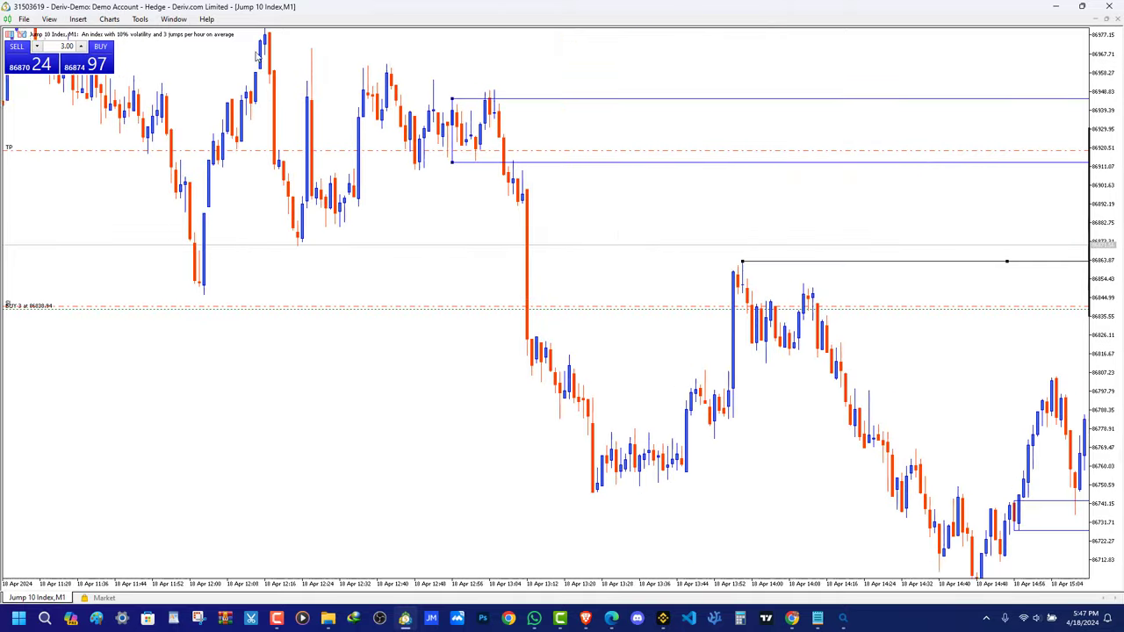
pyautogui.scroll(-5, 231, 218)
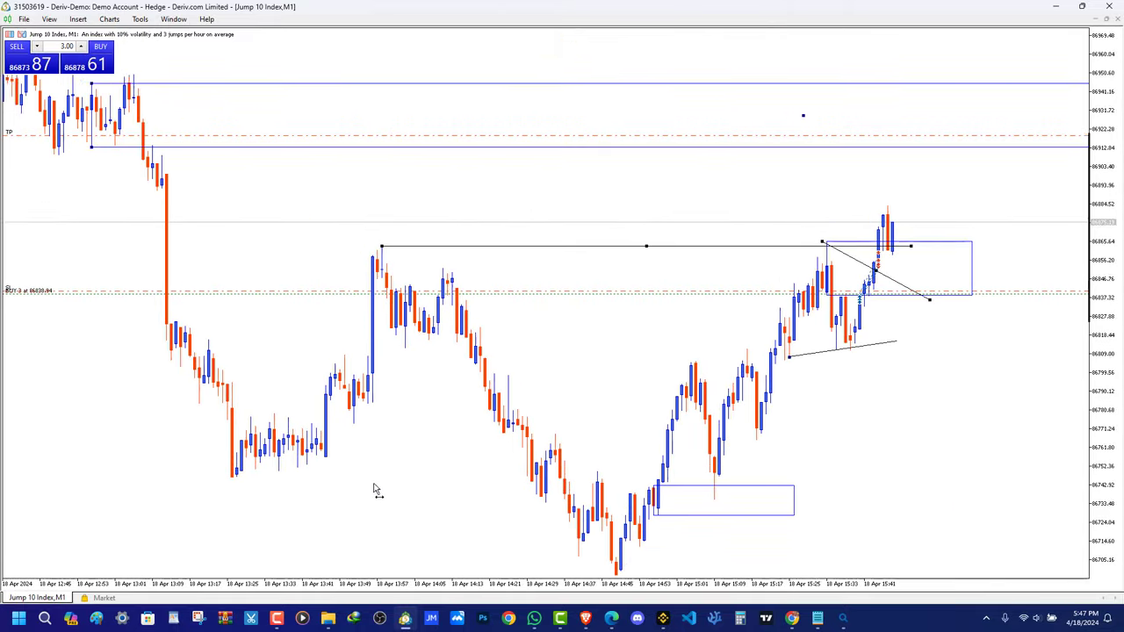
pyautogui.scroll(-2, 743, 422)
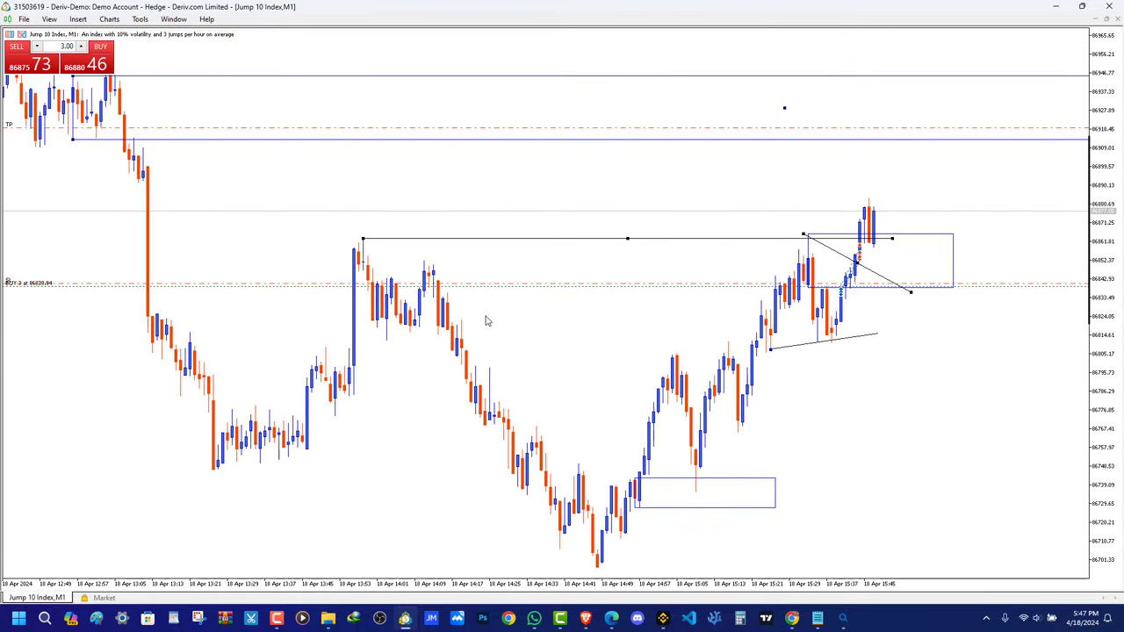
pyautogui.scroll(6, 571, 316)
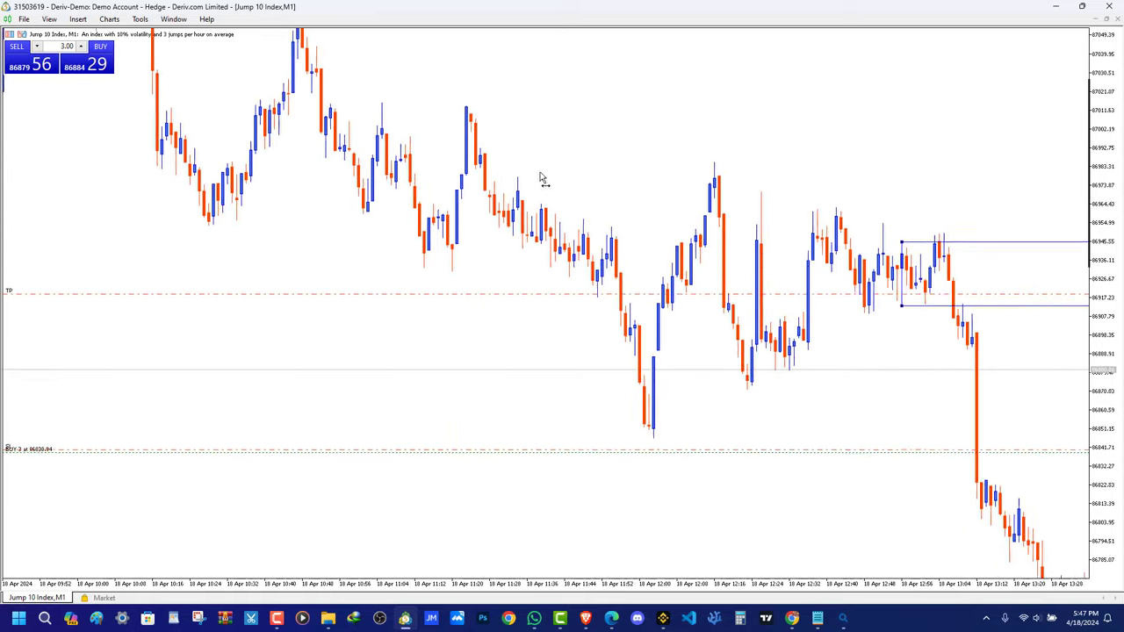
pyautogui.scroll(-5, 389, 313)
pyautogui.scroll(-4, 419, 329)
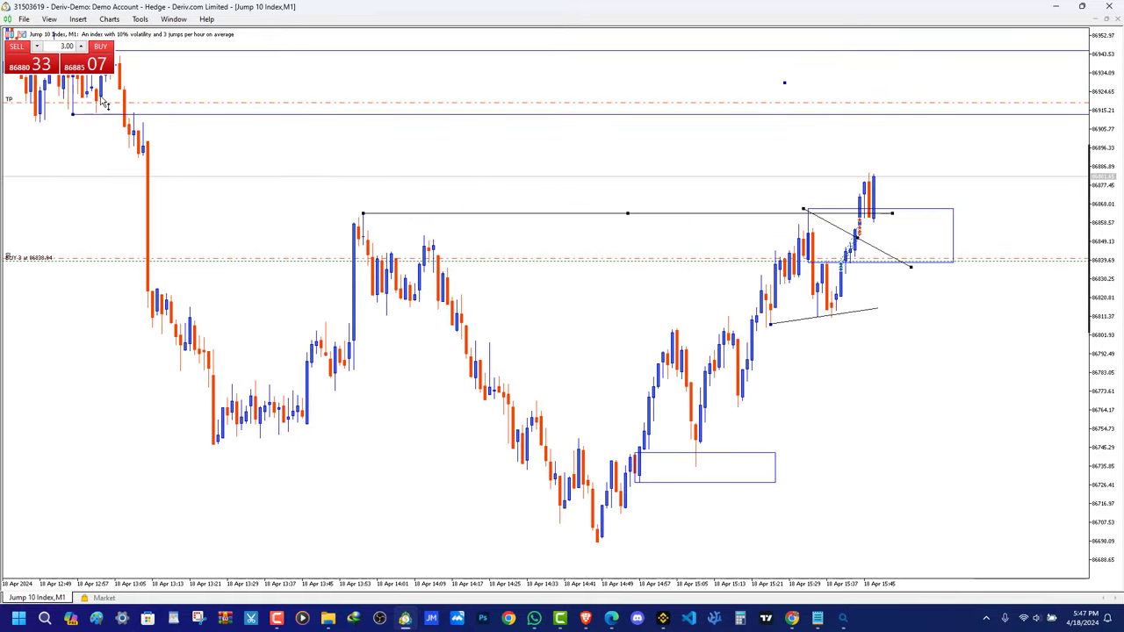
# Exit the trading terminal and launch MetaTrader 5 again
pyautogui.click(25, 19)
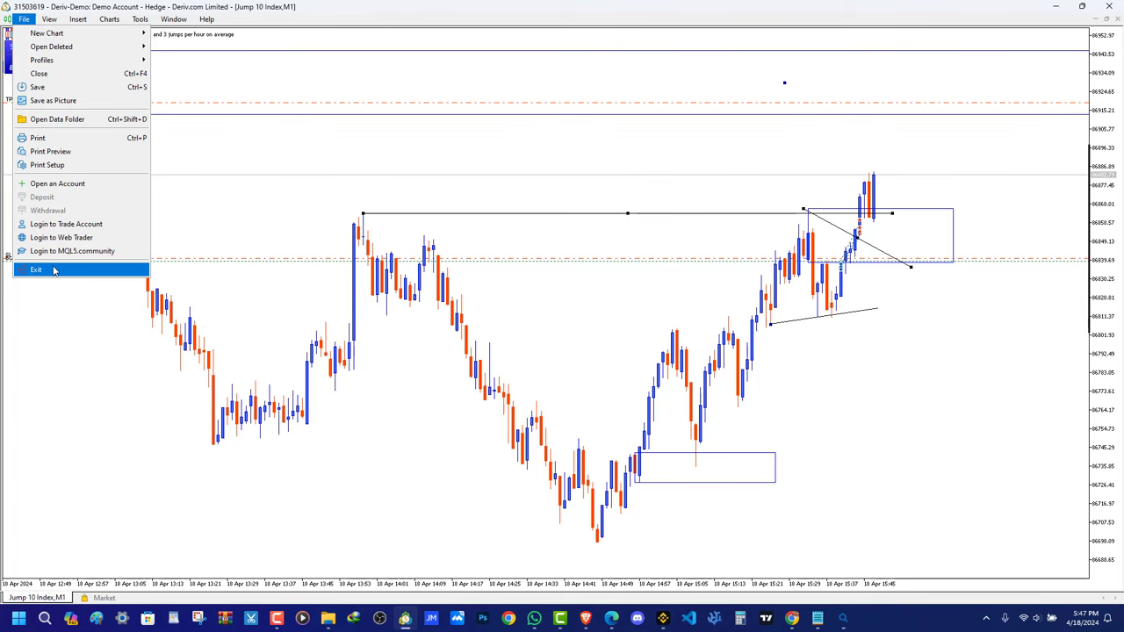
pyautogui.press('Escape')
pyautogui.hotkey('alt', 'Tab')
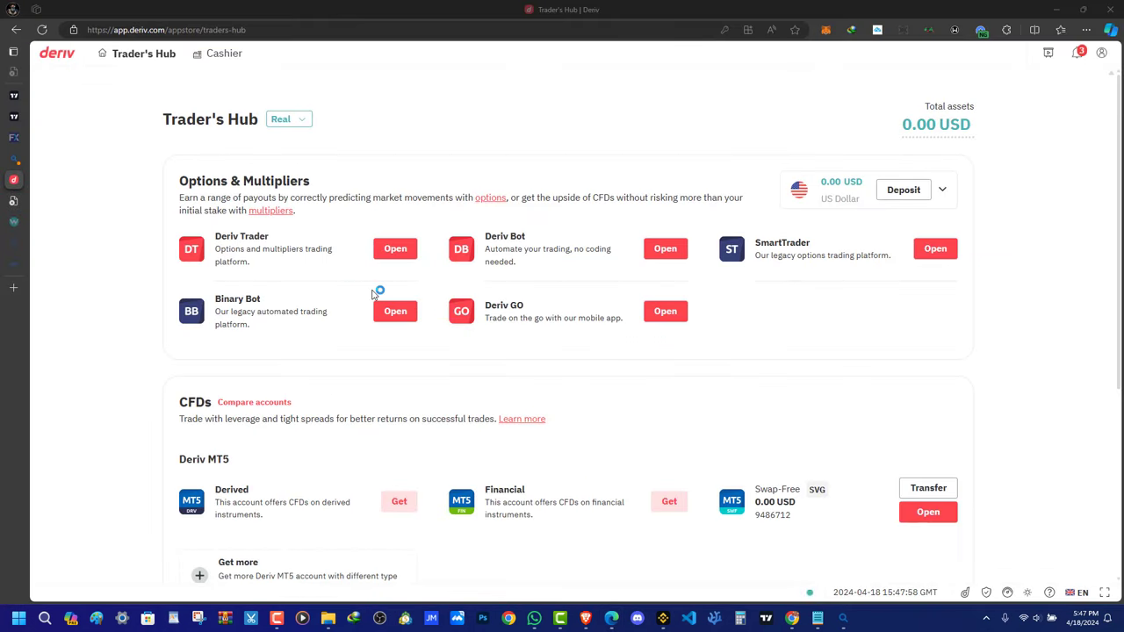
pyautogui.click(406, 619)
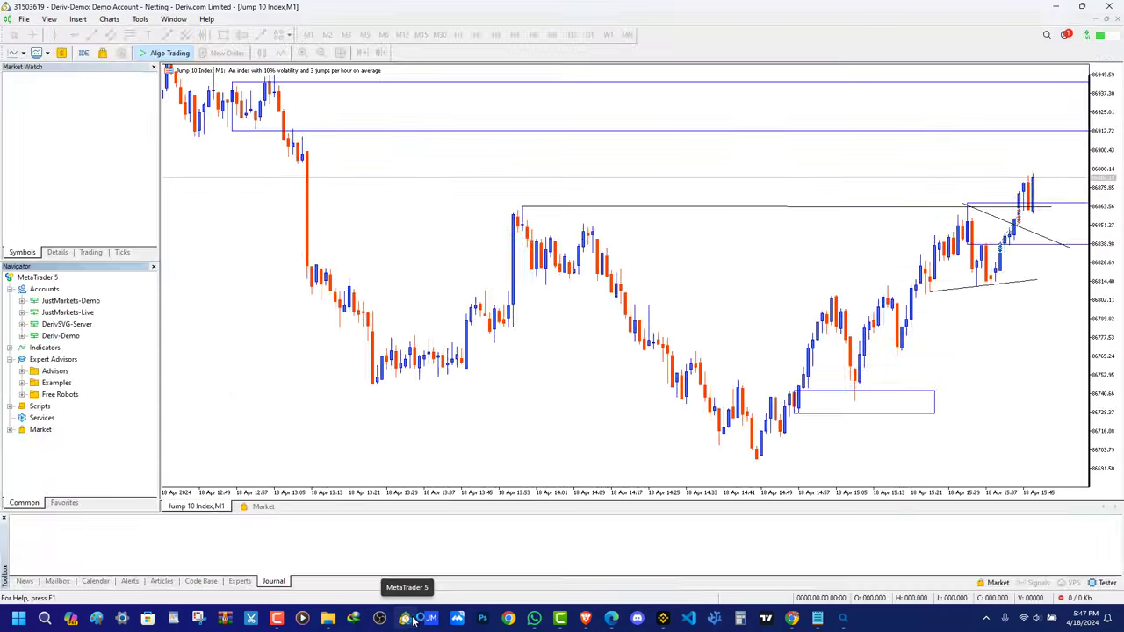
# Leave full-screen view so the toolbars and side panels return, and bring the latest candles into view
pyautogui.click(50, 19)
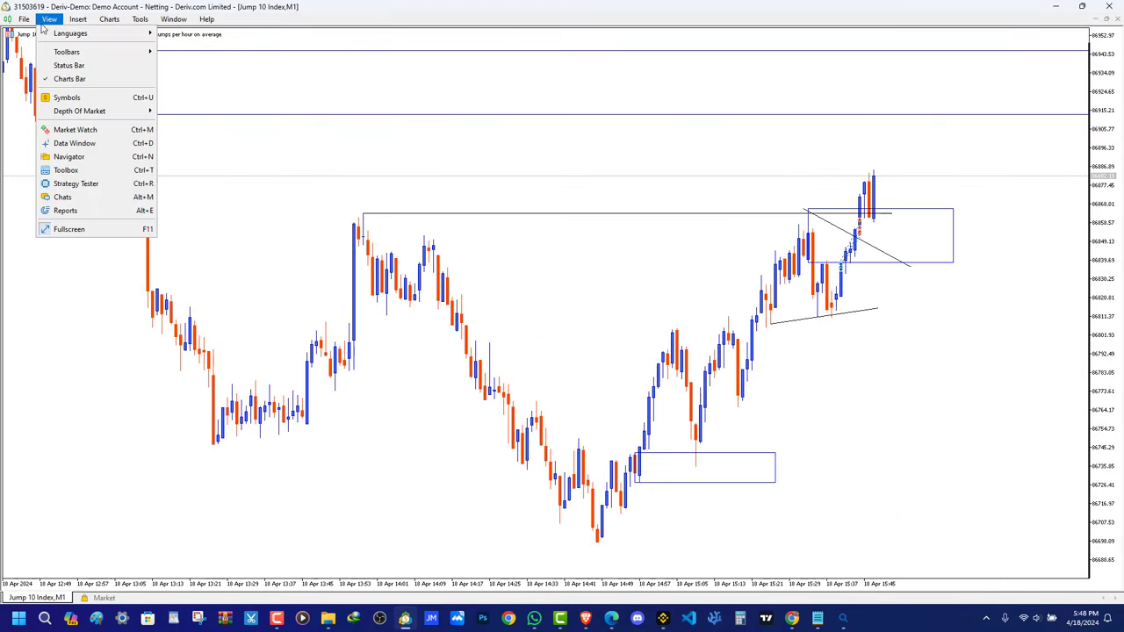
pyautogui.click(70, 229)
pyautogui.moveTo(799, 275); pyautogui.dragTo(478, 285)
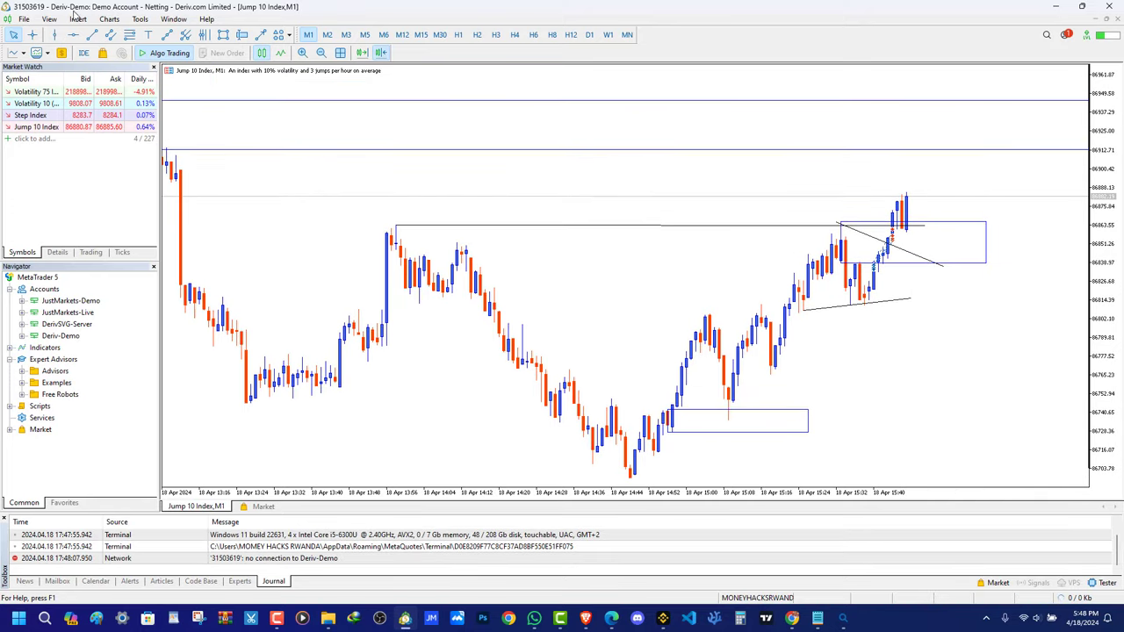
# Attach the Glory Money Management expert advisor to the Jump 10 Index chart with algo trading allowed
pyautogui.click(50, 20)
pyautogui.moveTo(83, 18)
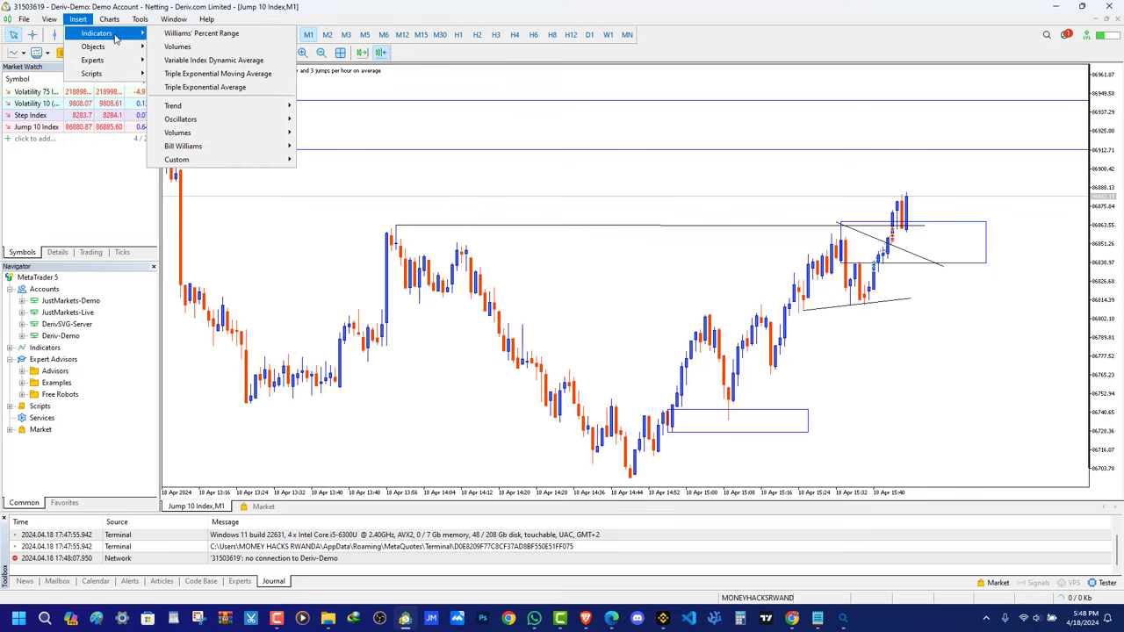
pyautogui.moveTo(106, 73)
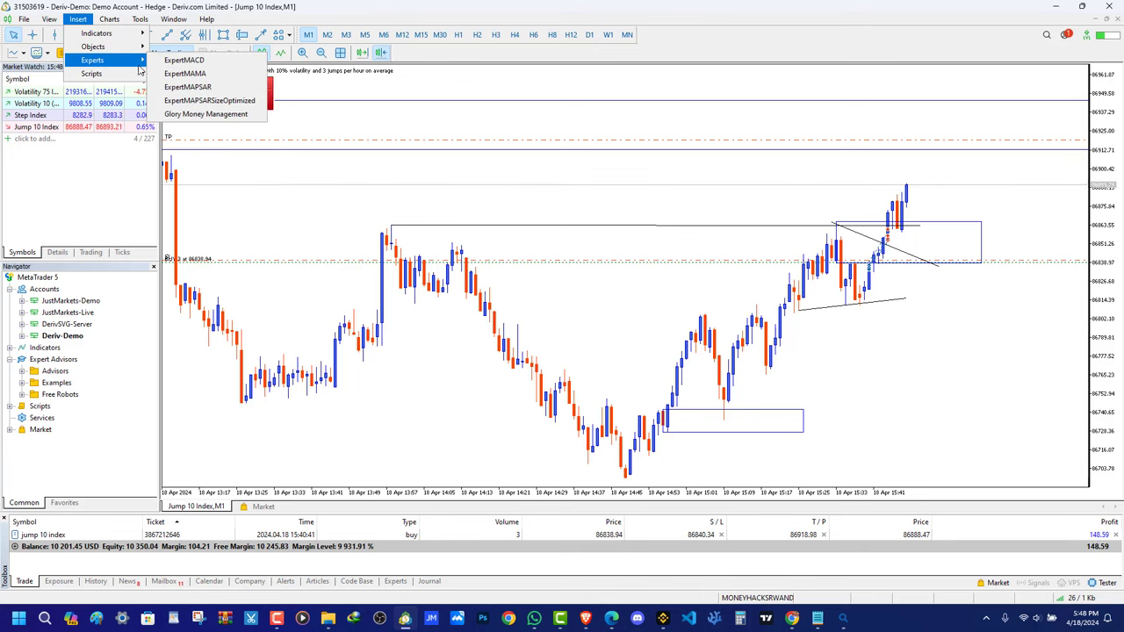
pyautogui.click(263, 111)
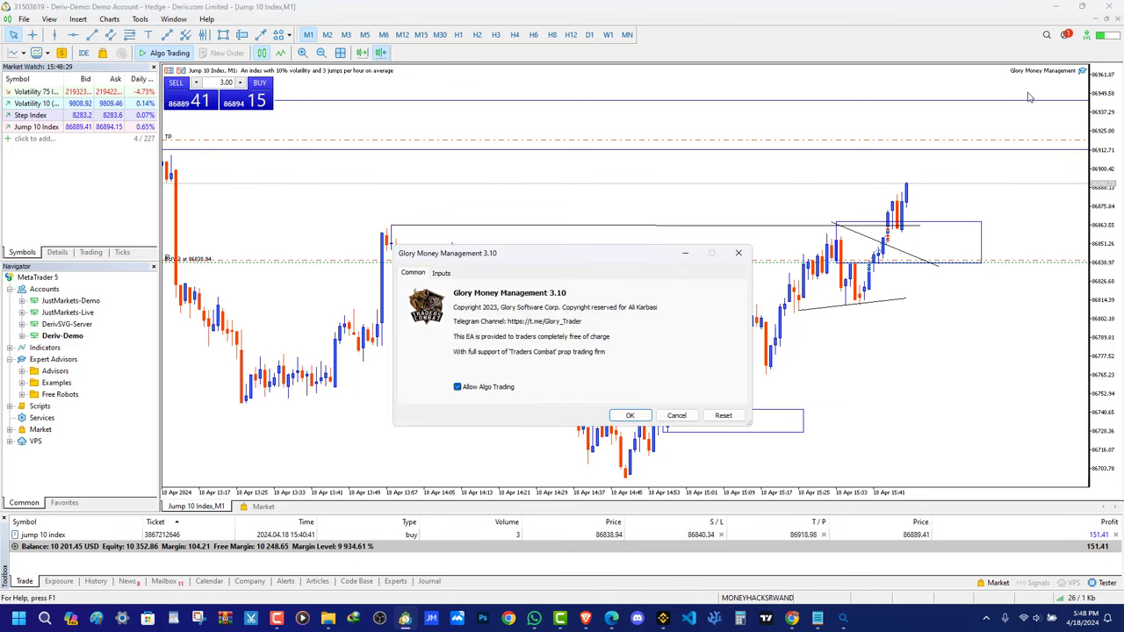
pyautogui.click(625, 415)
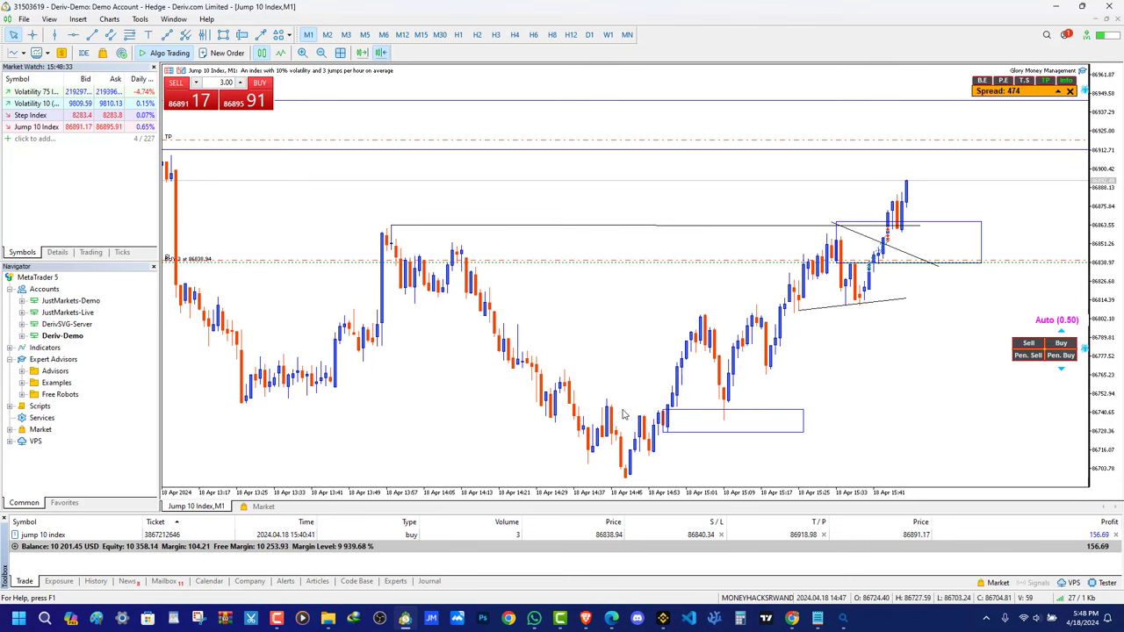
# Set up a market buy in the Glory Money Management tool with its stop loss line at about 86813.52
pyautogui.click(1059, 344)
pyautogui.moveTo(710, 209); pyautogui.dragTo(726, 301)
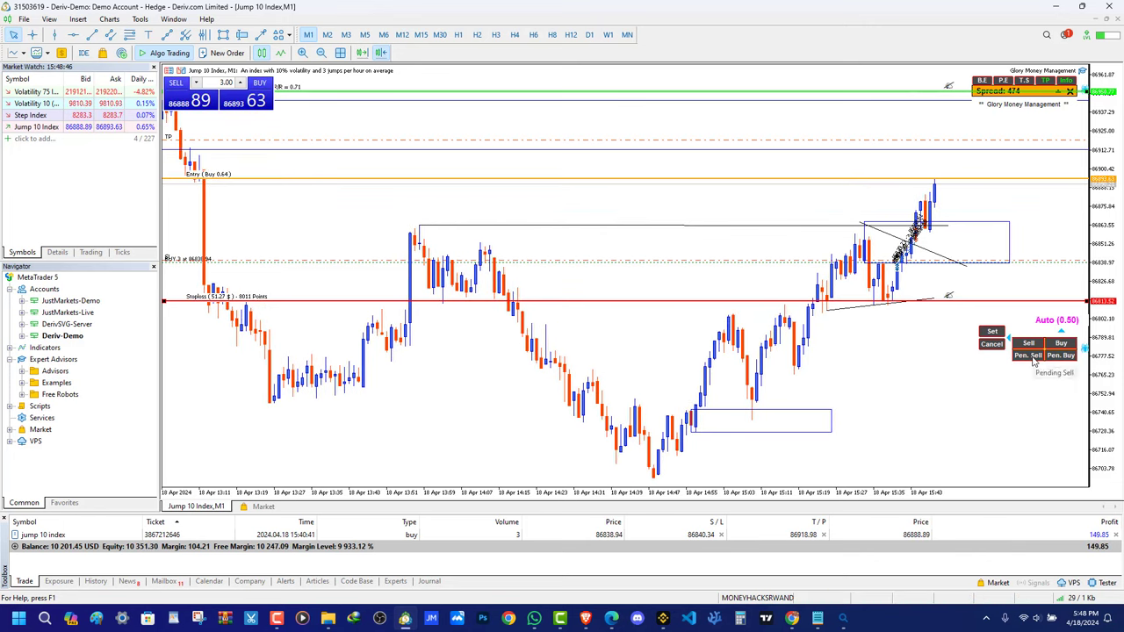
# Set up a pending buy with a buy-stop entry at 86896.02, above the current price, and its take profit raised above the existing one
pyautogui.click(1060, 355)
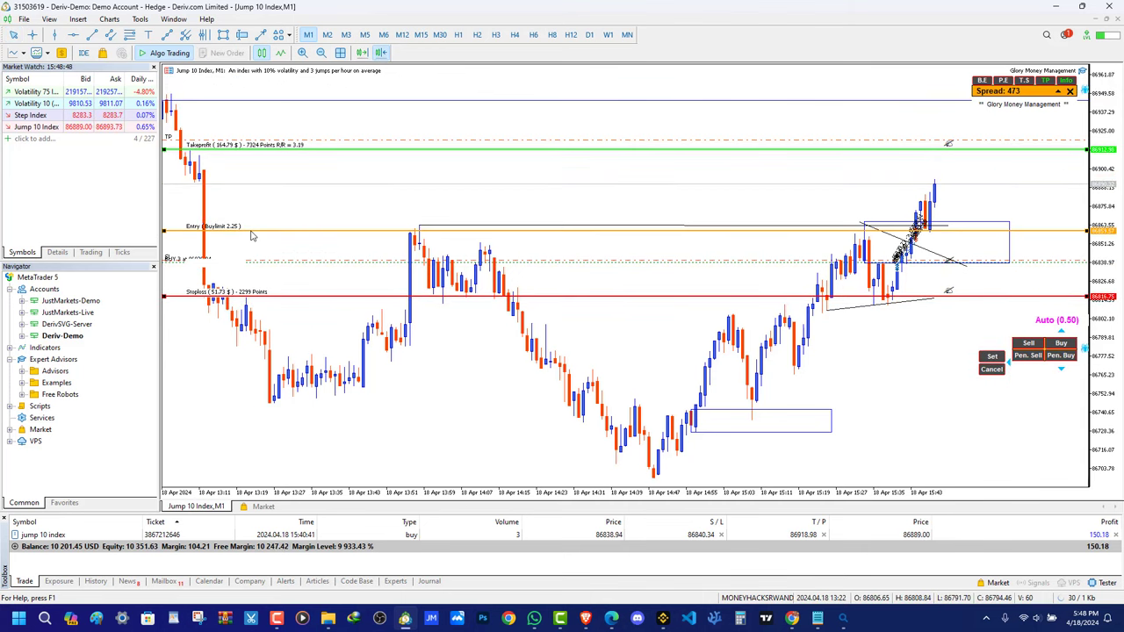
pyautogui.moveTo(964, 302)
pyautogui.mouseDown()
pyautogui.moveTo(952, 311)
pyautogui.moveTo(946, 294)
pyautogui.mouseUp()
pyautogui.moveTo(948, 233); pyautogui.dragTo(952, 177)
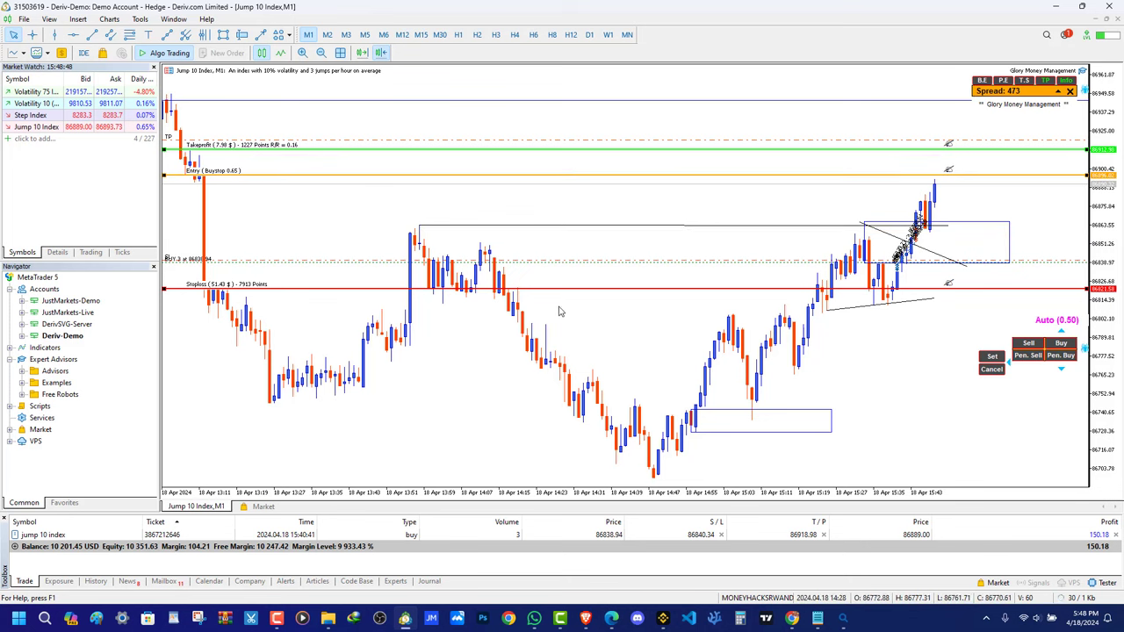
pyautogui.moveTo(612, 157); pyautogui.dragTo(592, 138)
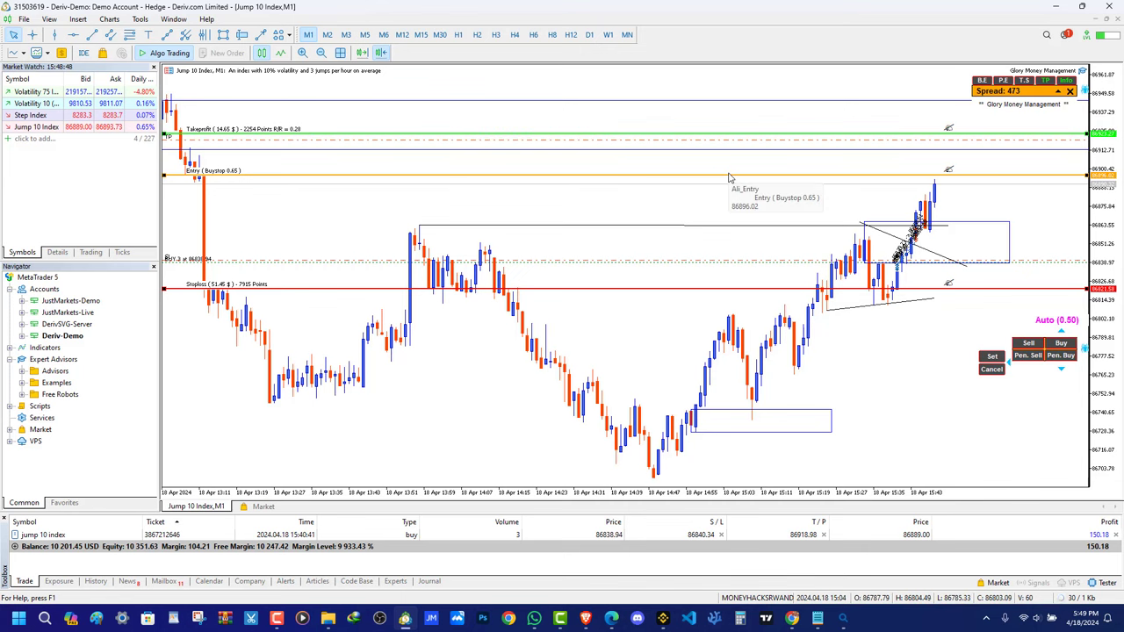
# Lower the pending buy's entry to the rectangle's lower edge as a buy limit and place its stop loss at about 86805.00
pyautogui.moveTo(728, 177); pyautogui.dragTo(740, 267)
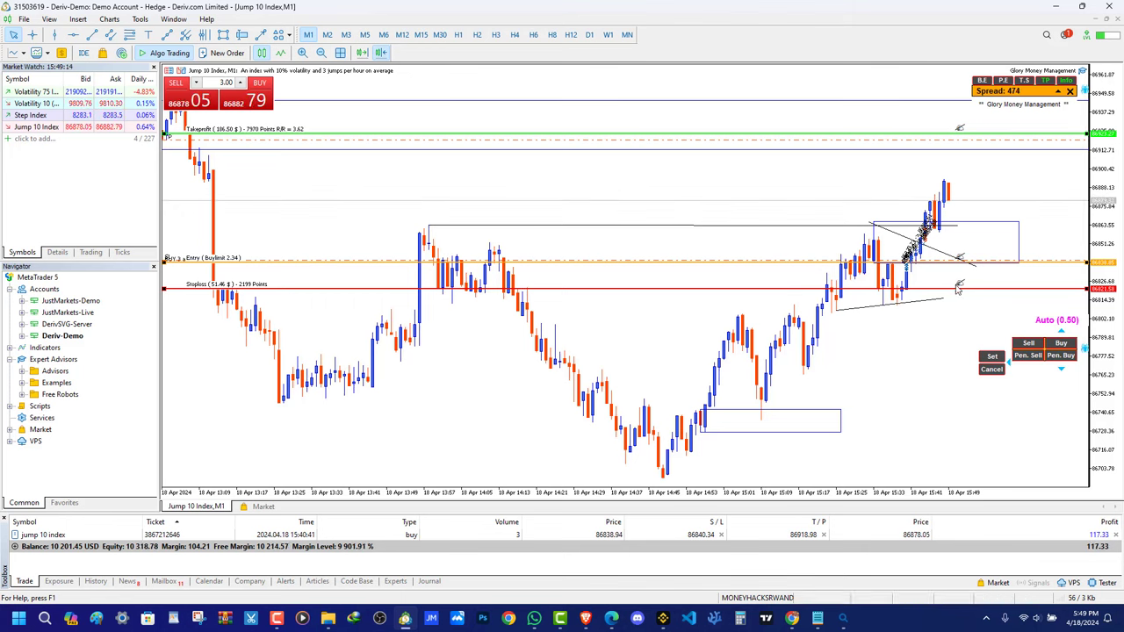
pyautogui.moveTo(958, 290)
pyautogui.mouseDown()
pyautogui.moveTo(985, 304)
pyautogui.moveTo(961, 309)
pyautogui.mouseUp()
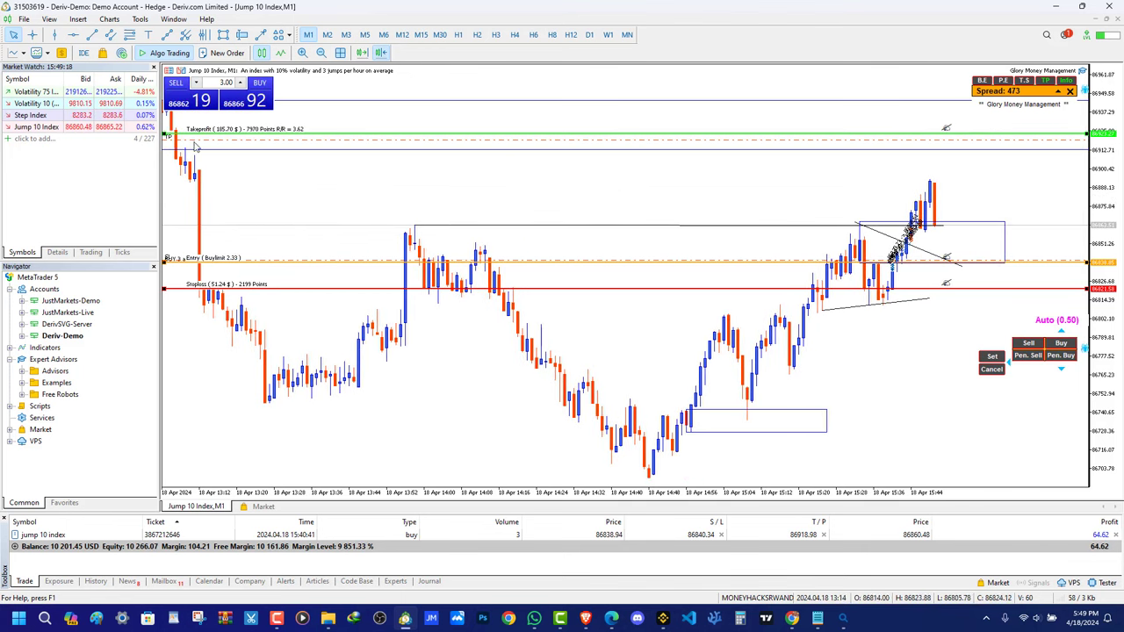
pyautogui.moveTo(946, 131); pyautogui.dragTo(947, 132)
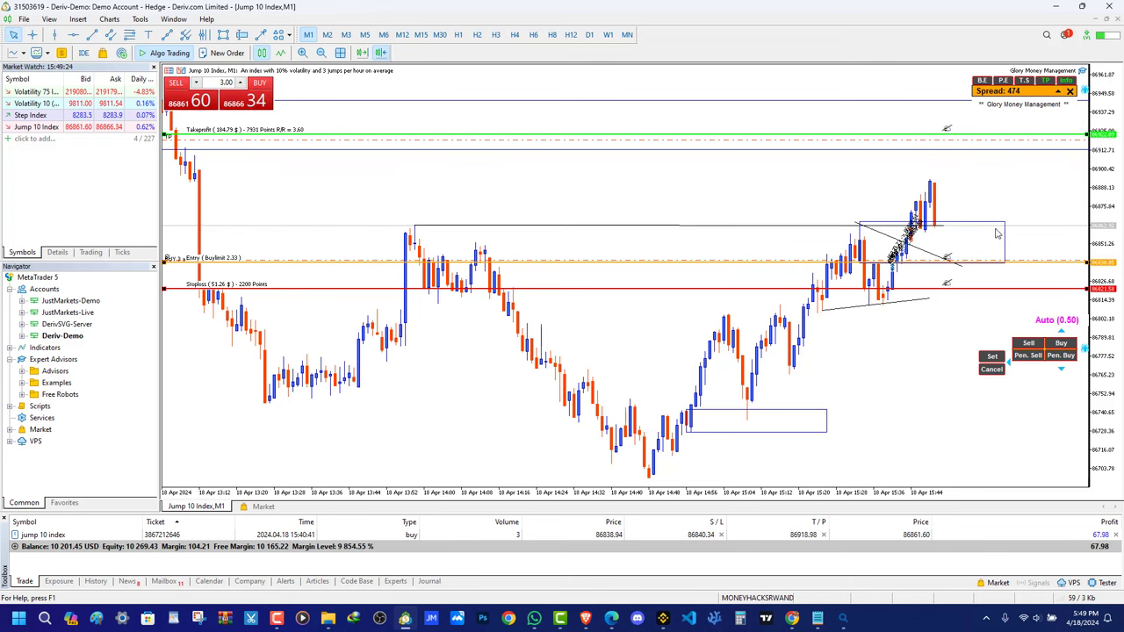
pyautogui.moveTo(947, 284); pyautogui.dragTo(946, 309)
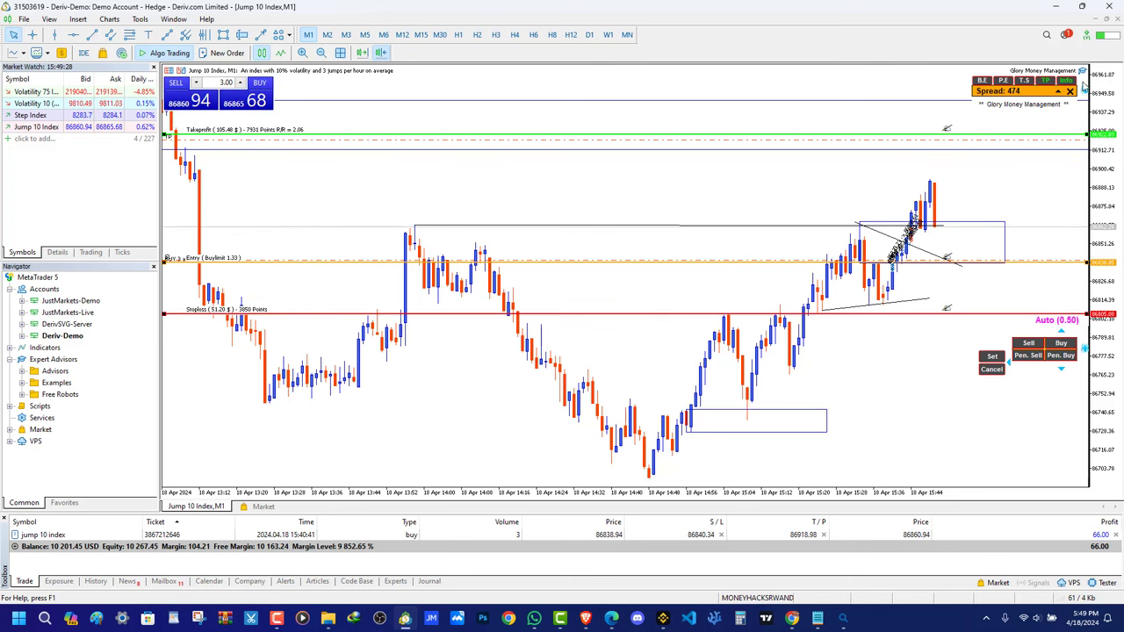
# Request removal of the Glory Money Management expert from the chart, then decline it
pyautogui.click(1069, 92)
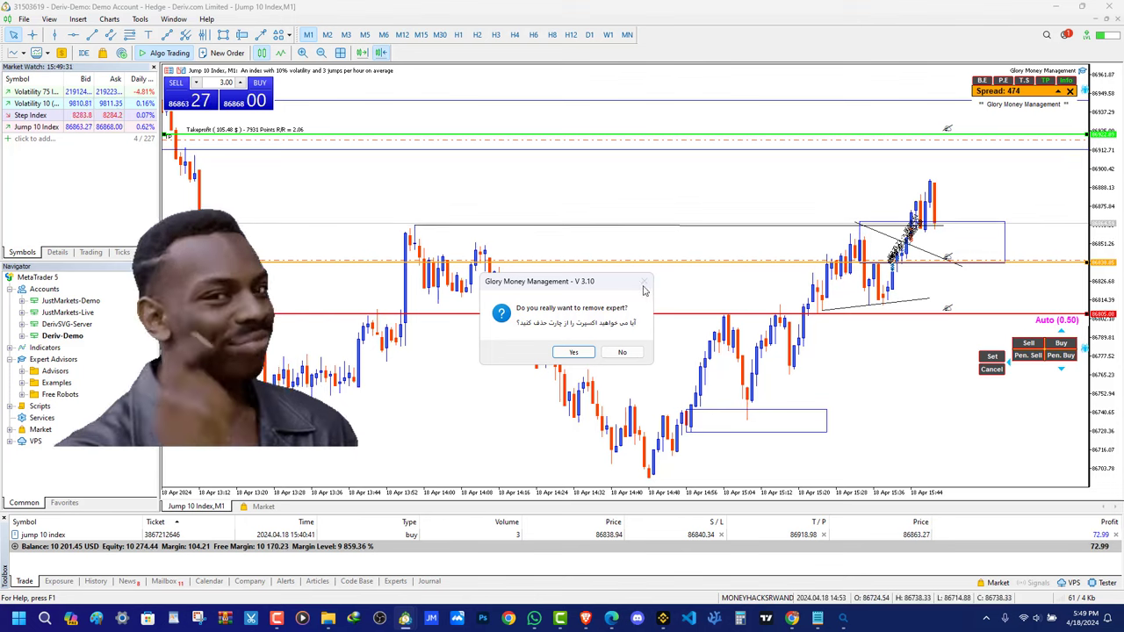
pyautogui.click(622, 352)
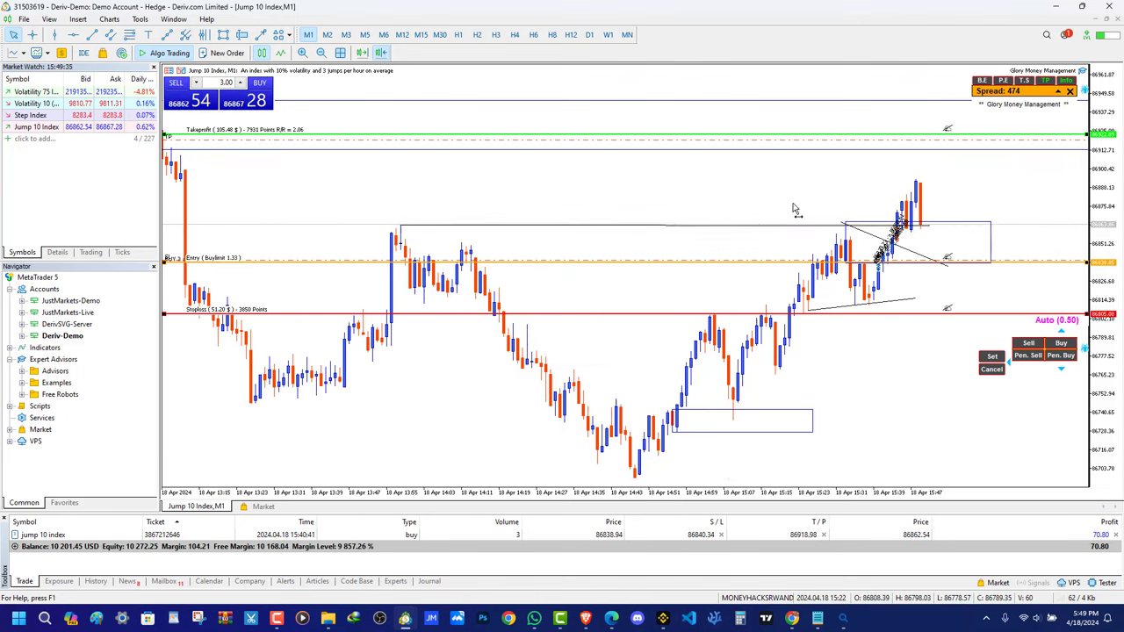
pyautogui.moveTo(795, 209); pyautogui.dragTo(888, 207)
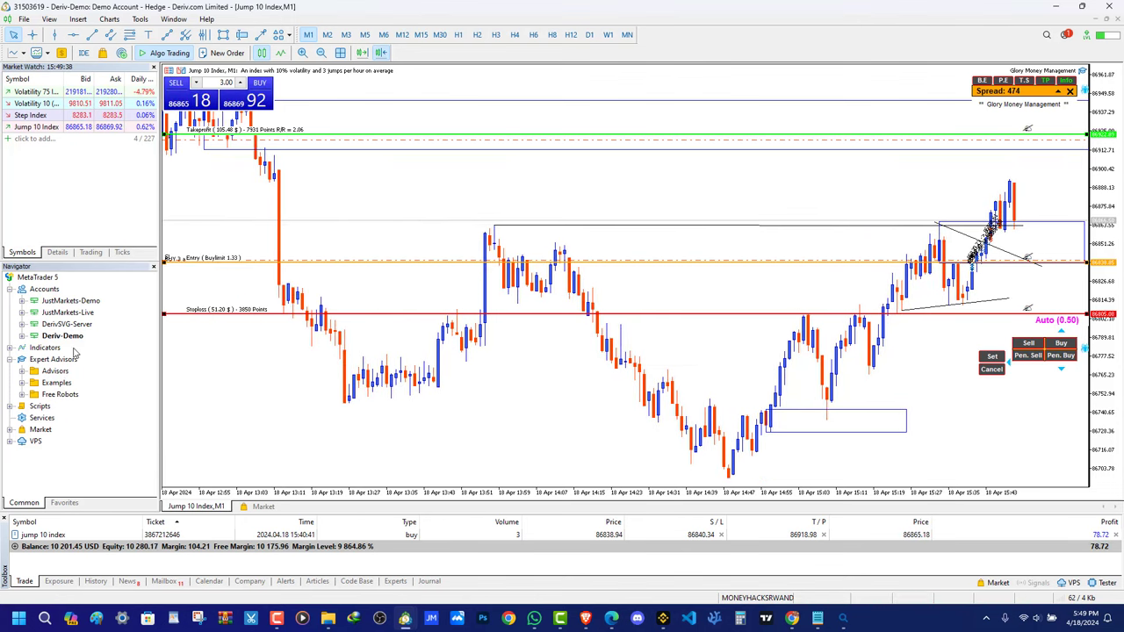
pyautogui.click(109, 18)
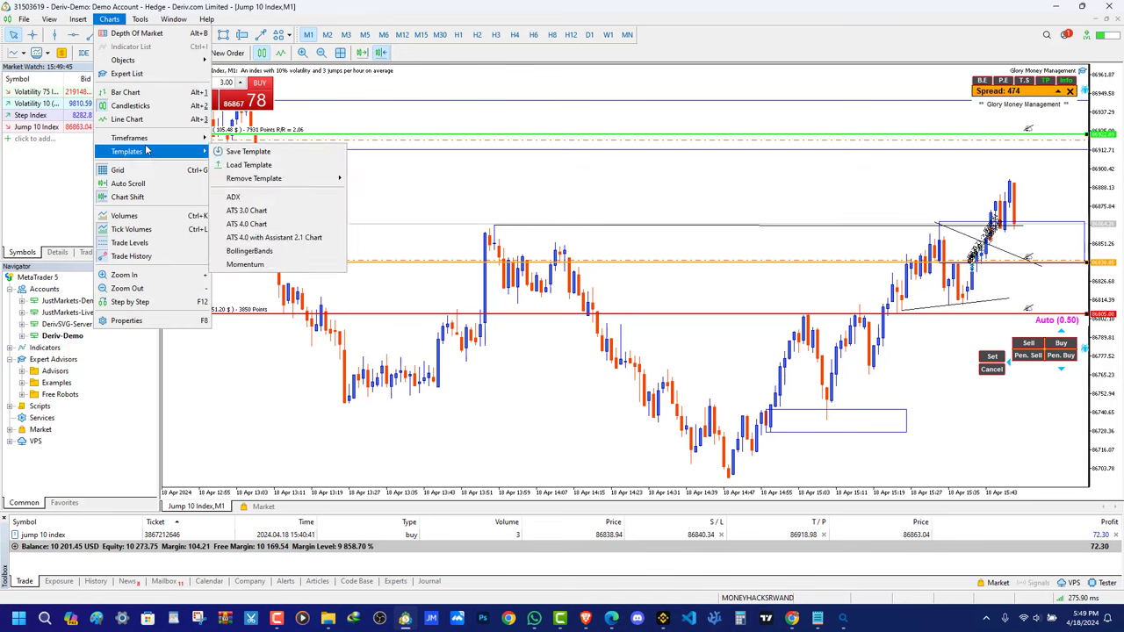
pyautogui.moveTo(151, 137)
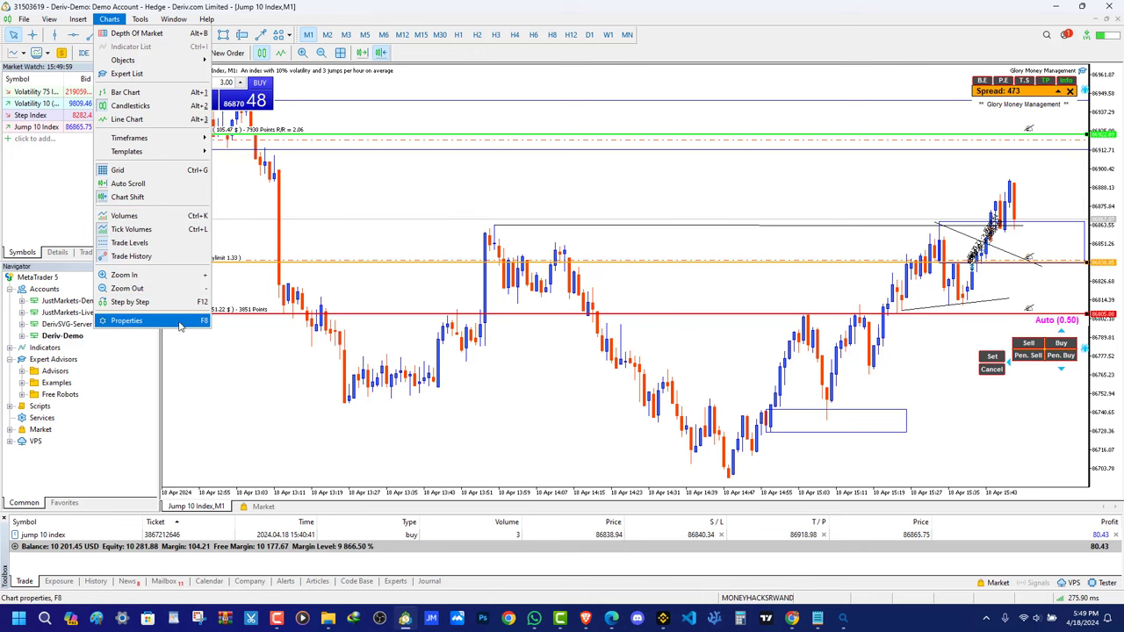
pyautogui.moveTo(138, 22)
pyautogui.click(418, 213)
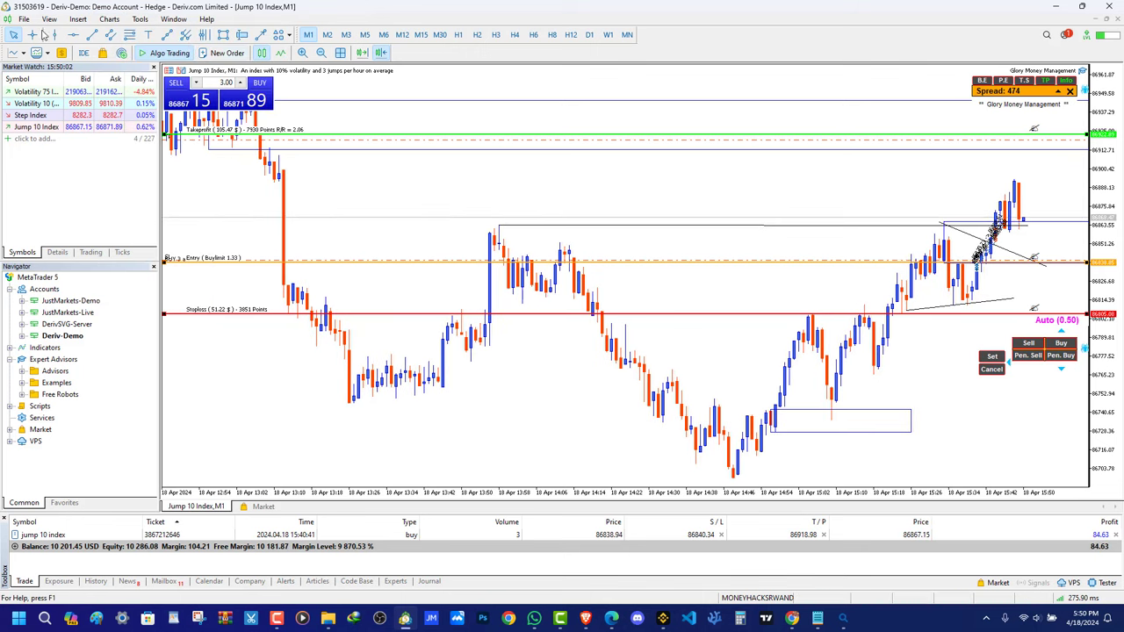
# Draw a rising trendline under the consolidation lows after the sharp drop, and delete it
pyautogui.click(93, 34)
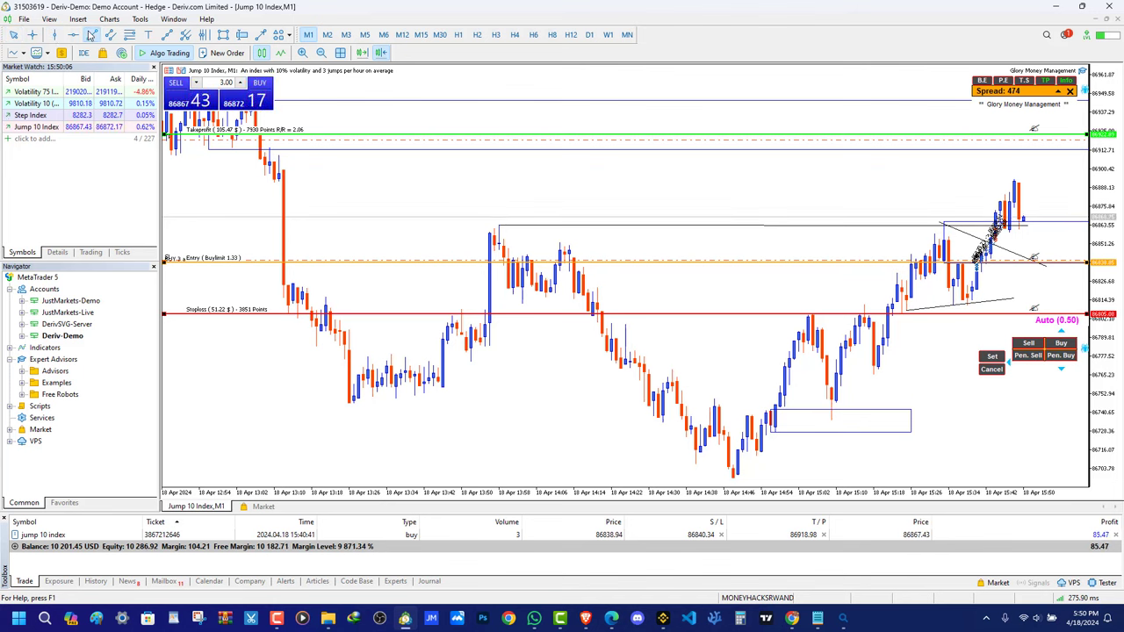
pyautogui.moveTo(353, 401); pyautogui.dragTo(512, 364)
pyautogui.rightClick(433, 386)
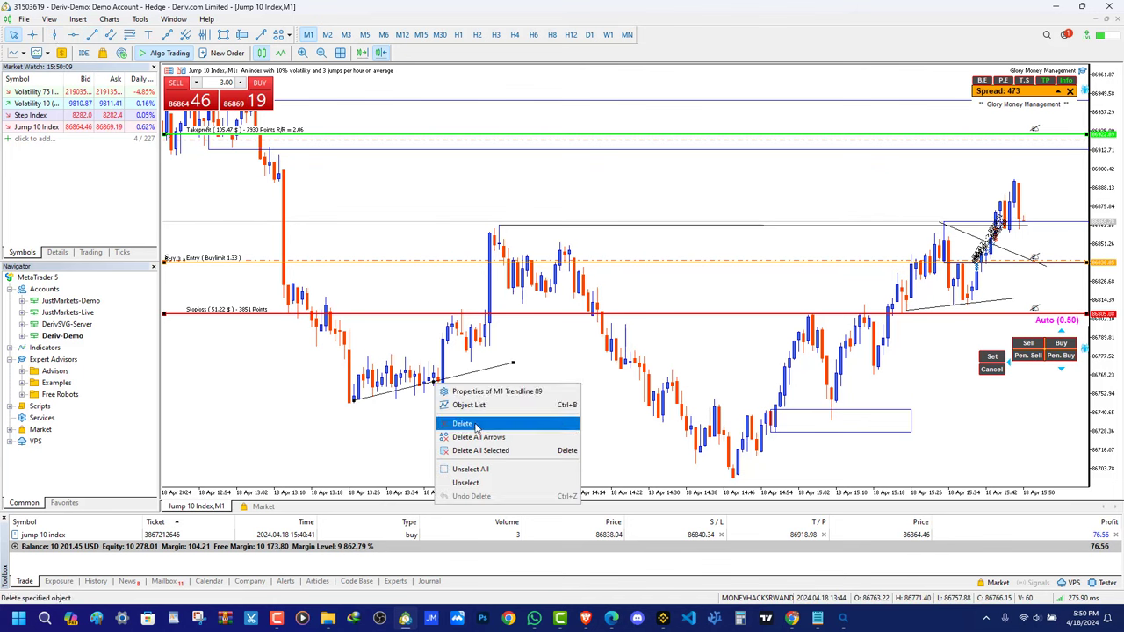
pyautogui.click(474, 426)
# Draw a Fibonacci retracement from the 13:50 swing high down to the later low, and delete it
pyautogui.moveTo(498, 229); pyautogui.dragTo(868, 460)
pyautogui.rightClick(685, 350)
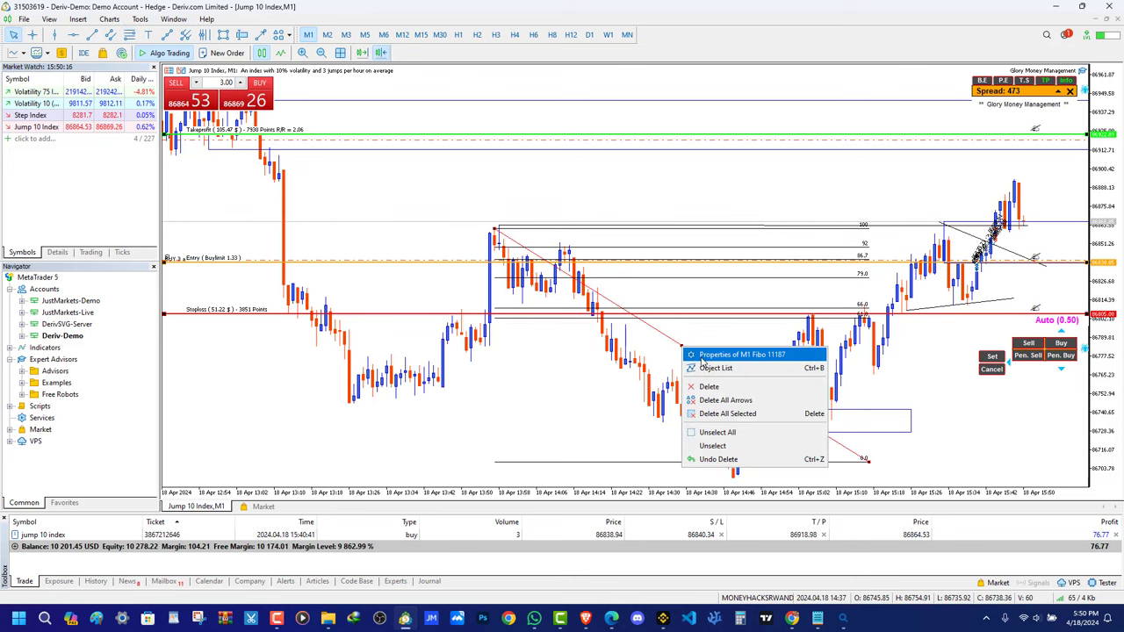
pyautogui.click(715, 389)
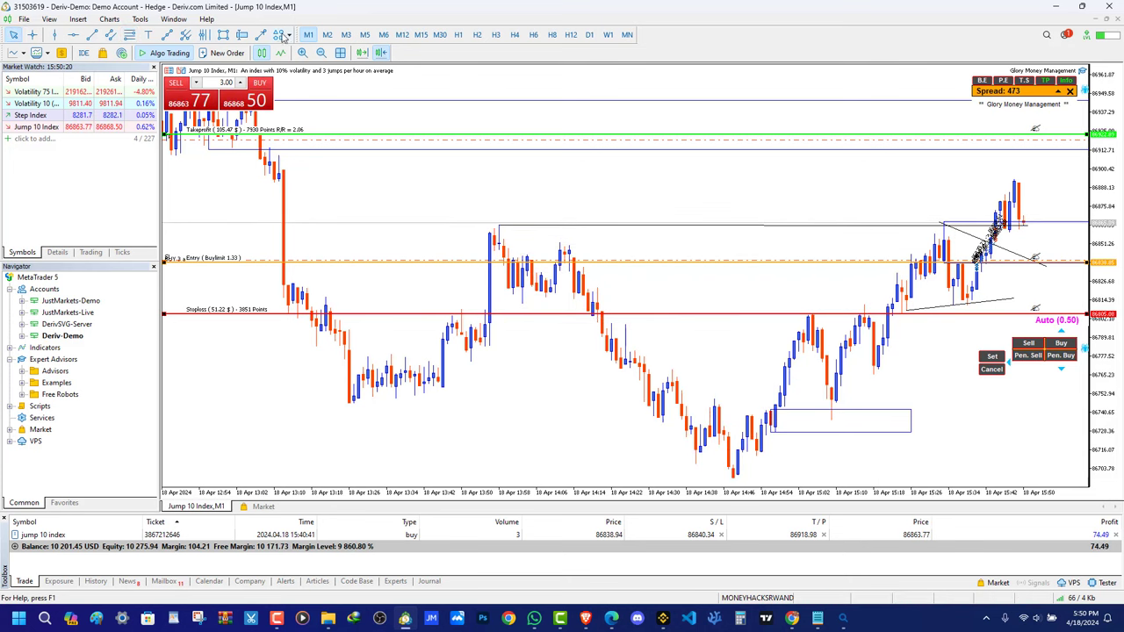
# Open the drawing toolbar's customization and look through its available and selected buttons
pyautogui.rightClick(110, 39)
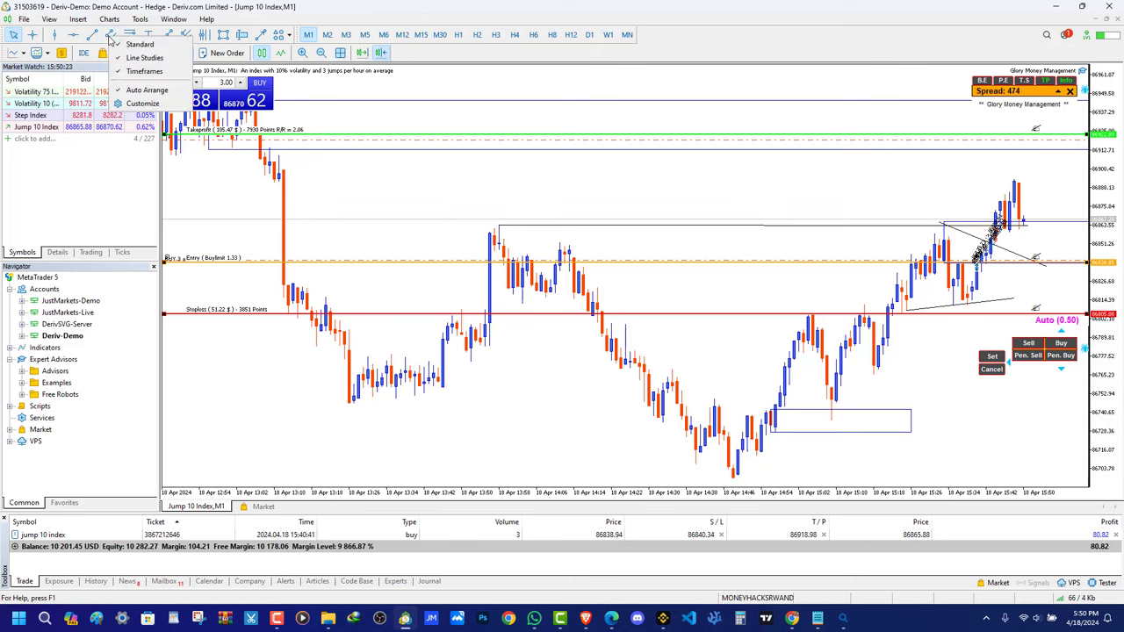
pyautogui.click(133, 113)
pyautogui.scroll(-10, 439, 285)
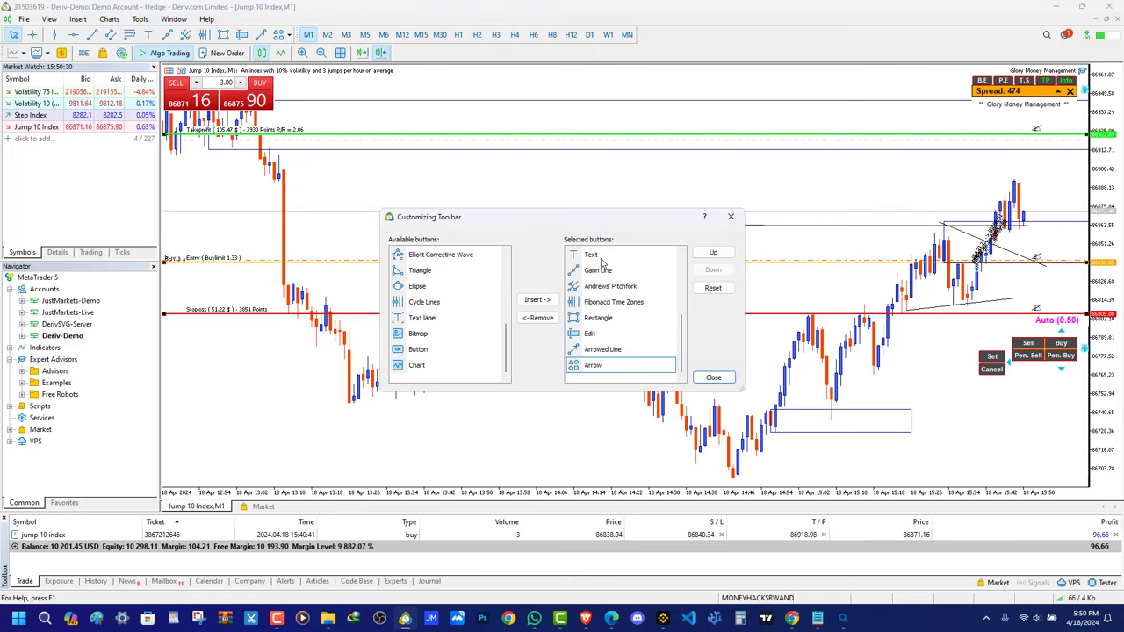
pyautogui.scroll(3, 595, 314)
pyautogui.scroll(-3, 601, 316)
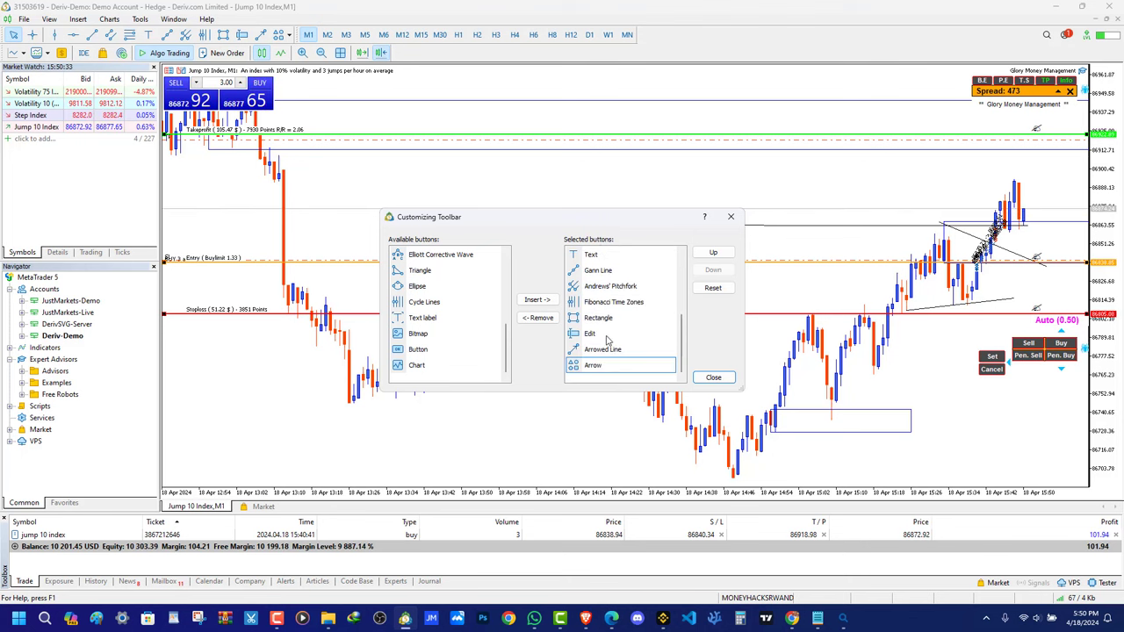
# Add the Chart object tool to the drawing objects toolbar and close the toolbar customization
pyautogui.scroll(10, 426, 289)
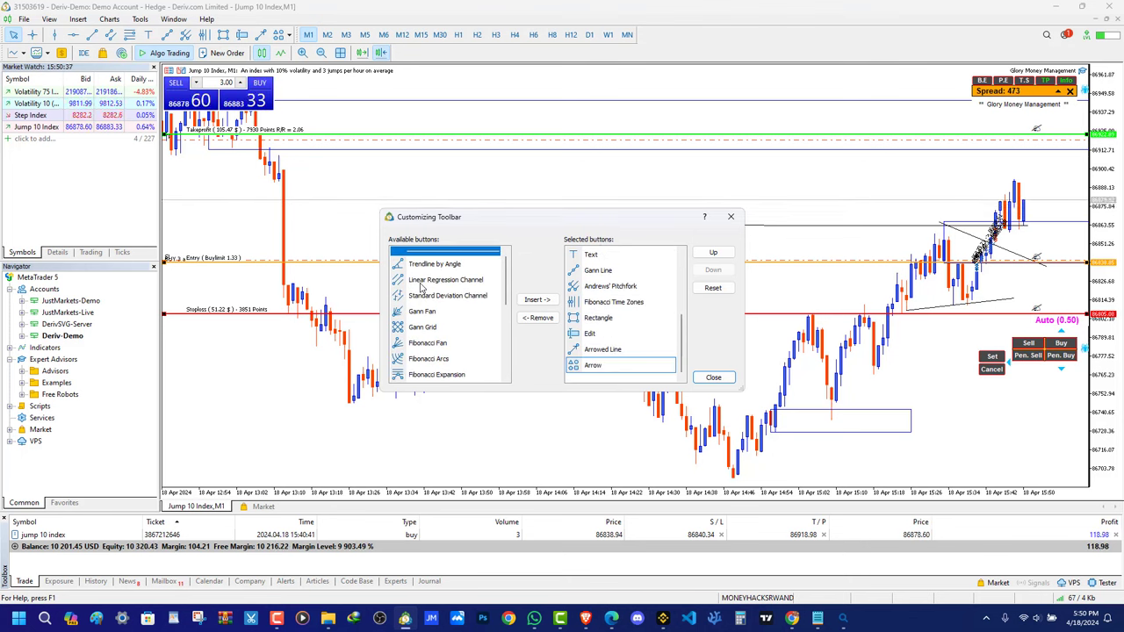
pyautogui.scroll(-8, 430, 324)
pyautogui.scroll(-1, 430, 351)
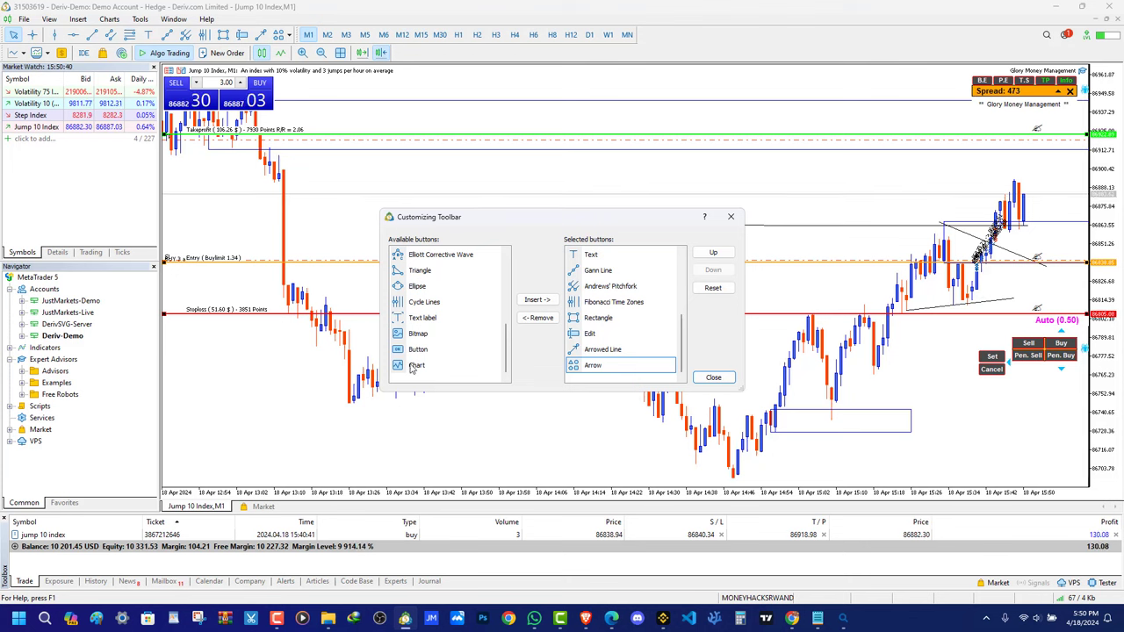
pyautogui.click(537, 300)
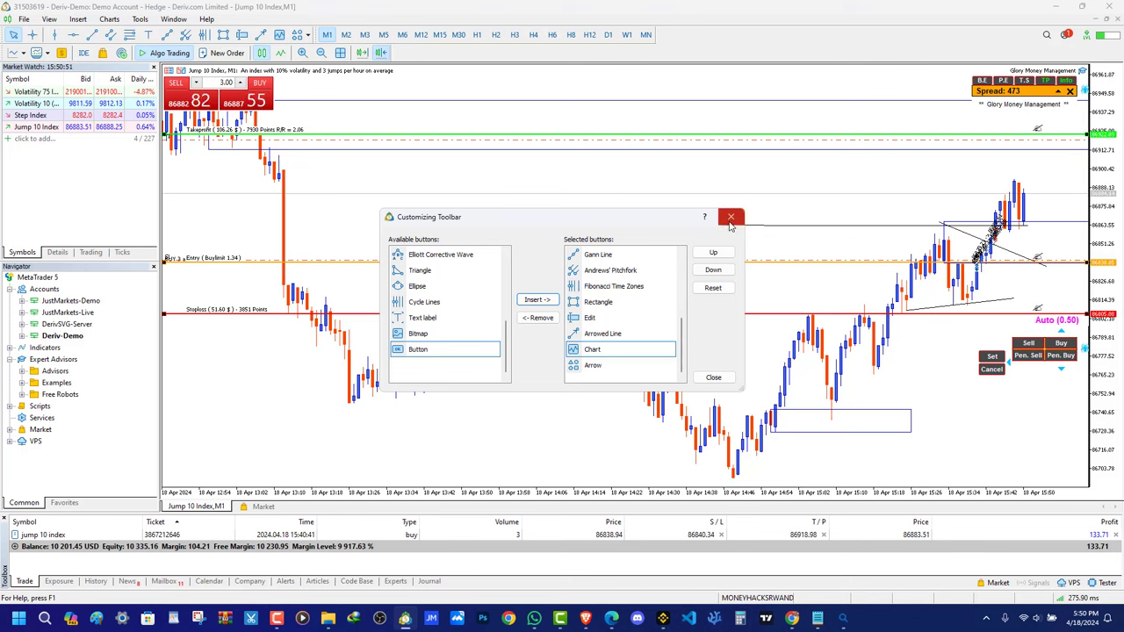
pyautogui.click(730, 218)
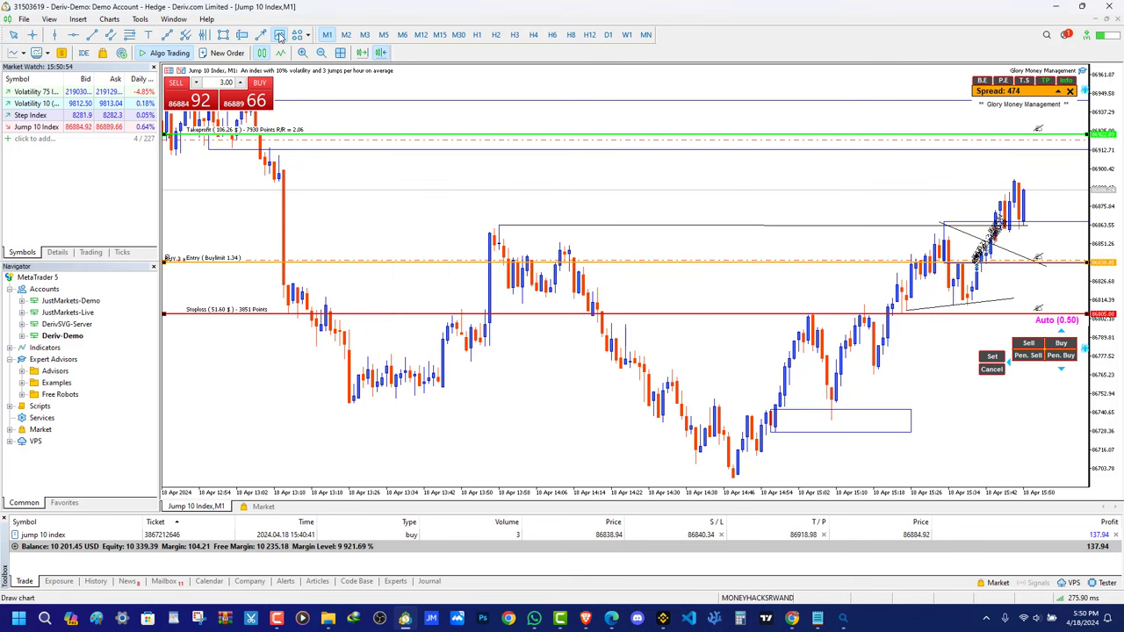
# Place a mini chart object in the upper-left area of the Jump 10 Index chart and delete it
pyautogui.click(279, 36)
pyautogui.rightClick(279, 36)
pyautogui.click(356, 192)
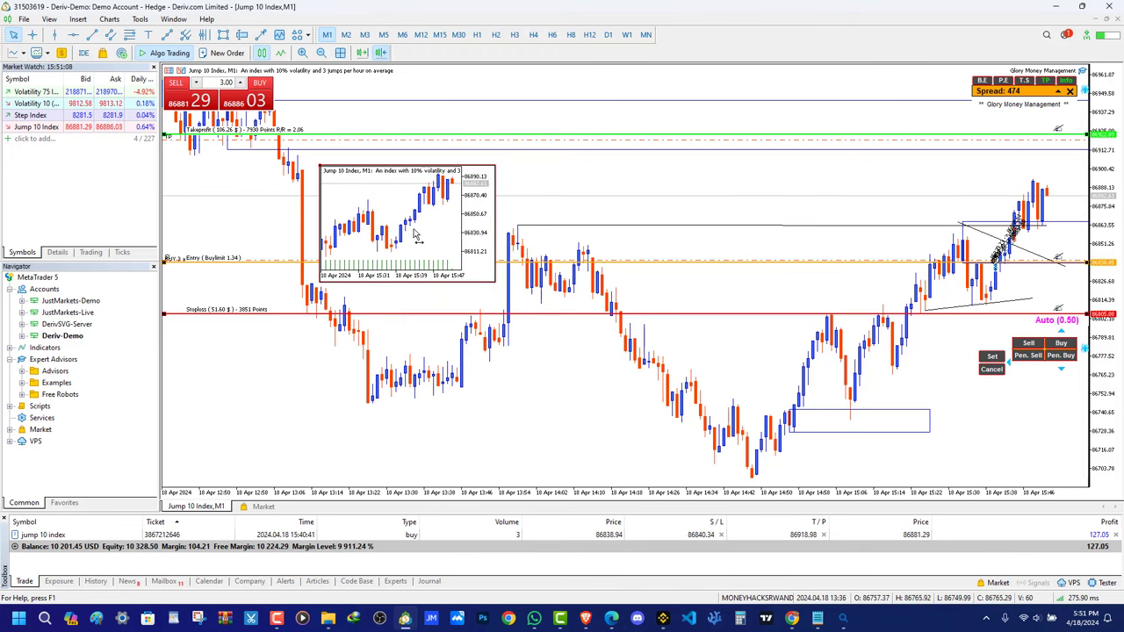
pyautogui.rightClick(322, 165)
pyautogui.click(352, 204)
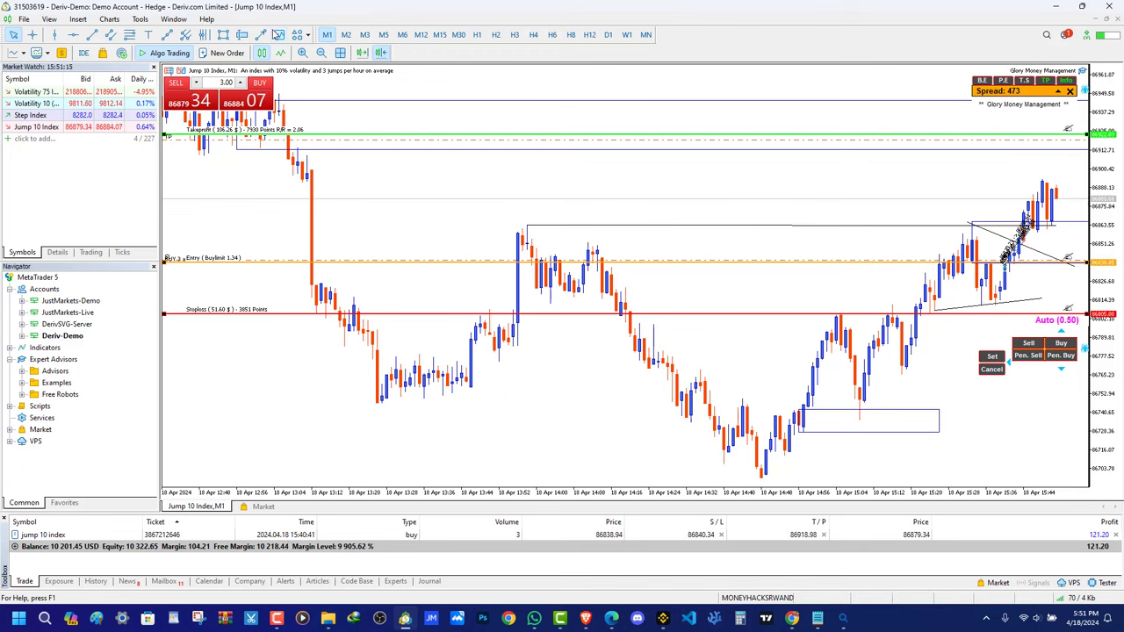
# Place another mini chart on the price chart, accept its properties and move it just below the take-profit line near the chart's left edge
pyautogui.moveTo(478, 275); pyautogui.dragTo(506, 200)
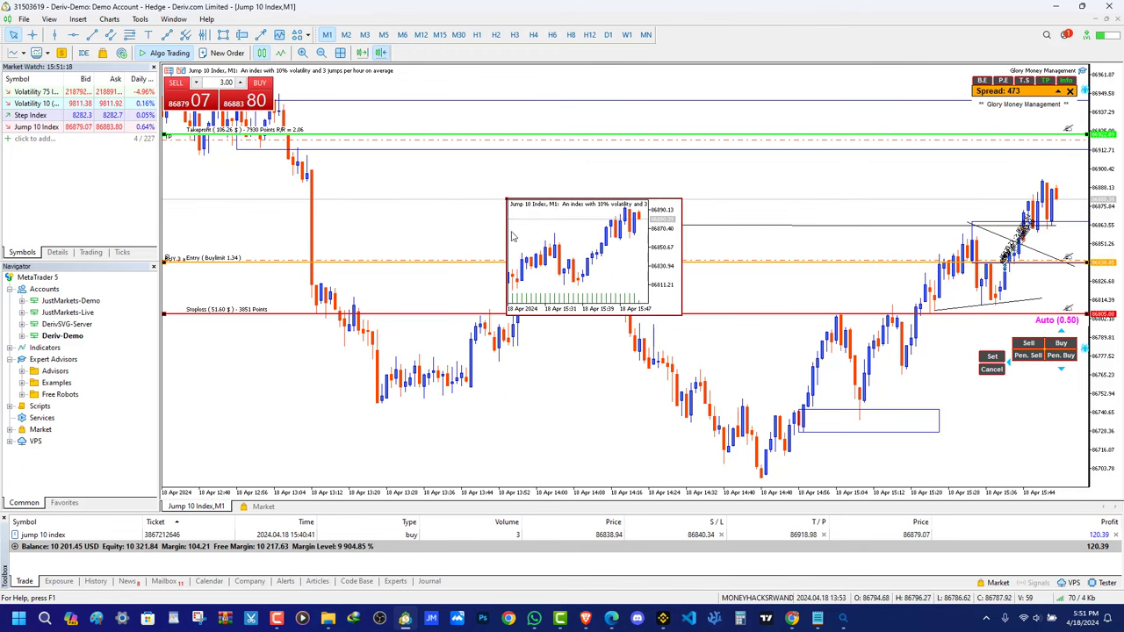
pyautogui.rightClick(515, 207)
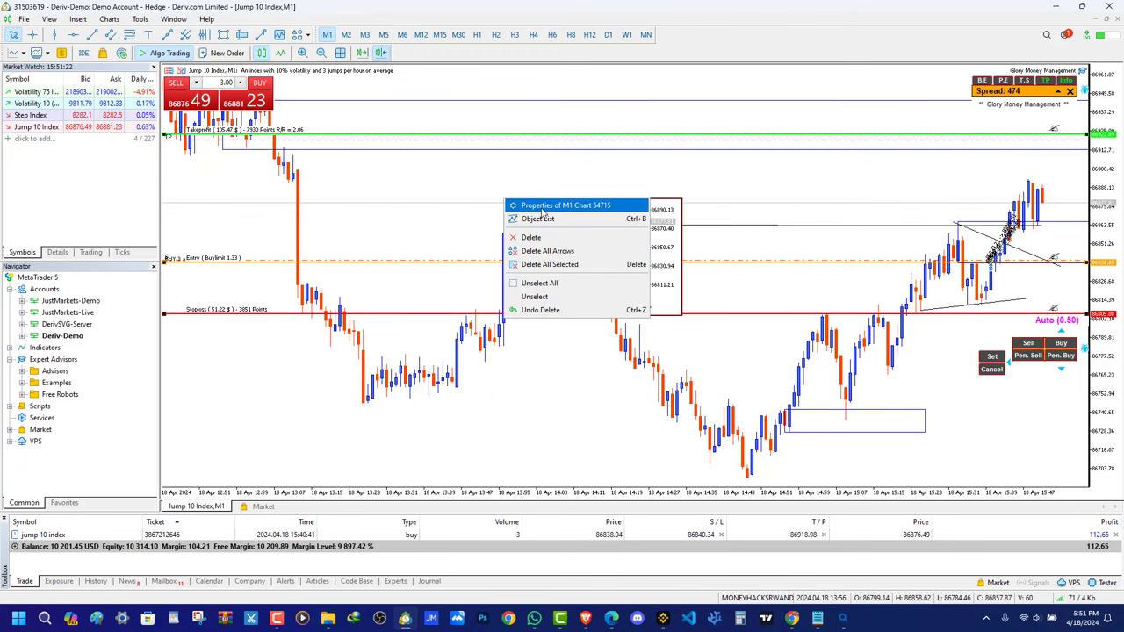
pyautogui.click(538, 210)
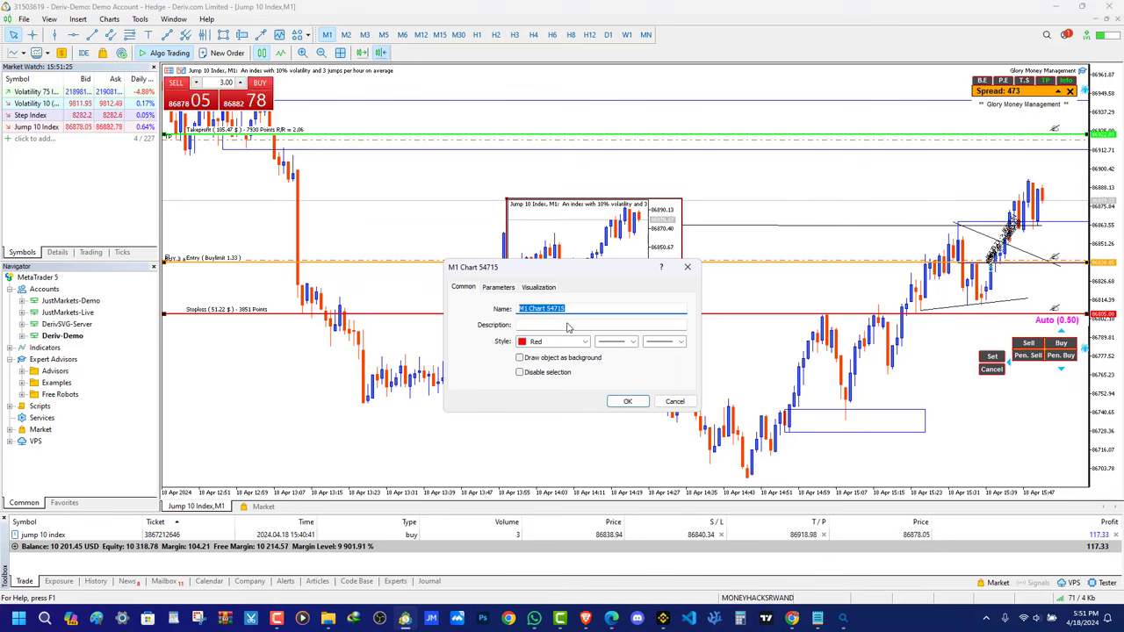
pyautogui.click(669, 351)
pyautogui.click(627, 401)
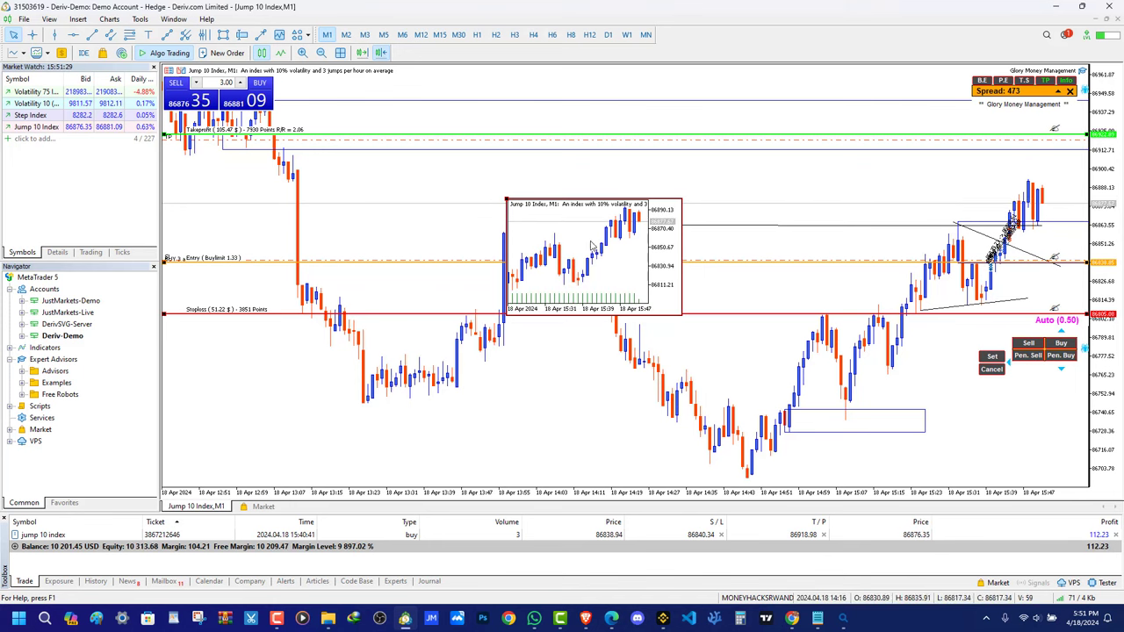
pyautogui.moveTo(509, 205); pyautogui.dragTo(174, 144)
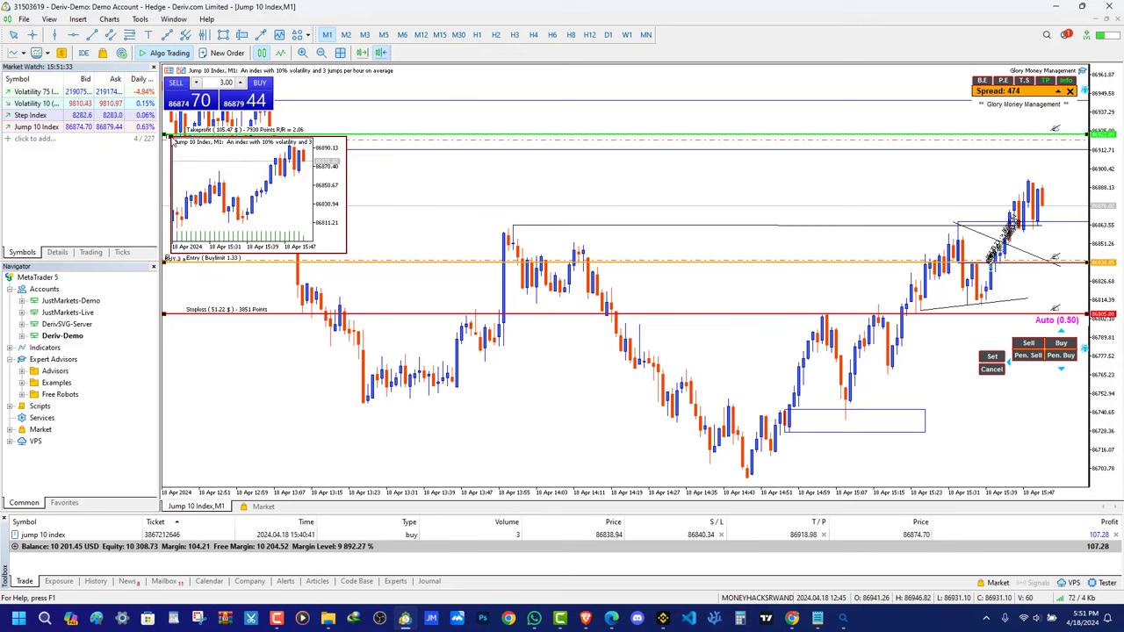
# View the main chart in the M2 and M3 timeframes against the mini chart and return it to M1
pyautogui.click(346, 34)
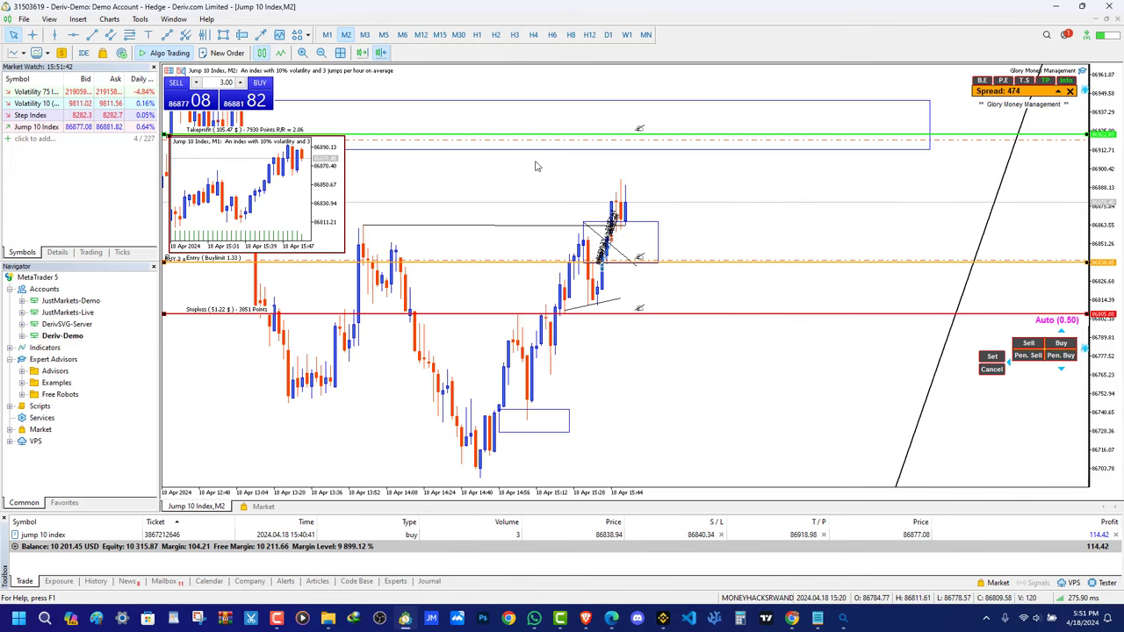
pyautogui.click(366, 34)
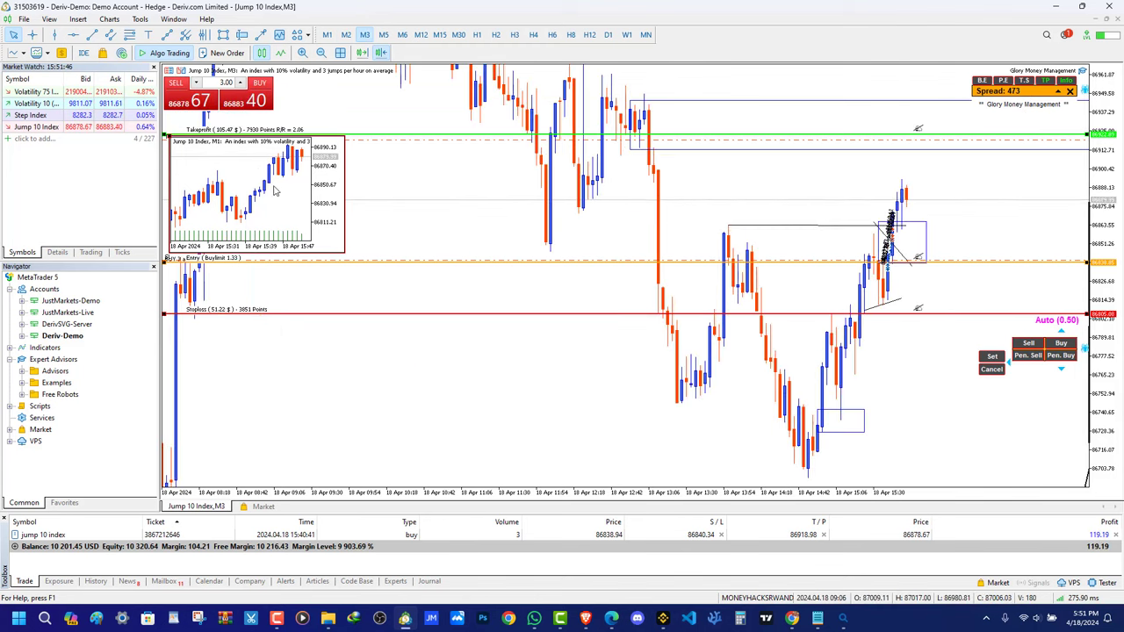
pyautogui.click(327, 35)
# Delete the mini chart object from the price chart
pyautogui.rightClick(178, 154)
pyautogui.click(213, 181)
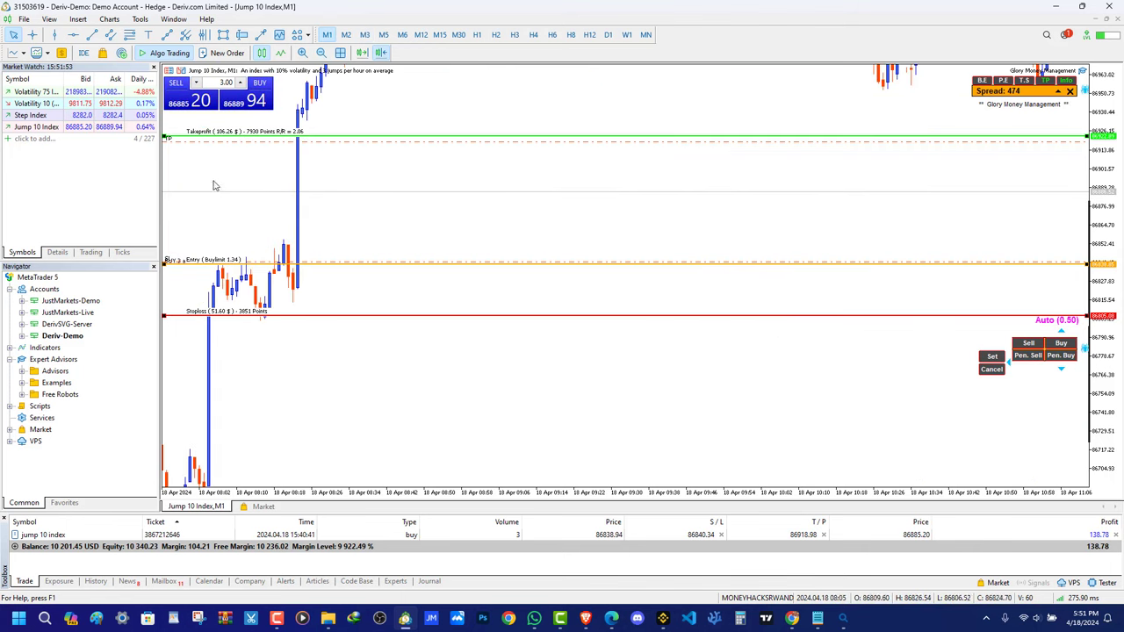
pyautogui.click(307, 36)
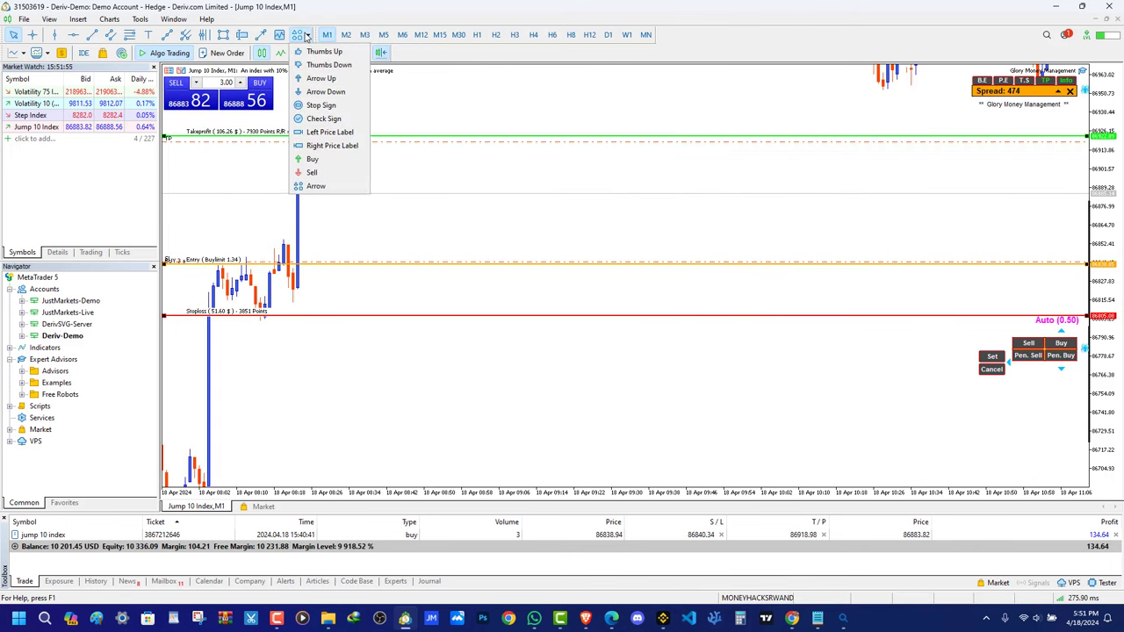
pyautogui.click(467, 225)
# Cancel the unplaced buy limit setup to remove its entry, take-profit and stop-loss lines from the chart
pyautogui.moveTo(524, 198); pyautogui.dragTo(263, 176)
pyautogui.moveTo(828, 286); pyautogui.dragTo(238, 126)
pyautogui.moveTo(790, 351); pyautogui.dragTo(412, 264)
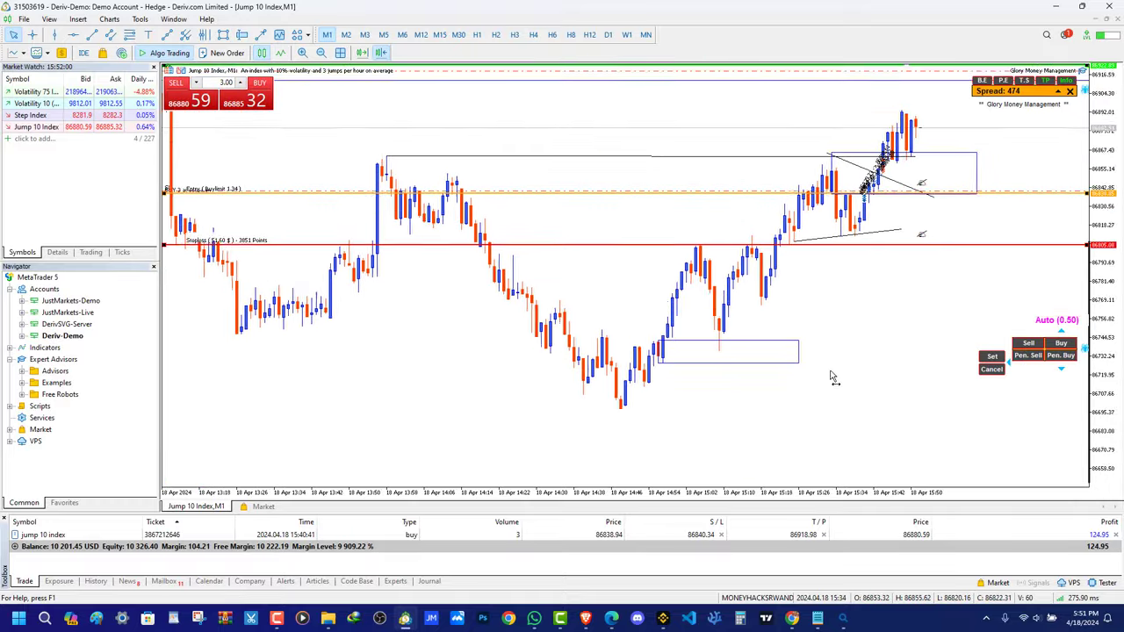
pyautogui.moveTo(833, 376); pyautogui.dragTo(874, 423)
pyautogui.click(992, 371)
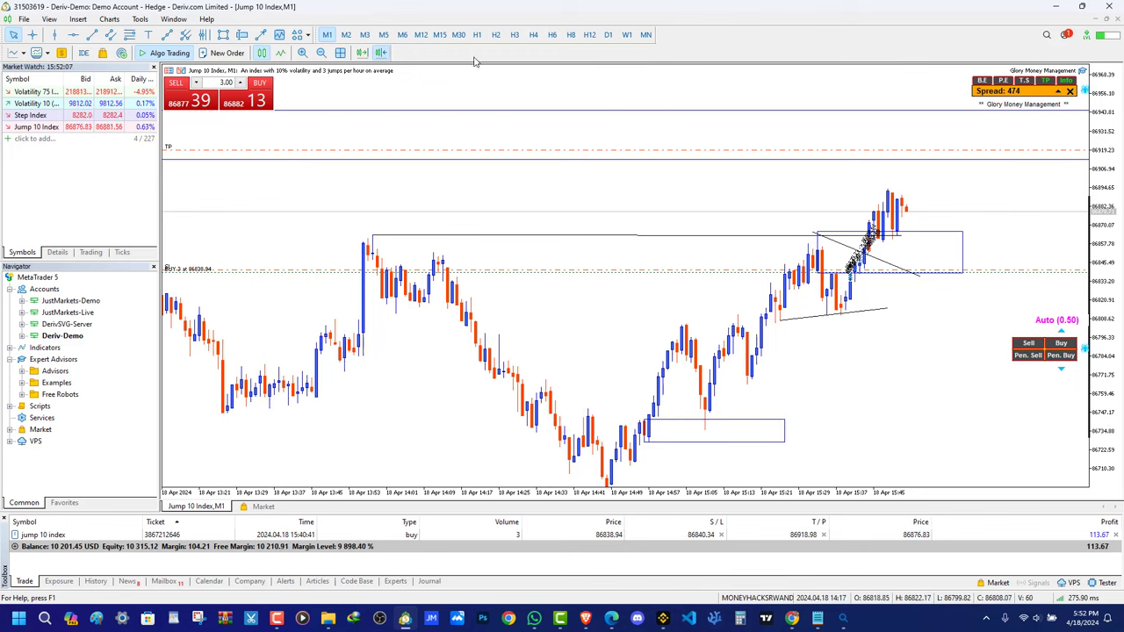
# Review which extra timeframes, such as 4 Minutes, can be added to the timeframe toolbar and close its customization without adding any
pyautogui.rightClick(453, 37)
pyautogui.click(492, 105)
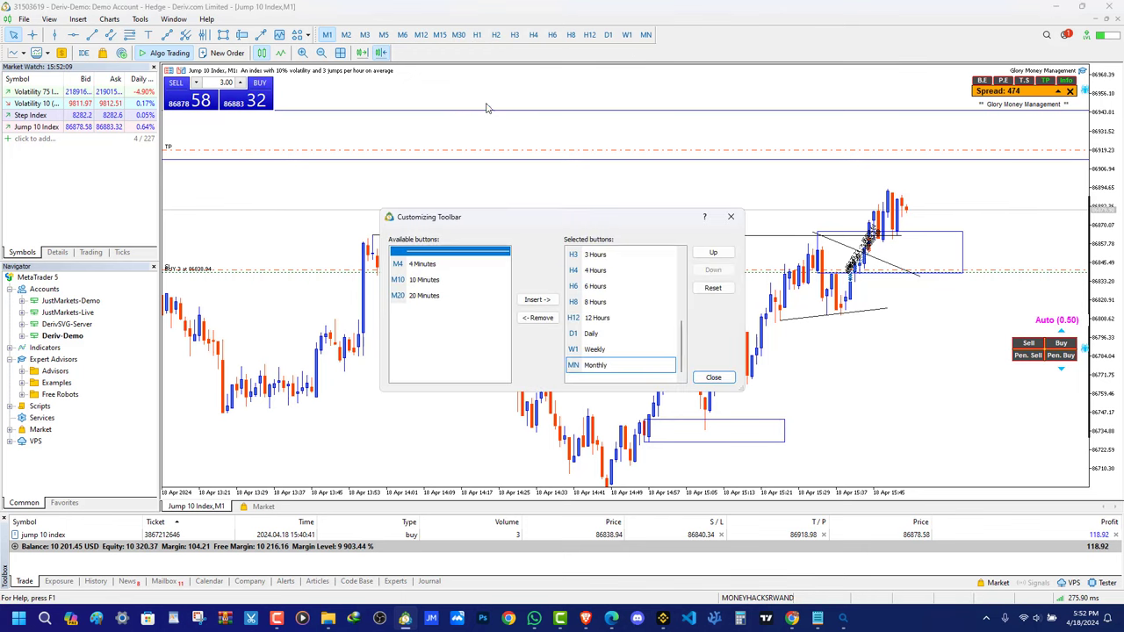
pyautogui.click(422, 265)
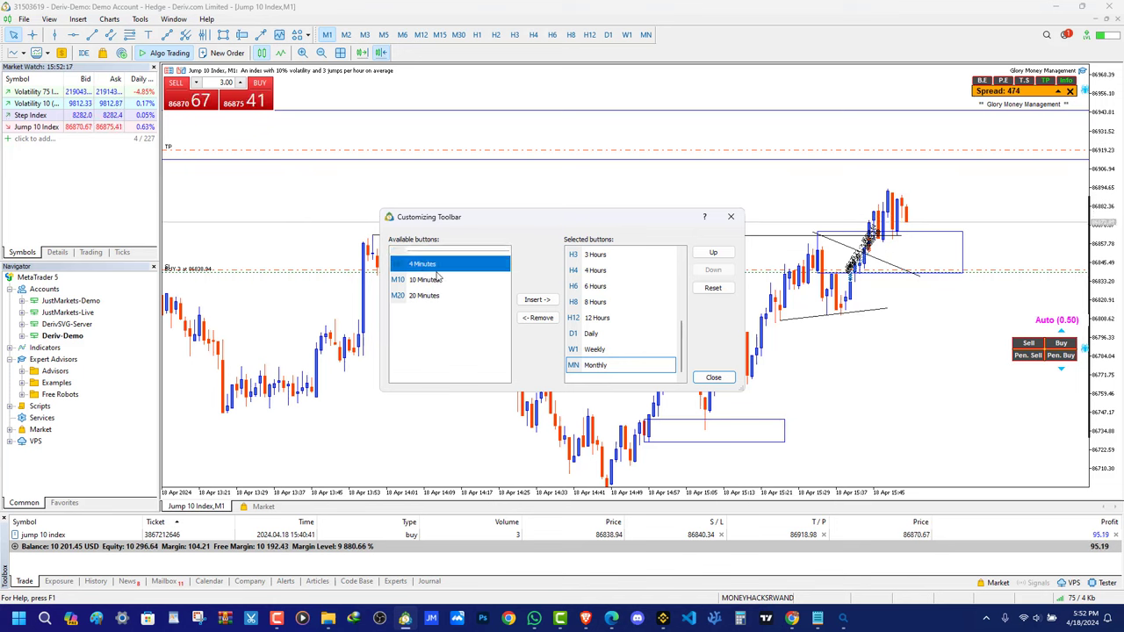
pyautogui.click(730, 216)
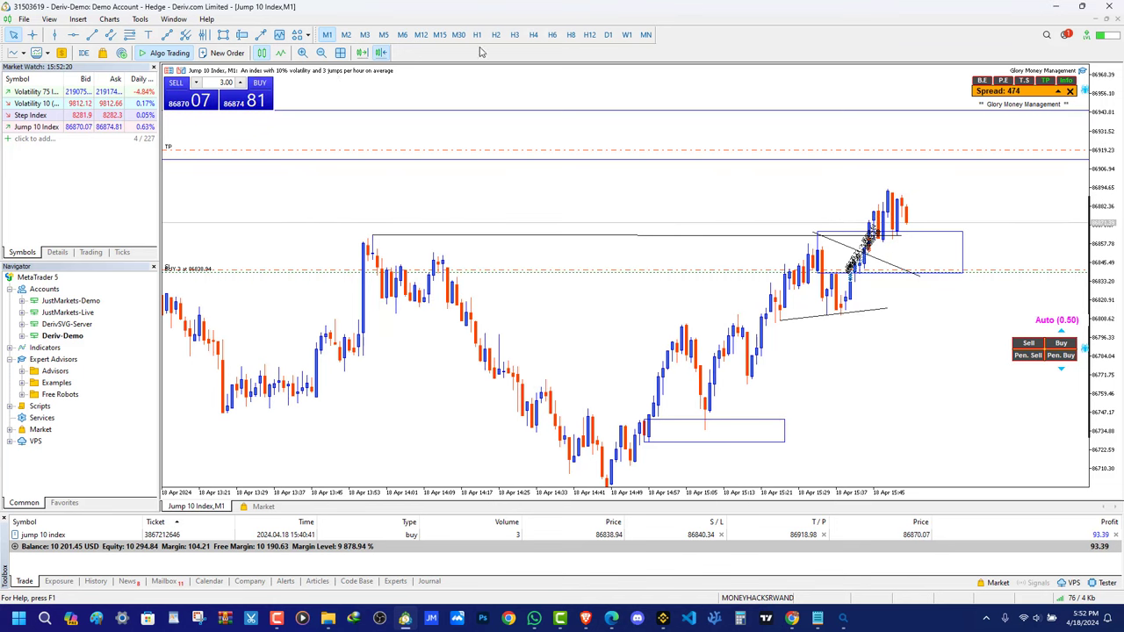
# Zoom the price chart in and out twice, ending at the original zoom level
pyautogui.click(303, 54)
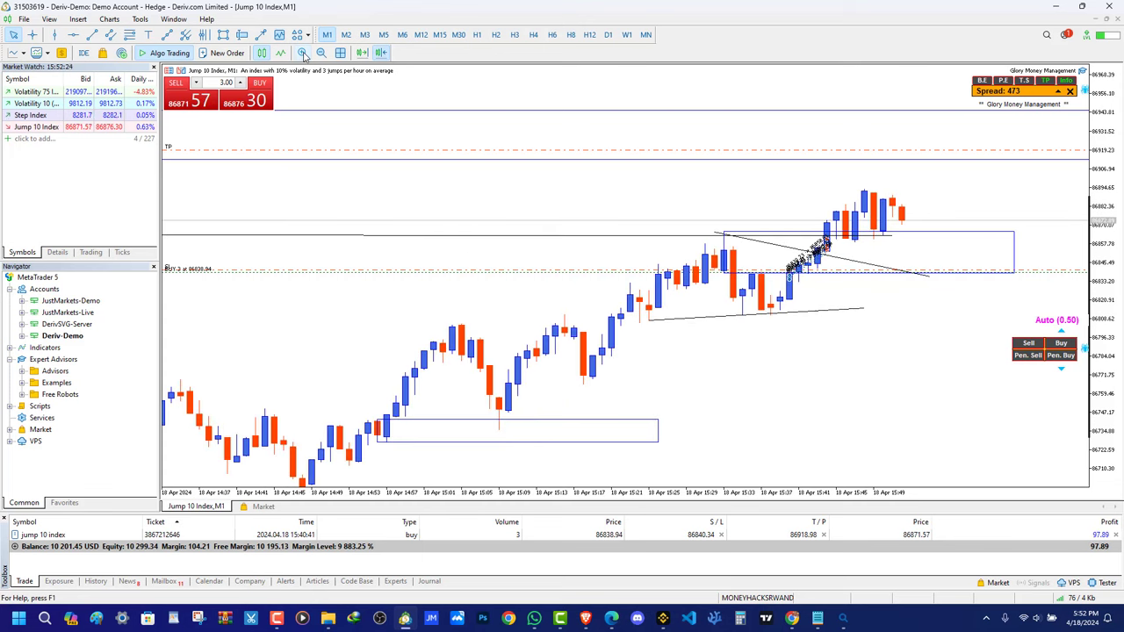
pyautogui.click(324, 55)
pyautogui.click(301, 54)
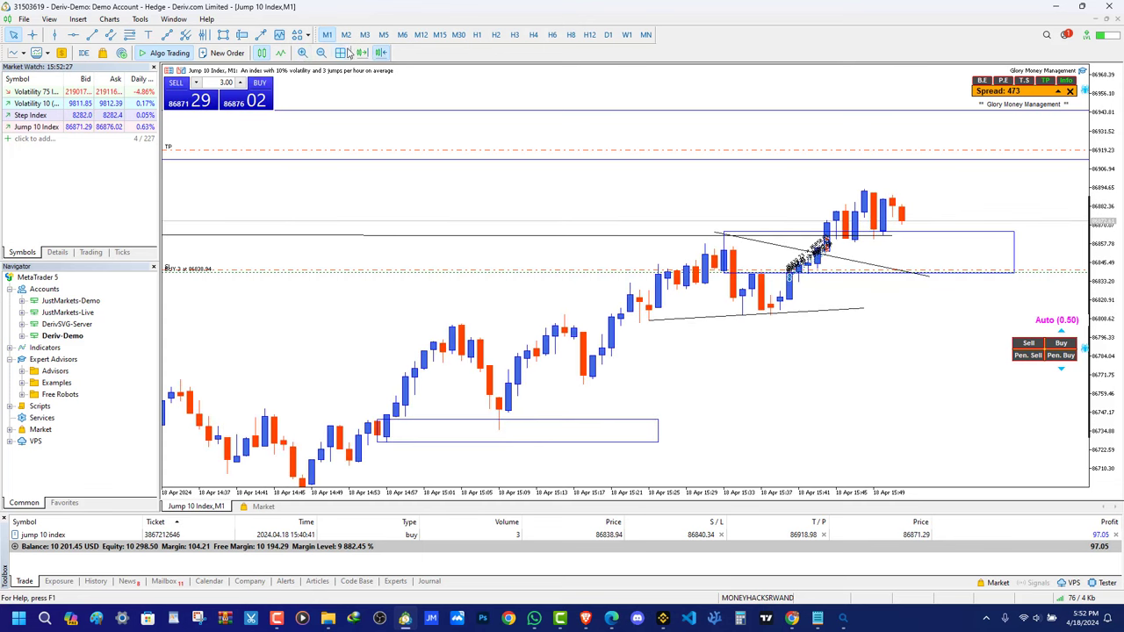
pyautogui.click(323, 53)
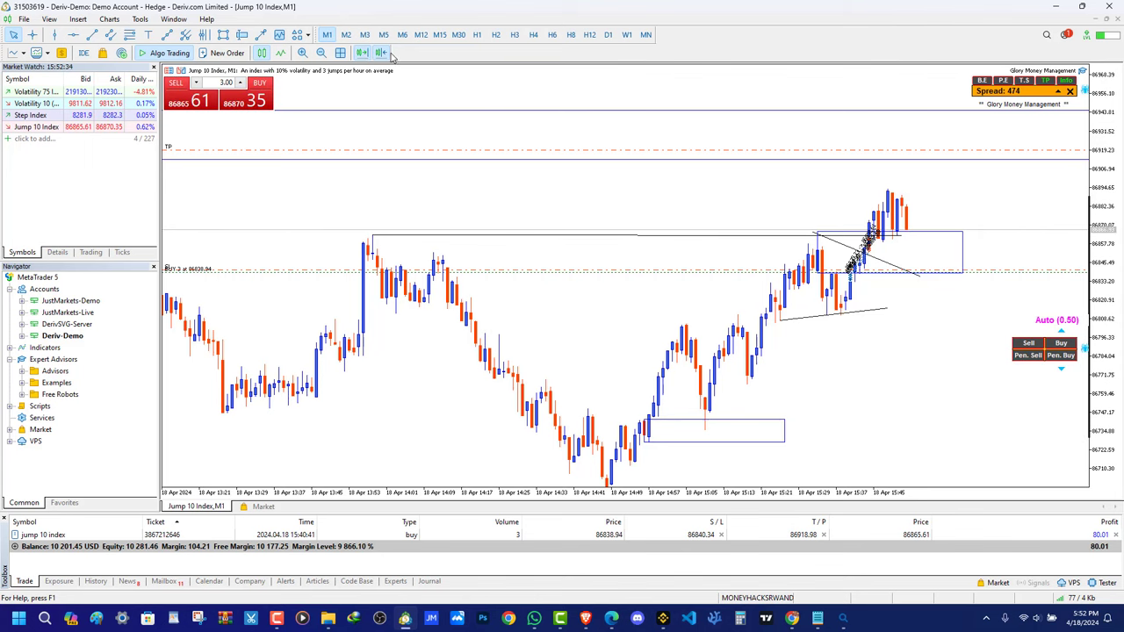
# Toggle the chart's shift from the right border off and on again twice
pyautogui.click(380, 53)
pyautogui.click(380, 54)
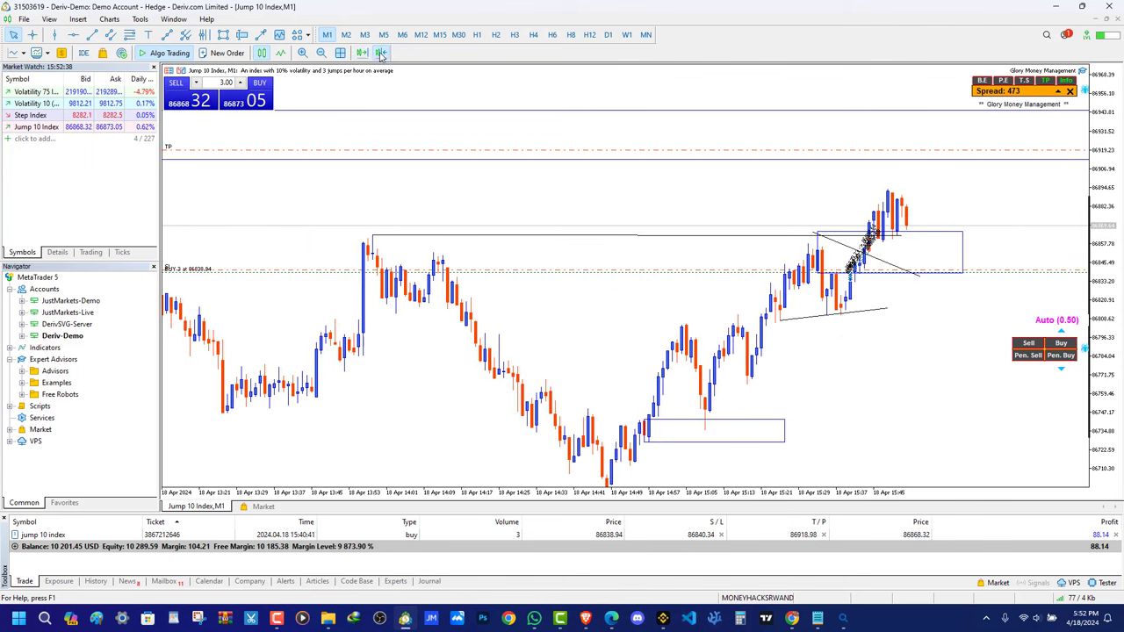
pyautogui.click(380, 53)
pyautogui.click(380, 54)
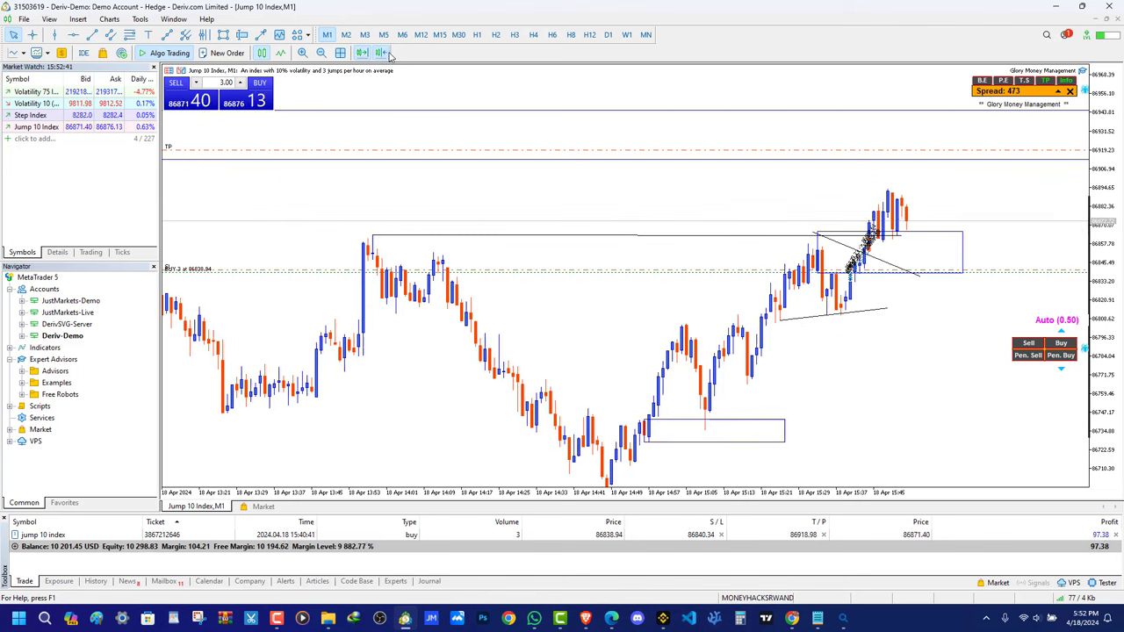
# View the new order window for Jump 10 Index, close it without ordering, and turn Algo Trading back on
pyautogui.click(228, 53)
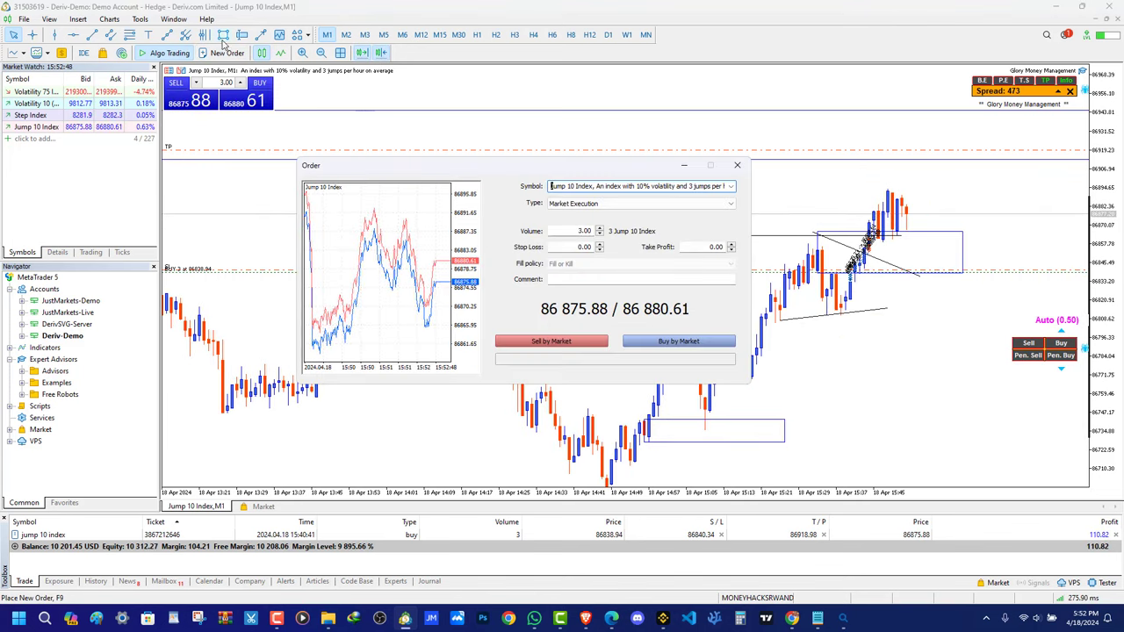
pyautogui.press('Escape')
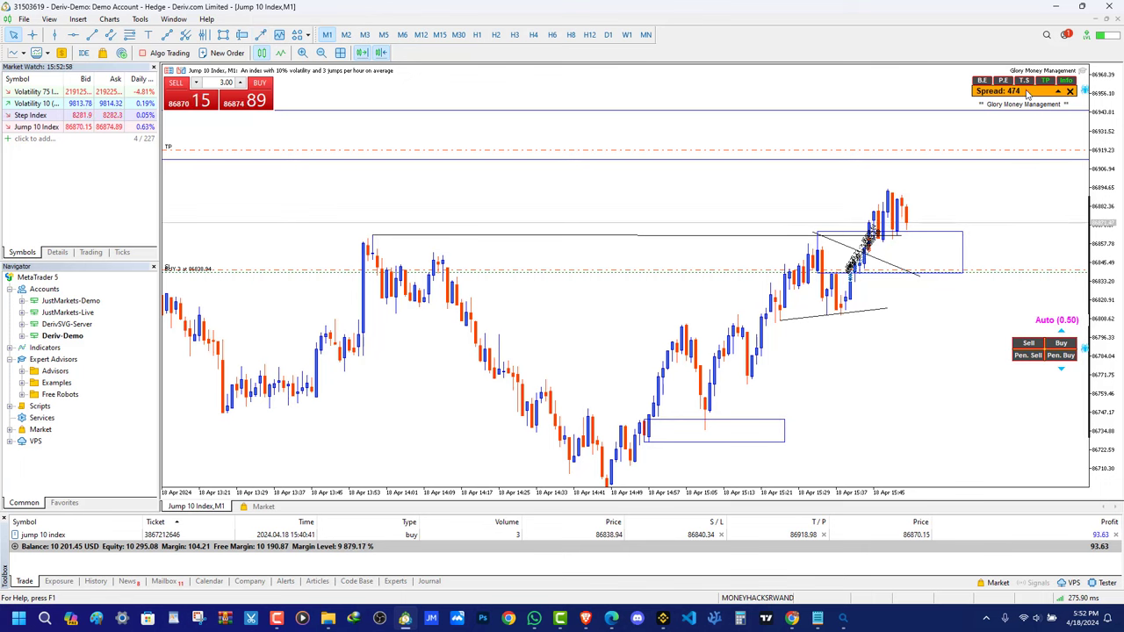
pyautogui.click(184, 50)
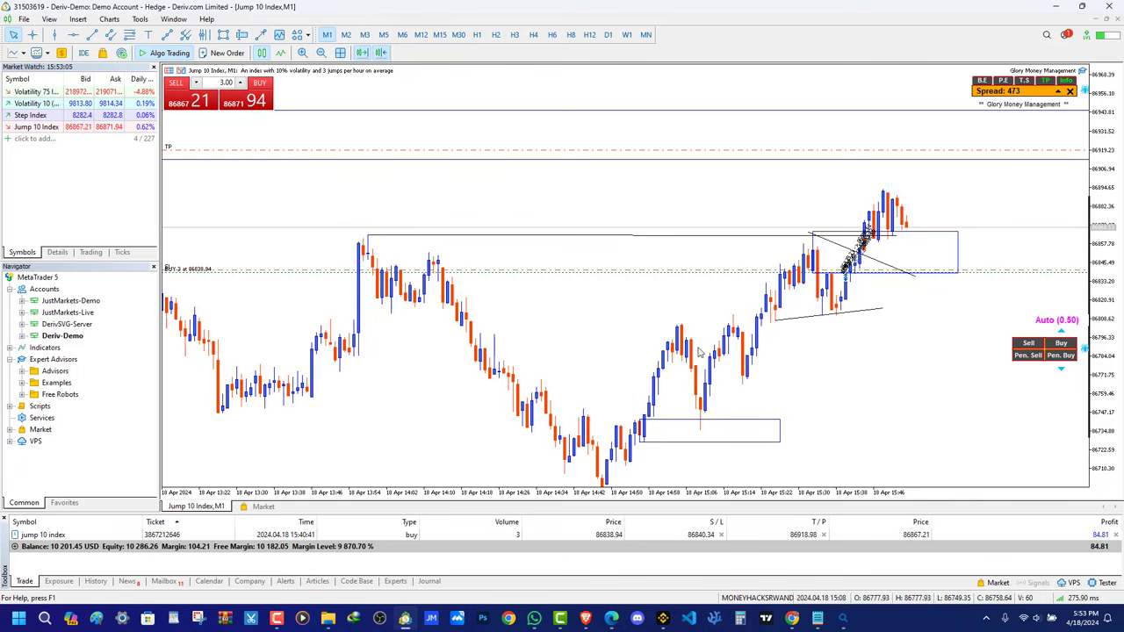
# Hide the Toolbox to give the price chart more room
pyautogui.moveTo(697, 351); pyautogui.dragTo(574, 261)
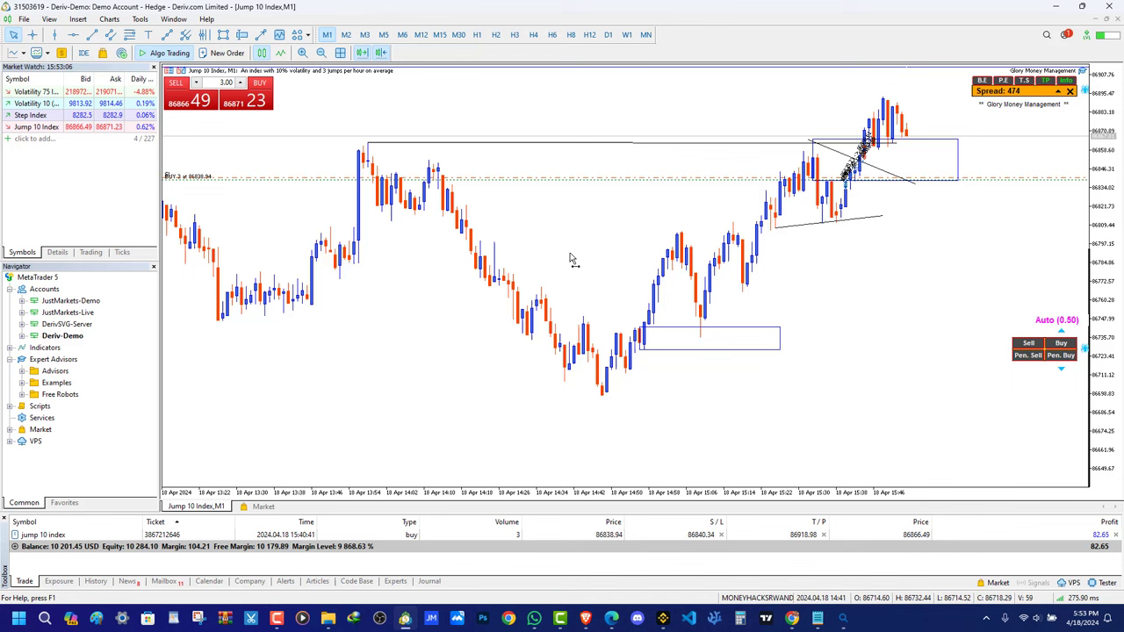
pyautogui.click(49, 18)
pyautogui.click(57, 173)
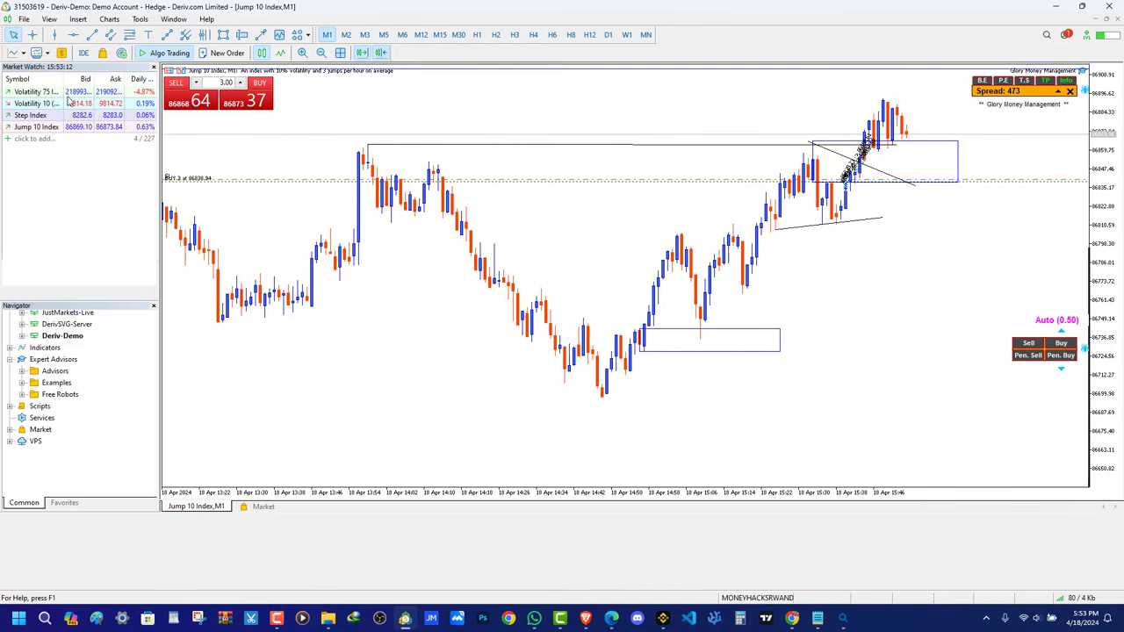
pyautogui.click(49, 18)
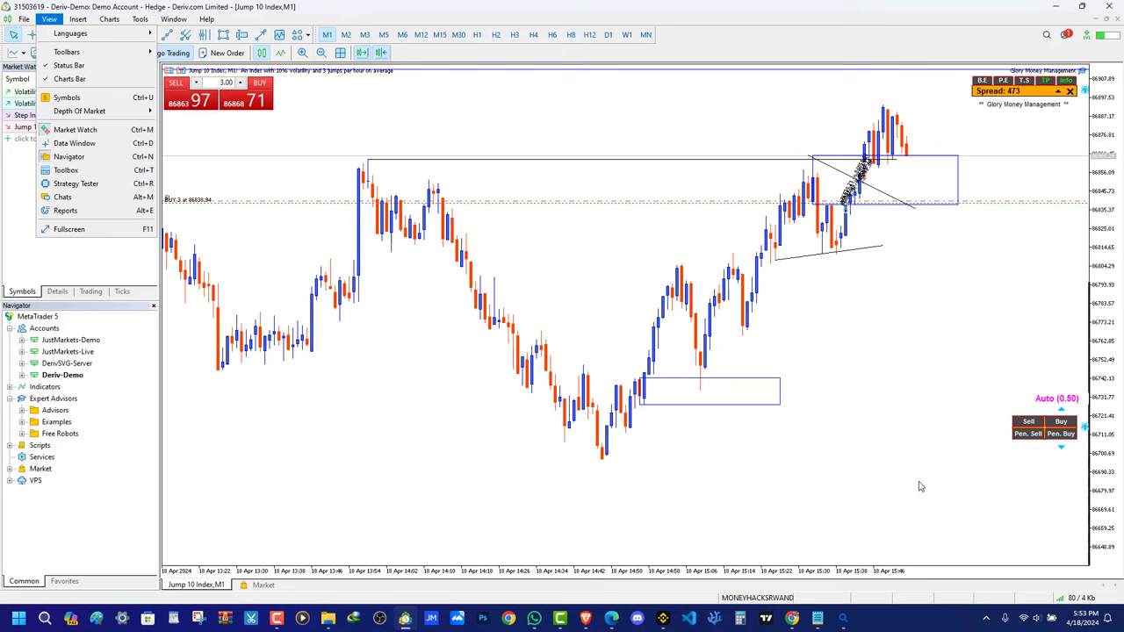
pyautogui.moveTo(922, 371); pyautogui.dragTo(920, 433)
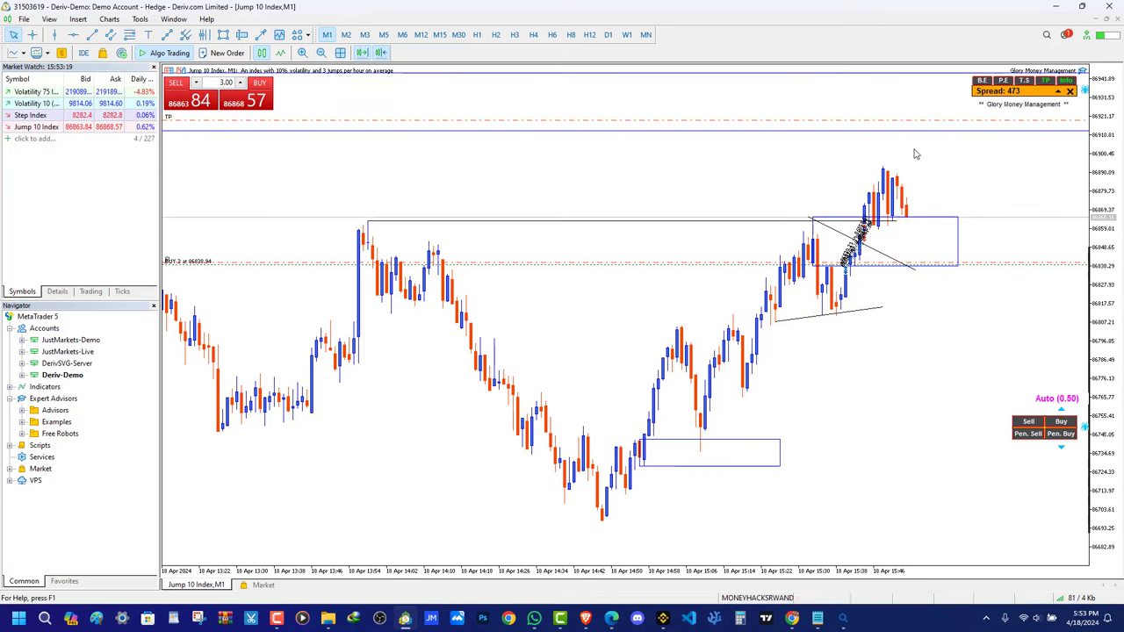
# Show the Toolbox with the open trades again below the chart
pyautogui.click(24, 18)
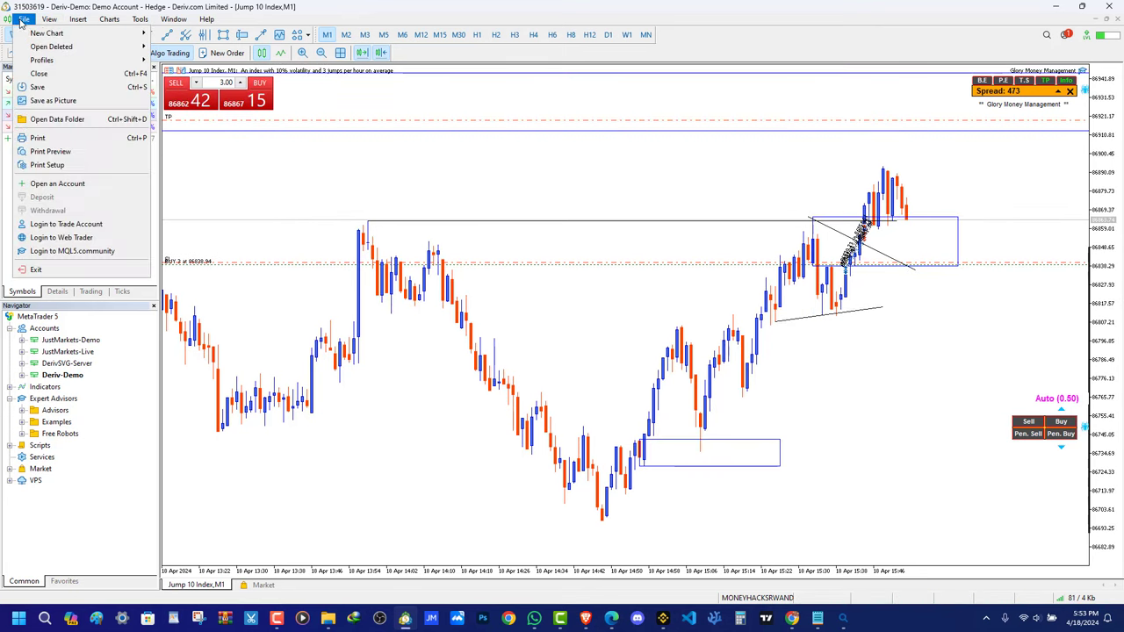
pyautogui.moveTo(50, 18)
pyautogui.click(61, 167)
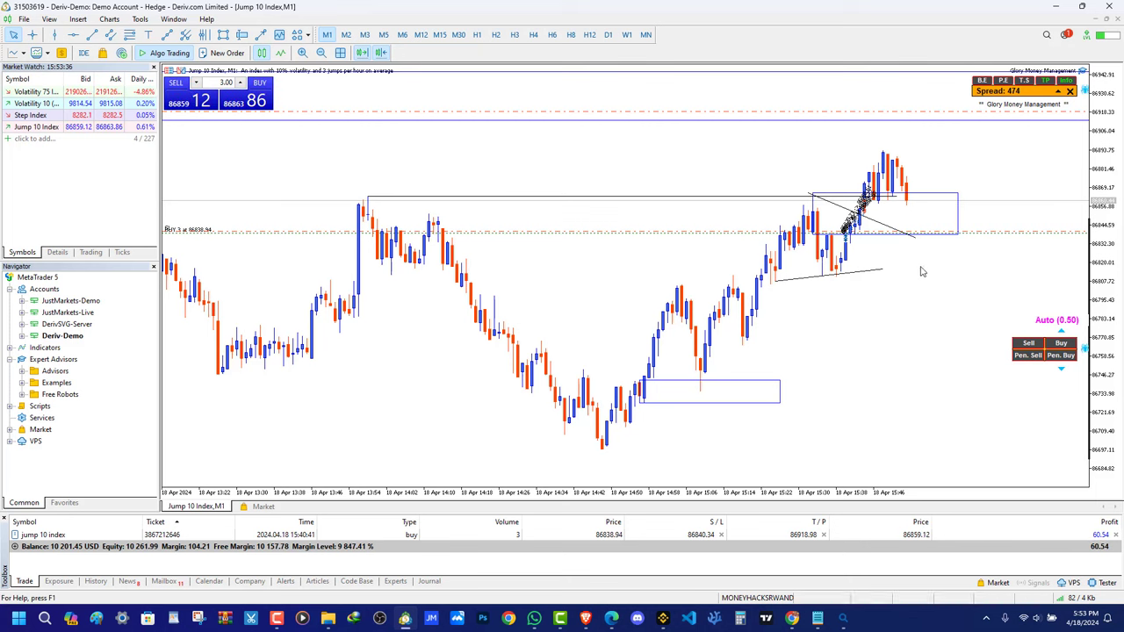
pyautogui.click(1064, 356)
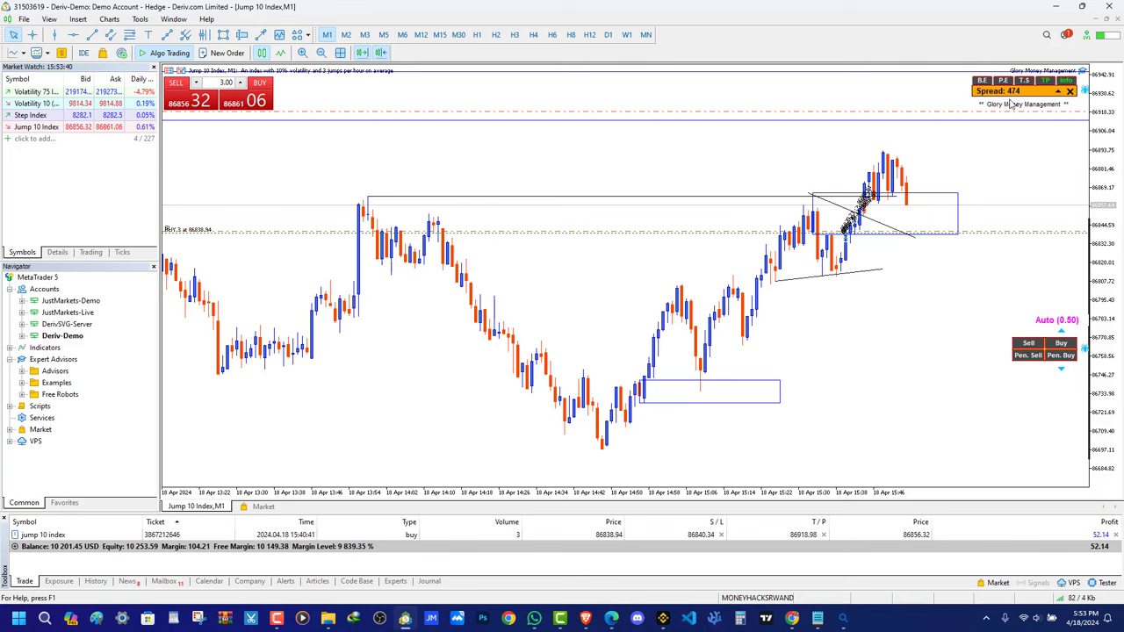
# Remove the Glory Money Management expert advisor from the Jump 10 Index chart
pyautogui.click(576, 358)
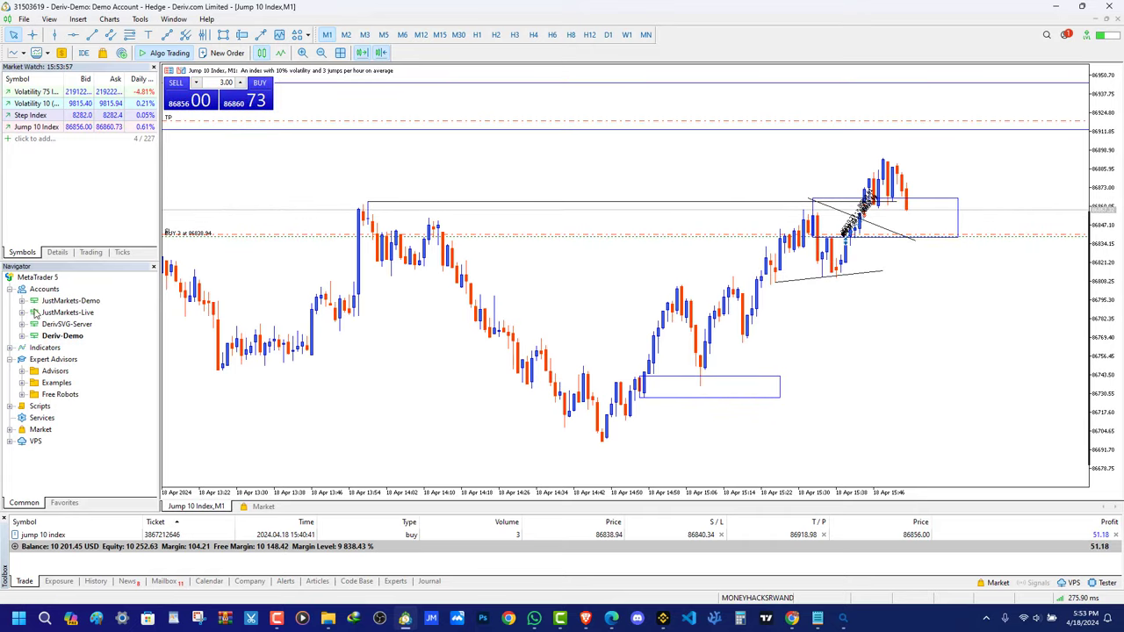
# Examine the trading accounts in the Navigator and expand its Indicators group to view the folders inside
pyautogui.click(50, 19)
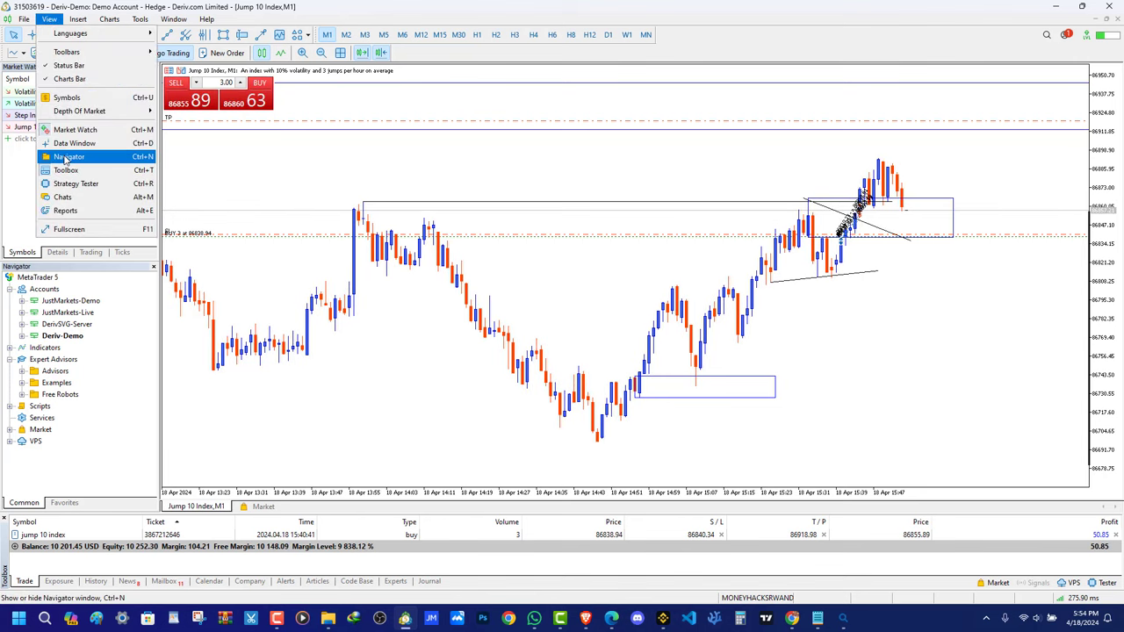
pyautogui.click(110, 429)
pyautogui.click(59, 302)
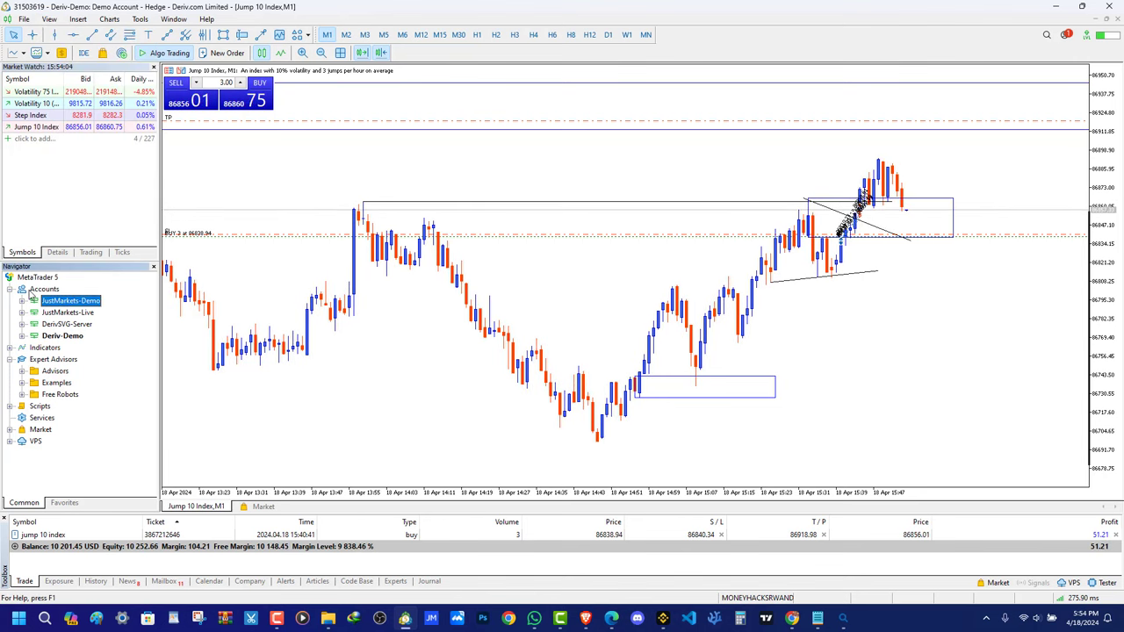
pyautogui.doubleClick(28, 348)
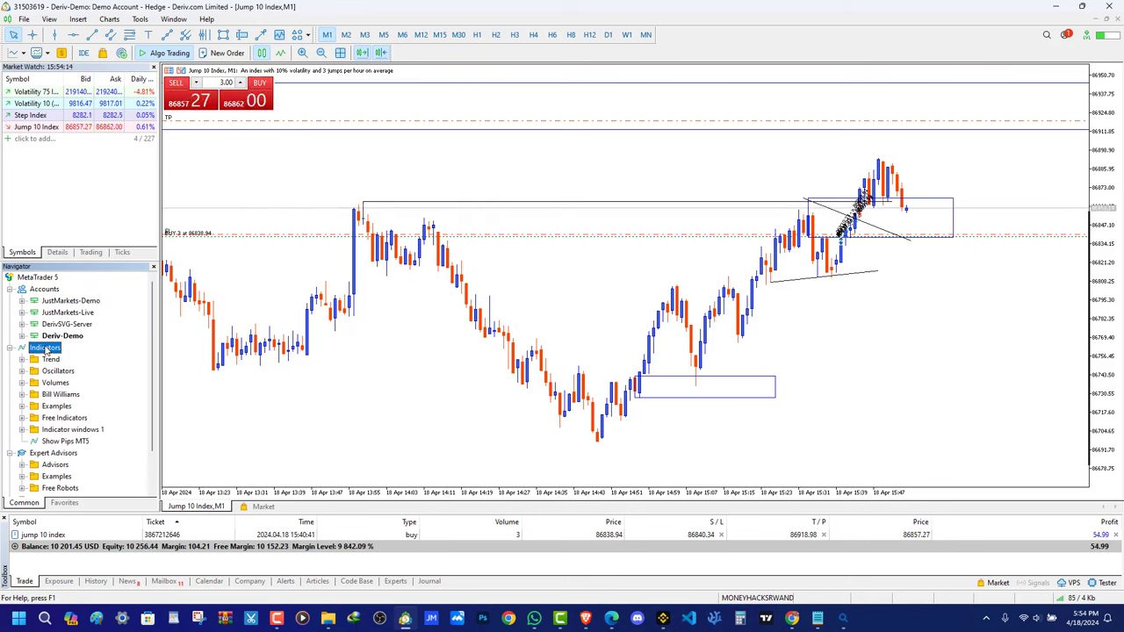
pyautogui.doubleClick(46, 350)
pyautogui.doubleClick(46, 350)
pyautogui.scroll(-2, 58, 401)
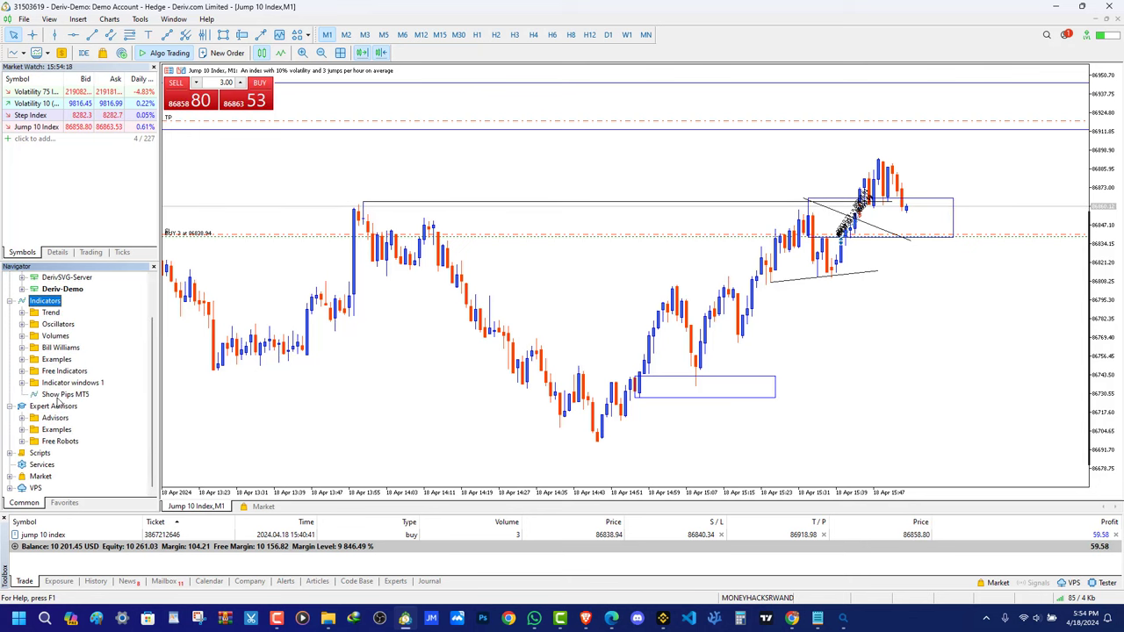
# Look through the programs in the Advisors folder of Expert Advisors, including PZ_Whale_EA and WorkTime, and collapse the folder
pyautogui.doubleClick(55, 418)
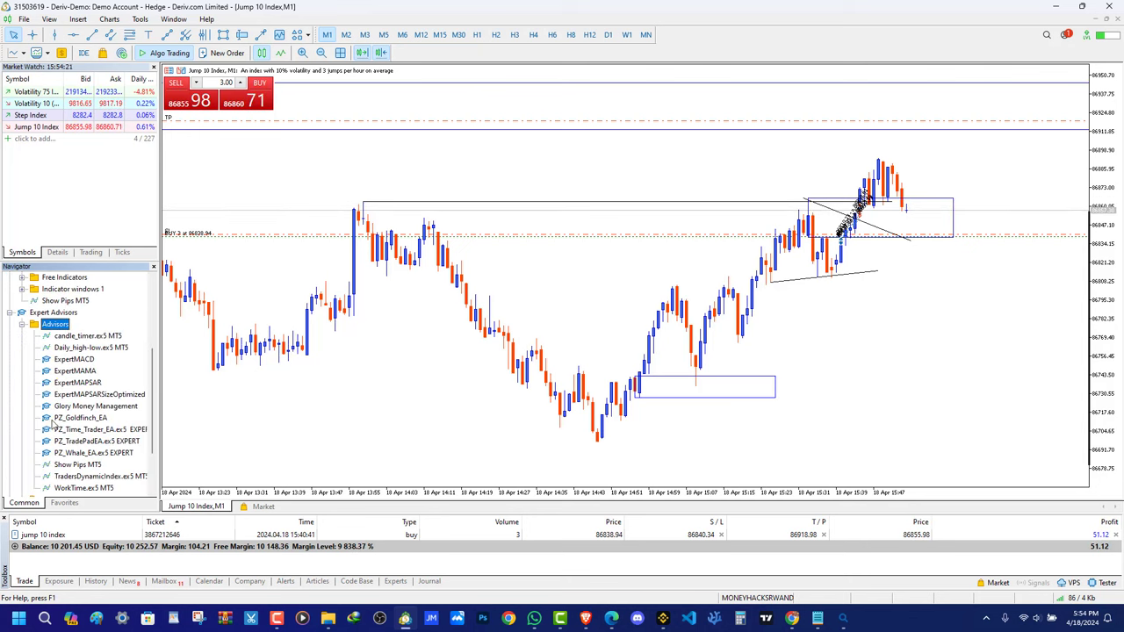
pyautogui.doubleClick(48, 326)
pyautogui.doubleClick(52, 419)
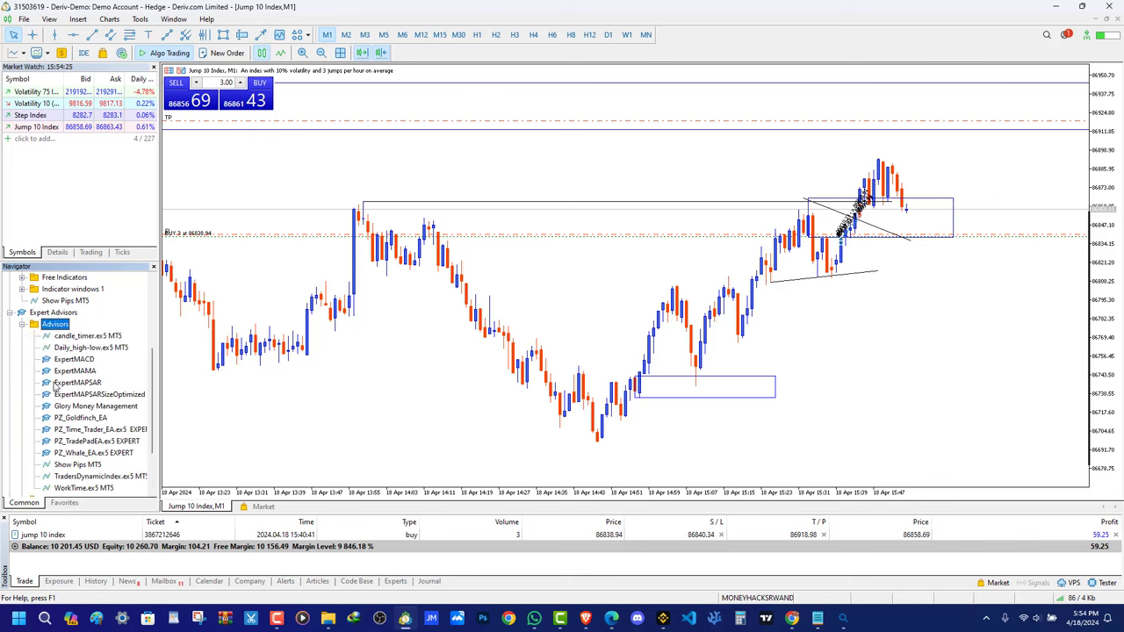
pyautogui.scroll(-2, 66, 408)
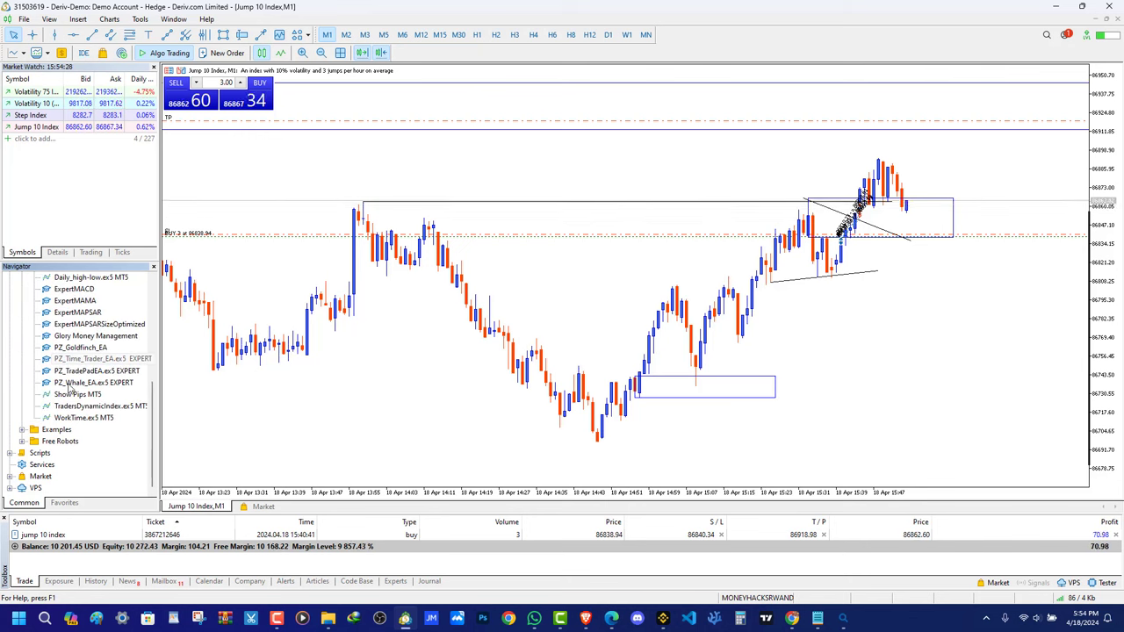
pyautogui.rightClick(90, 416)
pyautogui.click(358, 160)
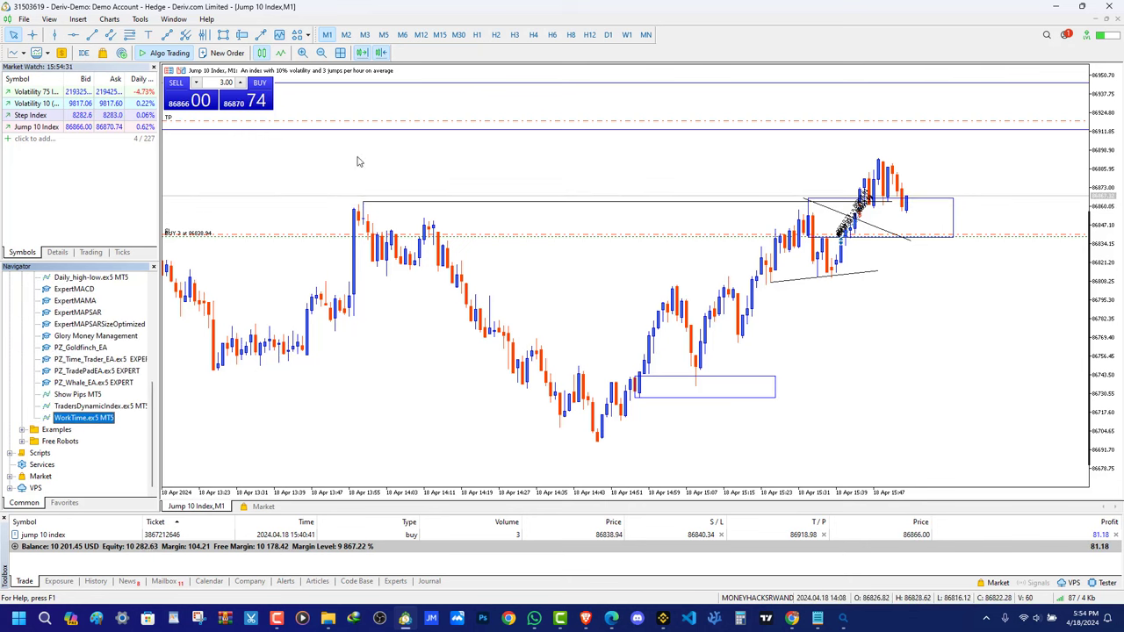
pyautogui.click(77, 386)
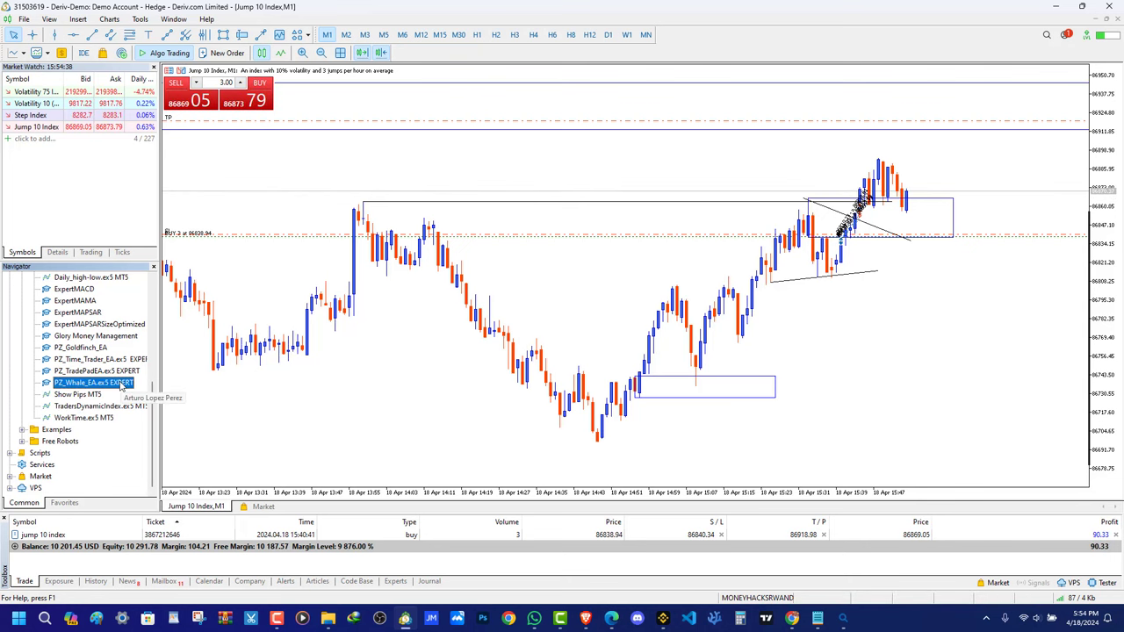
pyautogui.scroll(4, 107, 279)
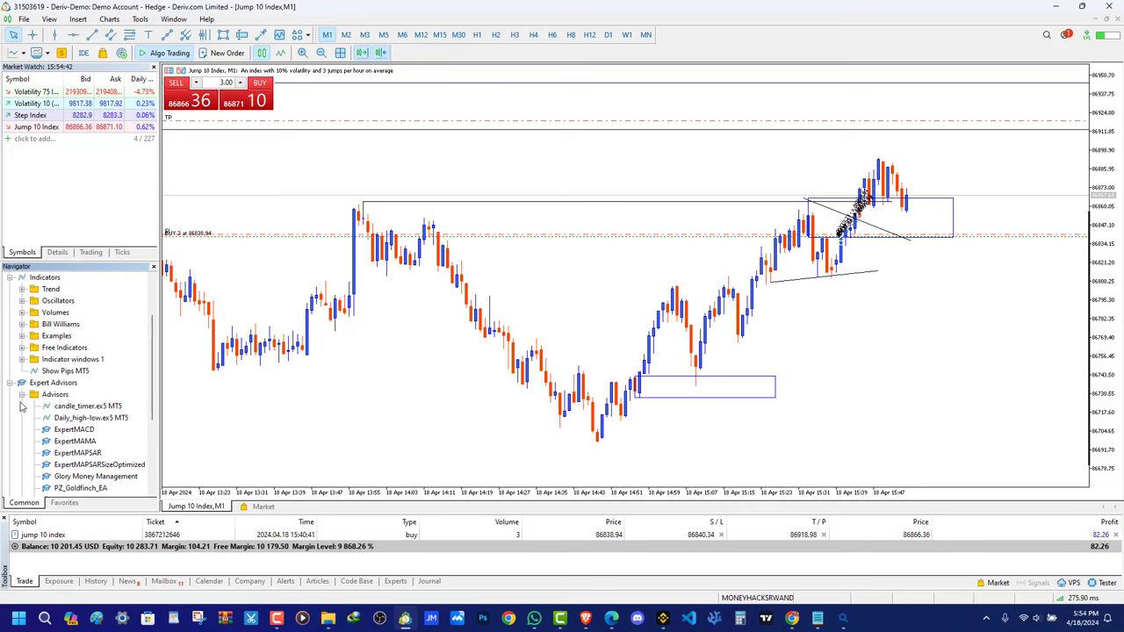
pyautogui.click(32, 394)
pyautogui.click(25, 395)
# Look through the expert advisors in the Free Robots folder and collapse the Expert Advisors and Indicators groups
pyautogui.doubleClick(44, 443)
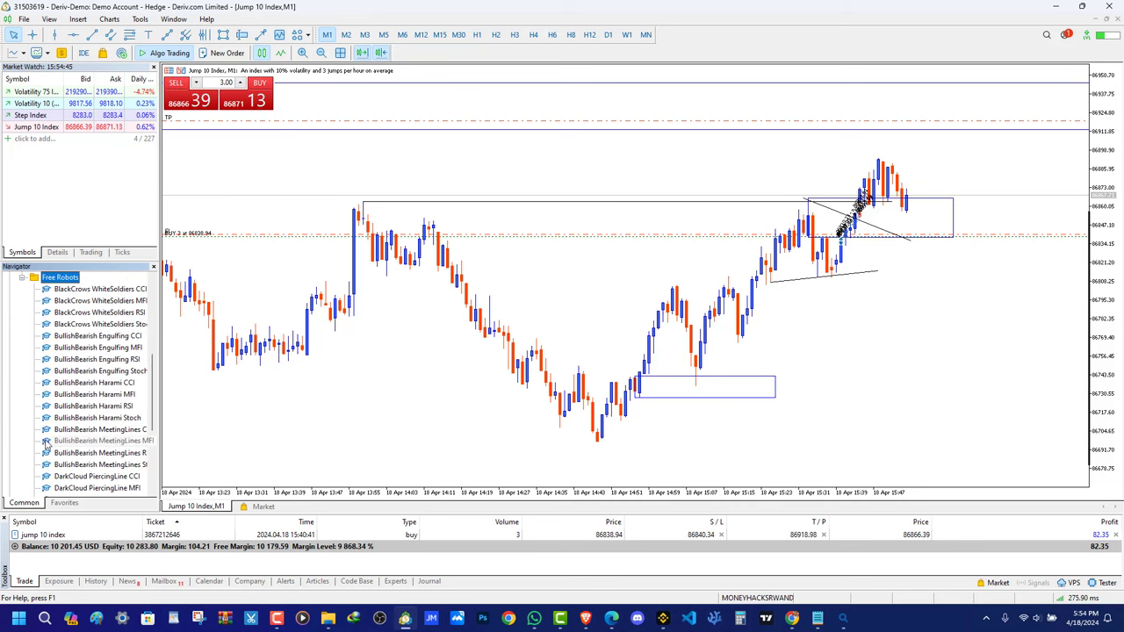
pyautogui.scroll(-5, 77, 395)
pyautogui.click(82, 362)
pyautogui.scroll(2, 86, 368)
pyautogui.scroll(6, 86, 371)
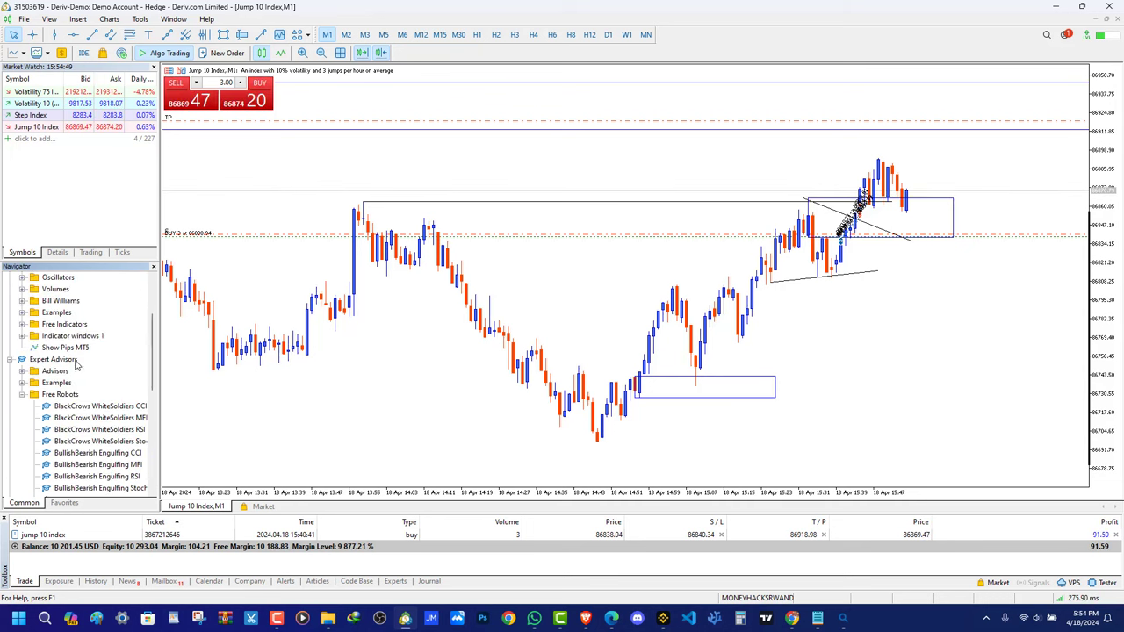
pyautogui.click(10, 406)
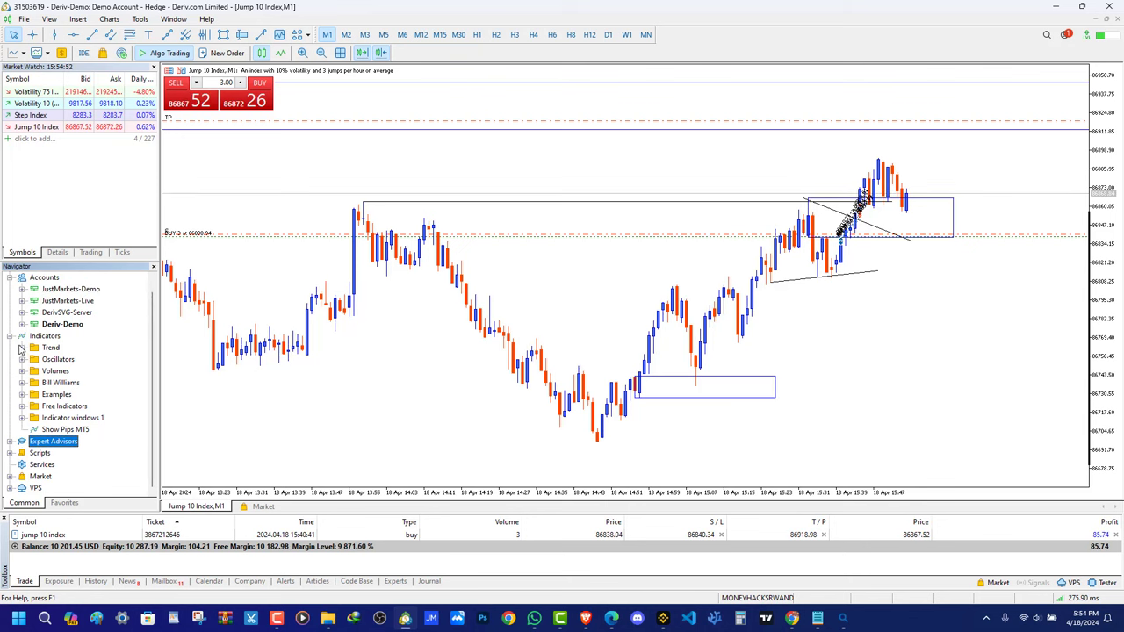
pyautogui.click(10, 337)
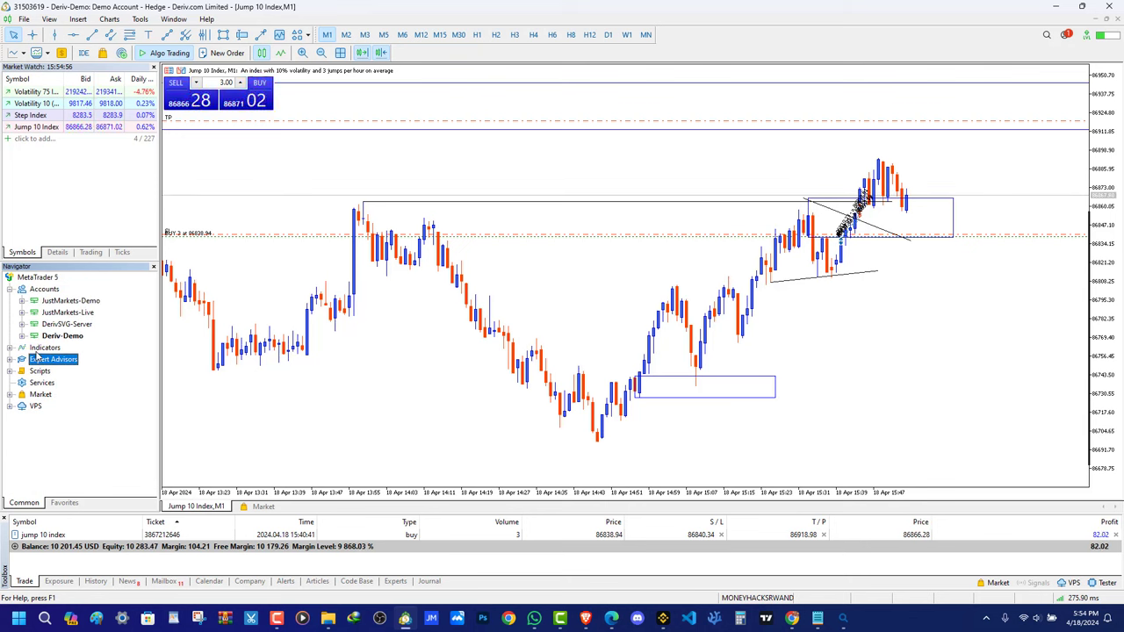
# Attach Glory Money Management from the Advisors folder to the Jump 10 Index chart with algo trading allowed, checking its inputs first
pyautogui.doubleClick(39, 347)
pyautogui.doubleClick(53, 440)
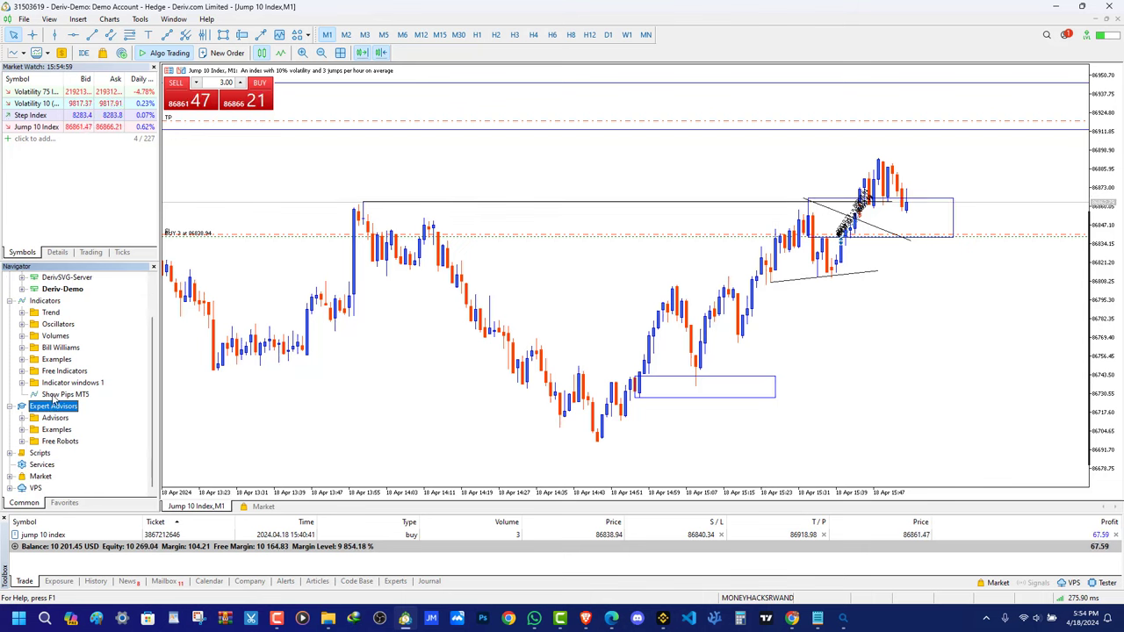
pyautogui.doubleClick(54, 418)
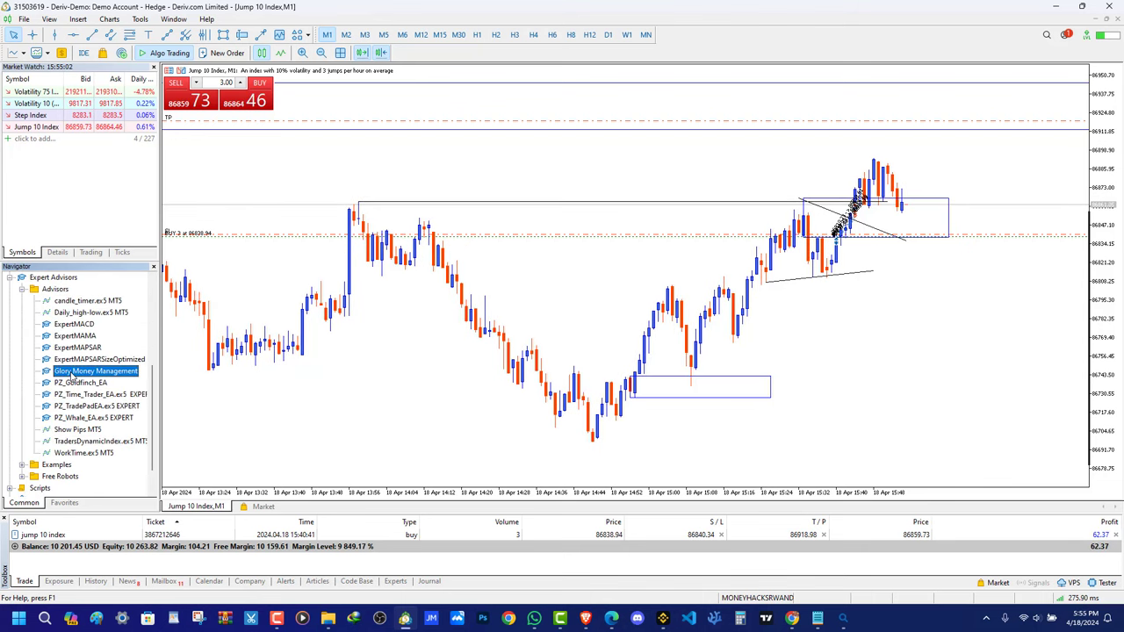
pyautogui.rightClick(72, 373)
pyautogui.click(107, 381)
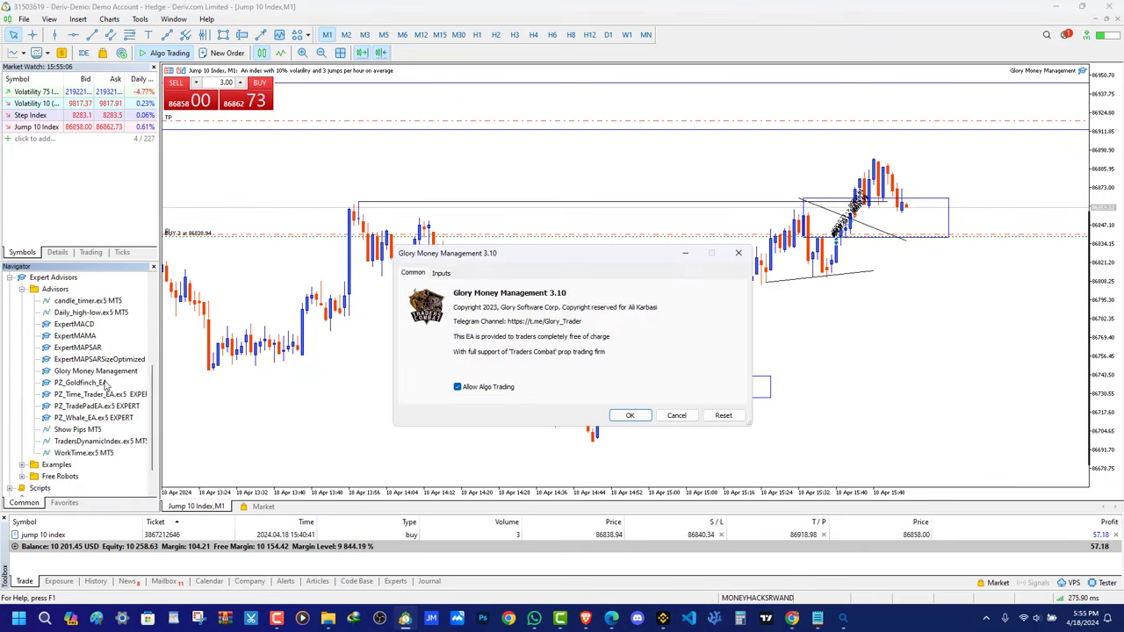
pyautogui.click(435, 273)
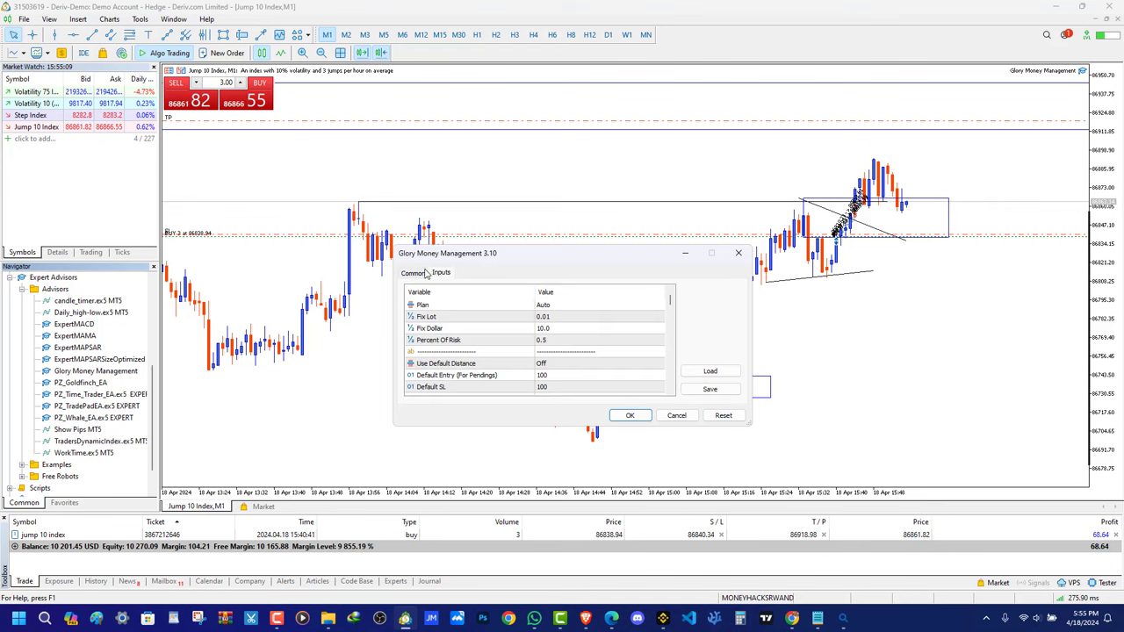
pyautogui.click(425, 273)
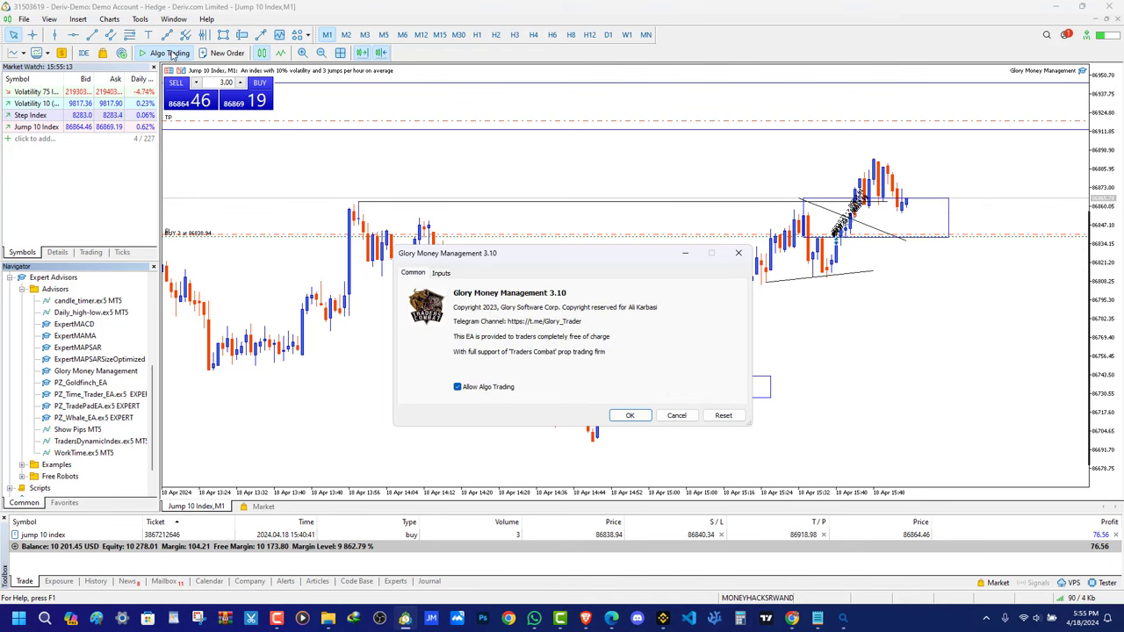
pyautogui.click(630, 415)
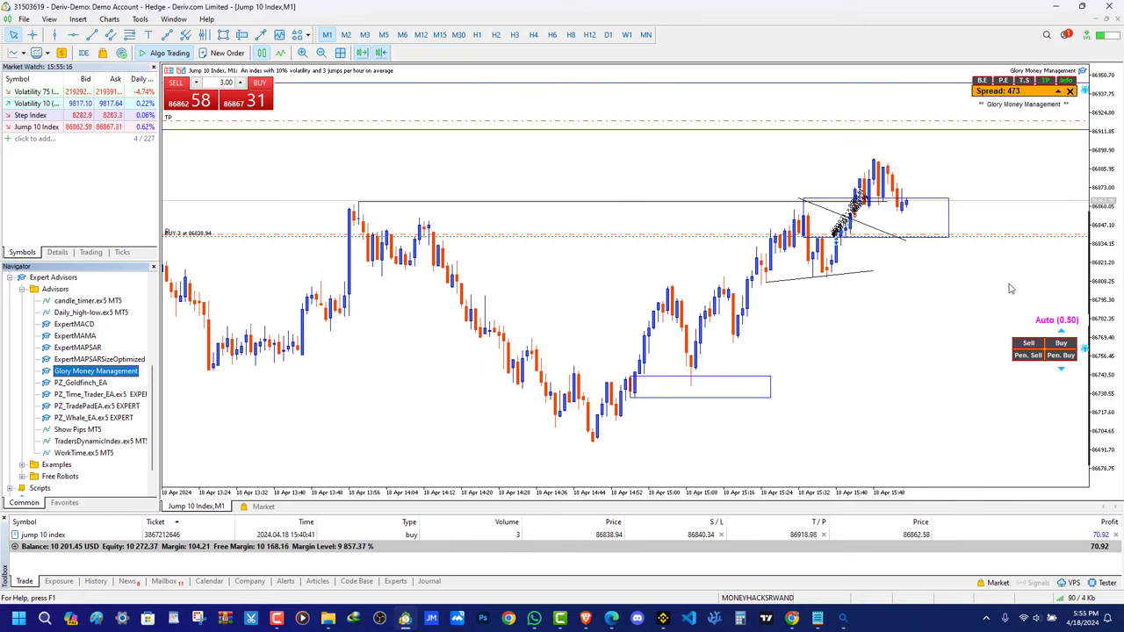
# Prepare a pending buy with the take-profit line at about 86931, entry at about 86871 and stop-loss at about 86809
pyautogui.click(1059, 355)
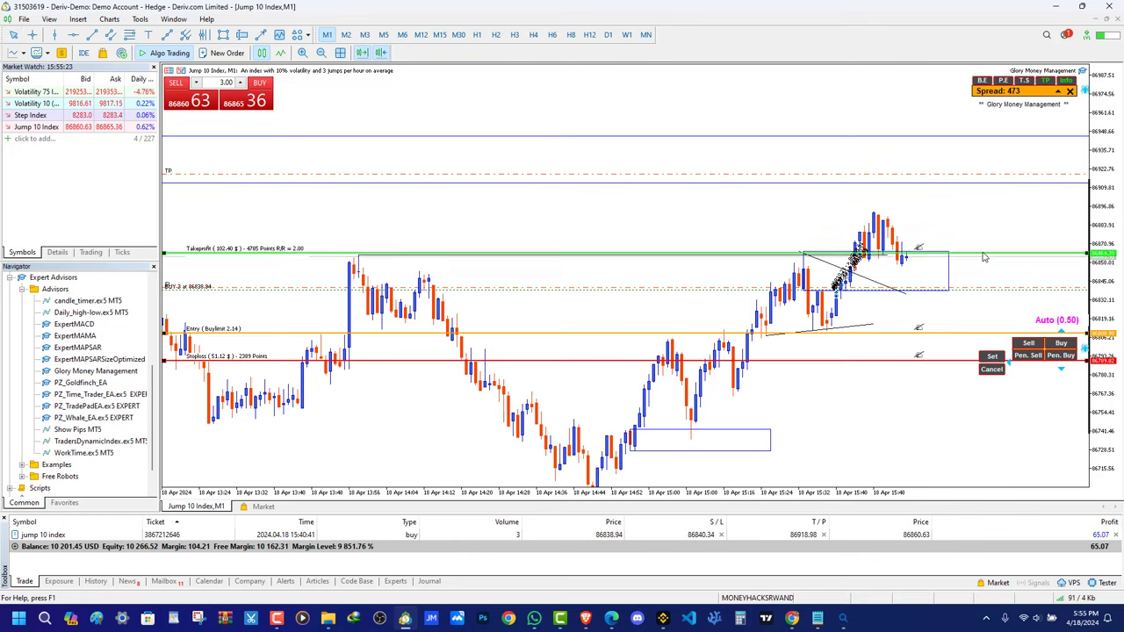
pyautogui.moveTo(914, 251); pyautogui.dragTo(917, 153)
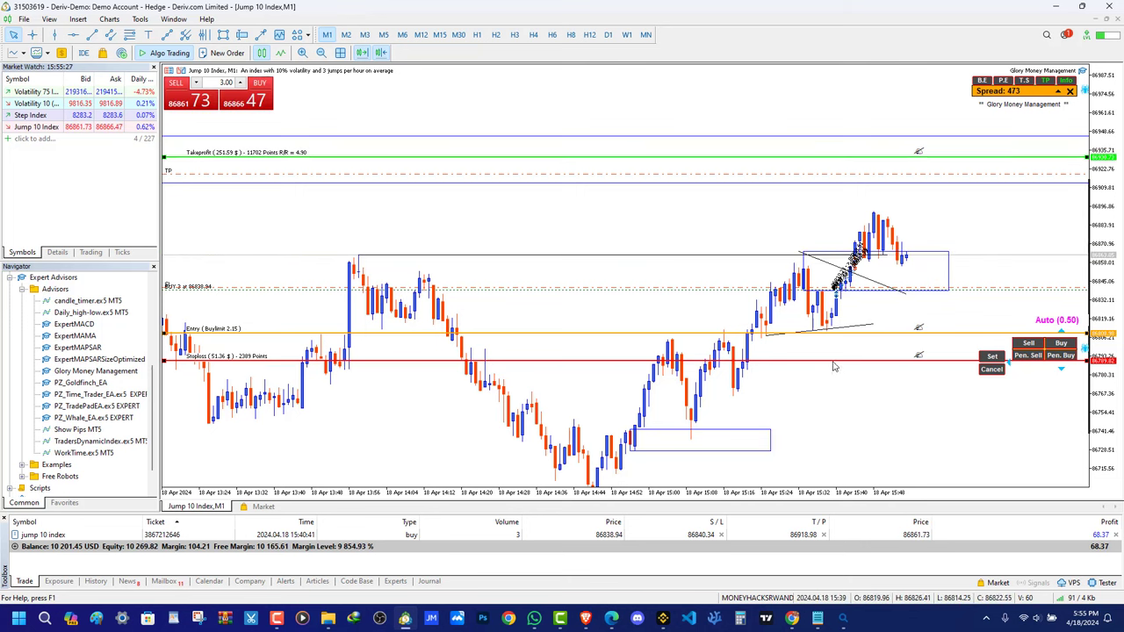
pyautogui.moveTo(914, 334); pyautogui.dragTo(918, 271)
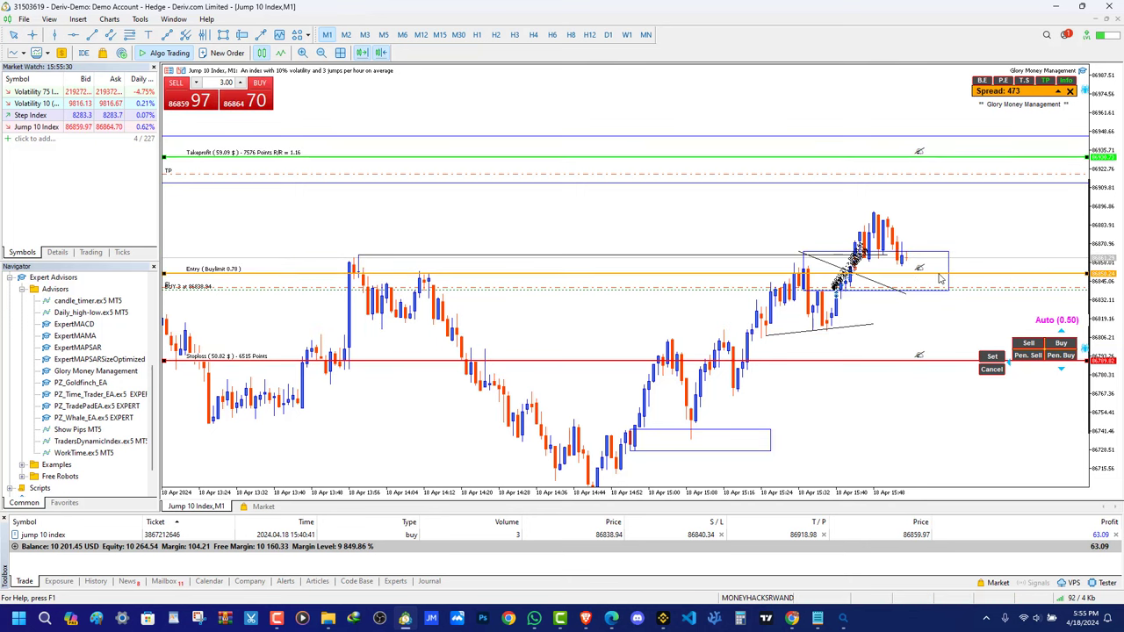
pyautogui.moveTo(920, 360); pyautogui.dragTo(932, 334)
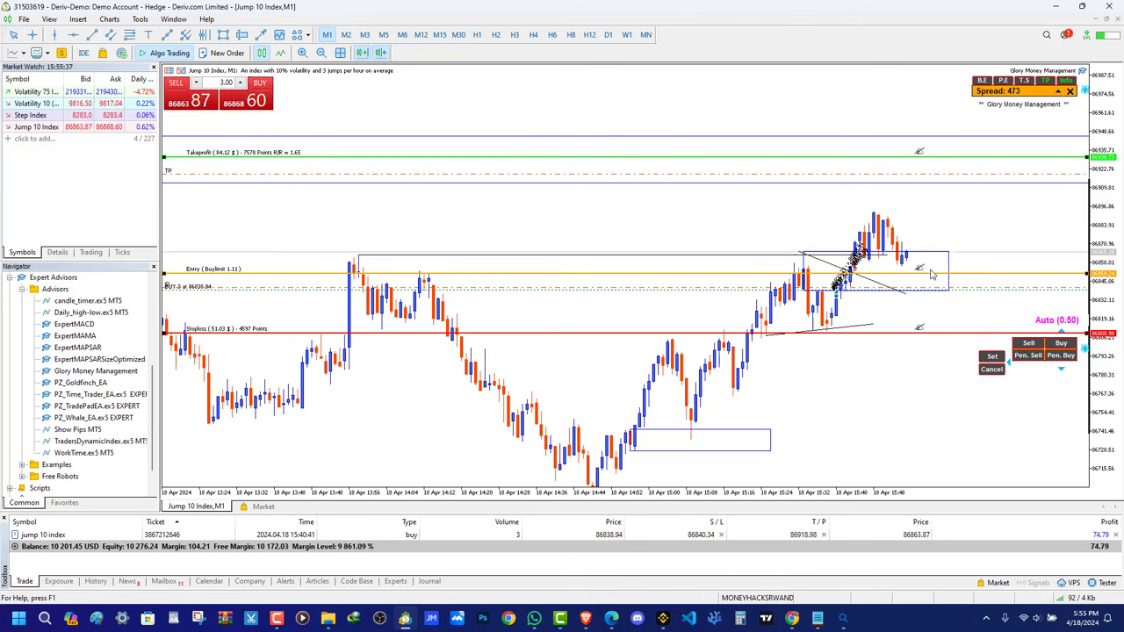
pyautogui.moveTo(931, 274); pyautogui.dragTo(933, 248)
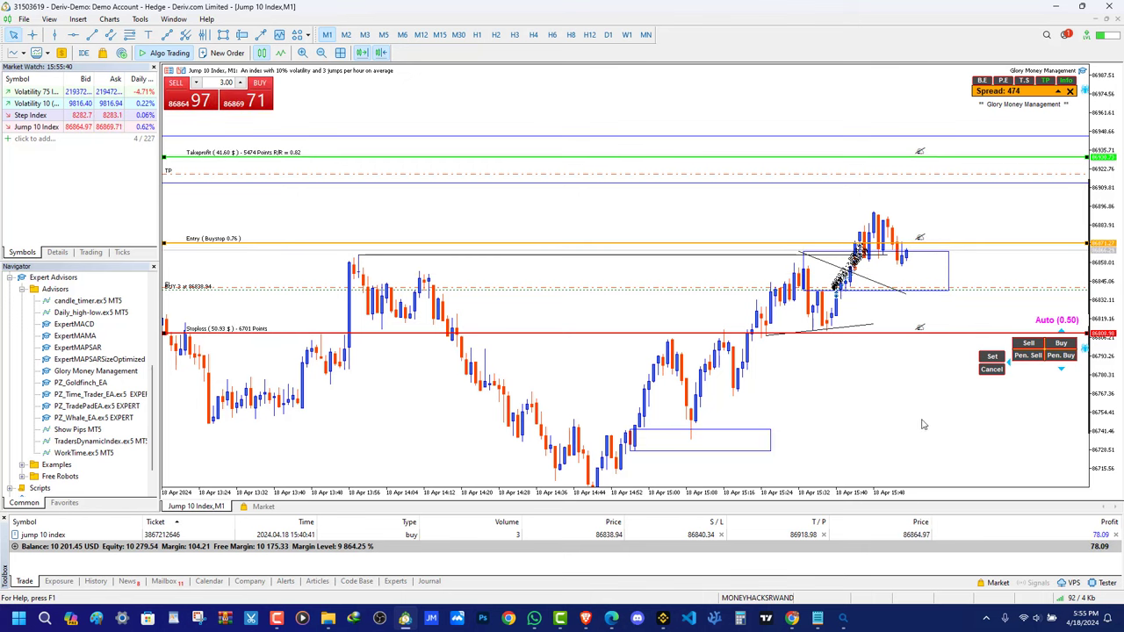
# Try to place the pending buy, raise its entry line to about 86876, and try placing it again
pyautogui.click(992, 357)
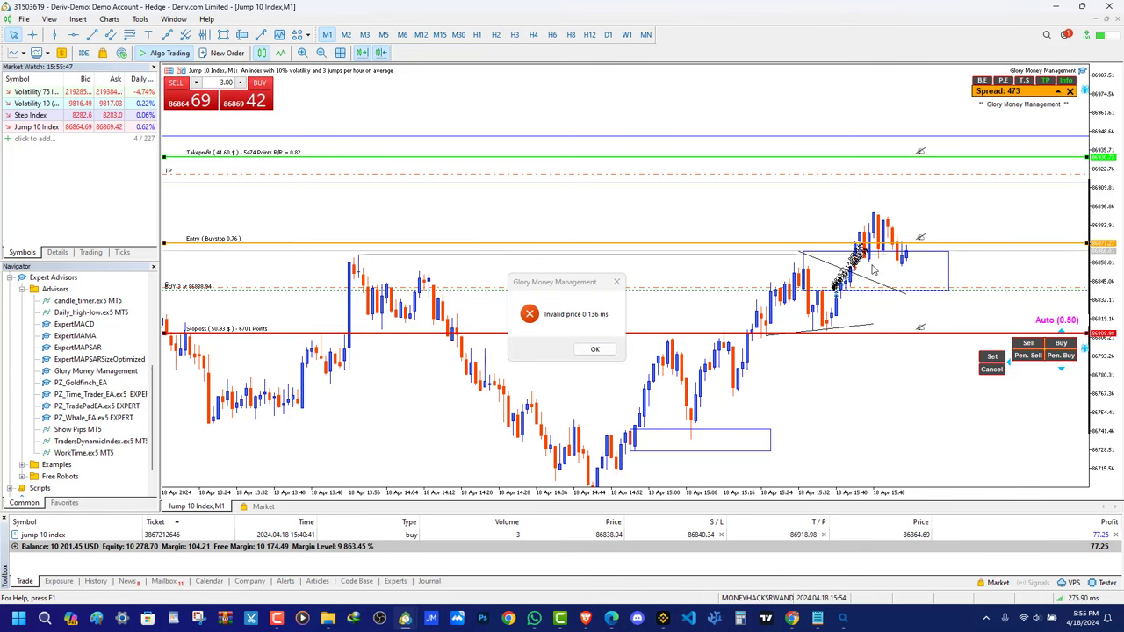
pyautogui.click(595, 350)
pyautogui.moveTo(918, 243); pyautogui.dragTo(918, 238)
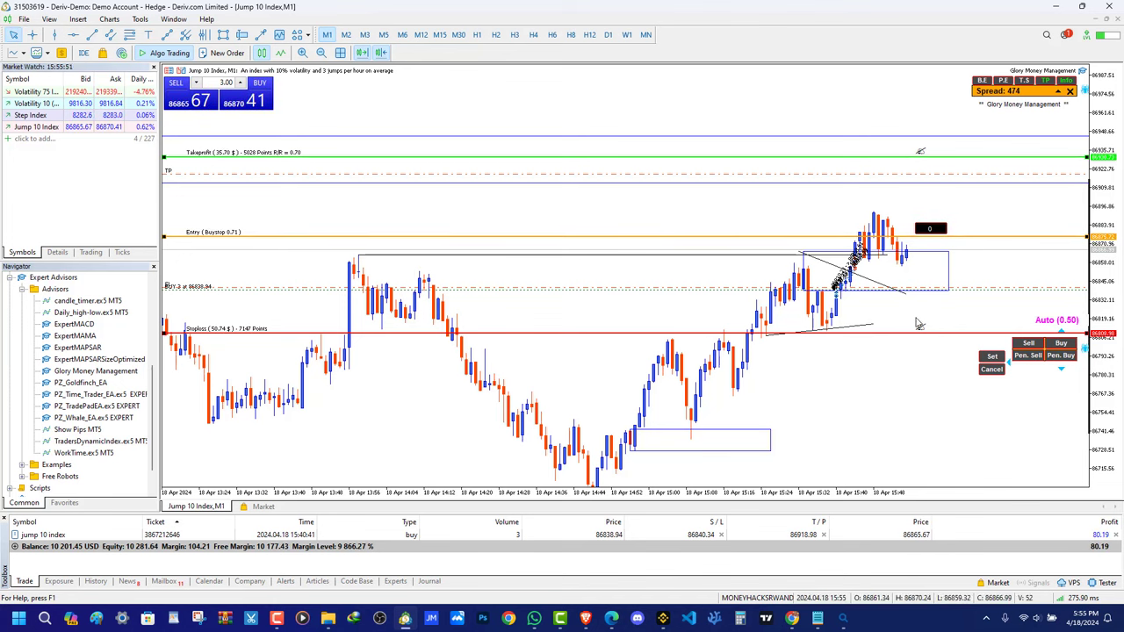
pyautogui.click(992, 357)
pyautogui.click(595, 349)
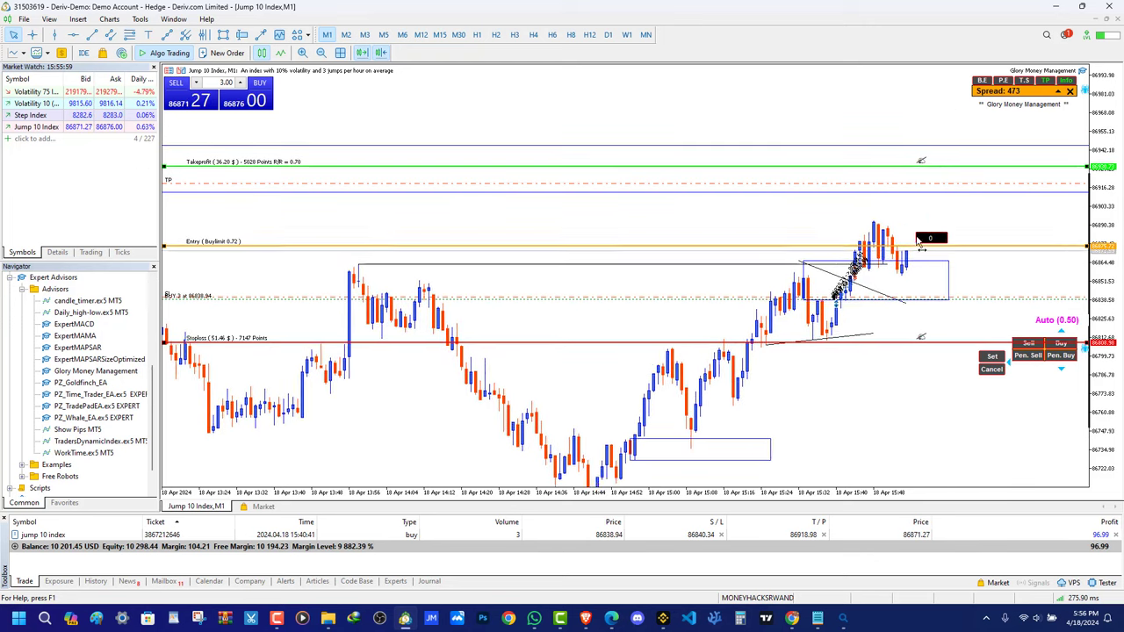
# Retry placing the pending buy, including with 50 entered in the entry line's value field
pyautogui.click(992, 357)
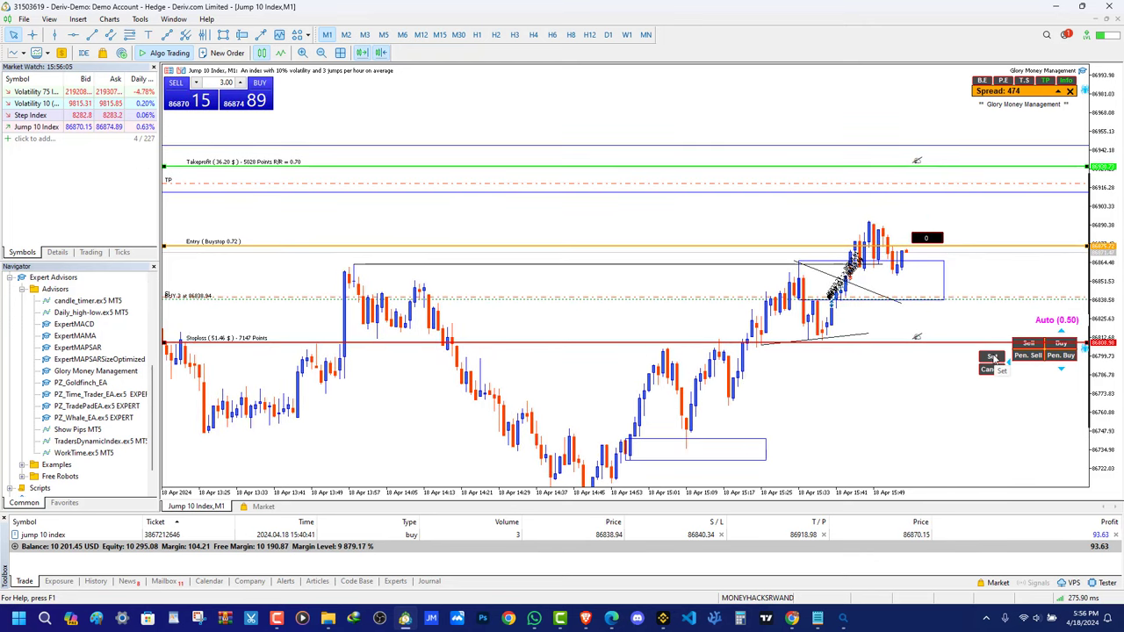
pyautogui.click(595, 349)
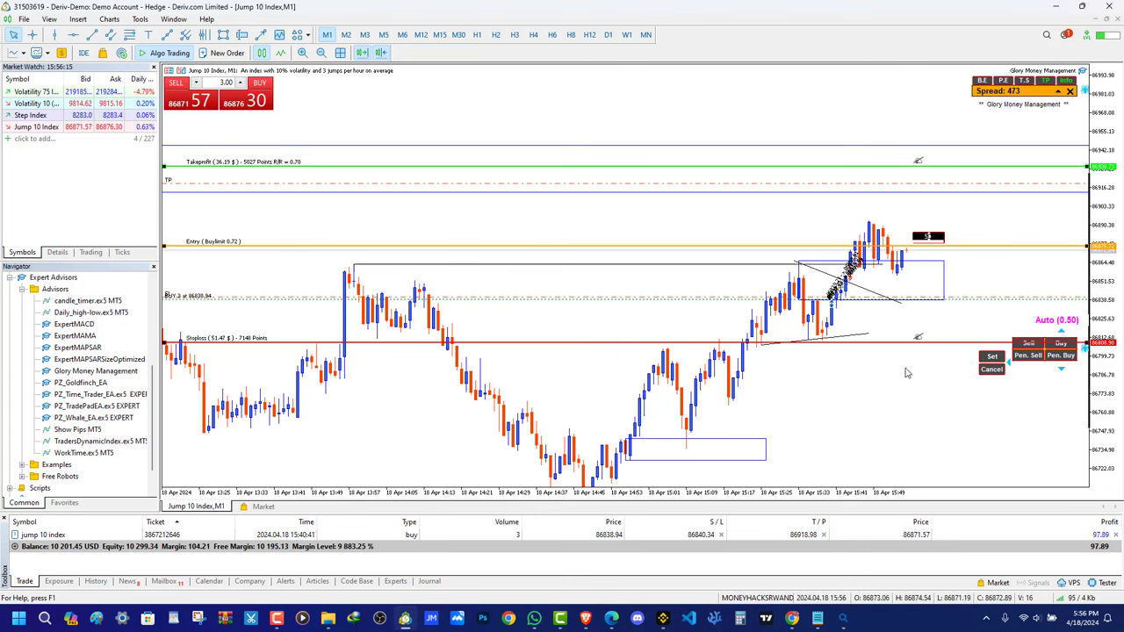
pyautogui.click(997, 358)
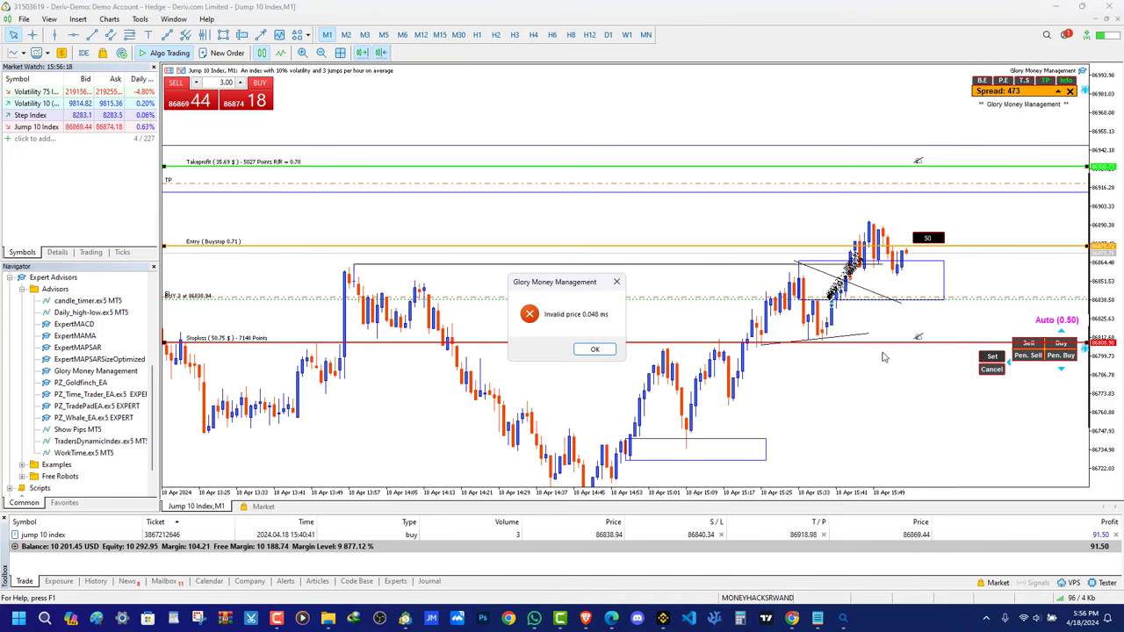
pyautogui.click(594, 350)
# Remove Glory Money Management together with its pending buy lines and attach it to the Jump 10 Index chart again
pyautogui.click(1070, 92)
pyautogui.click(574, 351)
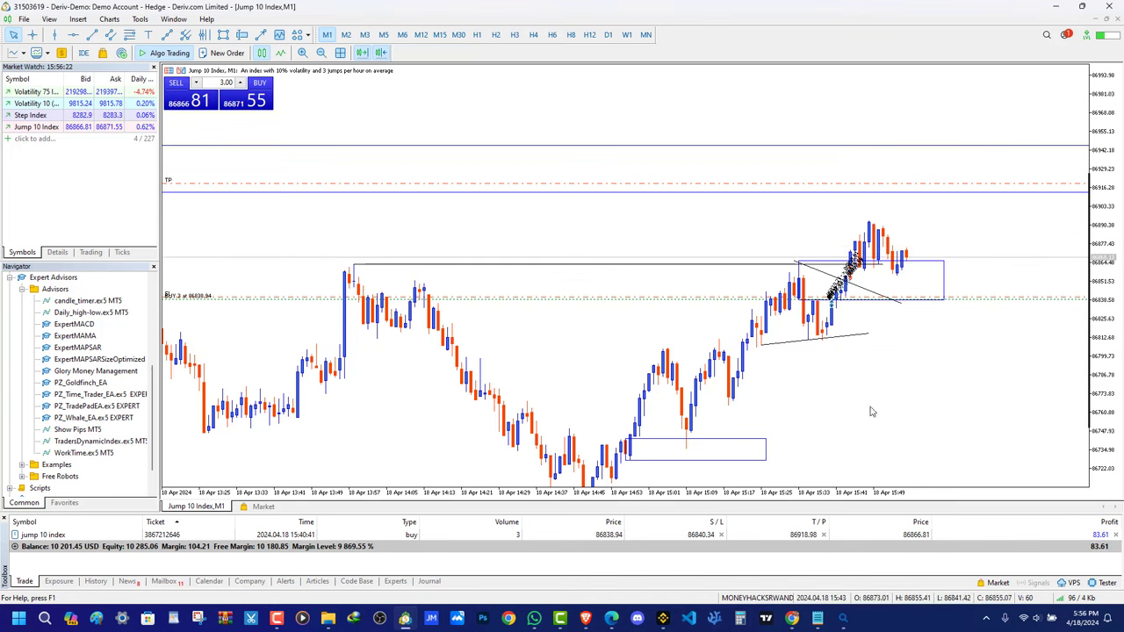
pyautogui.rightClick(93, 373)
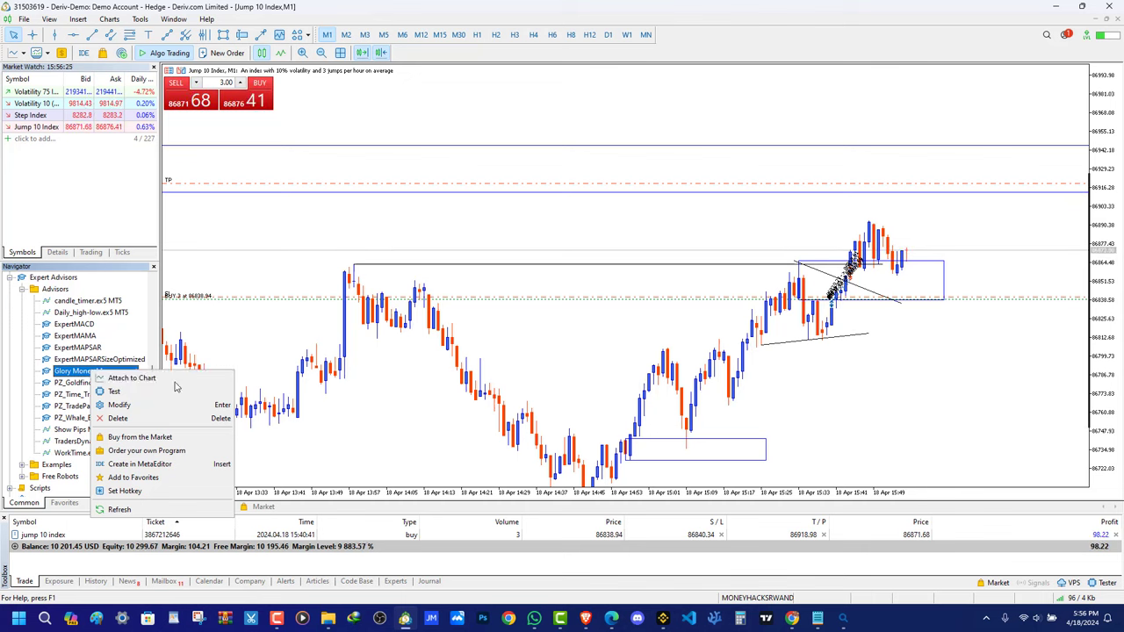
pyautogui.click(122, 377)
pyautogui.click(627, 417)
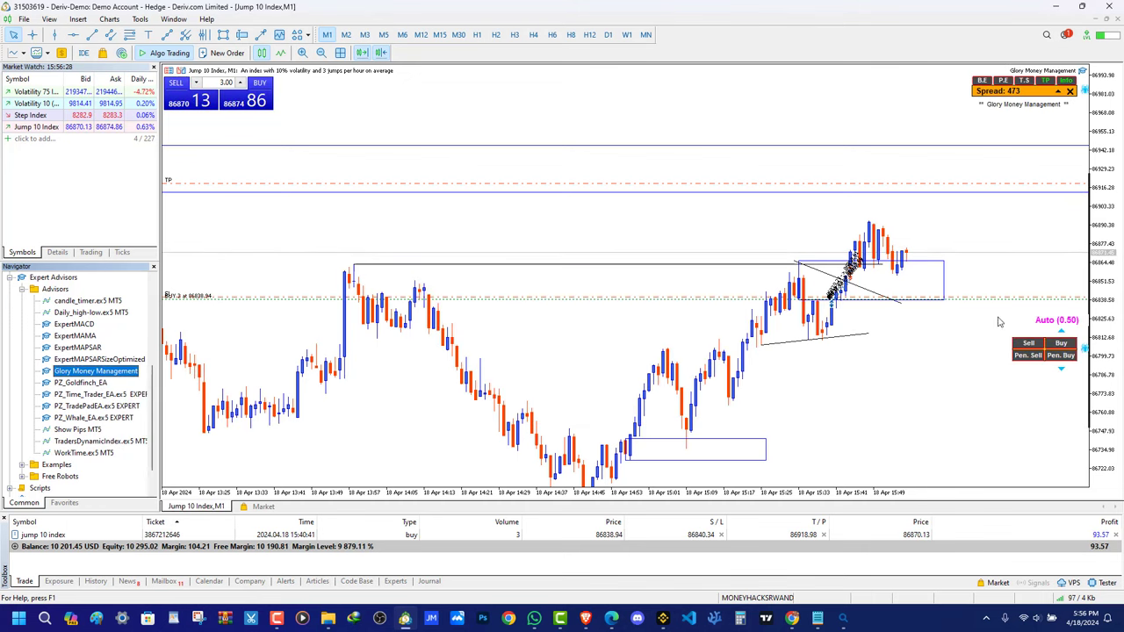
# Prepare a pending buy with take-profit at about 86926, entry at about 86885 and stop-loss at about 86797, and try placing it
pyautogui.click(1061, 355)
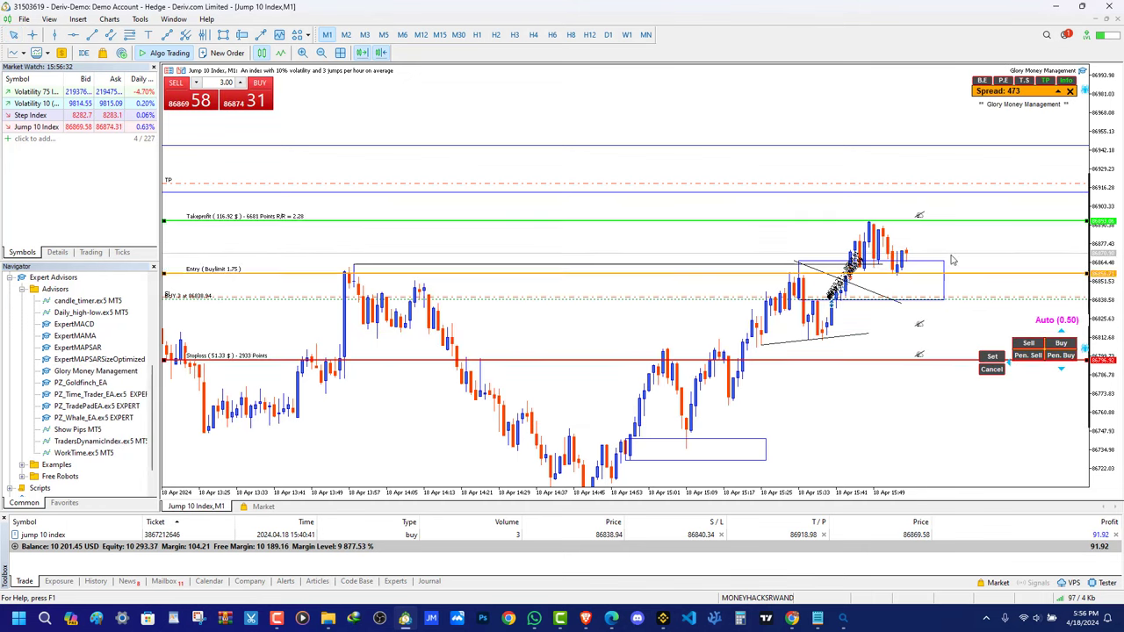
pyautogui.moveTo(918, 215); pyautogui.dragTo(919, 169)
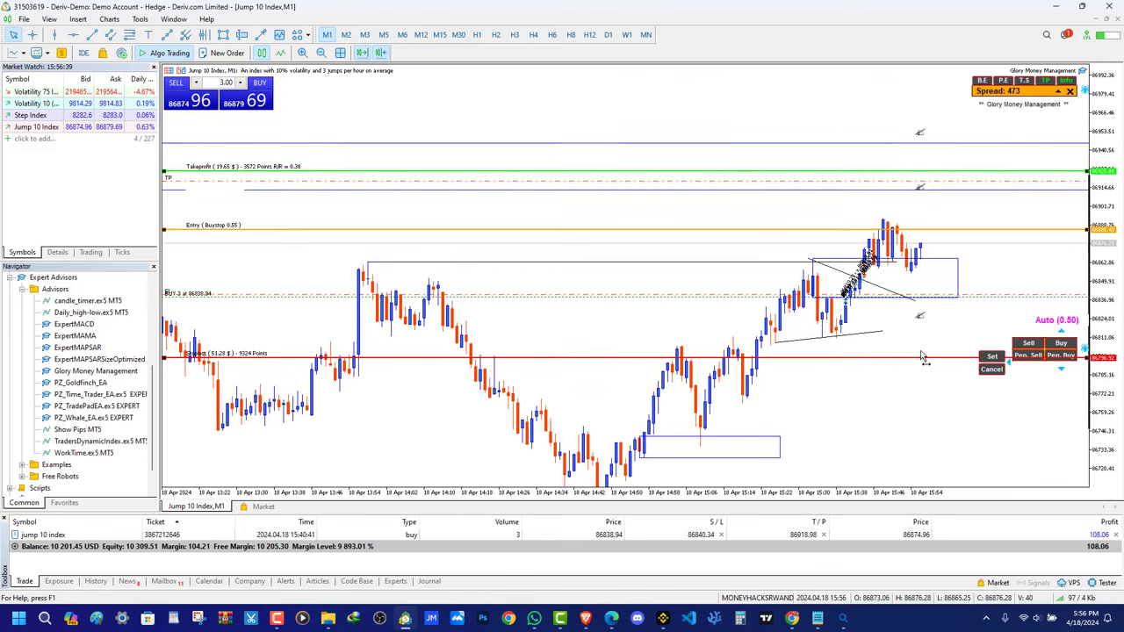
pyautogui.moveTo(922, 354)
pyautogui.mouseDown()
pyautogui.moveTo(922, 323)
pyautogui.moveTo(920, 337)
pyautogui.mouseUp()
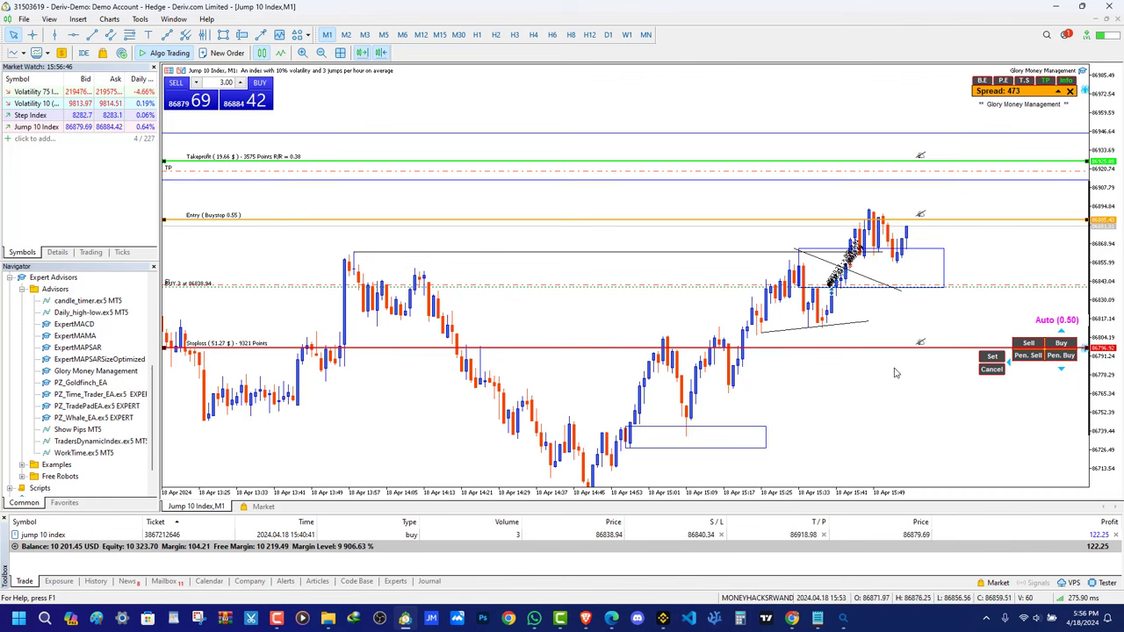
pyautogui.click(991, 356)
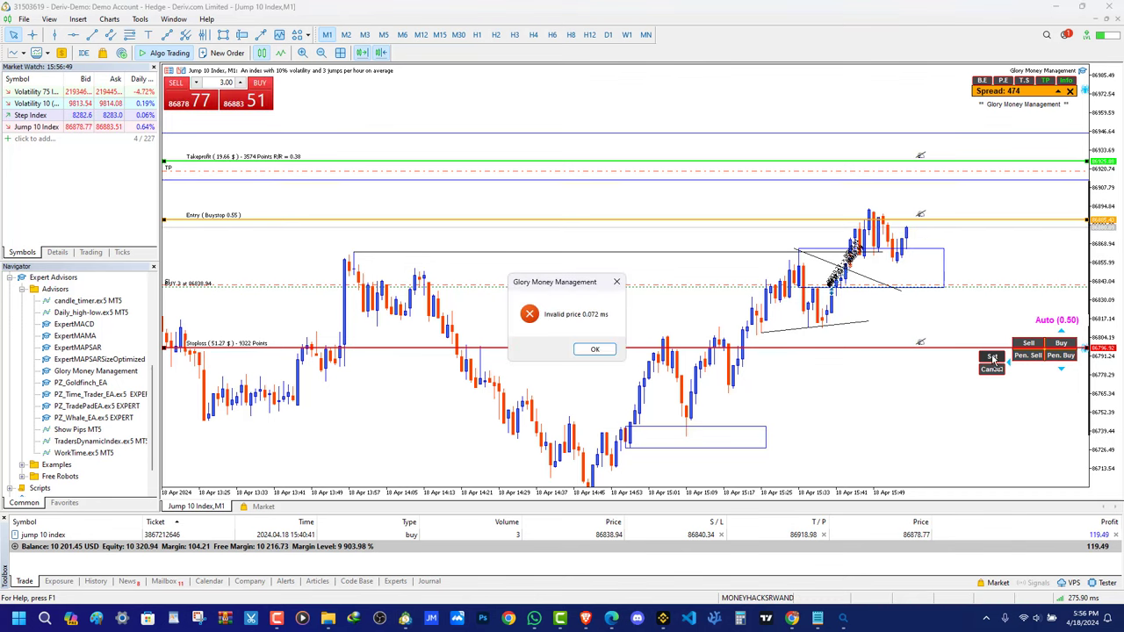
pyautogui.click(590, 350)
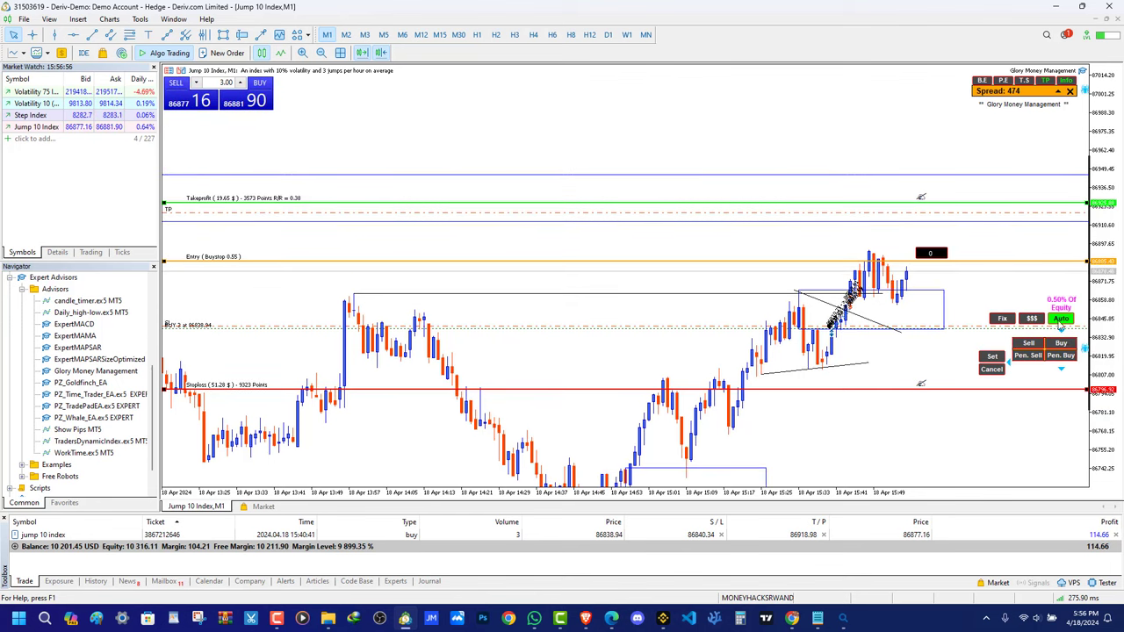
# Place the pending buy with a fixed 0.01 lot and raise its stop-loss to 86834.46
pyautogui.click(1058, 321)
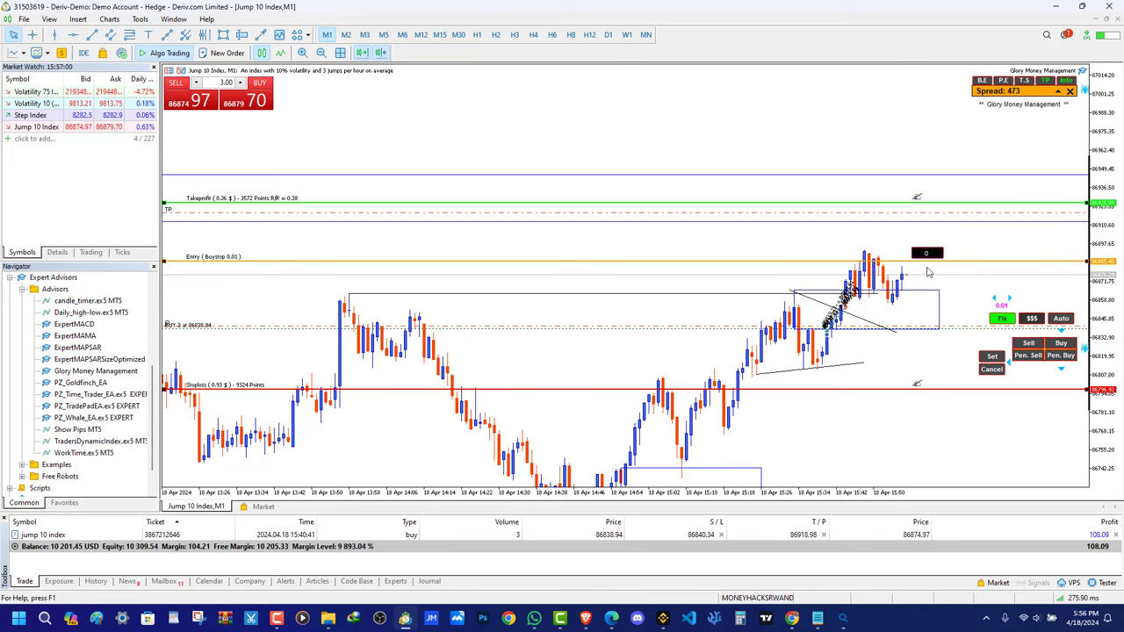
pyautogui.click(990, 358)
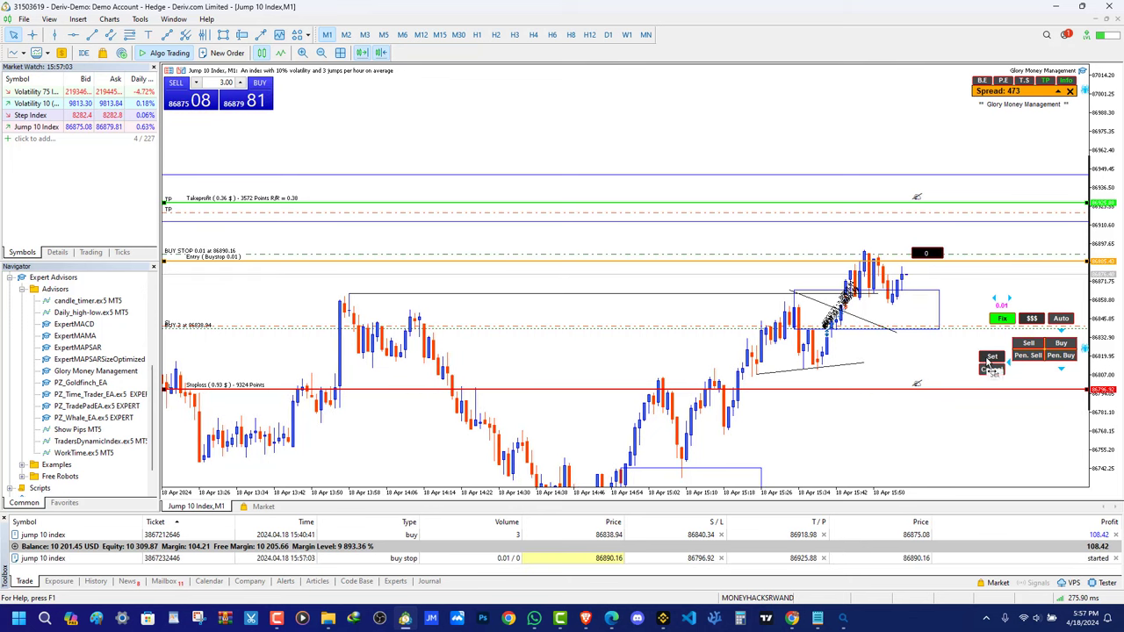
pyautogui.moveTo(626, 389); pyautogui.dragTo(626, 377)
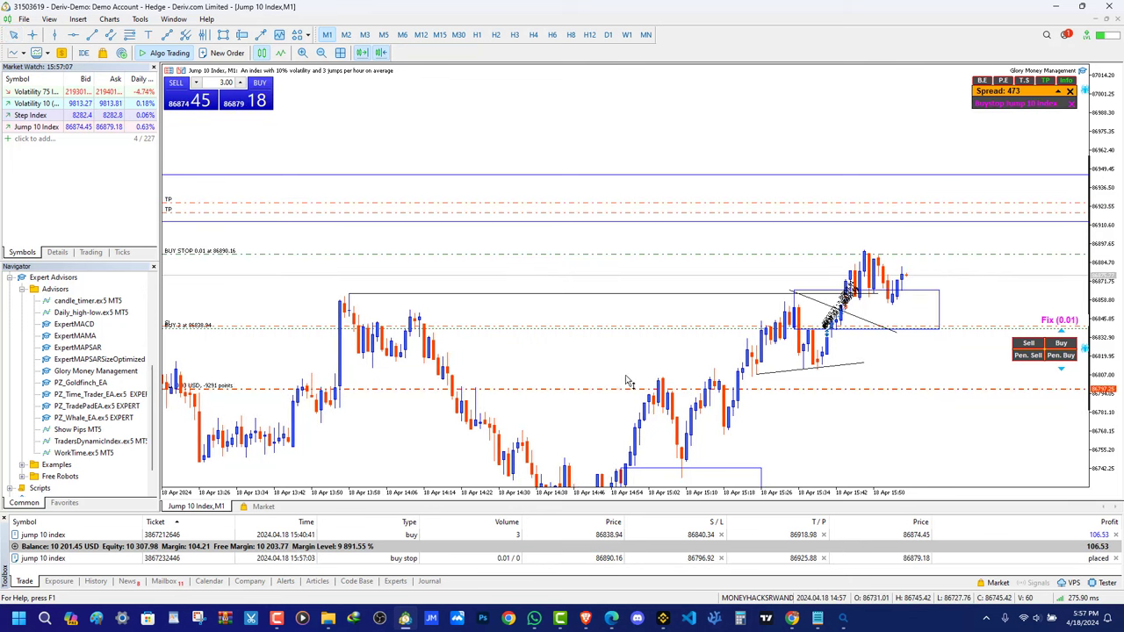
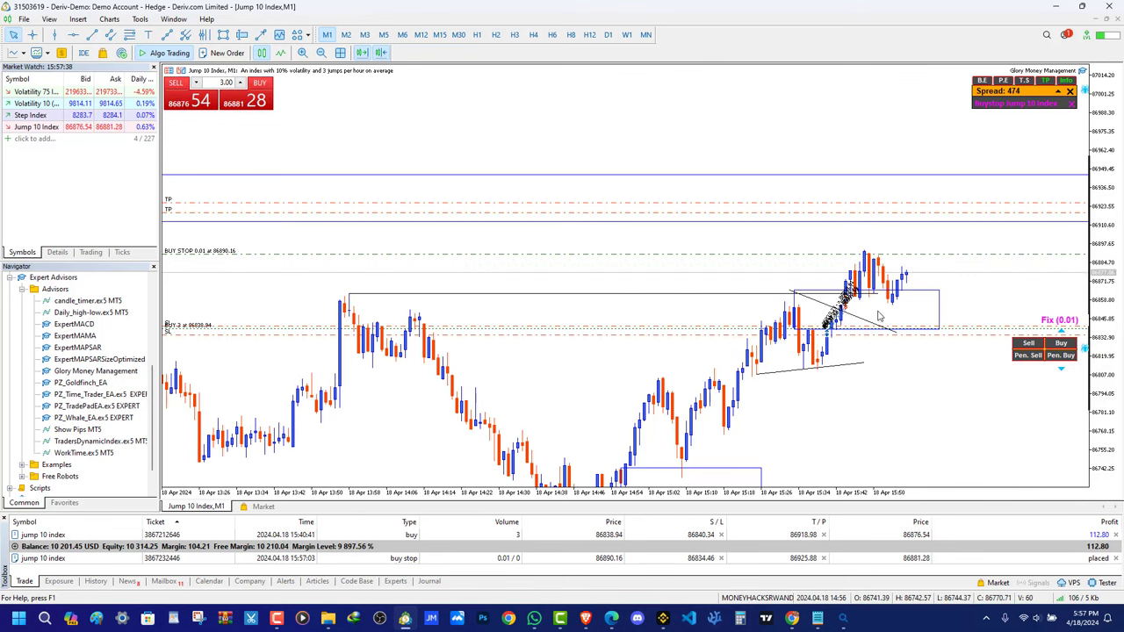
pyautogui.moveTo(1106, 266); pyautogui.dragTo(1104, 233)
pyautogui.moveTo(1042, 314); pyautogui.dragTo(936, 413)
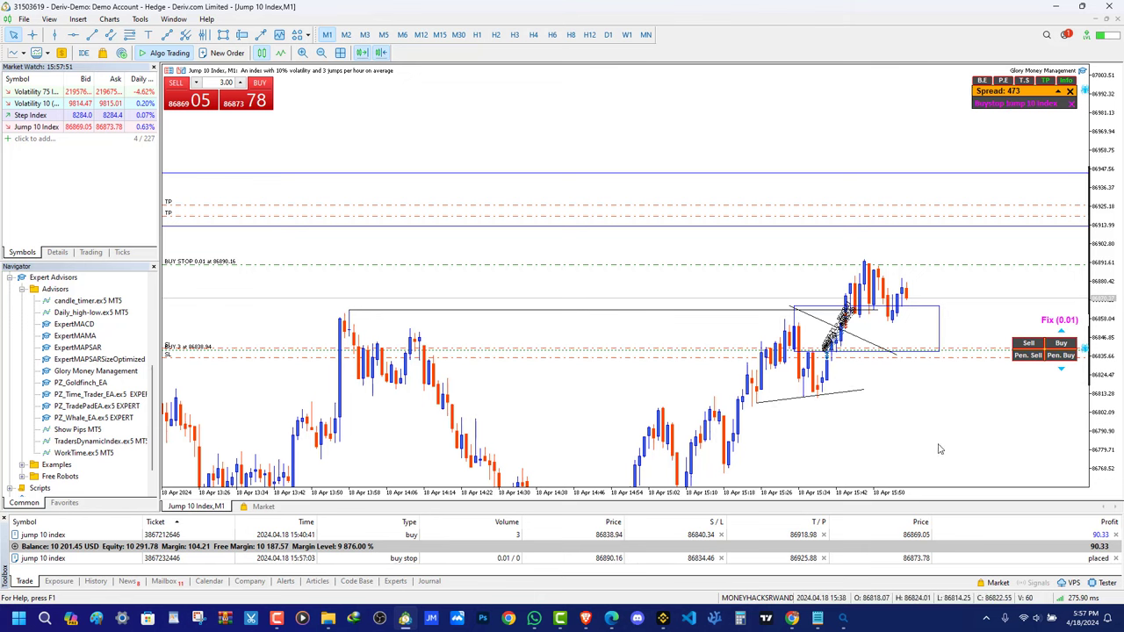
pyautogui.moveTo(940, 448); pyautogui.dragTo(932, 230)
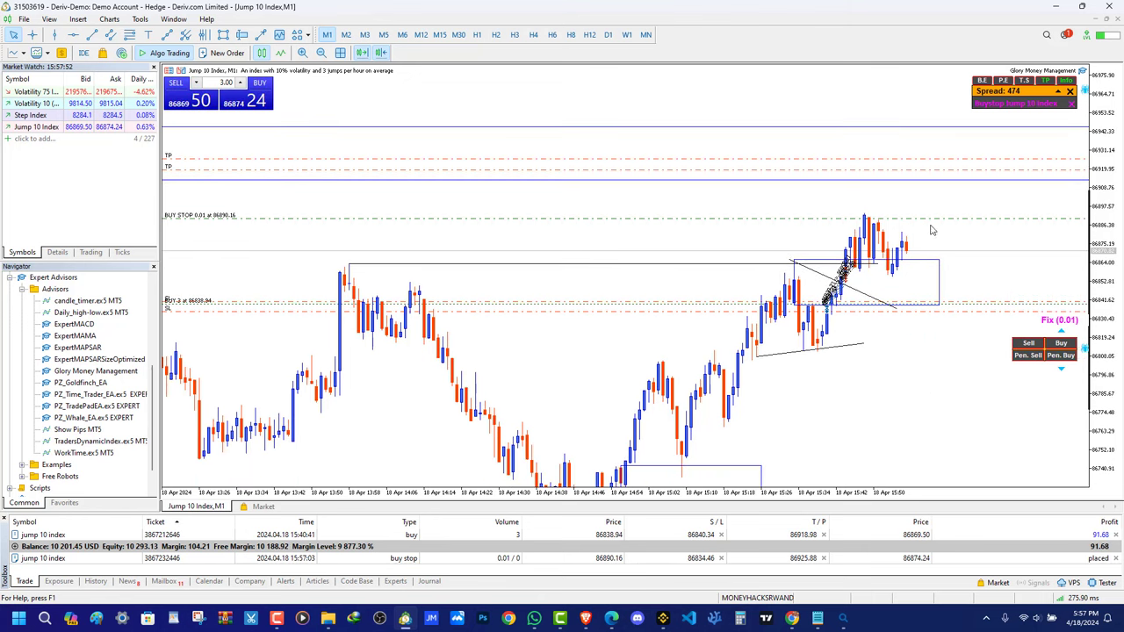
pyautogui.rightClick(897, 314)
pyautogui.click(931, 351)
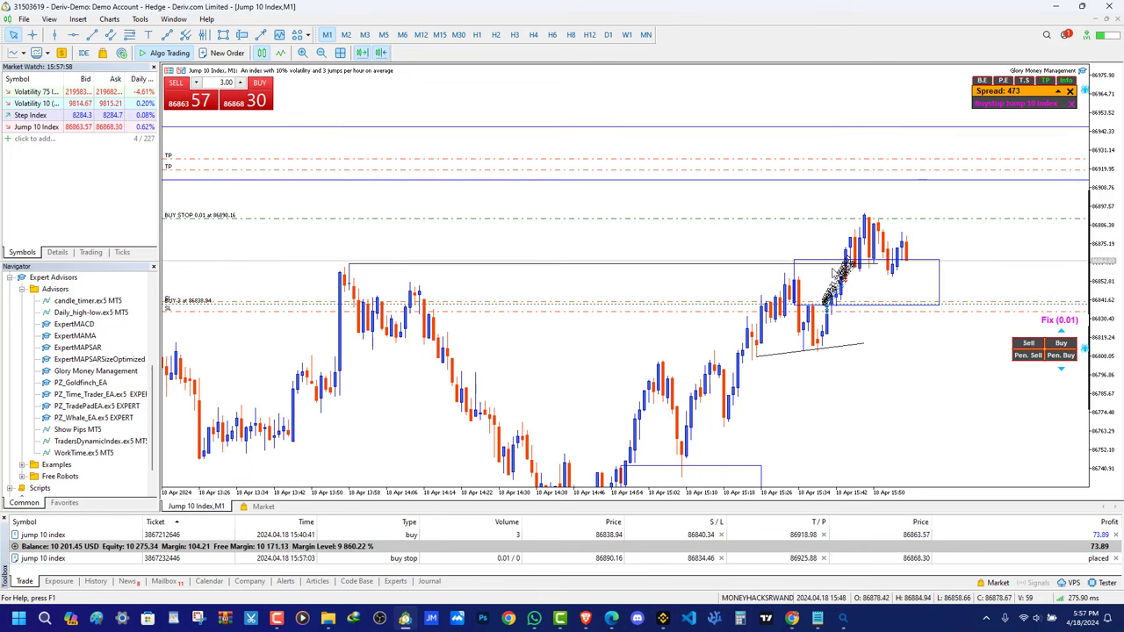
pyautogui.rightClick(829, 296)
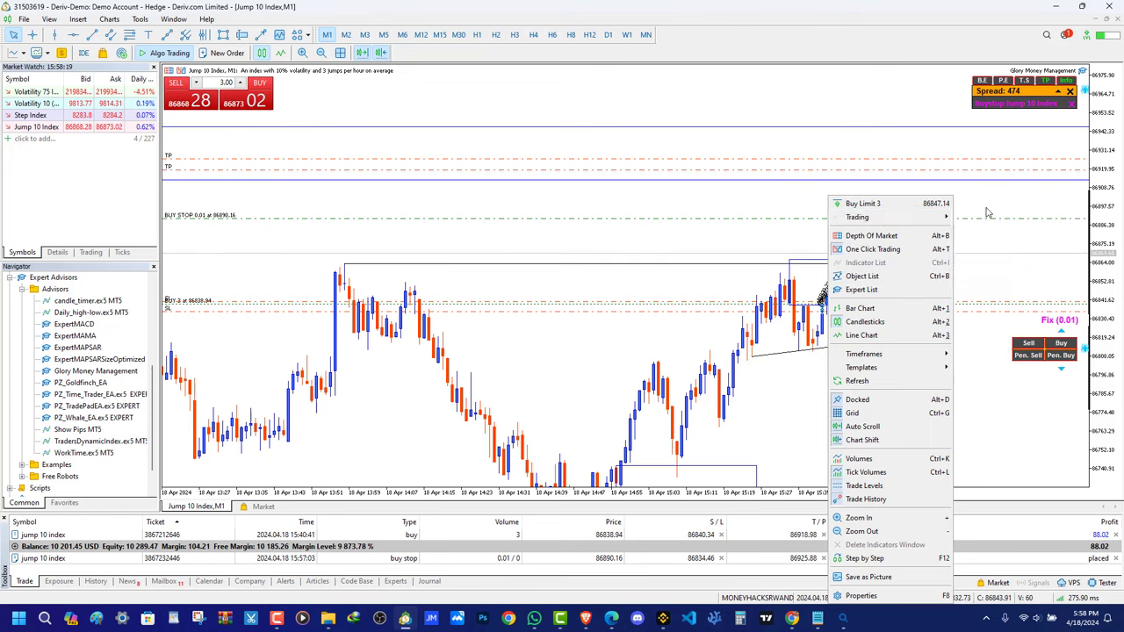
pyautogui.click(994, 439)
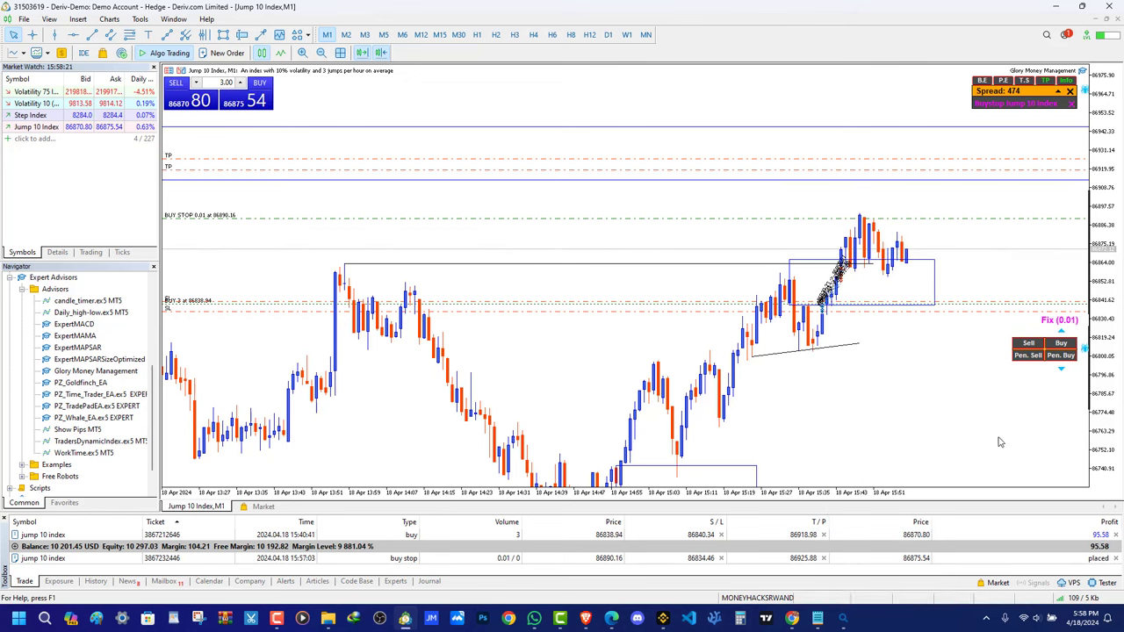
pyautogui.rightClick(913, 395)
pyautogui.click(1077, 204)
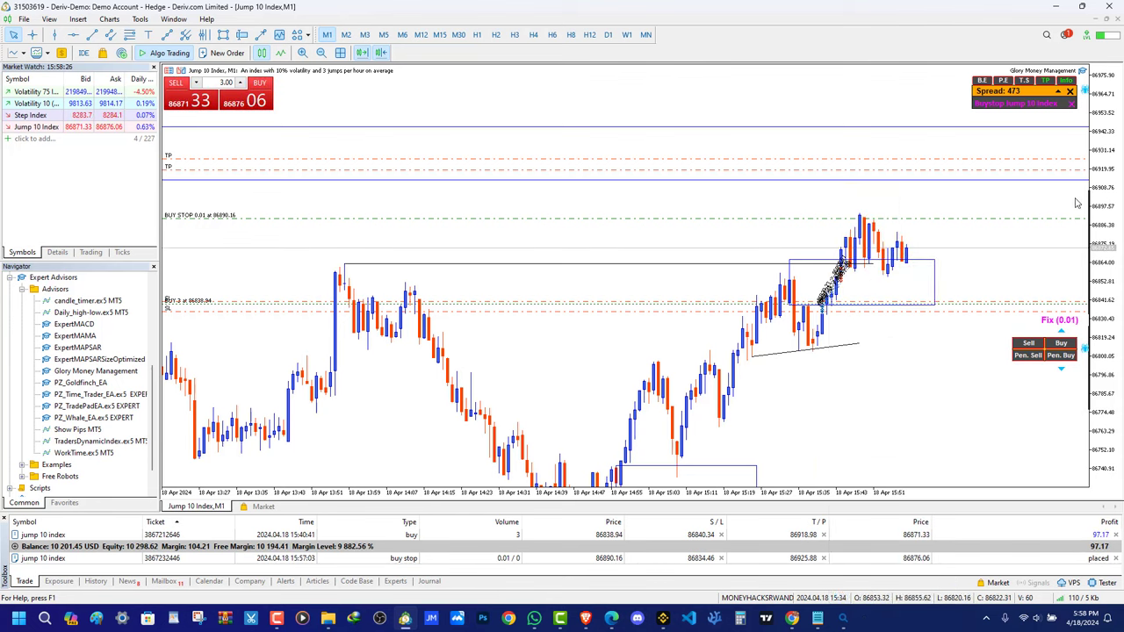
pyautogui.moveTo(952, 305); pyautogui.dragTo(921, 361)
pyautogui.moveTo(962, 409); pyautogui.dragTo(958, 387)
# Load the Volatility 75 Index into the chart and hide its volumes
pyautogui.moveTo(37, 92); pyautogui.dragTo(421, 362)
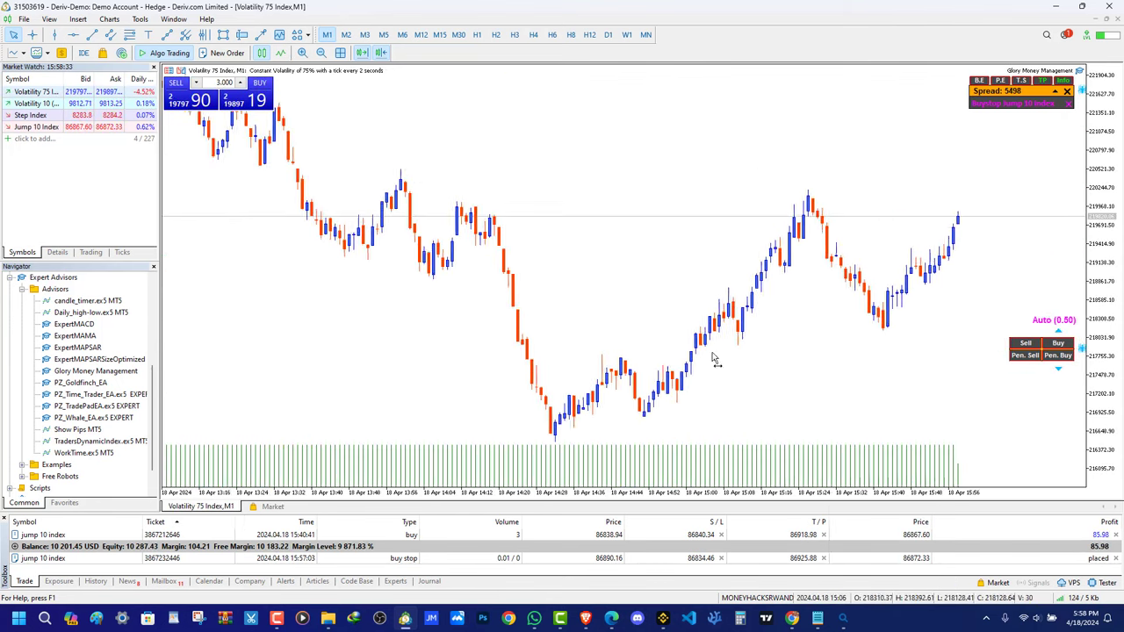
pyautogui.rightClick(400, 364)
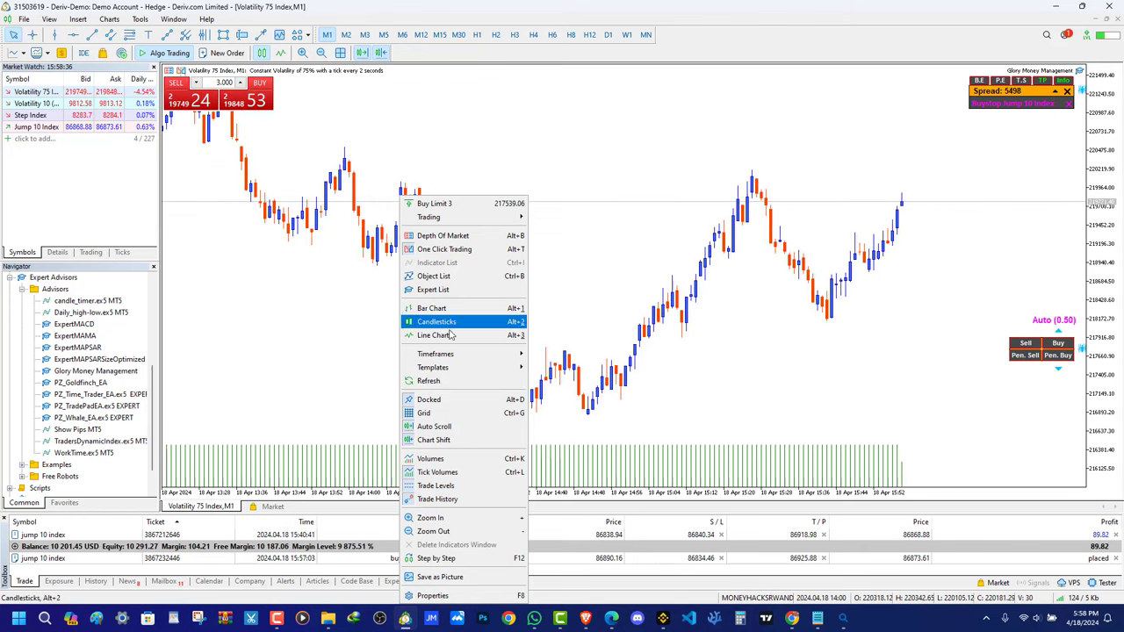
pyautogui.click(447, 463)
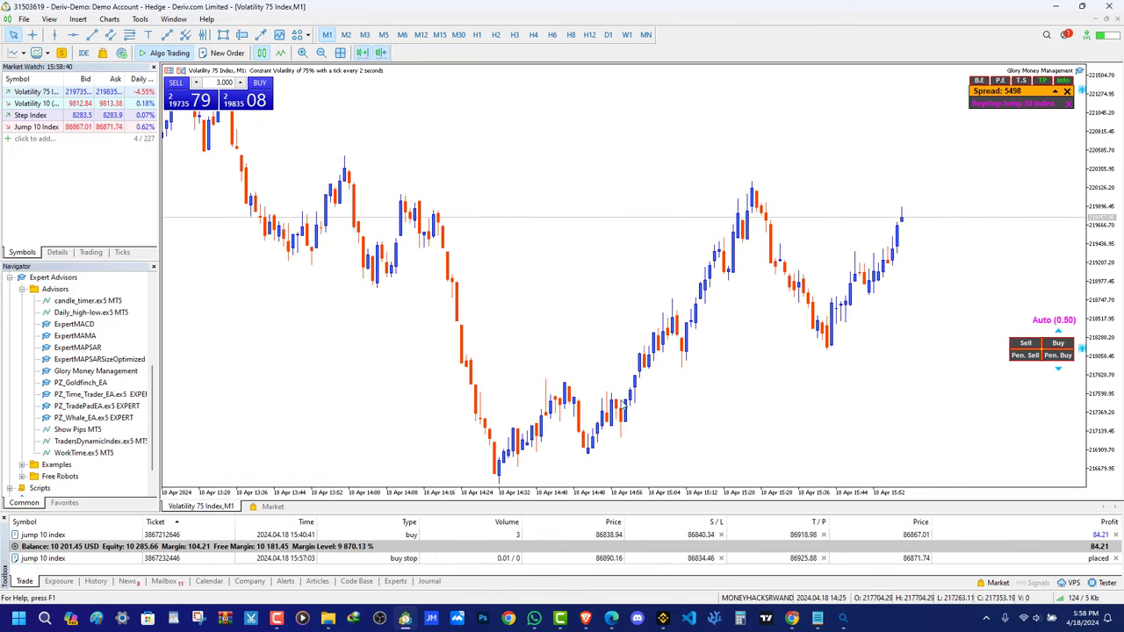
# Set the Volatility 75 chart to M3, and in its properties disable chart shift and auto scroll and enable Scale fix
pyautogui.click(364, 35)
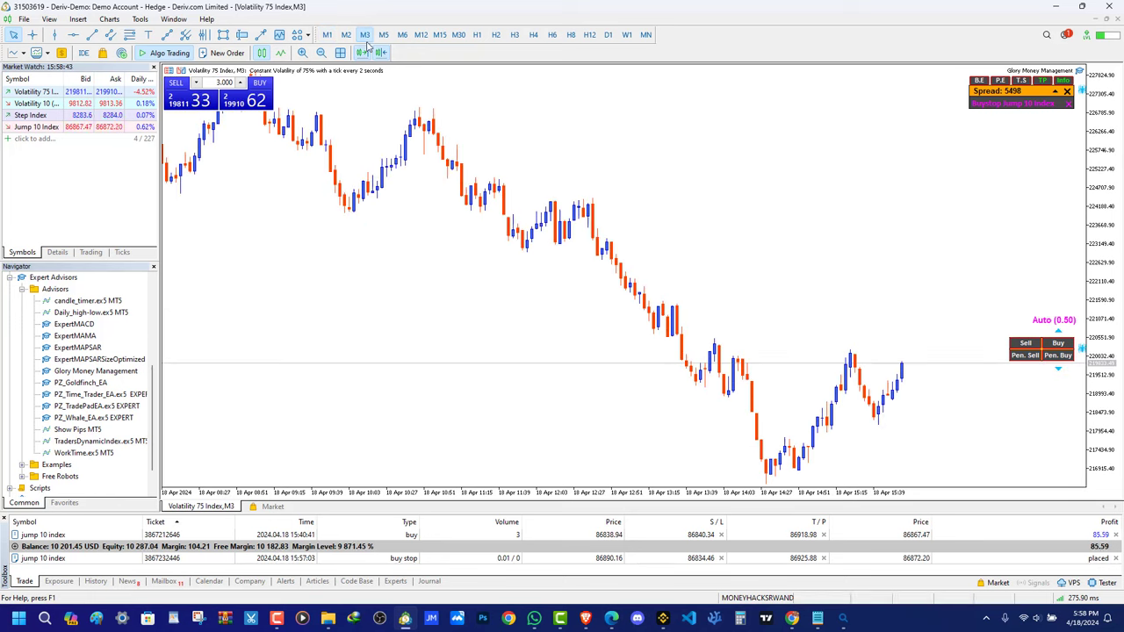
pyautogui.moveTo(471, 281); pyautogui.dragTo(1089, 301)
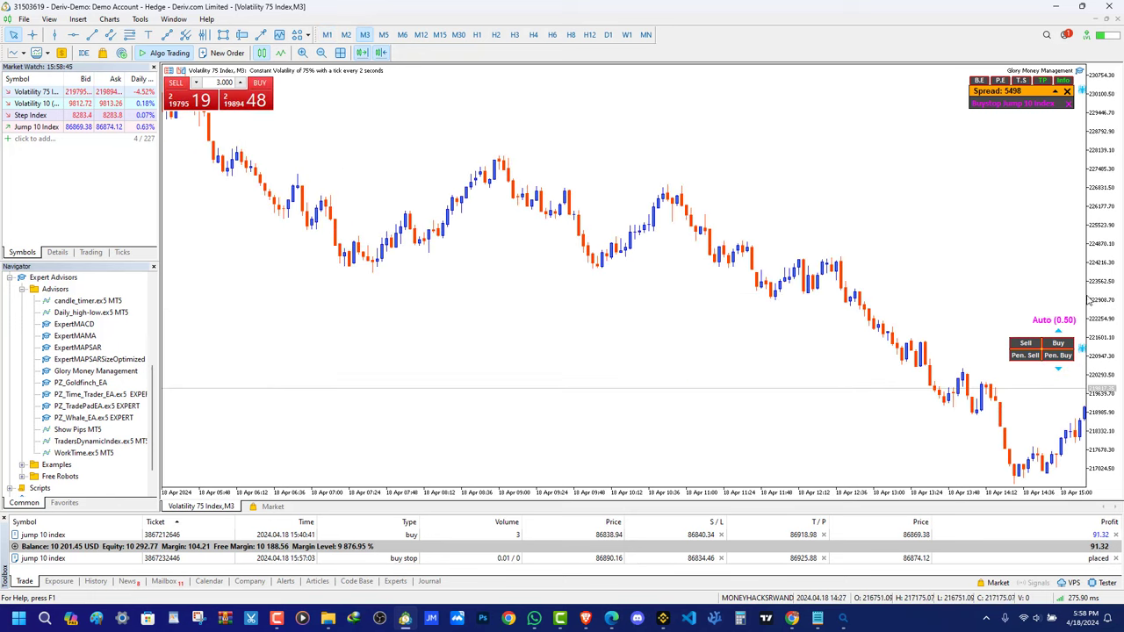
pyautogui.rightClick(772, 125)
pyautogui.click(798, 523)
pyautogui.click(570, 147)
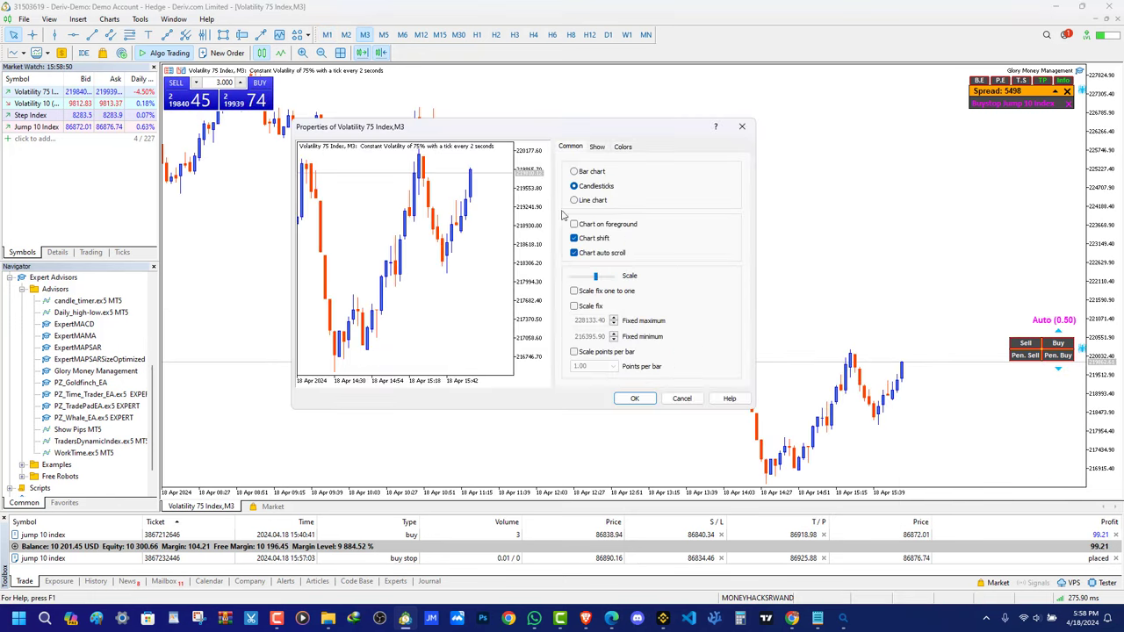
pyautogui.click(573, 239)
pyautogui.click(574, 253)
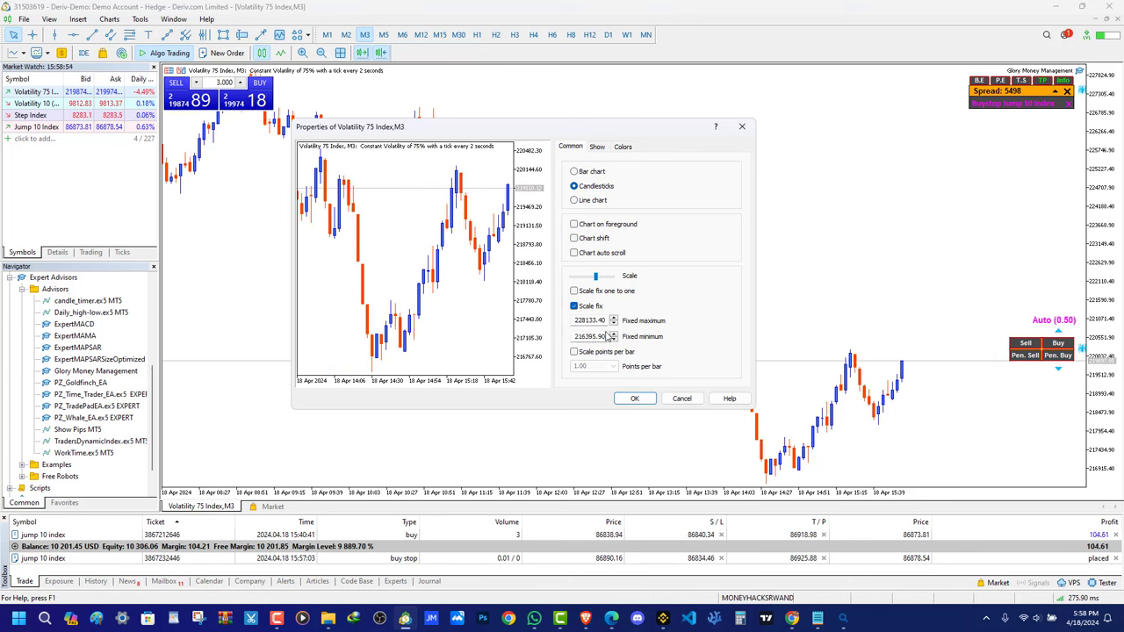
# Increase the Scale setting in the chart properties to widen the candles, and apply the changes
pyautogui.click(604, 278)
pyautogui.click(601, 276)
pyautogui.click(604, 277)
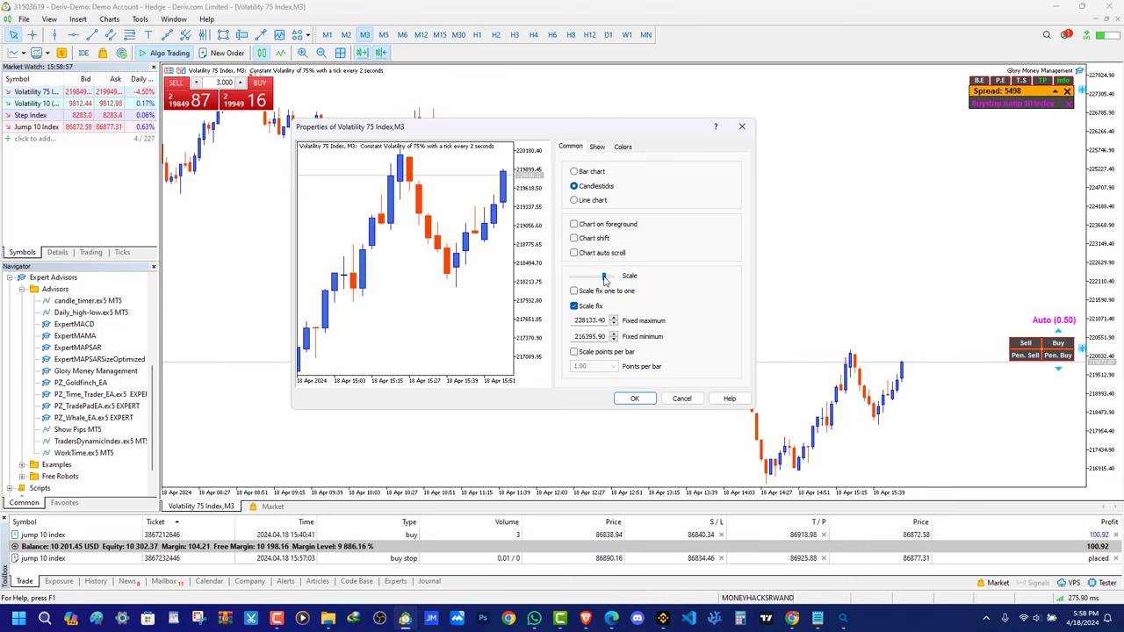
pyautogui.moveTo(602, 277); pyautogui.dragTo(606, 279)
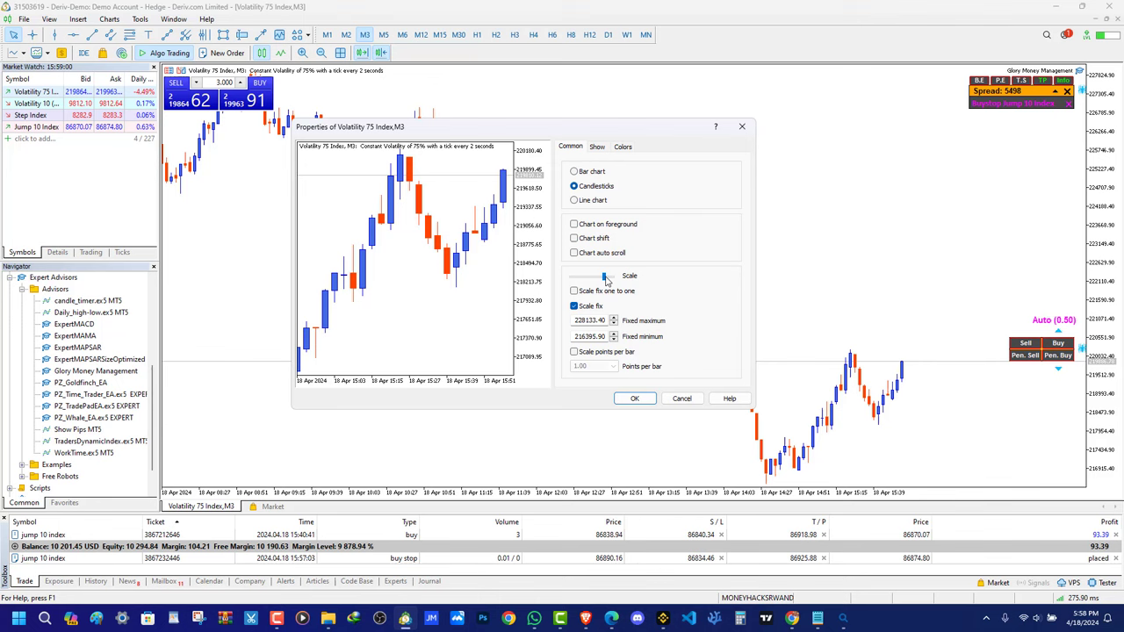
pyautogui.click(634, 398)
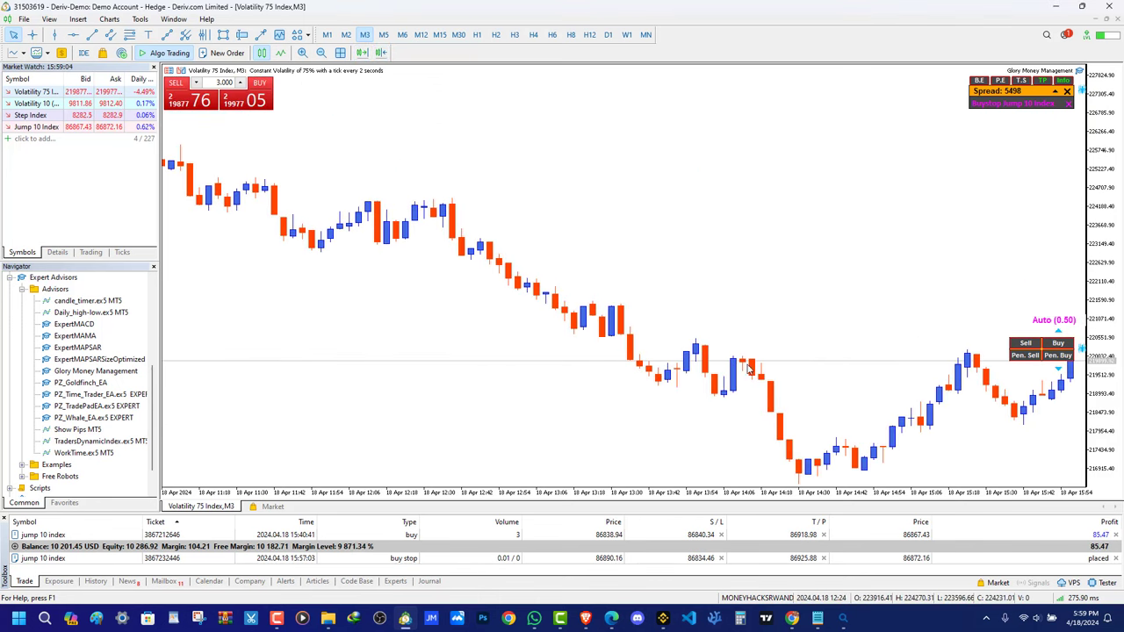
# Enable chart shift again and stretch the price scale to enlarge the recent M3 candles
pyautogui.click(379, 53)
pyautogui.moveTo(1099, 236); pyautogui.dragTo(1098, 176)
pyautogui.moveTo(1106, 439); pyautogui.dragTo(1097, 228)
pyautogui.moveTo(869, 330); pyautogui.dragTo(646, 114)
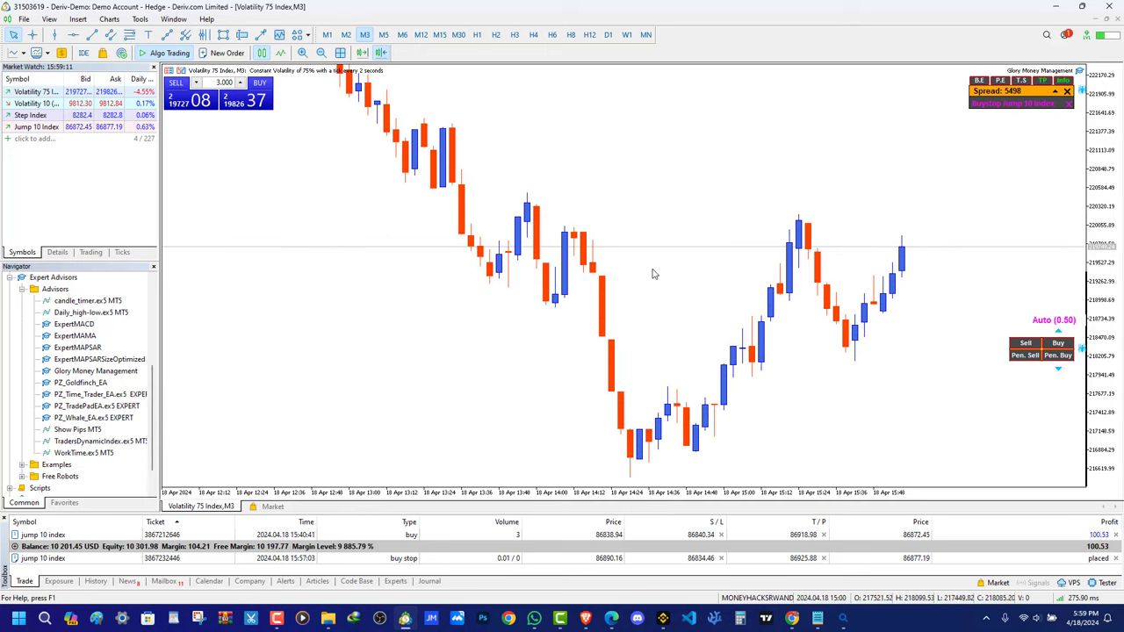
# Switch the Volatility 75 chart to M12 and on to H1, compressing the price scale to frame the recent candles
pyautogui.click(420, 34)
pyautogui.moveTo(1107, 221); pyautogui.dragTo(1104, 377)
pyautogui.moveTo(396, 258); pyautogui.dragTo(773, 428)
pyautogui.click(477, 37)
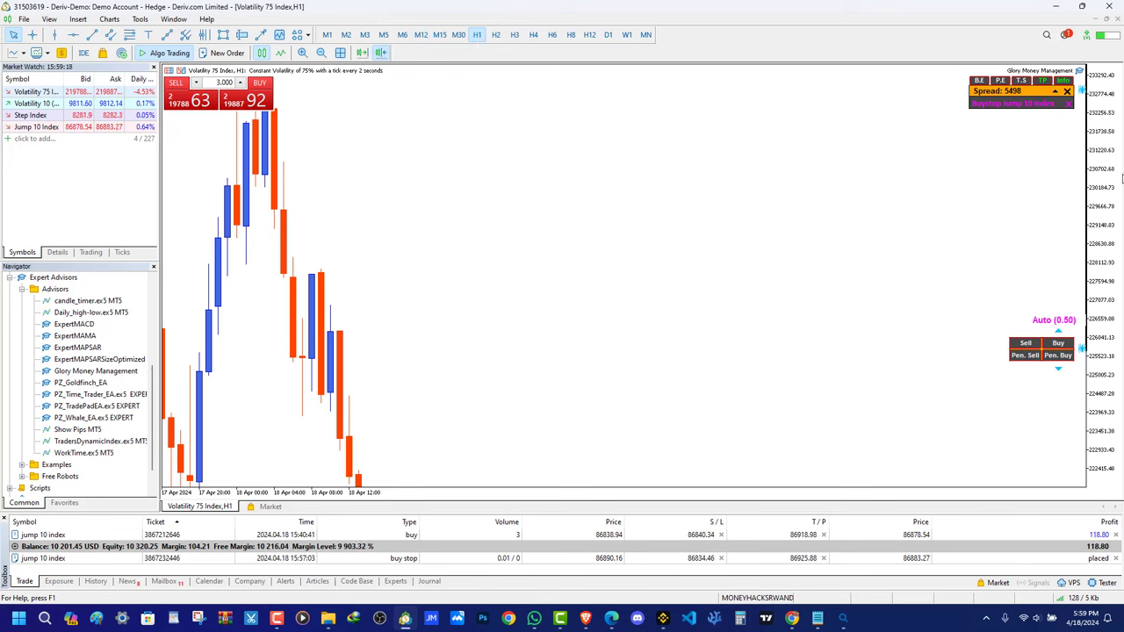
pyautogui.moveTo(1096, 125); pyautogui.dragTo(1096, 529)
pyautogui.moveTo(367, 364); pyautogui.dragTo(1021, 308)
pyautogui.moveTo(1098, 289); pyautogui.dragTo(1100, 396)
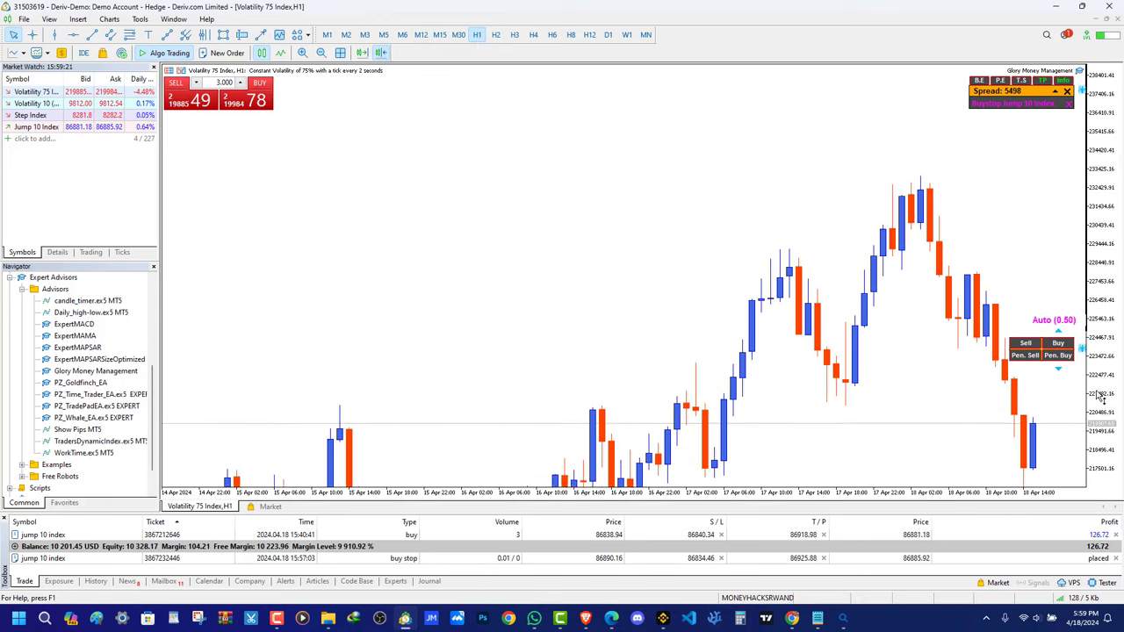
pyautogui.moveTo(738, 477); pyautogui.dragTo(645, 342)
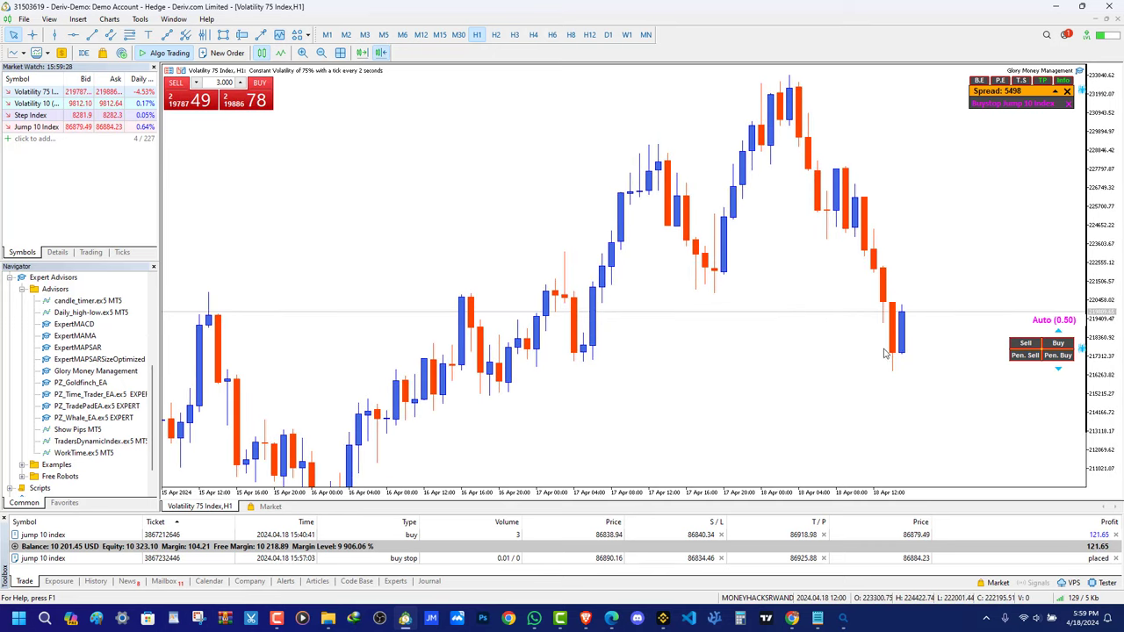
# Apply the Color on White scheme to the Volatility 75 chart through its properties
pyautogui.rightClick(591, 134)
pyautogui.click(628, 470)
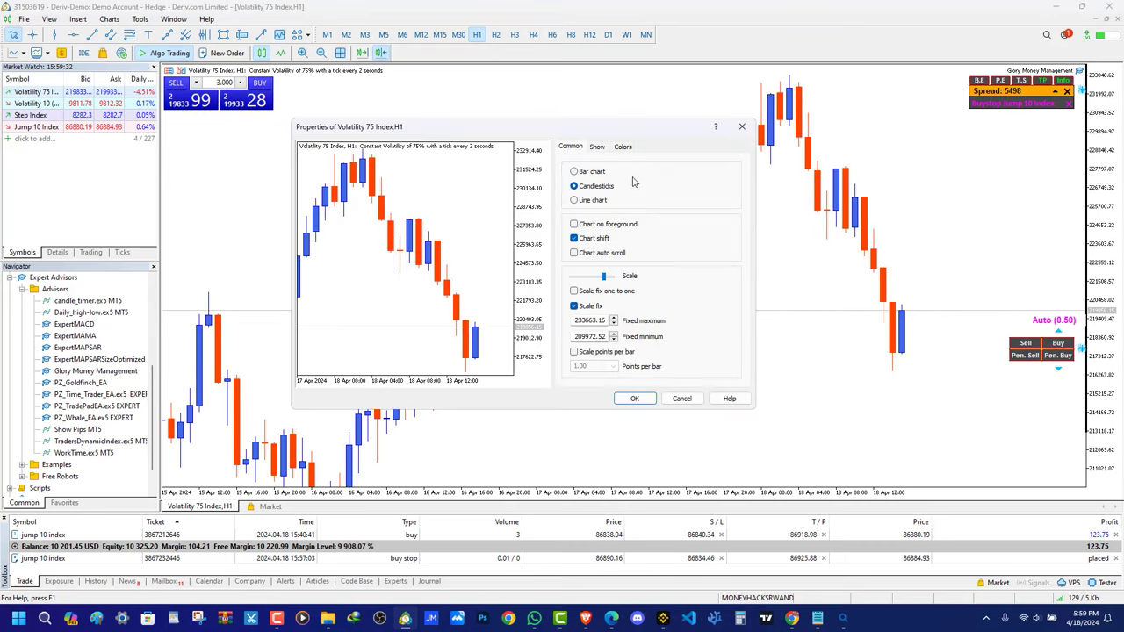
pyautogui.click(620, 147)
pyautogui.click(685, 164)
pyautogui.click(678, 198)
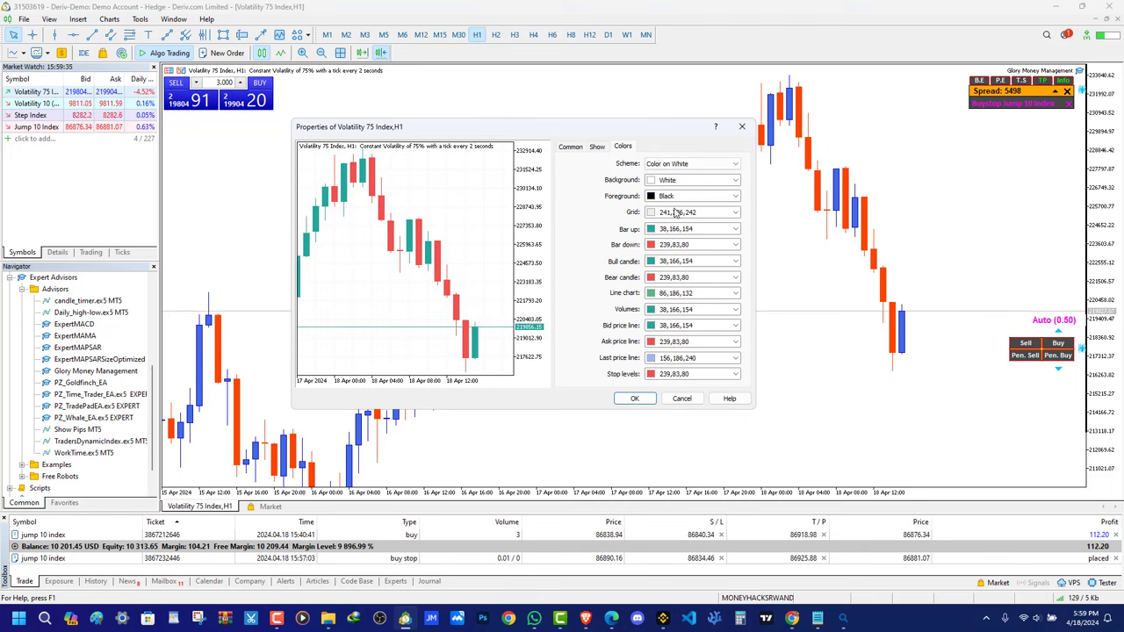
pyautogui.click(634, 398)
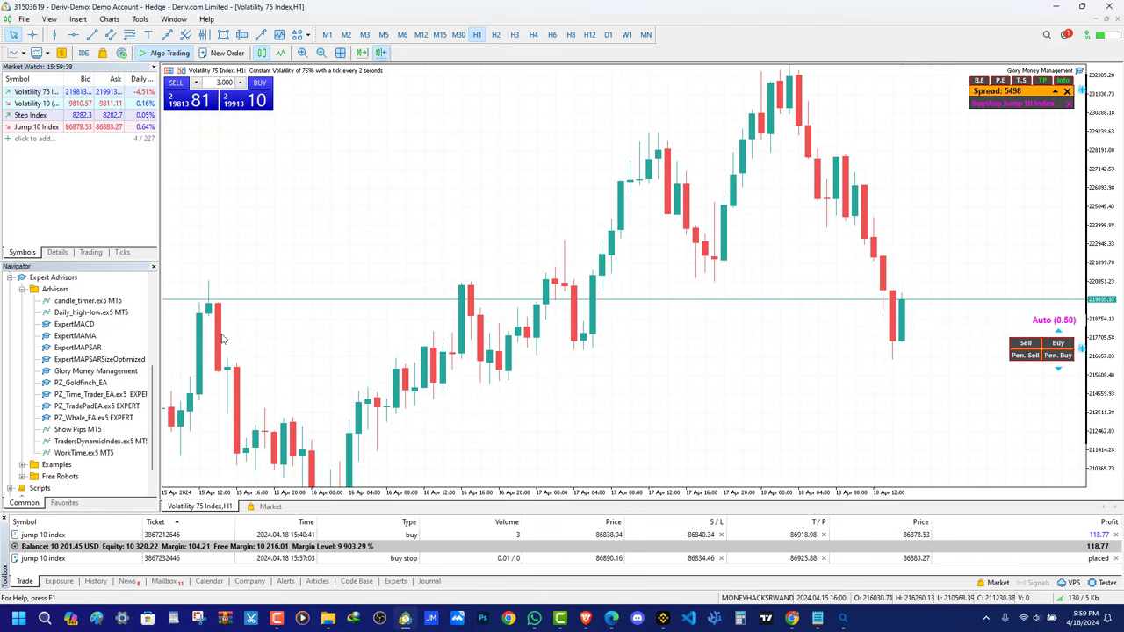
# Load the Jump 10 Index into the chart again and show it on M1 with chart shift on
pyautogui.moveTo(48, 129); pyautogui.dragTo(365, 145)
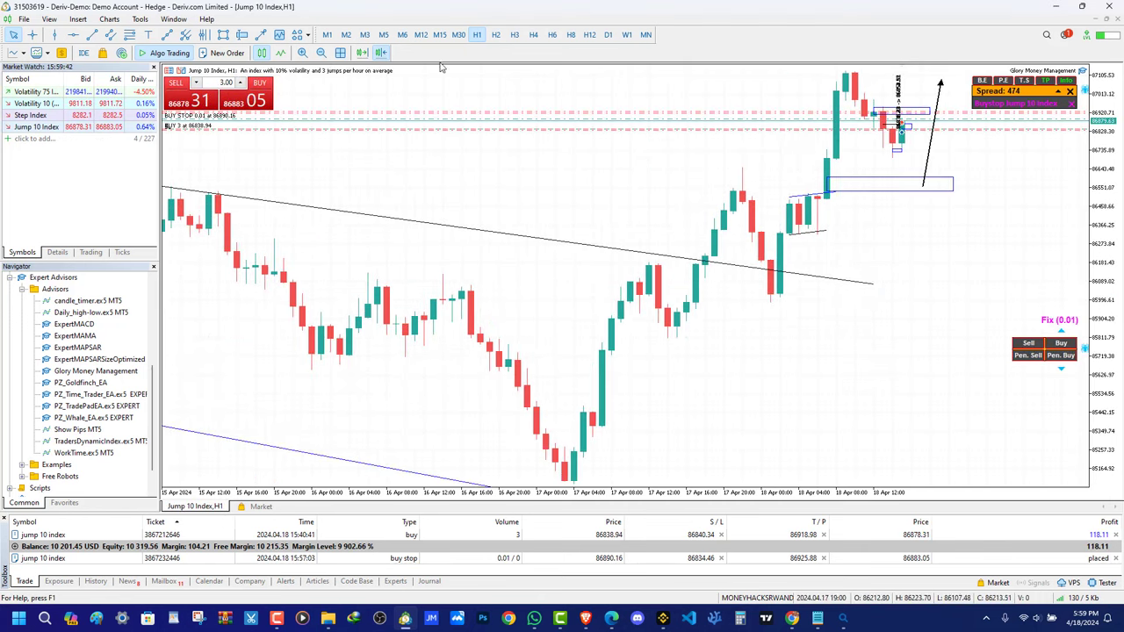
pyautogui.click(328, 35)
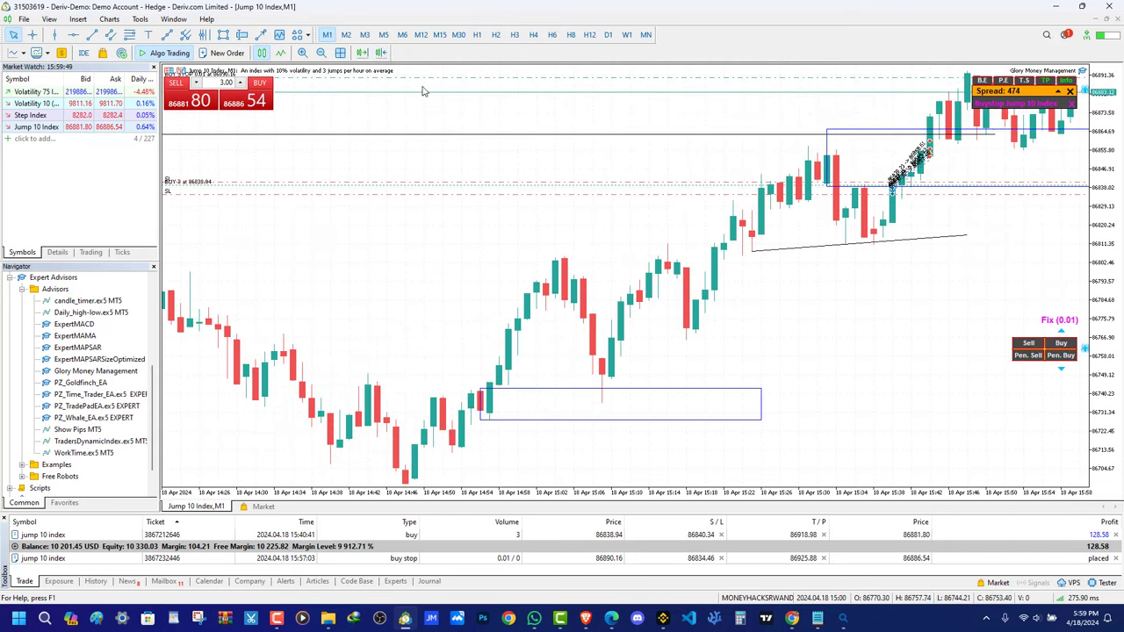
pyautogui.click(362, 53)
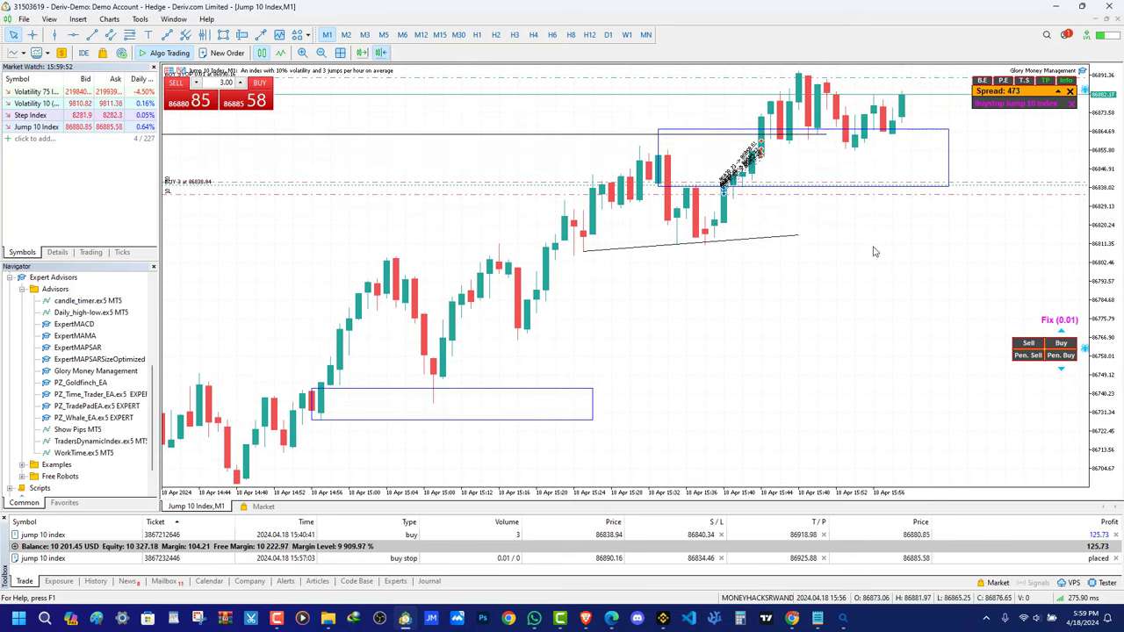
pyautogui.rightClick(873, 249)
pyautogui.click(913, 579)
pyautogui.click(687, 209)
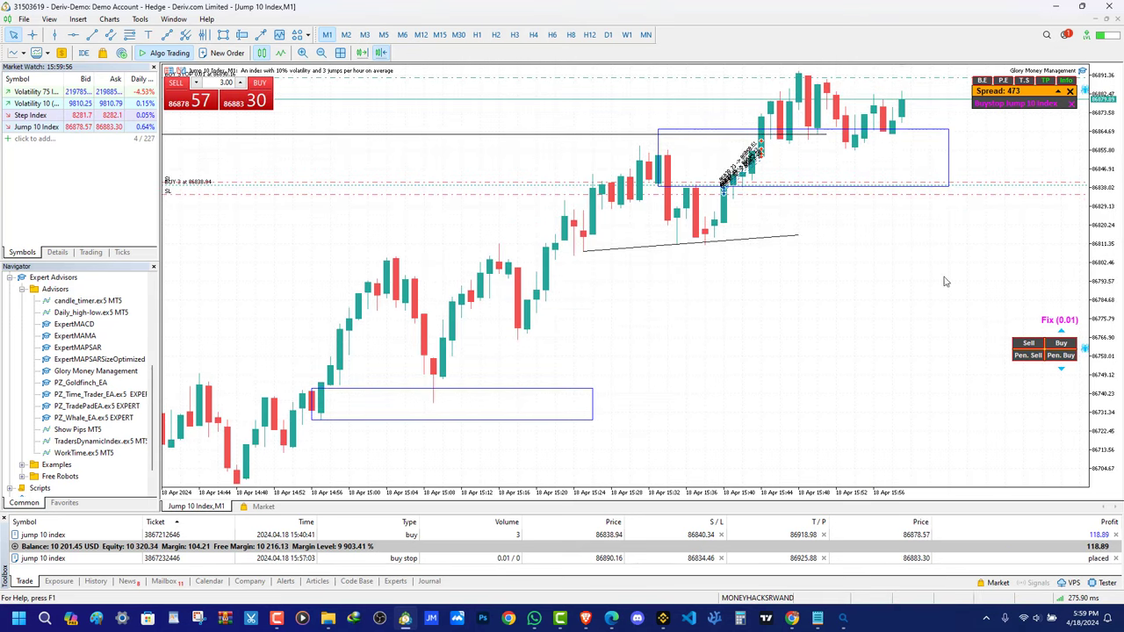
# Turn off Chart shift and enable Scale fix in the common properties of the Jump 10 Index chart
pyautogui.rightClick(930, 270)
pyautogui.click(961, 594)
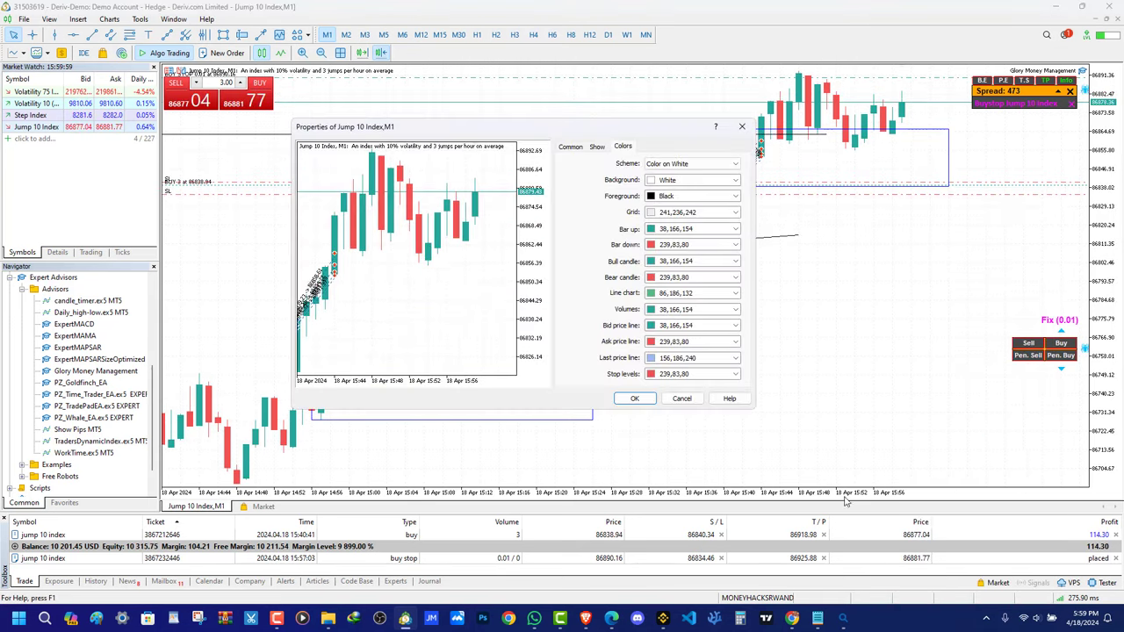
pyautogui.click(570, 147)
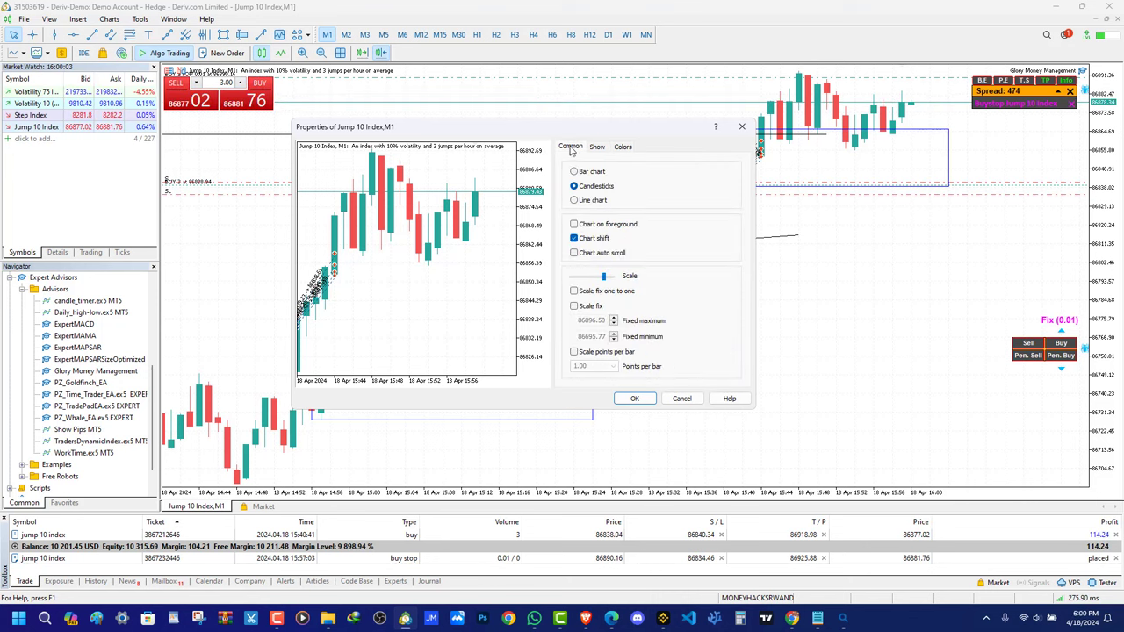
pyautogui.click(573, 238)
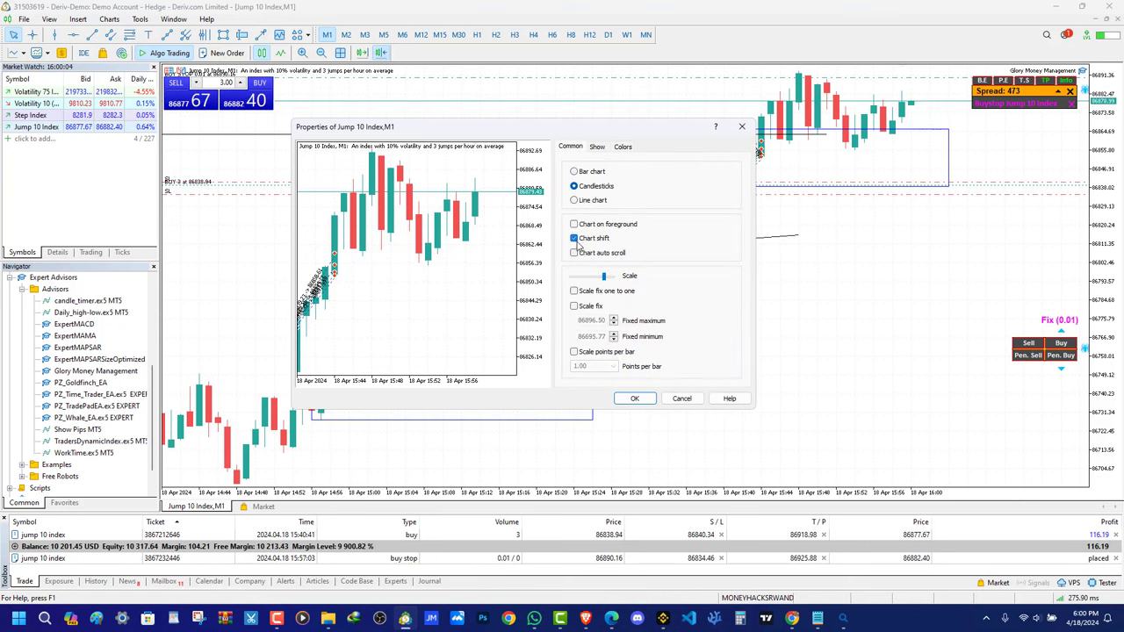
pyautogui.click(573, 306)
pyautogui.click(632, 398)
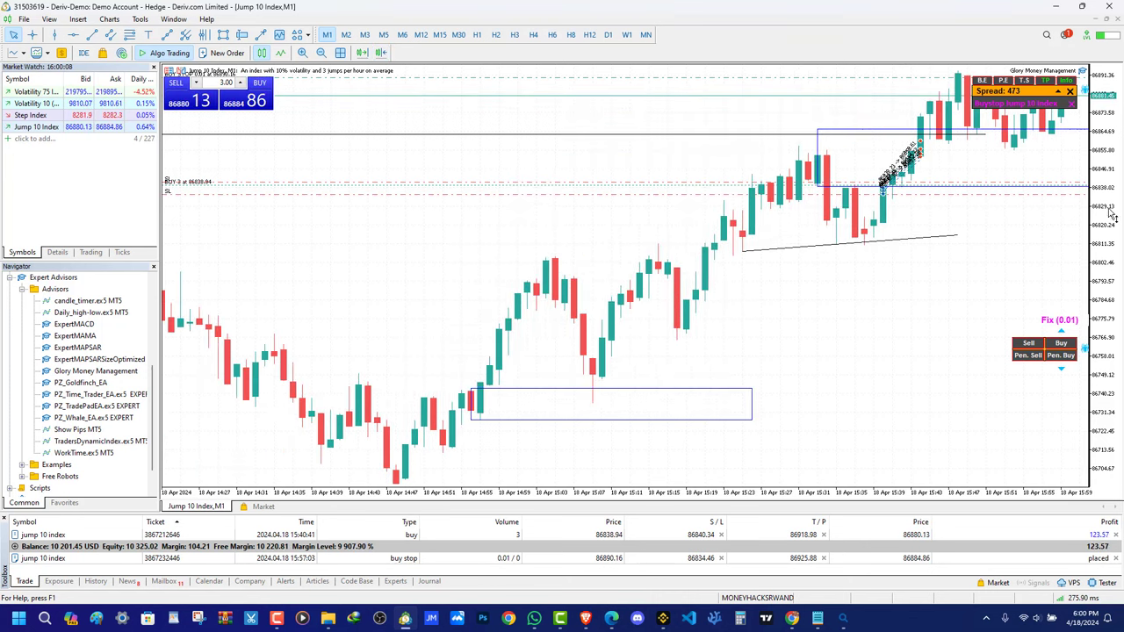
# Turn chart shift back on, stretch the price scale and bring the earlier M1 candles into view
pyautogui.click(383, 54)
pyautogui.moveTo(1097, 358); pyautogui.dragTo(1097, 279)
pyautogui.moveTo(923, 275); pyautogui.dragTo(924, 315)
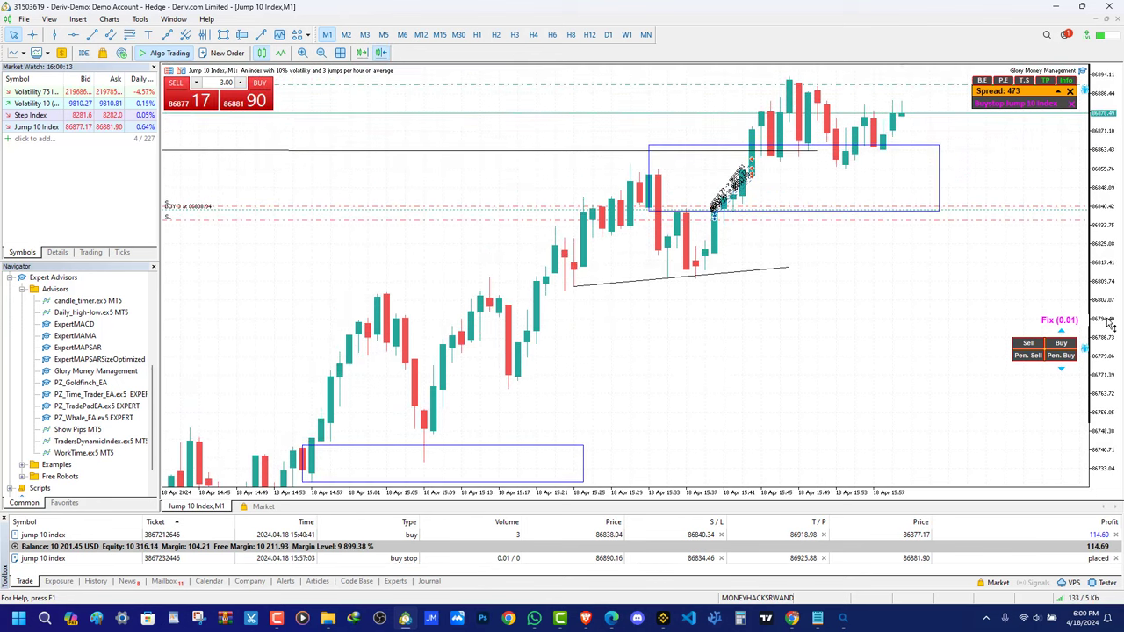
pyautogui.moveTo(1109, 322); pyautogui.dragTo(1108, 263)
pyautogui.moveTo(940, 256); pyautogui.dragTo(942, 405)
pyautogui.scroll(5, 978, 206)
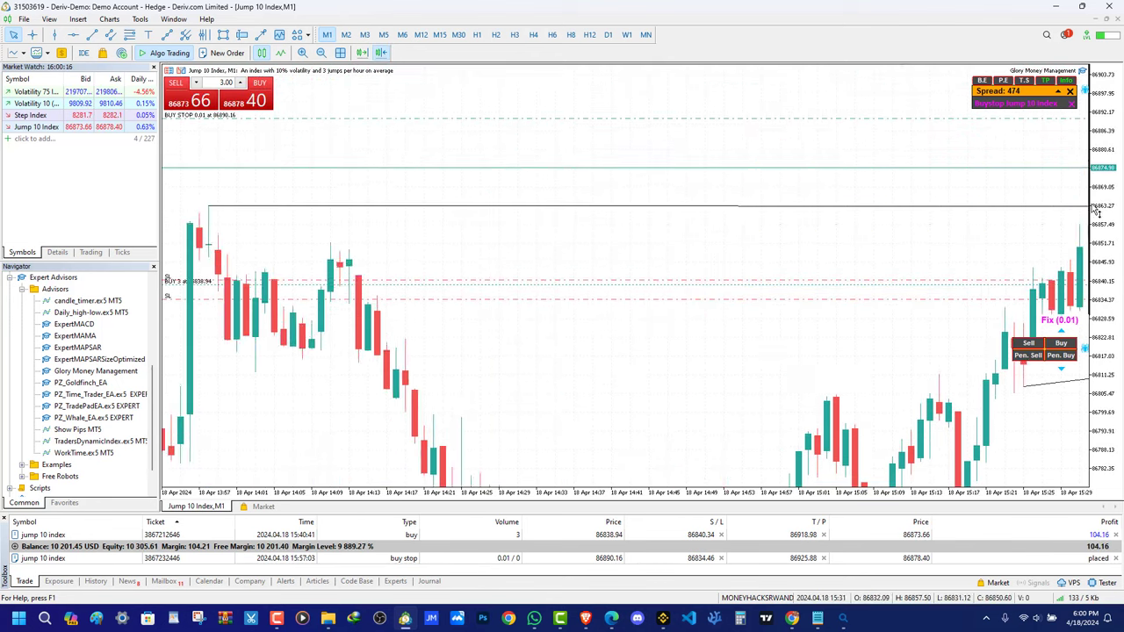
# Reset the price scale to automatic fitting, then compress it around the most recent candles
pyautogui.doubleClick(1095, 210)
pyautogui.scroll(-5, 662, 395)
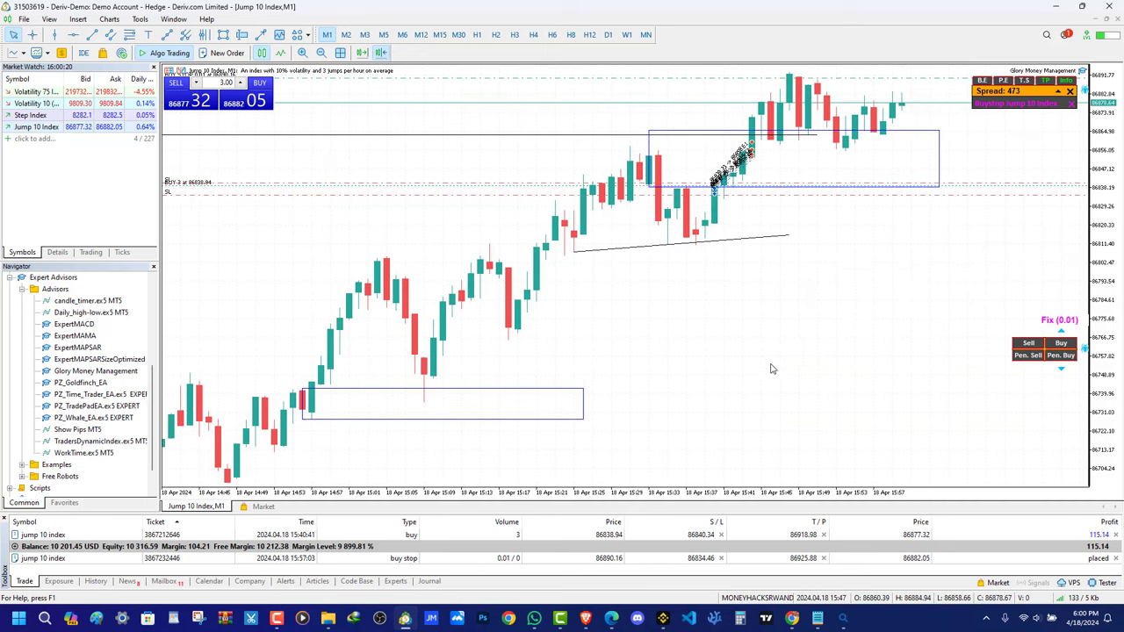
pyautogui.moveTo(777, 263); pyautogui.dragTo(824, 267)
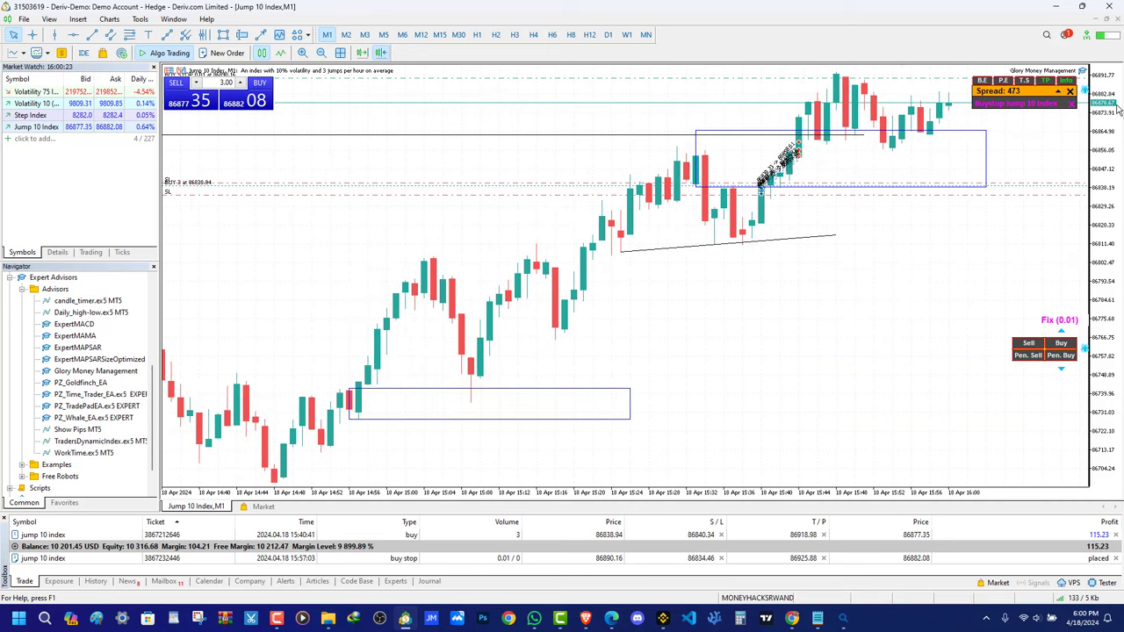
pyautogui.moveTo(1103, 274); pyautogui.dragTo(1104, 332)
pyautogui.moveTo(902, 376); pyautogui.dragTo(931, 377)
# Turn off Chart shift and reduce the horizontal Scale through the chart properties to show thinner candles
pyautogui.rightClick(833, 298)
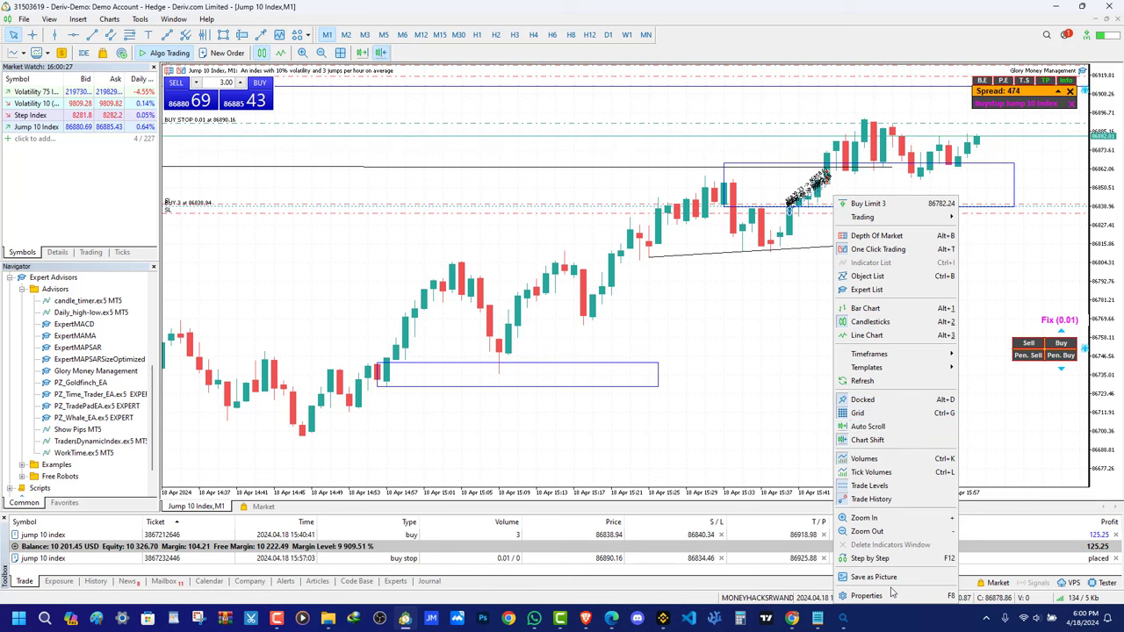
pyautogui.click(865, 596)
pyautogui.click(574, 239)
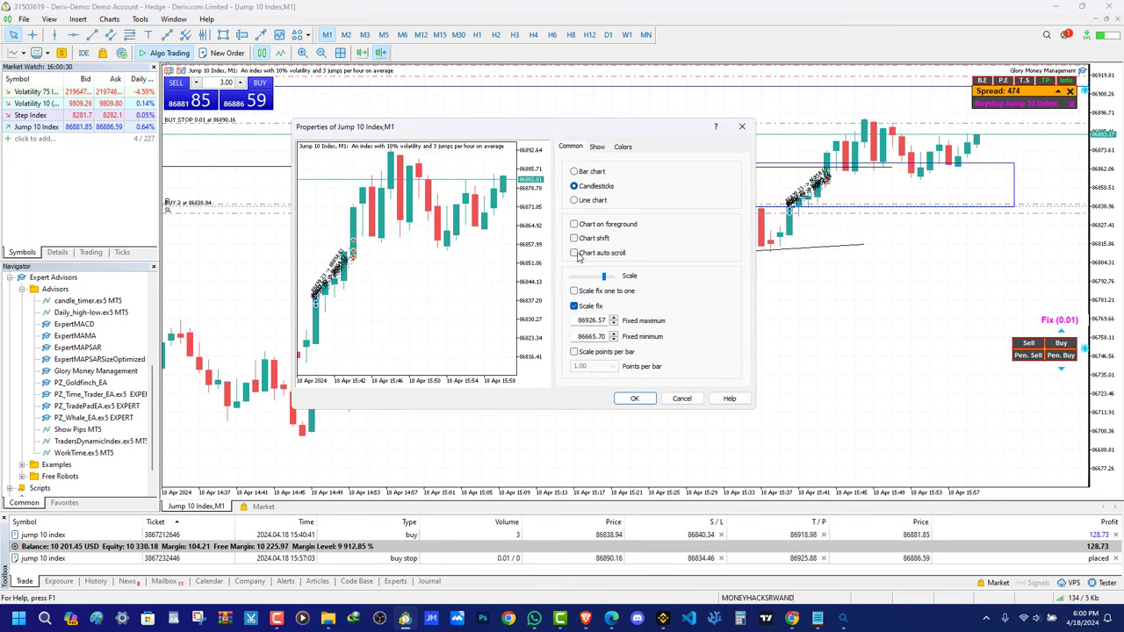
pyautogui.moveTo(605, 279); pyautogui.dragTo(601, 281)
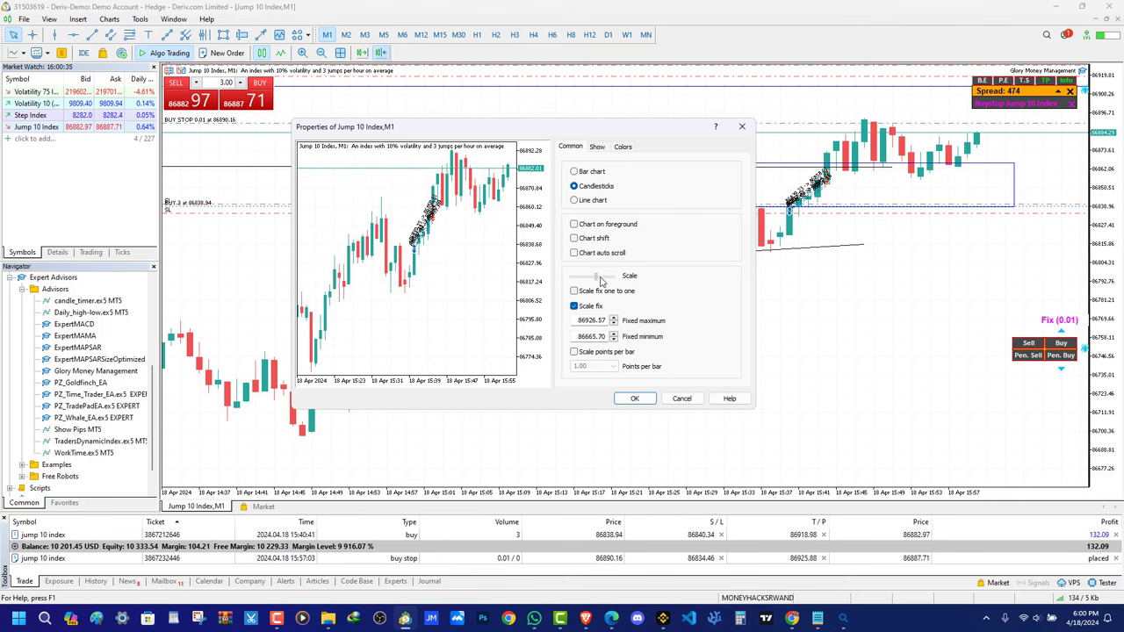
pyautogui.click(639, 398)
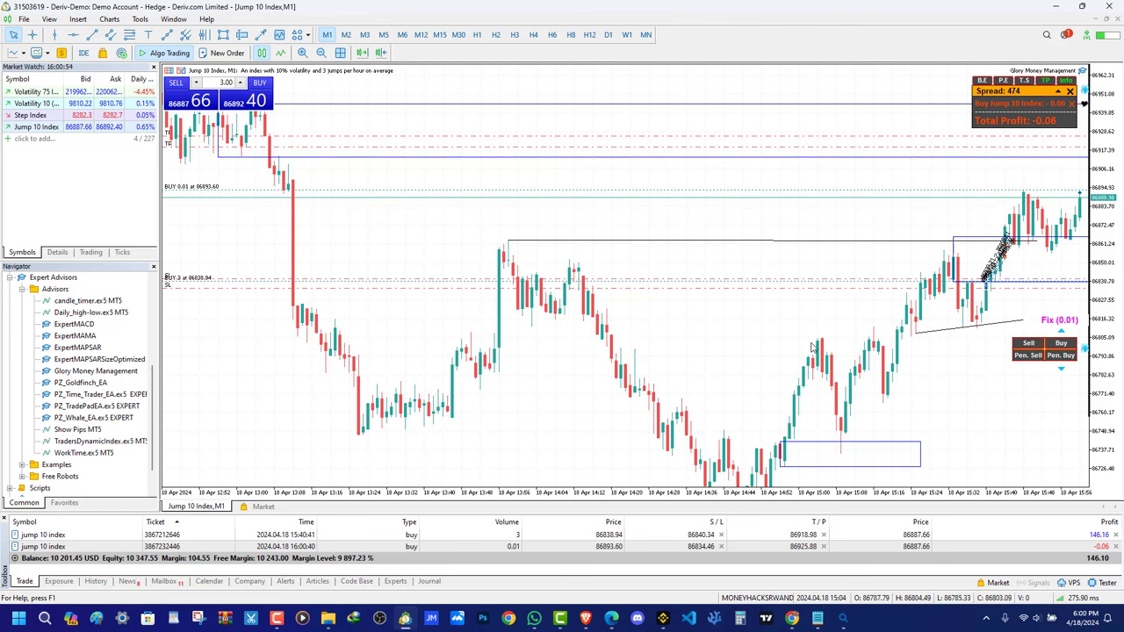
# Turn chart shift on again, reset the price scale and reposition the recent candles on the chart
pyautogui.click(381, 53)
pyautogui.doubleClick(1106, 263)
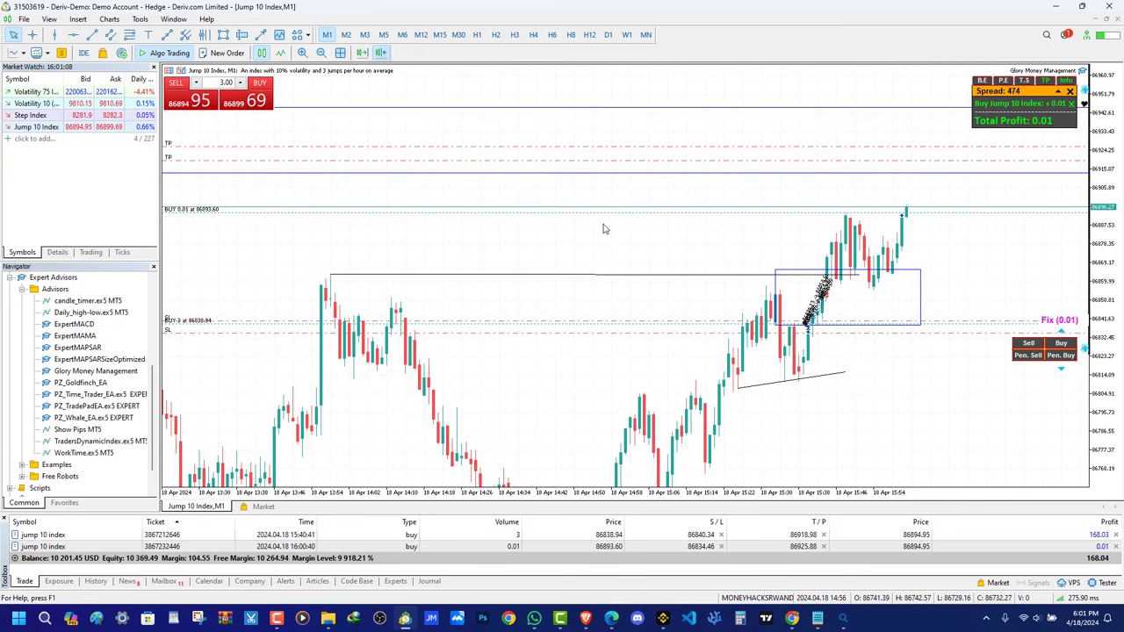
pyautogui.moveTo(879, 272); pyautogui.dragTo(883, 269)
pyautogui.moveTo(972, 248); pyautogui.dragTo(917, 230)
pyautogui.hscroll(-4, 998, 236)
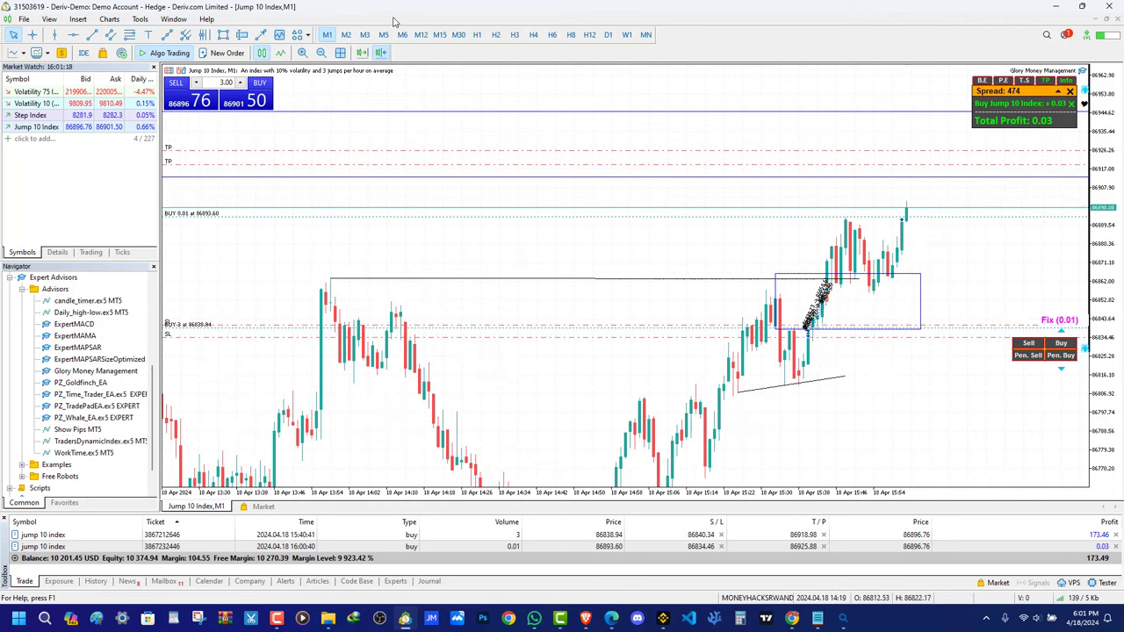
pyautogui.moveTo(462, 308); pyautogui.dragTo(462, 231)
# Set the Jump 10 Index chart's grid color to White in its properties
pyautogui.rightClick(526, 182)
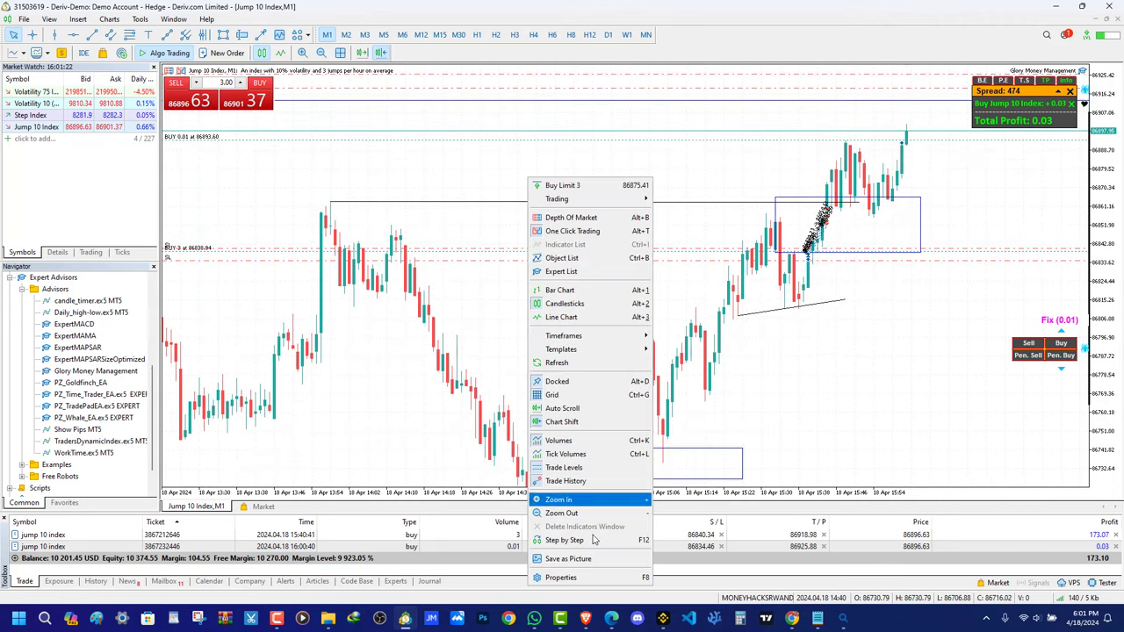
pyautogui.click(571, 575)
pyautogui.click(623, 146)
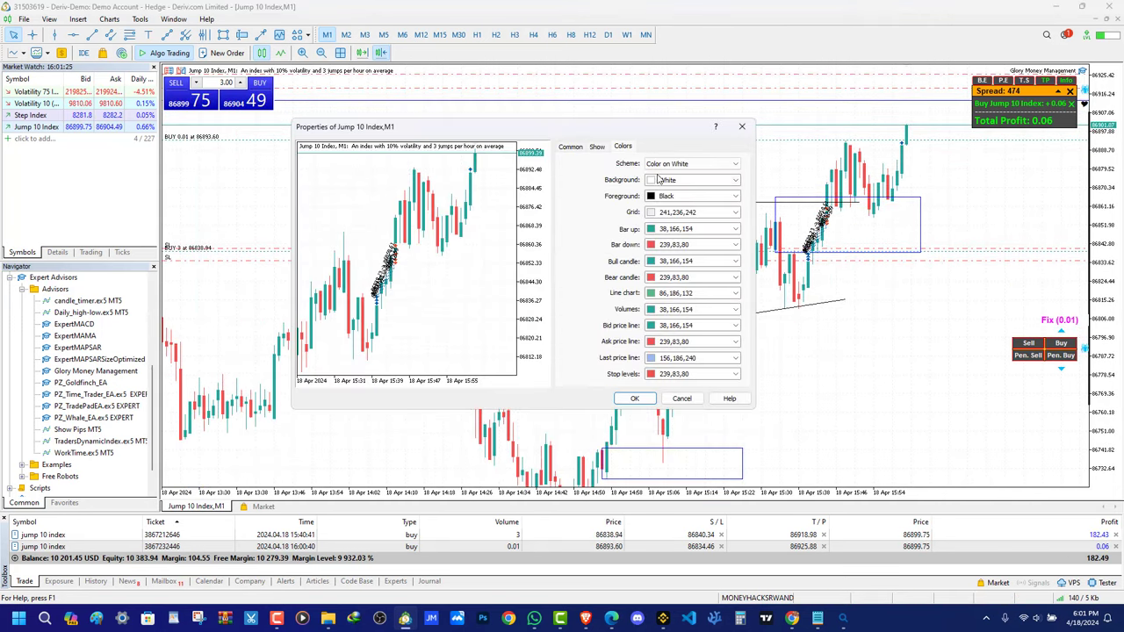
pyautogui.click(650, 214)
pyautogui.click(750, 360)
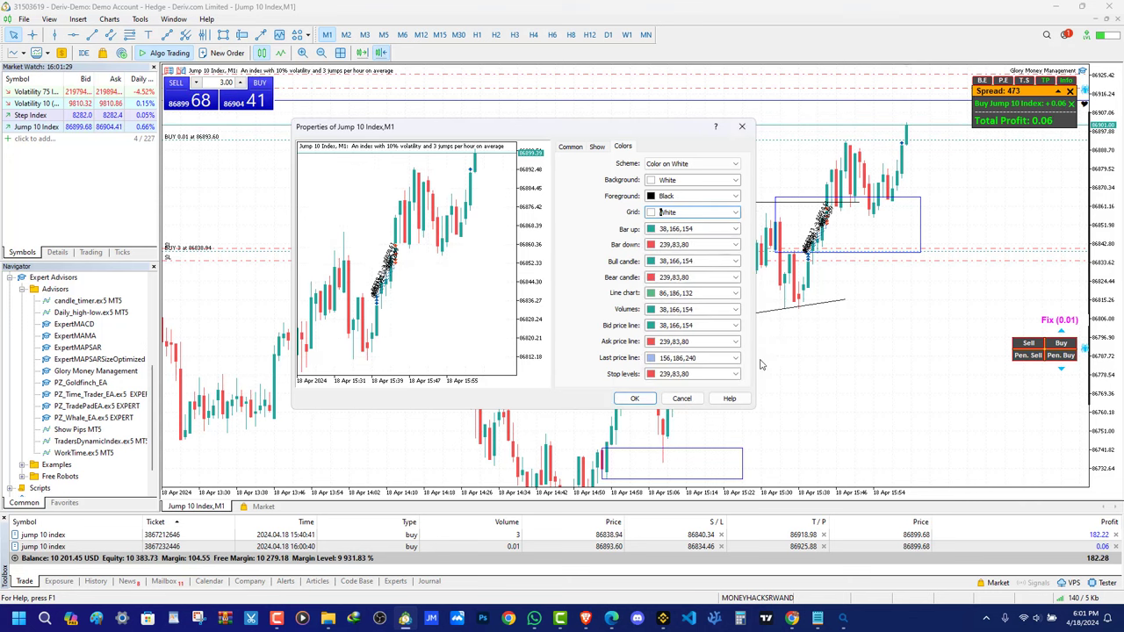
pyautogui.click(634, 398)
# Reopen the chart's color properties and choose White for the grid again
pyautogui.rightClick(588, 159)
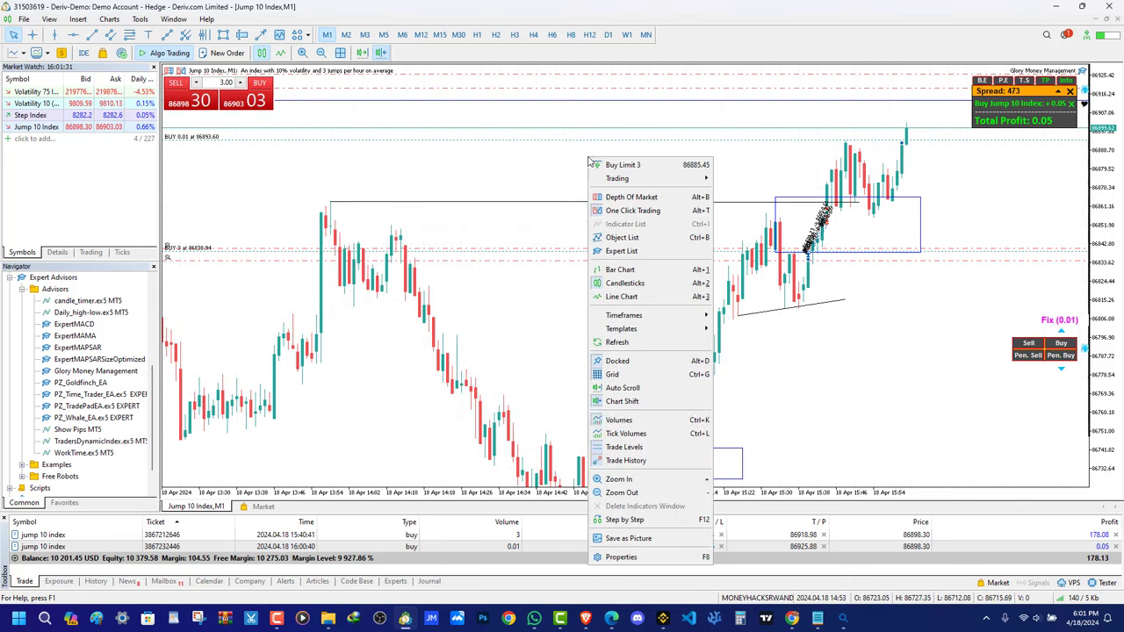
pyautogui.click(661, 558)
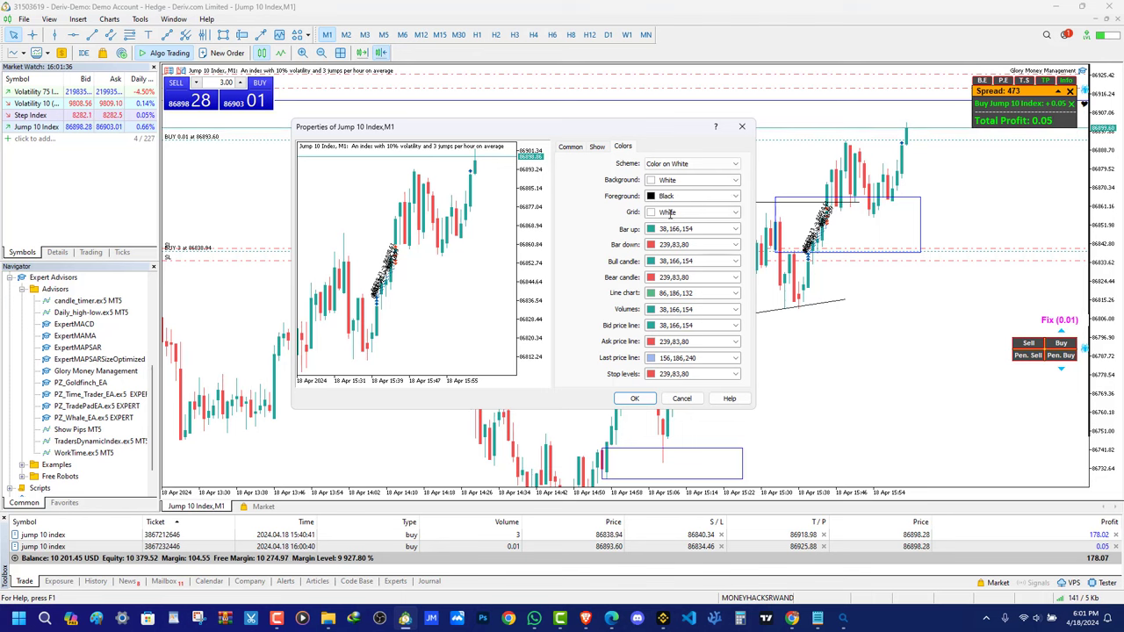
pyautogui.click(660, 212)
pyautogui.click(750, 358)
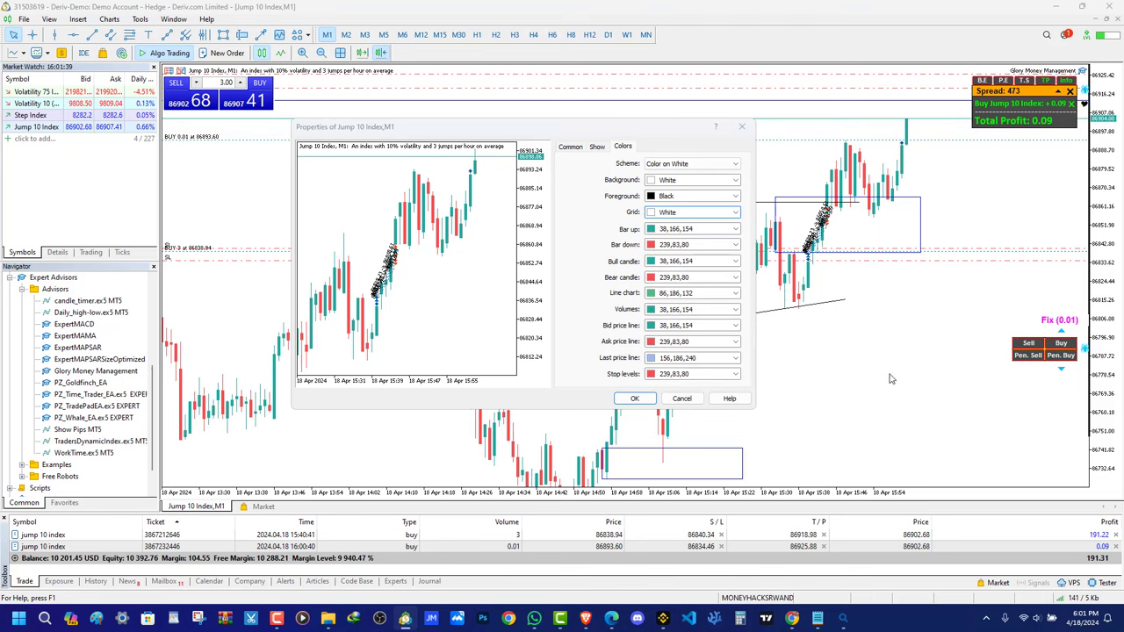
pyautogui.click(634, 397)
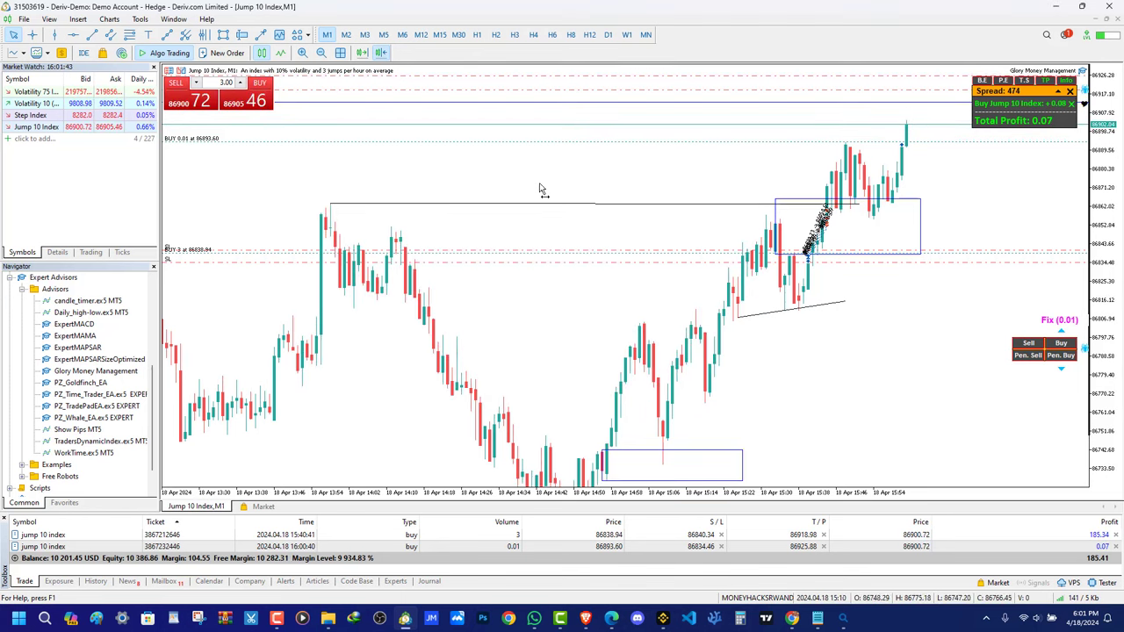
pyautogui.moveTo(308, 404); pyautogui.dragTo(668, 386)
pyautogui.moveTo(289, 206); pyautogui.dragTo(552, 396)
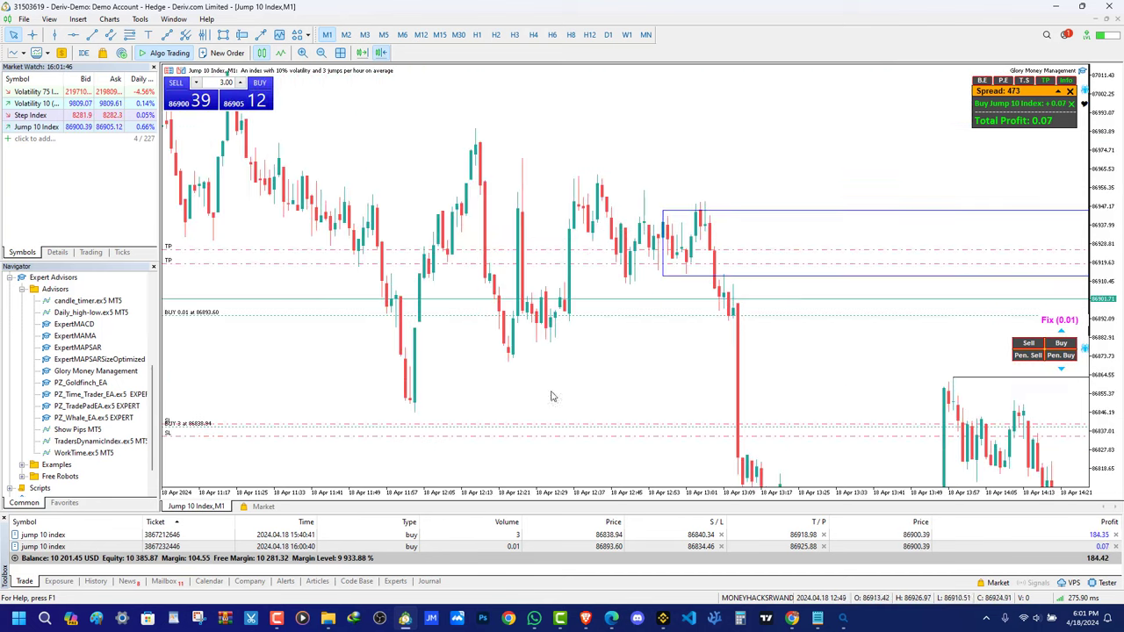
pyautogui.moveTo(499, 199); pyautogui.dragTo(261, 248)
pyautogui.moveTo(648, 348); pyautogui.dragTo(307, 78)
pyautogui.moveTo(797, 295); pyautogui.dragTo(694, 457)
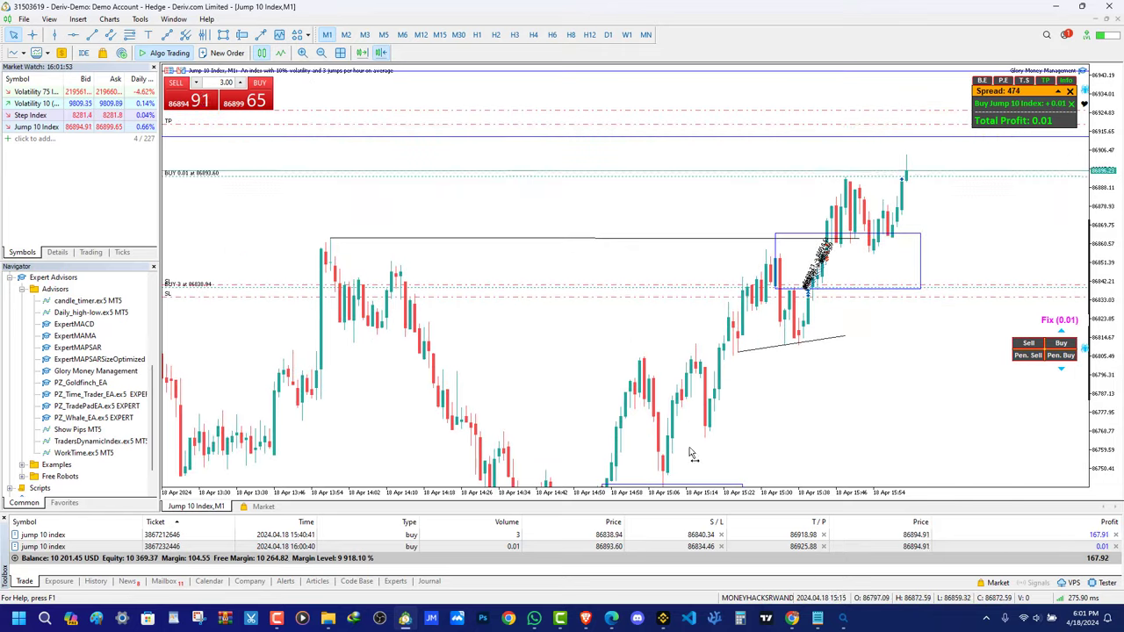
pyautogui.rightClick(518, 299)
pyautogui.moveTo(578, 360)
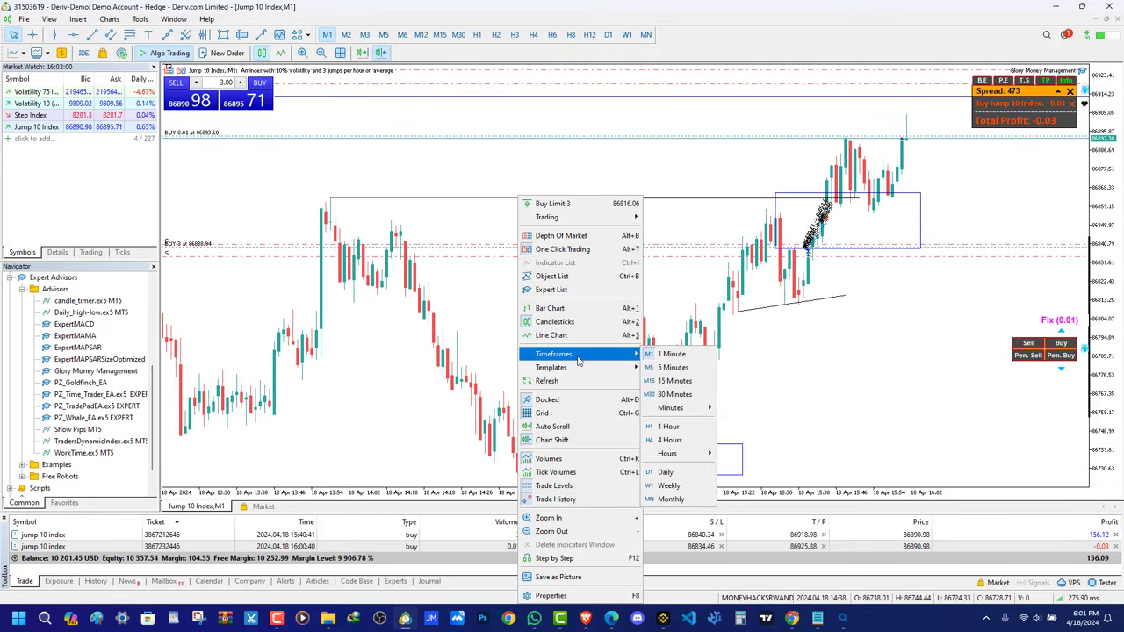
pyautogui.moveTo(615, 367)
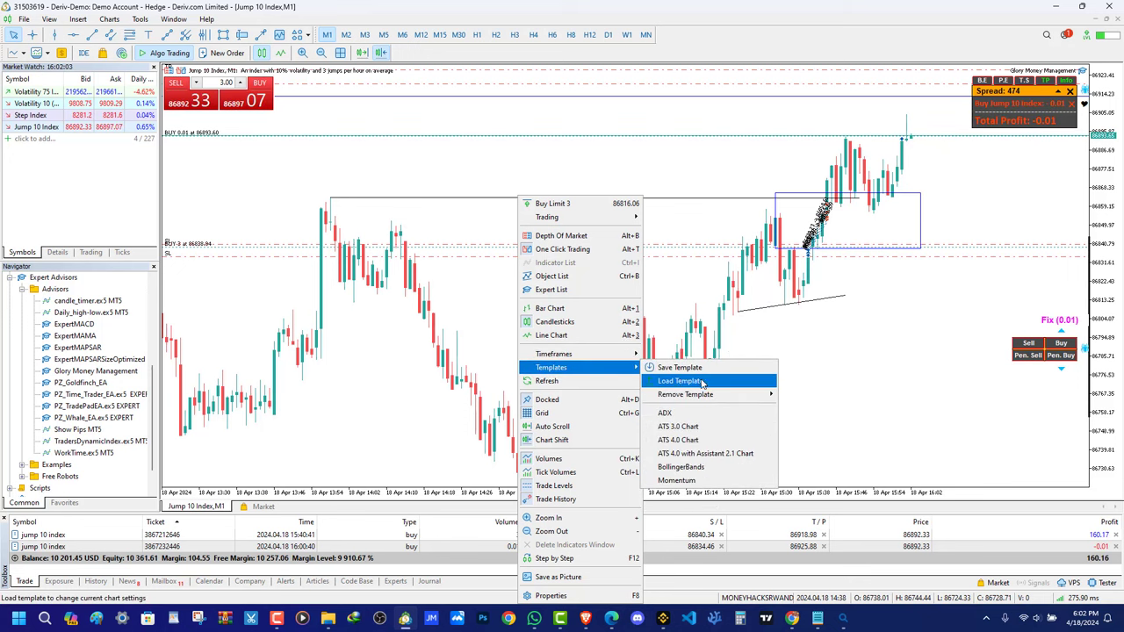
pyautogui.click(678, 368)
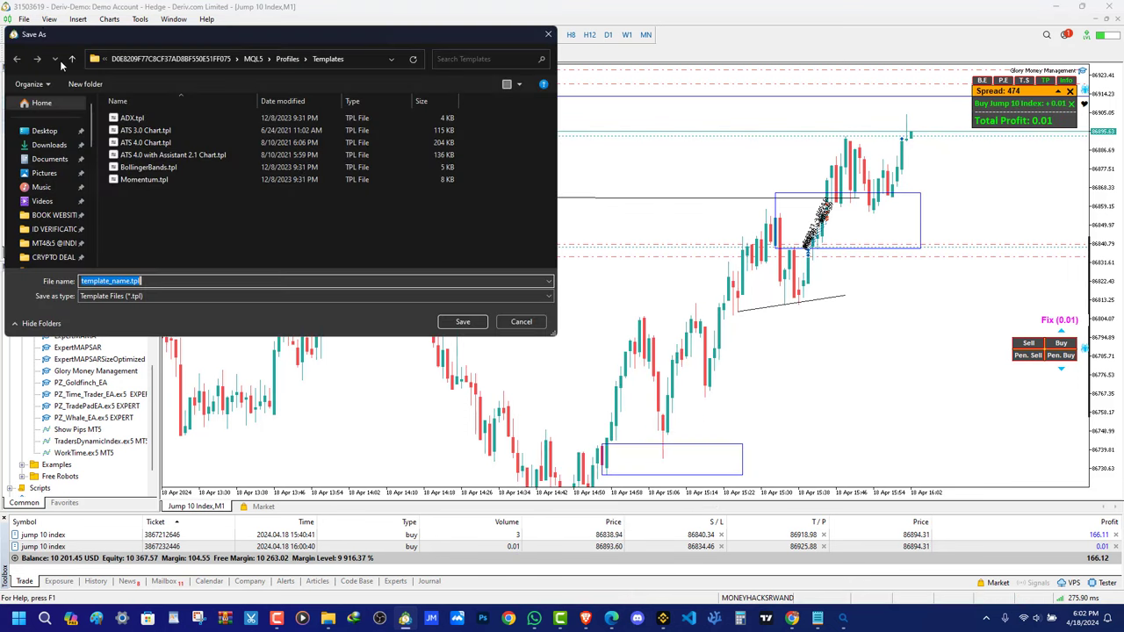
pyautogui.click(53, 214)
pyautogui.click(55, 228)
pyautogui.click(58, 243)
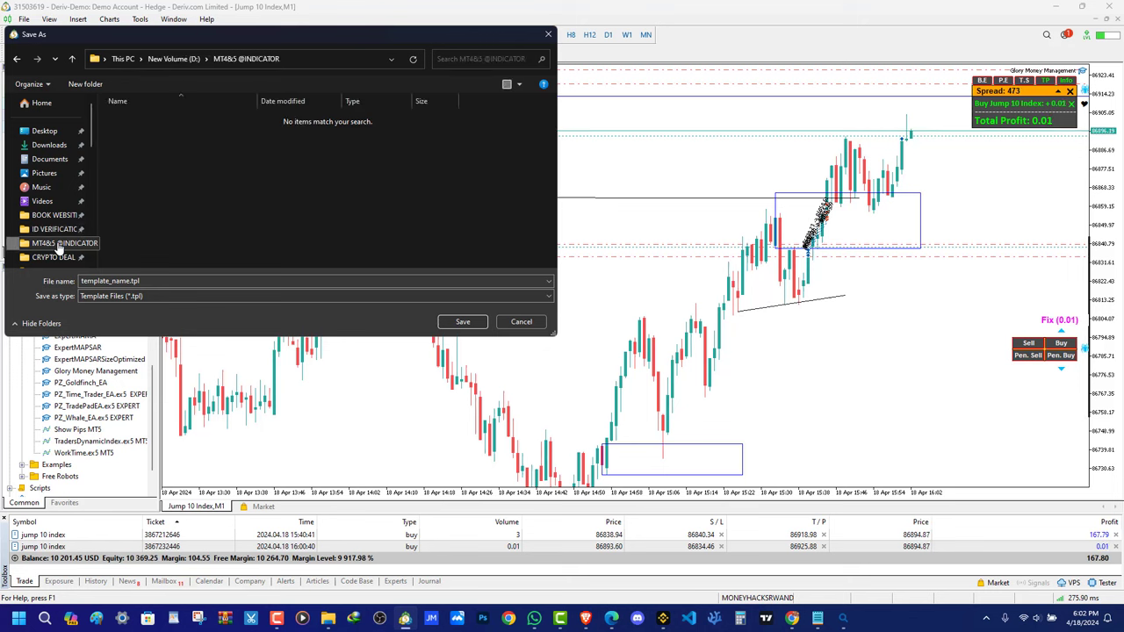
pyautogui.click(166, 280)
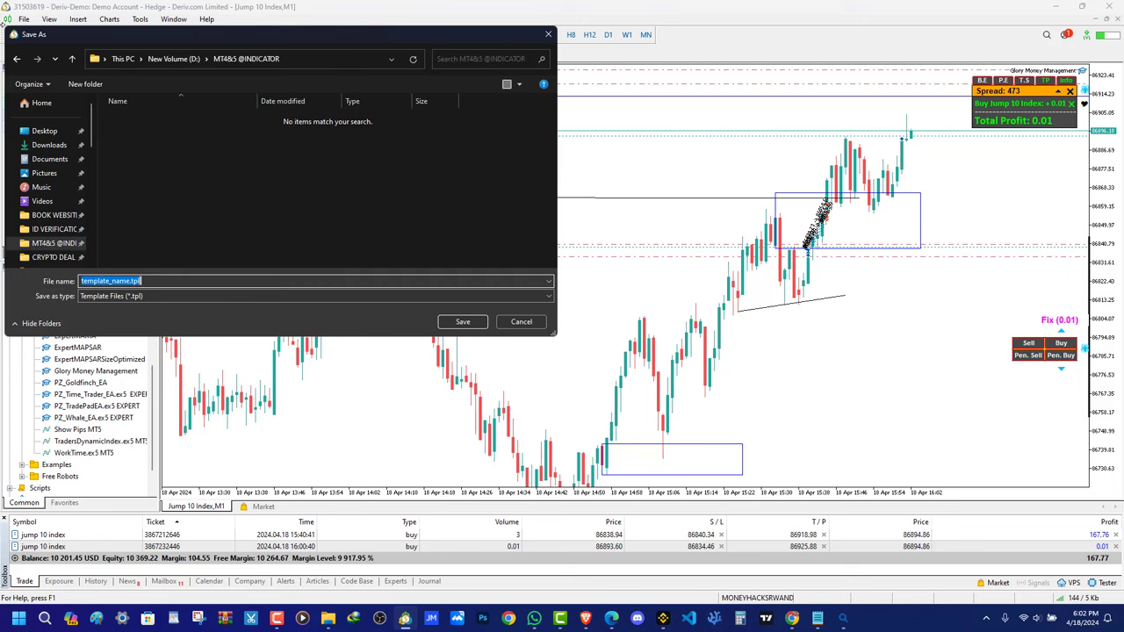
pyautogui.write('M')
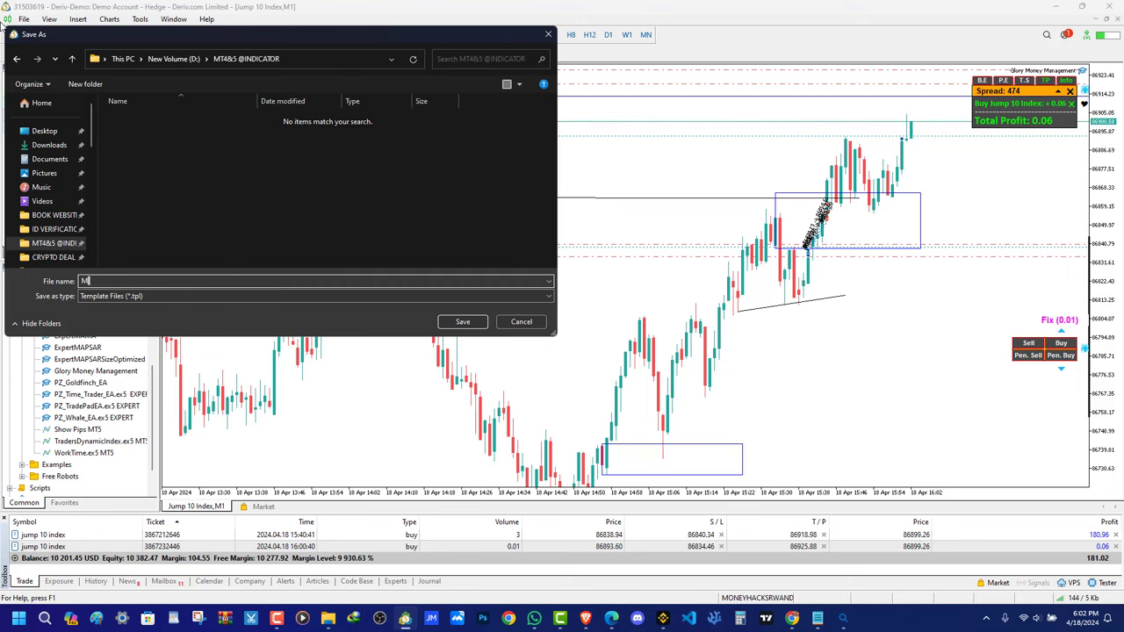
pyautogui.write('ONEYHACKSRWANDA THEME')
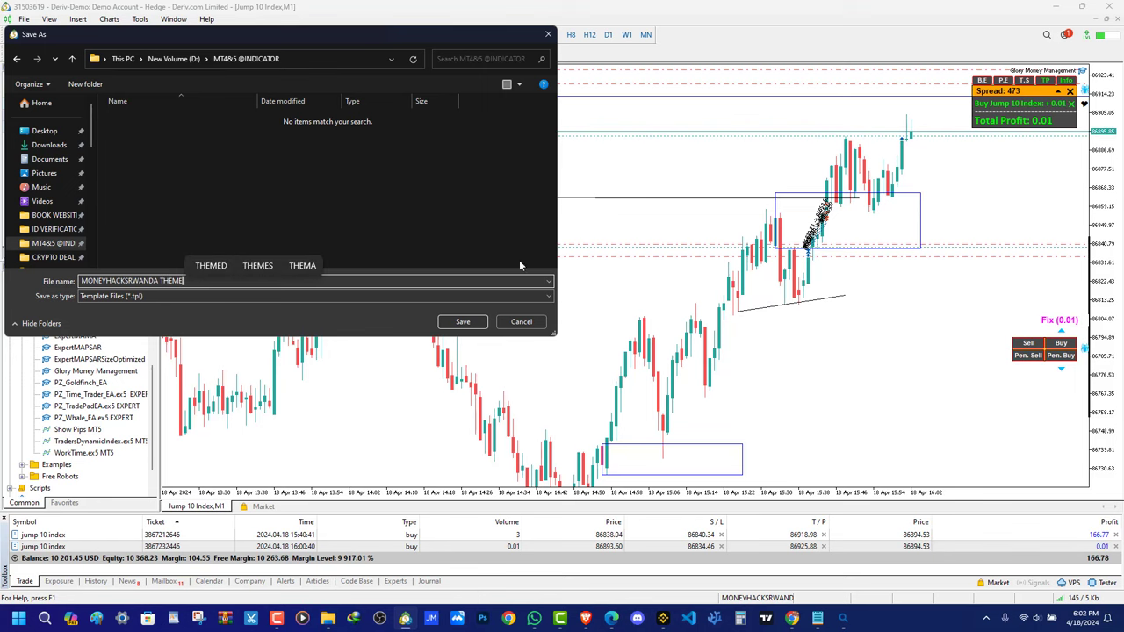
pyautogui.press('Return')
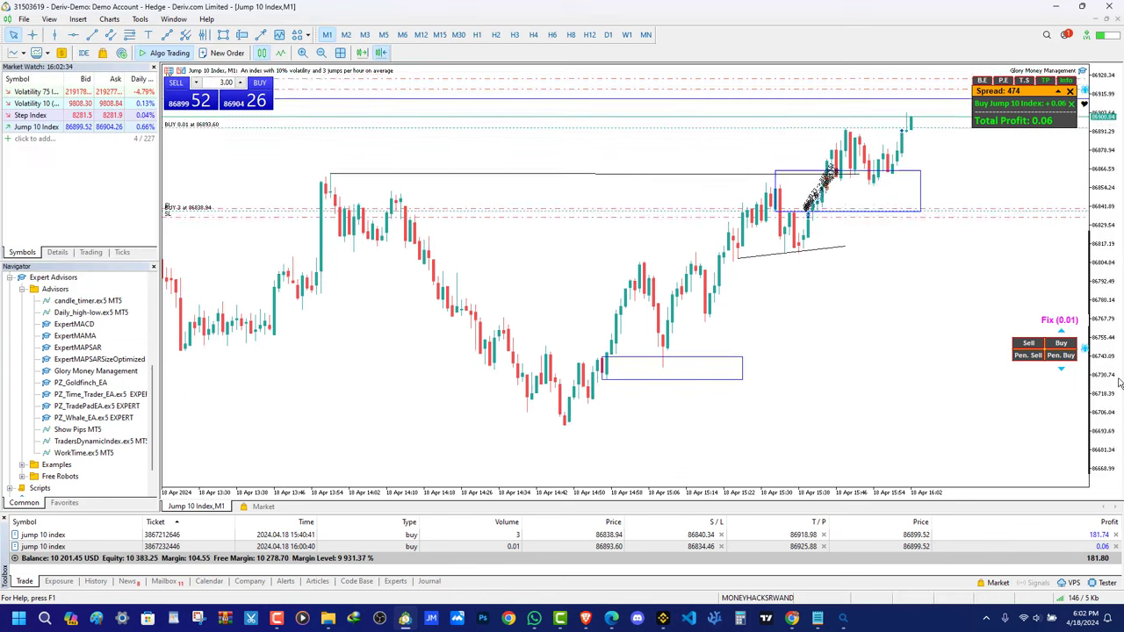
# Stretch the Jump 10 Index price scale and open a separate chart window for the Volatility 75 Index
pyautogui.moveTo(1118, 383); pyautogui.dragTo(1110, 332)
pyautogui.moveTo(323, 348); pyautogui.dragTo(334, 454)
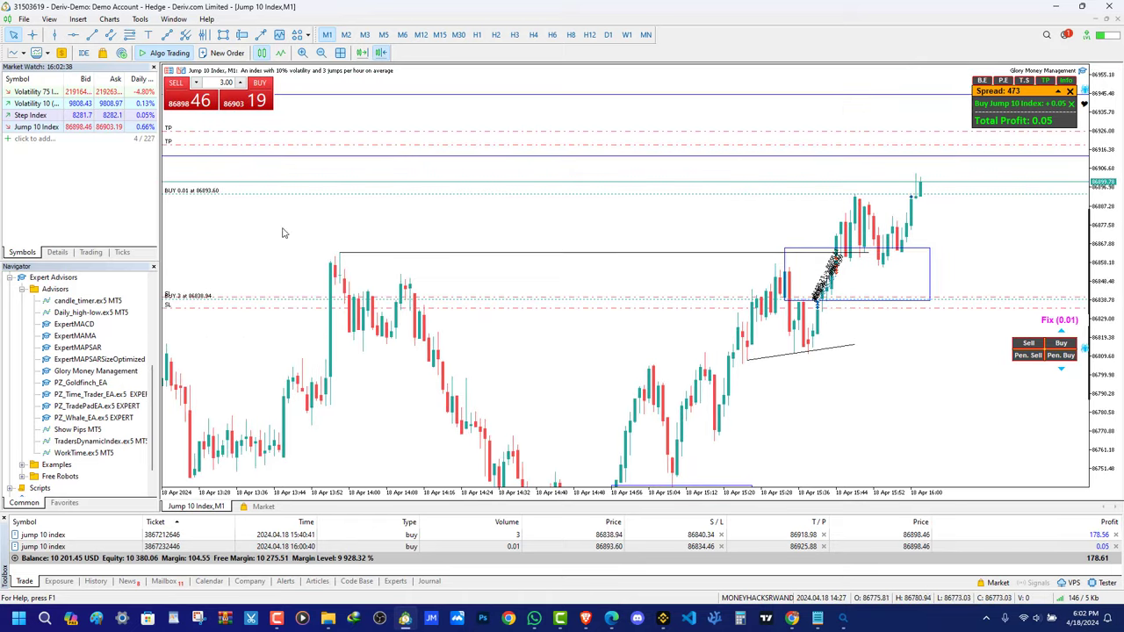
pyautogui.rightClick(51, 91)
pyautogui.click(88, 115)
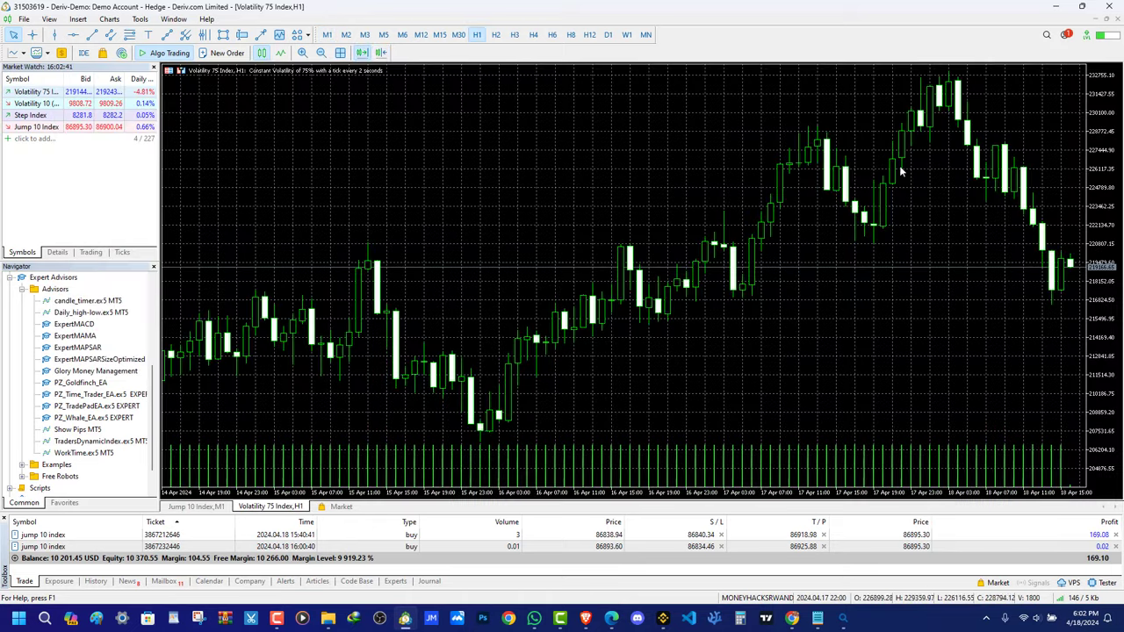
pyautogui.rightClick(575, 125)
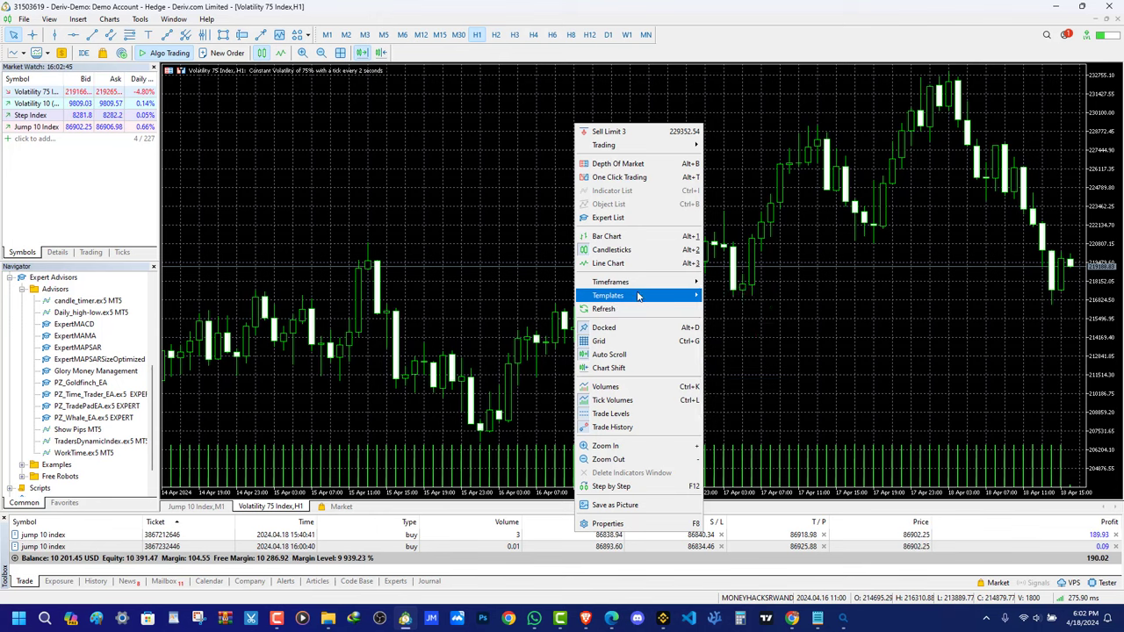
pyautogui.moveTo(639, 297)
pyautogui.click(746, 308)
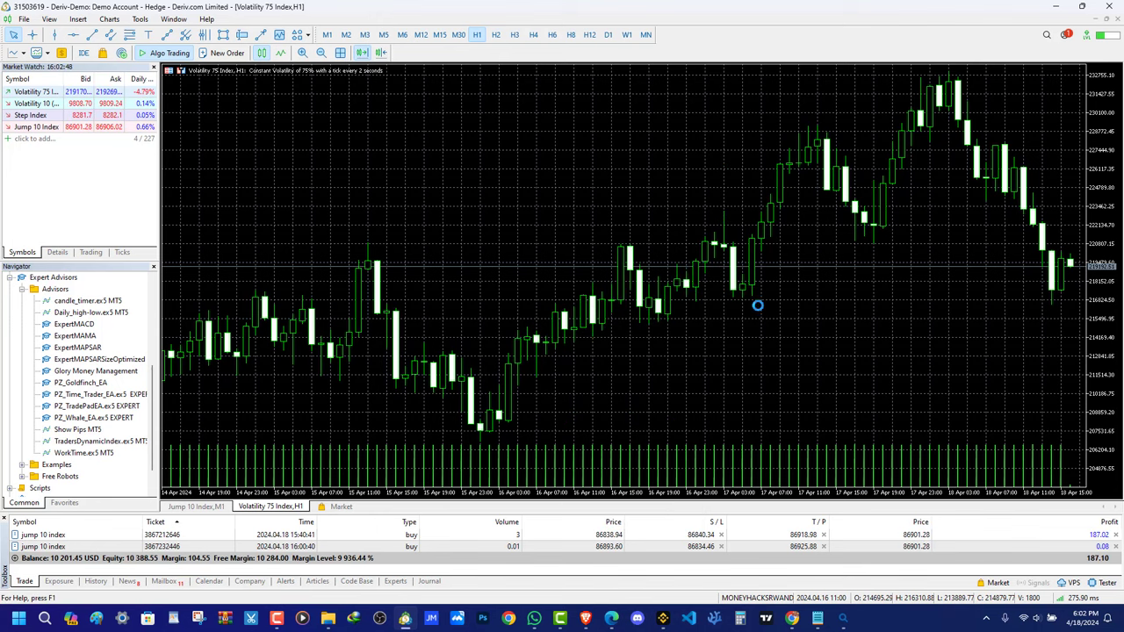
pyautogui.click(52, 244)
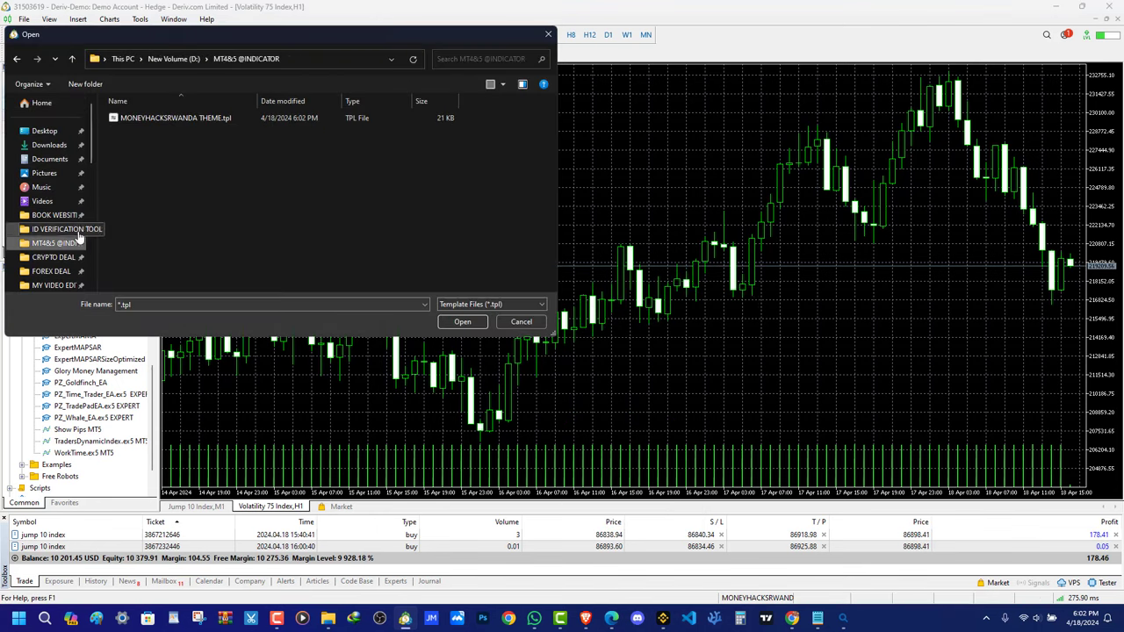
pyautogui.click(143, 117)
pyautogui.click(463, 322)
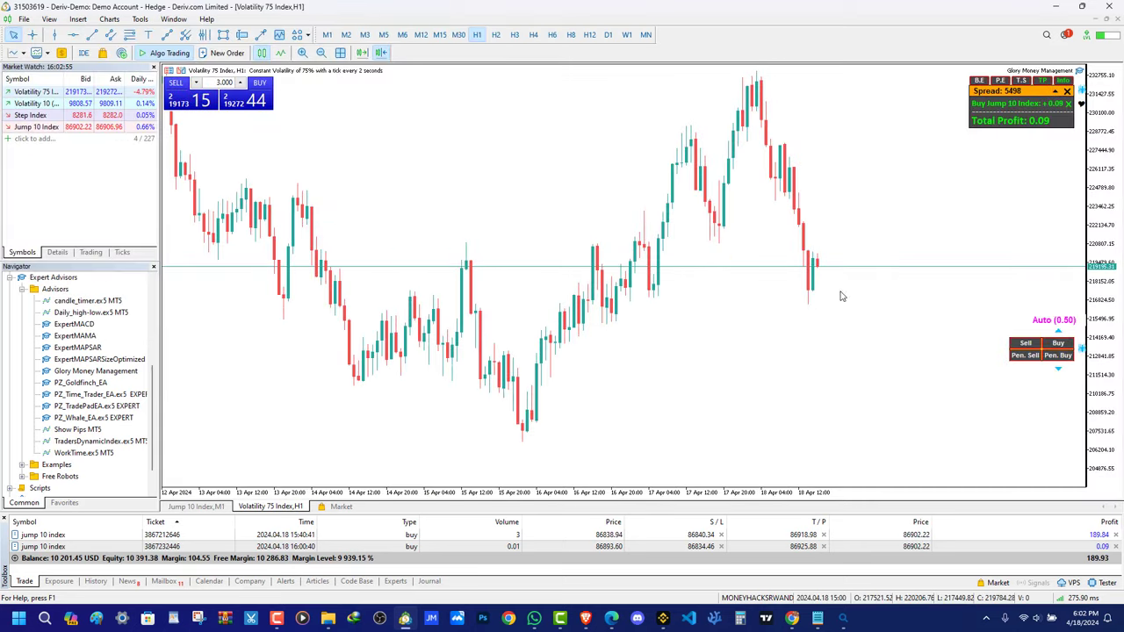
# Switch the Volatility 75 Index chart to the M12 timeframe and rescale it, declining the prompt to close a position
pyautogui.moveTo(534, 230); pyautogui.dragTo(812, 320)
pyautogui.click(421, 34)
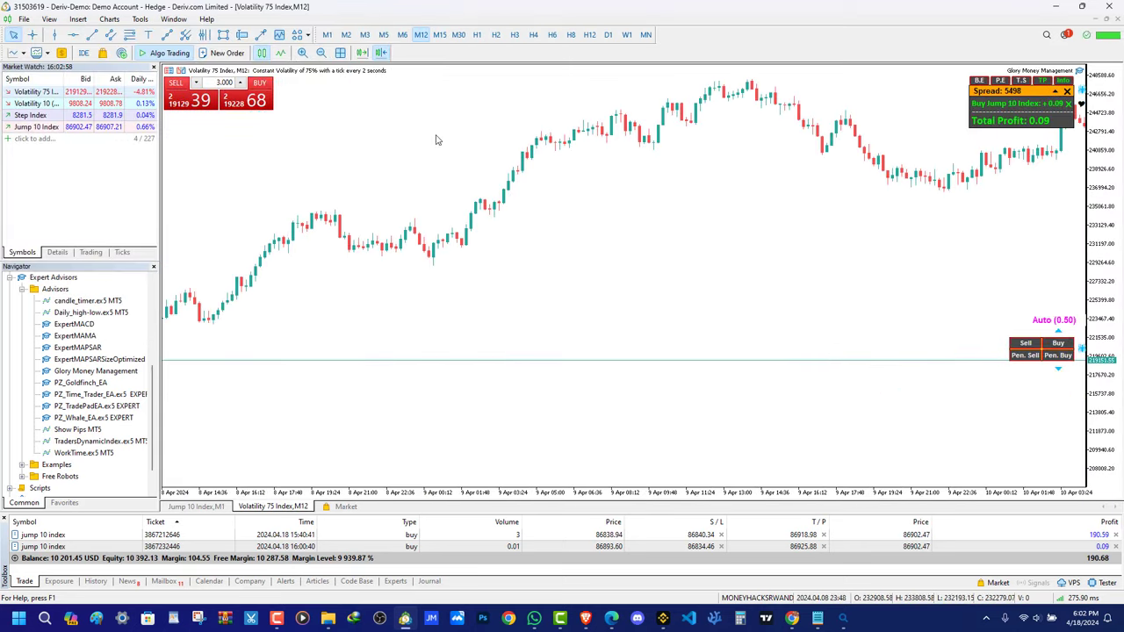
pyautogui.click(381, 52)
pyautogui.moveTo(673, 275); pyautogui.dragTo(673, 215)
pyautogui.moveTo(1097, 312); pyautogui.dragTo(1096, 215)
pyautogui.click(1068, 104)
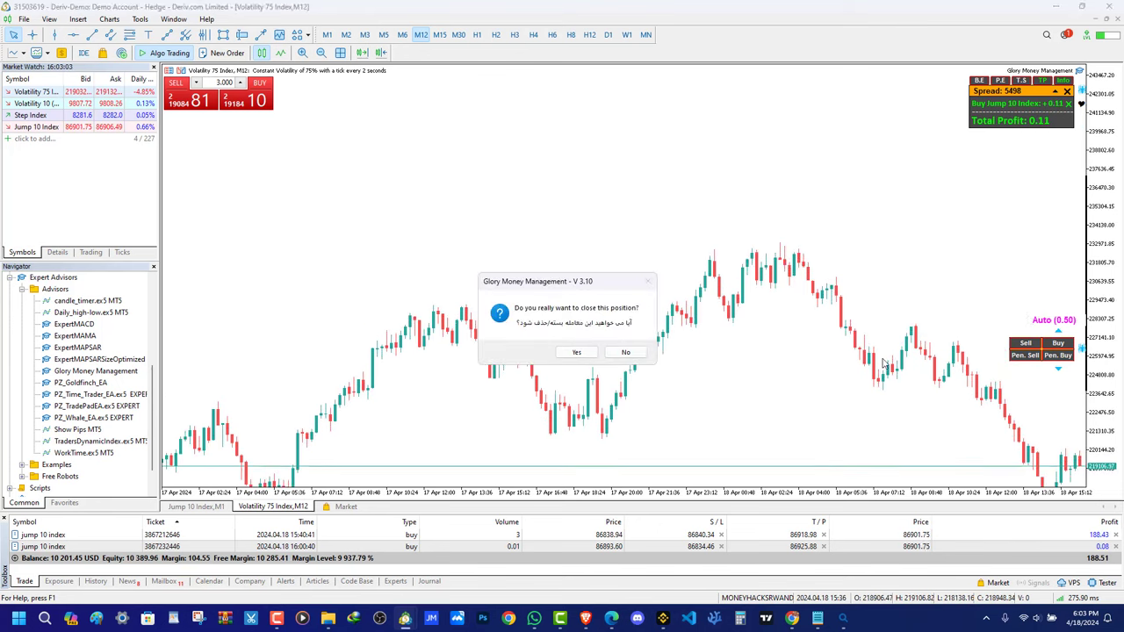
pyautogui.click(625, 352)
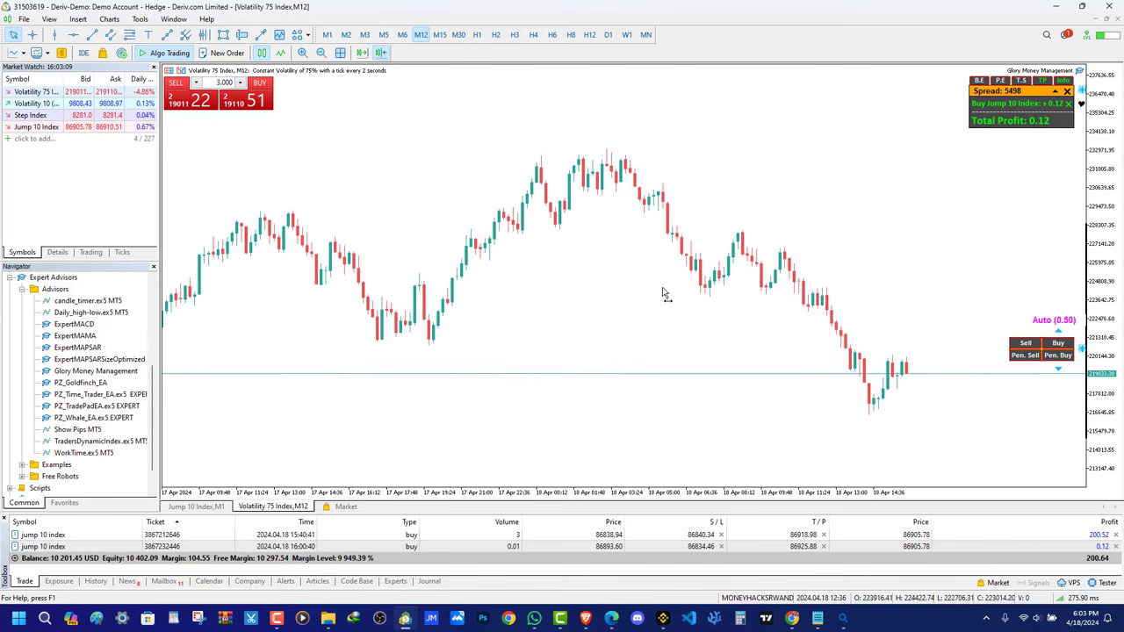
# Show the Jump 10 Index in the Volatility 75 chart window and load the MONEYHACKSRWANDA THEME template onto it
pyautogui.moveTo(76, 128); pyautogui.dragTo(651, 303)
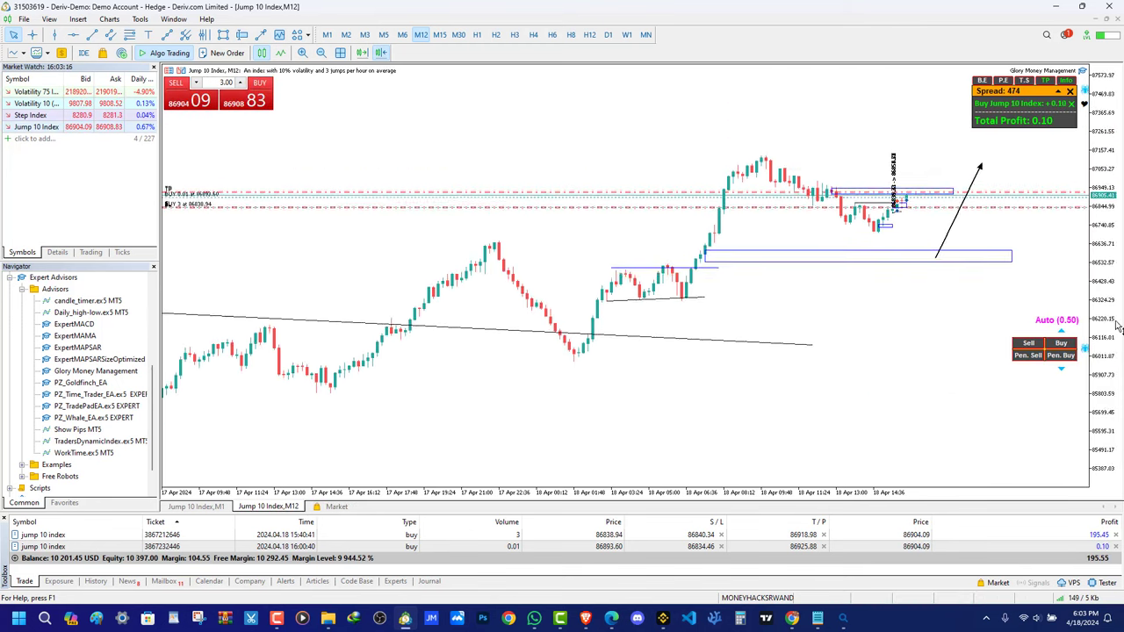
pyautogui.rightClick(647, 110)
pyautogui.moveTo(711, 277)
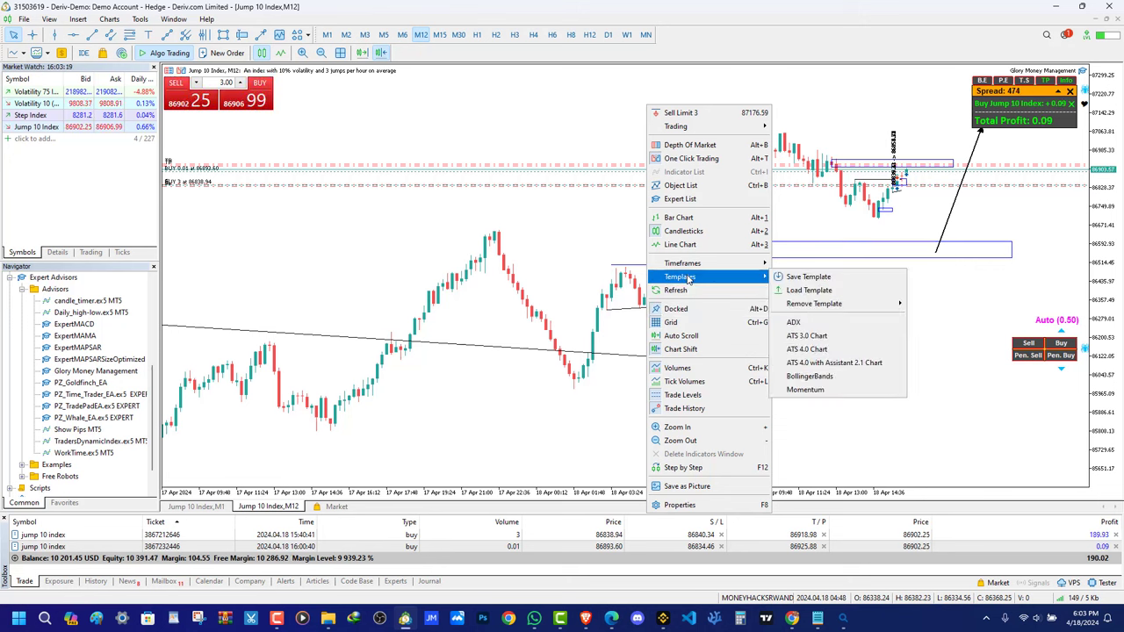
pyautogui.click(808, 290)
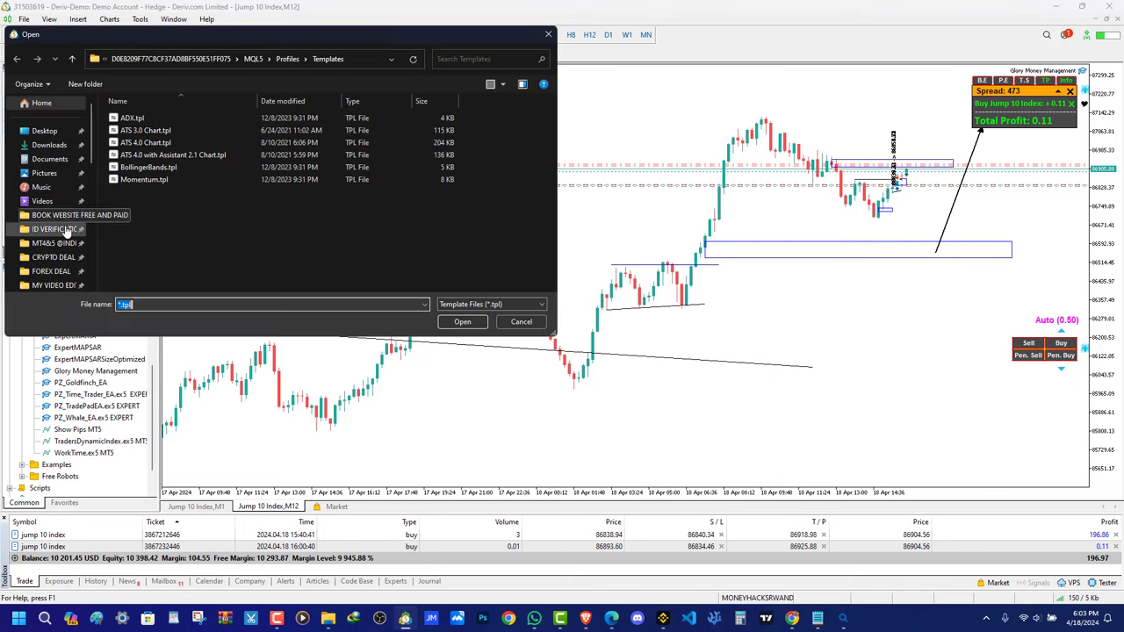
pyautogui.click(55, 250)
pyautogui.click(210, 118)
pyautogui.click(463, 322)
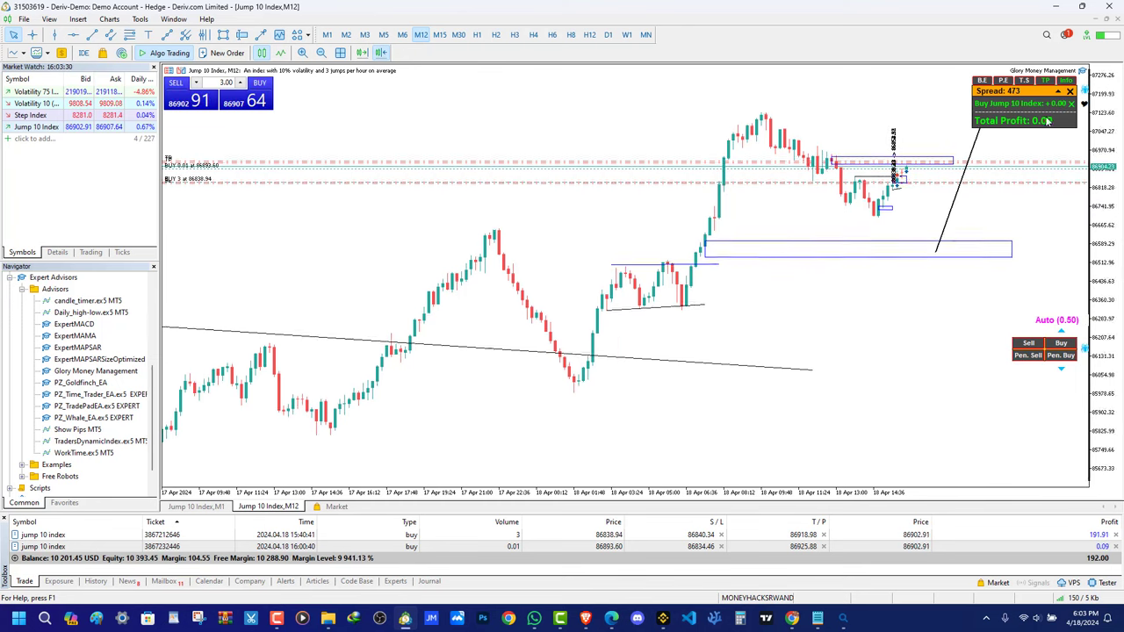
# Switch the Jump 10 Index chart to the M1 timeframe and rescale it around the latest candles
pyautogui.click(328, 34)
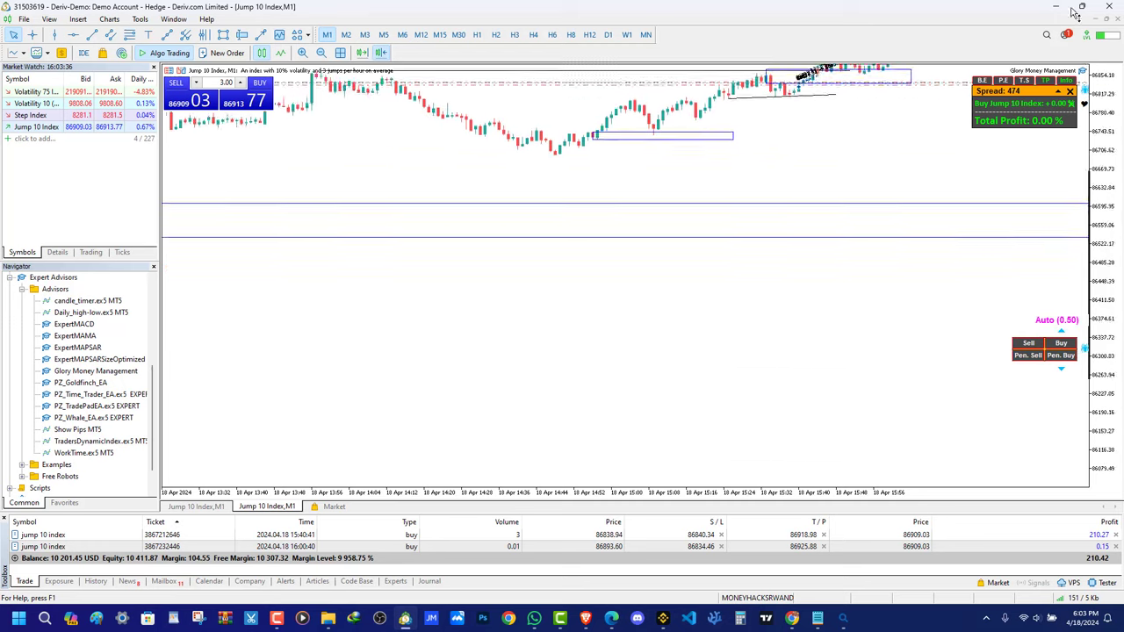
pyautogui.moveTo(914, 562); pyautogui.dragTo(867, 514)
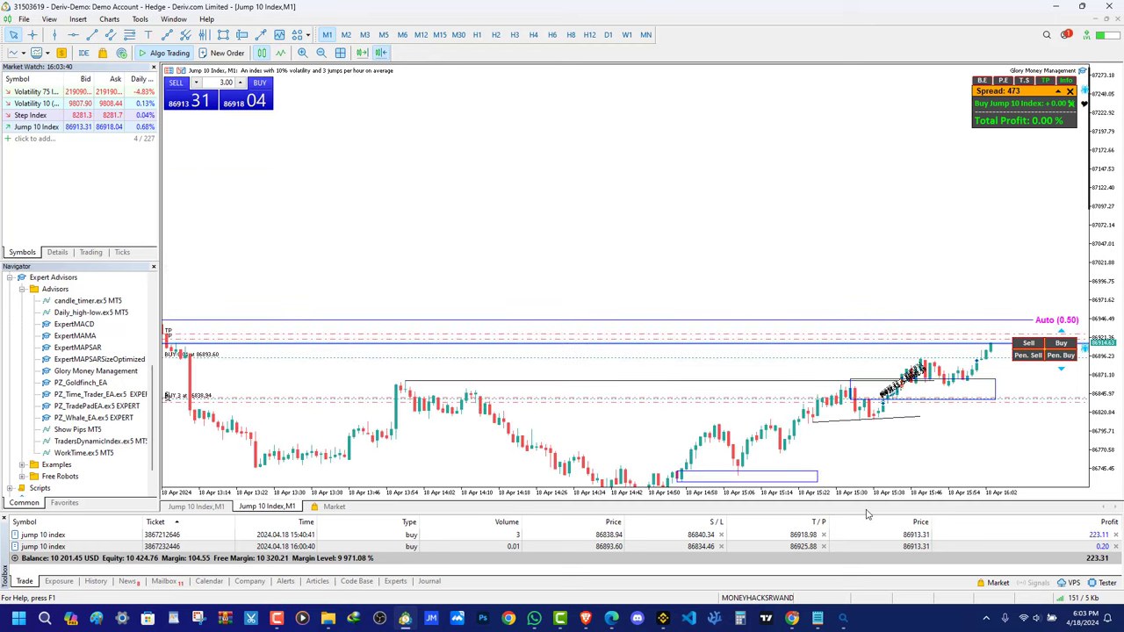
pyautogui.moveTo(958, 186); pyautogui.dragTo(873, 106)
pyautogui.moveTo(1100, 180); pyautogui.dragTo(1097, 156)
pyautogui.moveTo(935, 149); pyautogui.dragTo(878, 399)
pyautogui.moveTo(1111, 344); pyautogui.dragTo(1111, 300)
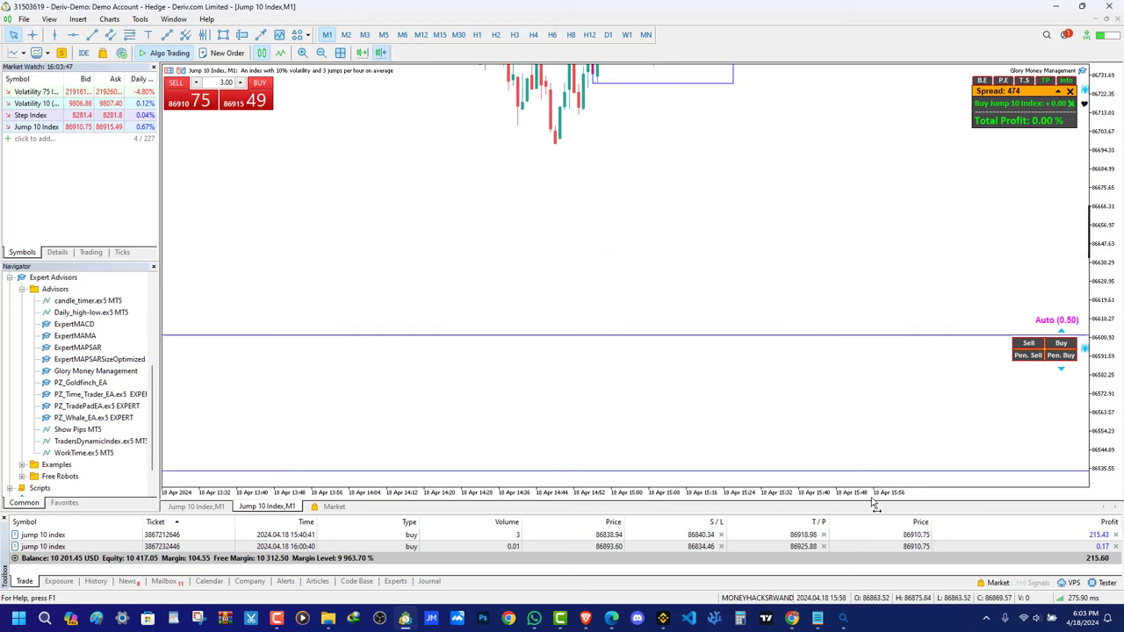
pyautogui.moveTo(1097, 204); pyautogui.dragTo(1098, 190)
pyautogui.moveTo(962, 159); pyautogui.dragTo(976, 361)
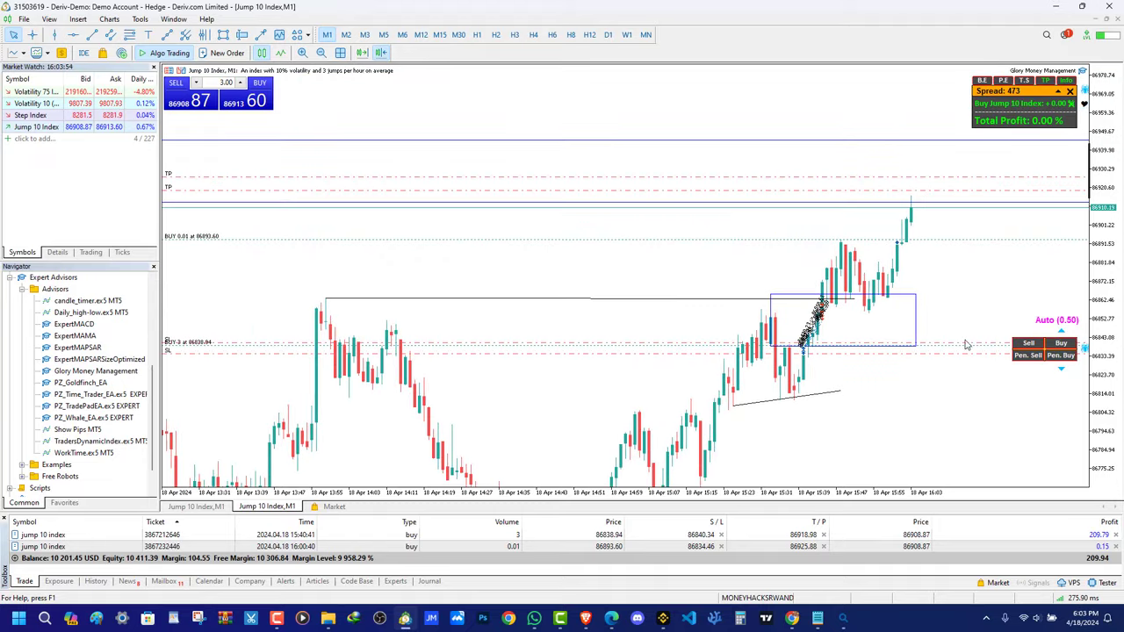
pyautogui.moveTo(771, 263); pyautogui.dragTo(659, 186)
pyautogui.scroll(2, 101, 325)
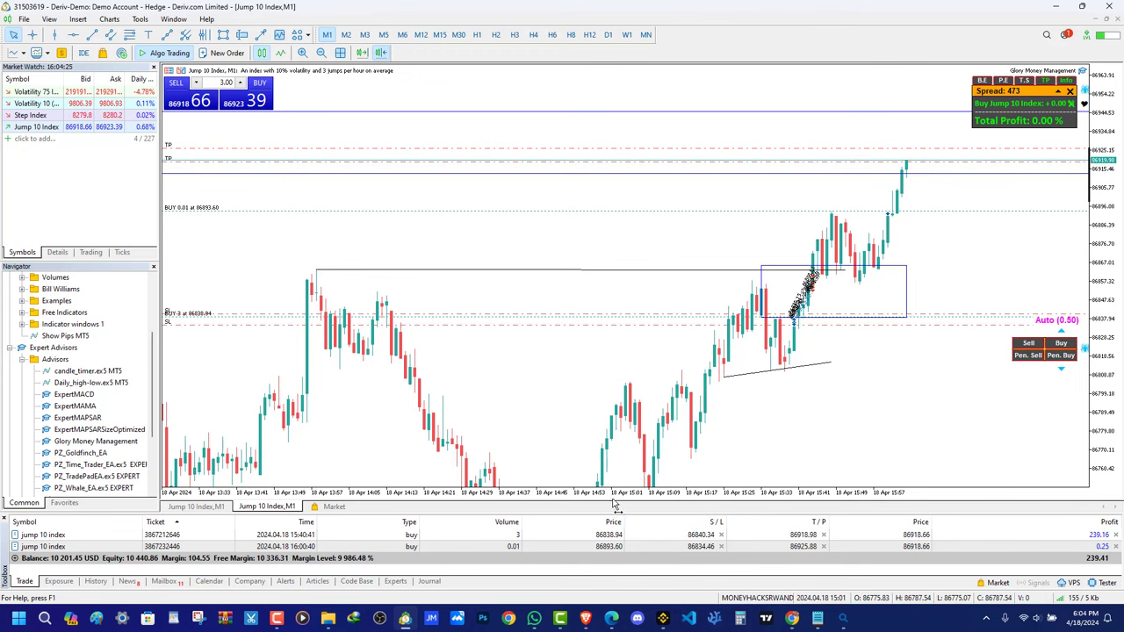
# Close the 3-lot Jump 10 Index buy position and examine it in the enlarged trade history
pyautogui.click(1116, 535)
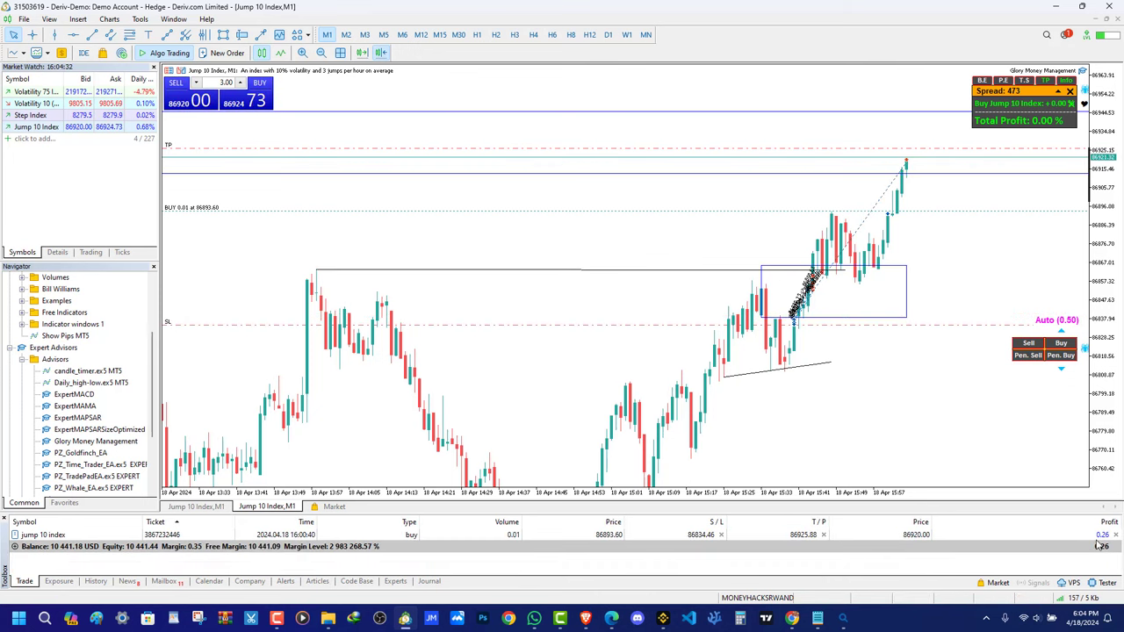
pyautogui.click(96, 581)
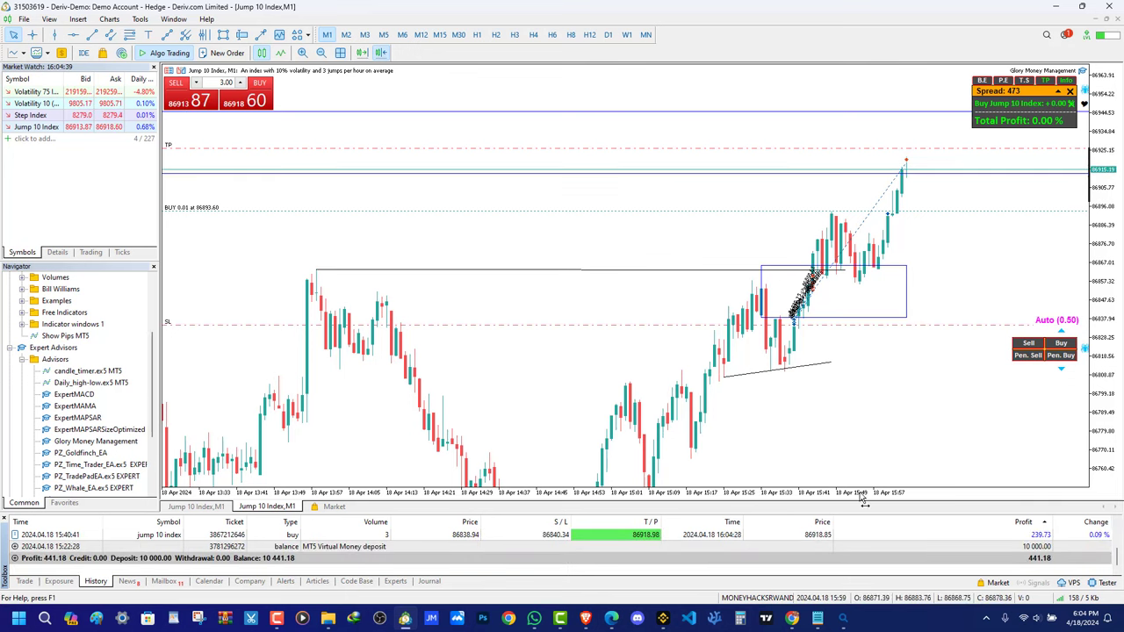
pyautogui.moveTo(705, 497); pyautogui.dragTo(706, 360)
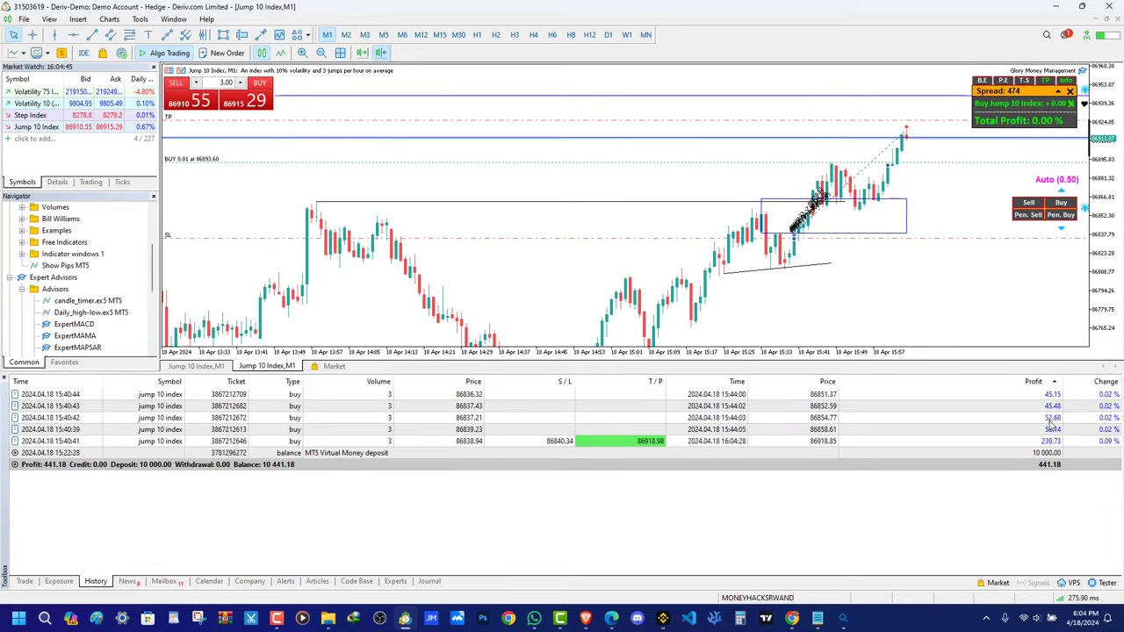
pyautogui.click(1052, 441)
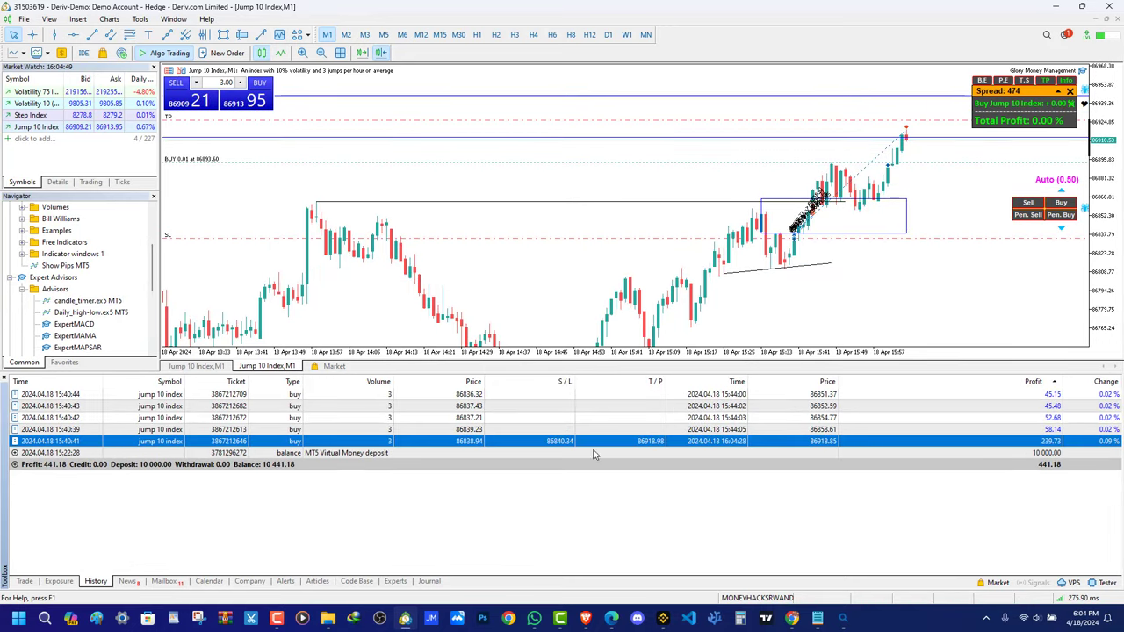
pyautogui.click(652, 502)
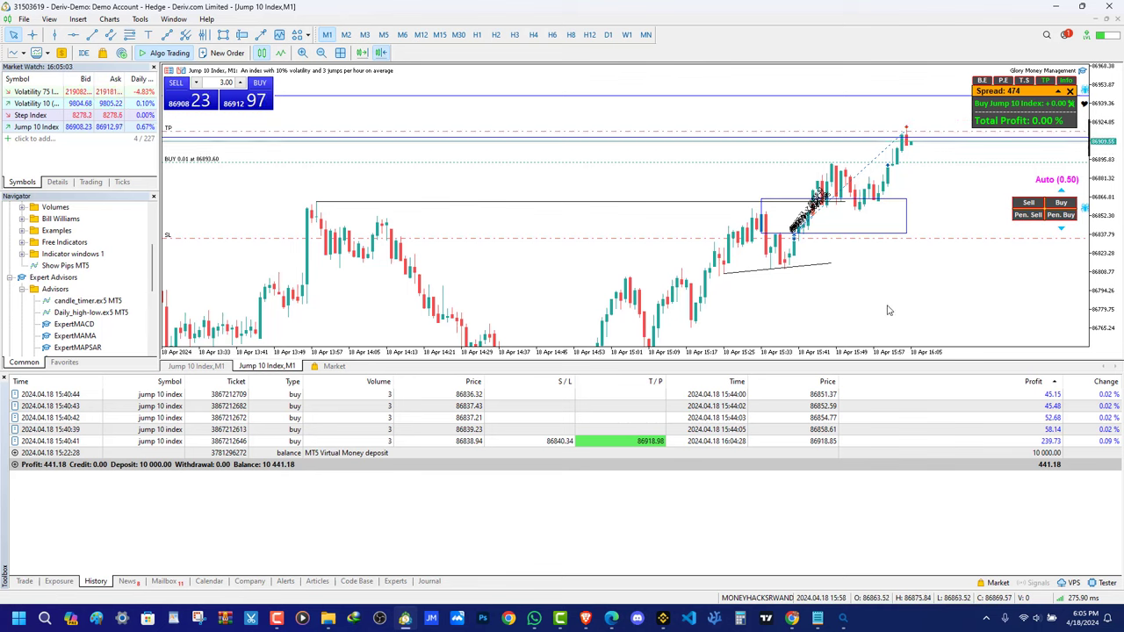
# Return to the open trades and watch the remaining 0.01-lot Jump 10 Index position against its take profit on the chart
pyautogui.click(24, 581)
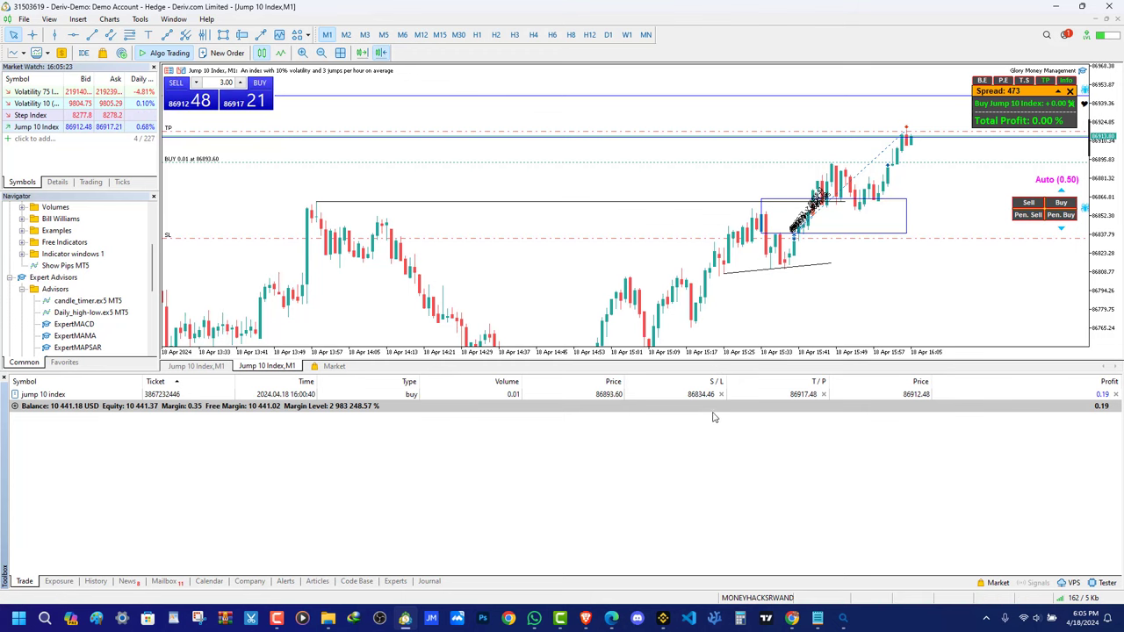
pyautogui.moveTo(544, 224); pyautogui.dragTo(486, 287)
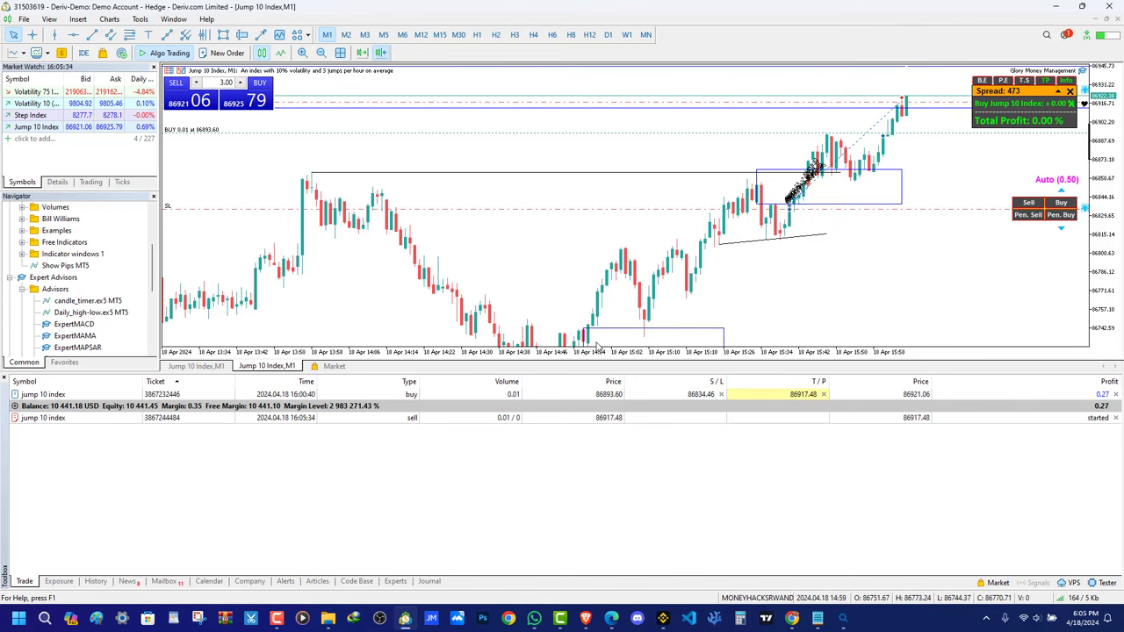
pyautogui.moveTo(920, 107); pyautogui.dragTo(921, 234)
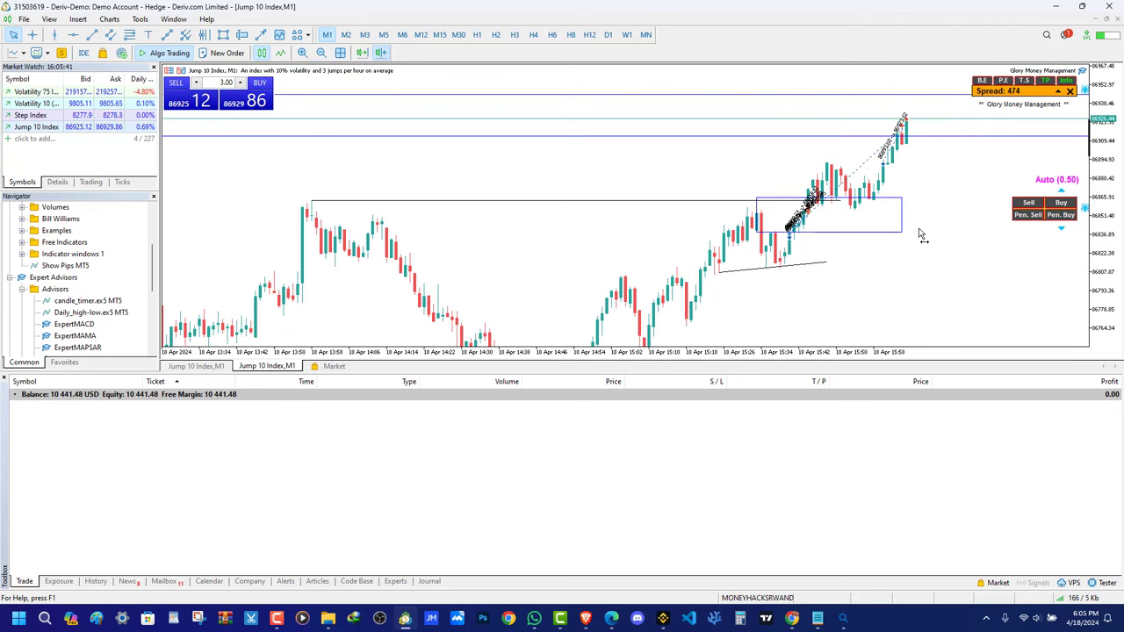
# Examine the profits and take-profit levels of the closed Jump 10 Index trades in the account history
pyautogui.click(84, 581)
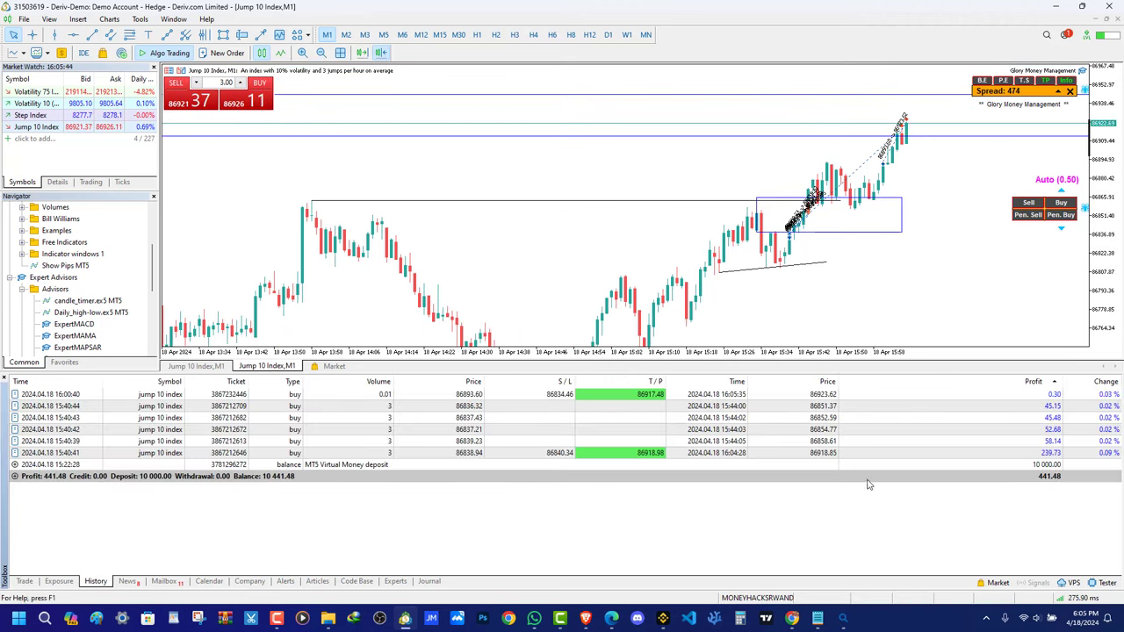
pyautogui.click(1078, 455)
pyautogui.click(1048, 429)
pyautogui.click(1018, 407)
pyautogui.click(743, 519)
pyautogui.click(641, 398)
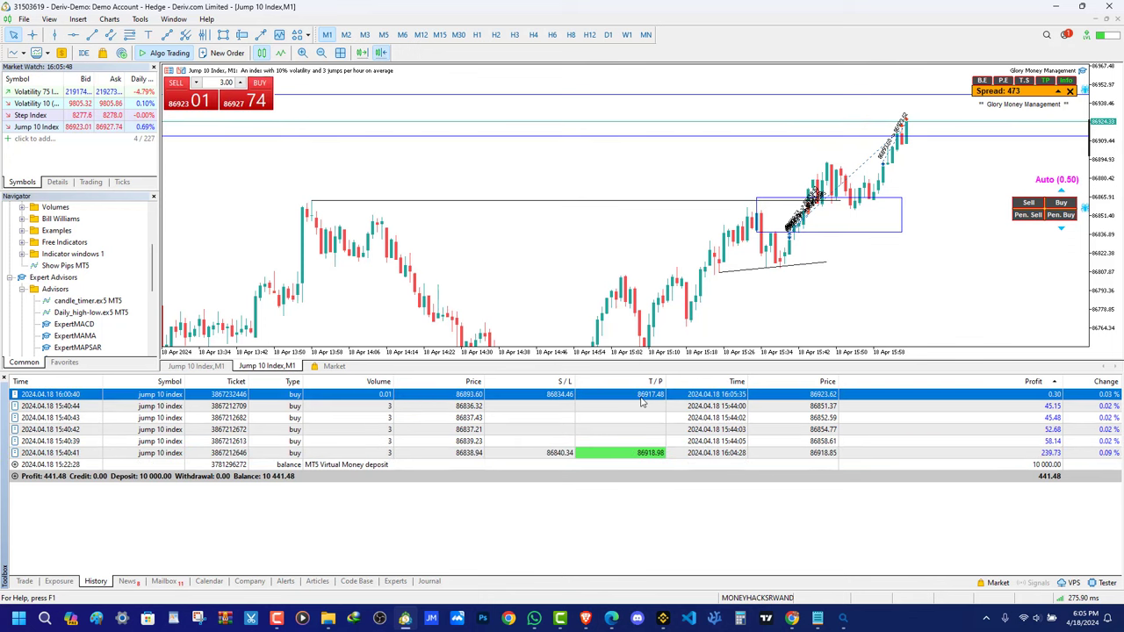
pyautogui.click(643, 451)
pyautogui.click(854, 537)
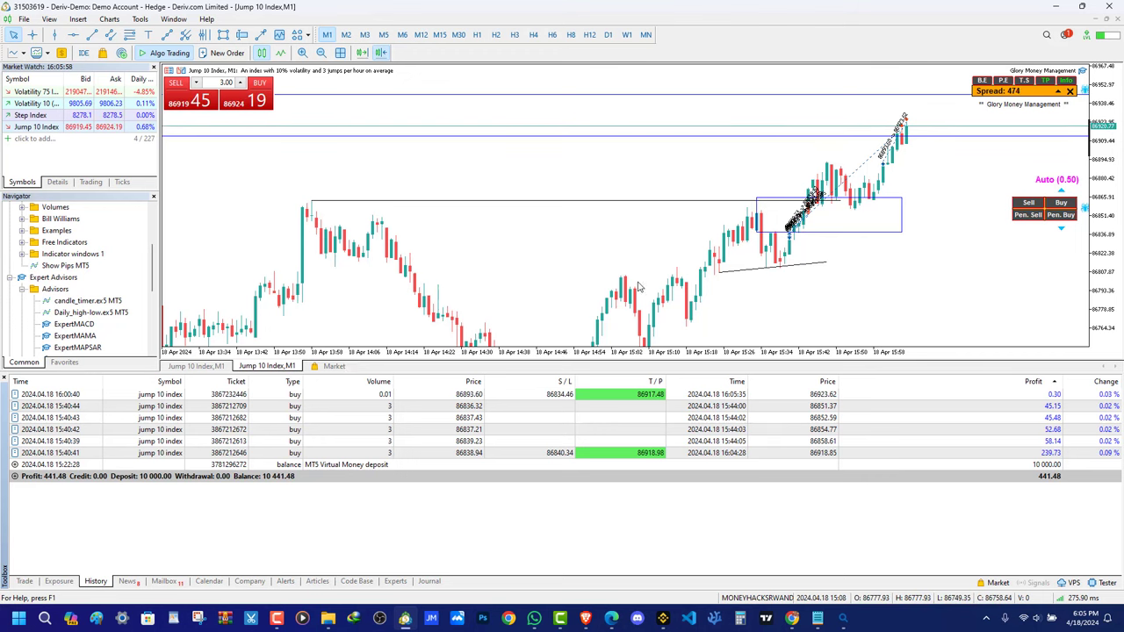
# Shrink the trade history area to give the Jump 10 Index chart more height
pyautogui.moveTo(639, 287); pyautogui.dragTo(569, 196)
pyautogui.moveTo(628, 381); pyautogui.dragTo(642, 497)
pyautogui.moveTo(867, 436); pyautogui.dragTo(829, 486)
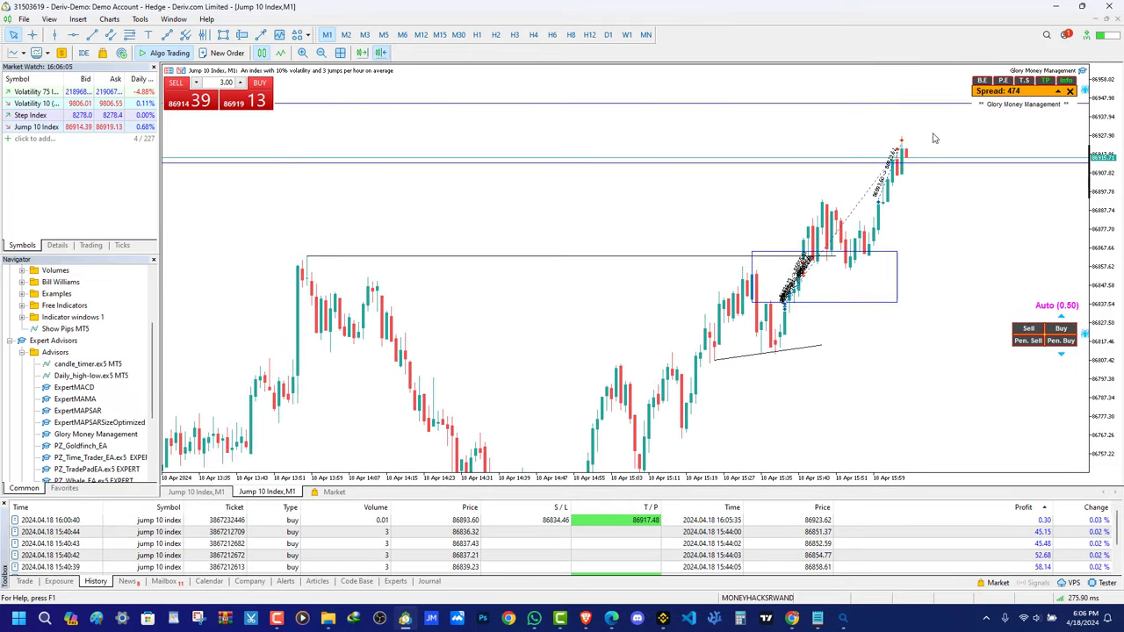
# Examine the Jump 10 Index M1 chart's earlier price action, drawn zones and latest trade markers
pyautogui.moveTo(885, 128); pyautogui.dragTo(782, 311)
pyautogui.moveTo(459, 417); pyautogui.dragTo(677, 289)
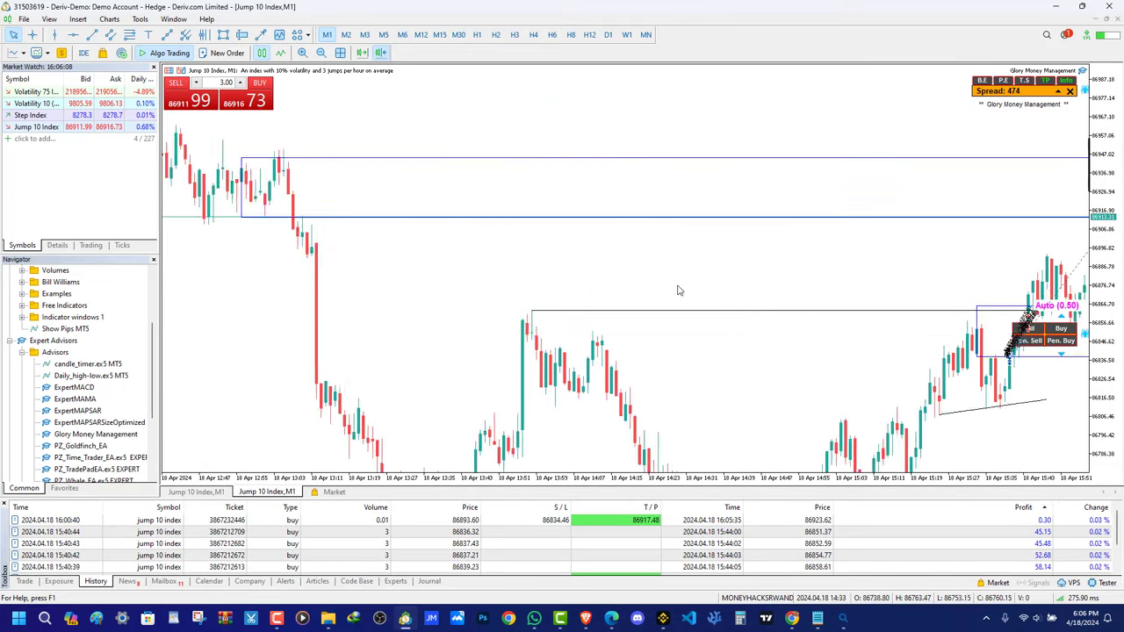
pyautogui.moveTo(444, 261); pyautogui.dragTo(745, 266)
pyautogui.moveTo(1079, 288); pyautogui.dragTo(554, 250)
pyautogui.moveTo(926, 329); pyautogui.dragTo(881, 399)
pyautogui.moveTo(289, 300); pyautogui.dragTo(155, 248)
pyautogui.moveTo(774, 282); pyautogui.dragTo(713, 295)
pyautogui.rightClick(805, 282)
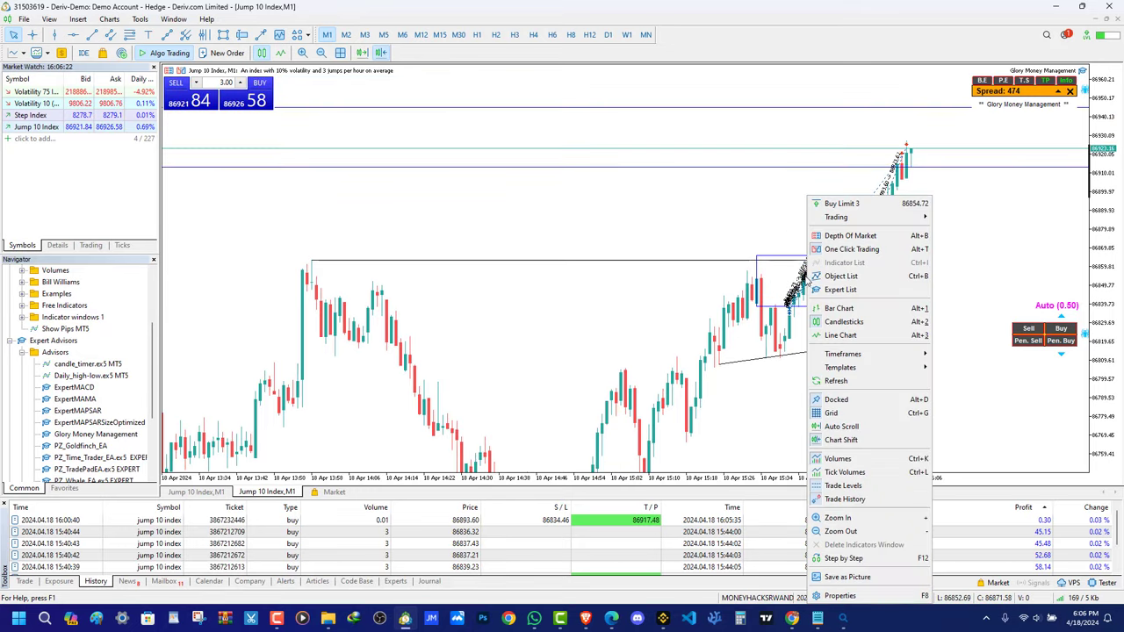
pyautogui.moveTo(801, 279); pyautogui.dragTo(809, 281)
pyautogui.moveTo(915, 192); pyautogui.dragTo(905, 219)
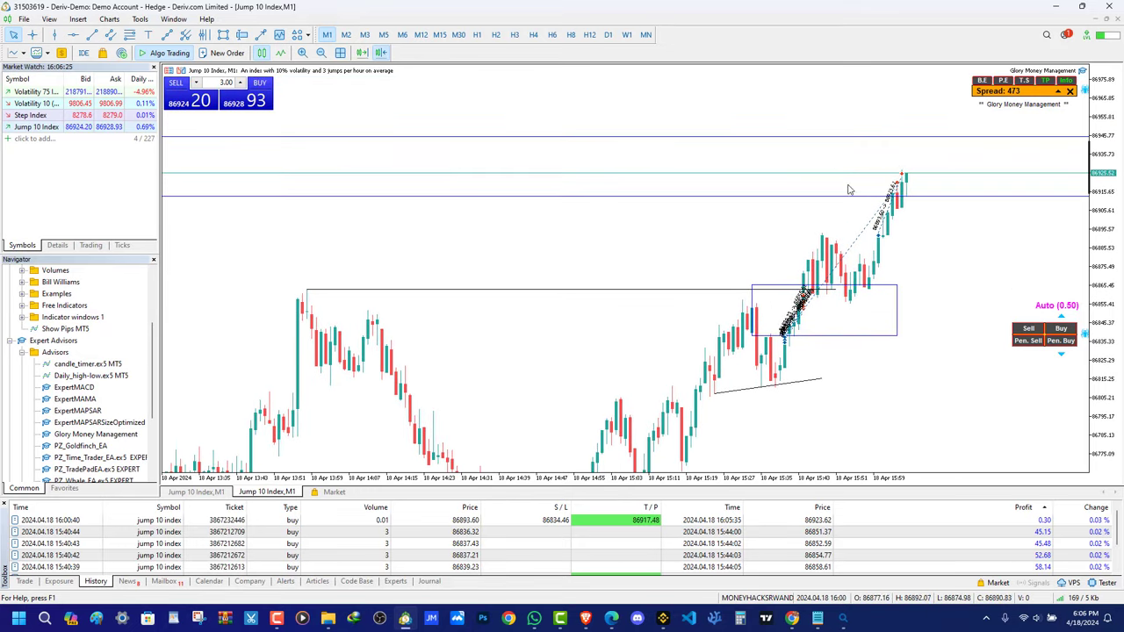
# Place a pending sell limit on Jump 10 Index for 1.66 lots at 86931.54, with the stop loss at 86962.94
pyautogui.click(1029, 340)
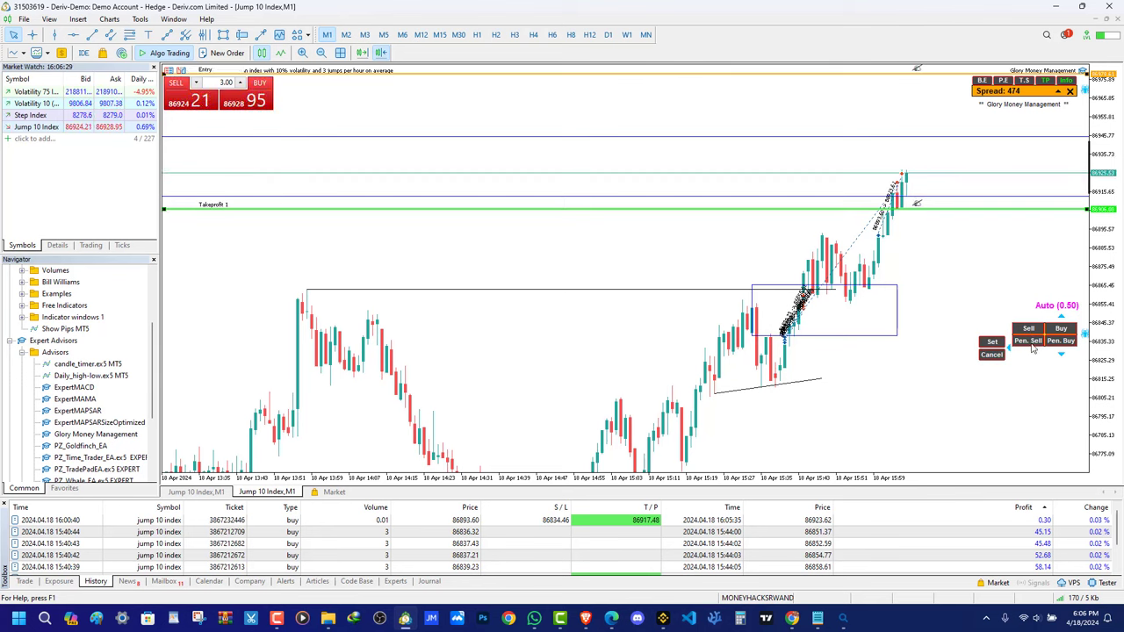
pyautogui.moveTo(917, 211); pyautogui.dragTo(938, 454)
pyautogui.moveTo(924, 71); pyautogui.dragTo(910, 159)
pyautogui.moveTo(918, 120); pyautogui.dragTo(918, 136)
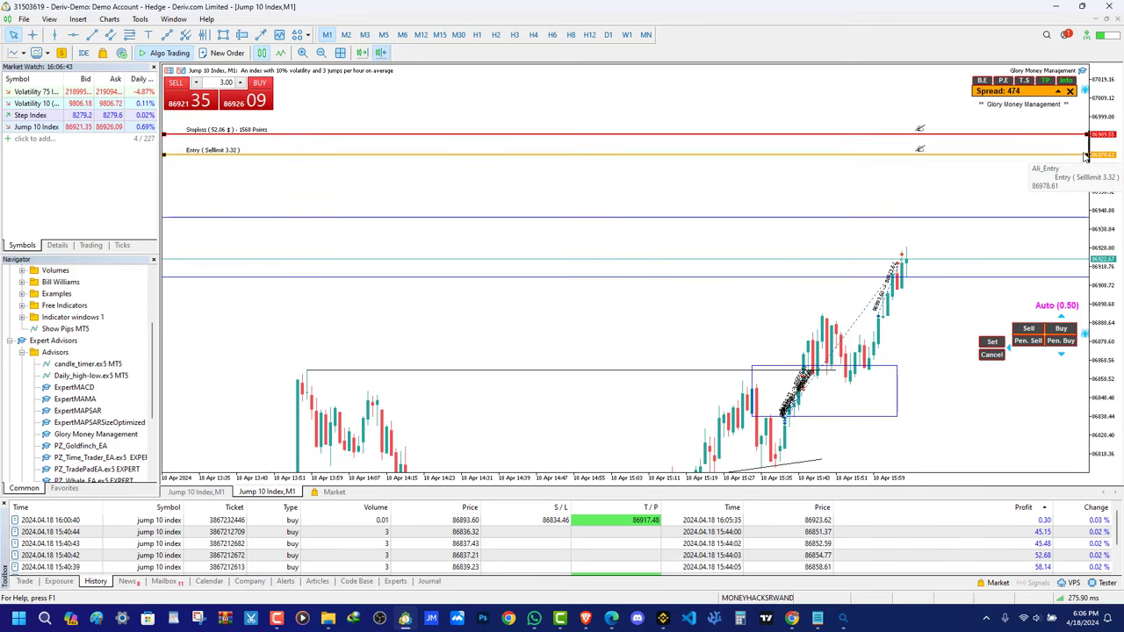
pyautogui.moveTo(1086, 155); pyautogui.dragTo(1085, 242)
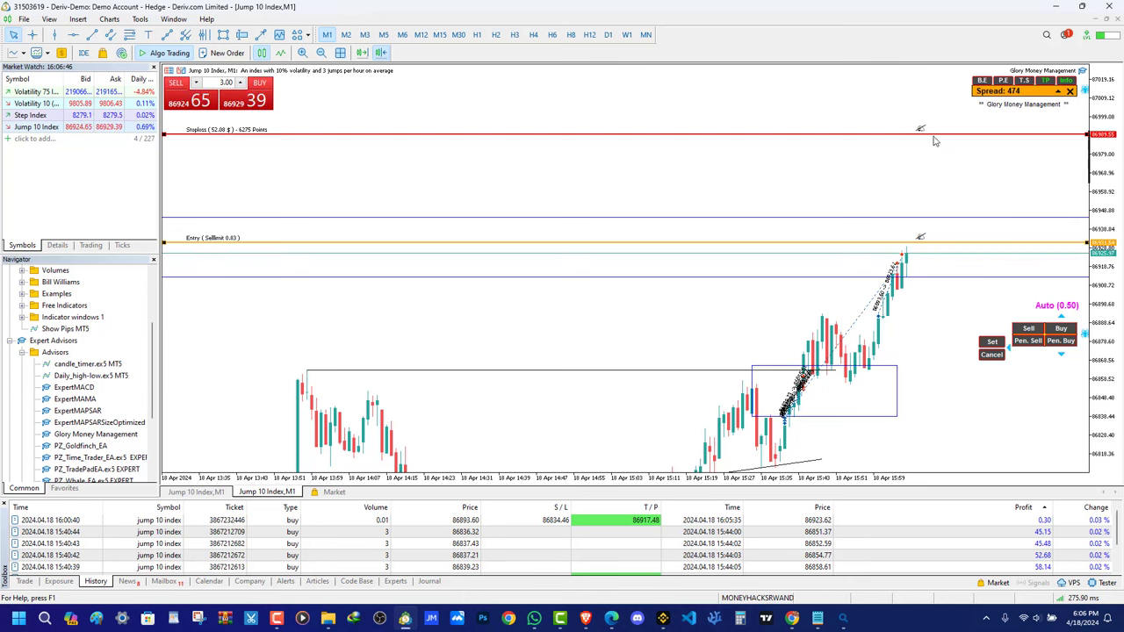
pyautogui.moveTo(933, 137); pyautogui.dragTo(946, 197)
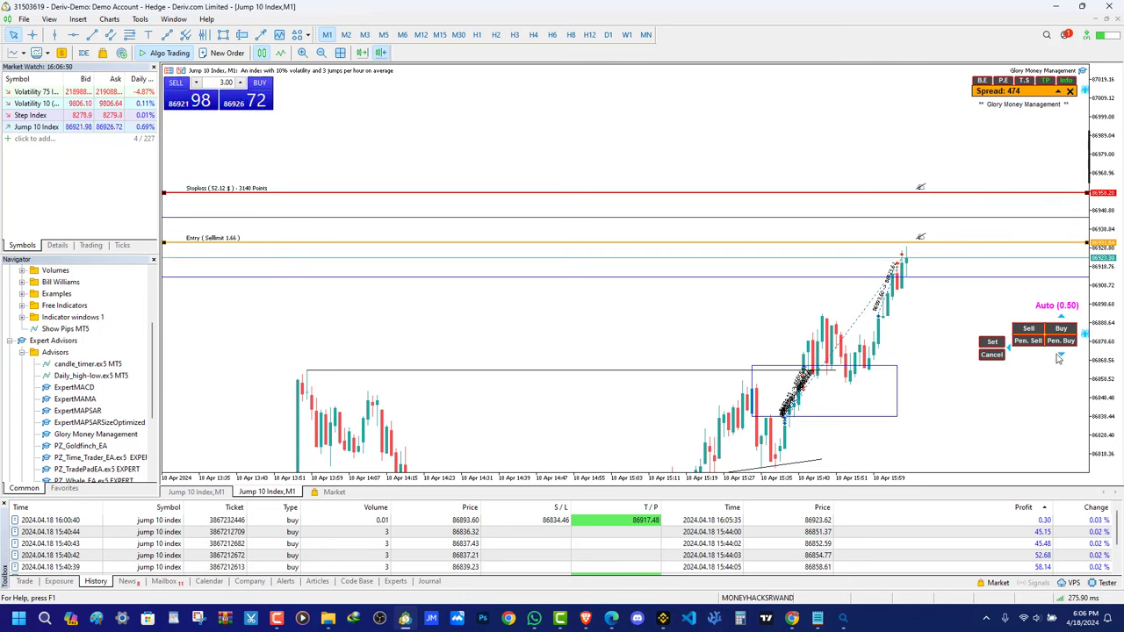
pyautogui.click(992, 343)
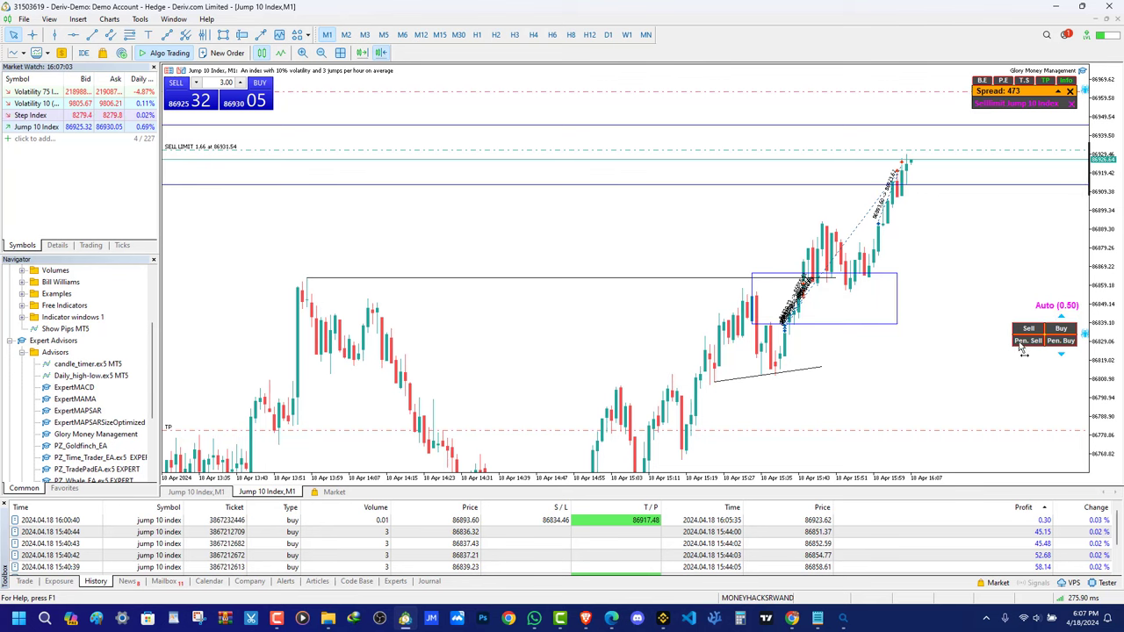
# Try to place a sell stop on Jump 10 Index just below the market price, with its take profit at the drawn zone's lower edge
pyautogui.click(1023, 342)
pyautogui.moveTo(945, 256); pyautogui.dragTo(940, 325)
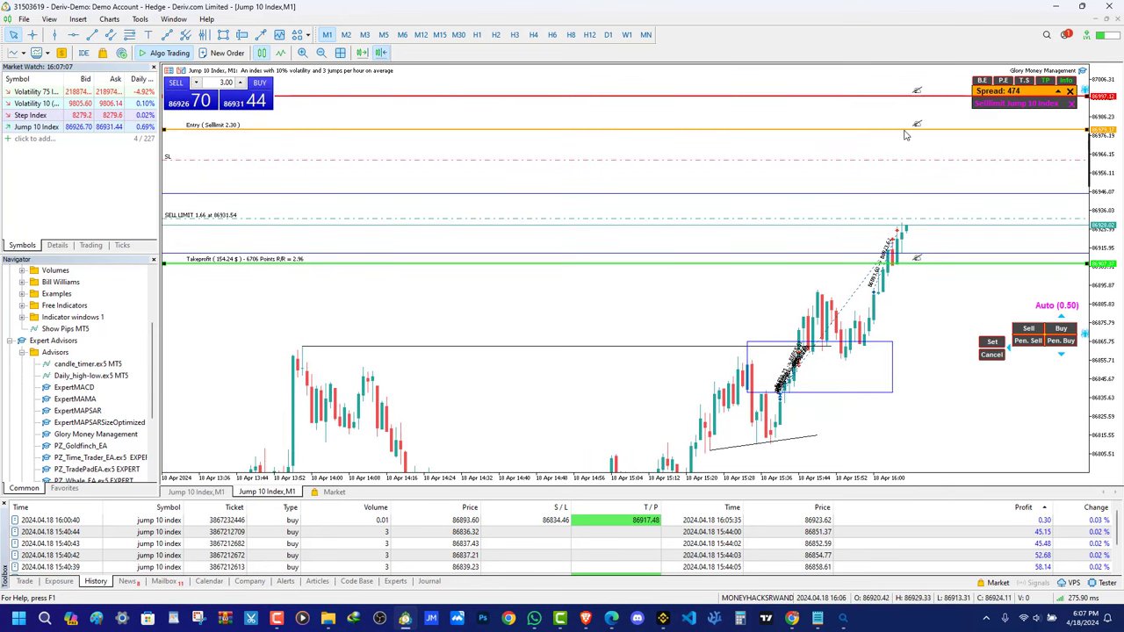
pyautogui.moveTo(920, 132); pyautogui.dragTo(938, 215)
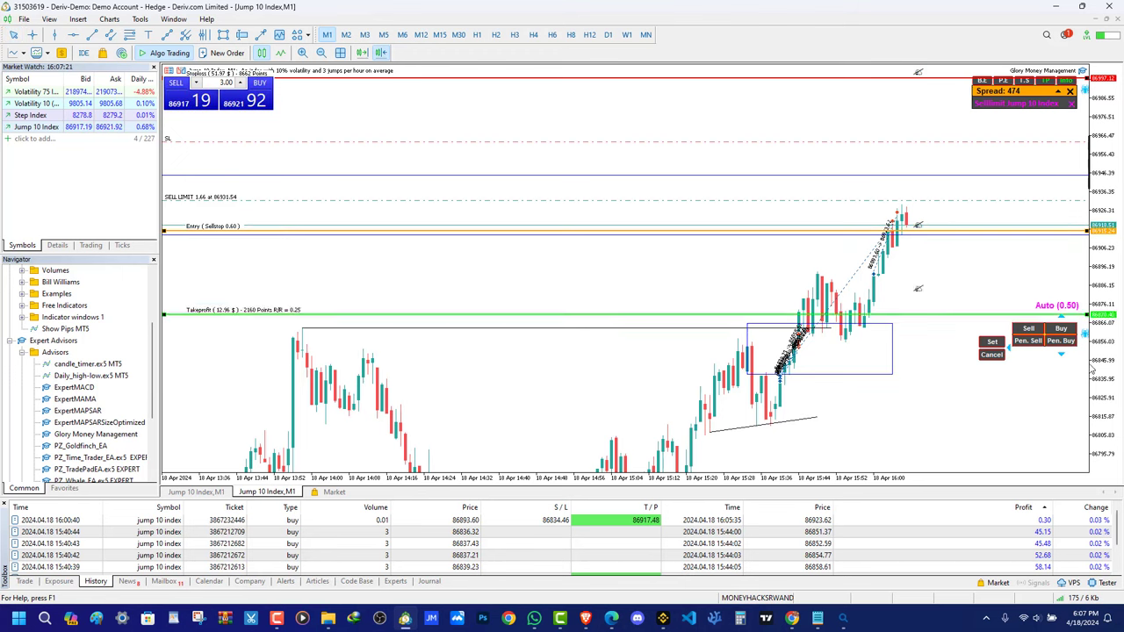
pyautogui.click(993, 342)
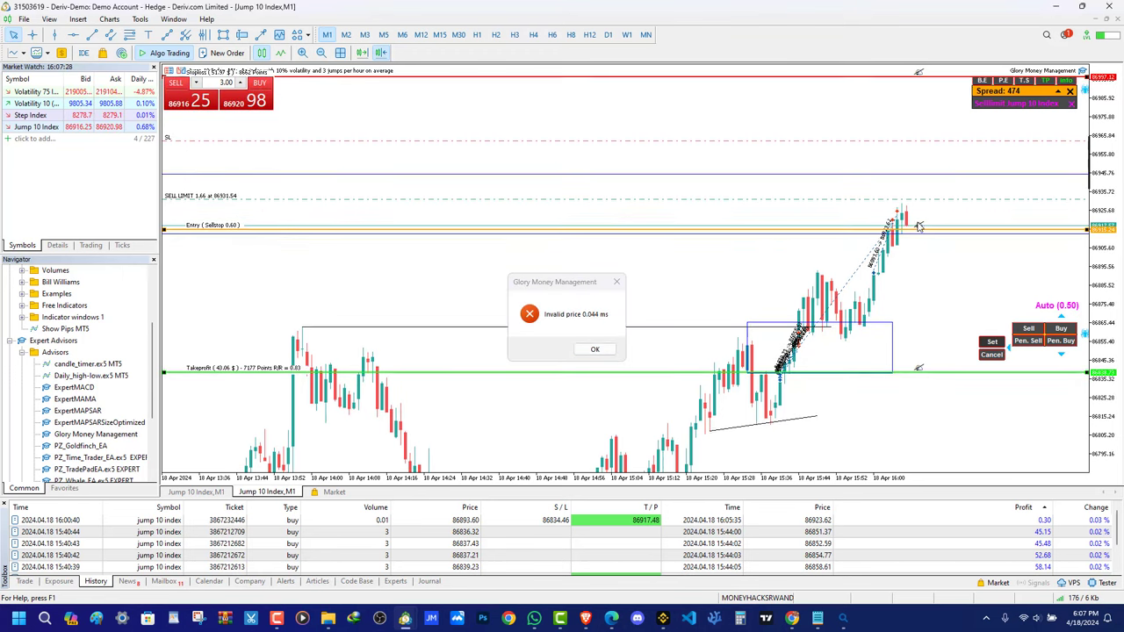
pyautogui.moveTo(1087, 232); pyautogui.dragTo(1084, 245)
pyautogui.click(596, 349)
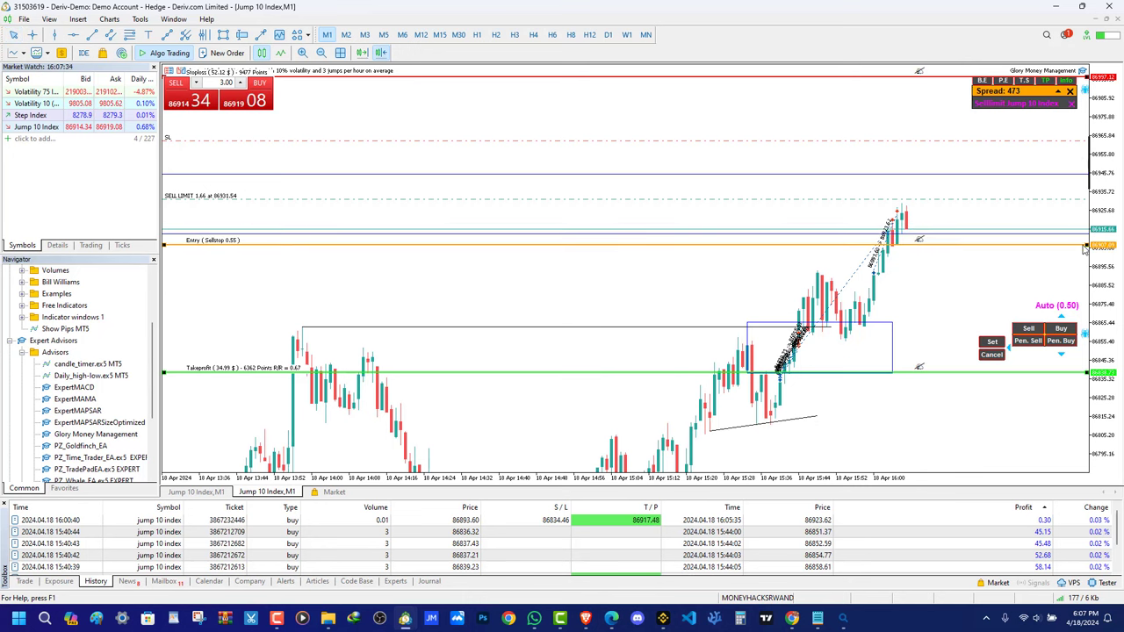
pyautogui.click(991, 343)
pyautogui.click(614, 281)
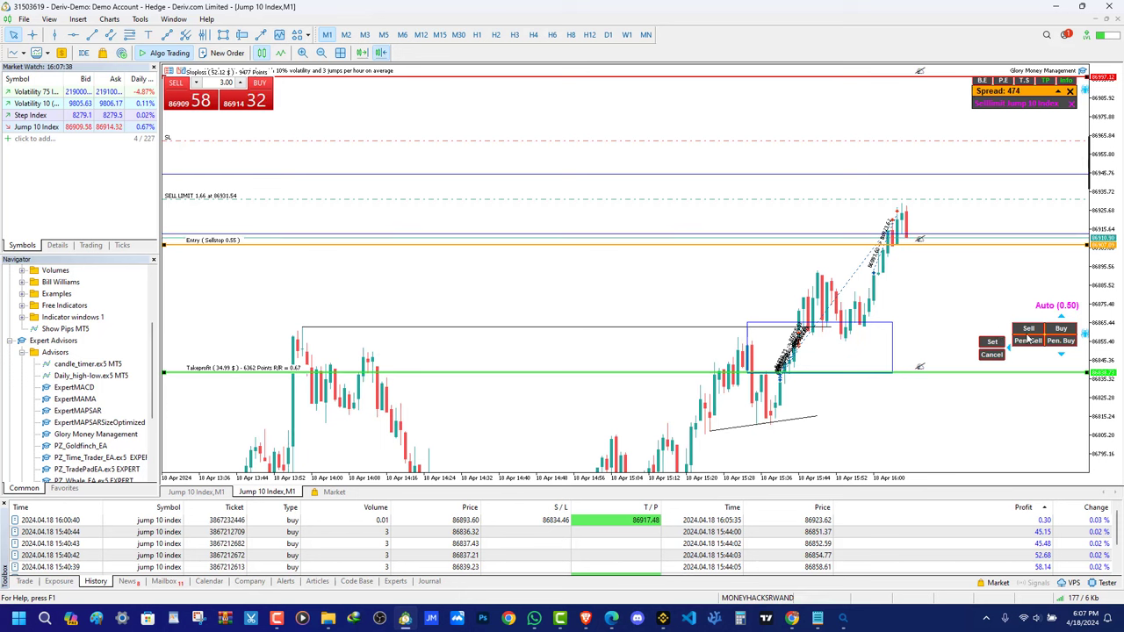
# Switch the lot sizing from automatic to a fixed 0.35 lots and retry placing the sell stop
pyautogui.click(1059, 309)
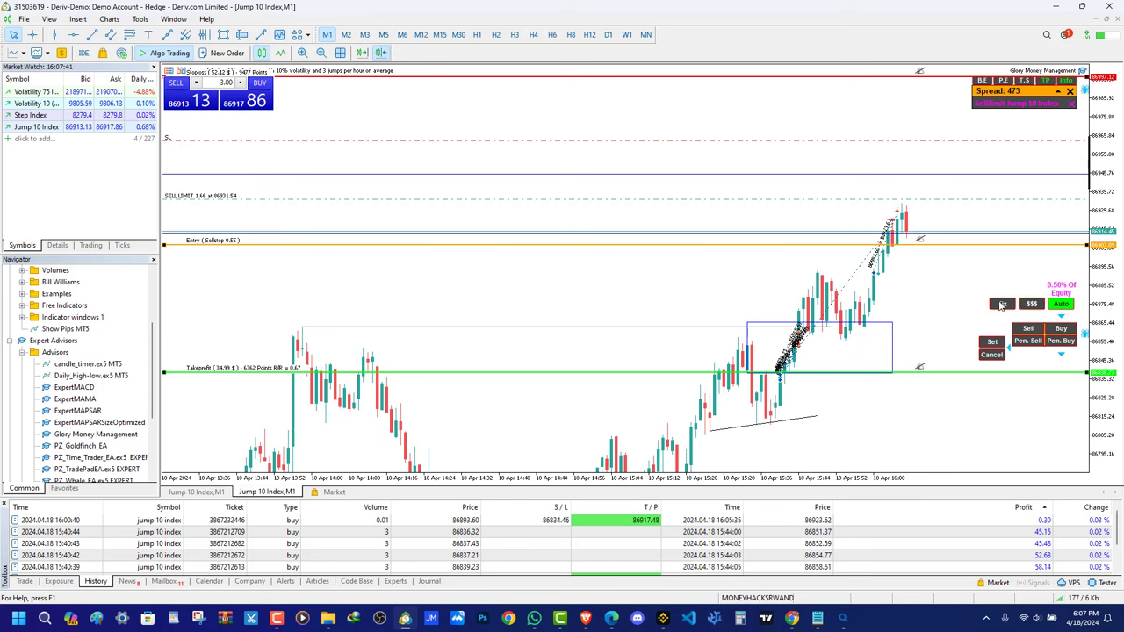
pyautogui.click(1009, 285)
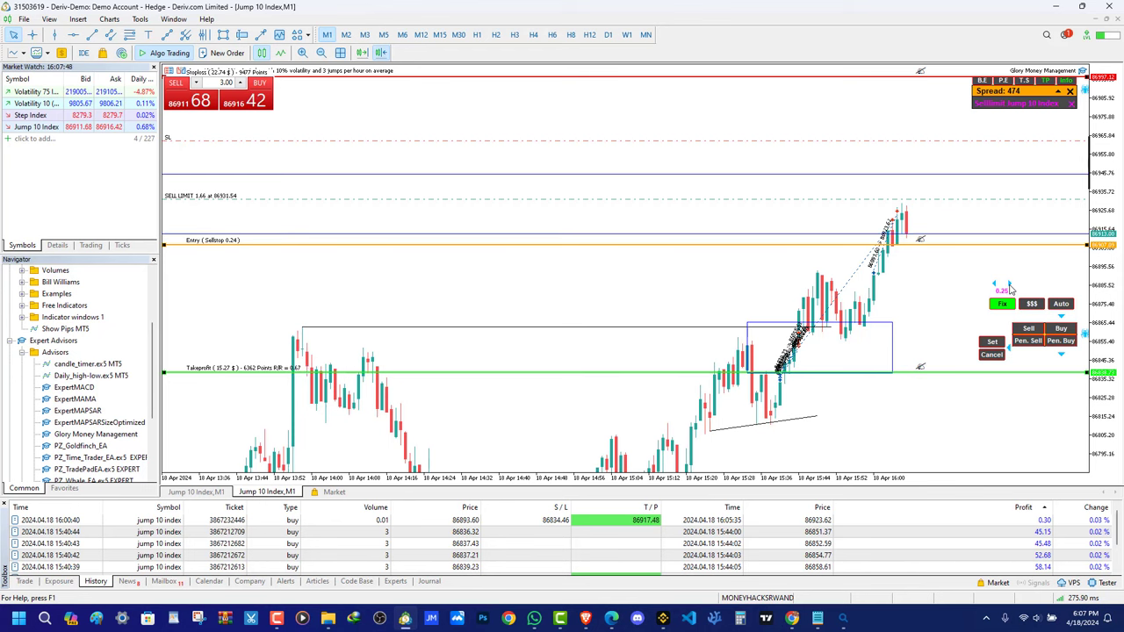
pyautogui.scroll(16, 1009, 288)
pyautogui.scroll(3, 1010, 288)
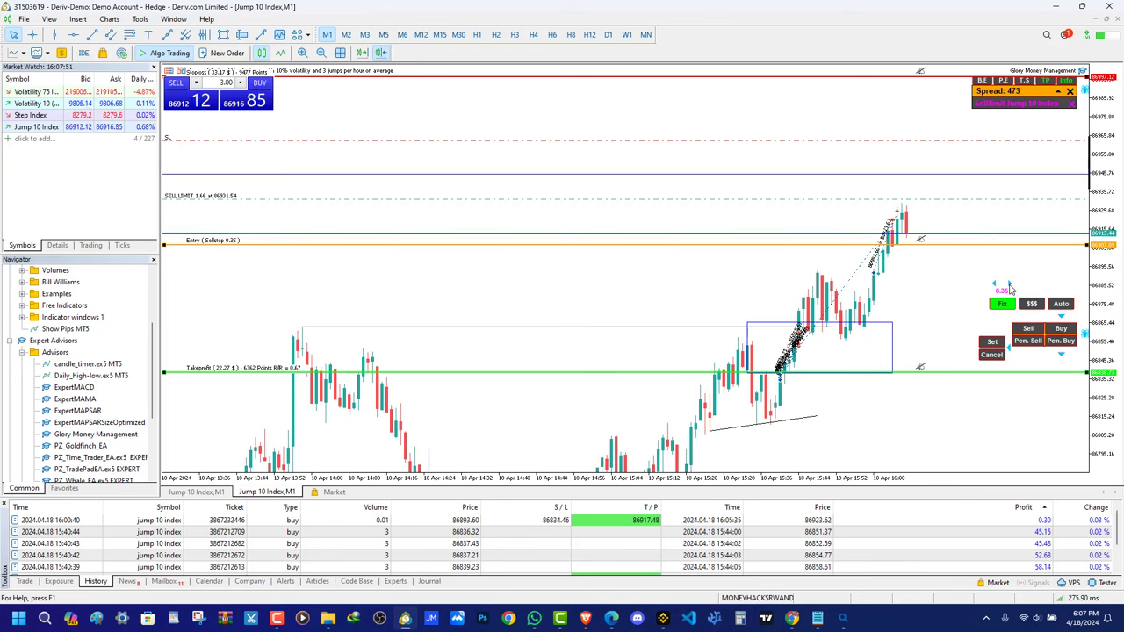
pyautogui.click(993, 344)
pyautogui.click(595, 349)
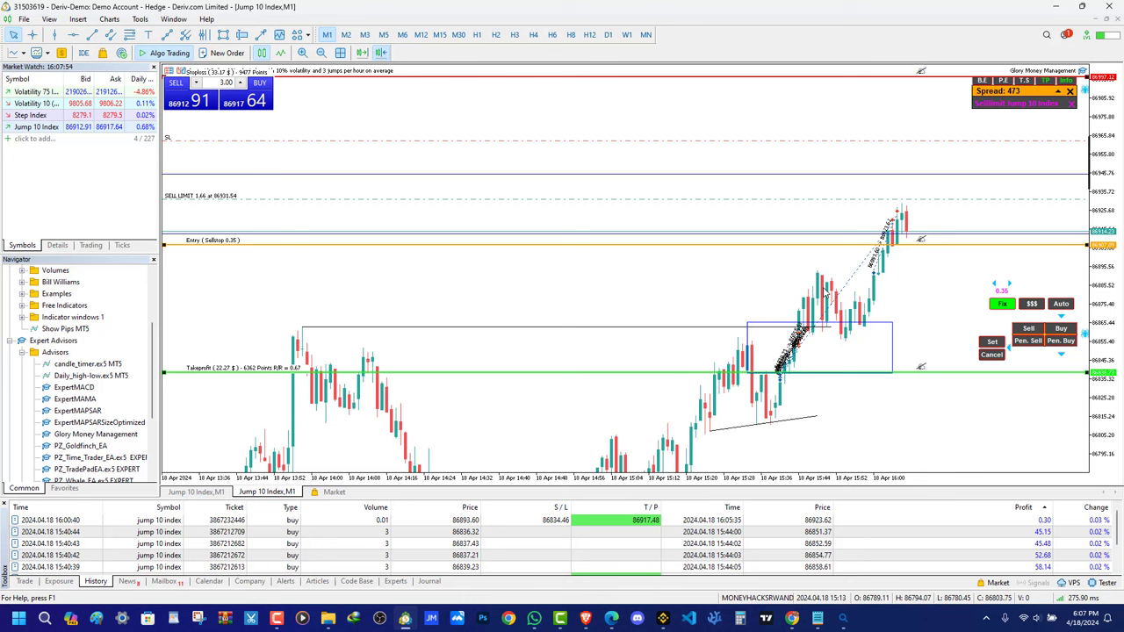
# Lower the fixed lot size to 0.08 while retrying the sell stop placement, and collapse the lot sizing options
pyautogui.click(995, 286)
pyautogui.scroll(-13, 996, 290)
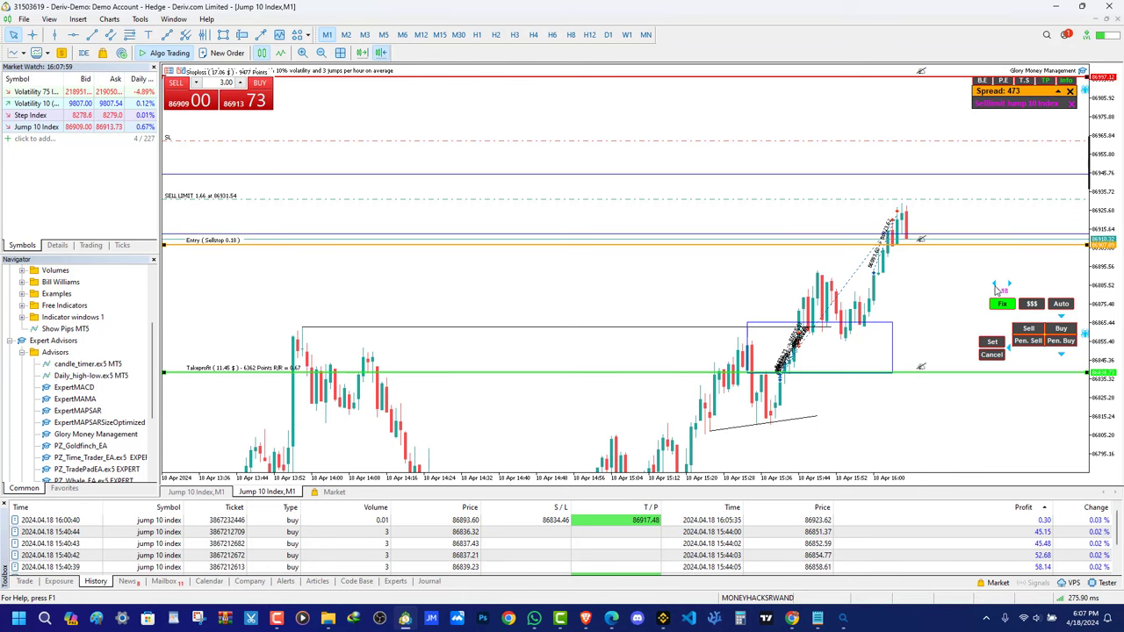
pyautogui.click(992, 341)
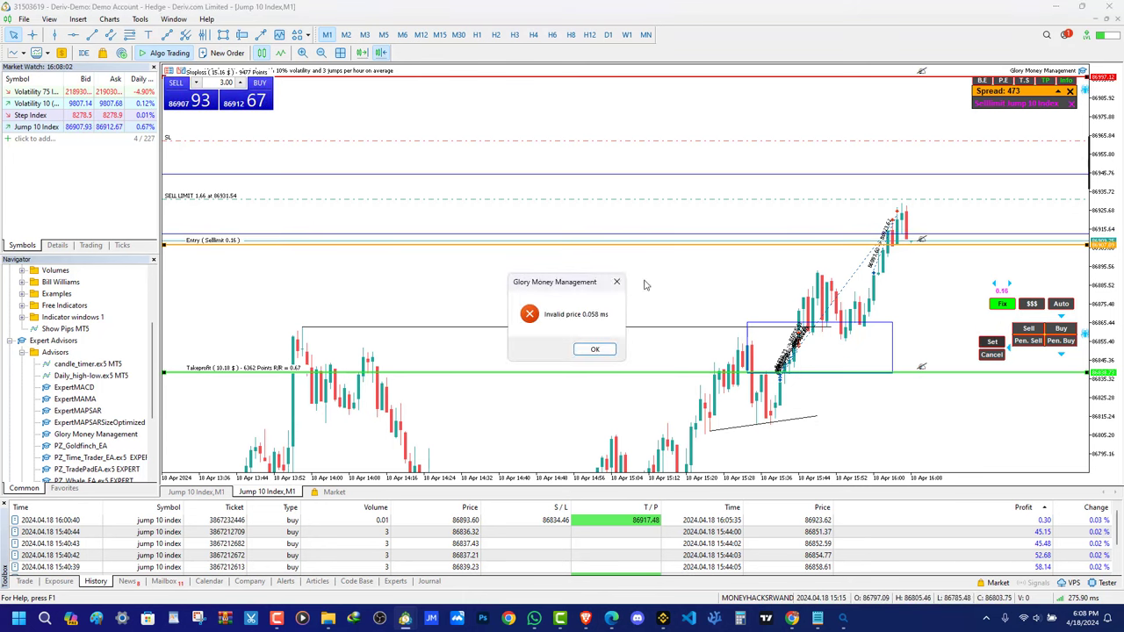
pyautogui.press('Return')
pyautogui.scroll(-6, 997, 289)
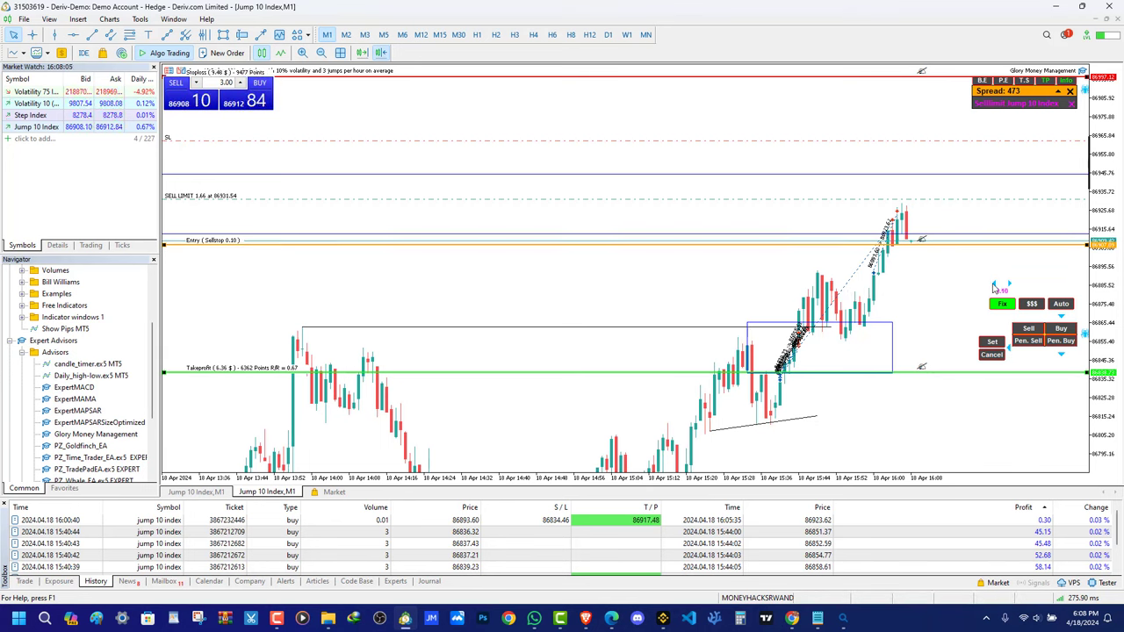
pyautogui.click(992, 344)
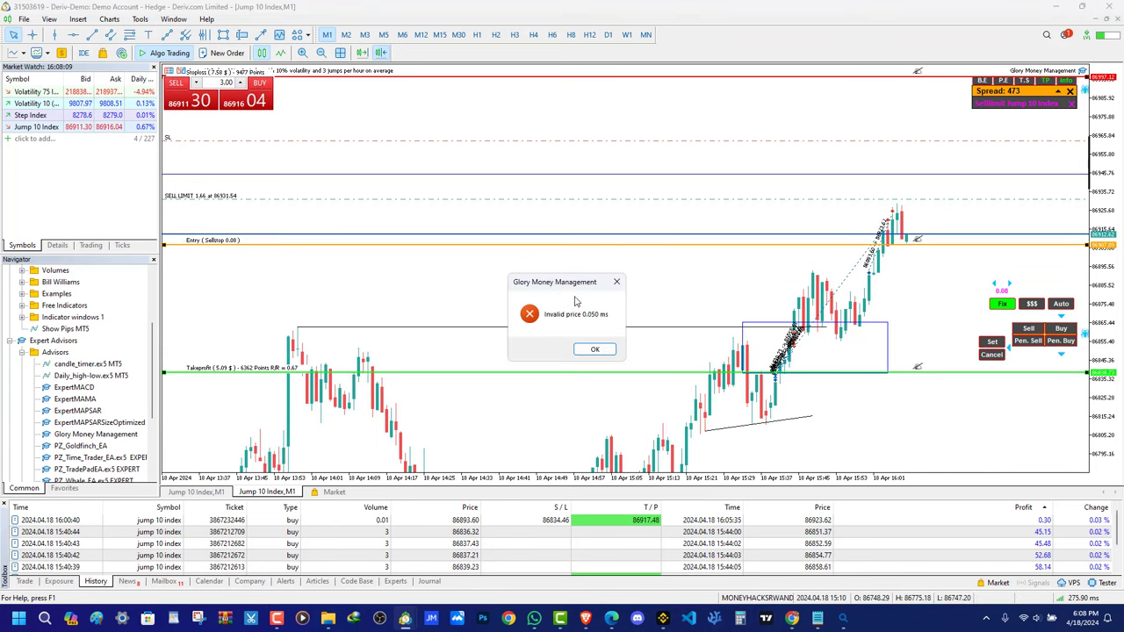
pyautogui.click(619, 279)
pyautogui.click(1005, 307)
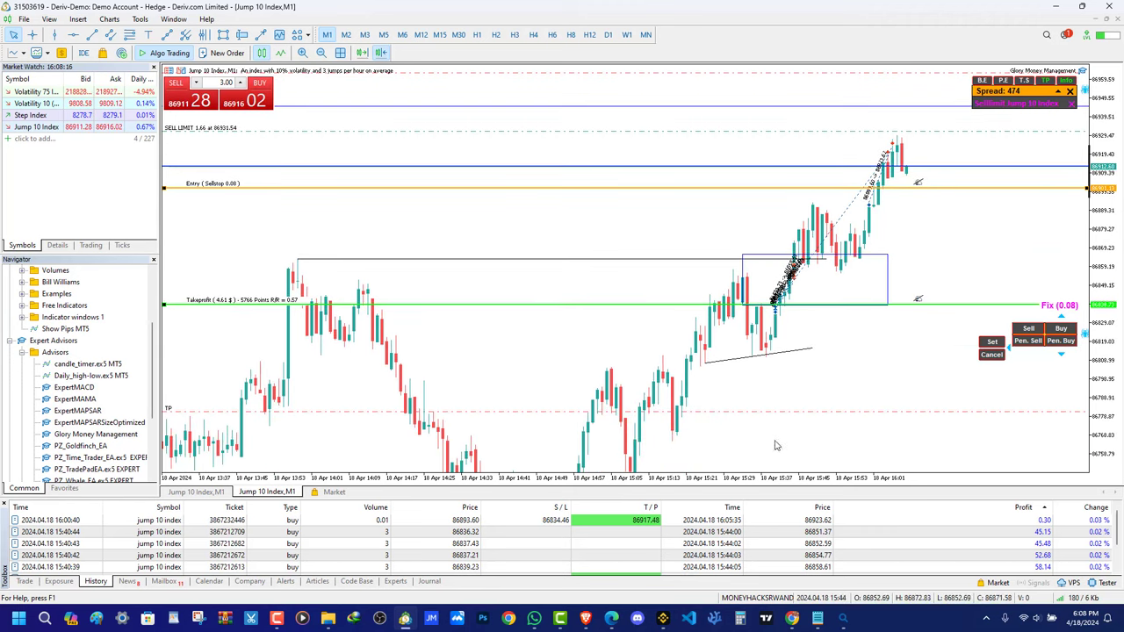
# Show the open trades and orders, and lower the pending 1.66-lot sell limit's entry price to 86928.09 on the chart
pyautogui.click(24, 582)
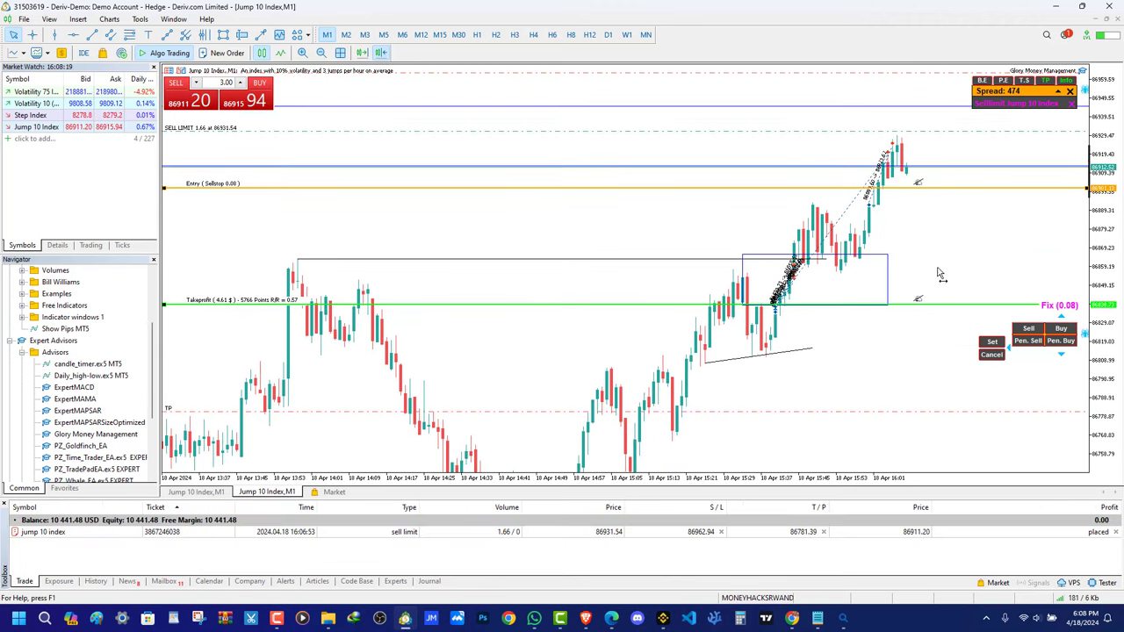
pyautogui.click(918, 242)
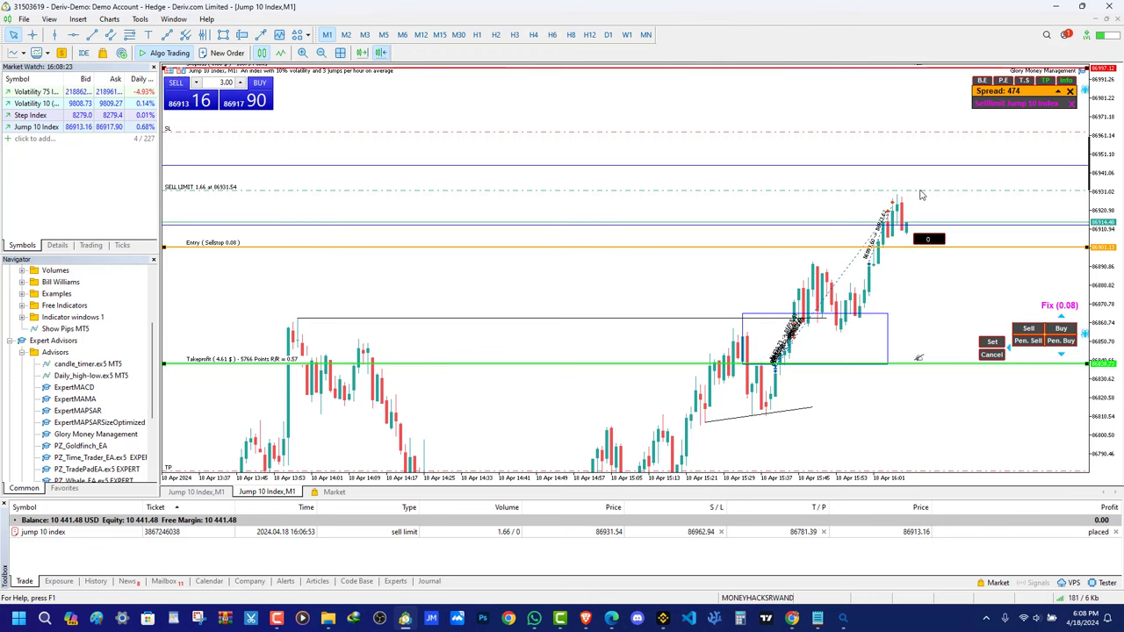
pyautogui.moveTo(920, 190); pyautogui.dragTo(957, 252)
pyautogui.moveTo(952, 292); pyautogui.dragTo(937, 304)
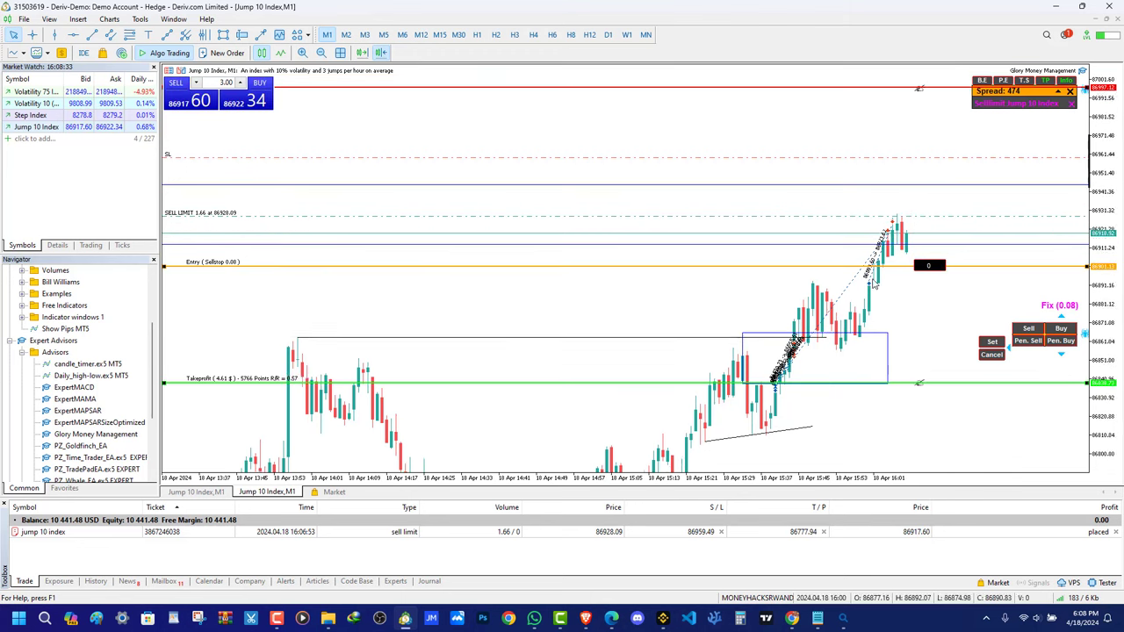
# Delete the draft sell stop's take-profit line and cancel the draft pending order
pyautogui.rightClick(924, 381)
pyautogui.click(927, 418)
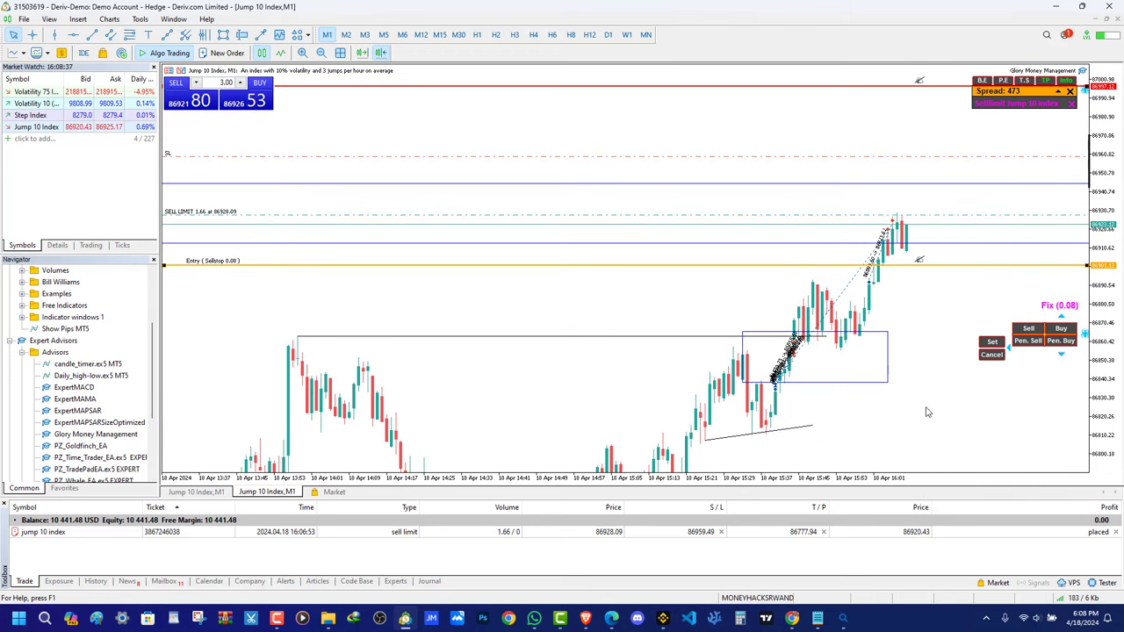
pyautogui.click(991, 354)
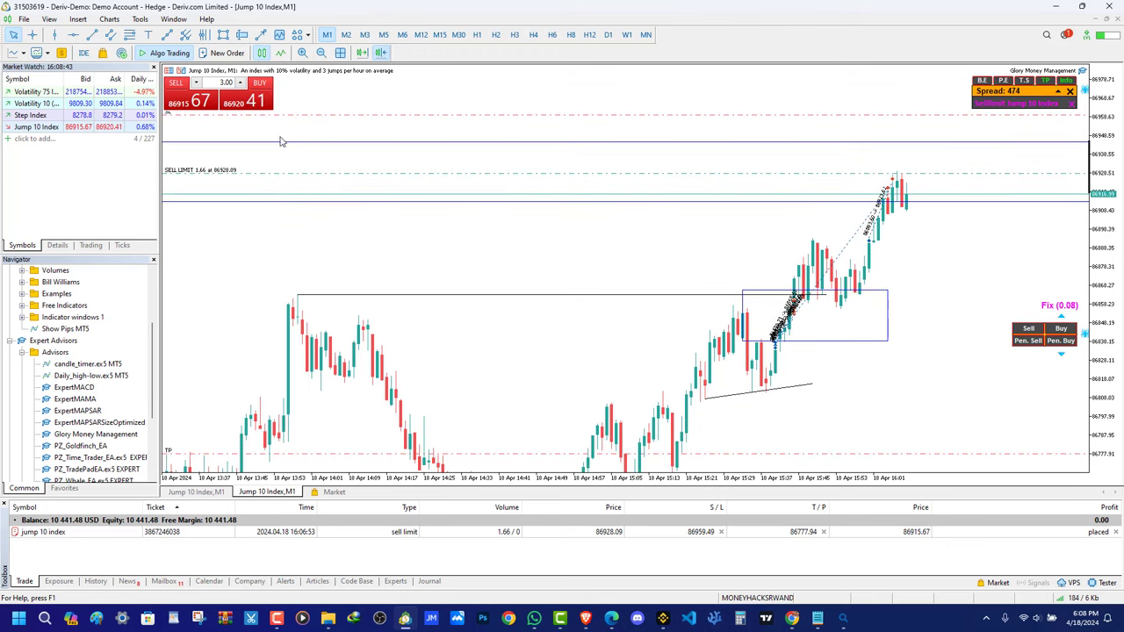
# Open five market sell positions of 3.00 lots each on Jump 10 Index
pyautogui.click(177, 83)
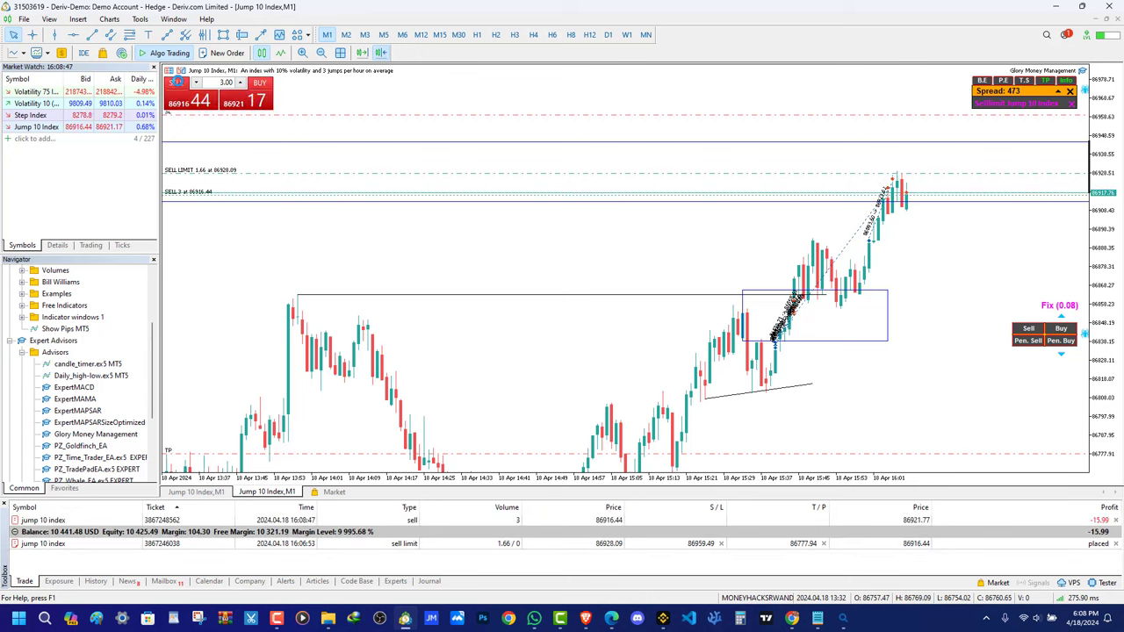
pyautogui.click(176, 82)
pyautogui.click(177, 83)
pyautogui.click(177, 82)
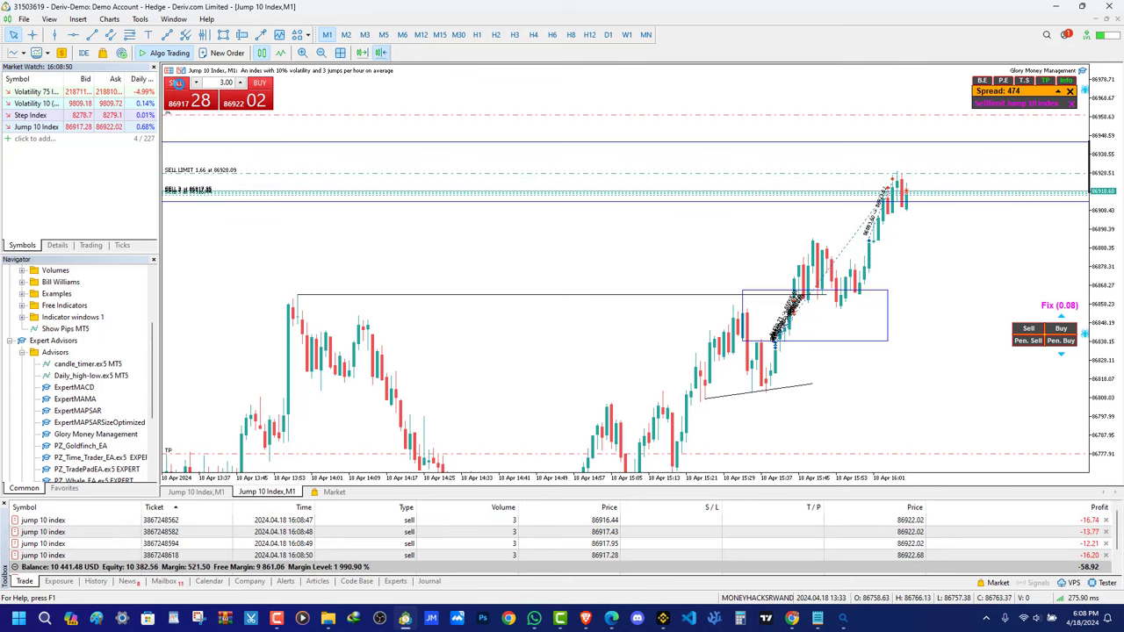
pyautogui.click(177, 83)
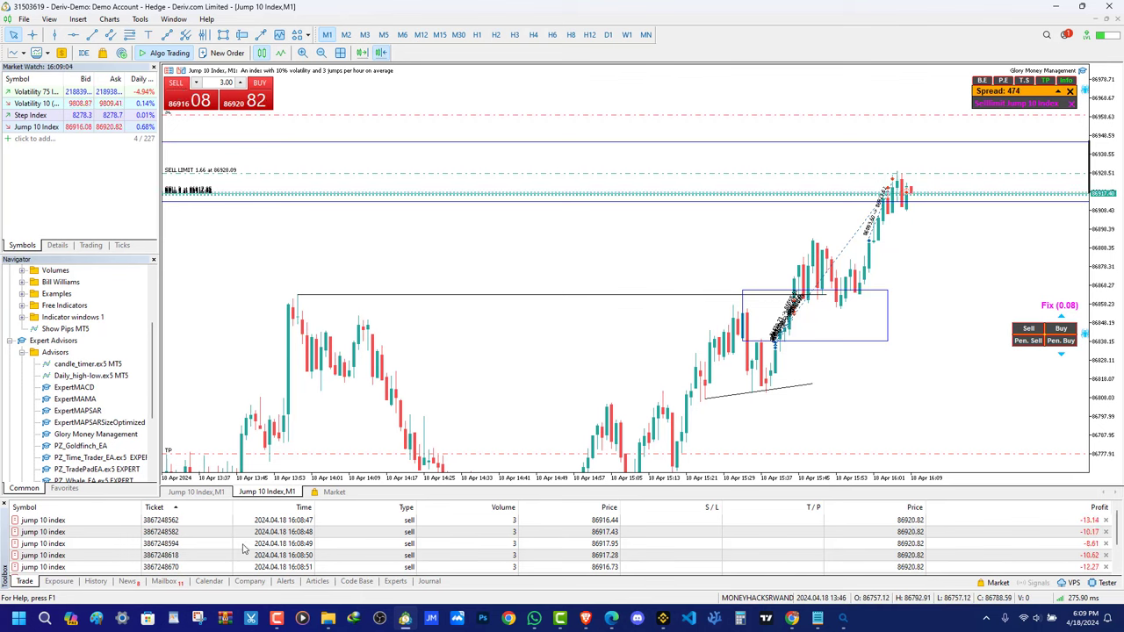
# Lower the take profit of the 1.66-lot Jump 10 Index sell limit to 86569.27 on the chart
pyautogui.moveTo(910, 279); pyautogui.dragTo(913, 205)
pyautogui.moveTo(1102, 209); pyautogui.dragTo(1102, 316)
pyautogui.moveTo(802, 392); pyautogui.dragTo(781, 334)
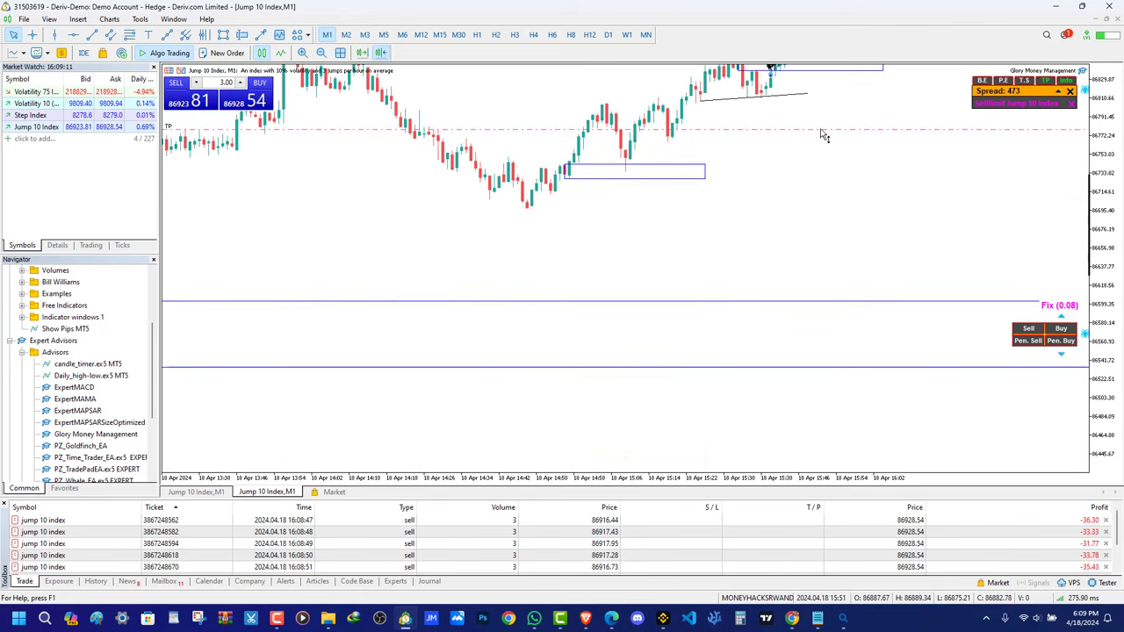
pyautogui.moveTo(822, 131); pyautogui.dragTo(855, 327)
# Raise the stop loss of the 1.66-lot Jump 10 Index sell position to 86982.00 on the chart
pyautogui.moveTo(895, 189); pyautogui.dragTo(784, 417)
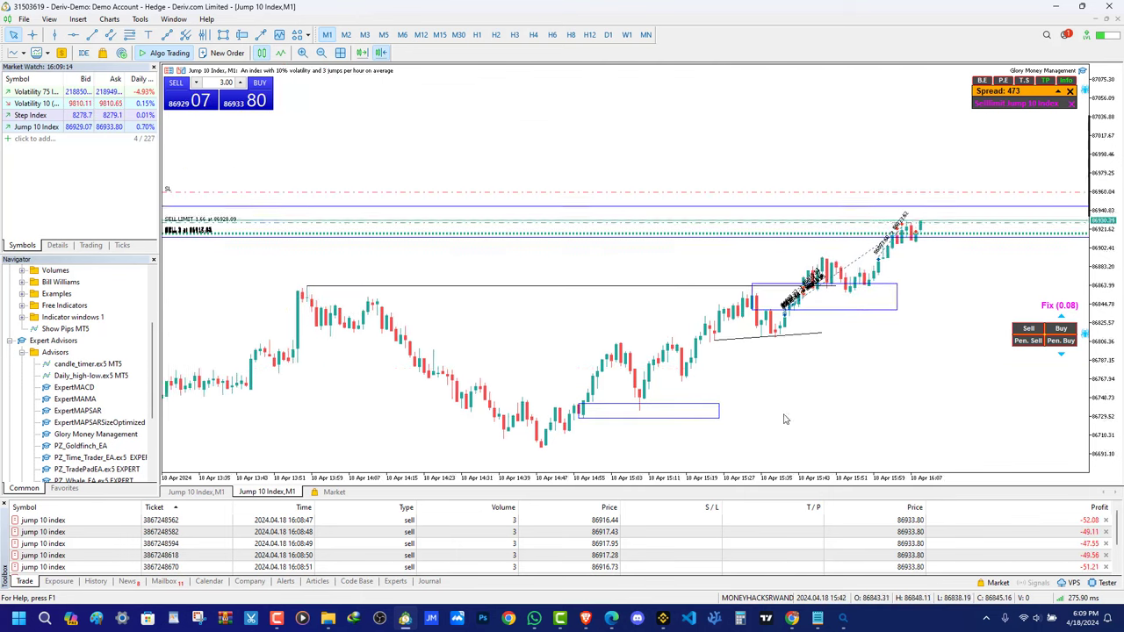
pyautogui.moveTo(1106, 331); pyautogui.dragTo(1103, 272)
pyautogui.moveTo(1074, 279); pyautogui.dragTo(1068, 221)
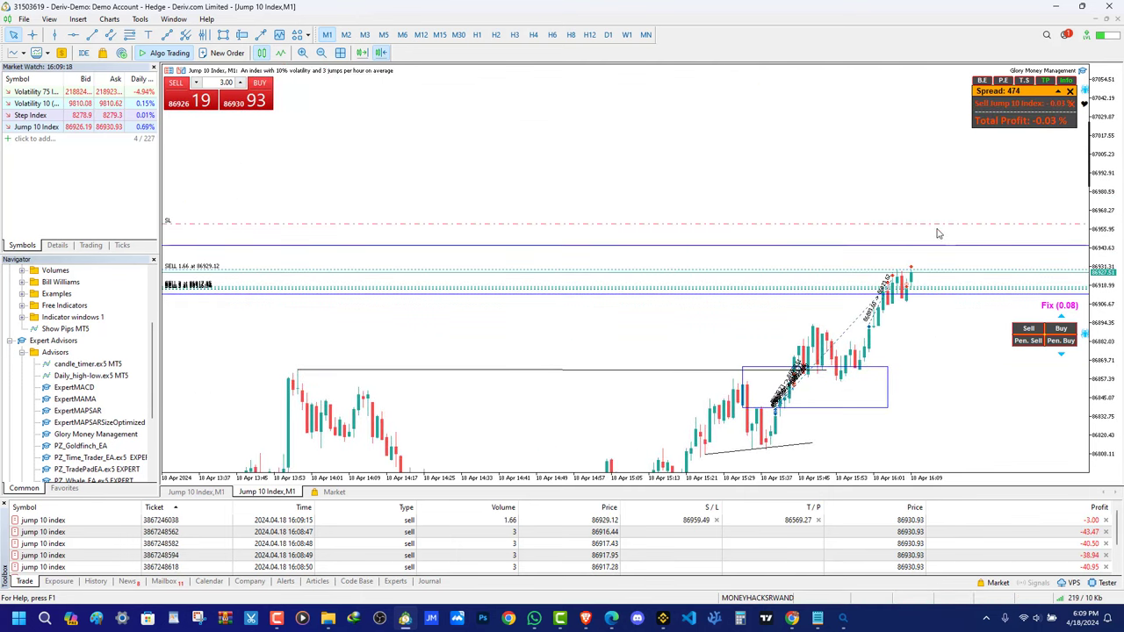
pyautogui.moveTo(935, 224); pyautogui.dragTo(933, 189)
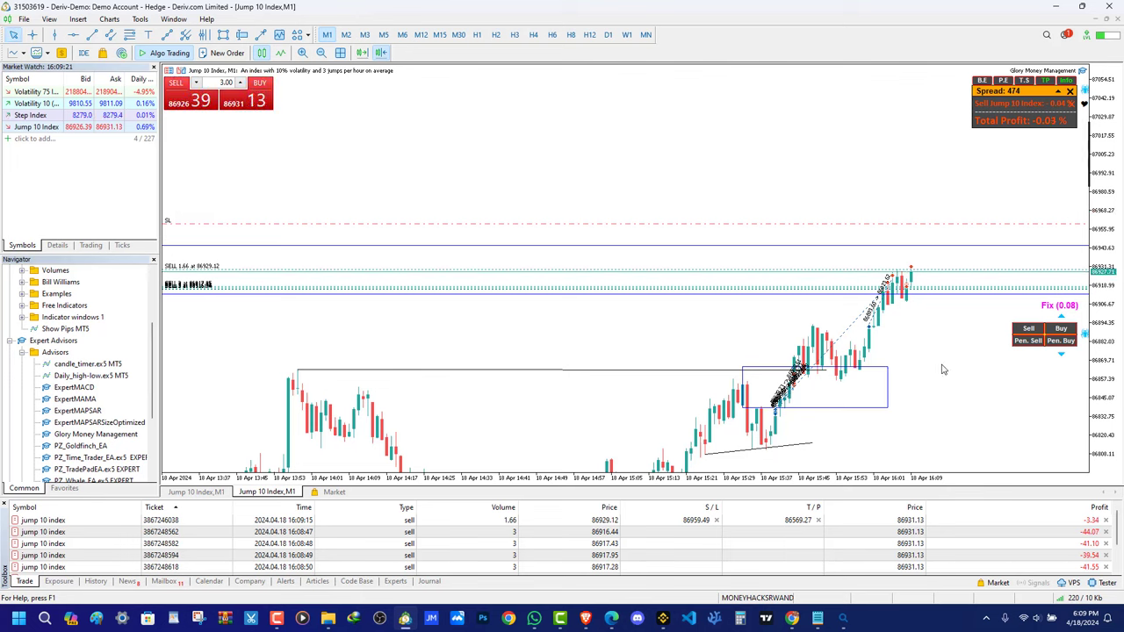
pyautogui.moveTo(904, 295); pyautogui.dragTo(892, 221)
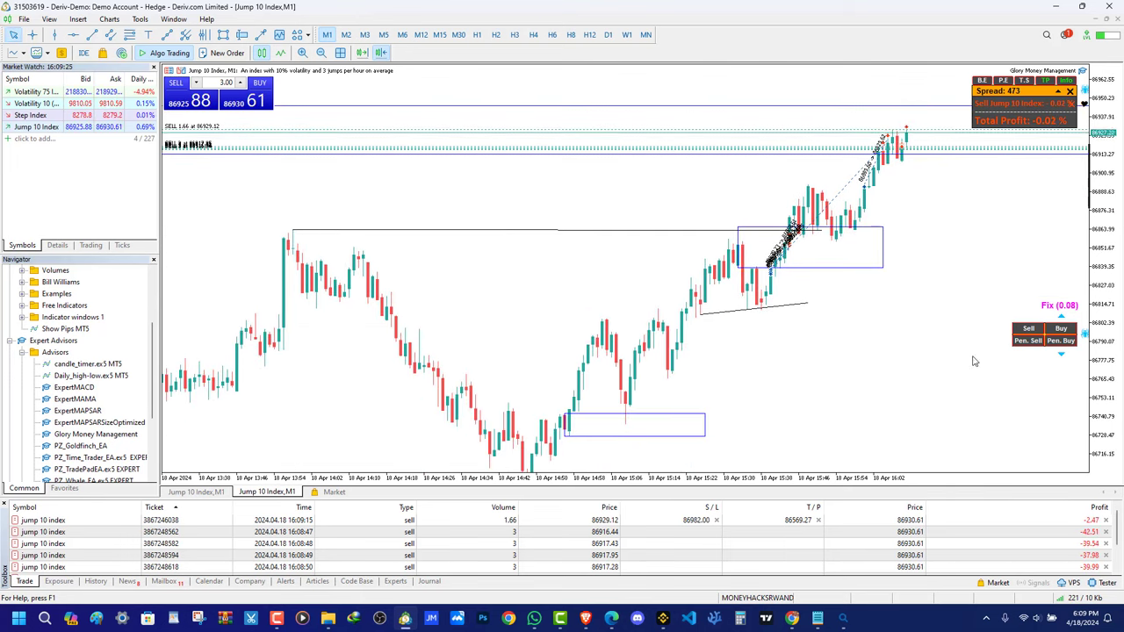
pyautogui.moveTo(973, 360); pyautogui.dragTo(775, 380)
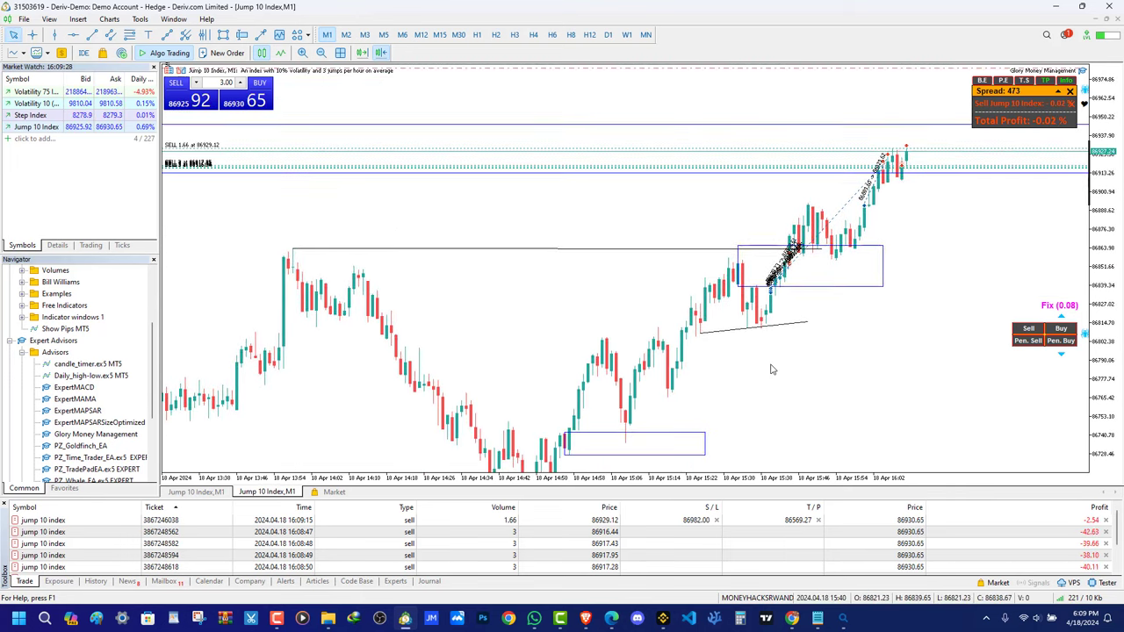
pyautogui.scroll(-4, 61, 403)
pyautogui.moveTo(918, 249)
pyautogui.mouseDown()
pyautogui.moveTo(941, 285)
pyautogui.moveTo(890, 312)
pyautogui.moveTo(904, 260)
pyautogui.mouseUp()
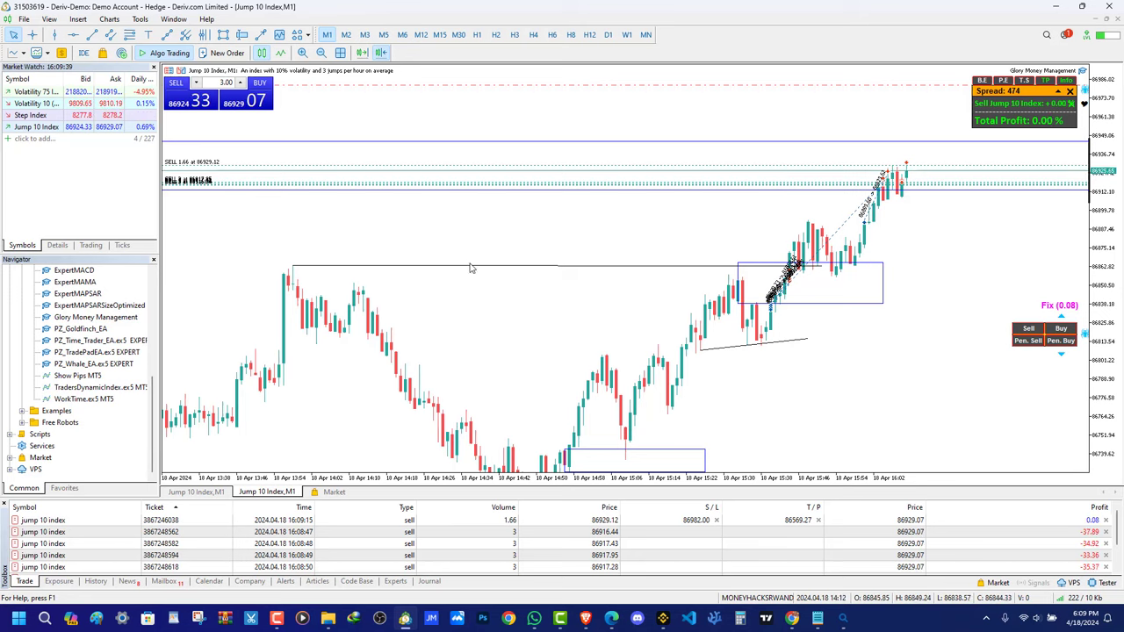
pyautogui.moveTo(469, 268); pyautogui.dragTo(439, 193)
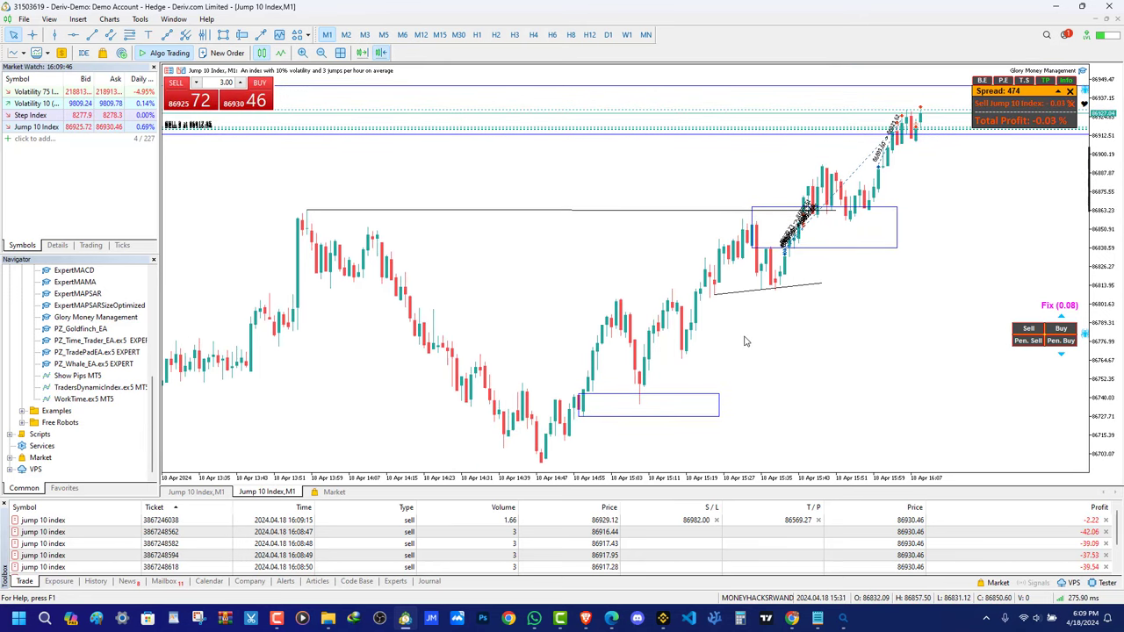
# Switch to the Deriv Trader's Hub page in Microsoft Edge
pyautogui.click(612, 618)
pyautogui.click(277, 619)
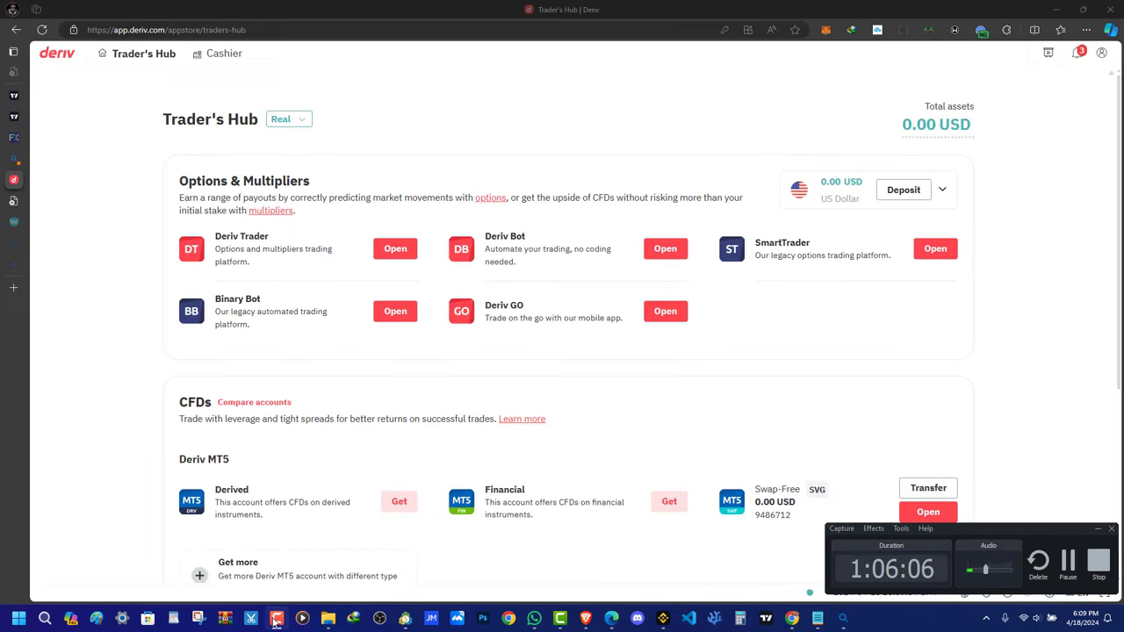
pyautogui.click(584, 618)
pyautogui.click(612, 618)
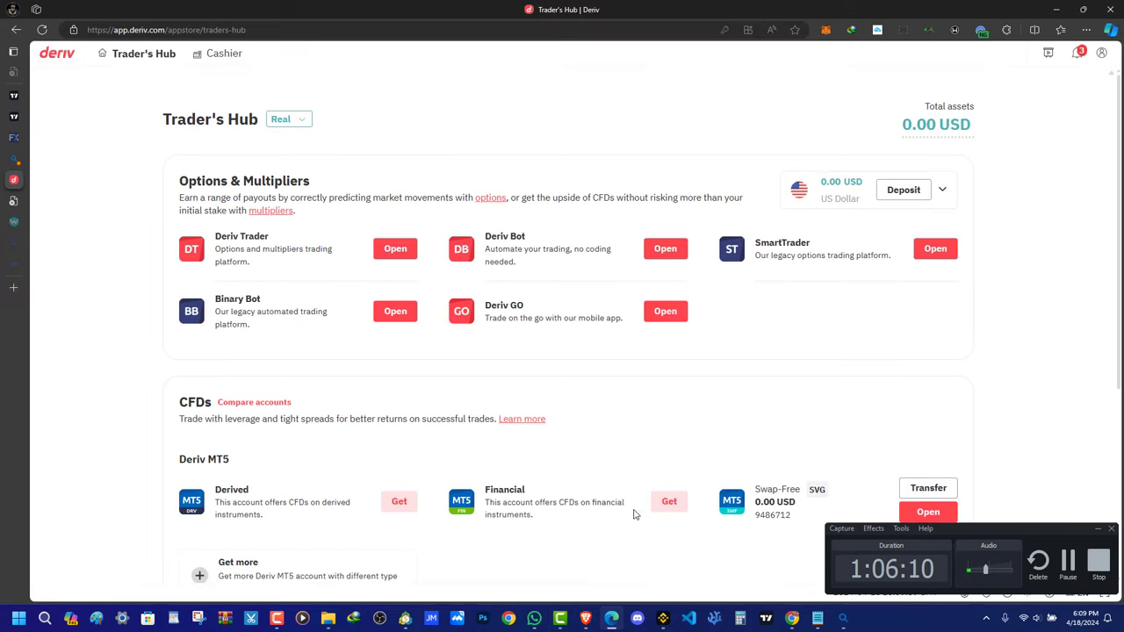
# Search the web for "justmarkert" in a new browser tab and open the NordVPN extension
pyautogui.click(11, 288)
pyautogui.click(158, 30)
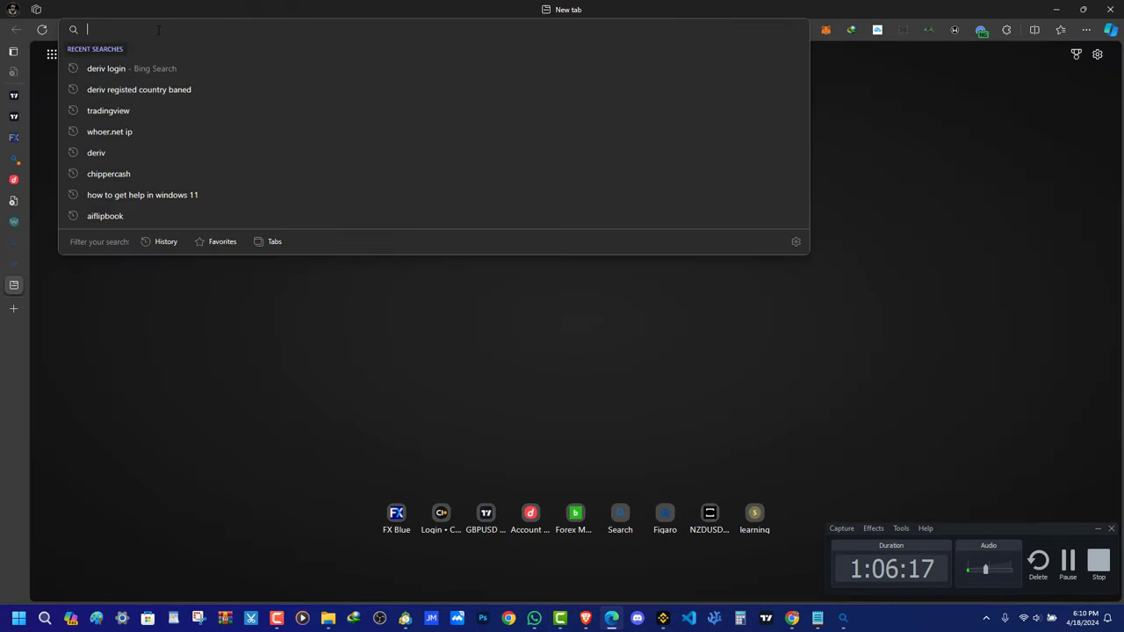
pyautogui.write('JUS')
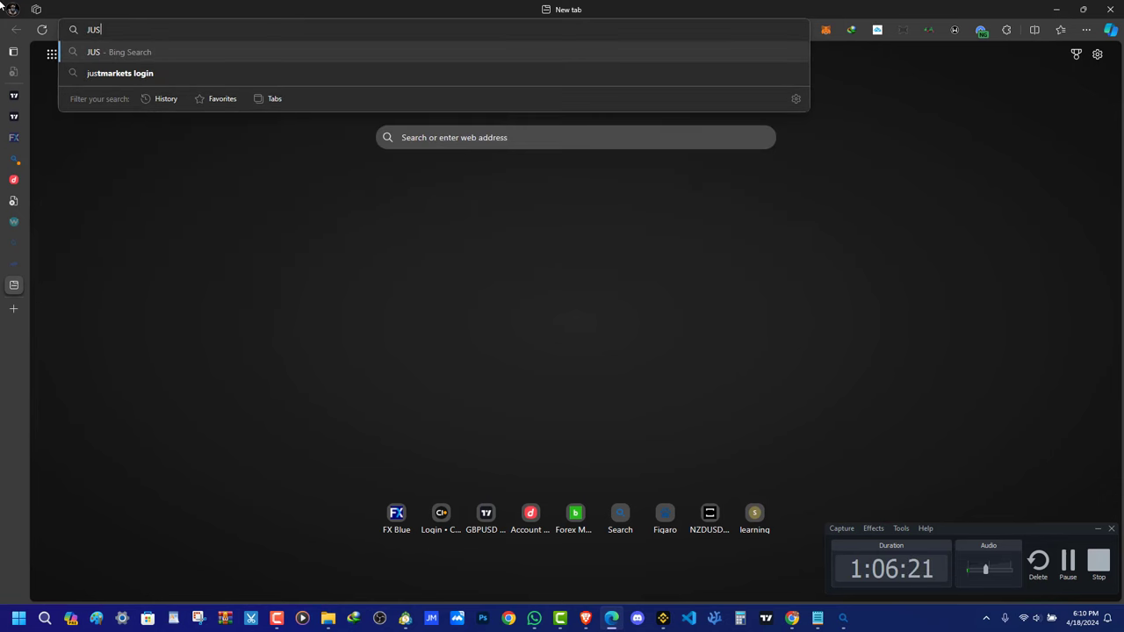
pyautogui.press('BackSpace')
pyautogui.press('BackSpace')
pyautogui.press('BackSpace')
pyautogui.write('jus')
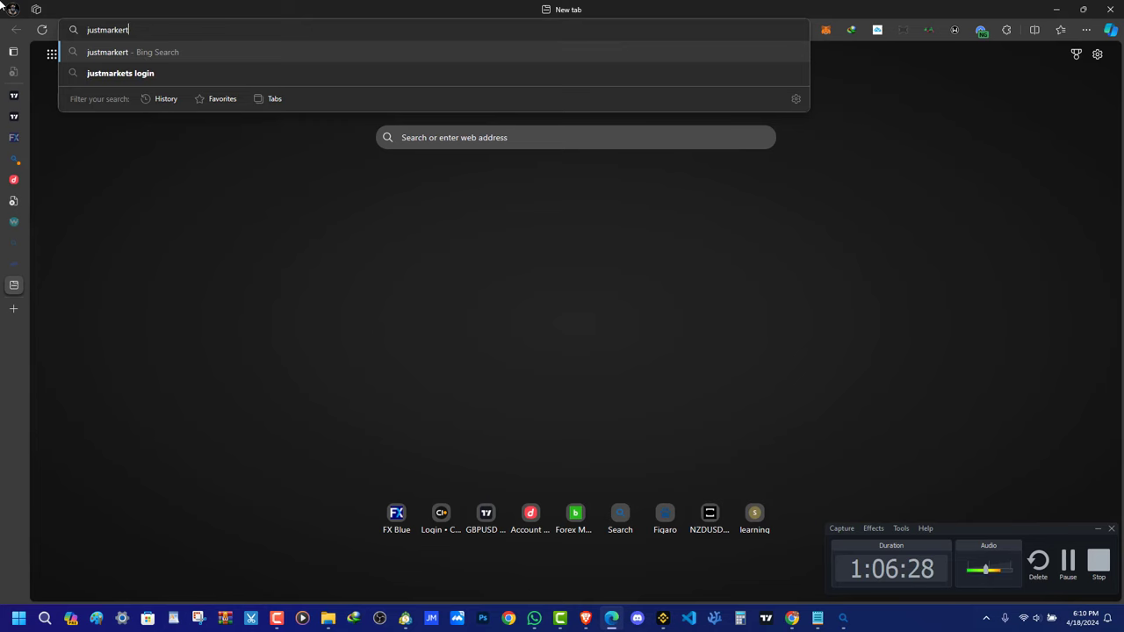
pyautogui.write('tmarkert')
pyautogui.press('Return')
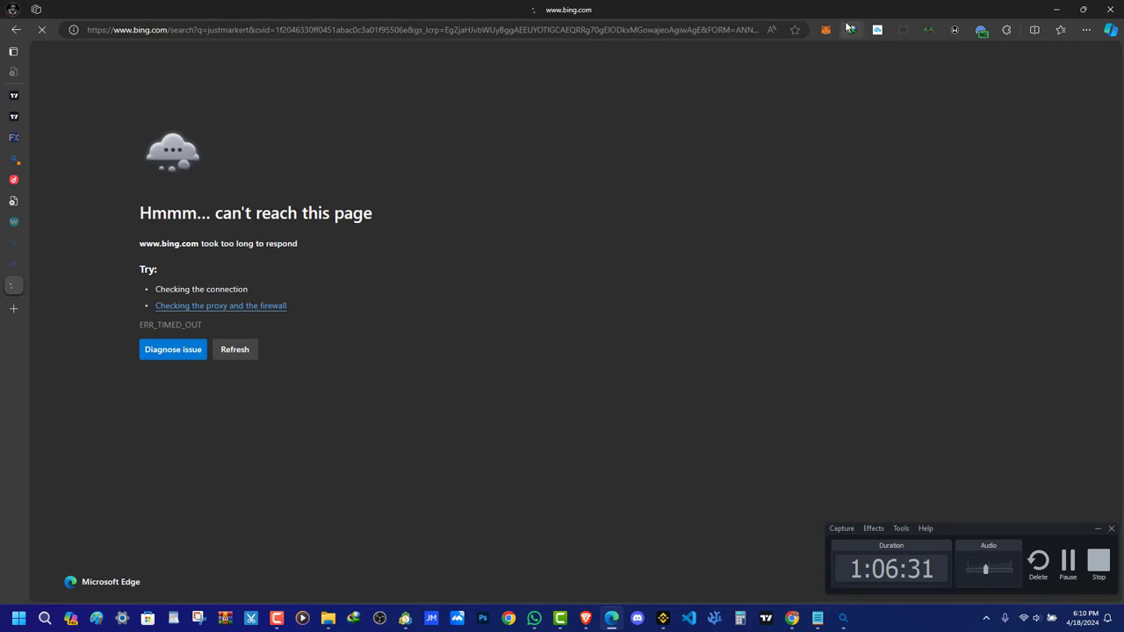
pyautogui.click(979, 31)
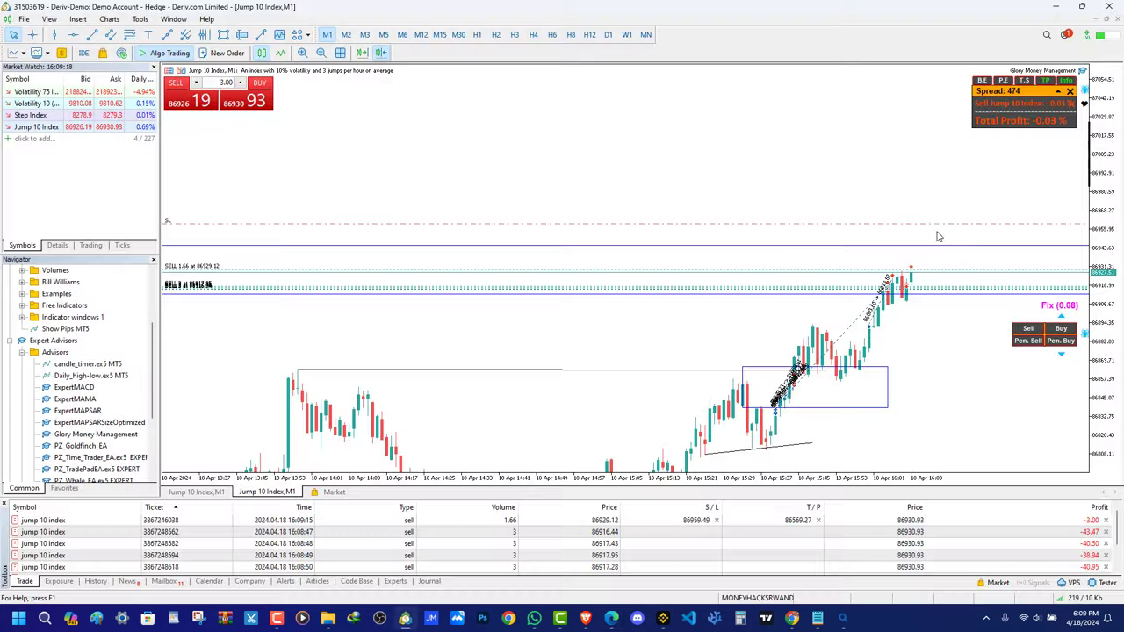
# Raise the stop loss of the 1.66-lot Jump 10 Index sell position to 86982.00 on the chart
pyautogui.moveTo(934, 226); pyautogui.dragTo(936, 186)
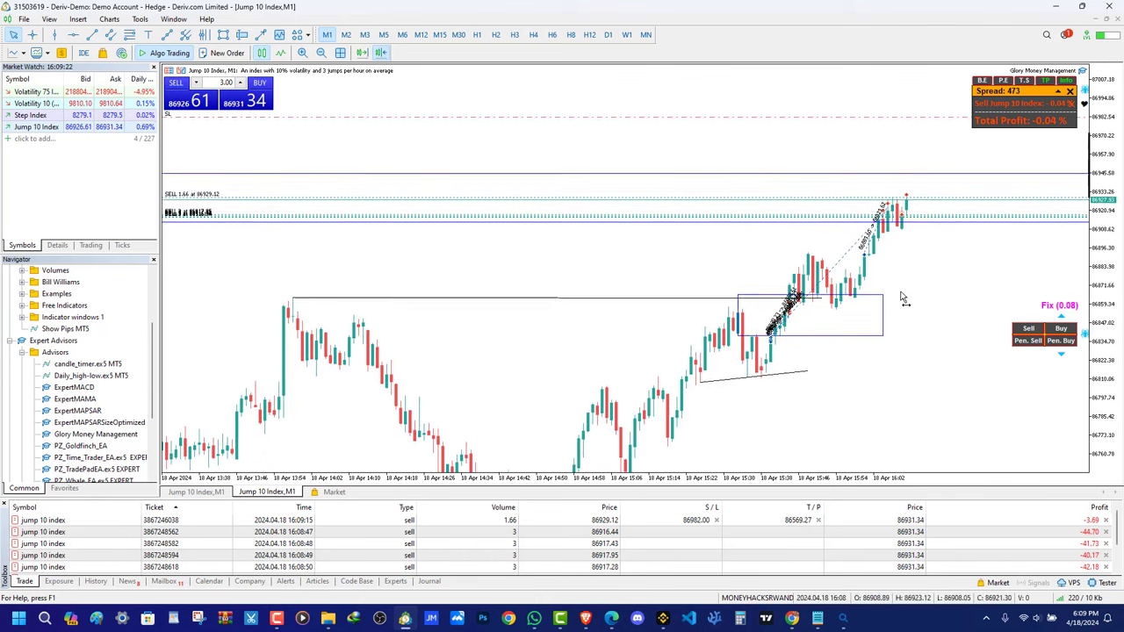
pyautogui.moveTo(869, 420); pyautogui.dragTo(865, 377)
pyautogui.scroll(-4, 97, 377)
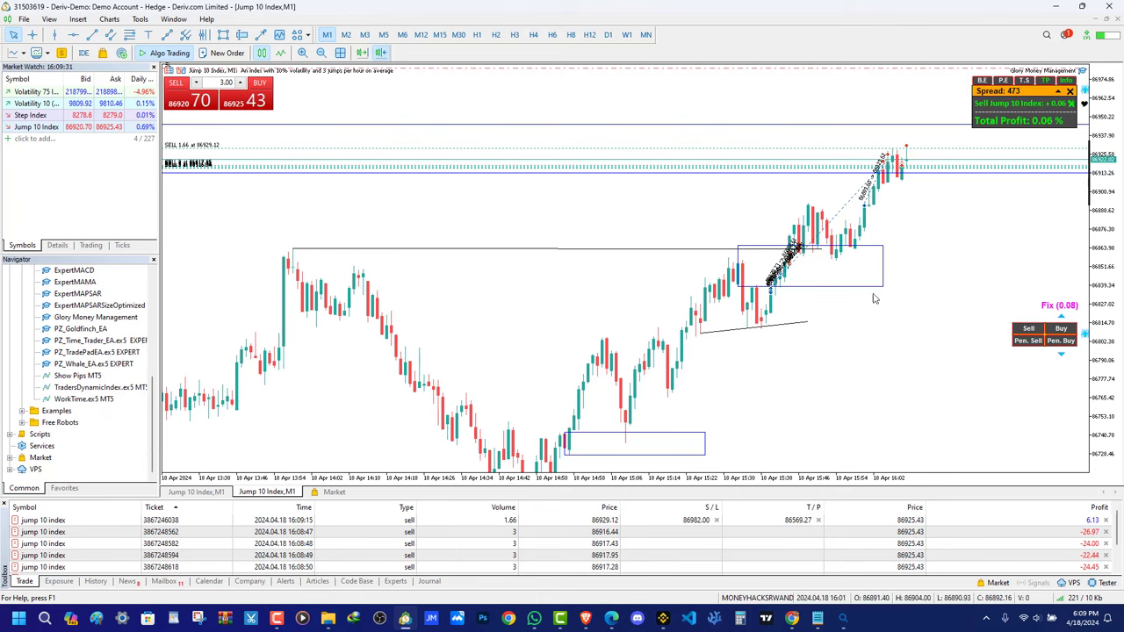
pyautogui.moveTo(900, 235); pyautogui.dragTo(941, 290)
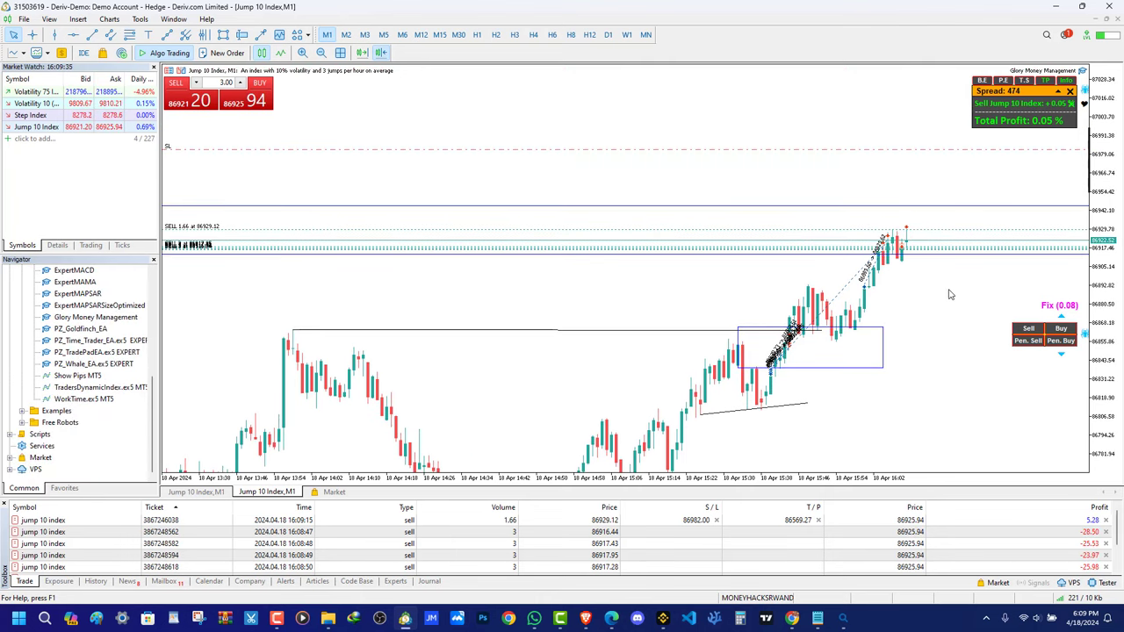
pyautogui.moveTo(924, 329); pyautogui.dragTo(902, 262)
pyautogui.moveTo(491, 266); pyautogui.dragTo(436, 193)
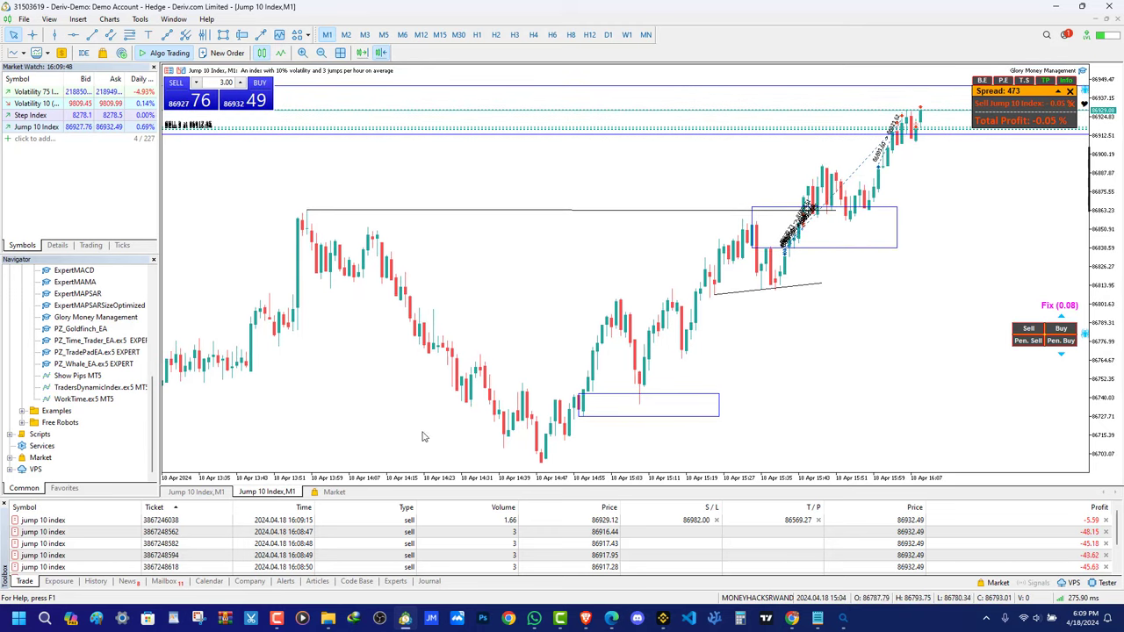
# Switch from the Jump 10 Index chart to Microsoft Edge with the Deriv Trader's Hub page
pyautogui.click(611, 617)
pyautogui.click(276, 619)
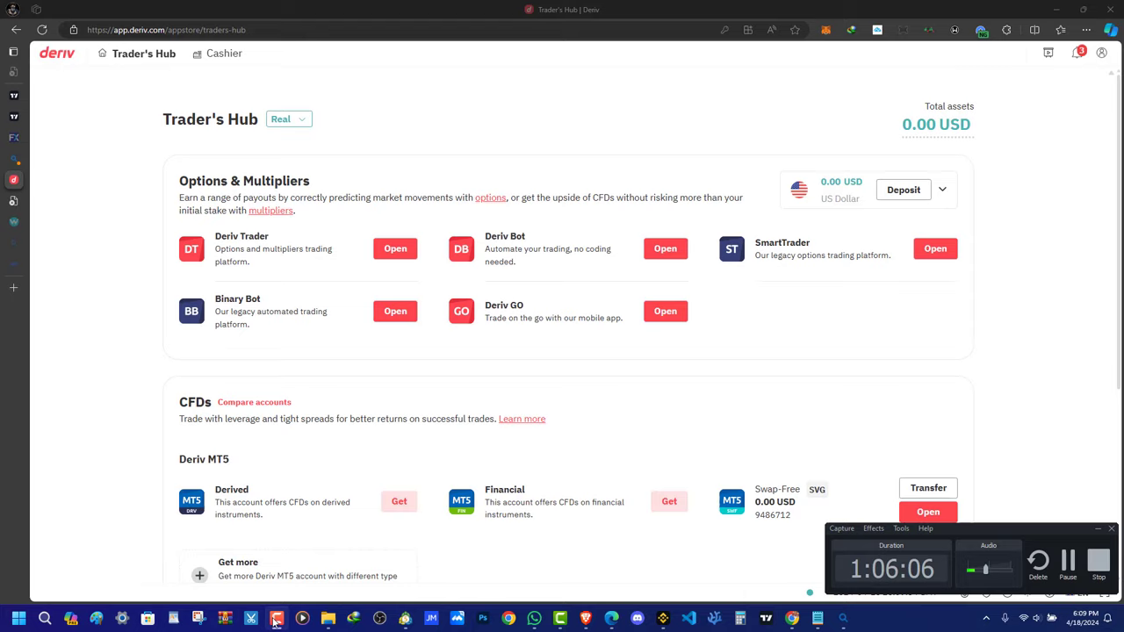
pyautogui.click(586, 619)
pyautogui.click(611, 617)
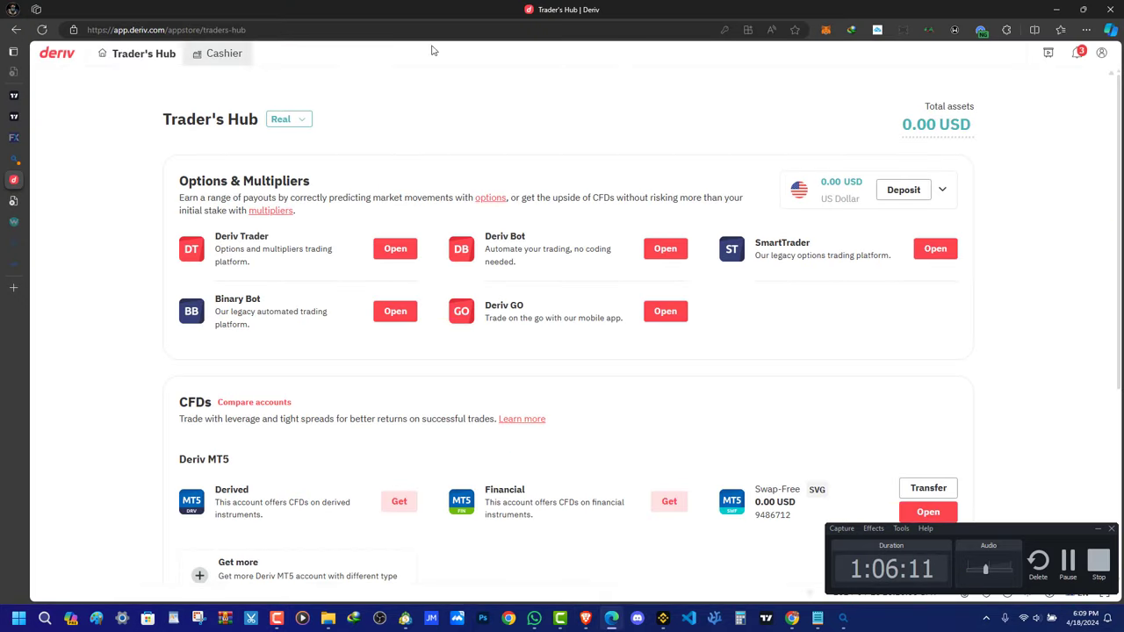
pyautogui.moveTo(16, 254)
pyautogui.click(11, 290)
pyautogui.click(158, 30)
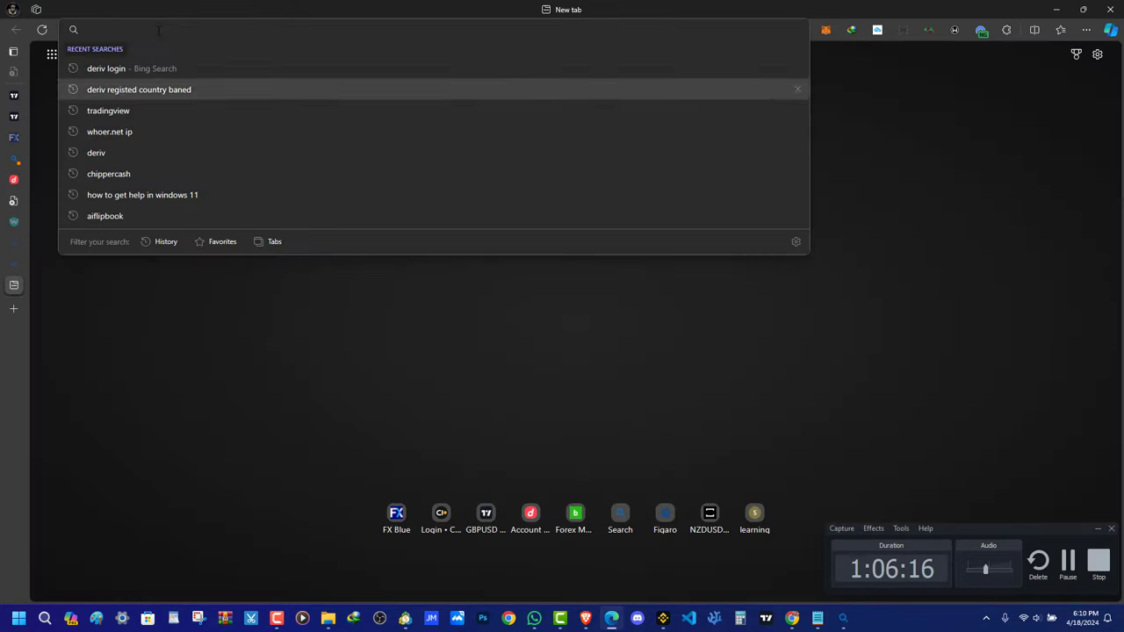
pyautogui.write('JU')
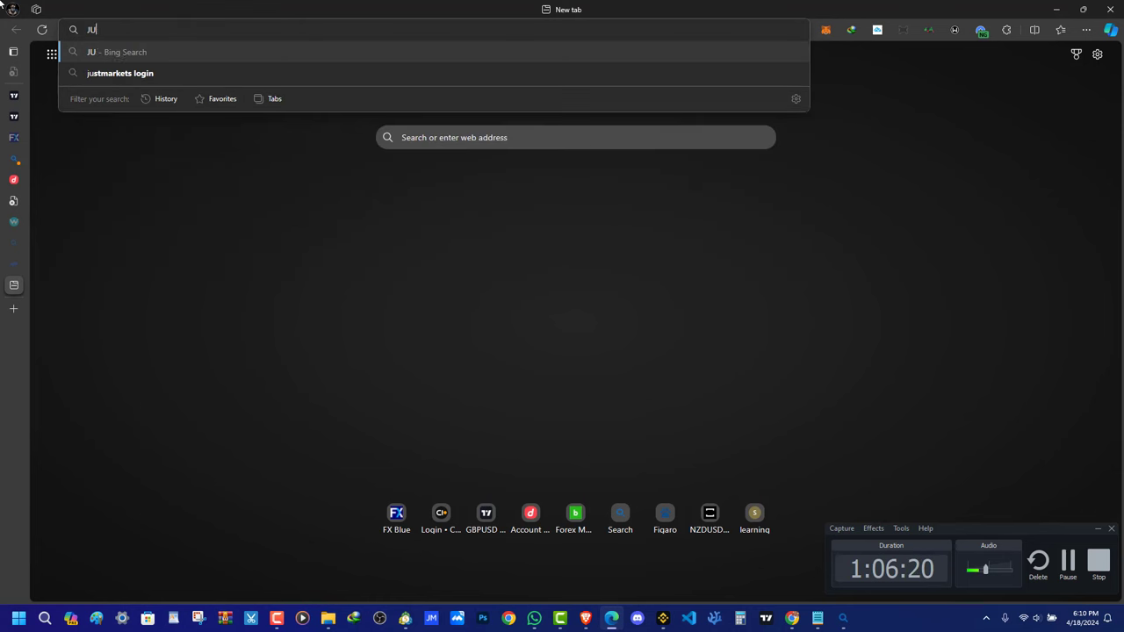
pyautogui.press('Escape')
pyautogui.write('justmarkert')
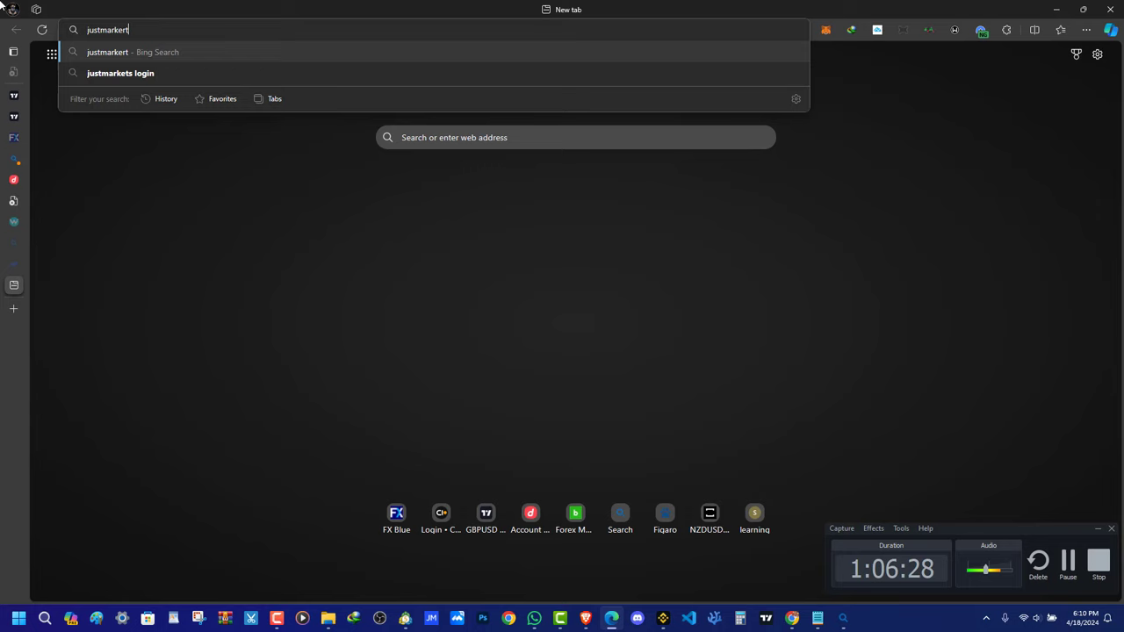
pyautogui.press('Return')
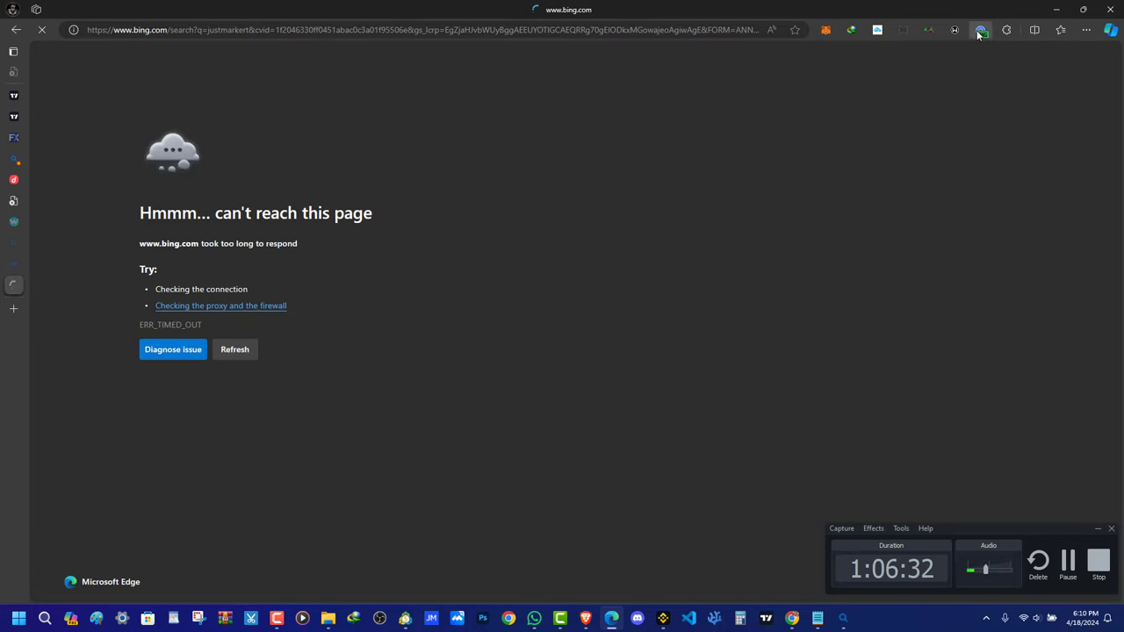
# Pause the NordVPN connection in the browser extension and close the Microsoft Store window
pyautogui.click(979, 32)
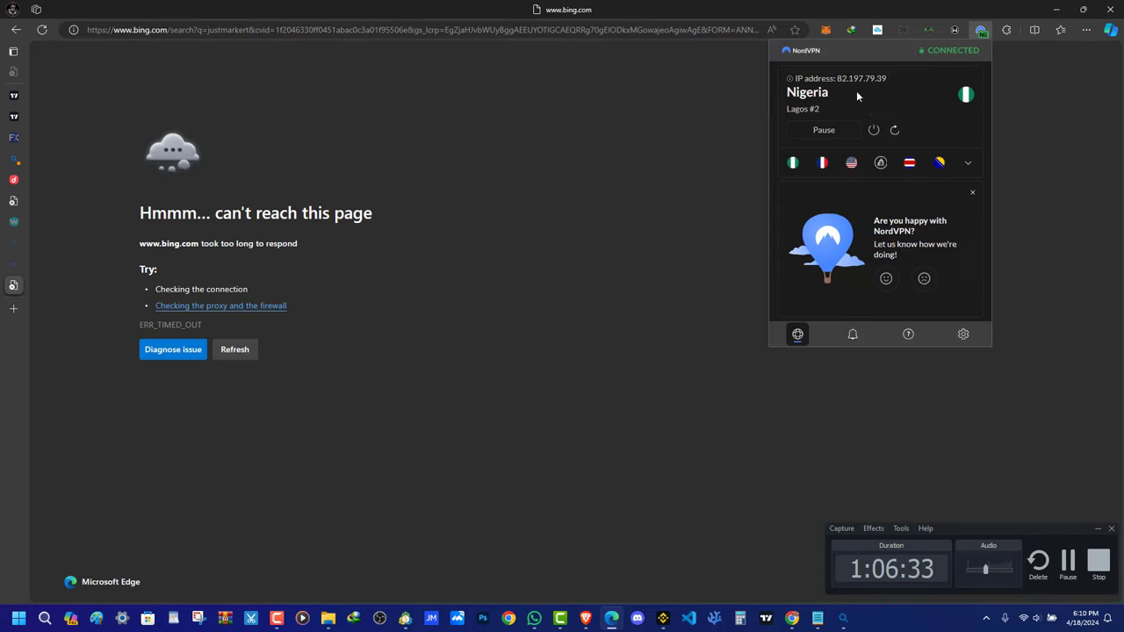
pyautogui.click(826, 153)
pyautogui.click(185, 294)
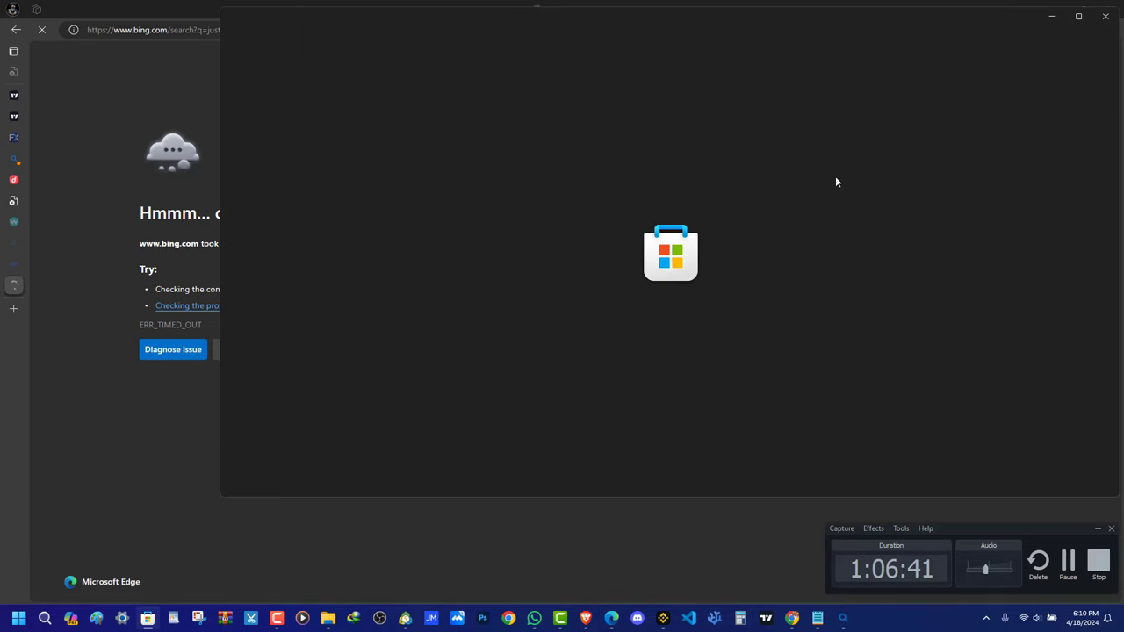
pyautogui.click(1108, 14)
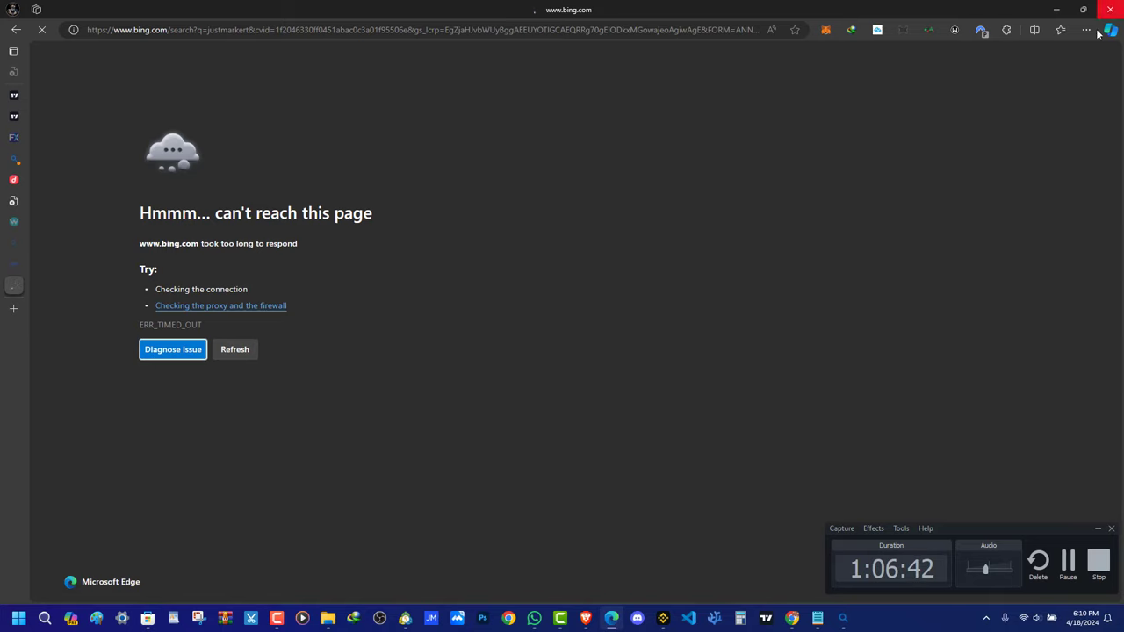
pyautogui.click(1110, 11)
# Repeat the "justmarkert" web search in a new tab and open the JustMarkets website from it
pyautogui.click(678, 94)
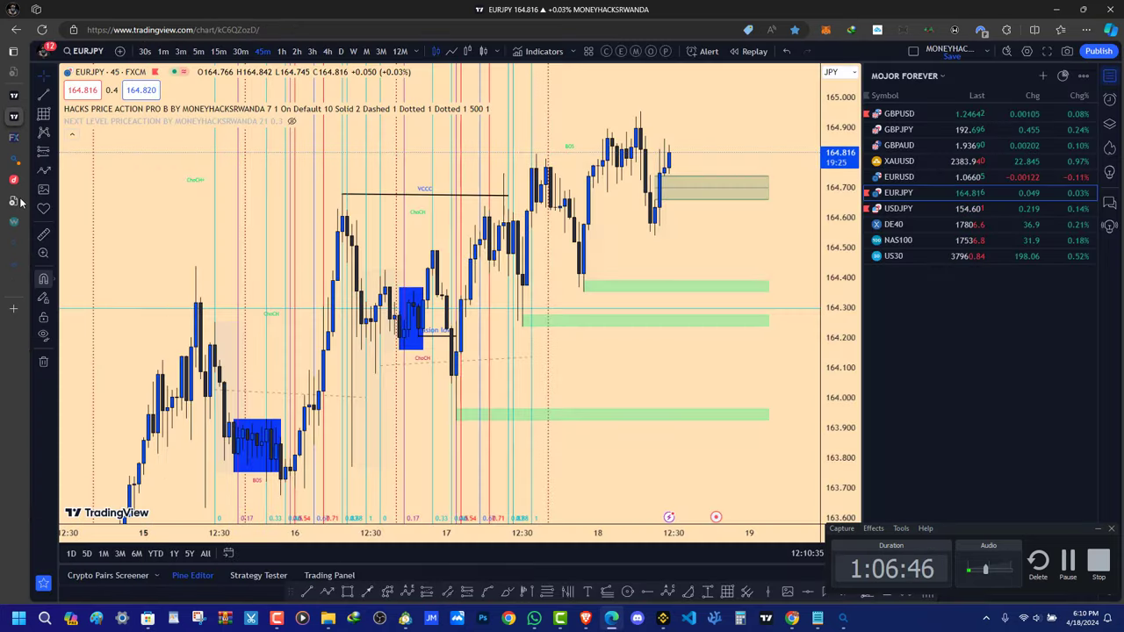
pyautogui.click(13, 308)
pyautogui.click(124, 71)
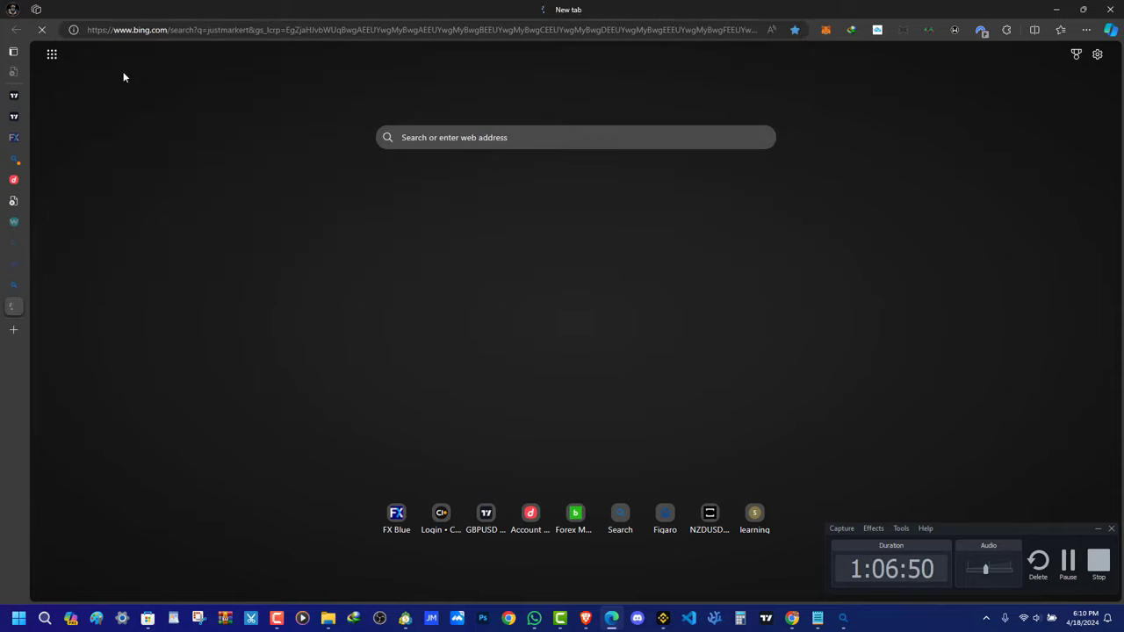
pyautogui.click(164, 156)
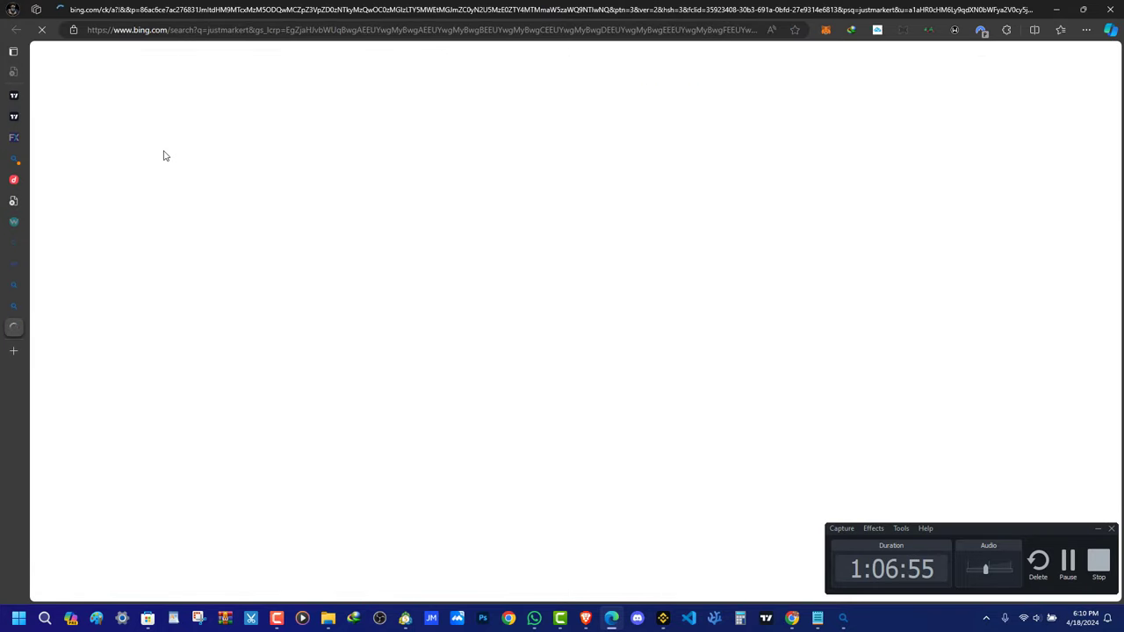
pyautogui.click(1097, 528)
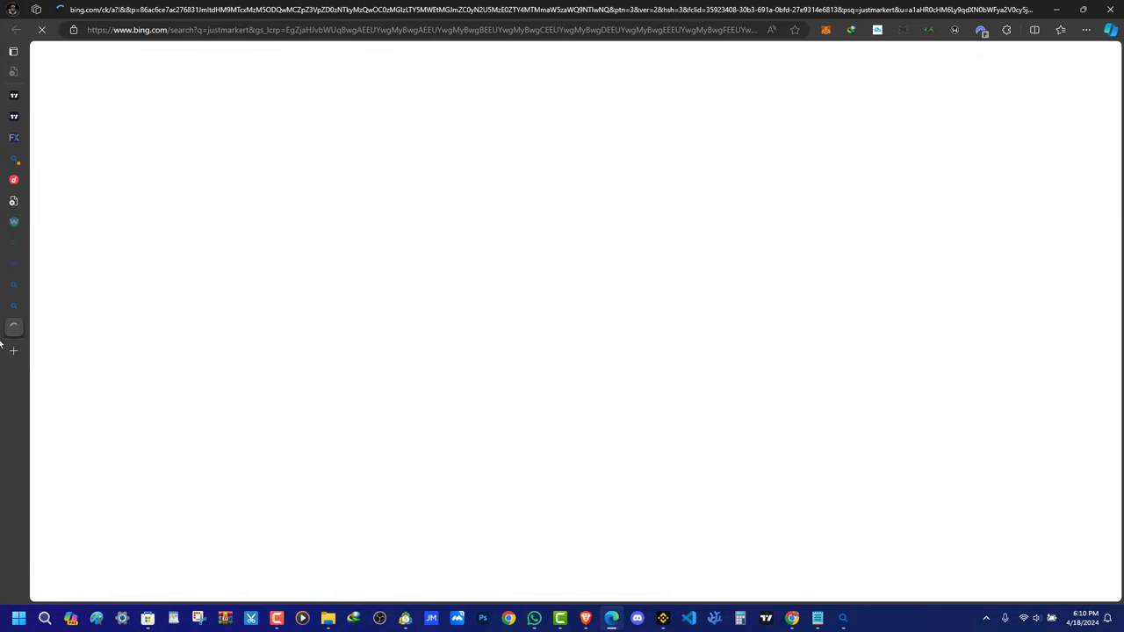
pyautogui.moveTo(0, 346)
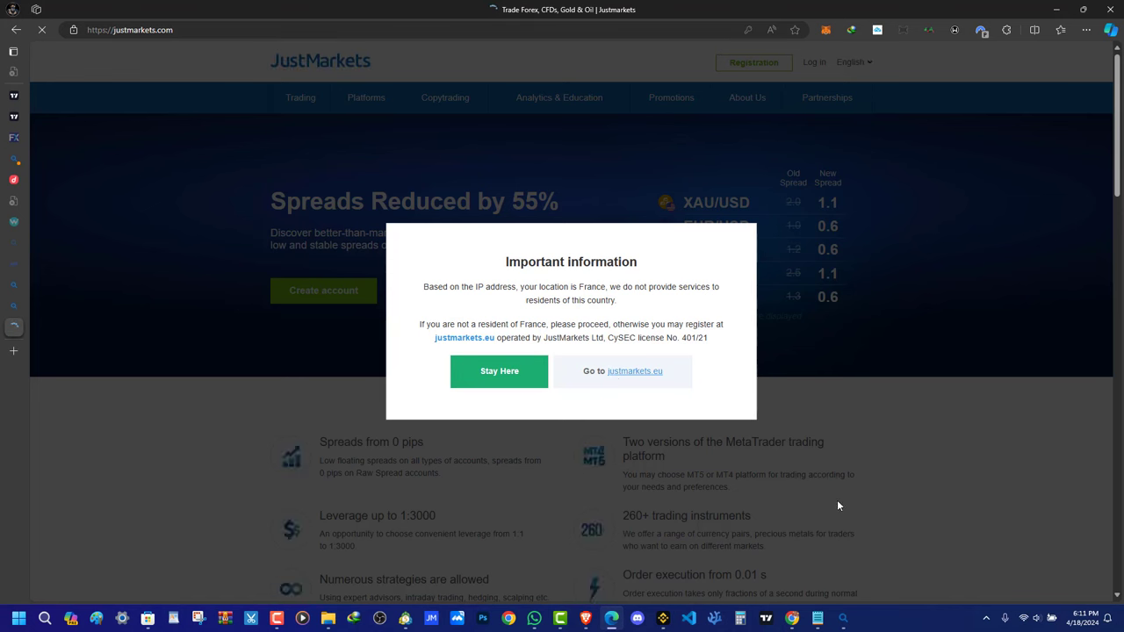
# Open the Exness Personal Area at my.exness.com/pa/ in a new browser tab
pyautogui.click(13, 350)
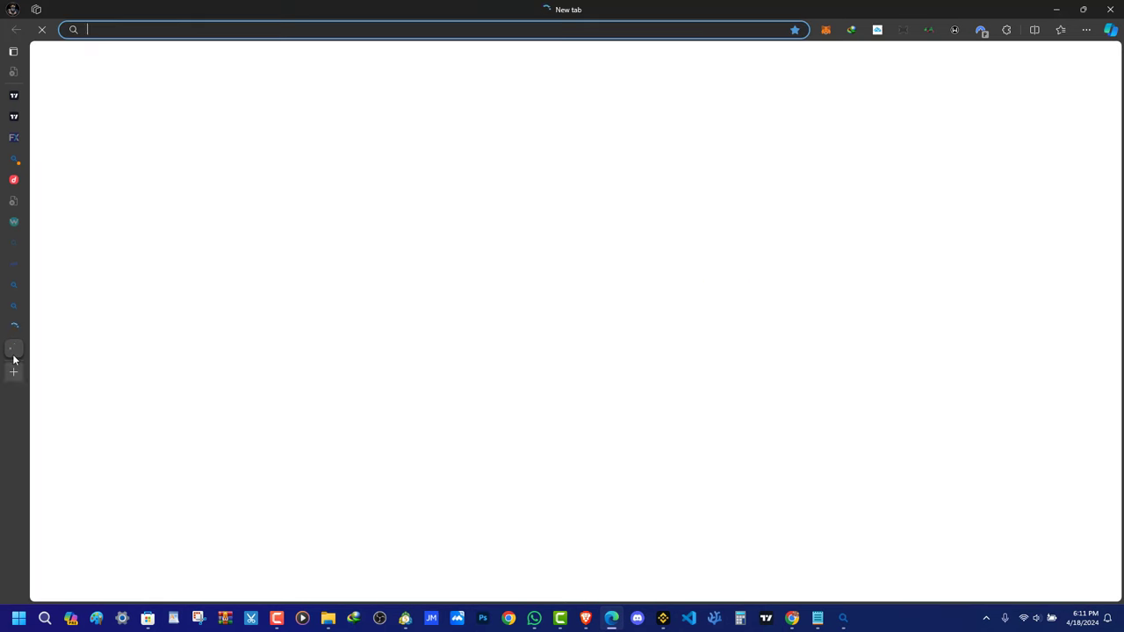
pyautogui.write('exne')
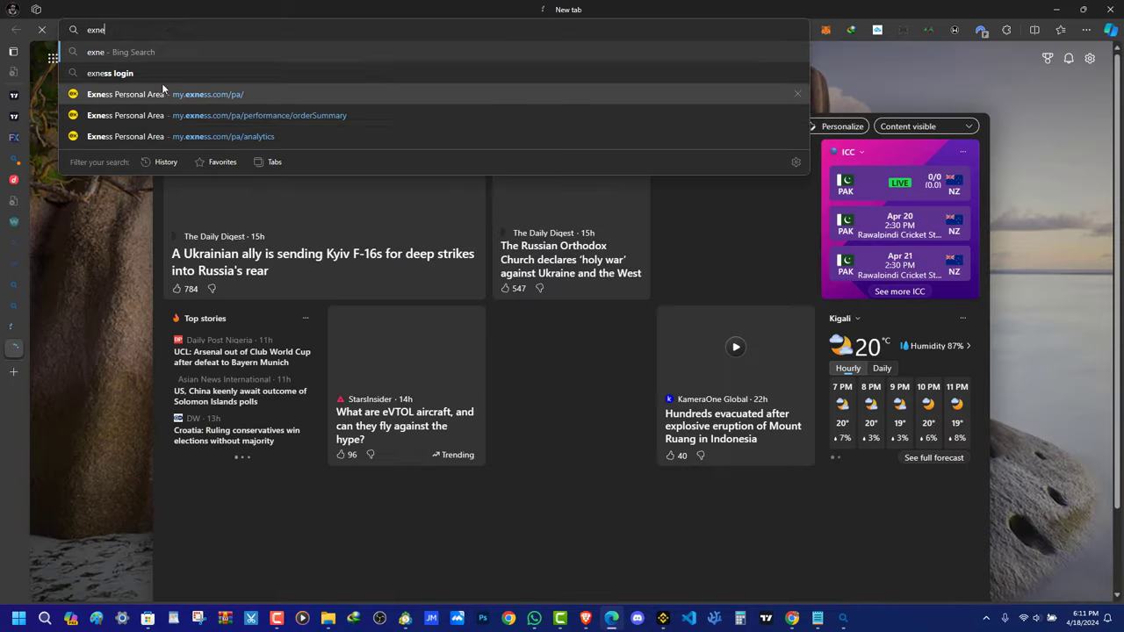
pyautogui.click(162, 94)
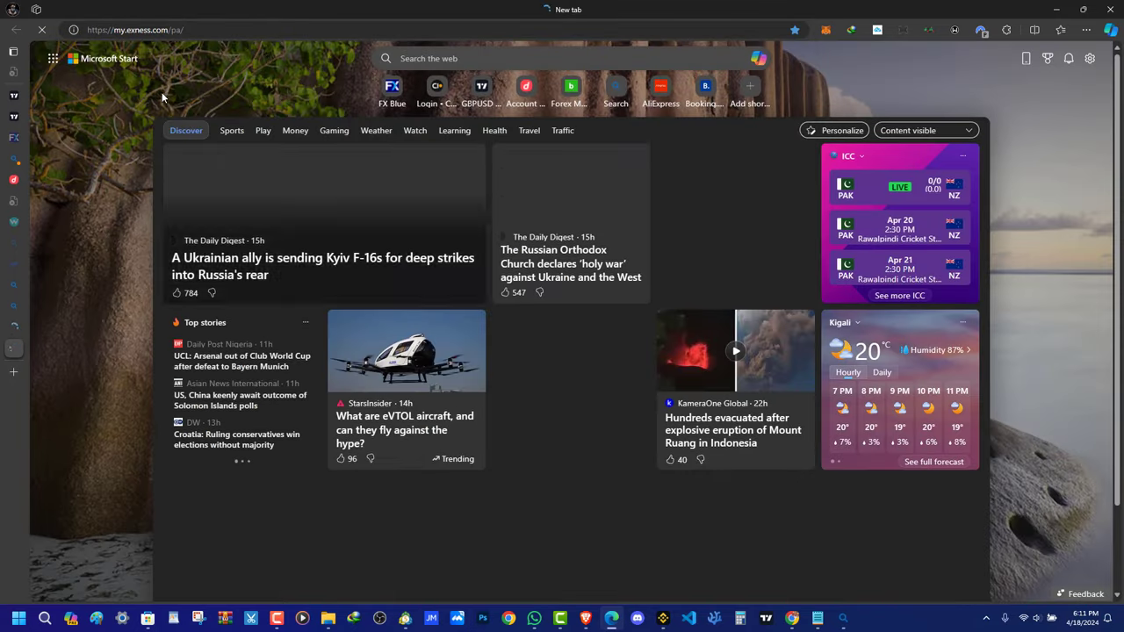
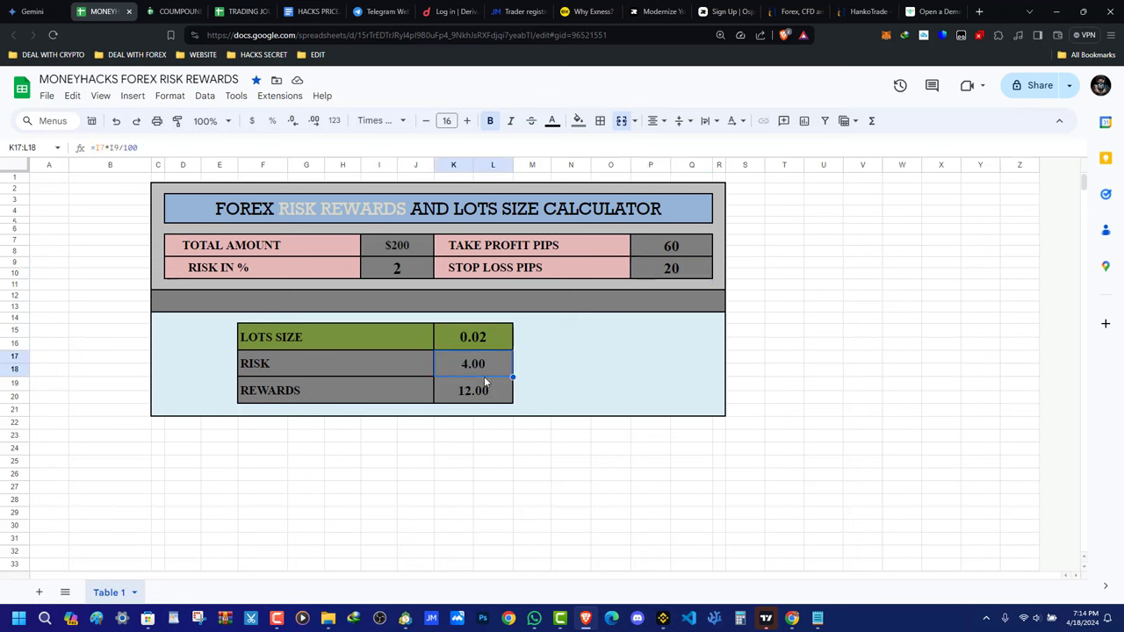
# Set the total amount in the risk rewards and lot size calculator to $1,000
pyautogui.click(510, 399)
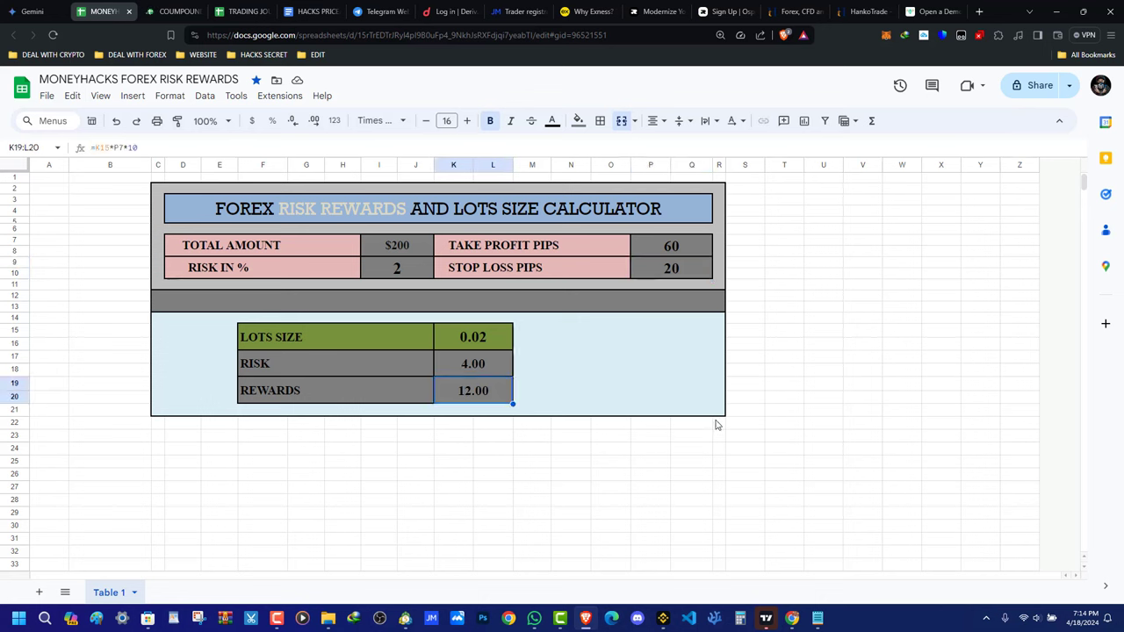
pyautogui.doubleClick(397, 247)
pyautogui.moveTo(408, 251); pyautogui.dragTo(371, 261)
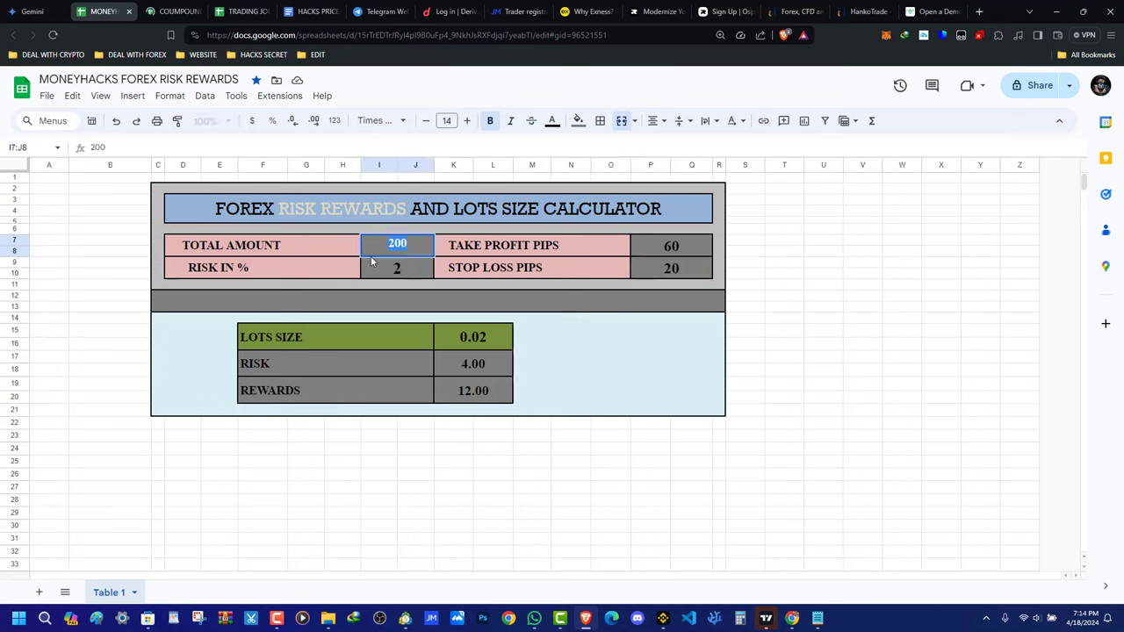
pyautogui.write('1,000')
pyautogui.click(624, 369)
pyautogui.click(609, 333)
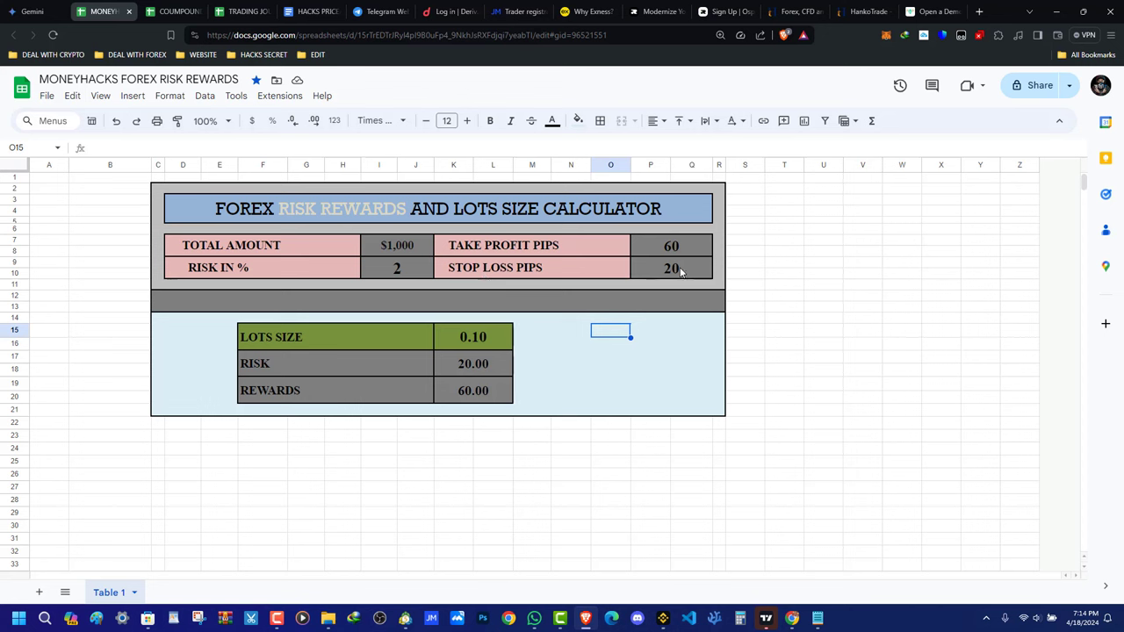
pyautogui.click(467, 397)
pyautogui.click(621, 387)
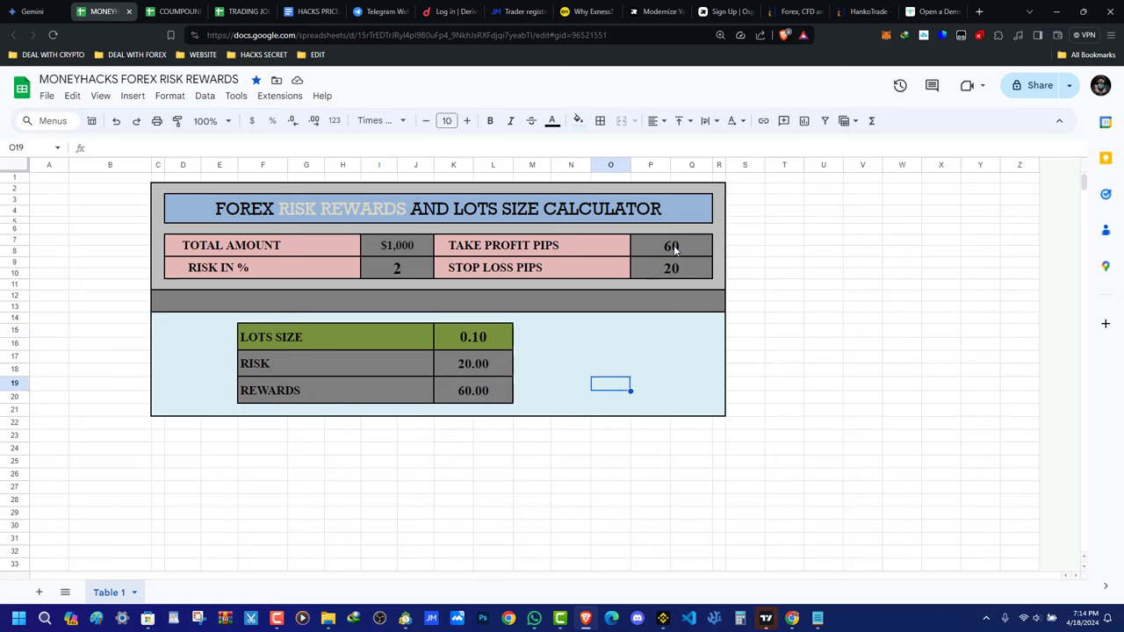
pyautogui.click(674, 250)
pyautogui.click(654, 358)
# Set the total amount in the risk rewards and lot size calculator to $500
pyautogui.doubleClick(405, 248)
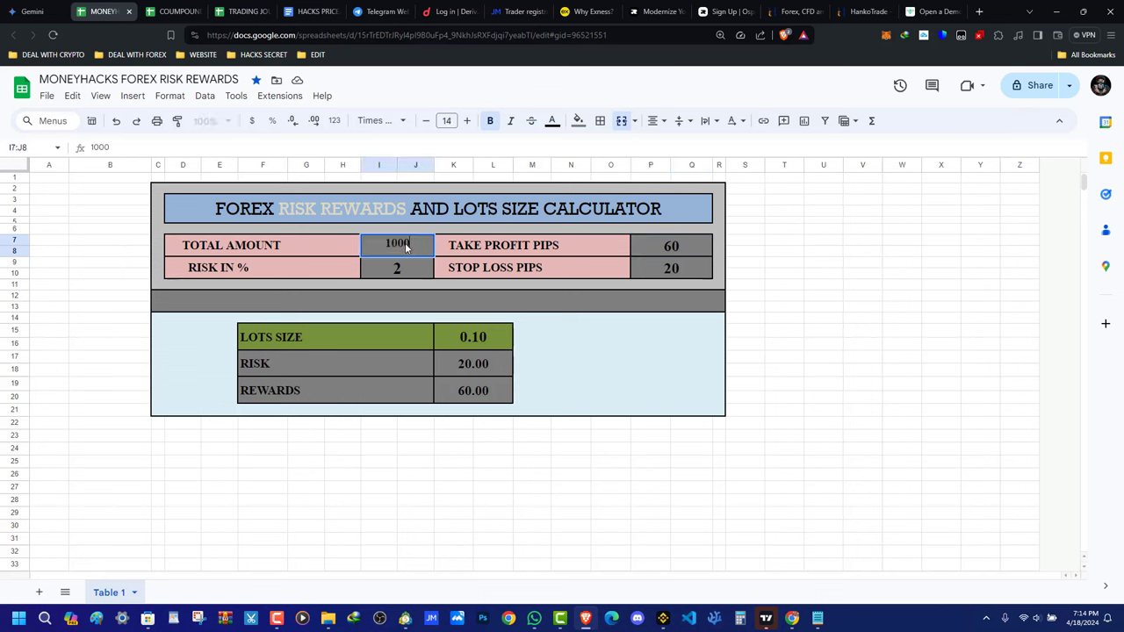
pyautogui.moveTo(381, 242); pyautogui.dragTo(376, 239)
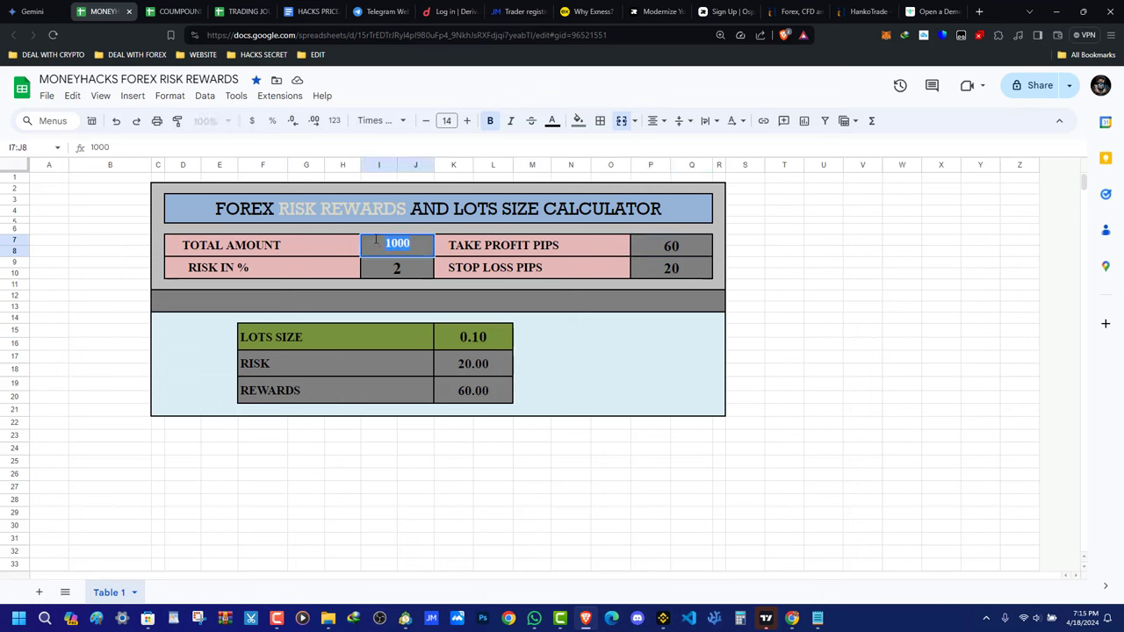
pyautogui.write('5')
pyautogui.click(597, 333)
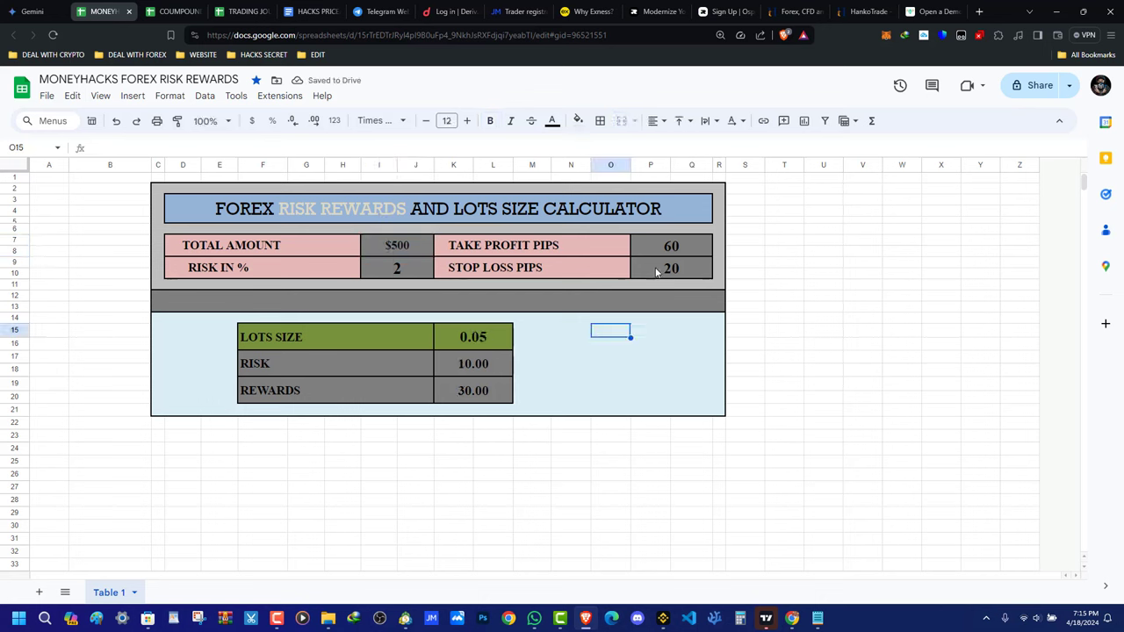
pyautogui.click(645, 362)
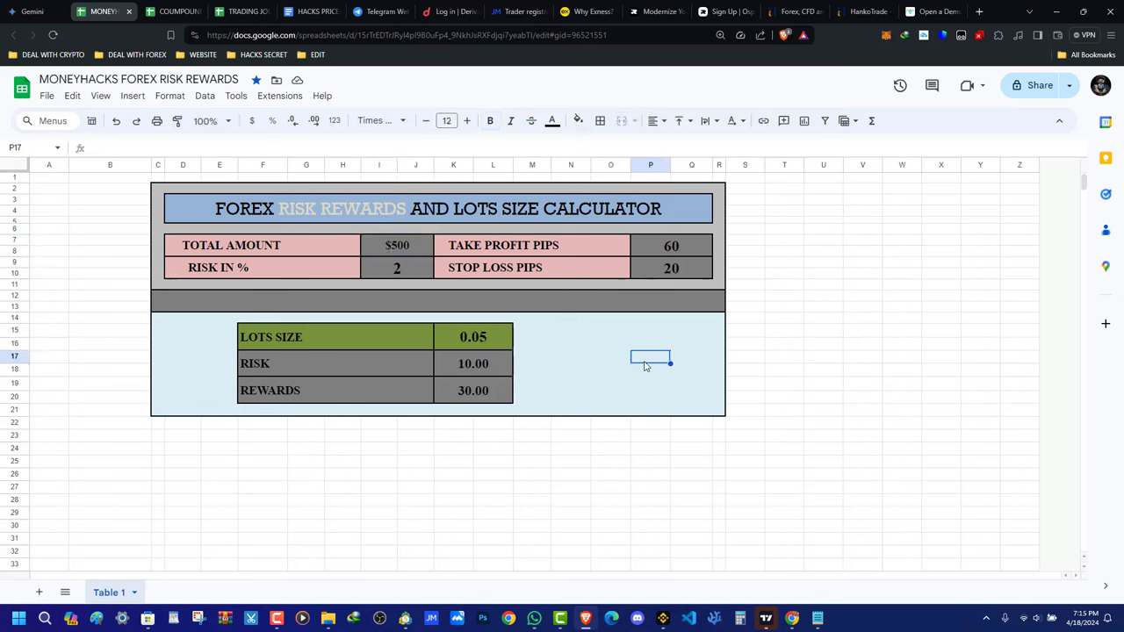
pyautogui.click(596, 377)
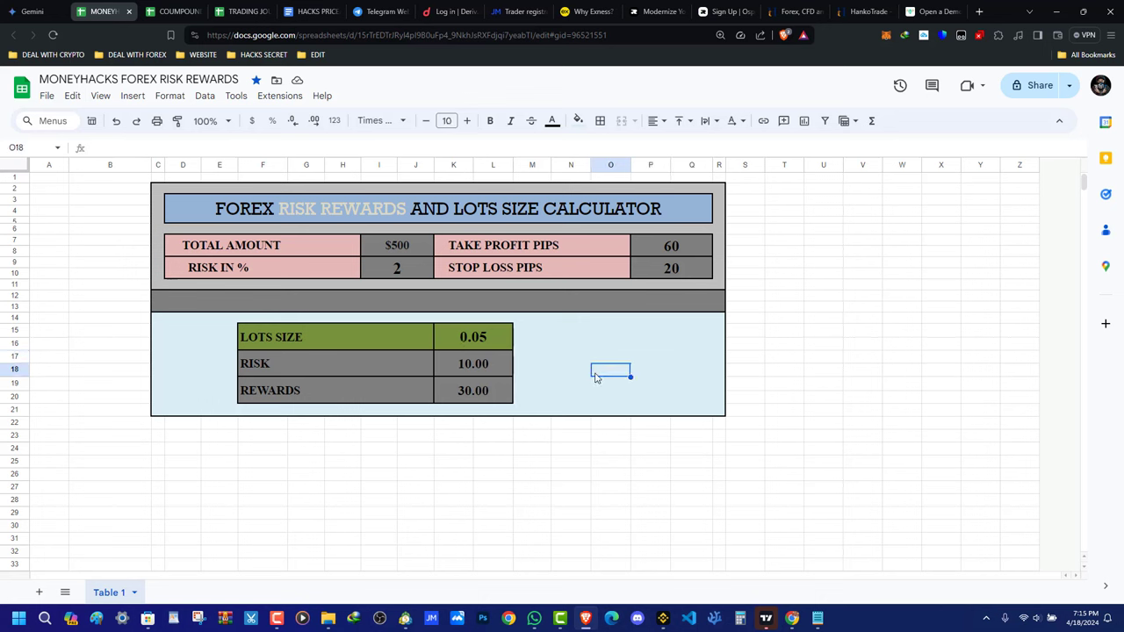
pyautogui.click(456, 366)
pyautogui.click(621, 368)
pyautogui.click(479, 364)
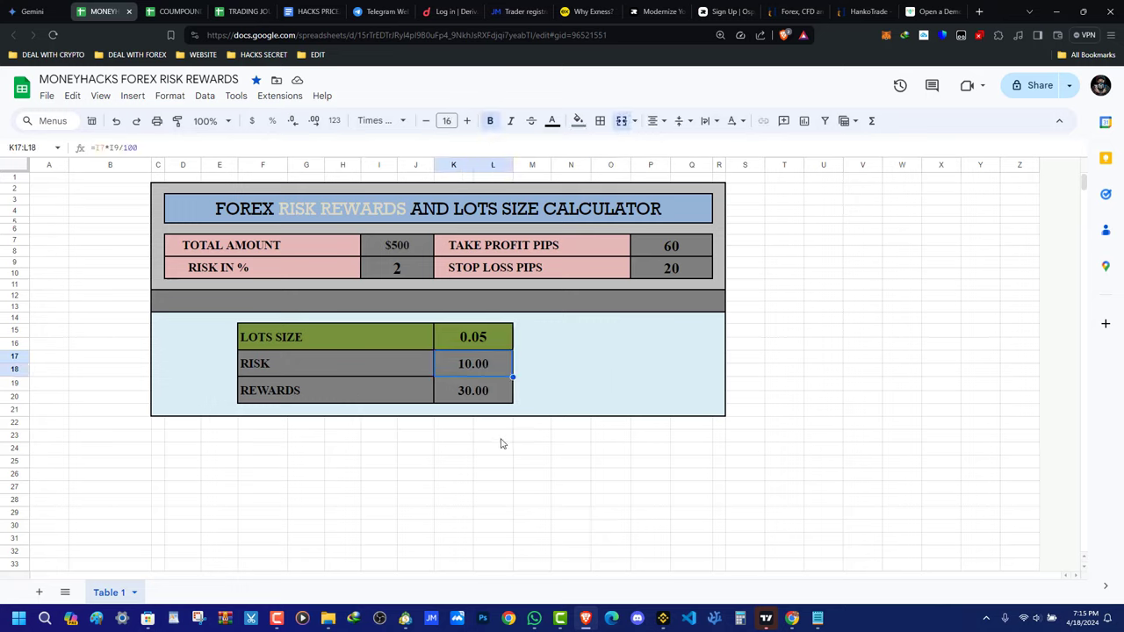
# Switch to the TradingView MASKUSDT.P chart, hide the visible indicator, collapse the indicator legend and dismiss the upgrade advert
pyautogui.click(765, 618)
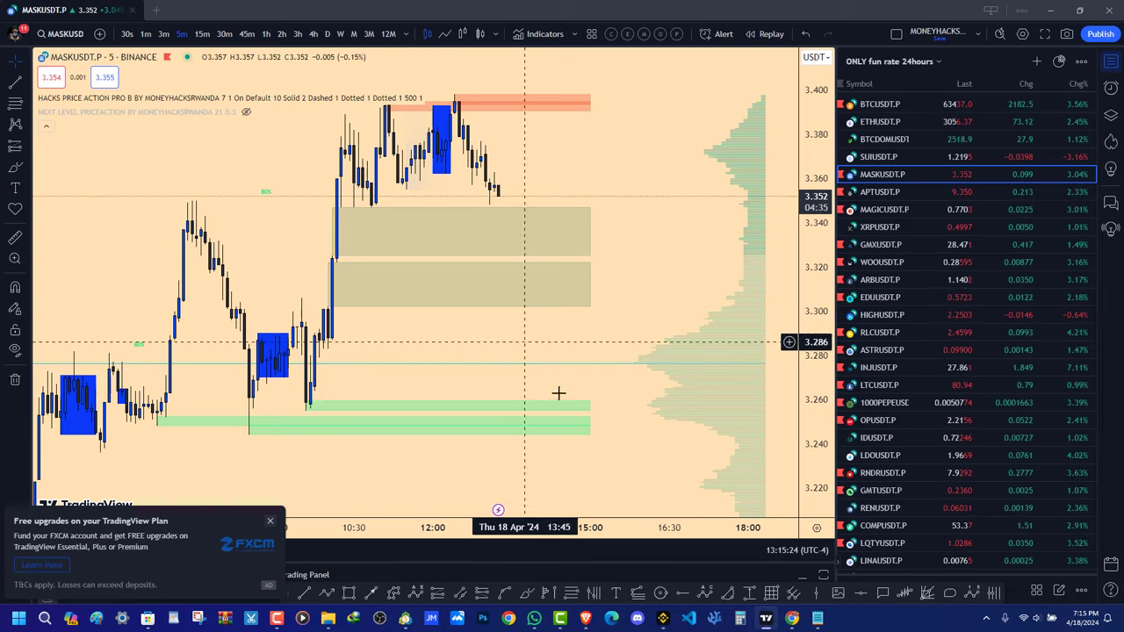
pyautogui.click(433, 98)
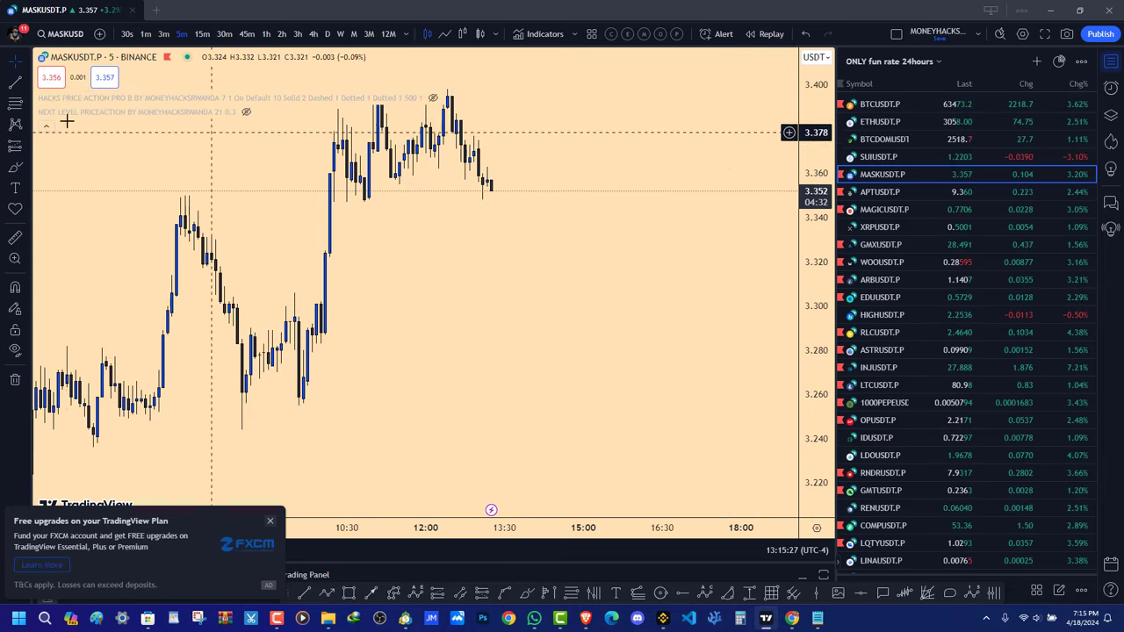
pyautogui.moveTo(477, 321); pyautogui.dragTo(604, 342)
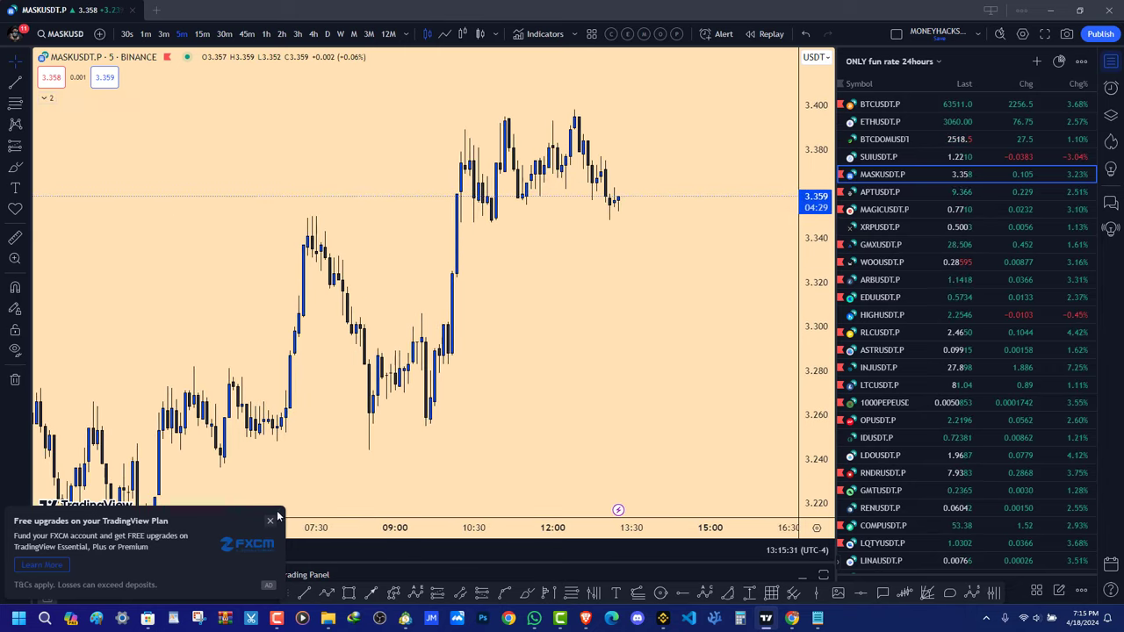
pyautogui.moveTo(417, 417); pyautogui.dragTo(349, 418)
pyautogui.scroll(6, 317, 290)
pyautogui.moveTo(333, 273); pyautogui.dragTo(522, 328)
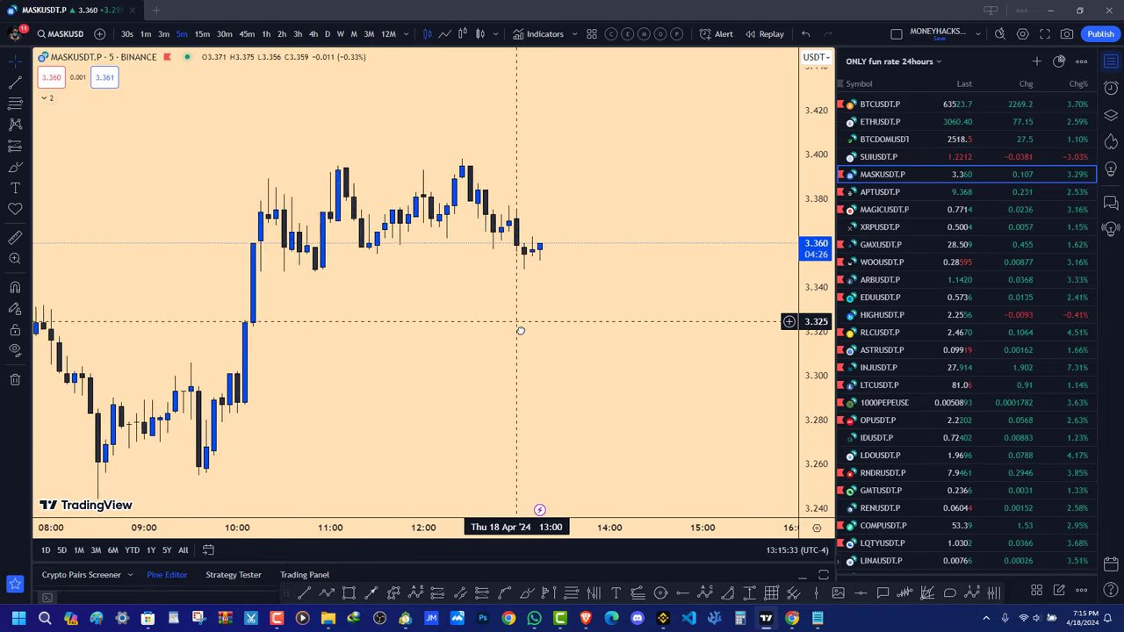
# Place a short position at the recent peak with entry at about 3.393, stop at 3.424 and target at 3.298
pyautogui.click(482, 592)
pyautogui.click(459, 172)
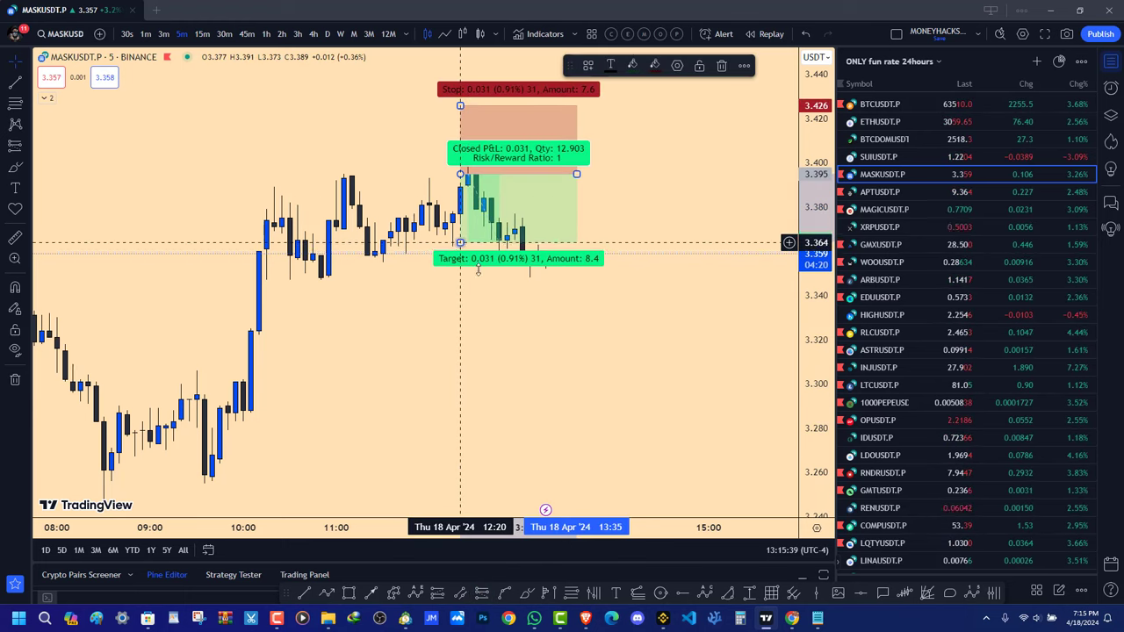
pyautogui.moveTo(510, 254); pyautogui.dragTo(511, 404)
pyautogui.click(685, 328)
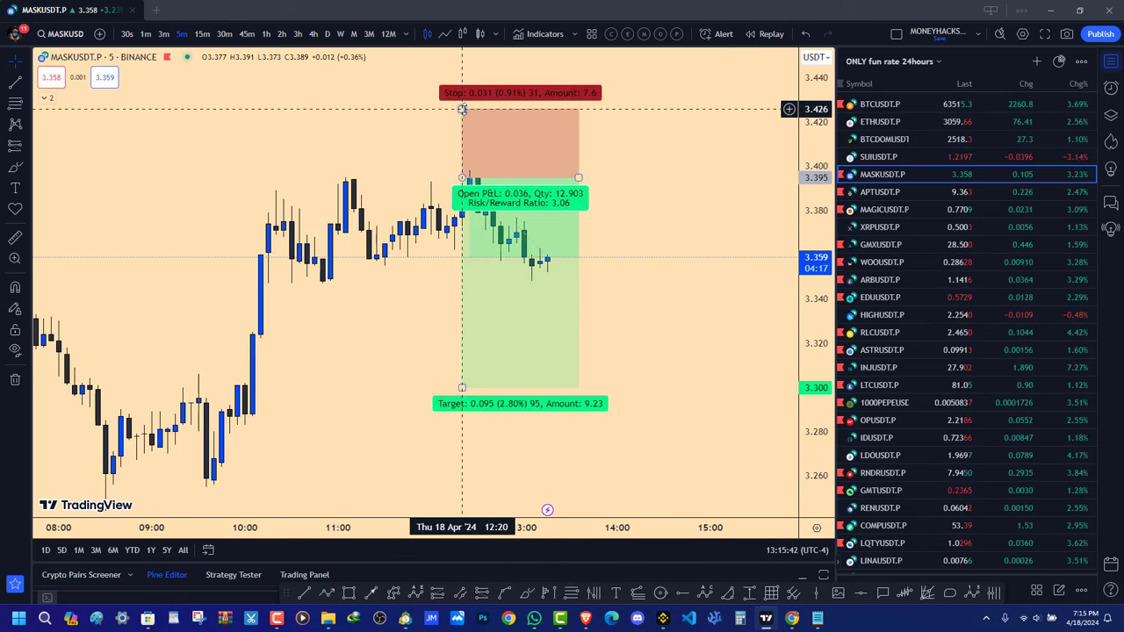
pyautogui.moveTo(462, 116)
pyautogui.mouseDown()
pyautogui.moveTo(469, 135)
pyautogui.moveTo(470, 116)
pyautogui.mouseUp()
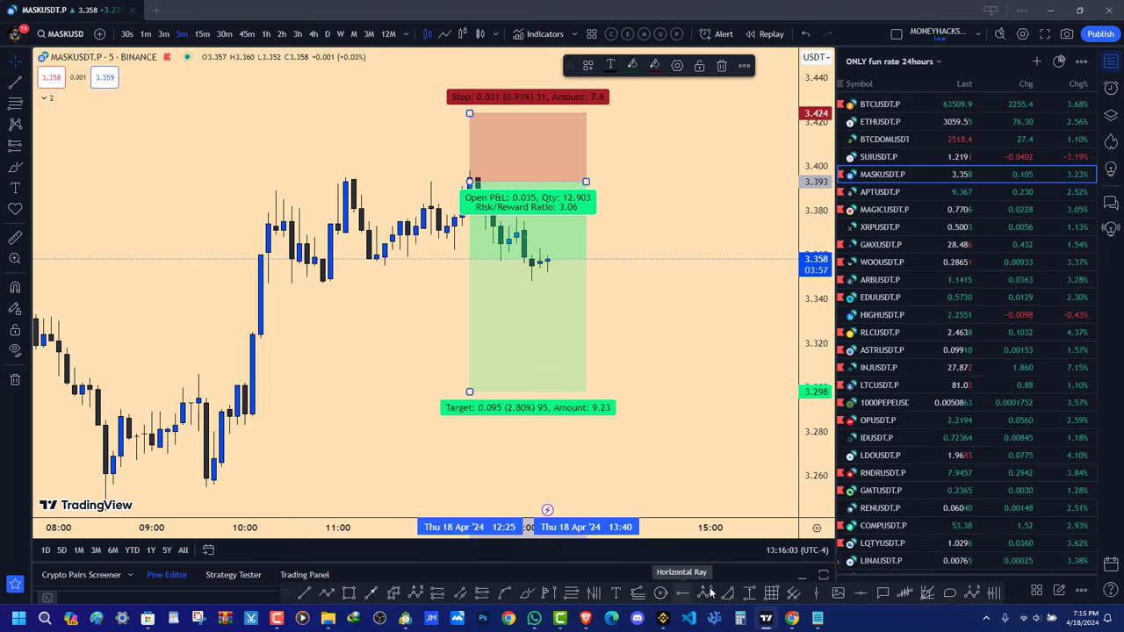
# Draw a price range of about 0.020 upward from the short position's entry and lower the position's stop to 3.415
pyautogui.click(749, 593)
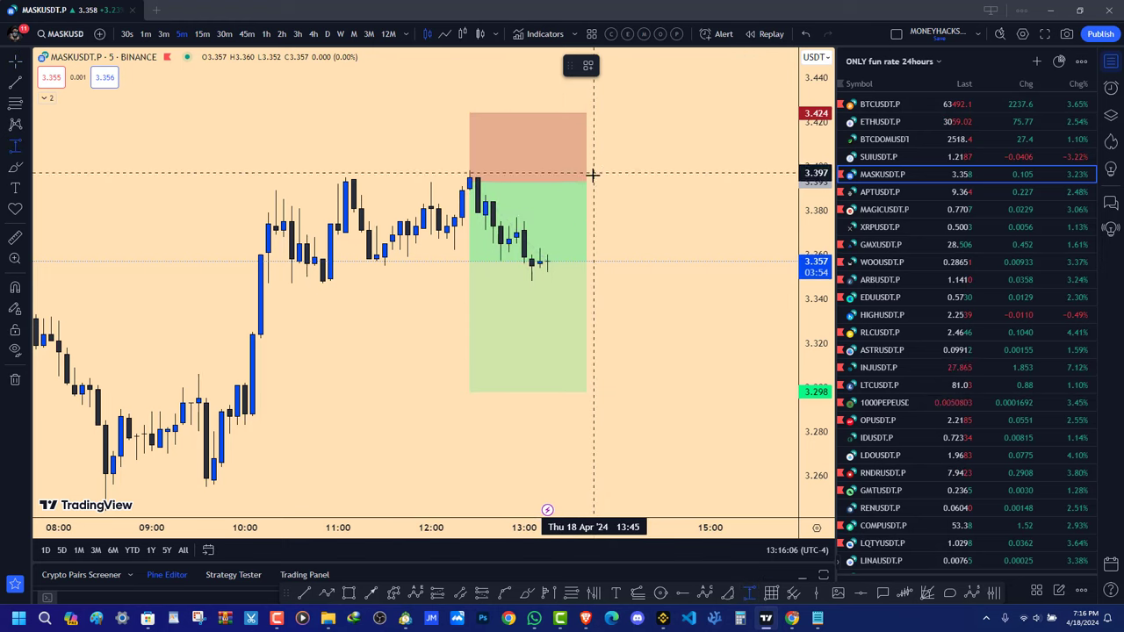
pyautogui.click(593, 179)
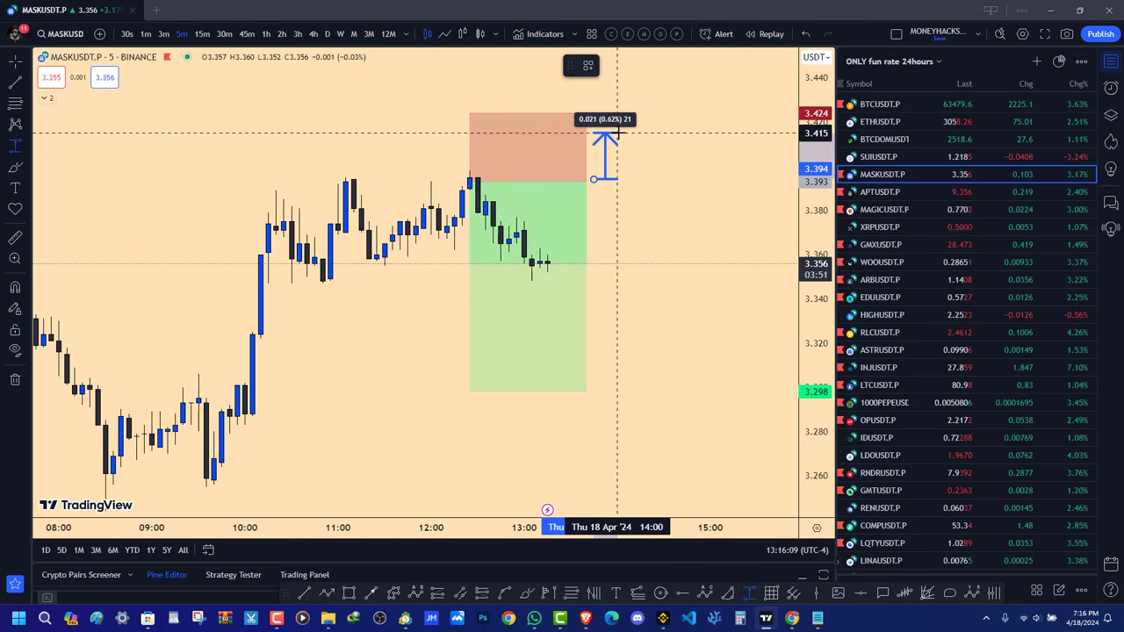
pyautogui.click(617, 132)
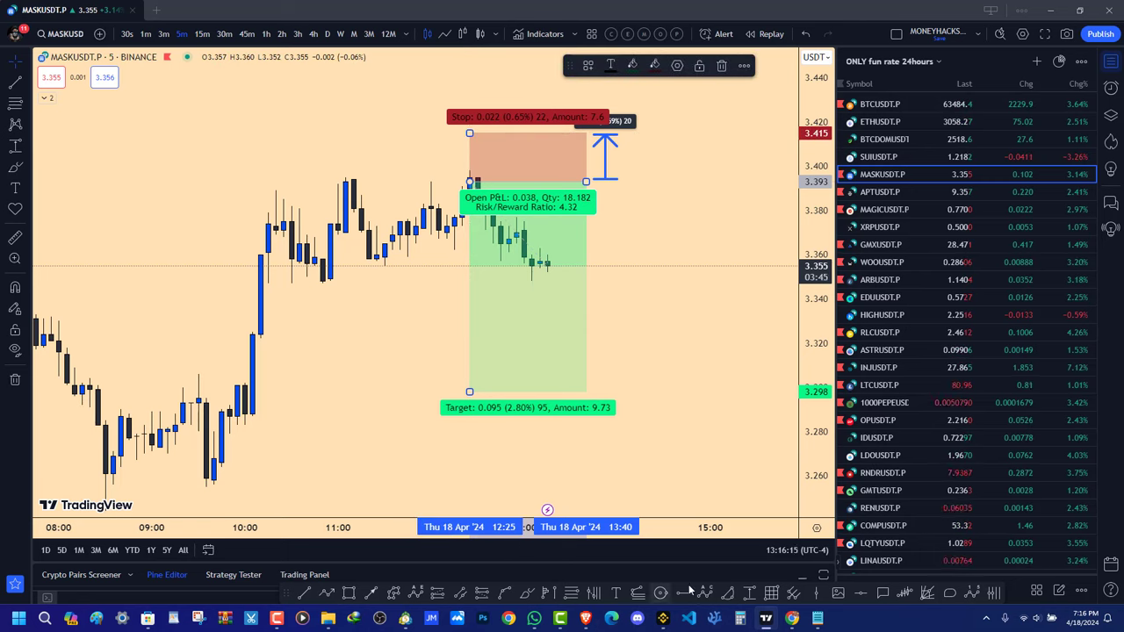
# Draw a price range of about 0.060 downward from the entry and raise the short position's target to 3.331
pyautogui.click(749, 593)
pyautogui.click(586, 184)
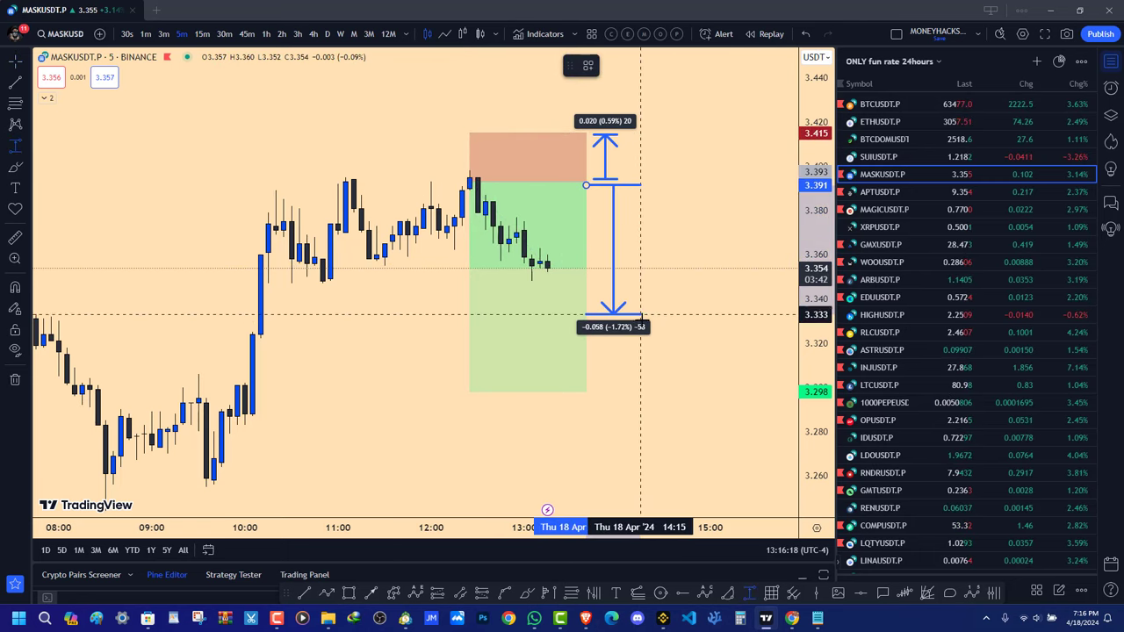
pyautogui.click(632, 318)
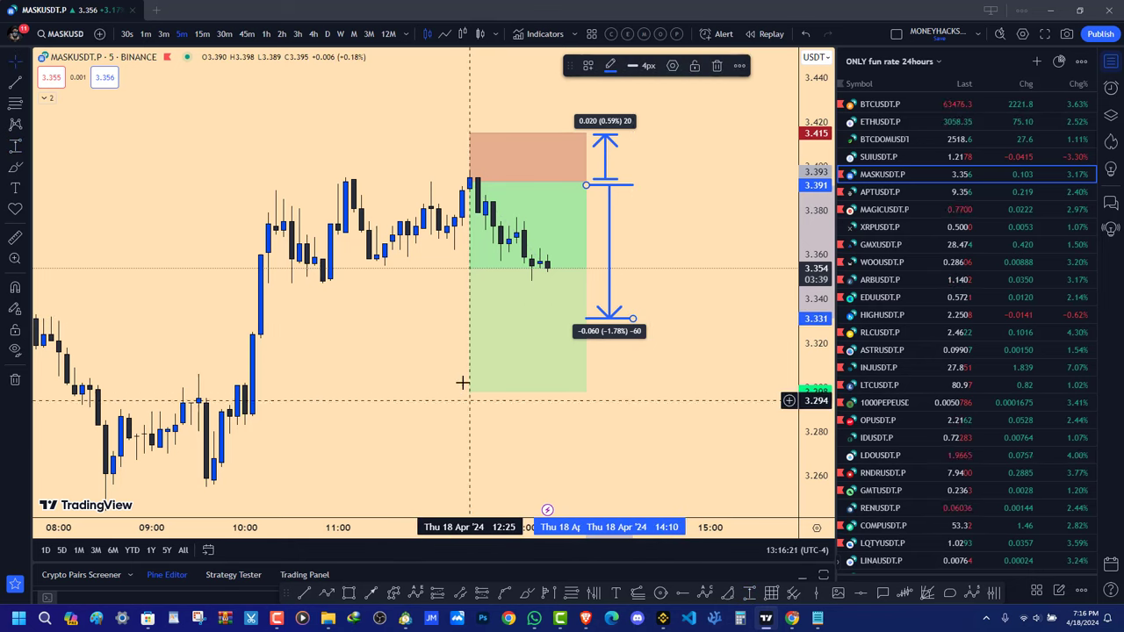
pyautogui.moveTo(469, 390); pyautogui.dragTo(491, 319)
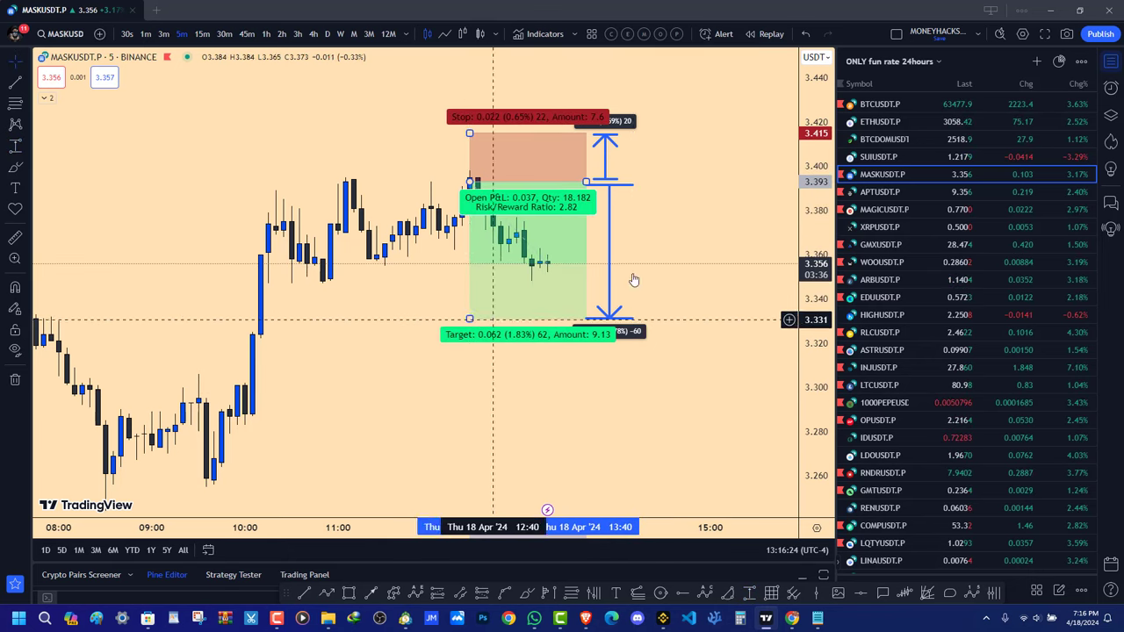
pyautogui.moveTo(737, 256); pyautogui.dragTo(696, 259)
pyautogui.scroll(-1, 396, 357)
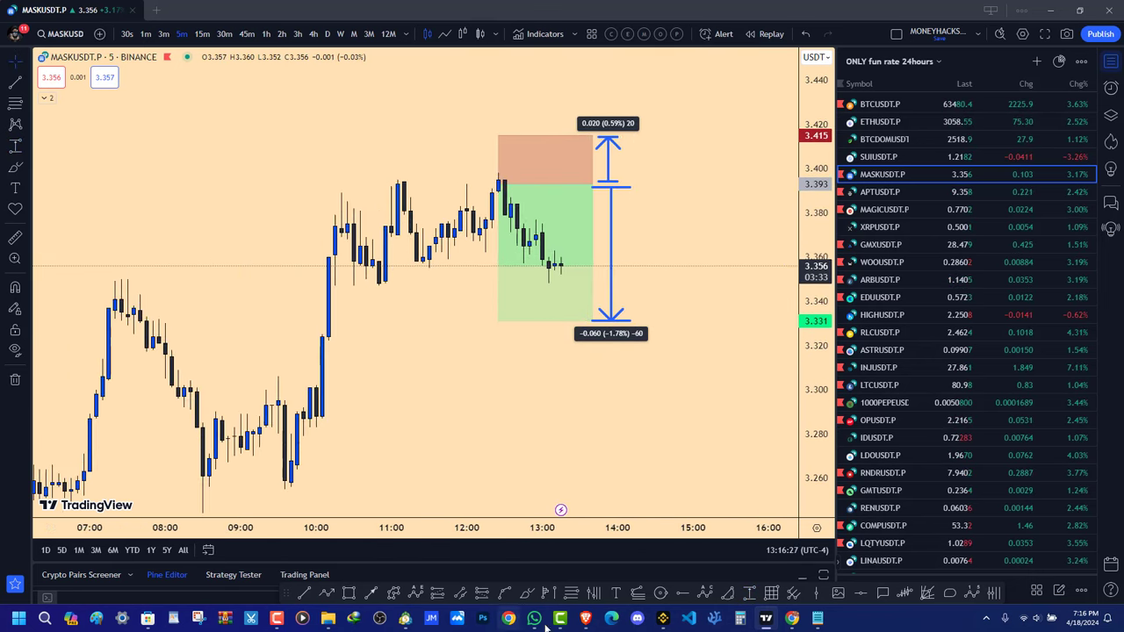
# Compare the chart's stop and target distances with the pips, risk and rewards in the Google Sheets calculator
pyautogui.click(586, 618)
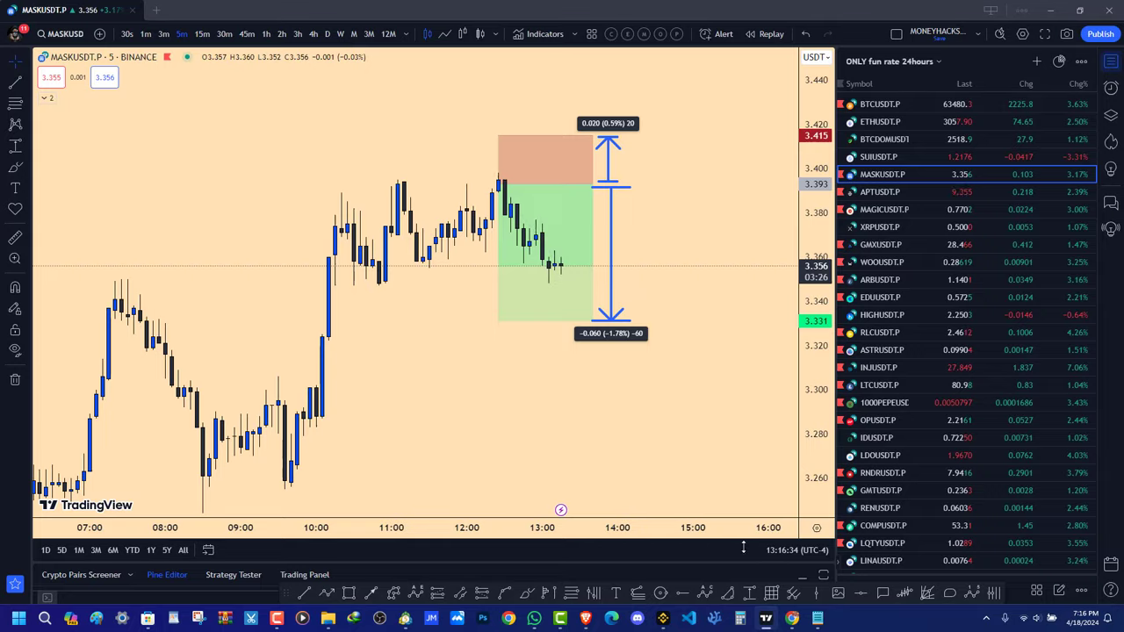
pyautogui.click(765, 618)
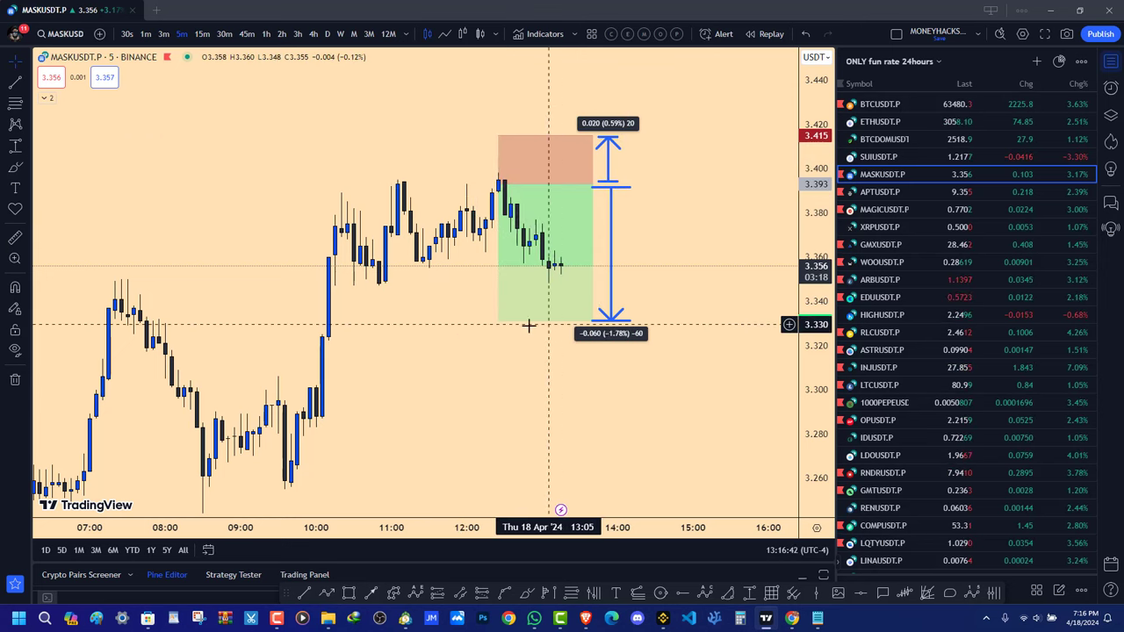
pyautogui.click(585, 618)
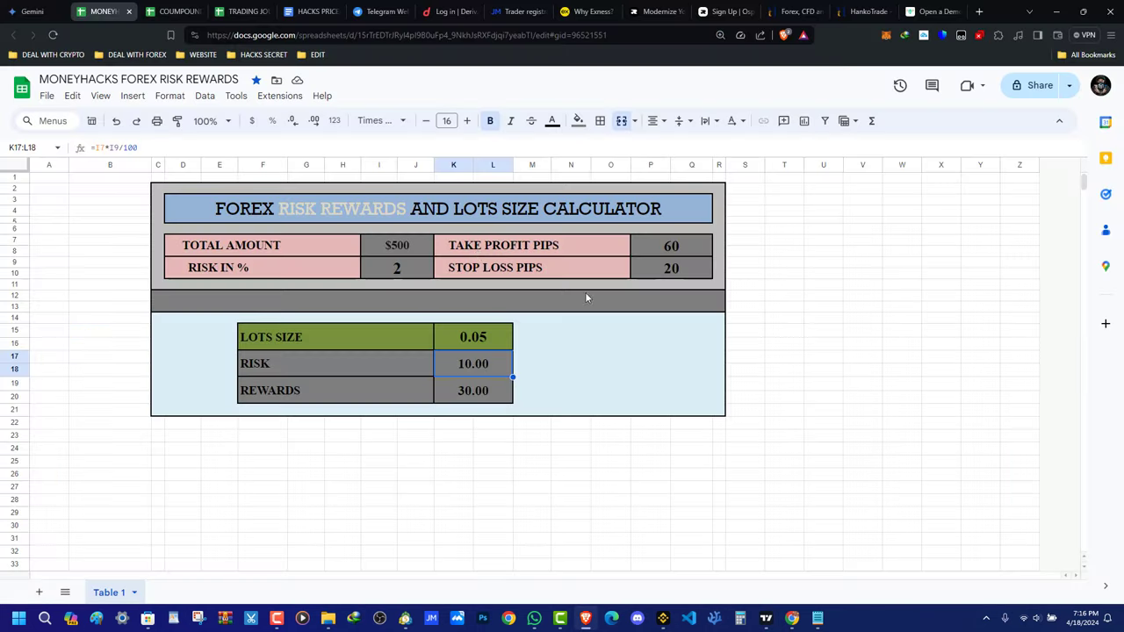
pyautogui.click(463, 397)
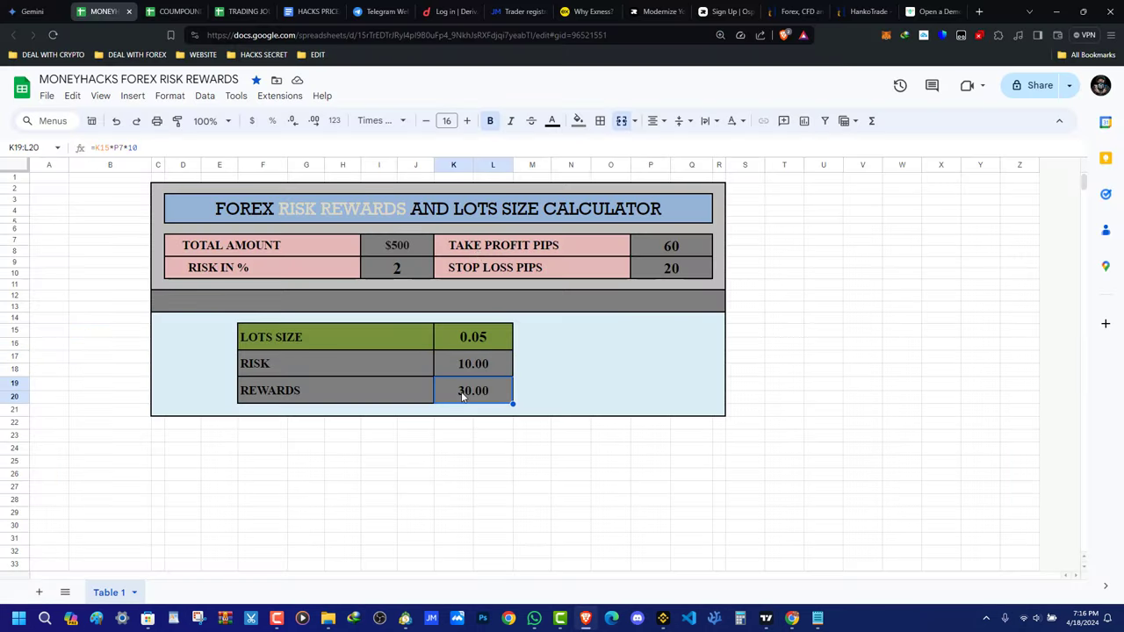
# Return to the TradingView chart, lower the short position's target to 3.269 and extend the downward price range to about 0.123
pyautogui.click(766, 618)
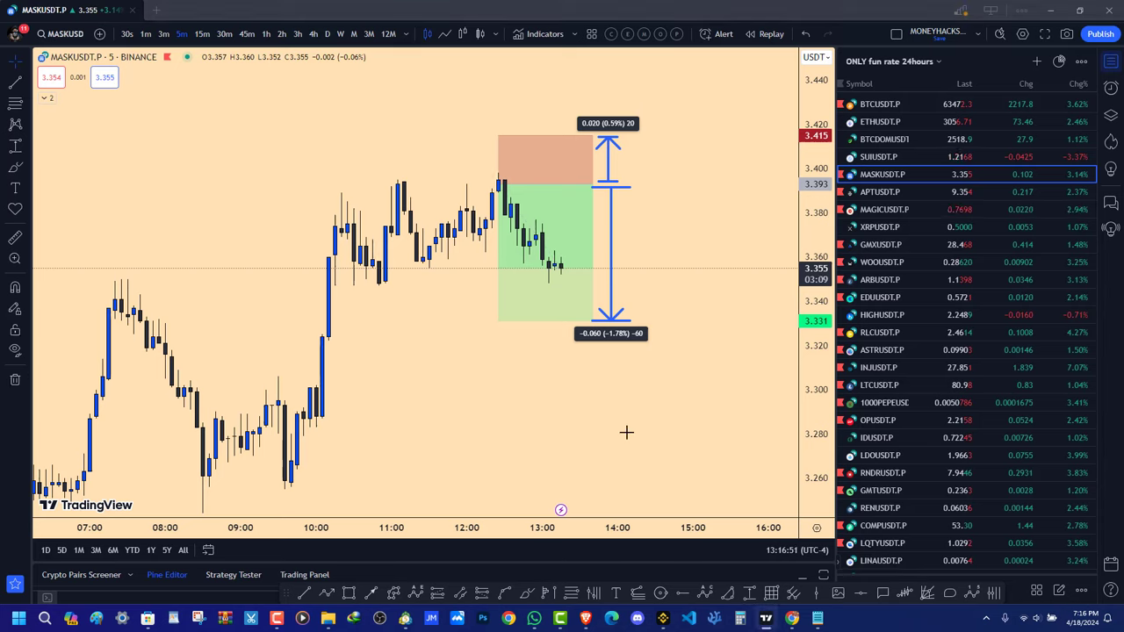
pyautogui.moveTo(498, 324); pyautogui.dragTo(498, 458)
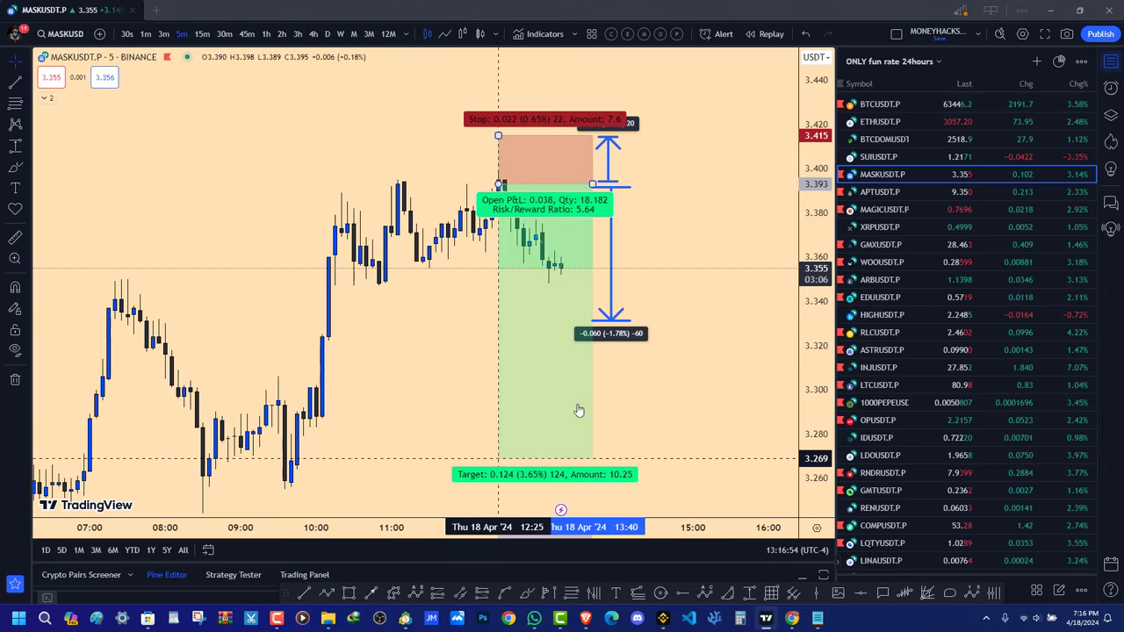
pyautogui.moveTo(631, 321)
pyautogui.mouseDown()
pyautogui.moveTo(644, 351)
pyautogui.moveTo(642, 473)
pyautogui.mouseUp()
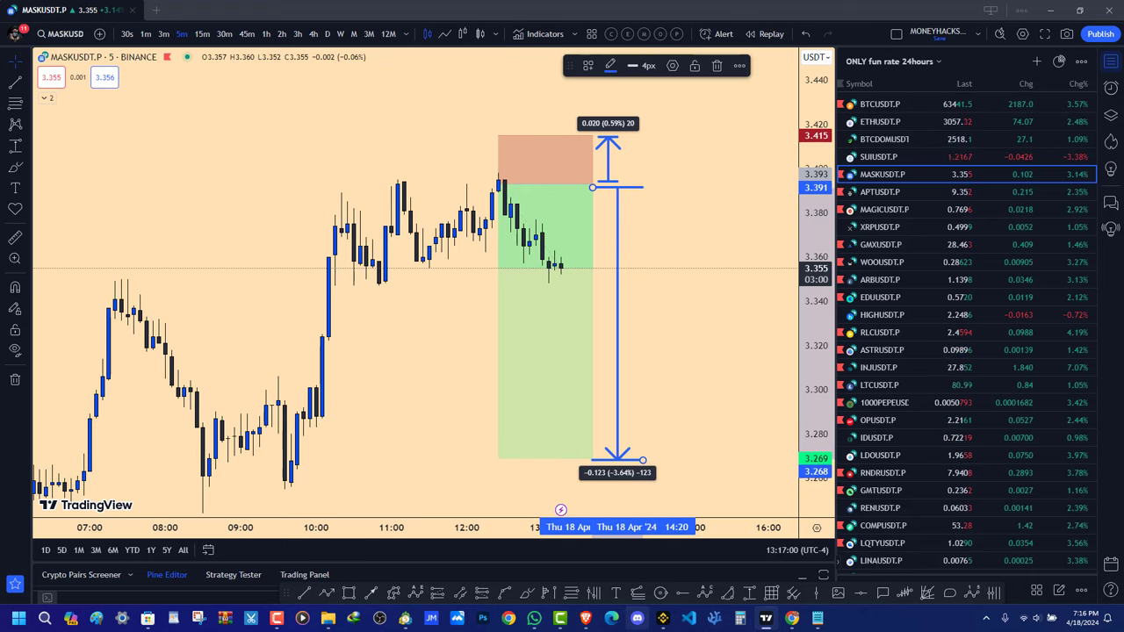
# Set the take profit pips to 123 in the Google Sheets risk rewards and lot size calculator
pyautogui.click(586, 618)
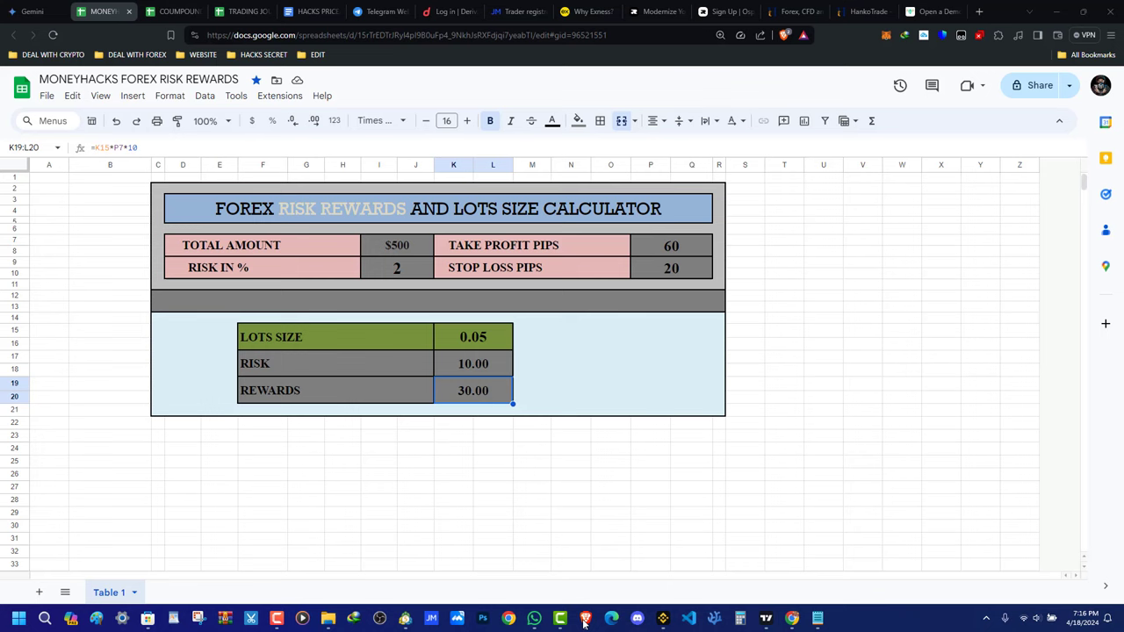
pyautogui.click(679, 250)
pyautogui.doubleClick(678, 250)
pyautogui.write('123')
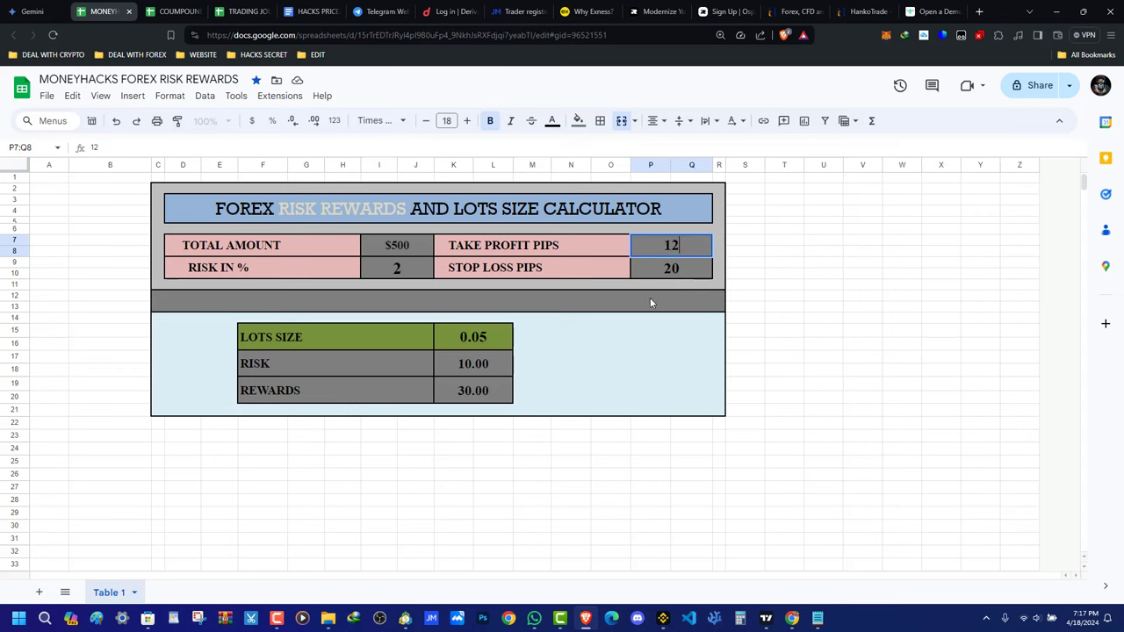
pyautogui.click(604, 388)
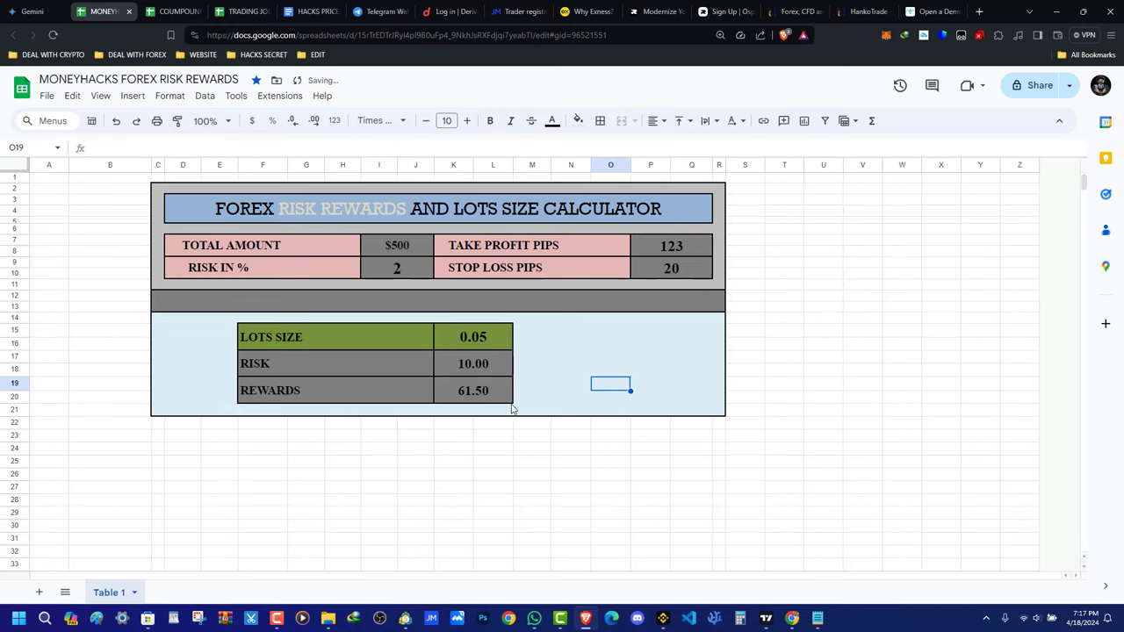
# Back on the TradingView chart, realign both price ranges near the entry, with the upward one spanning about 3.393 to 3.412
pyautogui.click(586, 617)
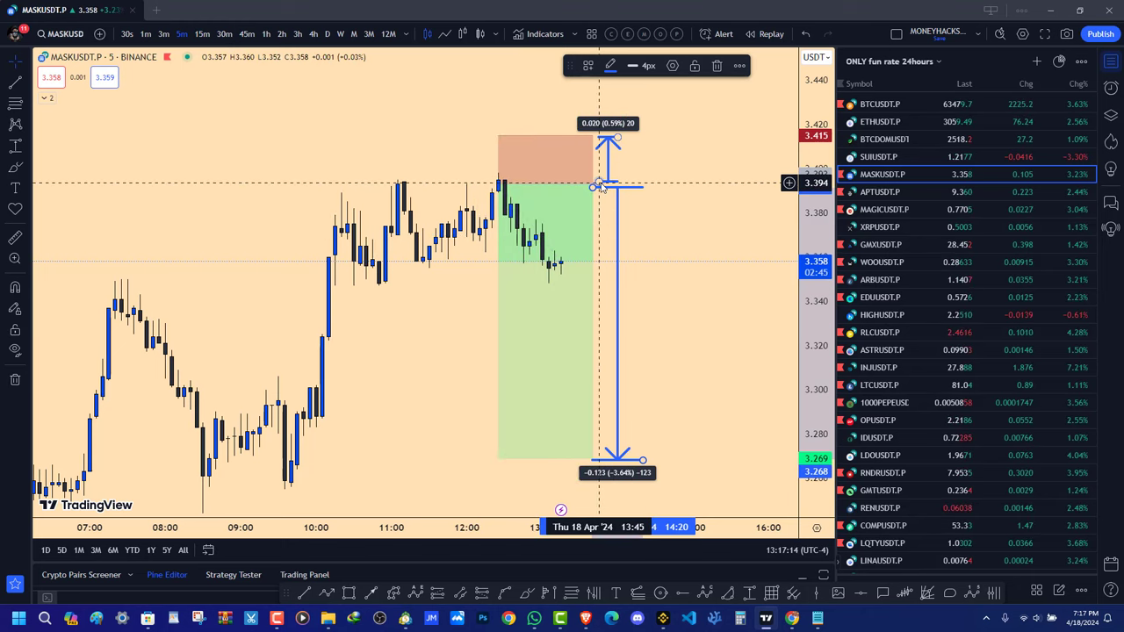
pyautogui.moveTo(599, 183); pyautogui.dragTo(589, 185)
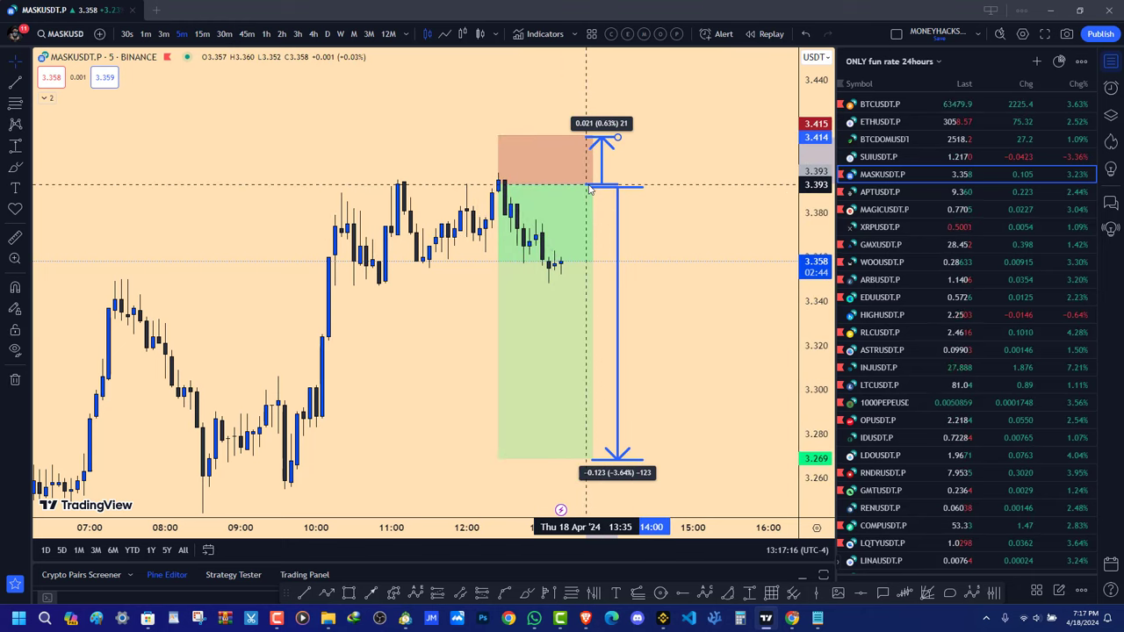
pyautogui.click(643, 186)
pyautogui.click(625, 193)
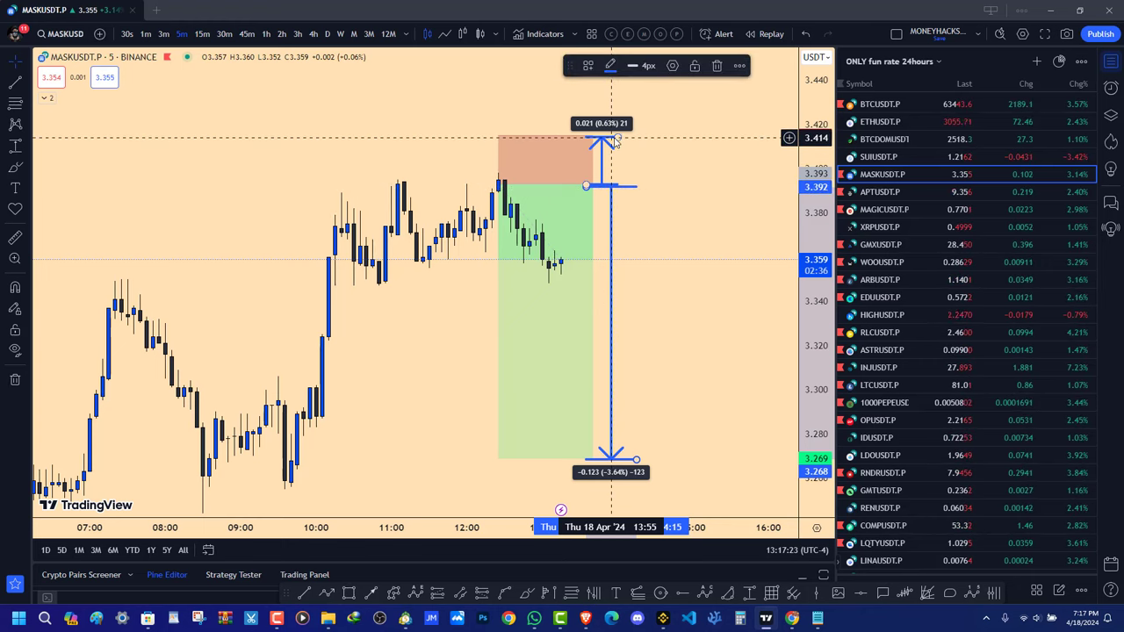
pyautogui.moveTo(617, 137); pyautogui.dragTo(623, 144)
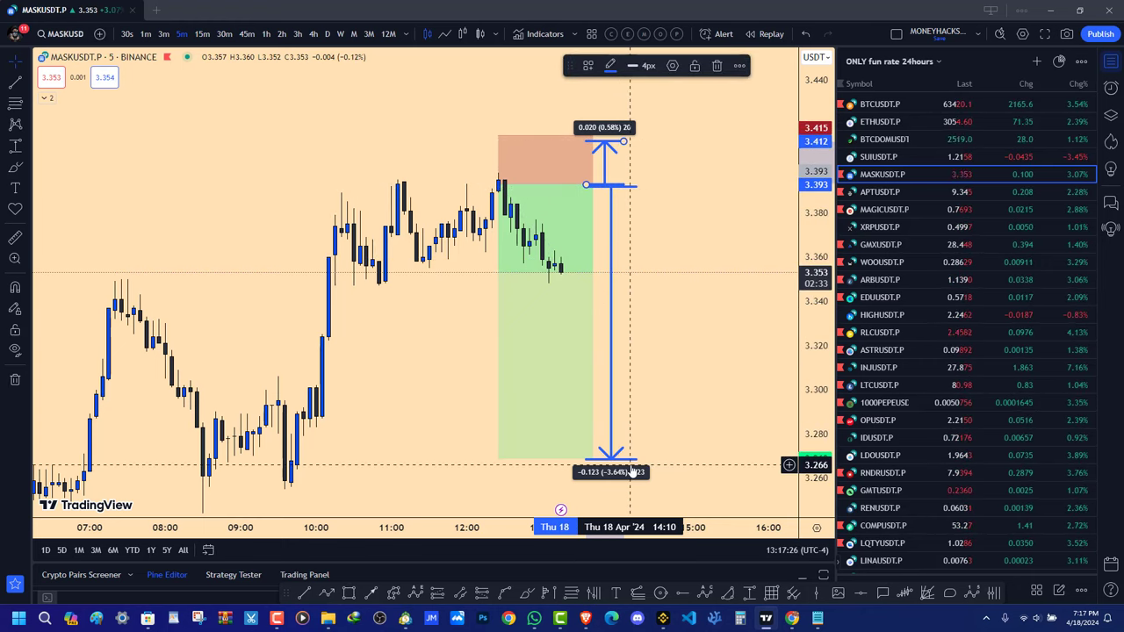
# Switch from the TradingView chart to the compound interest calculator in Google Sheets and set the principal to $500
pyautogui.click(585, 617)
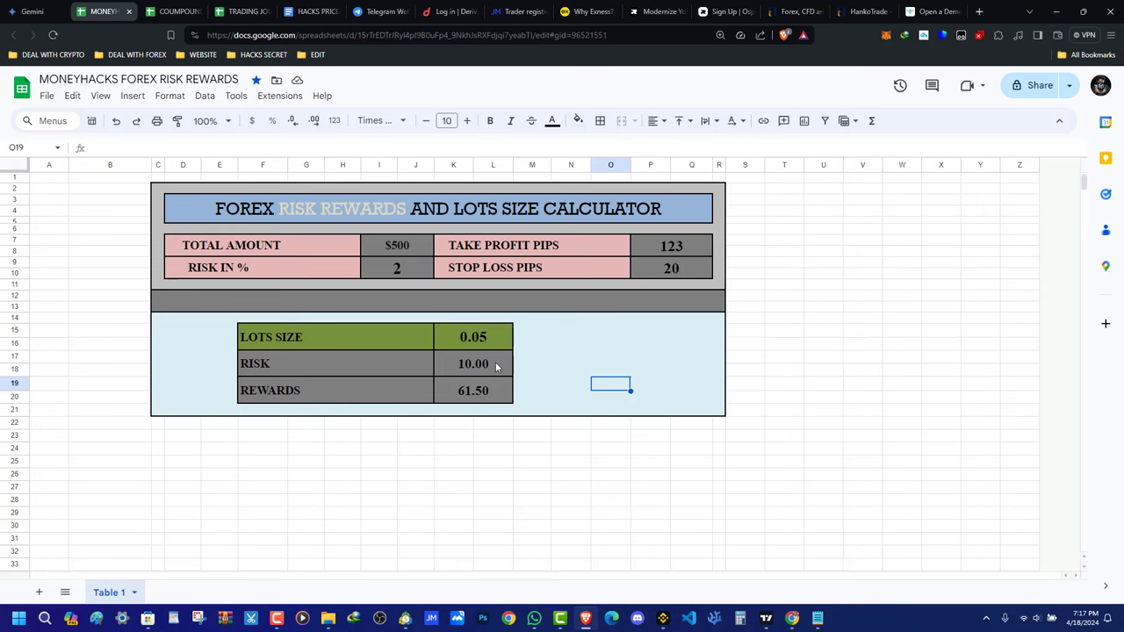
pyautogui.click(169, 11)
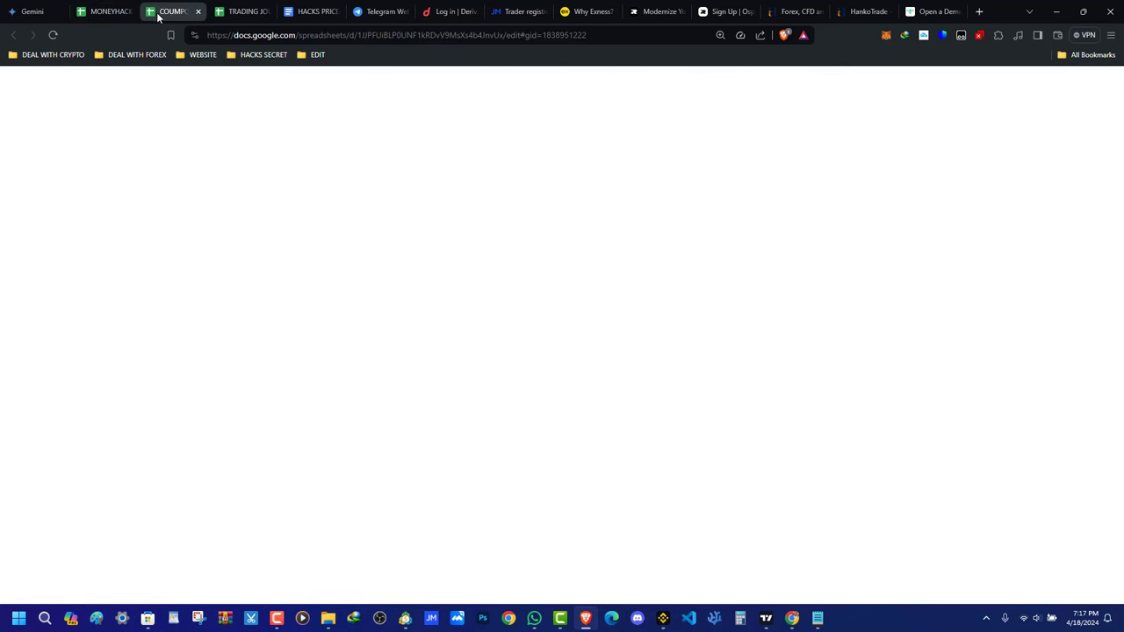
pyautogui.scroll(4, 201, 226)
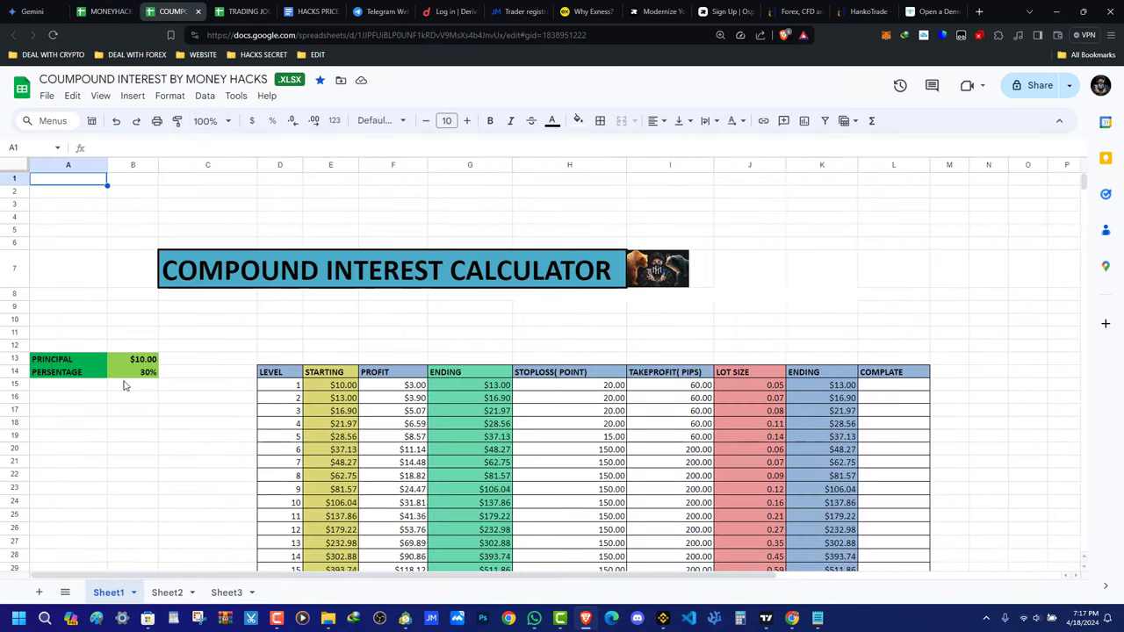
pyautogui.click(151, 357)
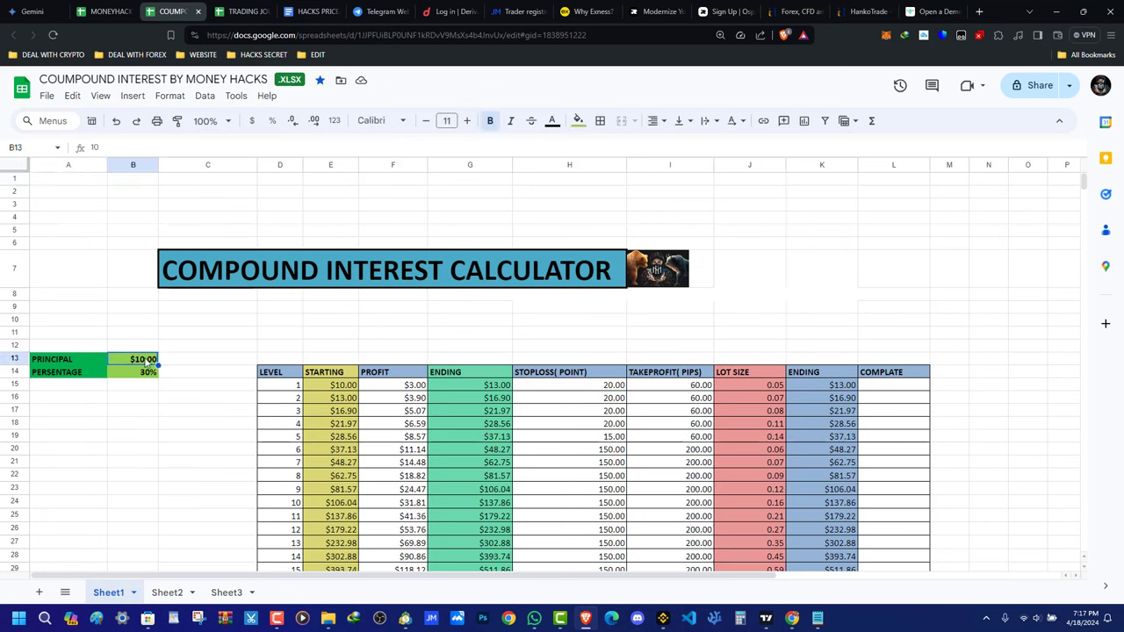
pyautogui.doubleClick(145, 357)
pyautogui.write('3')
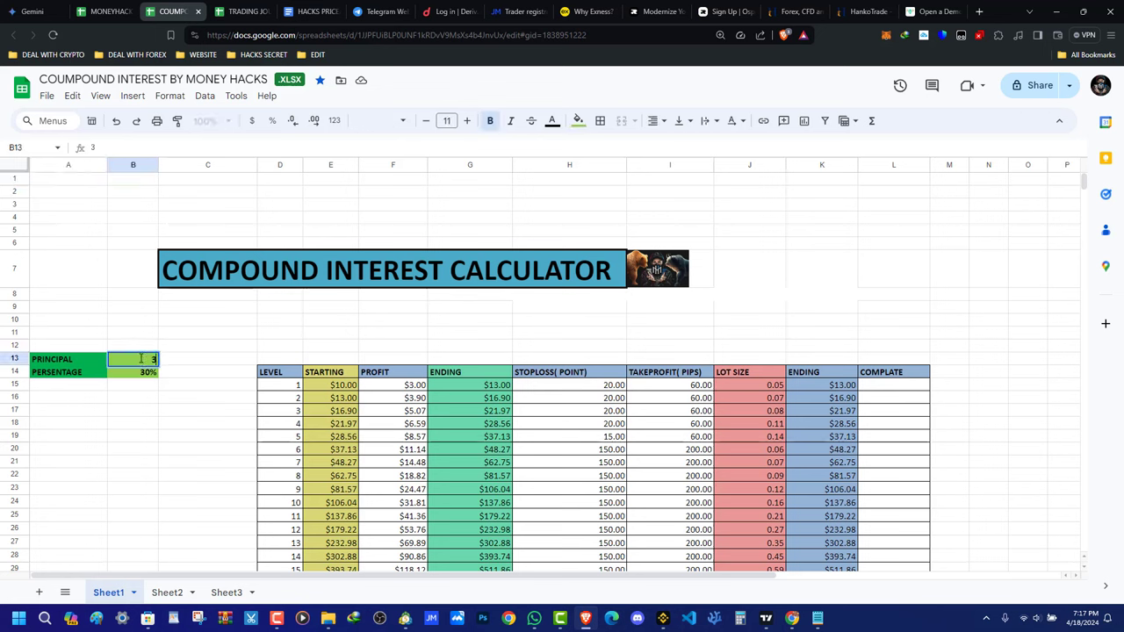
pyautogui.press('BackSpace')
pyautogui.press('BackSpace')
pyautogui.write('500')
pyautogui.press('Return')
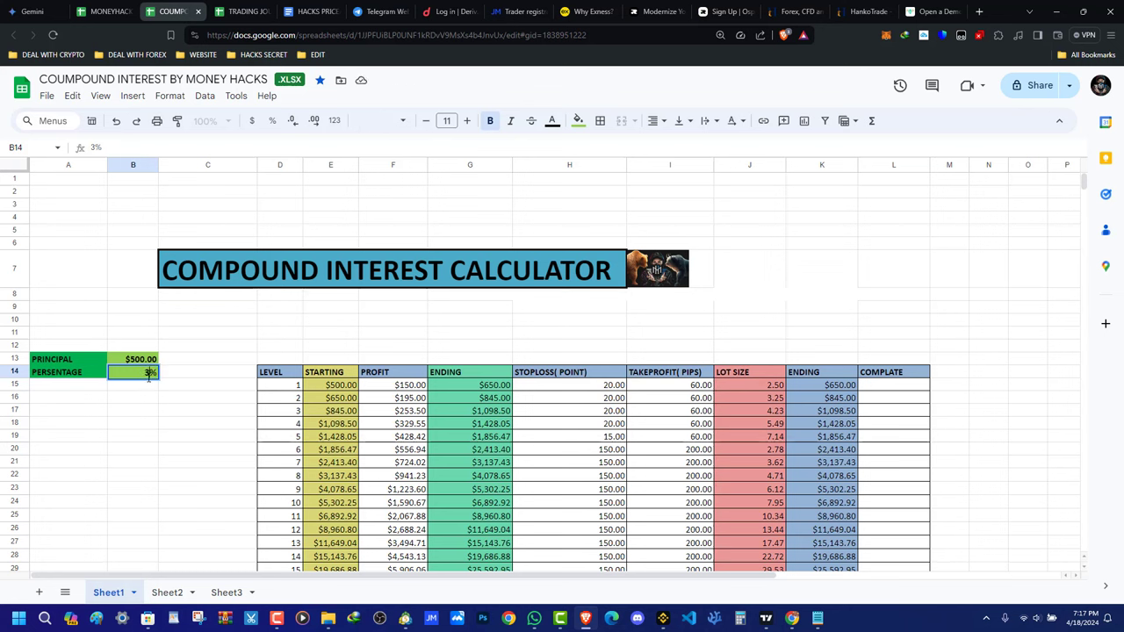
# Set the percentage in the compound interest calculator to 8%
pyautogui.write('8')
pyautogui.click(170, 397)
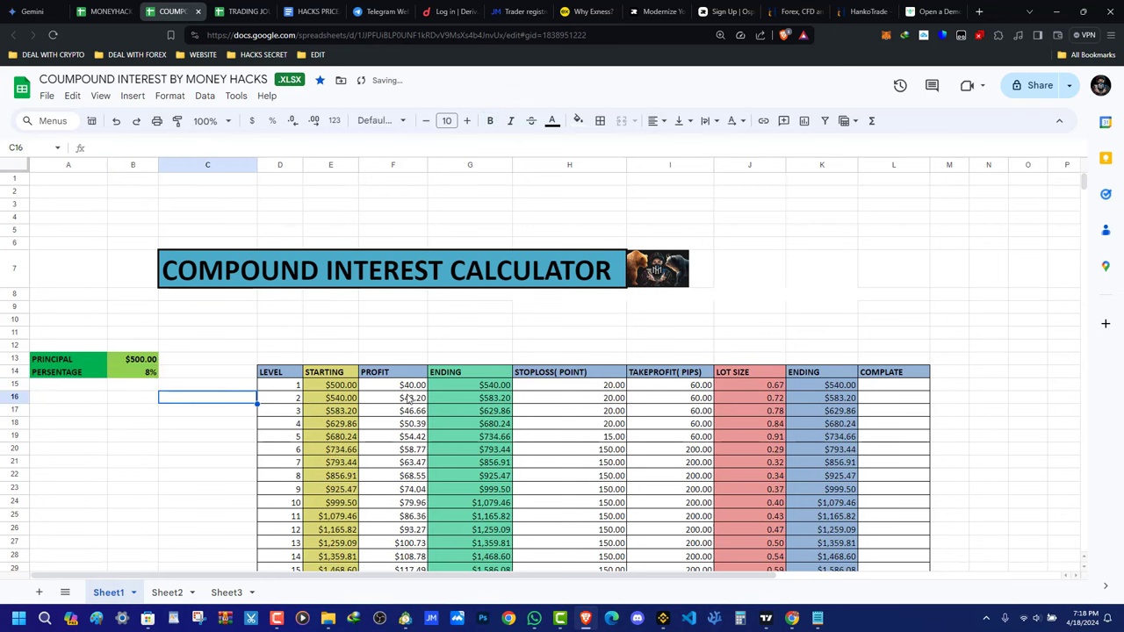
pyautogui.click(150, 372)
pyautogui.click(161, 423)
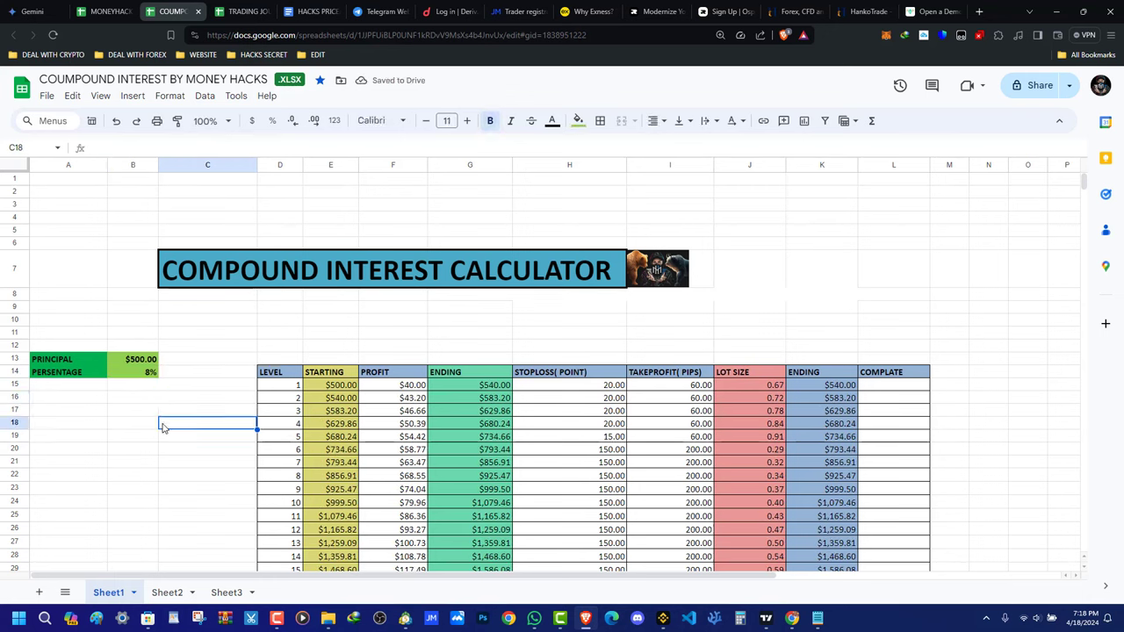
# Lower the compound interest calculator's percentage to 5%
pyautogui.click(146, 374)
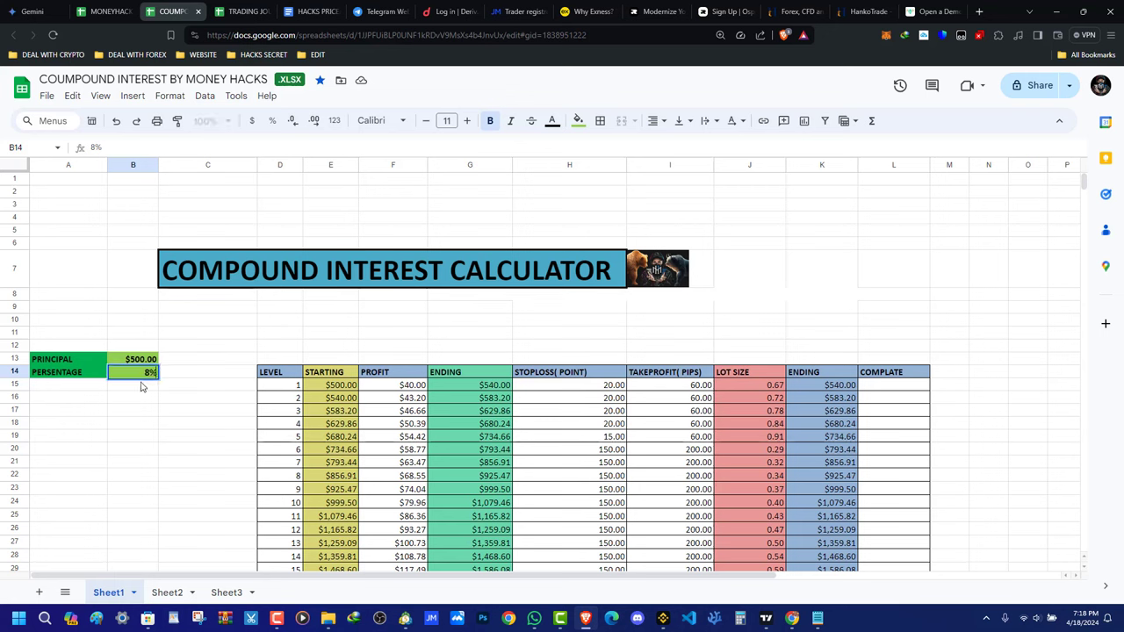
pyautogui.doubleClick(148, 375)
pyautogui.write('5')
pyautogui.click(183, 392)
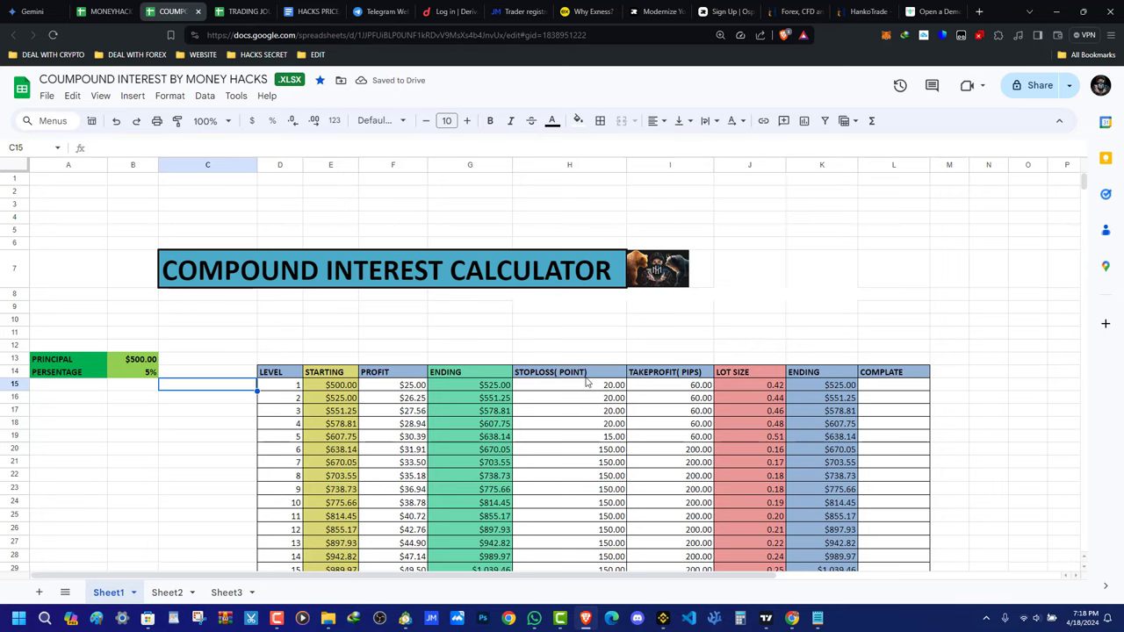
# Examine the level 1 profit, stop loss, take profit, lot size and ending cells, and compare them with the risk rewards calculator
pyautogui.scroll(-2, 727, 322)
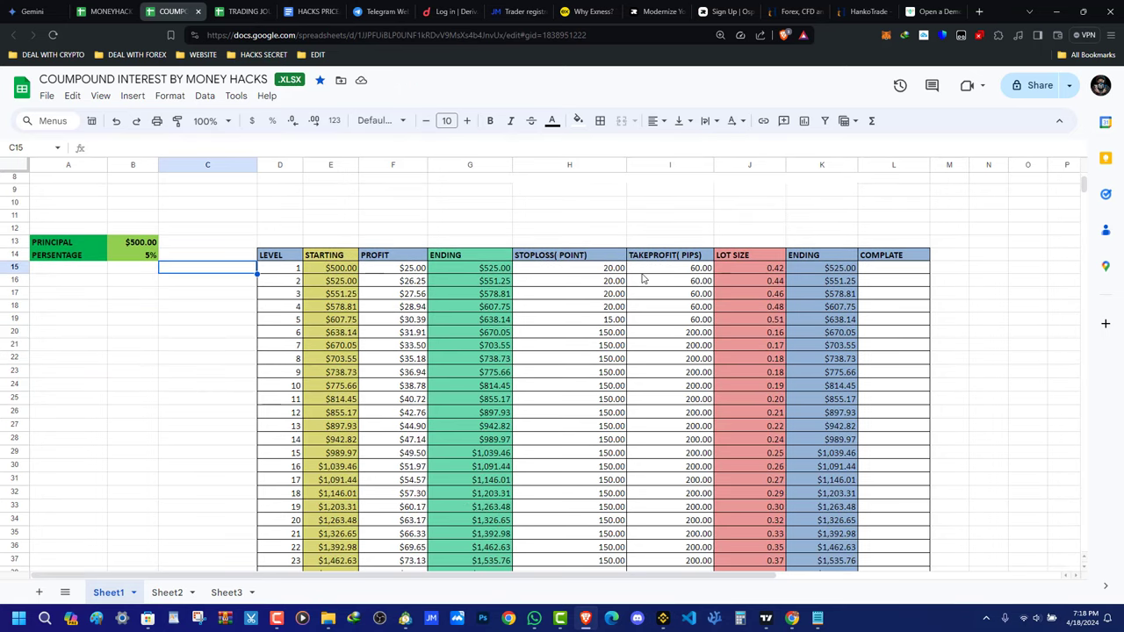
pyautogui.scroll(2, 161, 365)
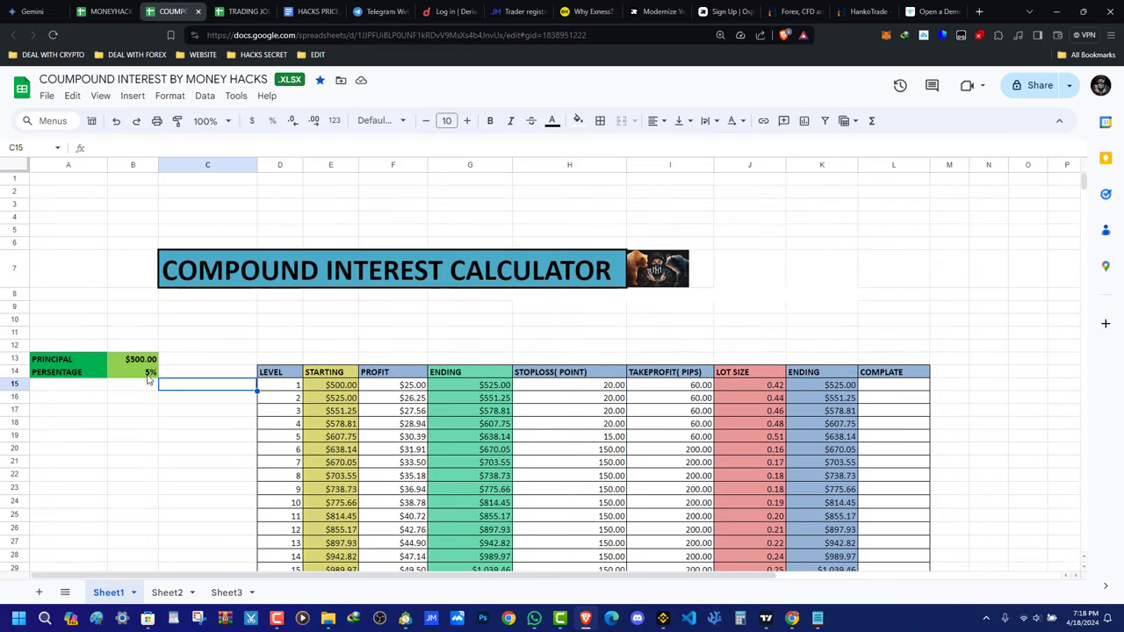
pyautogui.press('Down')
pyautogui.press('Down')
pyautogui.press('Down')
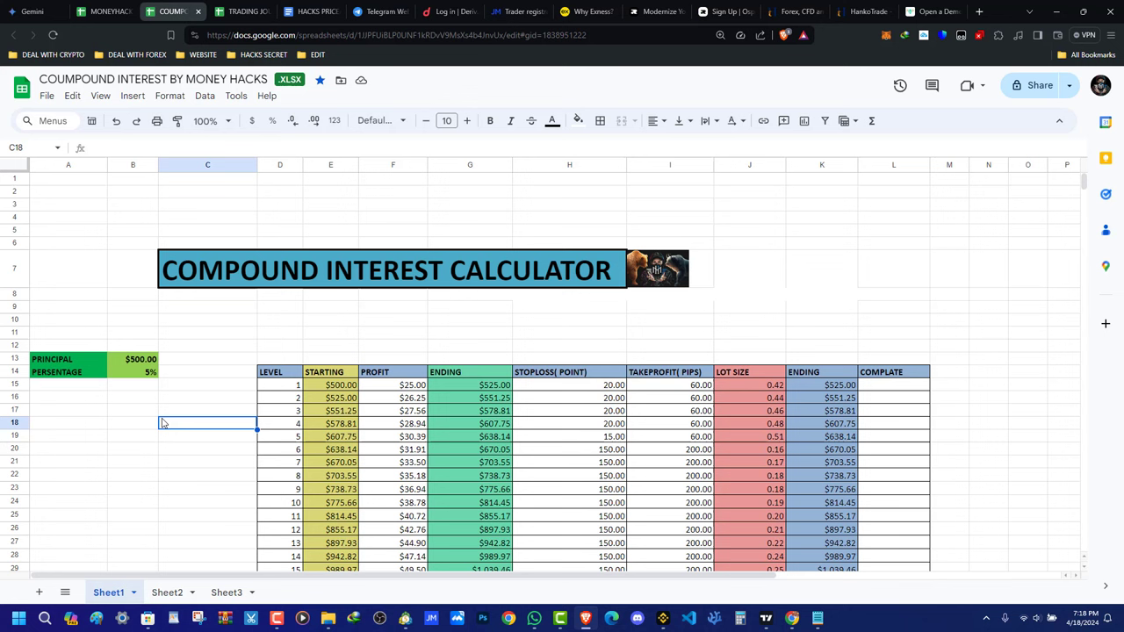
pyautogui.click(343, 384)
pyautogui.click(400, 389)
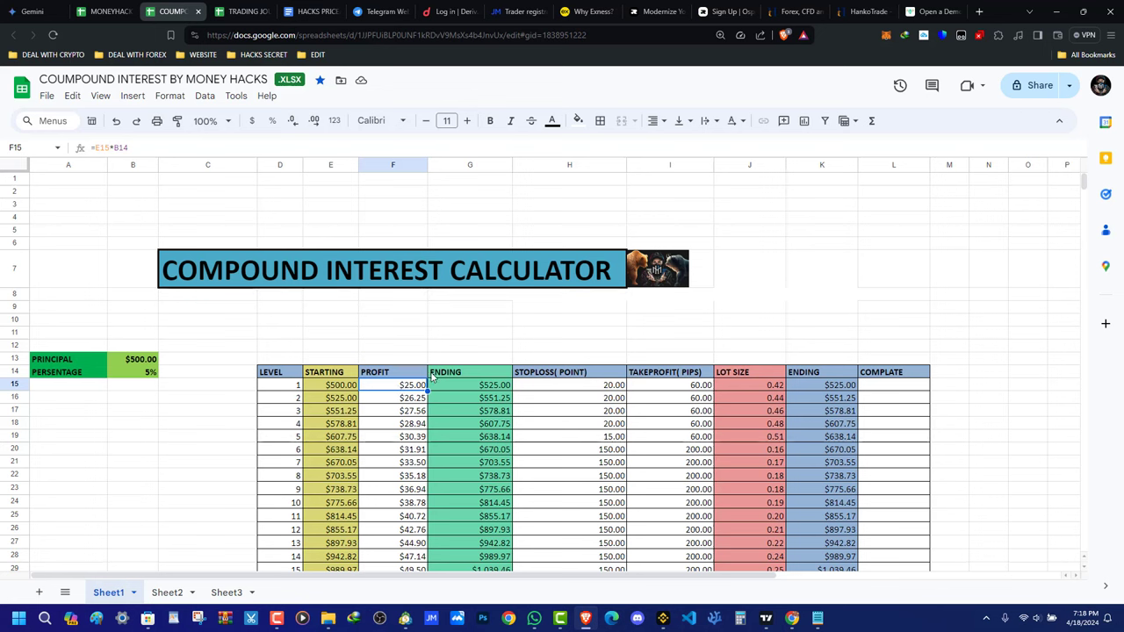
pyautogui.click(485, 393)
pyautogui.click(566, 390)
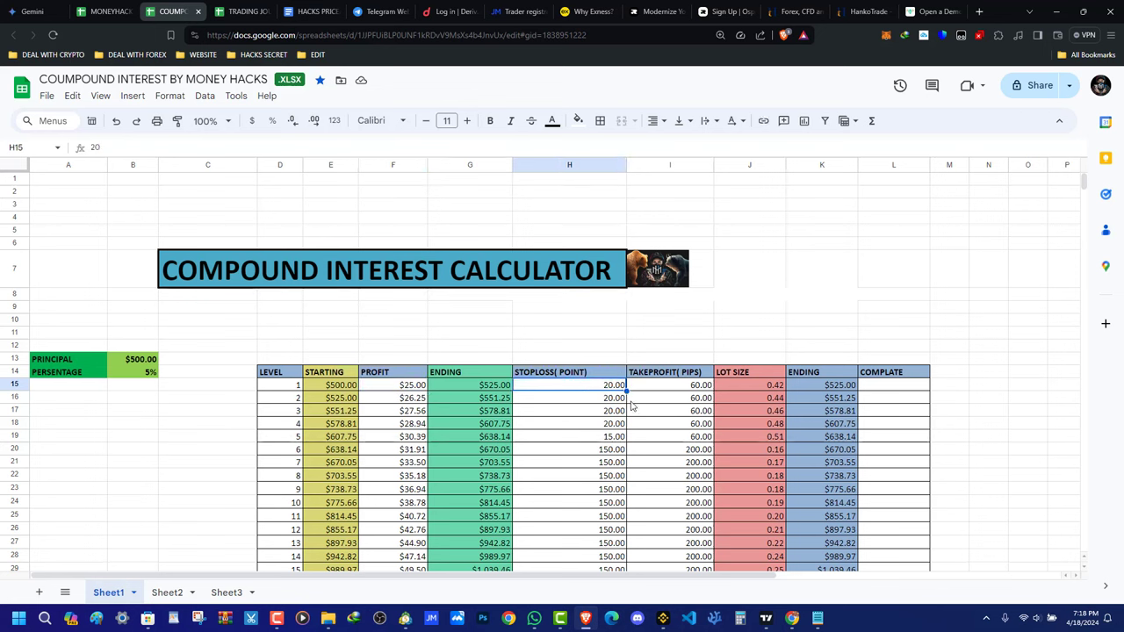
pyautogui.click(690, 386)
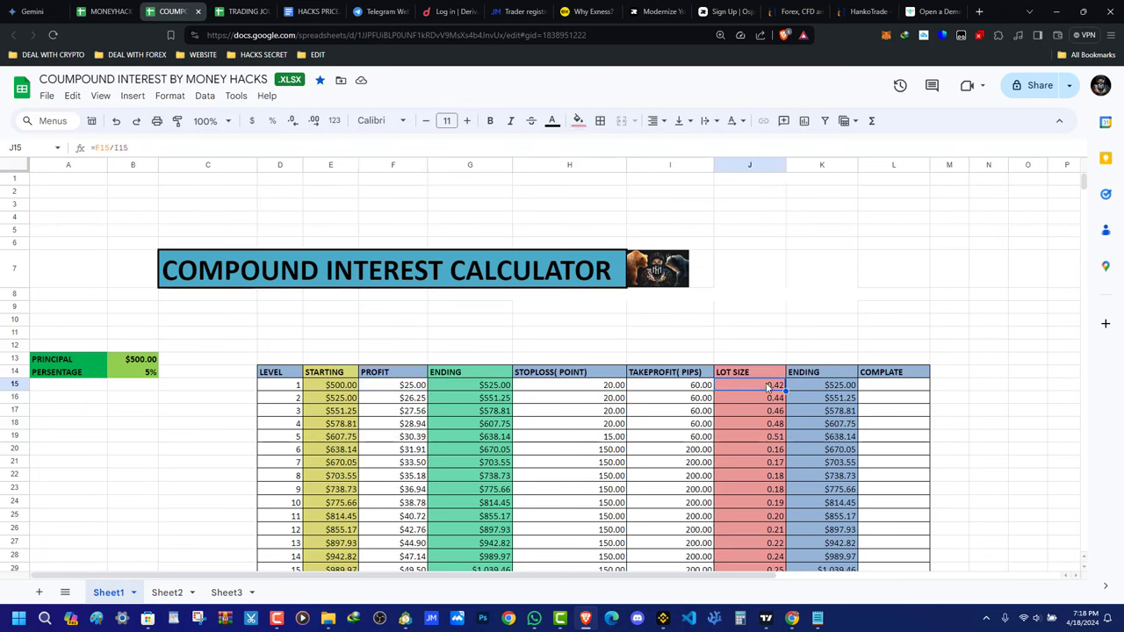
pyautogui.click(97, 15)
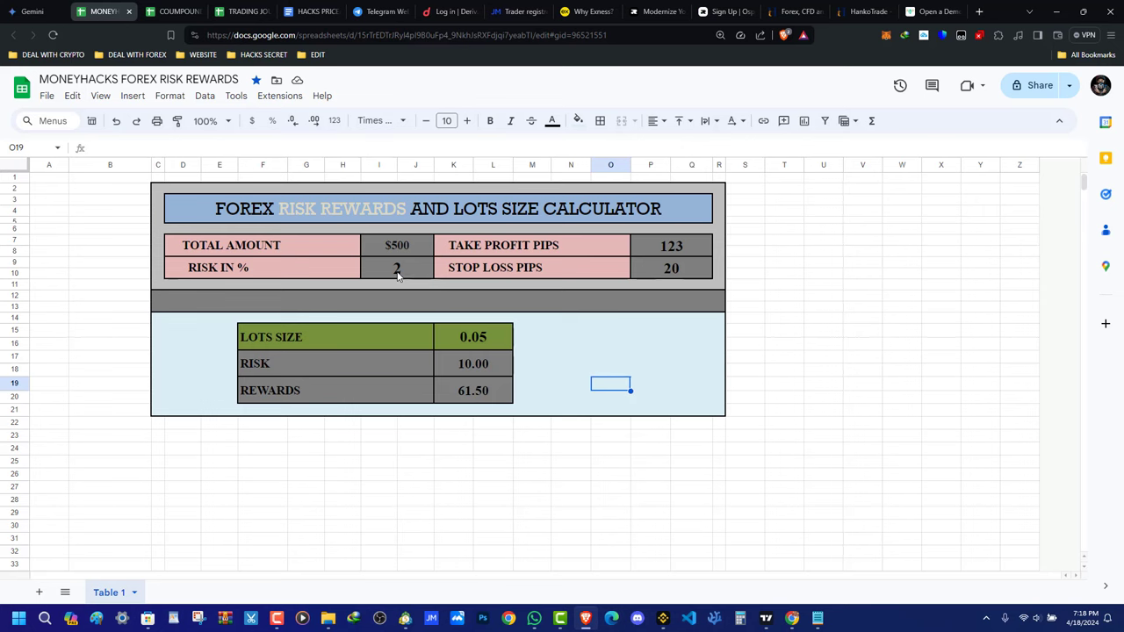
pyautogui.hotkey('ctrl', 'Tab')
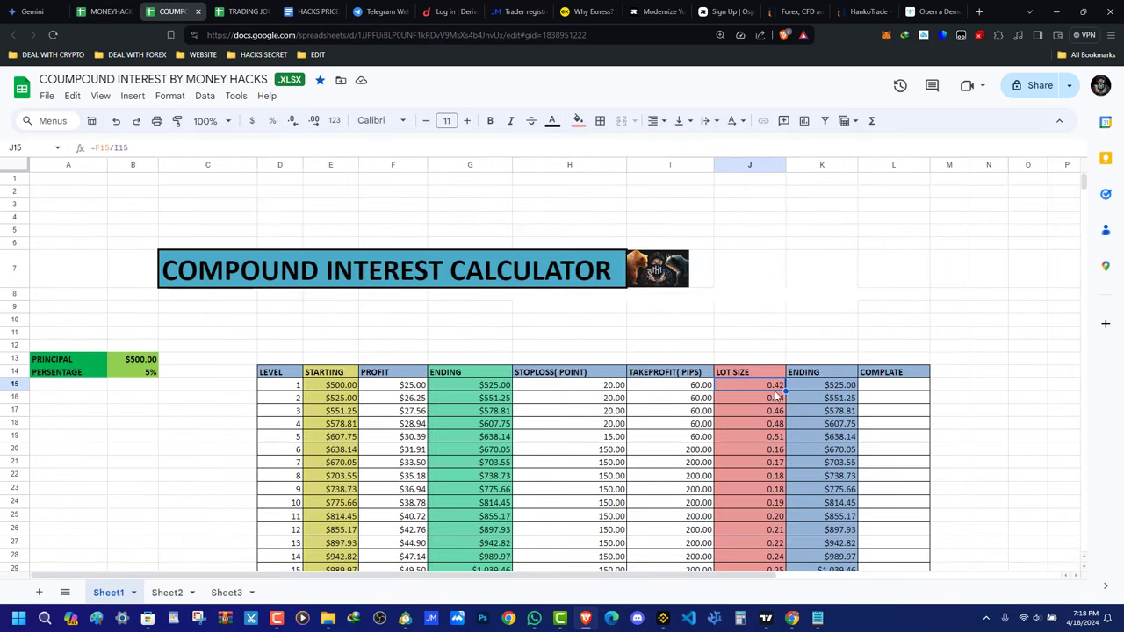
pyautogui.click(838, 388)
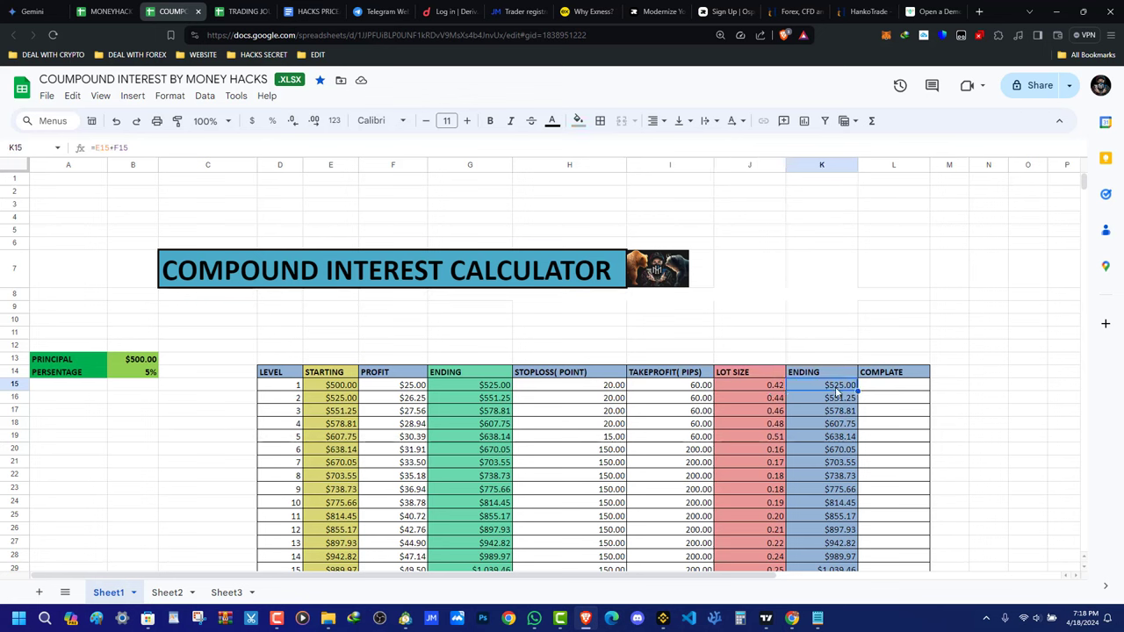
# Set the compounding percentage to 2% and check the profit and ending amount of level 1
pyautogui.click(149, 371)
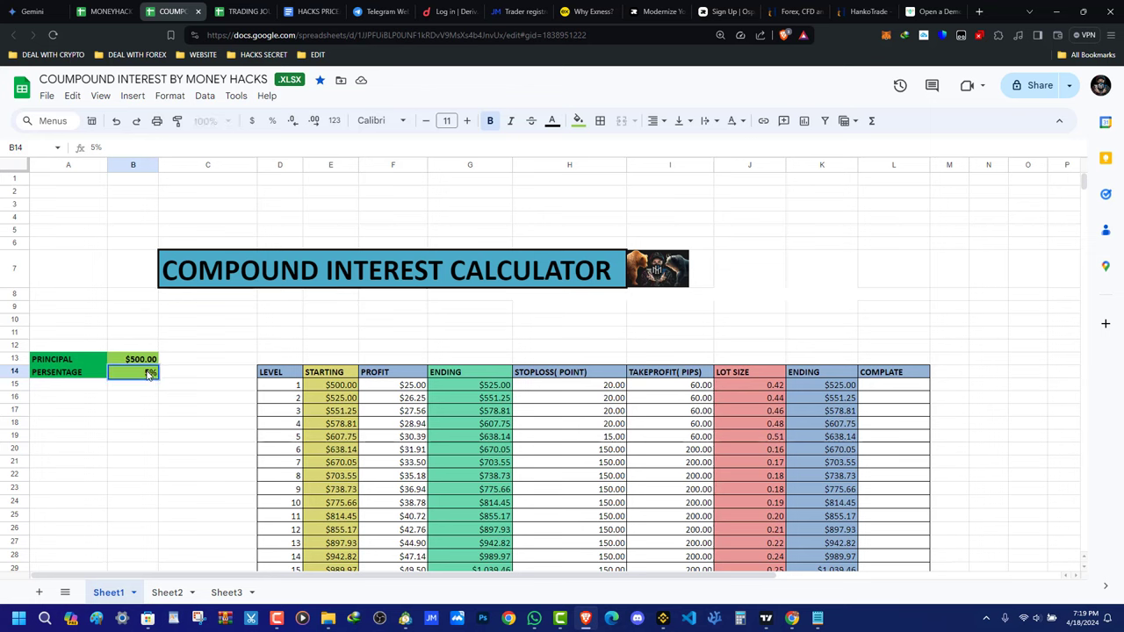
pyautogui.doubleClick(149, 371)
pyautogui.write('2')
pyautogui.click(187, 400)
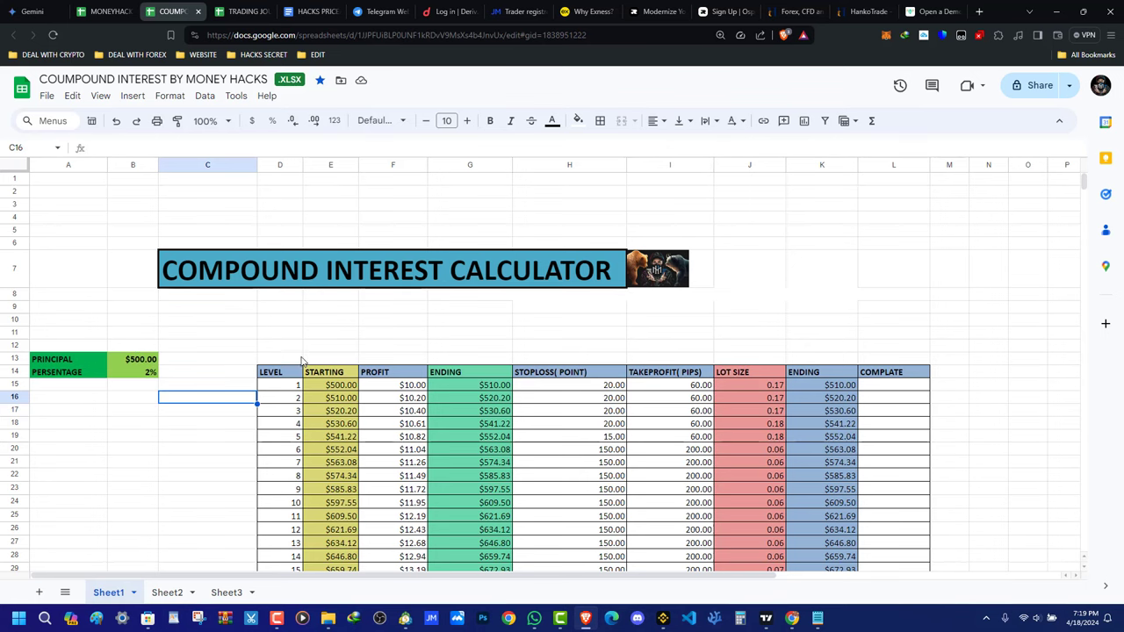
pyautogui.scroll(-2, 226, 389)
pyautogui.scroll(2, 261, 363)
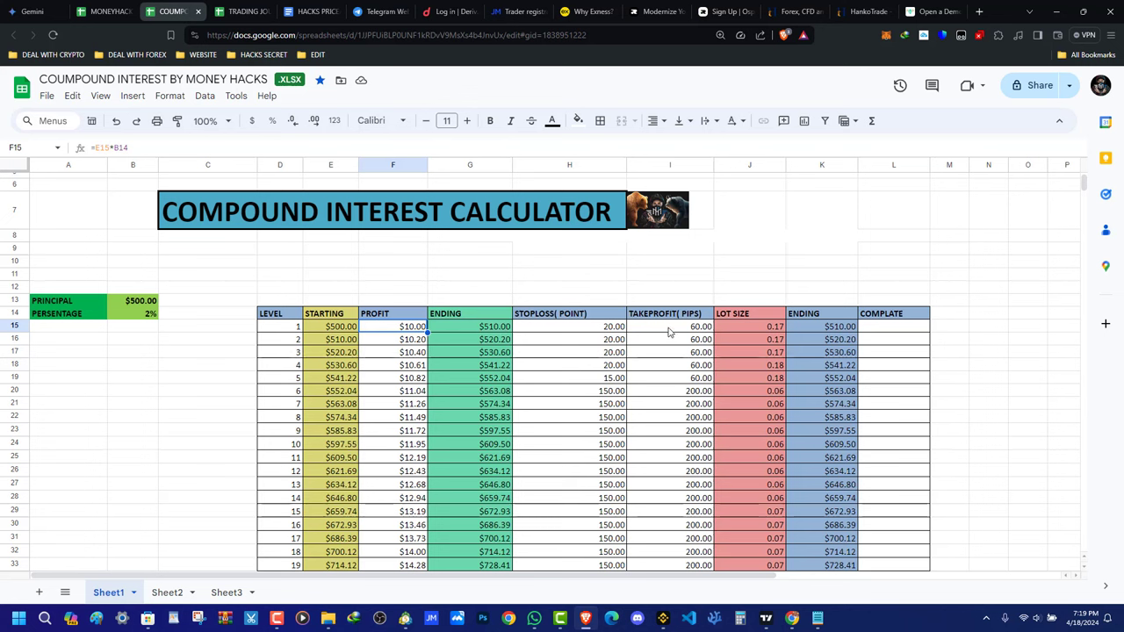
pyautogui.click(847, 328)
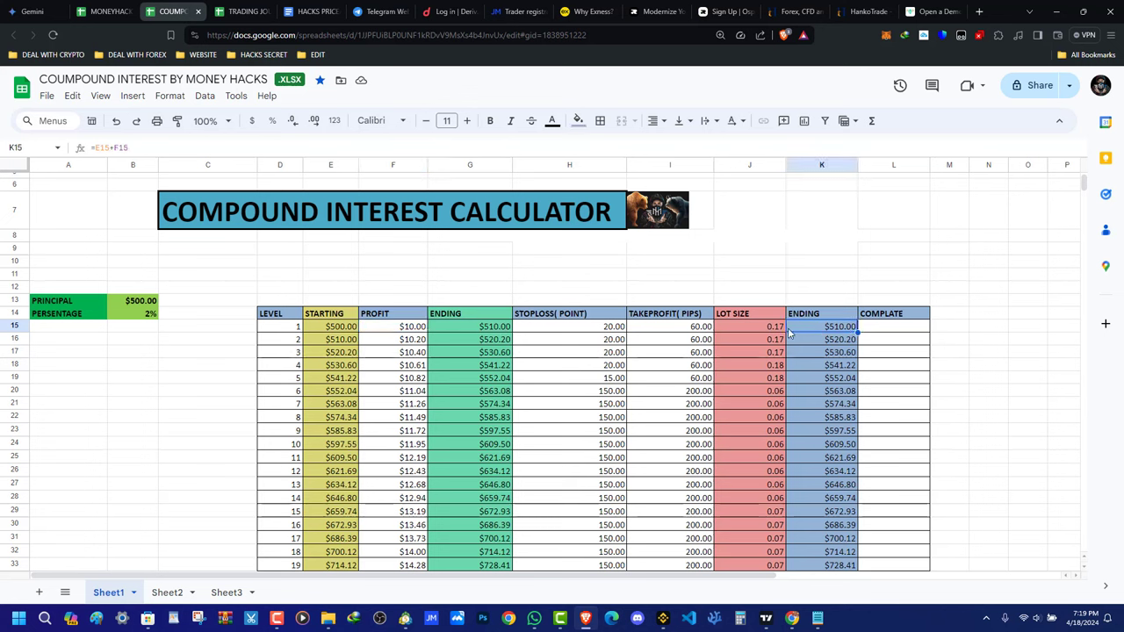
# Set the compounding percentage back to 5%
pyautogui.click(151, 314)
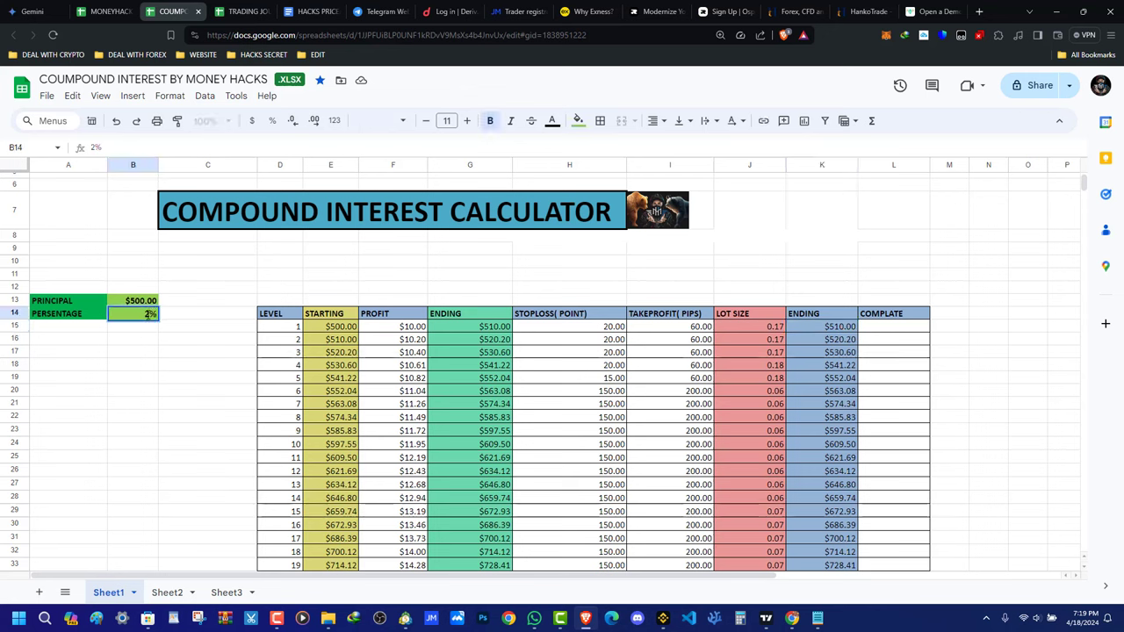
pyautogui.write('5%')
pyautogui.click(189, 369)
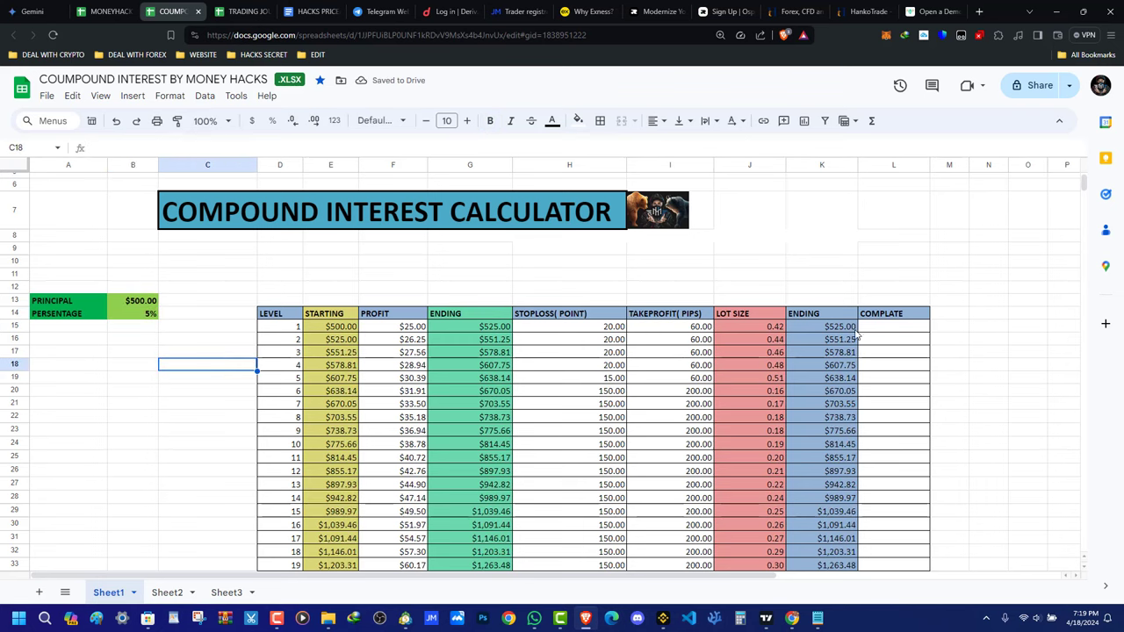
# Examine how the lot size and ending amounts grow across the levels, including the highlighted level 30 row
pyautogui.scroll(-5, 840, 345)
pyautogui.scroll(1, 795, 434)
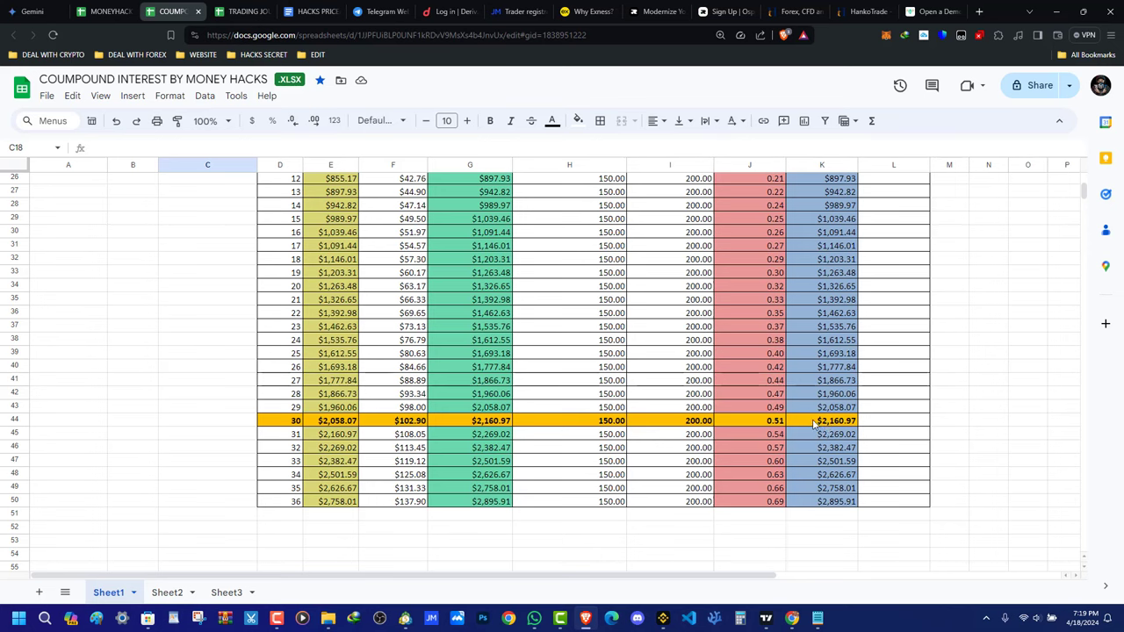
pyautogui.scroll(5, 568, 339)
pyautogui.scroll(-7, 557, 431)
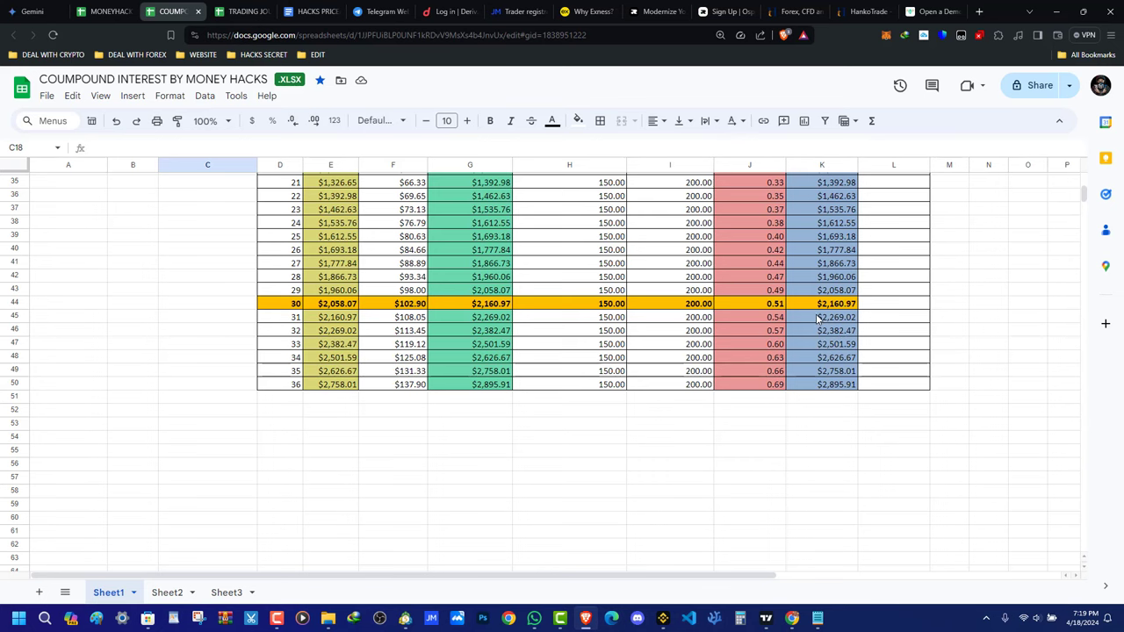
pyautogui.scroll(7, 790, 324)
pyautogui.click(148, 414)
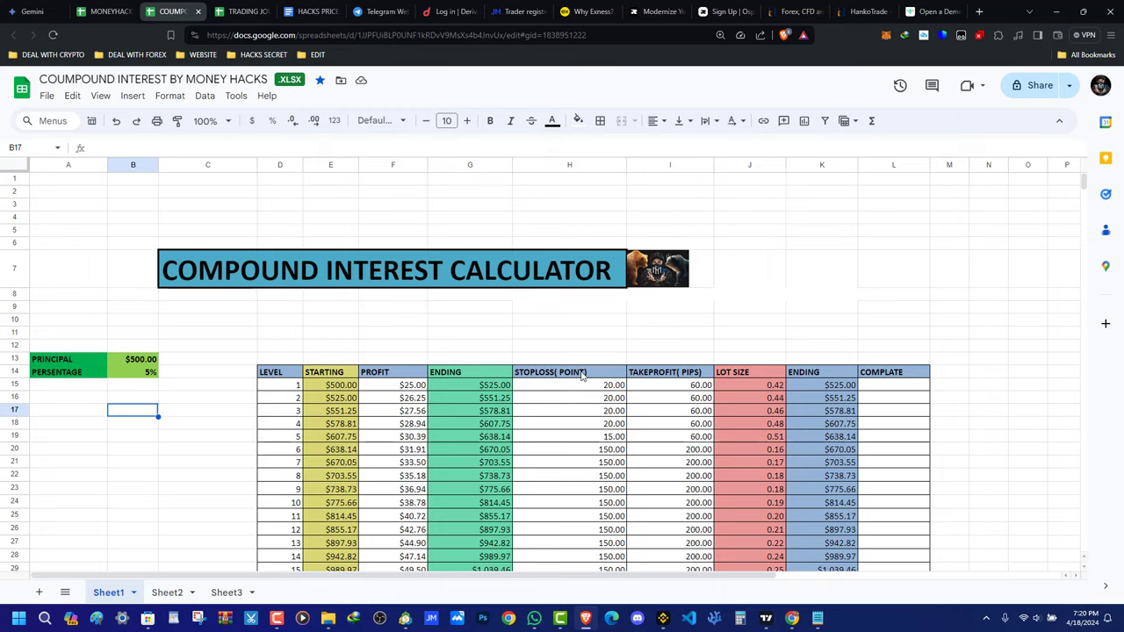
pyautogui.scroll(-3, 581, 376)
pyautogui.scroll(3, 572, 296)
pyautogui.scroll(-3, 571, 295)
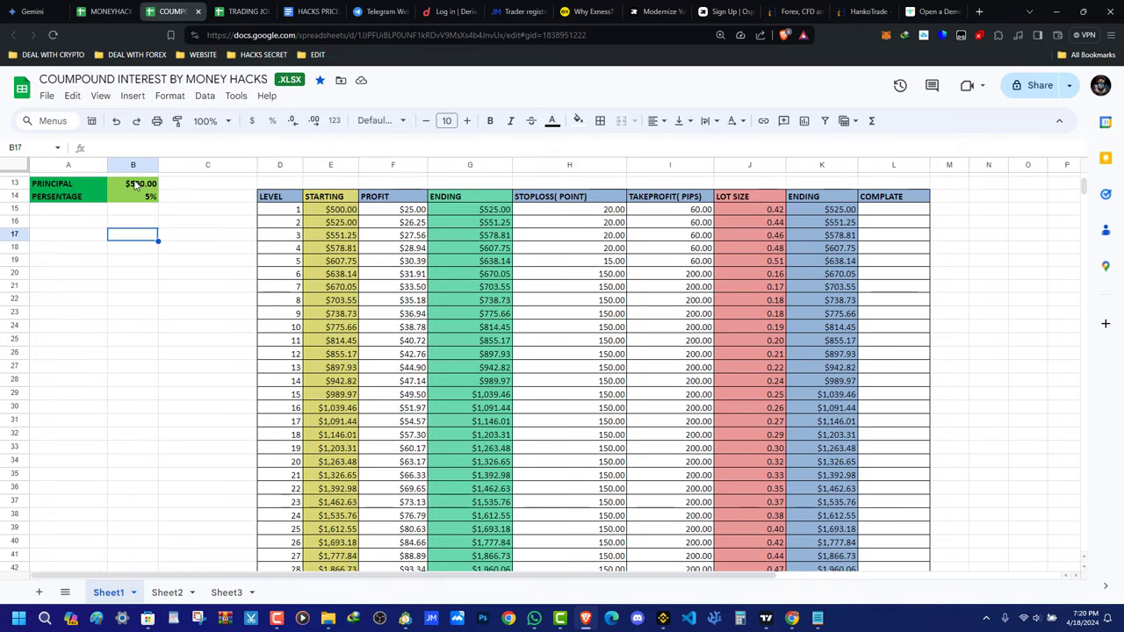
# Set the principal to $10 and the percentage to 30%, and review the resulting growth down to level 36
pyautogui.doubleClick(135, 184)
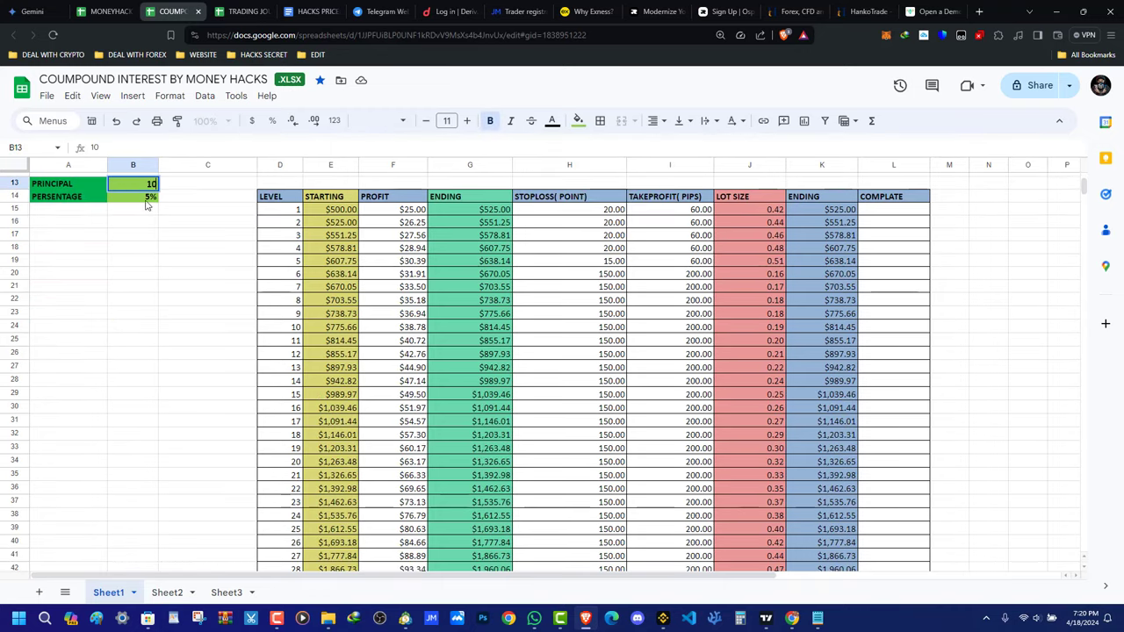
pyautogui.click(176, 248)
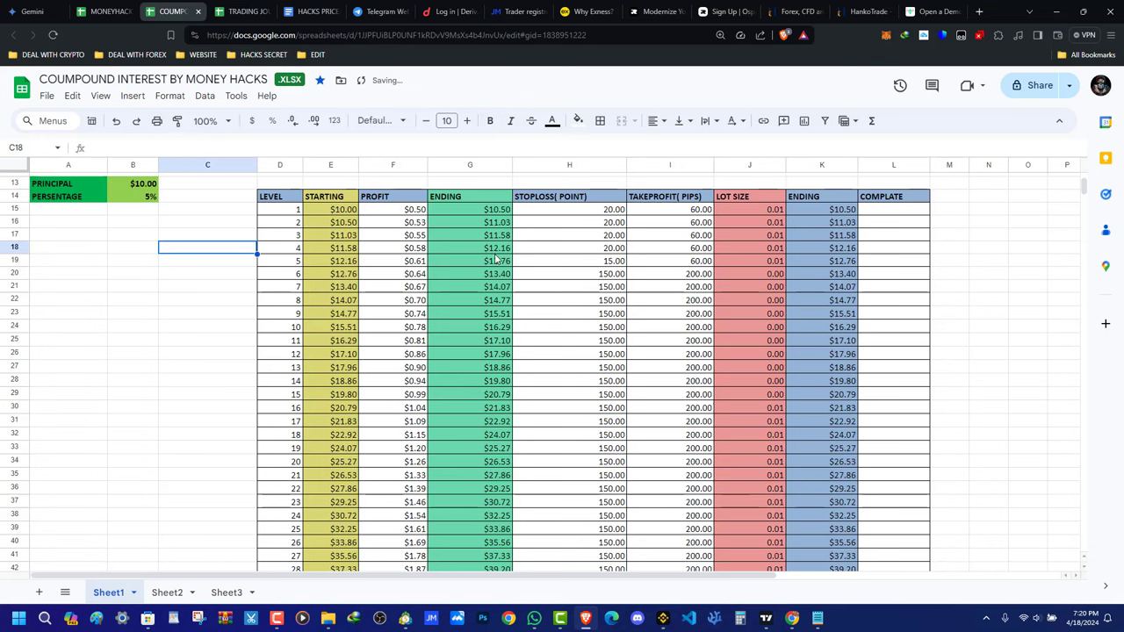
pyautogui.click(151, 200)
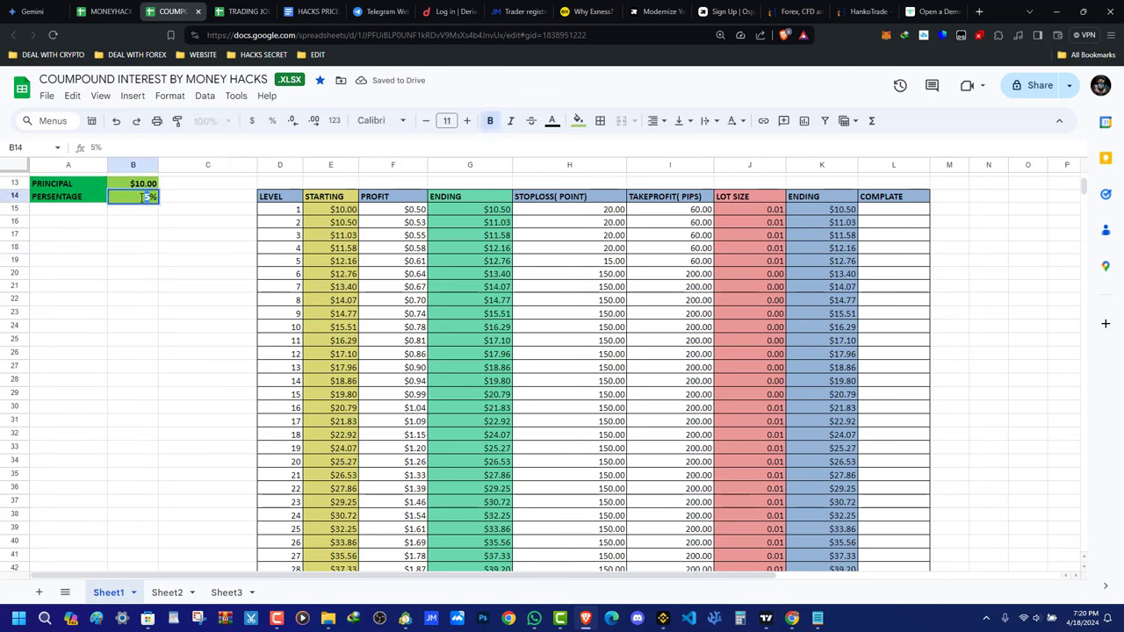
pyautogui.write('30')
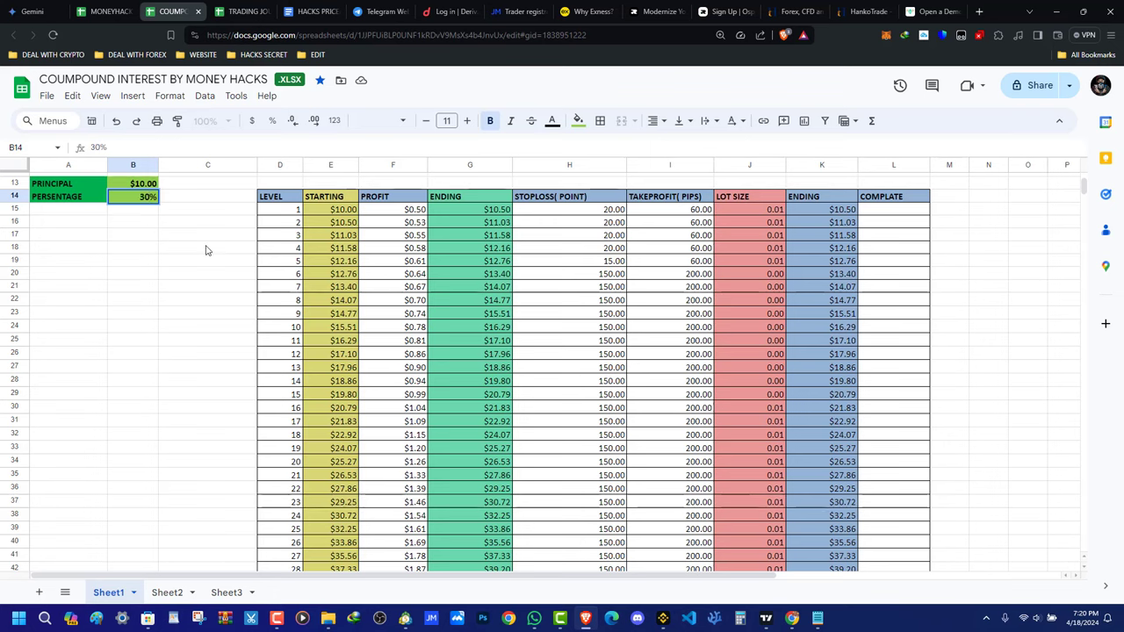
pyautogui.click(206, 250)
pyautogui.scroll(-3, 526, 319)
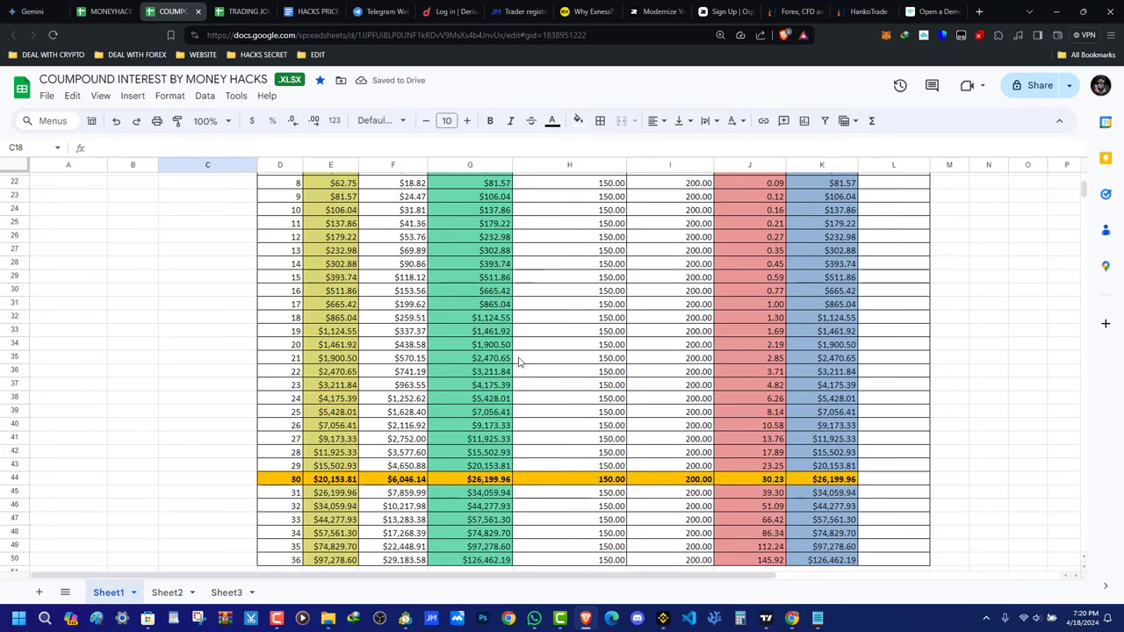
pyautogui.scroll(3, 737, 403)
pyautogui.scroll(4, 702, 329)
pyautogui.scroll(-1, 521, 351)
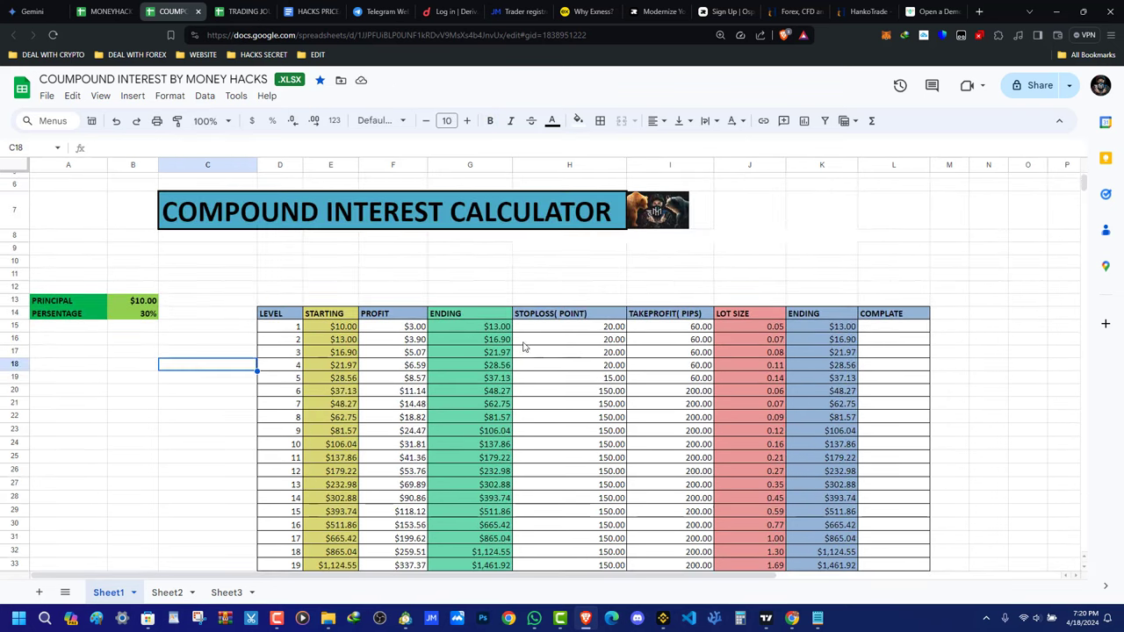
# Review the lot sizes and ending amounts of the $10 at 30% plan down to level 36
pyautogui.click(134, 351)
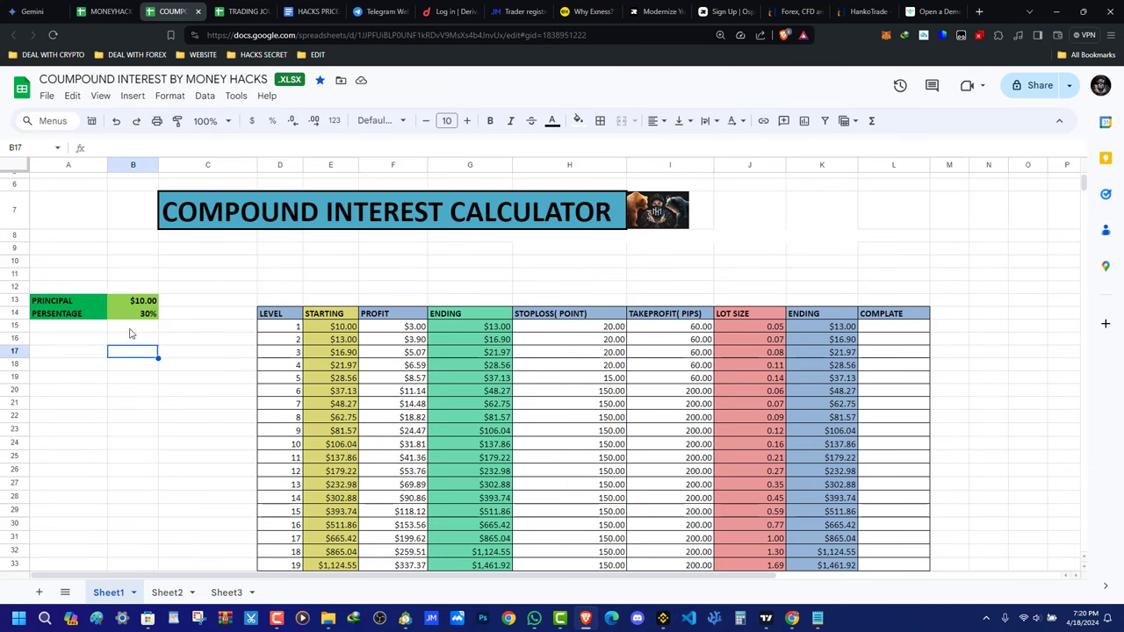
pyautogui.scroll(-7, 776, 460)
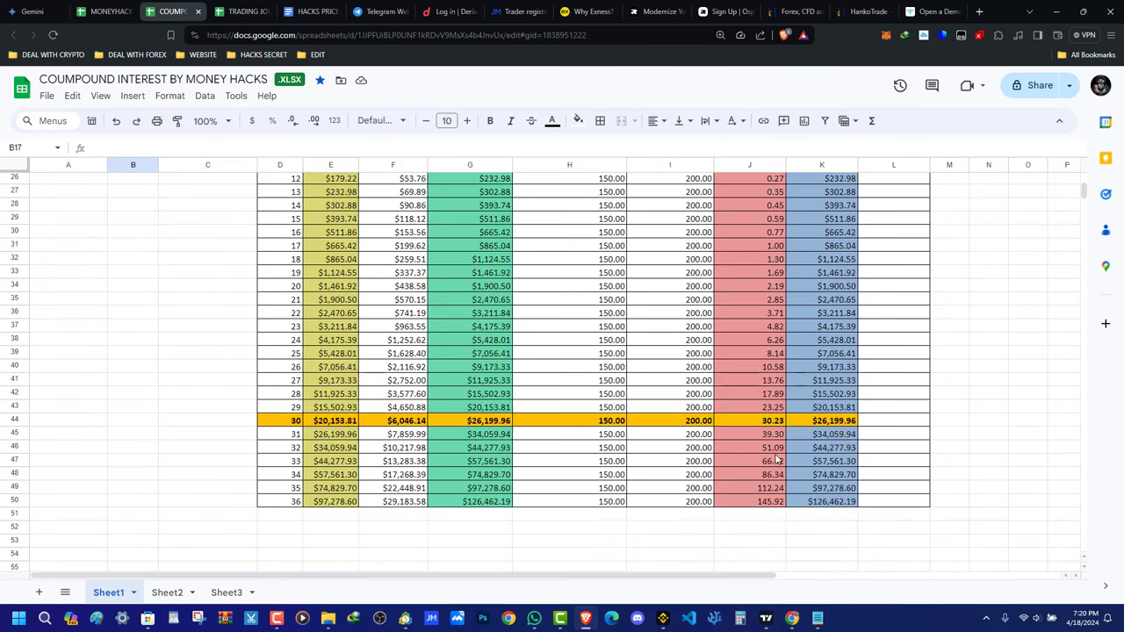
pyautogui.scroll(8, 445, 394)
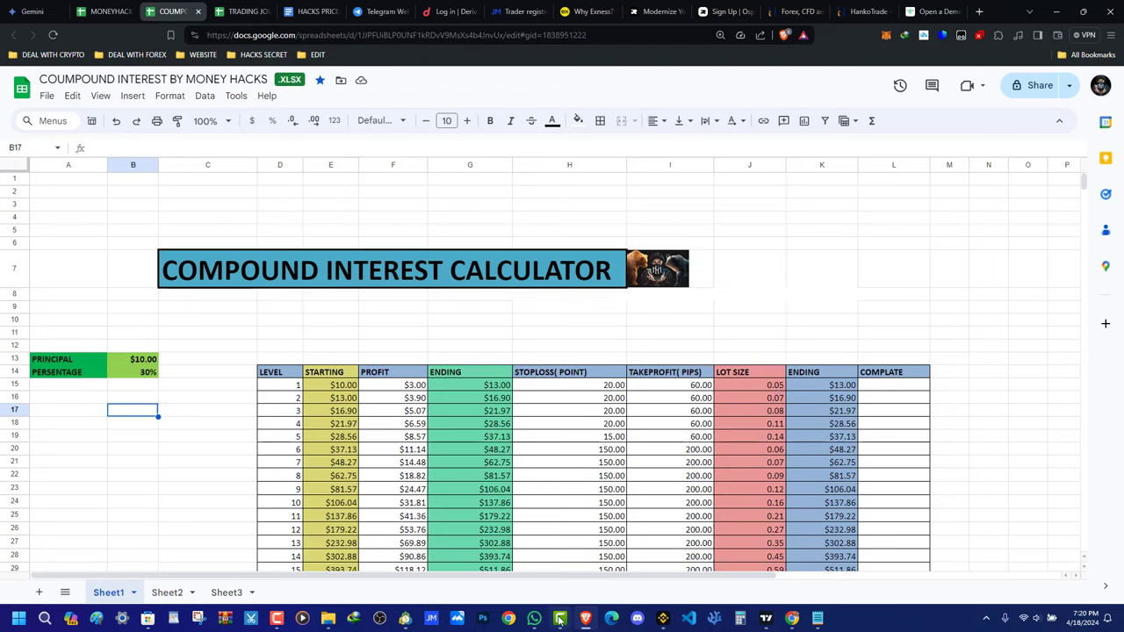
# Switch to TradingView and draw four horizontal rays below the MASKUSDT short entry, at about 3.368, 3.364, 3.361 and 3.359
pyautogui.moveTo(688, 619)
pyautogui.click(664, 551)
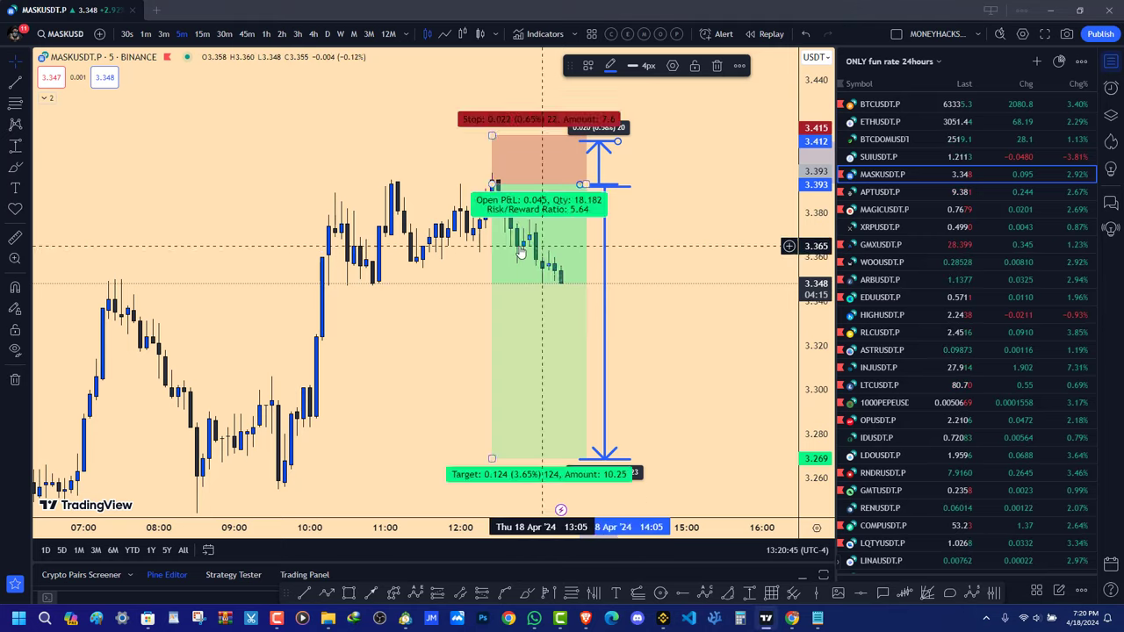
pyautogui.moveTo(693, 277); pyautogui.dragTo(770, 281)
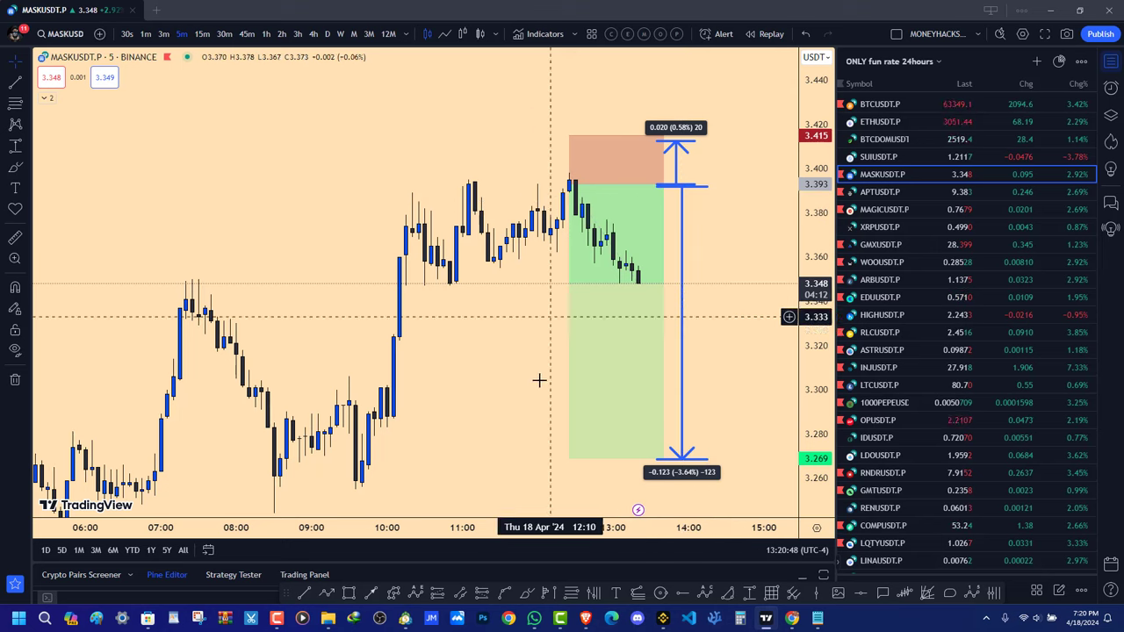
pyautogui.click(682, 592)
pyautogui.click(575, 239)
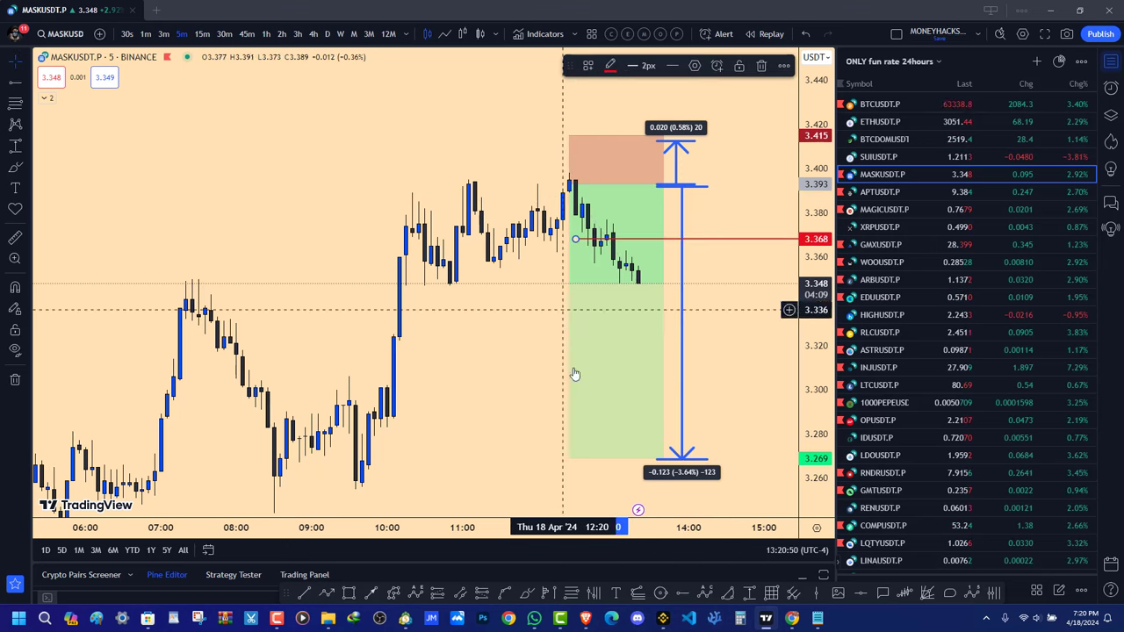
pyautogui.click(682, 592)
pyautogui.click(579, 247)
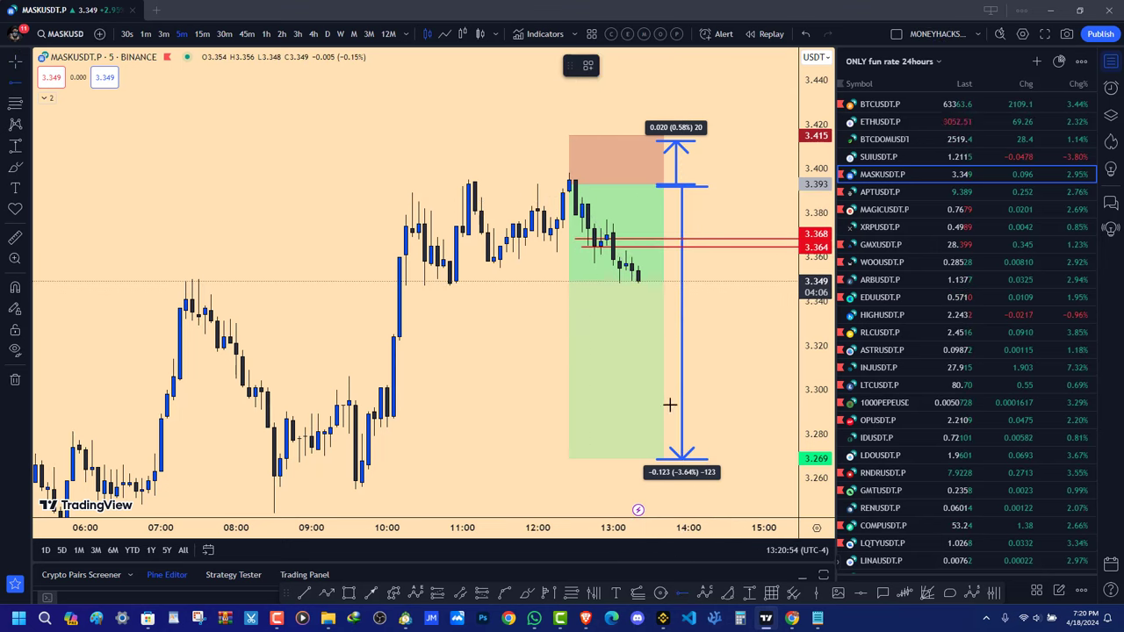
pyautogui.click(581, 255)
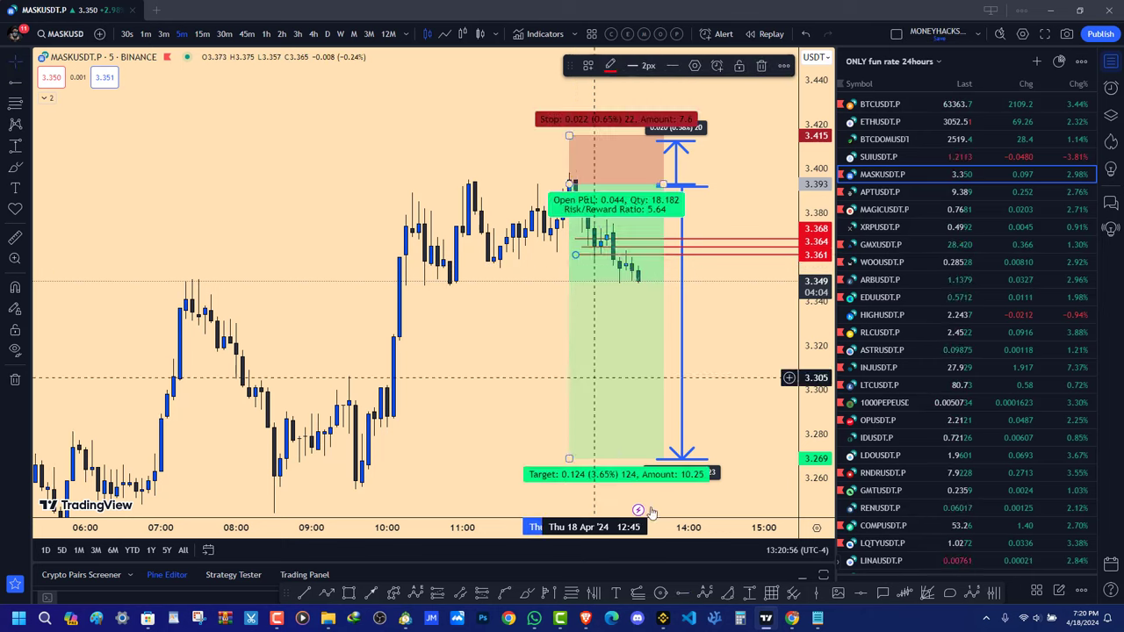
pyautogui.click(575, 260)
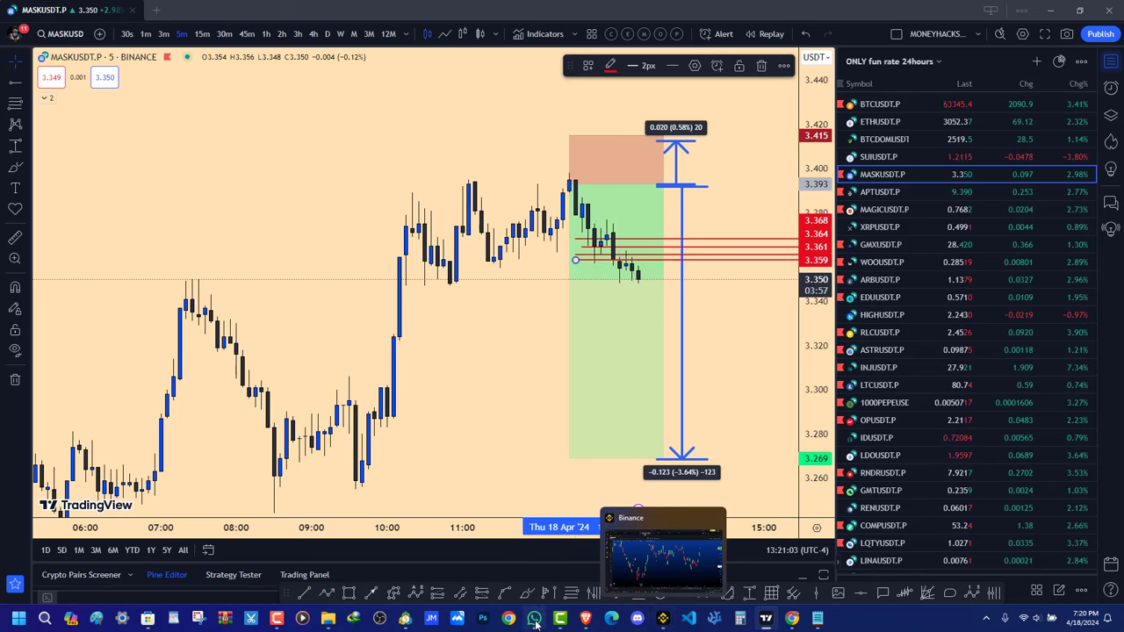
# Return to the compound interest calculator in the browser and look through its levels from first to last
pyautogui.click(582, 616)
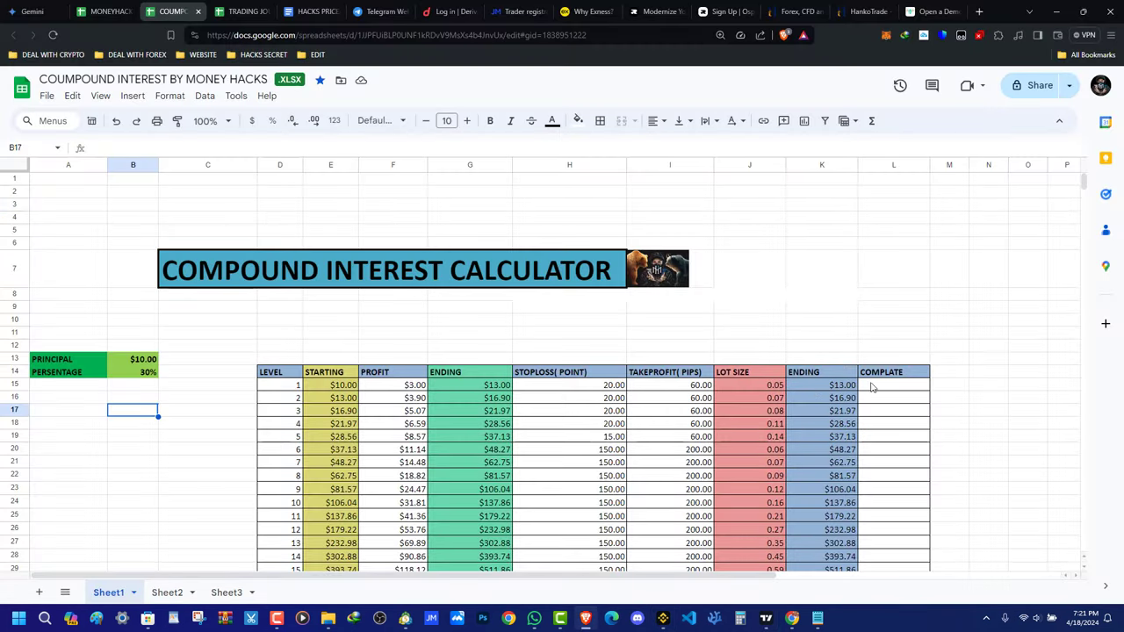
pyautogui.scroll(-5, 872, 387)
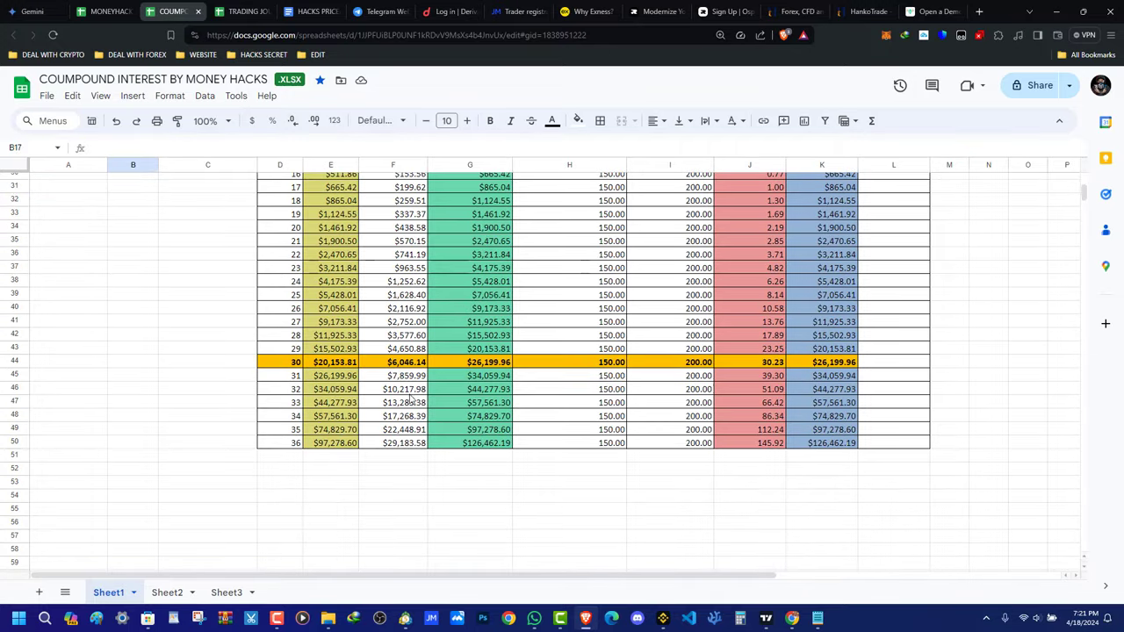
pyautogui.scroll(5, 410, 400)
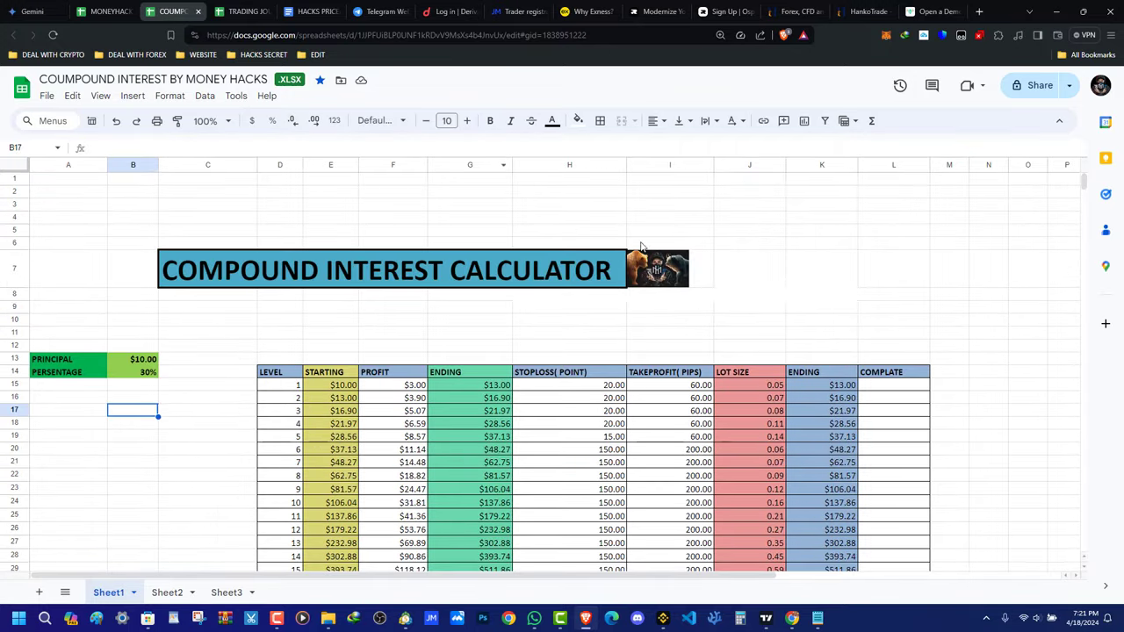
# Open the TRADING JOURNAL HACKS RWANDA spreadsheet and look over the trades recorded on its DAY sheet
pyautogui.click(235, 12)
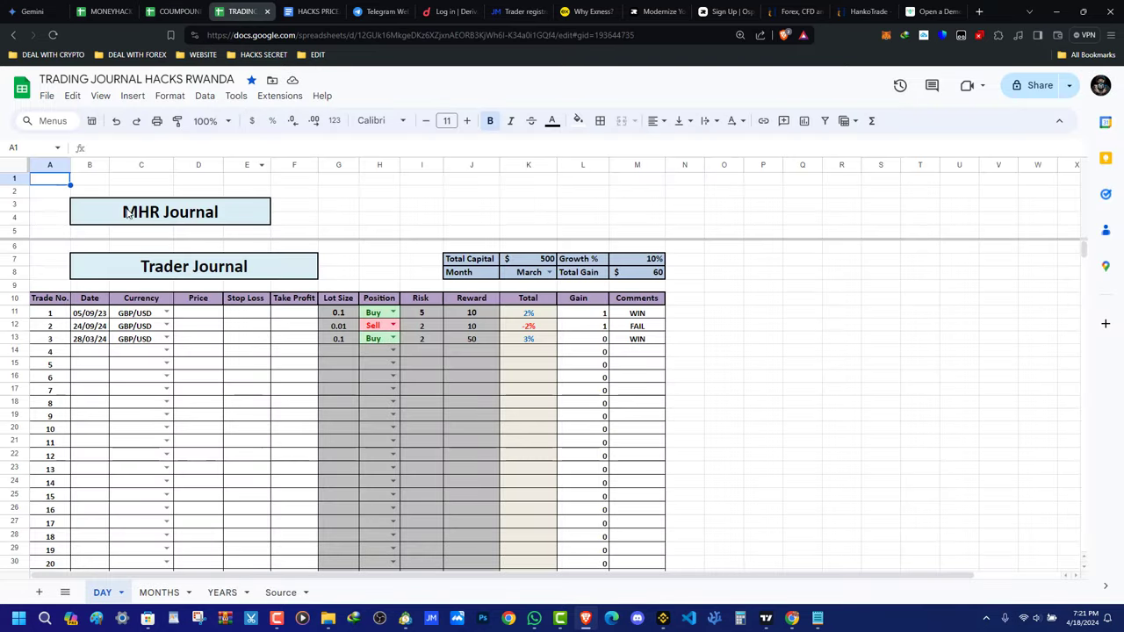
pyautogui.scroll(-3, 125, 278)
pyautogui.scroll(3, 164, 336)
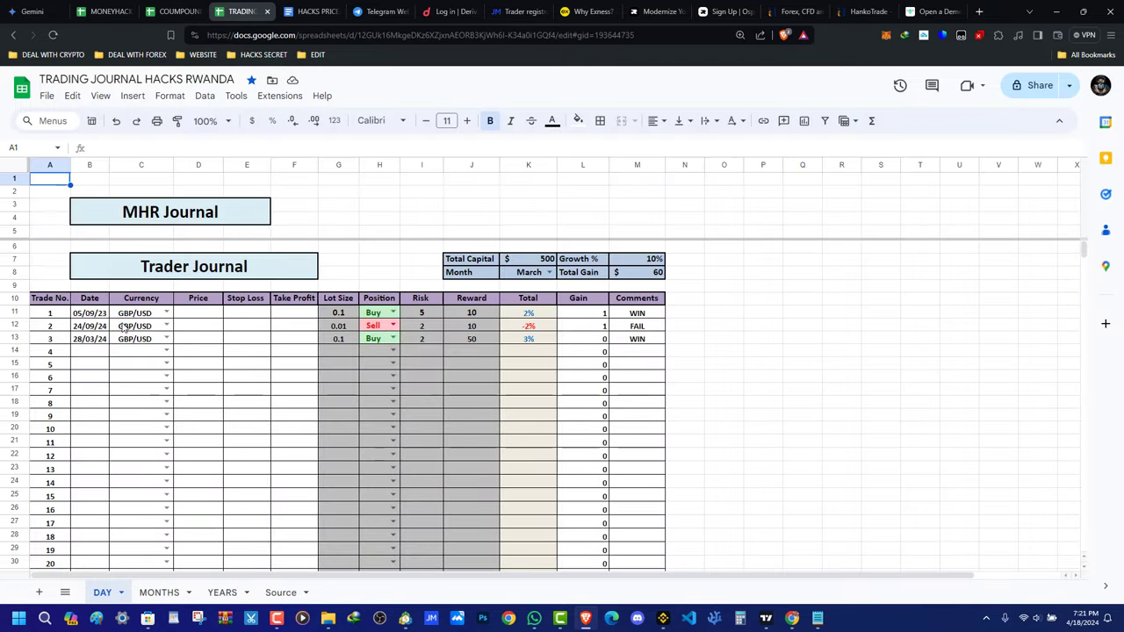
# Record 18/04/24 as the date and EUR/USD as the currency of trade 4, and select its Price cell
pyautogui.click(143, 351)
pyautogui.click(79, 357)
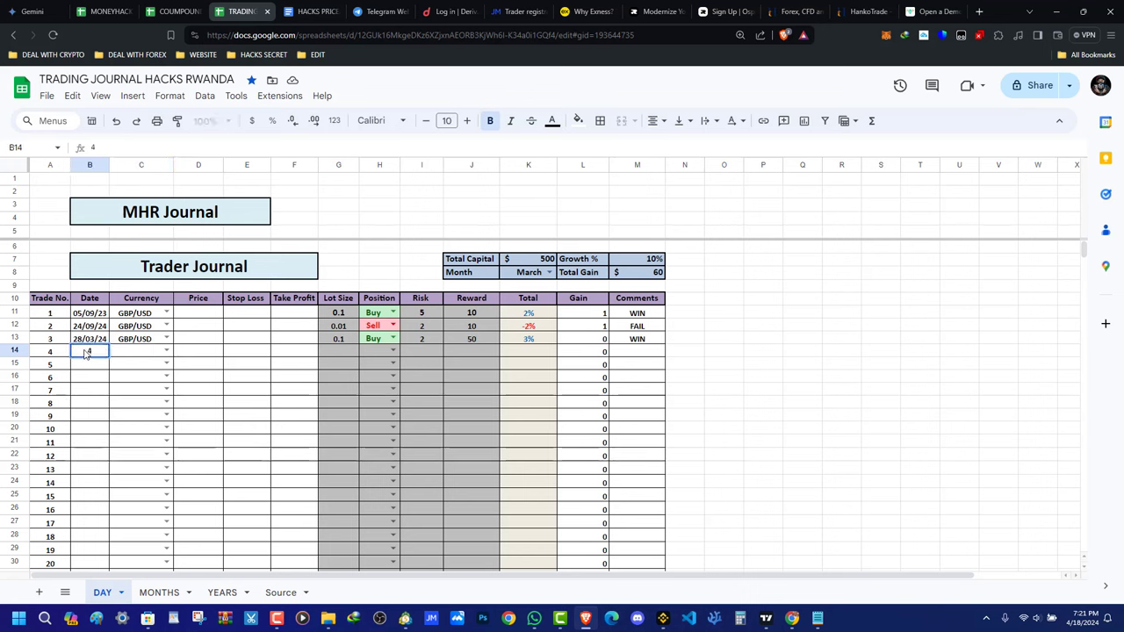
pyautogui.press('BackSpace')
pyautogui.write('18/04/24')
pyautogui.click(164, 353)
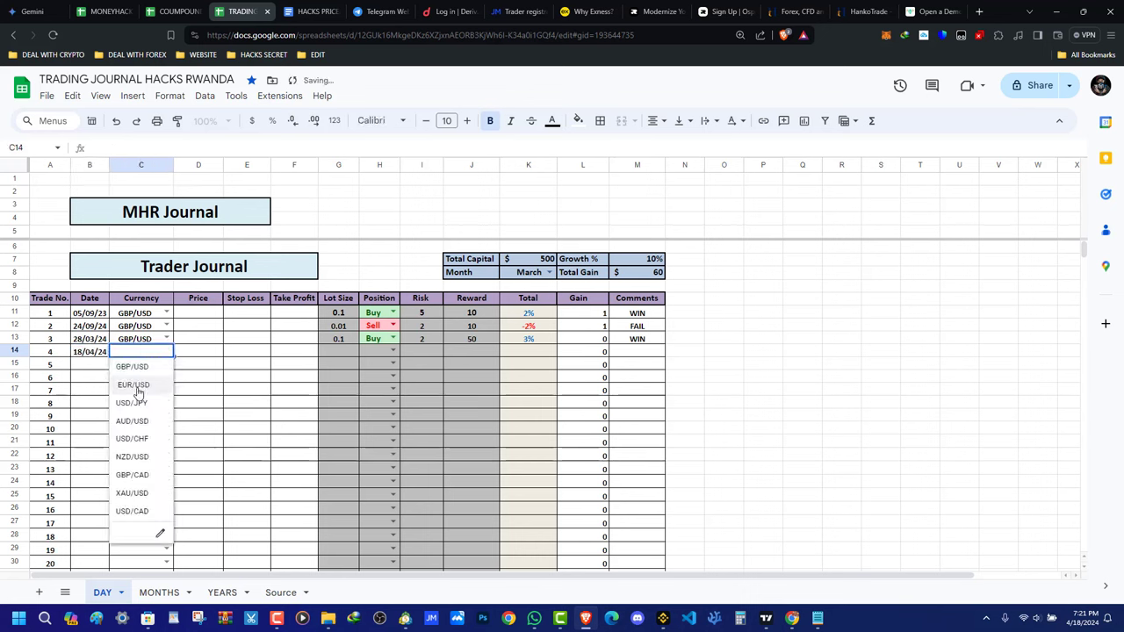
pyautogui.click(138, 386)
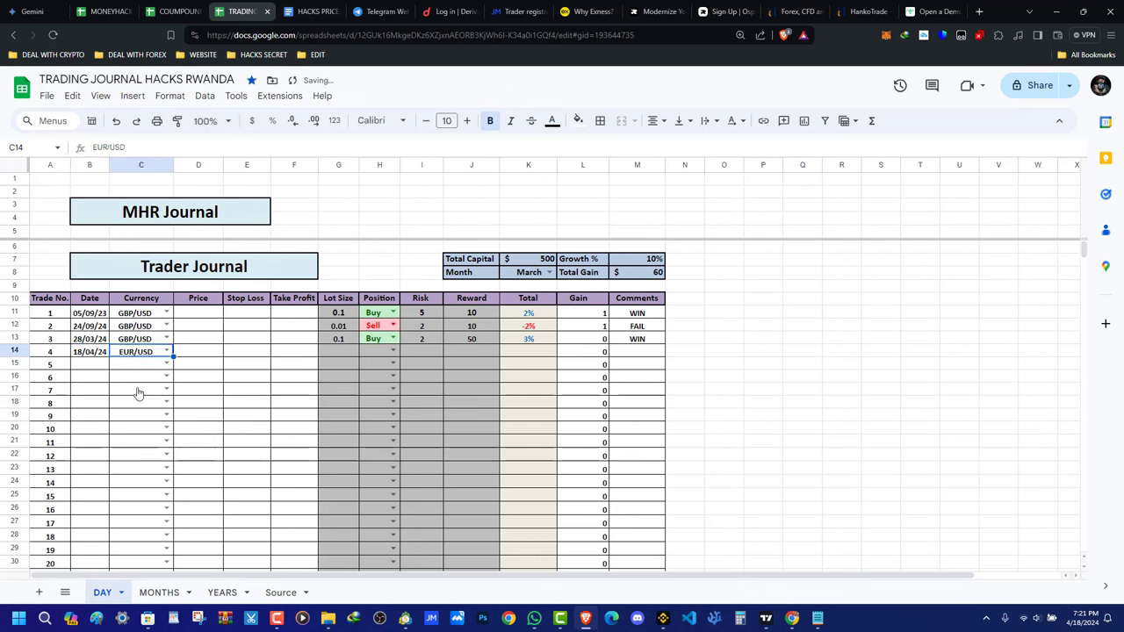
pyautogui.click(201, 352)
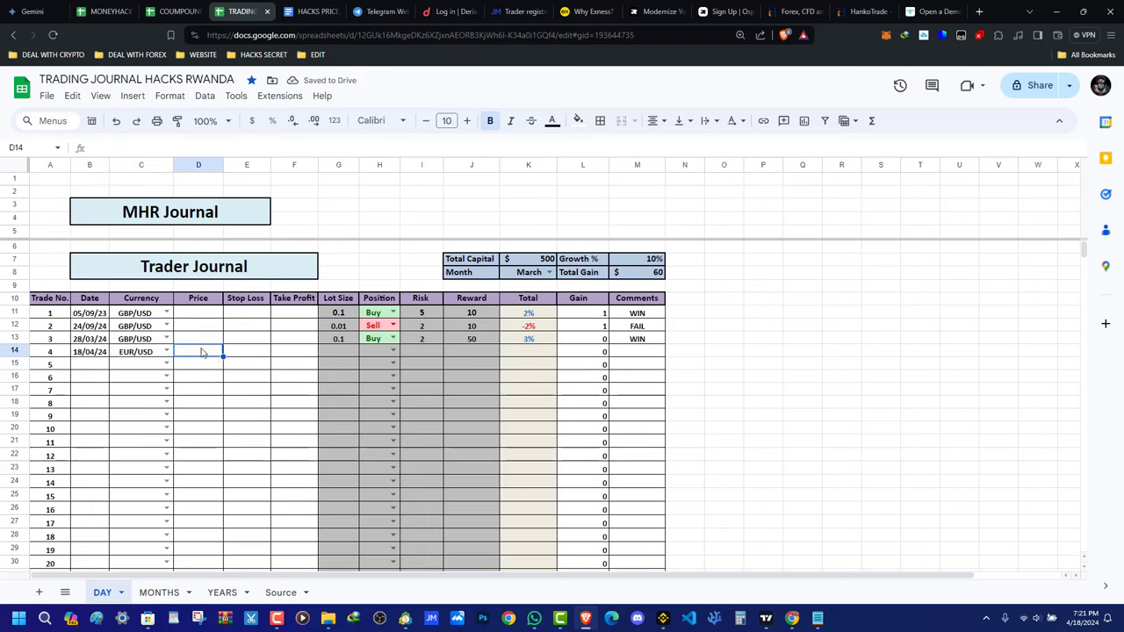
# Switch to TradingView, load the MY PAIRS watchlist and open the EURUSD chart
pyautogui.click(764, 619)
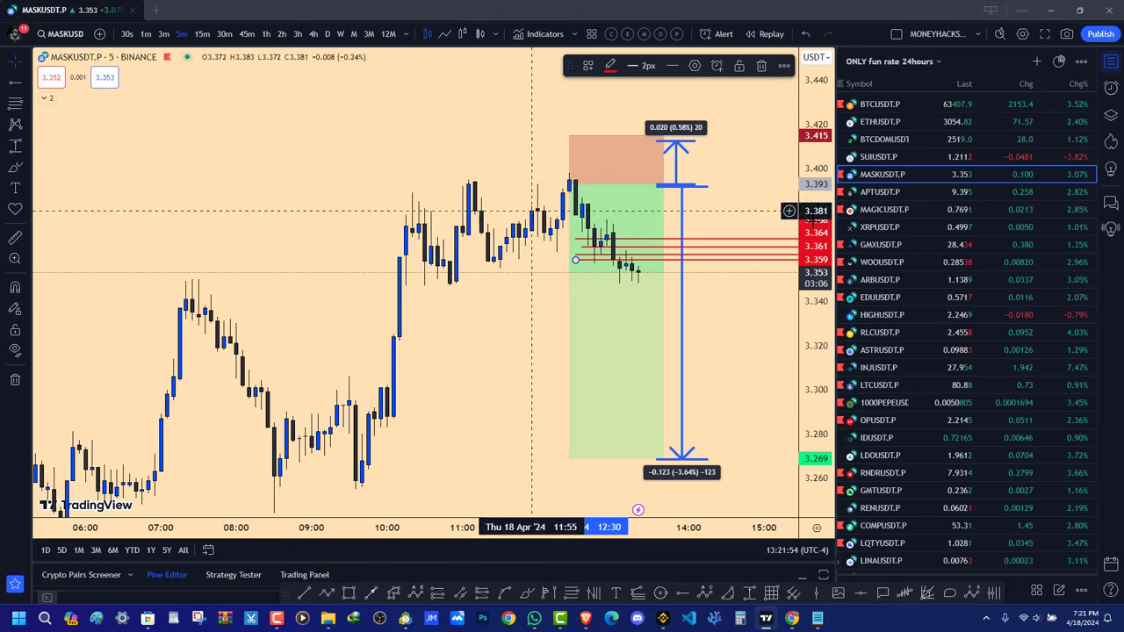
pyautogui.click(888, 62)
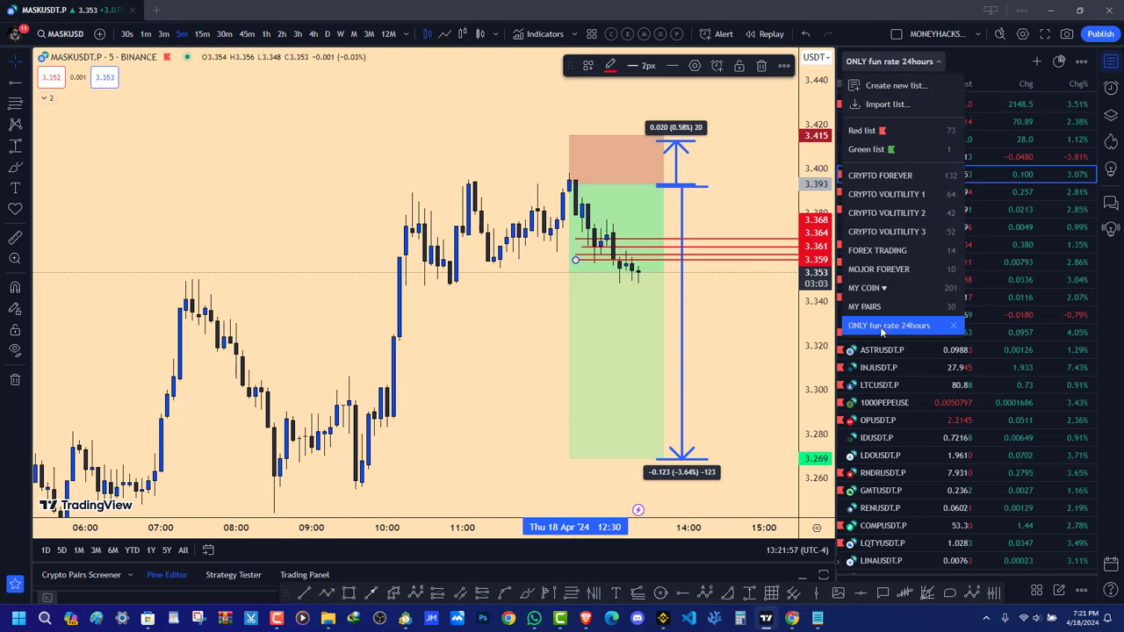
pyautogui.click(865, 307)
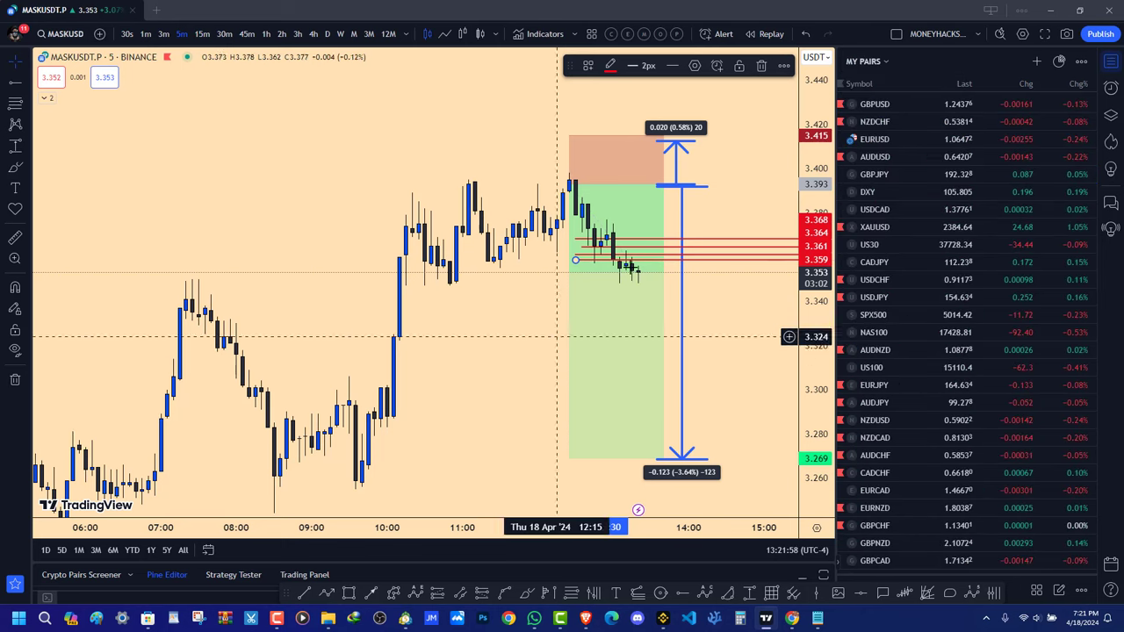
pyautogui.click(880, 106)
pyautogui.click(877, 144)
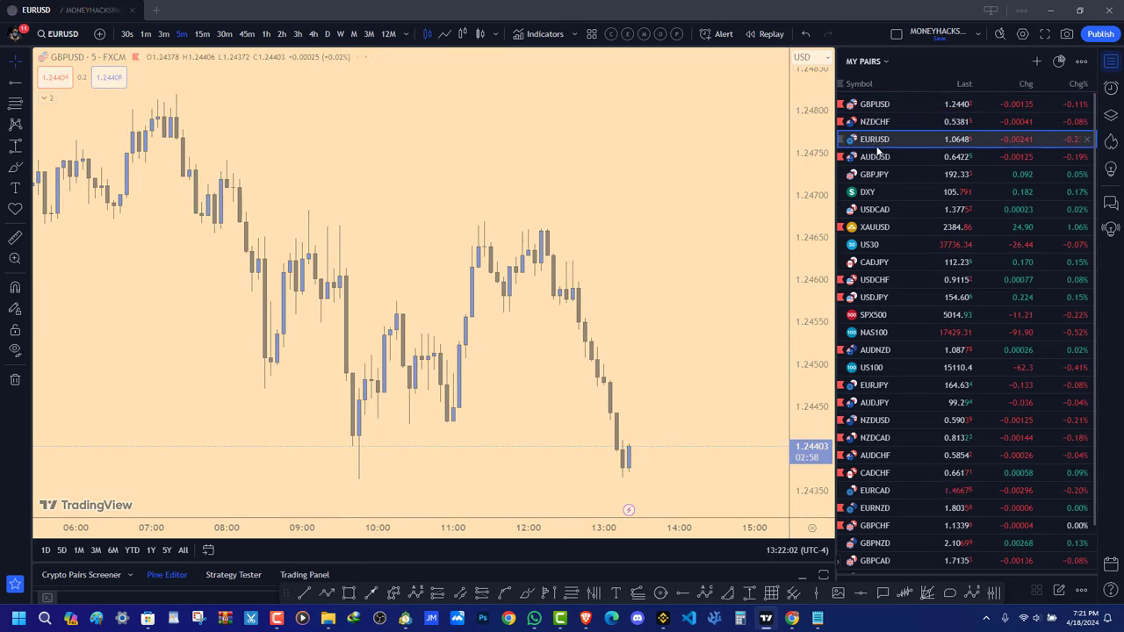
# Place a short position from the red supply zone, with entry about 1.06783, target about 1.06514 and stop about 1.06814
pyautogui.scroll(-1, 631, 326)
pyautogui.moveTo(616, 424); pyautogui.dragTo(512, 307)
pyautogui.moveTo(96, 255); pyautogui.dragTo(459, 243)
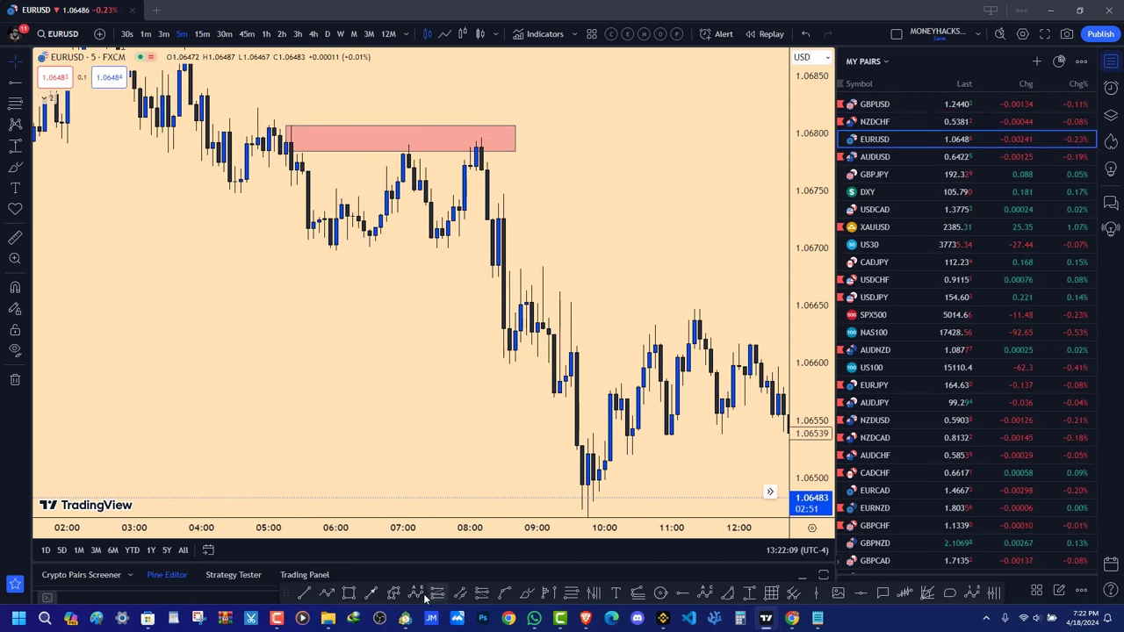
pyautogui.click(481, 593)
pyautogui.moveTo(476, 153)
pyautogui.mouseDown()
pyautogui.moveTo(592, 401)
pyautogui.moveTo(587, 462)
pyautogui.mouseUp()
pyautogui.moveTo(666, 227); pyautogui.dragTo(666, 285)
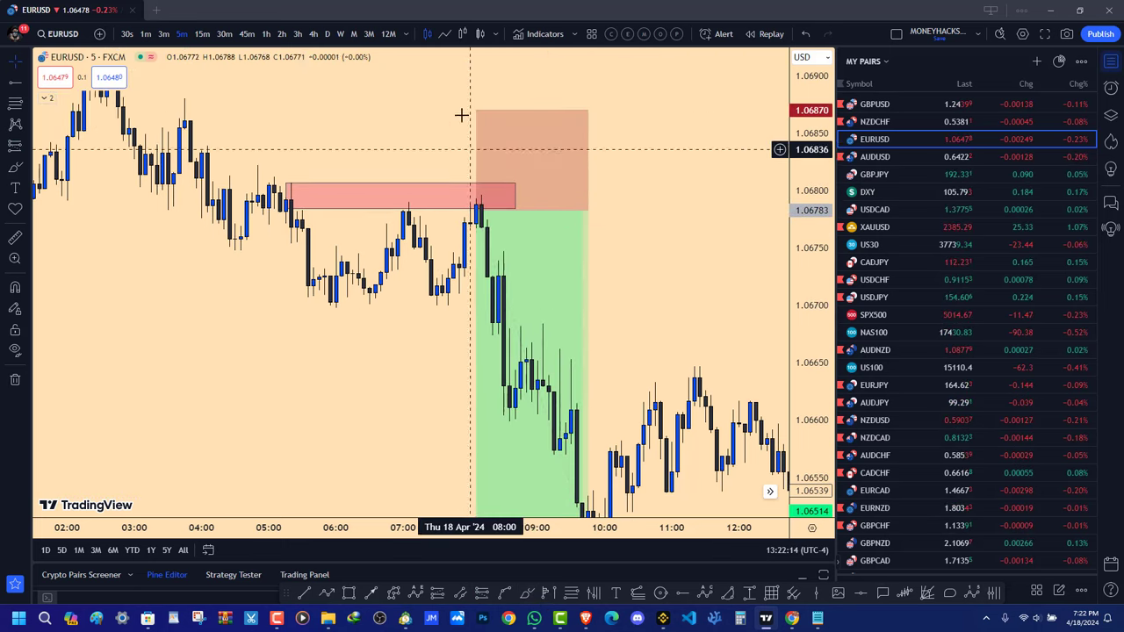
pyautogui.moveTo(477, 111); pyautogui.dragTo(484, 175)
# Draw three horizontal rays below the EURUSD short entry, at about 1.06762, 1.06748 and 1.06736
pyautogui.moveTo(672, 328); pyautogui.dragTo(563, 247)
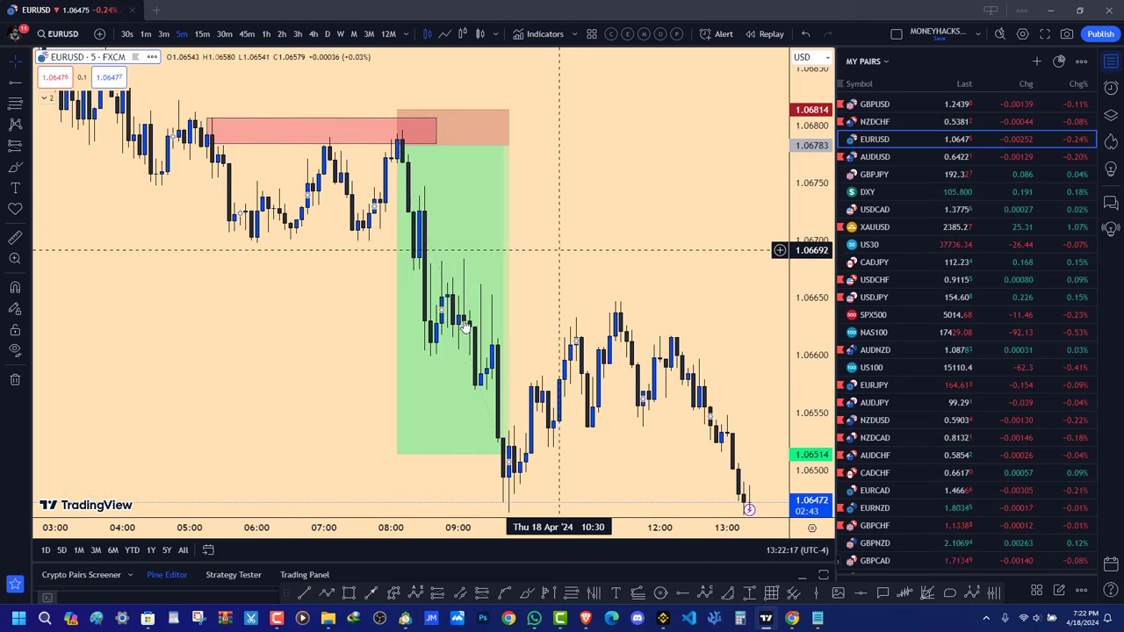
pyautogui.click(683, 594)
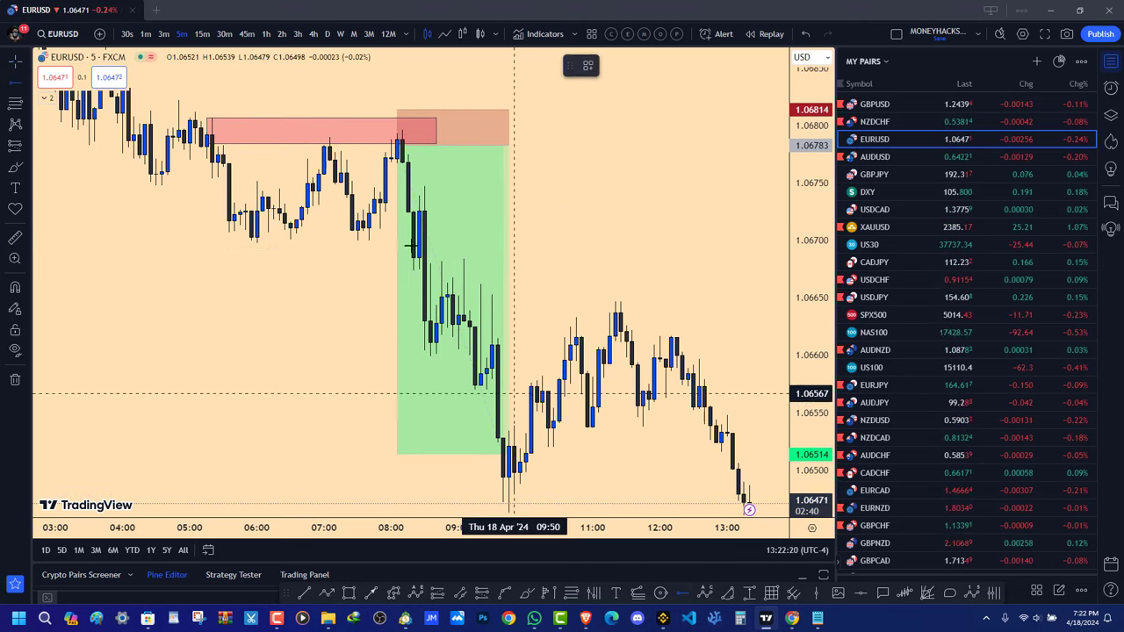
pyautogui.click(374, 170)
pyautogui.click(682, 594)
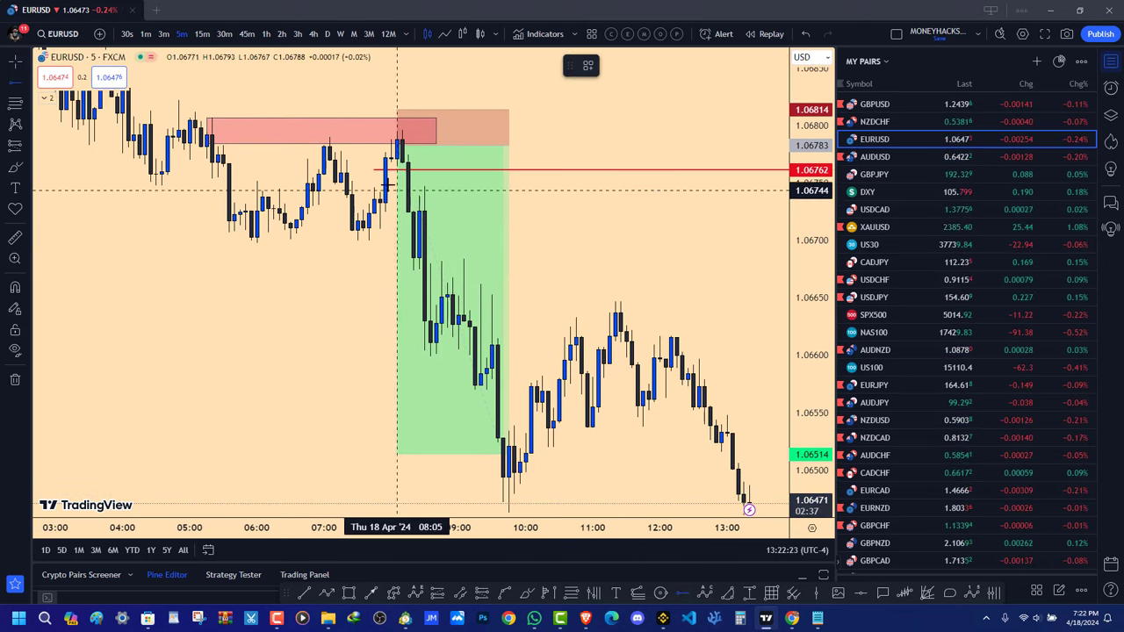
pyautogui.click(384, 184)
pyautogui.click(380, 200)
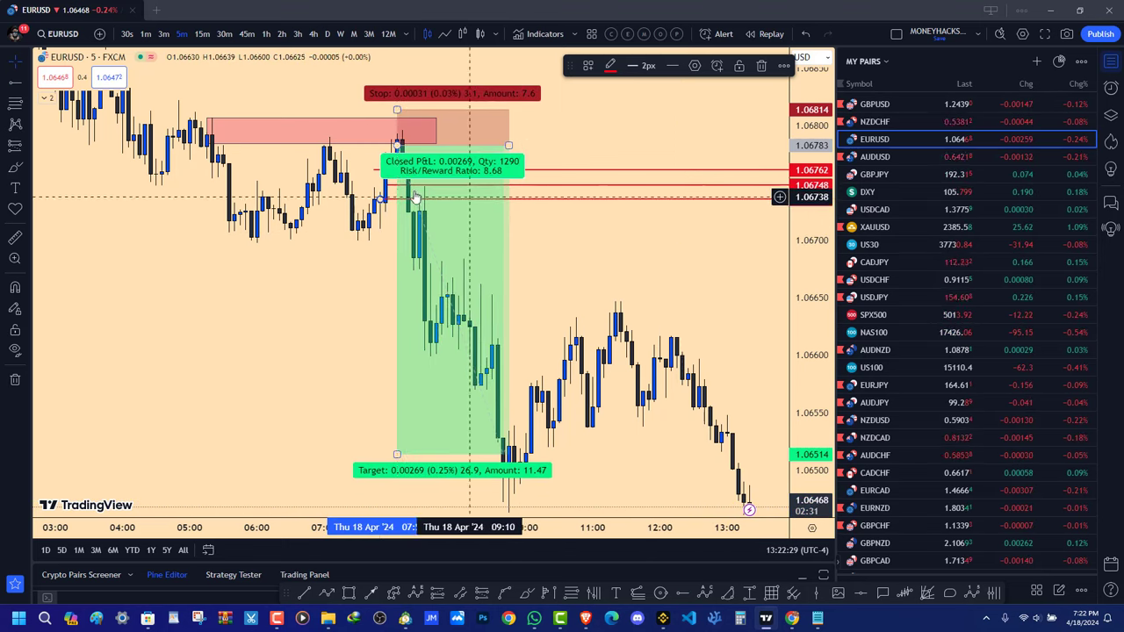
pyautogui.moveTo(380, 200)
pyautogui.mouseDown()
pyautogui.moveTo(373, 188)
pyautogui.moveTo(386, 200)
pyautogui.mouseUp()
# Open the lowest horizontal ray's settings and copy its price from the coordinates
pyautogui.click(694, 65)
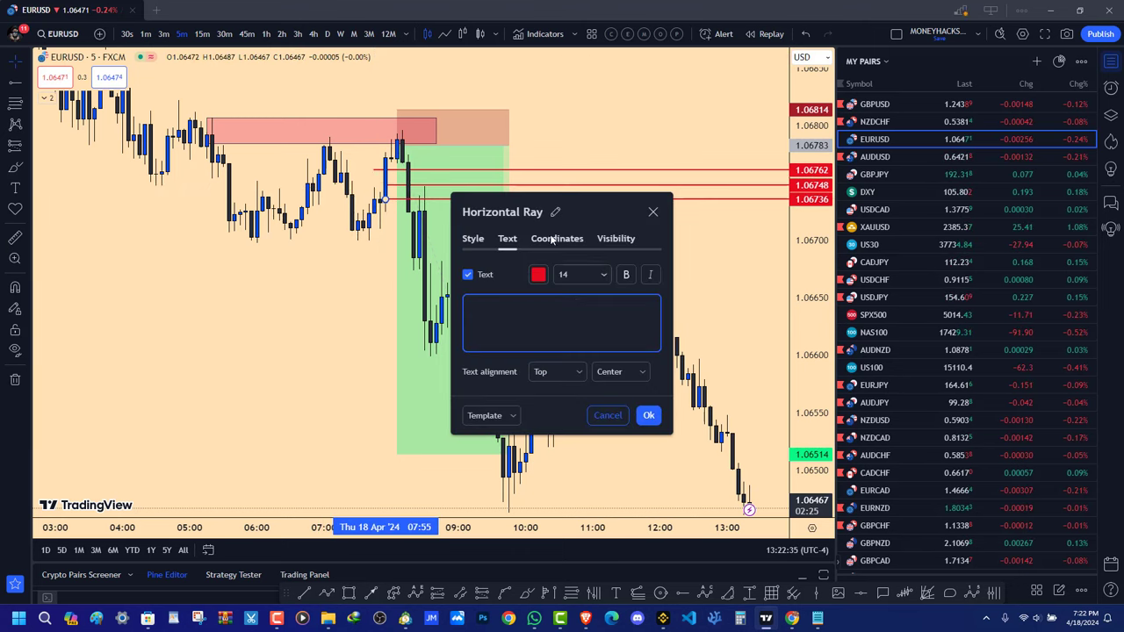
pyautogui.click(553, 239)
pyautogui.click(609, 238)
pyautogui.click(556, 238)
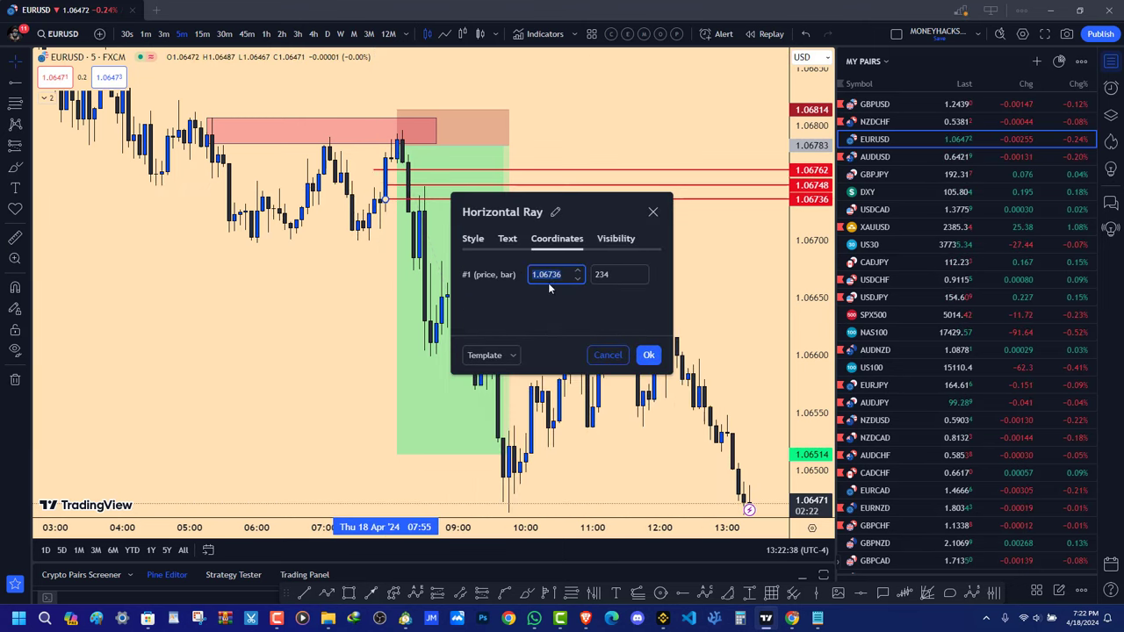
pyautogui.rightClick(566, 278)
pyautogui.click(583, 350)
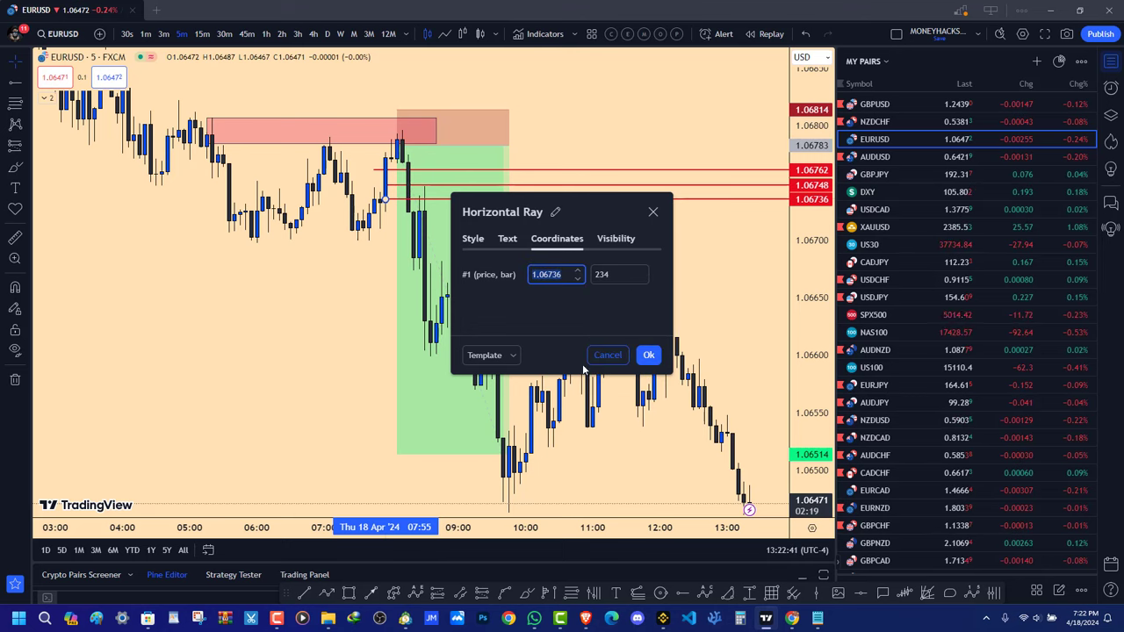
# Switch back to the trading journal and paste 1.06736 as the price of trade 4
pyautogui.hotkey('alt', 'Tab')
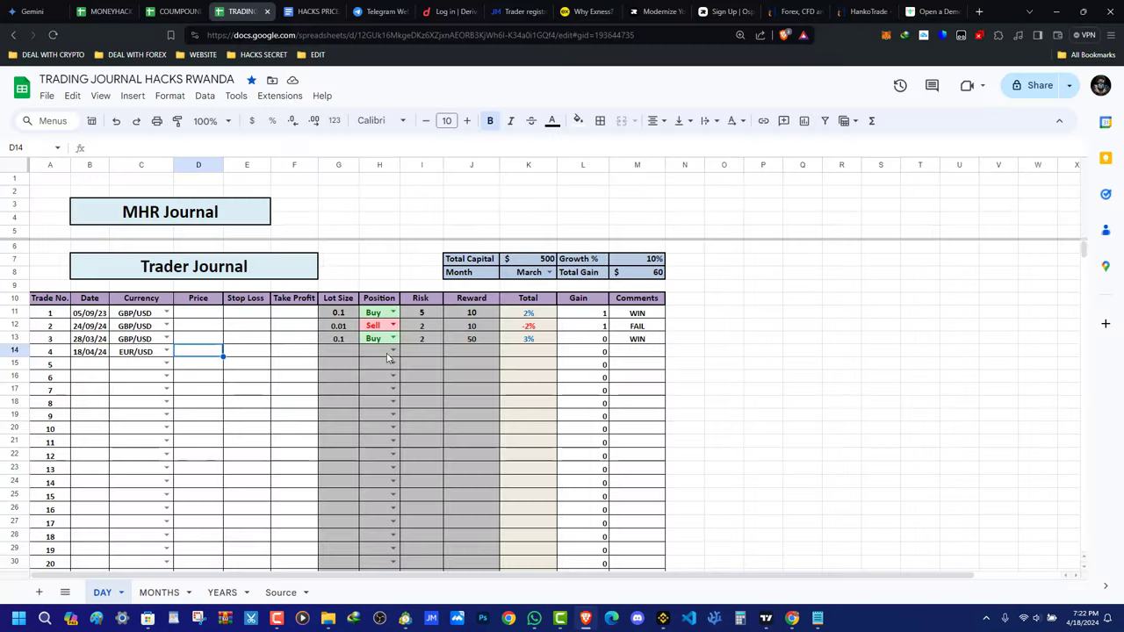
pyautogui.rightClick(193, 355)
pyautogui.click(225, 194)
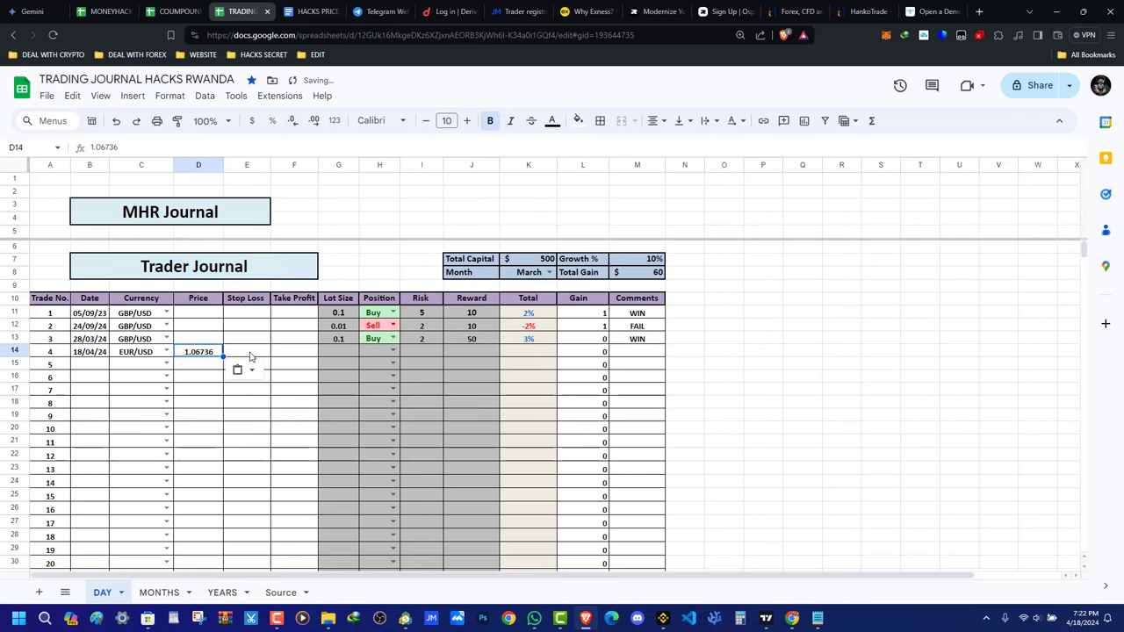
# In TradingView, move the uppermost horizontal ray up to the short position's stop at about 1.06813 and copy its price from the coordinates
pyautogui.click(250, 355)
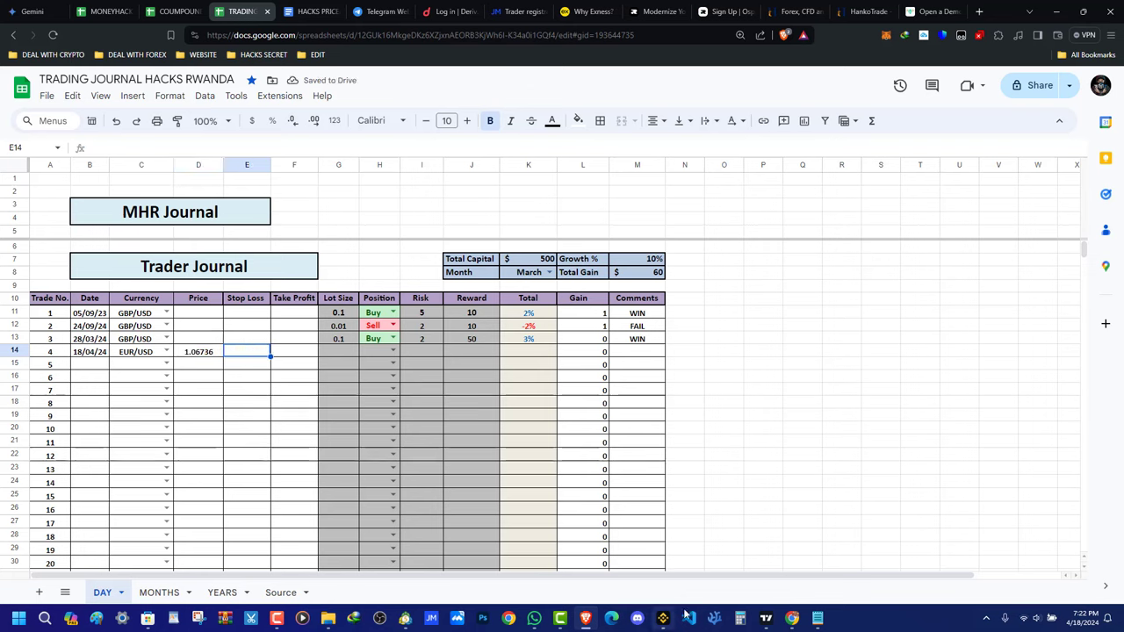
pyautogui.click(763, 620)
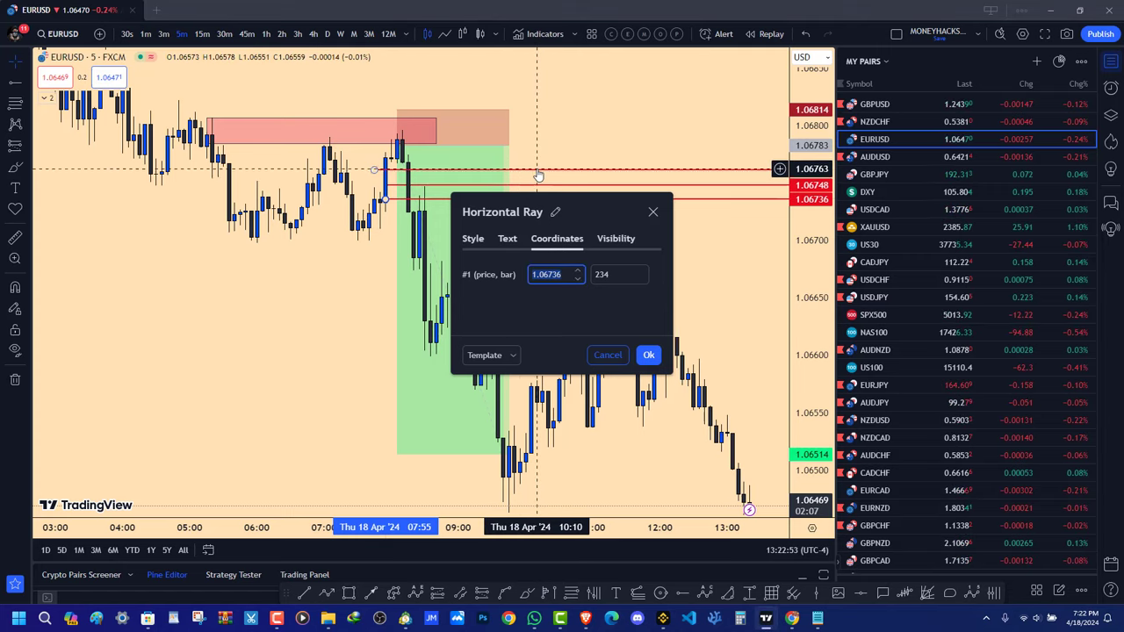
pyautogui.moveTo(539, 167); pyautogui.dragTo(543, 110)
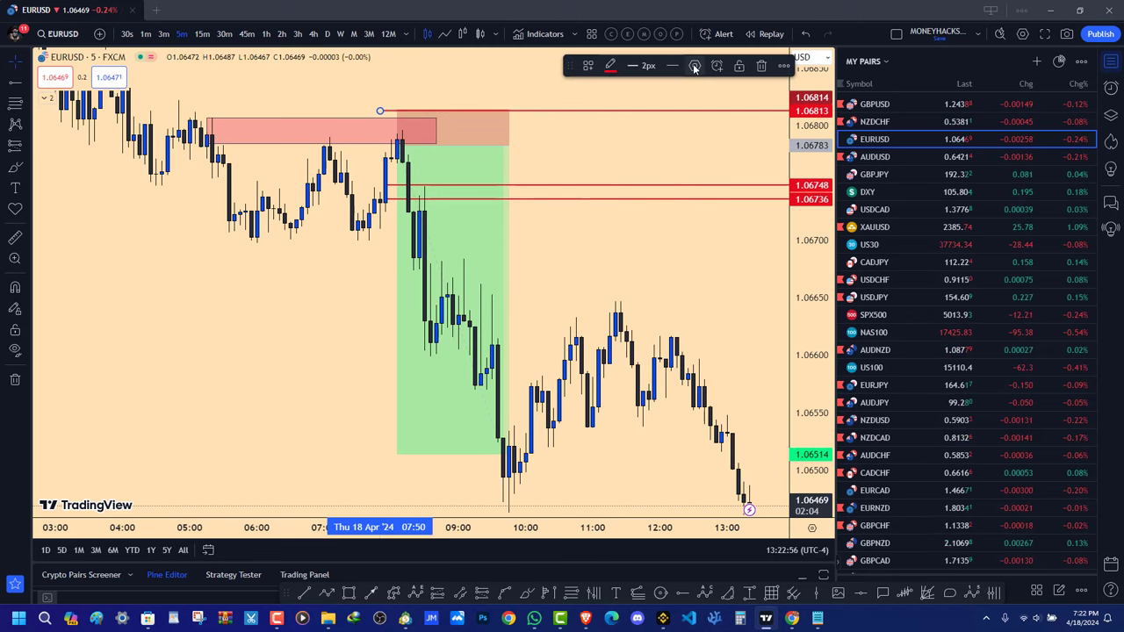
pyautogui.click(694, 68)
pyautogui.rightClick(555, 306)
pyautogui.click(605, 381)
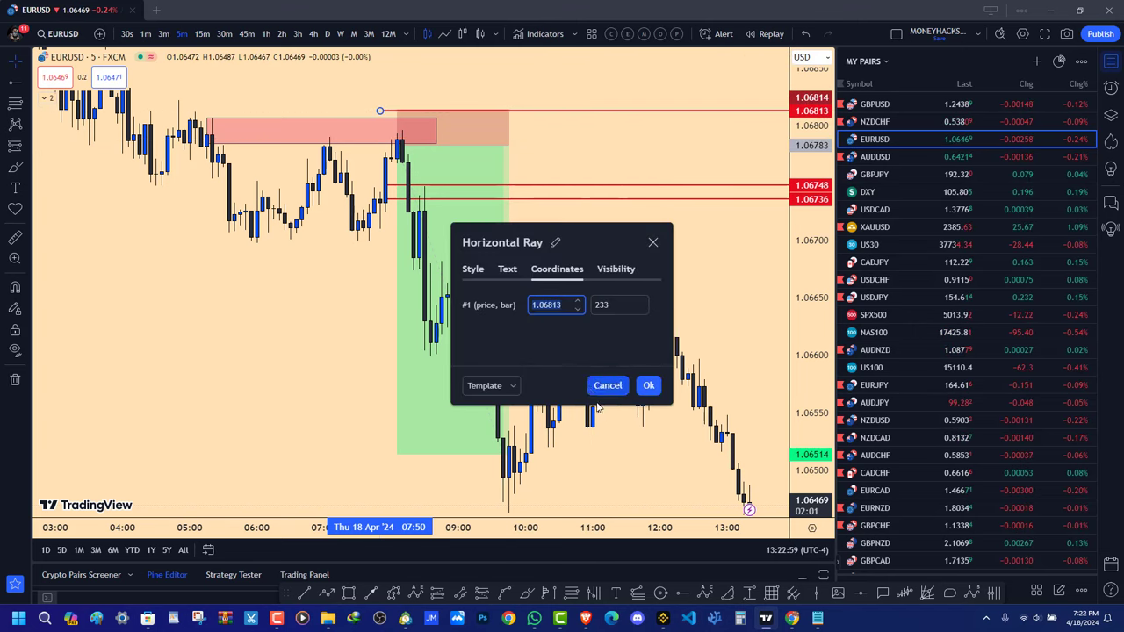
# Switch back to the trading journal and paste 1.06813 as the stop loss of trade 4
pyautogui.click(622, 619)
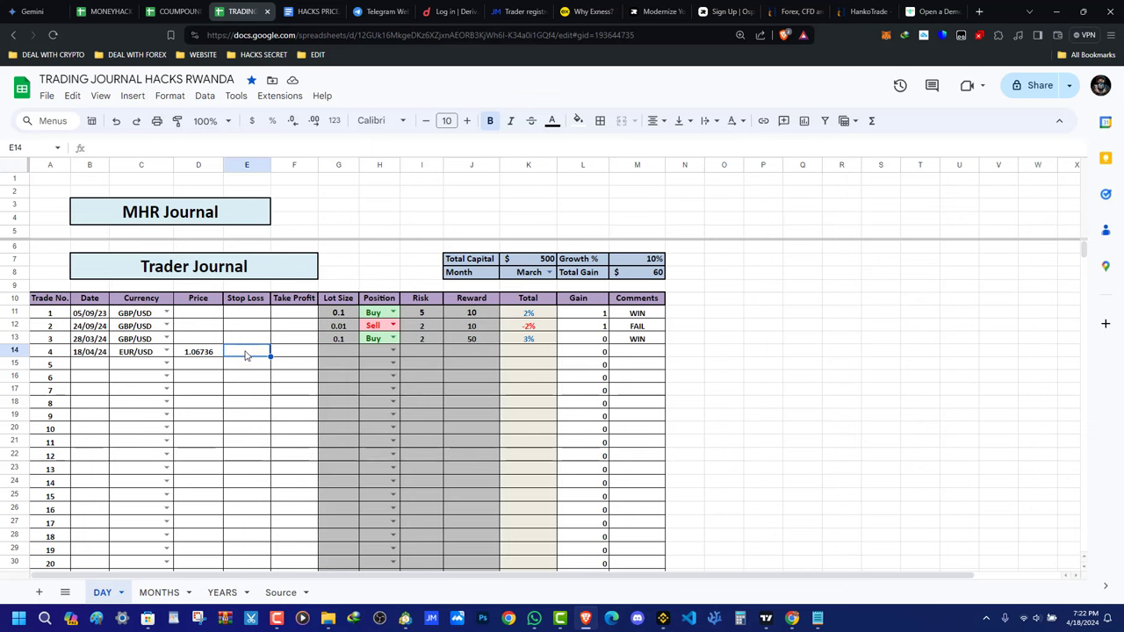
pyautogui.rightClick(248, 352)
pyautogui.click(285, 197)
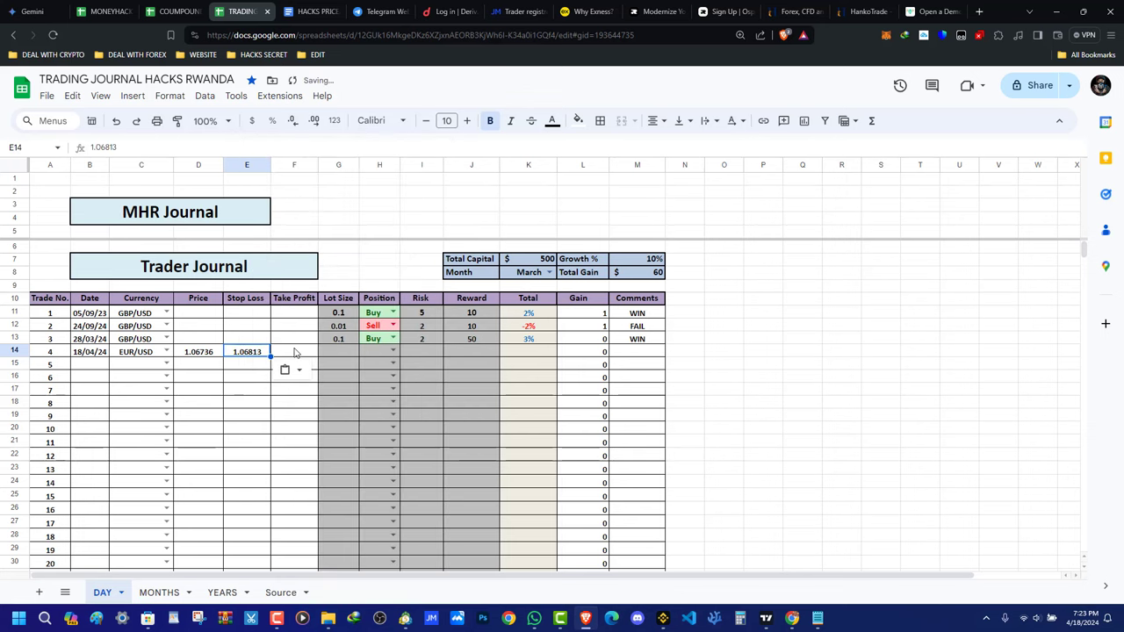
# In TradingView, move the 1.06748 horizontal ray down to the short position's target at about 1.06513 and copy its coordinate price
pyautogui.click(295, 352)
pyautogui.click(765, 618)
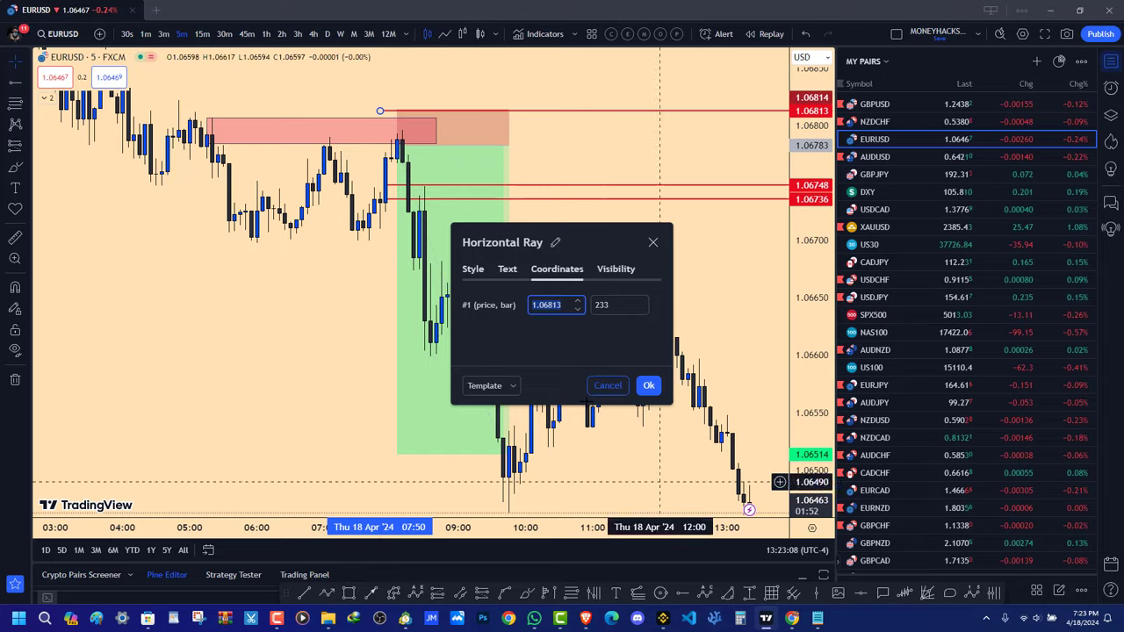
pyautogui.click(652, 243)
pyautogui.moveTo(540, 186); pyautogui.dragTo(580, 455)
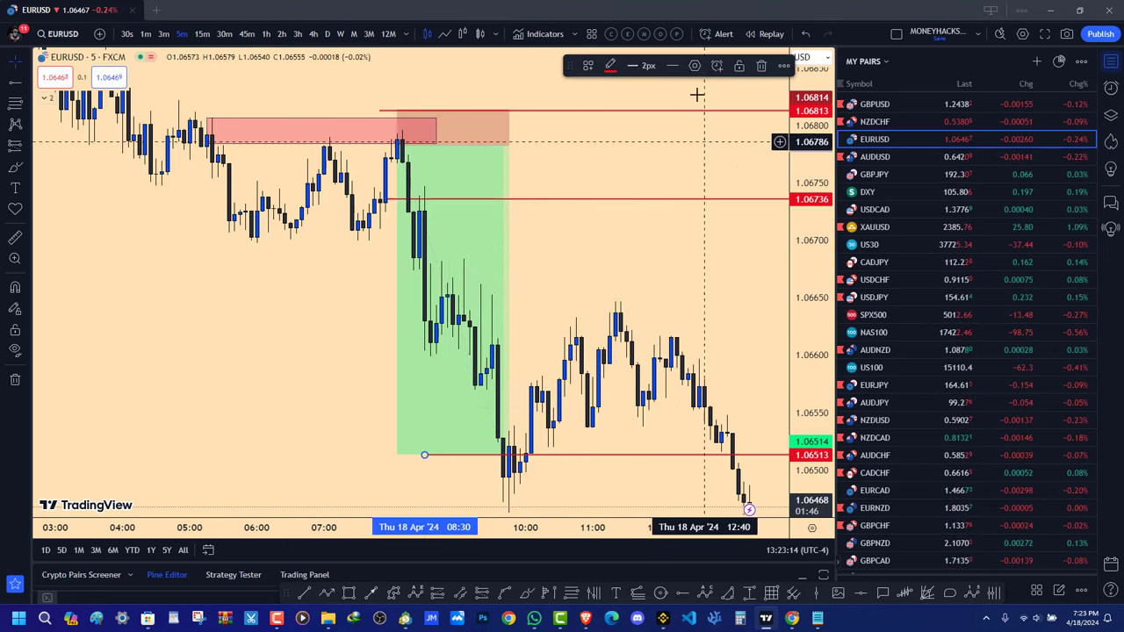
pyautogui.click(694, 68)
pyautogui.rightClick(555, 307)
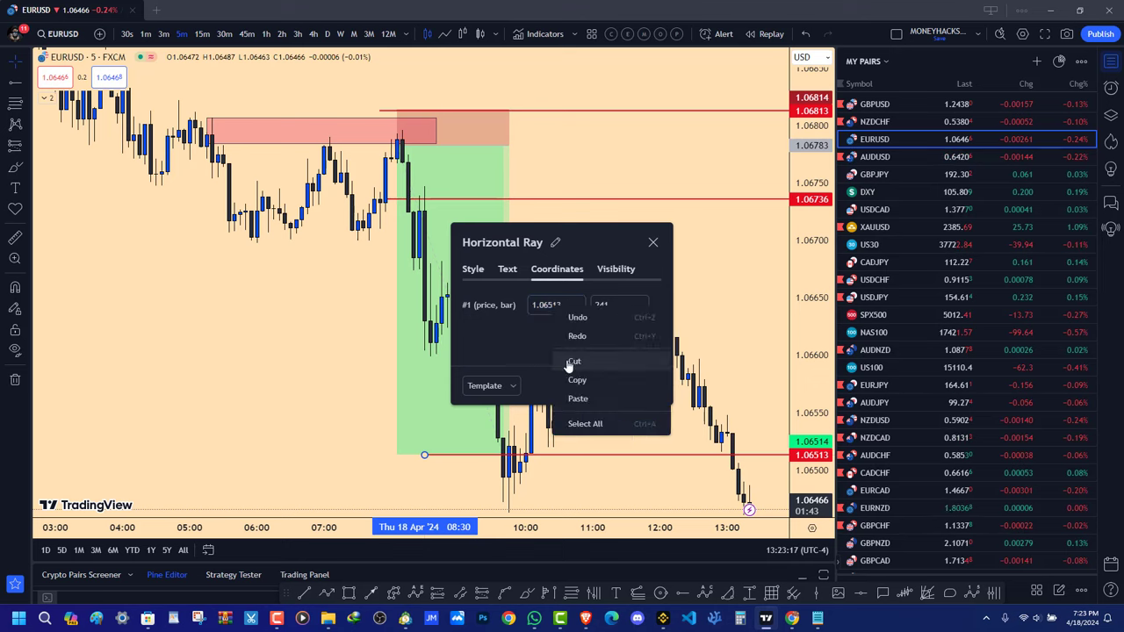
pyautogui.click(571, 376)
# Return to the trading journal and paste 1.06513 as the take profit of trade 4
pyautogui.click(585, 618)
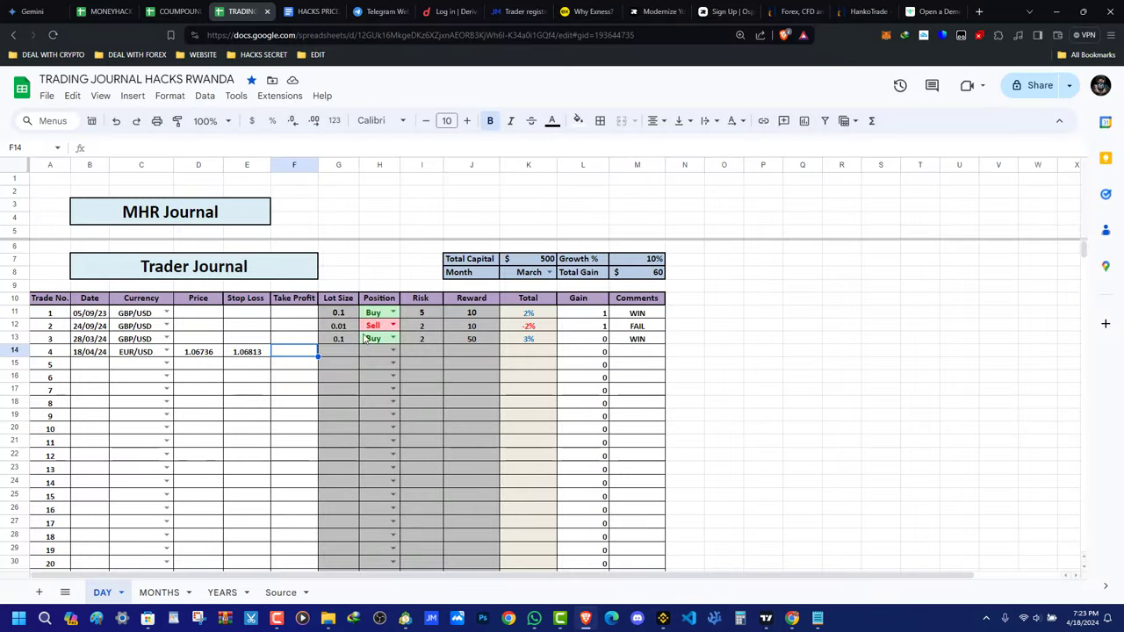
pyautogui.rightClick(283, 354)
pyautogui.click(322, 193)
# Enter a lot size of 0.01 for trade 4 and set its position to Sell
pyautogui.press('Tab')
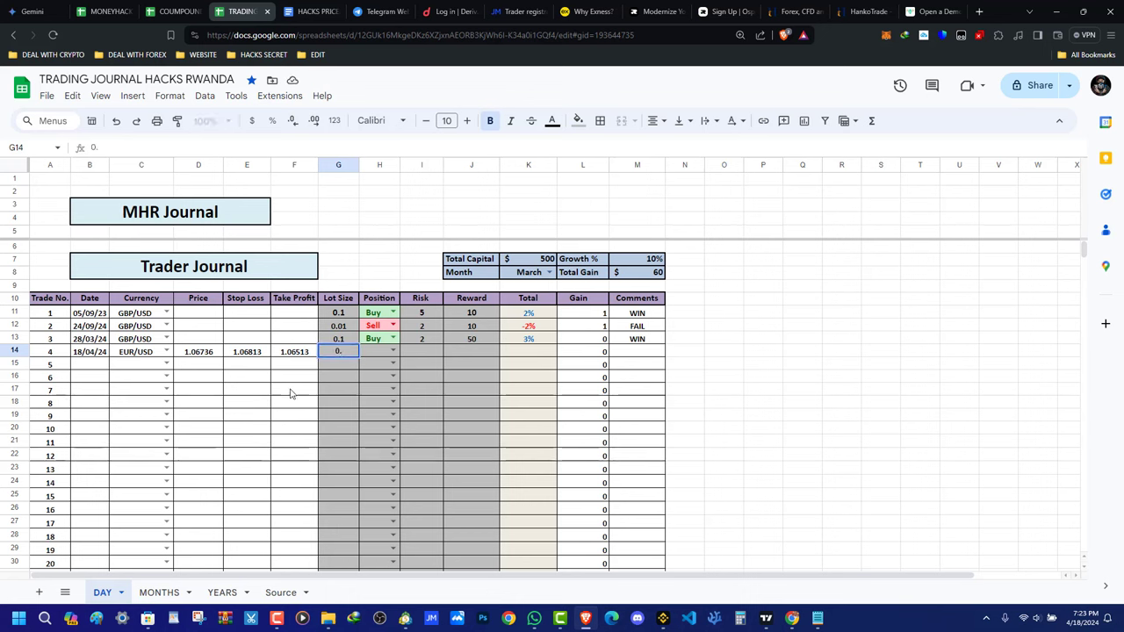
pyautogui.write('0.011')
pyautogui.press('BackSpace')
pyautogui.click(379, 351)
pyautogui.click(393, 351)
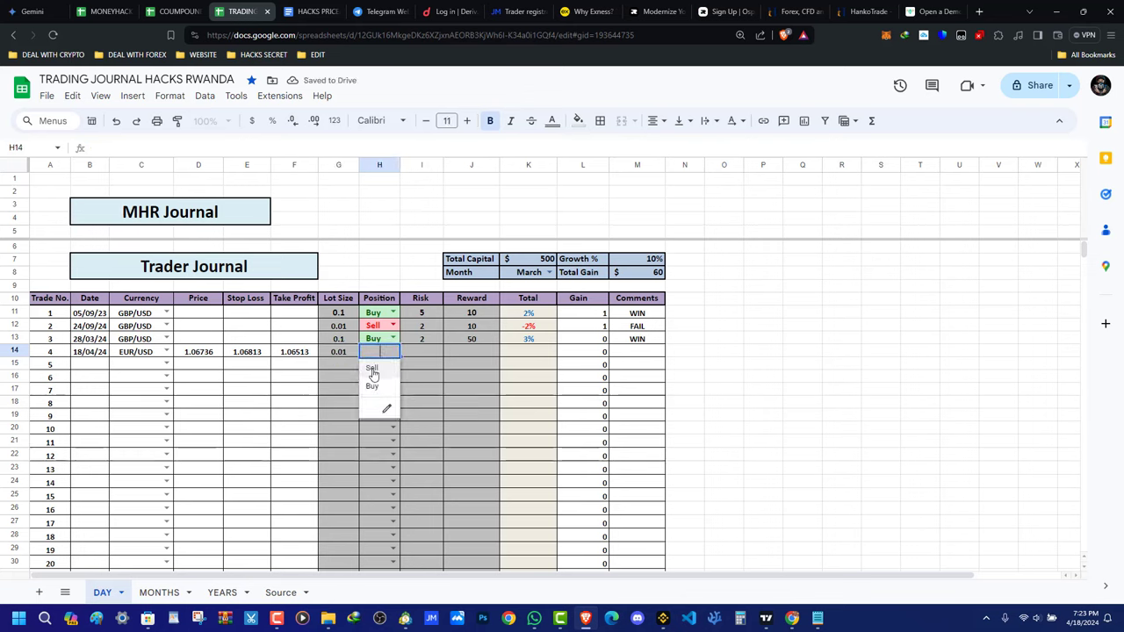
pyautogui.click(373, 369)
# Close the horizontal ray's settings in TradingView, and enter 2 as the risk of trade 4 in the journal
pyautogui.click(765, 618)
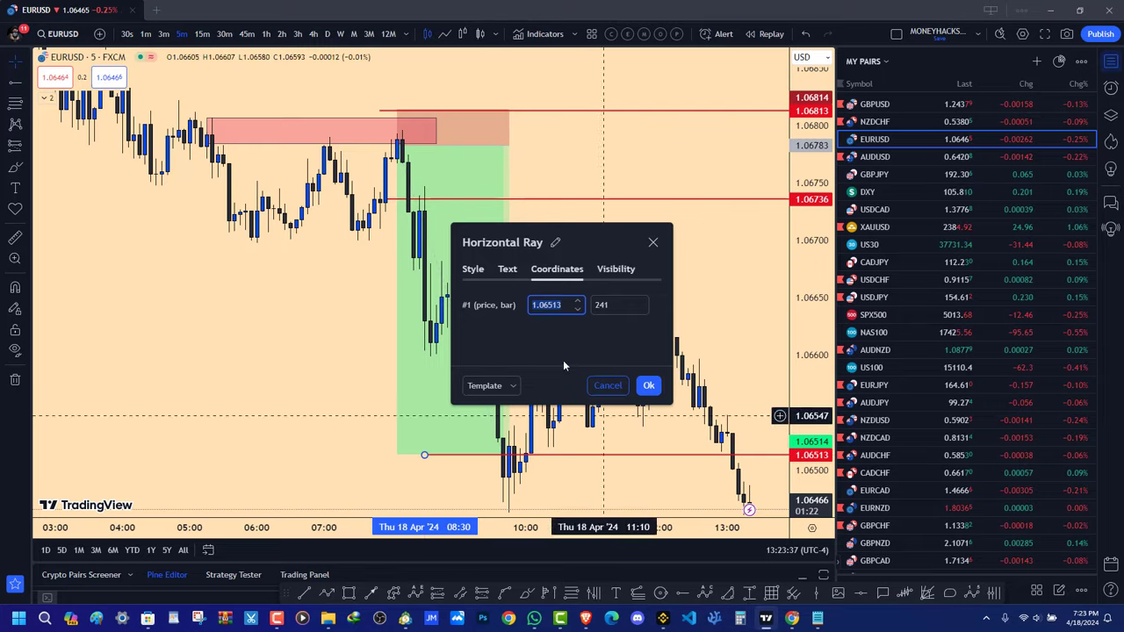
pyautogui.click(653, 243)
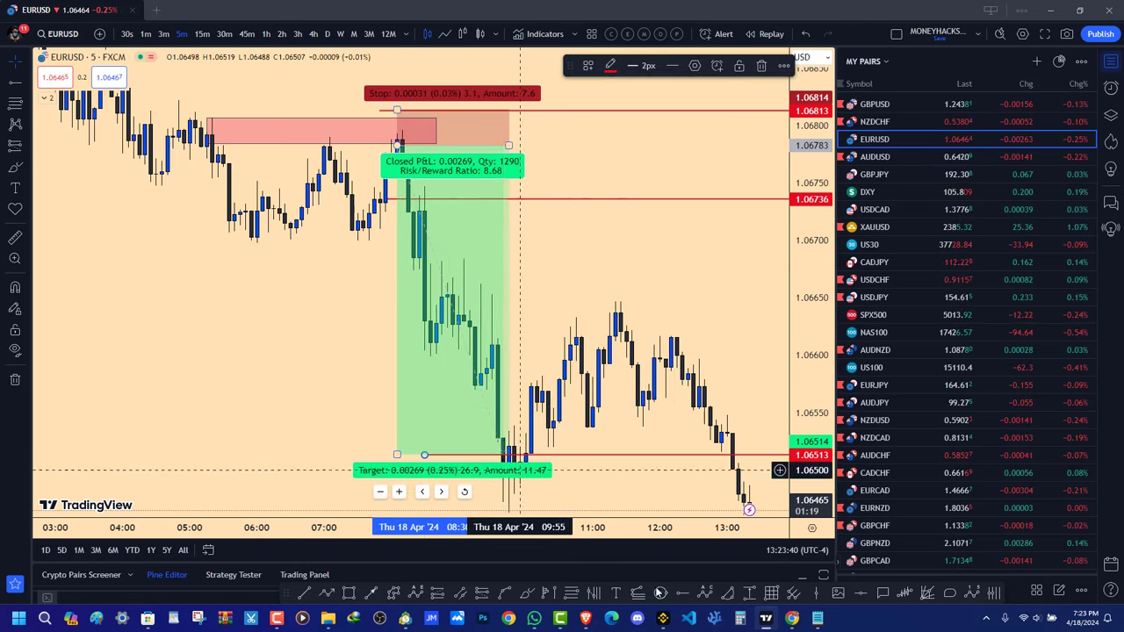
pyautogui.click(585, 618)
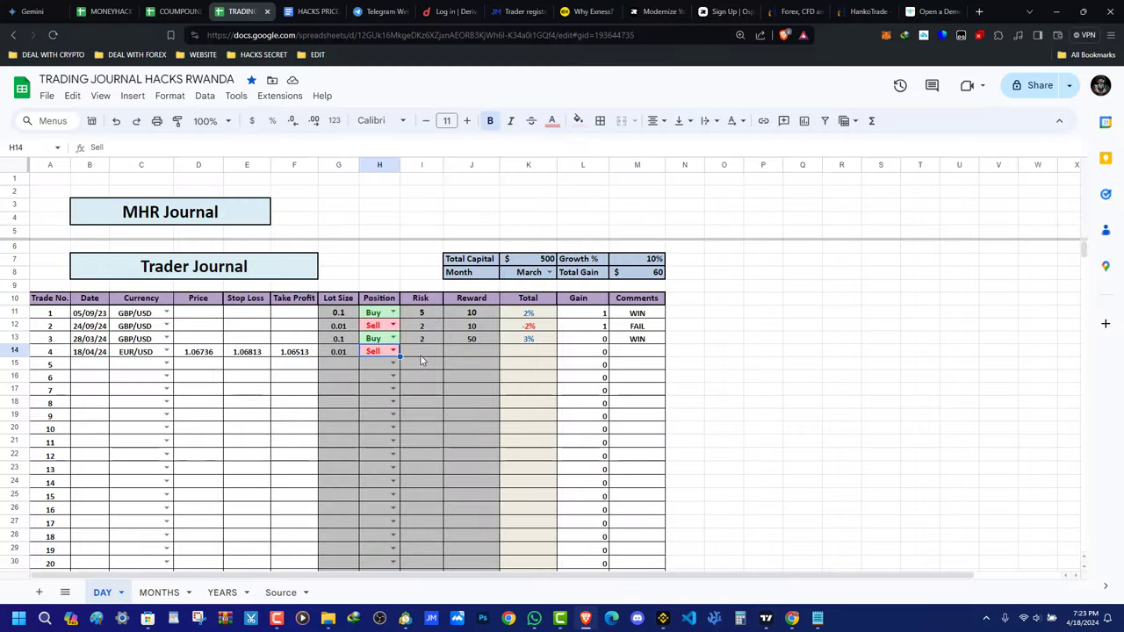
pyautogui.click(419, 352)
pyautogui.write('2')
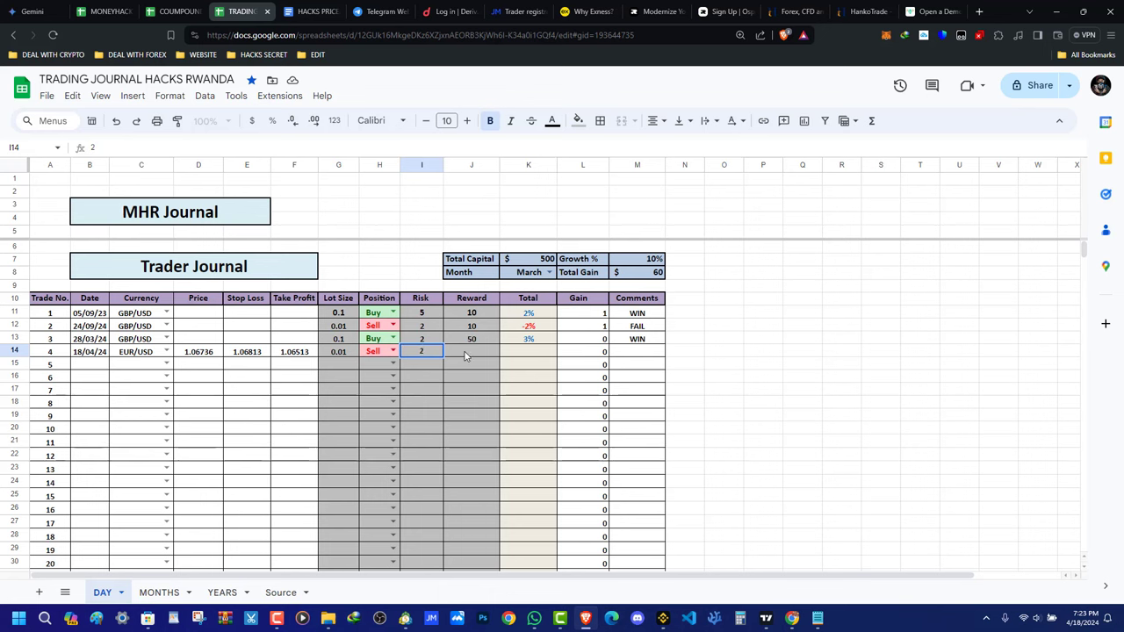
pyautogui.click(465, 354)
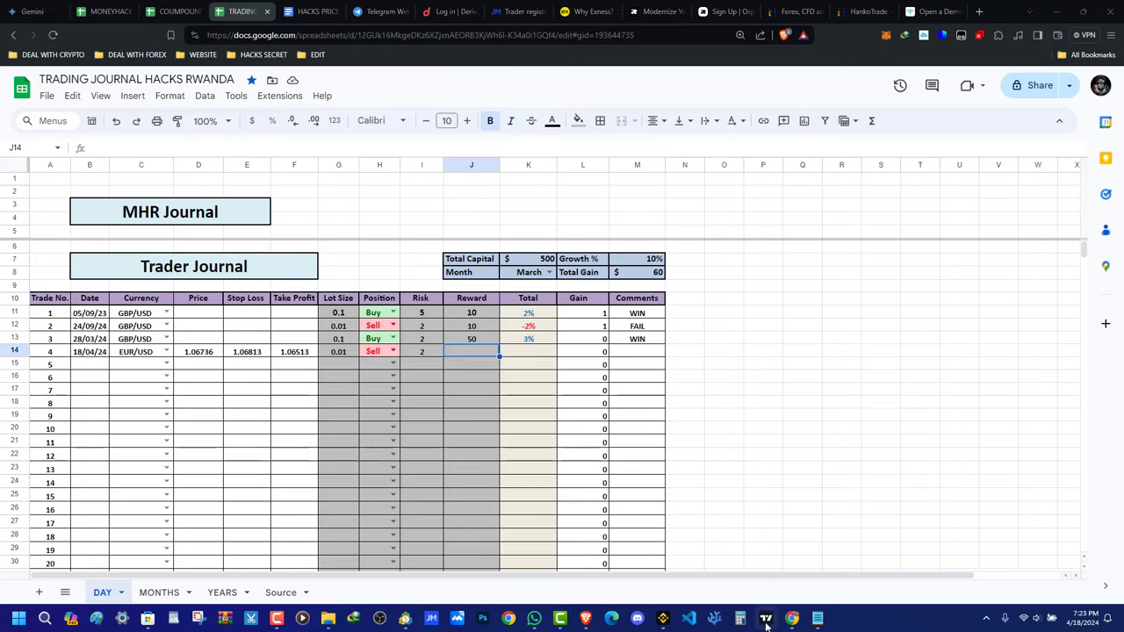
# Measure the price range in TradingView from the short position's entry down to its target, and delete the measurement
pyautogui.click(766, 620)
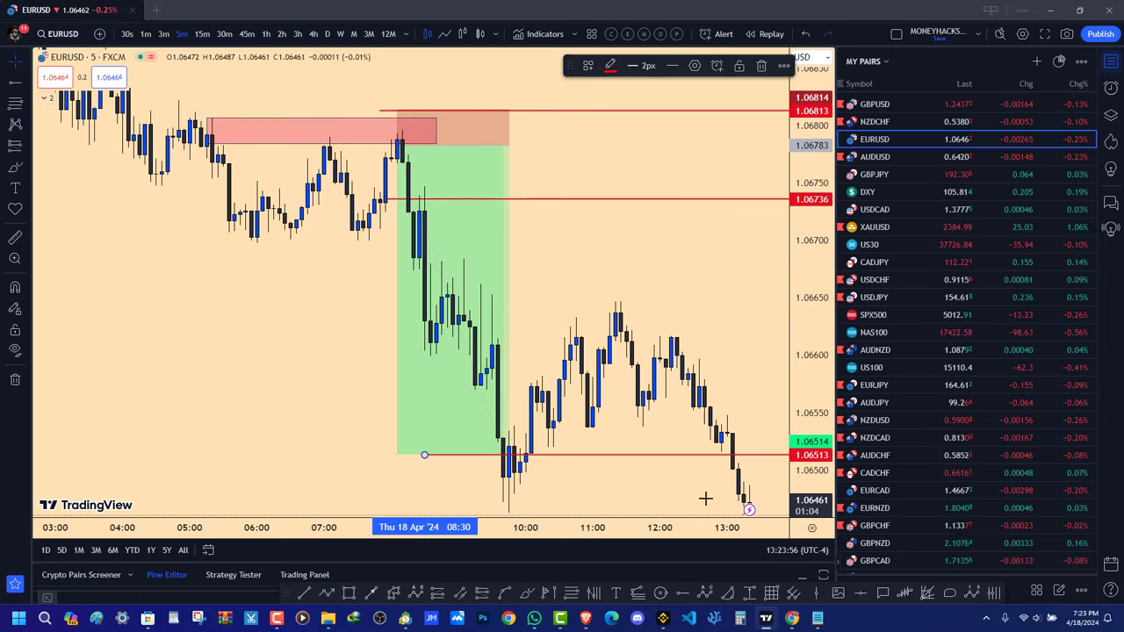
pyautogui.click(410, 145)
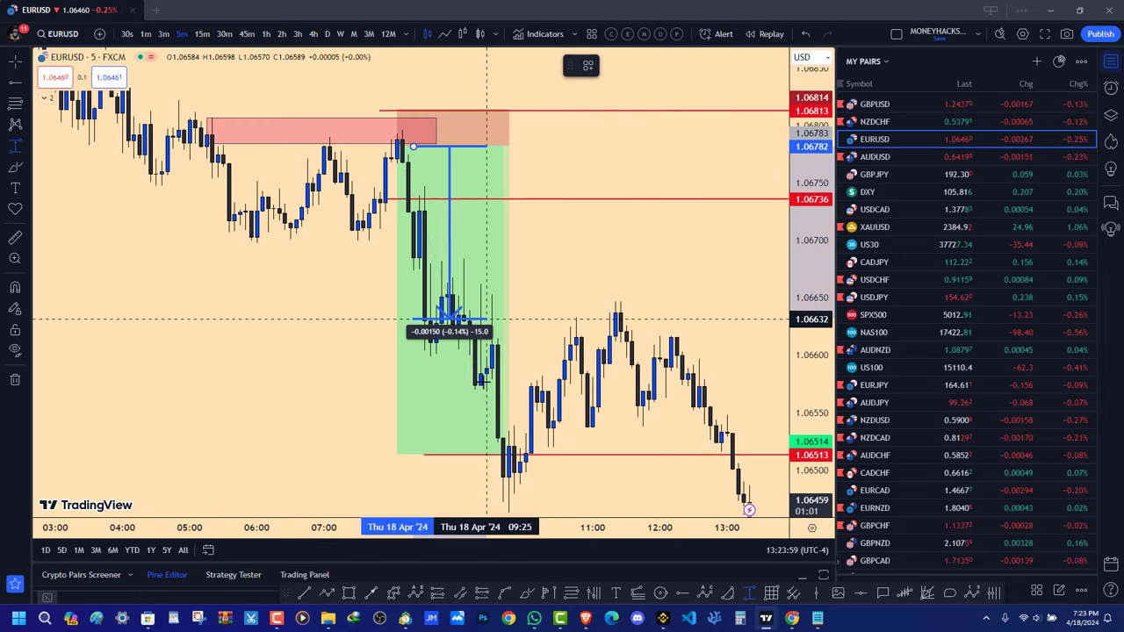
pyautogui.click(553, 454)
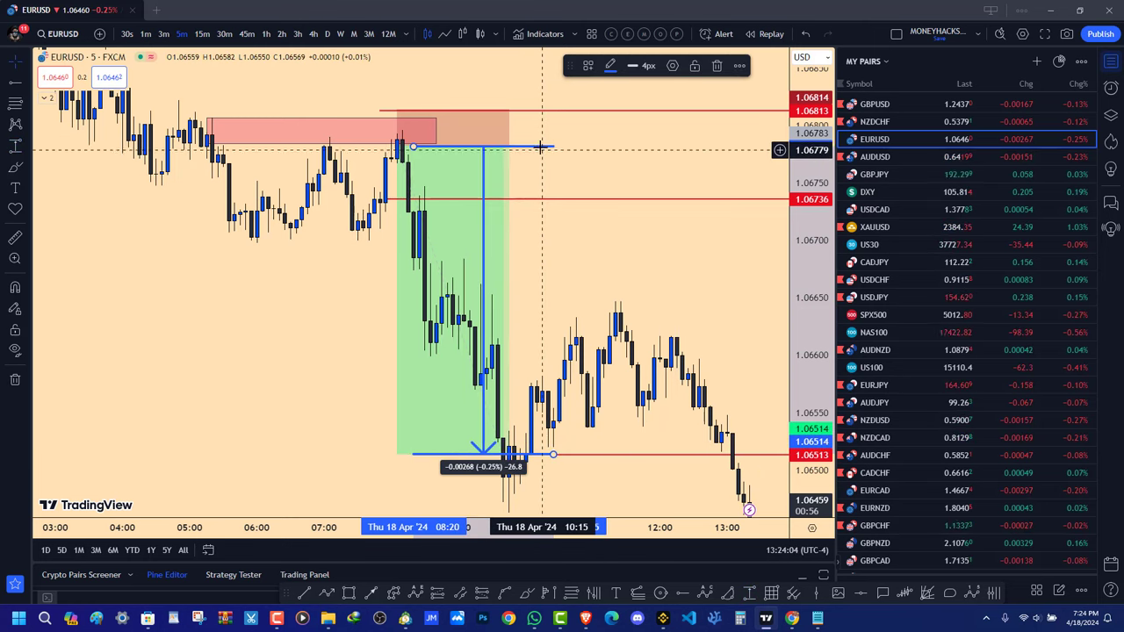
pyautogui.click(716, 66)
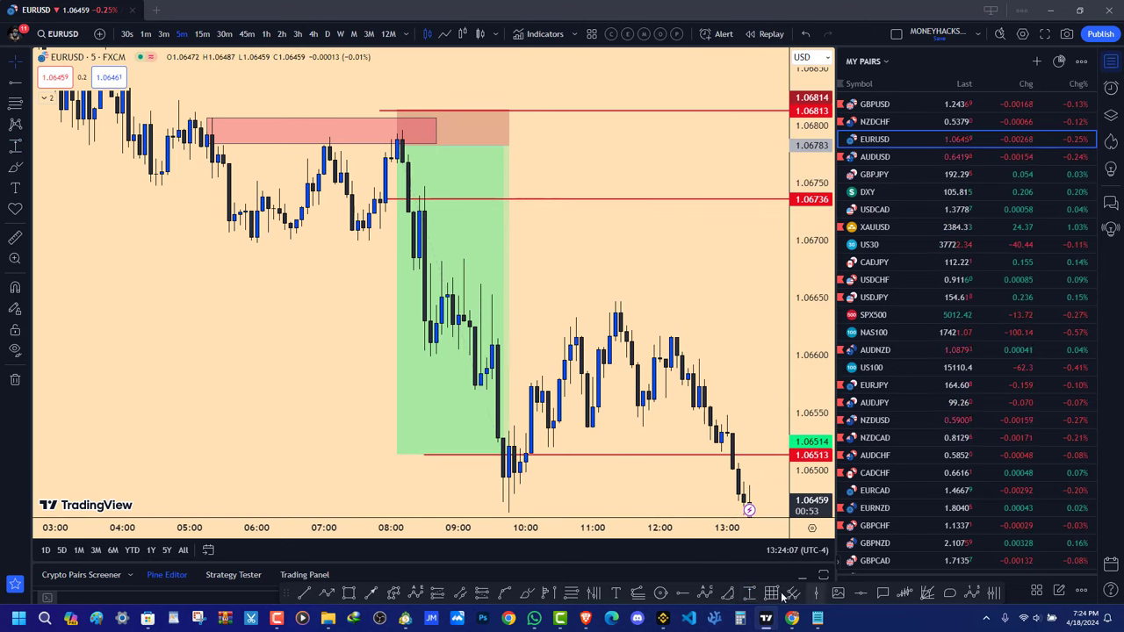
# Measure the price range from the 1.06736 entry ray down to the take-profit ray at 1.06513
pyautogui.click(749, 594)
pyautogui.click(514, 201)
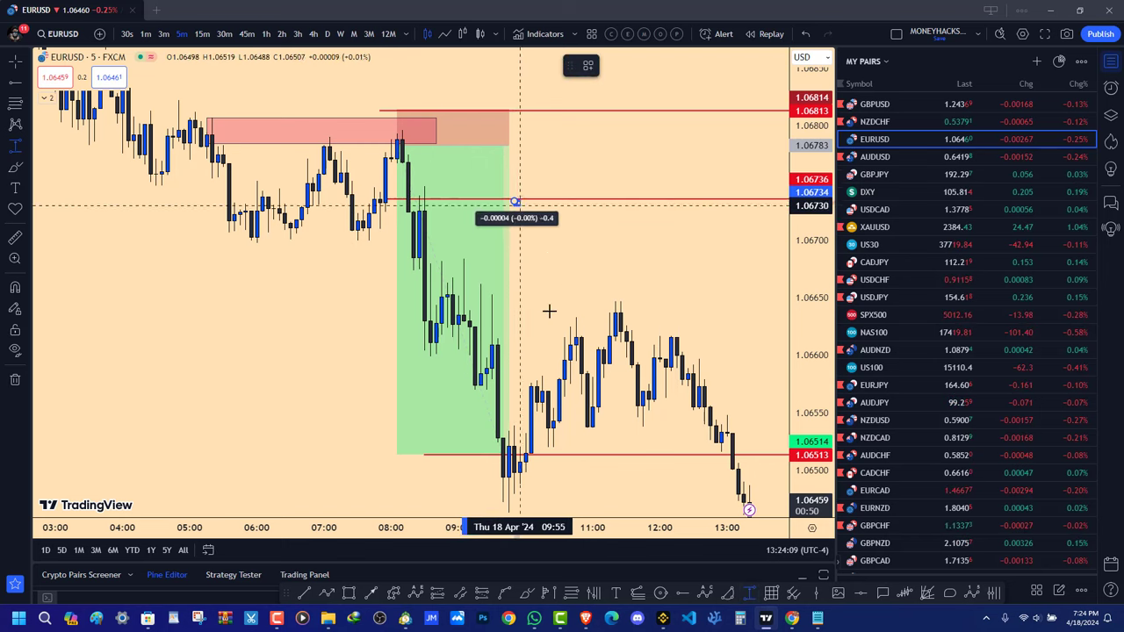
pyautogui.click(575, 457)
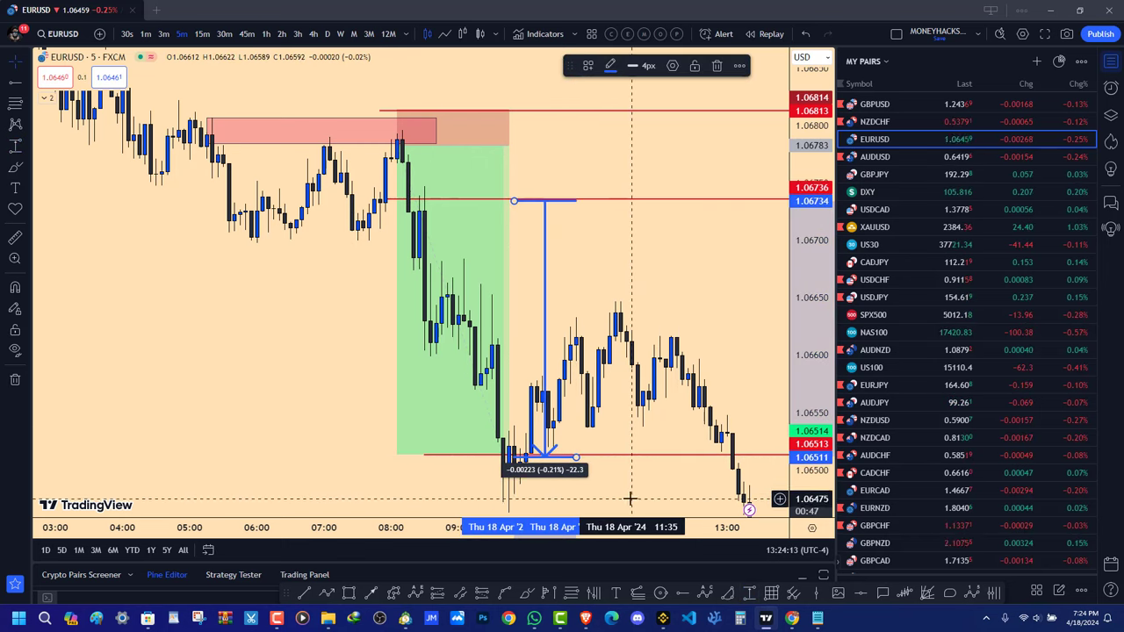
# In the trading journal, enter 60 as the reward and 5% as the total of trade 4
pyautogui.click(584, 618)
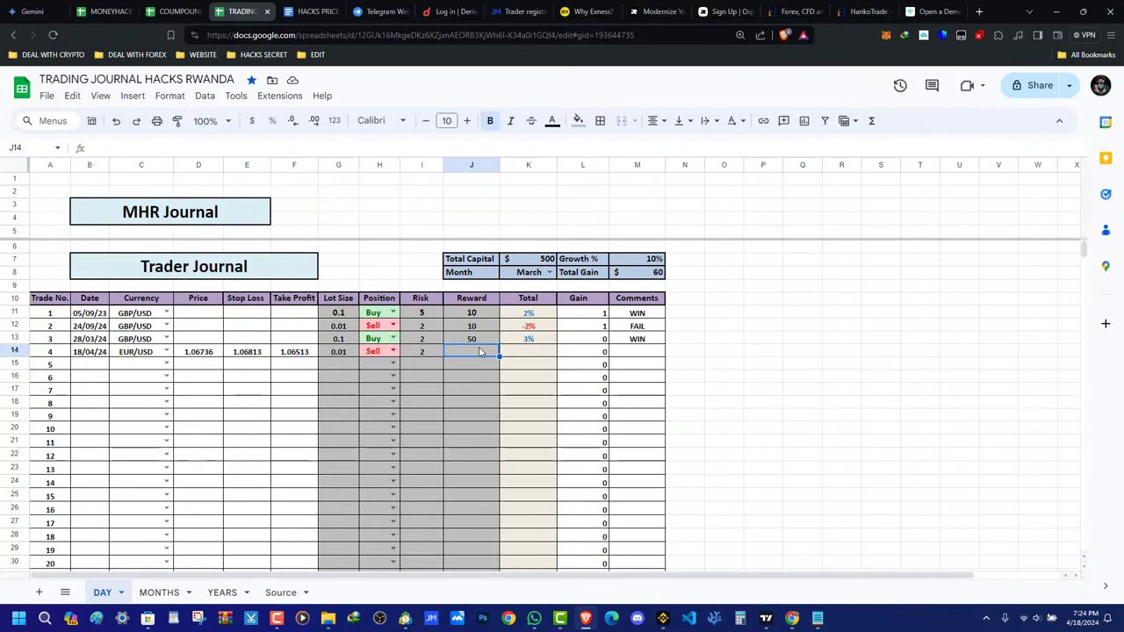
pyautogui.write('60')
pyautogui.click(530, 356)
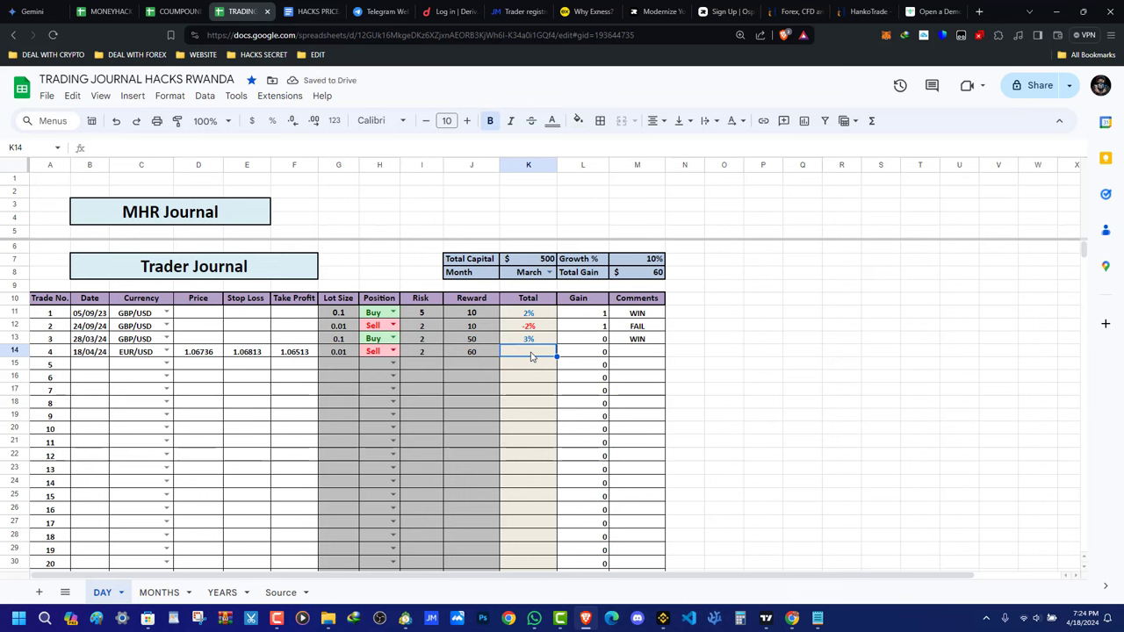
pyautogui.write('5%')
pyautogui.click(573, 355)
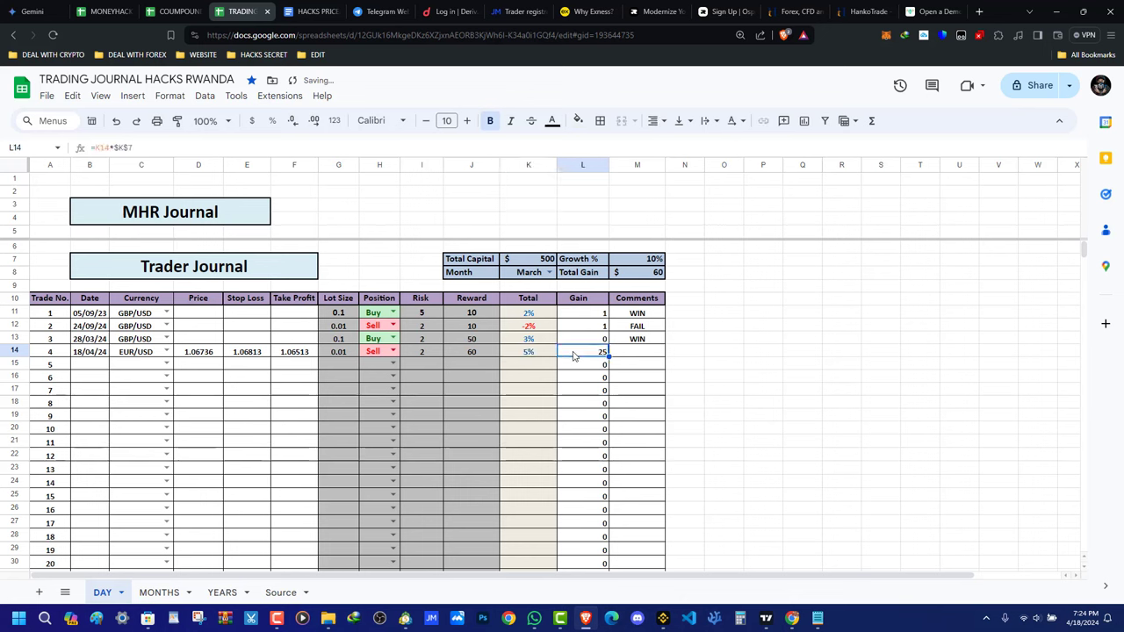
# Enter WIN as the comment of trade 4
pyautogui.click(632, 356)
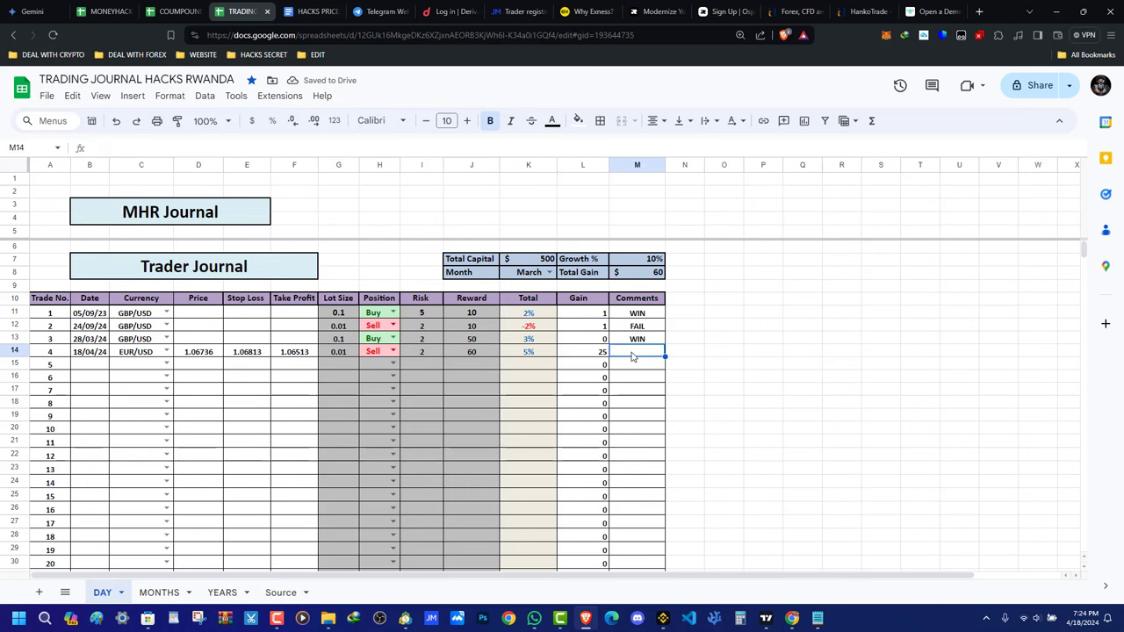
pyautogui.doubleClick(632, 355)
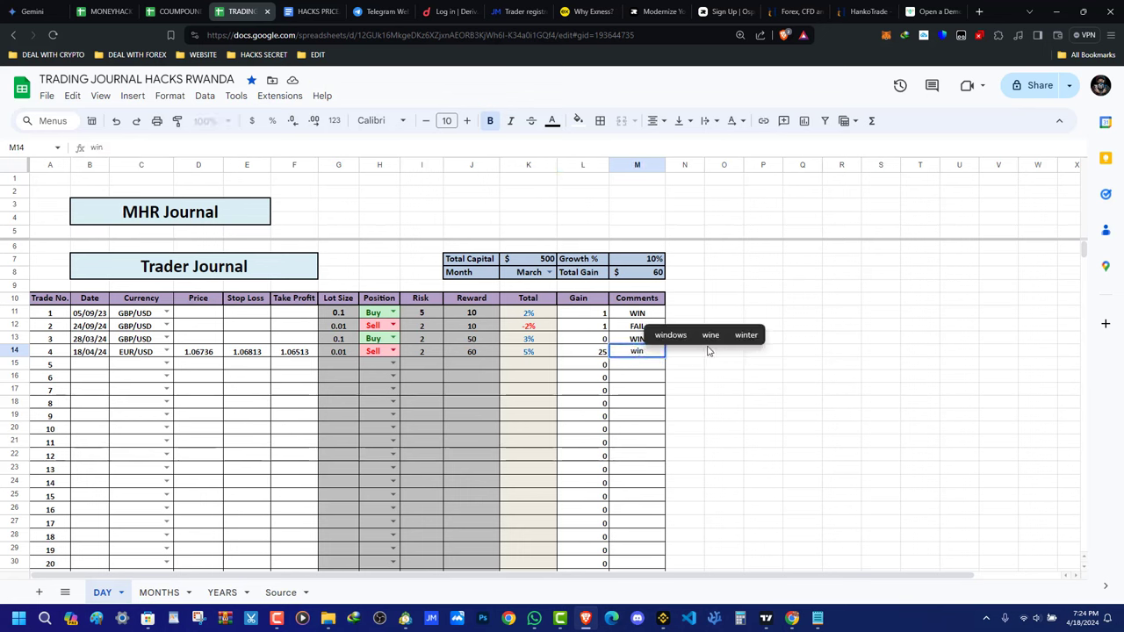
pyautogui.write('WIN')
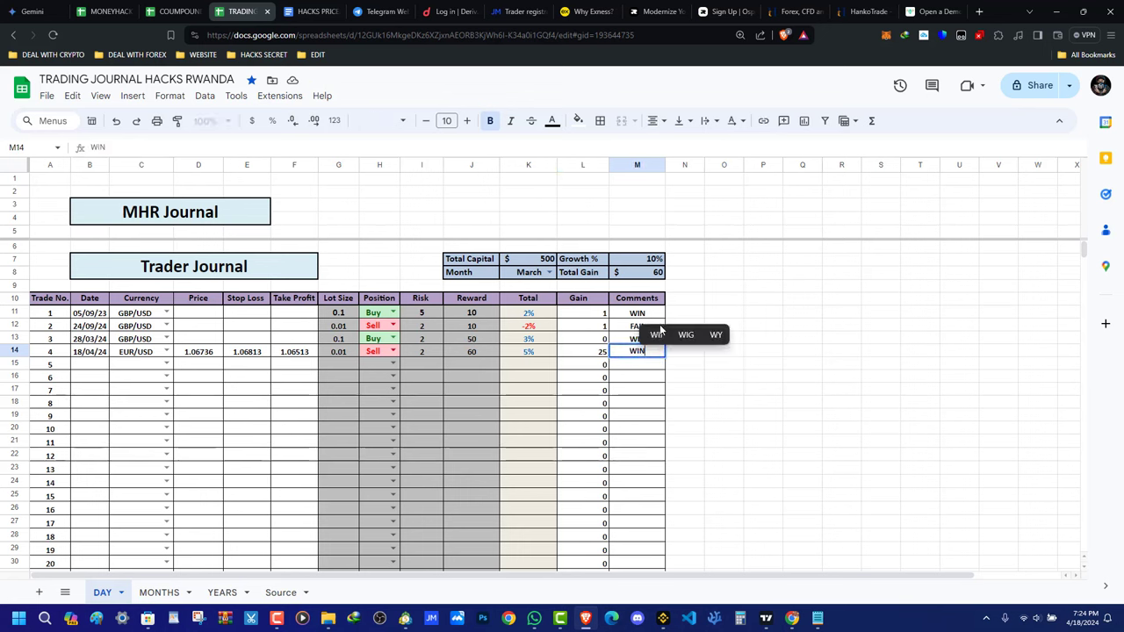
pyautogui.click(787, 358)
# Review the journal's logged trades, the Total Capital and Total Gain cells, and the totals row below the last trade
pyautogui.scroll(-4, 276, 356)
pyautogui.scroll(4, 299, 373)
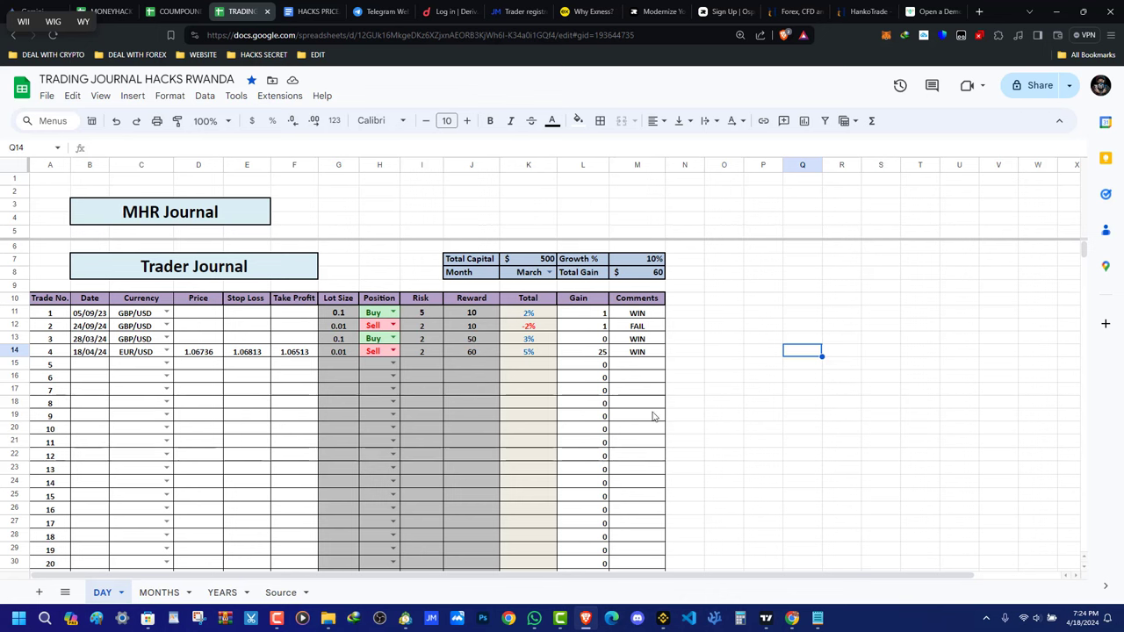
pyautogui.click(536, 259)
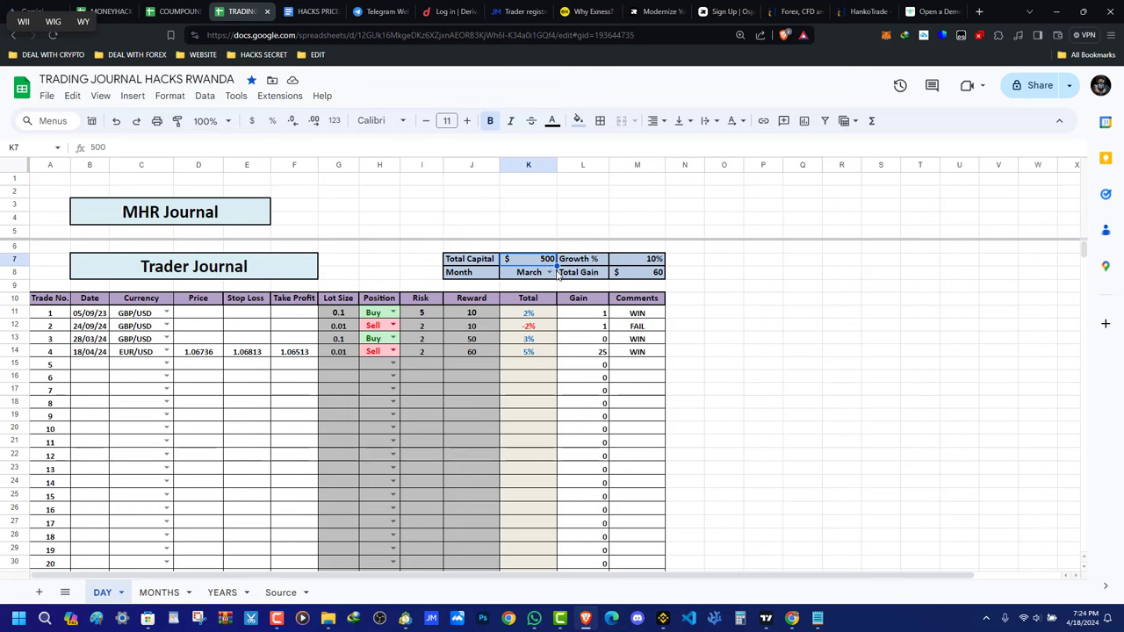
pyautogui.click(641, 276)
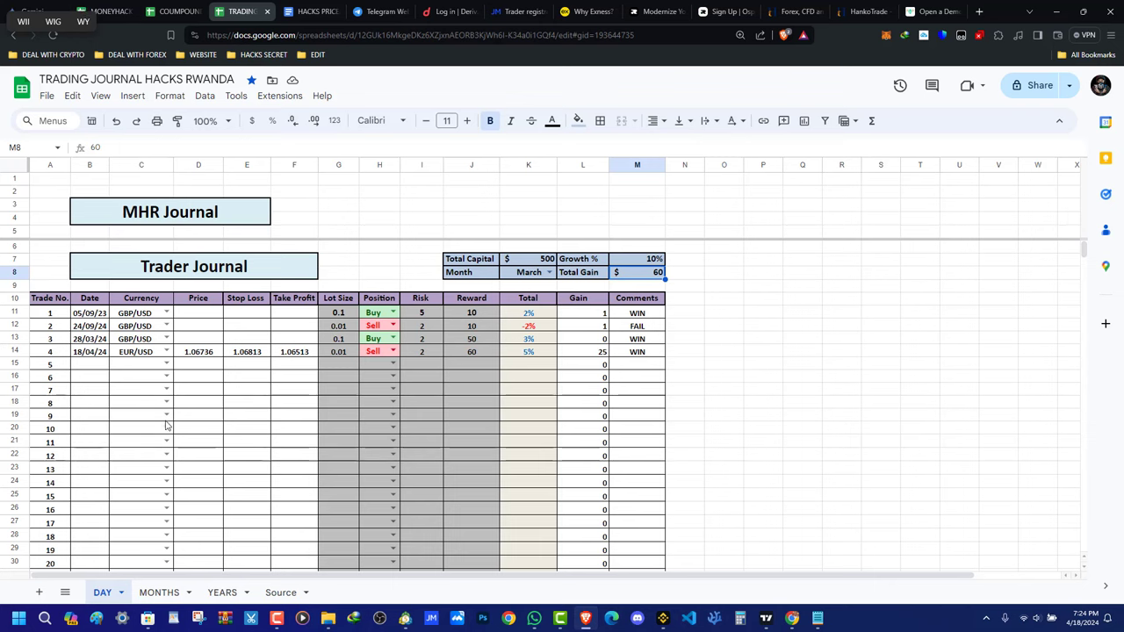
pyautogui.click(277, 619)
pyautogui.click(1068, 564)
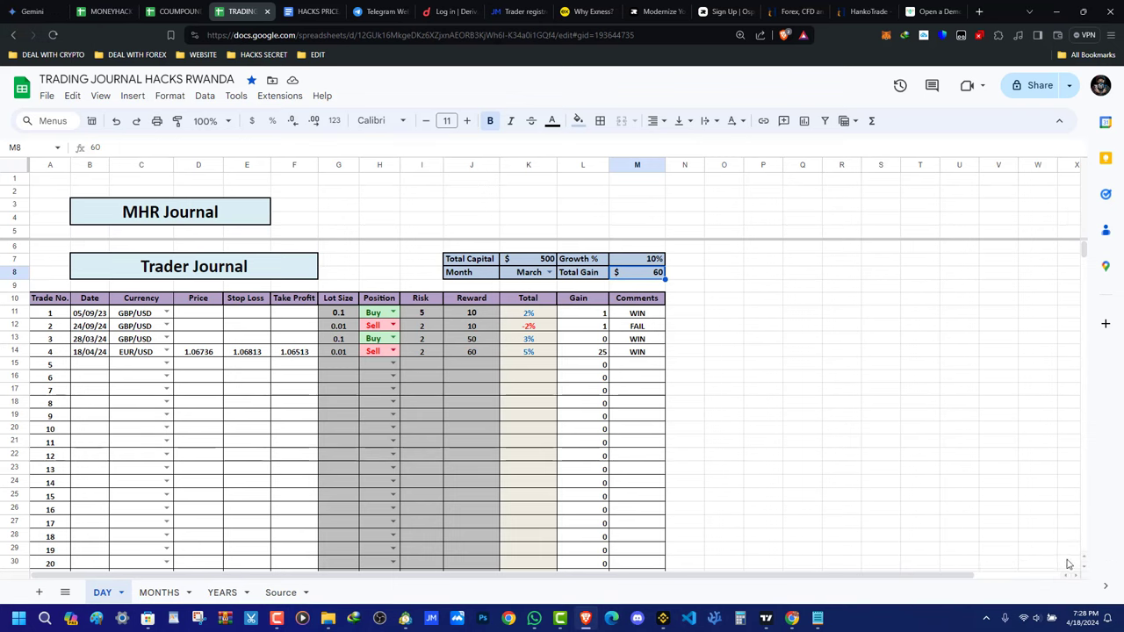
pyautogui.scroll(-3, 527, 334)
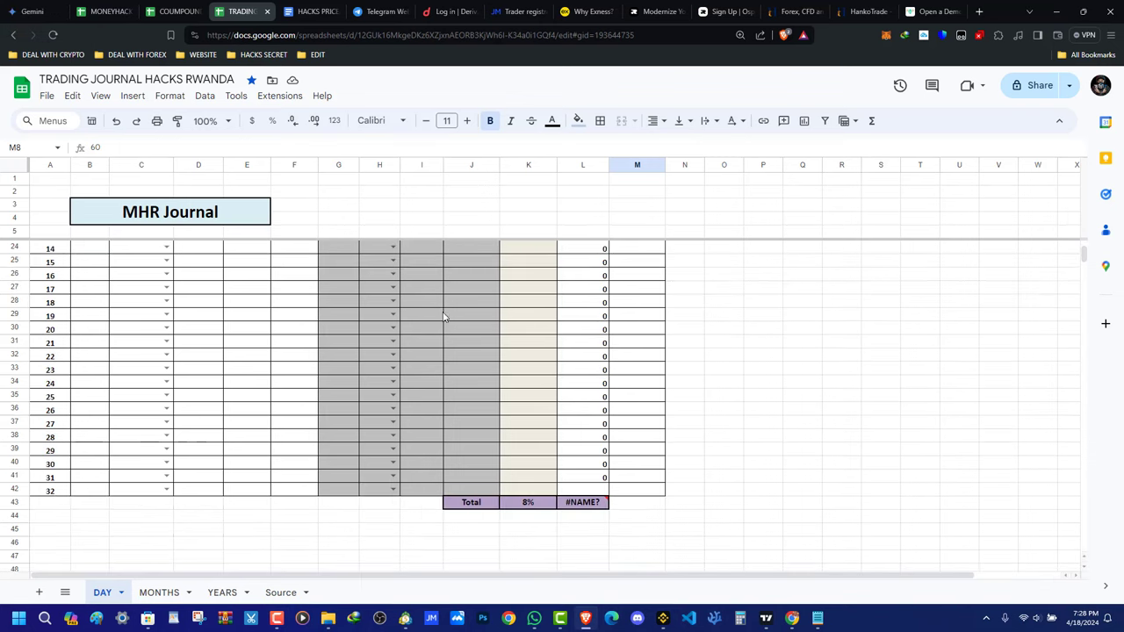
pyautogui.scroll(3, 789, 333)
pyautogui.click(726, 301)
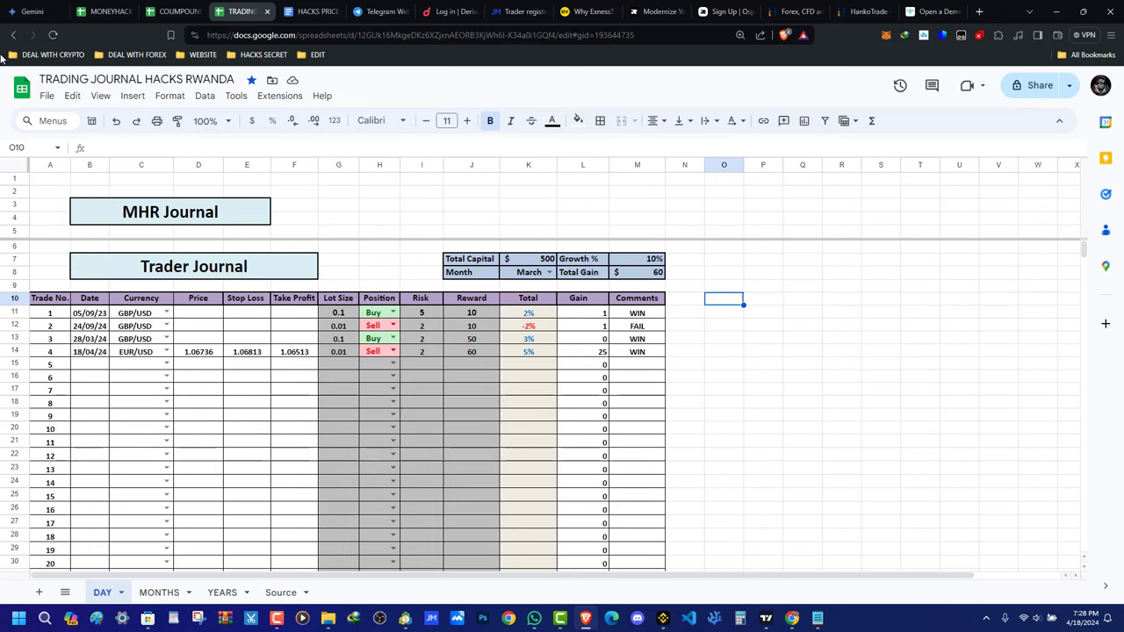
# Change the comments of trades 3, 4 and 1 in the journal to FAIL
pyautogui.doubleClick(645, 340)
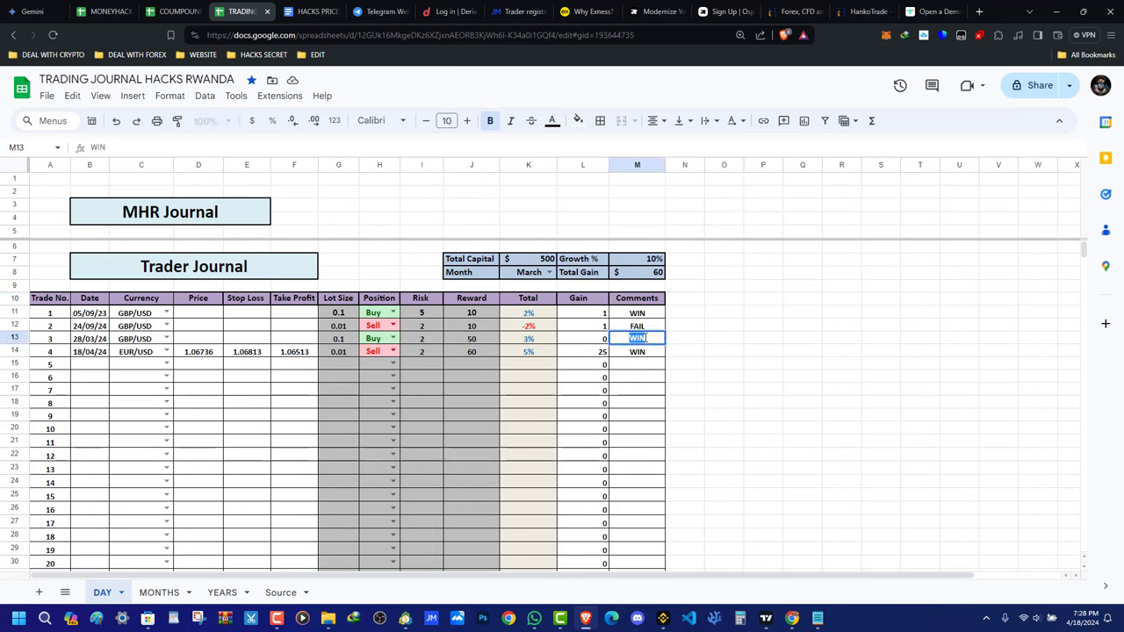
pyautogui.write('LO')
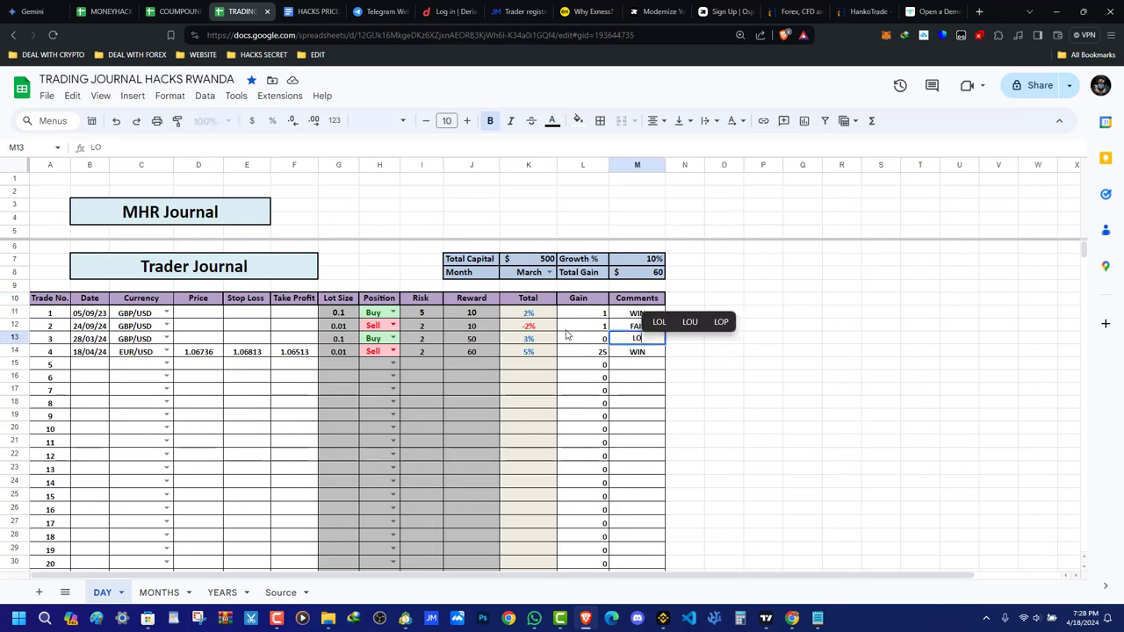
pyautogui.press('BackSpace')
pyautogui.press('BackSpace')
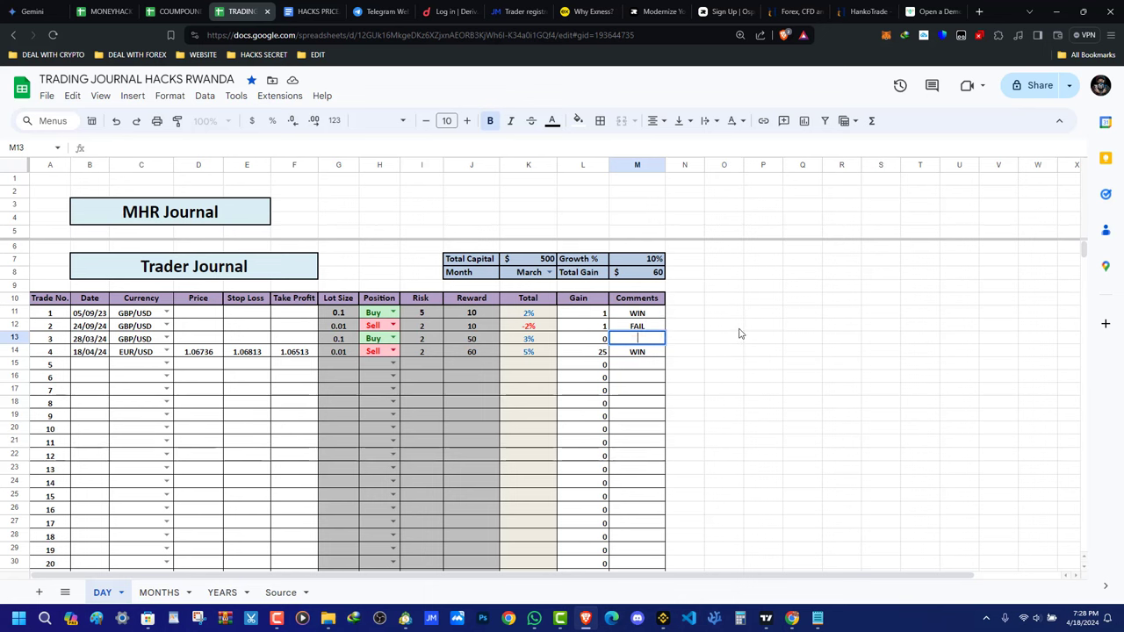
pyautogui.write('FAIL')
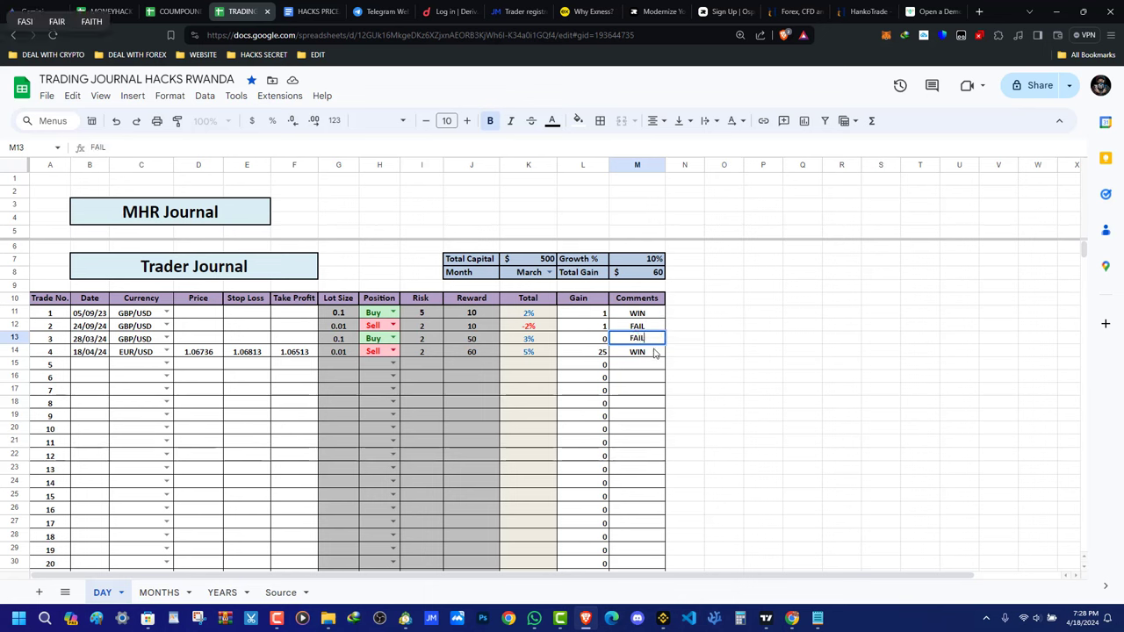
pyautogui.doubleClick(653, 350)
pyautogui.write('FAIL')
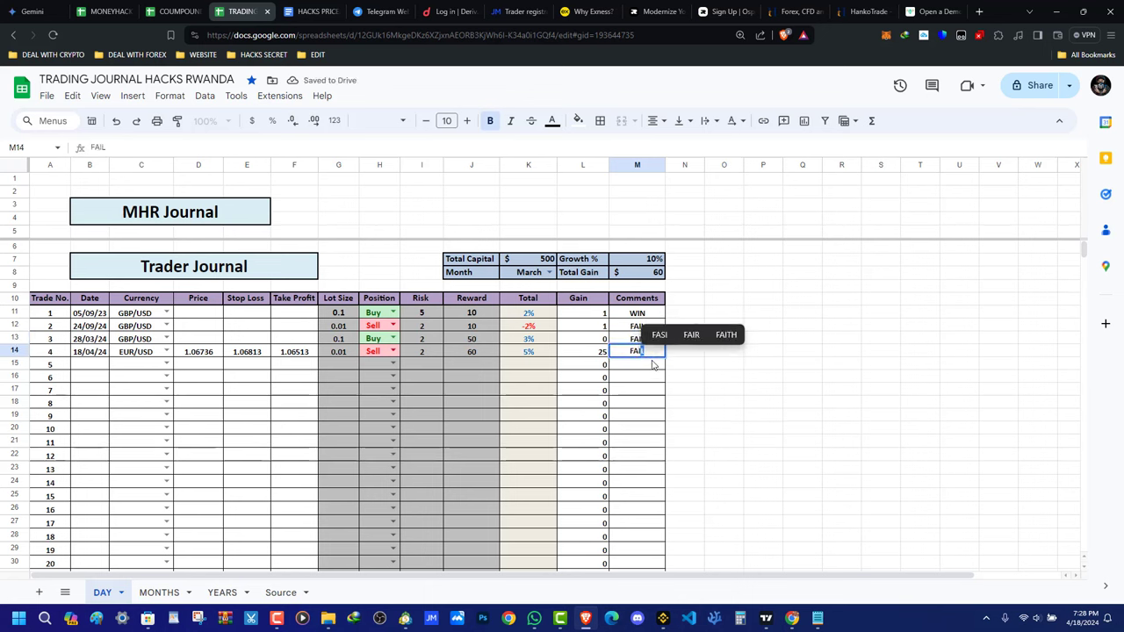
pyautogui.doubleClick(632, 314)
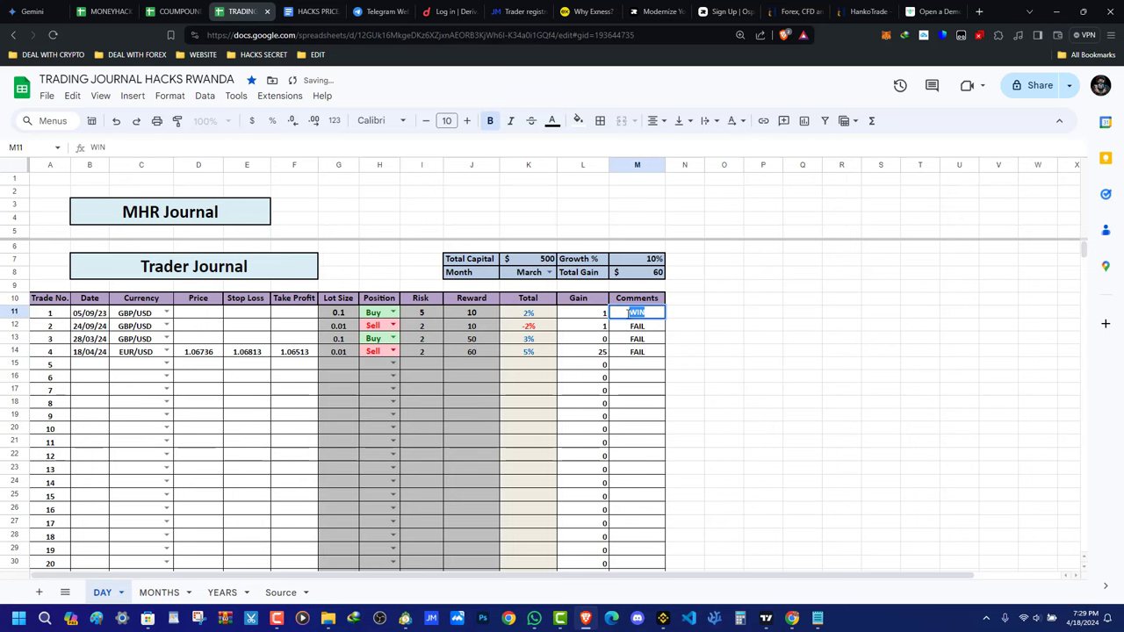
pyautogui.write('FAIL')
pyautogui.click(771, 362)
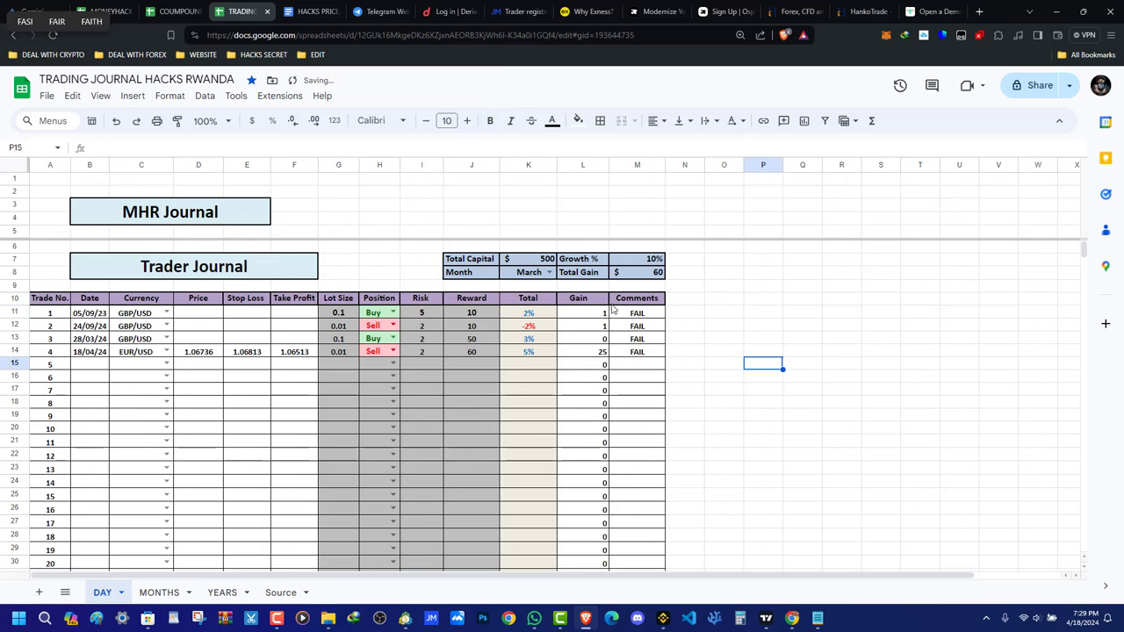
# Make the totals of the winning trades negative: -2% for trade 1, -3% for trade 3 and -5% for trade 4
pyautogui.scroll(-3, 627, 299)
pyautogui.scroll(-2, 627, 302)
pyautogui.scroll(10, 630, 326)
pyautogui.click(535, 316)
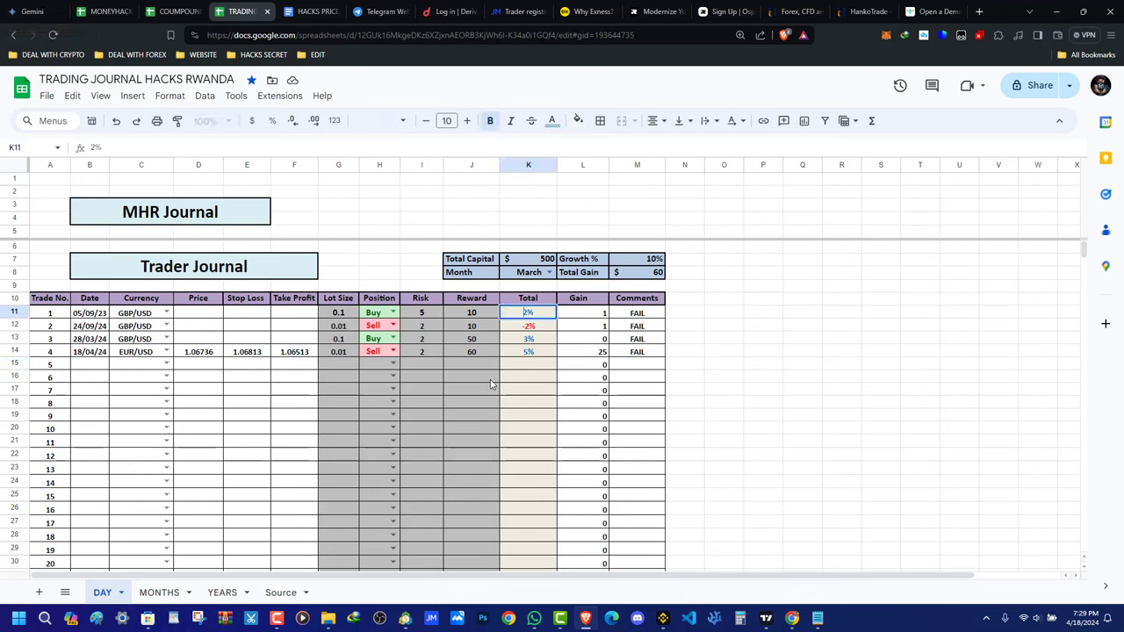
pyautogui.write('-')
pyautogui.click(829, 402)
pyautogui.doubleClick(531, 342)
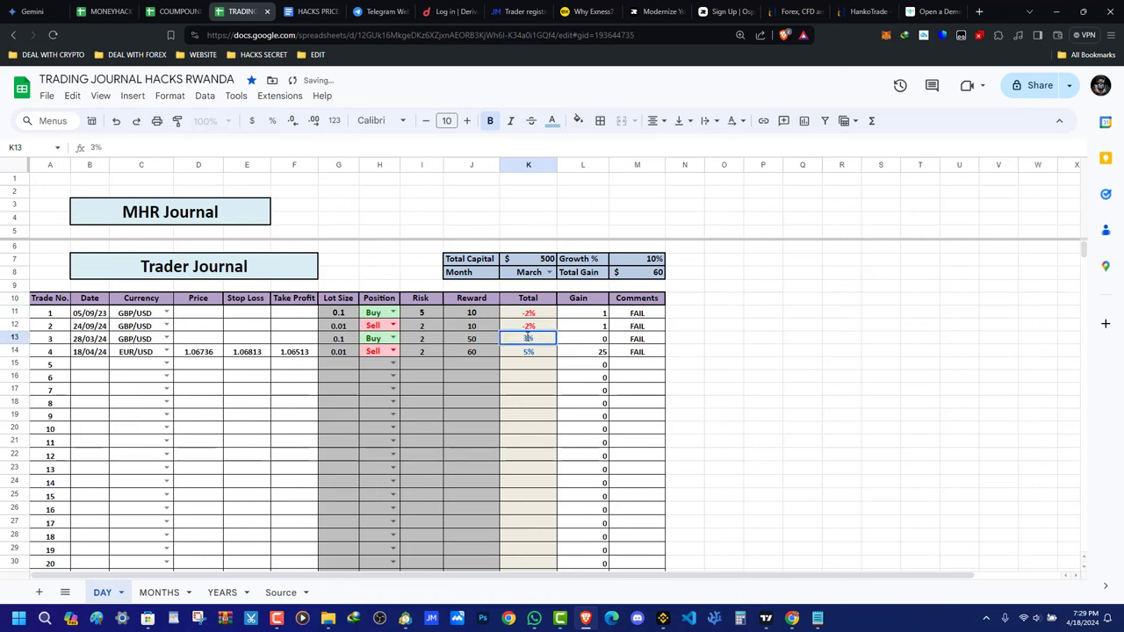
pyautogui.write('-')
pyautogui.click(525, 353)
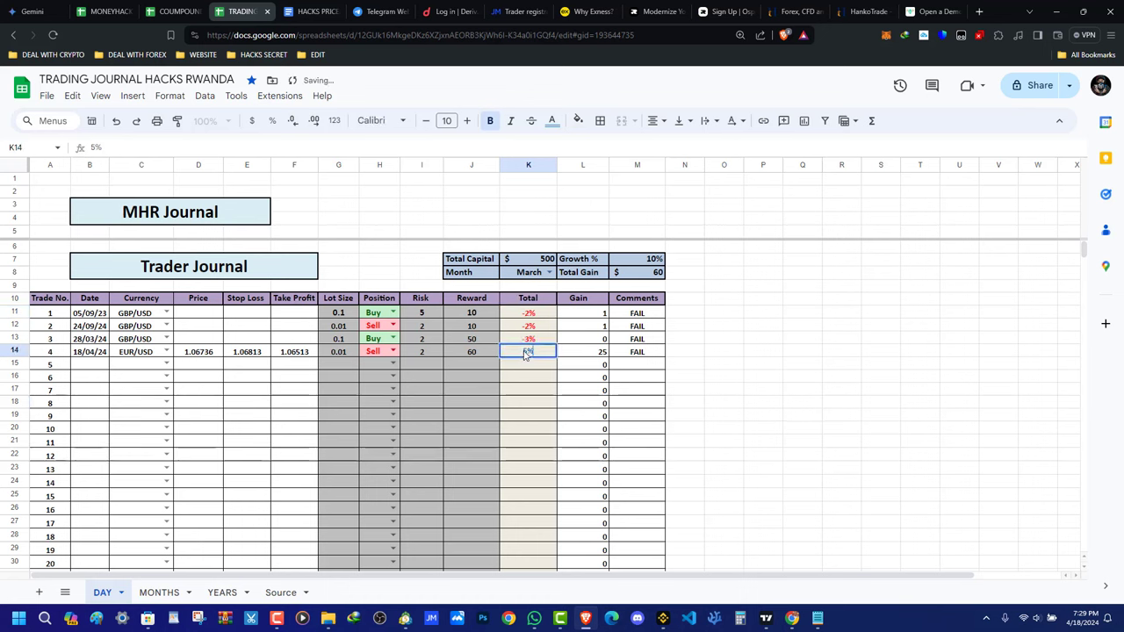
pyautogui.write('-')
pyautogui.click(760, 378)
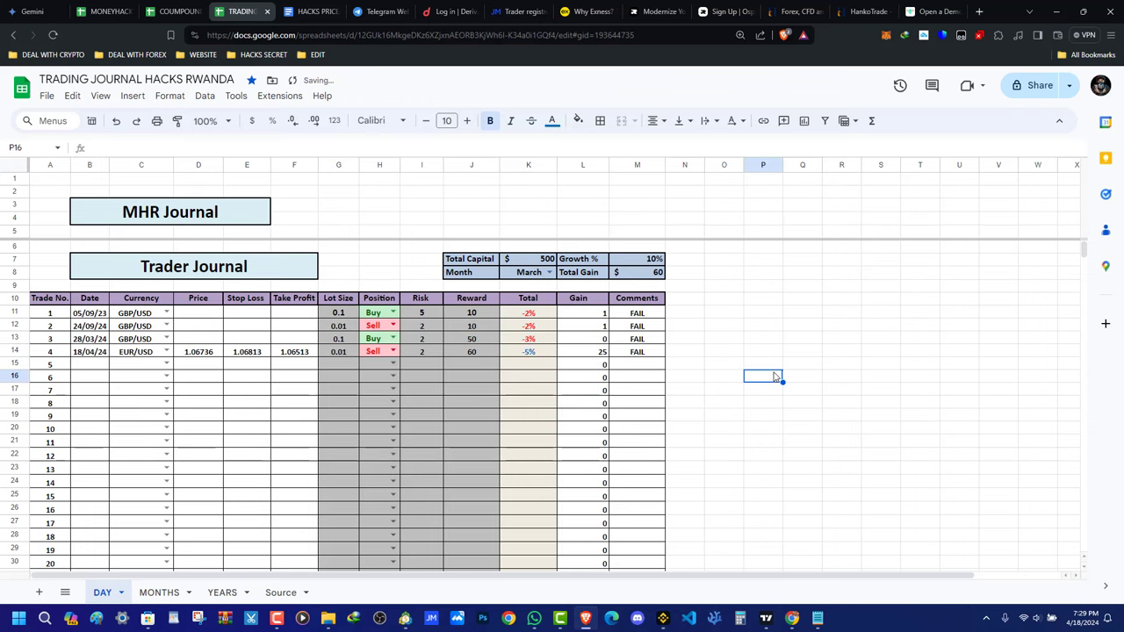